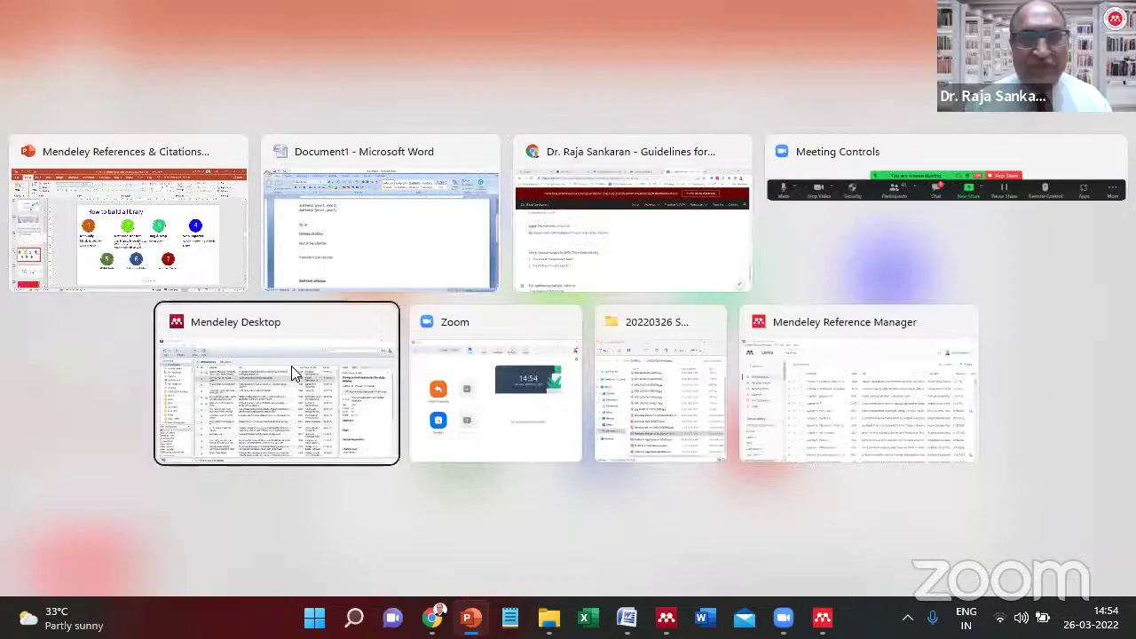
Switch to Mendeley Desktop and view the details of "Artificial neural networks in business: Two decades of research" in All Documents.
{"action": "left_click", "coordinate": [291, 366]}
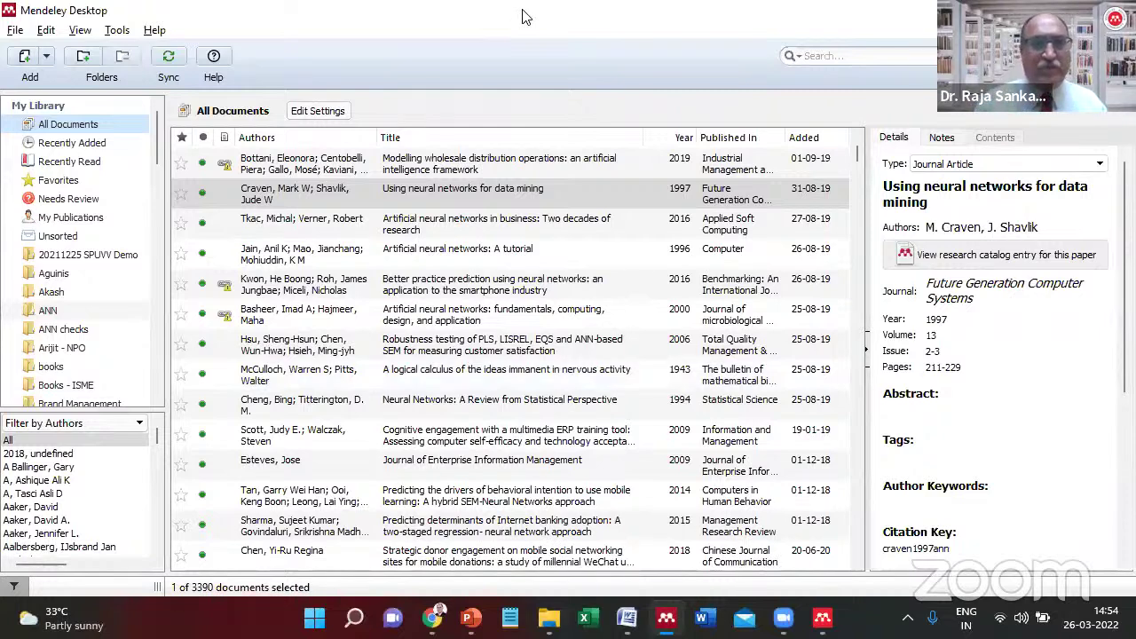
{"action": "left_click", "coordinate": [277, 197]}
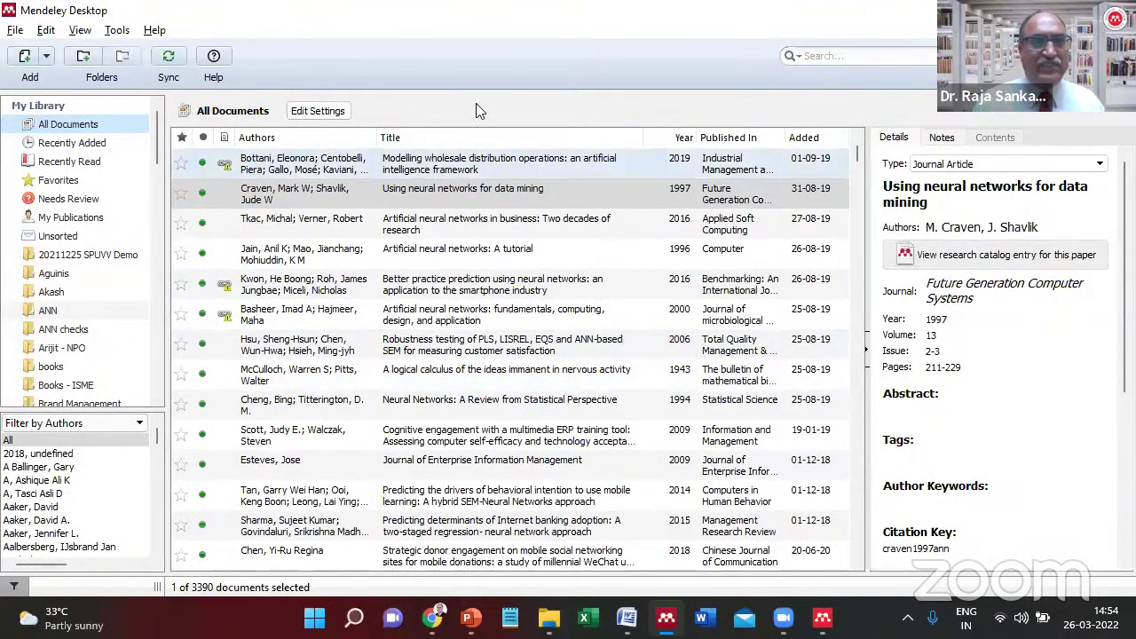
{"action": "left_click", "coordinate": [415, 222]}
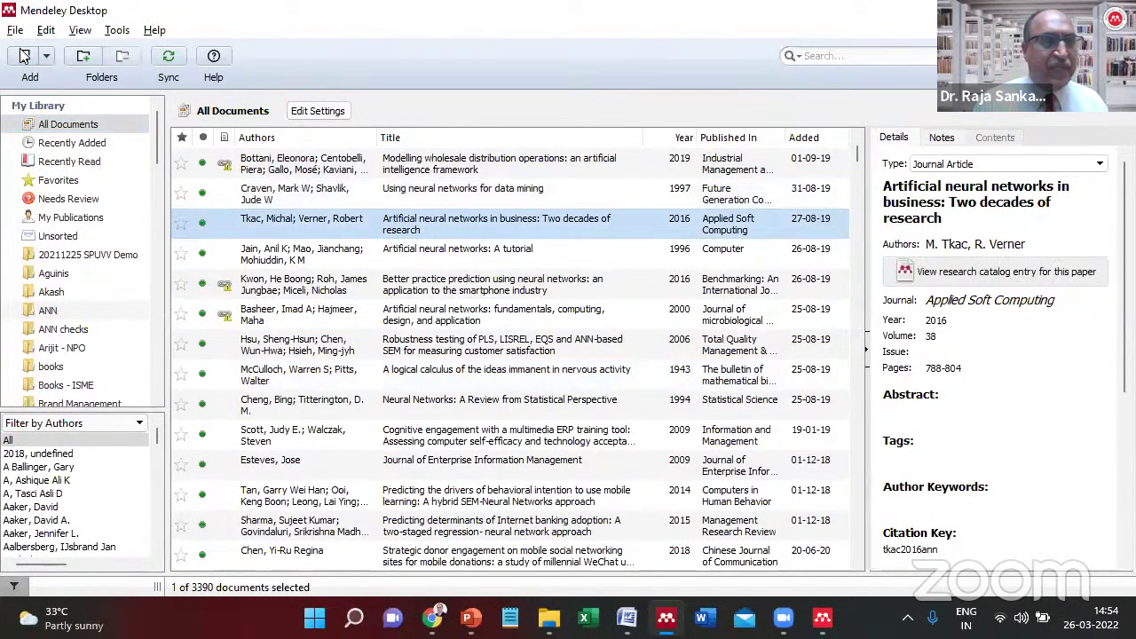
{"action": "left_click", "coordinate": [25, 108]}
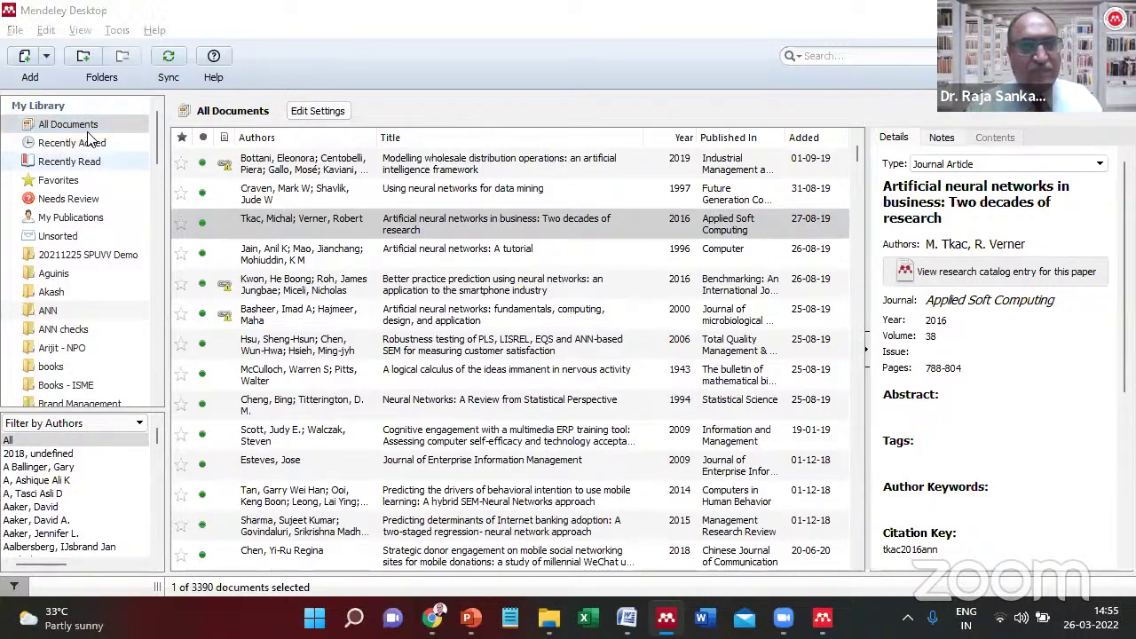
Show the folders on the Windows (C:) drive in File Explorer, and return to Mendeley Desktop.
{"action": "key", "text": "super+e"}
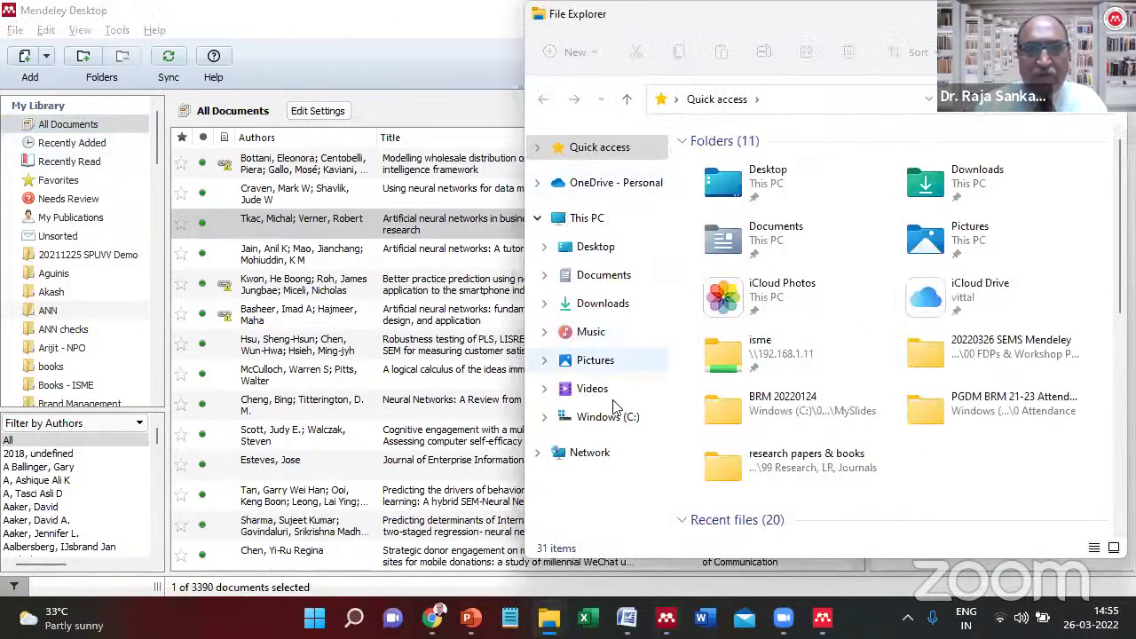
{"action": "left_click", "coordinate": [616, 412]}
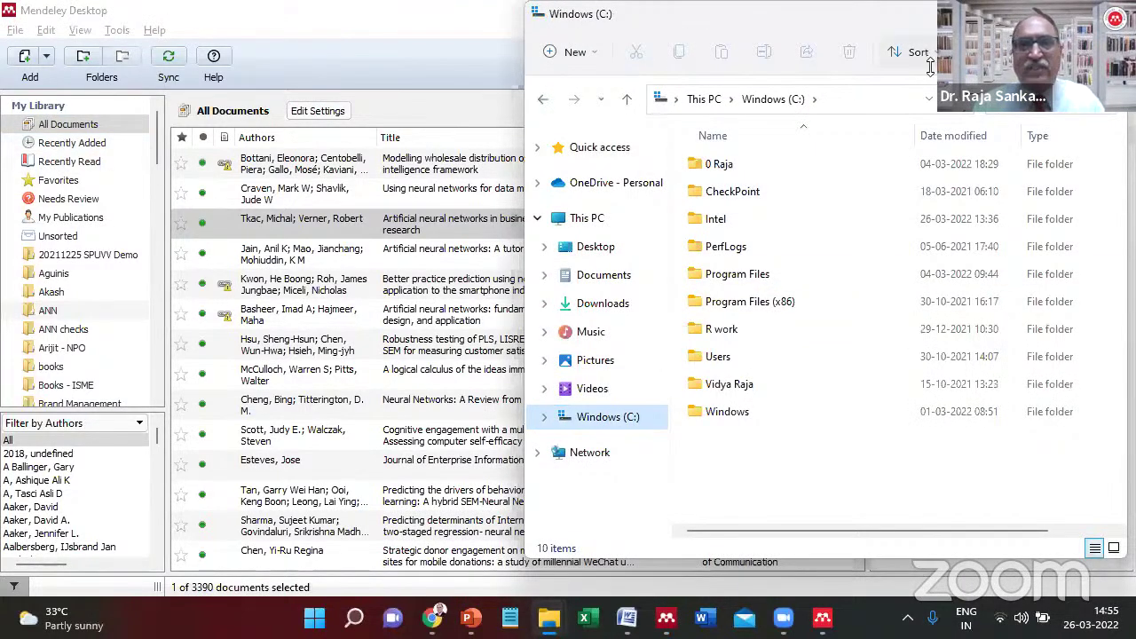
{"action": "left_click", "coordinate": [394, 42]}
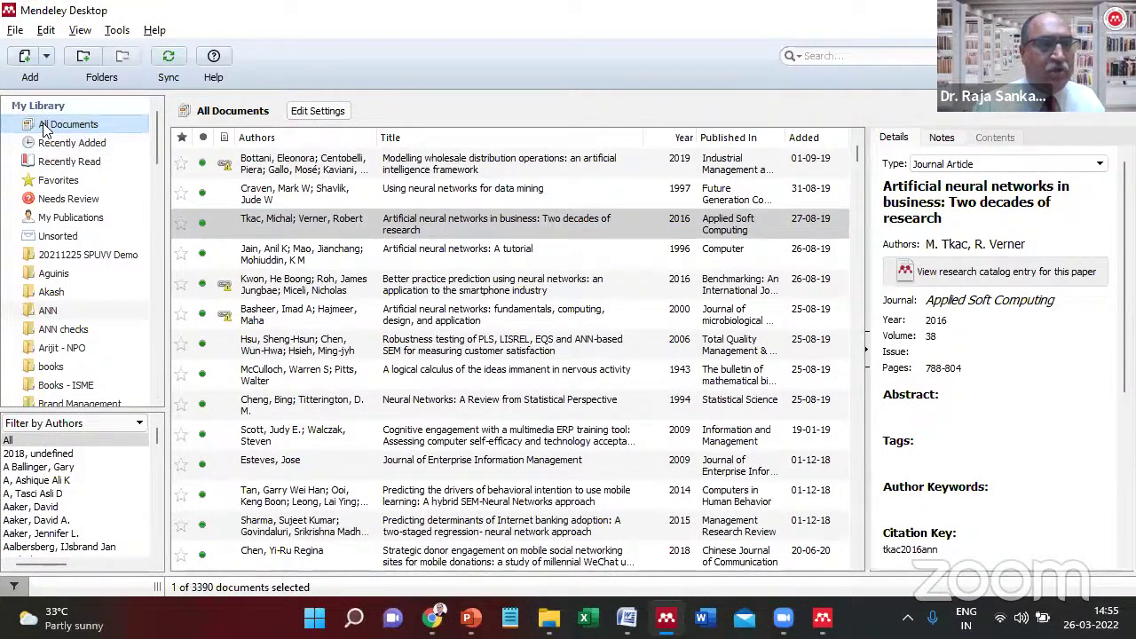
View the details of "Using neural networks for data mining", and look at the Recently Added papers.
{"action": "left_click", "coordinate": [288, 197]}
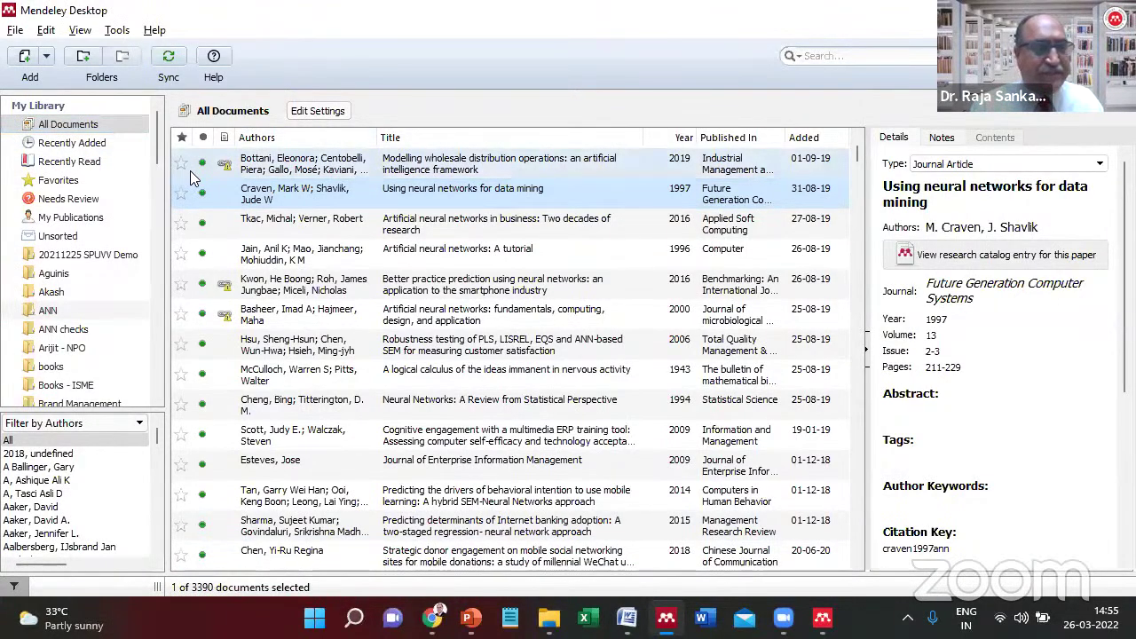
{"action": "left_click", "coordinate": [71, 146]}
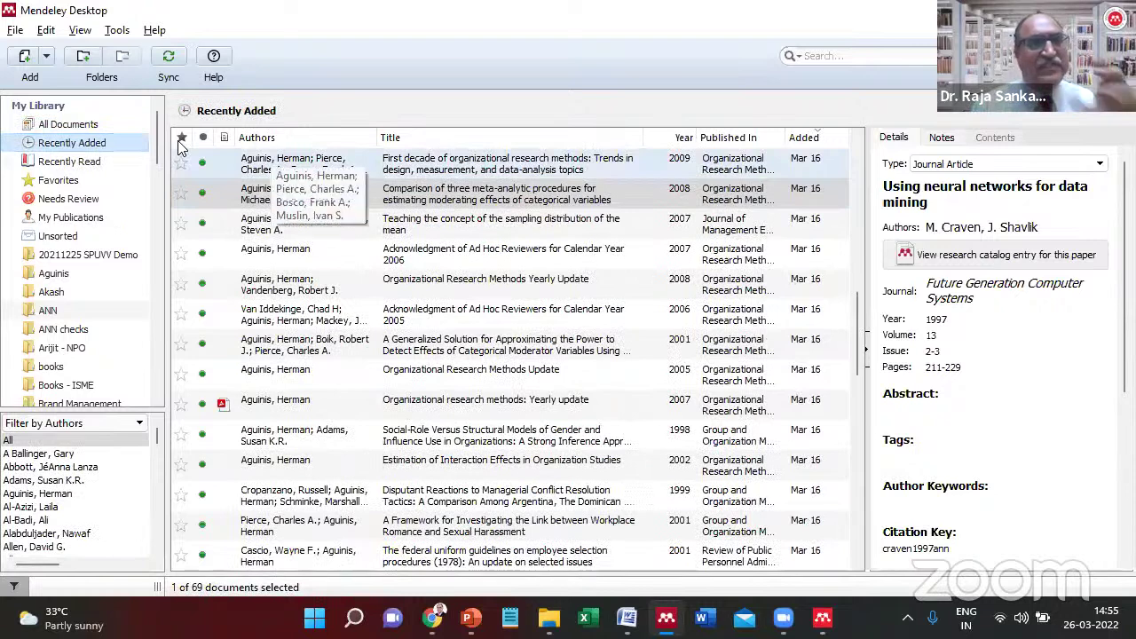
{"action": "left_click", "coordinate": [369, 191]}
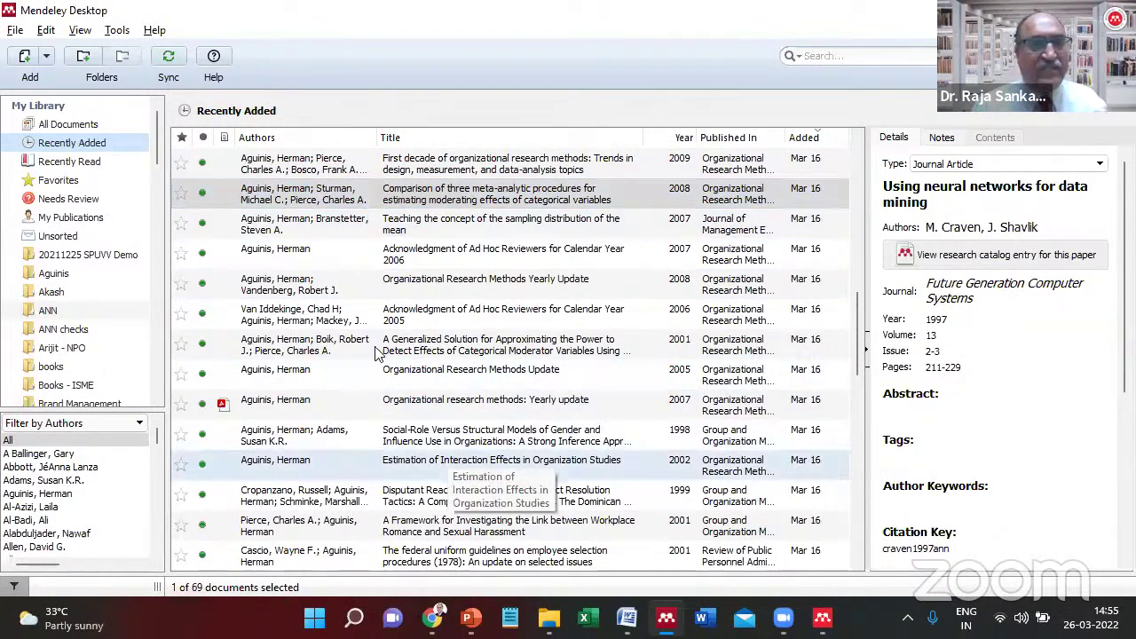
Show the Recently Read papers sorted by date added, newest first, and look through the list from end to start.
{"action": "left_click", "coordinate": [60, 164]}
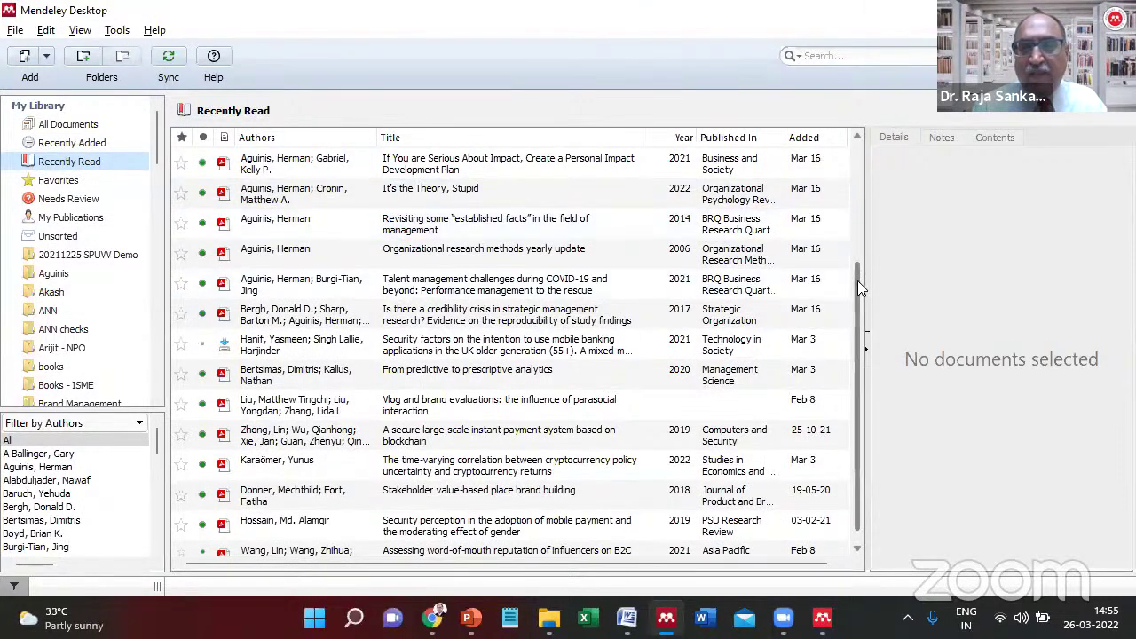
{"action": "left_click_drag", "start_coordinate": [857, 281], "coordinate": [875, 90]}
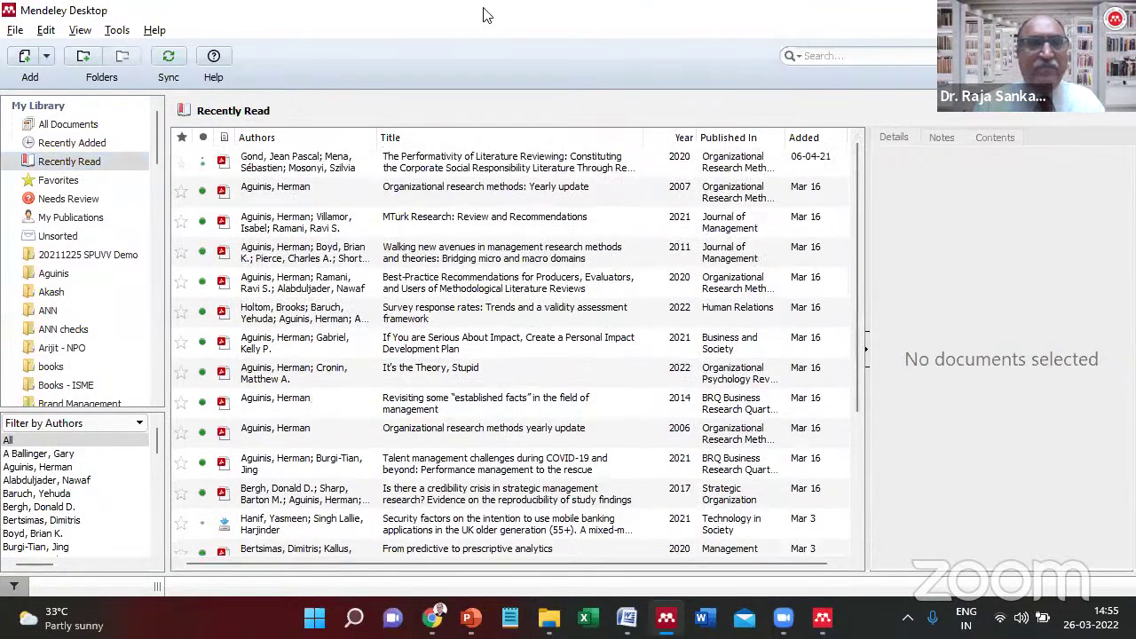
{"action": "left_click", "coordinate": [811, 140]}
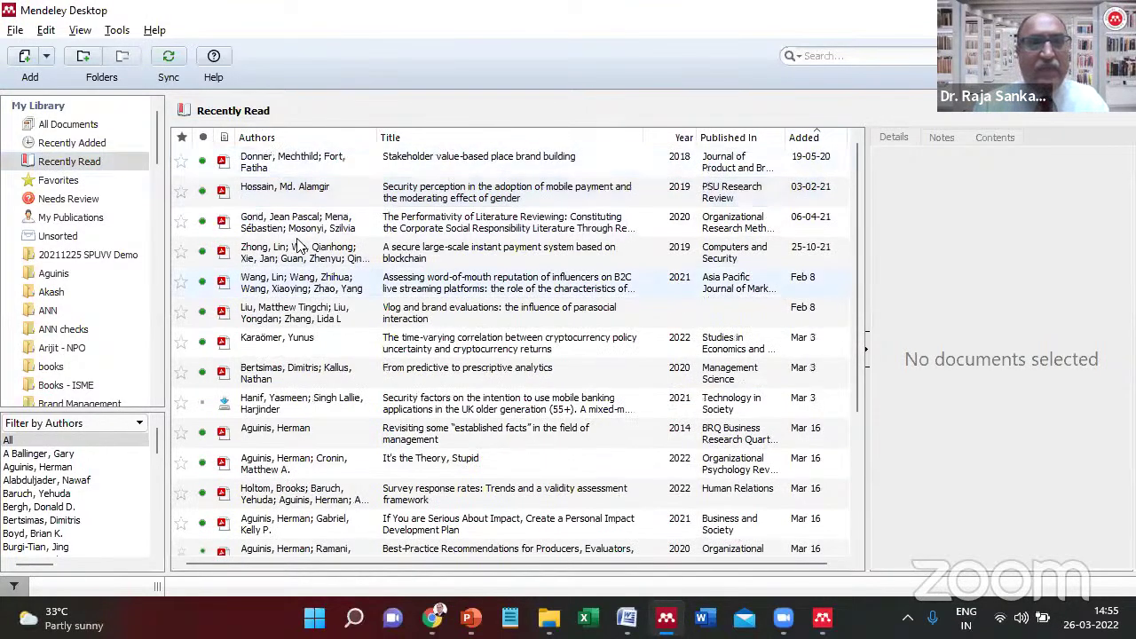
{"action": "left_click", "coordinate": [803, 142]}
{"action": "key", "text": "End"}
{"action": "key", "text": "Page_Up"}
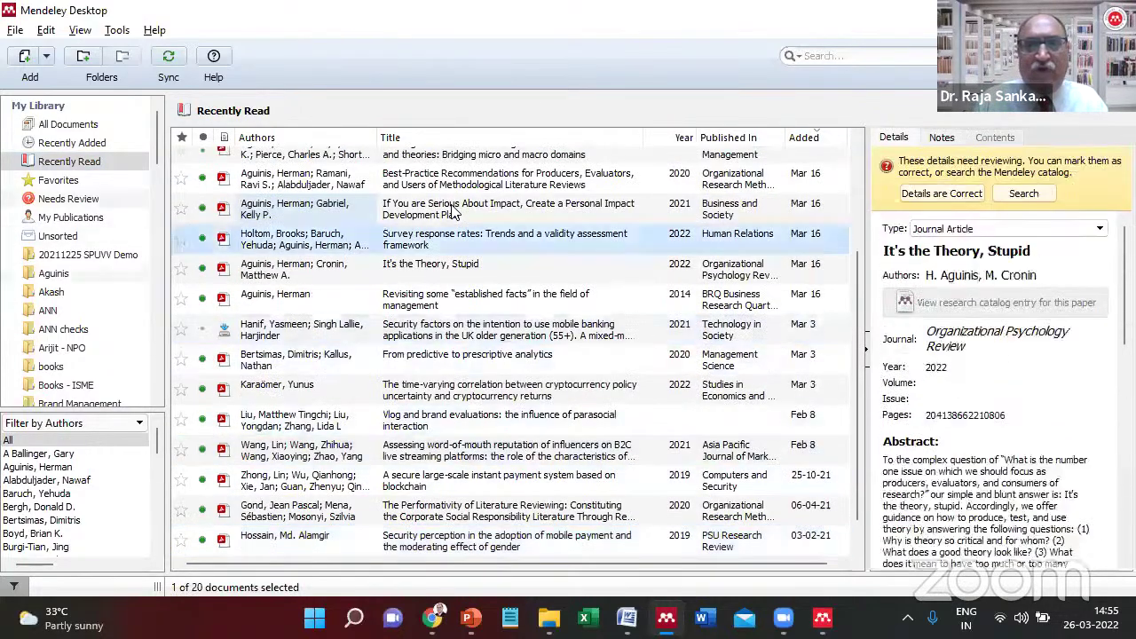
{"action": "key", "text": "Home"}
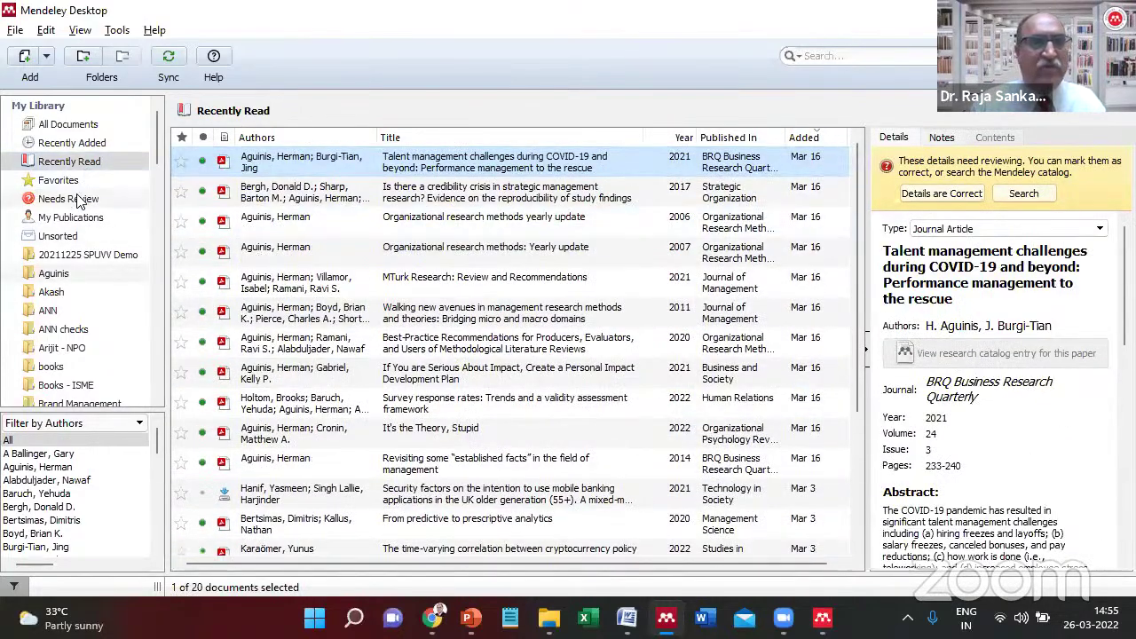
Look at the Favorites list and compare its number of documents with All Documents.
{"action": "left_click", "coordinate": [52, 183]}
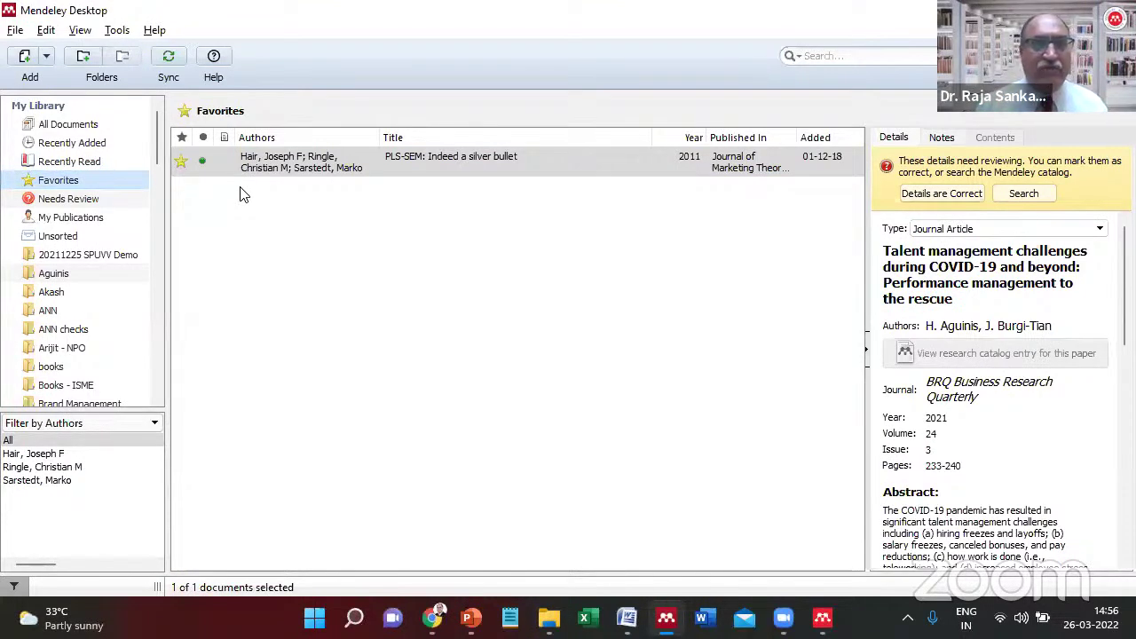
{"action": "left_click", "coordinate": [87, 127]}
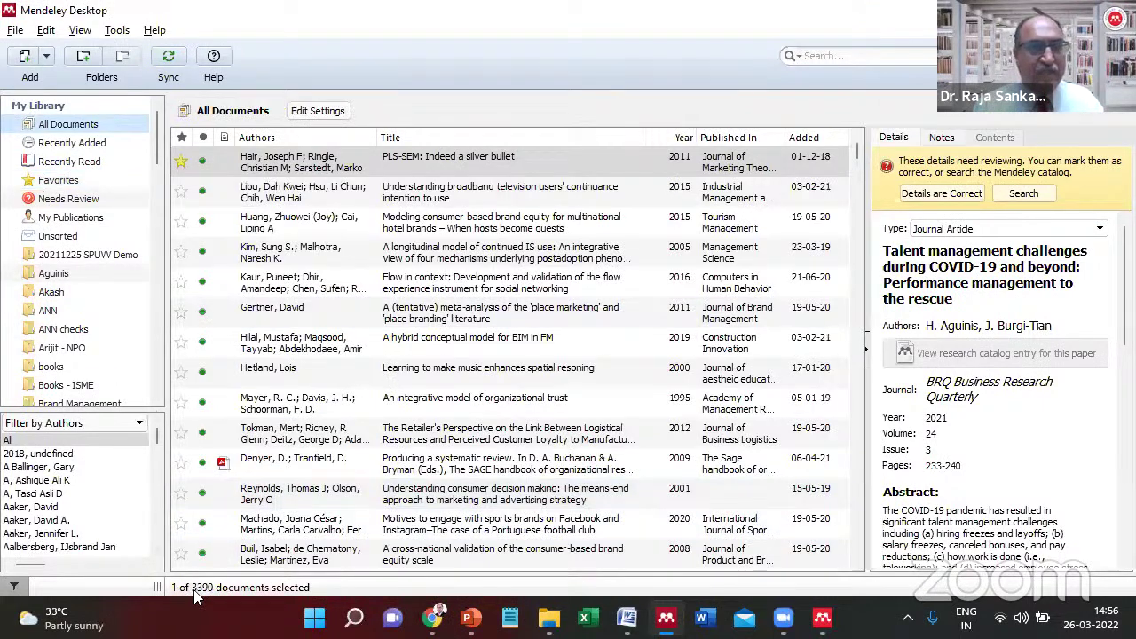
{"action": "left_click", "coordinate": [75, 183]}
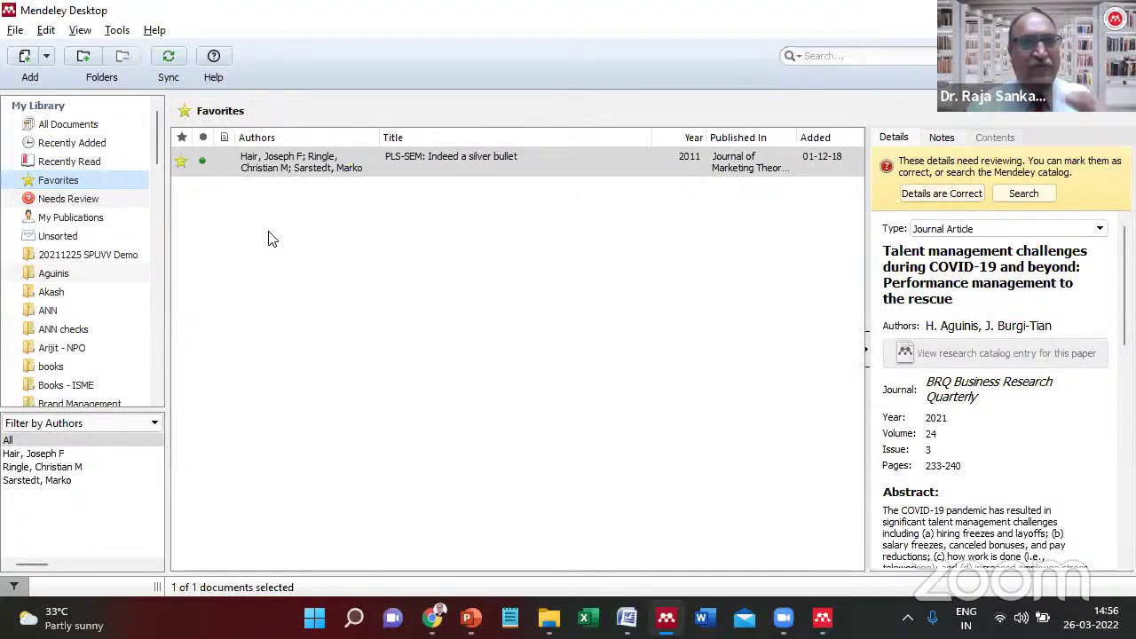
View the details of "Flow revisited" in Needs Review and compare that list's document count with All Documents.
{"action": "left_click", "coordinate": [61, 207]}
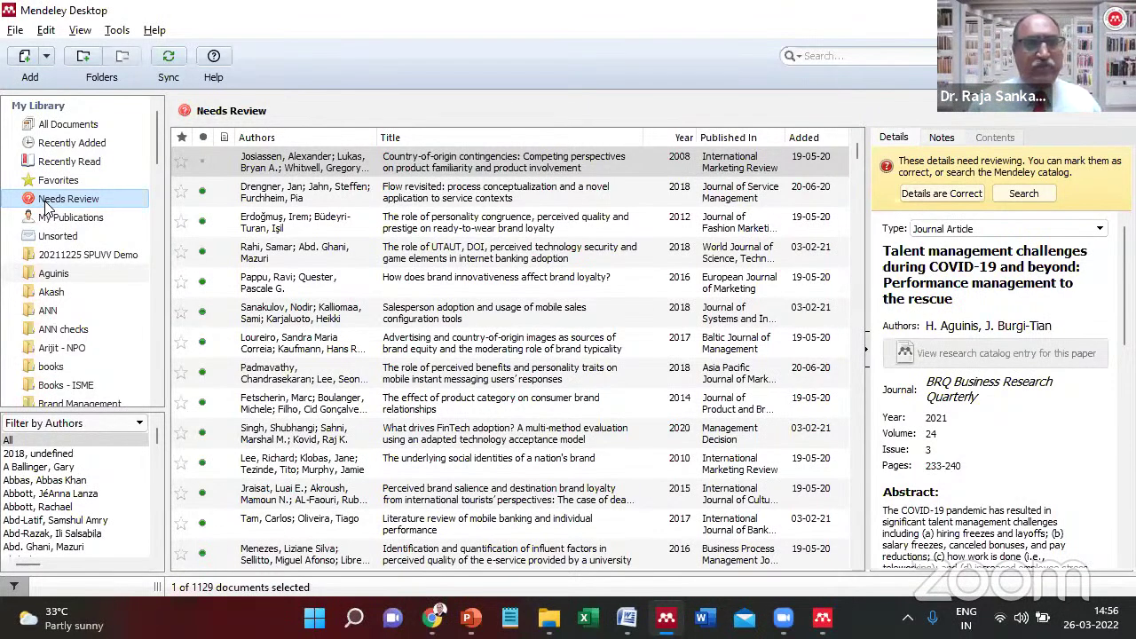
{"action": "left_click", "coordinate": [528, 195]}
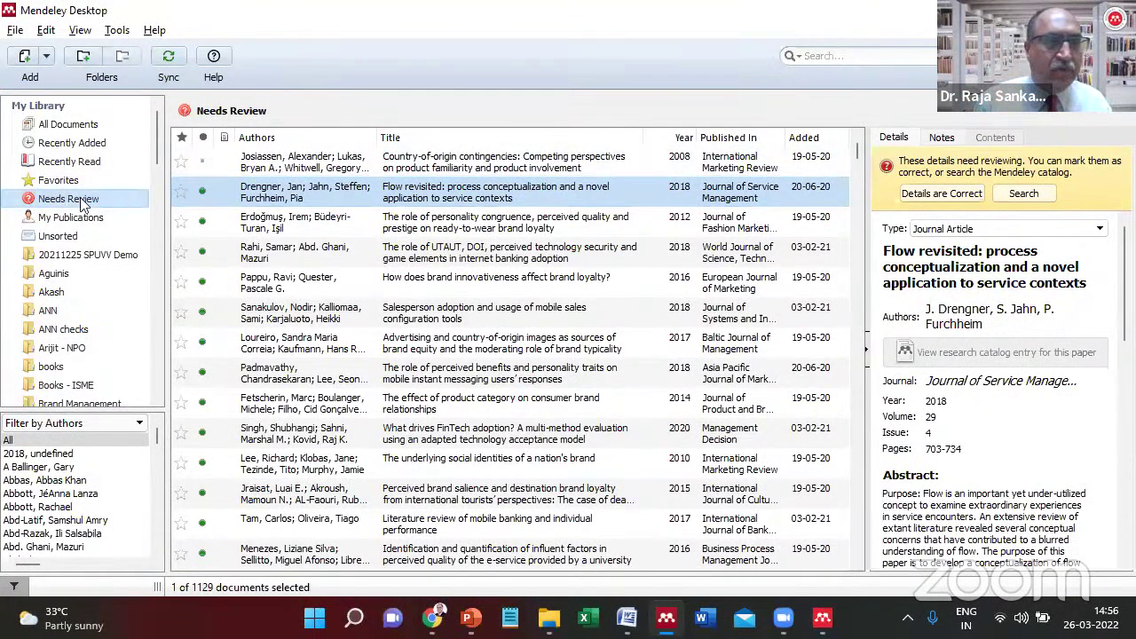
{"action": "left_click", "coordinate": [93, 128]}
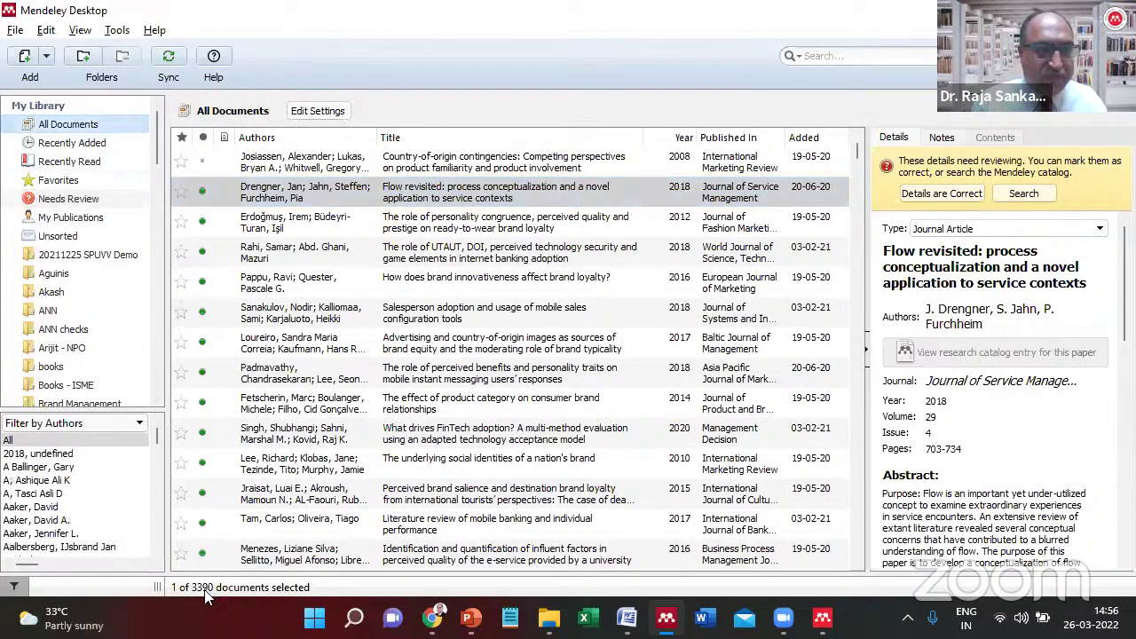
In Needs Review, check the details of the paper "Country-of-origin contingencies" and mark them as correct.
{"action": "left_click", "coordinate": [71, 199]}
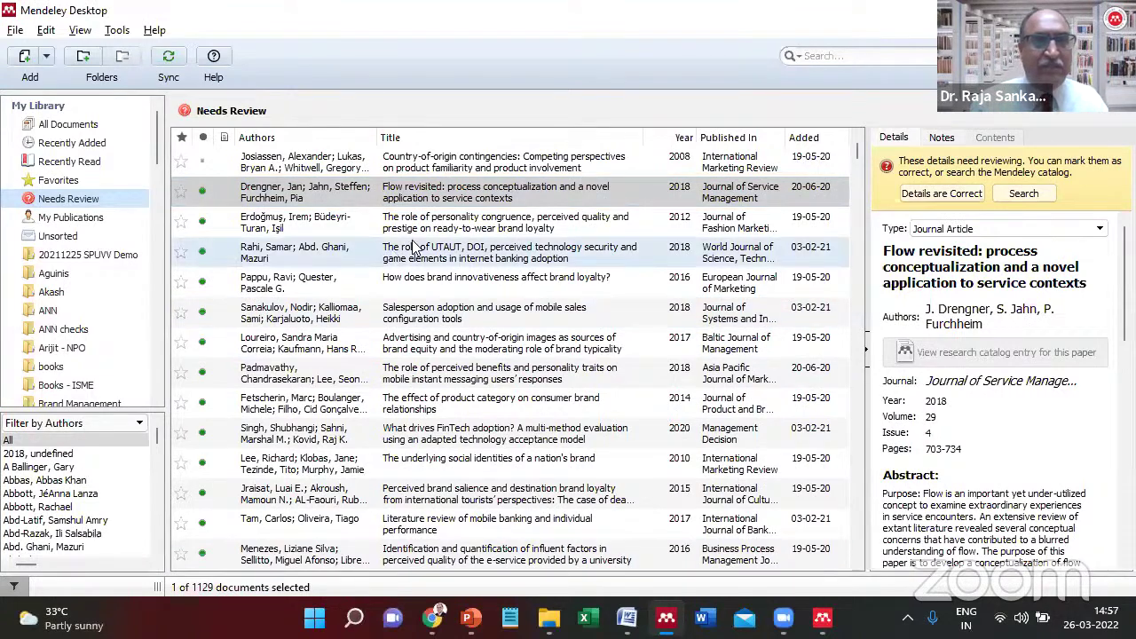
{"action": "left_click", "coordinate": [263, 173]}
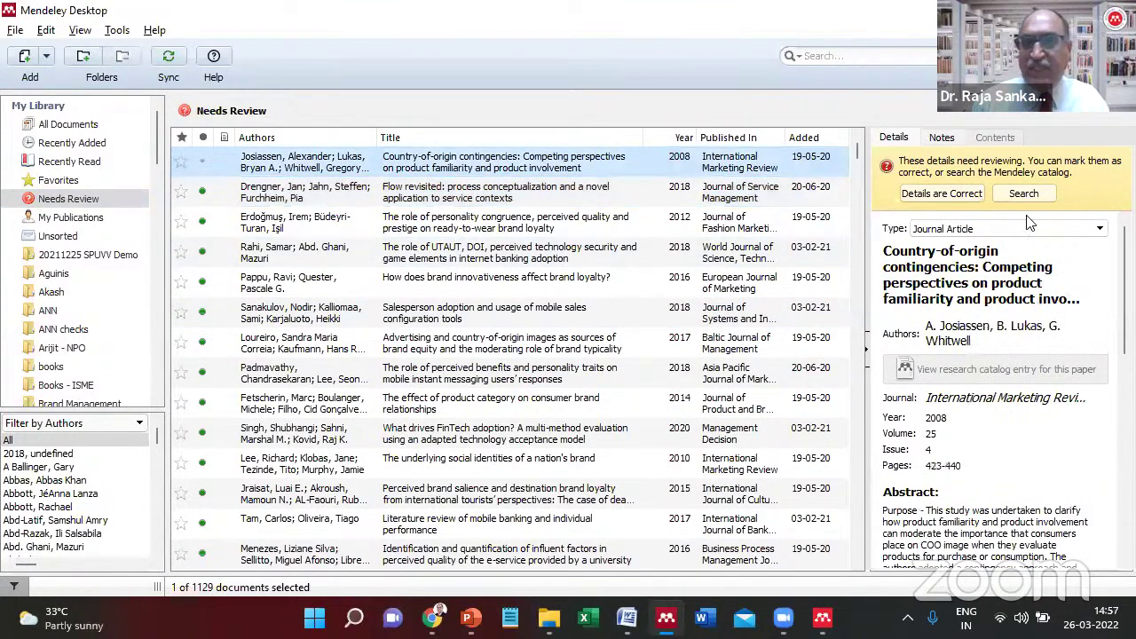
{"action": "scroll", "coordinate": [994, 391], "scroll_direction": "down", "scroll_amount": 5}
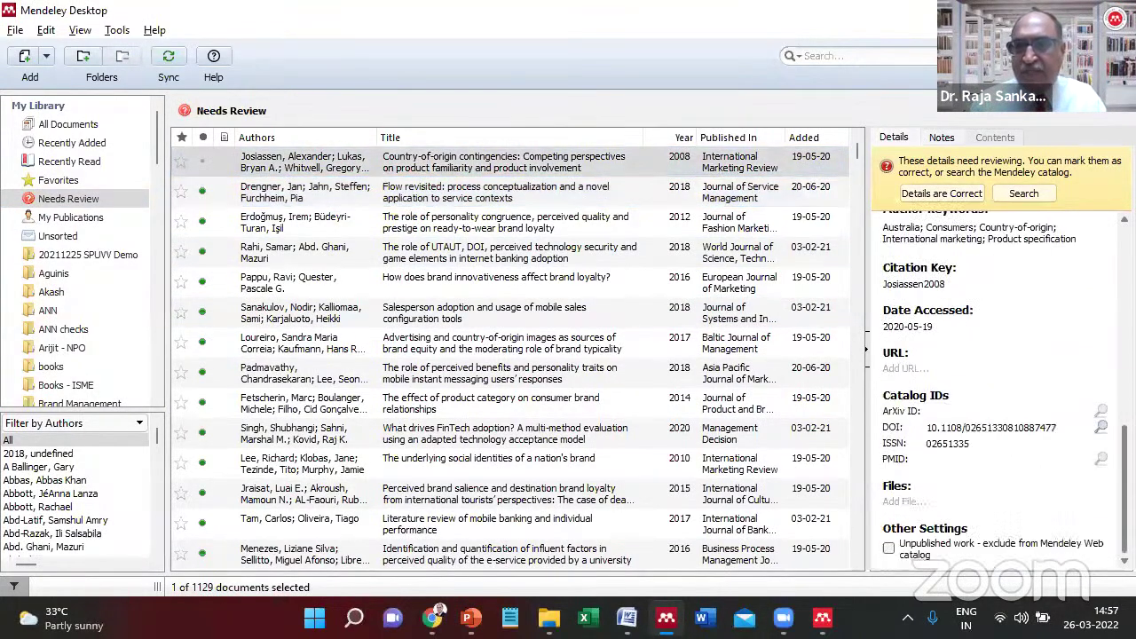
{"action": "scroll", "coordinate": [994, 391], "scroll_direction": "up", "scroll_amount": 5}
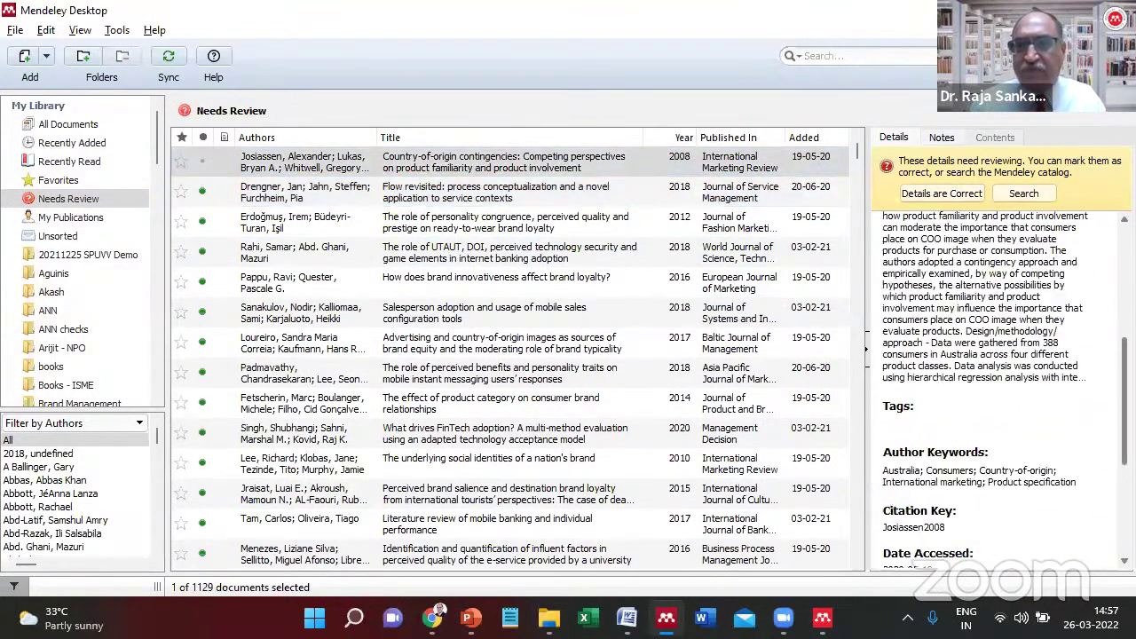
{"action": "left_click", "coordinate": [941, 194]}
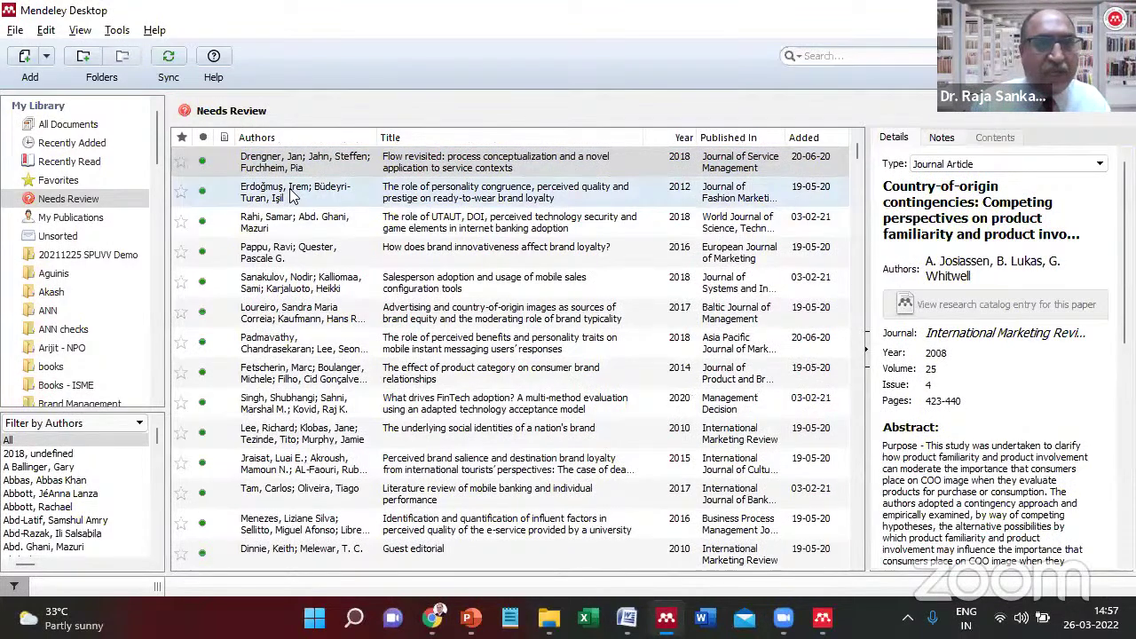
Examine the spelling of the author names of "The role of personality congruence" in its editable authors field.
{"action": "left_click", "coordinate": [262, 201]}
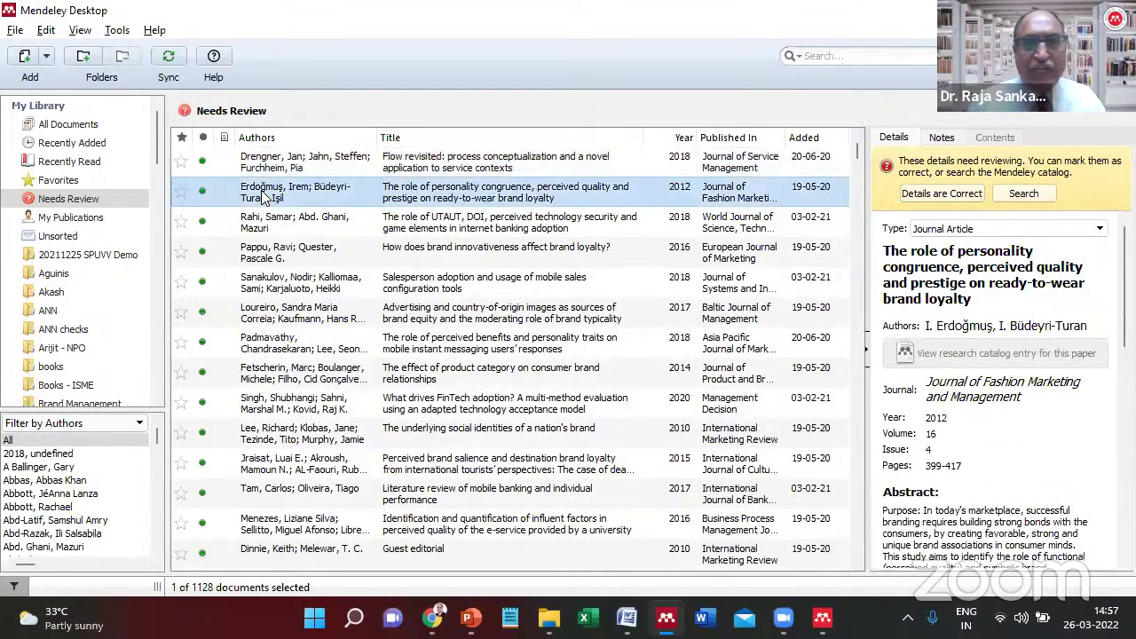
{"action": "left_click", "coordinate": [980, 325]}
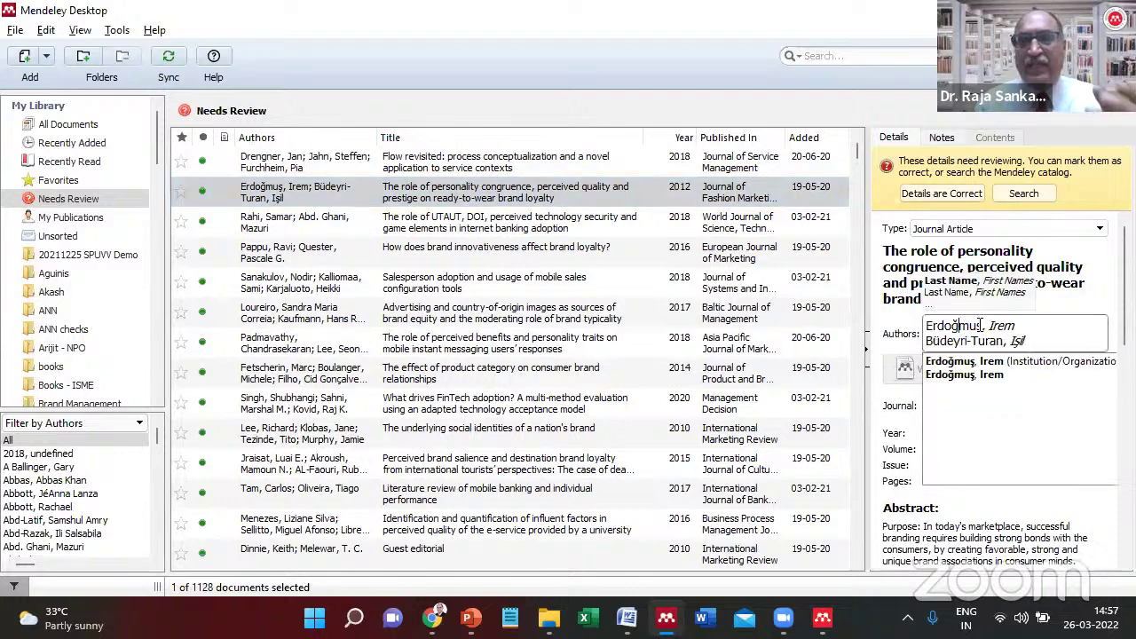
{"action": "left_click", "coordinate": [1023, 366]}
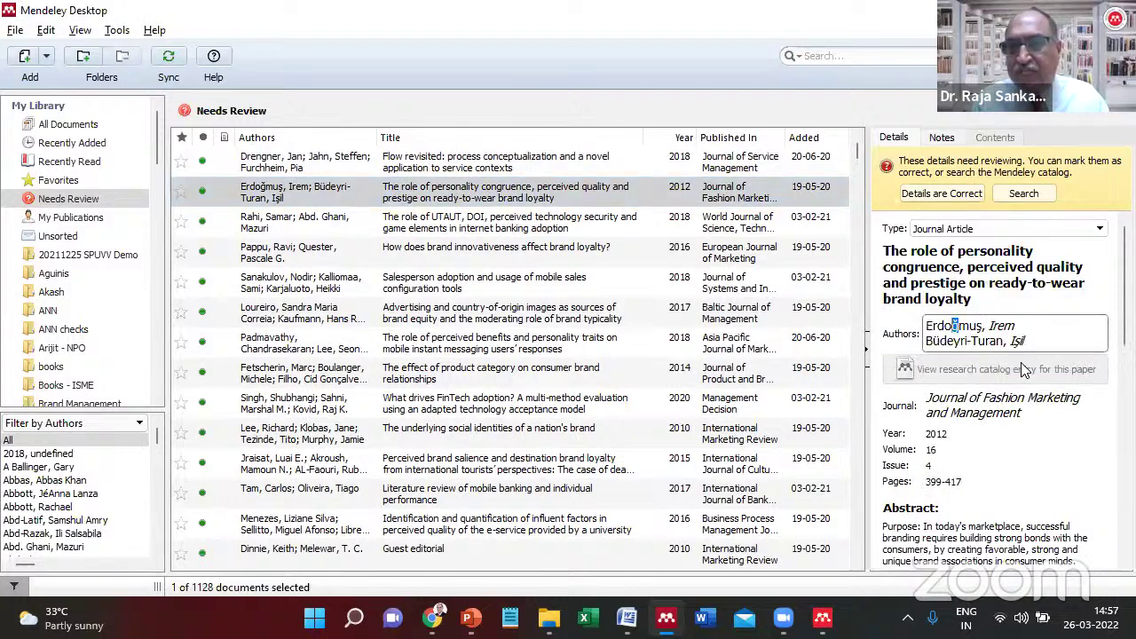
{"action": "key", "text": "Right"}
{"action": "key", "text": "Right"}
{"action": "key", "text": "Right"}
{"action": "key", "text": "Right"}
{"action": "key", "text": "Right"}
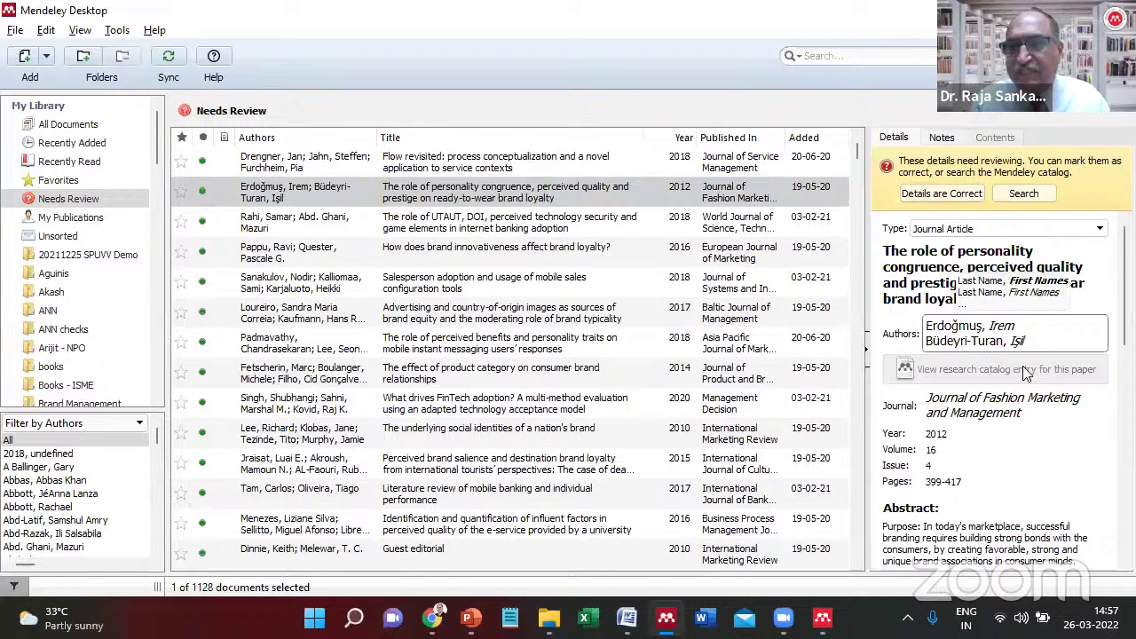
{"action": "key", "text": "Down"}
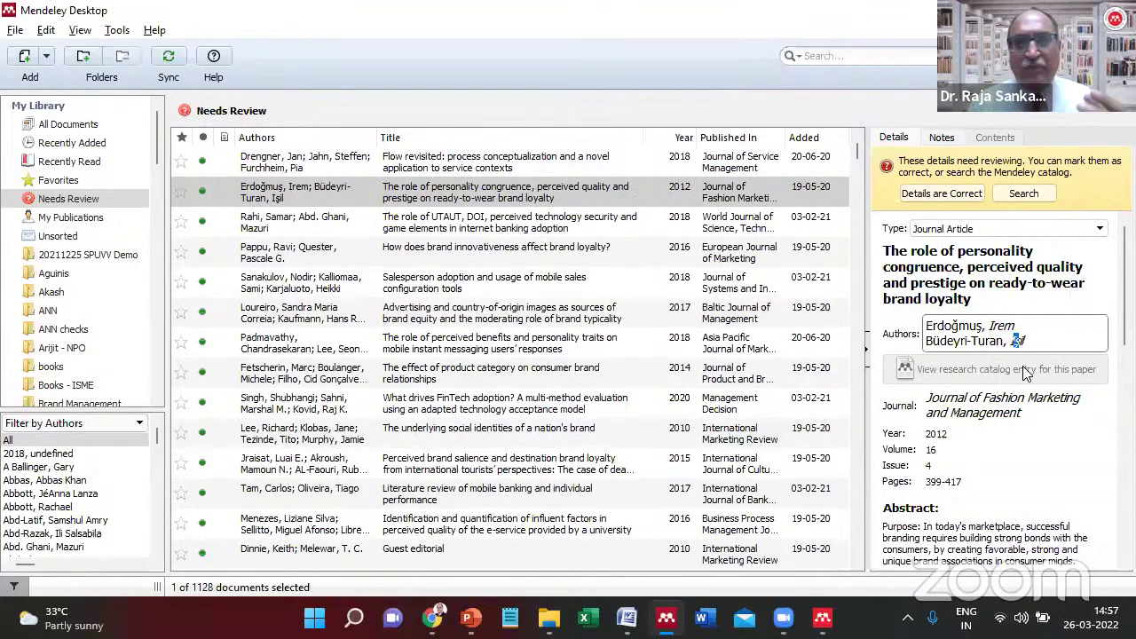
Look through the details of other Needs Review papers, ending on "The role of UTAUT, DOI, perceived technology security and game elements".
{"action": "left_click", "coordinate": [529, 225]}
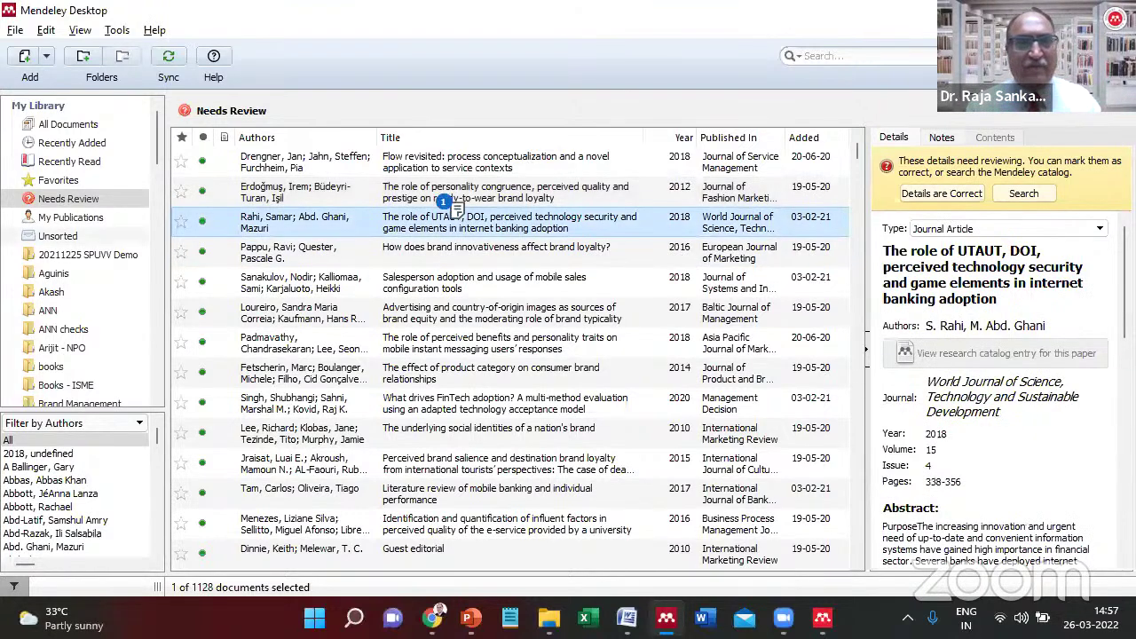
{"action": "left_click", "coordinate": [453, 196]}
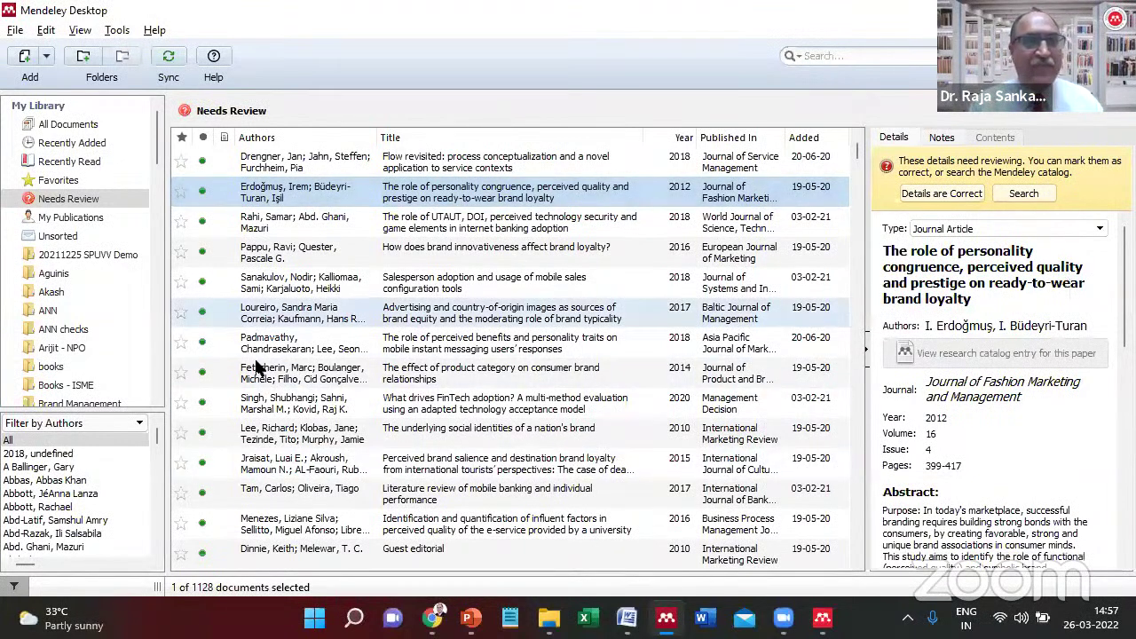
{"action": "left_click", "coordinate": [256, 315]}
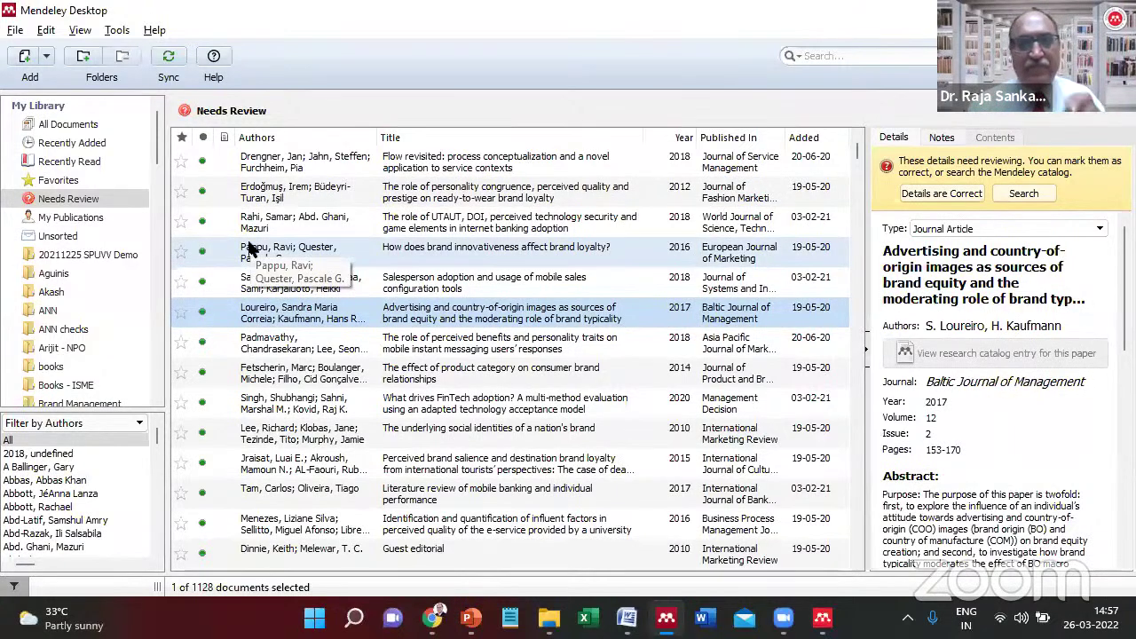
{"action": "left_click", "coordinate": [277, 227]}
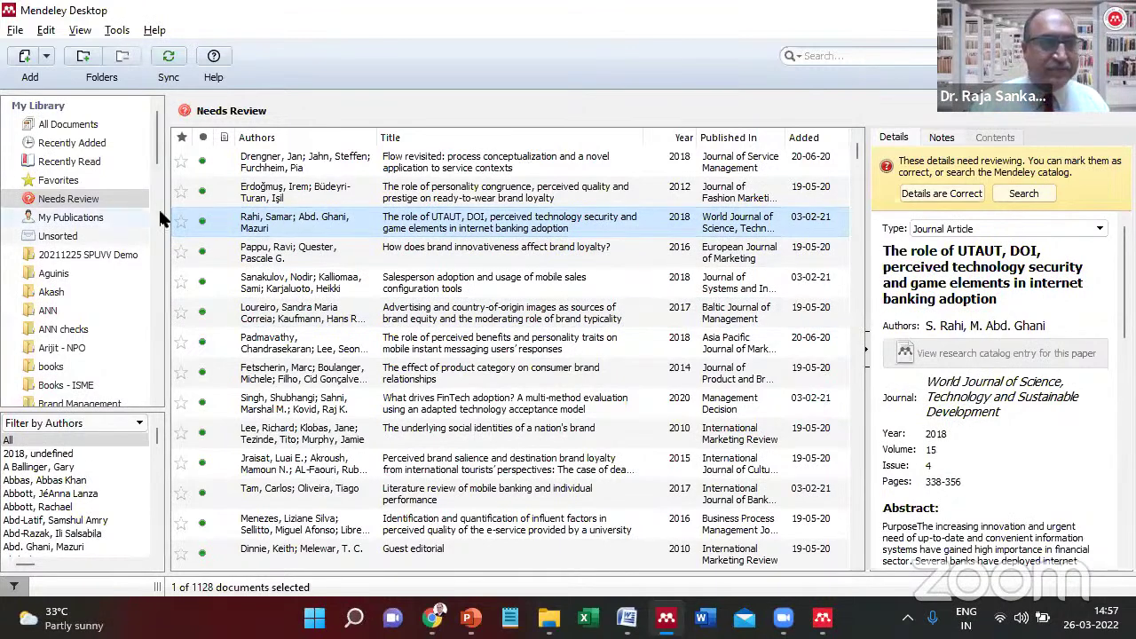
View the papers listed in My Publications and those in Unsorted.
{"action": "left_click", "coordinate": [101, 220]}
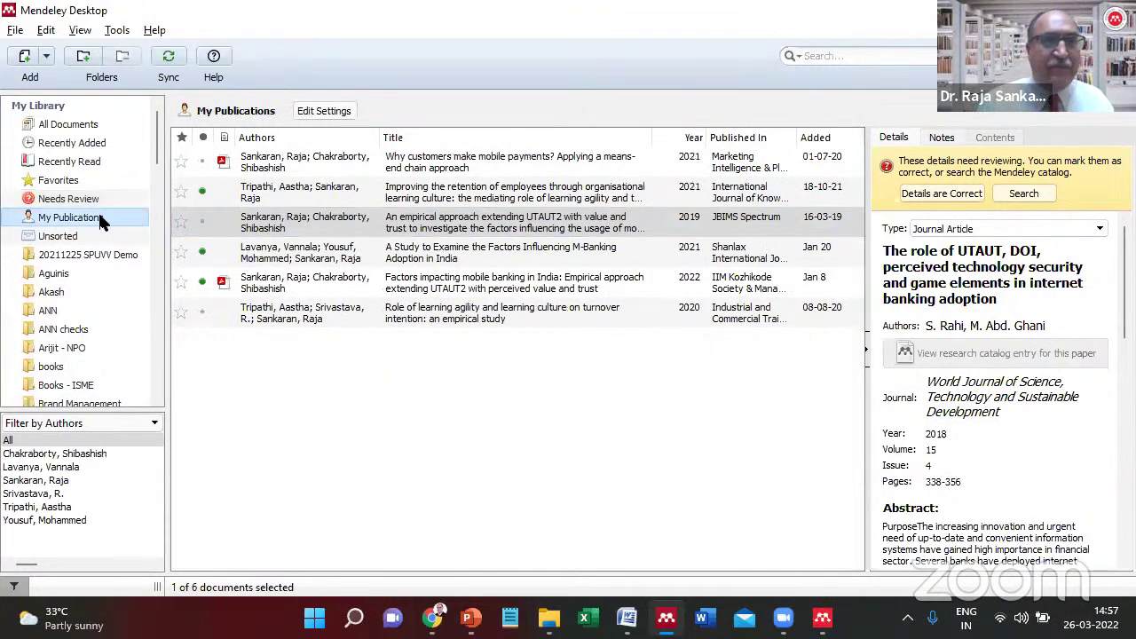
{"action": "left_click", "coordinate": [320, 222]}
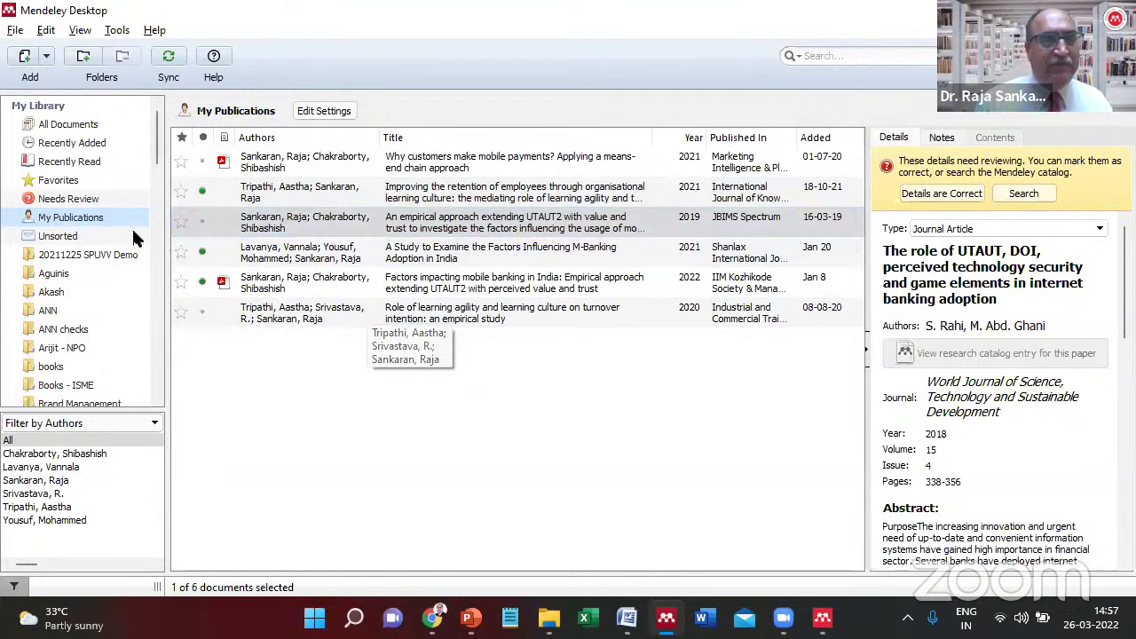
{"action": "left_click", "coordinate": [51, 236]}
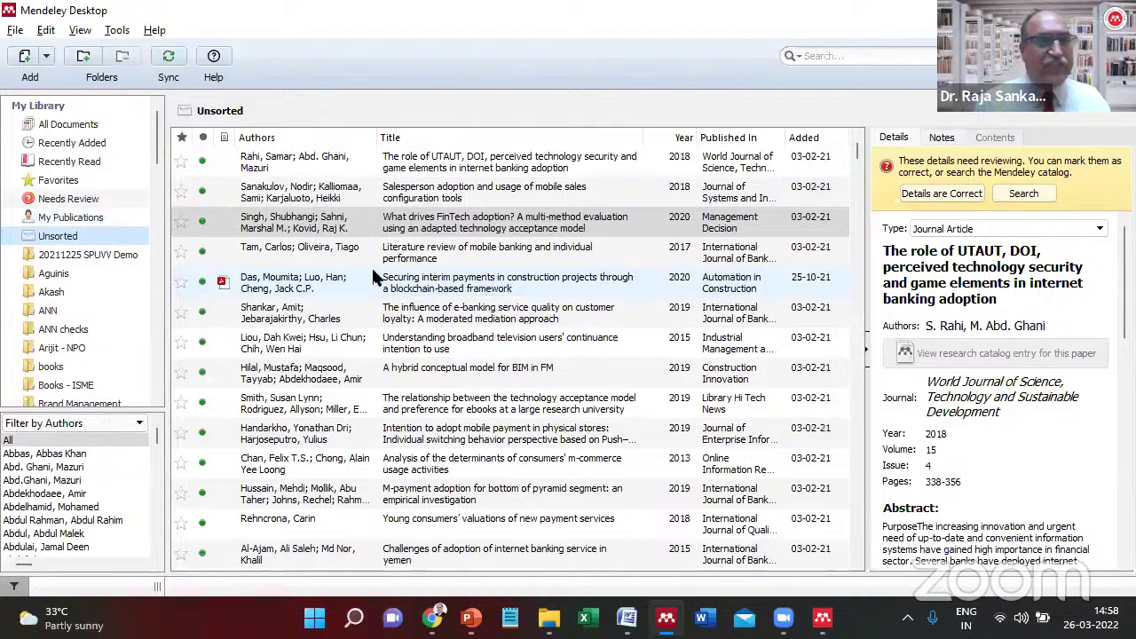
Look through the contents of several library folders, including 20211225 SPUVV Demo, ANN, books, Brand Management, Cryptocurrency and Lit Review.
{"action": "left_click", "coordinate": [62, 256]}
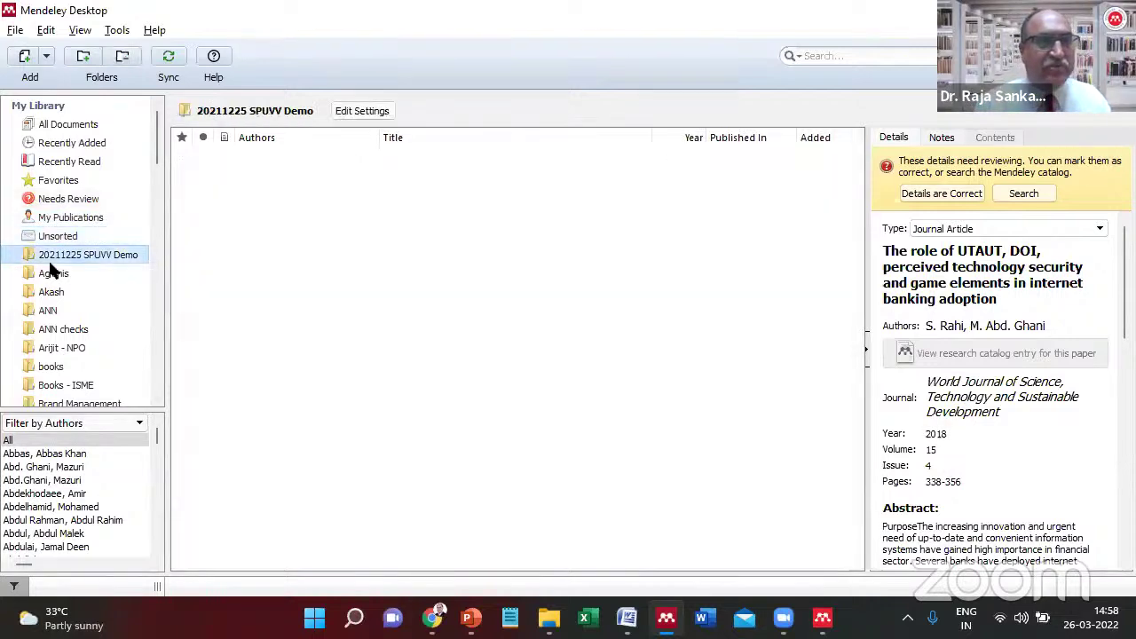
{"action": "left_click", "coordinate": [49, 275]}
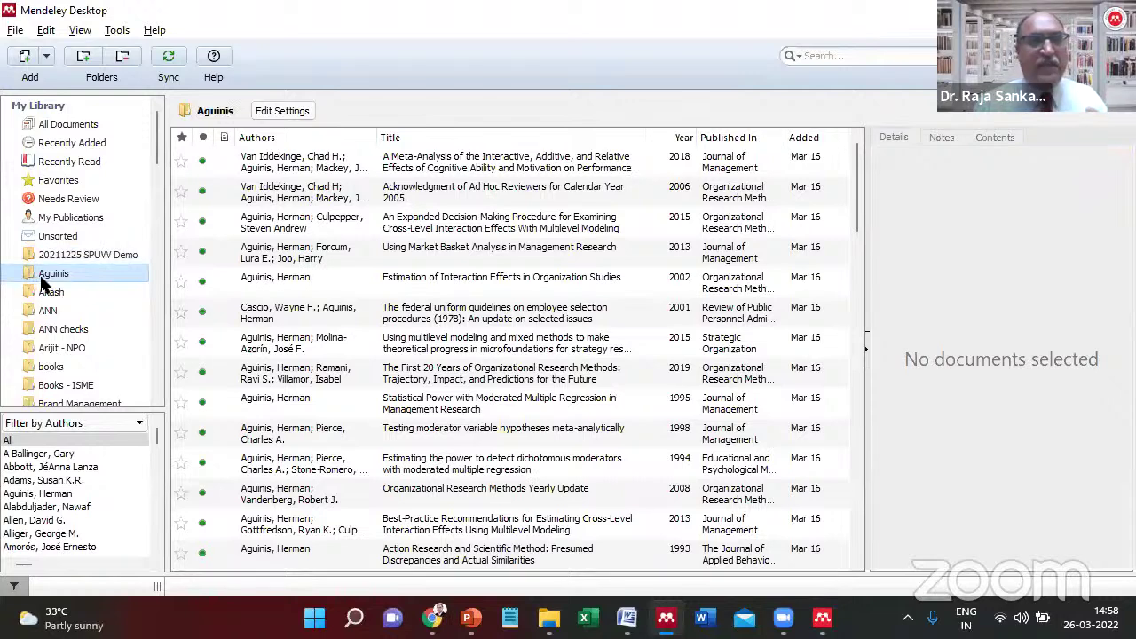
{"action": "left_click", "coordinate": [49, 310]}
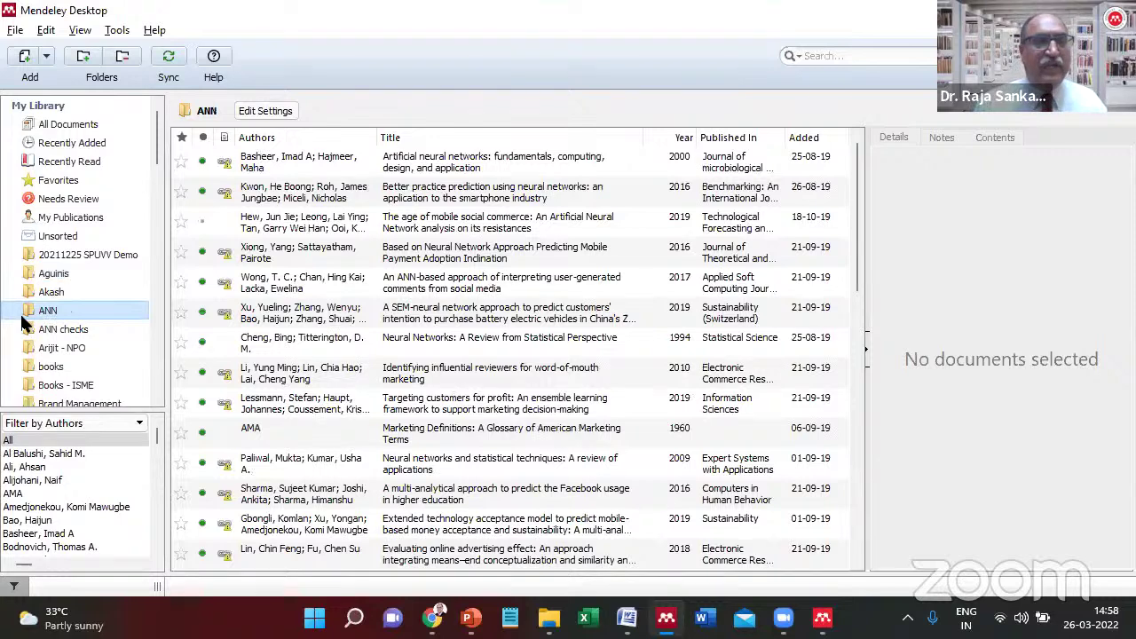
{"action": "left_click", "coordinate": [62, 363]}
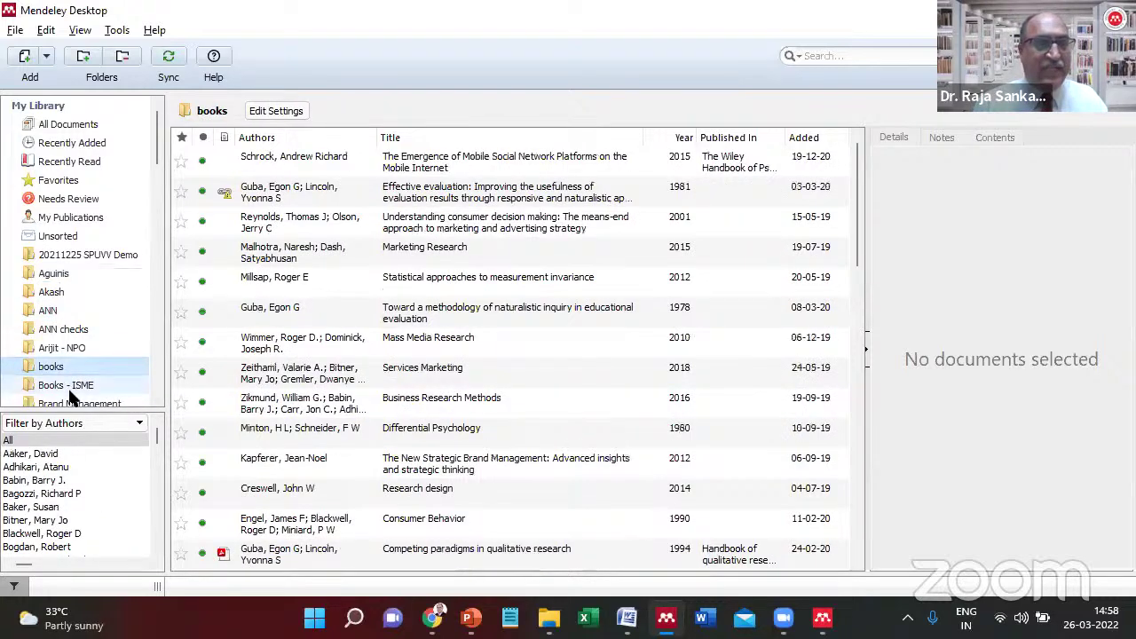
{"action": "left_click", "coordinate": [76, 405]}
{"action": "scroll", "coordinate": [159, 219], "scroll_direction": "down", "scroll_amount": 5}
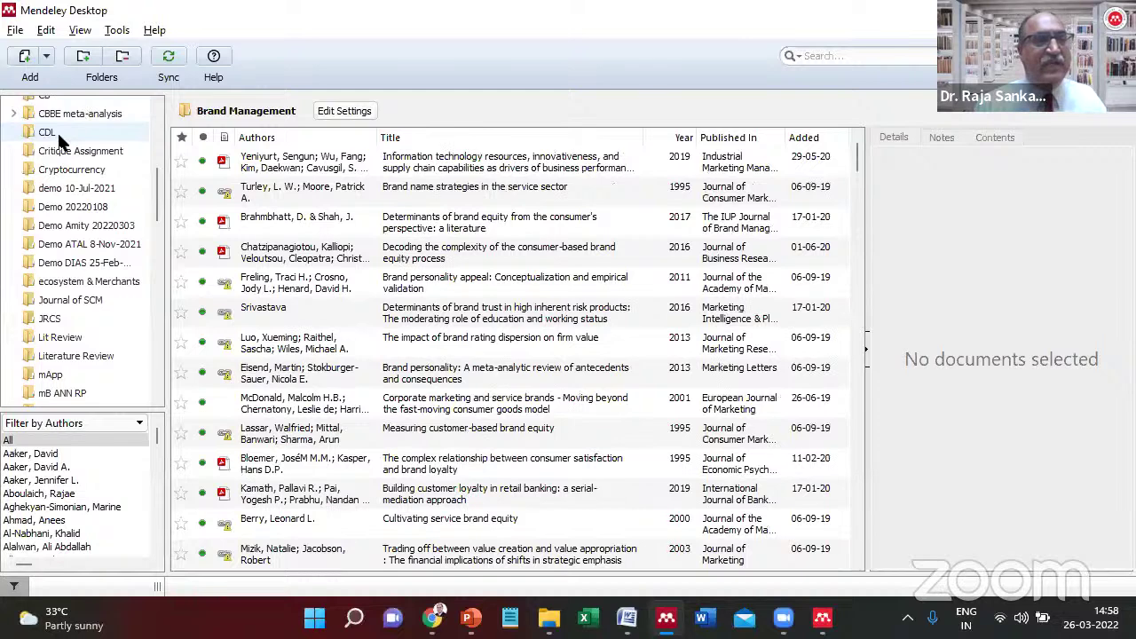
{"action": "left_click", "coordinate": [57, 134]}
{"action": "left_click", "coordinate": [57, 168]}
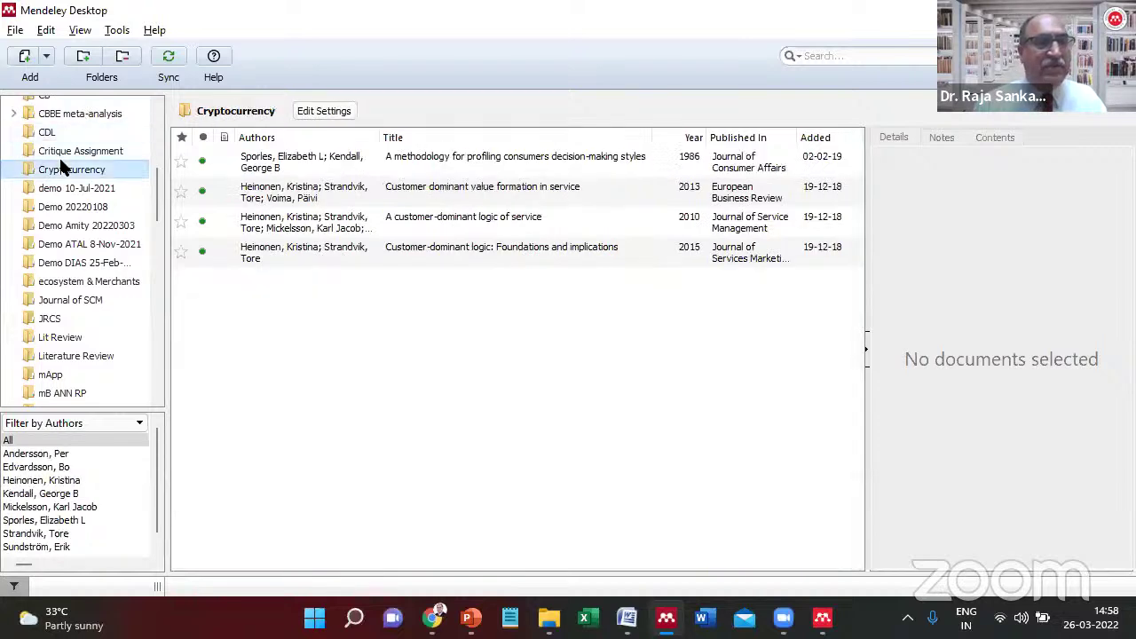
{"action": "left_click", "coordinate": [53, 335]}
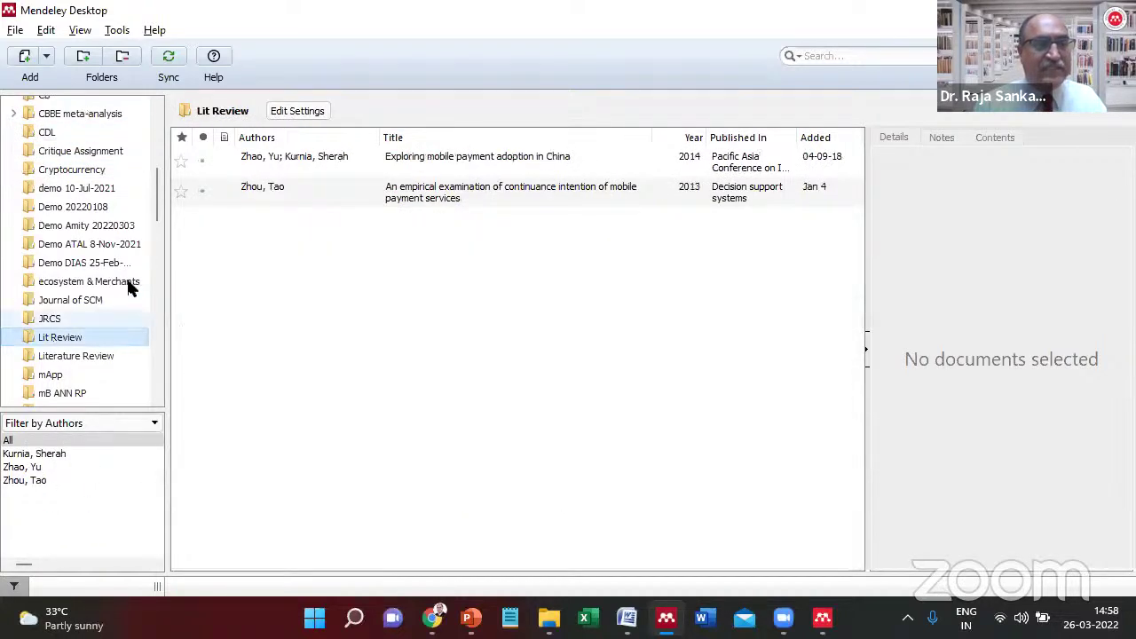
Return to the Unsorted list and view the details of "What drives FinTech adoption?" there.
{"action": "left_click_drag", "start_coordinate": [158, 205], "coordinate": [162, 142]}
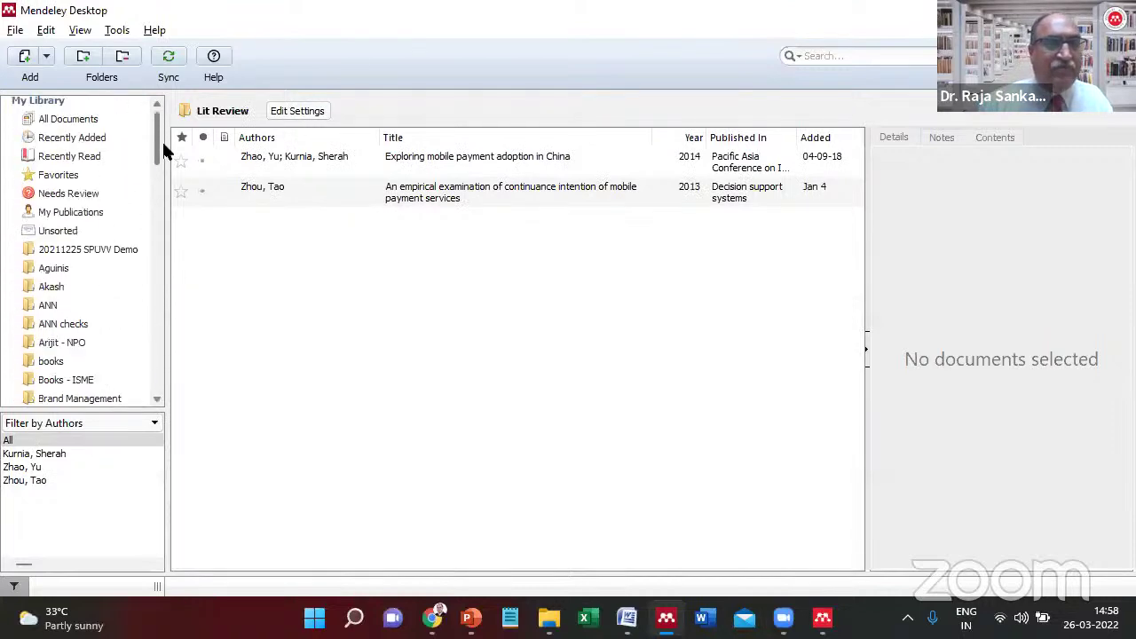
{"action": "left_click", "coordinate": [62, 237]}
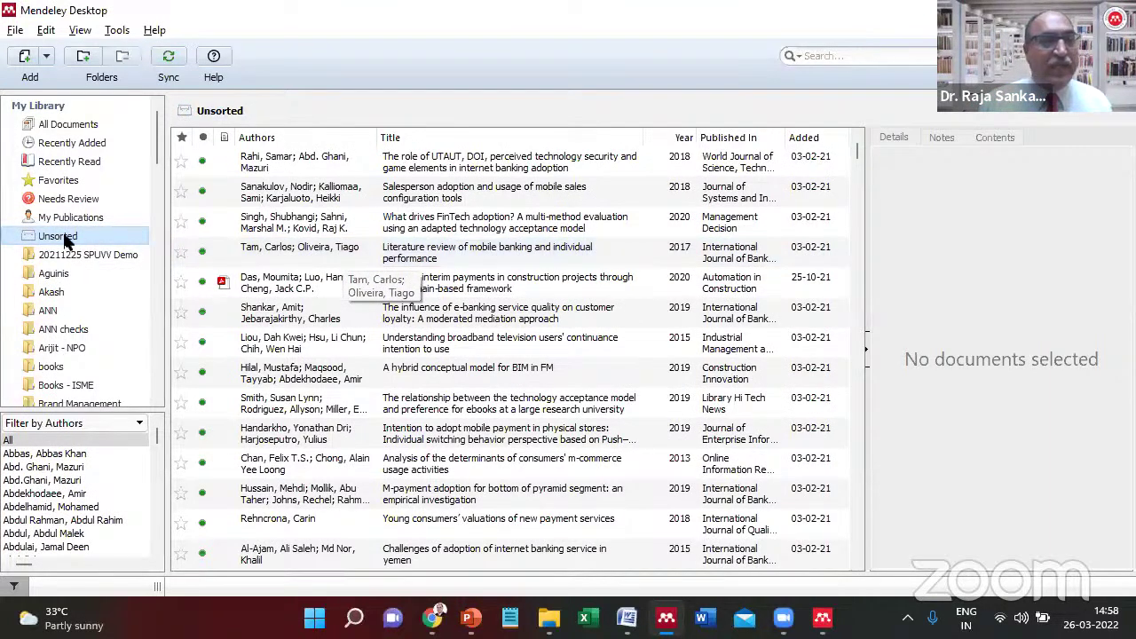
{"action": "left_click", "coordinate": [411, 224]}
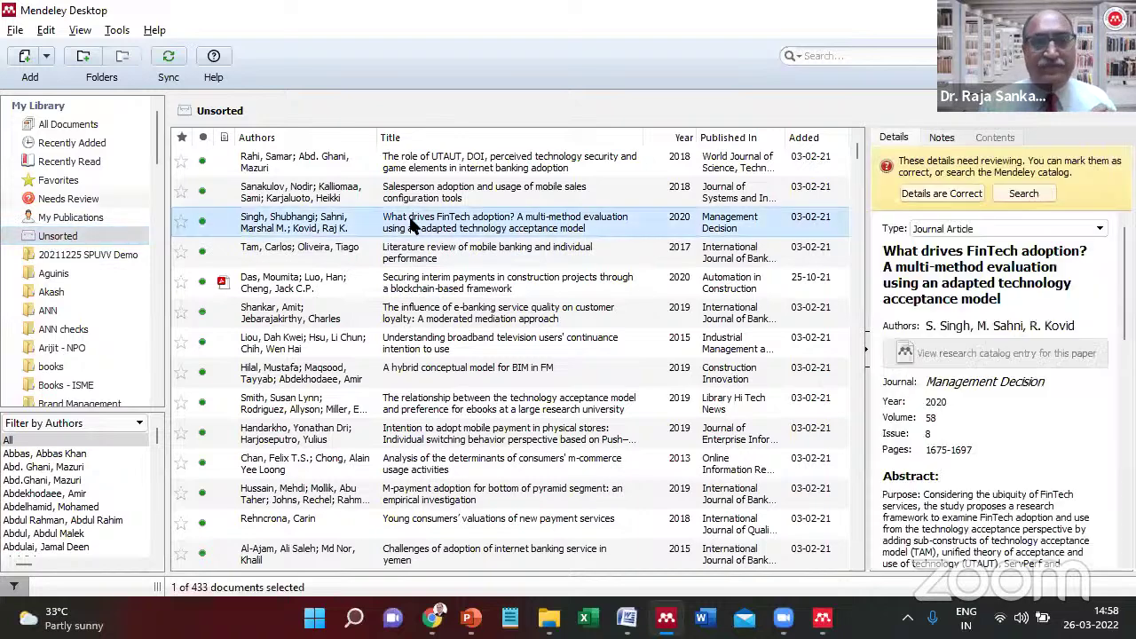
{"action": "left_click", "coordinate": [66, 236]}
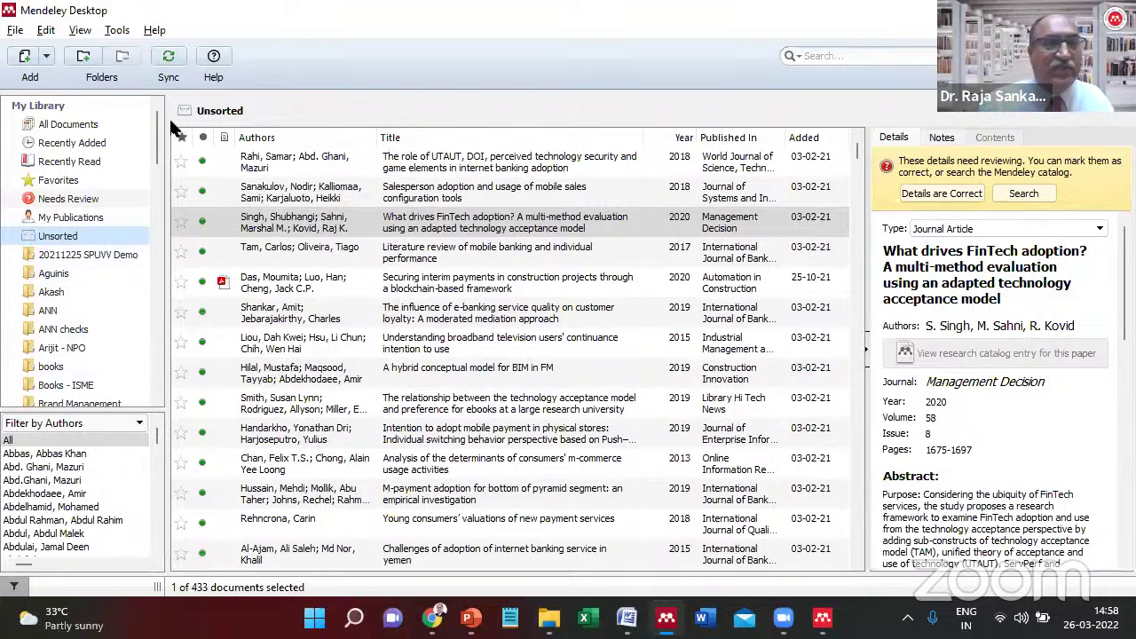
Create a new library folder named "20220326 Demo SEMS".
{"action": "scroll", "coordinate": [160, 157], "scroll_direction": "down", "scroll_amount": 10}
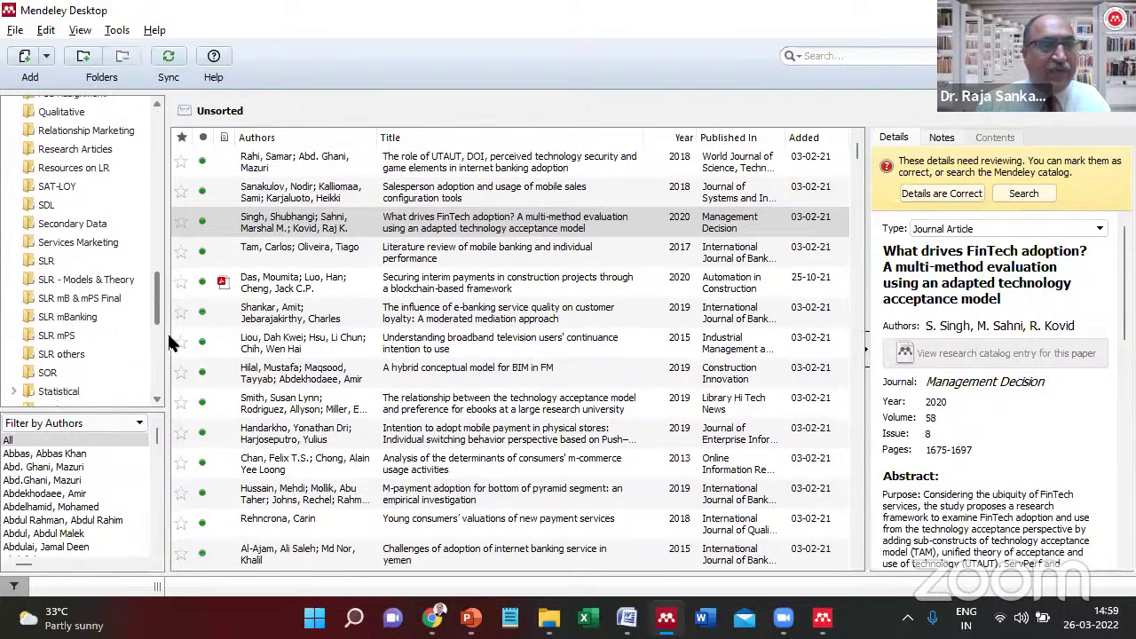
{"action": "scroll", "coordinate": [151, 333], "scroll_direction": "down", "scroll_amount": 5}
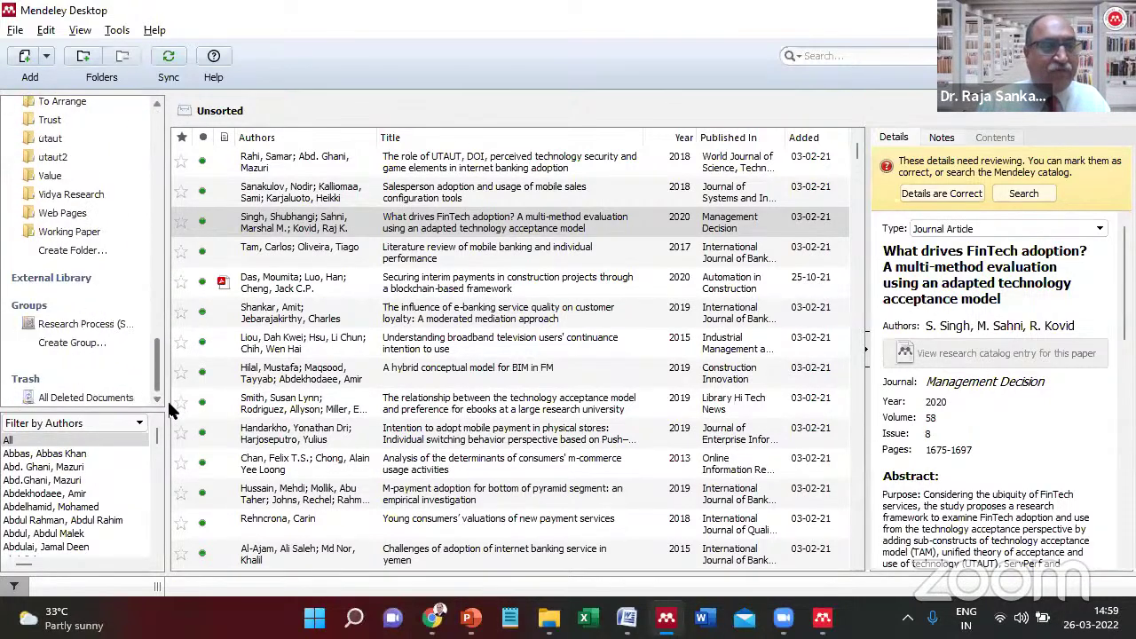
{"action": "left_click", "coordinate": [48, 253]}
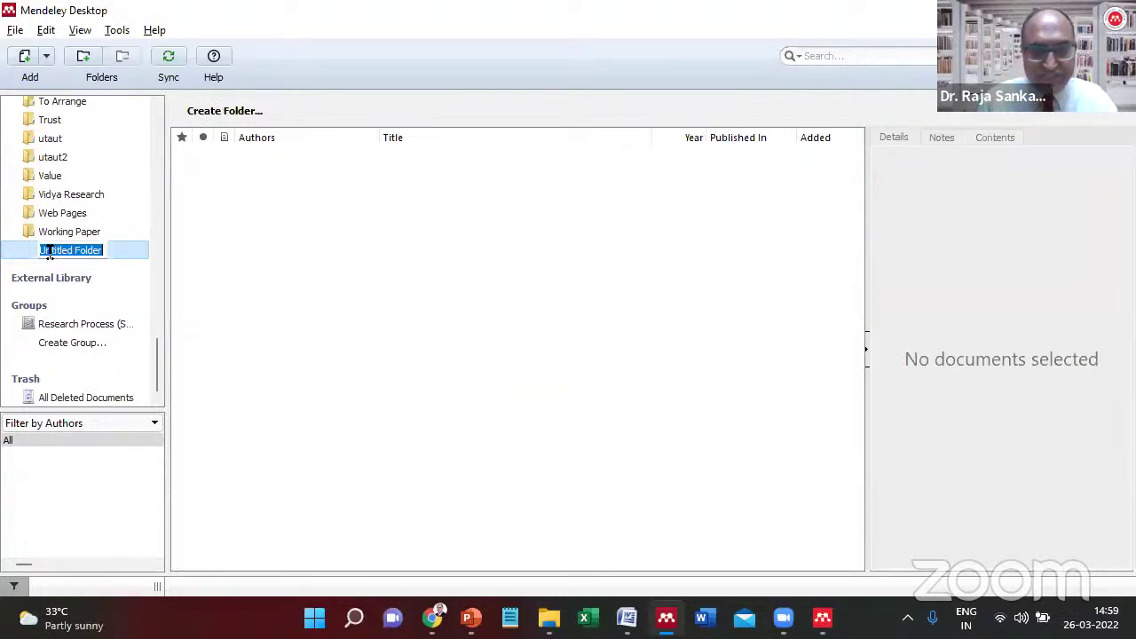
{"action": "type", "text": "De"}
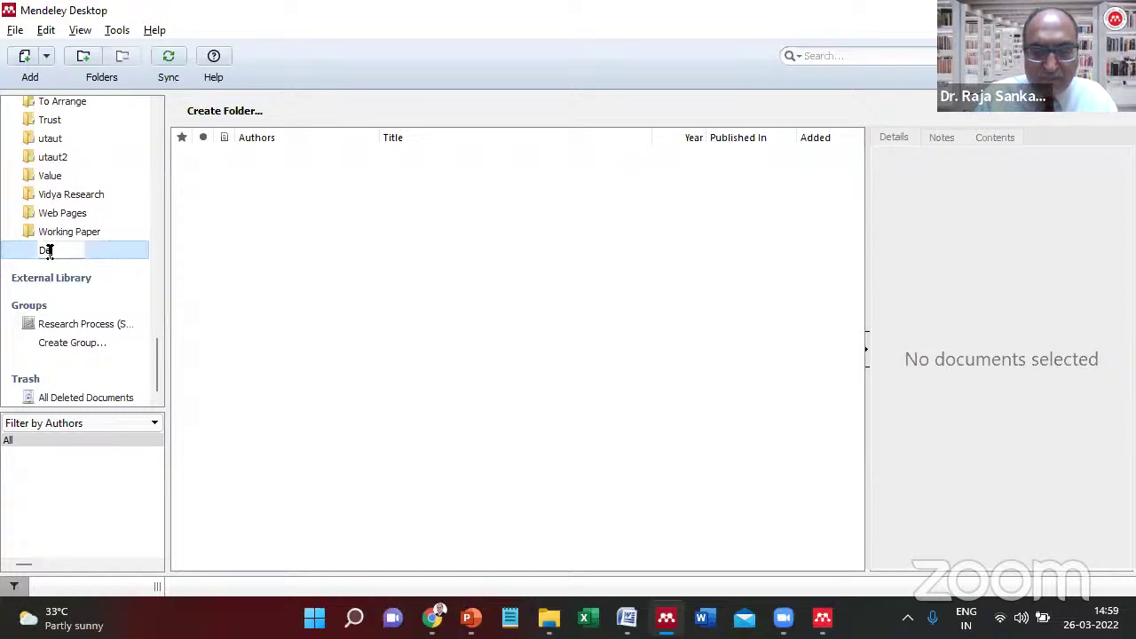
{"action": "type", "text": "mo SEMS"}
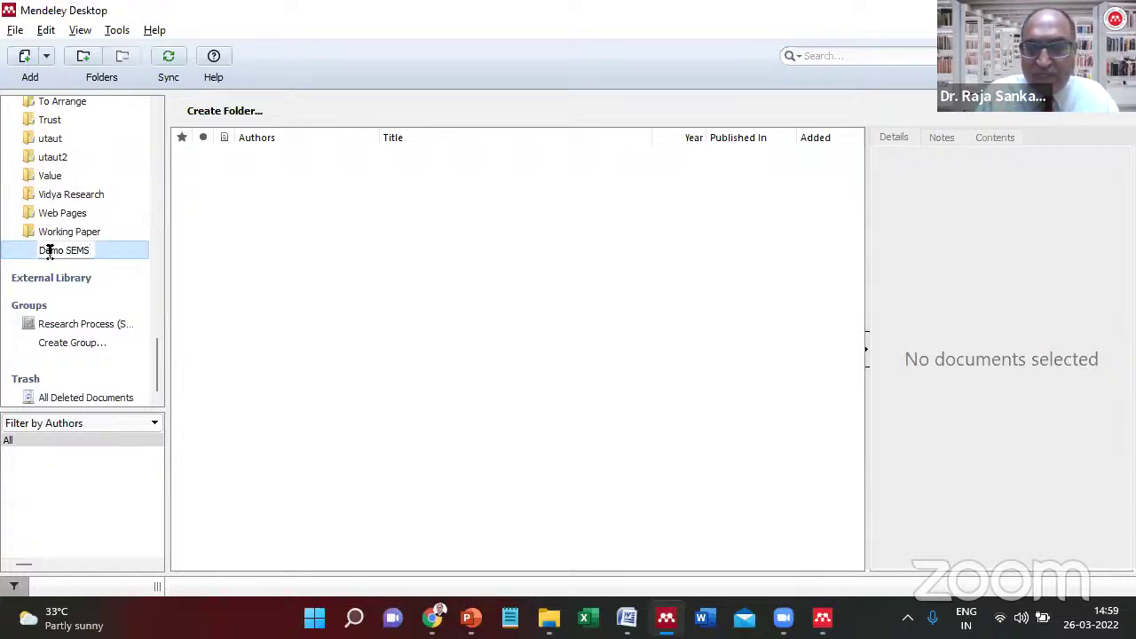
{"action": "key", "text": "Home"}
{"action": "type", "text": "2022"}
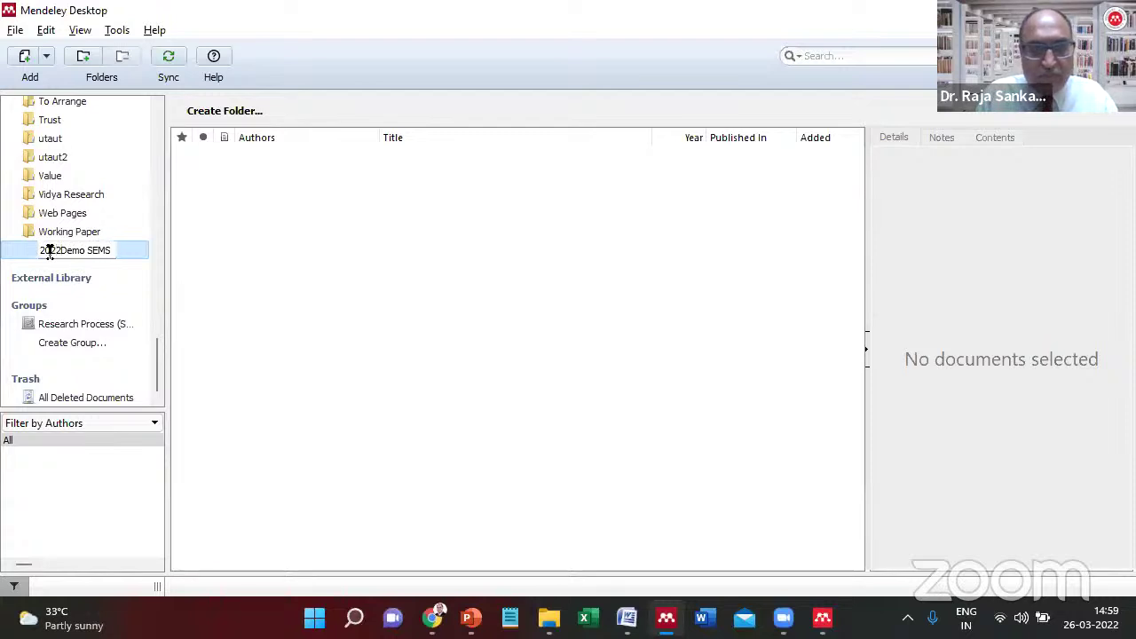
{"action": "type", "text": "03"}
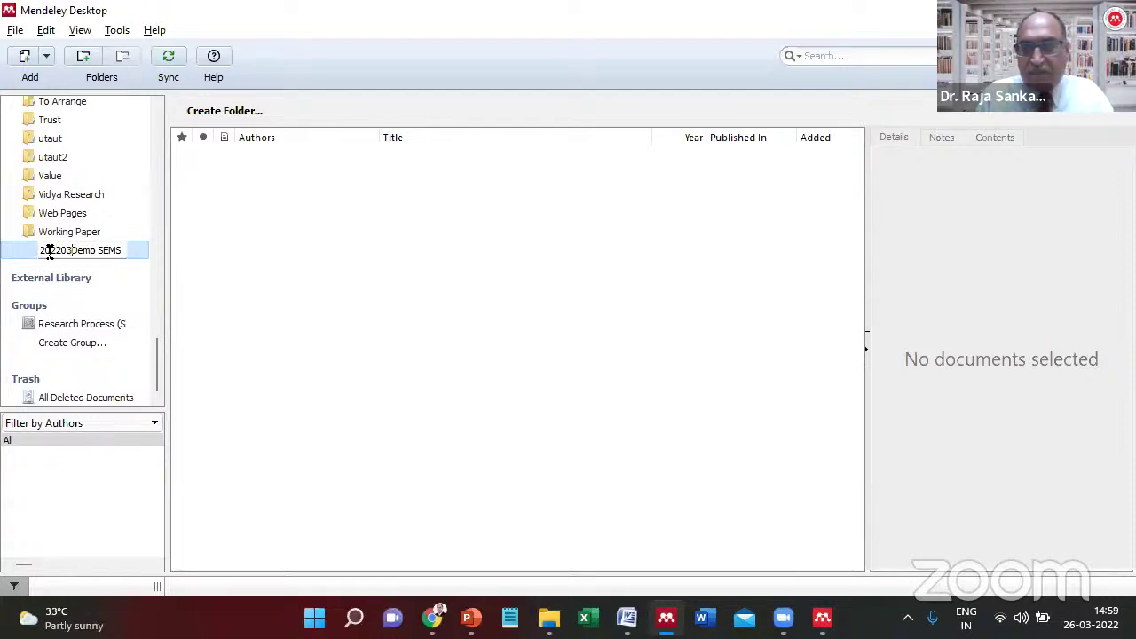
{"action": "type", "text": "26"}
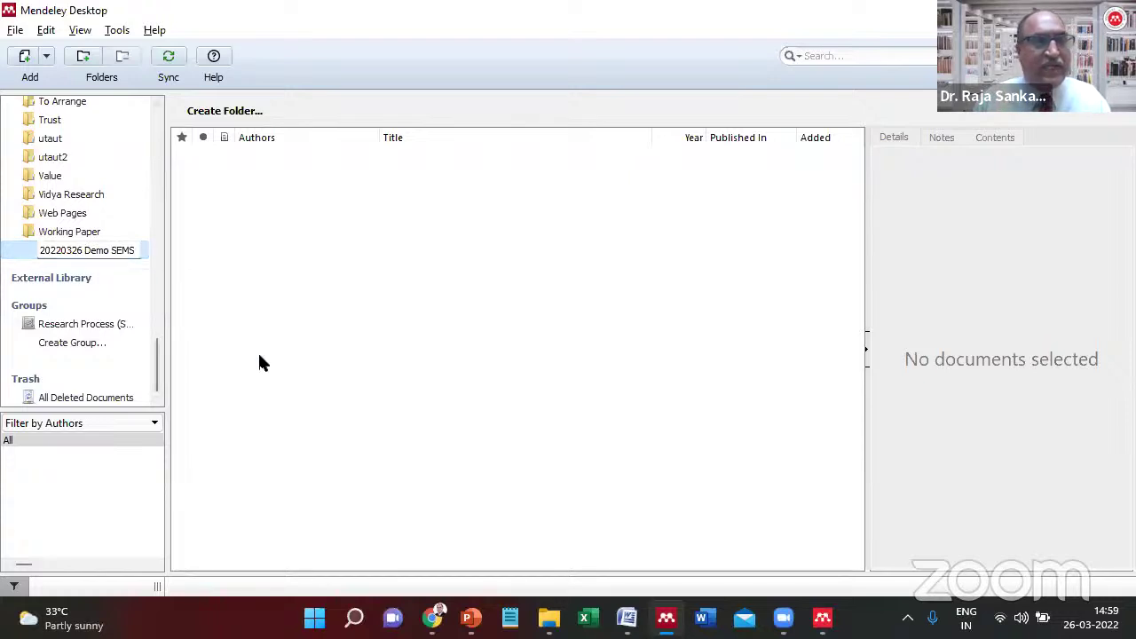
{"action": "key", "text": "Return"}
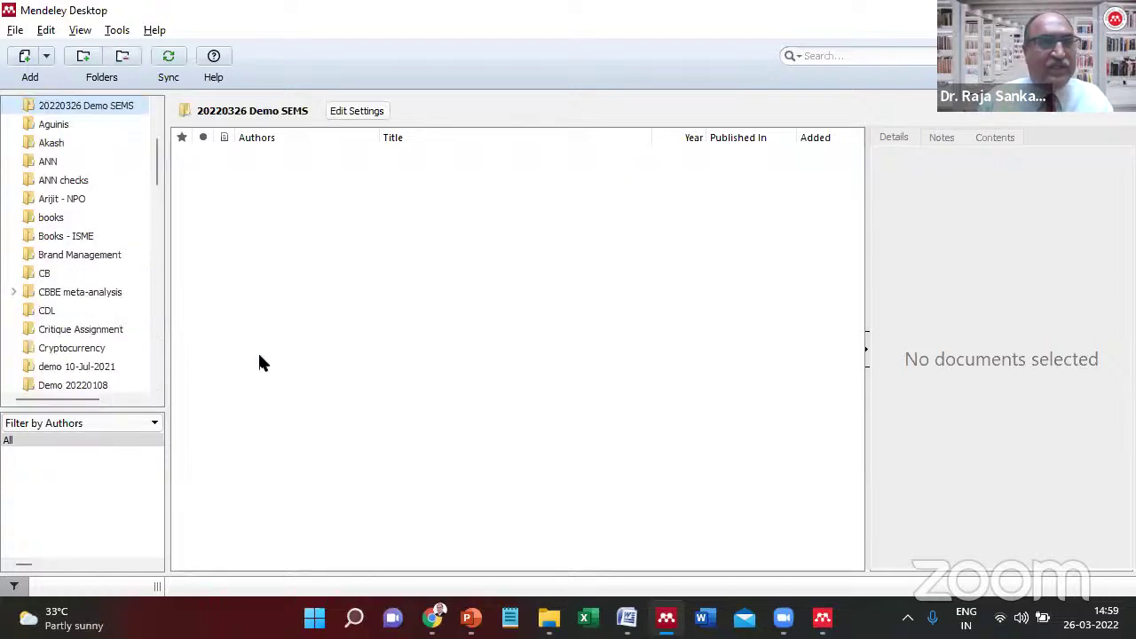
Locate the "20220326 Demo SEMS" folder, open its name for editing and leave the name field.
{"action": "left_click_drag", "start_coordinate": [149, 158], "coordinate": [155, 101]}
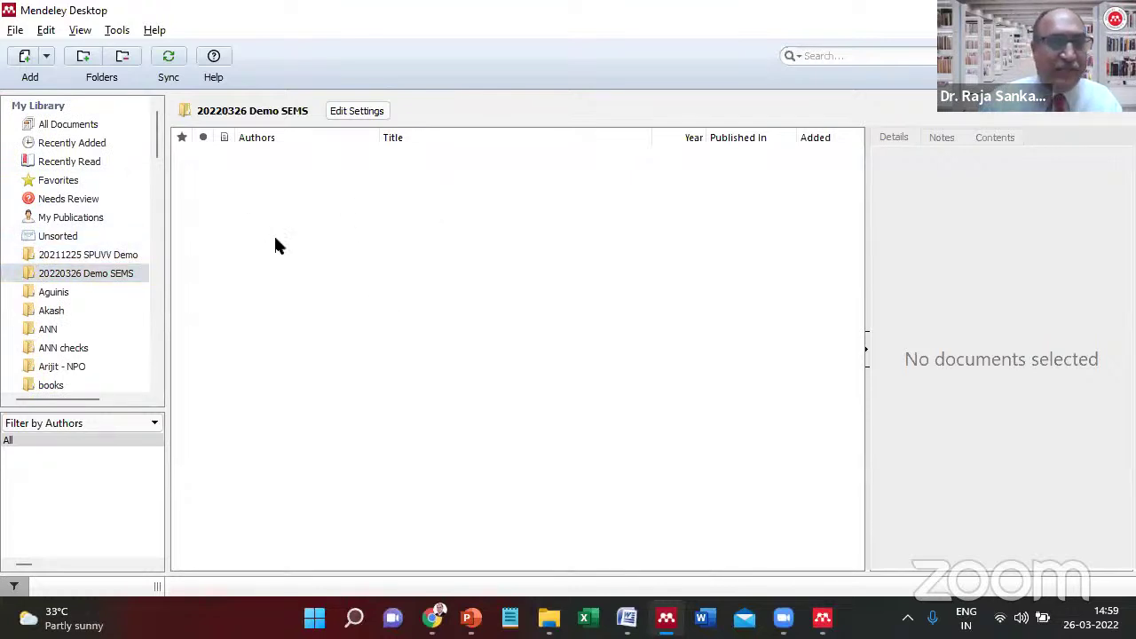
{"action": "double_click", "coordinate": [25, 277]}
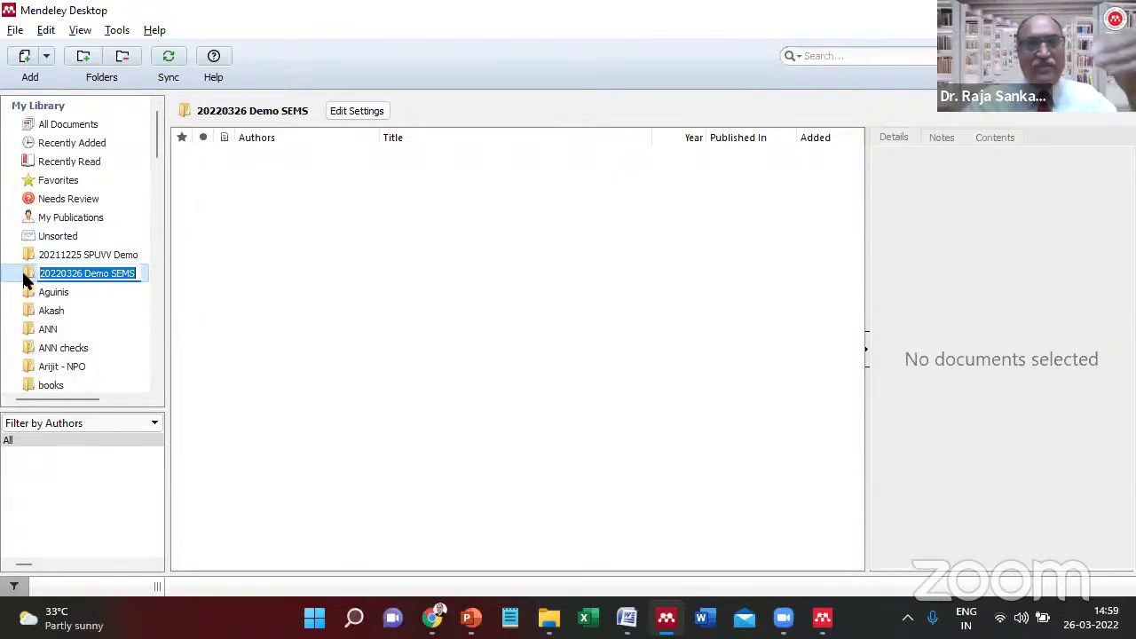
{"action": "triple_click", "coordinate": [79, 273]}
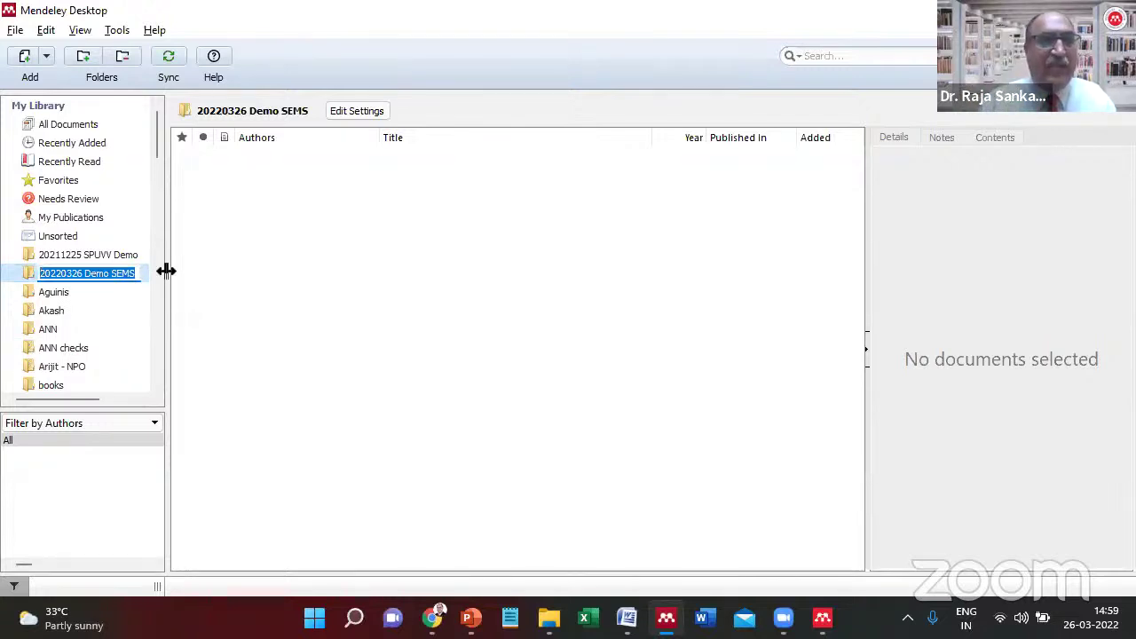
{"action": "key", "text": "Return"}
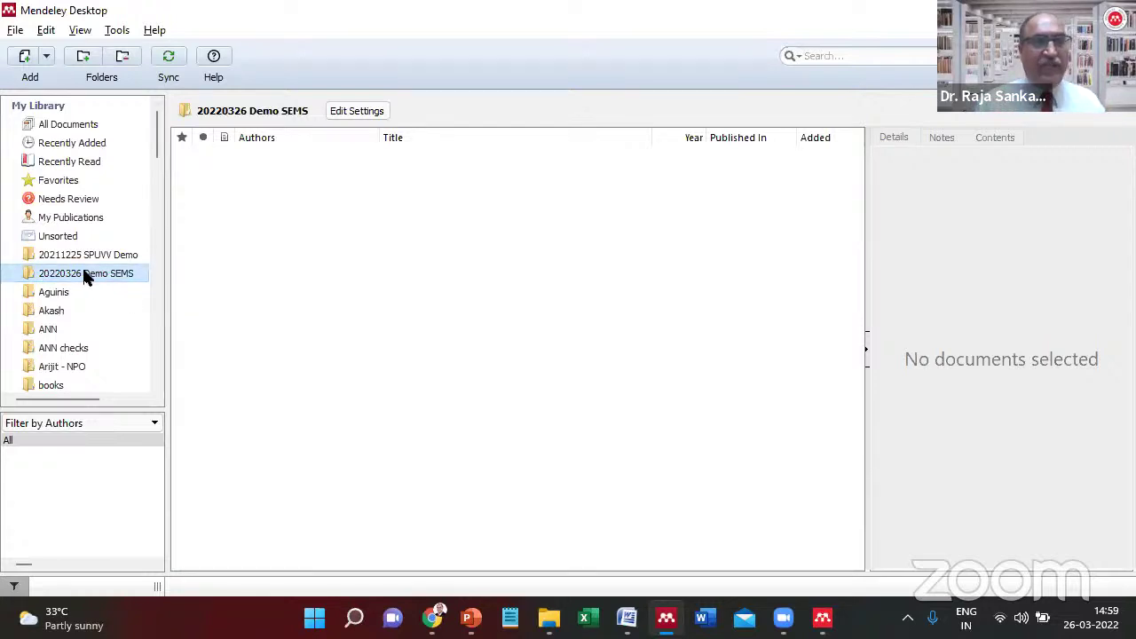
Mark "Towards green trust" as a favorite in All Documents and view its entry in Favorites.
{"action": "left_click", "coordinate": [67, 124]}
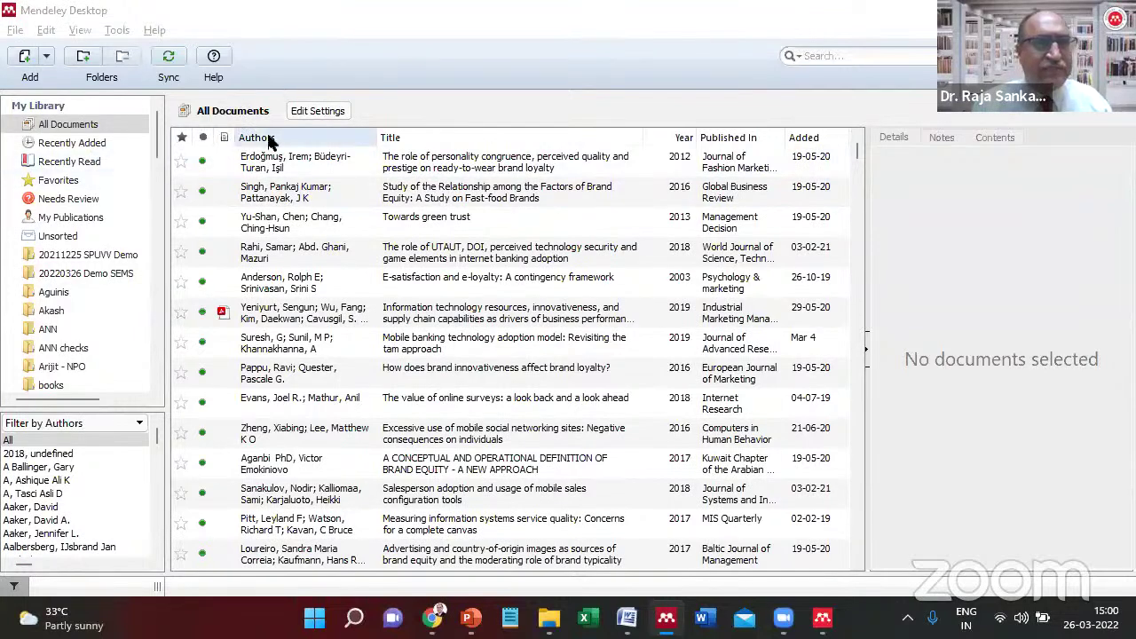
{"action": "left_click", "coordinate": [295, 191]}
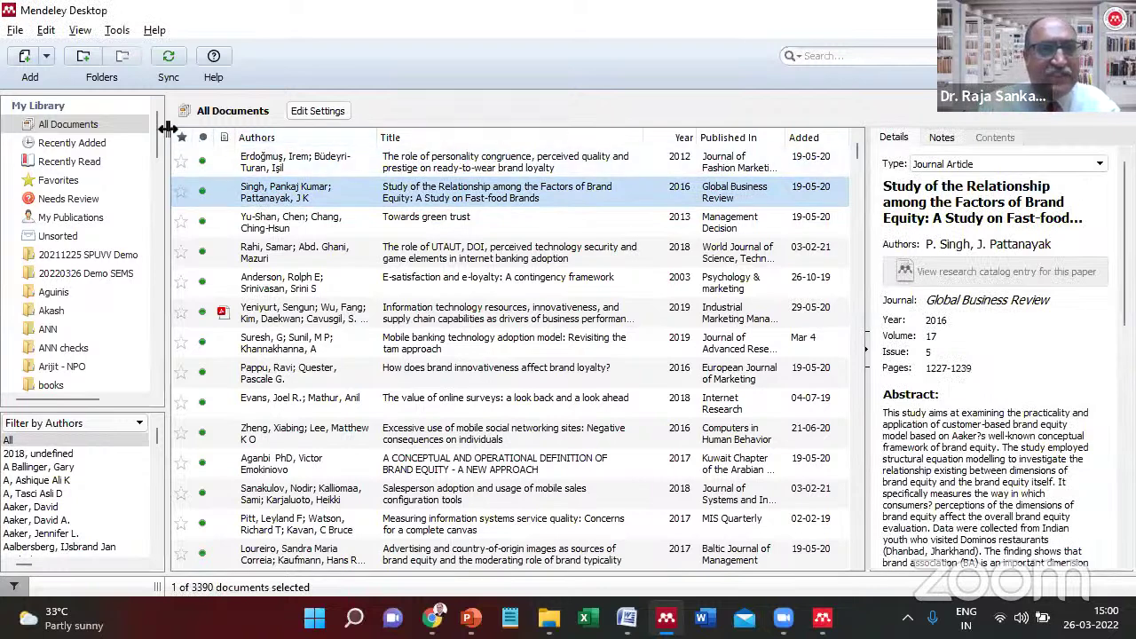
{"action": "left_click", "coordinate": [181, 222]}
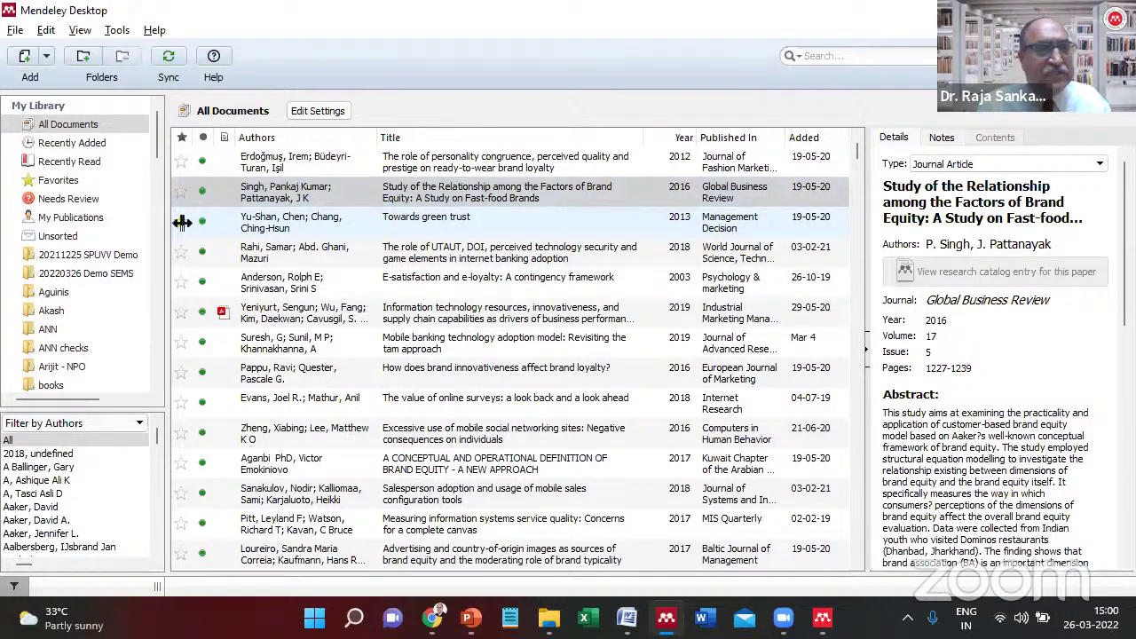
{"action": "left_click", "coordinate": [62, 181]}
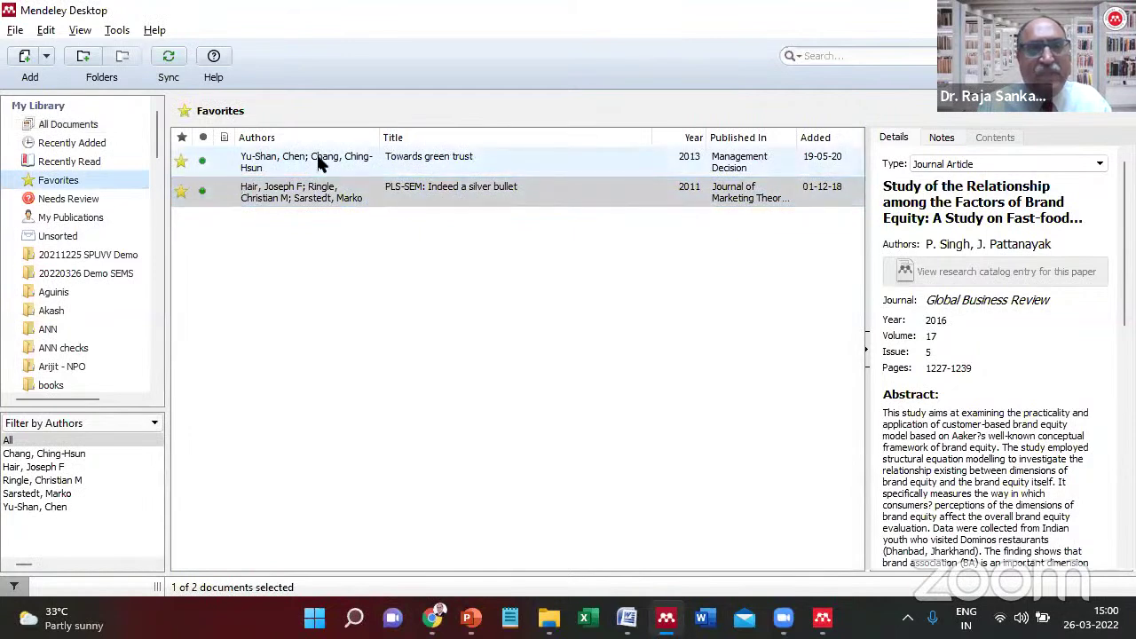
{"action": "left_click", "coordinate": [406, 164]}
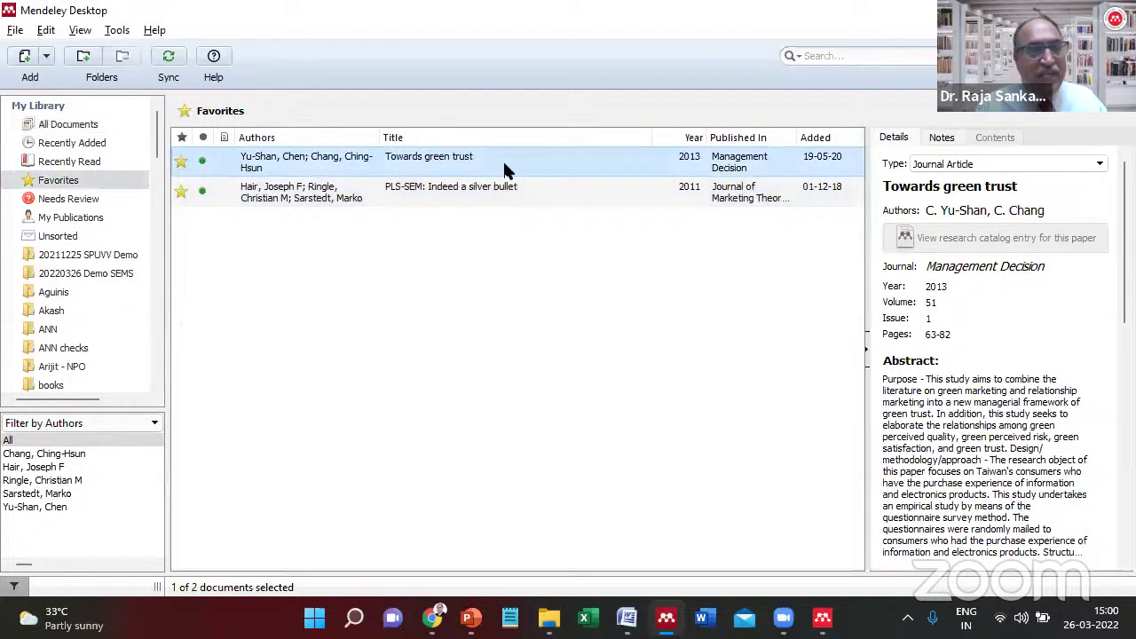
Remove the favorite mark from "Towards green trust" in All Documents.
{"action": "left_click", "coordinate": [64, 125]}
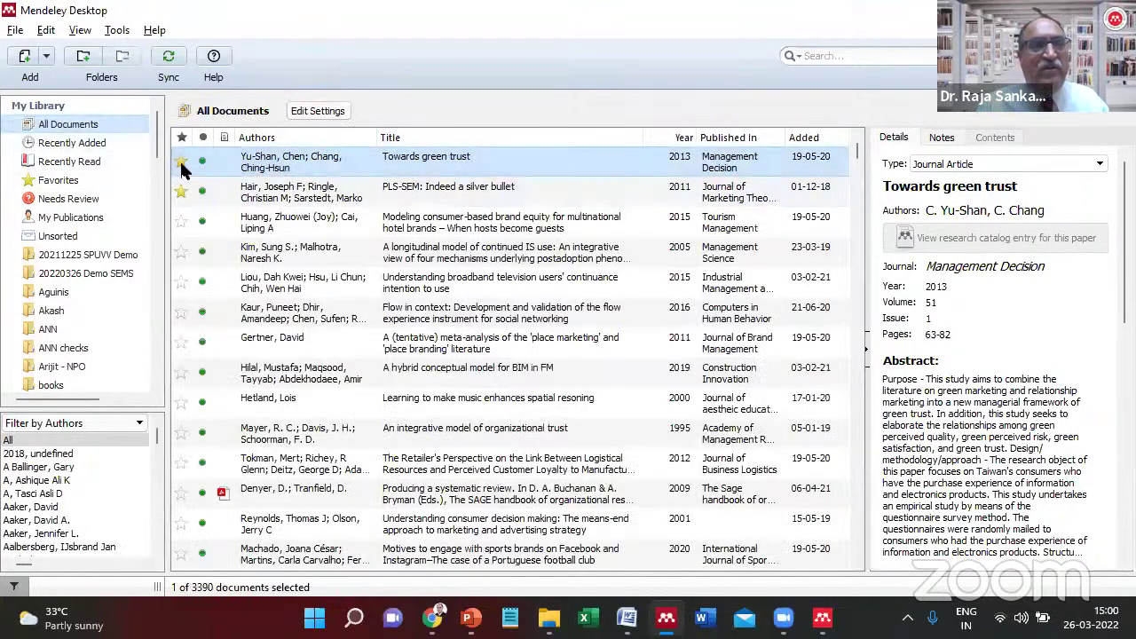
{"action": "left_click", "coordinate": [181, 164]}
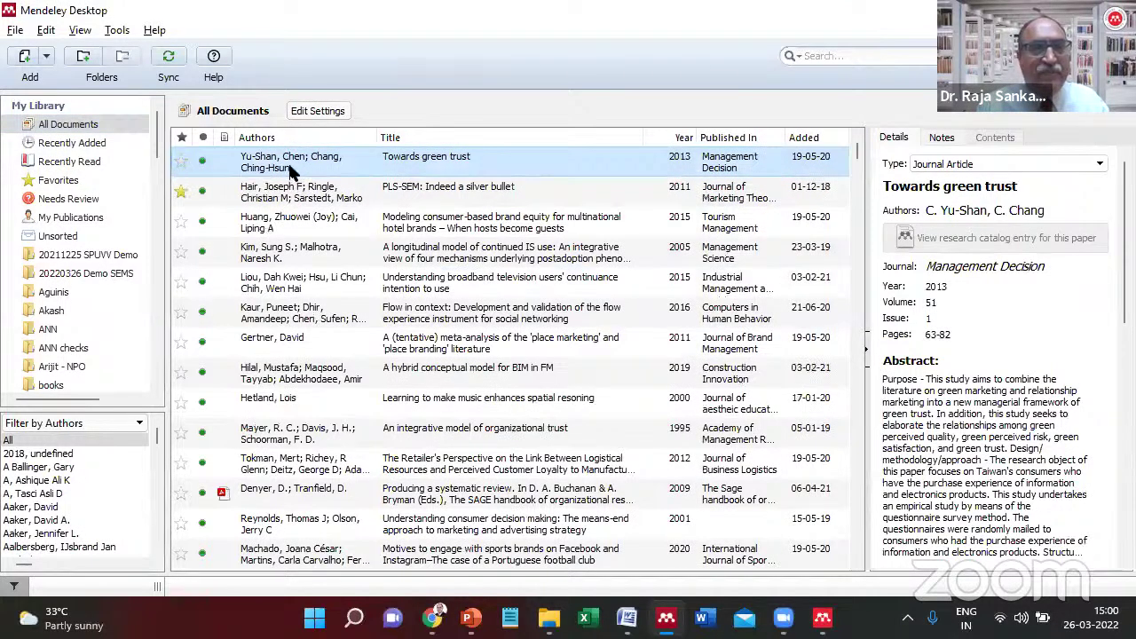
{"action": "left_click", "coordinate": [201, 165]}
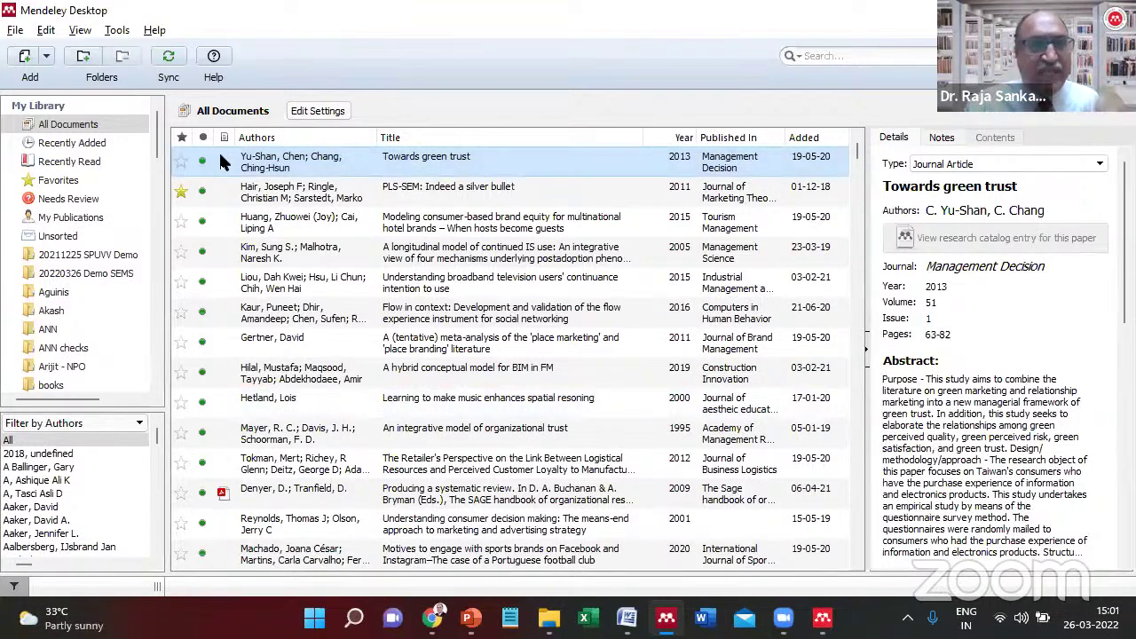
Open the PDF of "The Problematizing Review" from All Documents, look through its opening pages and close it.
{"action": "left_click", "coordinate": [224, 213]}
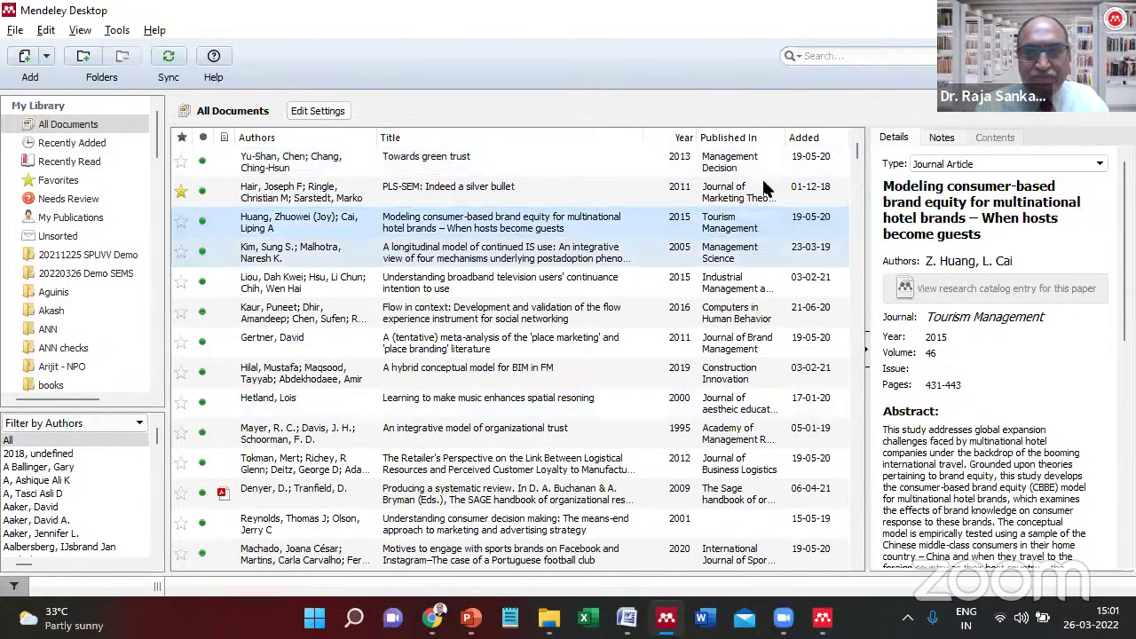
{"action": "left_click", "coordinate": [256, 484]}
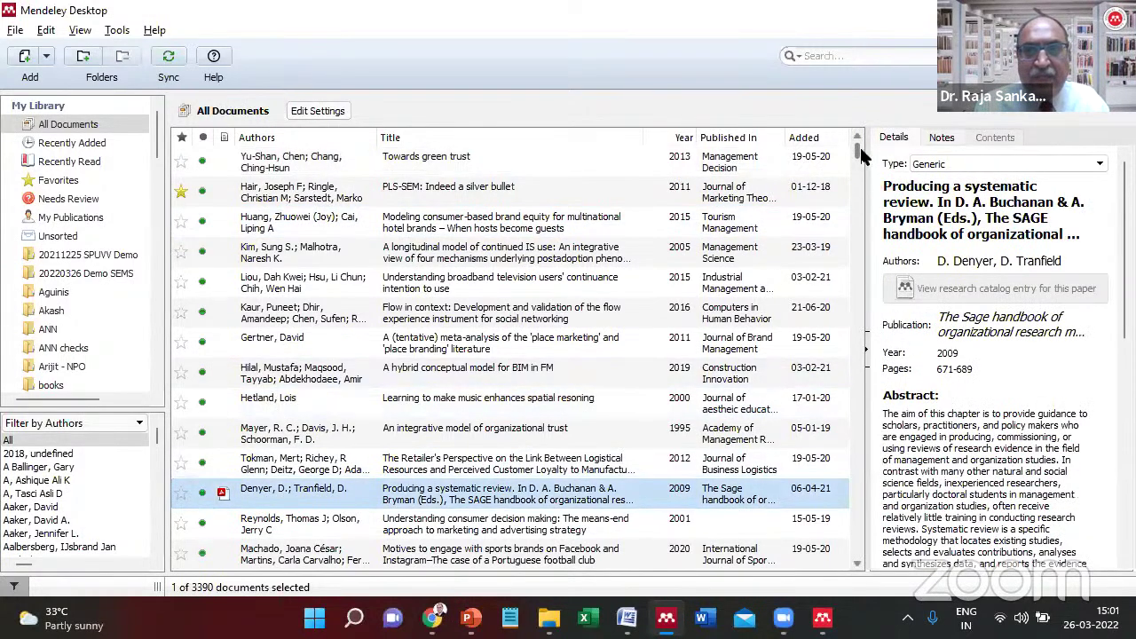
{"action": "left_click_drag", "start_coordinate": [860, 155], "coordinate": [857, 213]}
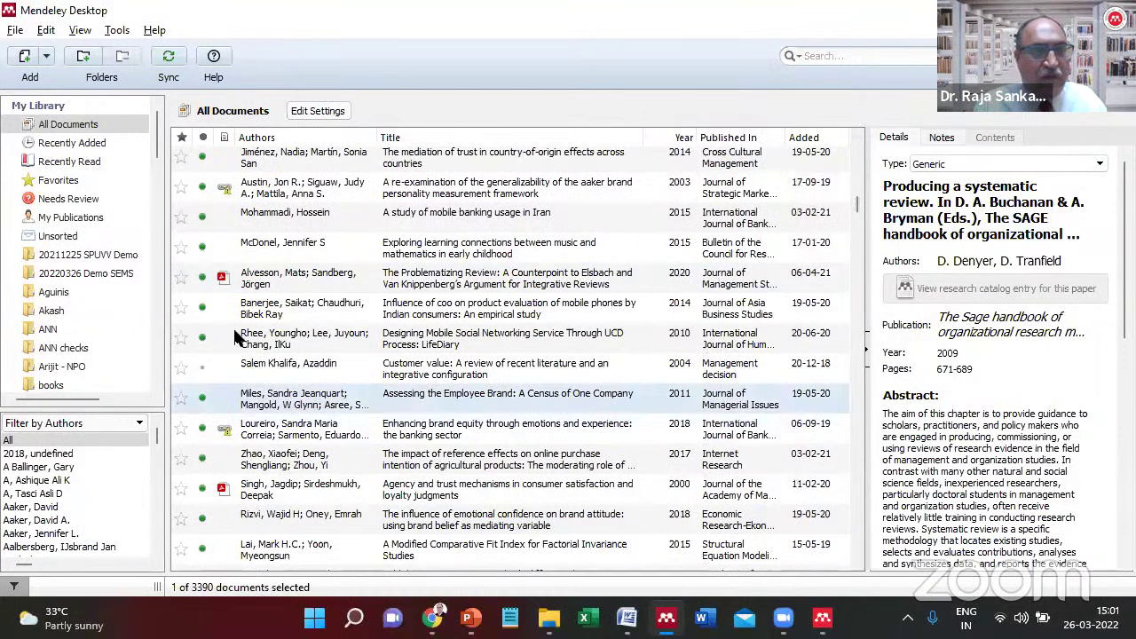
{"action": "left_click", "coordinate": [222, 278]}
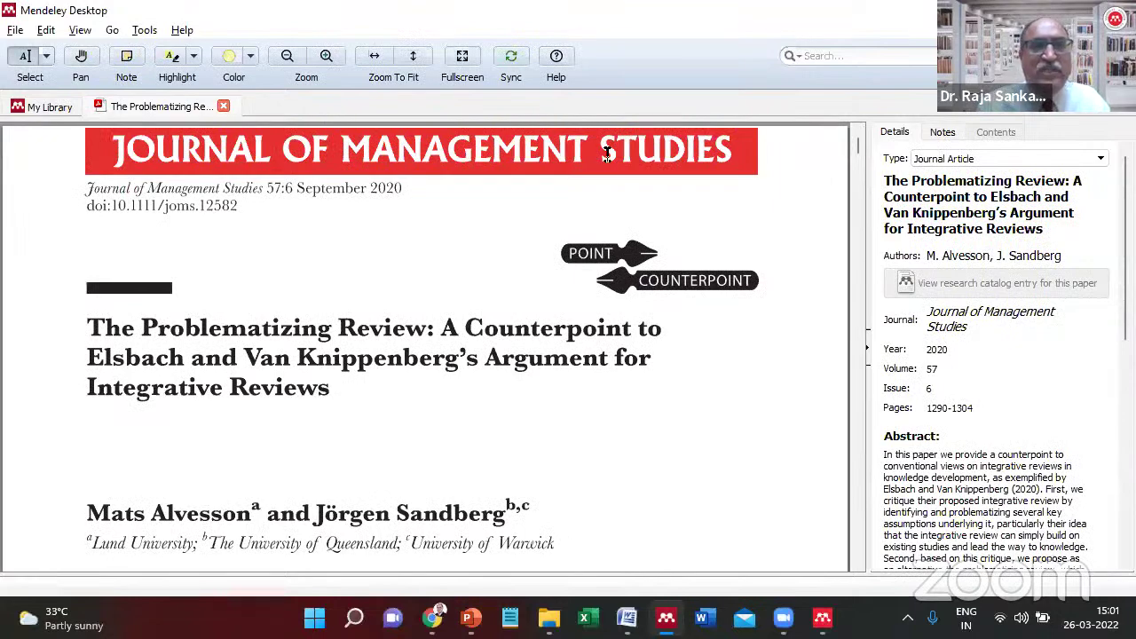
{"action": "scroll", "coordinate": [561, 204], "scroll_direction": "down", "scroll_amount": 10}
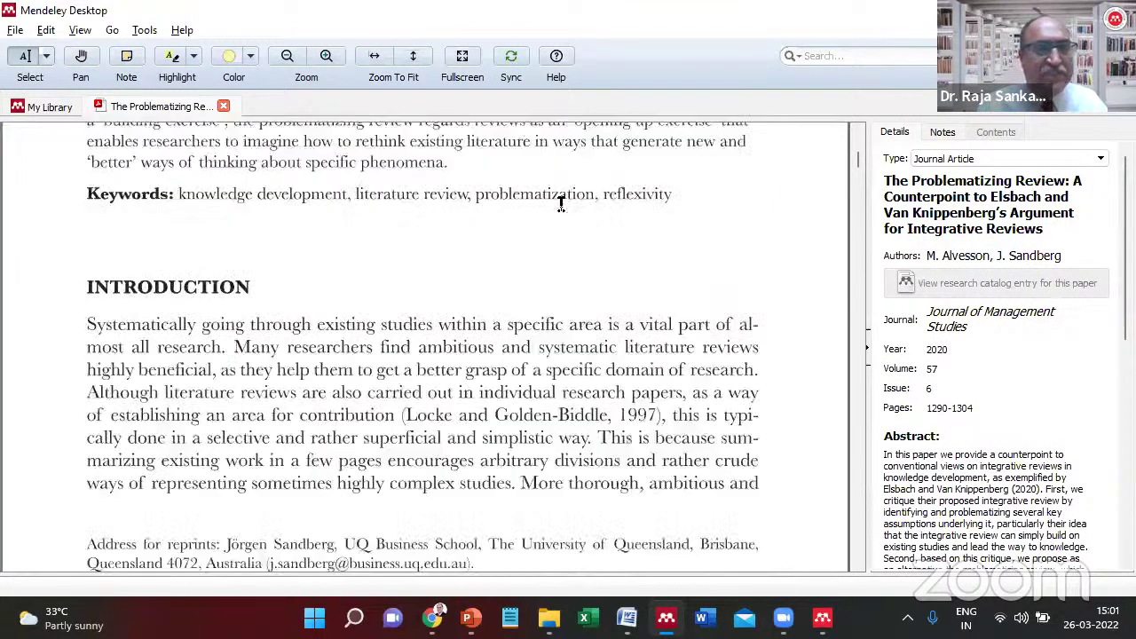
{"action": "left_click", "coordinate": [226, 107]}
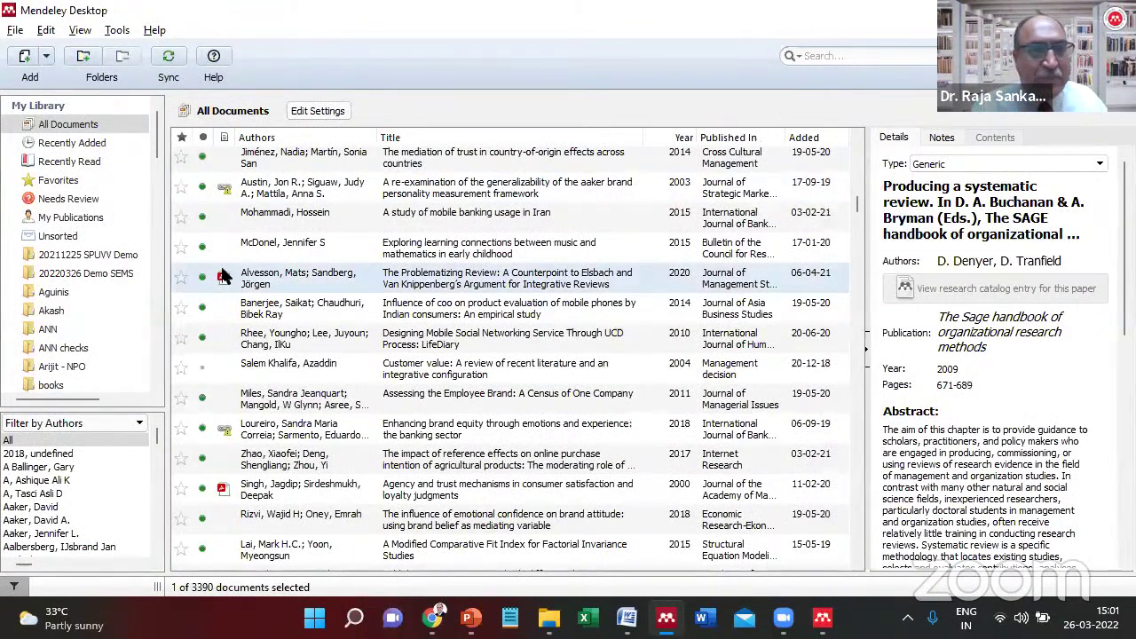
Try to open the file attached to "A re-examination of the generalizability of the aaker brand personality measurement framework" and review the selected paper's remaining details.
{"action": "left_click", "coordinate": [225, 190]}
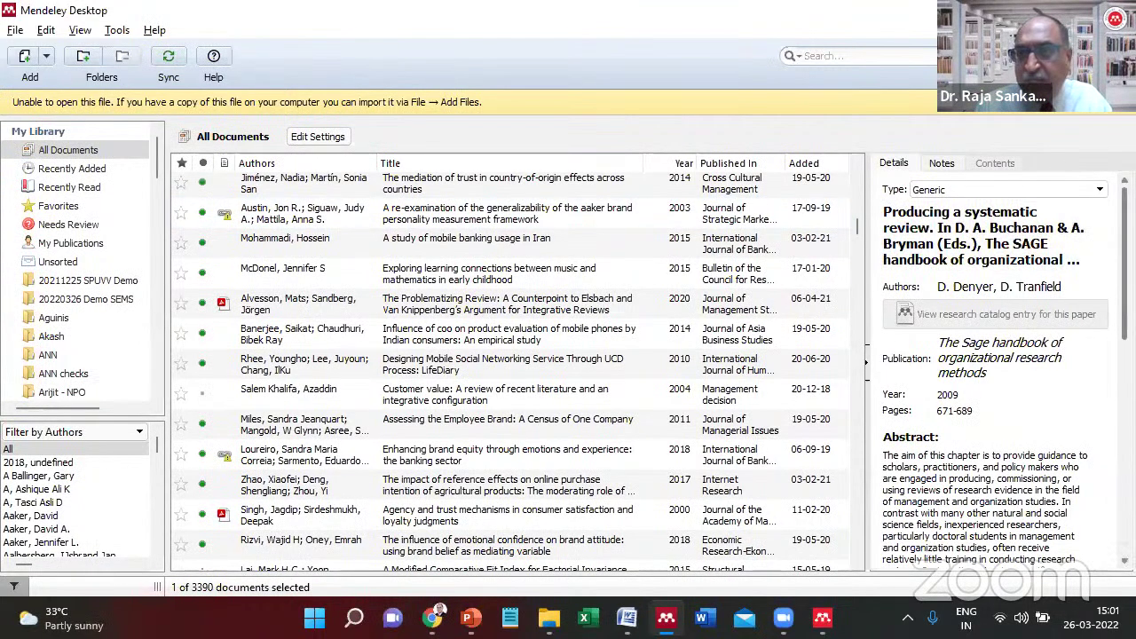
{"action": "scroll", "coordinate": [1110, 257], "scroll_direction": "down", "scroll_amount": 10}
{"action": "scroll", "coordinate": [959, 379], "scroll_direction": "down", "scroll_amount": 1}
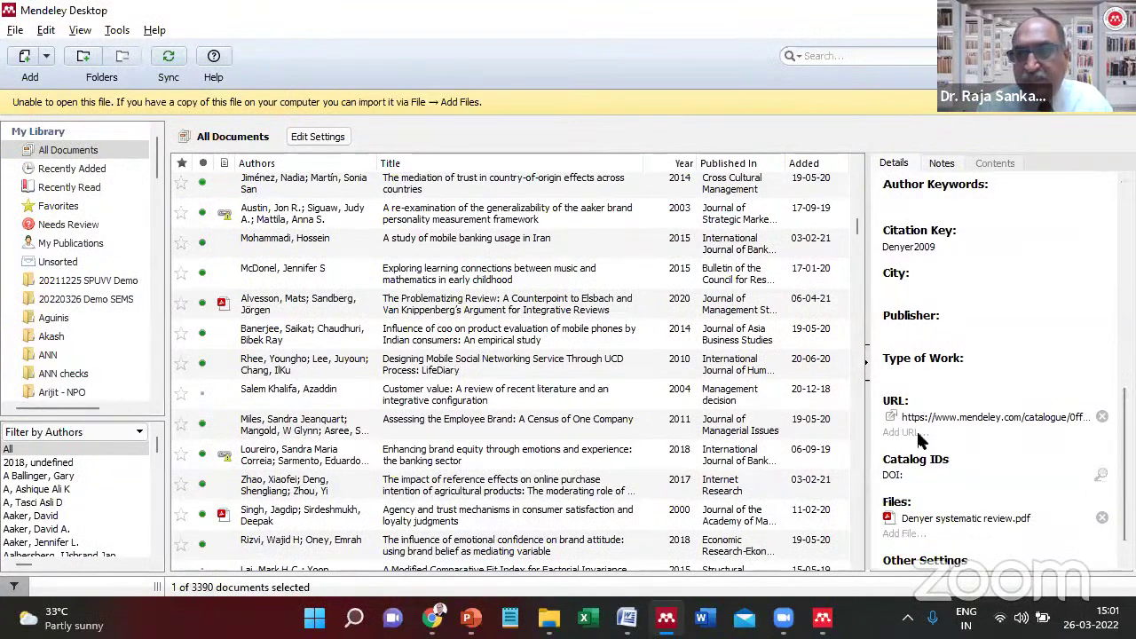
{"action": "scroll", "coordinate": [939, 494], "scroll_direction": "down", "scroll_amount": 1}
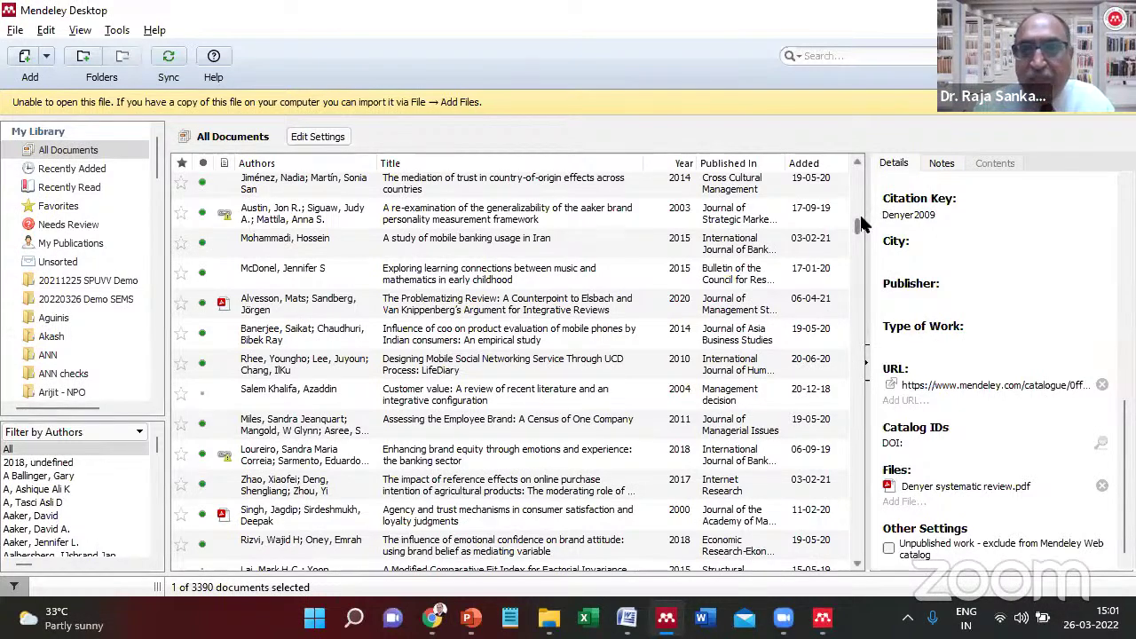
Download and open the PDF attached to "Effects of uses and gratifications on social media use", and close it.
{"action": "left_click_drag", "start_coordinate": [859, 227], "coordinate": [858, 236]}
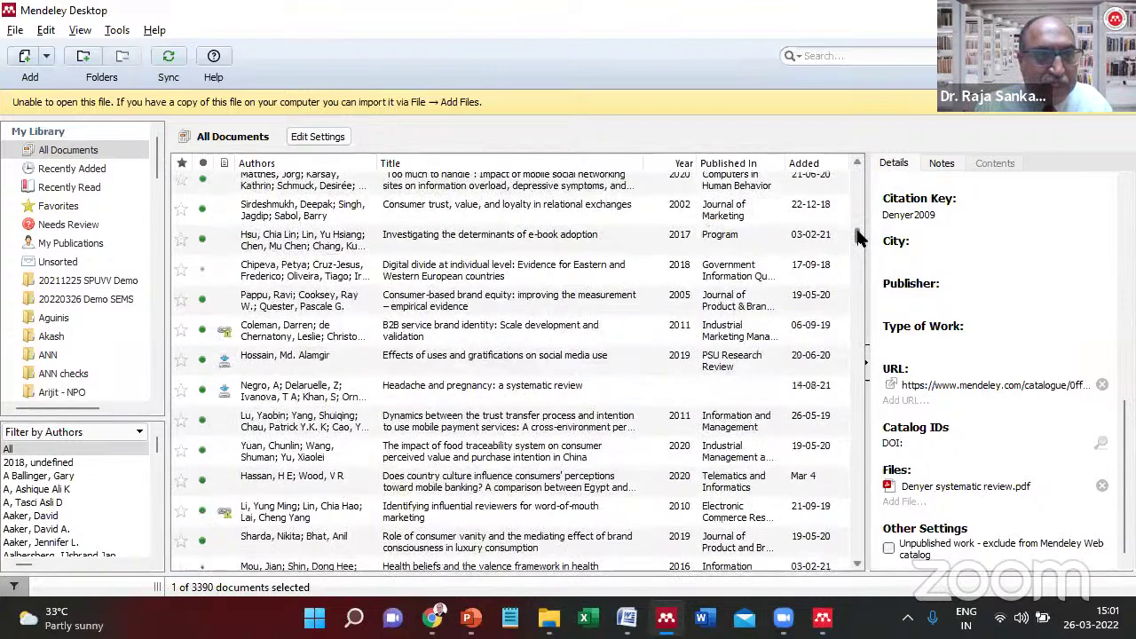
{"action": "left_click", "coordinate": [221, 361]}
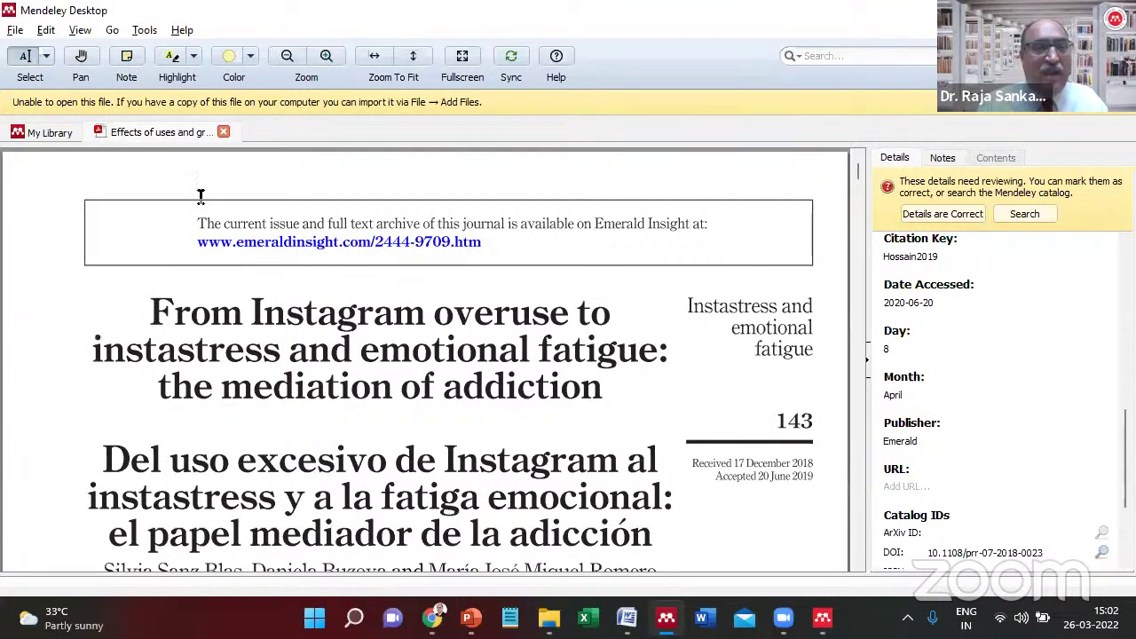
{"action": "left_click", "coordinate": [225, 132]}
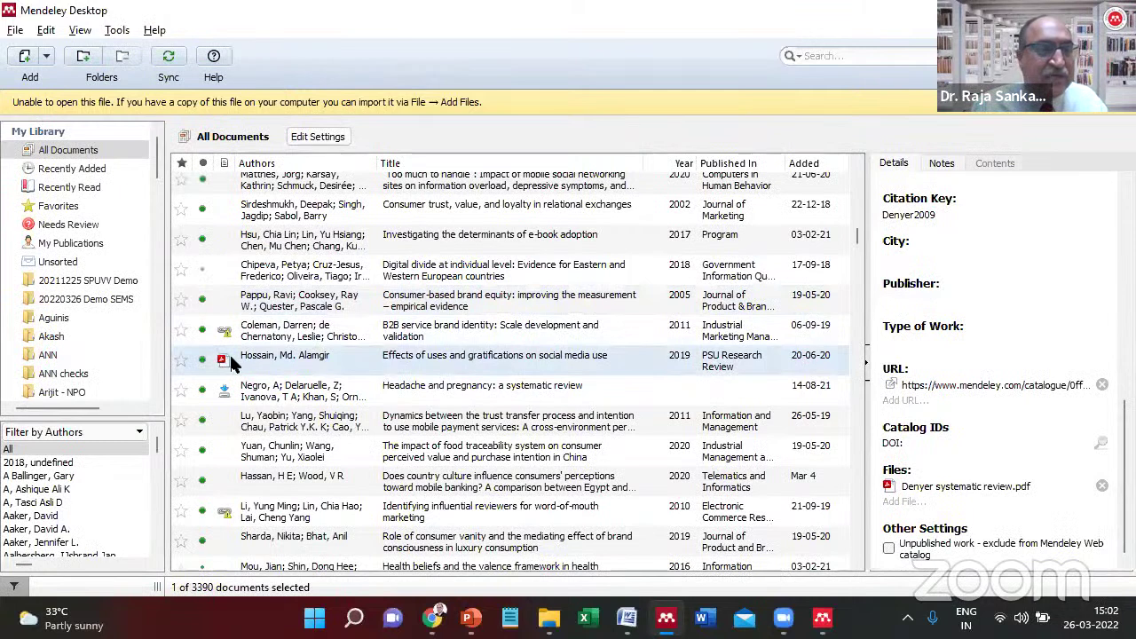
View the details of "Headache and pregnancy", "Consumer trust, value, and loyalty in relational exchanges" and "Brand concept maps" in All Documents.
{"action": "left_click", "coordinate": [293, 402]}
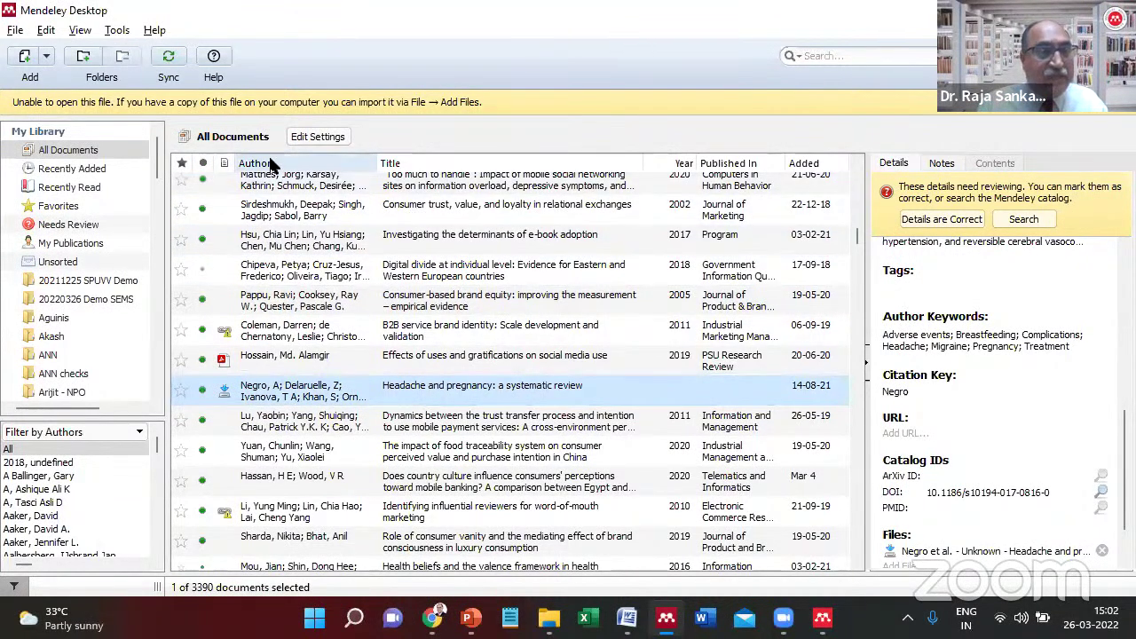
{"action": "left_click", "coordinate": [278, 207]}
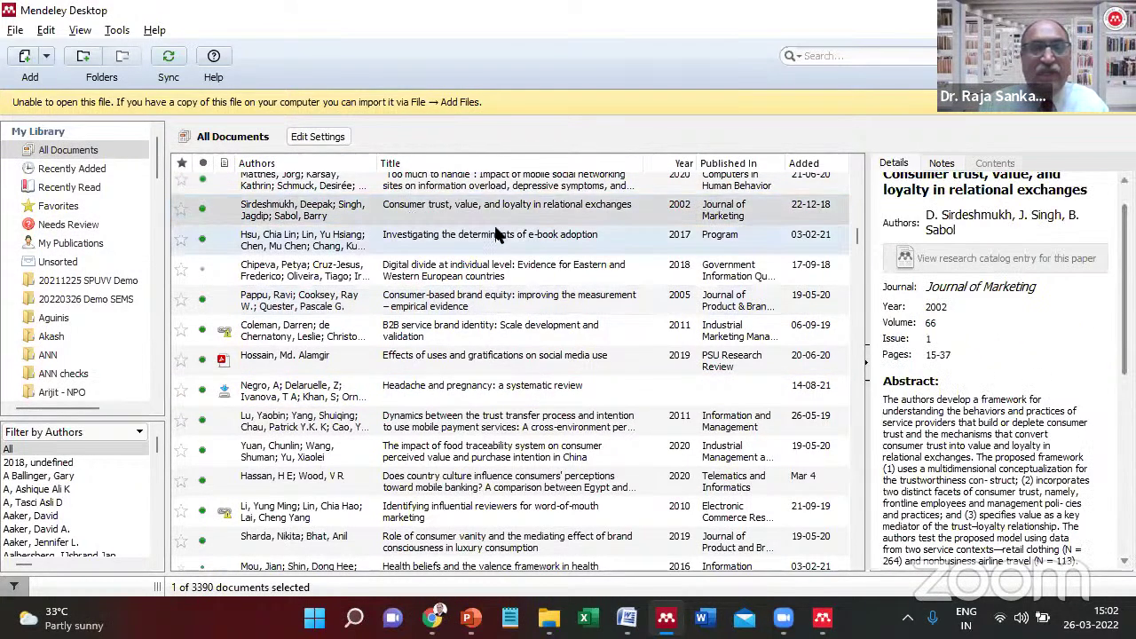
{"action": "left_click", "coordinate": [286, 220]}
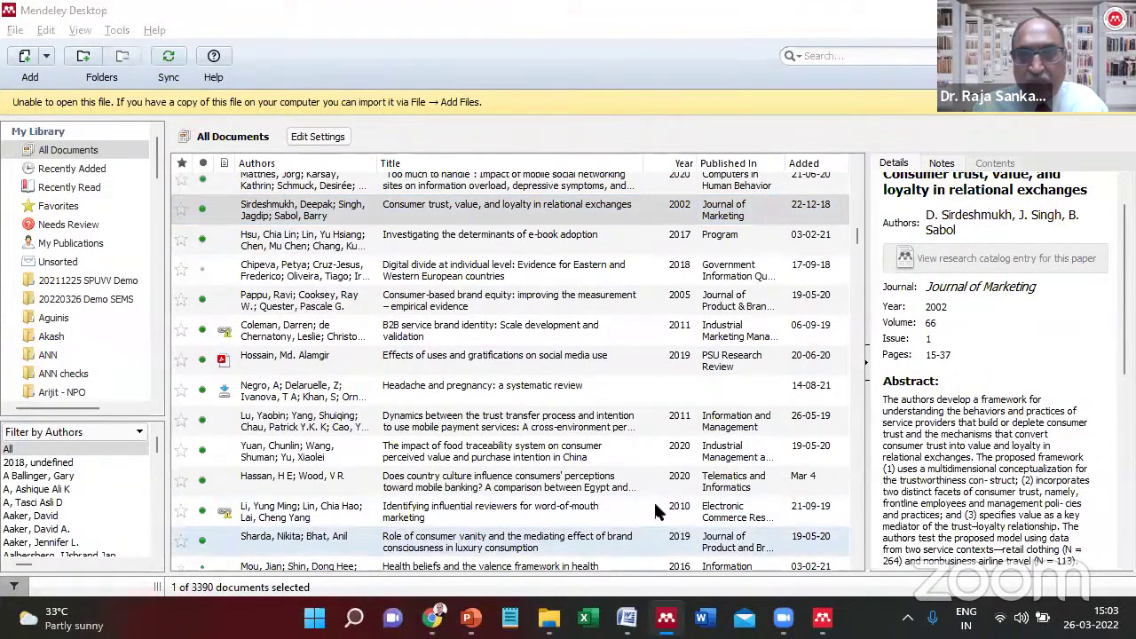
{"action": "left_click", "coordinate": [793, 210]}
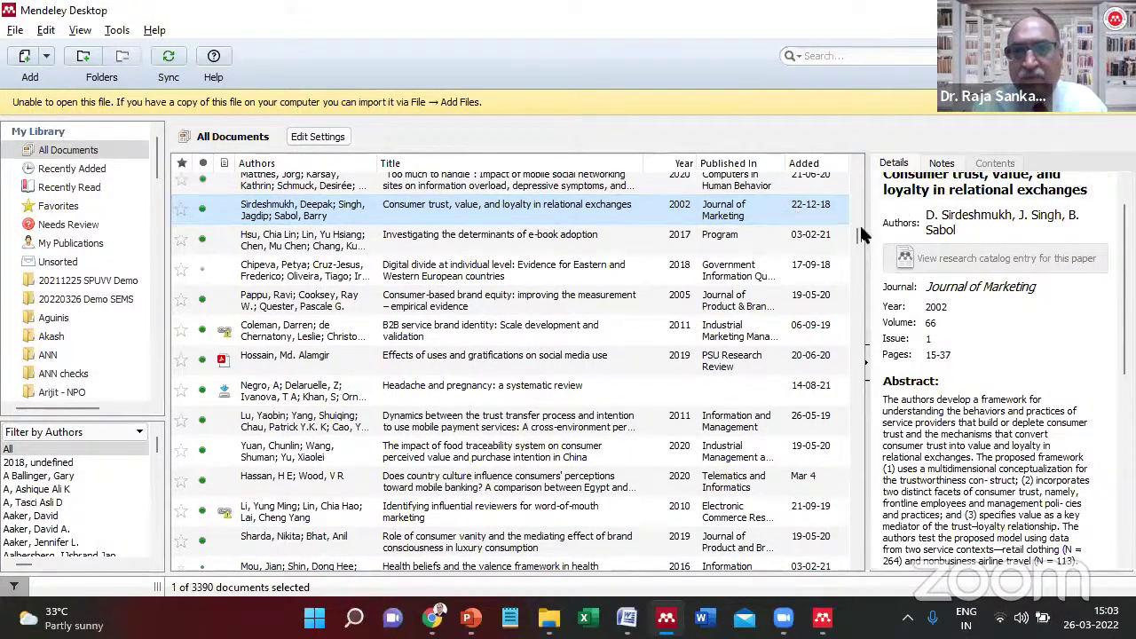
{"action": "left_click_drag", "start_coordinate": [857, 233], "coordinate": [860, 266]}
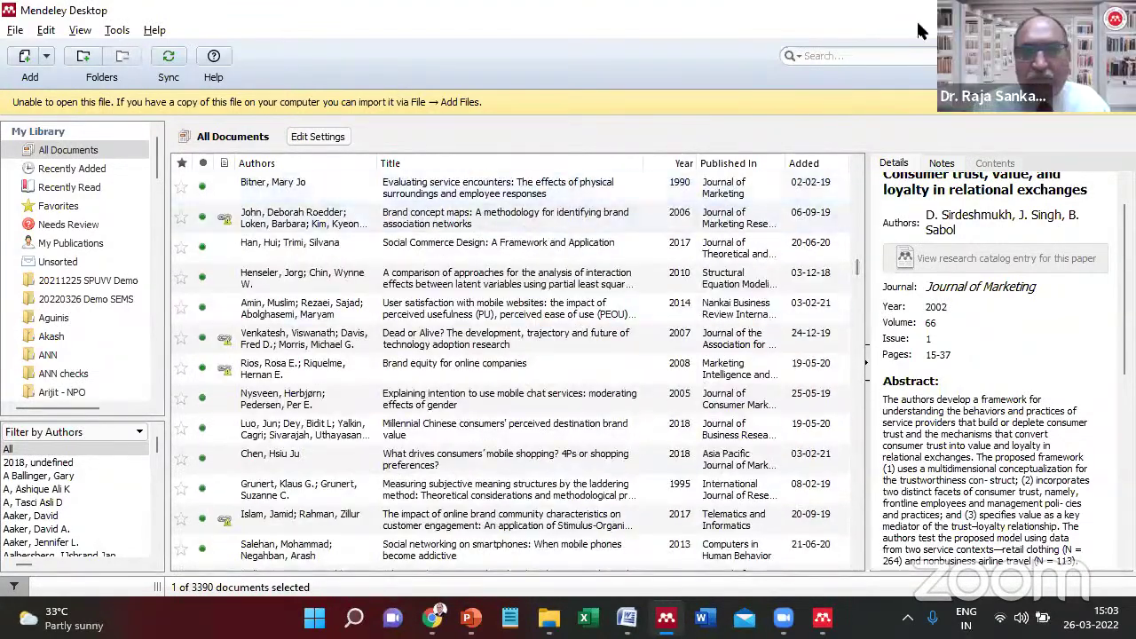
{"action": "left_click", "coordinate": [554, 212]}
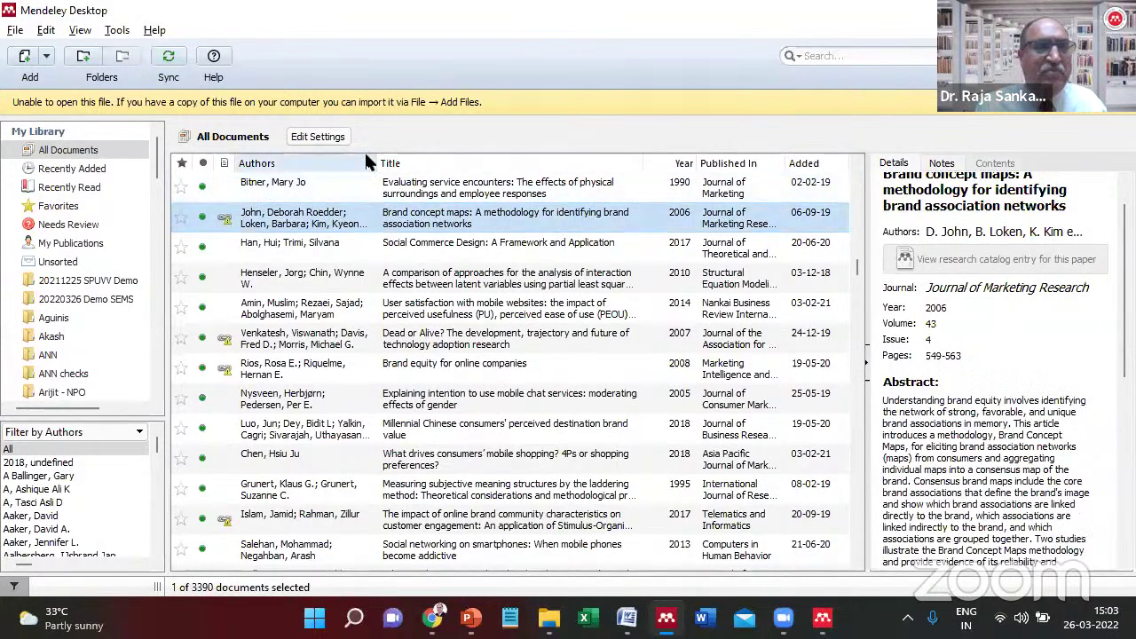
Sort the All Documents list by authors and re-sort it by title.
{"action": "left_click", "coordinate": [296, 162]}
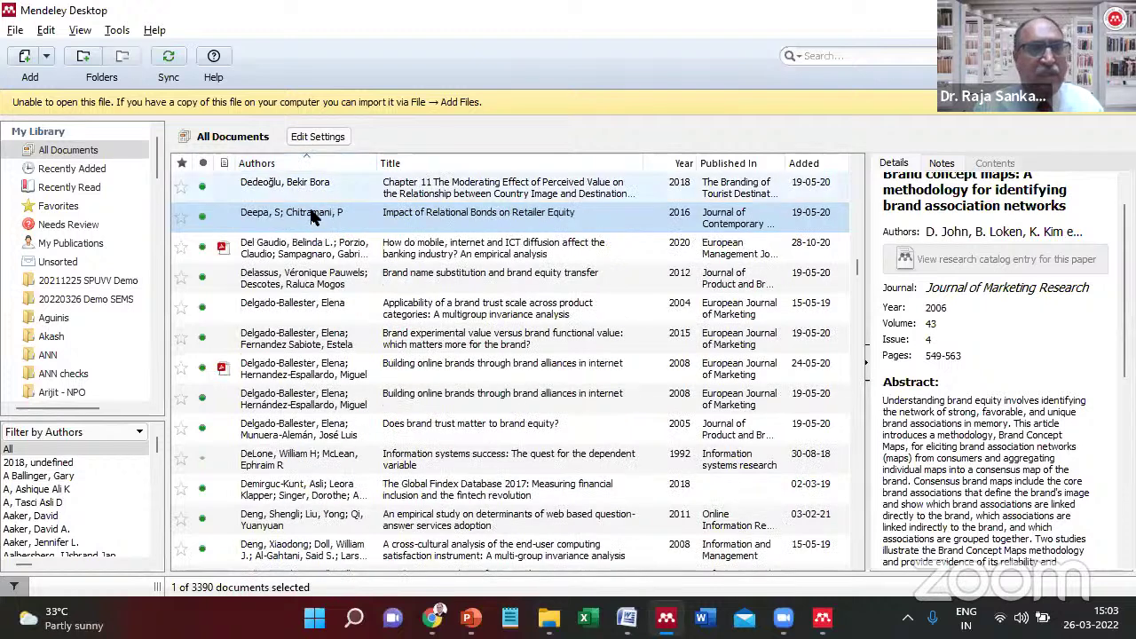
{"action": "left_click", "coordinate": [334, 250]}
{"action": "left_click", "coordinate": [475, 164]}
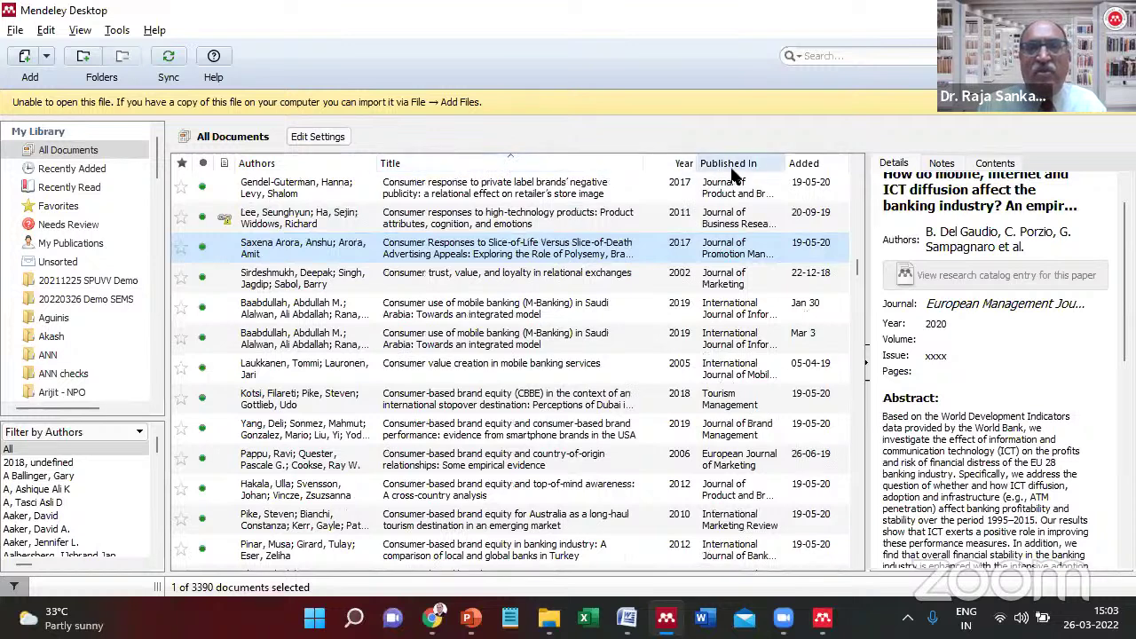
Add the Last Read column to the document list and bring it into view.
{"action": "right_click", "coordinate": [552, 162]}
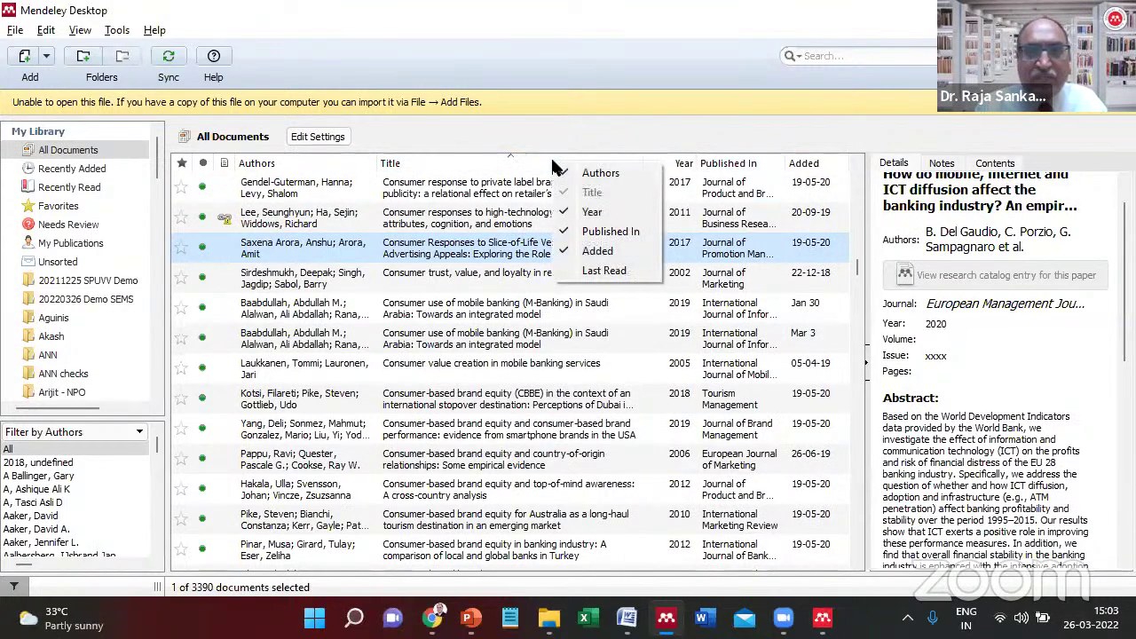
{"action": "left_click", "coordinate": [600, 271]}
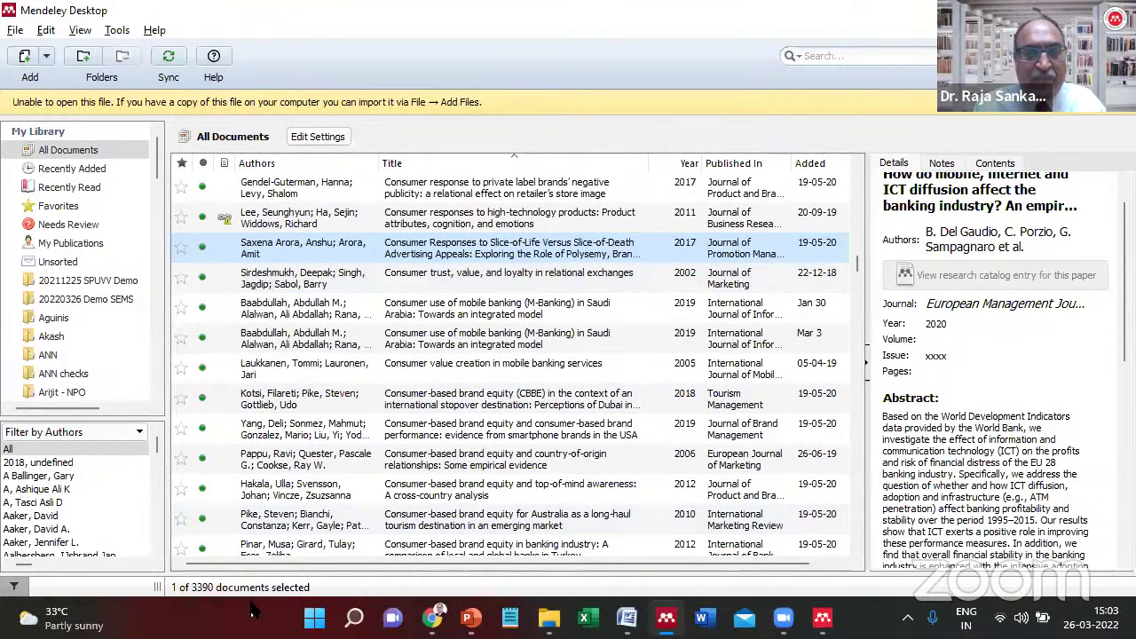
{"action": "left_click_drag", "start_coordinate": [208, 566], "coordinate": [234, 566]}
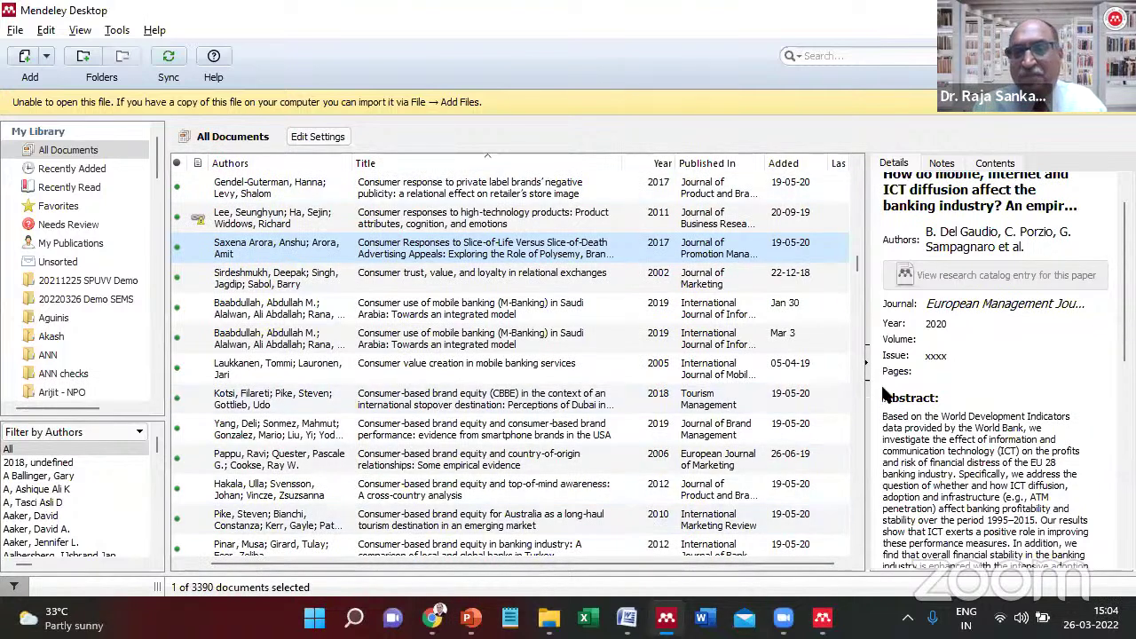
{"action": "left_click_drag", "start_coordinate": [877, 338], "coordinate": [907, 334]}
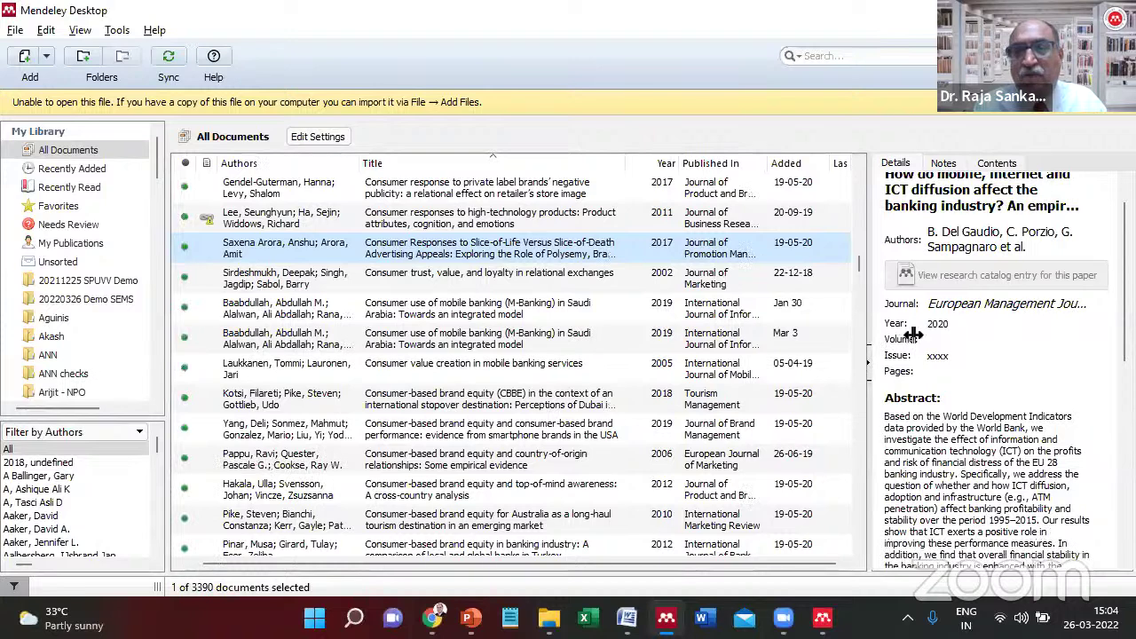
{"action": "left_click", "coordinate": [838, 178]}
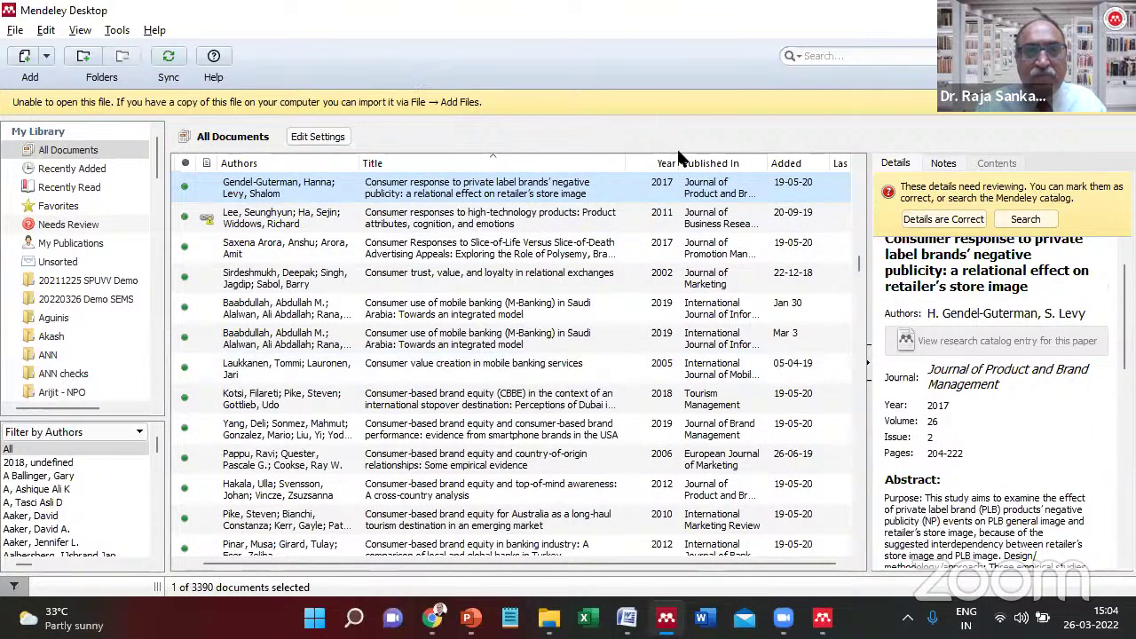
Remove the Last Read column from the document list and select "Consumer responses to high-technology products".
{"action": "right_click", "coordinate": [719, 166]}
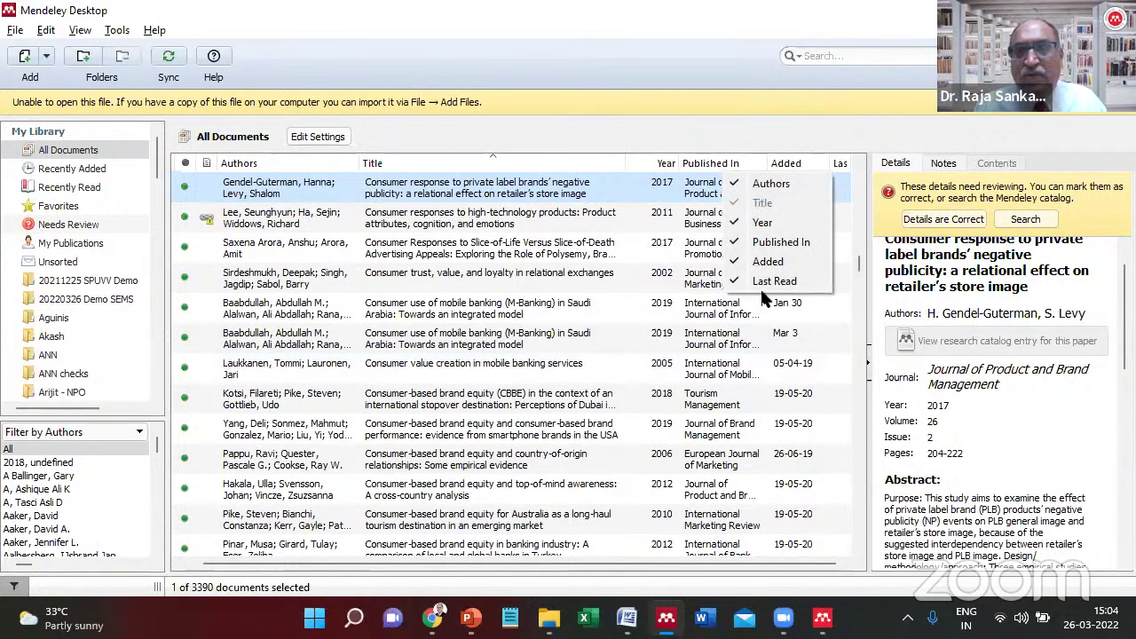
{"action": "left_click", "coordinate": [769, 281]}
{"action": "left_click", "coordinate": [455, 229]}
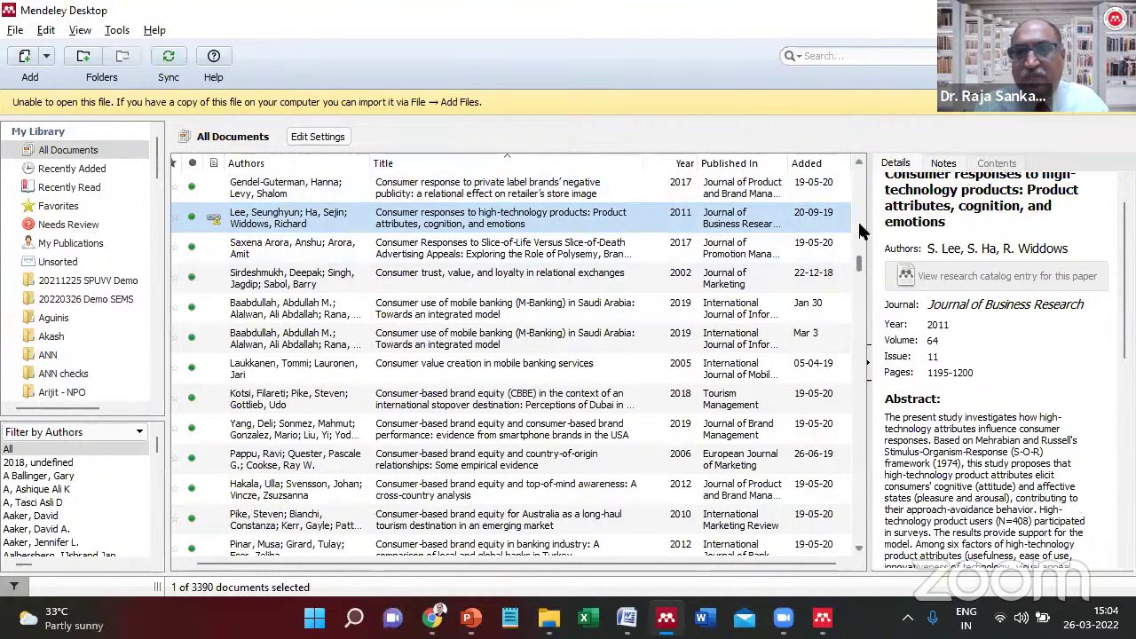
View the details of the "Trans-+-form" leadership paper and the "'Masstige' marketing" paper at the start of the list.
{"action": "left_click_drag", "start_coordinate": [860, 261], "coordinate": [859, 177]}
{"action": "left_click", "coordinate": [471, 188]}
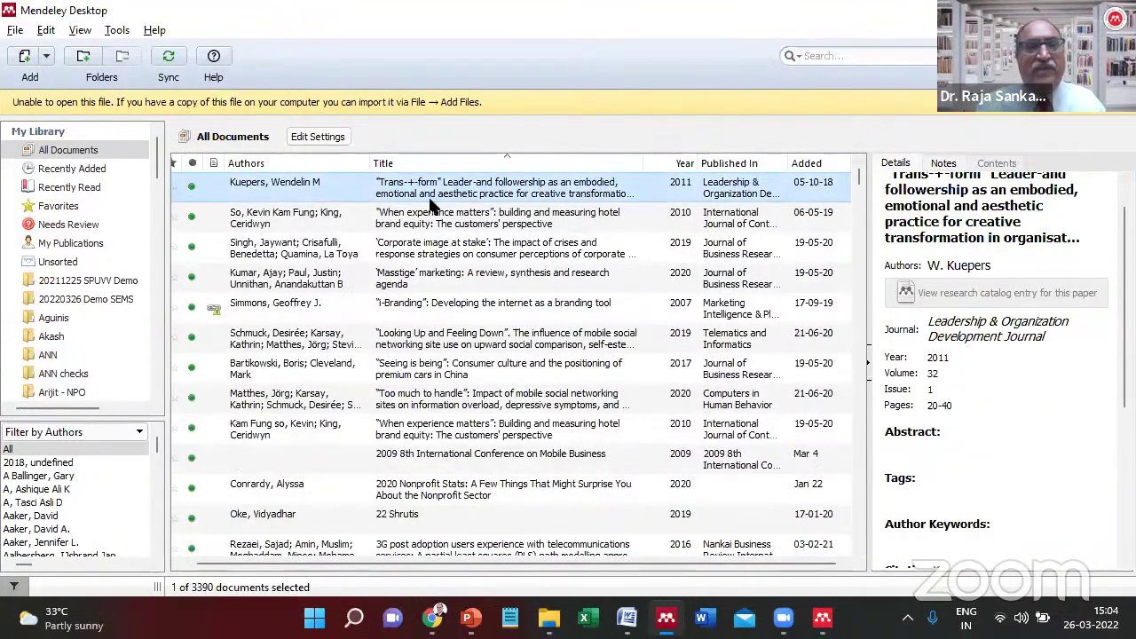
{"action": "left_click", "coordinate": [373, 290]}
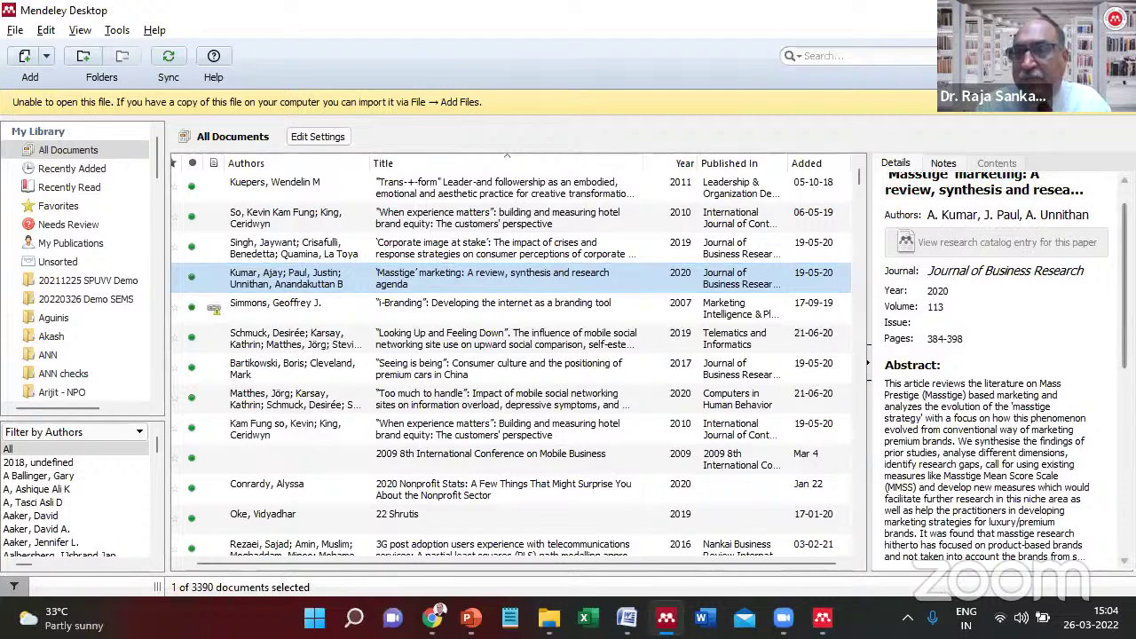
{"action": "scroll", "coordinate": [994, 373], "scroll_direction": "up", "scroll_amount": 1}
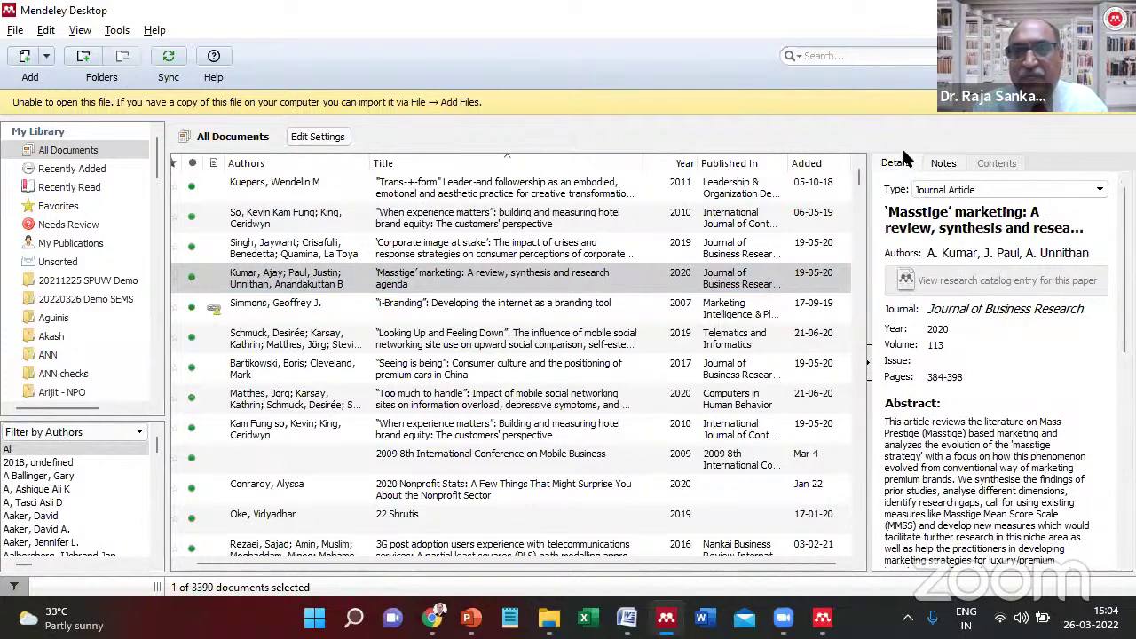
Look through the available document types for the "'Masstige' marketing" paper, keeping Journal Article.
{"action": "left_click", "coordinate": [951, 192]}
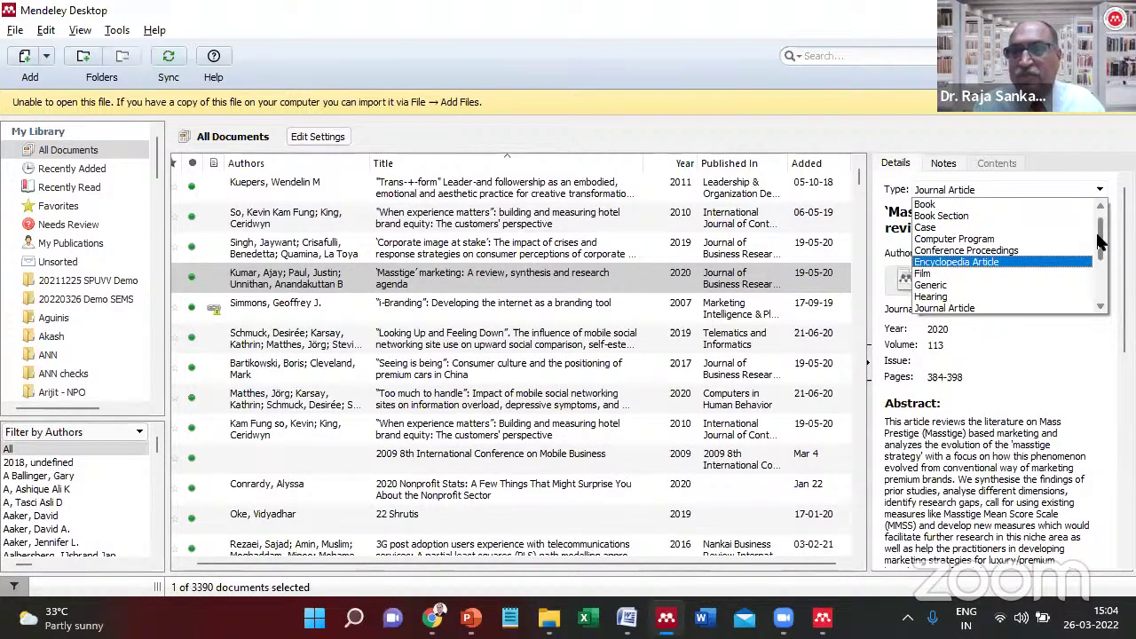
{"action": "scroll", "coordinate": [1101, 242], "scroll_direction": "down", "scroll_amount": 3}
{"action": "left_click", "coordinate": [905, 109]}
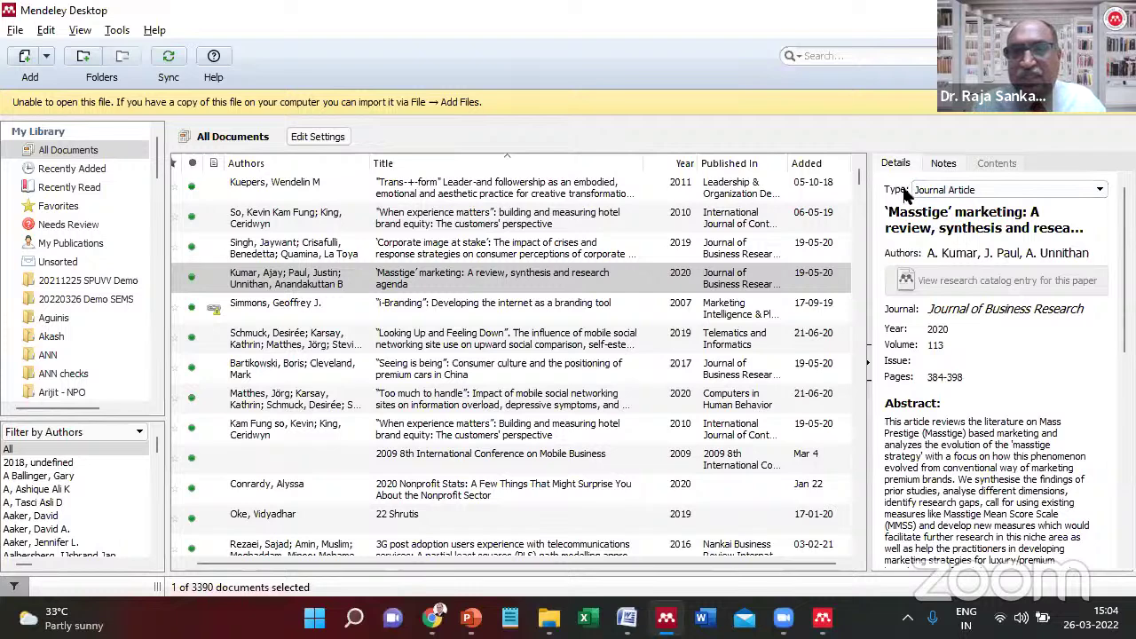
Open the title of the "'Masstige' marketing" paper for editing, select its full text and clear the selection.
{"action": "left_click", "coordinate": [928, 208]}
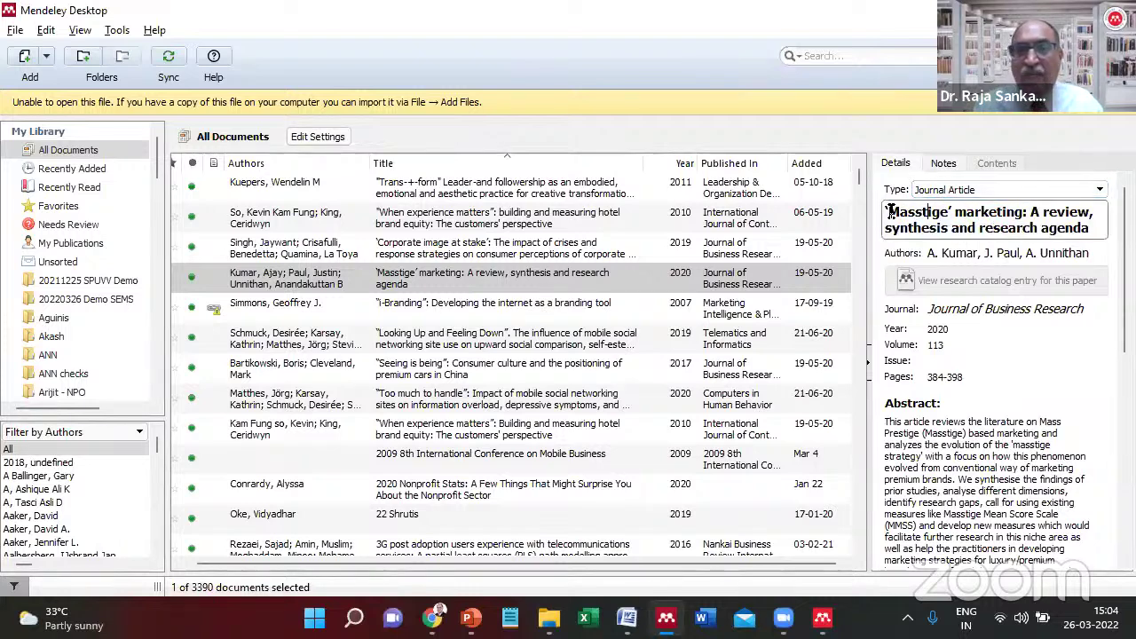
{"action": "left_click_drag", "start_coordinate": [886, 213], "coordinate": [1108, 252]}
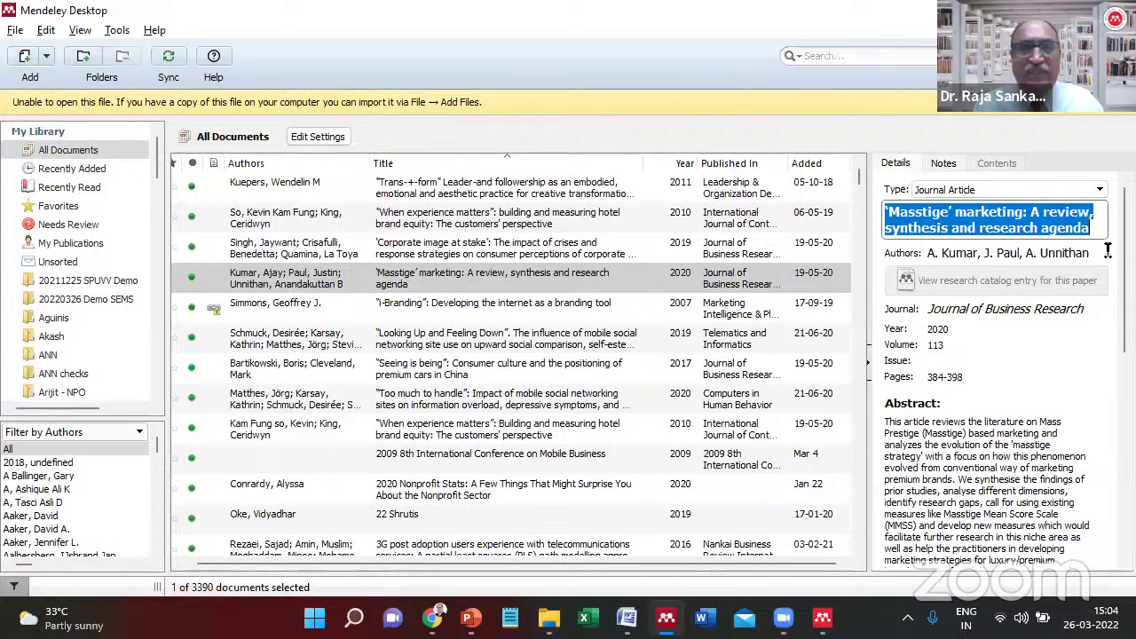
{"action": "left_click", "coordinate": [1048, 214]}
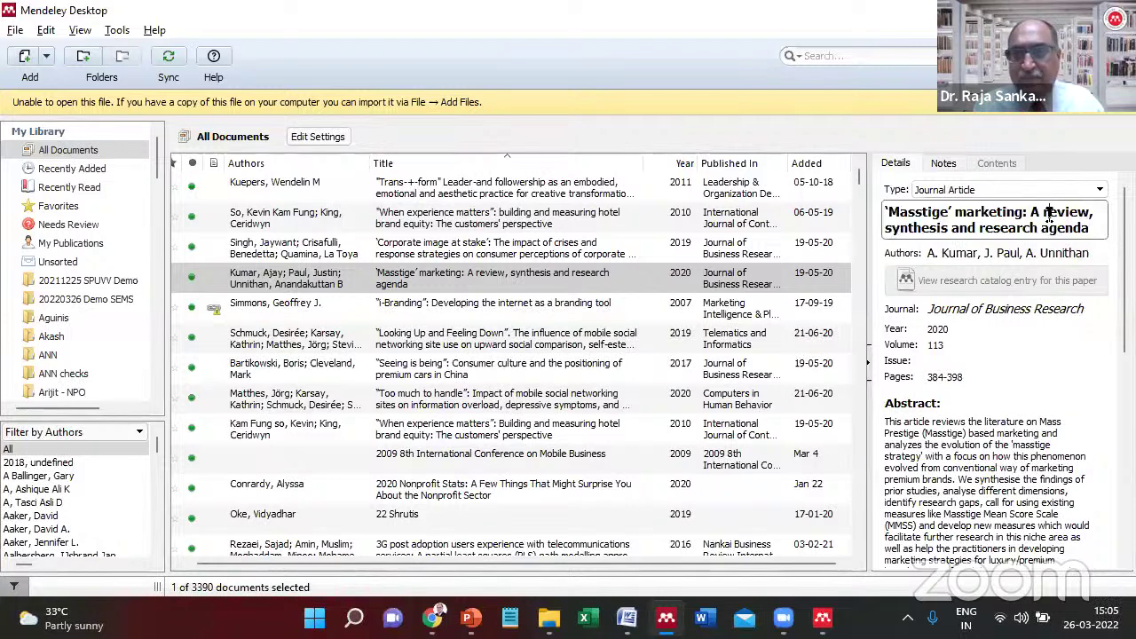
Open the authors field of the "'Masstige' marketing" paper to view the full names, and open its journal field for editing.
{"action": "left_click", "coordinate": [969, 251]}
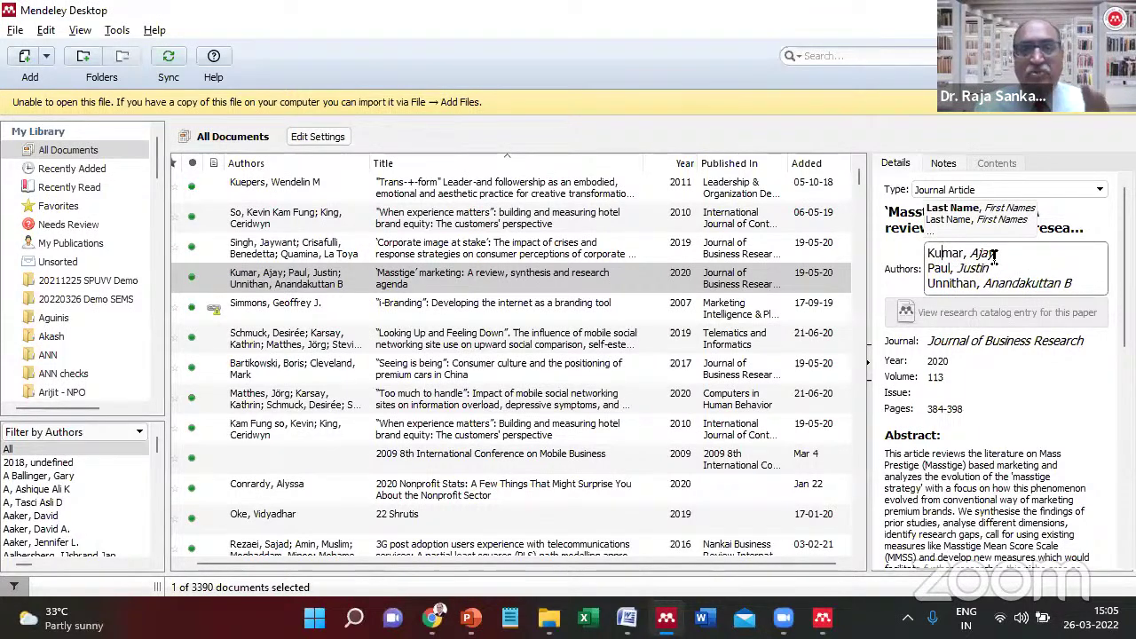
{"action": "left_click", "coordinate": [897, 255]}
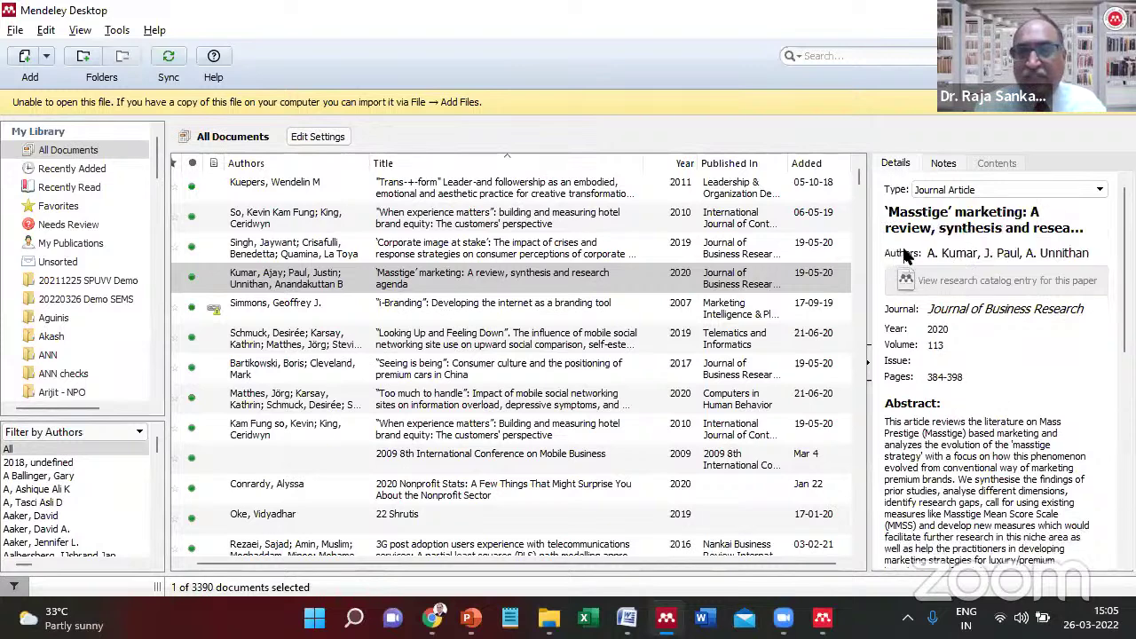
{"action": "left_click", "coordinate": [949, 256]}
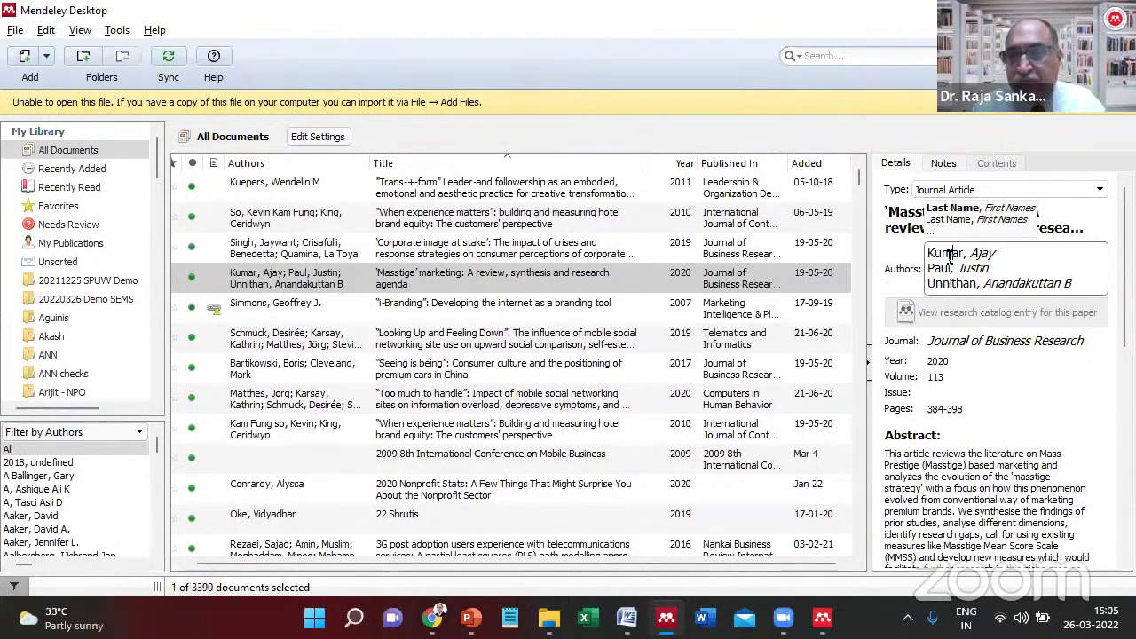
{"action": "left_click", "coordinate": [897, 262]}
{"action": "left_click", "coordinate": [944, 307]}
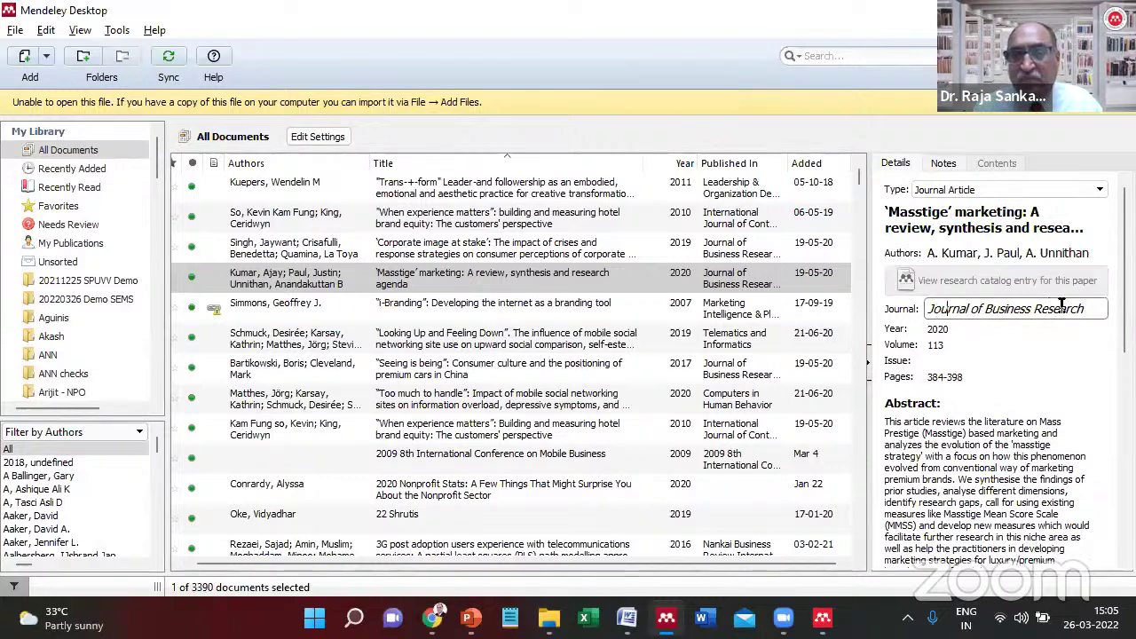
{"action": "left_click", "coordinate": [982, 323]}
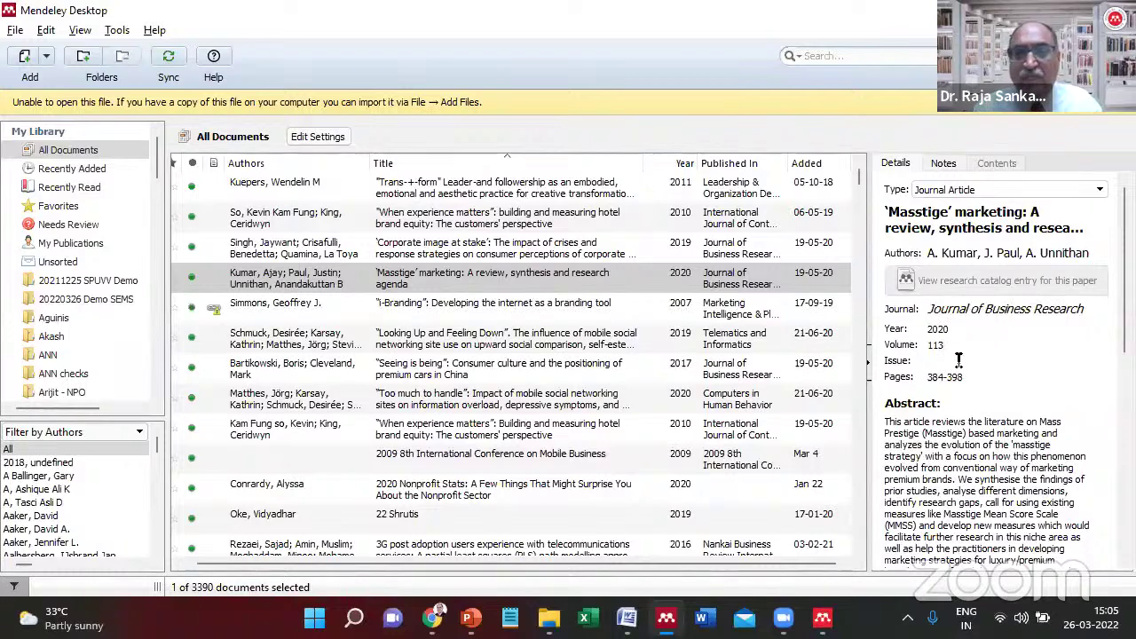
Go through the paper's abstract and tags, select the full text of its author keywords and clear the selection.
{"action": "scroll", "coordinate": [1124, 266], "scroll_direction": "down", "scroll_amount": 4}
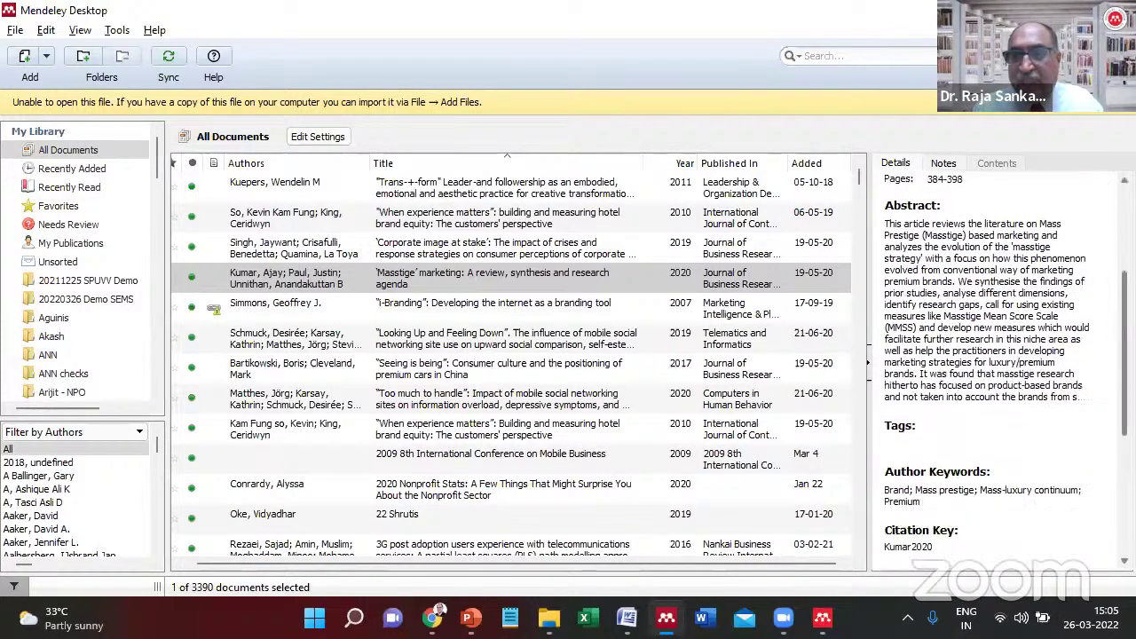
{"action": "scroll", "coordinate": [955, 229], "scroll_direction": "down", "scroll_amount": 5}
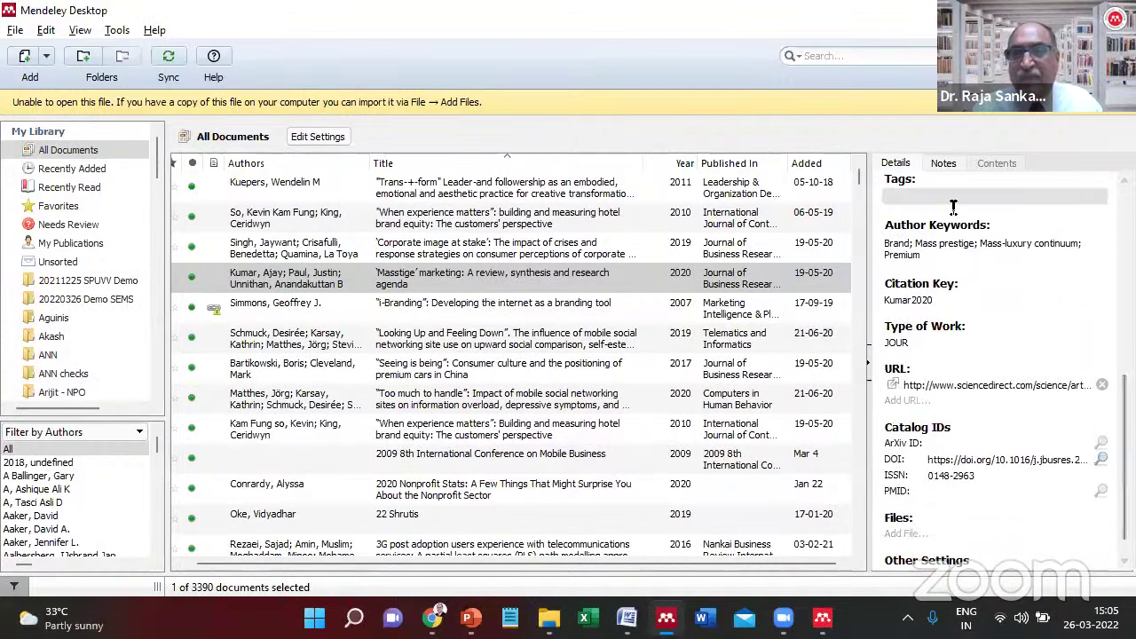
{"action": "left_click", "coordinate": [954, 243]}
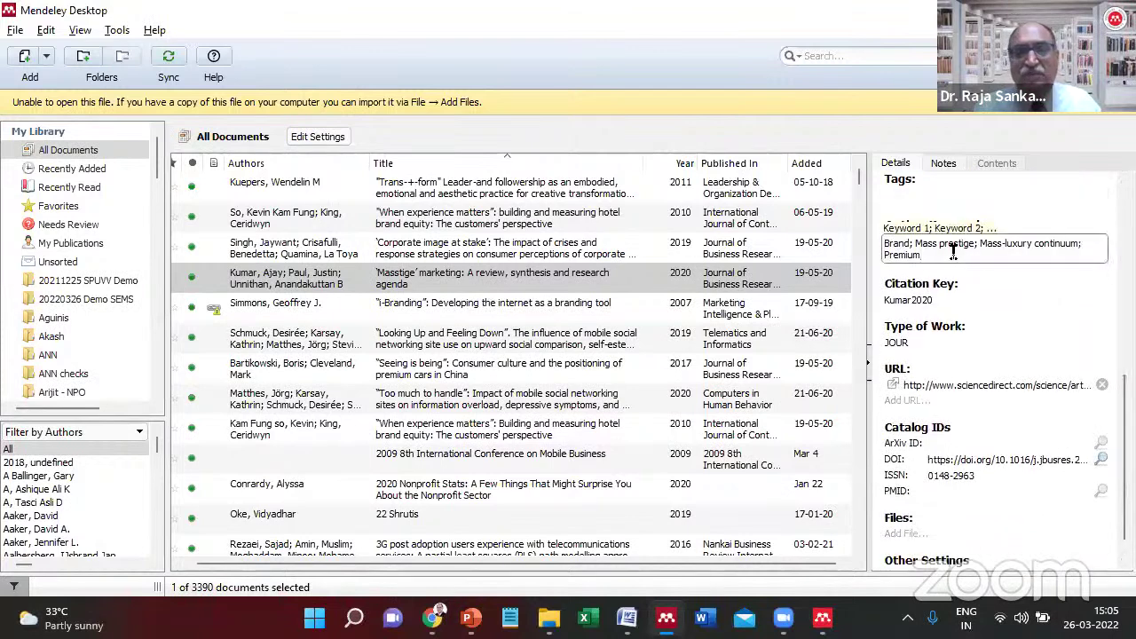
{"action": "left_click_drag", "start_coordinate": [954, 251], "coordinate": [885, 242]}
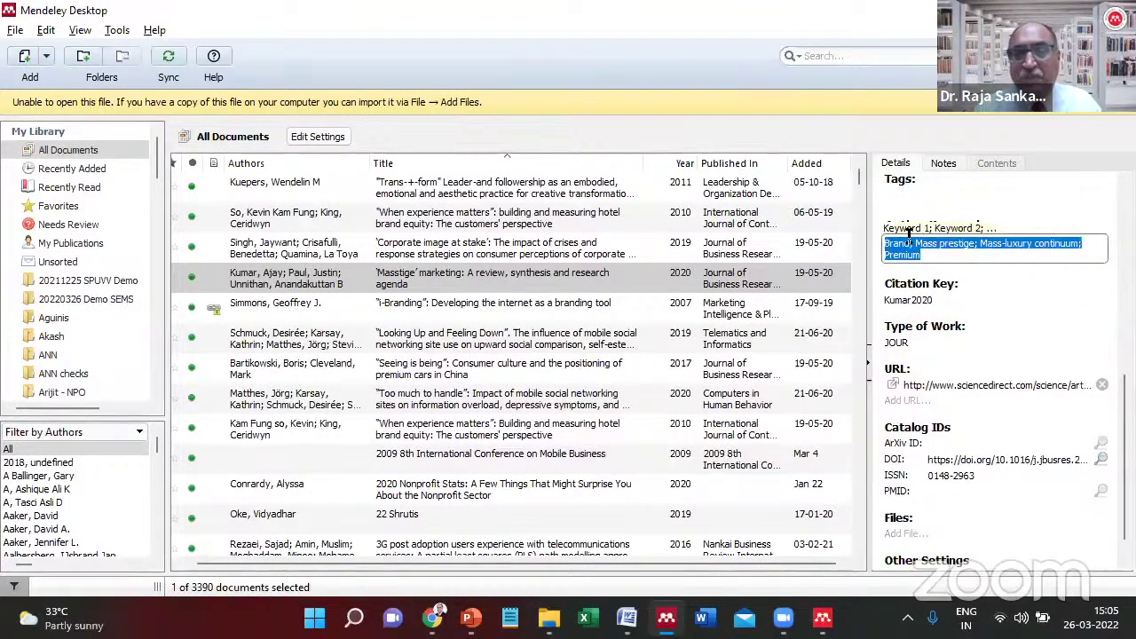
{"action": "left_click", "coordinate": [1101, 220]}
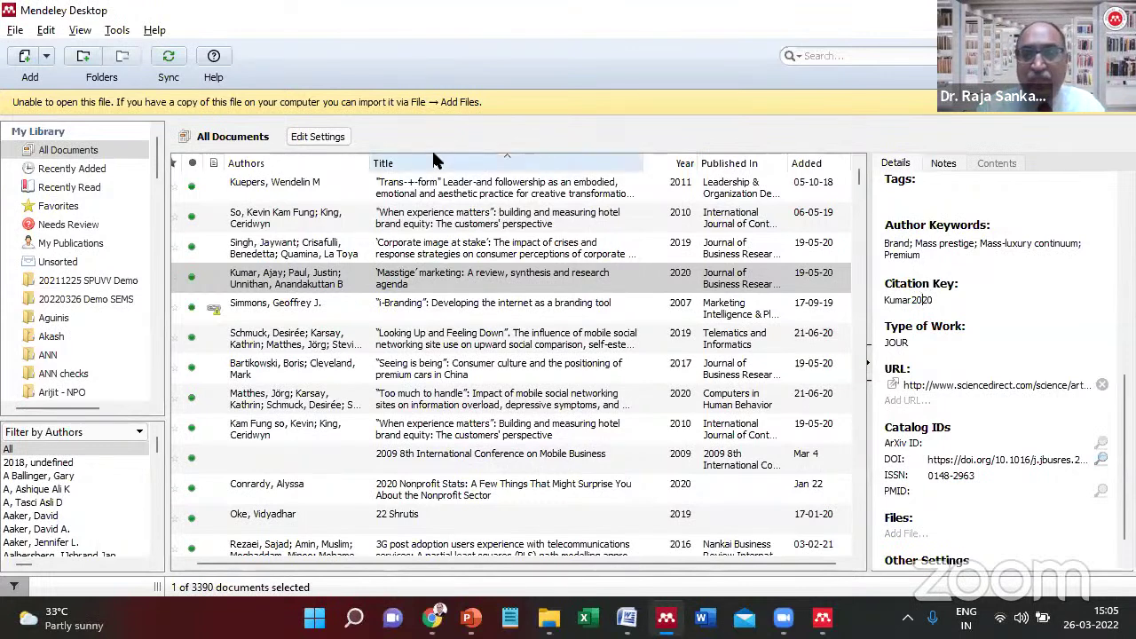
Look through the available tools such as the MS Word plugin, and highlight the paper's citation key.
{"action": "left_click", "coordinate": [114, 32]}
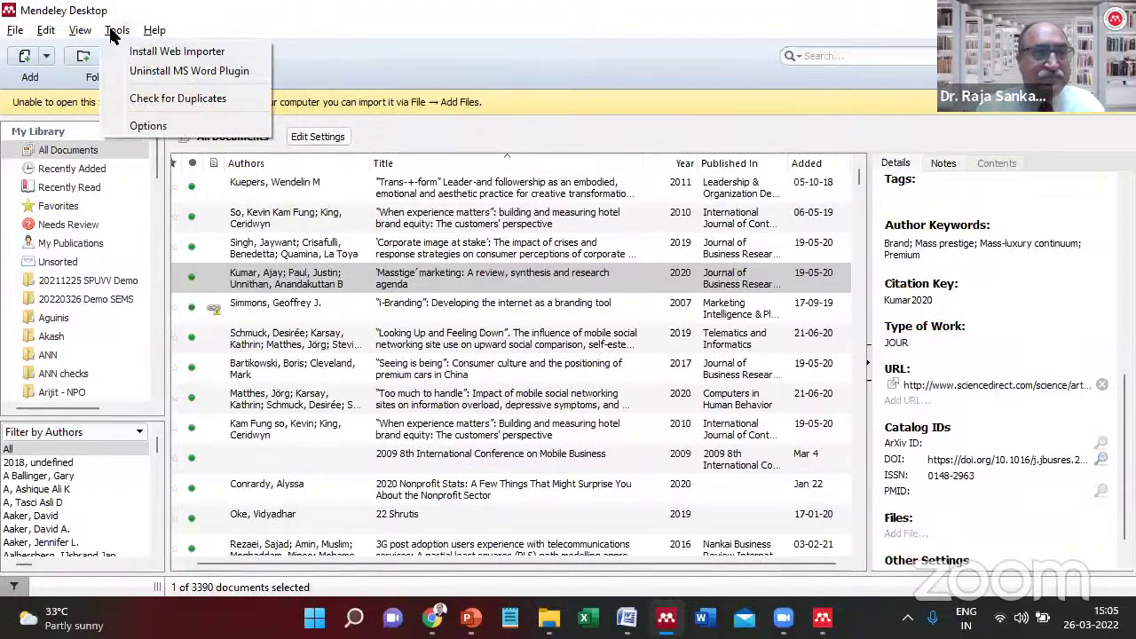
{"action": "mouse_move", "coordinate": [91, 33]}
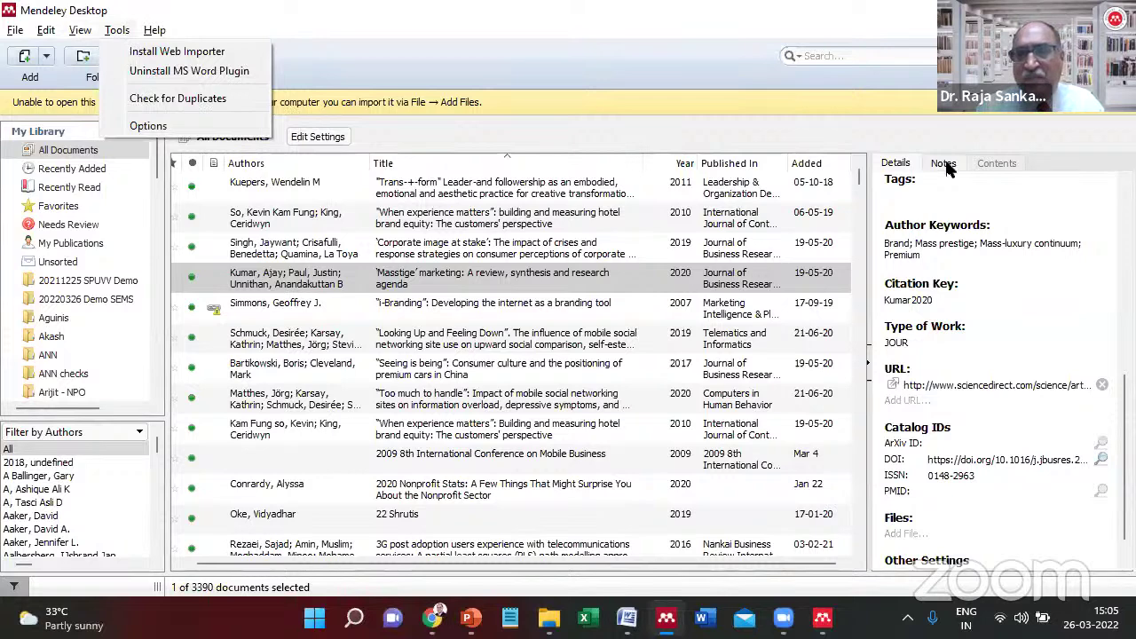
{"action": "key", "text": "Escape"}
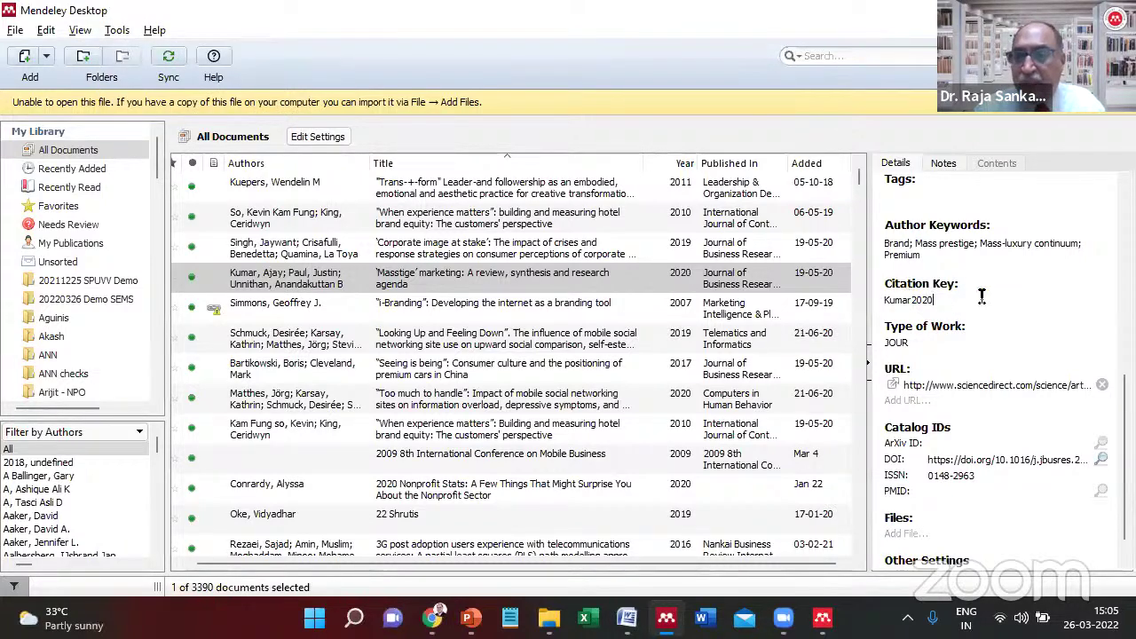
{"action": "left_click_drag", "start_coordinate": [940, 300], "coordinate": [885, 300]}
{"action": "left_click", "coordinate": [934, 286]}
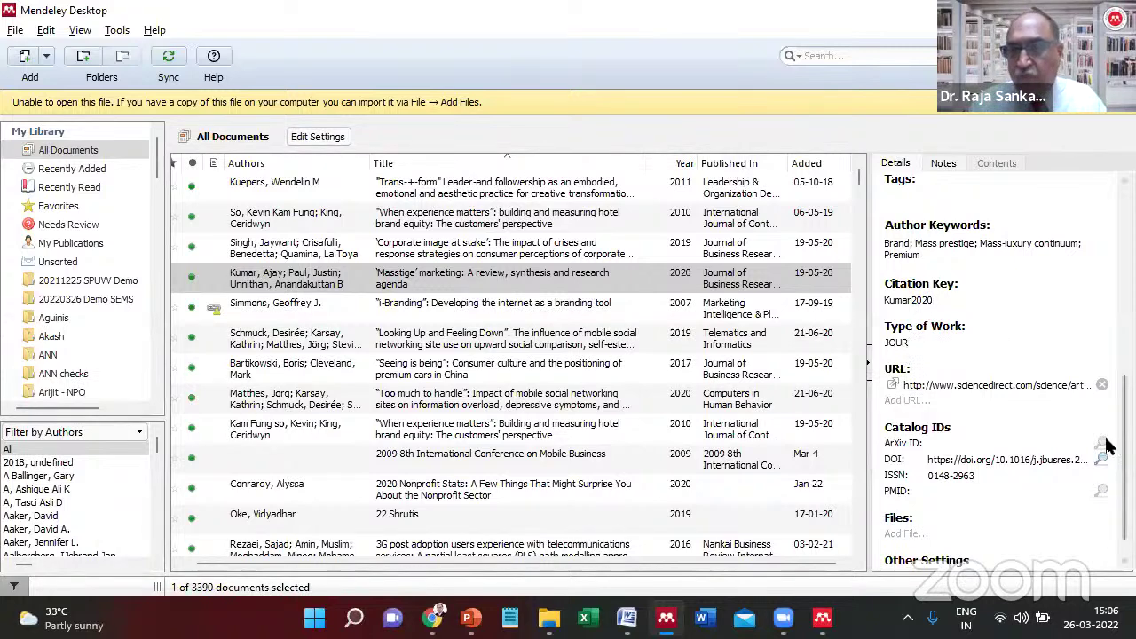
Examine the paper's catalog IDs, selecting the DOI to see its end and returning to its beginning.
{"action": "scroll", "coordinate": [1110, 452], "scroll_direction": "down", "scroll_amount": 1}
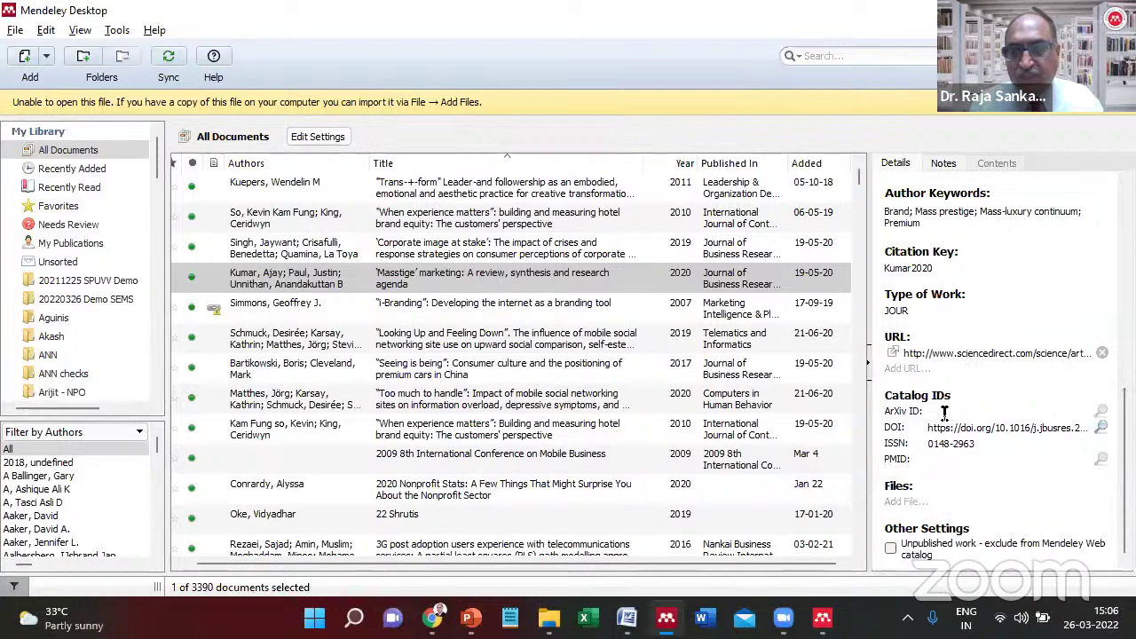
{"action": "left_click_drag", "start_coordinate": [930, 427], "coordinate": [1100, 430]}
{"action": "left_click", "coordinate": [973, 425]}
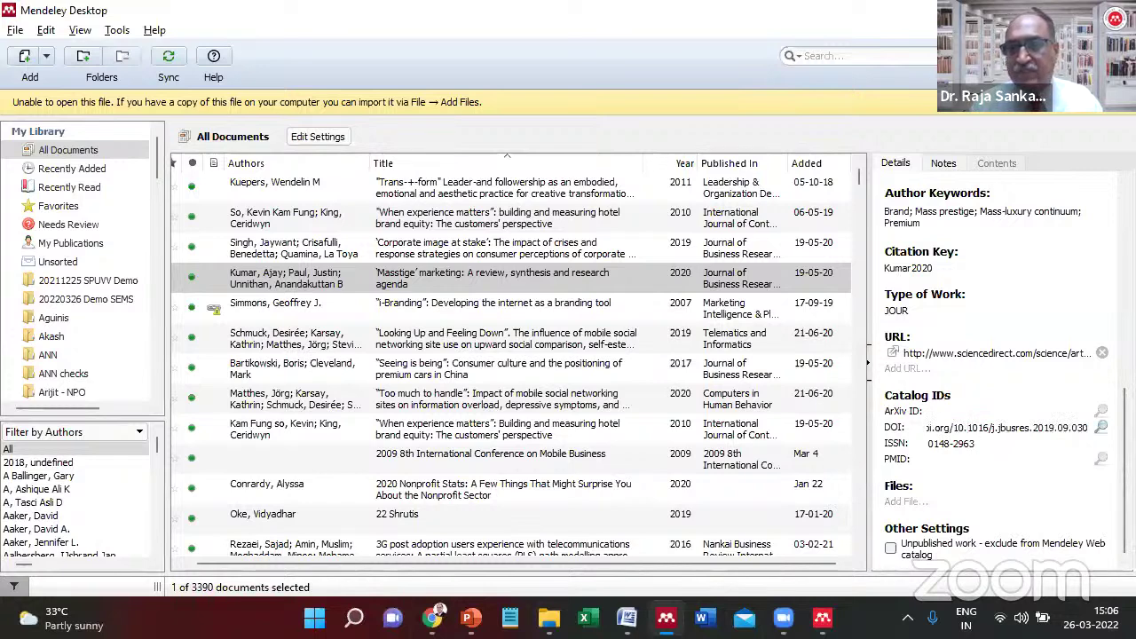
{"action": "key", "text": "Home"}
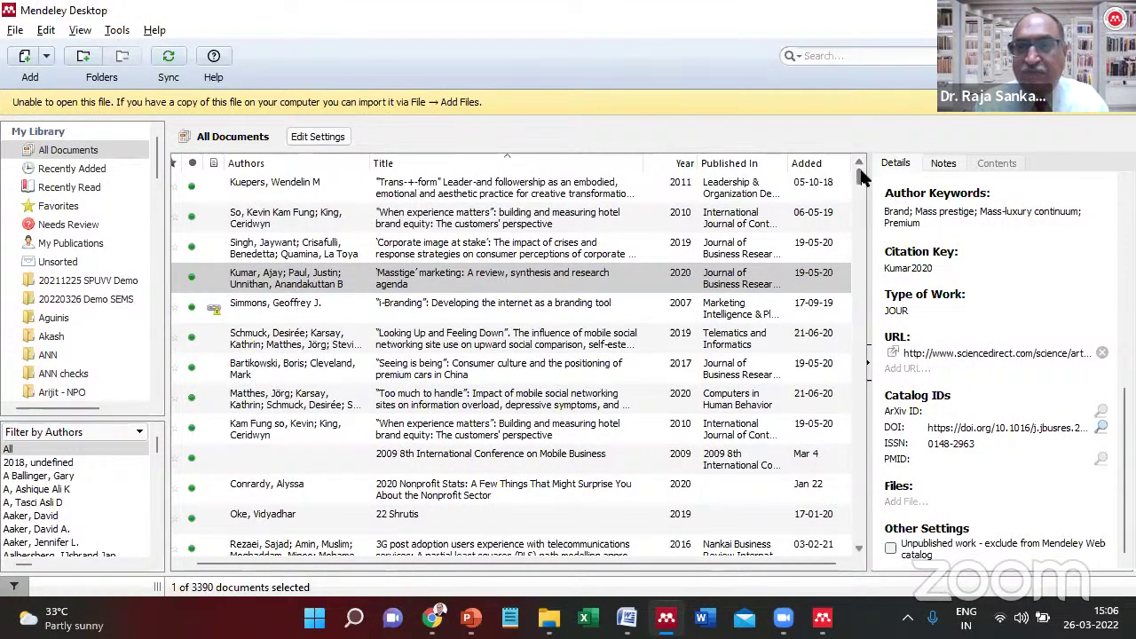
Select "A meta-analysis of cronbach coefficient alpha" with its attached PDF and view its details, notes and contents.
{"action": "left_click_drag", "start_coordinate": [862, 178], "coordinate": [861, 189]}
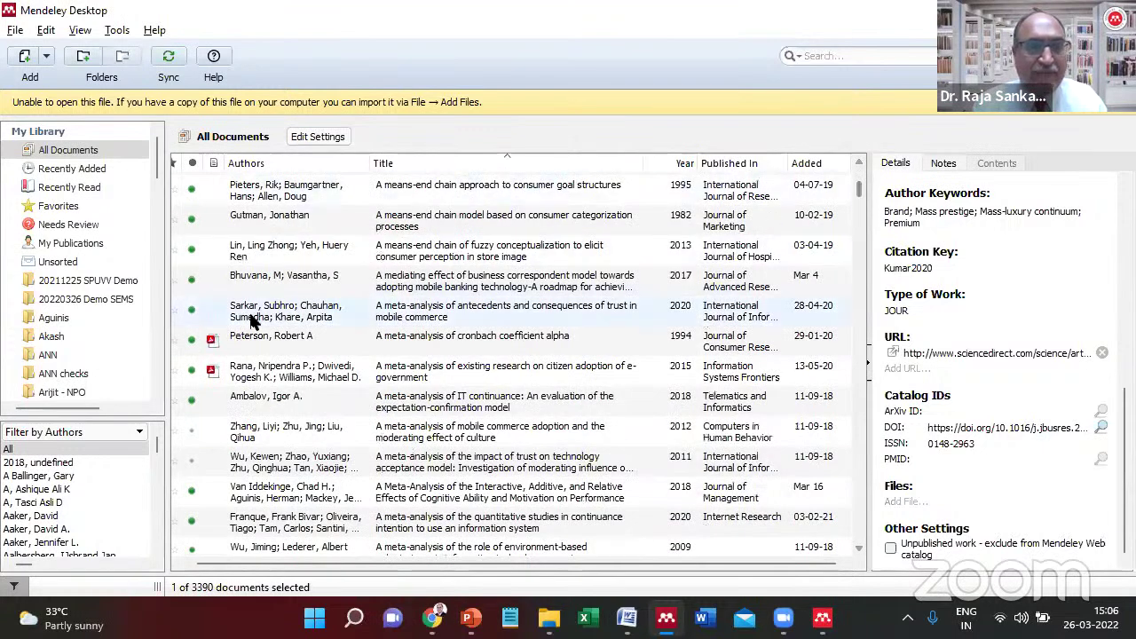
{"action": "left_click", "coordinate": [213, 346]}
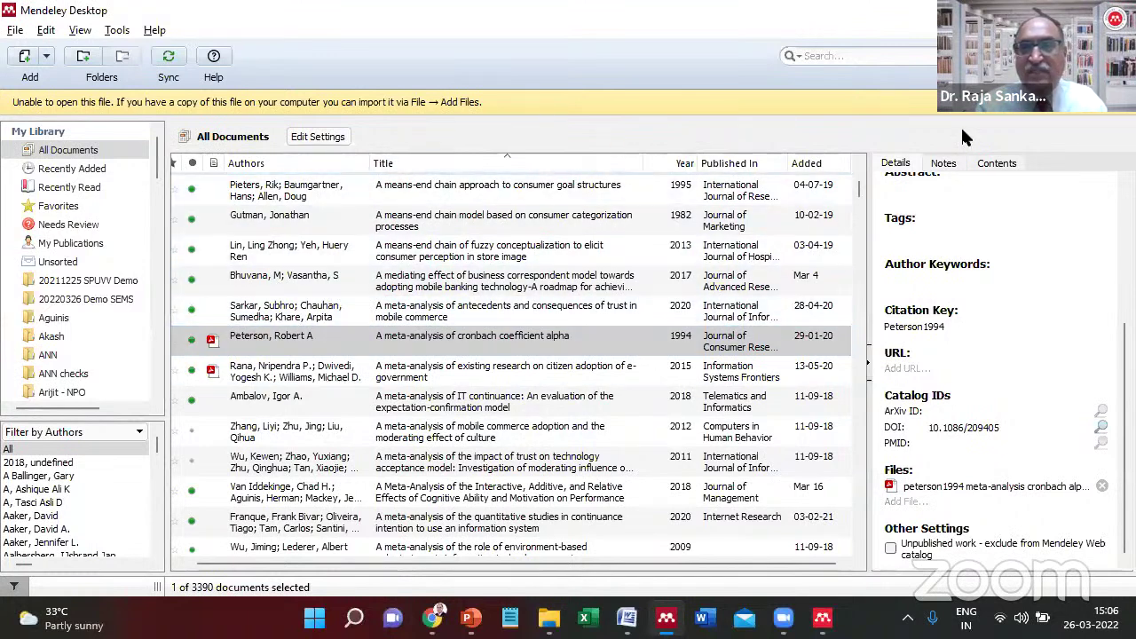
{"action": "scroll", "coordinate": [999, 373], "scroll_direction": "up", "scroll_amount": 5}
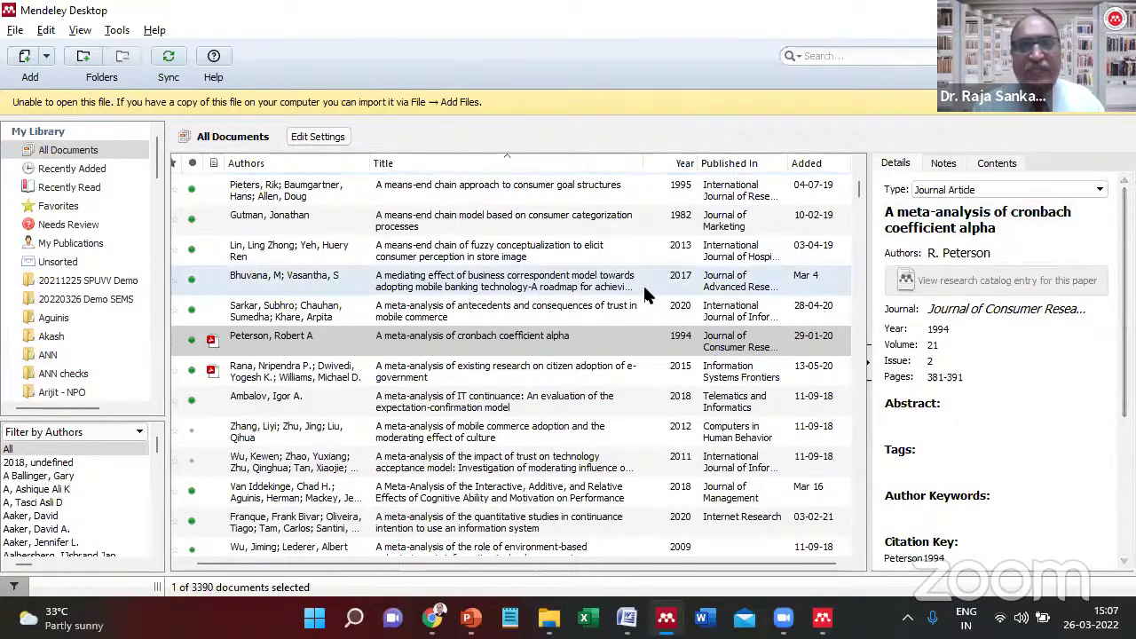
{"action": "left_click", "coordinate": [943, 163]}
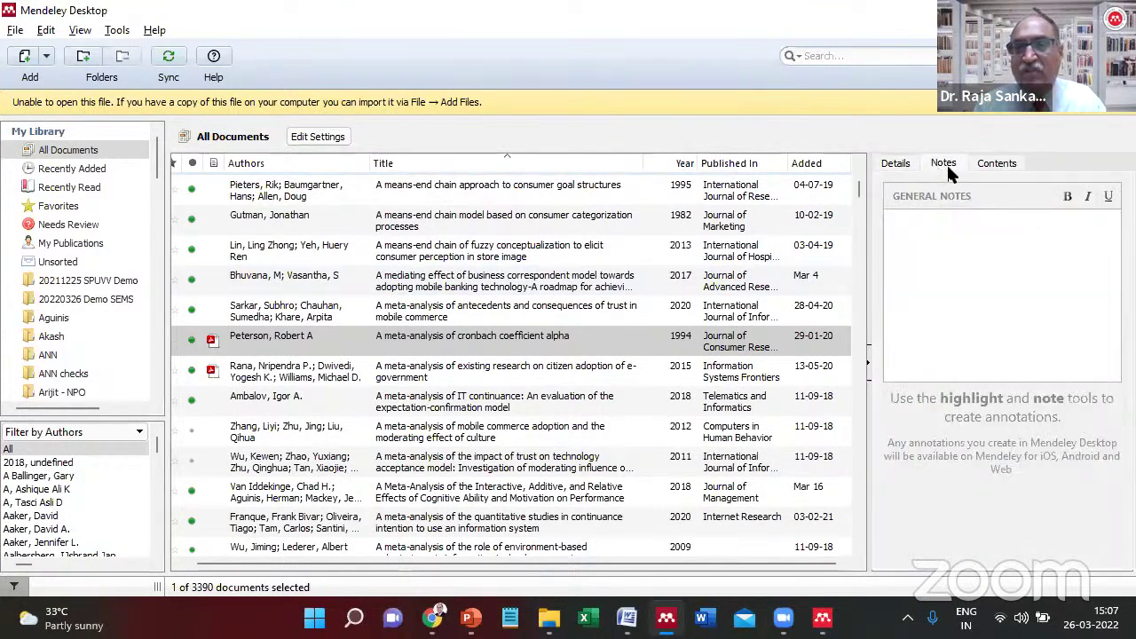
{"action": "left_click", "coordinate": [995, 165]}
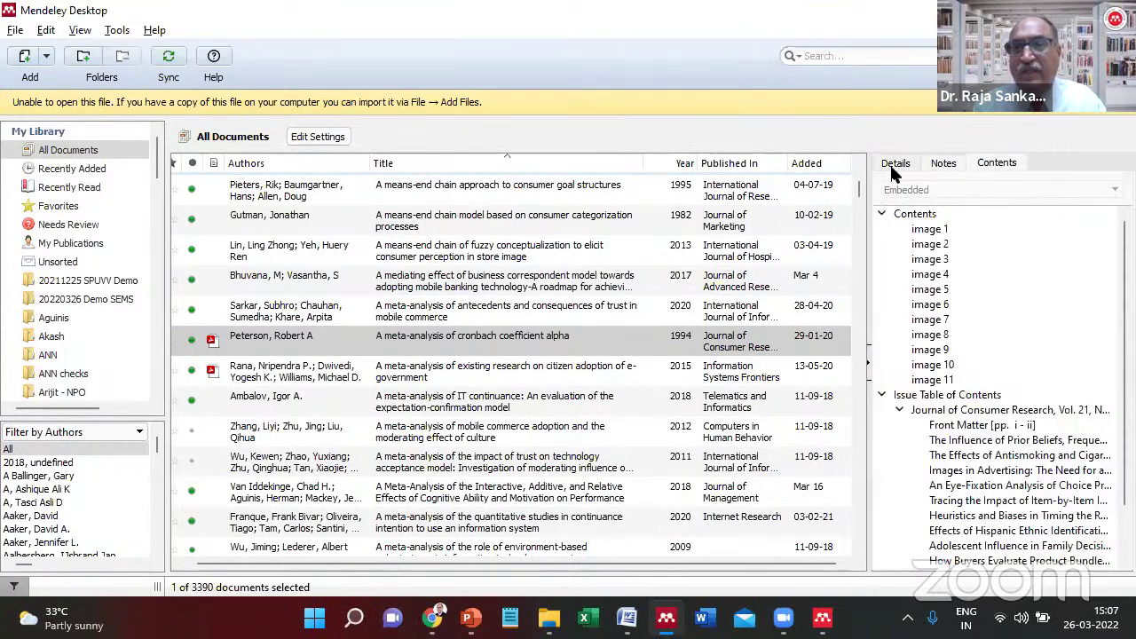
{"action": "left_click", "coordinate": [894, 165]}
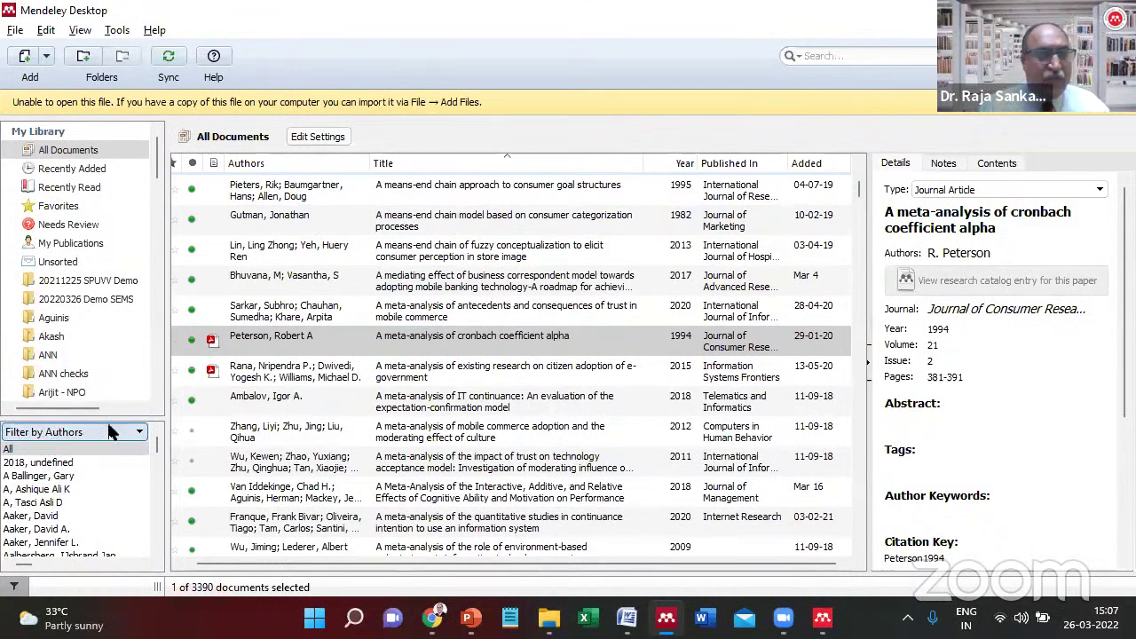
View the details of the business correspondent model paper and filter the library by an author whose surname starts with "Aa".
{"action": "left_click", "coordinate": [19, 451]}
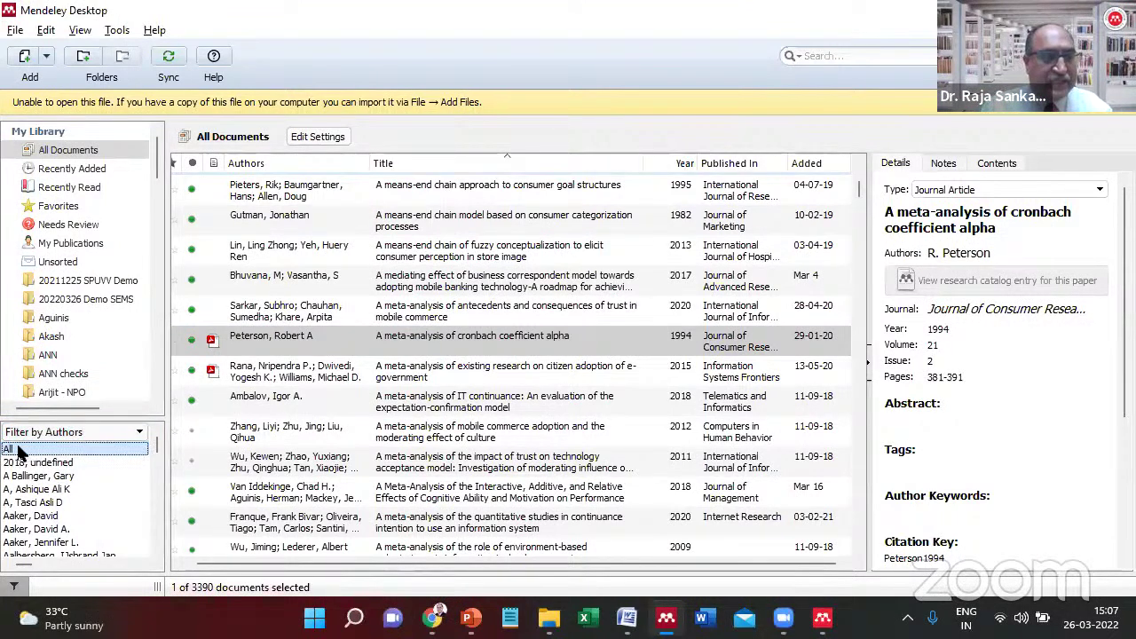
{"action": "left_click", "coordinate": [378, 292]}
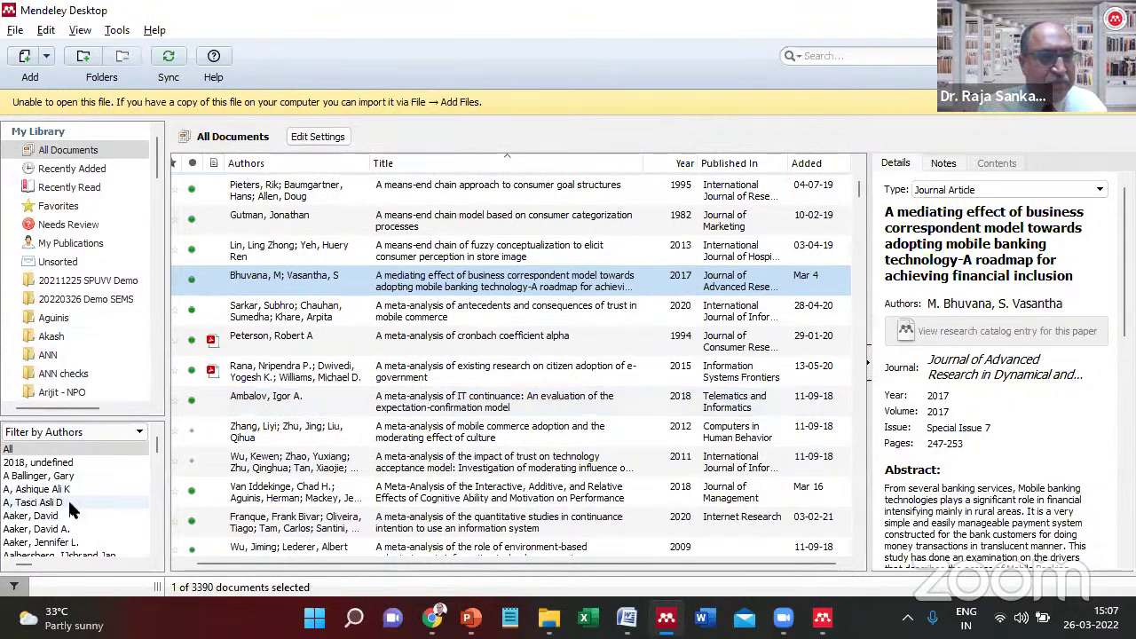
{"action": "left_click", "coordinate": [19, 530]}
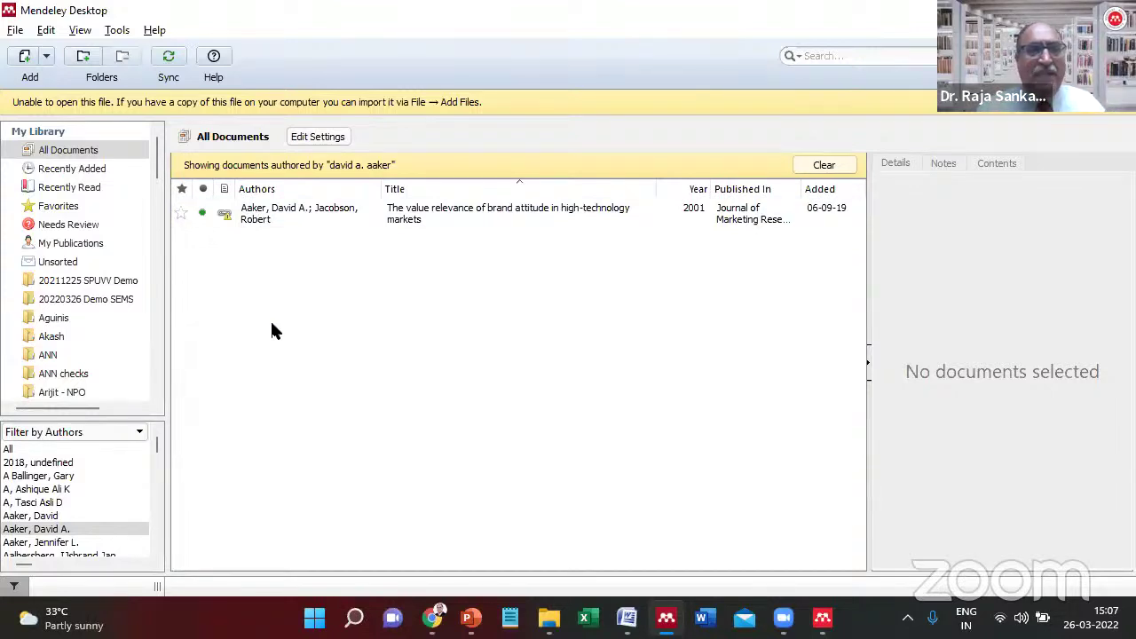
Filter the library in turn by three different authors whose surnames start with "Ad".
{"action": "scroll", "coordinate": [157, 458], "scroll_direction": "down", "scroll_amount": 3}
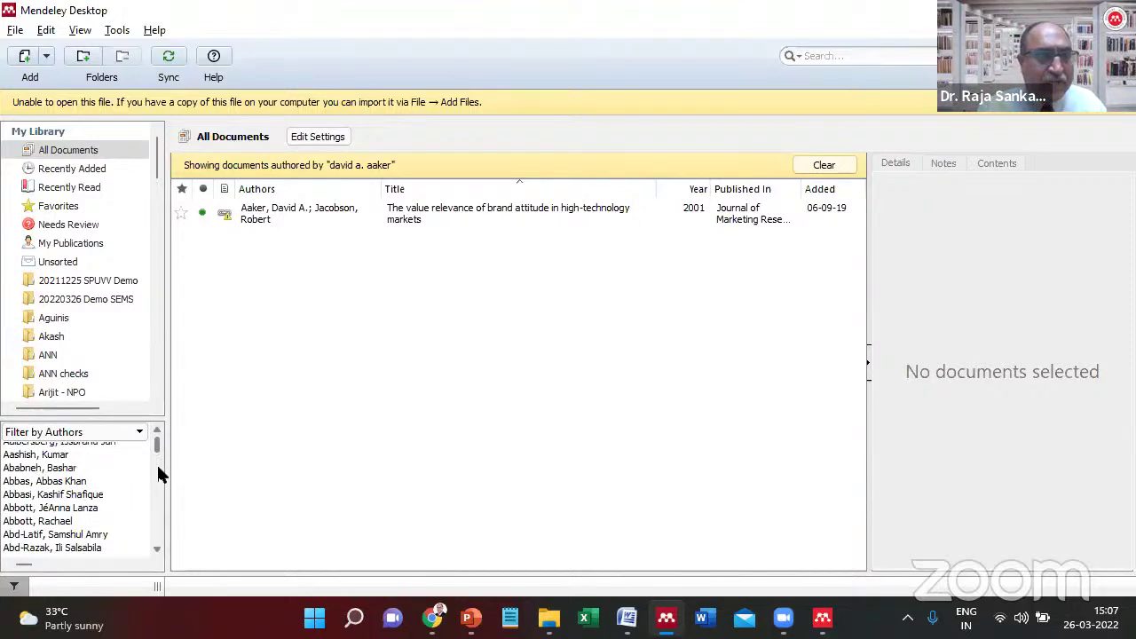
{"action": "scroll", "coordinate": [157, 464], "scroll_direction": "down", "scroll_amount": 3}
{"action": "scroll", "coordinate": [156, 462], "scroll_direction": "down", "scroll_amount": 3}
{"action": "scroll", "coordinate": [160, 491], "scroll_direction": "down", "scroll_amount": 3}
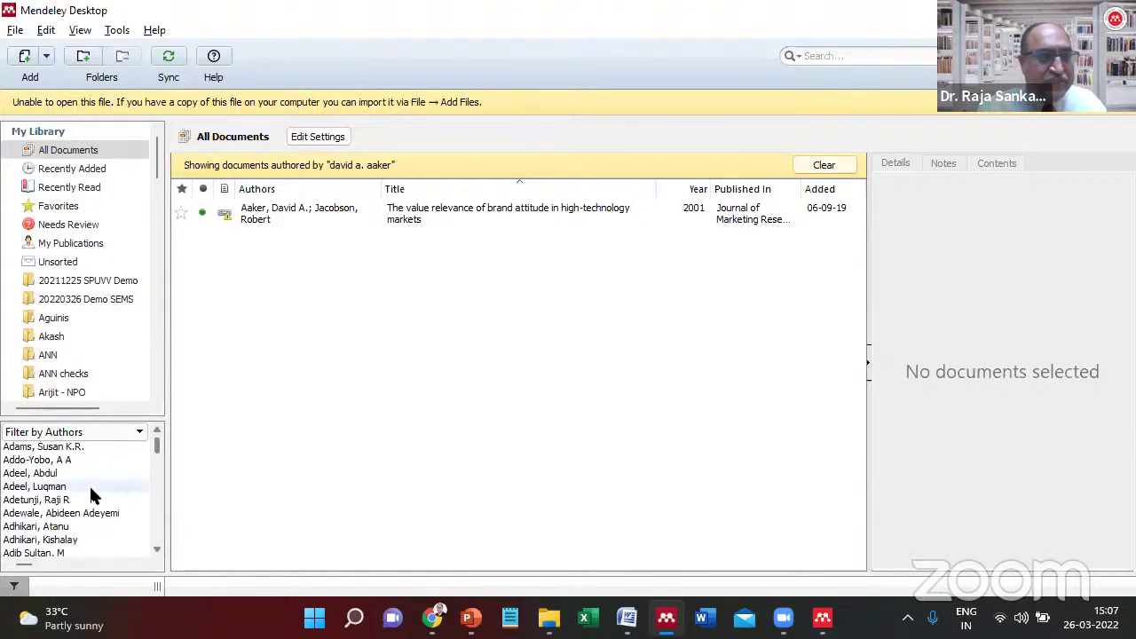
{"action": "left_click", "coordinate": [63, 539]}
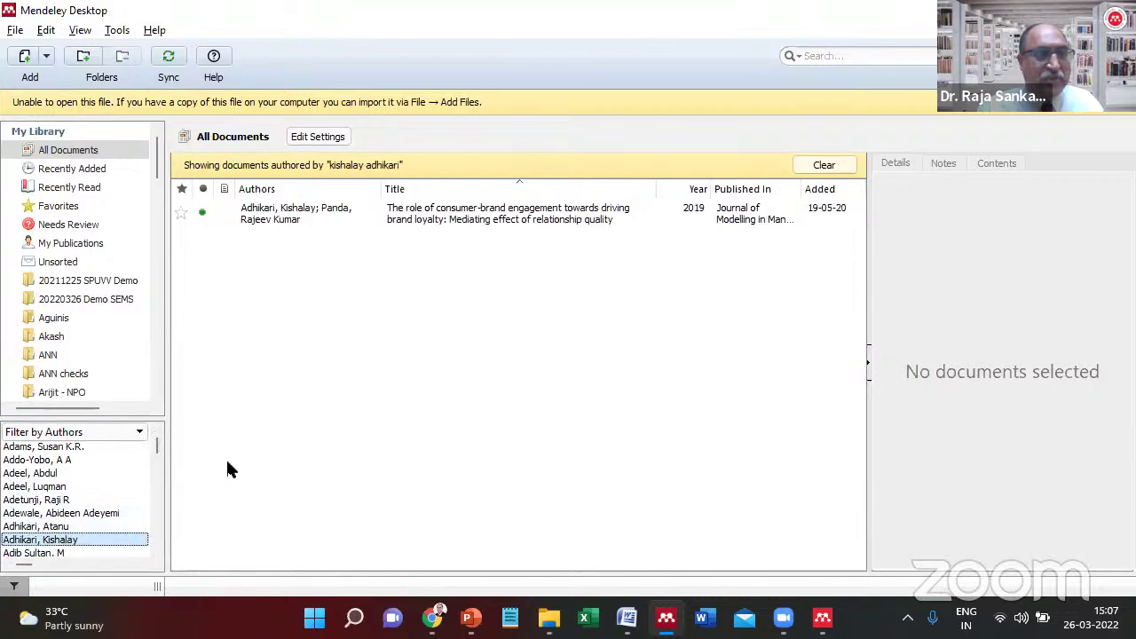
{"action": "left_click", "coordinate": [69, 502]}
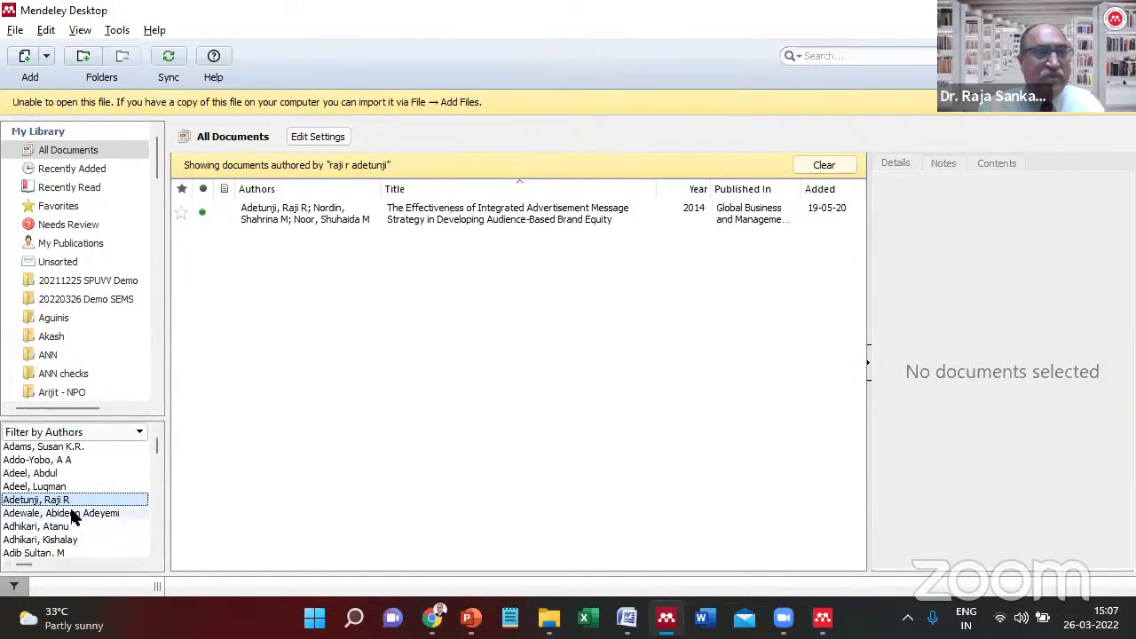
{"action": "left_click", "coordinate": [69, 513]}
Filter the library by an author much further down the author list, with a surname starting with "Raz".
{"action": "scroll", "coordinate": [158, 474], "scroll_direction": "down", "scroll_amount": 3}
{"action": "left_click_drag", "start_coordinate": [158, 473], "coordinate": [157, 507]}
{"action": "left_click", "coordinate": [96, 477]}
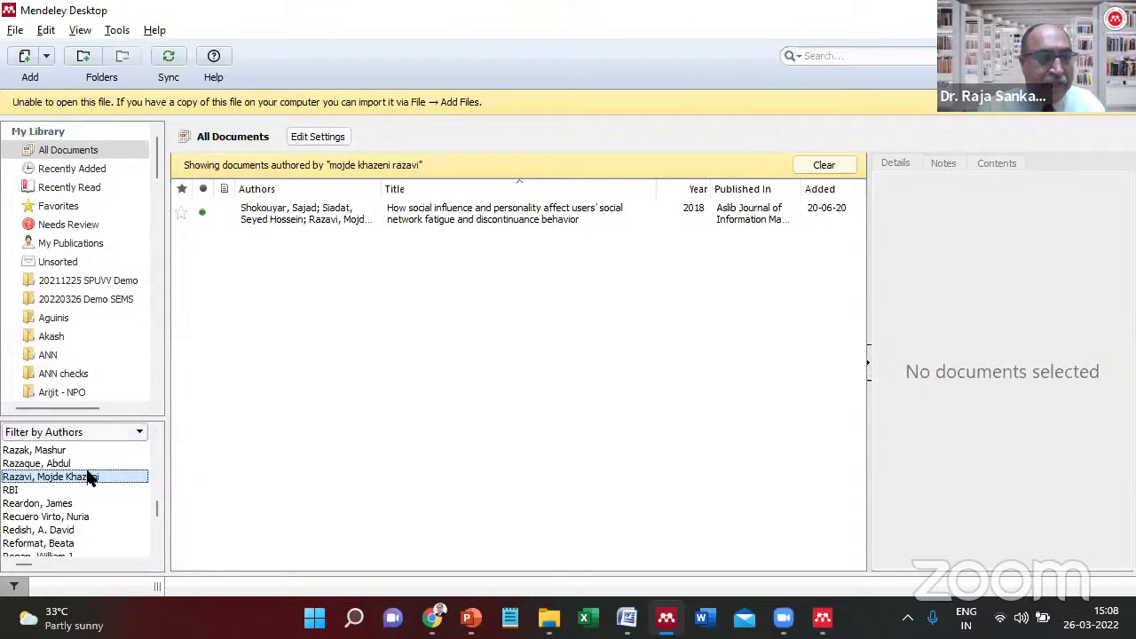
Switch the library filter from authors to author keywords, and finally to publications.
{"action": "left_click", "coordinate": [78, 430]}
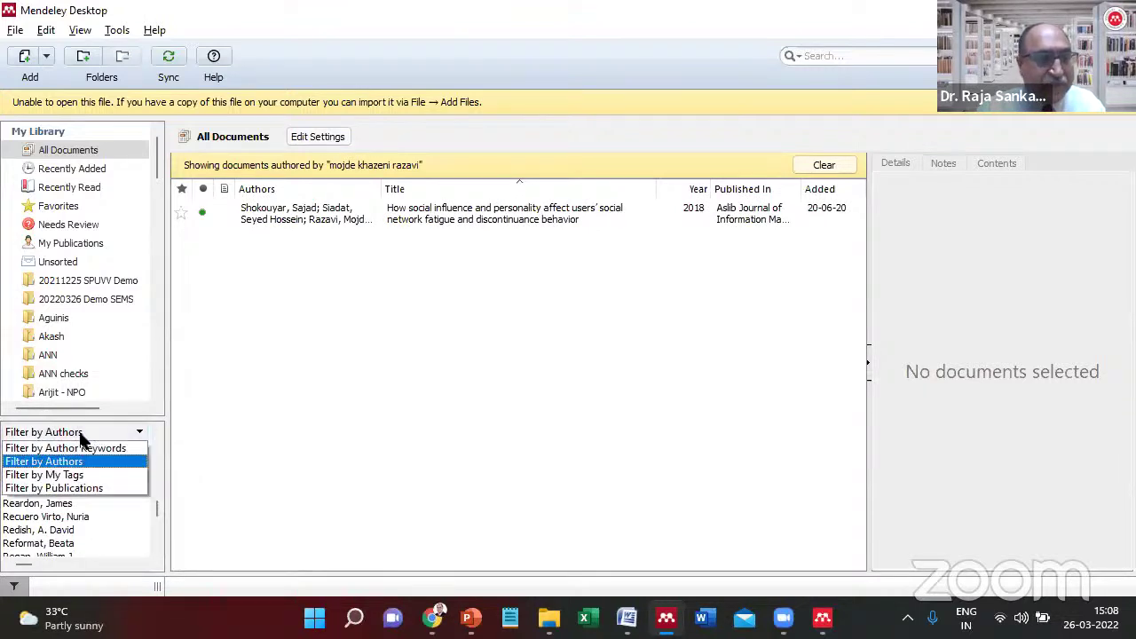
{"action": "left_click", "coordinate": [54, 450]}
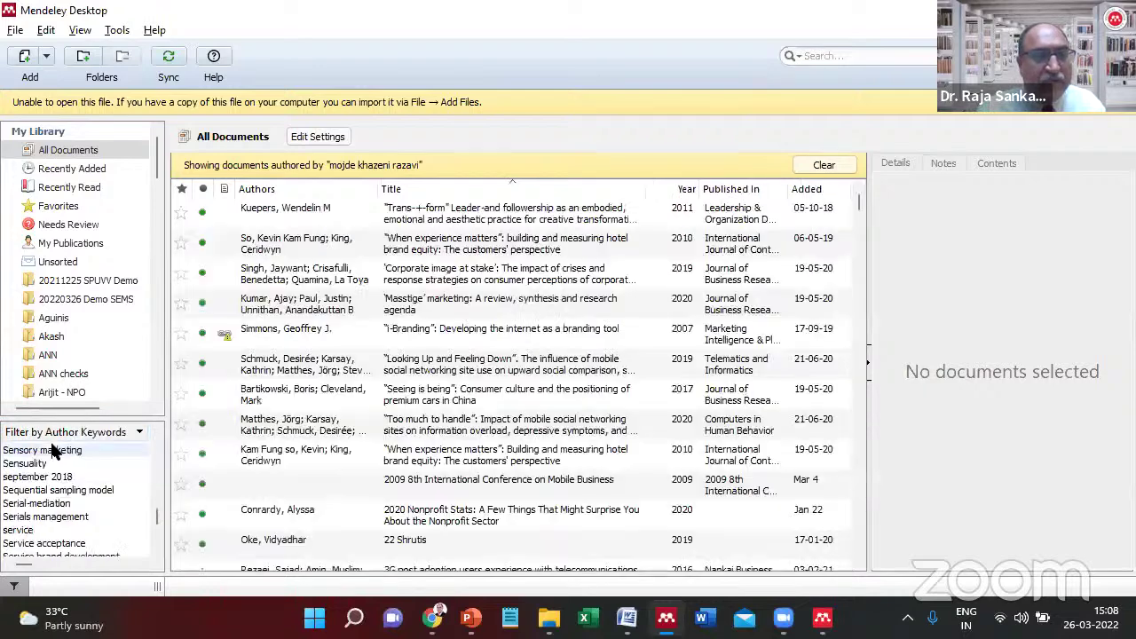
{"action": "left_click", "coordinate": [68, 431]}
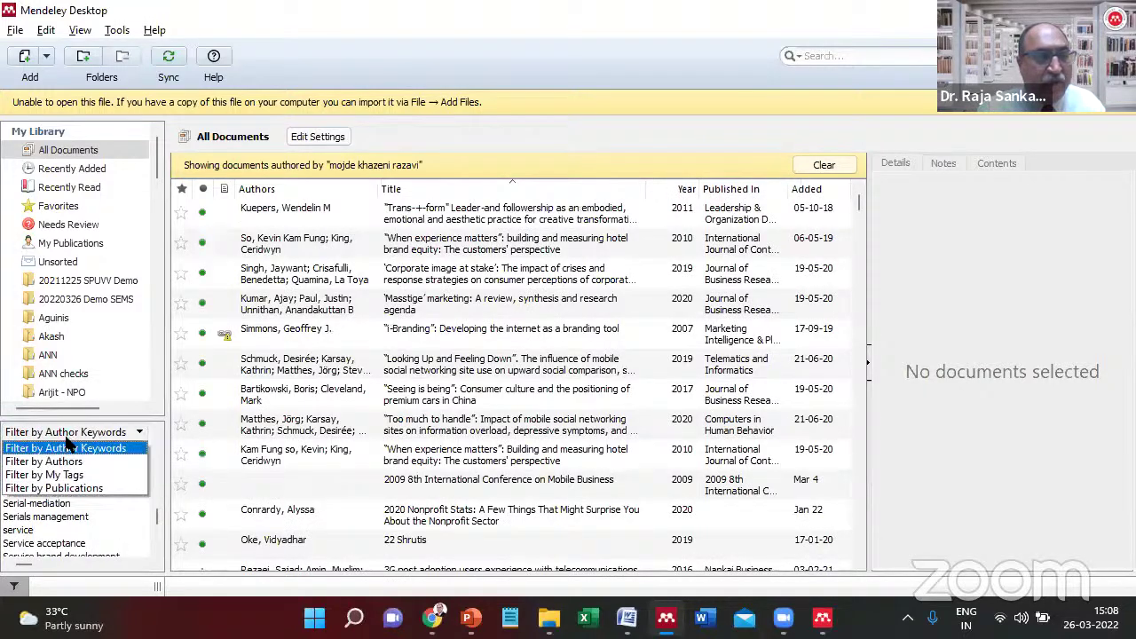
{"action": "left_click", "coordinate": [69, 488]}
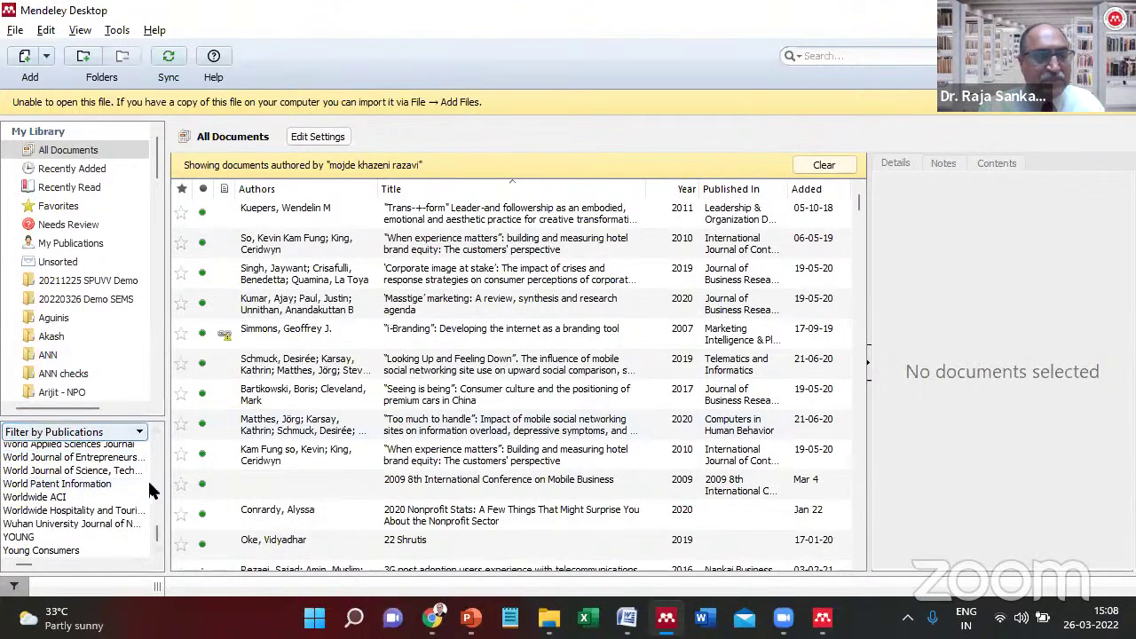
Filter the library by the publication Journal of Marketing Theory and Practice and view the details of the brand loyalty and brand equity outcomes paper.
{"action": "left_click_drag", "start_coordinate": [157, 534], "coordinate": [143, 495]}
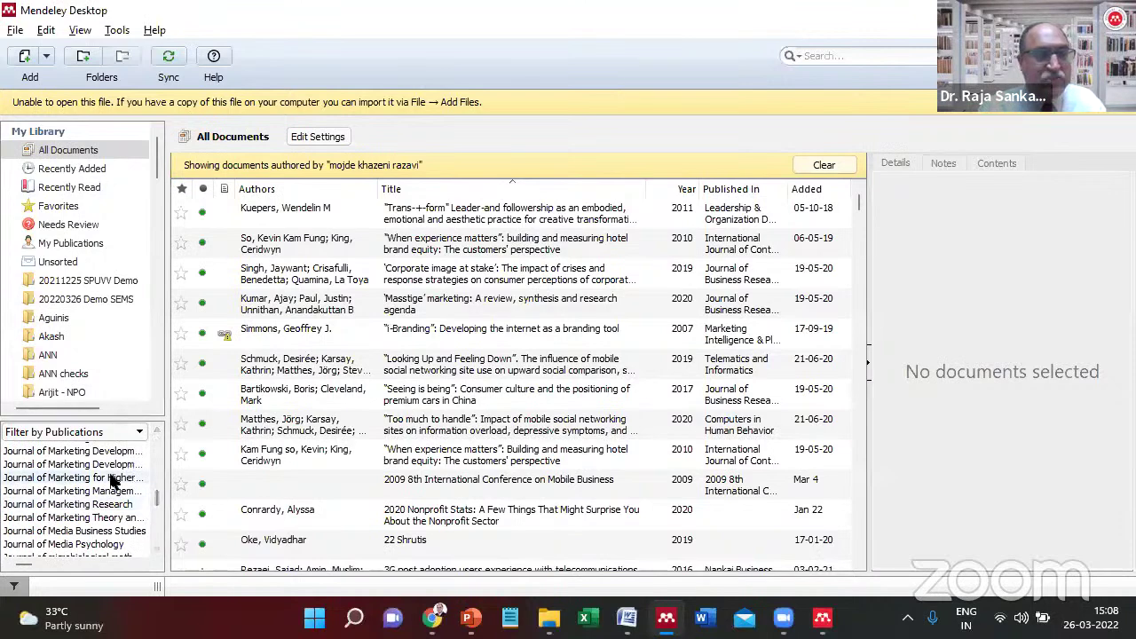
{"action": "left_click", "coordinate": [78, 519]}
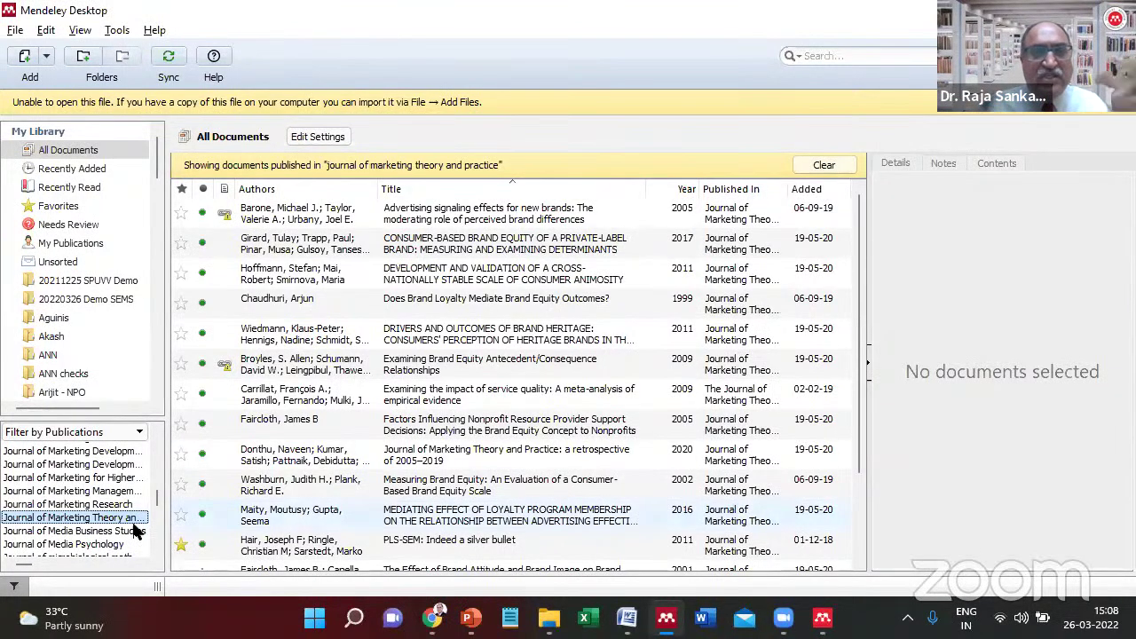
{"action": "left_click", "coordinate": [447, 311]}
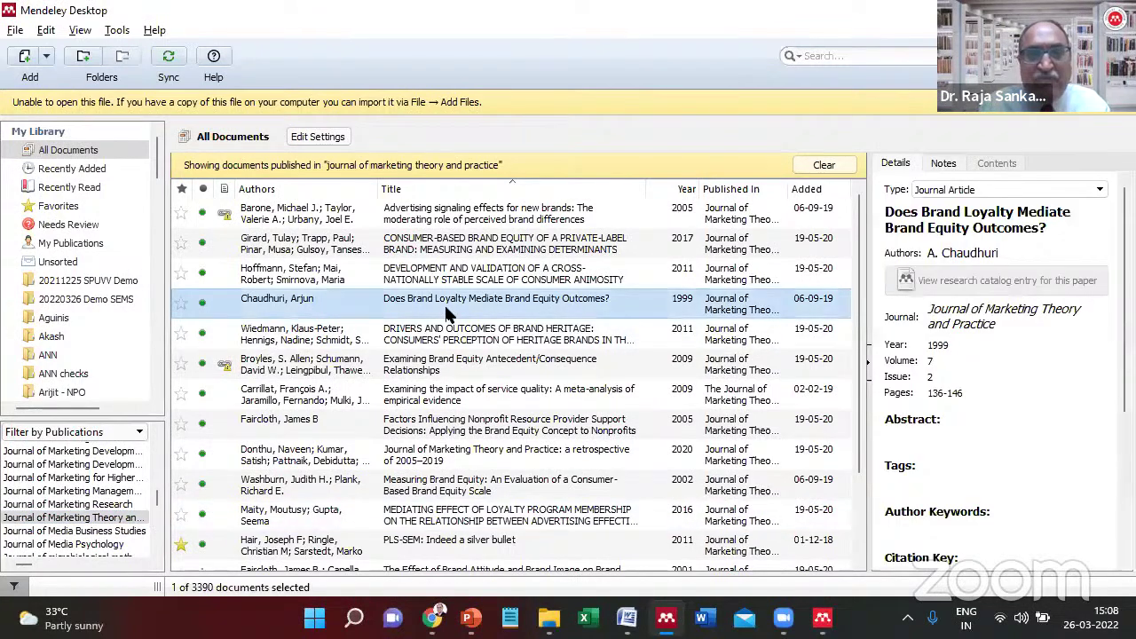
Browse down to the last papers in the filtered journal list and select all of the listed documents.
{"action": "key", "text": "a"}
{"action": "key", "text": "c"}
{"action": "key", "text": "f"}
{"action": "key", "text": "w"}
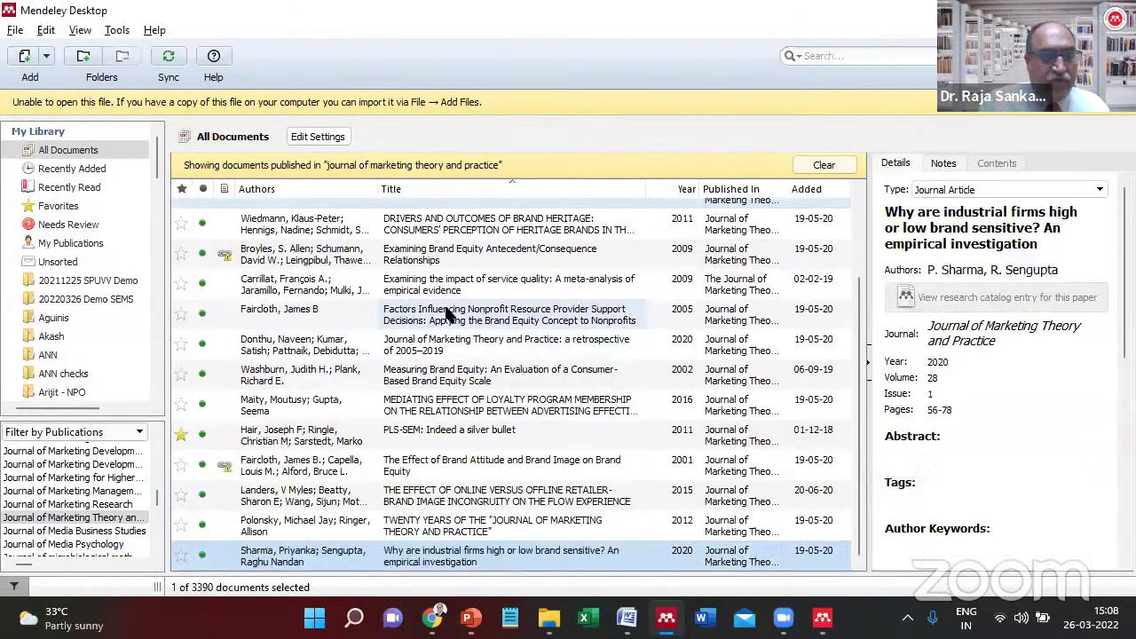
{"action": "key", "text": "Up"}
{"action": "key", "text": "Up"}
{"action": "key", "text": "Up"}
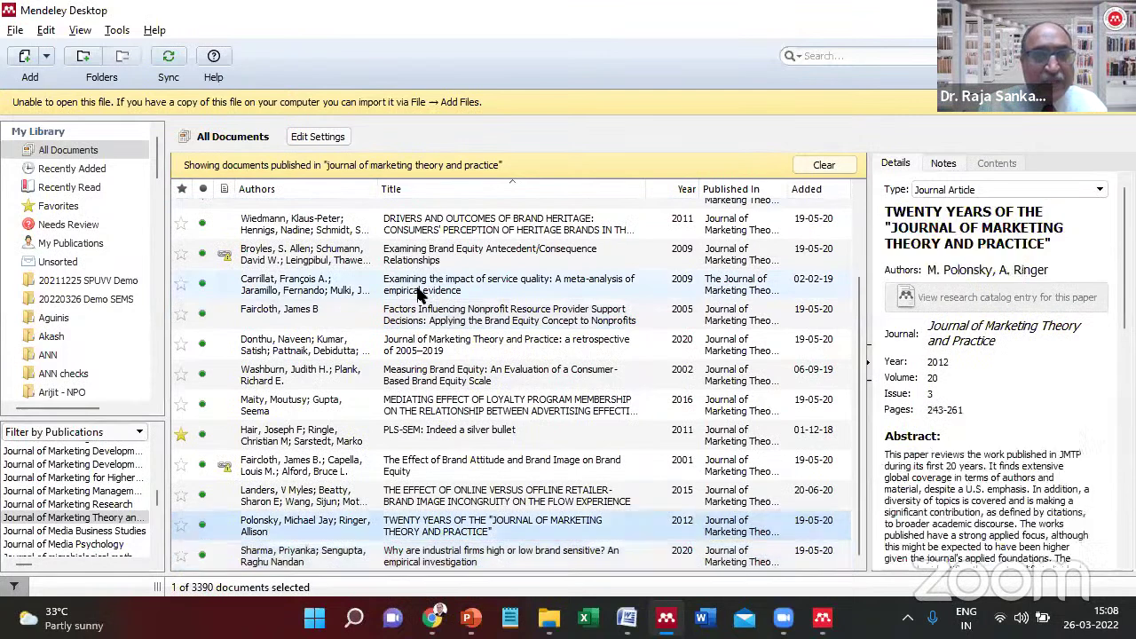
{"action": "key", "text": "ctrl+a"}
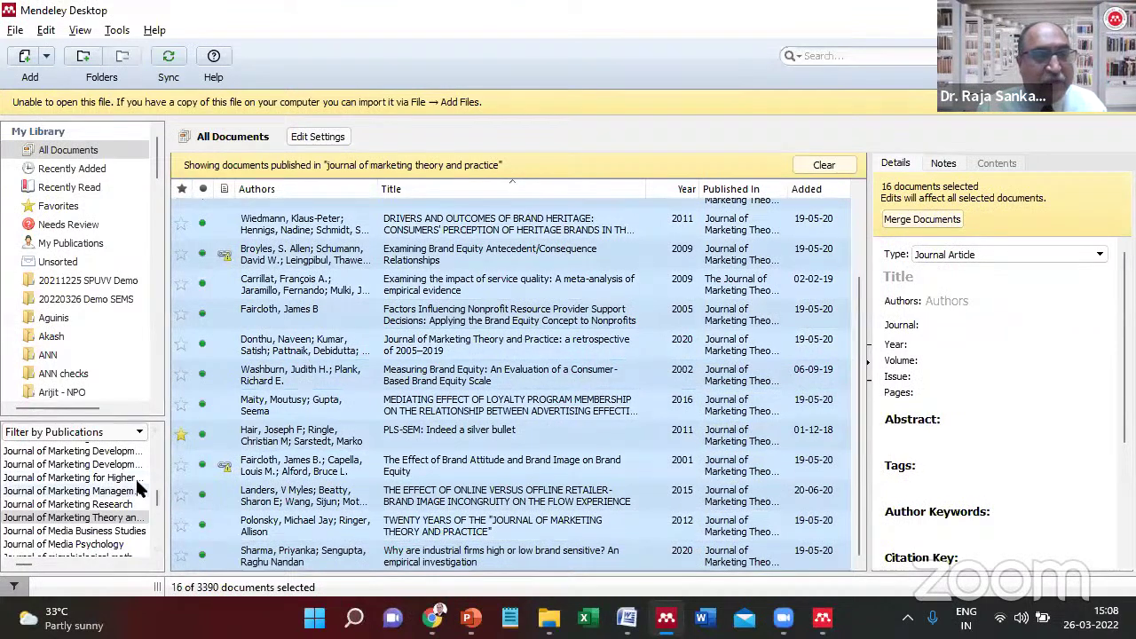
View in turn the details of the nonprofit brand equity, service quality meta-analysis and 2005–2019 retrospective papers.
{"action": "left_click", "coordinate": [450, 324]}
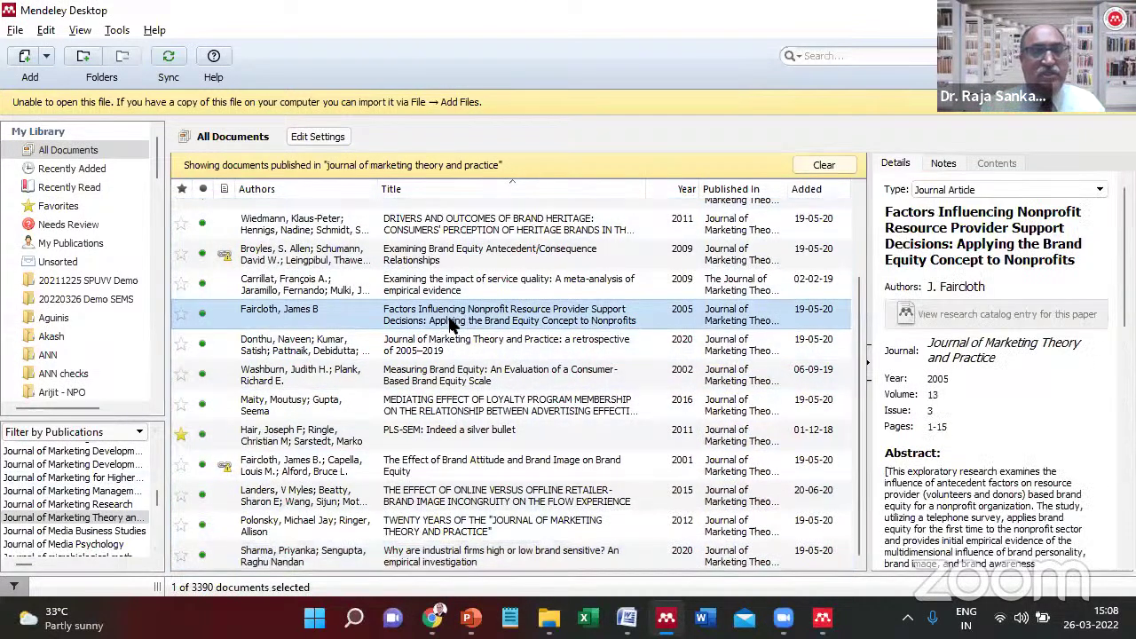
{"action": "left_click", "coordinate": [435, 286]}
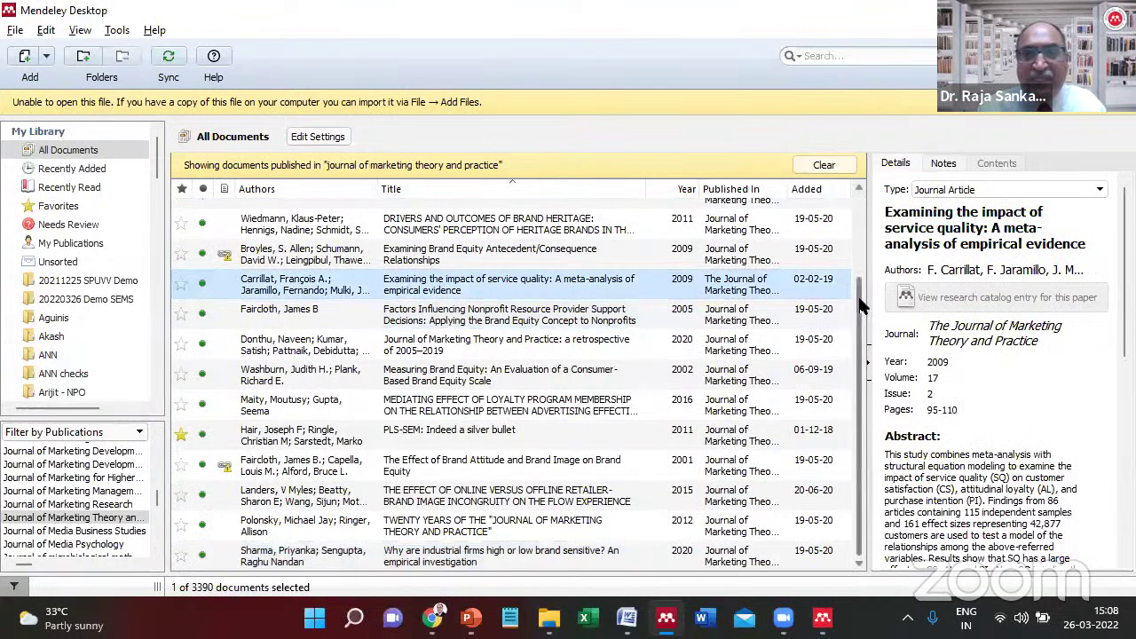
{"action": "left_click", "coordinate": [503, 347]}
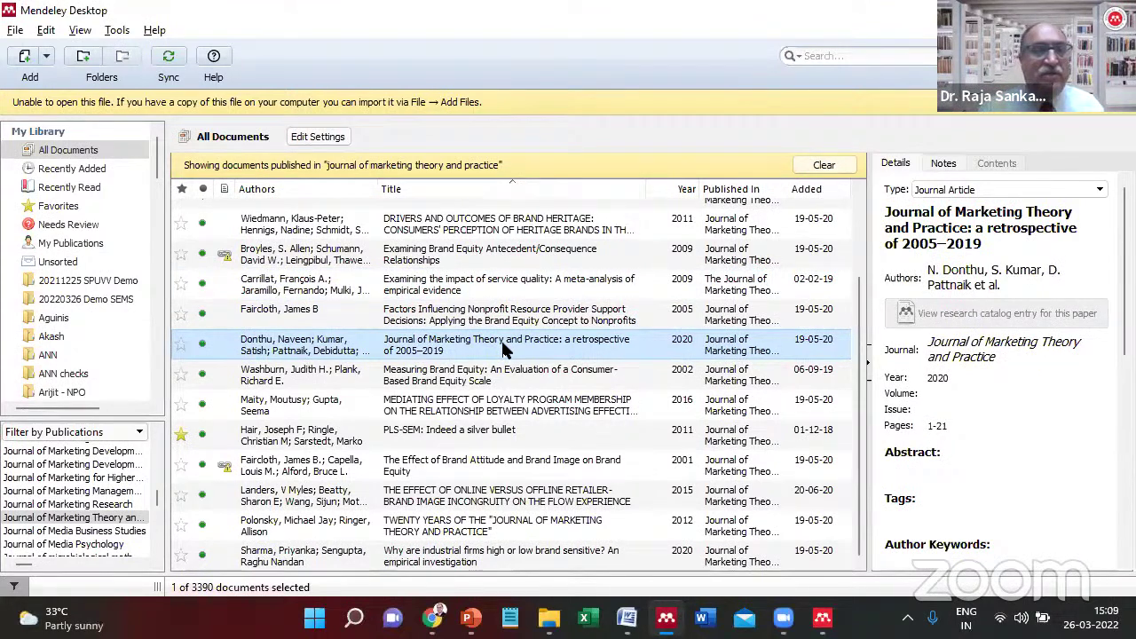
Switch the library filter from publications to author keywords and go to the start of the keyword list.
{"action": "left_click", "coordinate": [109, 432]}
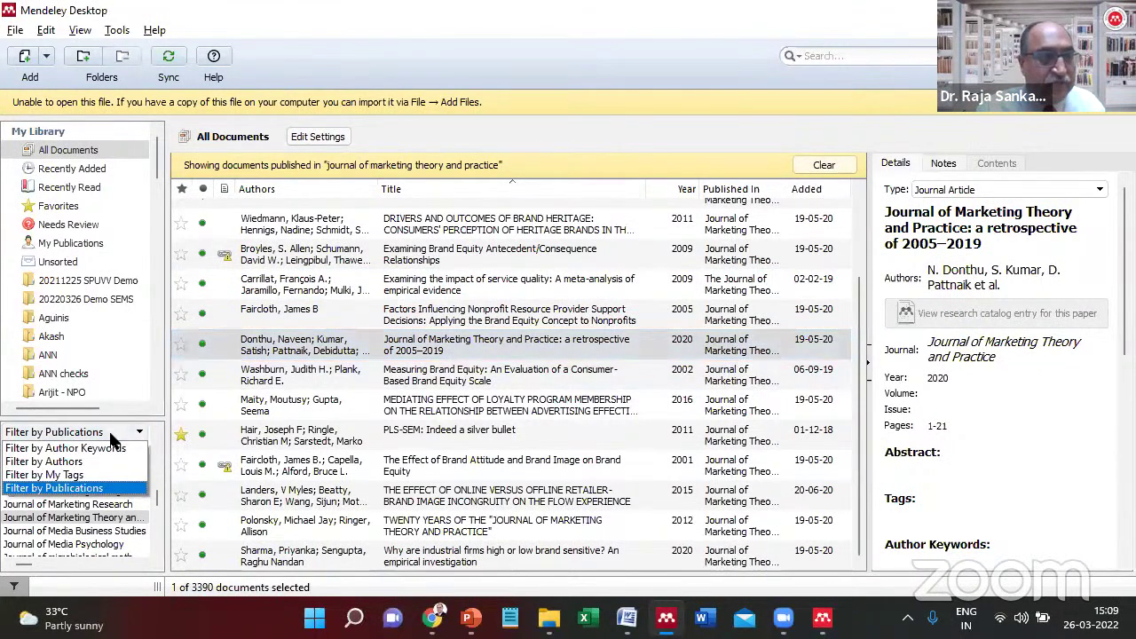
{"action": "key", "text": "Up"}
{"action": "key", "text": "Up"}
{"action": "key", "text": "Up"}
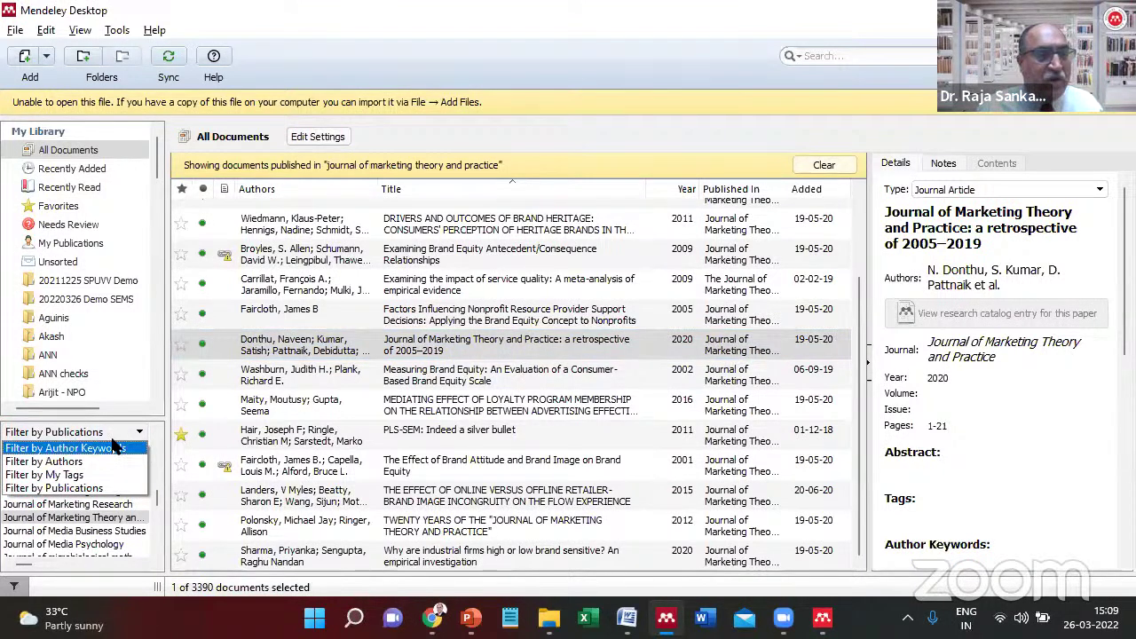
{"action": "left_click", "coordinate": [96, 433]}
{"action": "left_click", "coordinate": [91, 429]}
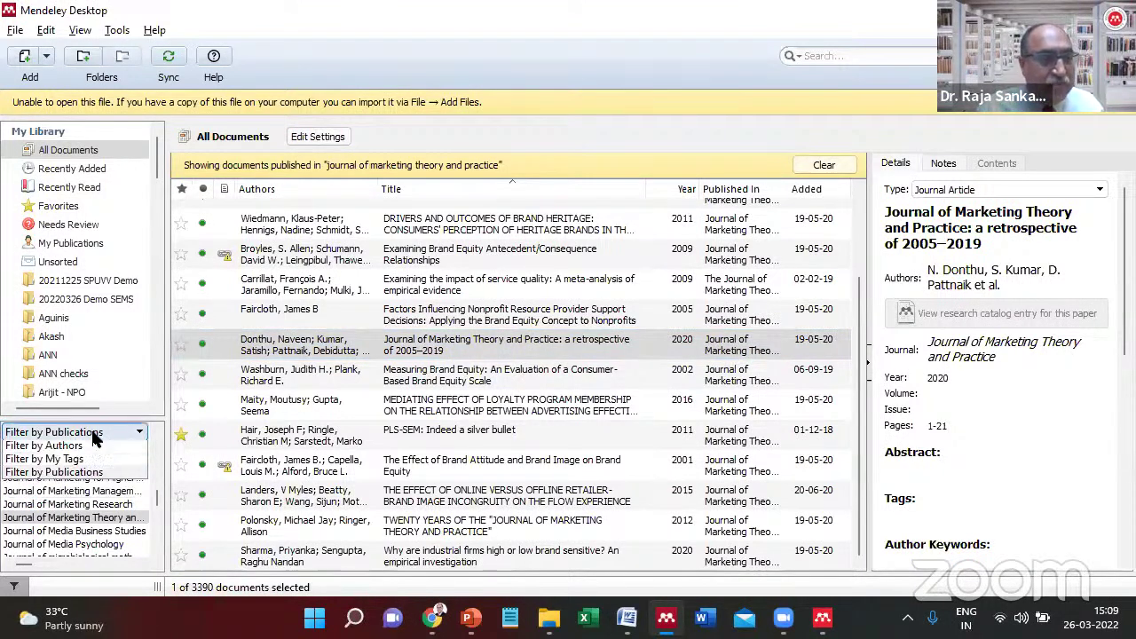
{"action": "left_click", "coordinate": [92, 448]}
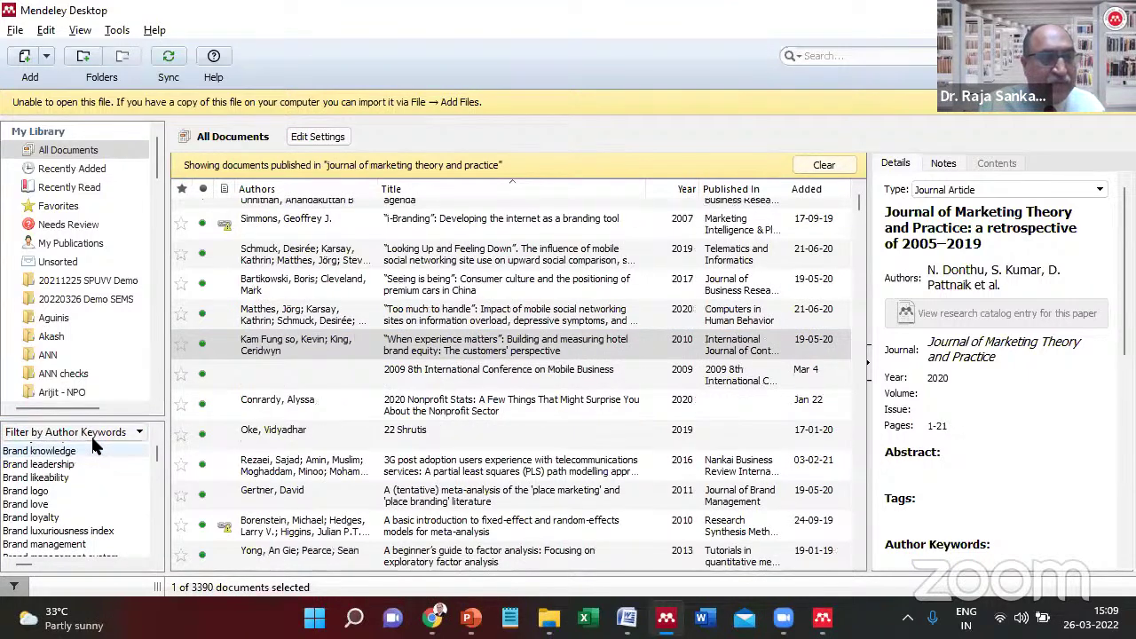
{"action": "left_click_drag", "start_coordinate": [157, 454], "coordinate": [156, 437]}
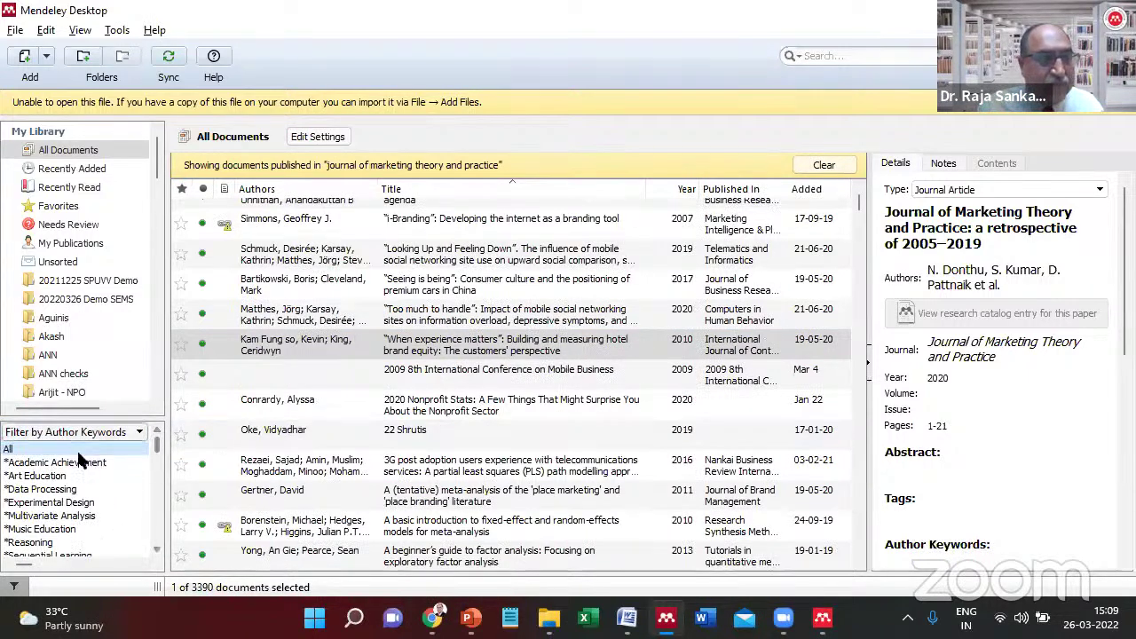
Switch the library filter to authors and clear the active journal filter from the document list.
{"action": "left_click", "coordinate": [58, 433]}
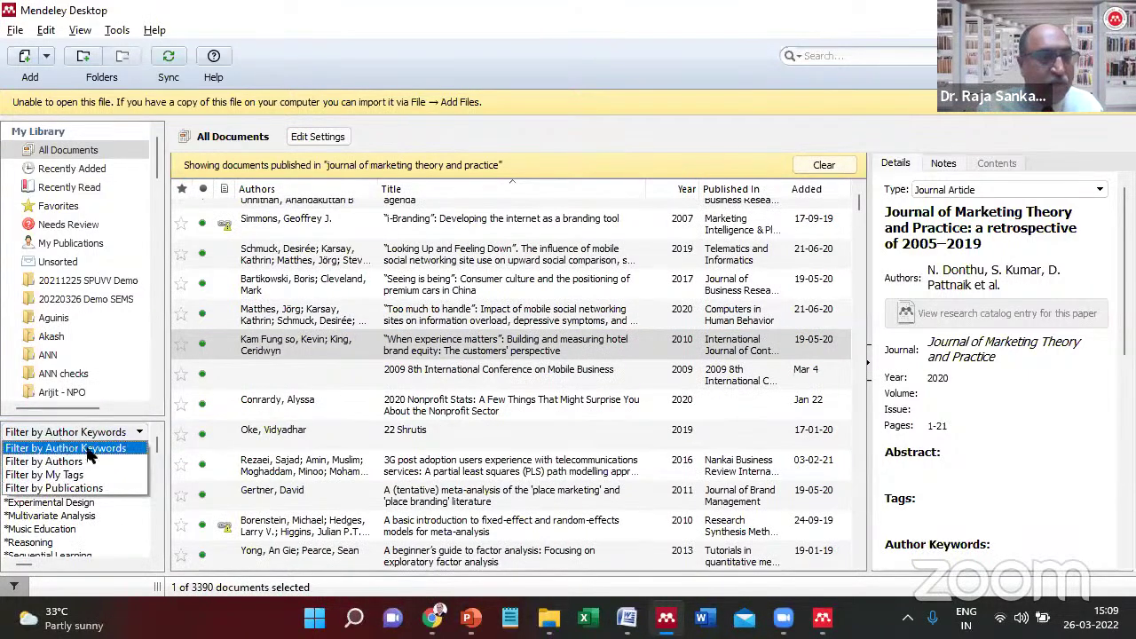
{"action": "left_click", "coordinate": [87, 460]}
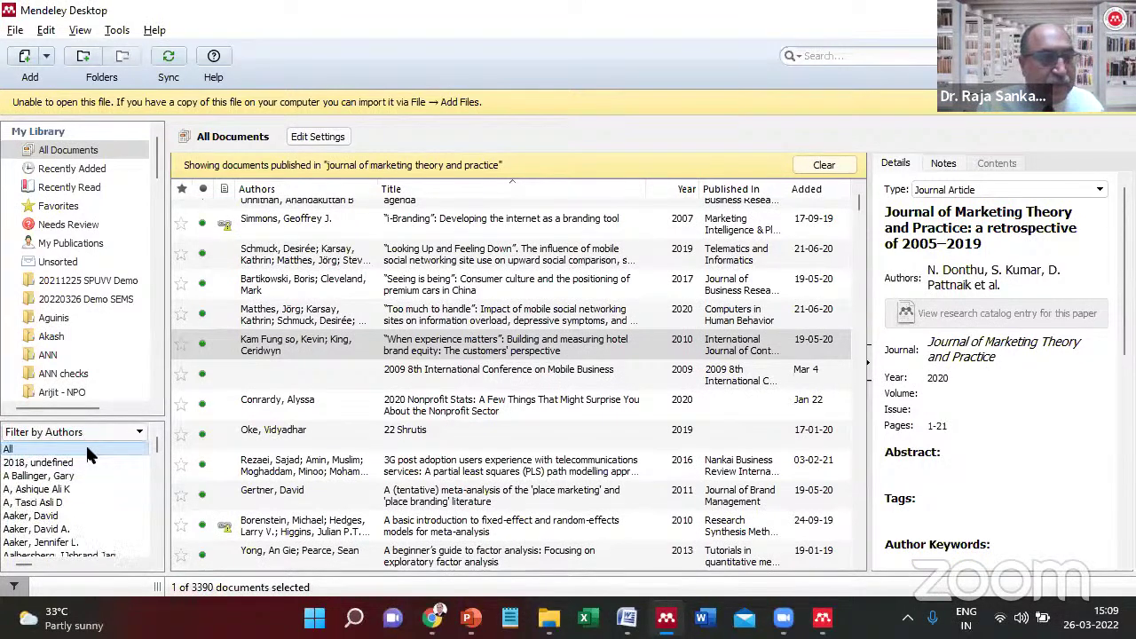
{"action": "left_click", "coordinate": [459, 260]}
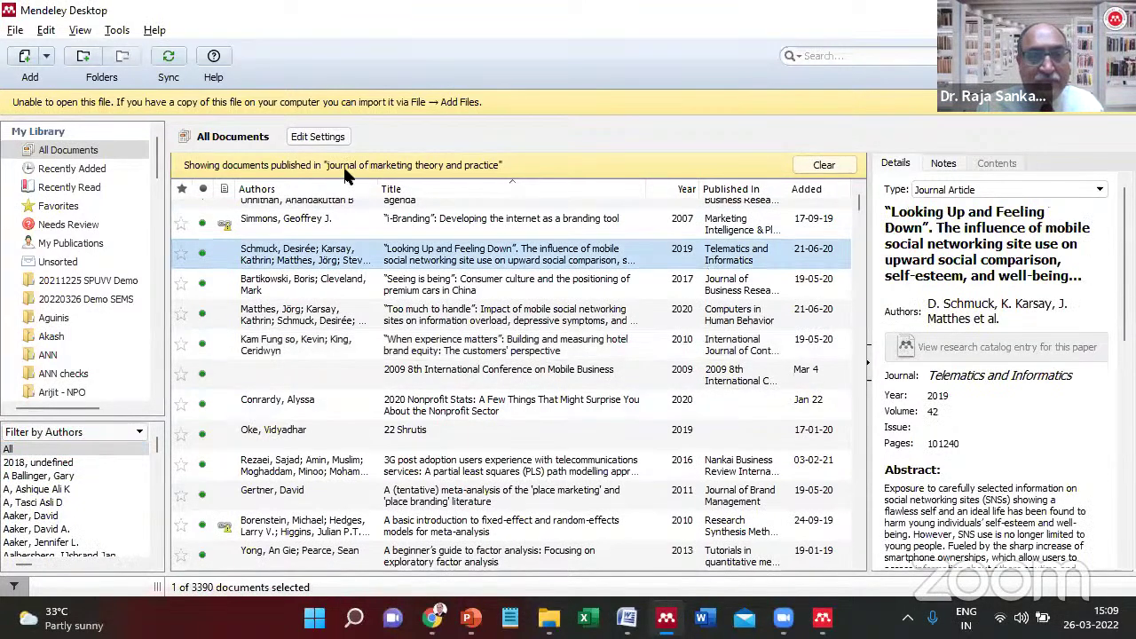
{"action": "left_click", "coordinate": [801, 163]}
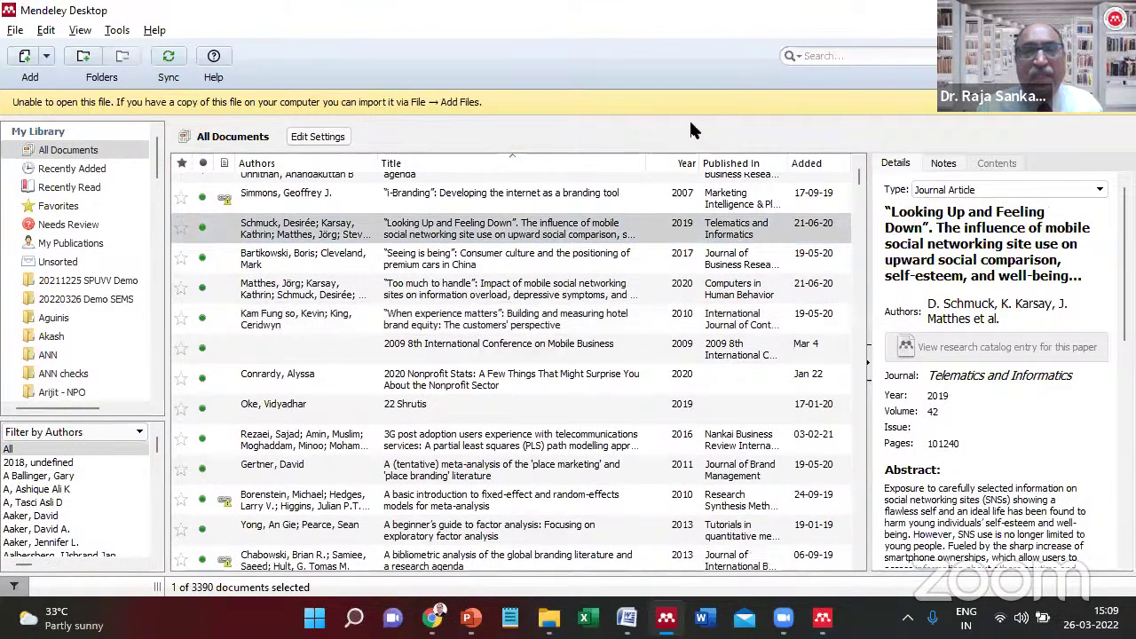
Search all documents for "why customer use mobile payment".
{"action": "left_click", "coordinate": [844, 56]}
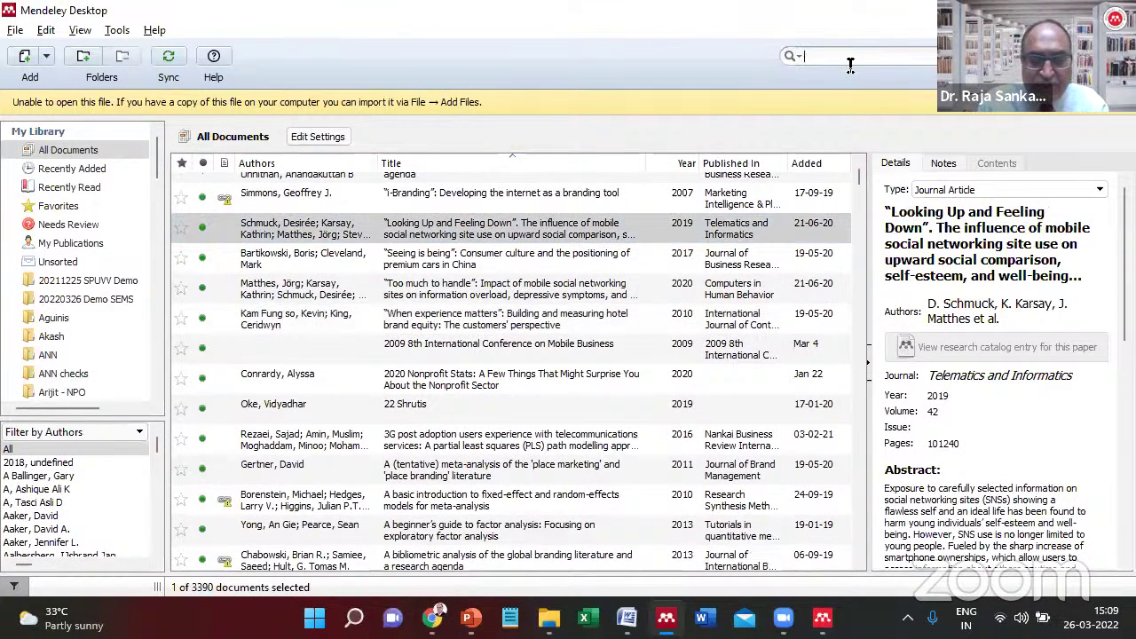
{"action": "type", "text": "why cusot"}
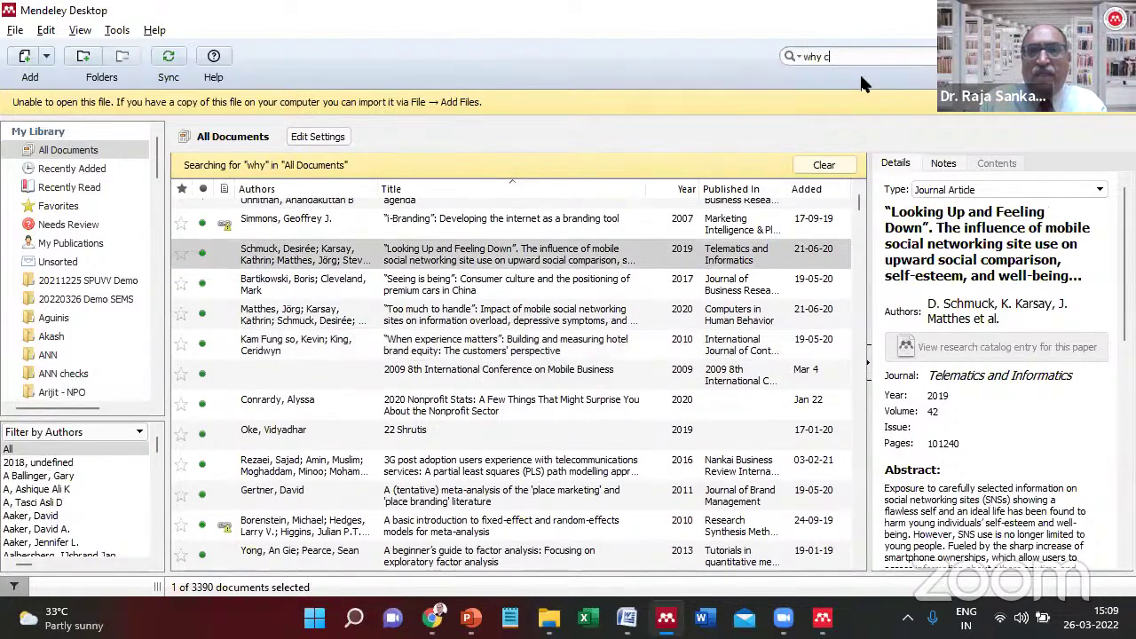
{"action": "key", "text": "BackSpace"}
{"action": "key", "text": "BackSpace"}
{"action": "type", "text": "t"}
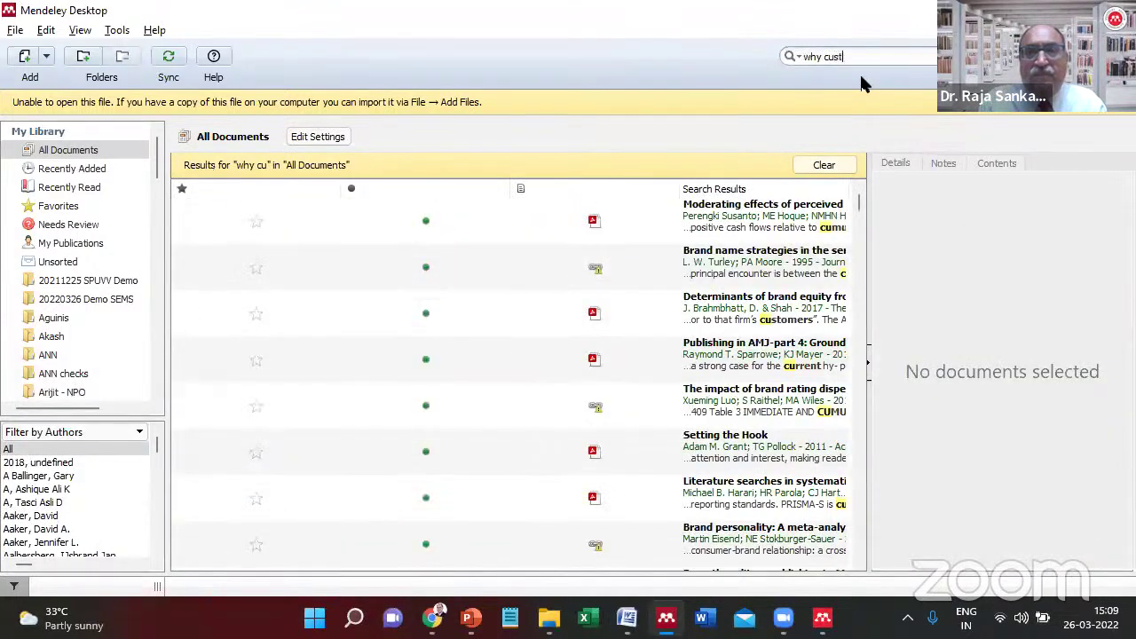
{"action": "type", "text": "omer use mo"}
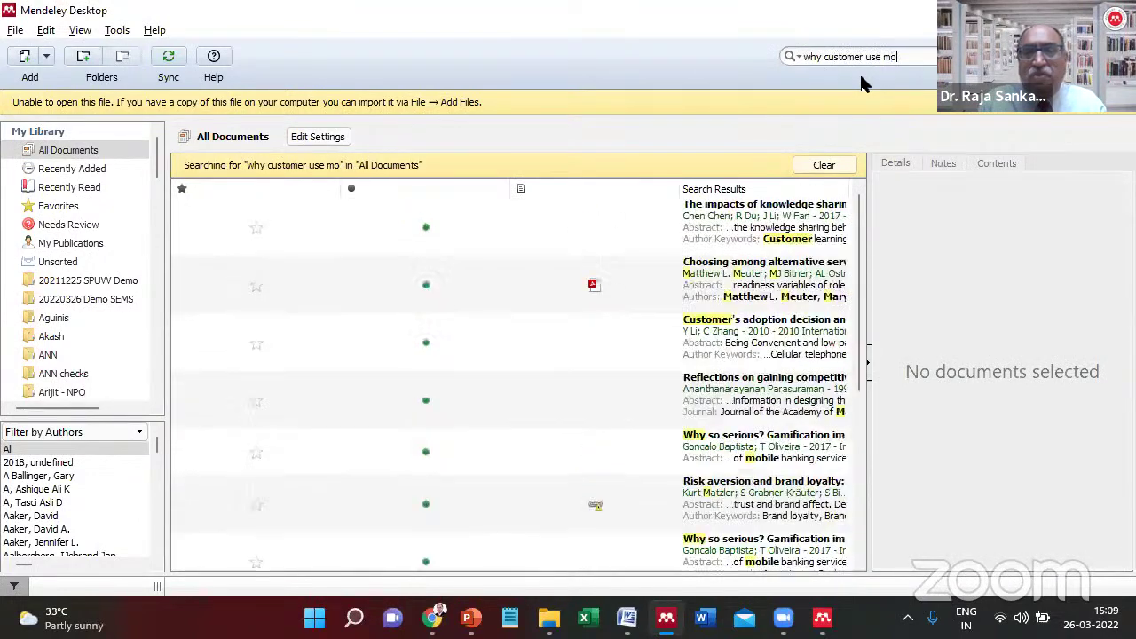
{"action": "type", "text": "bile payment"}
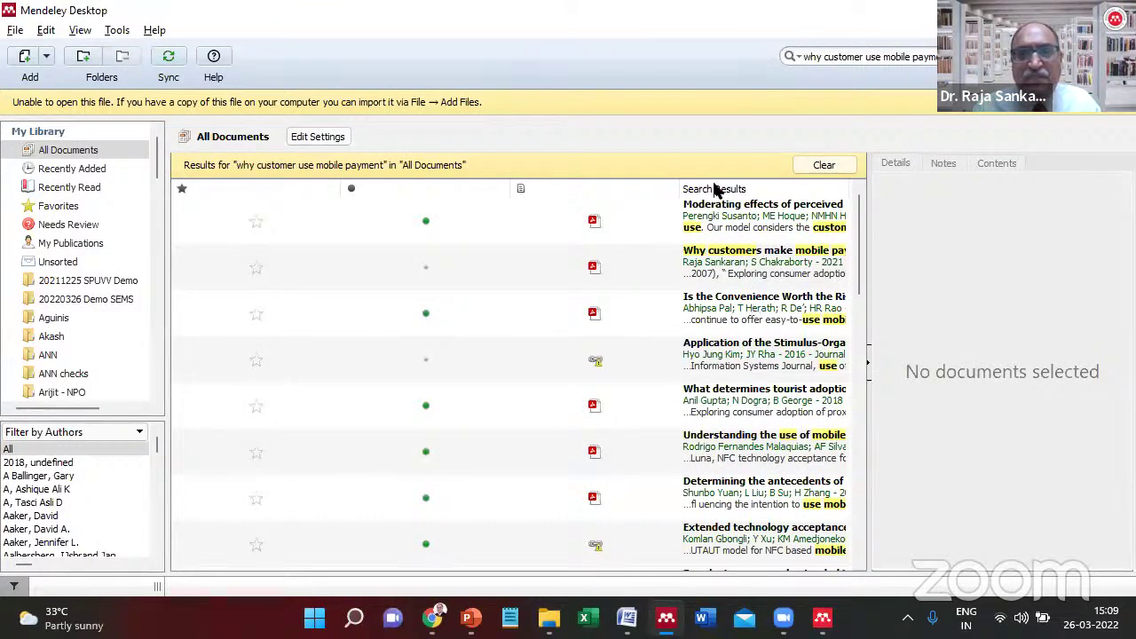
Examine the details of the result "Why customers make mobile payments?", down to its catalog IDs and attached PDF.
{"action": "left_click", "coordinate": [722, 273]}
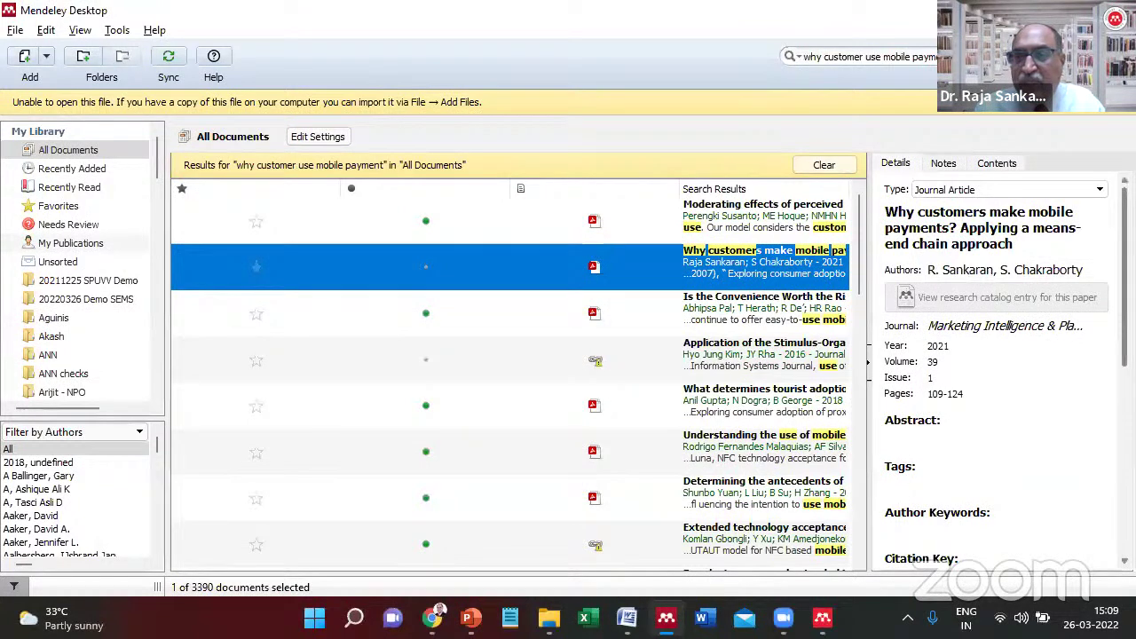
{"action": "scroll", "coordinate": [995, 373], "scroll_direction": "down", "scroll_amount": 5}
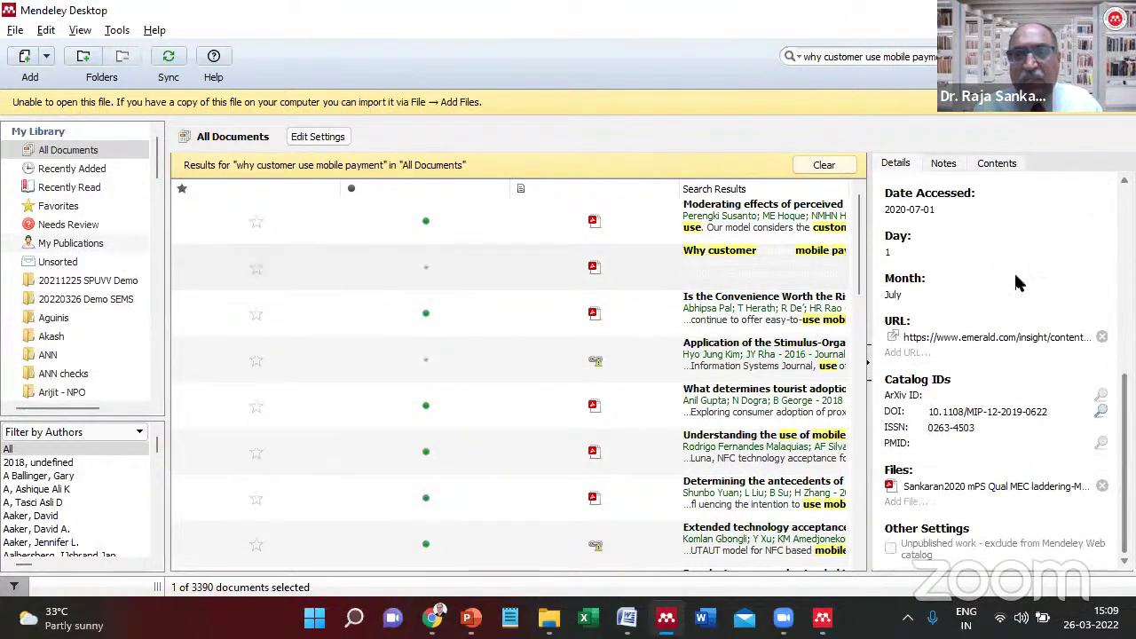
{"action": "left_click", "coordinate": [592, 281]}
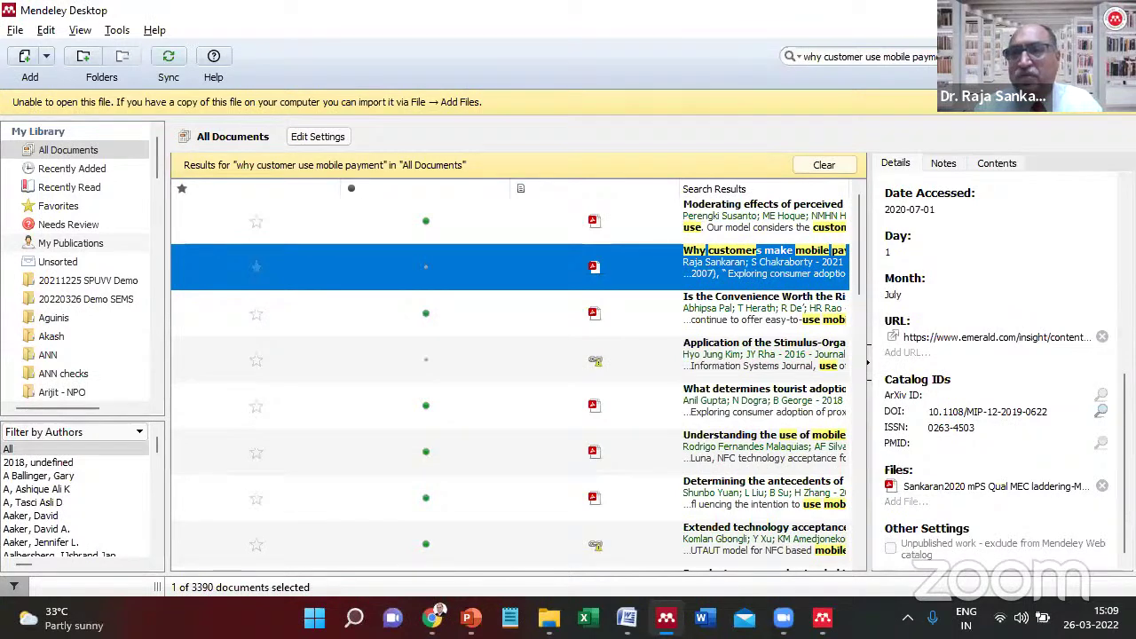
Clear the search and look at the options for restricting a search to authors, titles, publication names, year or notes.
{"action": "left_click", "coordinate": [930, 56]}
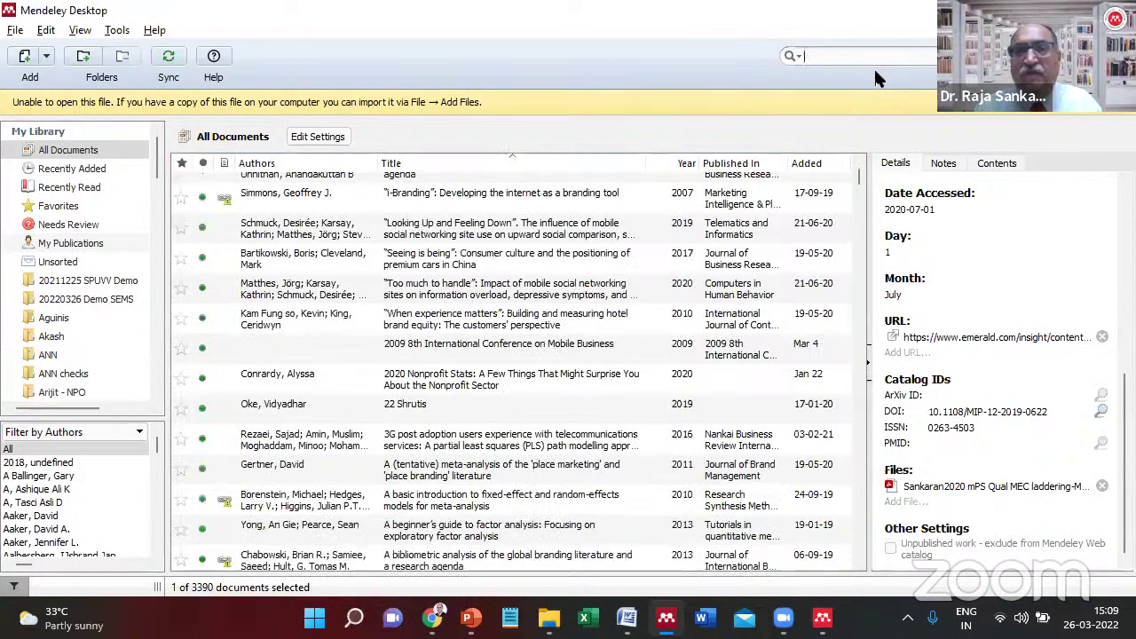
{"action": "left_click", "coordinate": [801, 55]}
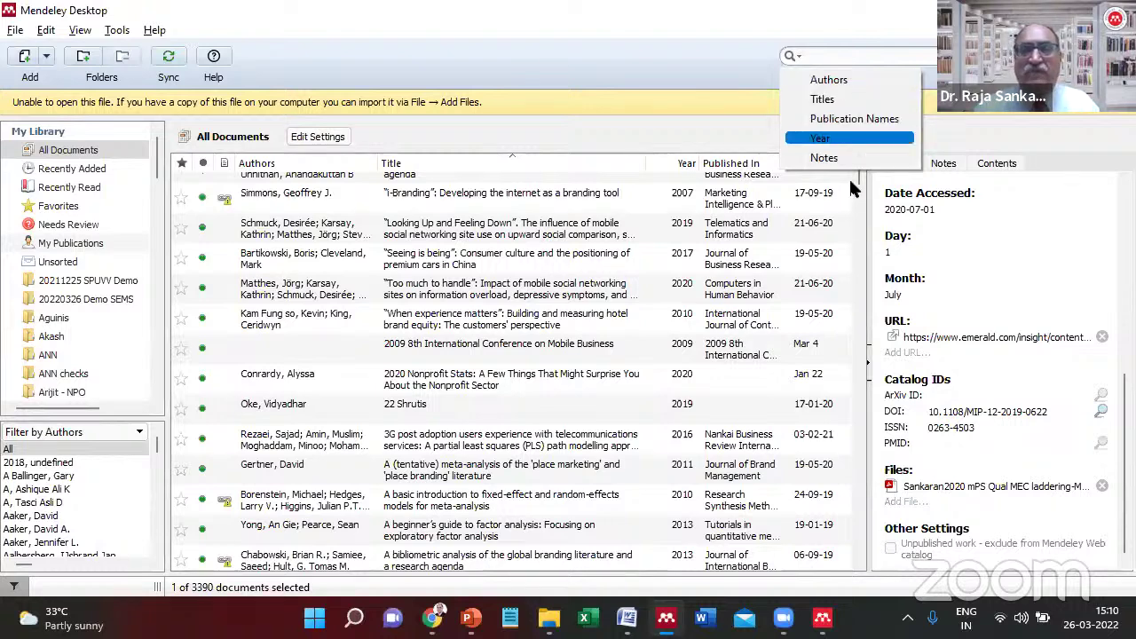
{"action": "left_click", "coordinate": [832, 42]}
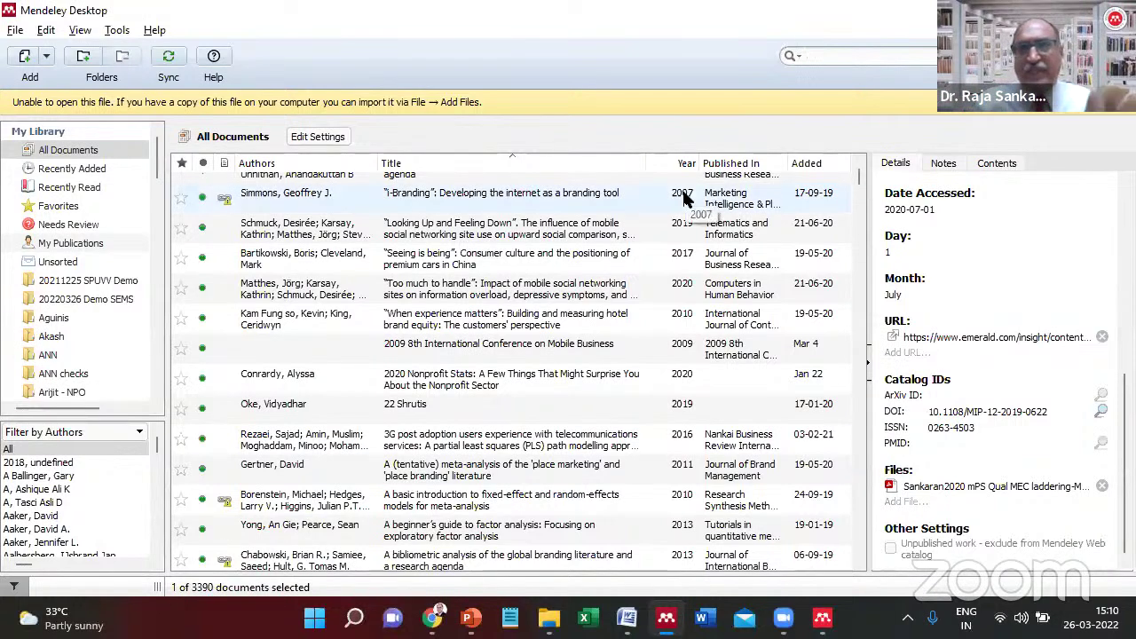
Dismiss the file-opening warning, select the "i-Branding" paper, and open the 20211225 SPUVV Demo folder.
{"action": "left_click", "coordinate": [825, 129]}
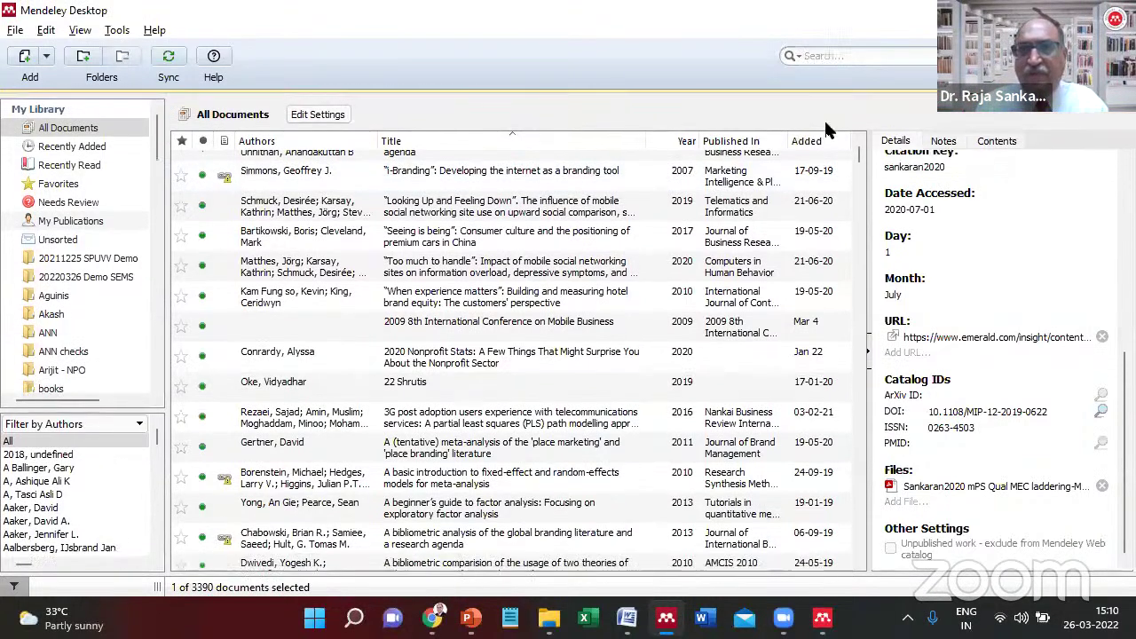
{"action": "left_click", "coordinate": [466, 172]}
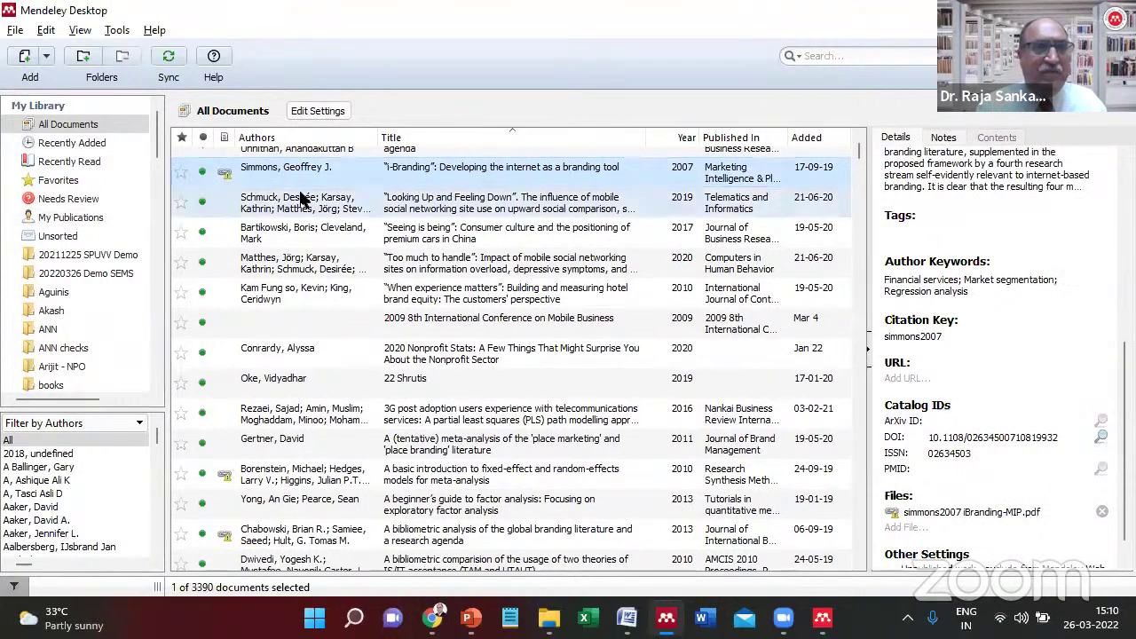
{"action": "left_click", "coordinate": [83, 256]}
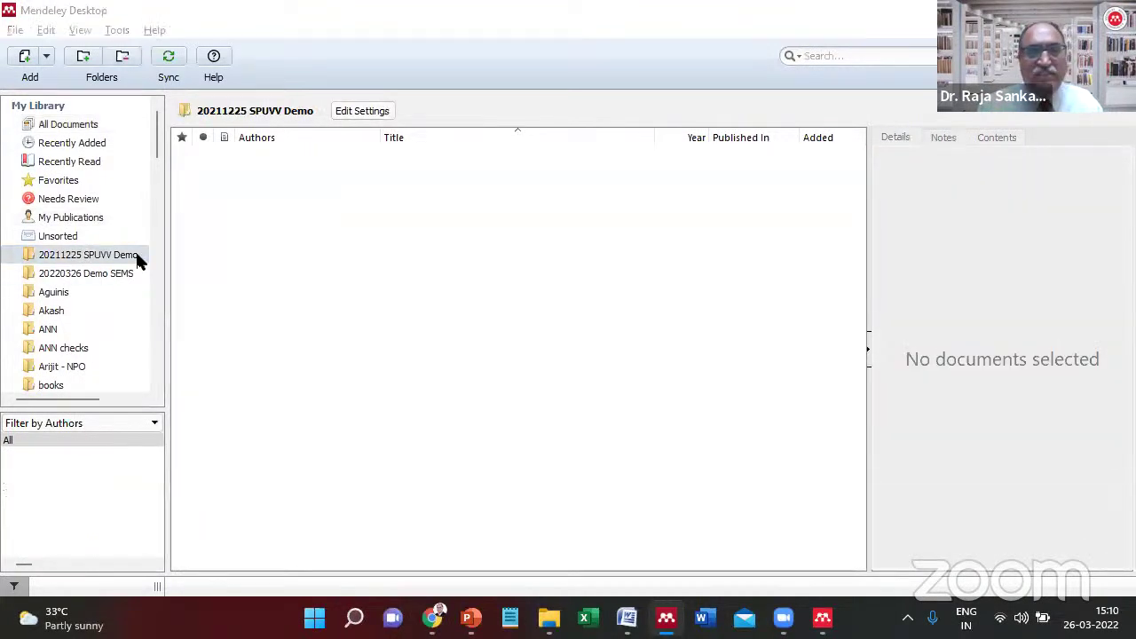
Switch to the PowerPoint presentation on Mendeley references and citations, and open the 20220326 Demo SEMS folder back in Mendeley Desktop.
{"action": "key", "text": "alt+Tab"}
{"action": "key", "text": "alt+Tab"}
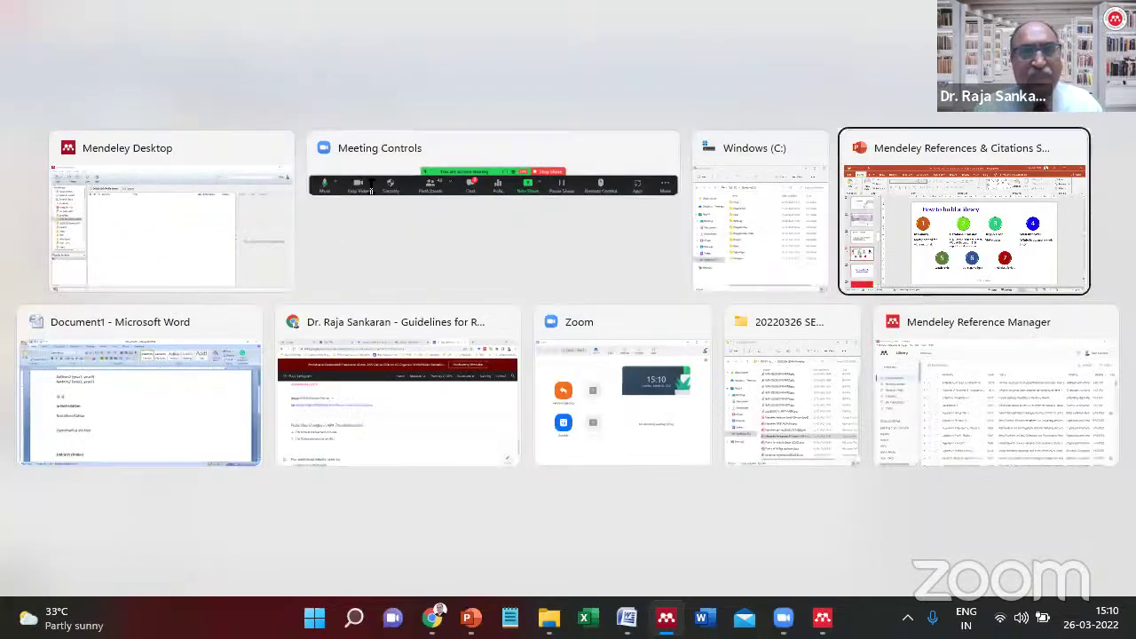
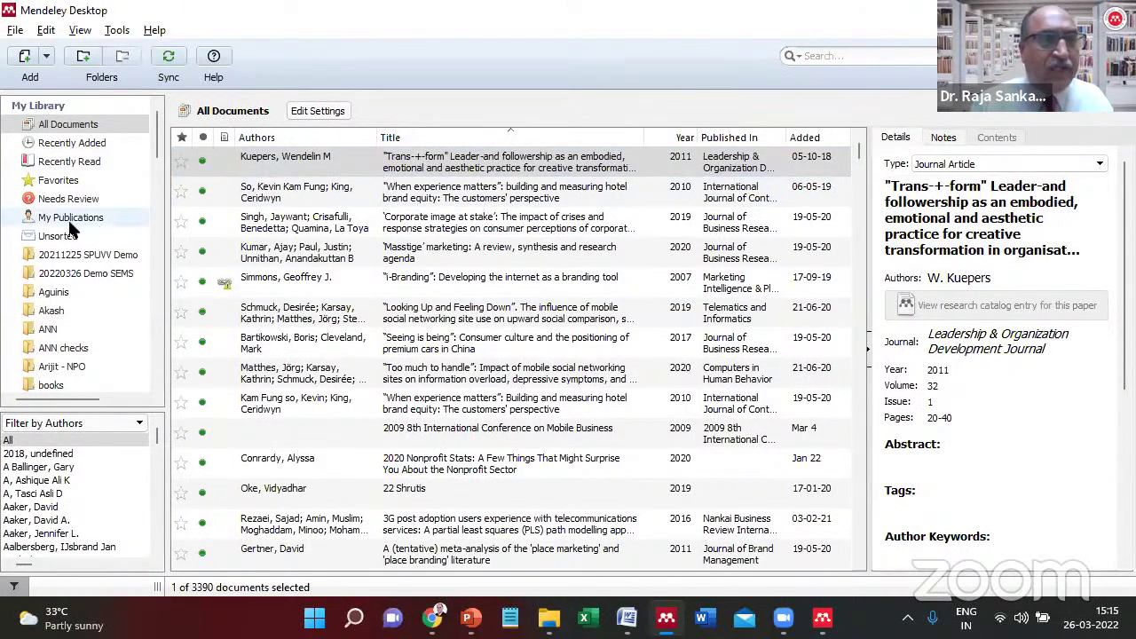
{"action": "left_click", "coordinate": [80, 274]}
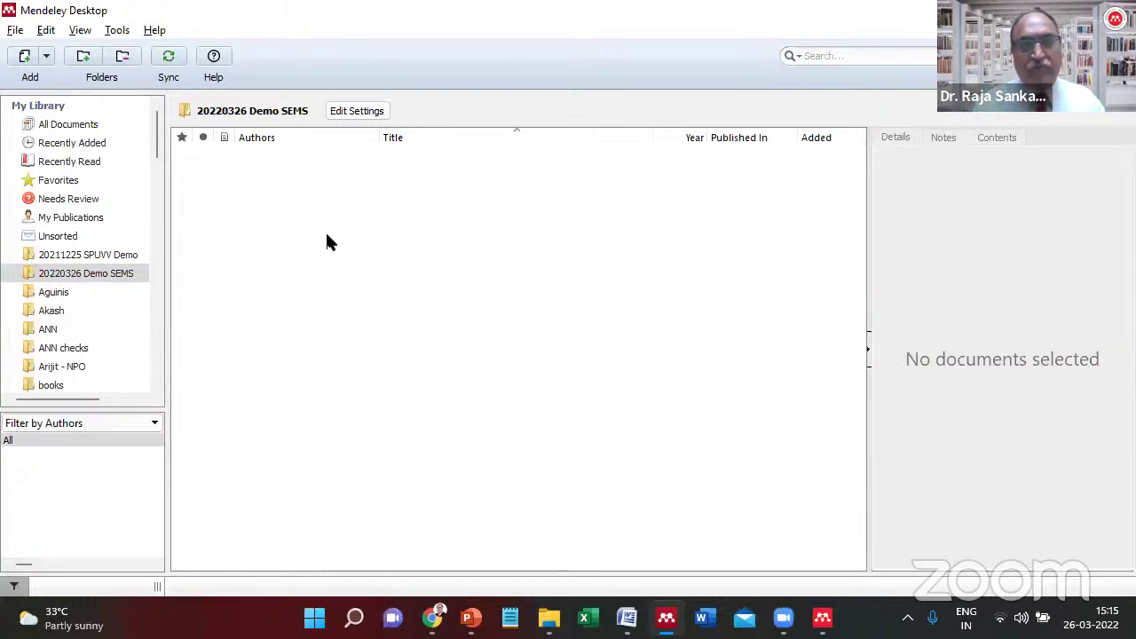
Review the "How to build a library" slide in PowerPoint and return to the empty demo folder in Mendeley Desktop.
{"action": "key", "text": "alt+Tab"}
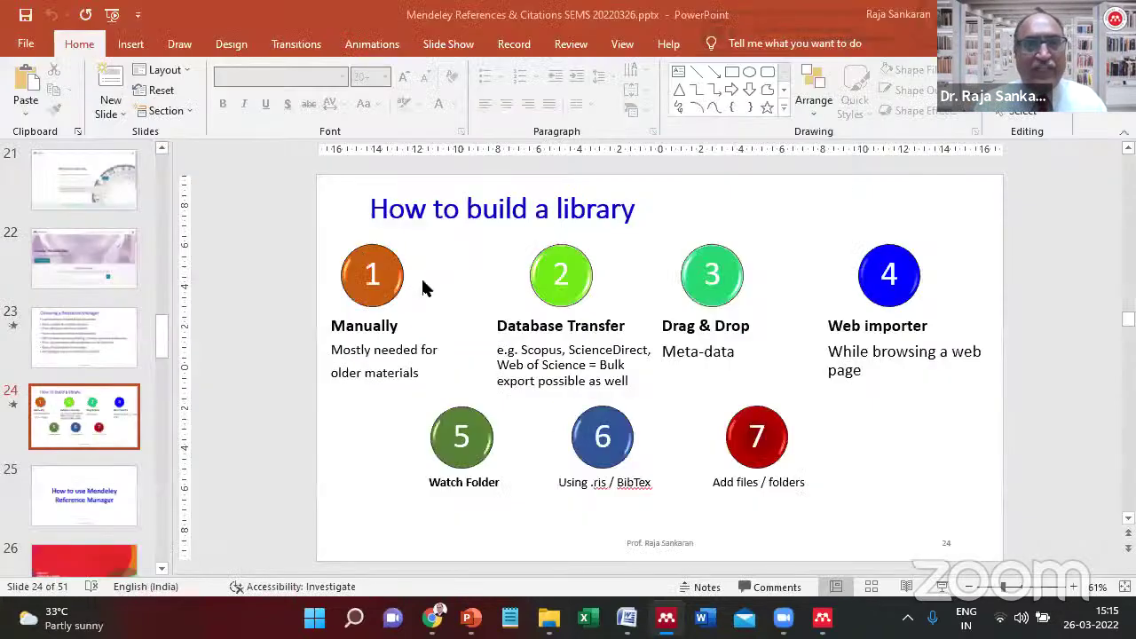
{"action": "key", "text": "alt+Tab"}
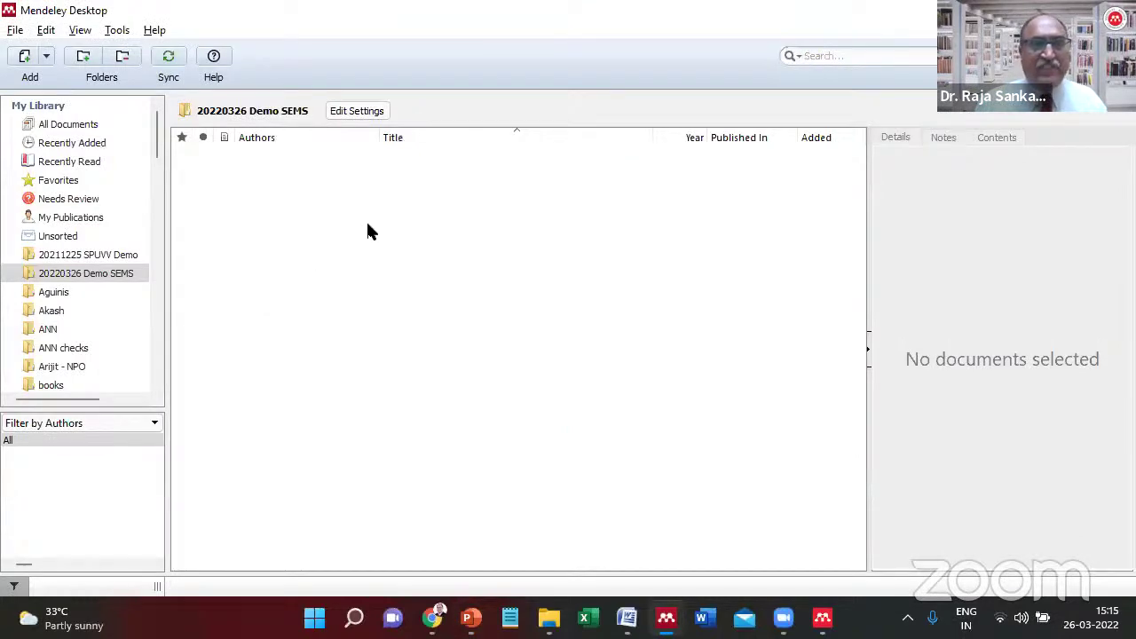
{"action": "key", "text": "alt+Tab"}
{"action": "key", "text": "alt+Tab"}
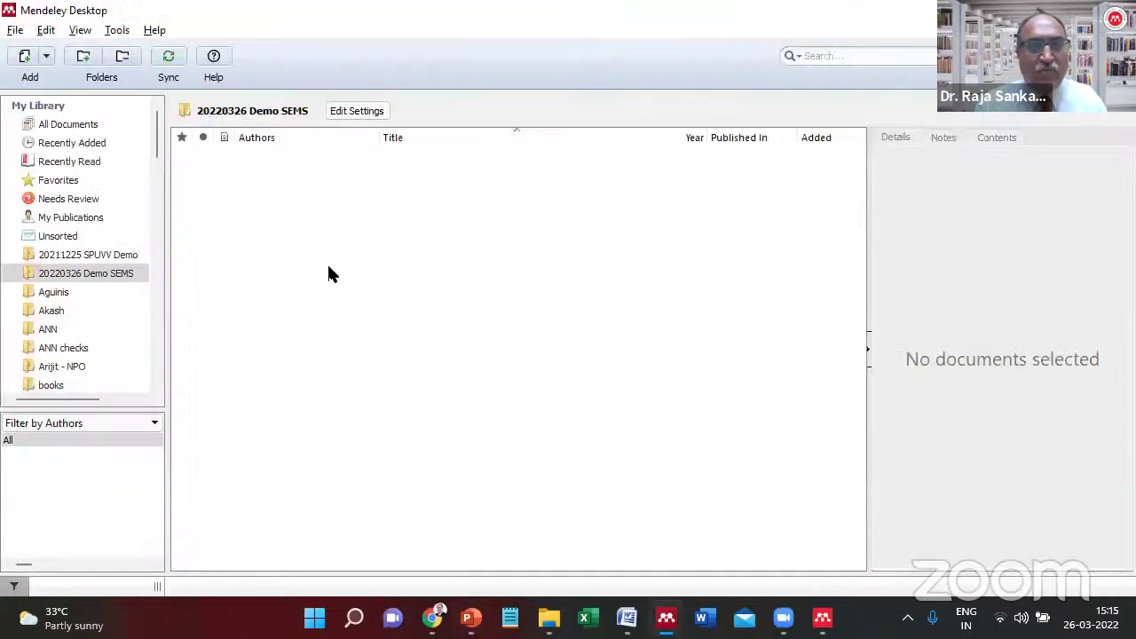
Switch to File Explorer and open the 20220303 Amity Noida Mendeley folder.
{"action": "key", "text": "alt+Tab"}
{"action": "key", "text": "alt+Tab"}
{"action": "key", "text": "alt+Tab"}
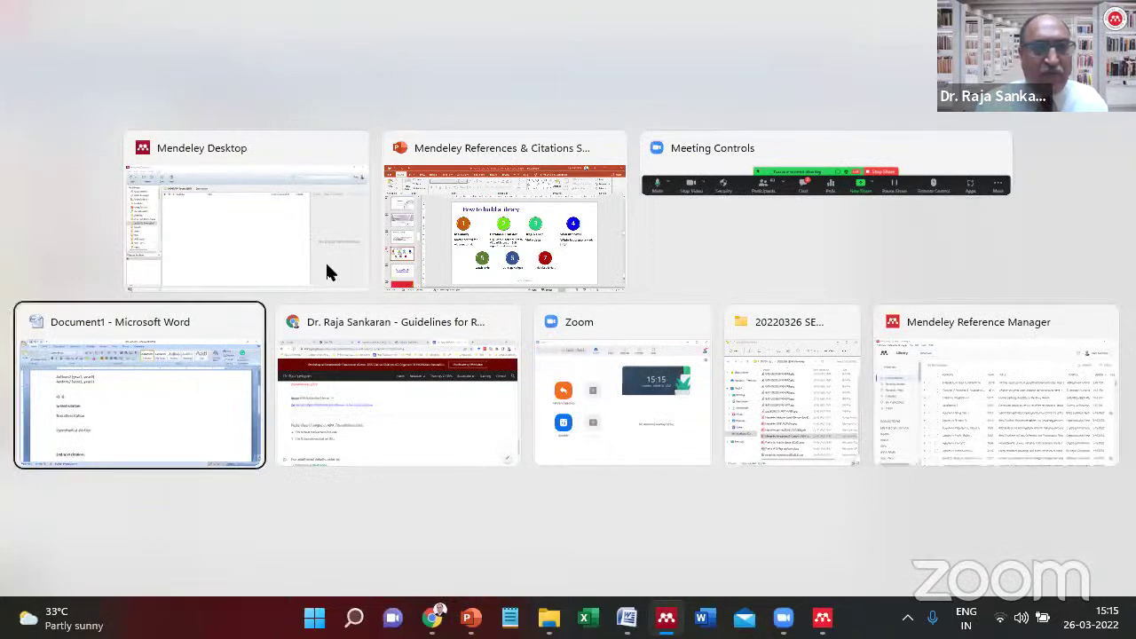
{"action": "key", "text": "alt+Tab"}
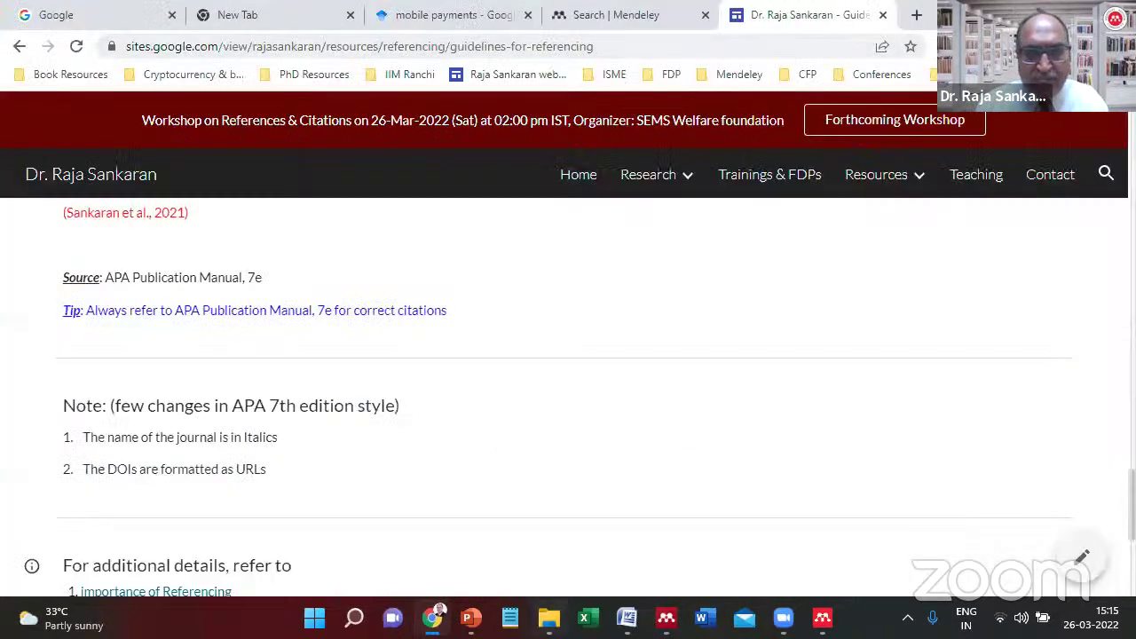
{"action": "left_click", "coordinate": [549, 617]}
{"action": "key", "text": "Page_Up"}
{"action": "key", "text": "Page_Up"}
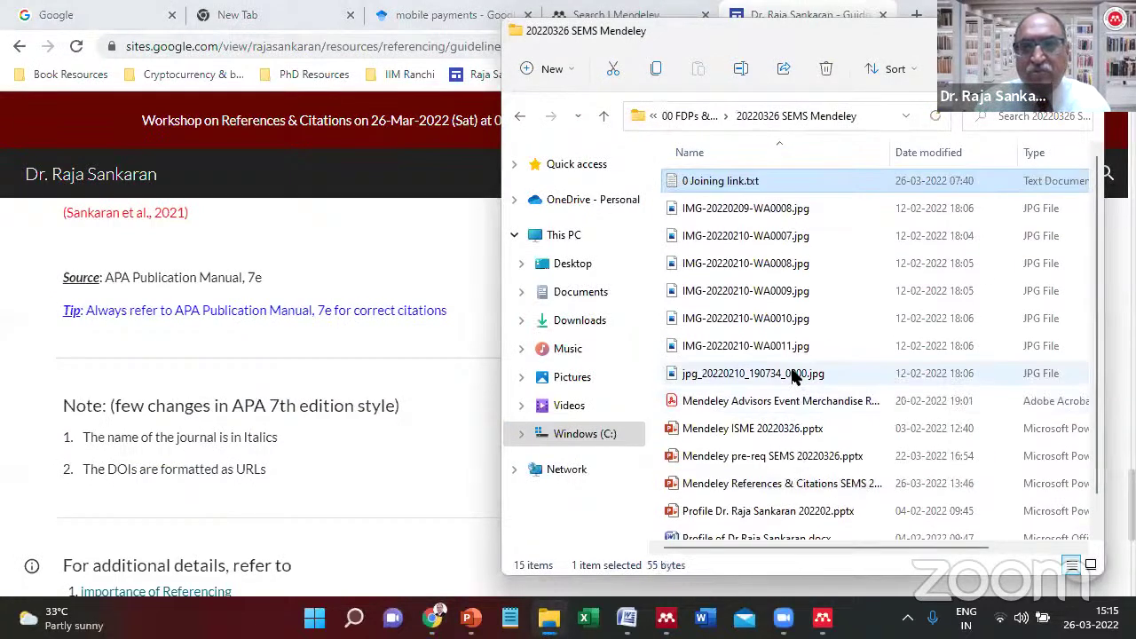
{"action": "left_click", "coordinate": [690, 115]}
{"action": "key", "text": "Up"}
{"action": "key", "text": "Return"}
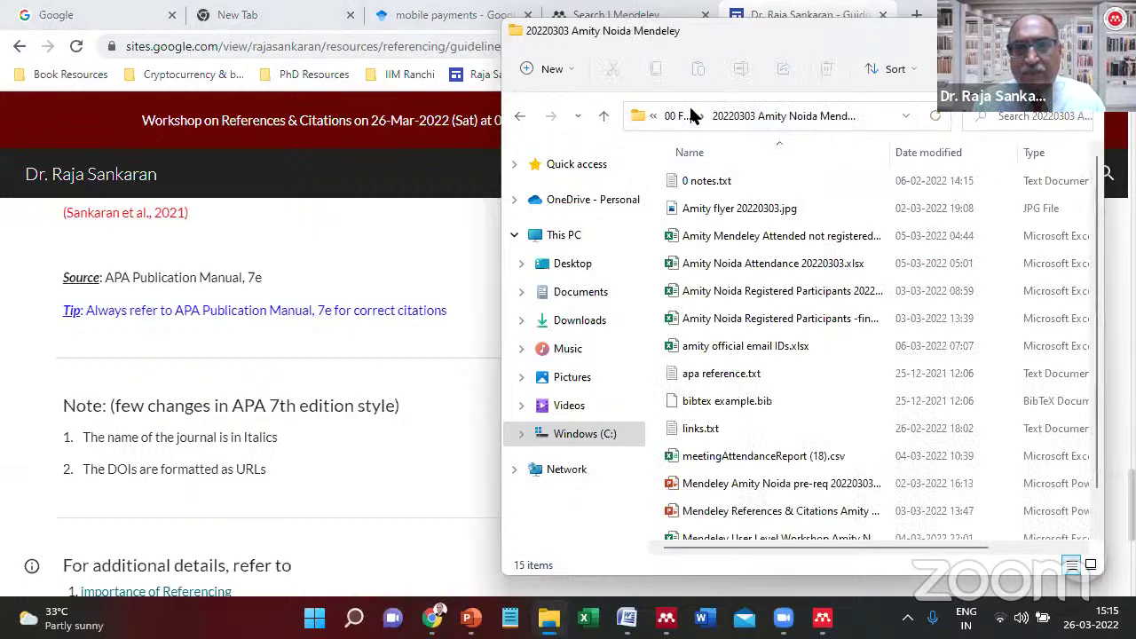
Open the text file apa reference.txt from the Amity Noida folder.
{"action": "key", "text": "Down"}
{"action": "key", "text": "Down"}
{"action": "key", "text": "Down"}
{"action": "key", "text": "Down"}
{"action": "key", "text": "Down"}
{"action": "key", "text": "Down"}
{"action": "key", "text": "Down"}
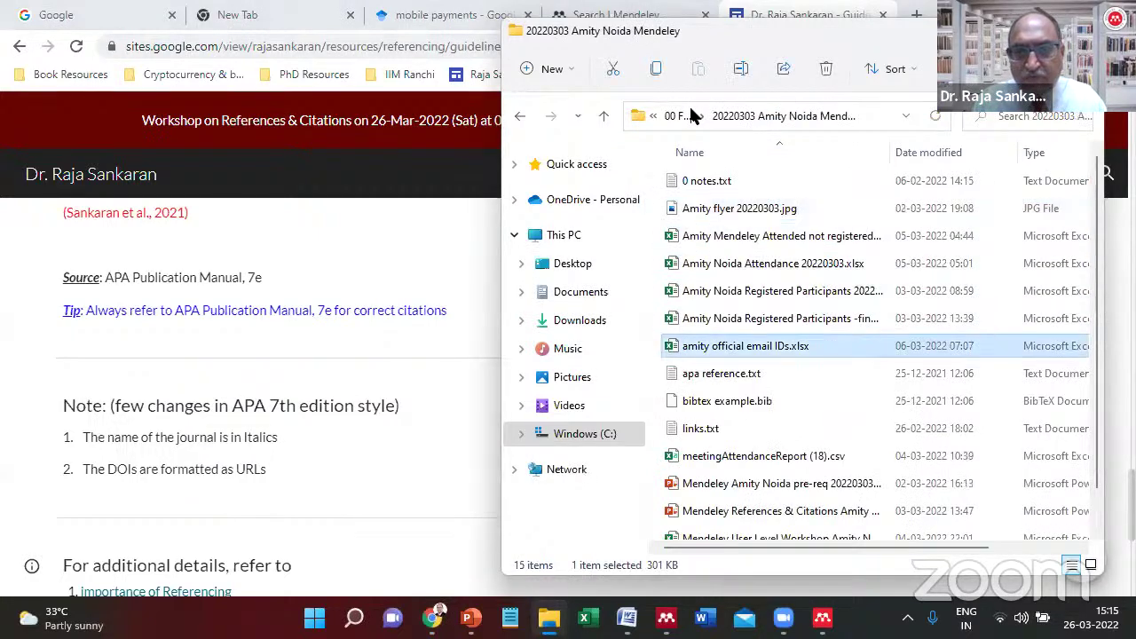
{"action": "key", "text": "Return"}
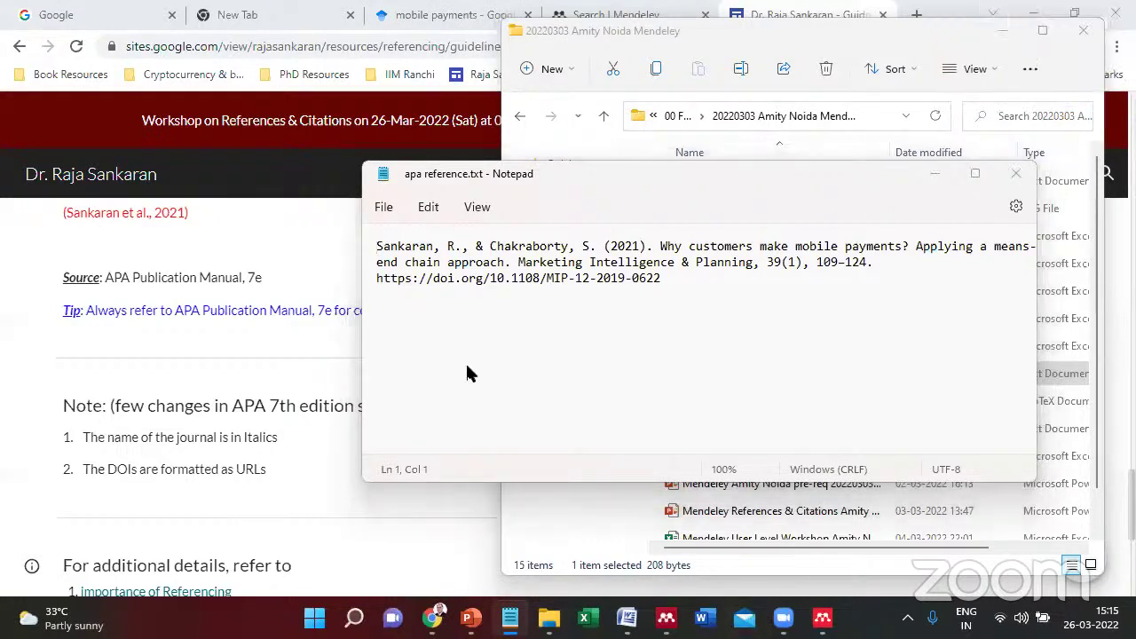
Return to the folder, select bibtex example.bib, and reopen apa reference.txt in Notepad.
{"action": "left_click", "coordinate": [613, 115]}
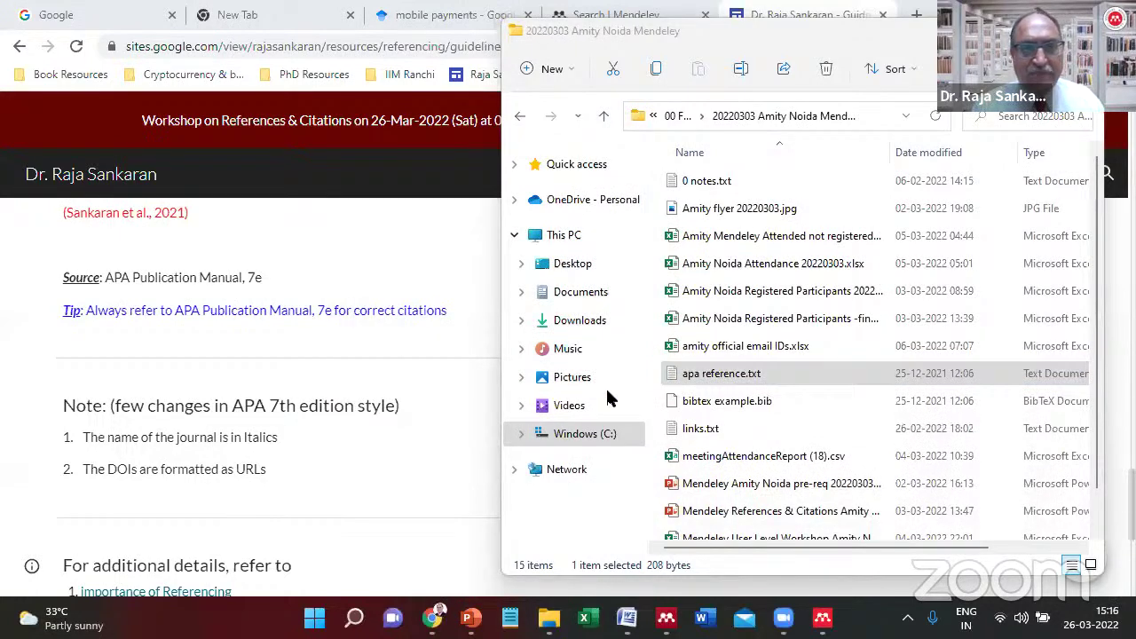
{"action": "left_click", "coordinate": [715, 404]}
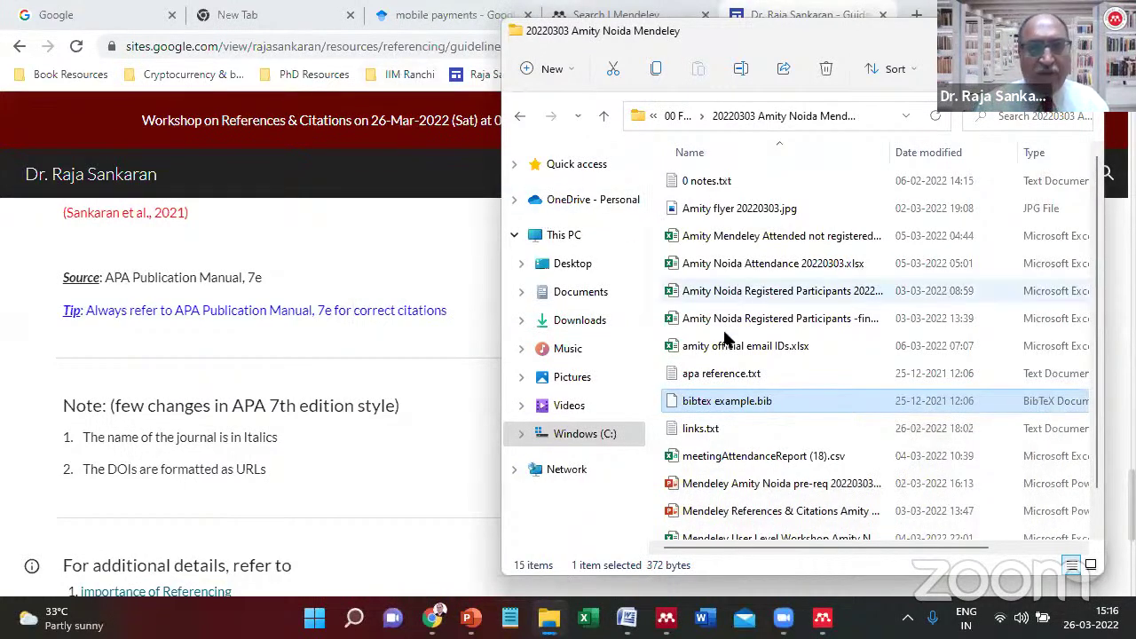
{"action": "double_click", "coordinate": [728, 374]}
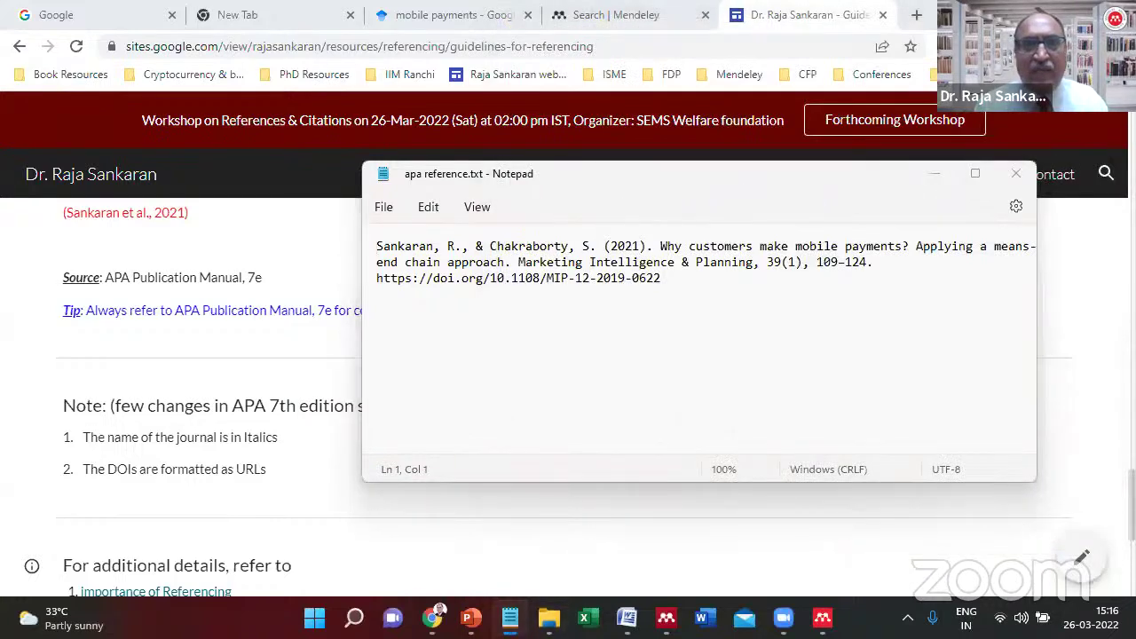
Bring Mendeley Desktop up behind the APA reference note, shift the note slightly aside, and make Mendeley Desktop the active window.
{"action": "key", "text": "alt+Tab"}
{"action": "key", "text": "alt+Tab"}
{"action": "key", "text": "alt+Tab"}
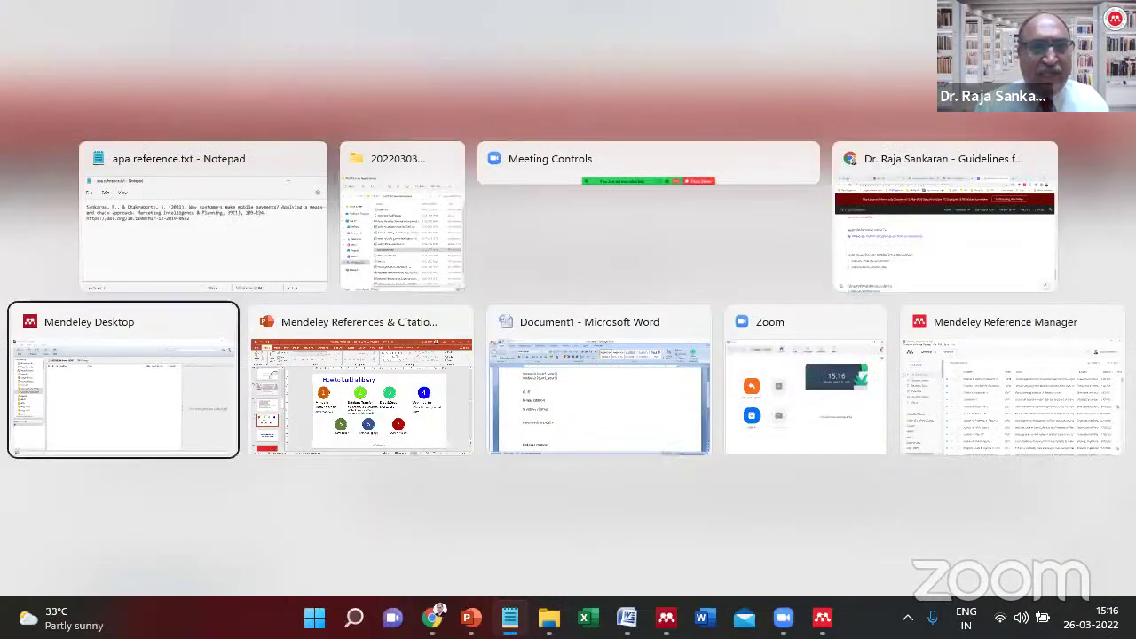
{"action": "key", "text": "alt+Tab"}
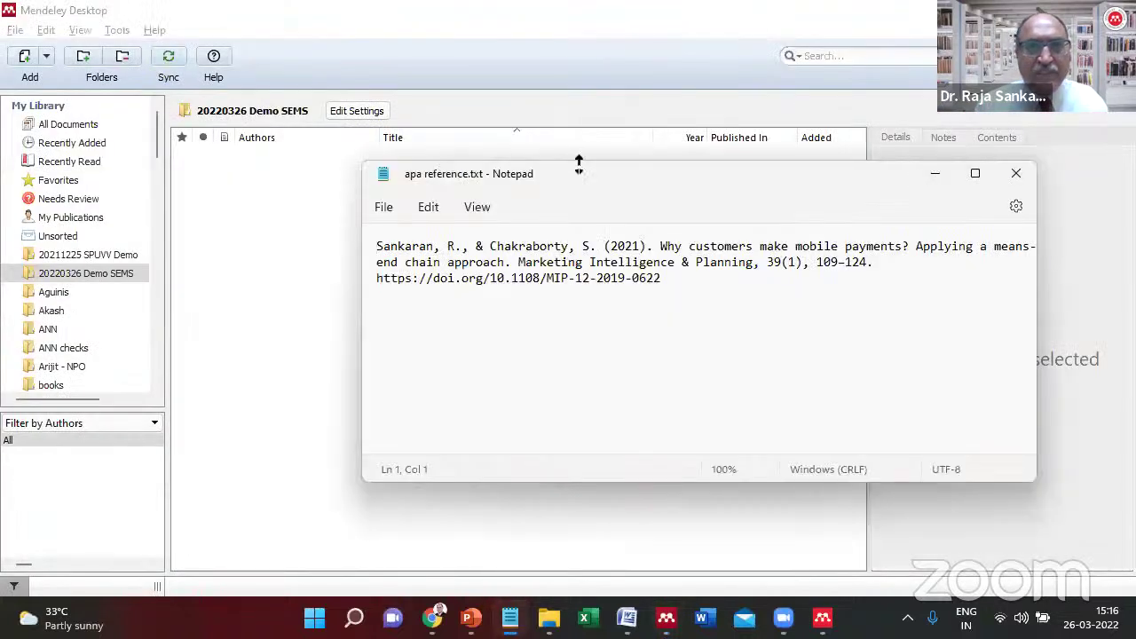
{"action": "left_click_drag", "start_coordinate": [622, 182], "coordinate": [688, 179]}
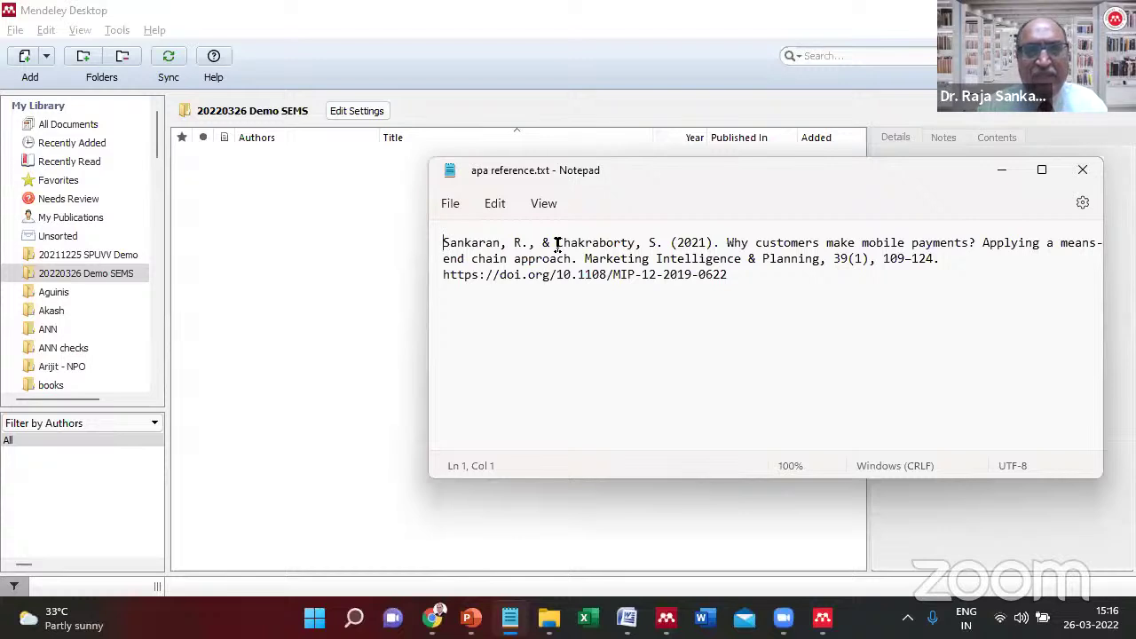
{"action": "left_click", "coordinate": [280, 211]}
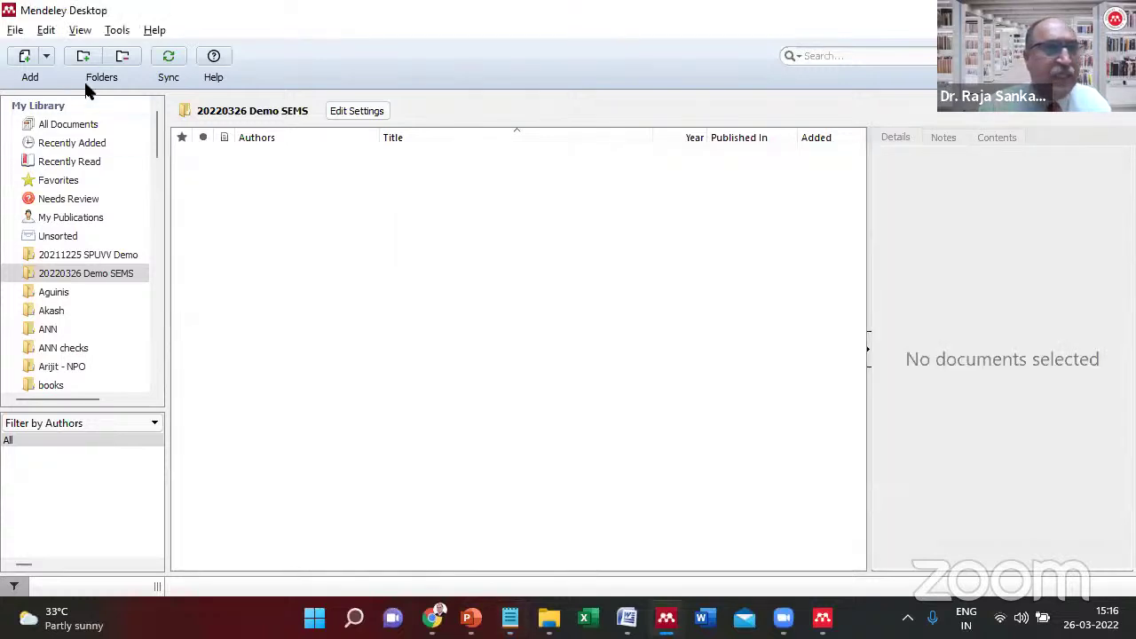
Start a manual entry in the 20220326 Demo SEMS folder and set its document type to Journal Article.
{"action": "left_click", "coordinate": [12, 32]}
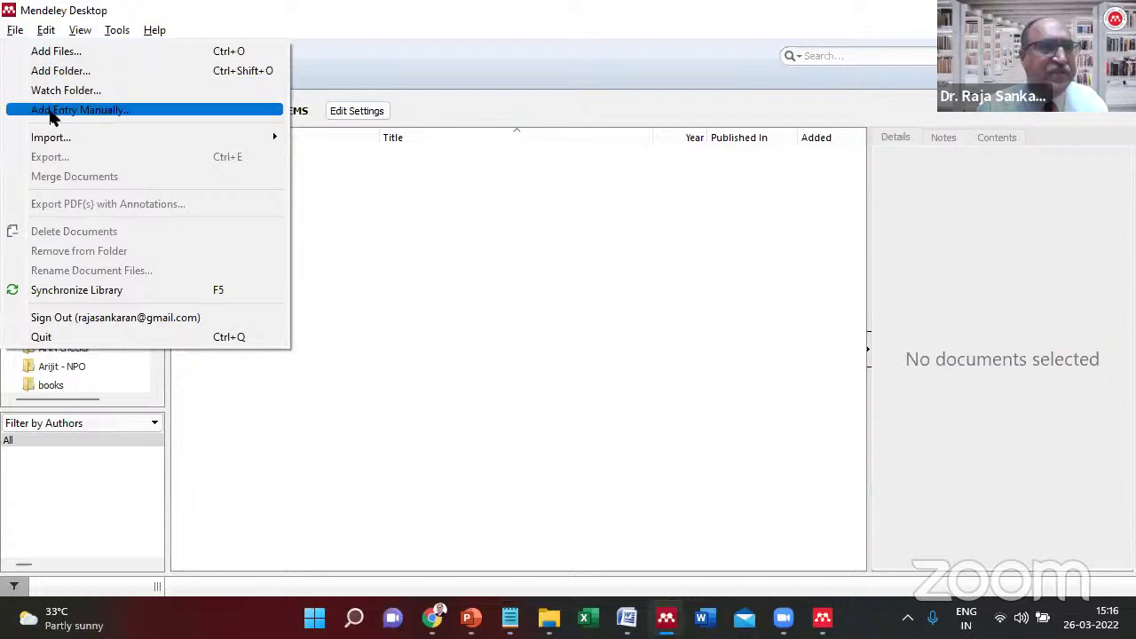
{"action": "key", "text": "Escape"}
{"action": "left_click", "coordinate": [46, 56]}
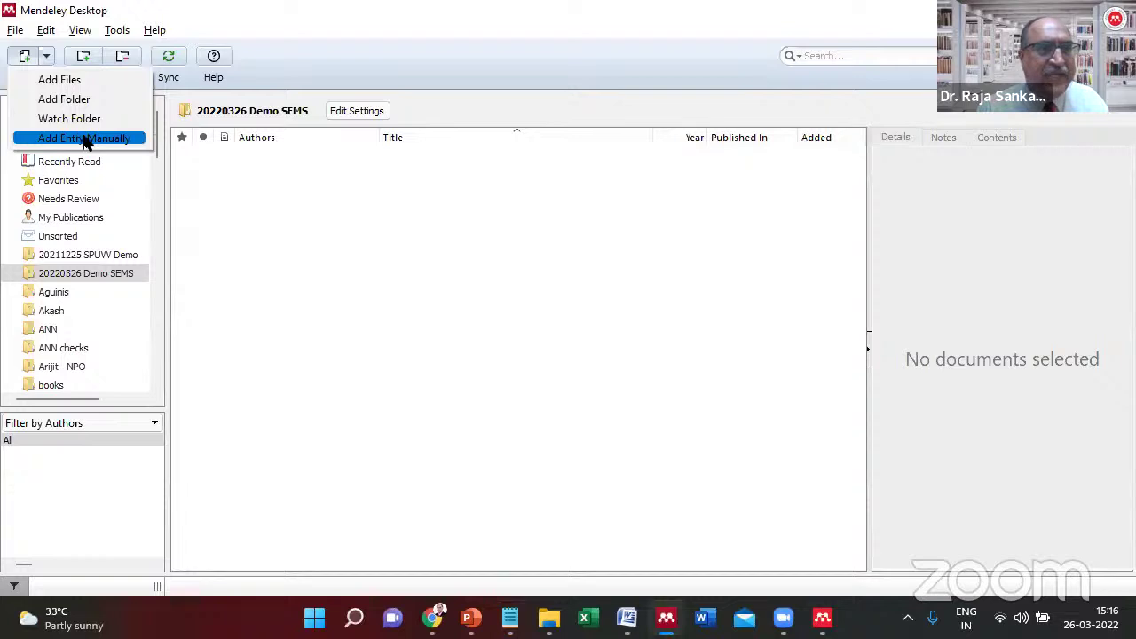
{"action": "left_click", "coordinate": [100, 140]}
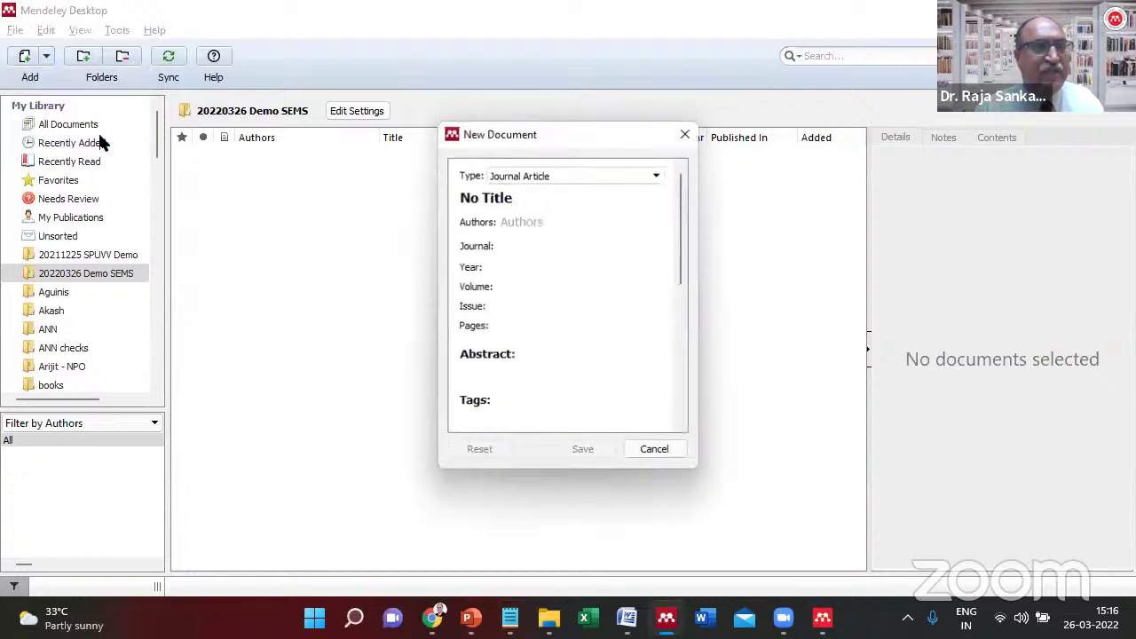
{"action": "left_click", "coordinate": [566, 177]}
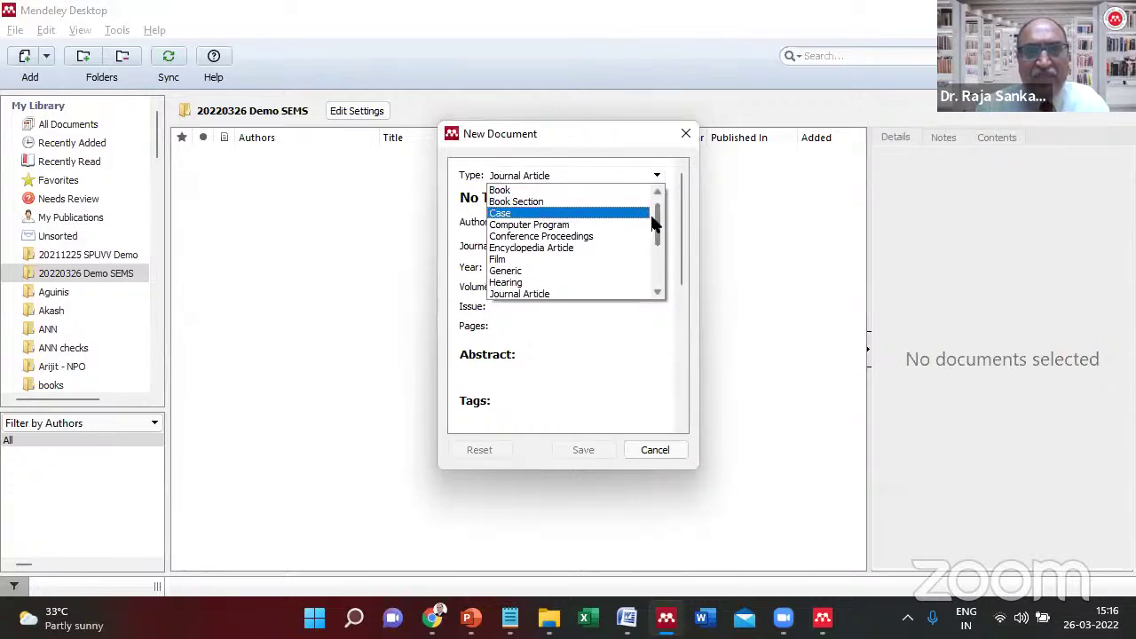
{"action": "mouse_move", "coordinate": [657, 228]}
{"action": "left_mouse_down"}
{"action": "mouse_move", "coordinate": [653, 258]}
{"action": "mouse_move", "coordinate": [653, 223]}
{"action": "mouse_move", "coordinate": [655, 236]}
{"action": "left_mouse_up"}
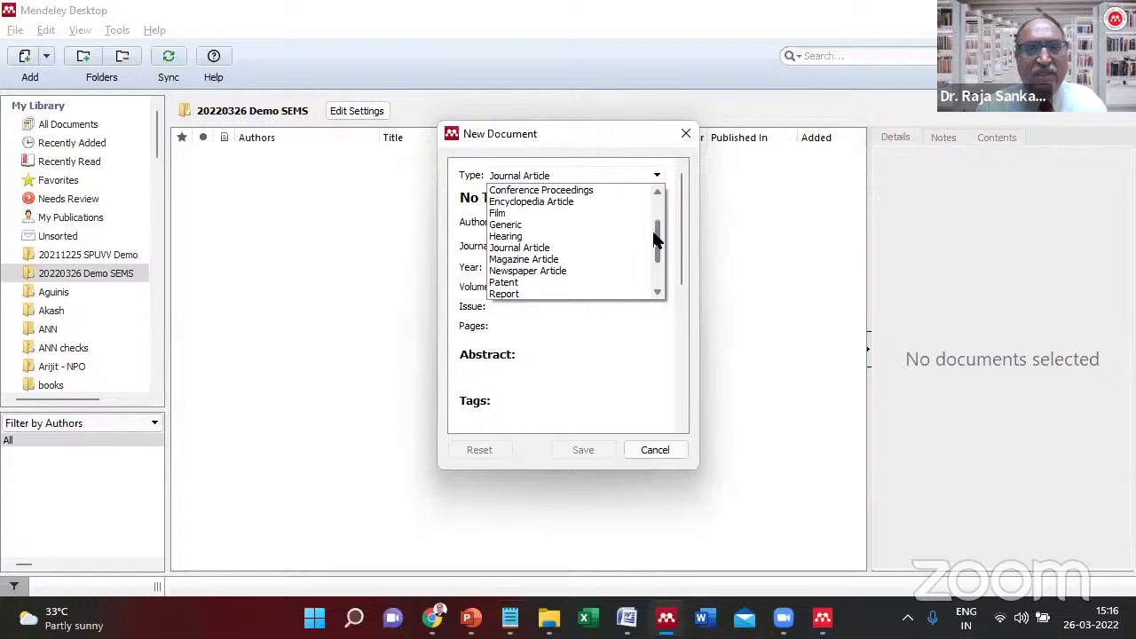
{"action": "left_click", "coordinate": [525, 247]}
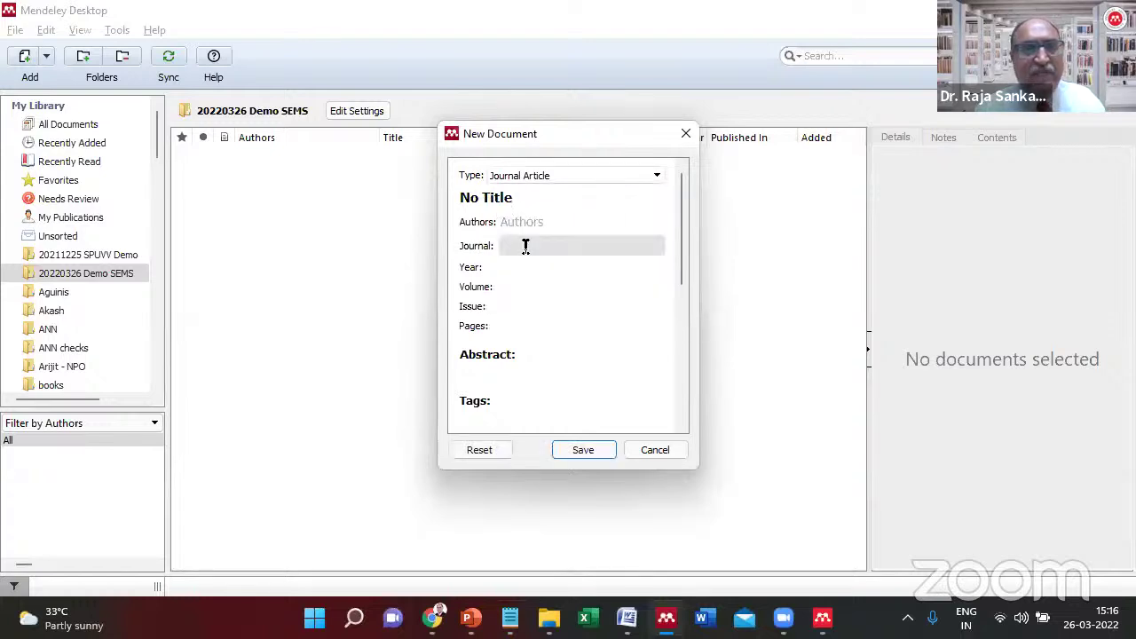
Copy the title "Why customers make mobile payments? Applying a means-end chain approach" from the APA reference note for the new entry.
{"action": "left_click", "coordinate": [502, 199]}
{"action": "key", "text": "alt+Tab"}
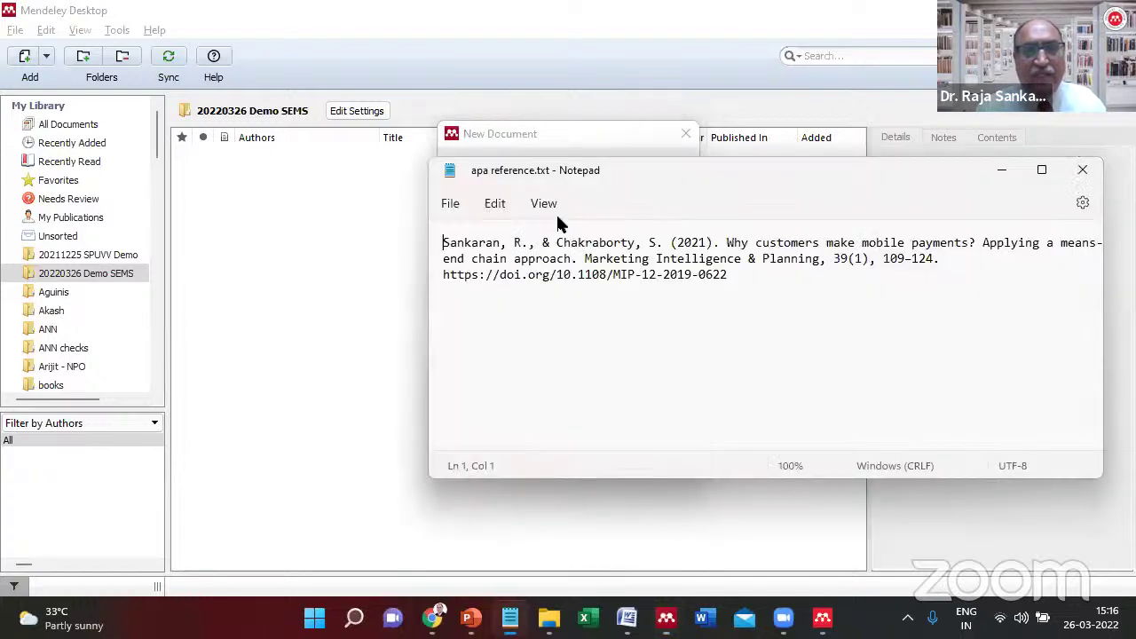
{"action": "key", "text": "ctrl+Right"}
{"action": "key", "text": "ctrl+Right"}
{"action": "key", "text": "ctrl+Right"}
{"action": "key", "text": "ctrl+Right"}
{"action": "key", "text": "ctrl+Right"}
{"action": "key", "text": "ctrl+Right"}
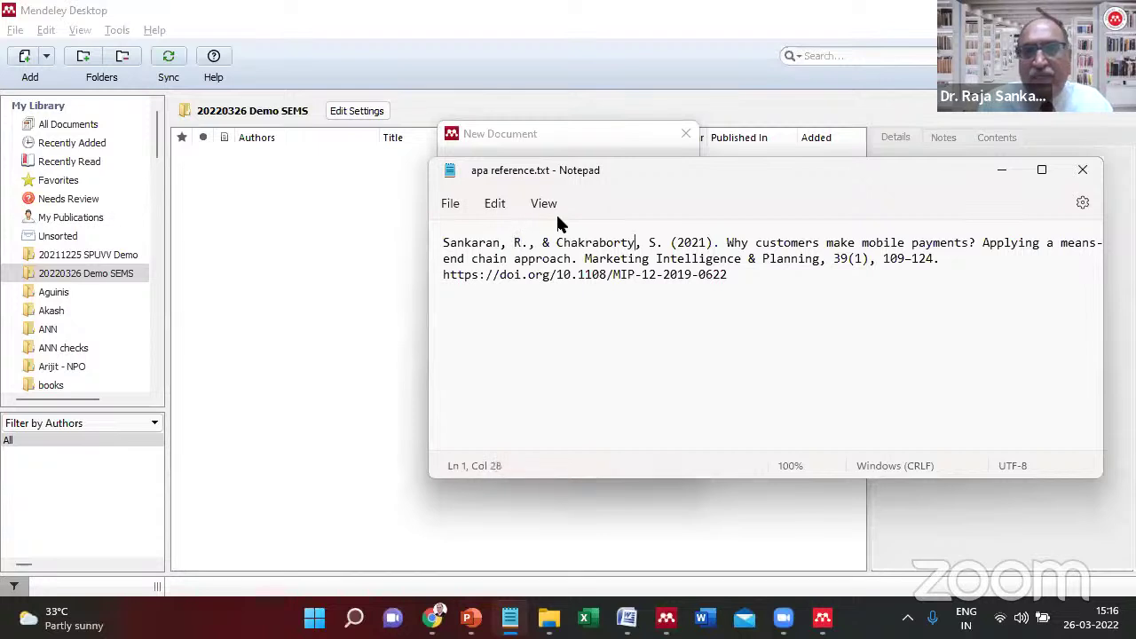
{"action": "key", "text": "Right"}
{"action": "key", "text": "ctrl+Right"}
{"action": "key", "text": "ctrl+Right"}
{"action": "key", "text": "ctrl+shift+Right"}
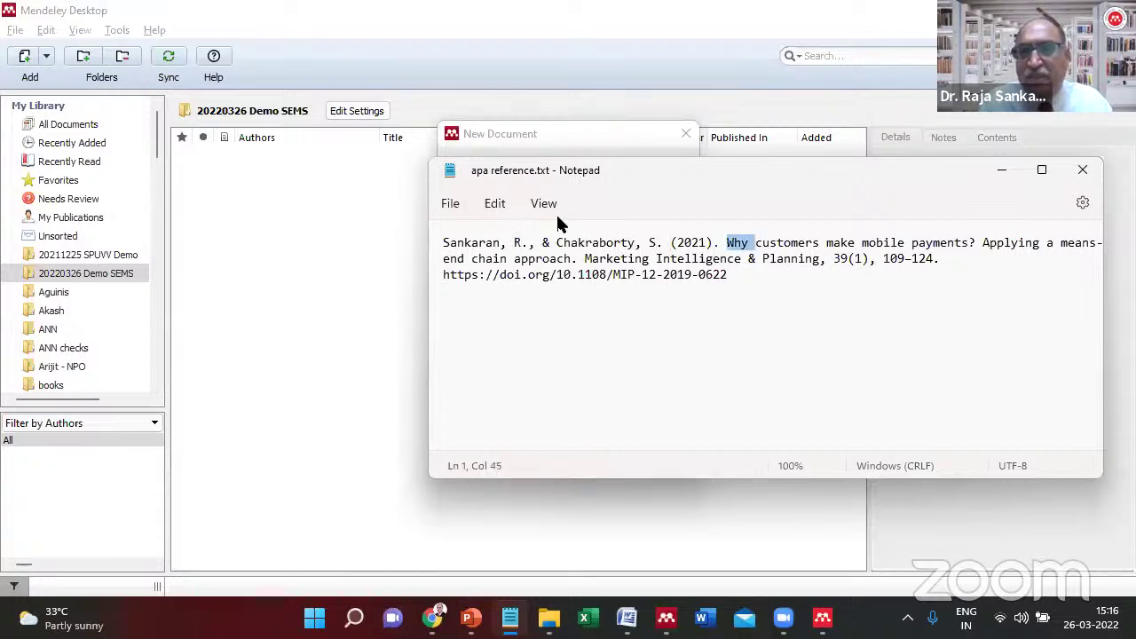
{"action": "key", "text": "shift+End"}
{"action": "key", "text": "ctrl+shift+Right"}
{"action": "key", "text": "ctrl+shift+Right"}
{"action": "key", "text": "ctrl+shift+Right"}
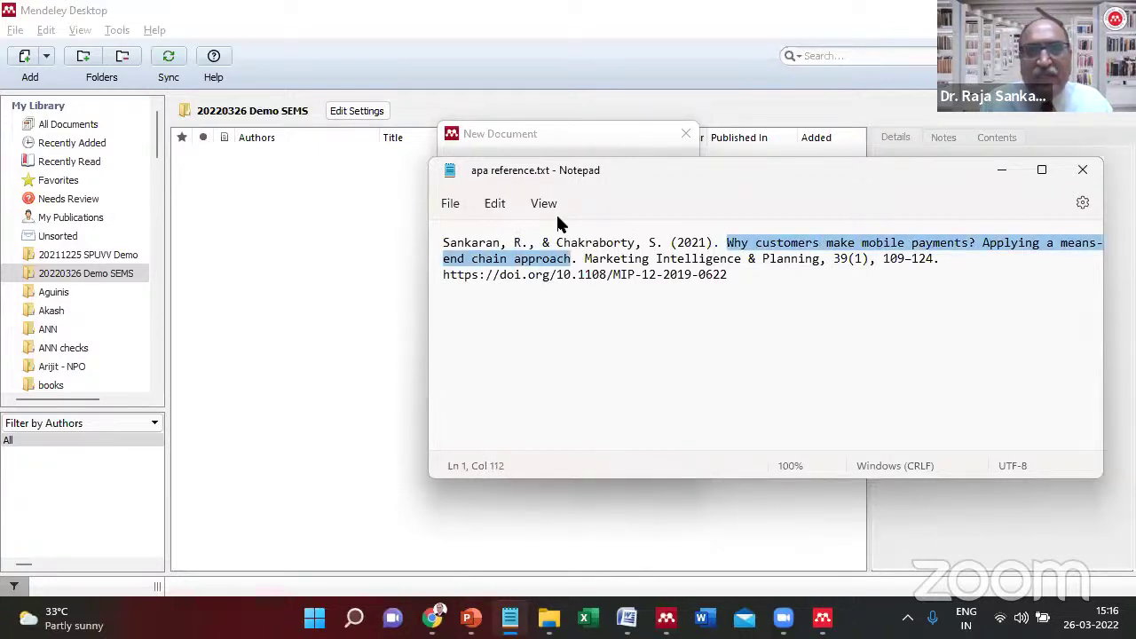
{"action": "key", "text": "ctrl+c"}
Replace the new document's placeholder title with the copied article title.
{"action": "key", "text": "alt+Tab"}
{"action": "key", "text": "ctrl+v"}
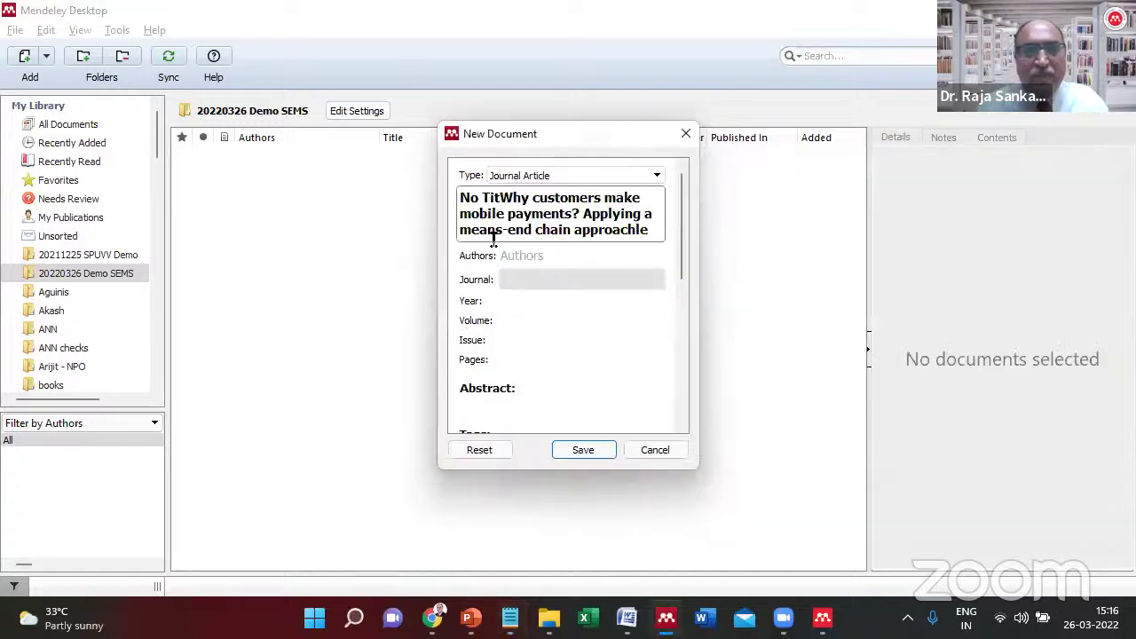
{"action": "key", "text": "ctrl+a"}
{"action": "key", "text": "ctrl+v"}
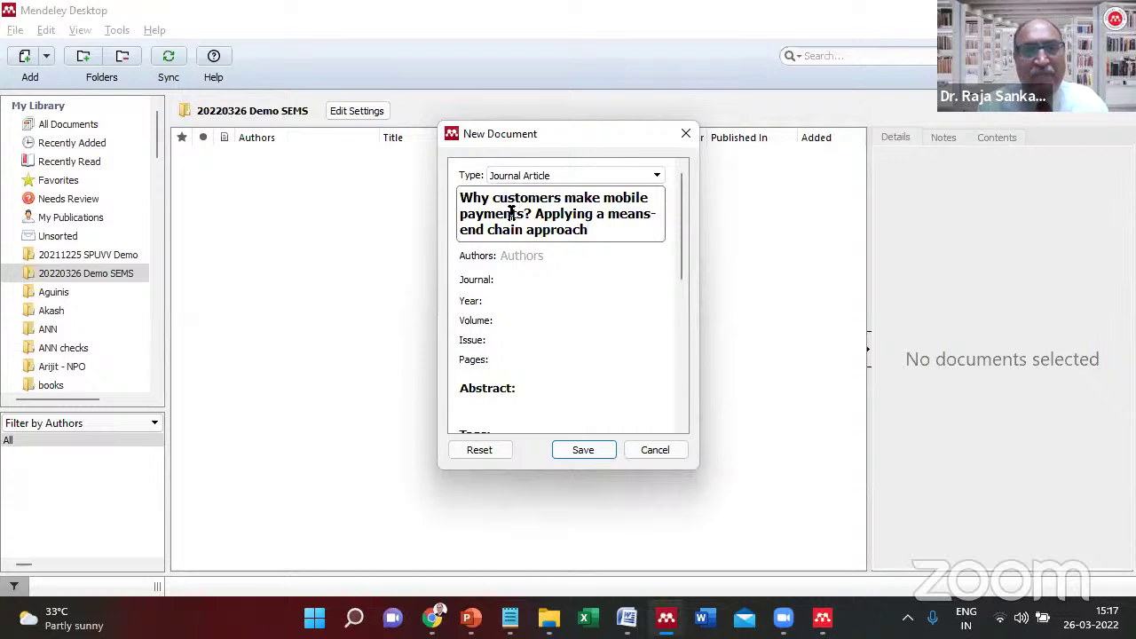
Ready the new document's authors field, then copy both authors' names from the beginning of the APA reference note.
{"action": "left_click", "coordinate": [582, 259]}
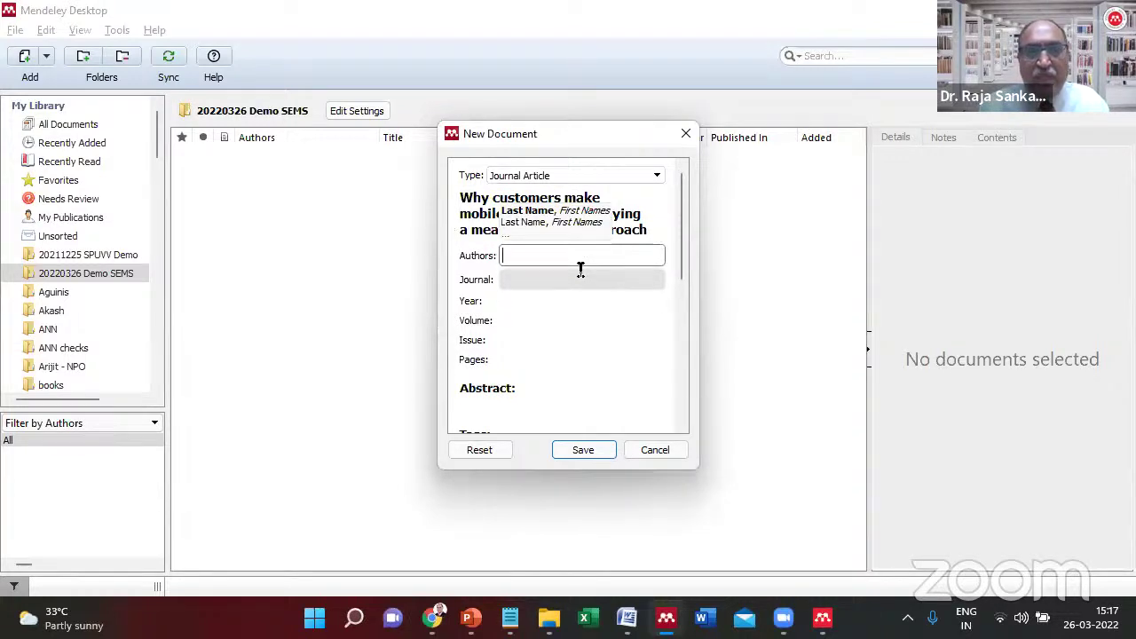
{"action": "key", "text": "alt+Tab"}
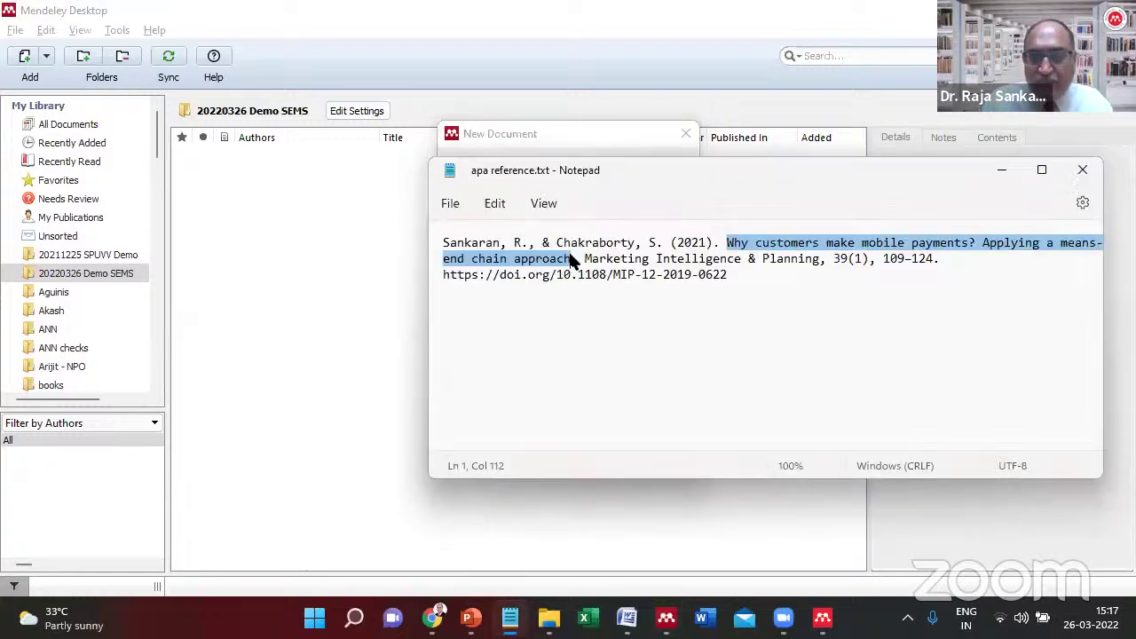
{"action": "key", "text": "ctrl+Home"}
{"action": "key", "text": "shift+Right"}
{"action": "key", "text": "shift+Right"}
{"action": "key", "text": "shift+Right"}
{"action": "key", "text": "shift+Right"}
{"action": "key", "text": "shift+Right"}
{"action": "key", "text": "shift+Right"}
{"action": "key", "text": "shift+Right"}
{"action": "key", "text": "shift+Right"}
{"action": "key", "text": "shift+Right"}
{"action": "key", "text": "shift+Right"}
{"action": "key", "text": "shift+Right"}
{"action": "key", "text": "shift+Right"}
{"action": "key", "text": "shift+Right"}
{"action": "key", "text": "shift+Right"}
{"action": "key", "text": "shift+Right"}
{"action": "key", "text": "shift+Right"}
{"action": "key", "text": "shift+Right"}
{"action": "key", "text": "shift+Right"}
{"action": "key", "text": "shift+Right"}
{"action": "key", "text": "shift+Right"}
{"action": "key", "text": "shift+Right"}
{"action": "key", "text": "shift+Right"}
{"action": "key", "text": "shift+Right"}
{"action": "key", "text": "shift+Right"}
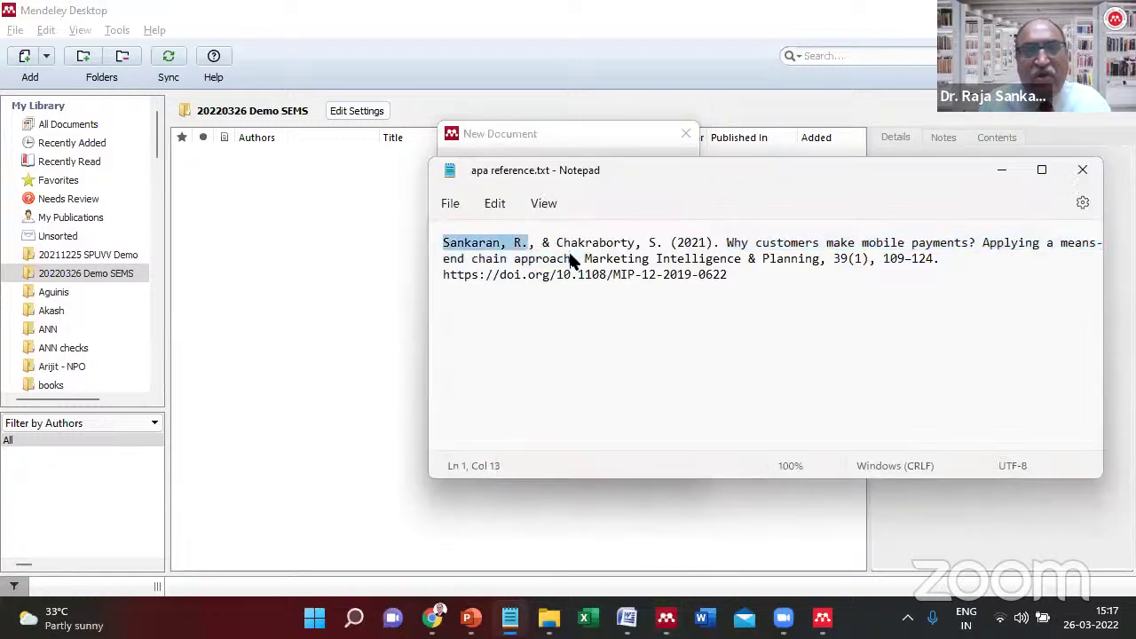
{"action": "key", "text": "shift+Right"}
{"action": "key", "text": "shift+Right"}
{"action": "key", "text": "shift+Right"}
{"action": "key", "text": "shift+Right"}
{"action": "key", "text": "shift+Right"}
{"action": "key", "text": "shift+Right"}
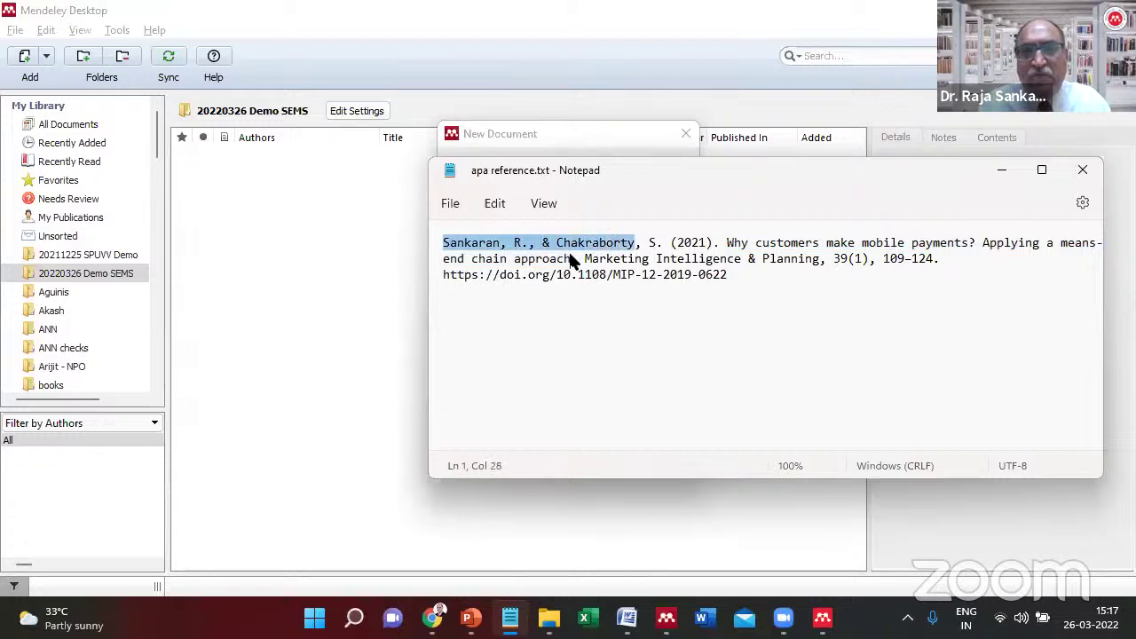
{"action": "key", "text": "ctrl+c"}
Paste the copied author names as a single line into the new document's authors field and commit the entry.
{"action": "key", "text": "alt+Tab"}
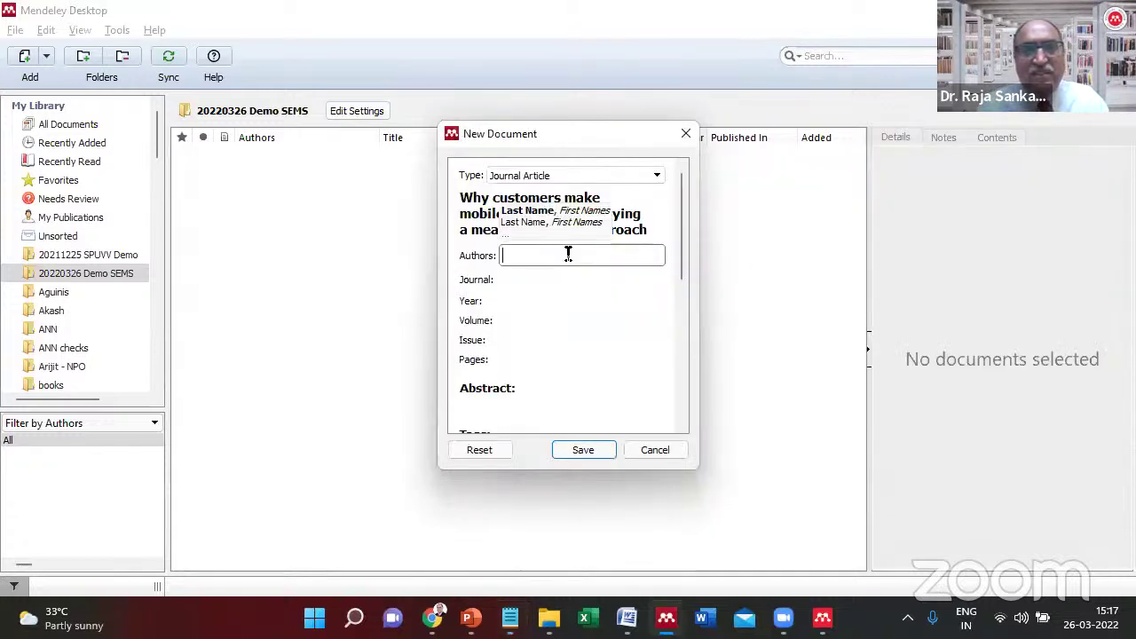
{"action": "key", "text": "ctrl+v"}
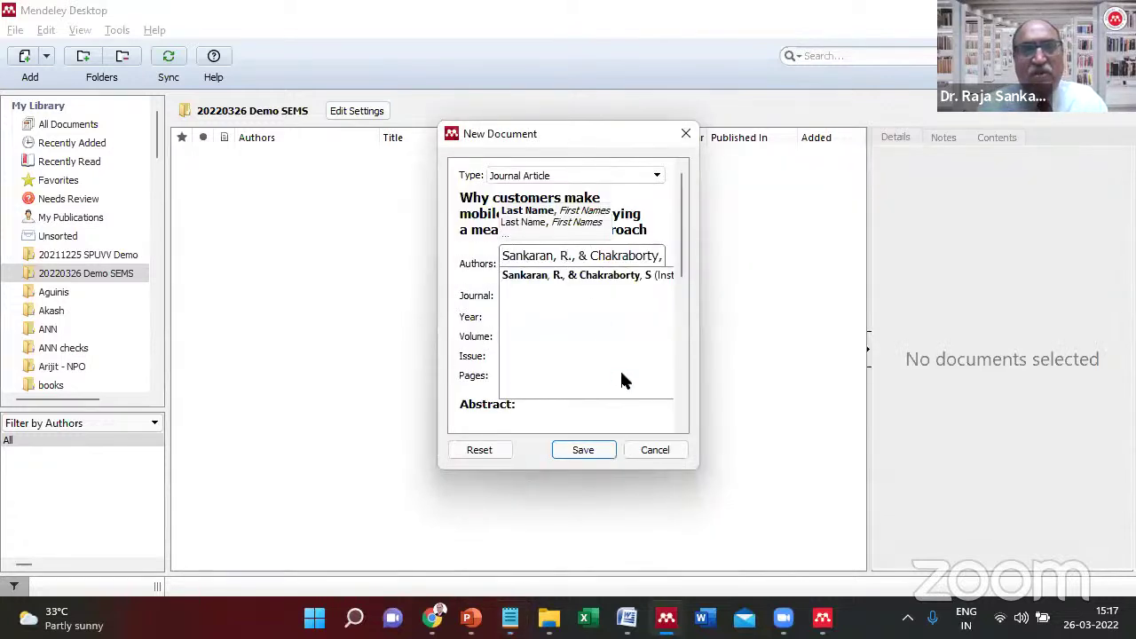
{"action": "left_click", "coordinate": [479, 263]}
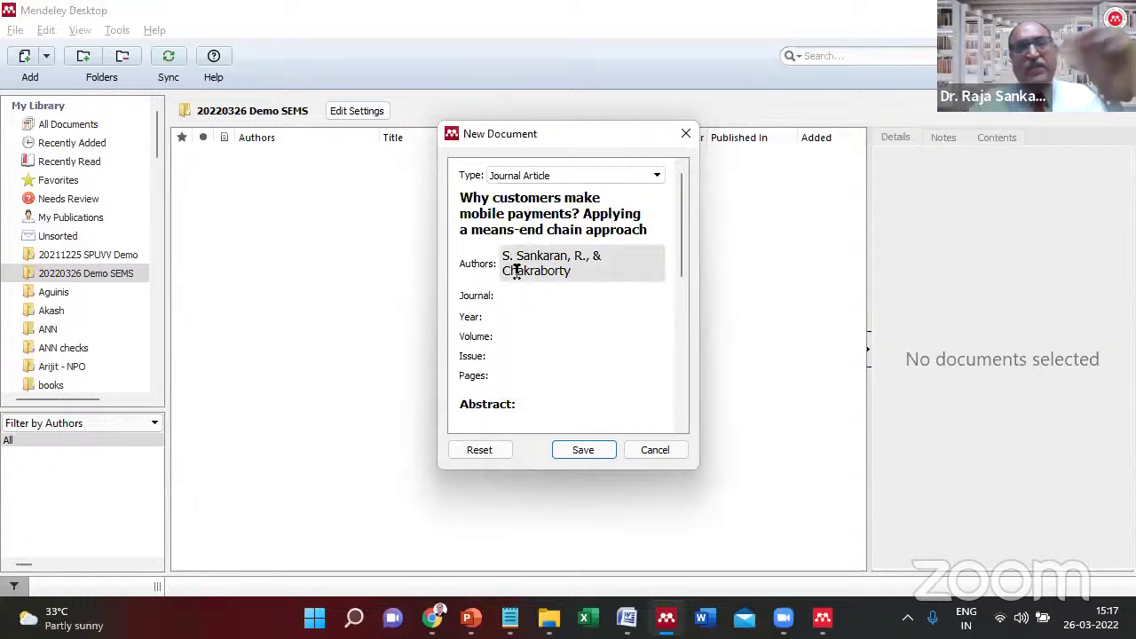
Remove the combined author entry from the new document's authors field.
{"action": "left_click", "coordinate": [520, 261]}
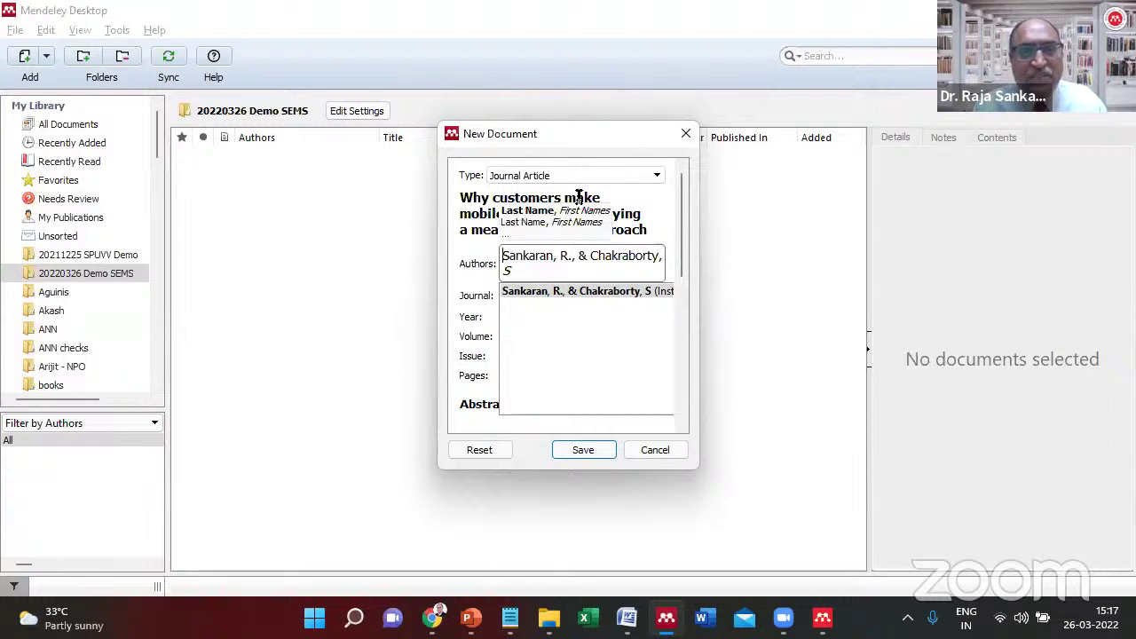
{"action": "left_click", "coordinate": [595, 288]}
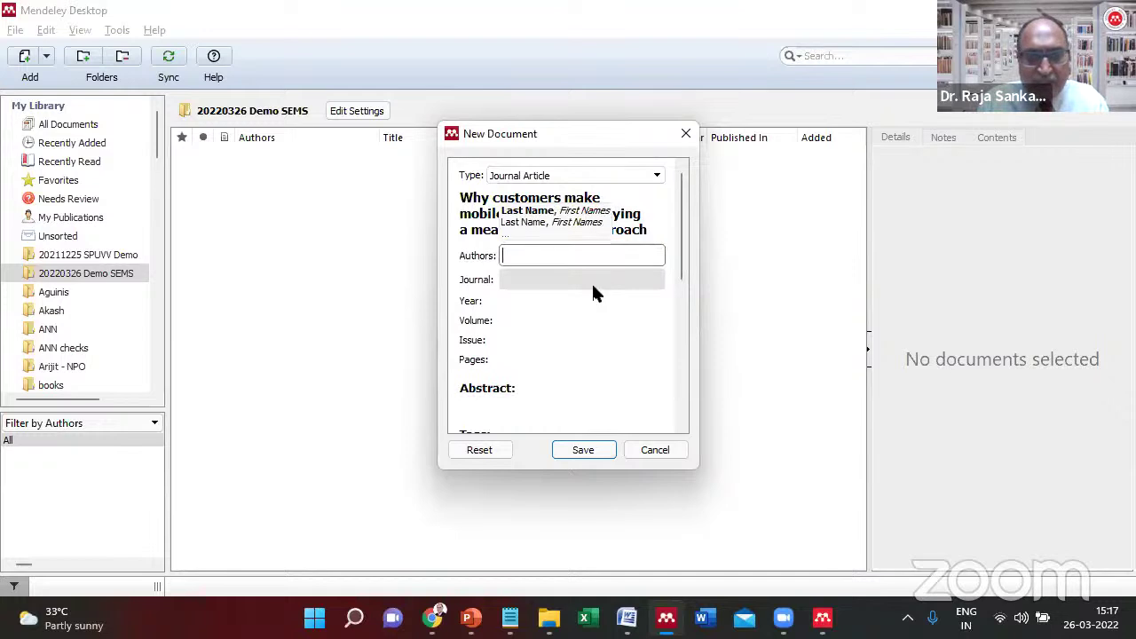
{"action": "type", "text": "Raja Sankaran"}
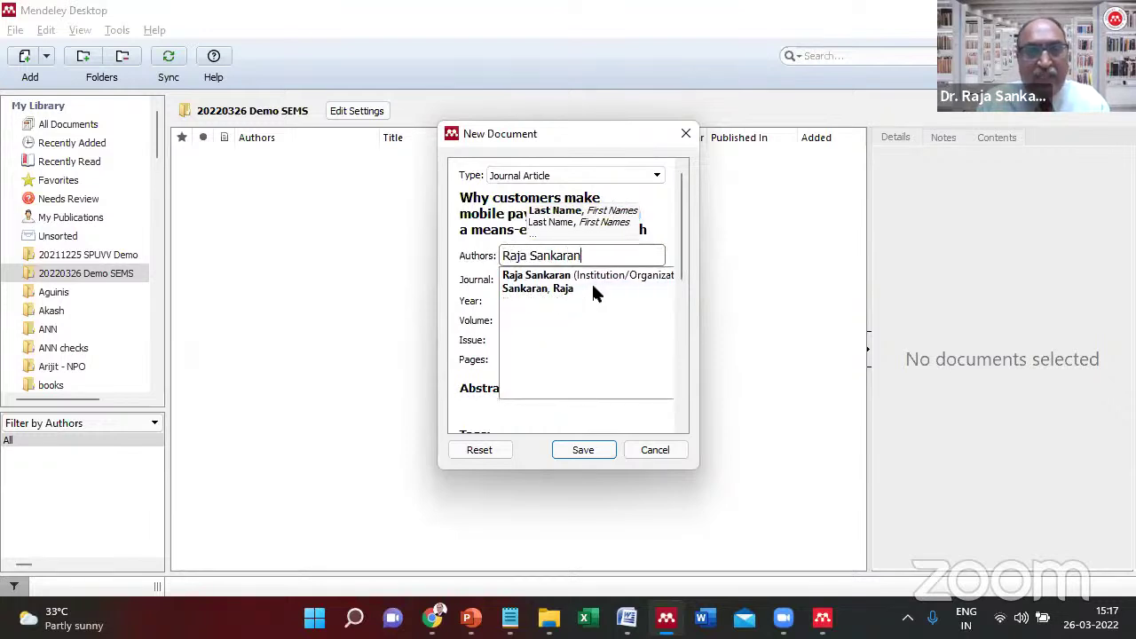
{"action": "left_click", "coordinate": [593, 288]}
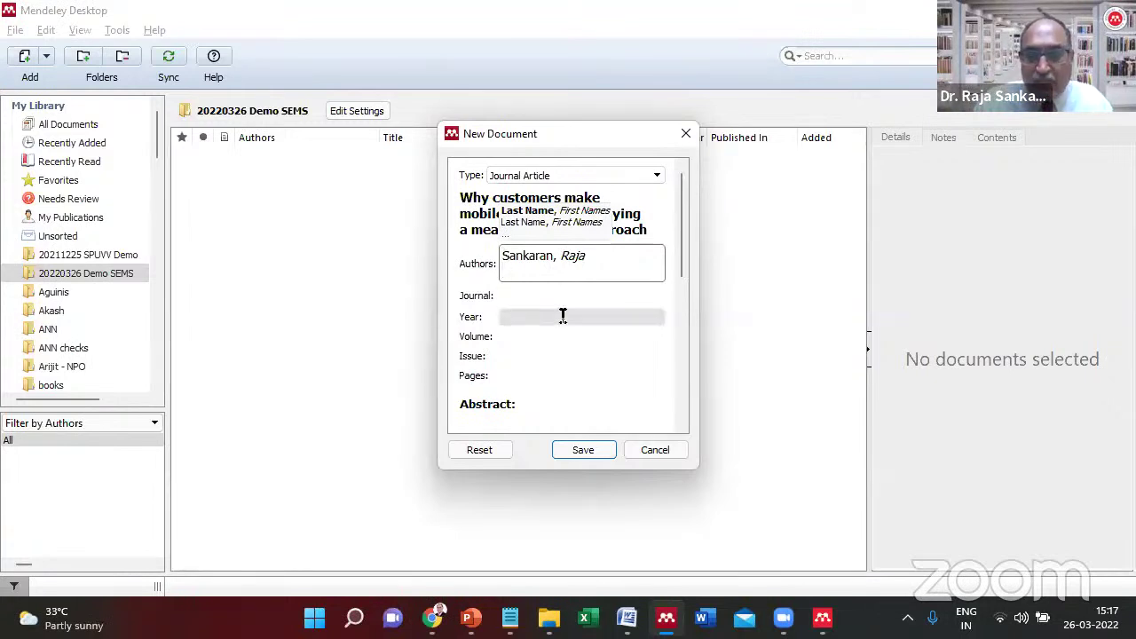
{"action": "key", "text": "ctrl+a"}
{"action": "key", "text": "BackSpace"}
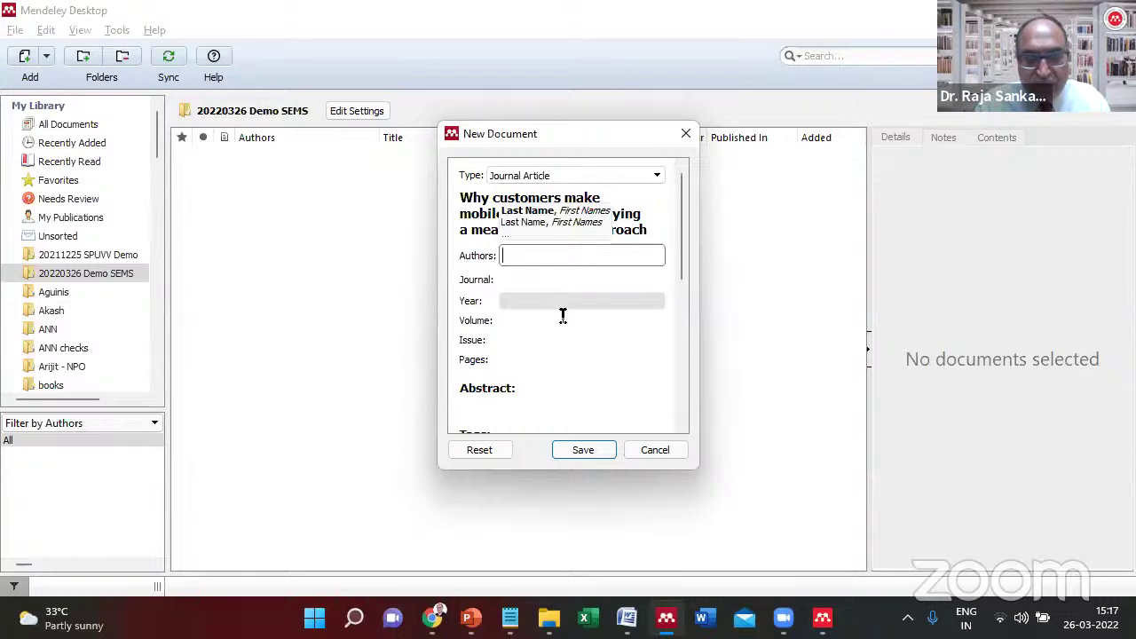
Enter the first author's full name in the authors field and accept the matching entry in last name, first name form.
{"action": "type", "text": "Raja"}
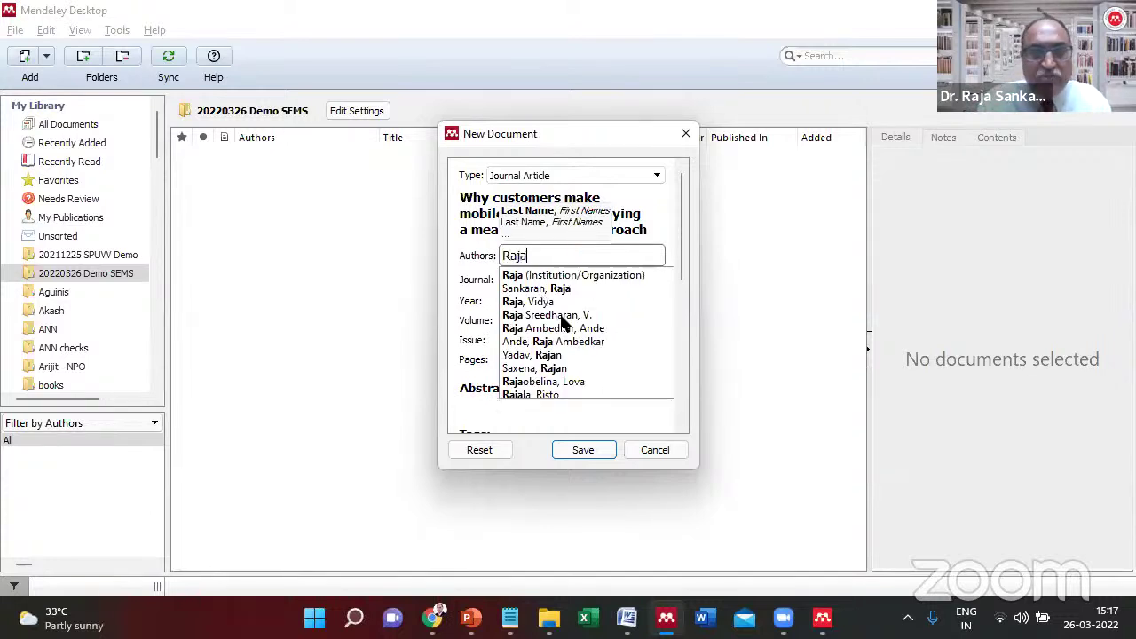
{"action": "type", "text": " S"}
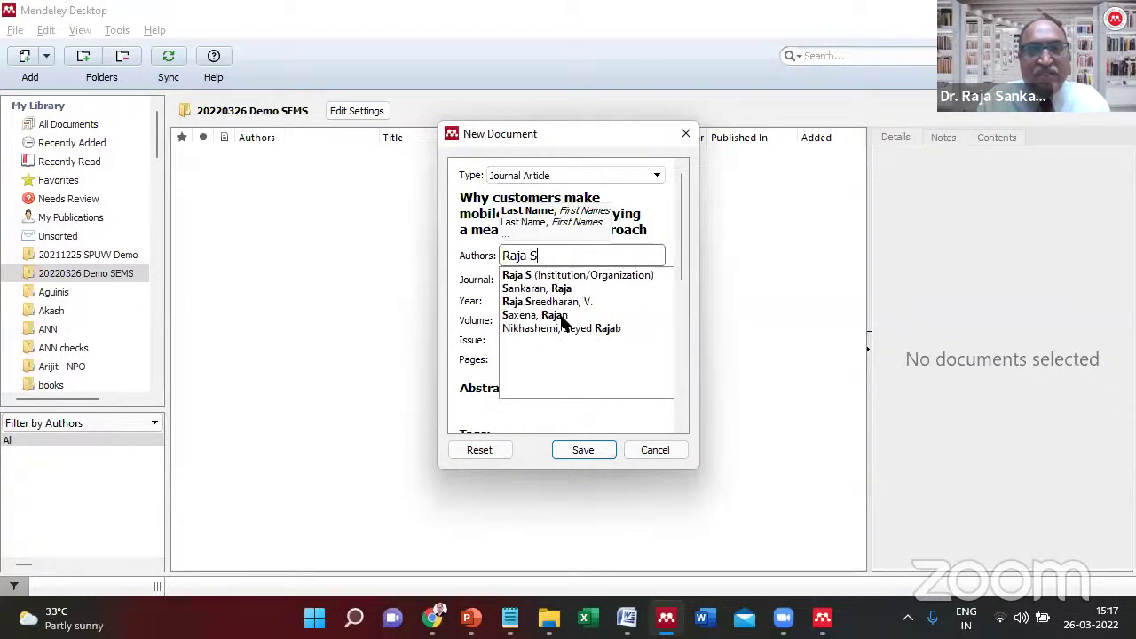
{"action": "type", "text": "ankaran"}
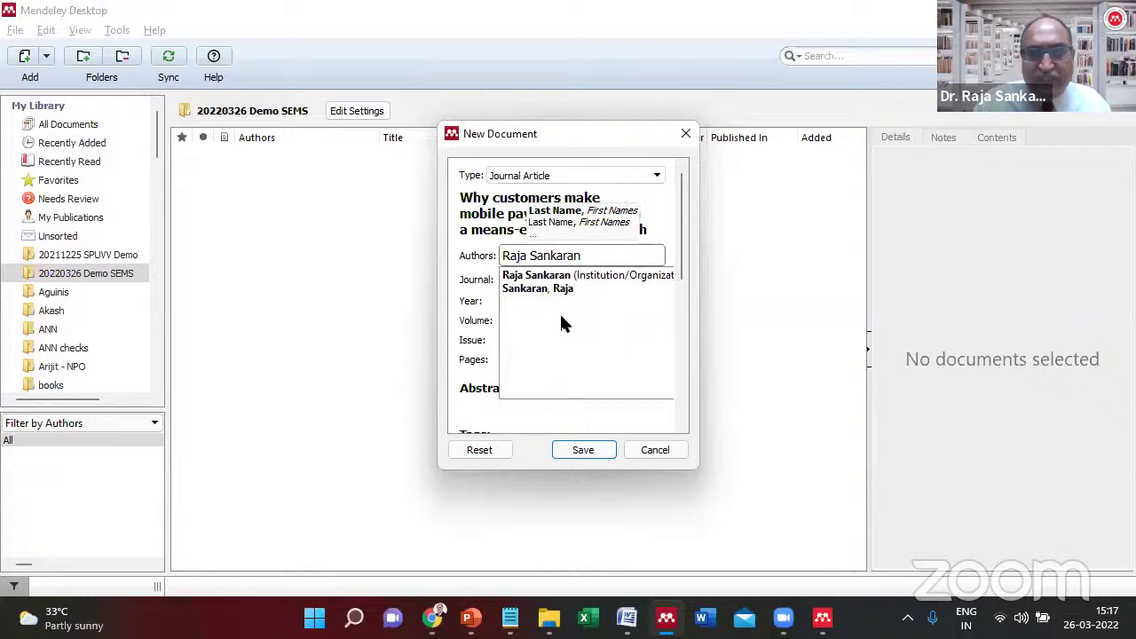
{"action": "key", "text": "Return"}
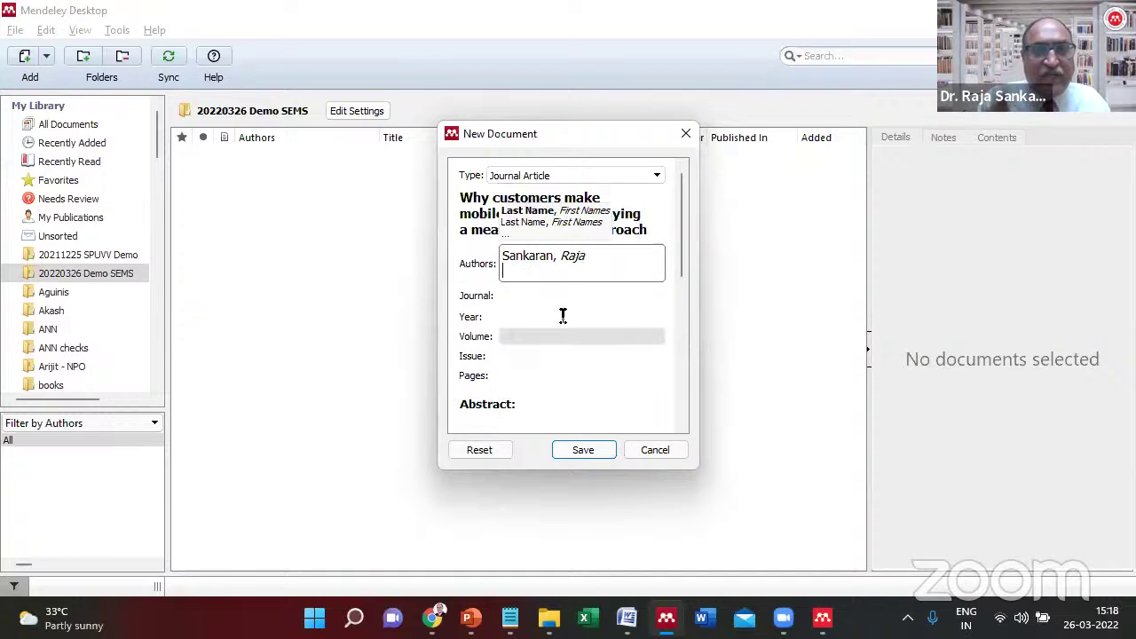
{"action": "left_click_drag", "start_coordinate": [502, 255], "coordinate": [609, 259]}
{"action": "left_click", "coordinate": [557, 257]}
{"action": "left_click", "coordinate": [609, 258]}
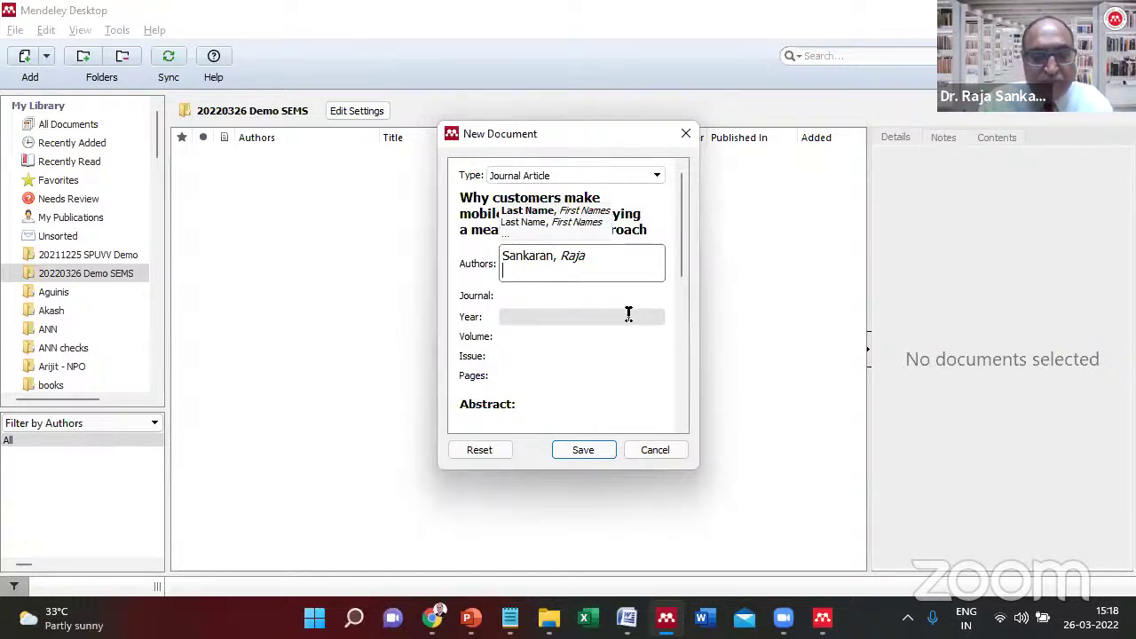
Add the second author on a separate line, with the last name, a comma and the first name.
{"action": "type", "text": "Cha"}
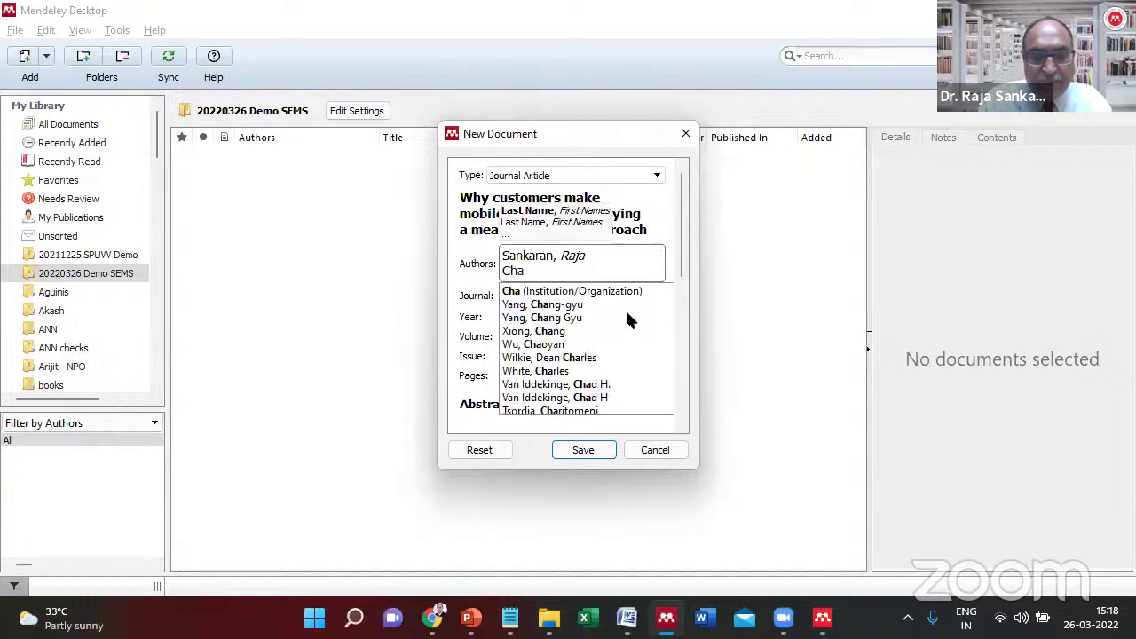
{"action": "type", "text": "kraborty"}
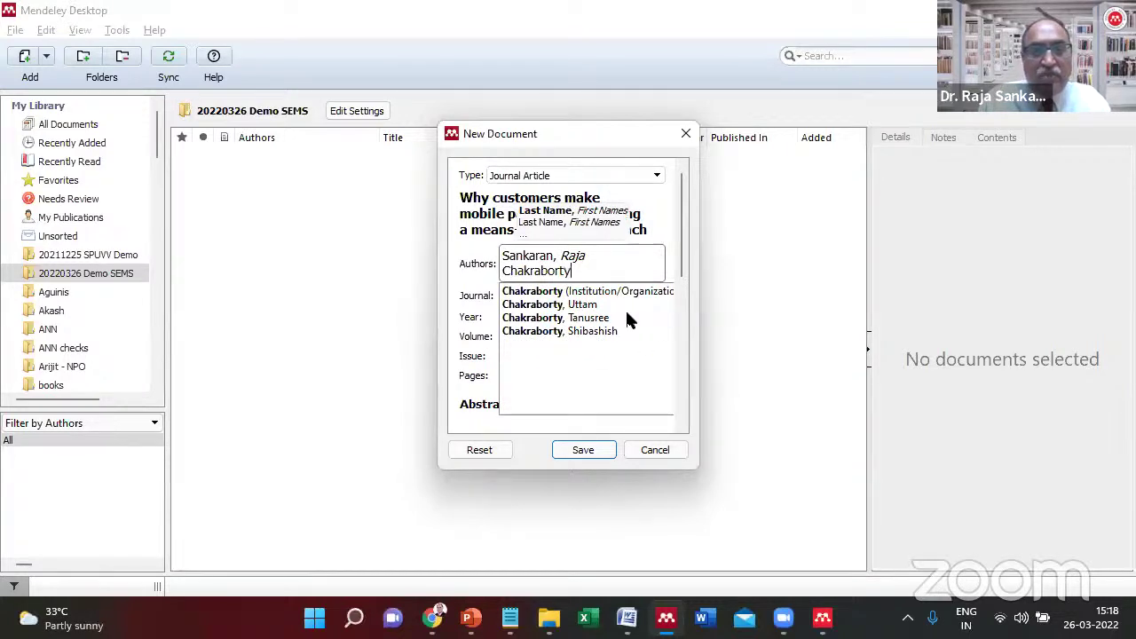
{"action": "type", "text": ", Shibashish"}
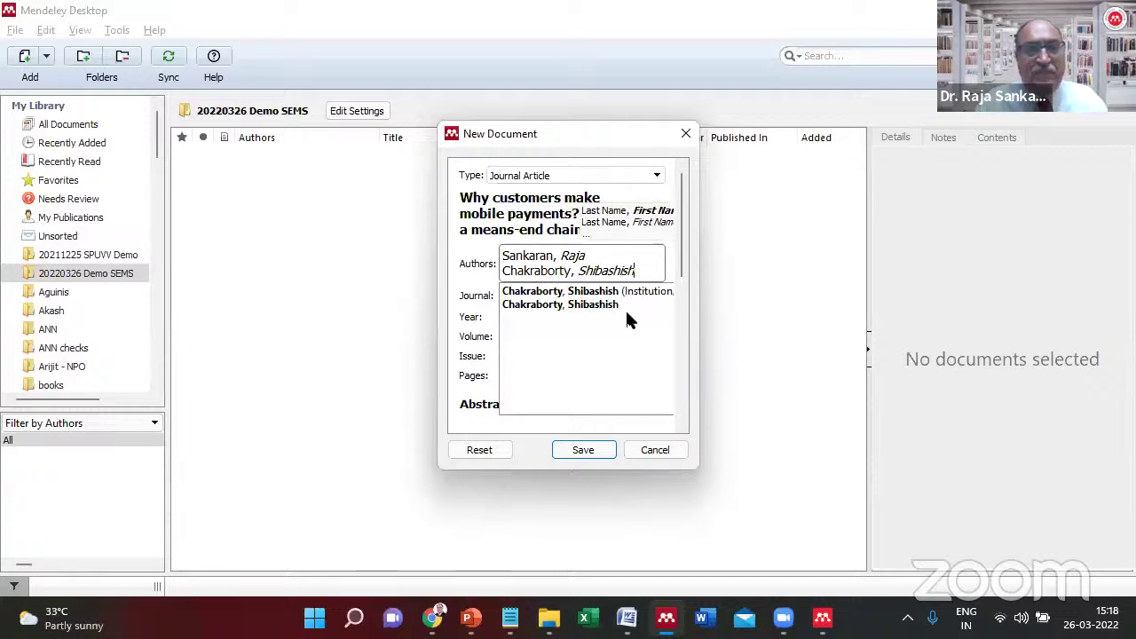
{"action": "key", "text": "Return"}
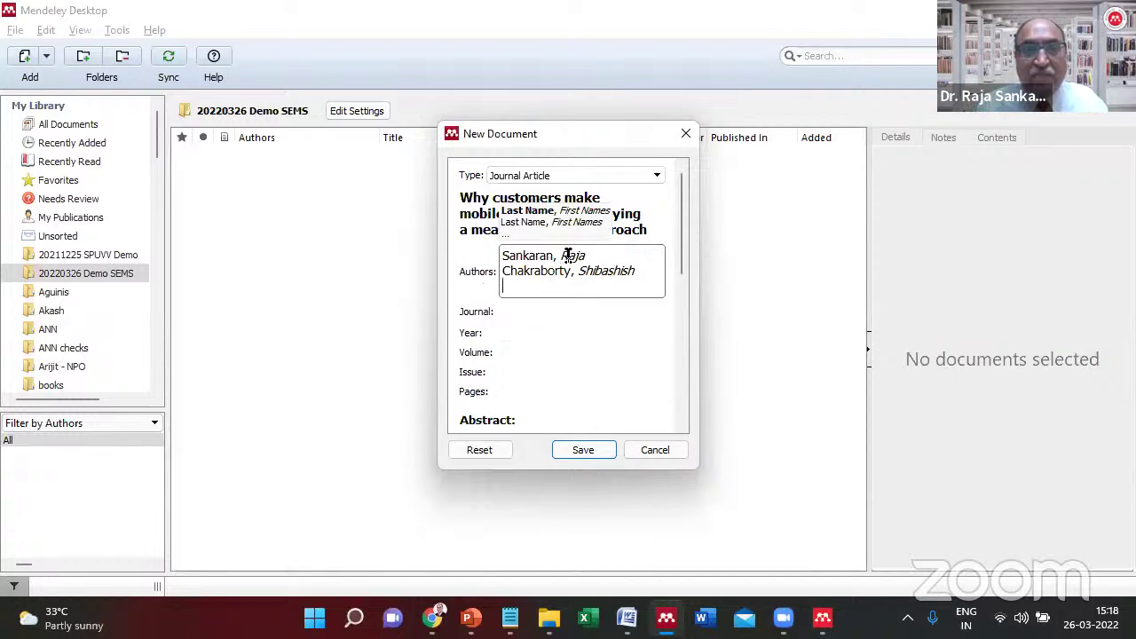
Try shortening the first author's first name to an initial, and restore the full first name.
{"action": "left_click_drag", "start_coordinate": [568, 255], "coordinate": [657, 269]}
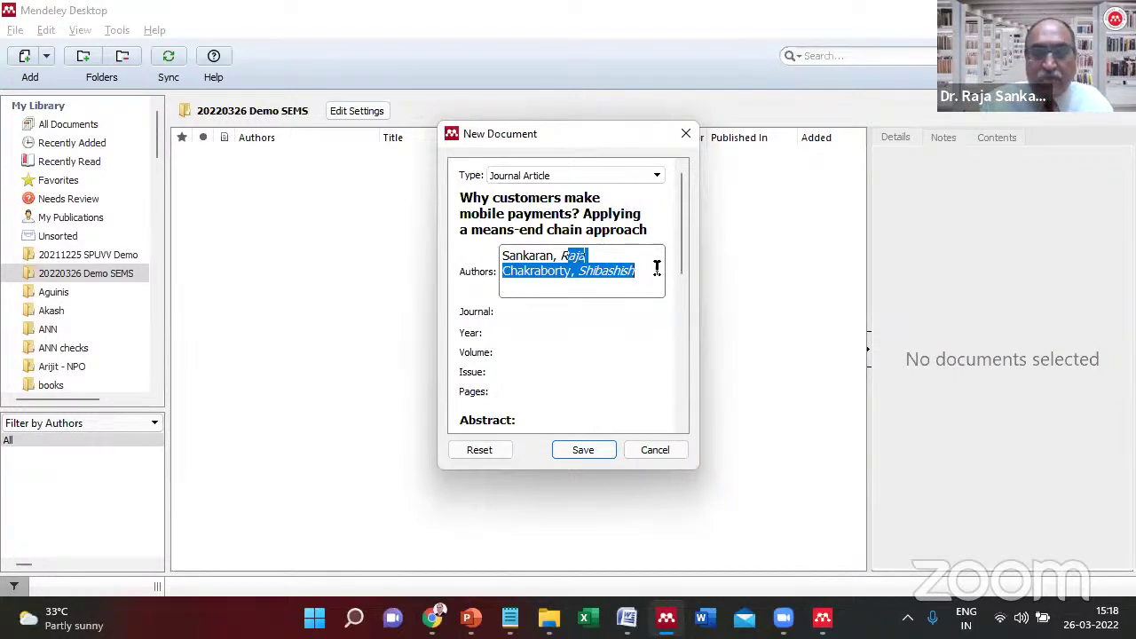
{"action": "key", "text": "shift+Up"}
{"action": "key", "text": "BackSpace"}
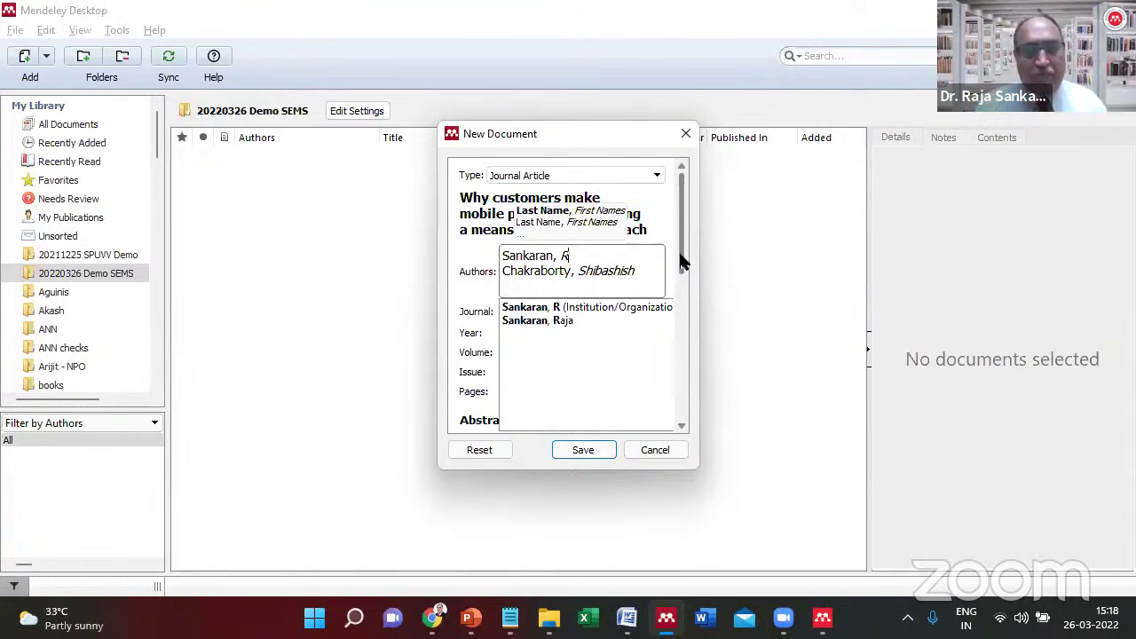
{"action": "type", "text": "aja"}
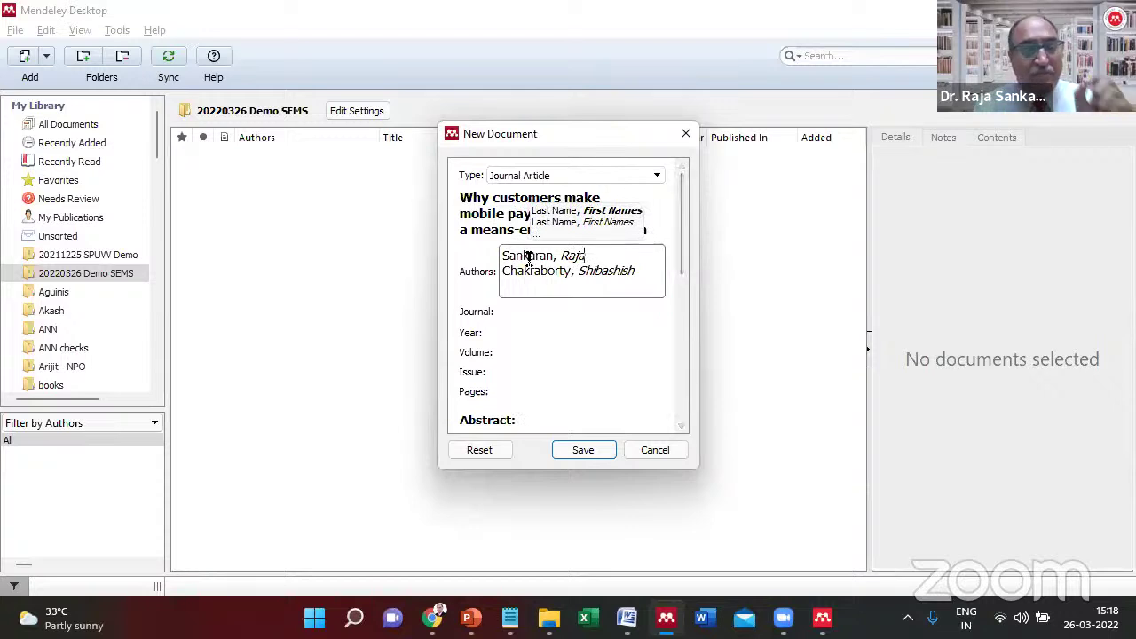
Commit the authors, ready the journal field, and copy "Marketing Intelligence & Planning" from the APA reference note in Notepad.
{"action": "left_click_drag", "start_coordinate": [598, 257], "coordinate": [482, 255]}
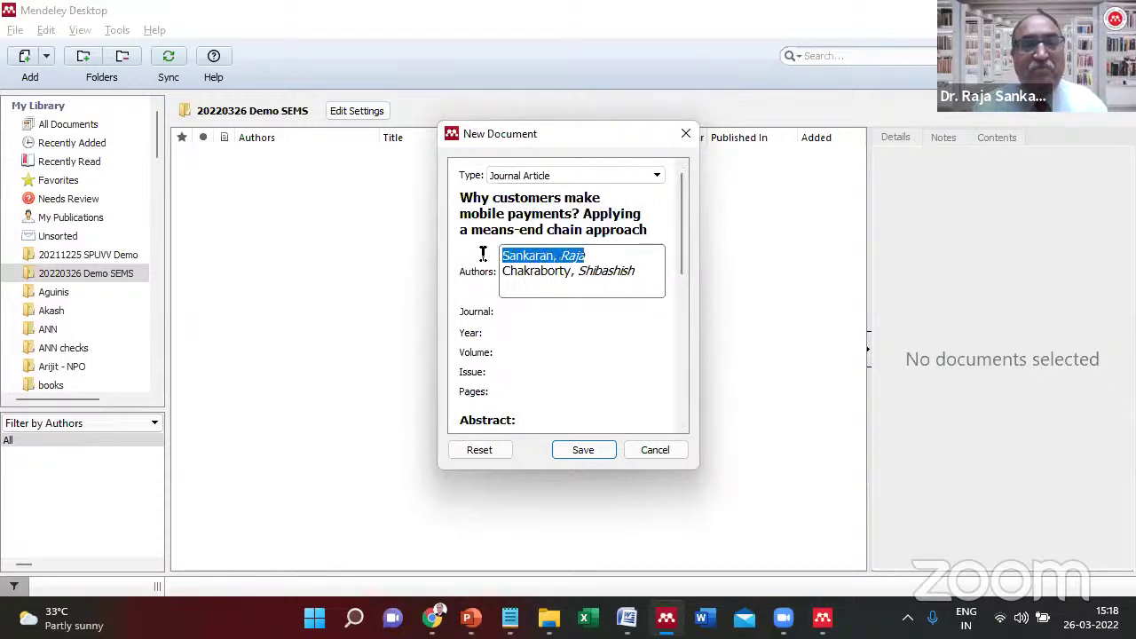
{"action": "left_click", "coordinate": [459, 256]}
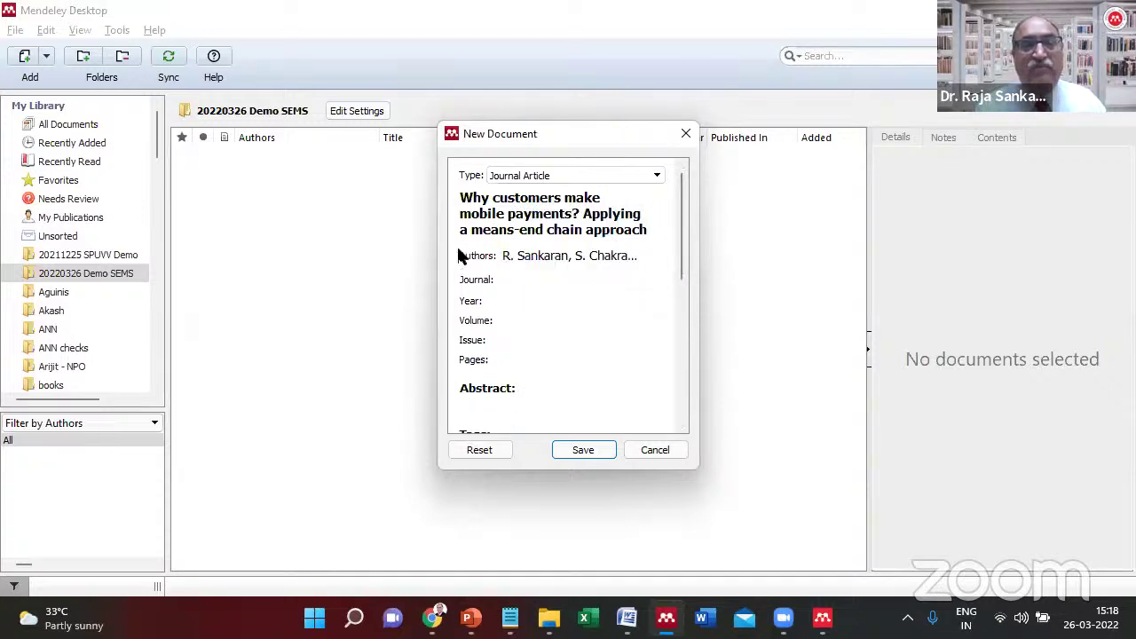
{"action": "left_click", "coordinate": [544, 279]}
{"action": "key", "text": "alt+Tab"}
{"action": "key", "text": "Right"}
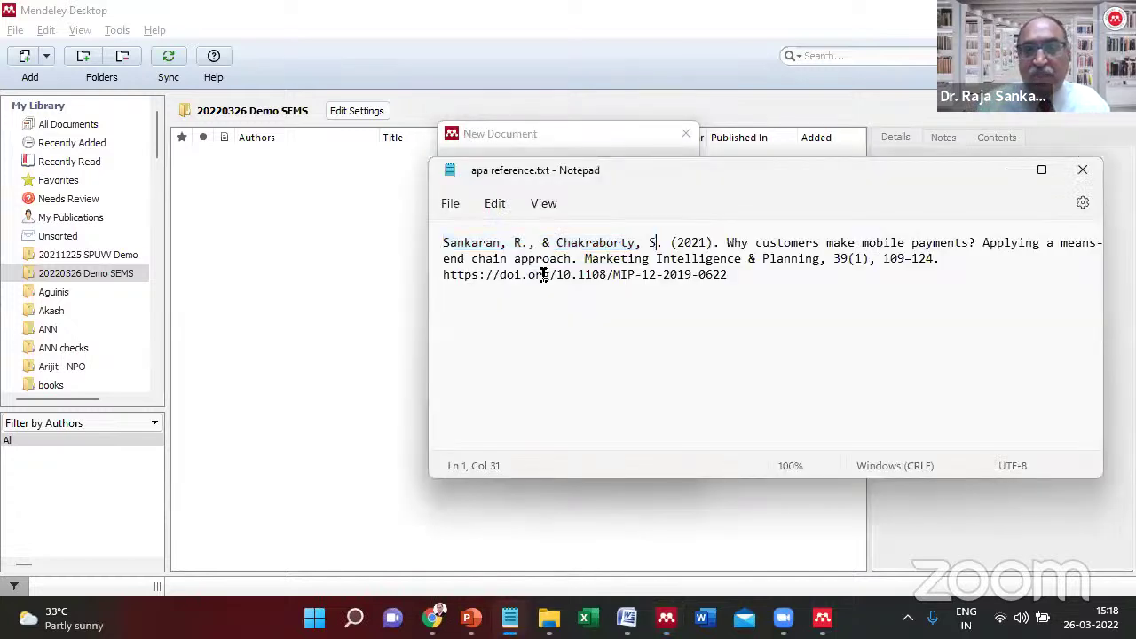
{"action": "key", "text": "Right"}
{"action": "key", "text": "Right"}
{"action": "key", "text": "Right"}
{"action": "key", "text": "Right"}
{"action": "key", "text": "Right"}
{"action": "key", "text": "Right"}
{"action": "key", "text": "Down"}
{"action": "key", "text": "ctrl+Left"}
{"action": "key", "text": "ctrl+Left"}
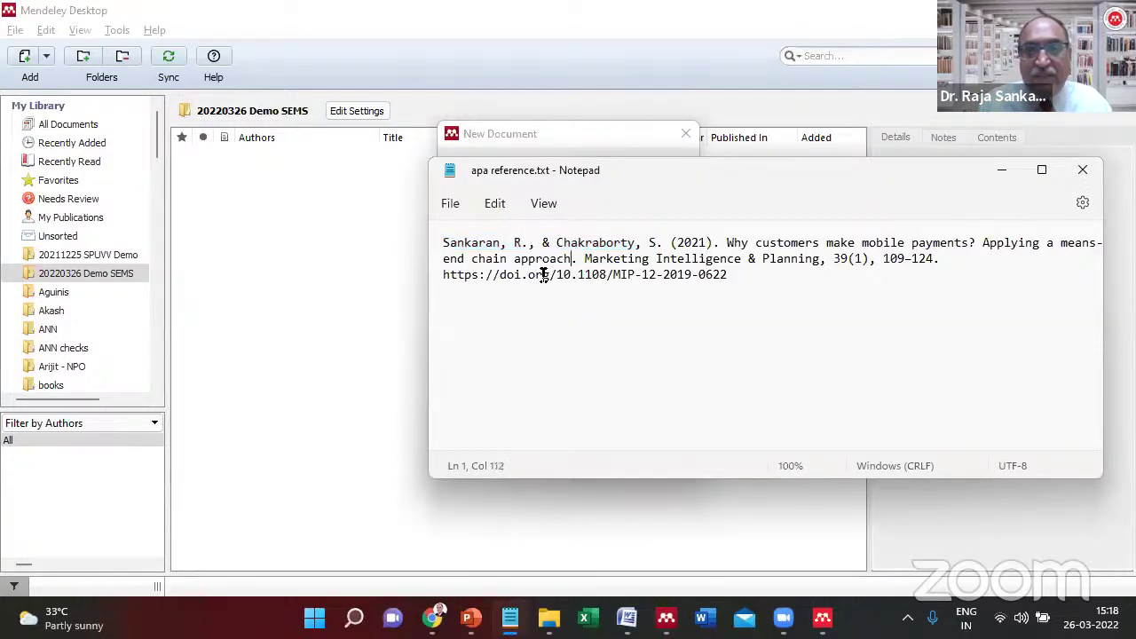
{"action": "key", "text": "ctrl+shift+Right"}
{"action": "key", "text": "ctrl+shift+Right"}
{"action": "key", "text": "ctrl+shift+Right"}
{"action": "key", "text": "ctrl+shift+Right"}
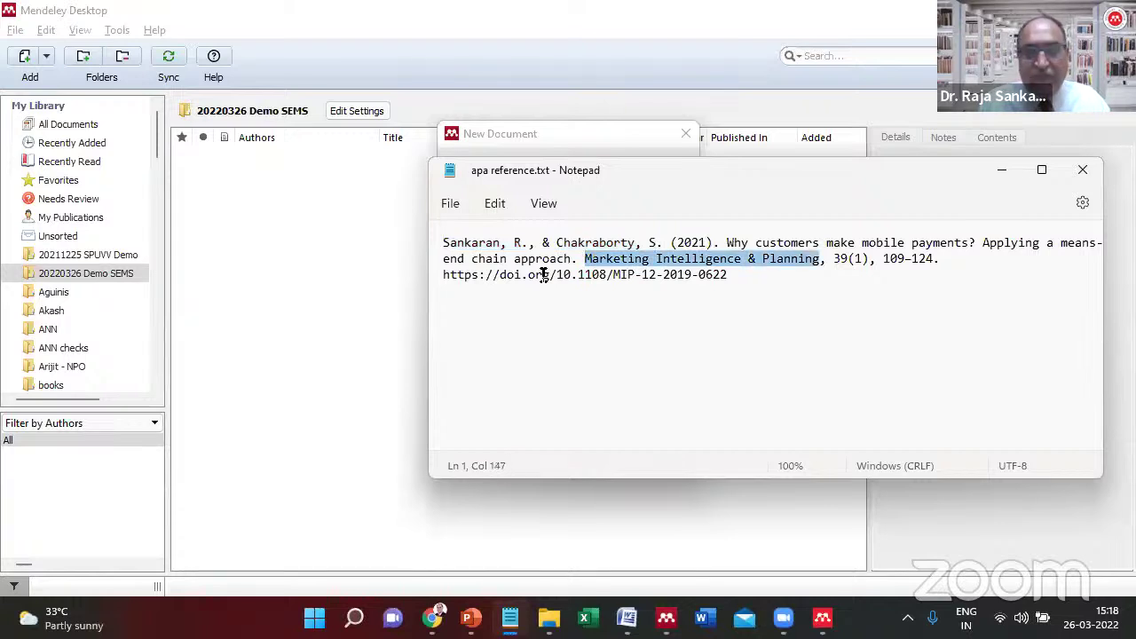
{"action": "key", "text": "ctrl+c"}
Back in Mendeley Desktop, paste the copied journal name into the new document's journal field and accept the matching suggestion.
{"action": "key", "text": "alt+Tab"}
{"action": "key", "text": "ctrl+v"}
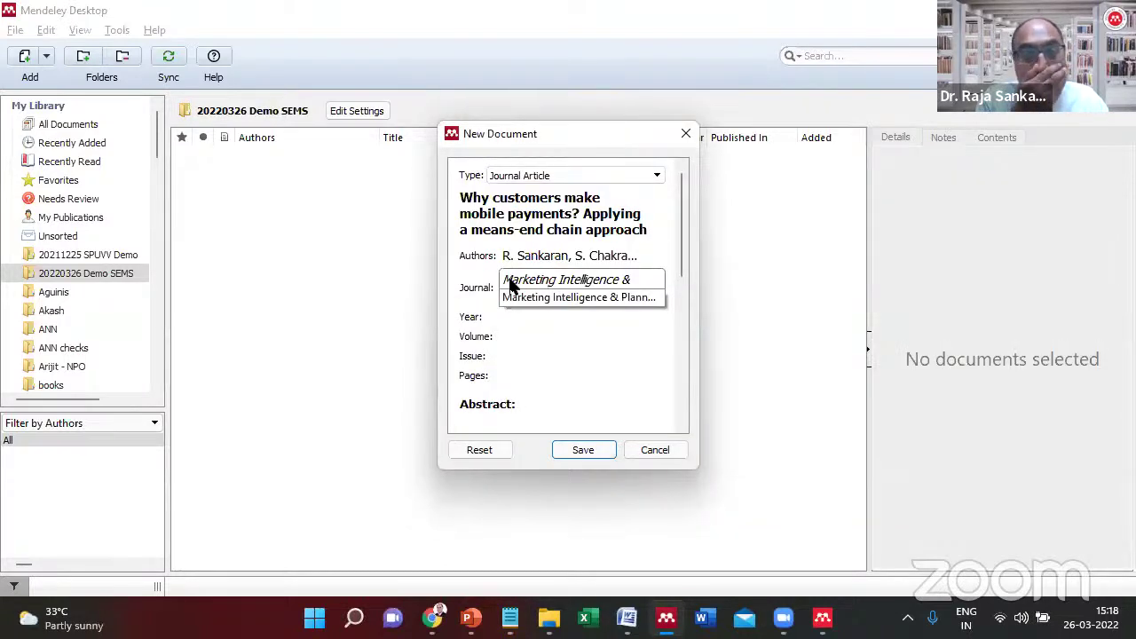
{"action": "left_click", "coordinate": [510, 296]}
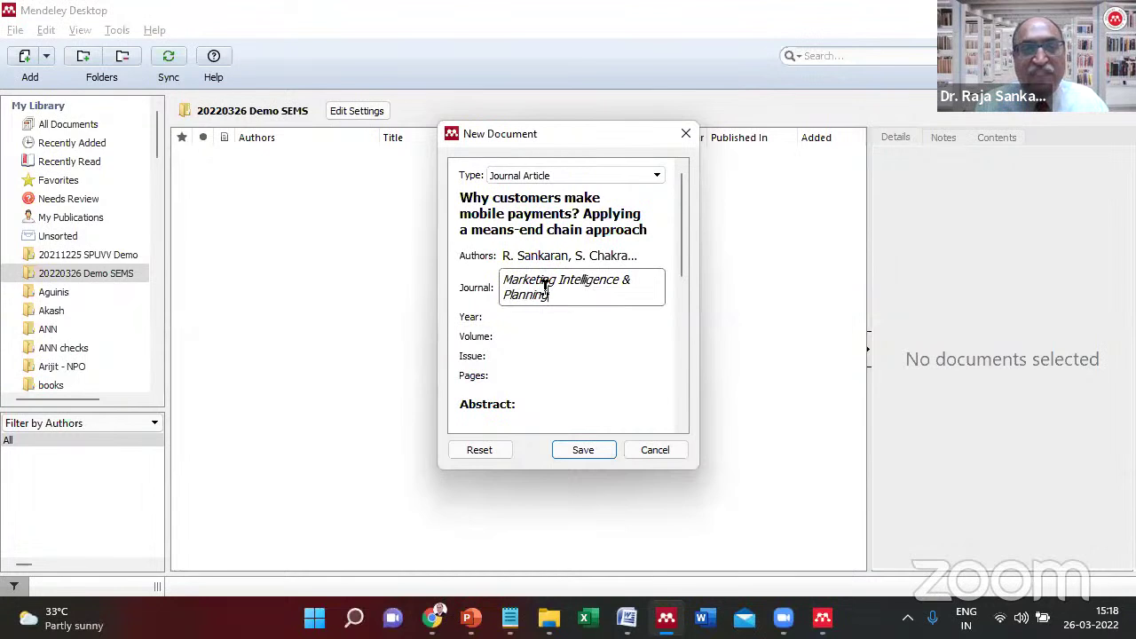
Set the new document's year to 2021 and volume to 39, checking them against the APA reference note.
{"action": "left_click", "coordinate": [524, 318]}
{"action": "key", "text": "alt+Tab"}
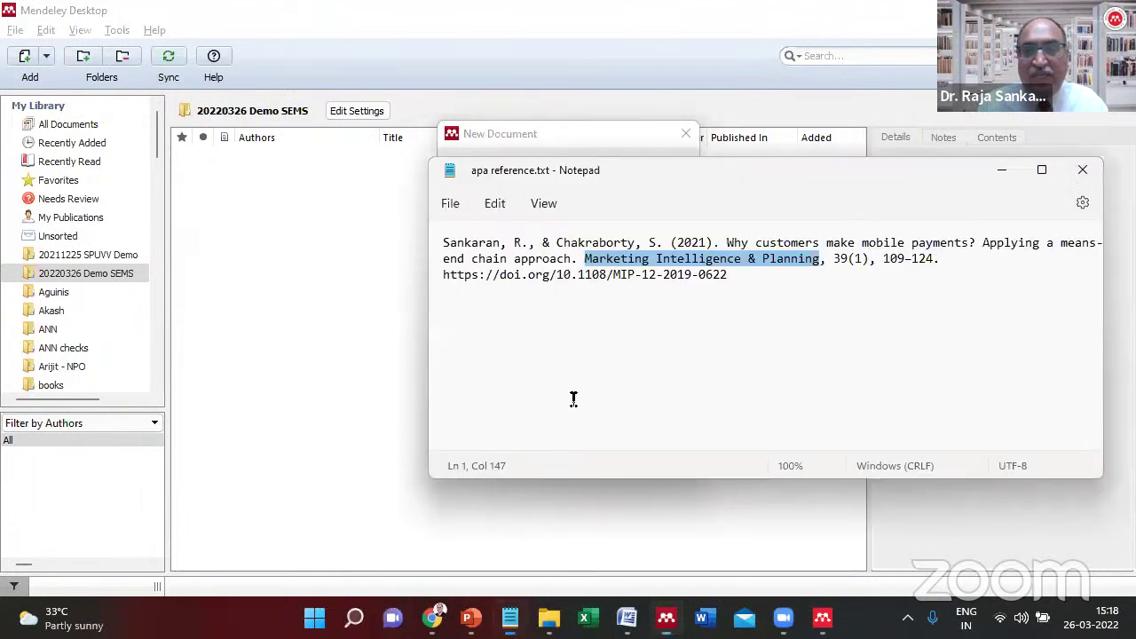
{"action": "key", "text": "alt+Tab"}
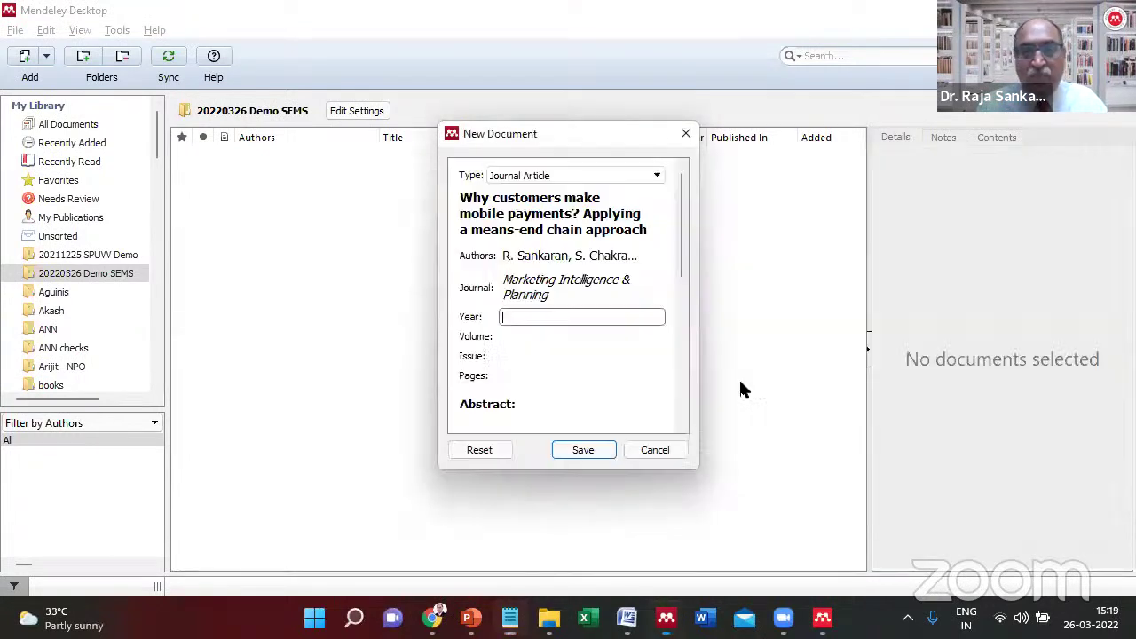
{"action": "type", "text": "2021"}
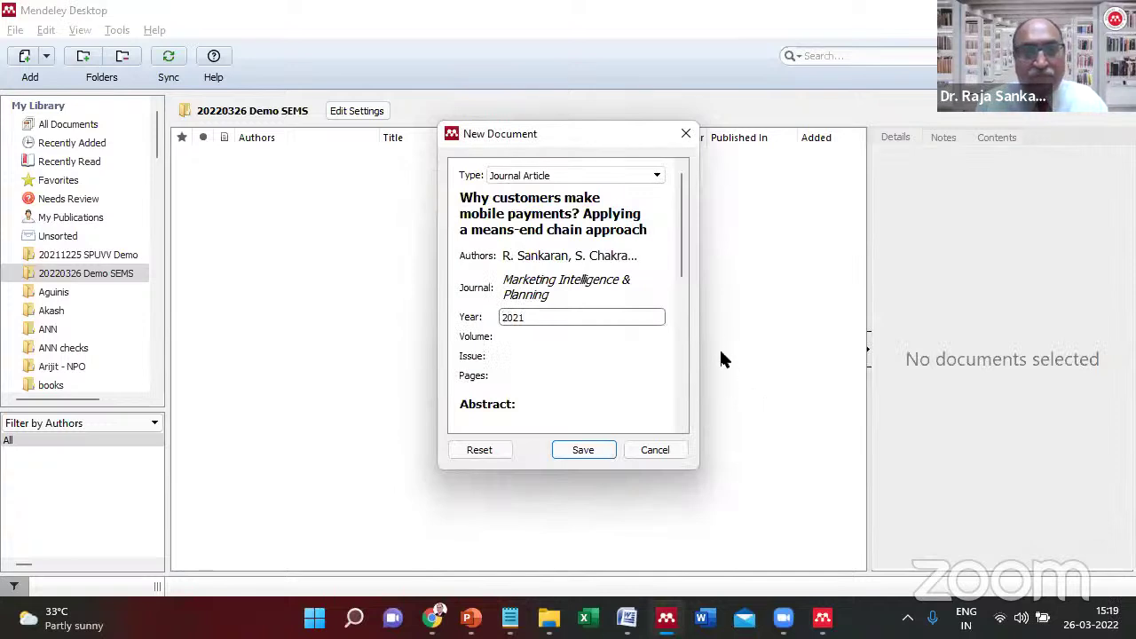
{"action": "left_click", "coordinate": [616, 336]}
{"action": "type", "text": "39"}
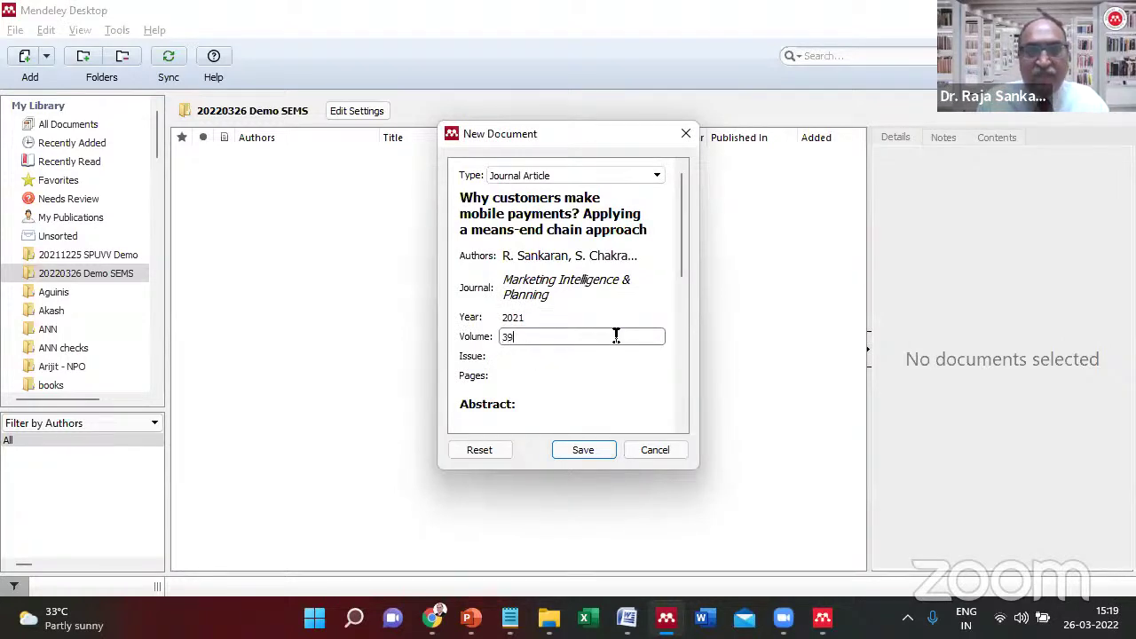
{"action": "key", "text": "alt+Tab"}
{"action": "key", "text": "alt+Tab"}
{"action": "type", "text": "9"}
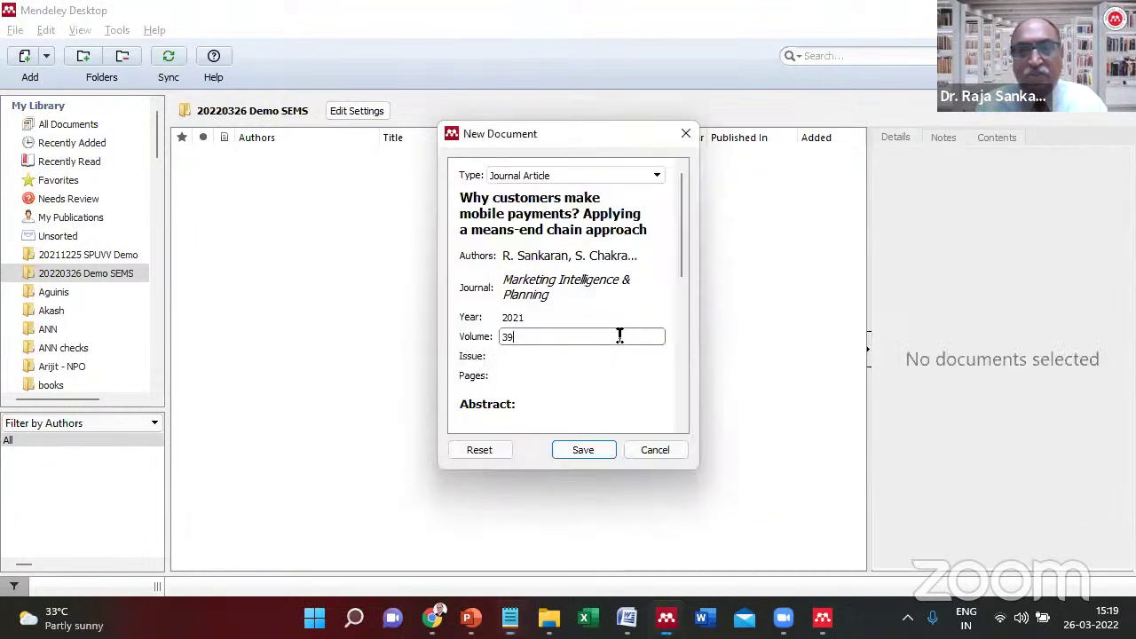
Set the new document's issue to 1 and pages to 109-124.
{"action": "left_click", "coordinate": [605, 351]}
{"action": "type", "text": "1"}
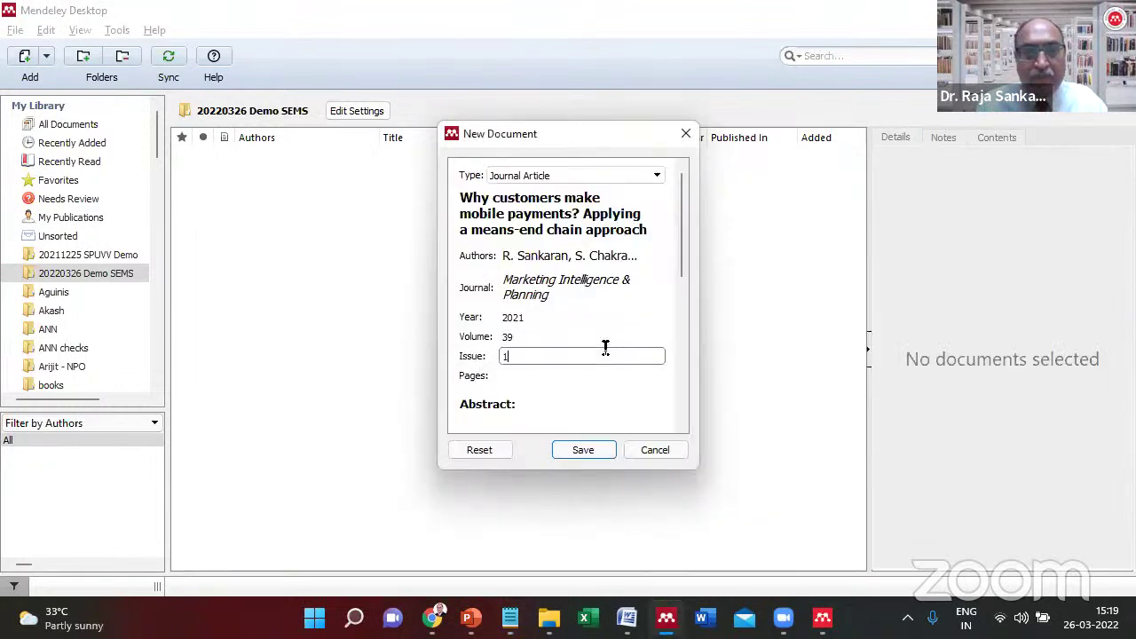
{"action": "left_click", "coordinate": [594, 376]}
{"action": "type", "text": "1"}
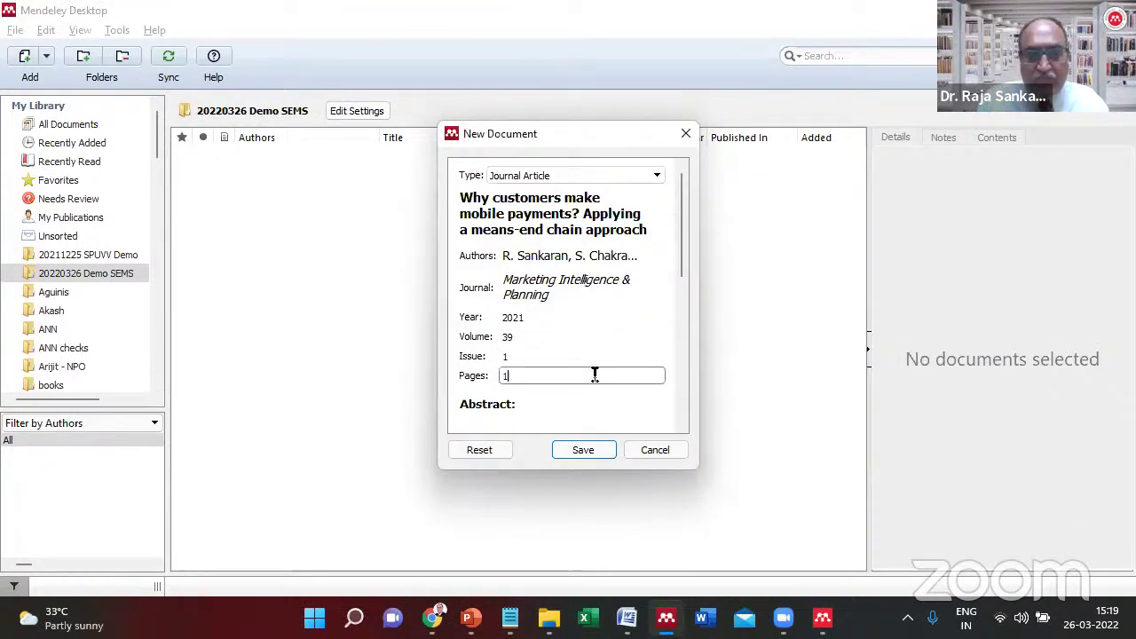
{"action": "type", "text": "09-124"}
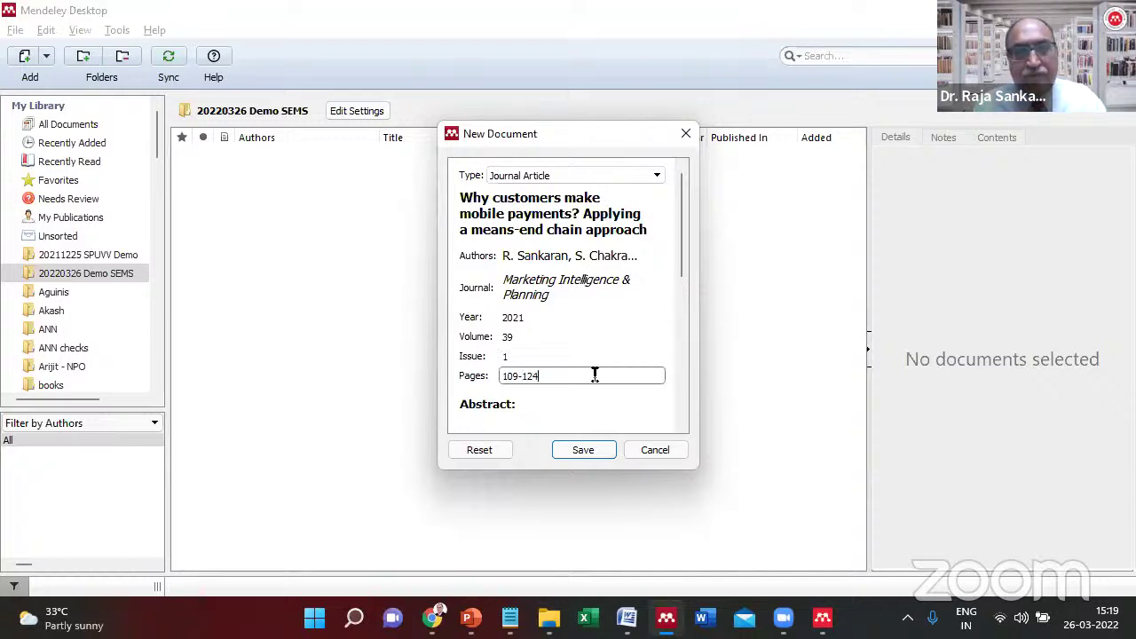
{"action": "left_click_drag", "start_coordinate": [684, 225], "coordinate": [675, 315]}
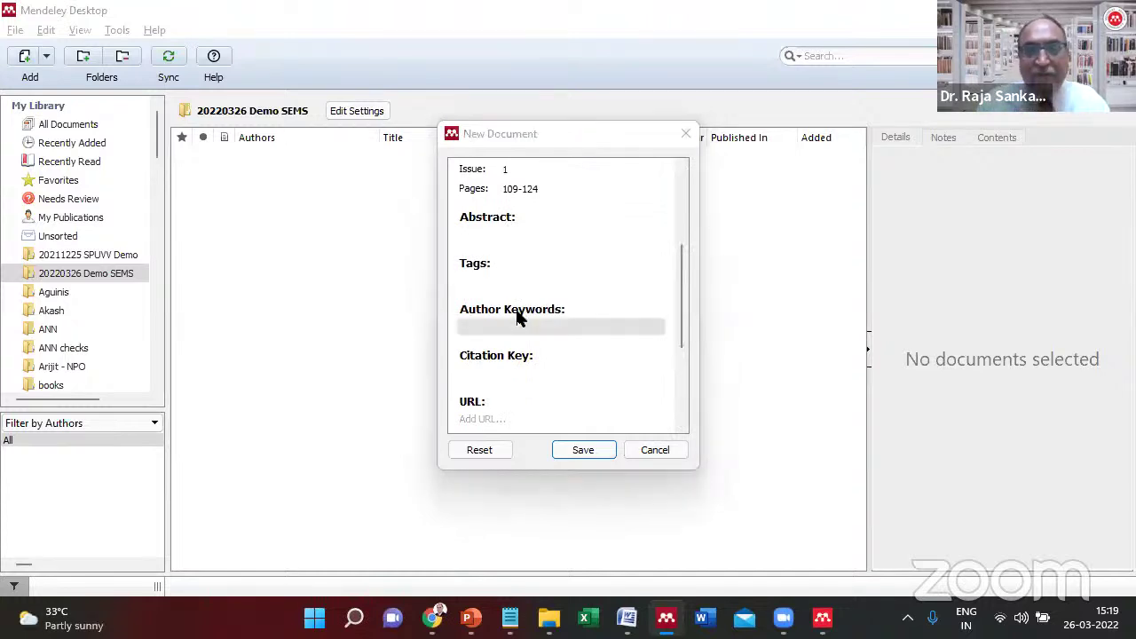
{"action": "key", "text": "alt+Tab"}
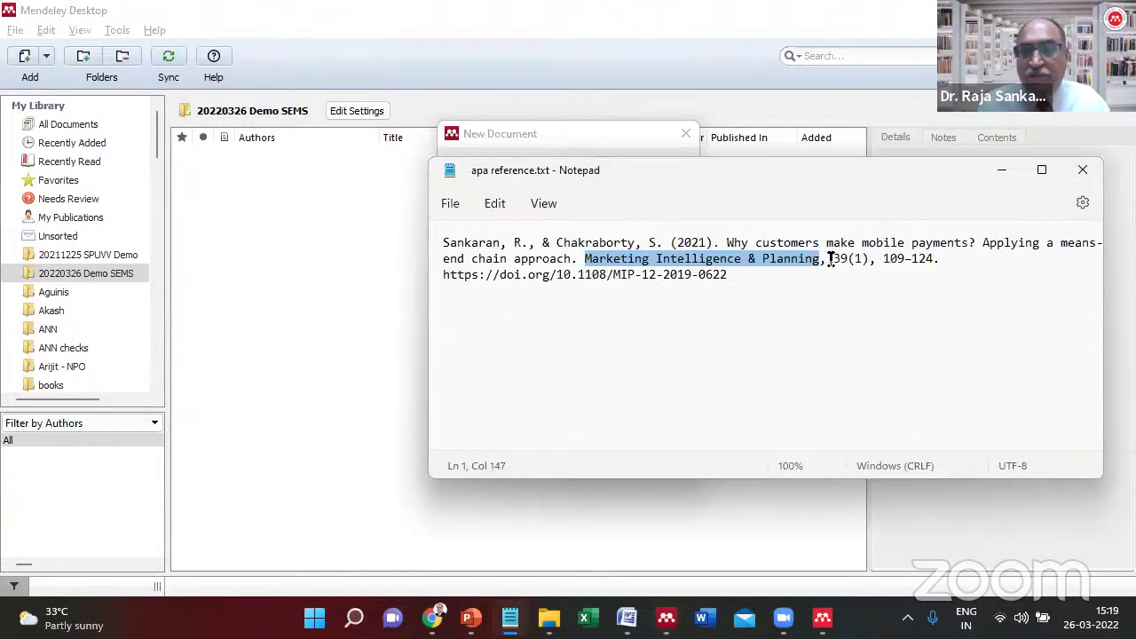
{"action": "left_click", "coordinate": [634, 293]}
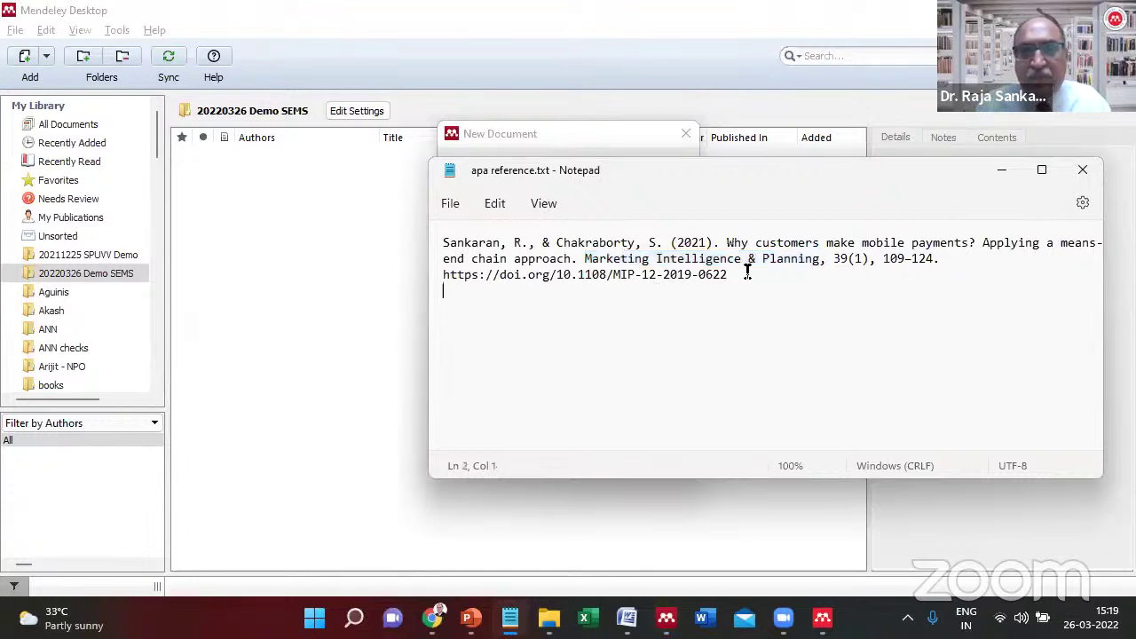
{"action": "key", "text": "Up"}
{"action": "key", "text": "Up"}
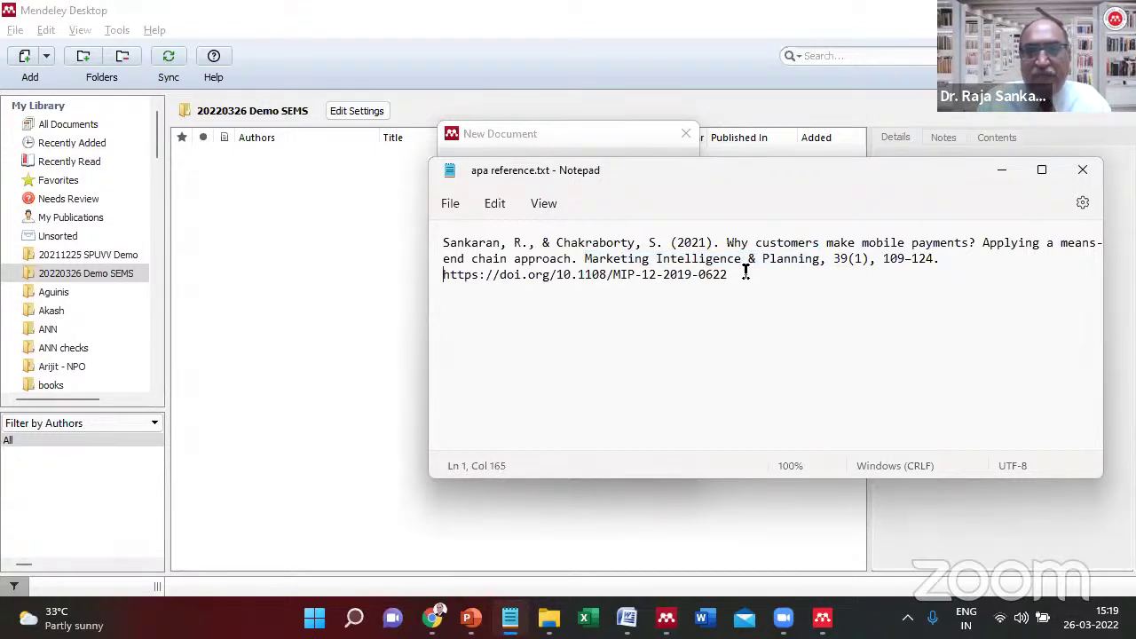
{"action": "key", "text": "shift+End"}
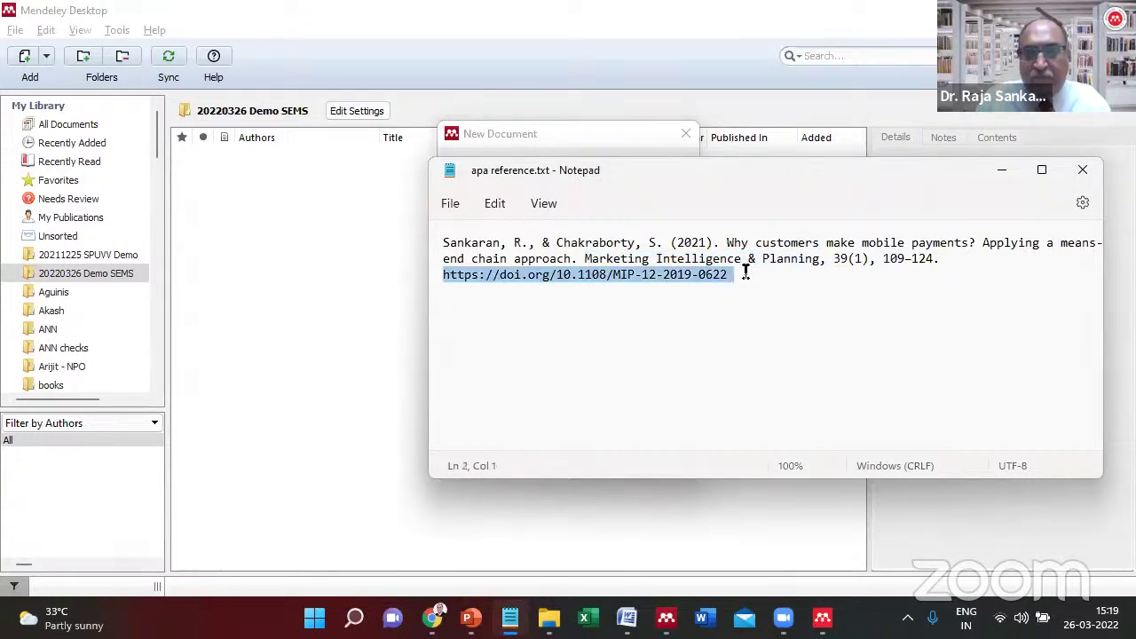
{"action": "key", "text": "alt+Tab"}
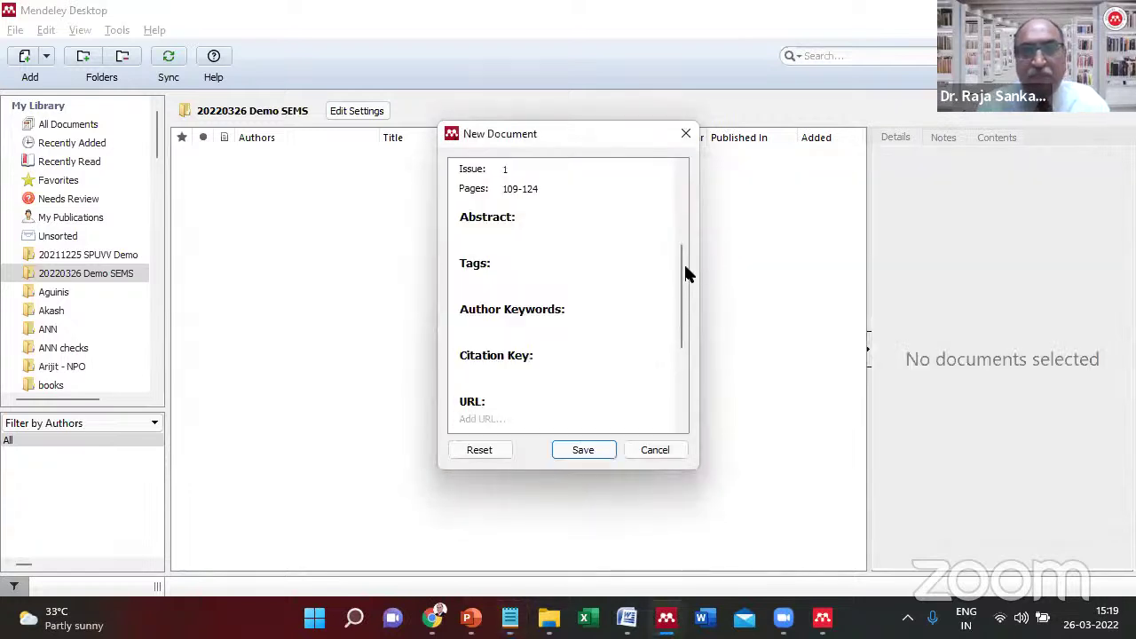
Paste the copied link as the new document's DOI and save the entry to the folder.
{"action": "left_click_drag", "start_coordinate": [676, 307], "coordinate": [677, 366]}
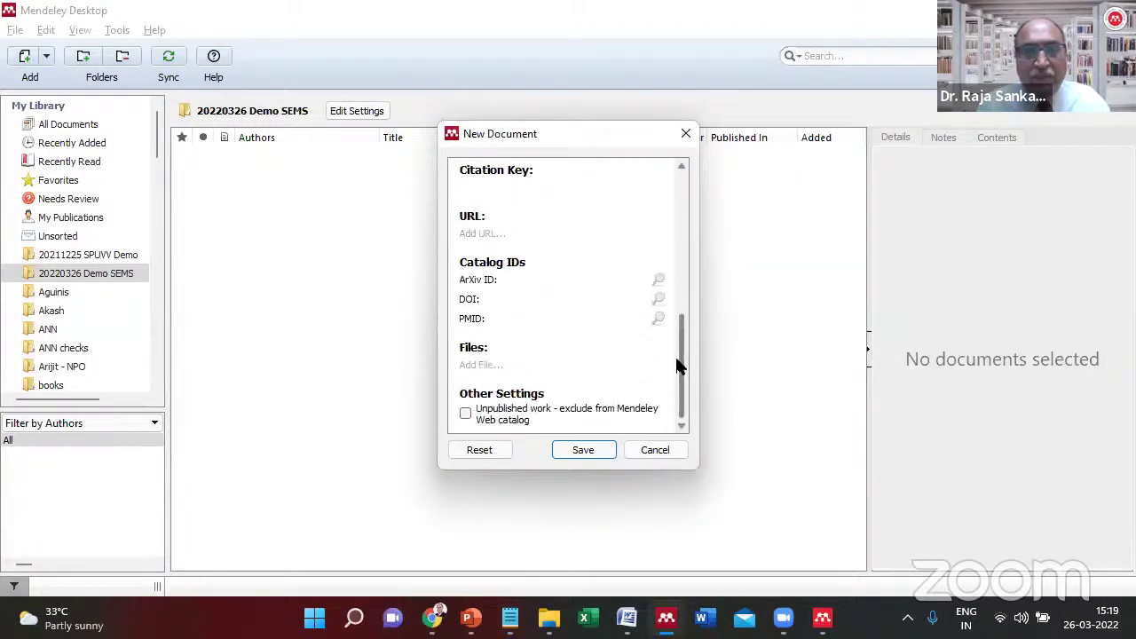
{"action": "left_click", "coordinate": [515, 300]}
{"action": "key", "text": "ctrl+v"}
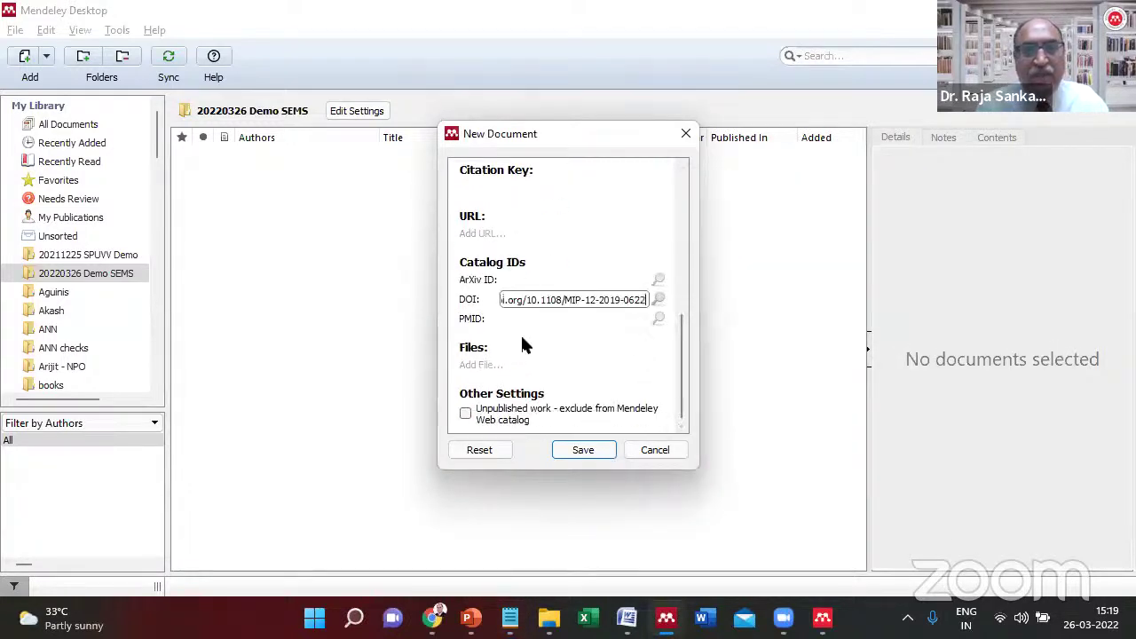
{"action": "left_click", "coordinate": [569, 444]}
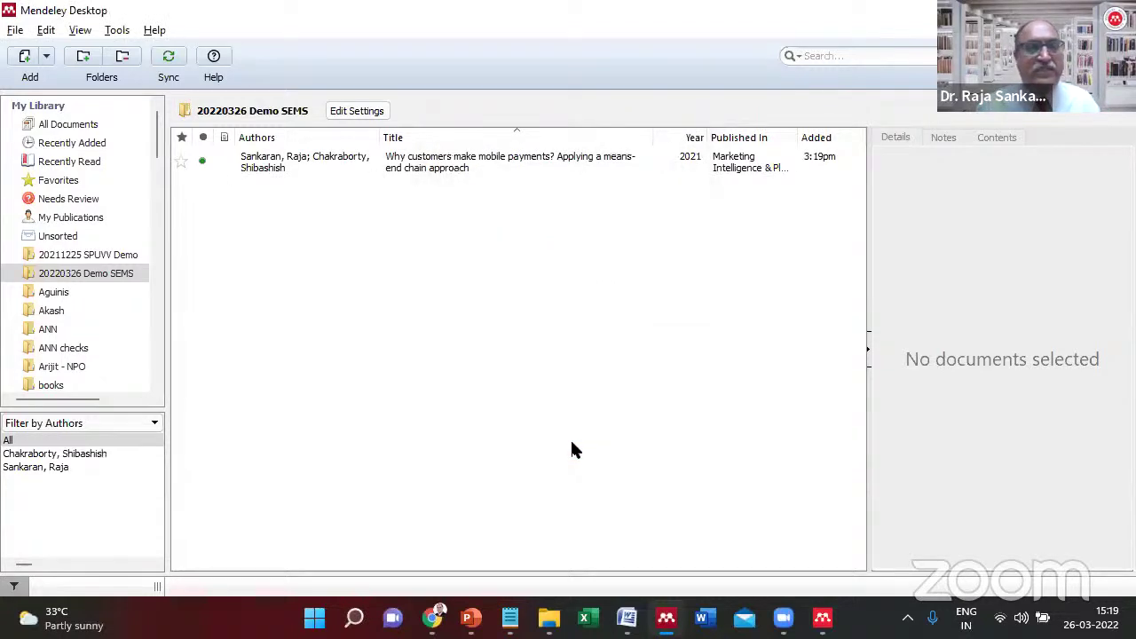
Shorten the saved article's title to "Why customers make mobile payments?" in its details and reselect the entry.
{"action": "left_click", "coordinate": [352, 164]}
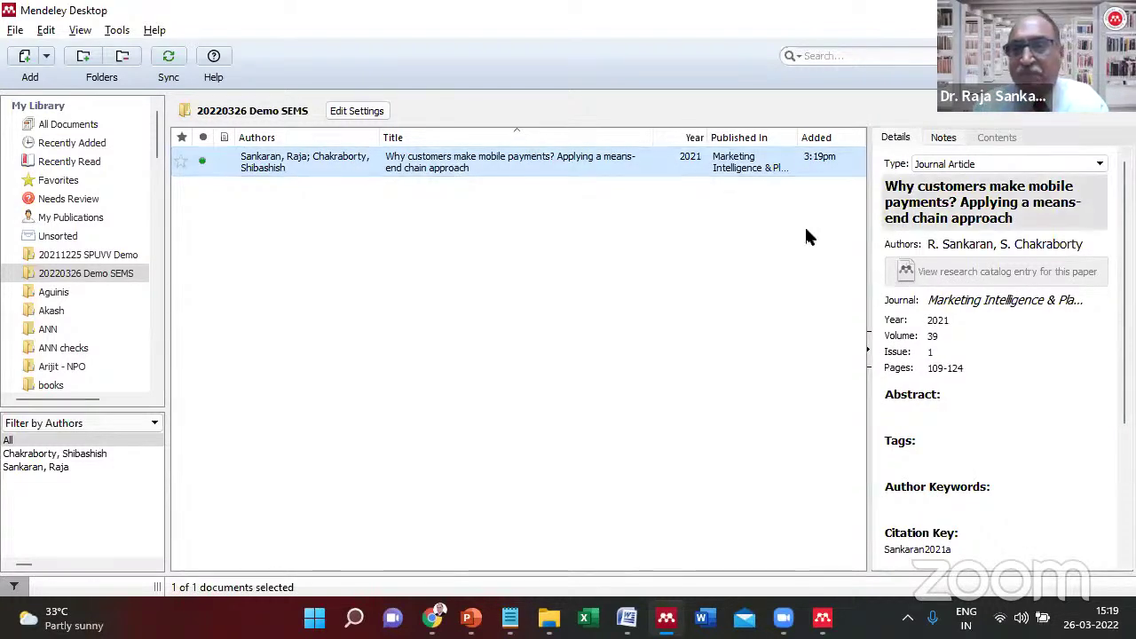
{"action": "left_click", "coordinate": [1034, 212]}
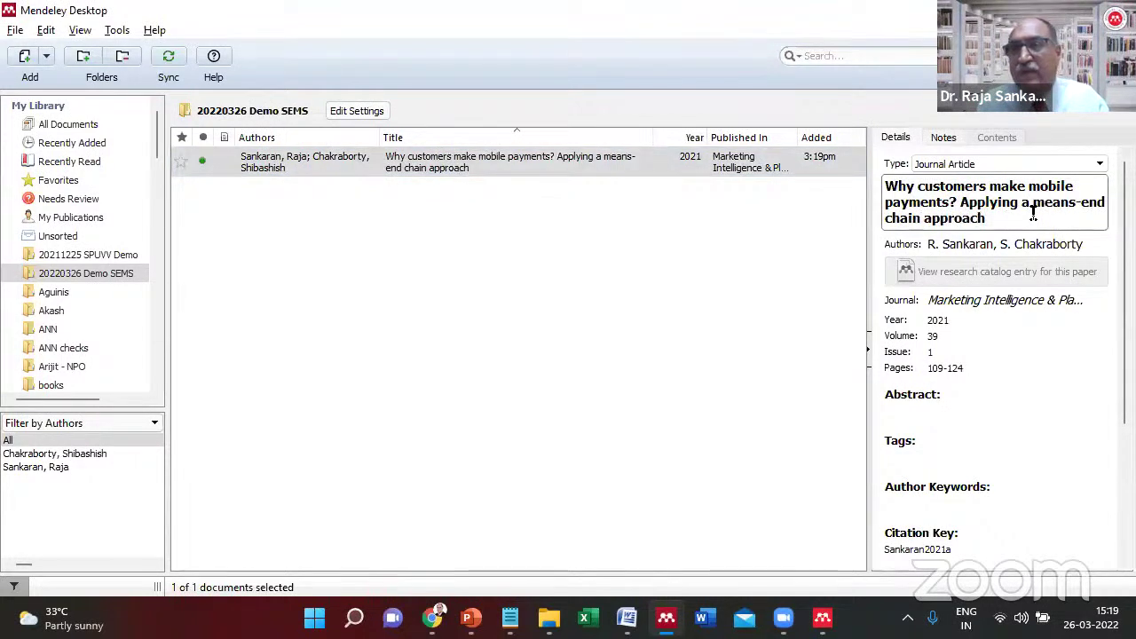
{"action": "key", "text": "ctrl+shift+Left"}
{"action": "key", "text": "BackSpace"}
{"action": "key", "text": "BackSpace"}
{"action": "key", "text": "BackSpace"}
{"action": "key", "text": "BackSpace"}
{"action": "key", "text": "BackSpace"}
{"action": "key", "text": "BackSpace"}
{"action": "key", "text": "BackSpace"}
{"action": "key", "text": "BackSpace"}
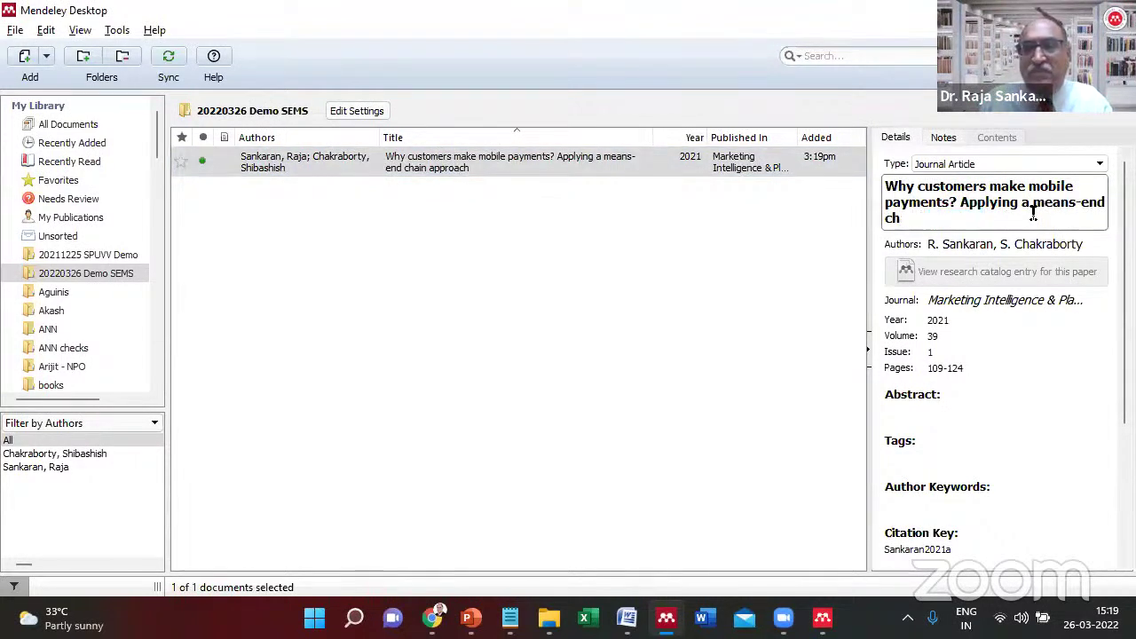
{"action": "key", "text": "shift+Left"}
{"action": "key", "text": "shift+Left"}
{"action": "key", "text": "shift+Left"}
{"action": "key", "text": "shift+Left"}
{"action": "key", "text": "shift+Left"}
{"action": "key", "text": "shift+Left"}
{"action": "key", "text": "shift+Left"}
{"action": "key", "text": "shift+Left"}
{"action": "key", "text": "shift+Left"}
{"action": "key", "text": "shift+Left"}
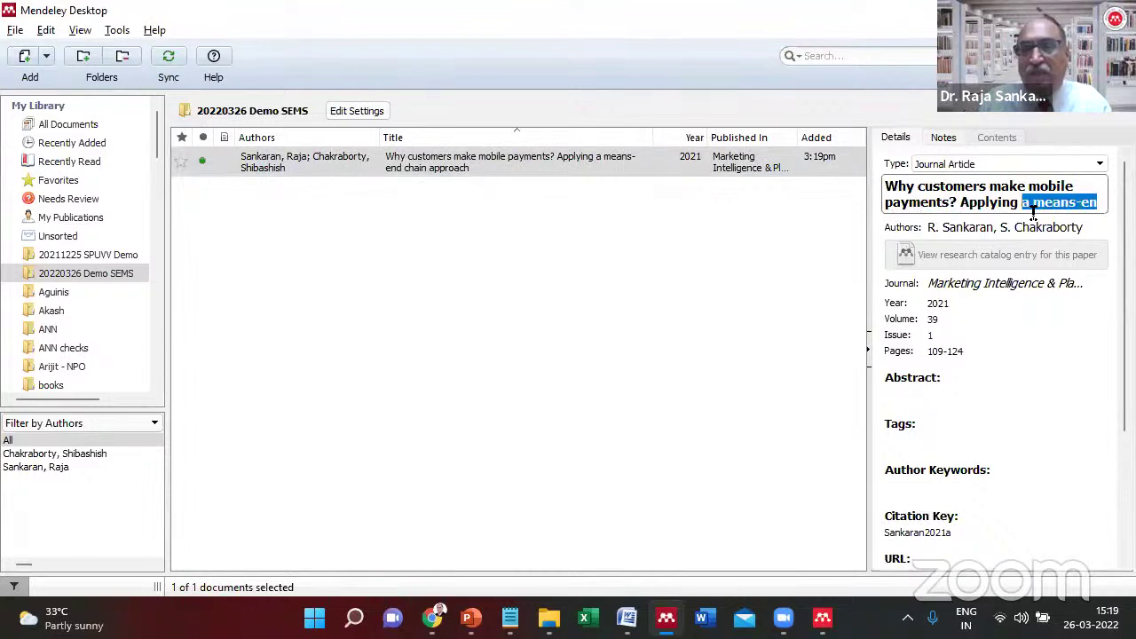
{"action": "key", "text": "BackSpace"}
{"action": "key", "text": "BackSpace"}
{"action": "key", "text": "BackSpace"}
{"action": "key", "text": "BackSpace"}
{"action": "key", "text": "BackSpace"}
{"action": "key", "text": "BackSpace"}
{"action": "key", "text": "BackSpace"}
{"action": "key", "text": "BackSpace"}
{"action": "key", "text": "BackSpace"}
{"action": "key", "text": "BackSpace"}
{"action": "key", "text": "BackSpace"}
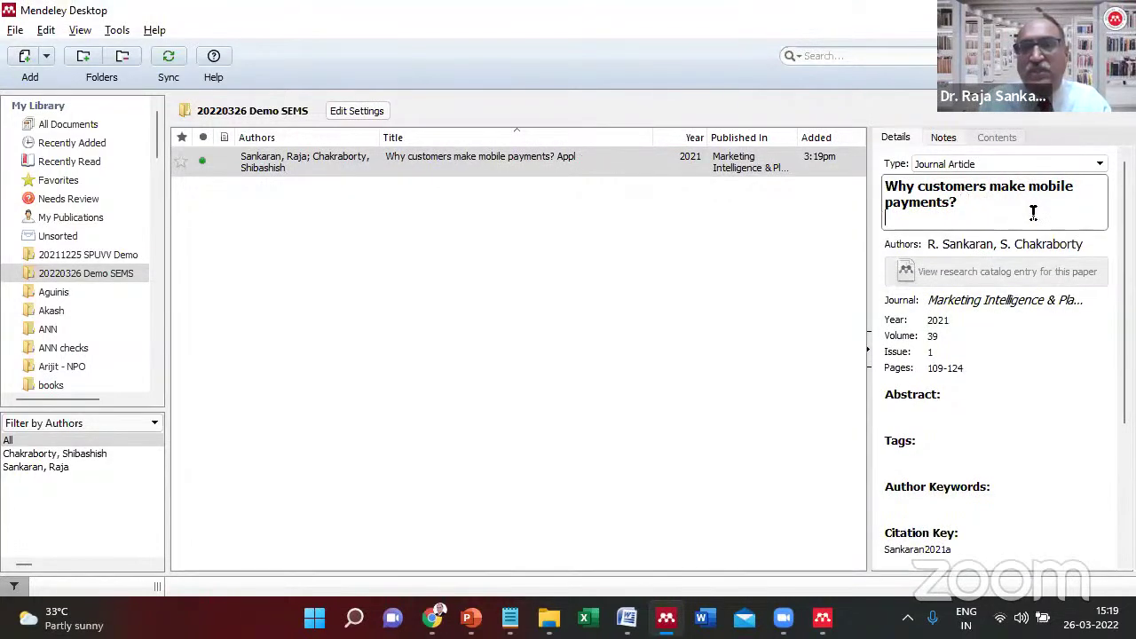
{"action": "left_click", "coordinate": [1033, 218]}
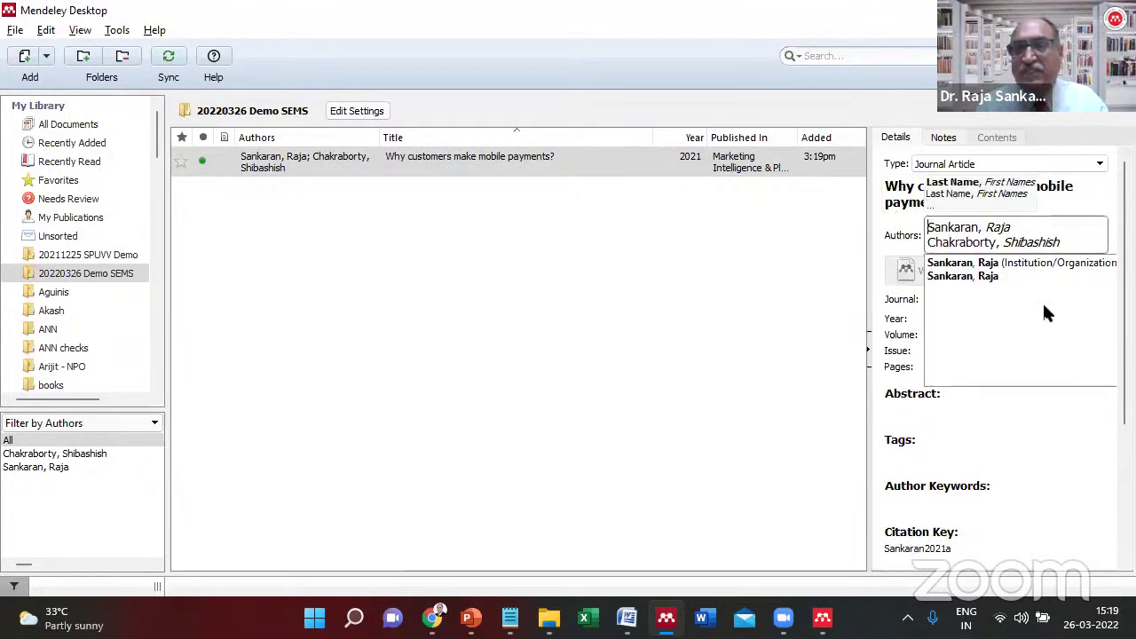
{"action": "left_click", "coordinate": [1008, 331]}
{"action": "left_click", "coordinate": [861, 349]}
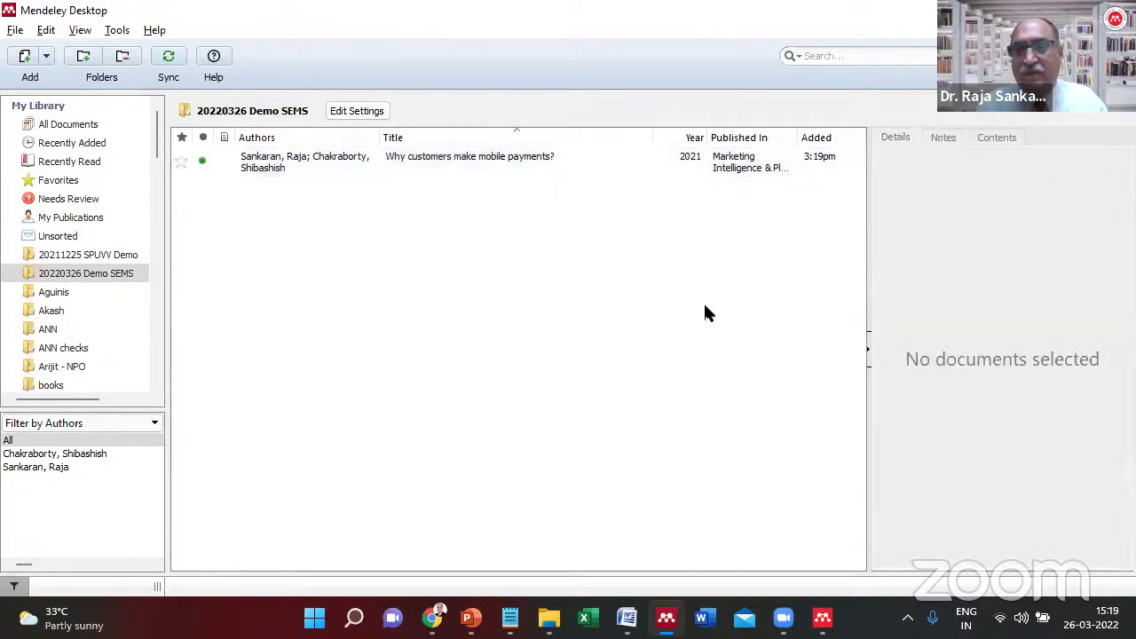
{"action": "left_click", "coordinate": [588, 164]}
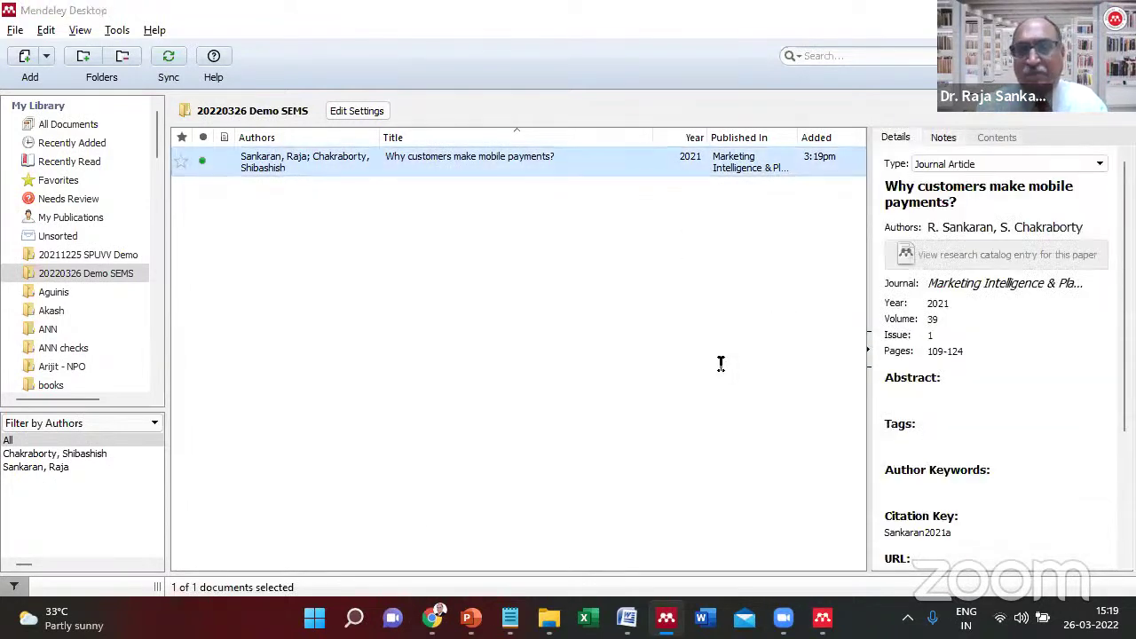
Switch to PowerPoint to review the "How to build a library" slide, and return to Mendeley Desktop.
{"action": "key", "text": "alt+Tab"}
{"action": "key", "text": "alt+Tab"}
{"action": "key", "text": "alt+Tab"}
{"action": "key", "text": "alt+Tab"}
{"action": "key", "text": "alt+Tab"}
{"action": "key", "text": "alt+Tab"}
{"action": "key", "text": "alt+Tab"}
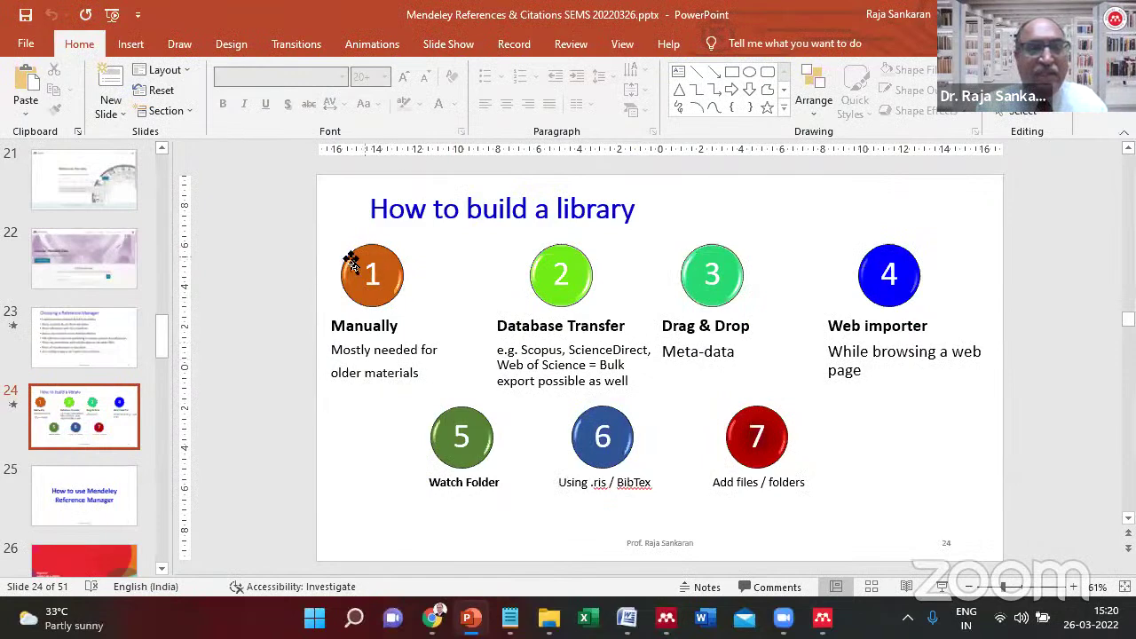
{"action": "key", "text": "alt+Tab"}
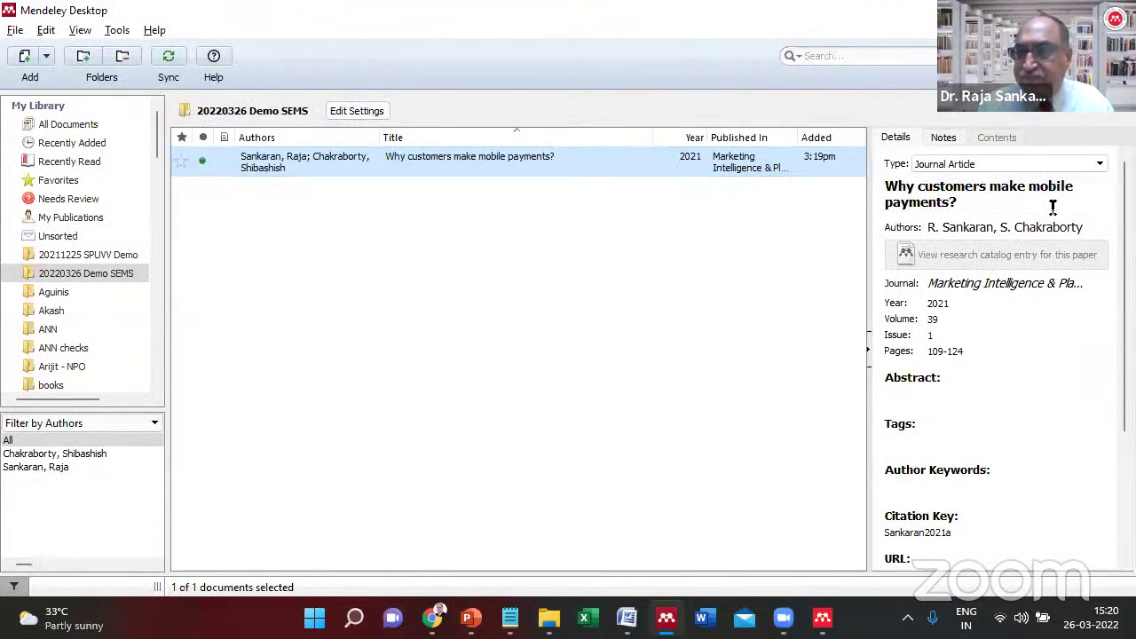
Delete the mobile payments article from the 20220326 Demo SEMS folder.
{"action": "right_click", "coordinate": [499, 169]}
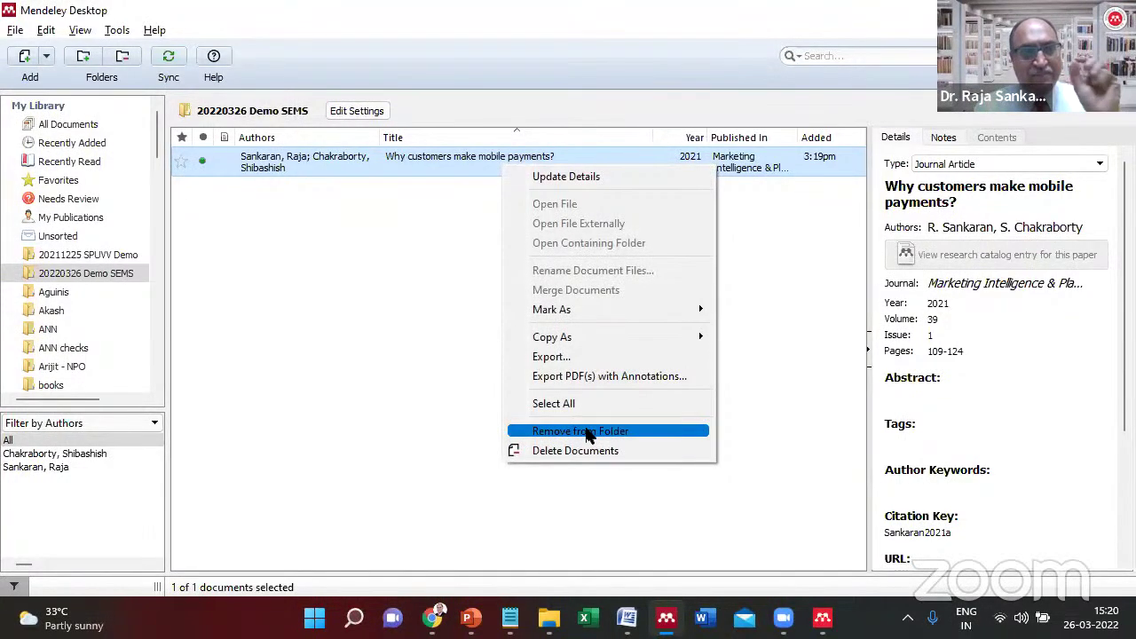
{"action": "left_click", "coordinate": [300, 180]}
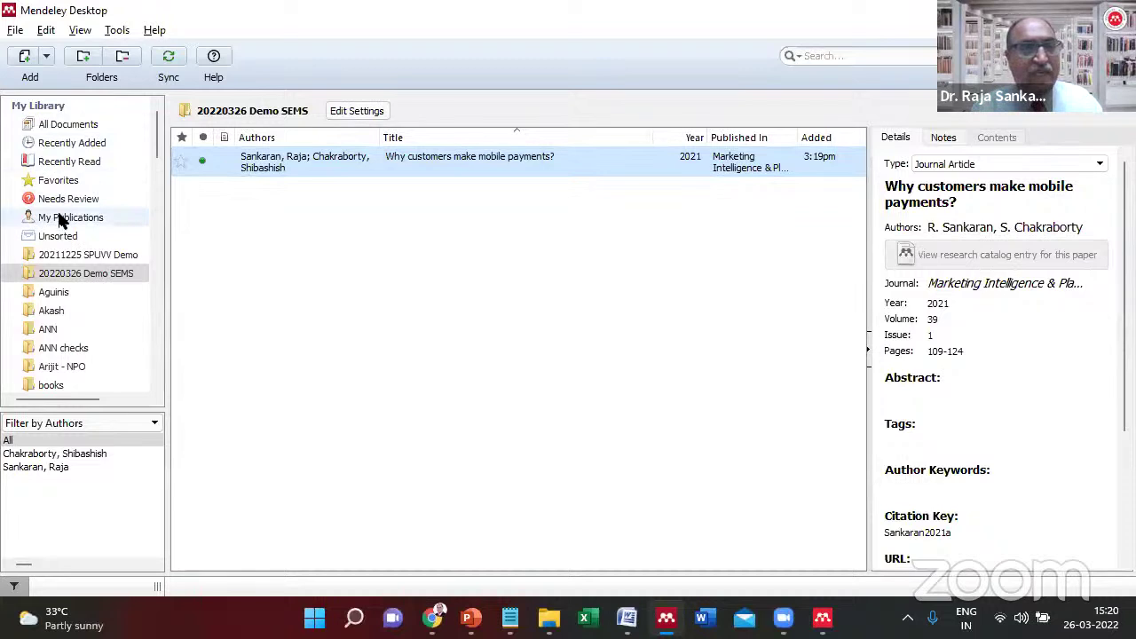
{"action": "right_click", "coordinate": [340, 163]}
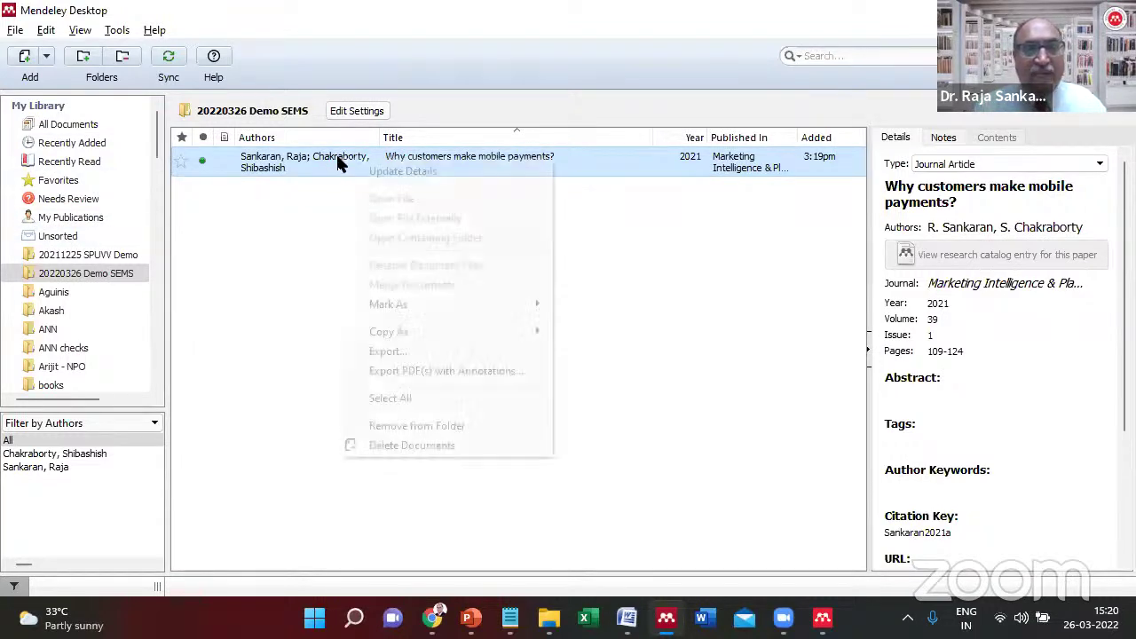
{"action": "left_click", "coordinate": [411, 442]}
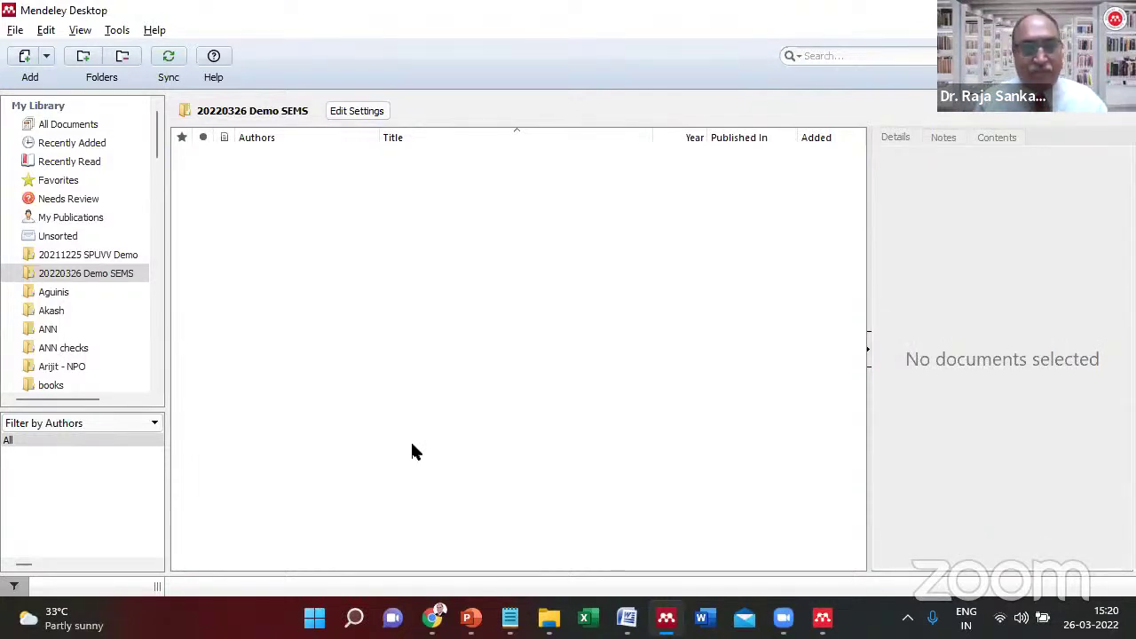
Undo the deletion of the mobile payments article and clear the selection in the document list.
{"action": "left_click", "coordinate": [47, 55]}
{"action": "left_click", "coordinate": [197, 162]}
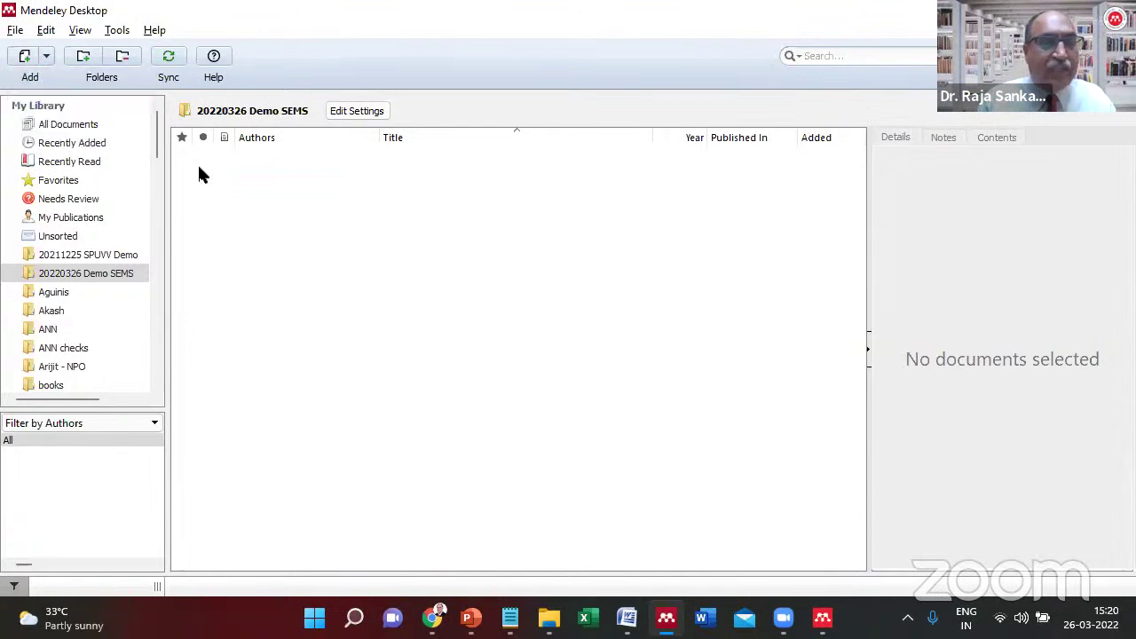
{"action": "left_click", "coordinate": [351, 171]}
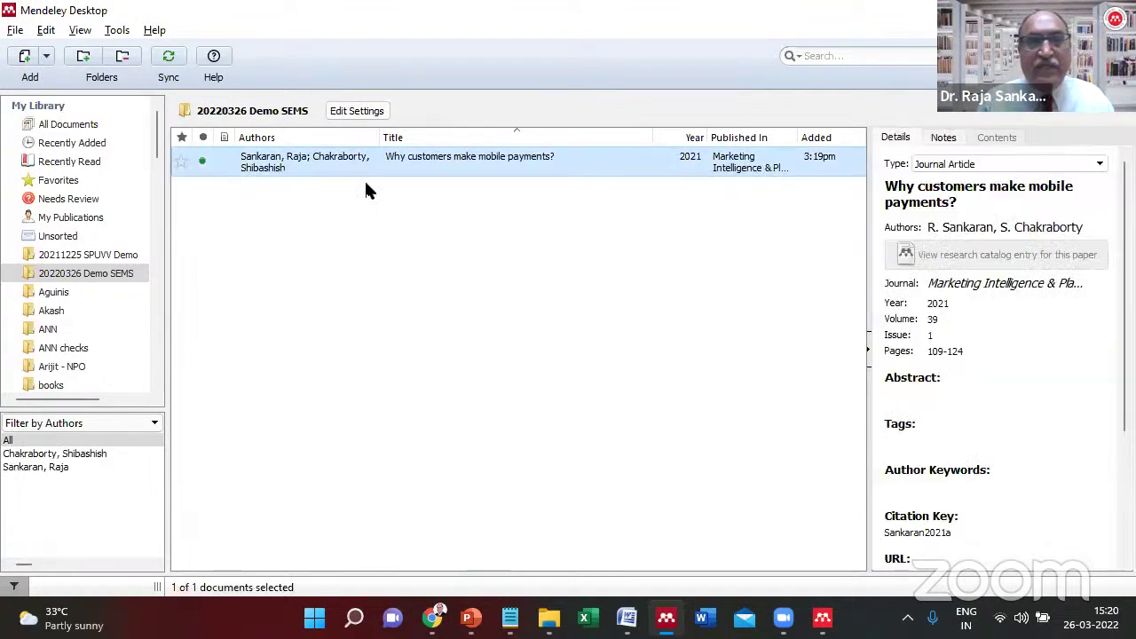
{"action": "left_click", "coordinate": [720, 259]}
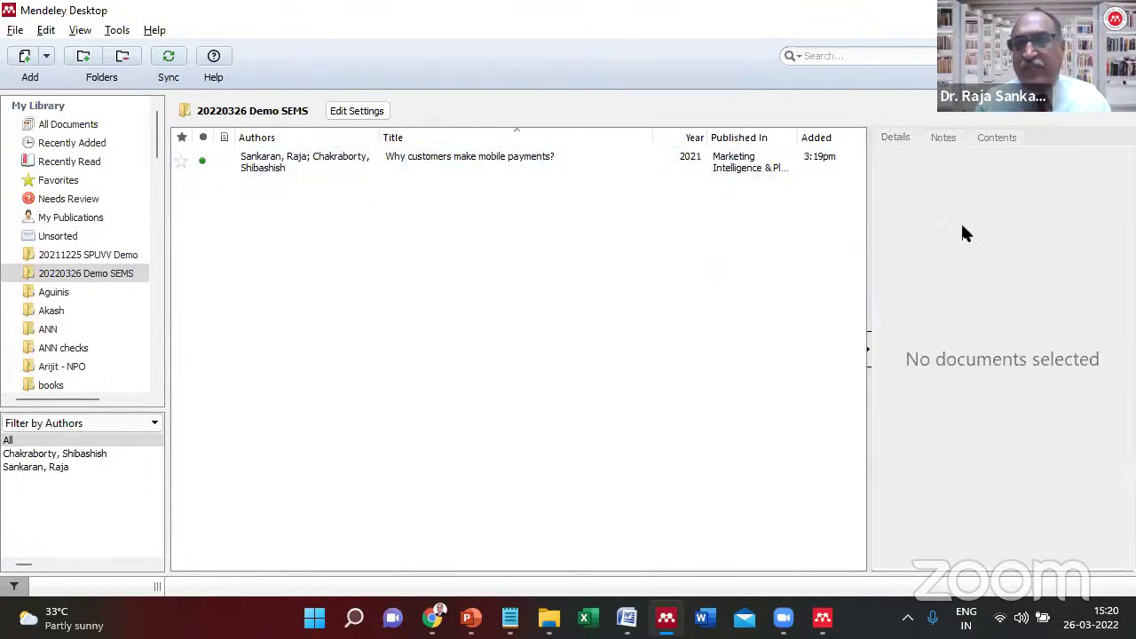
Clear the pages and issue values in the mobile payments article's details.
{"action": "left_click", "coordinate": [815, 172]}
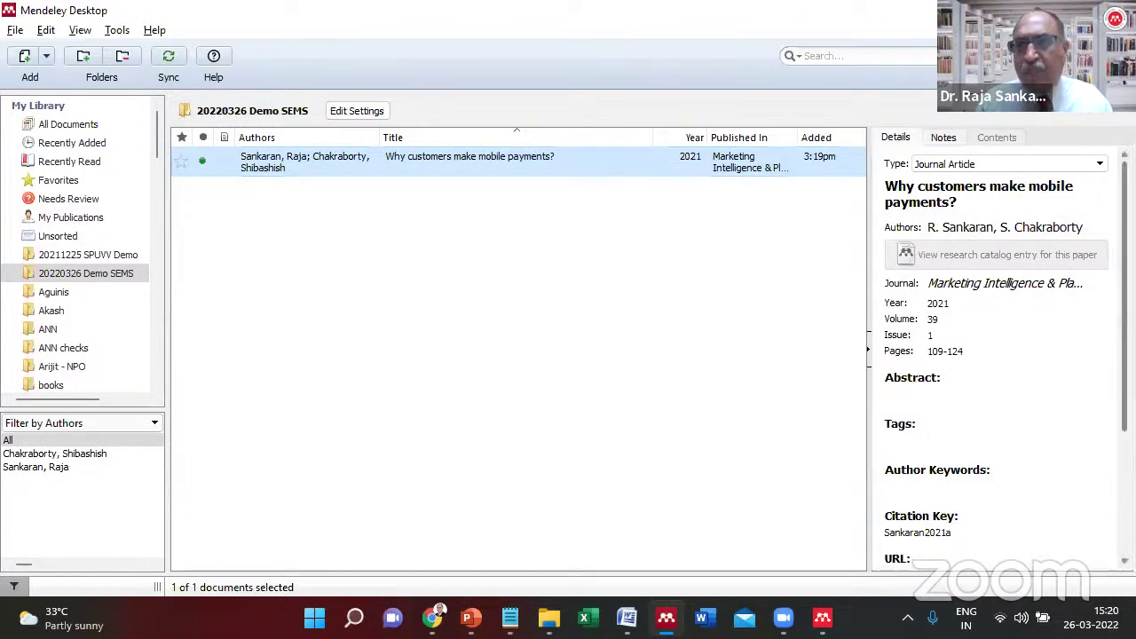
{"action": "scroll", "coordinate": [994, 355], "scroll_direction": "down", "scroll_amount": 5}
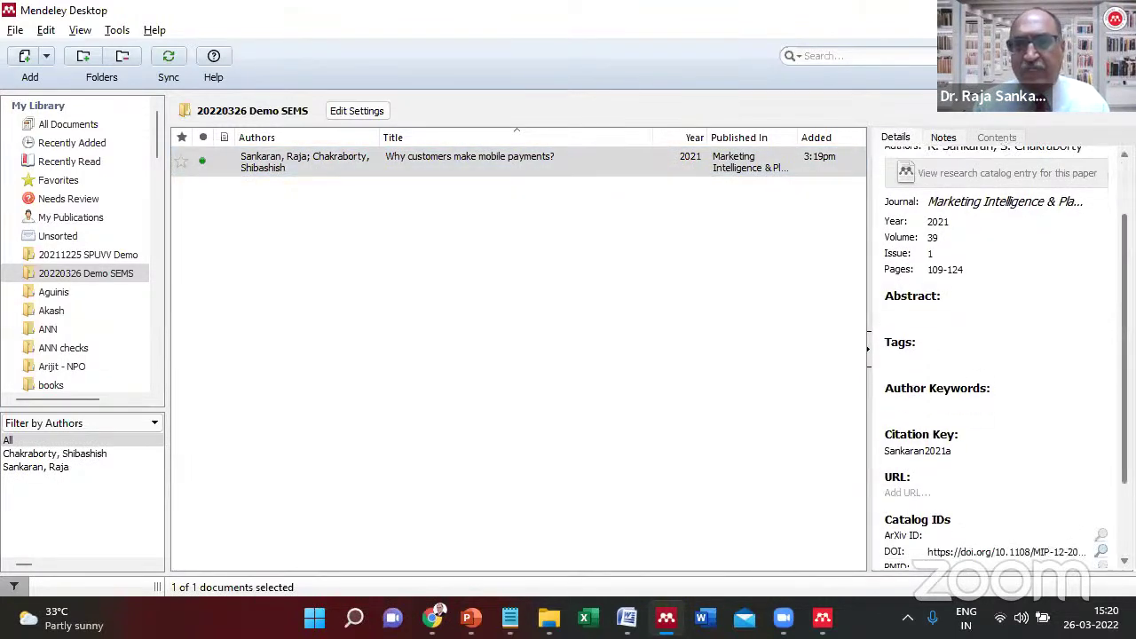
{"action": "scroll", "coordinate": [1010, 241], "scroll_direction": "up", "scroll_amount": 2}
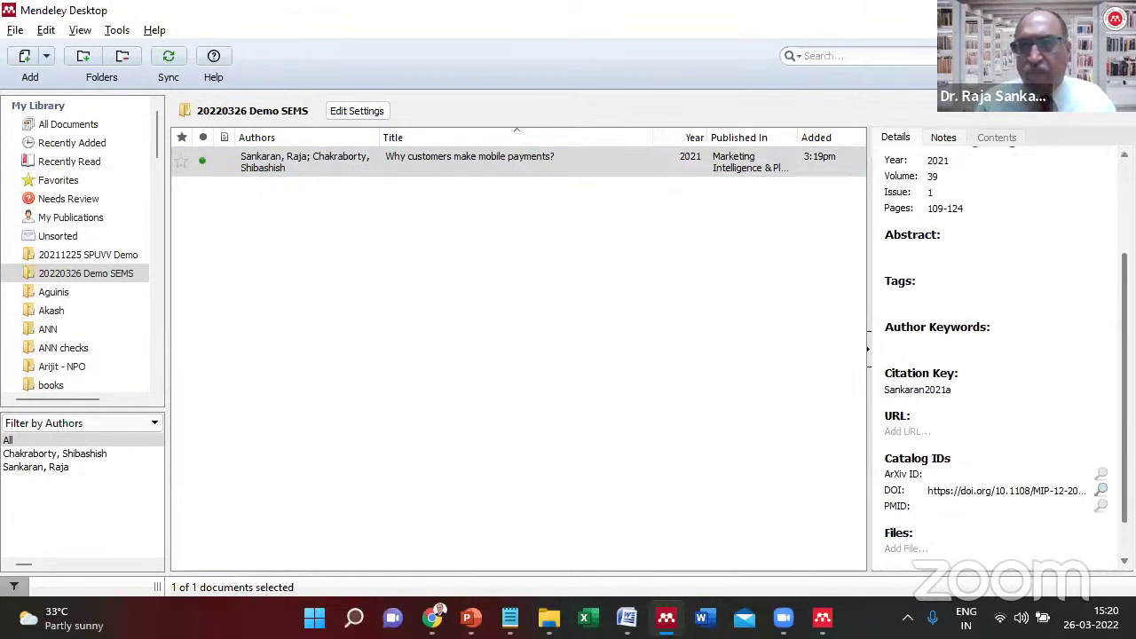
{"action": "left_click", "coordinate": [1010, 240]}
{"action": "key", "text": "BackSpace"}
{"action": "key", "text": "BackSpace"}
{"action": "key", "text": "BackSpace"}
{"action": "key", "text": "BackSpace"}
{"action": "key", "text": "BackSpace"}
{"action": "key", "text": "BackSpace"}
{"action": "key", "text": "BackSpace"}
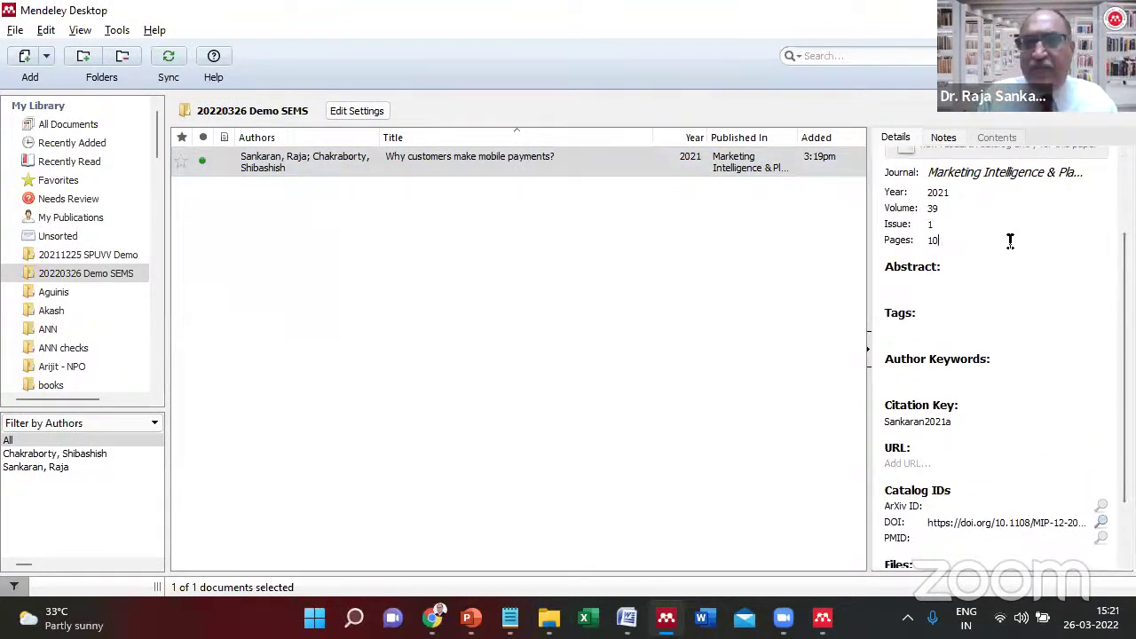
{"action": "left_click", "coordinate": [992, 219]}
{"action": "key", "text": "BackSpace"}
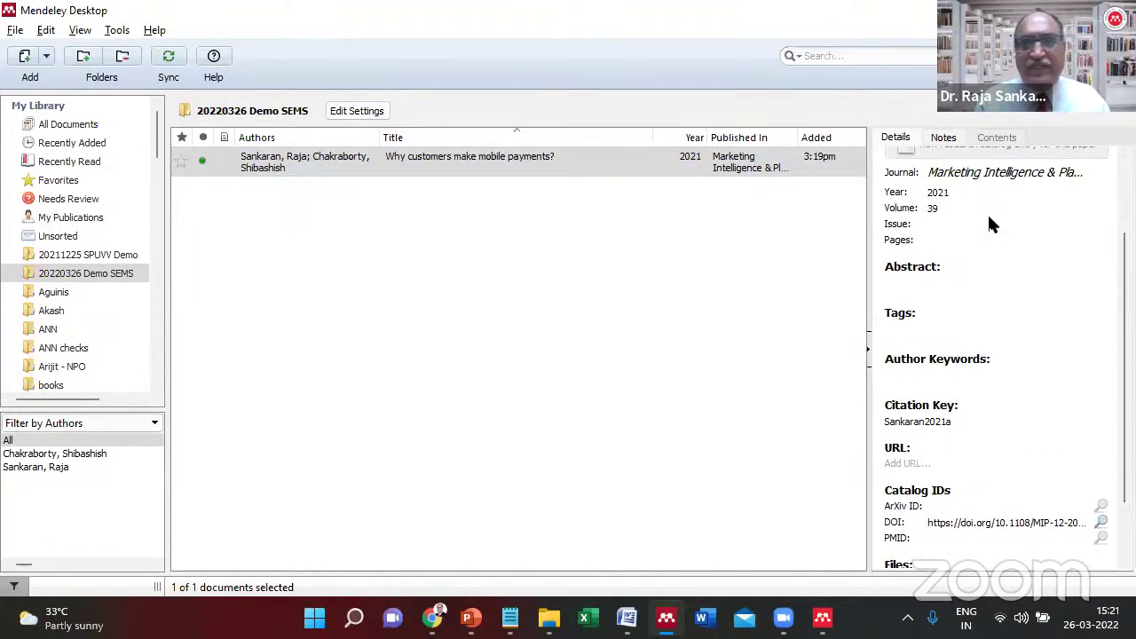
{"action": "key", "text": "Return"}
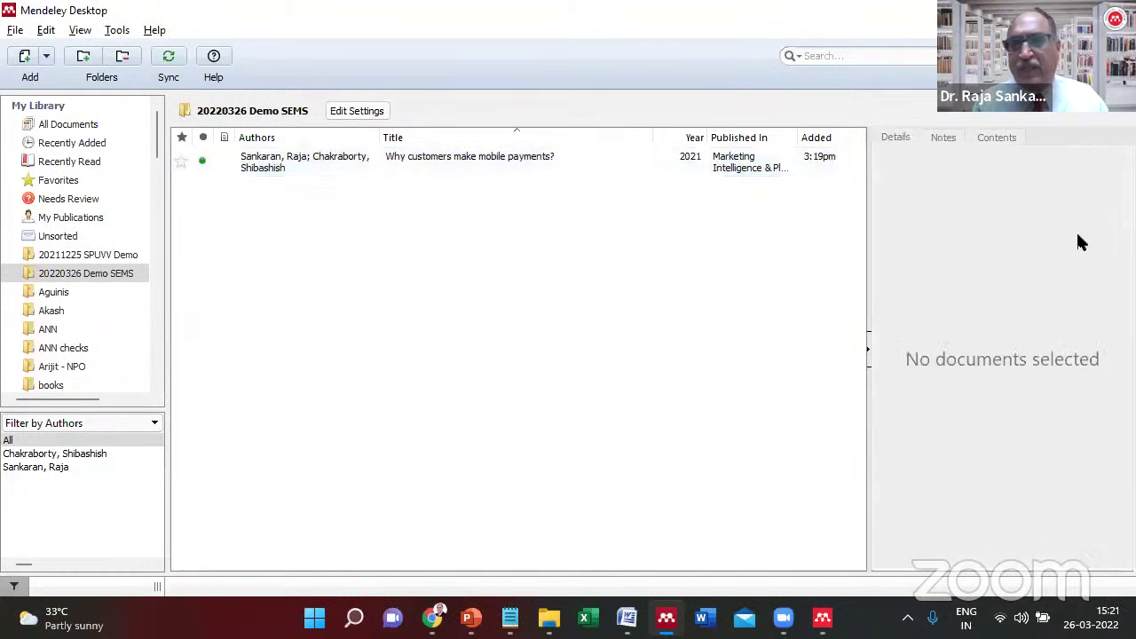
Remove the word "Planning" from the end of the article's journal name.
{"action": "left_click", "coordinate": [713, 174]}
{"action": "left_click", "coordinate": [1065, 176]}
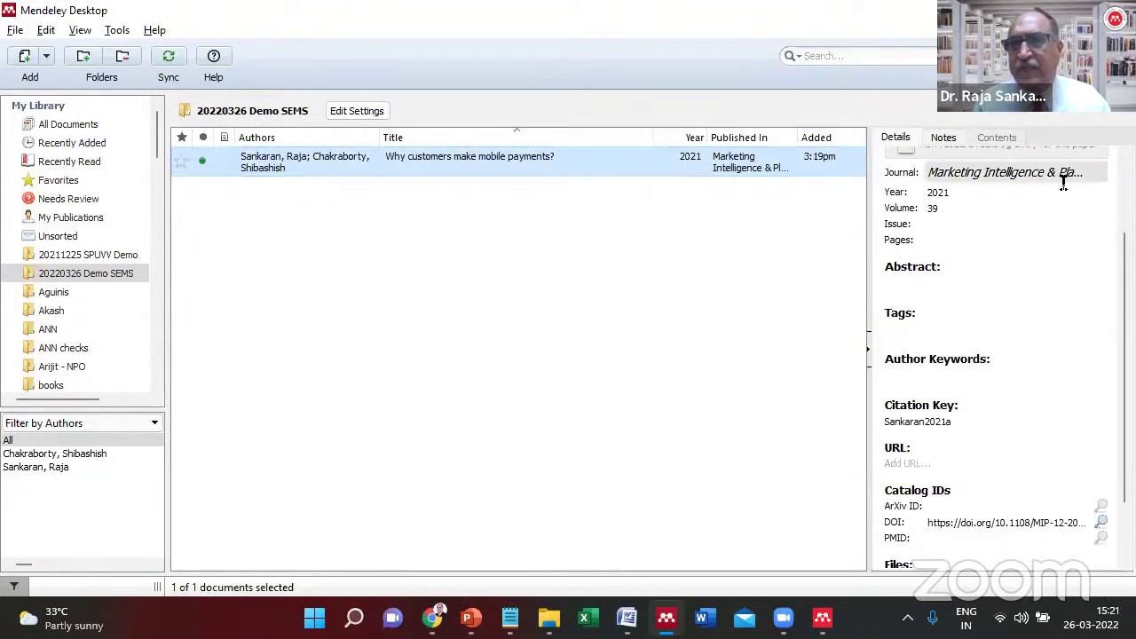
{"action": "double_click", "coordinate": [1074, 172]}
{"action": "key", "text": "BackSpace"}
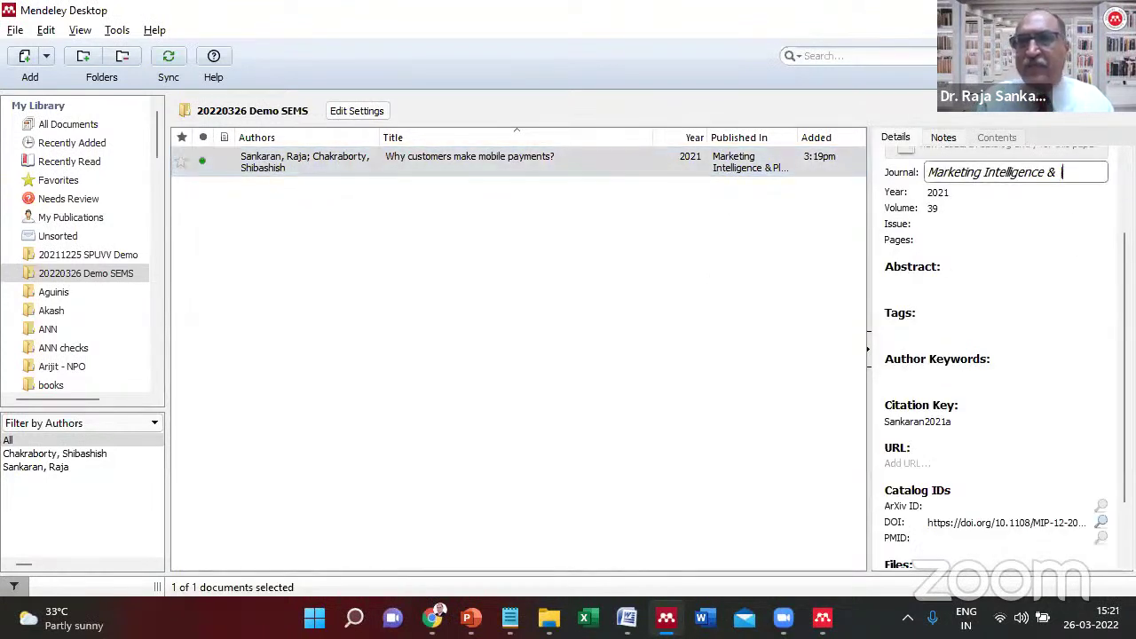
{"action": "left_click", "coordinate": [672, 194]}
{"action": "scroll", "coordinate": [995, 355], "scroll_direction": "down", "scroll_amount": 2}
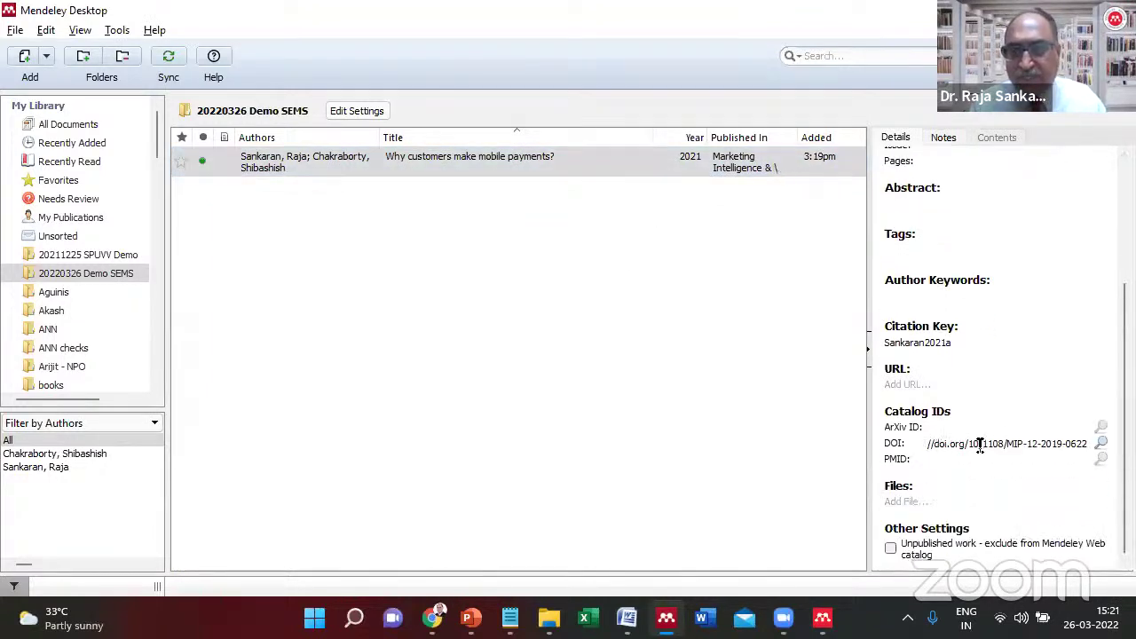
Look up the mobile payments article by its DOI to fill in the missing details, and review the filled-in fields.
{"action": "left_click", "coordinate": [1102, 443]}
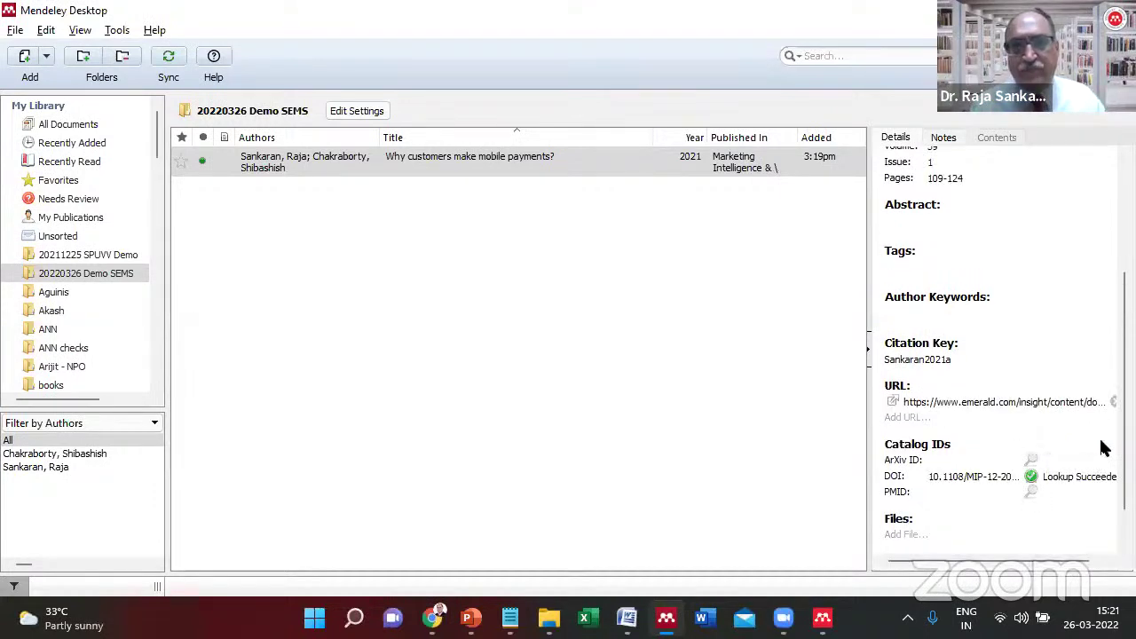
{"action": "scroll", "coordinate": [1074, 267], "scroll_direction": "up", "scroll_amount": 5}
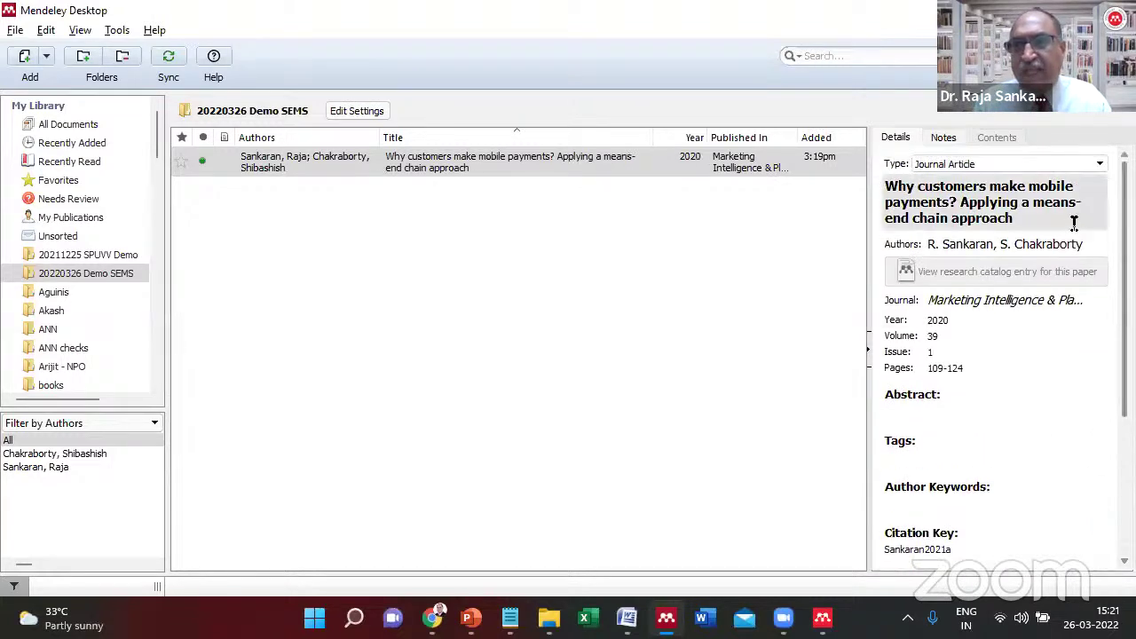
{"action": "left_click", "coordinate": [1017, 219]}
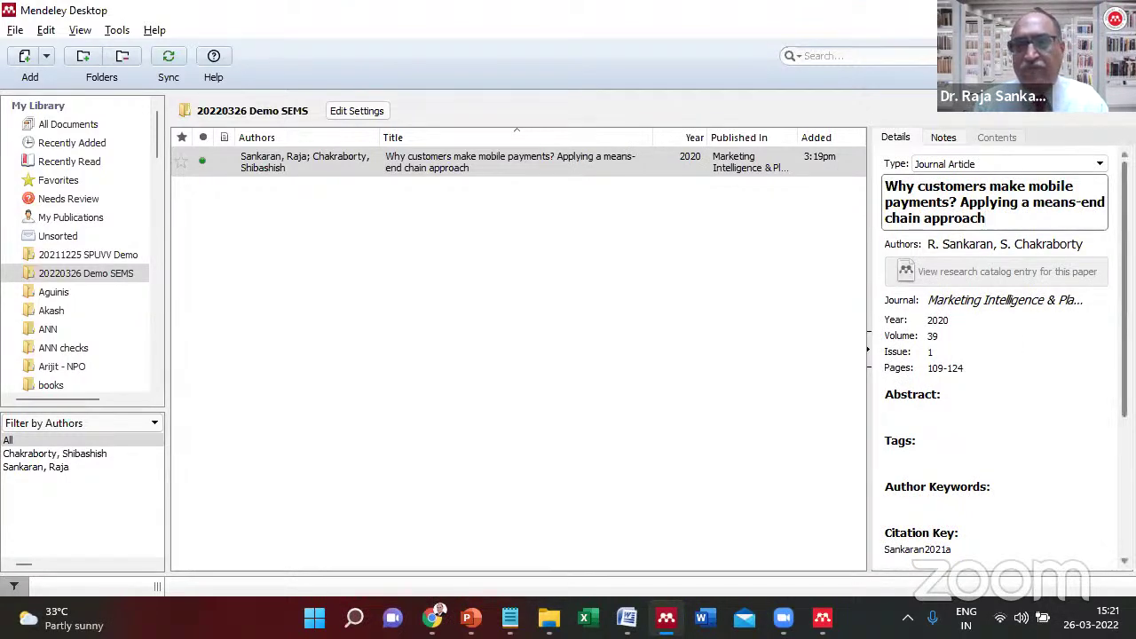
{"action": "scroll", "coordinate": [995, 355], "scroll_direction": "down", "scroll_amount": 3}
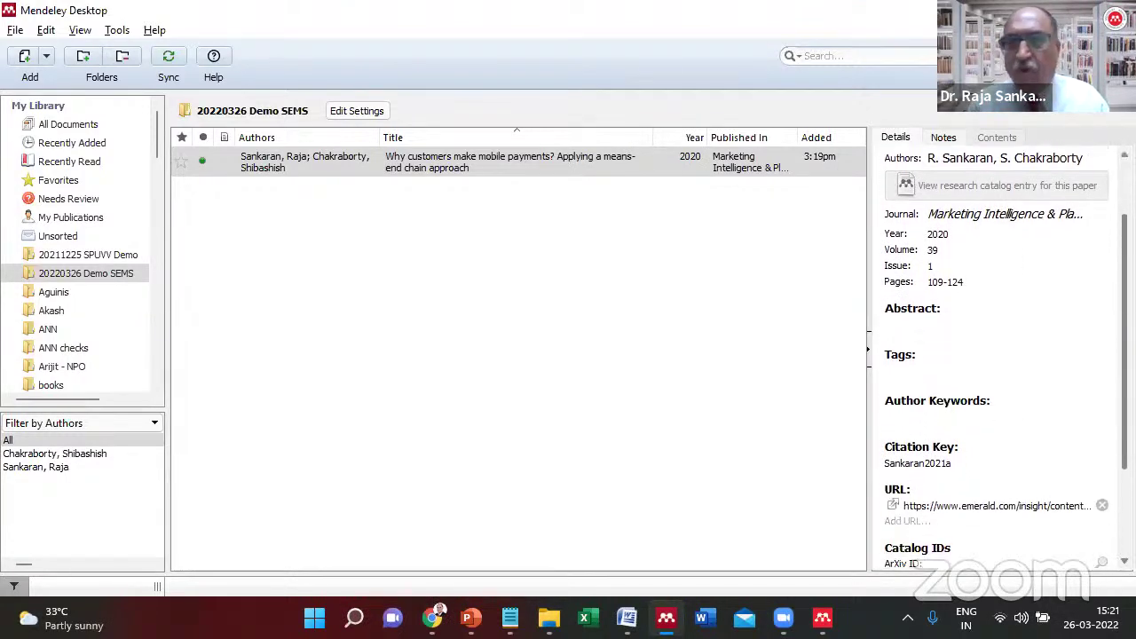
{"action": "scroll", "coordinate": [995, 355], "scroll_direction": "down", "scroll_amount": 5}
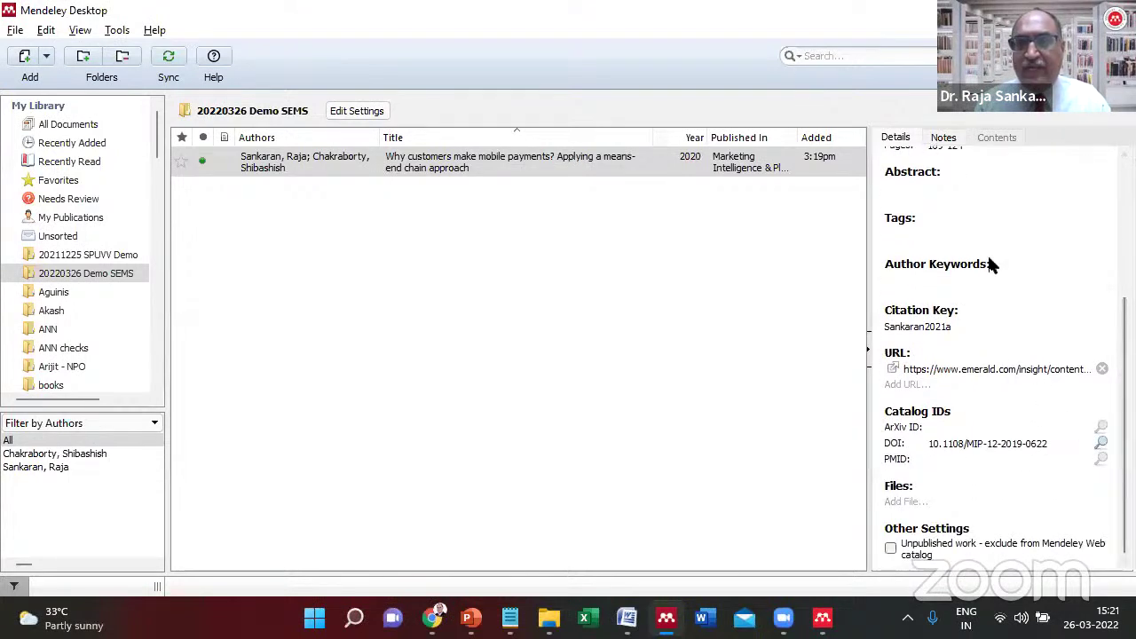
{"action": "right_click", "coordinate": [578, 169]}
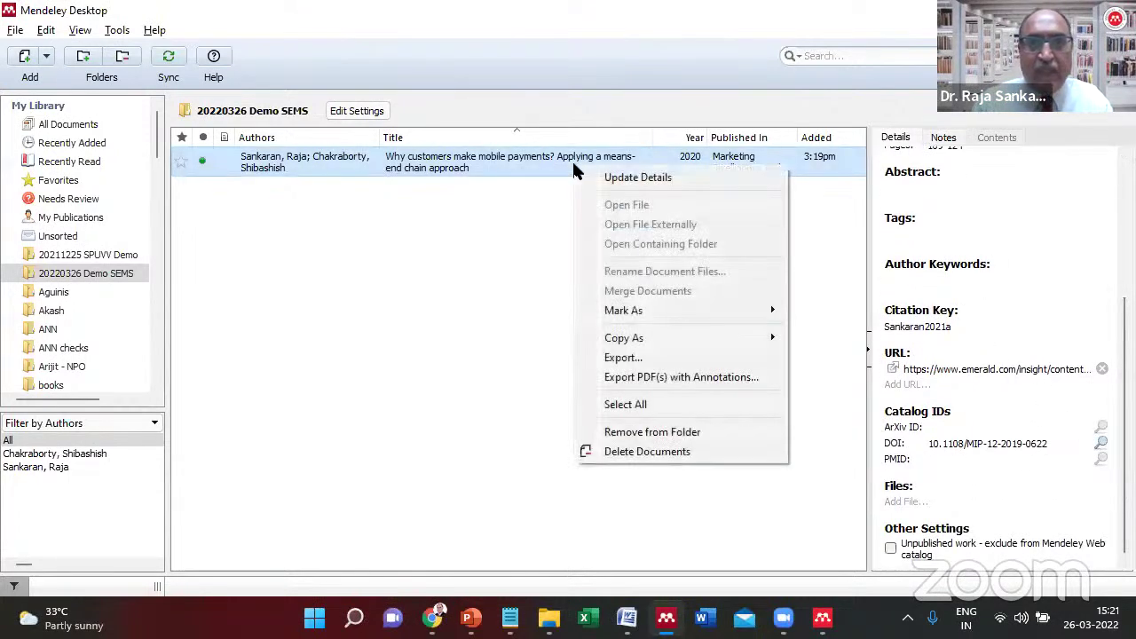
{"action": "left_click", "coordinate": [695, 451]}
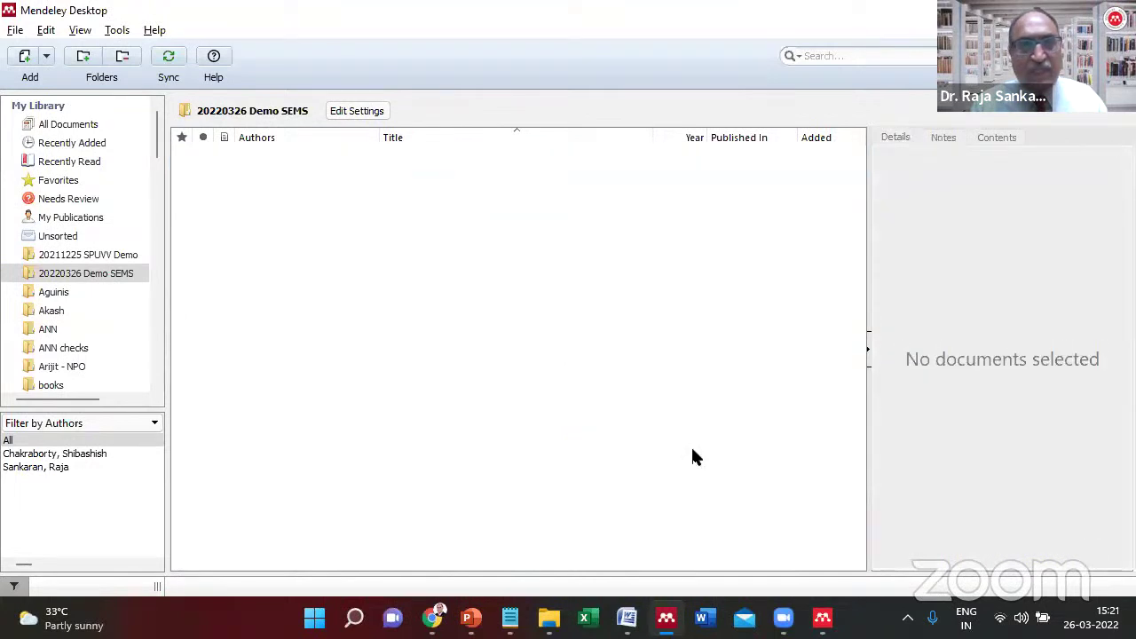
{"action": "left_click", "coordinate": [48, 54]}
{"action": "left_click", "coordinate": [71, 136]}
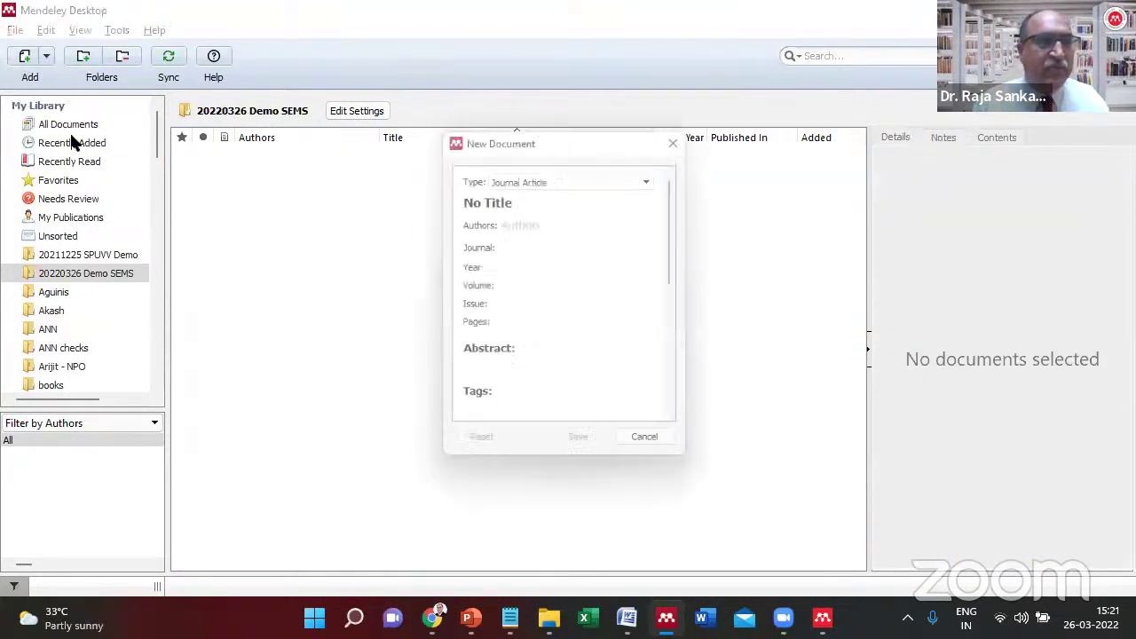
{"action": "left_click_drag", "start_coordinate": [678, 232], "coordinate": [714, 375]}
{"action": "left_click", "coordinate": [512, 299]}
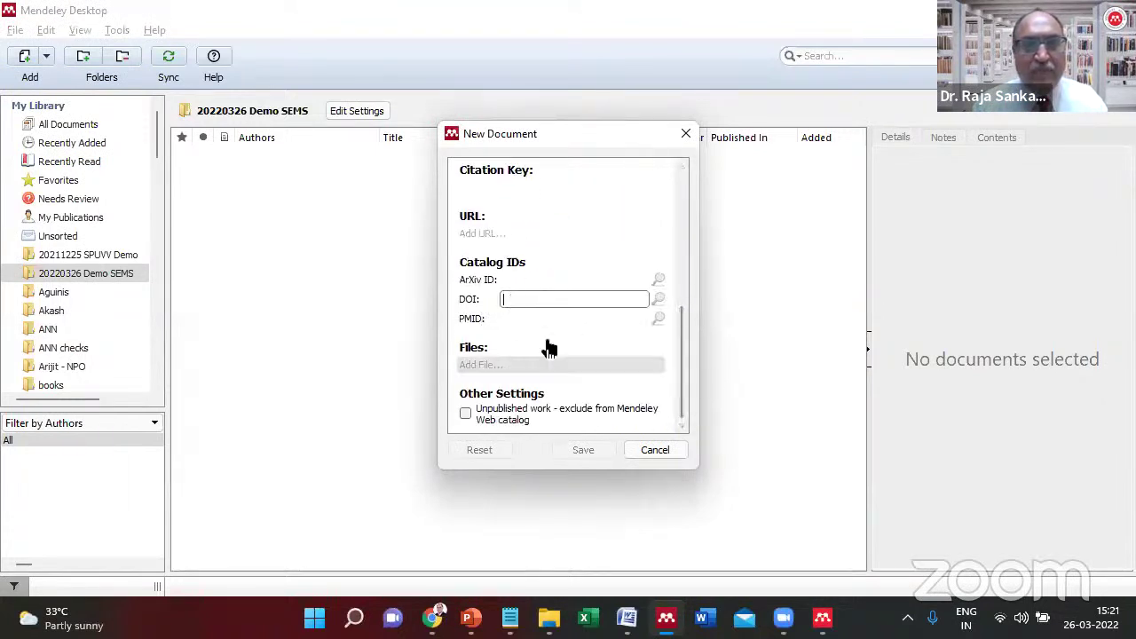
{"action": "key", "text": "ctrl+v"}
{"action": "left_click", "coordinate": [579, 451]}
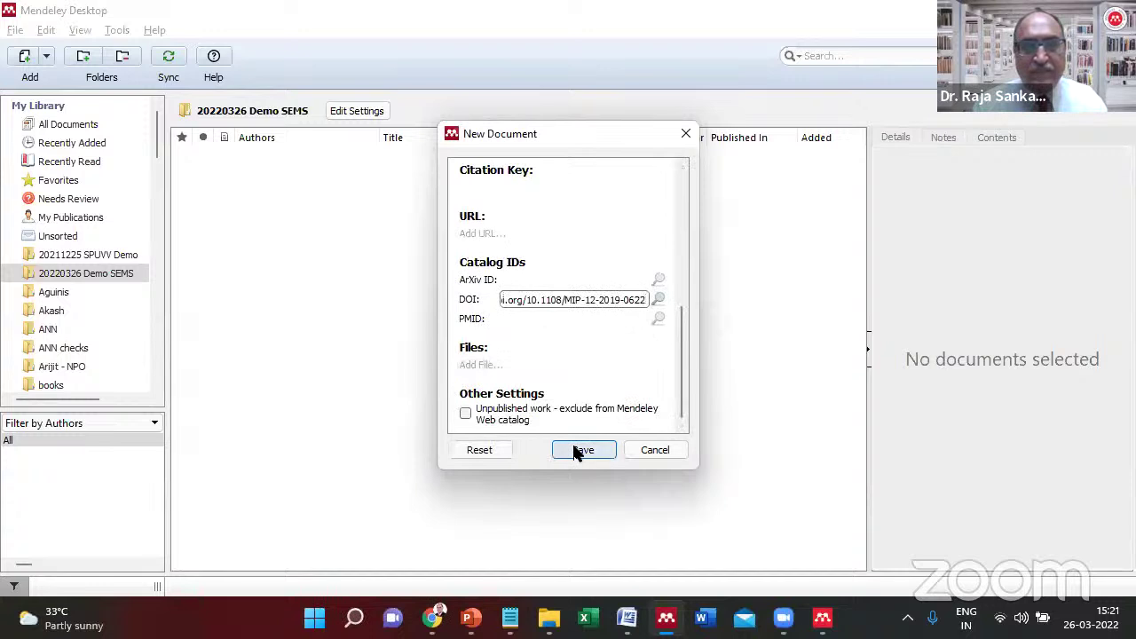
Fill in the untitled entry's details with a DOI lookup and review the retrieved fields.
{"action": "left_click", "coordinate": [724, 164]}
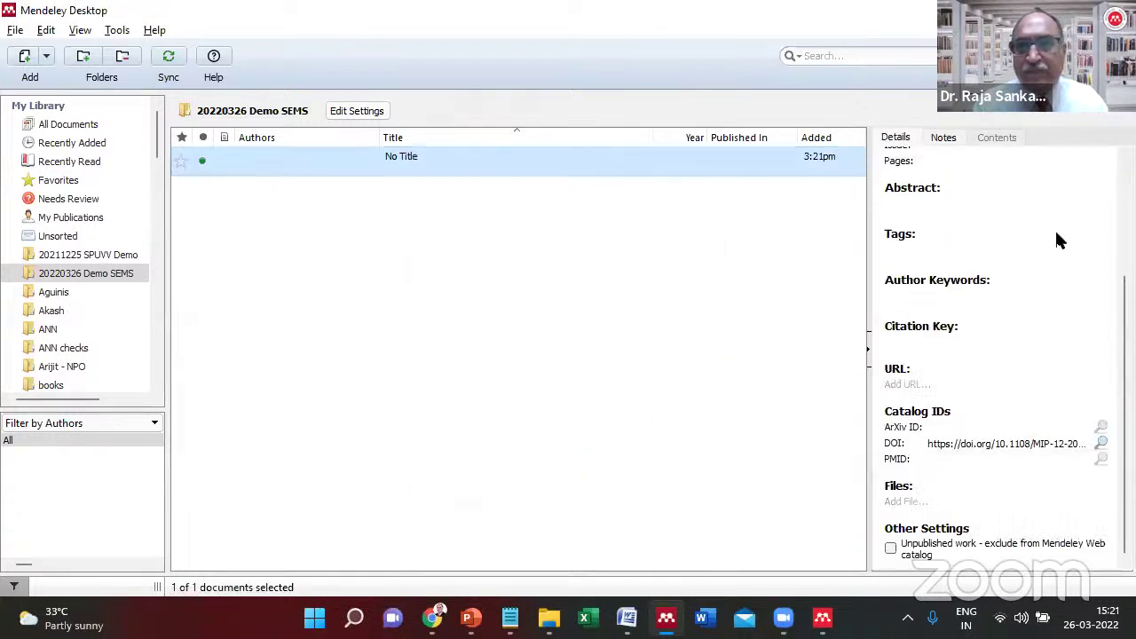
{"action": "left_click", "coordinate": [1104, 443]}
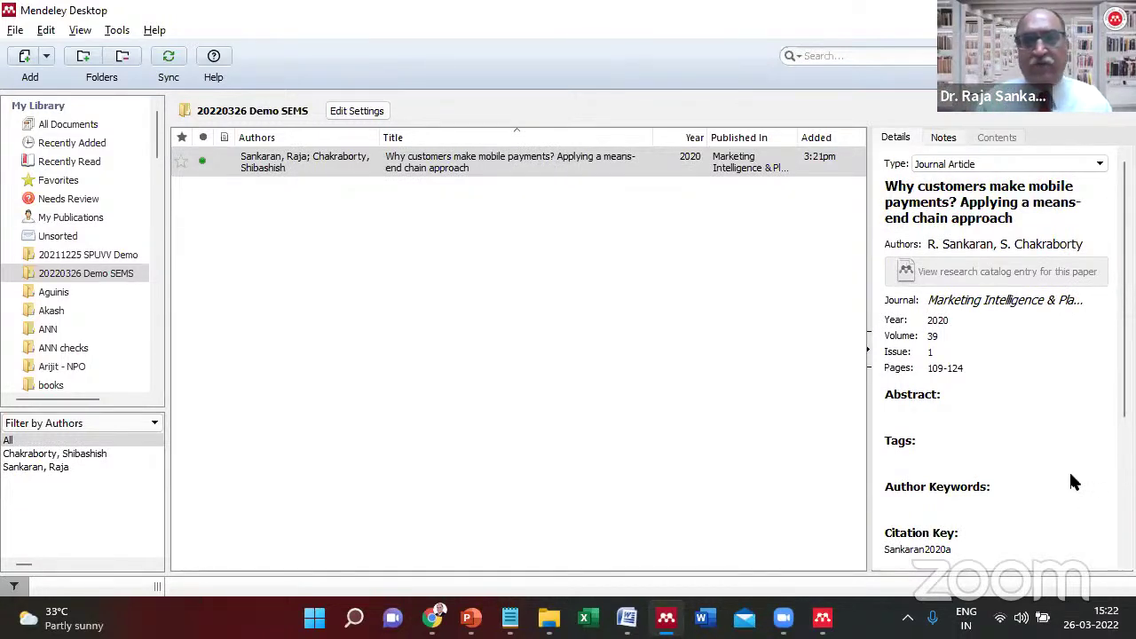
{"action": "left_click_drag", "start_coordinate": [1125, 293], "coordinate": [1125, 426]}
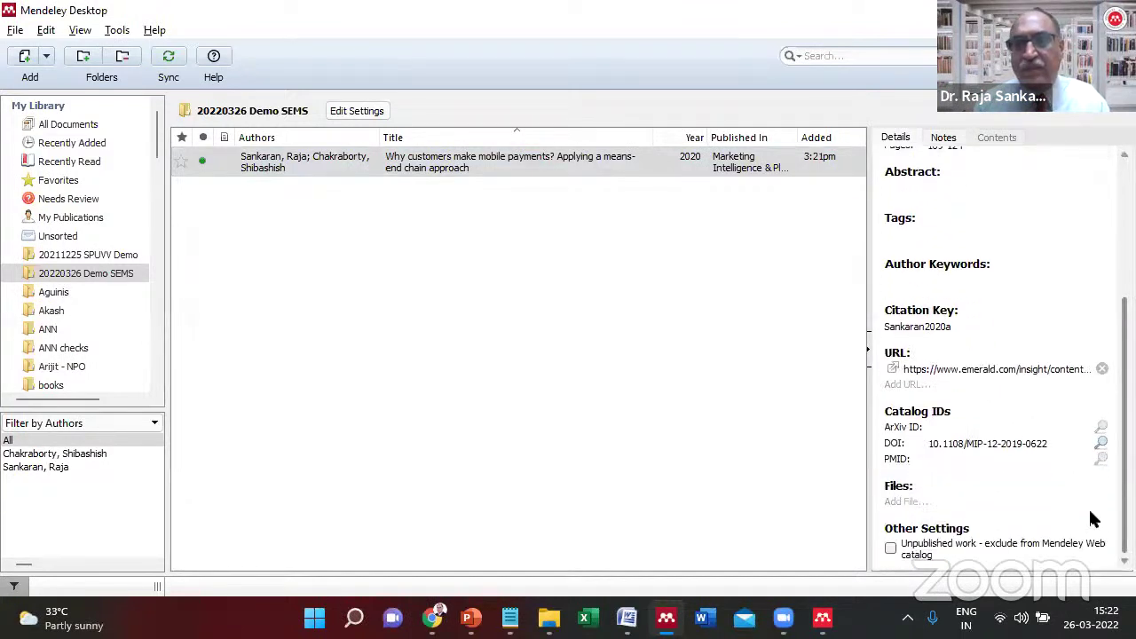
{"action": "left_click", "coordinate": [549, 270]}
{"action": "left_click", "coordinate": [459, 167]}
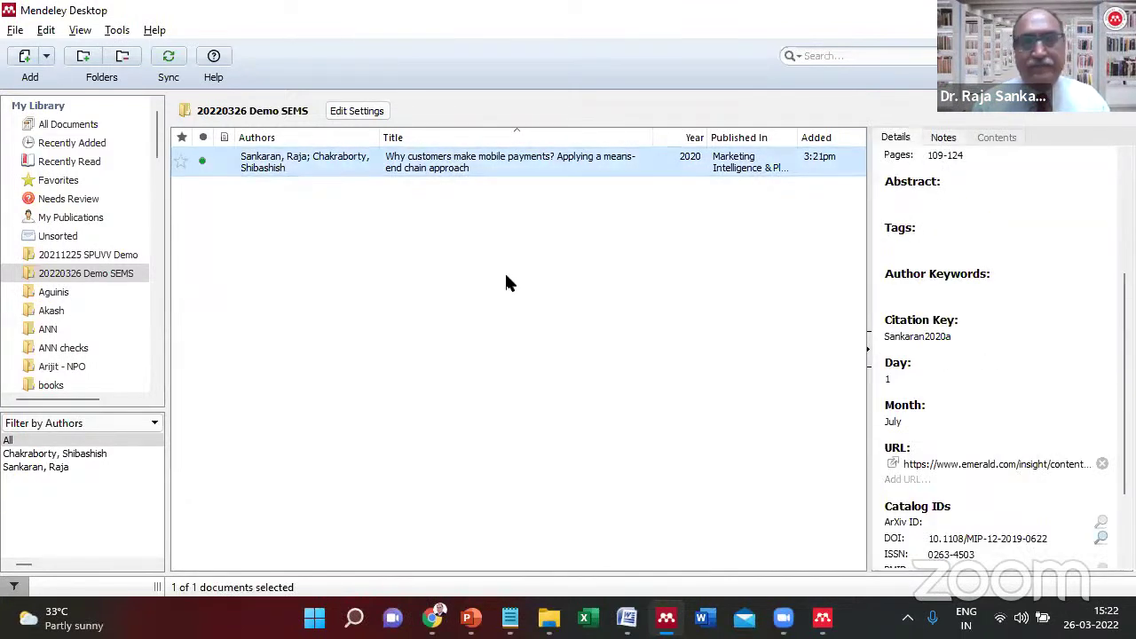
Check the "How to build a library" slide in PowerPoint, return to Mendeley Desktop and clear the document selection.
{"action": "key", "text": "alt+Tab"}
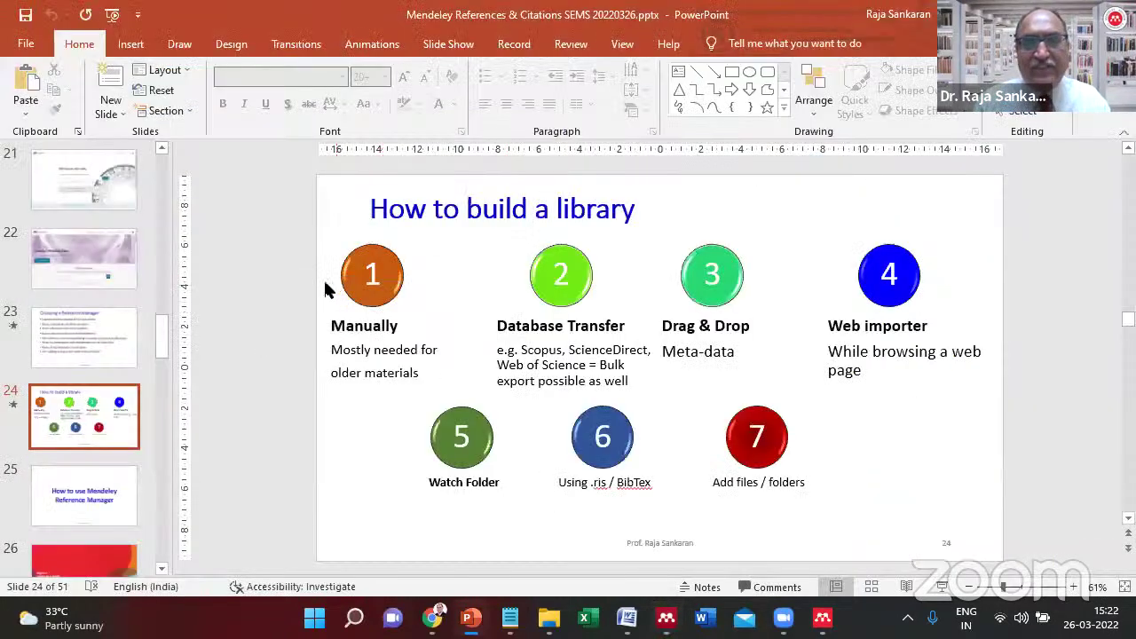
{"action": "key", "text": "alt+Tab"}
{"action": "left_click", "coordinate": [366, 325]}
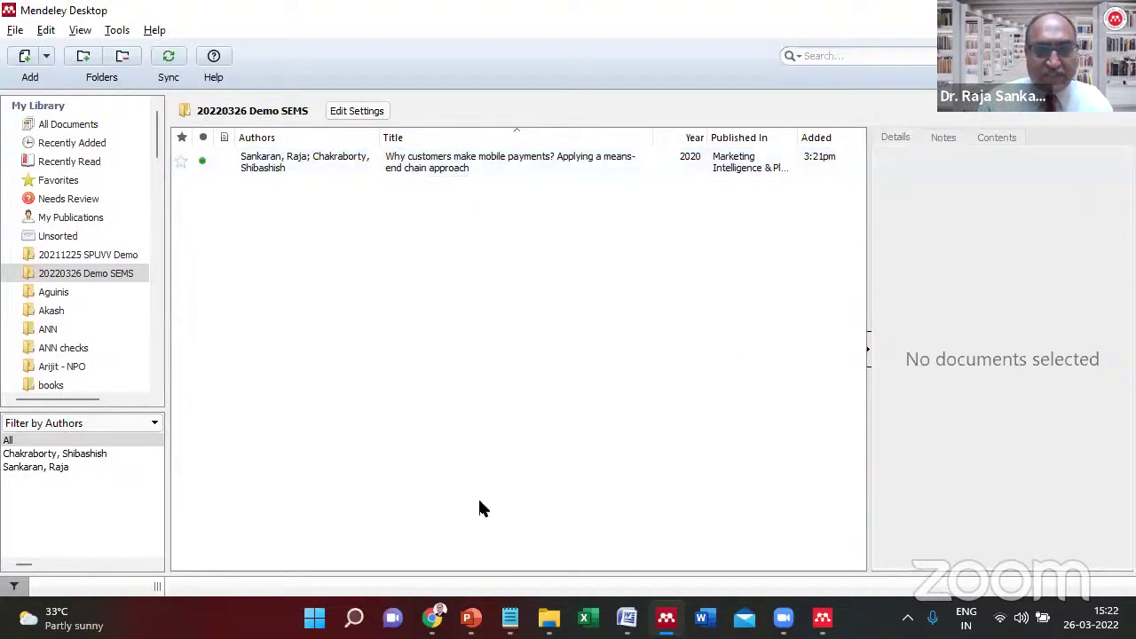
Import the 2022 mBanking utaut2 PDF from the Desktop folder in File Explorer into 20220326 Demo SEMS and review its details.
{"action": "left_click", "coordinate": [549, 618]}
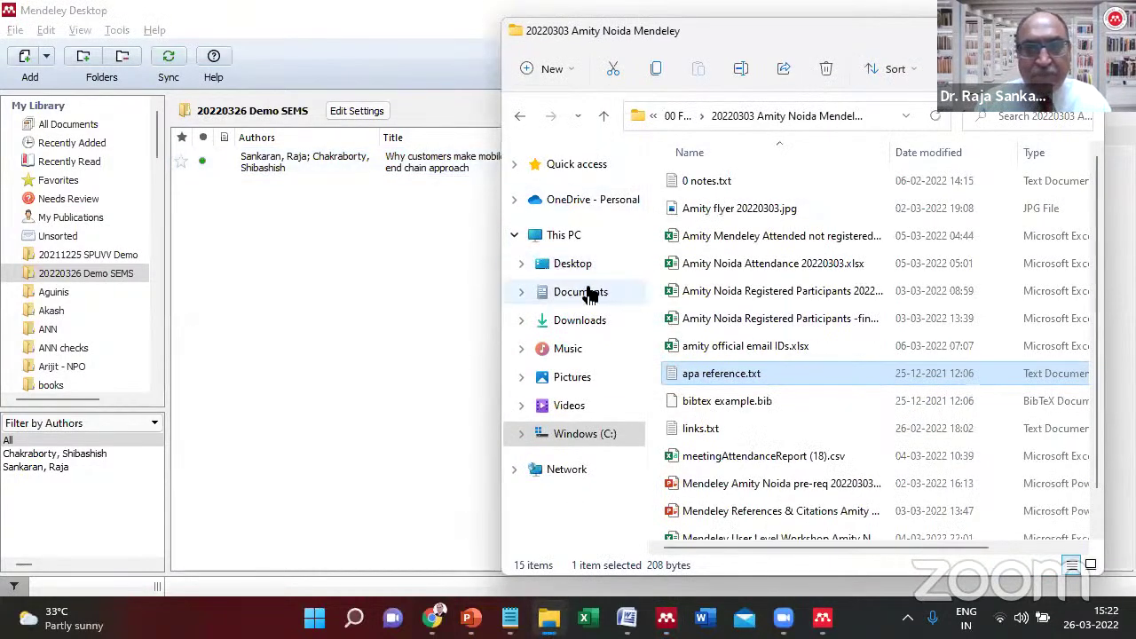
{"action": "left_click", "coordinate": [575, 269]}
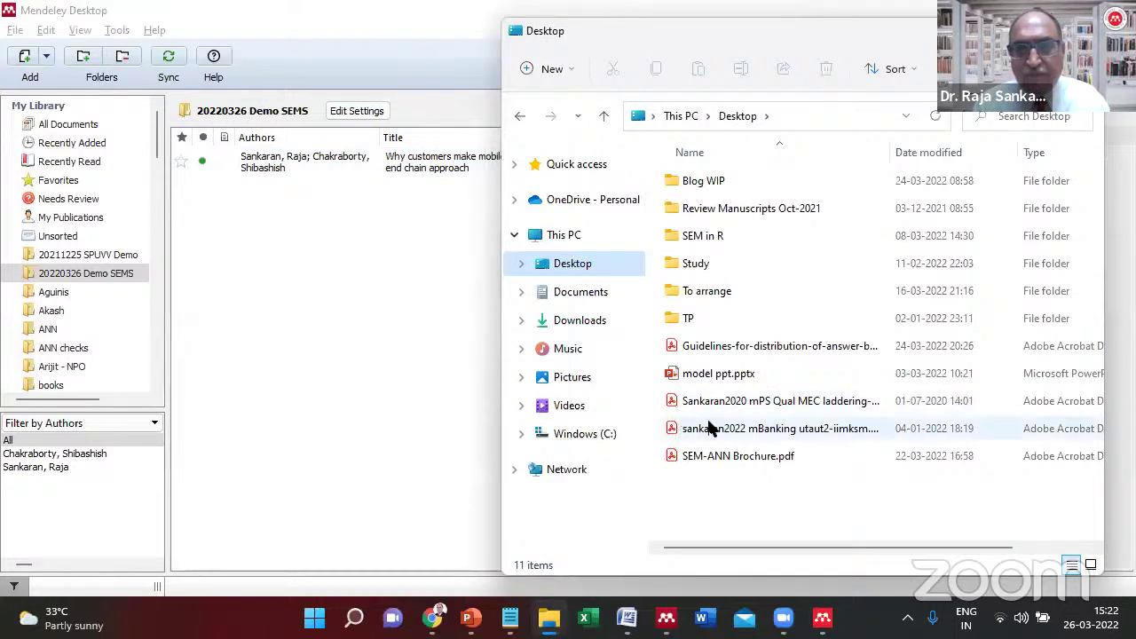
{"action": "left_click", "coordinate": [785, 430]}
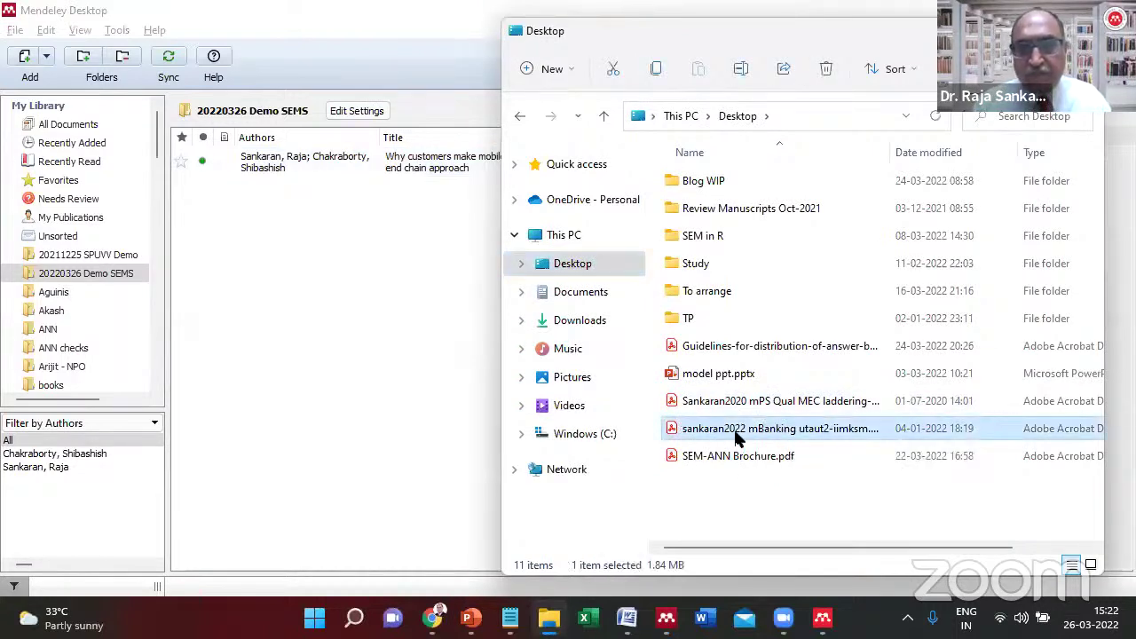
{"action": "left_click_drag", "start_coordinate": [721, 432], "coordinate": [402, 359]}
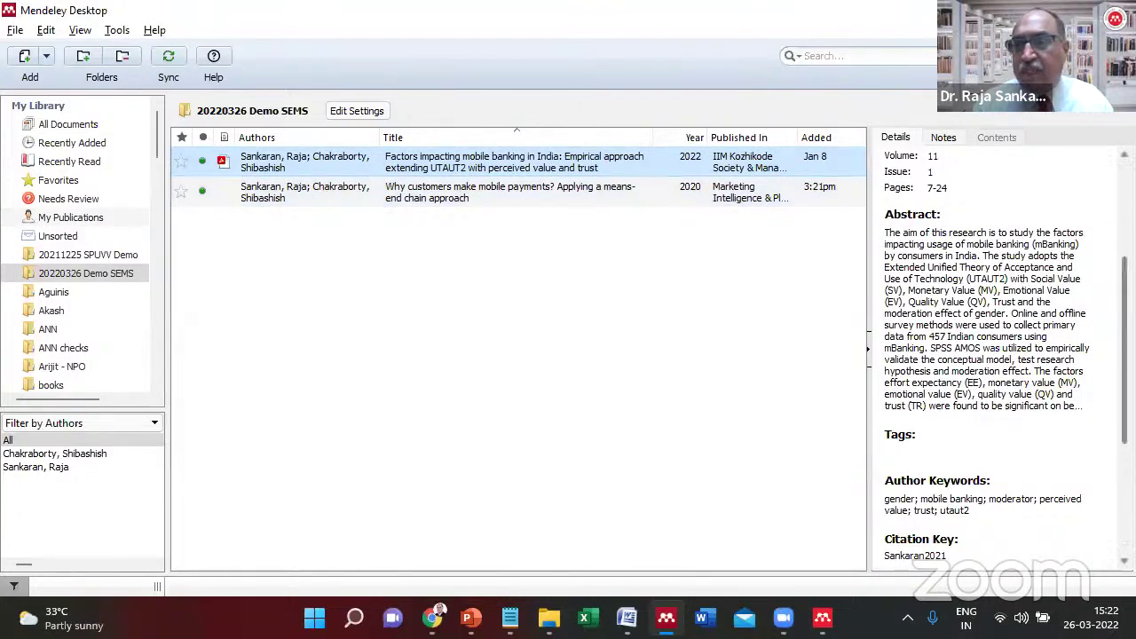
{"action": "scroll", "coordinate": [994, 355], "scroll_direction": "up", "scroll_amount": 3}
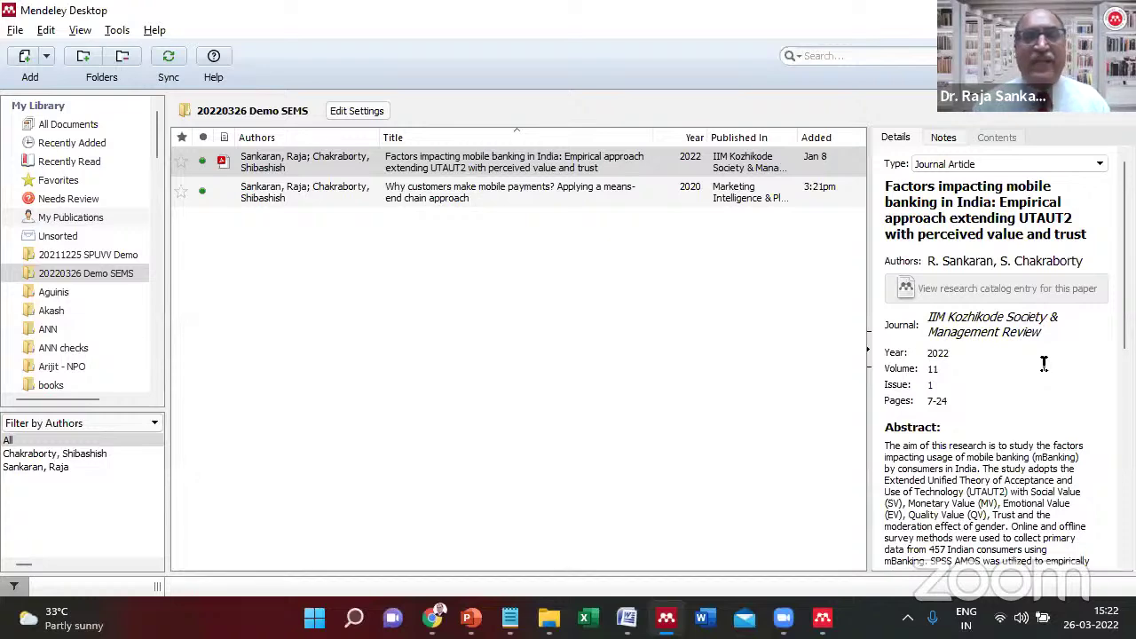
Remove the mobile banking article from the 20220326 Demo SEMS folder without deleting it from the library.
{"action": "key", "text": "alt+Tab"}
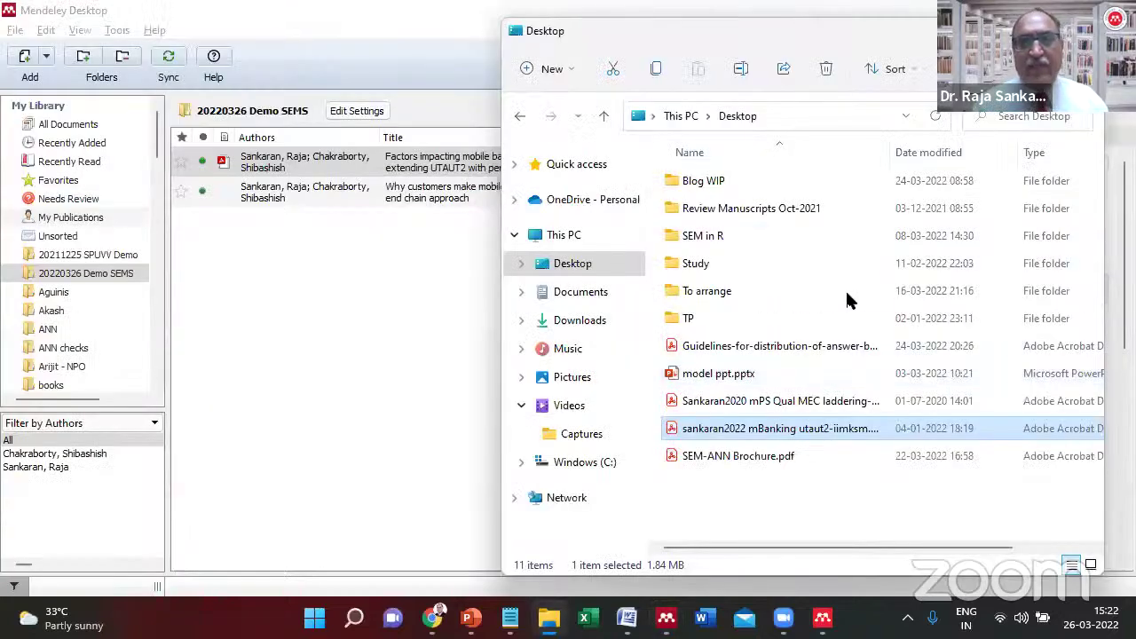
{"action": "left_click", "coordinate": [392, 341]}
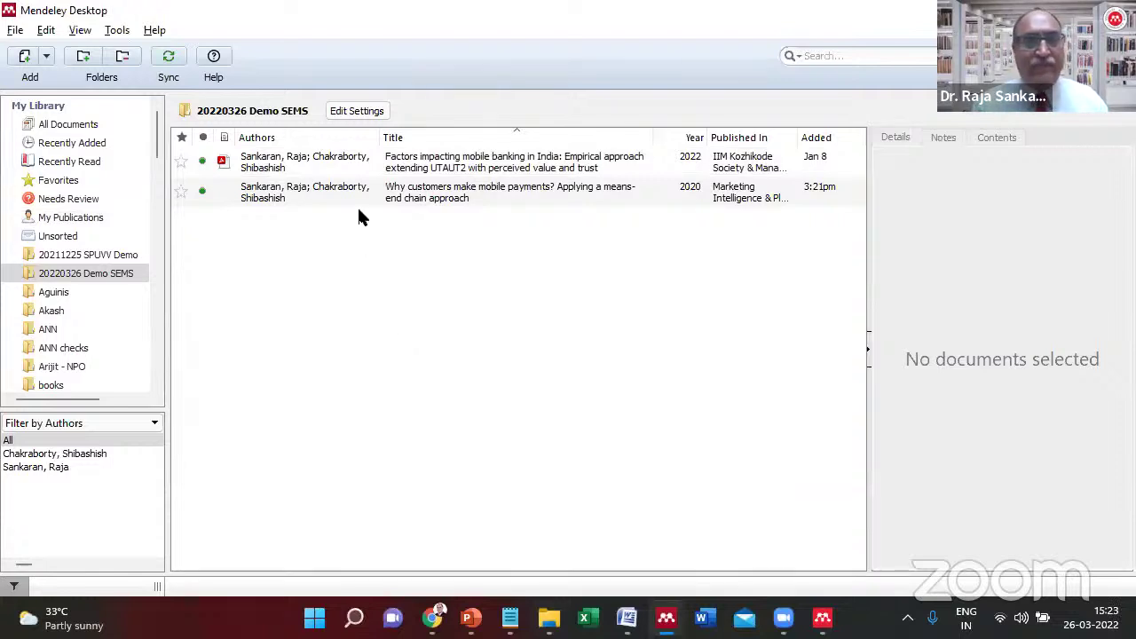
{"action": "left_click", "coordinate": [371, 167]}
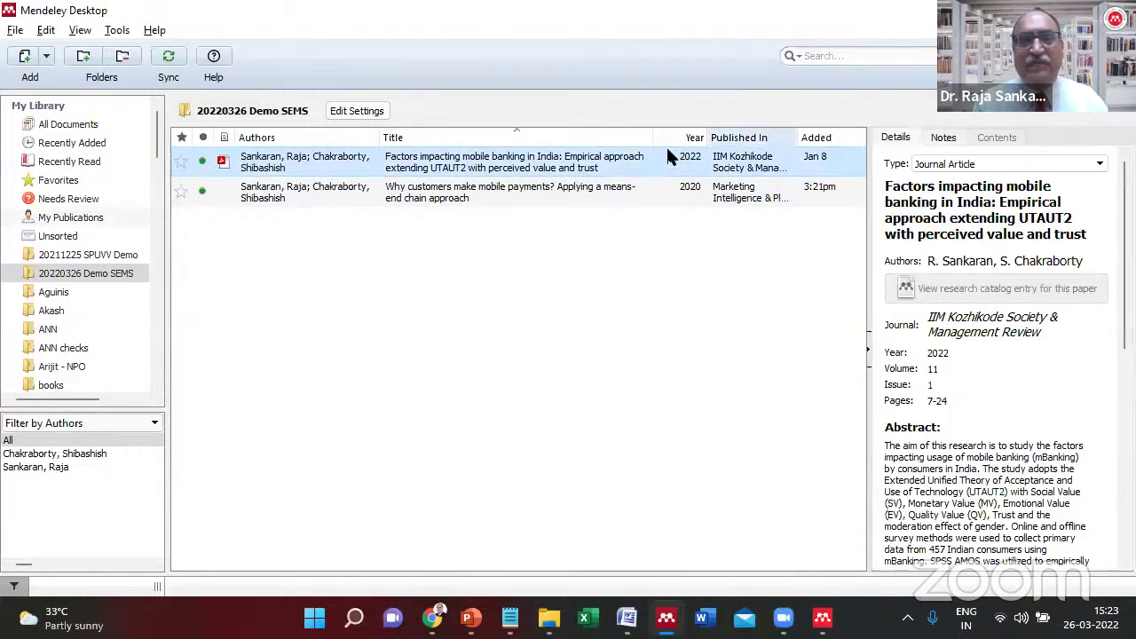
{"action": "right_click", "coordinate": [256, 159]}
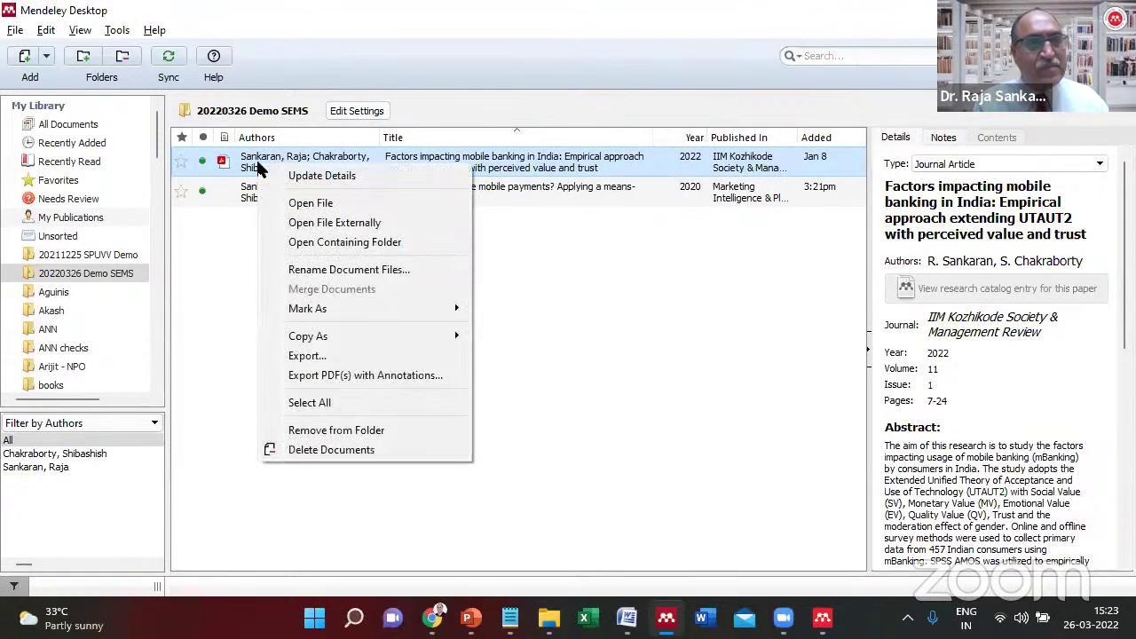
{"action": "left_click", "coordinate": [338, 431]}
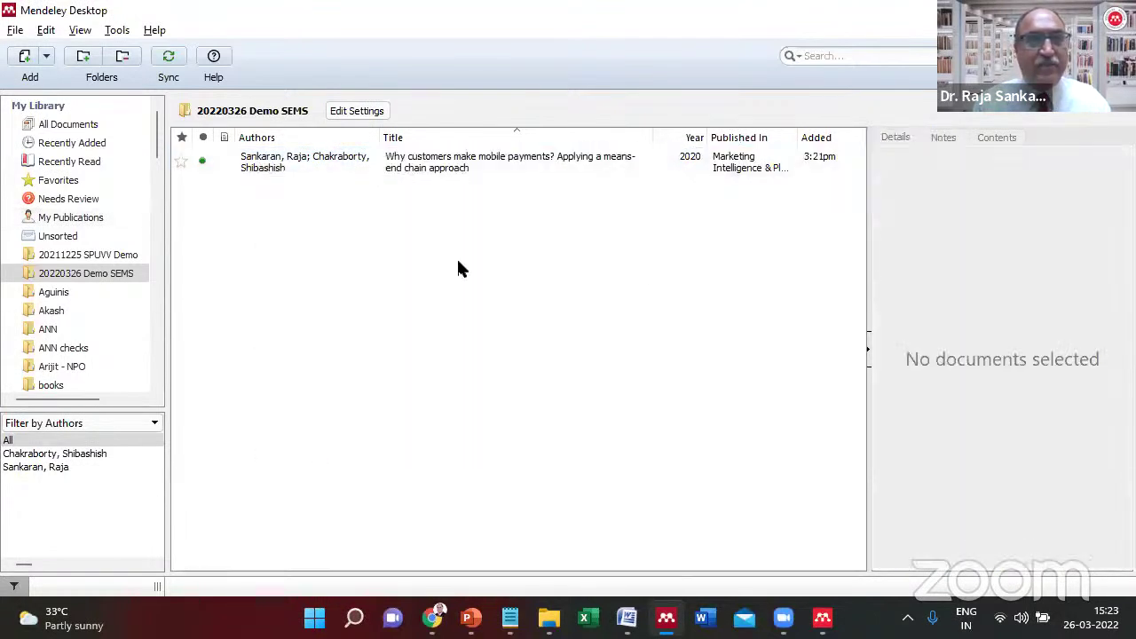
Start adding files to 20220326 Demo SEMS and browse from Desktop through To arrange and Research Papers to the LGM folder.
{"action": "left_click", "coordinate": [46, 58]}
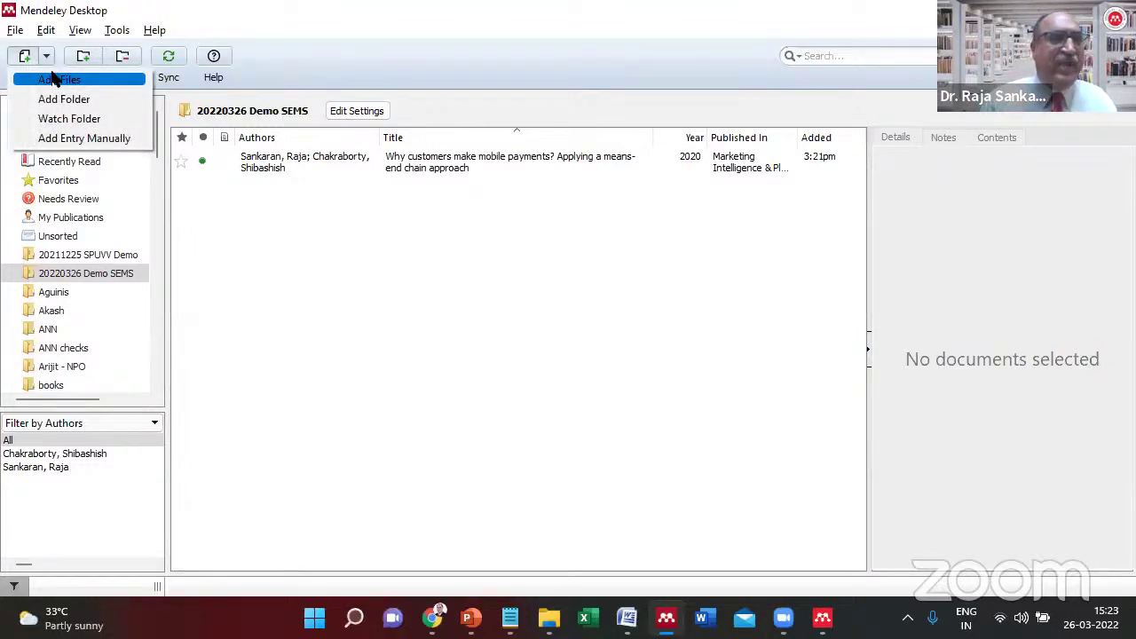
{"action": "left_click", "coordinate": [64, 85]}
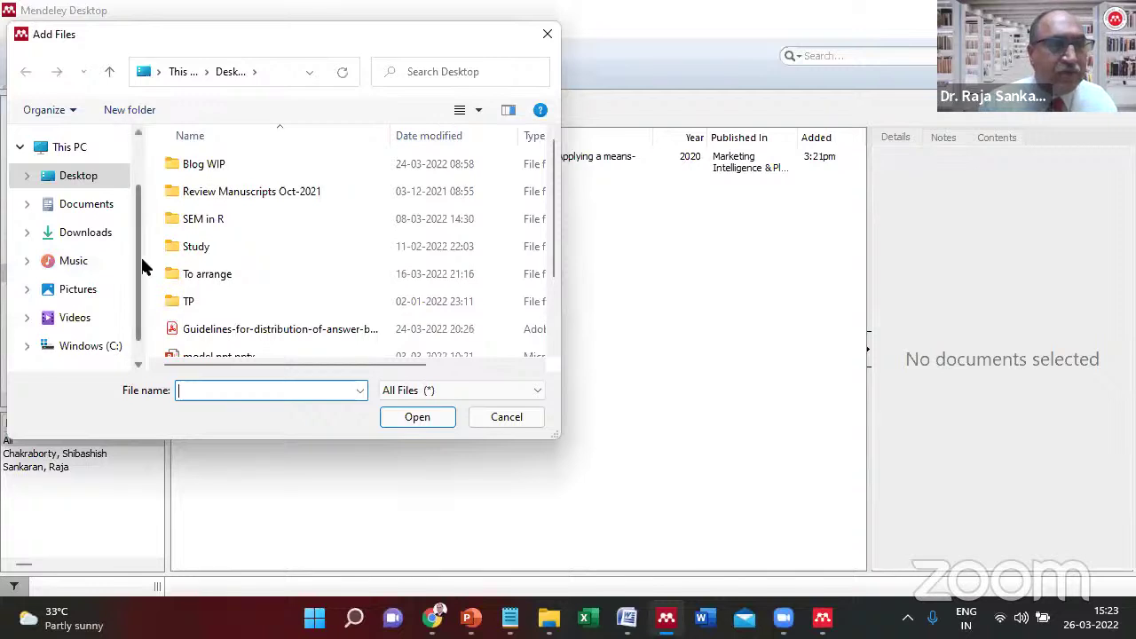
{"action": "scroll", "coordinate": [141, 266], "scroll_direction": "down", "scroll_amount": 1}
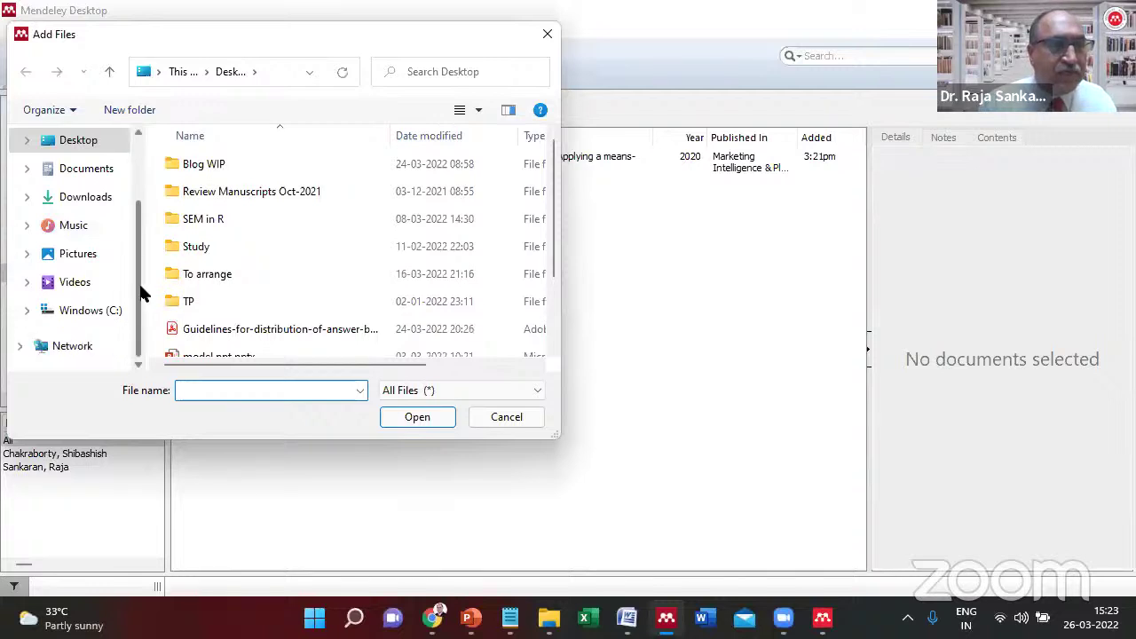
{"action": "double_click", "coordinate": [194, 273]}
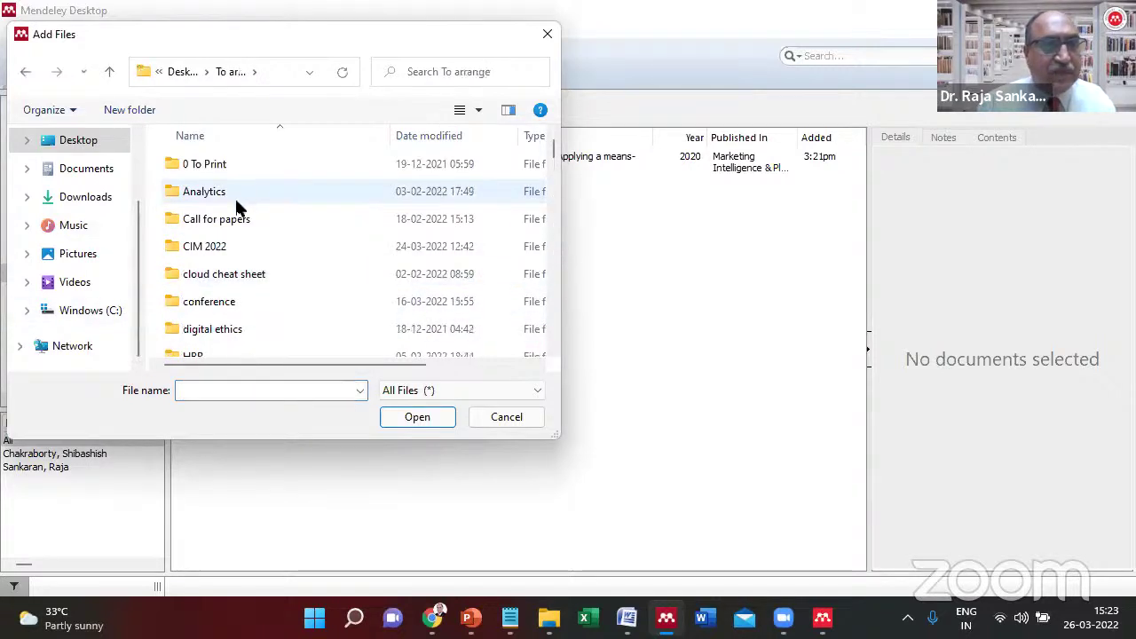
{"action": "left_click", "coordinate": [215, 304]}
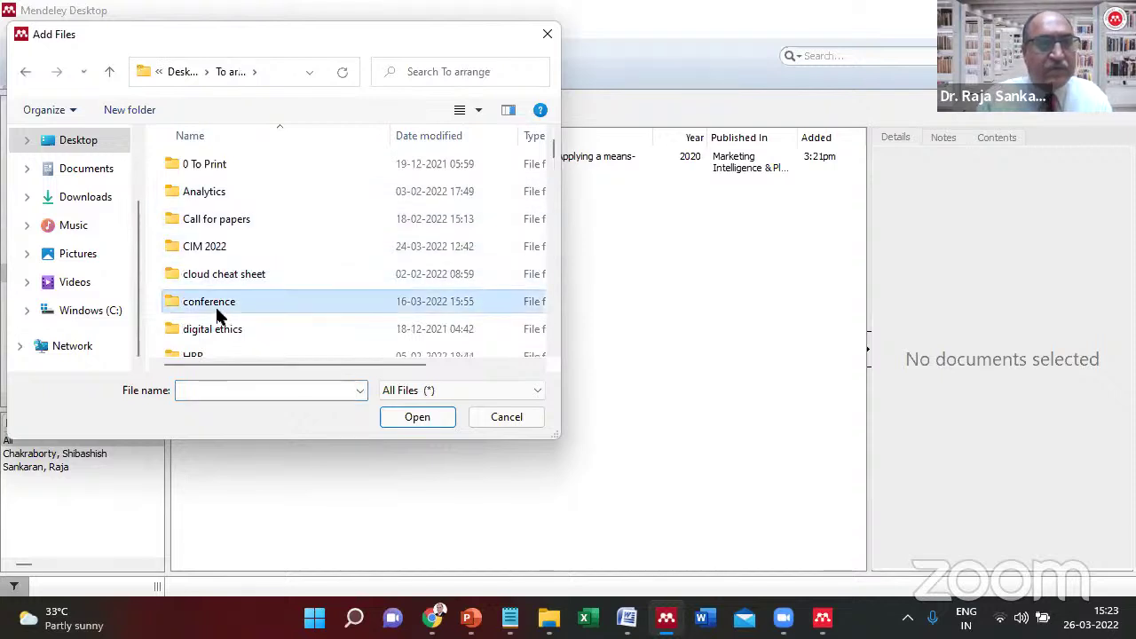
{"action": "key", "text": "r"}
{"action": "key", "text": "Return"}
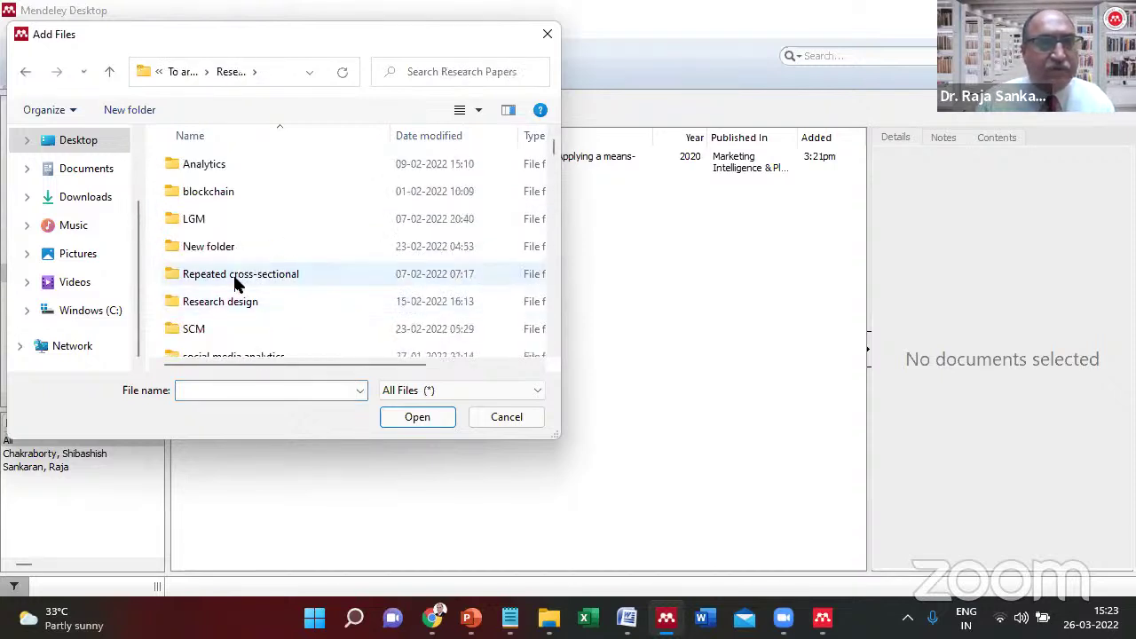
{"action": "double_click", "coordinate": [211, 219]}
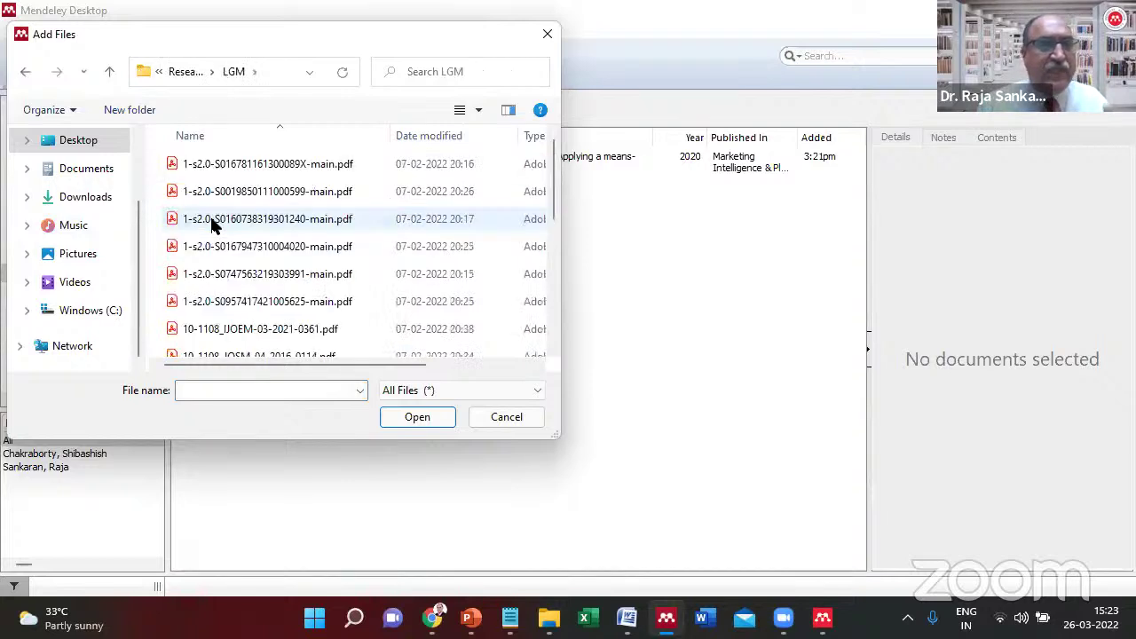
{"action": "left_click_drag", "start_coordinate": [553, 191], "coordinate": [558, 160]}
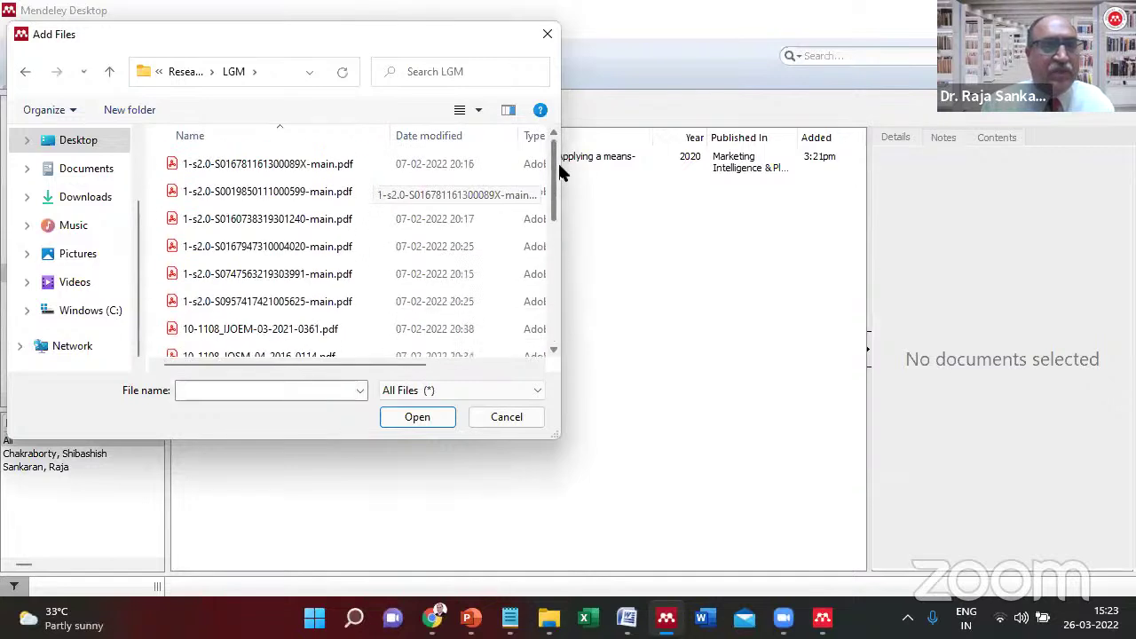
{"action": "left_click", "coordinate": [267, 191]}
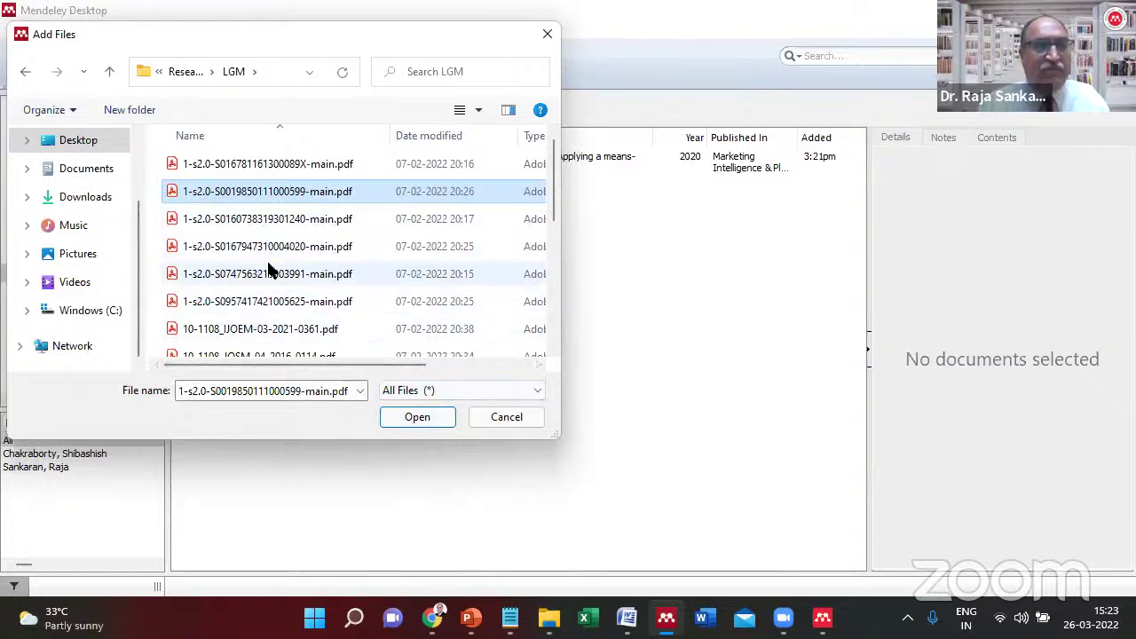
{"action": "left_click", "coordinate": [271, 273], "text": "shift"}
{"action": "left_click", "coordinate": [248, 190]}
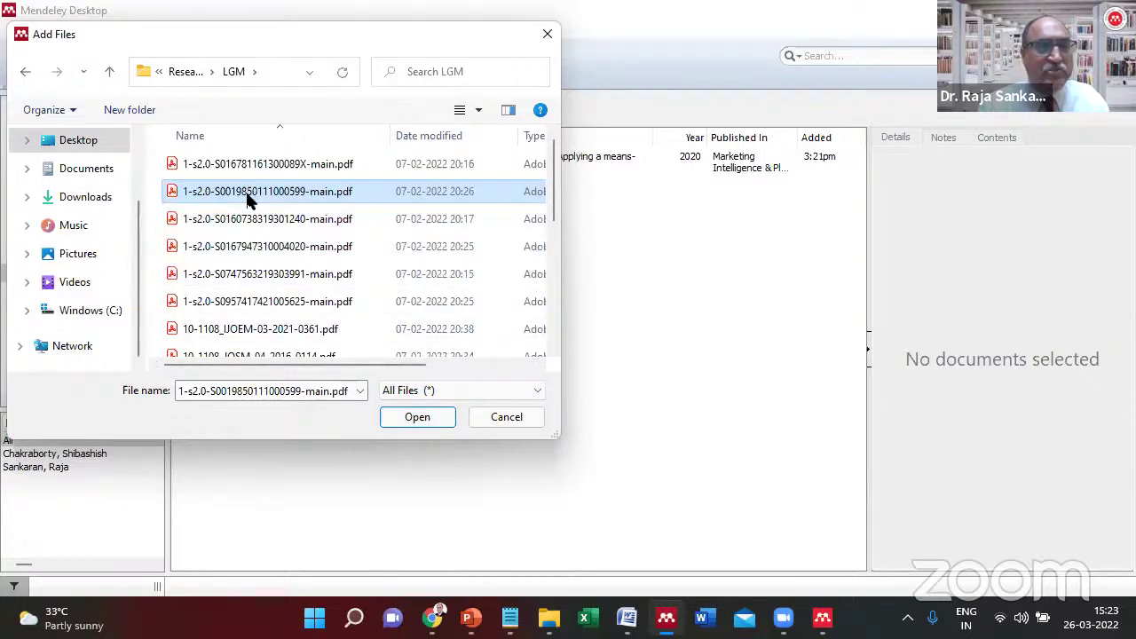
{"action": "left_click", "coordinate": [254, 279], "text": "ctrl"}
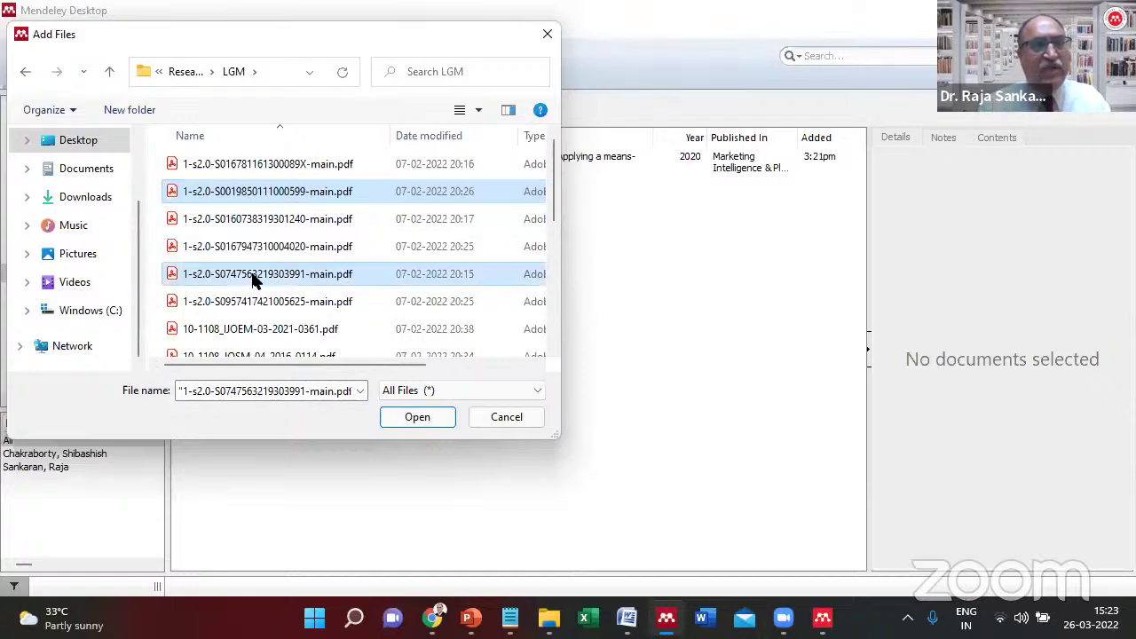
{"action": "left_click", "coordinate": [415, 423]}
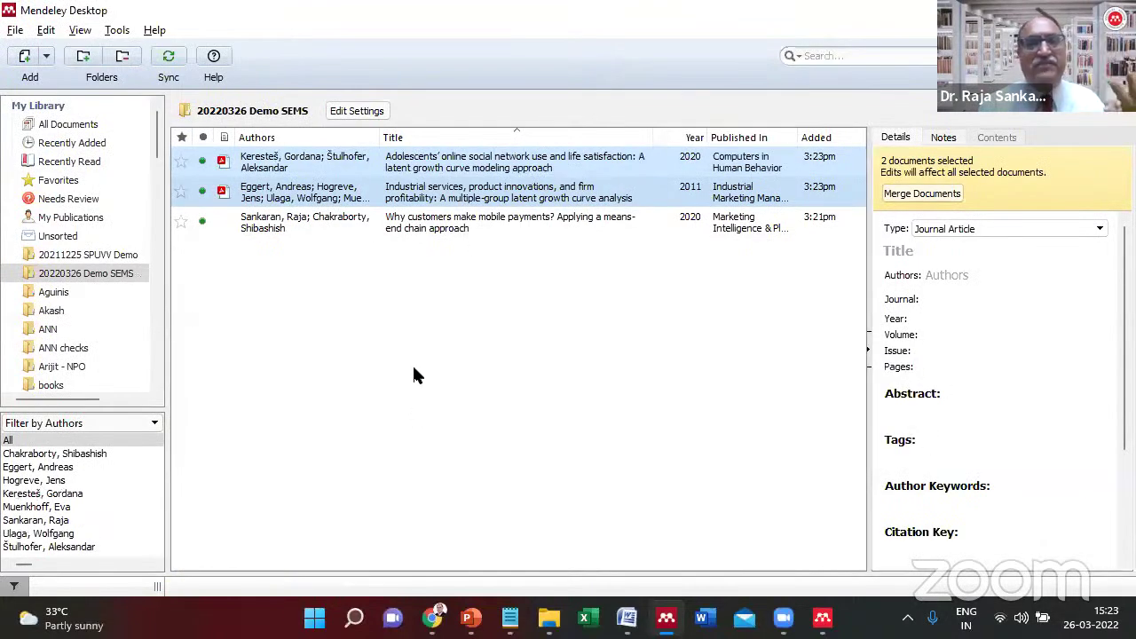
Review the details of the imported adolescents' social network article and the industrial services article, including keywords, catalog IDs and attached files.
{"action": "left_click", "coordinate": [399, 165]}
{"action": "left_click", "coordinate": [409, 191]}
{"action": "key", "text": "Up"}
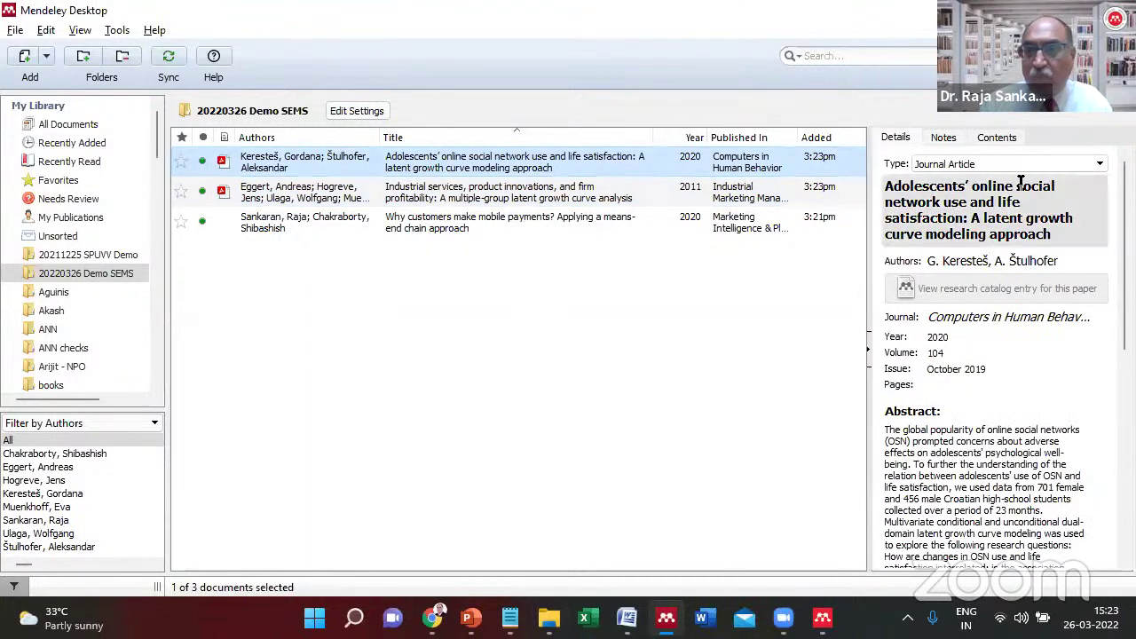
{"action": "scroll", "coordinate": [1003, 355], "scroll_direction": "down", "scroll_amount": 10}
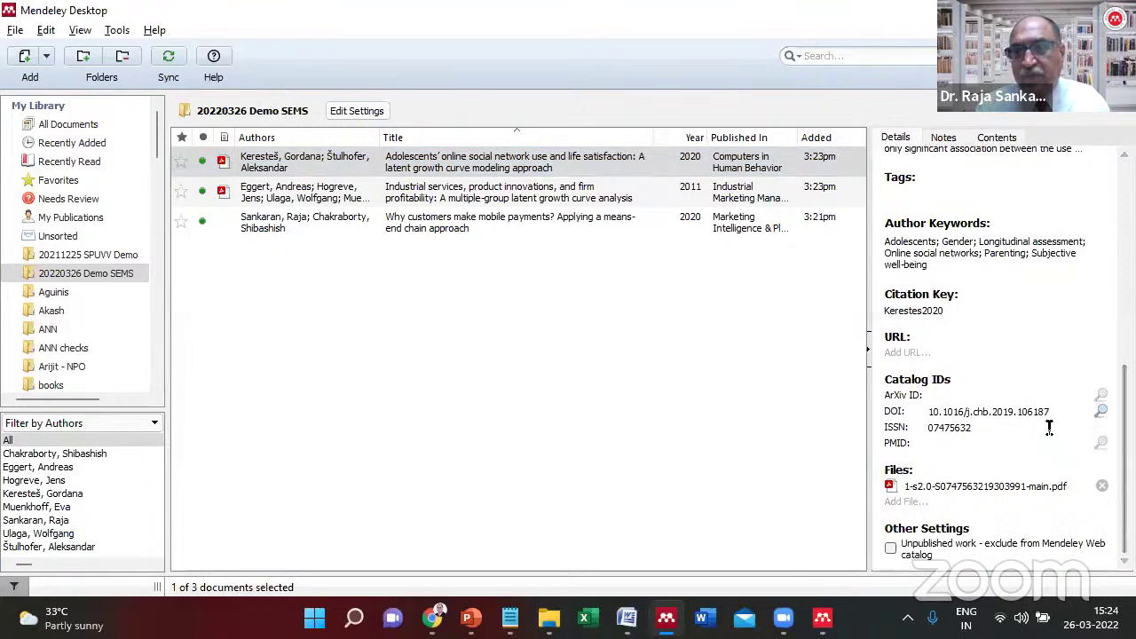
{"action": "left_click", "coordinate": [407, 188]}
{"action": "left_click", "coordinate": [401, 168]}
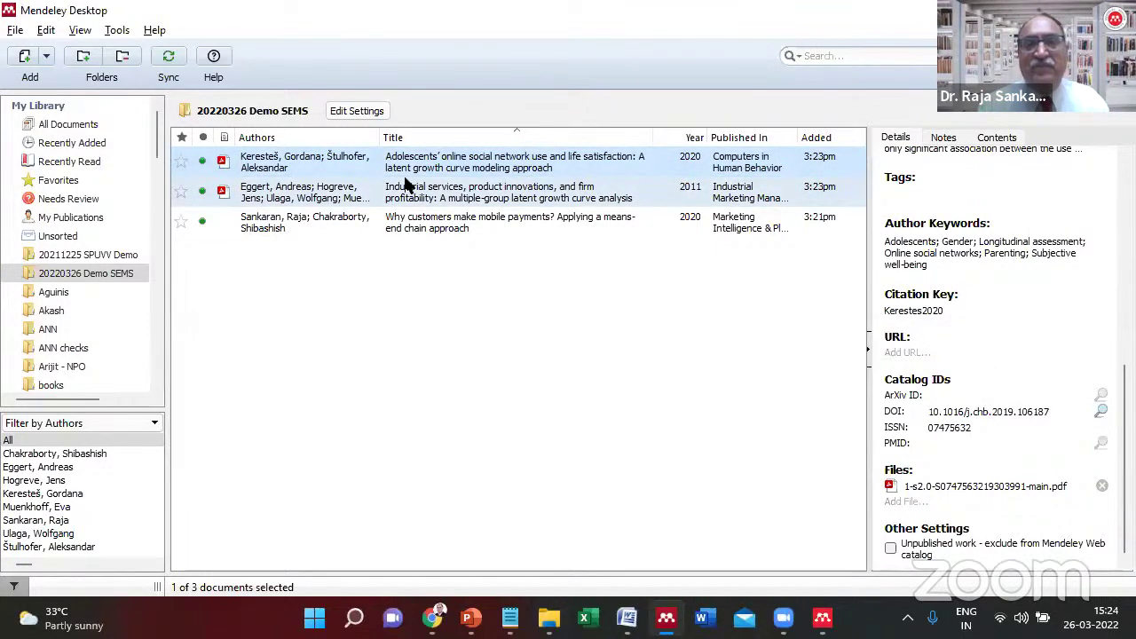
{"action": "left_click", "coordinate": [407, 186]}
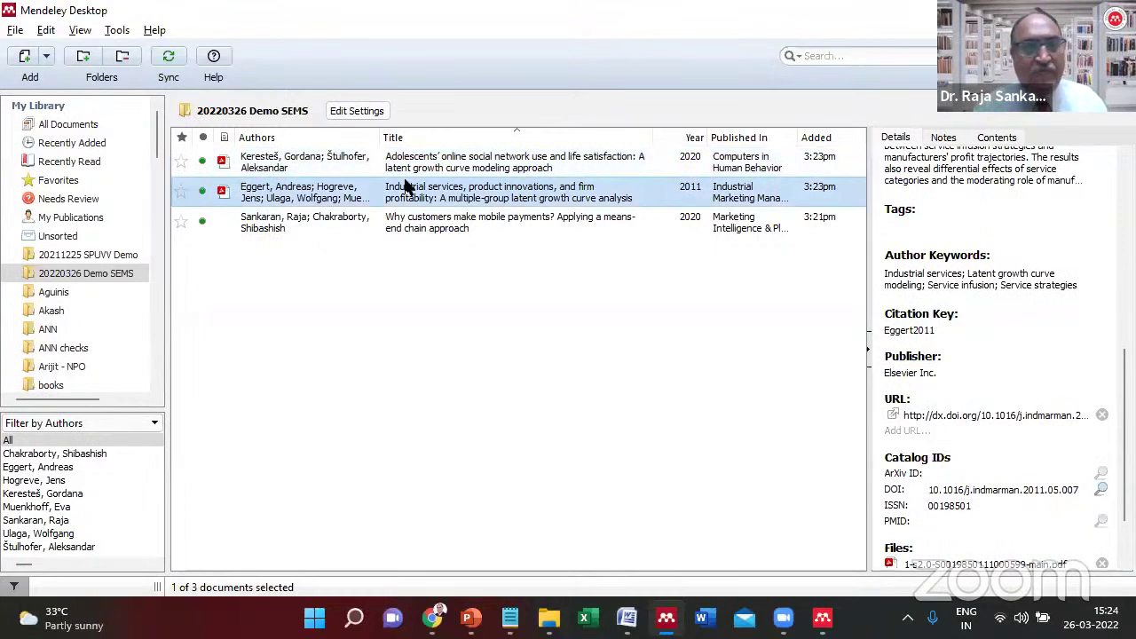
Start an Add Folder import and browse the C: drive to the contents of the 00 Research Papers folder.
{"action": "left_click", "coordinate": [46, 56]}
{"action": "left_click", "coordinate": [53, 97]}
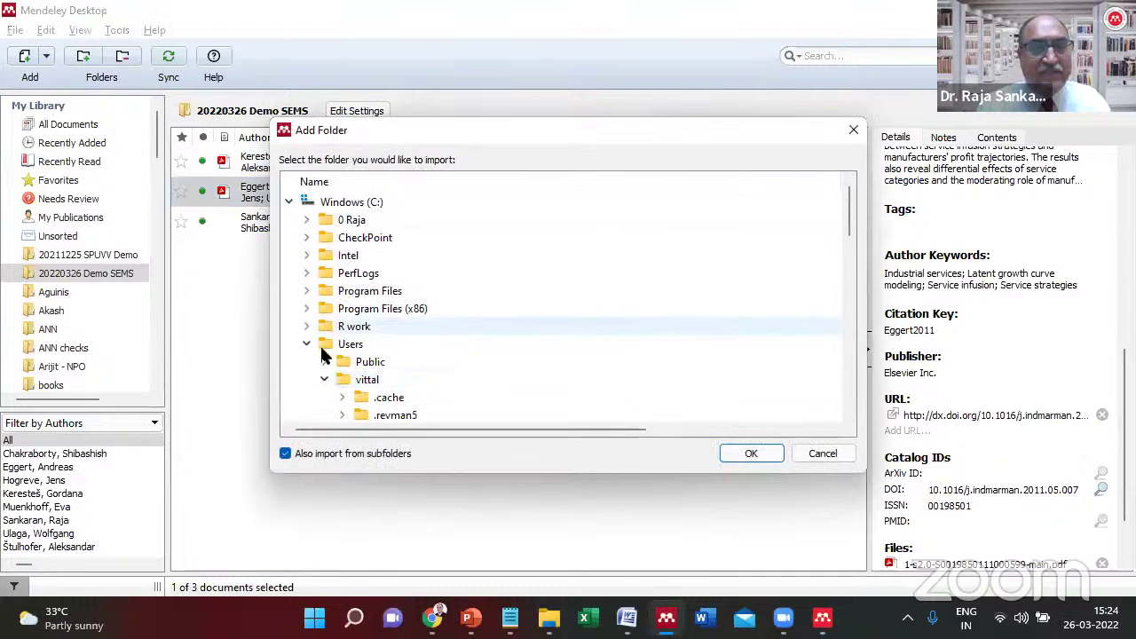
{"action": "left_click", "coordinate": [347, 219]}
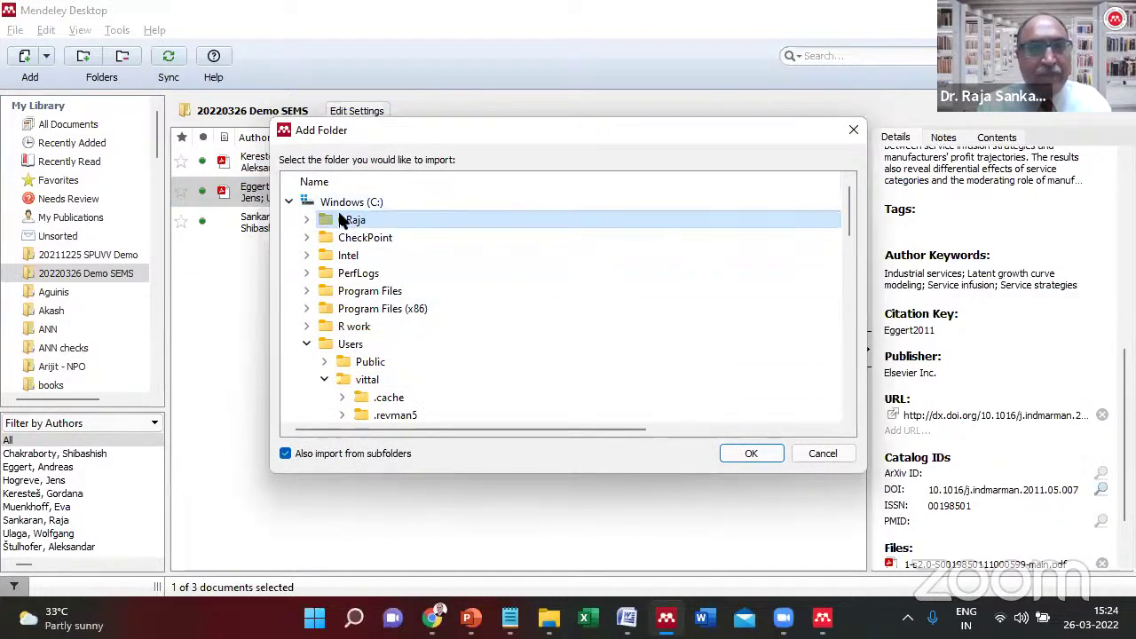
{"action": "left_click", "coordinate": [306, 219]}
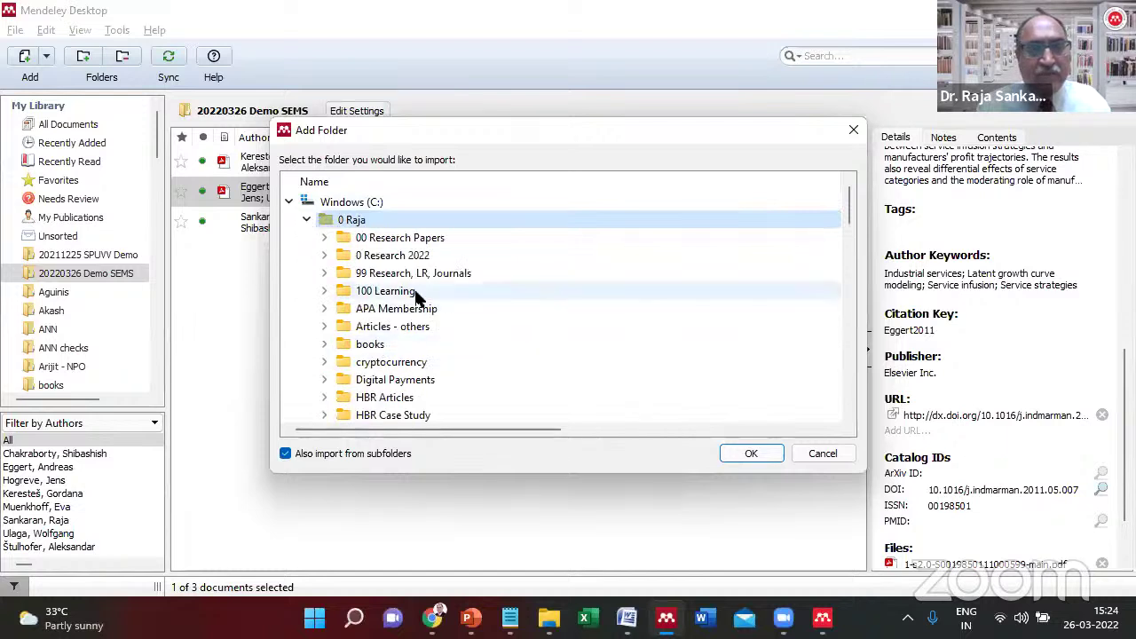
{"action": "left_click", "coordinate": [396, 239]}
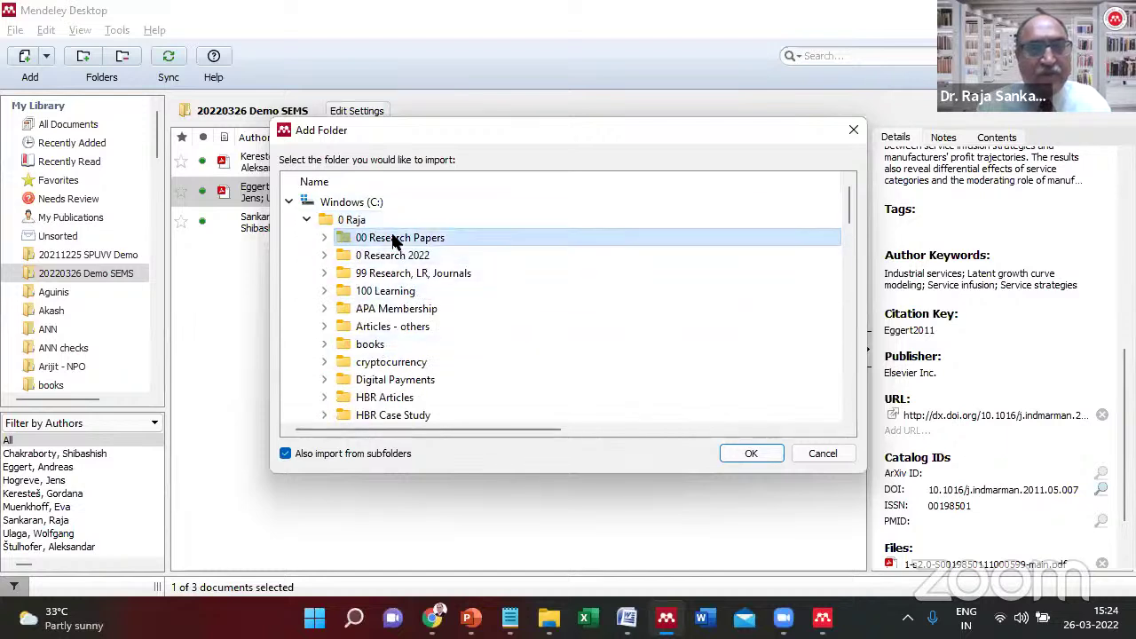
{"action": "left_click", "coordinate": [324, 238]}
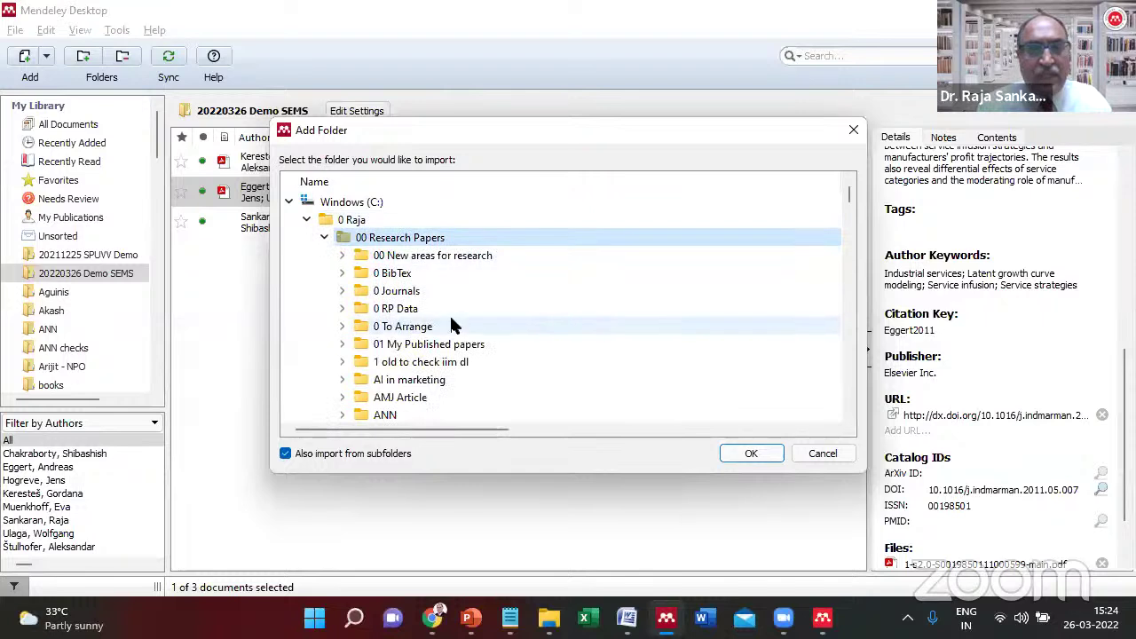
Look through the ANN and A-star subfolders and choose A-star as the folder to import.
{"action": "left_click", "coordinate": [384, 415]}
{"action": "left_click_drag", "start_coordinate": [852, 204], "coordinate": [848, 221]}
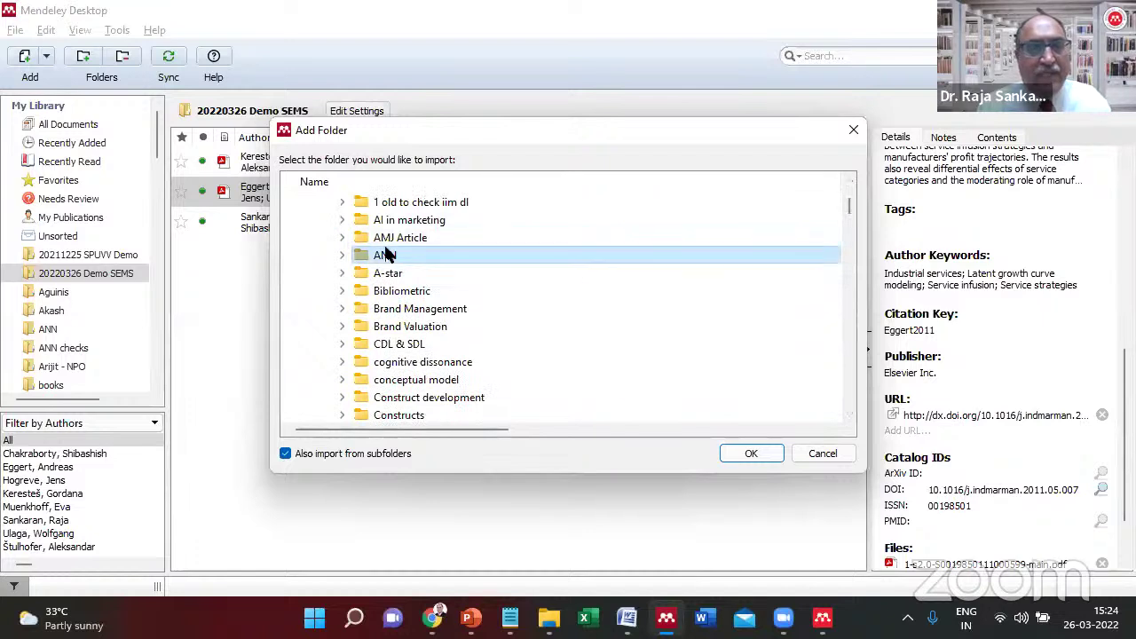
{"action": "left_click", "coordinate": [343, 256]}
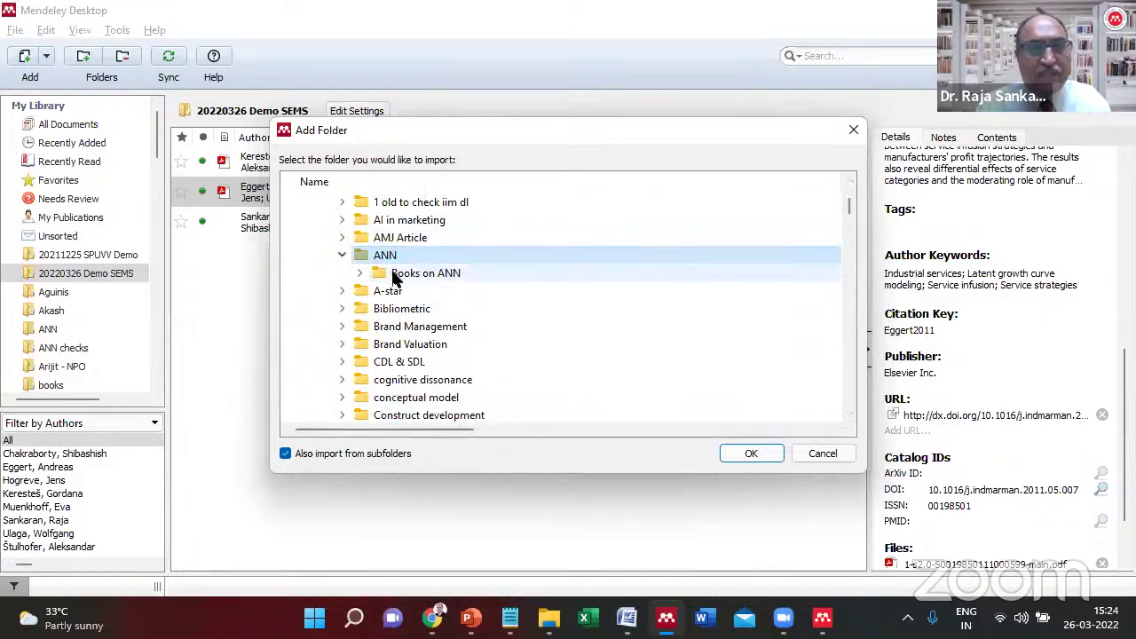
{"action": "left_click", "coordinate": [339, 257]}
{"action": "left_click", "coordinate": [355, 272]}
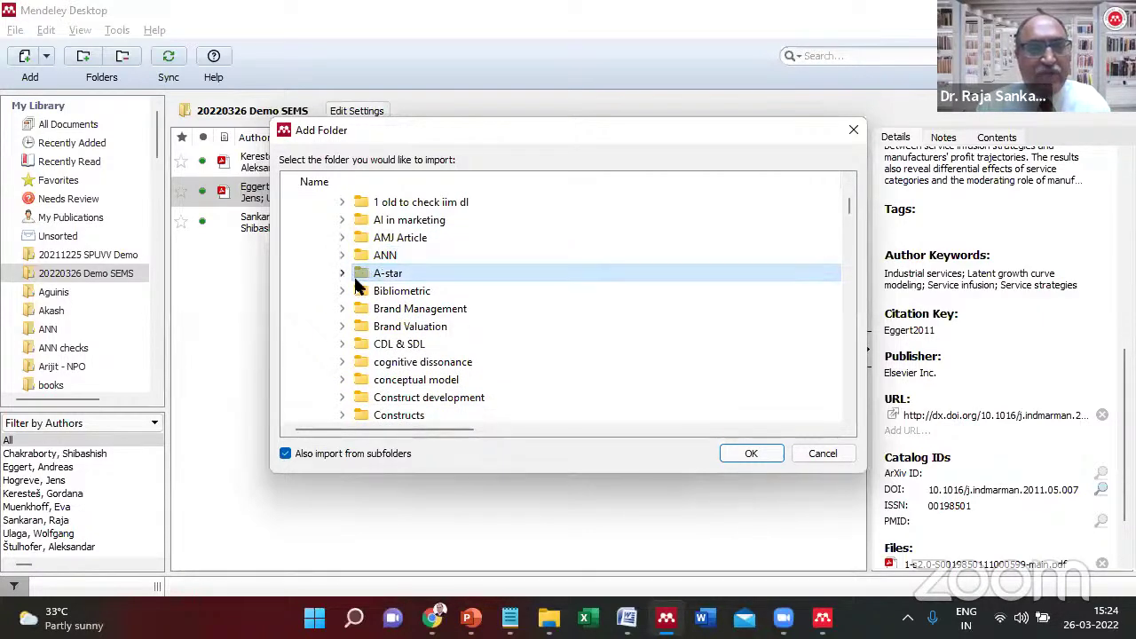
{"action": "left_click", "coordinate": [342, 273]}
{"action": "left_click", "coordinate": [401, 293]}
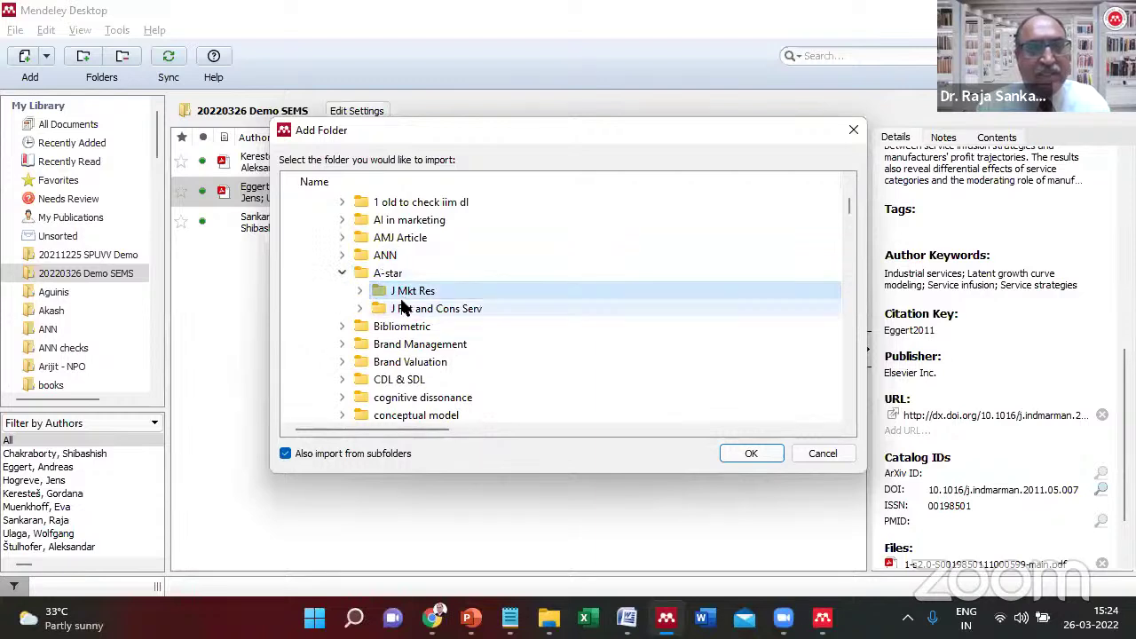
{"action": "left_click", "coordinate": [404, 308]}
{"action": "left_click", "coordinate": [402, 291]}
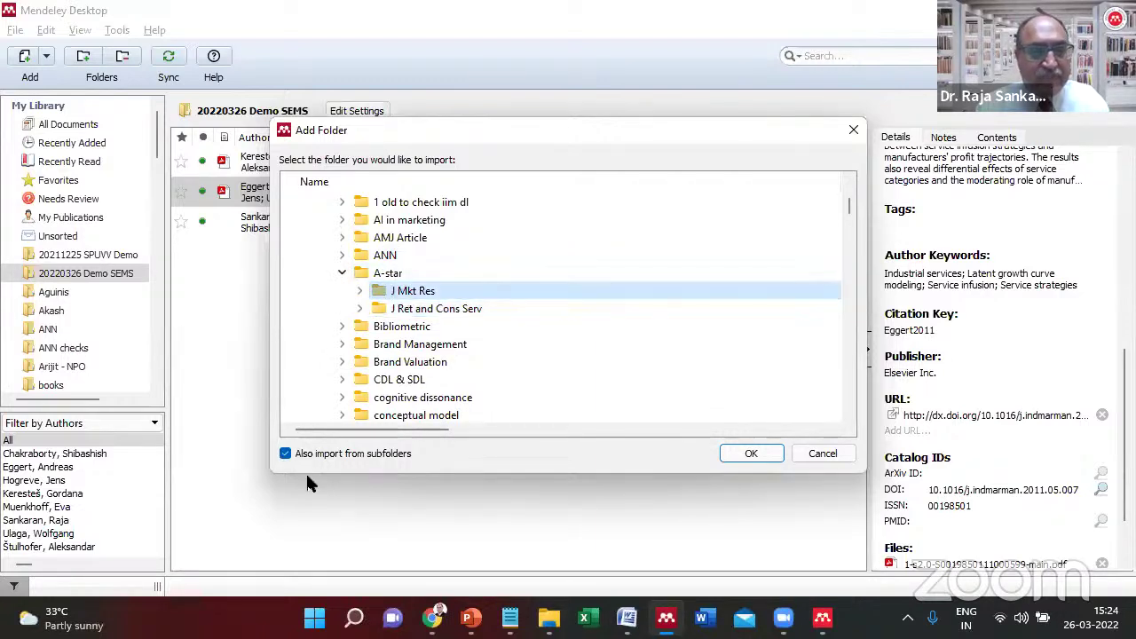
{"action": "left_click", "coordinate": [377, 277]}
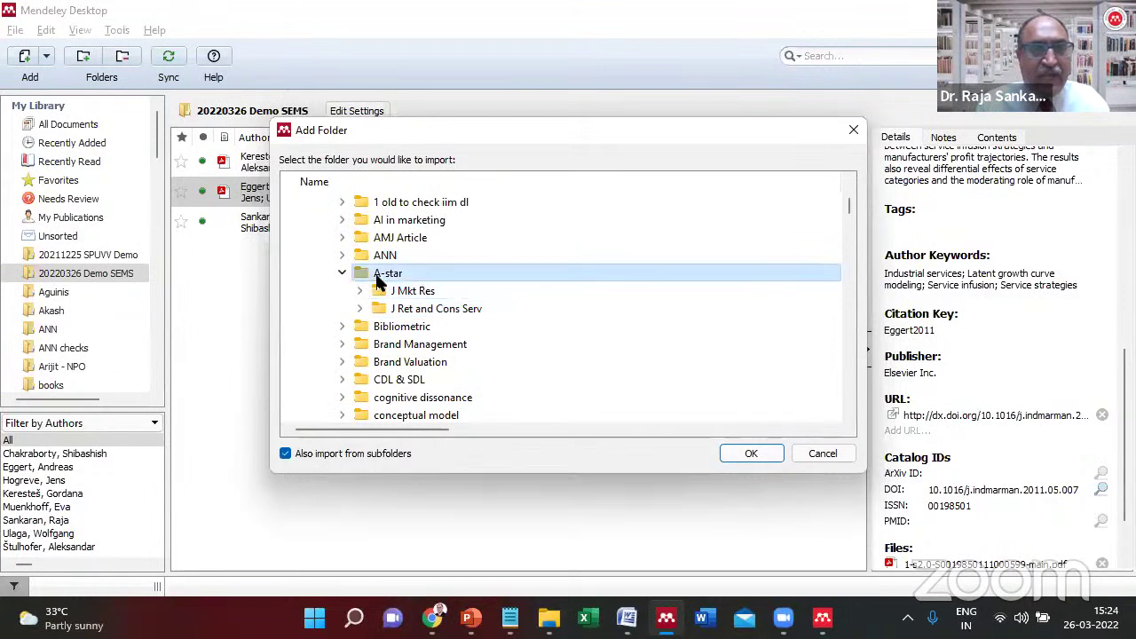
Turn off importing from subfolders, cancel the folder import and select the mobile payments article.
{"action": "left_click", "coordinate": [284, 452]}
{"action": "left_click", "coordinate": [290, 450]}
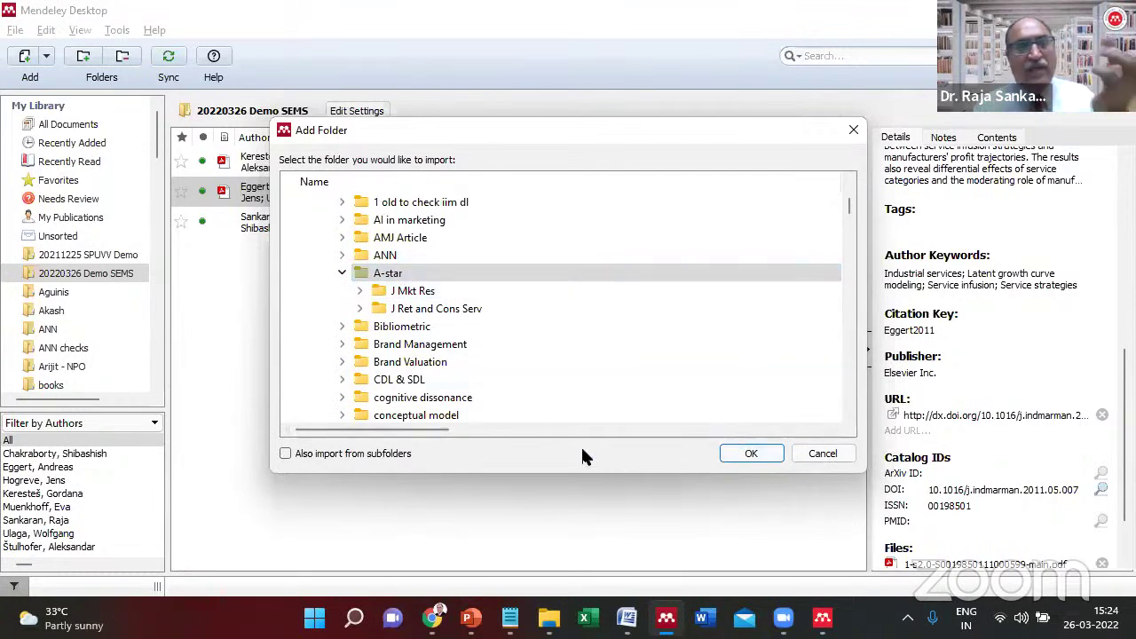
{"action": "left_click", "coordinate": [817, 454]}
{"action": "left_click", "coordinate": [295, 233]}
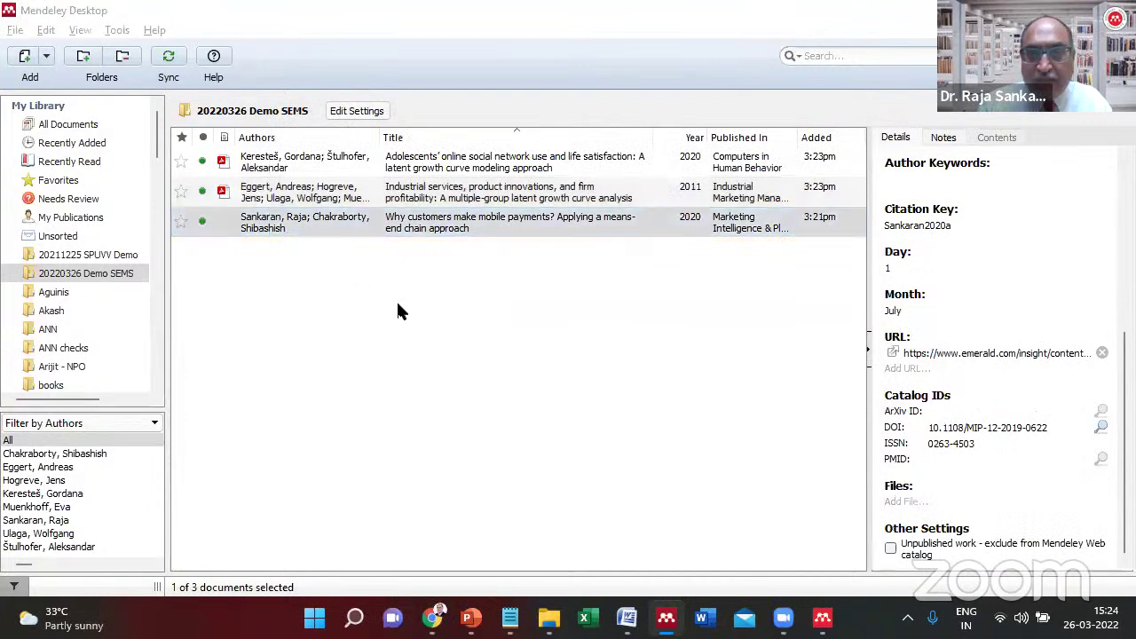
Switch to PowerPoint to check the "How to build a library" slide, and look through the other open windows.
{"action": "key", "text": "alt+Tab"}
{"action": "key", "text": "Tab"}
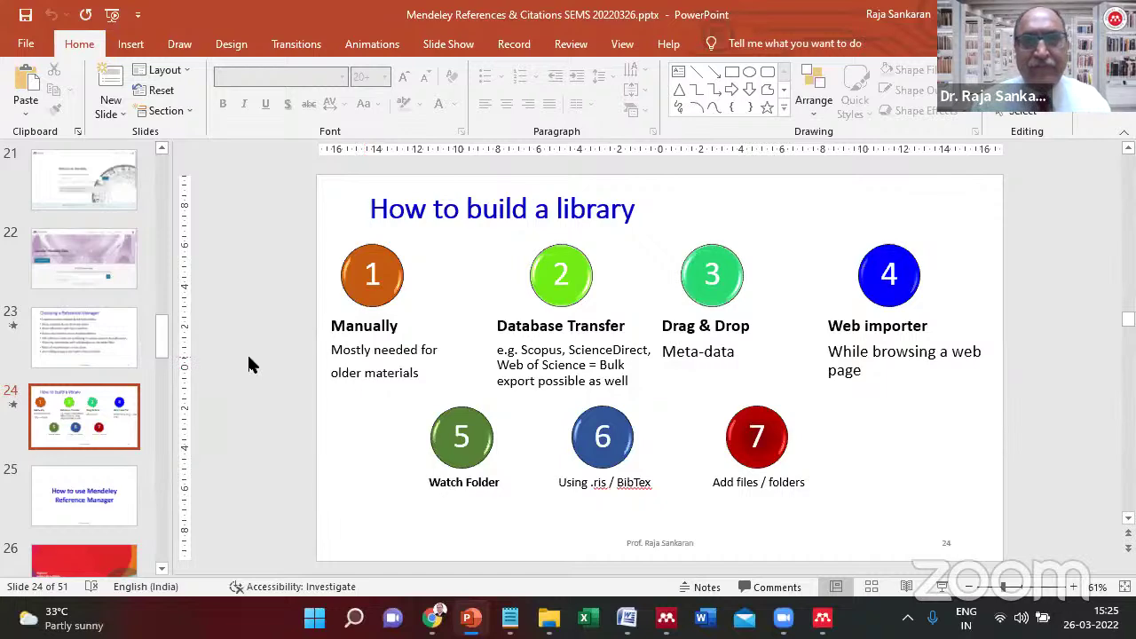
{"action": "key", "text": "alt+Tab"}
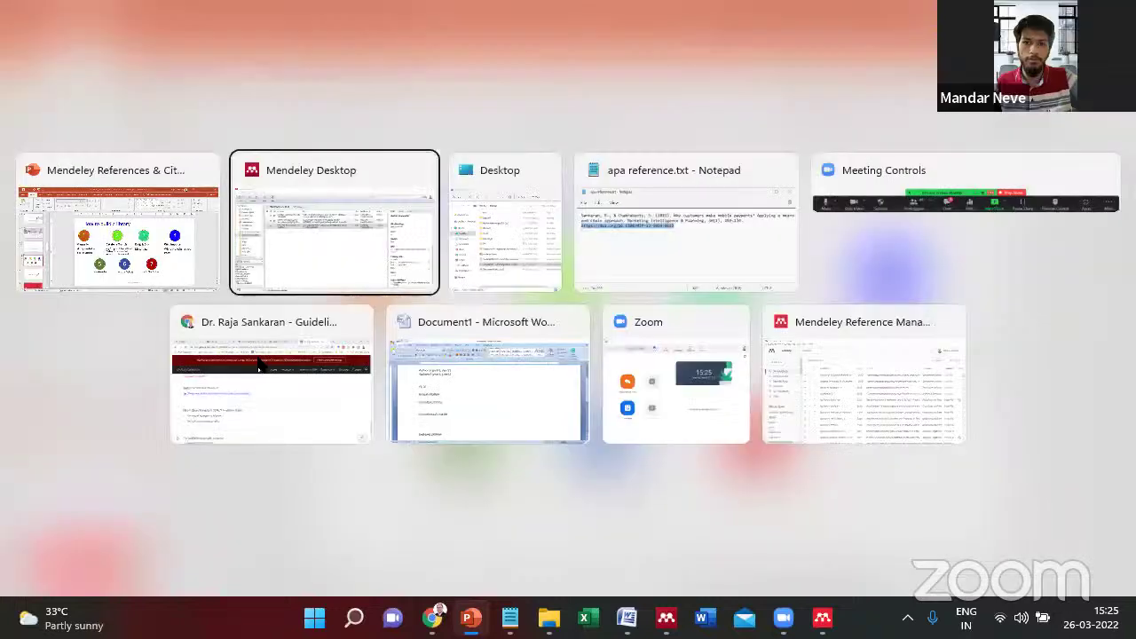
{"action": "key", "text": "Tab"}
{"action": "key", "text": "Tab"}
{"action": "key", "text": "Tab"}
{"action": "key", "text": "Tab"}
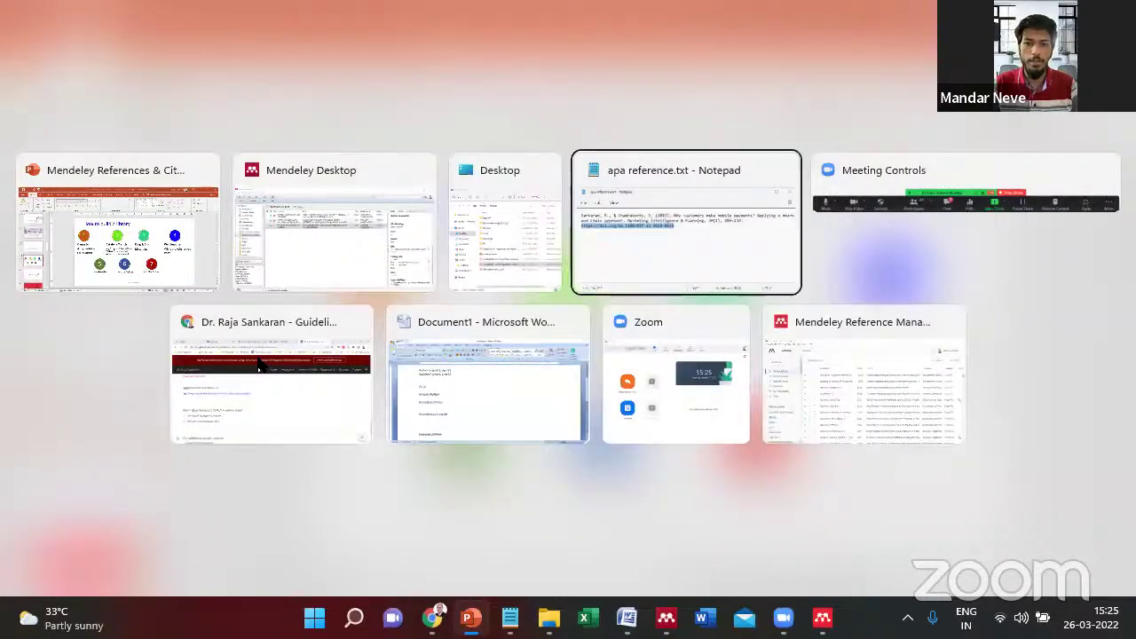
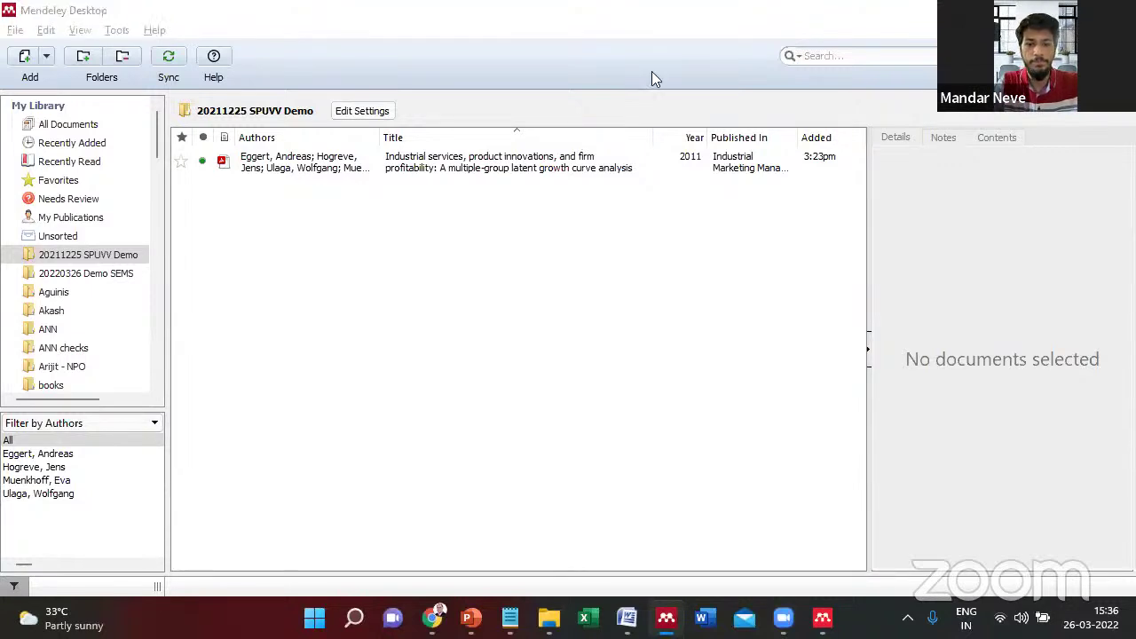
Return to the "How to build a library" slide in PowerPoint and place the text cursor in its "Manually" heading.
{"action": "key", "text": "alt+Tab"}
{"action": "key", "text": "alt+Tab"}
{"action": "key", "text": "alt+Tab"}
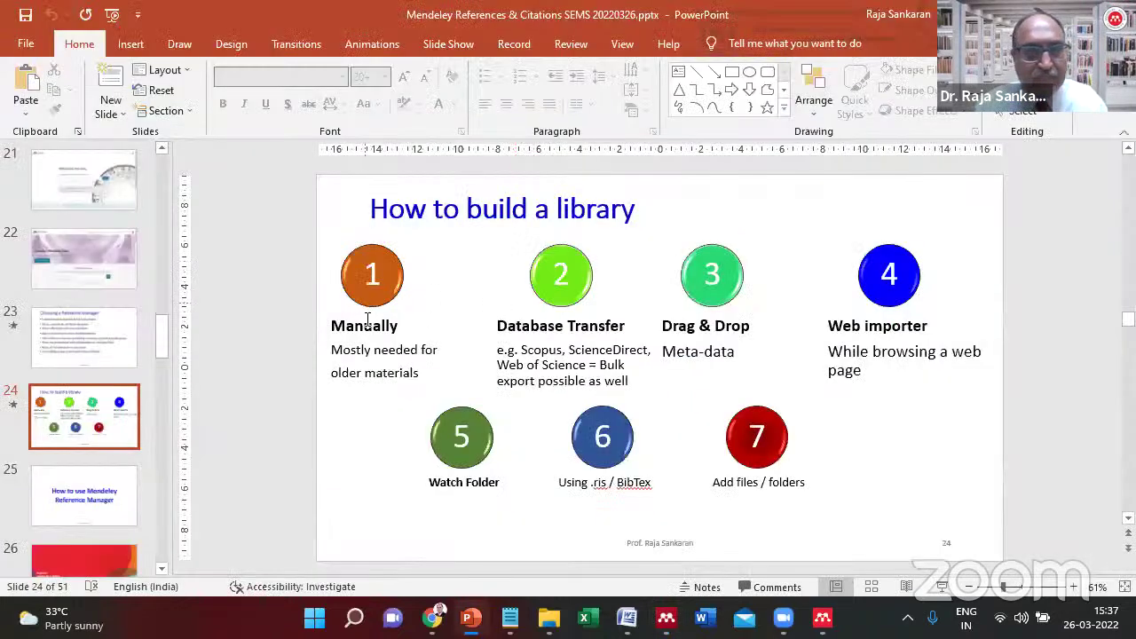
{"action": "left_click", "coordinate": [368, 321]}
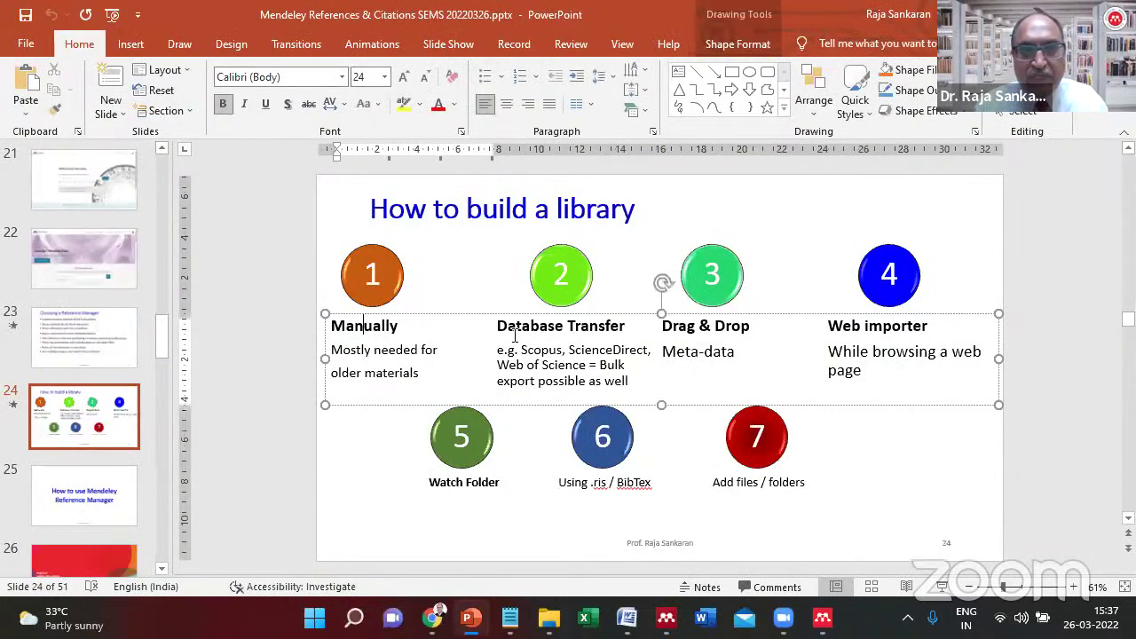
Deselect the text on the "How to build a library" slide, switch to Chrome and open a new tab.
{"action": "left_click", "coordinate": [678, 351]}
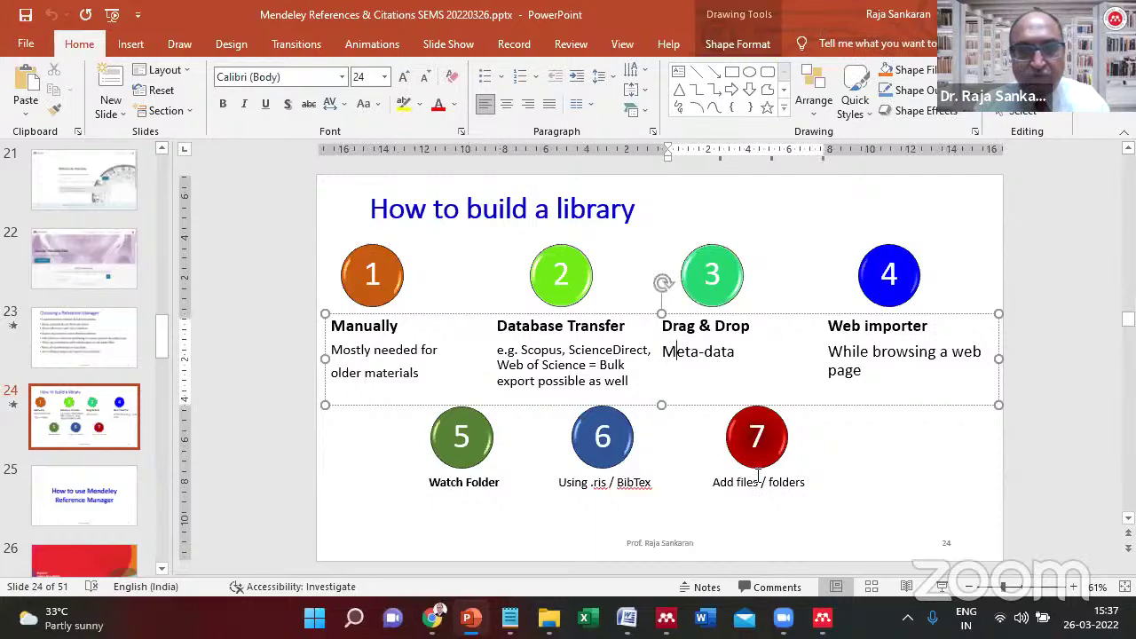
{"action": "left_click", "coordinate": [274, 456]}
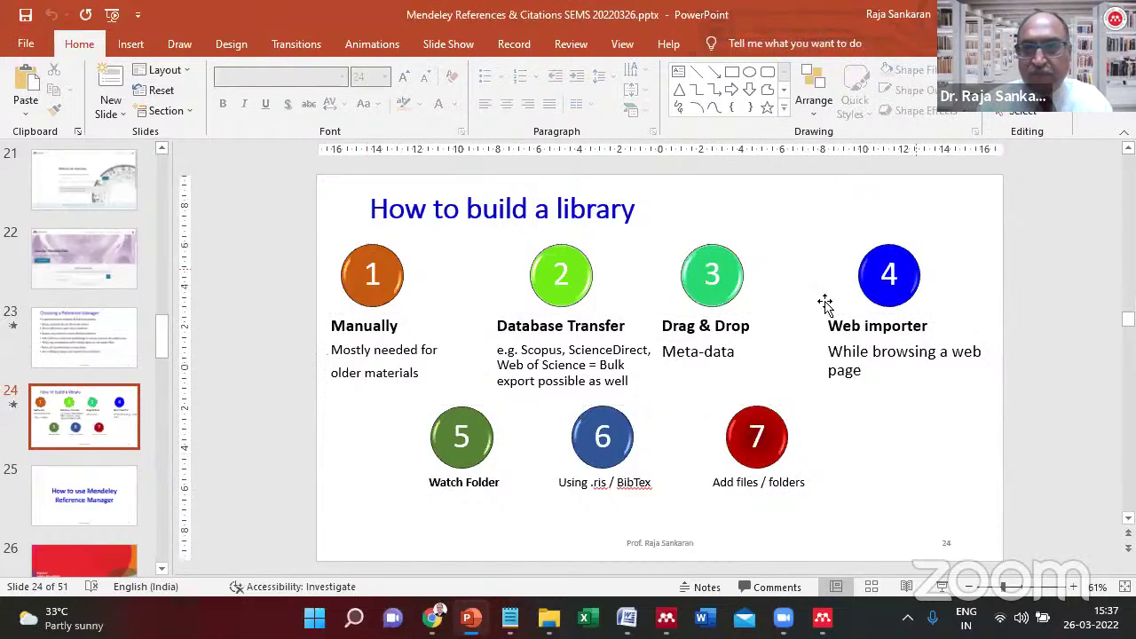
{"action": "key", "text": "alt+Tab"}
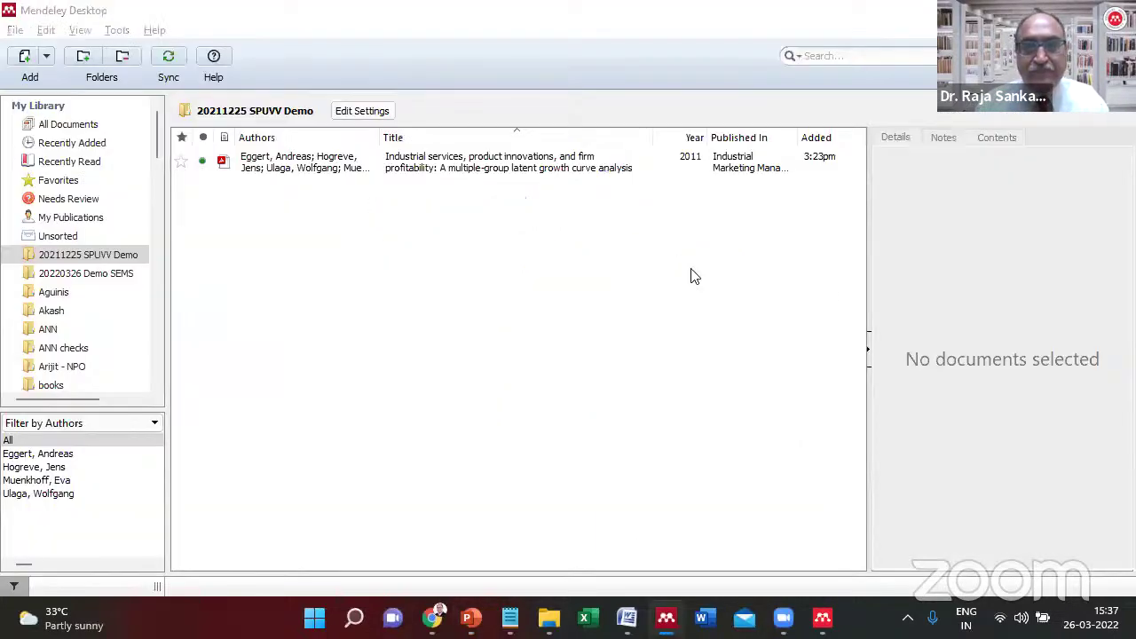
{"action": "key", "text": "alt+Tab"}
{"action": "key", "text": "alt+Tab"}
{"action": "key", "text": "alt+Tab"}
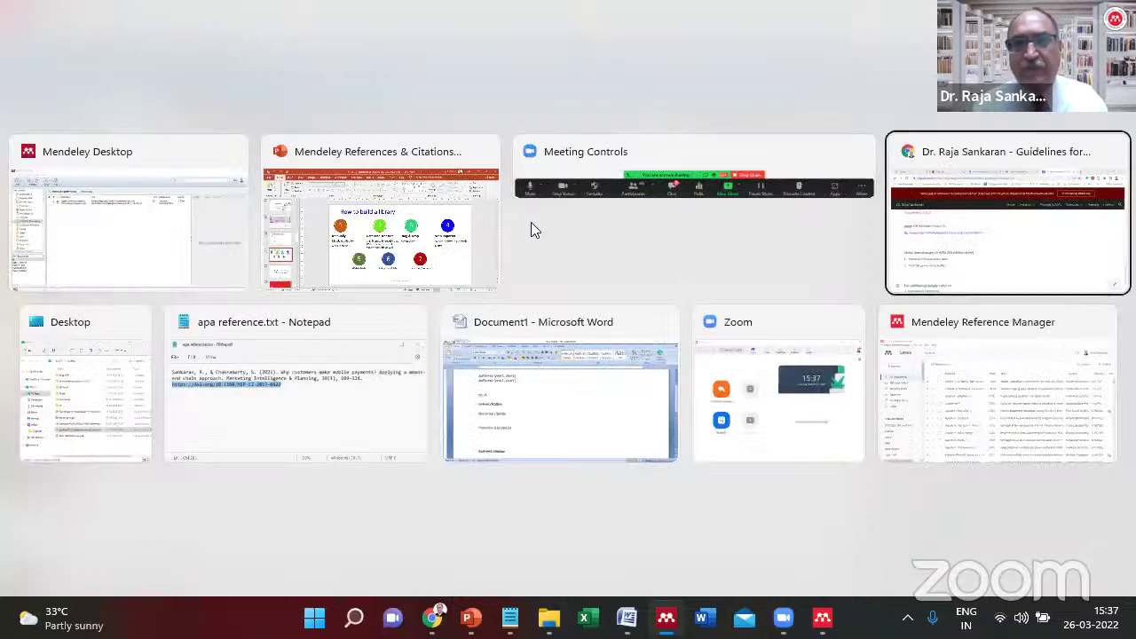
{"action": "key", "text": "ctrl+t"}
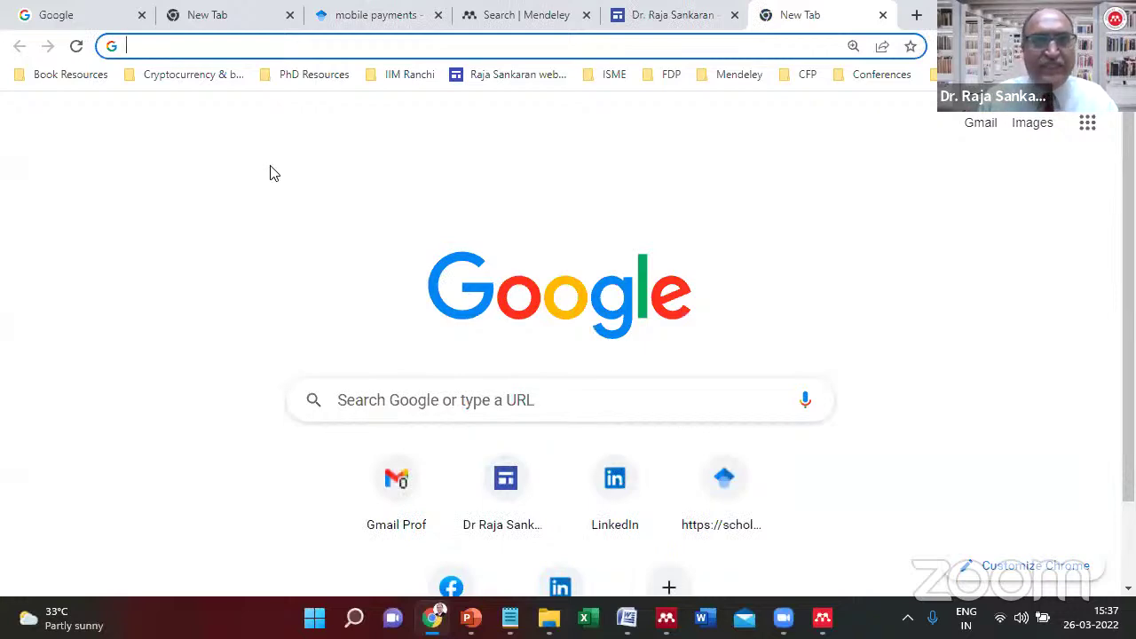
Look through the existing Google Scholar results for mobile payments, including the article entries and their PDF links.
{"action": "left_click", "coordinate": [317, 12]}
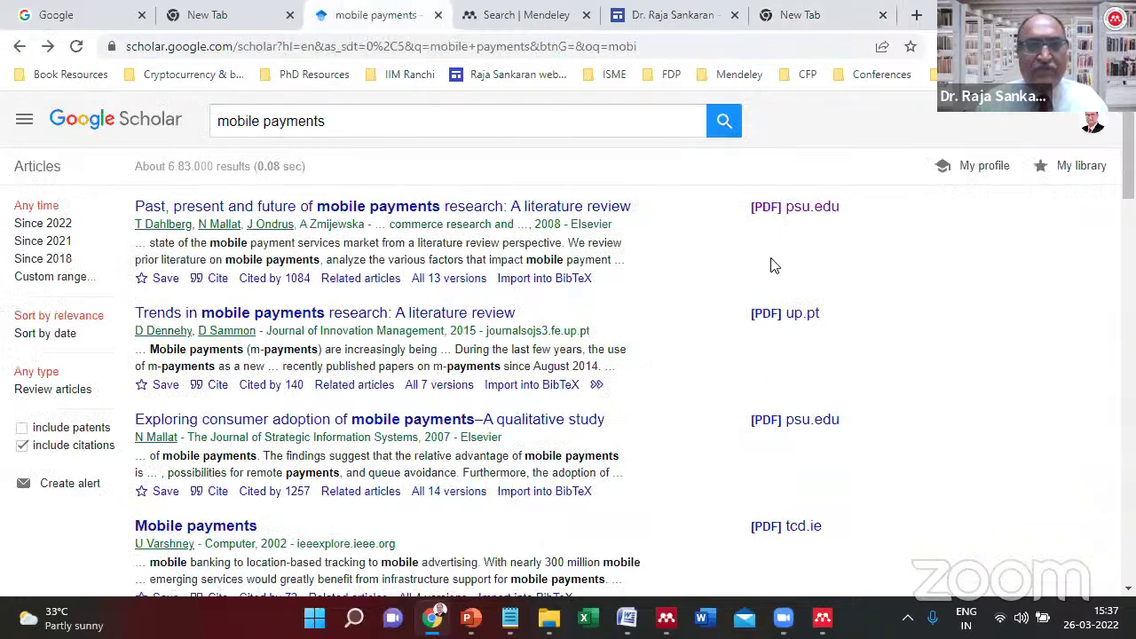
{"action": "scroll", "coordinate": [771, 265], "scroll_direction": "down", "scroll_amount": 3}
{"action": "scroll", "coordinate": [568, 346], "scroll_direction": "down", "scroll_amount": 4}
{"action": "scroll", "coordinate": [568, 346], "scroll_direction": "up", "scroll_amount": 3}
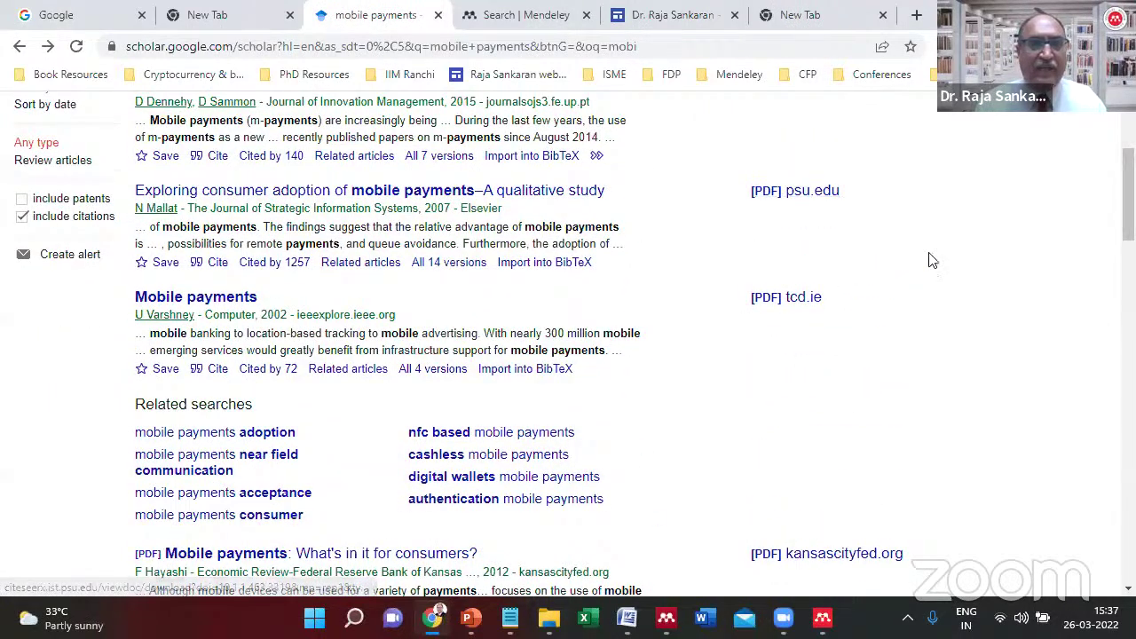
{"action": "scroll", "coordinate": [569, 346], "scroll_direction": "down", "scroll_amount": 15}
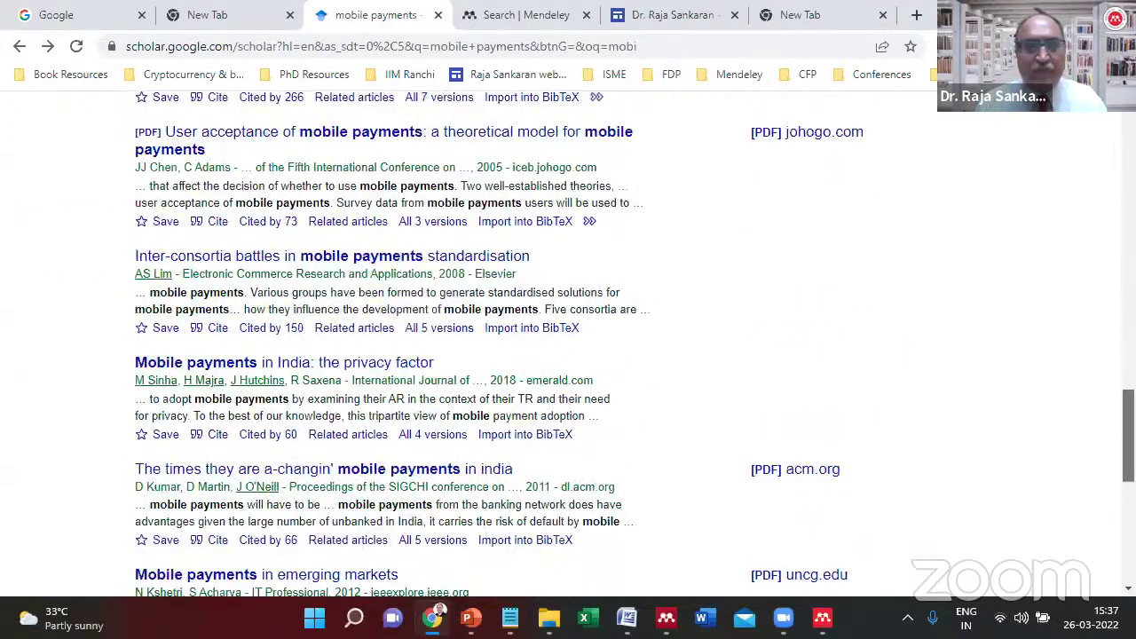
{"action": "scroll", "coordinate": [568, 346], "scroll_direction": "up", "scroll_amount": 2}
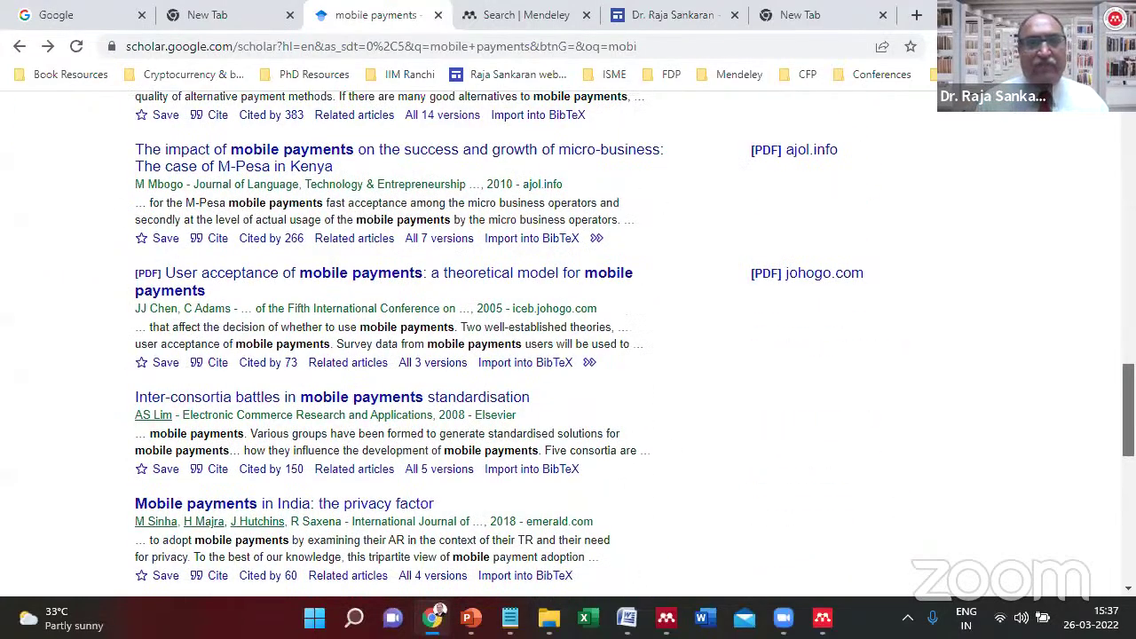
{"action": "scroll", "coordinate": [568, 346], "scroll_direction": "up", "scroll_amount": 10}
{"action": "scroll", "coordinate": [568, 346], "scroll_direction": "up", "scroll_amount": 2}
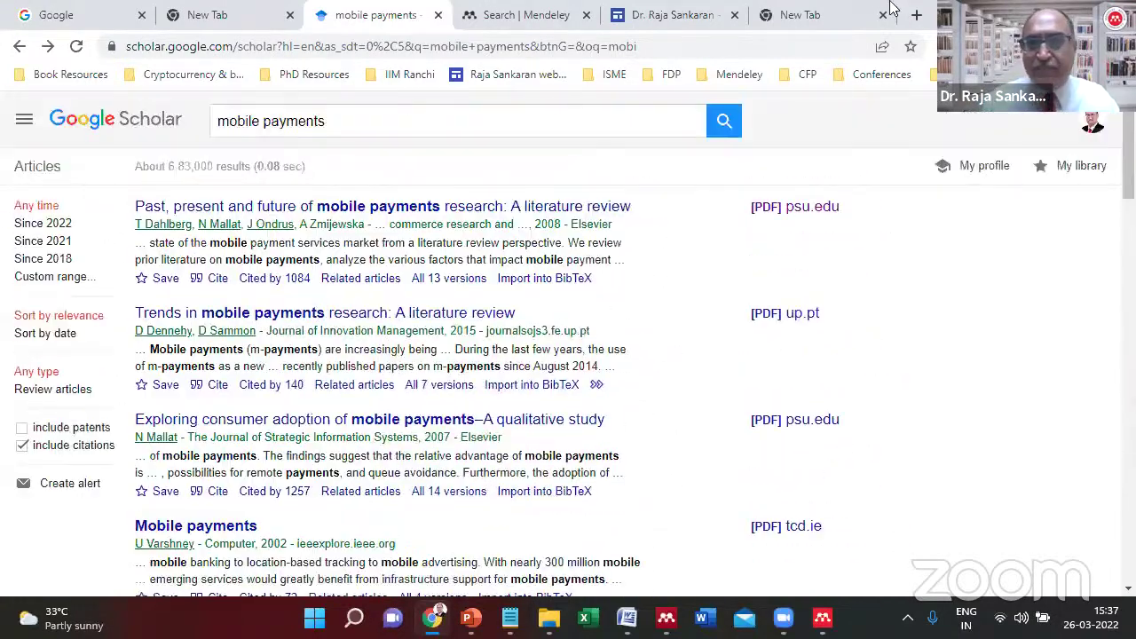
{"action": "left_click", "coordinate": [778, 13]}
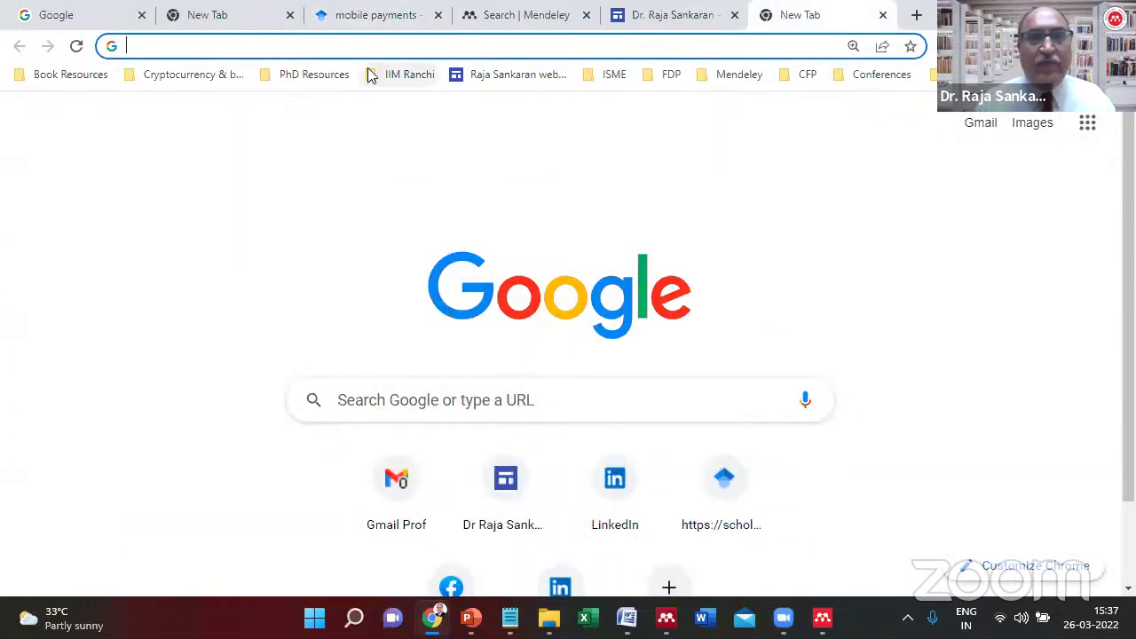
{"action": "left_click", "coordinate": [414, 75]}
{"action": "left_click", "coordinate": [426, 105]}
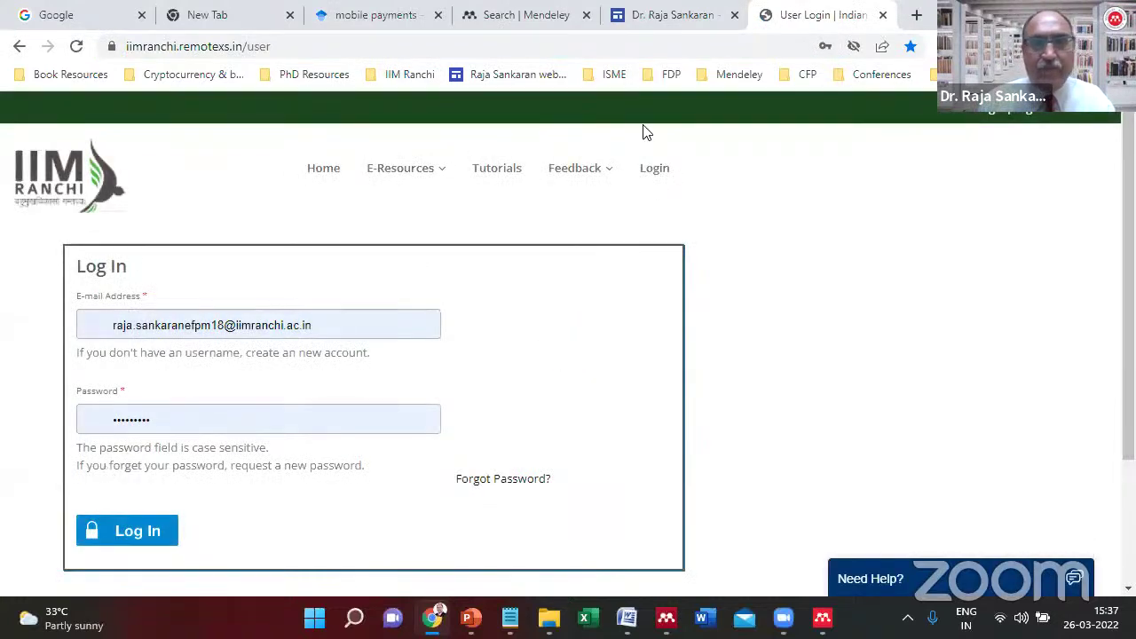
{"action": "left_click", "coordinate": [883, 15]}
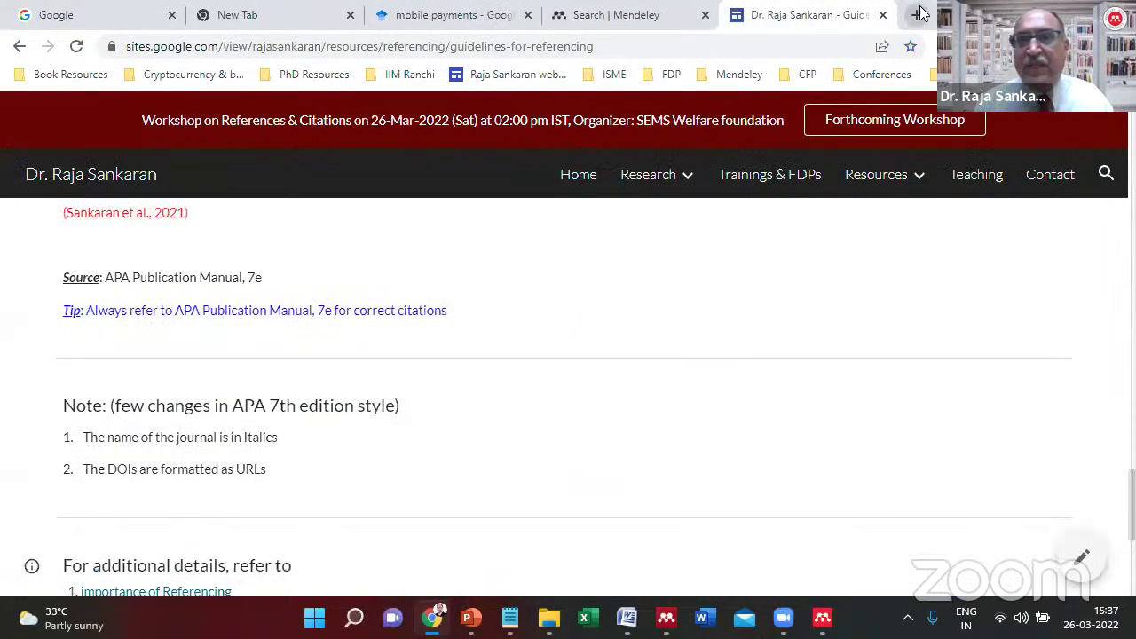
Open the Emerald Insight website in a new tab and search it for "strategic management".
{"action": "left_click", "coordinate": [917, 15]}
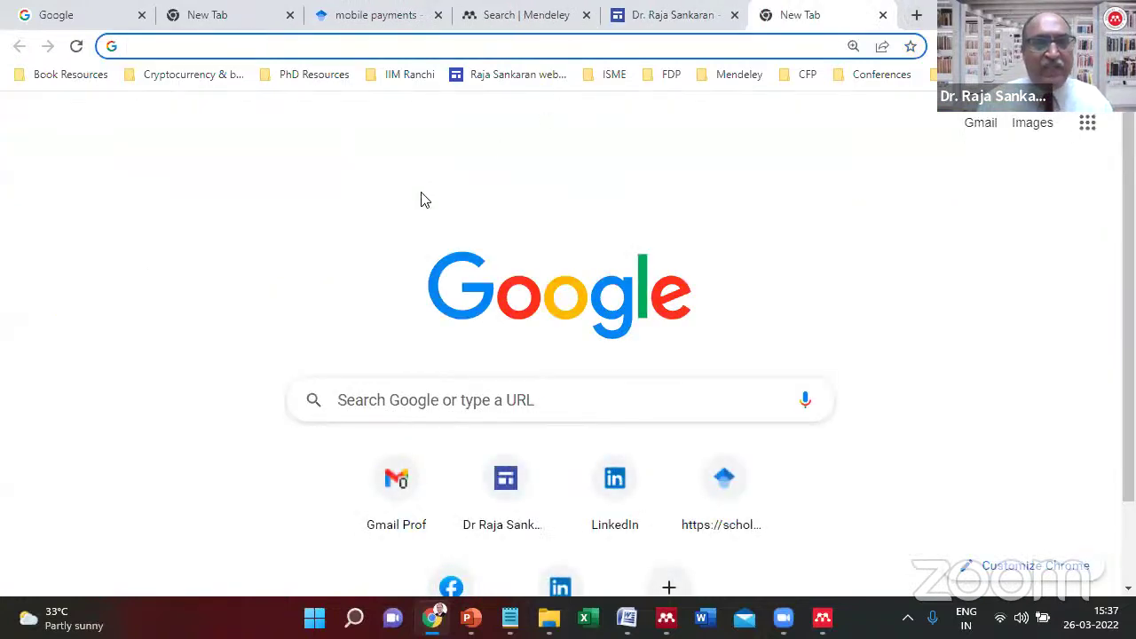
{"action": "type", "text": "emer"}
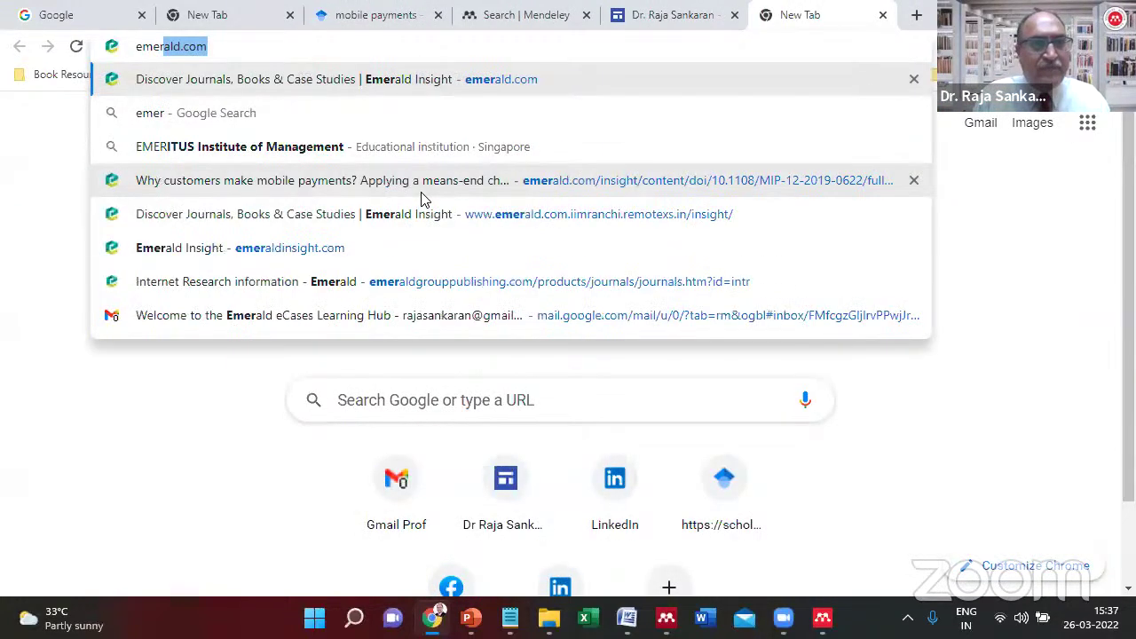
{"action": "key", "text": "Return"}
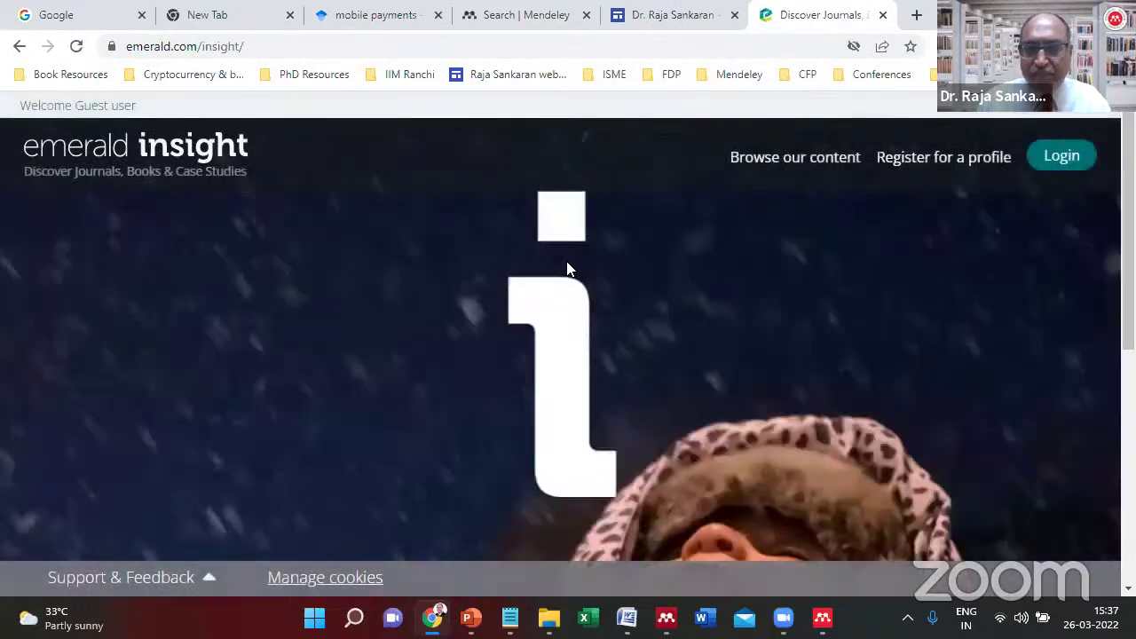
{"action": "scroll", "coordinate": [518, 410], "scroll_direction": "down", "scroll_amount": 3}
{"action": "left_click", "coordinate": [465, 384]}
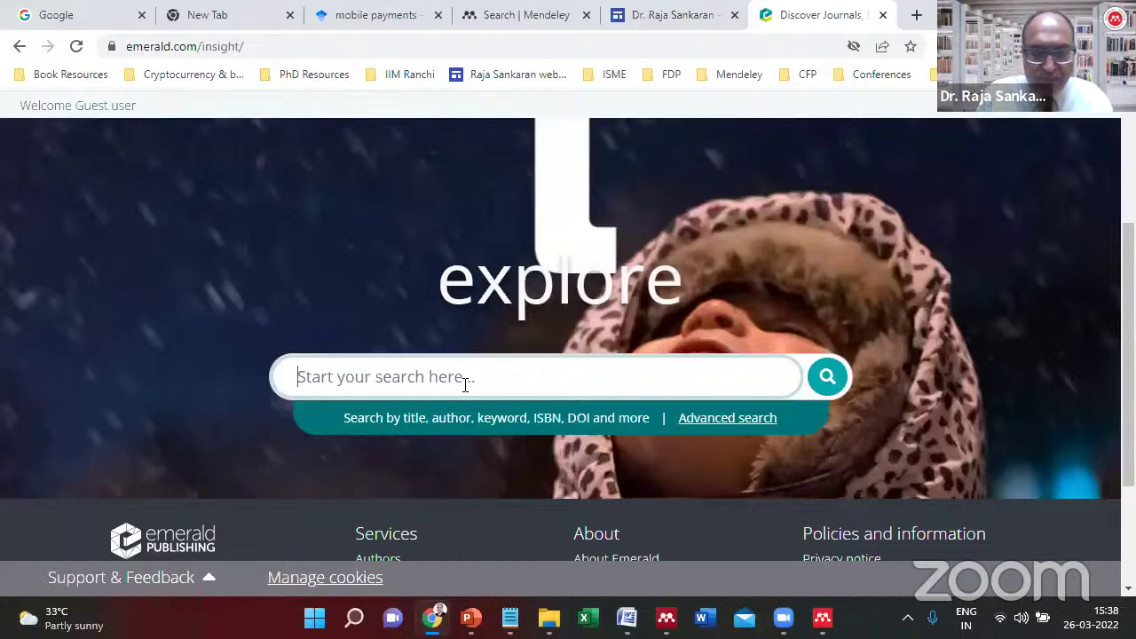
{"action": "type", "text": "strategic management"}
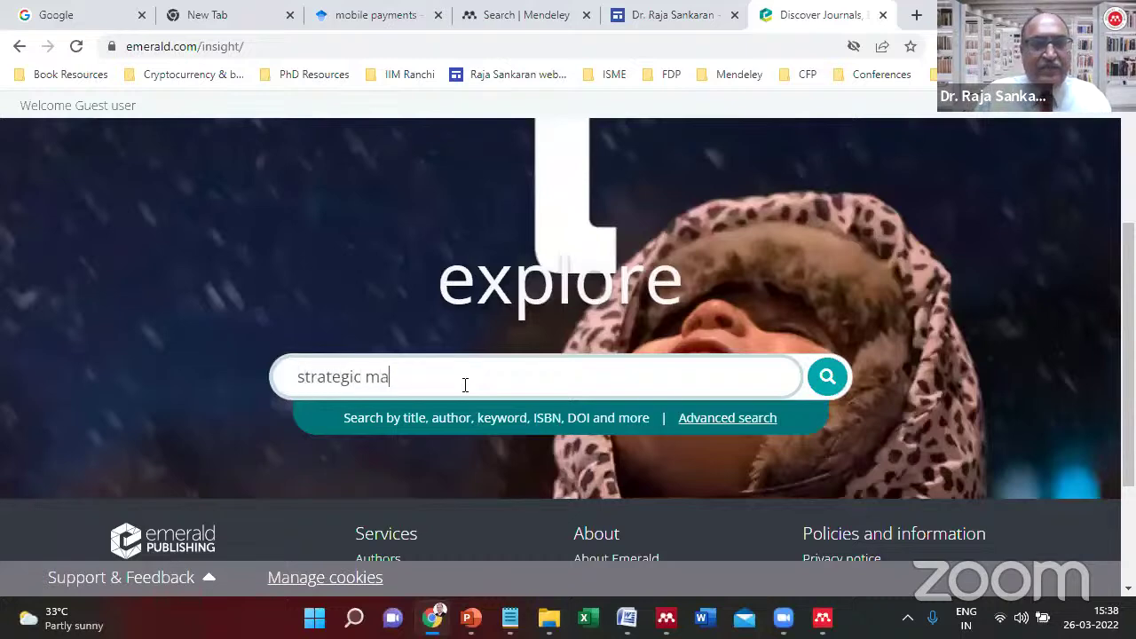
{"action": "key", "text": "Return"}
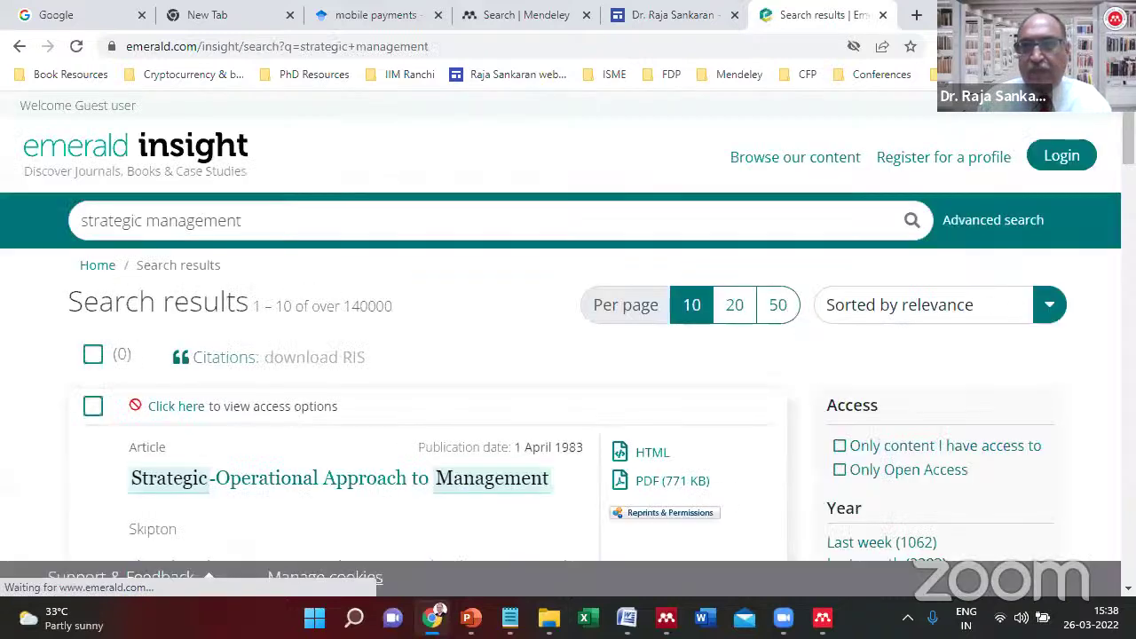
Open the article "Strategic-Operational Approach to Management" from the Emerald search results and view its abstract.
{"action": "scroll", "coordinate": [568, 355], "scroll_direction": "down", "scroll_amount": 3}
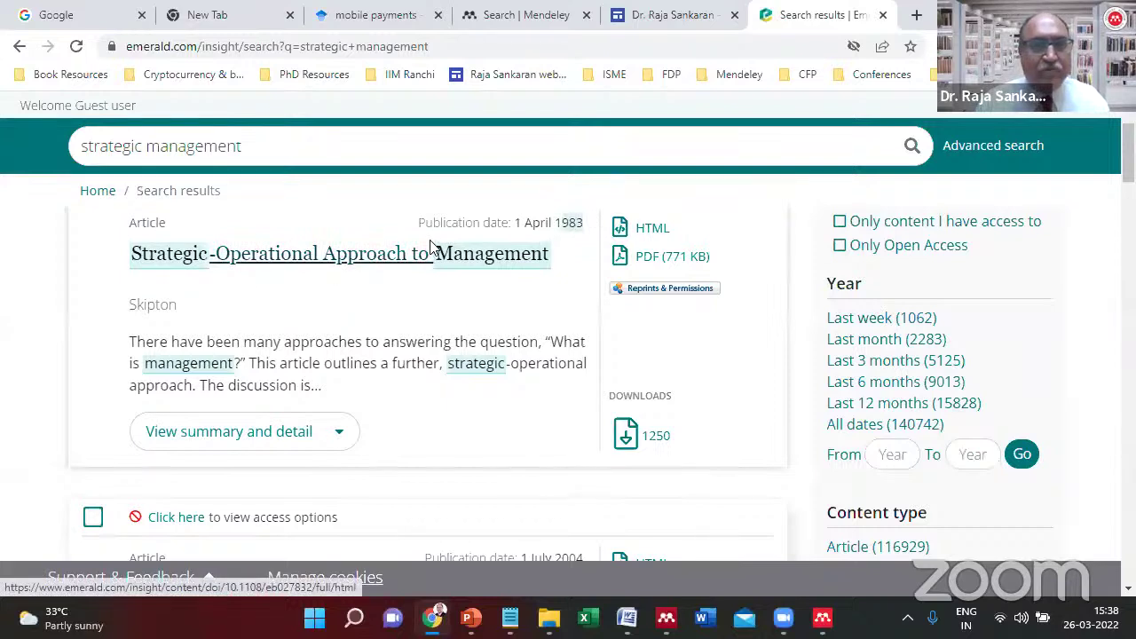
{"action": "left_click", "coordinate": [597, 273]}
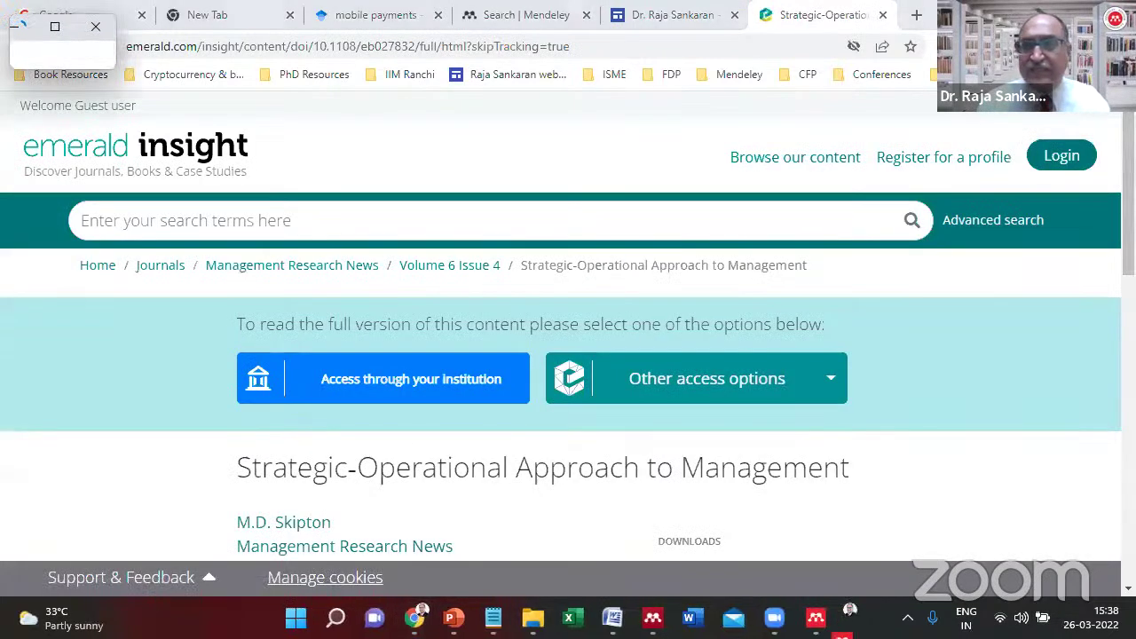
{"action": "scroll", "coordinate": [568, 373], "scroll_direction": "down", "scroll_amount": 4}
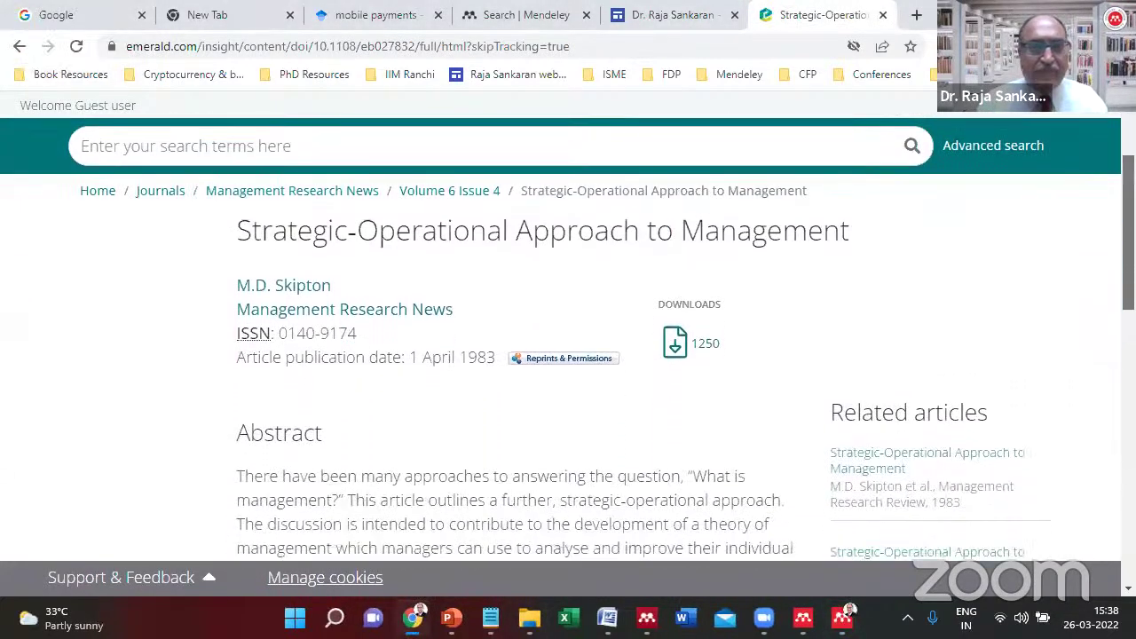
Examine the Emerald article page for Strategic-Operational Approach to Management, including its title, access options, abstract and citation.
{"action": "scroll", "coordinate": [569, 373], "scroll_direction": "down", "scroll_amount": 1}
{"action": "scroll", "coordinate": [568, 381], "scroll_direction": "down", "scroll_amount": 6}
{"action": "scroll", "coordinate": [568, 382], "scroll_direction": "up", "scroll_amount": 6}
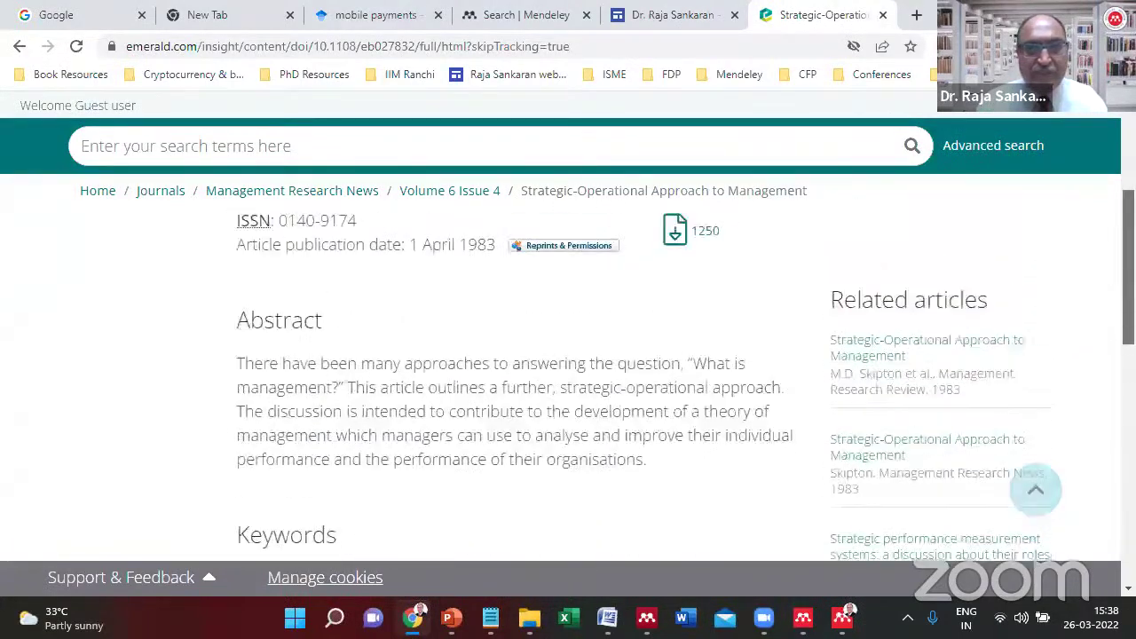
{"action": "scroll", "coordinate": [568, 373], "scroll_direction": "up", "scroll_amount": 4}
{"action": "scroll", "coordinate": [568, 373], "scroll_direction": "down", "scroll_amount": 2}
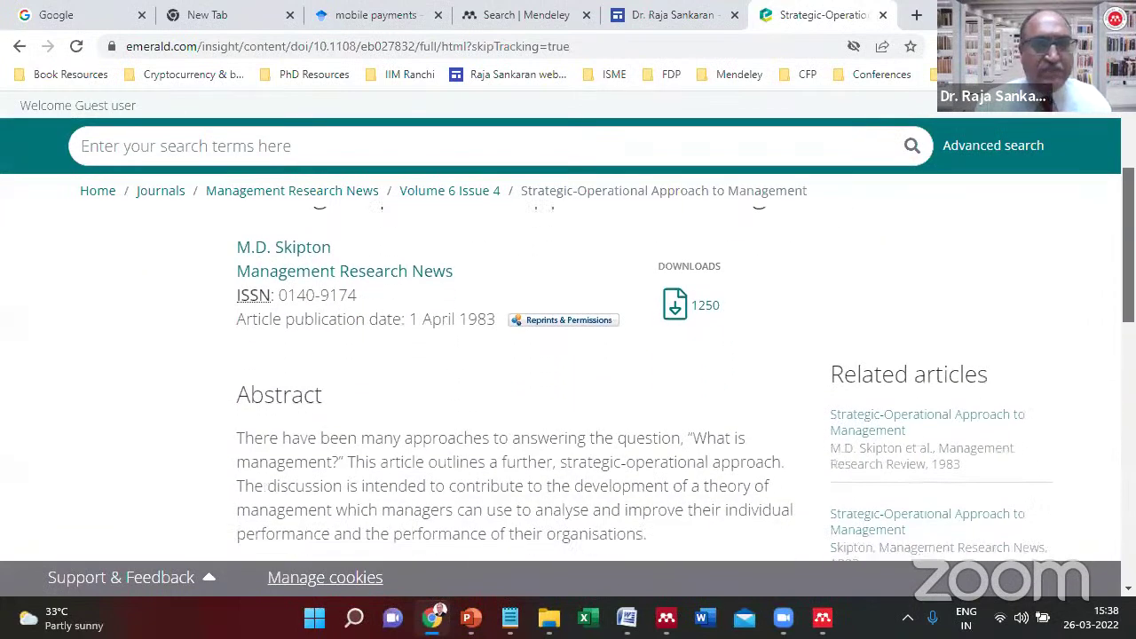
{"action": "scroll", "coordinate": [894, 254], "scroll_direction": "up", "scroll_amount": 3}
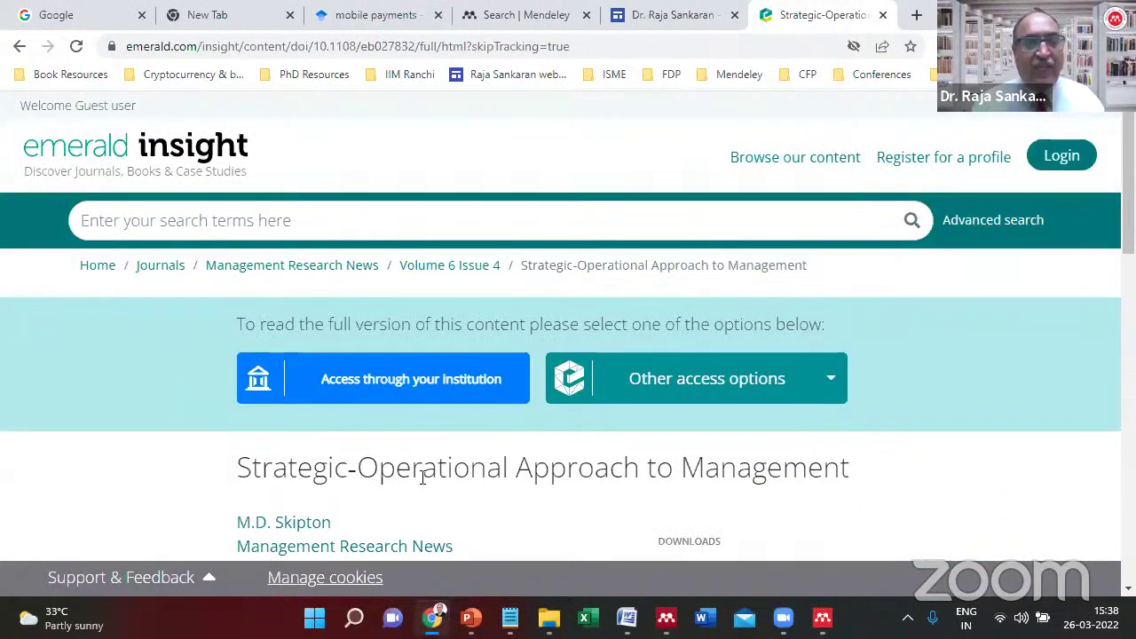
{"action": "triple_click", "coordinate": [423, 478]}
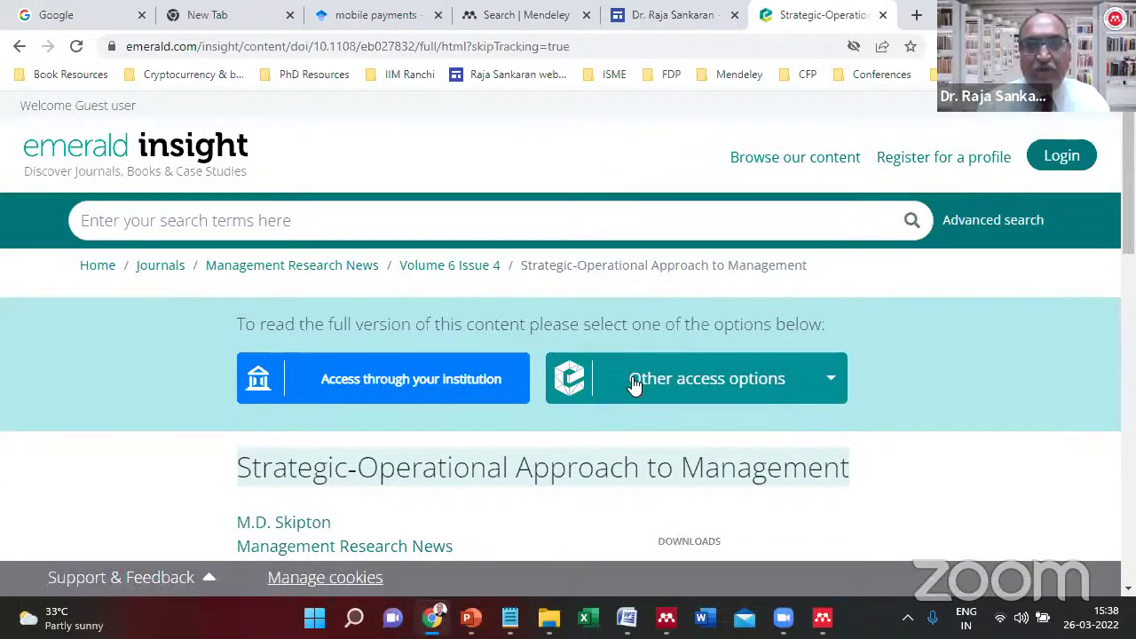
{"action": "left_click", "coordinate": [736, 489]}
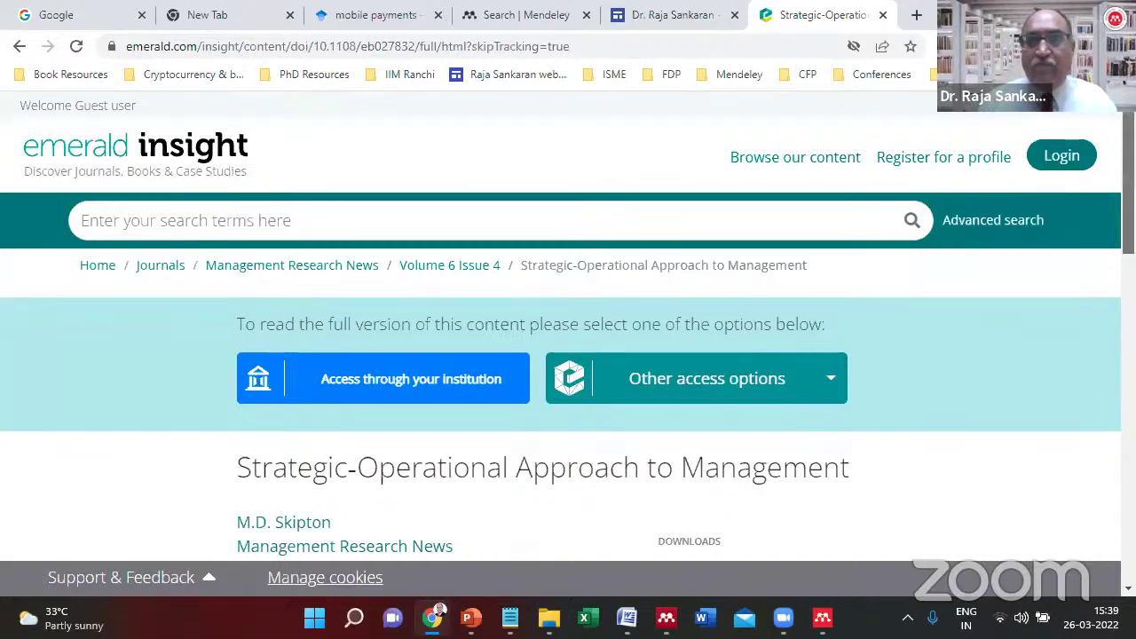
{"action": "scroll", "coordinate": [568, 373], "scroll_direction": "down", "scroll_amount": 6}
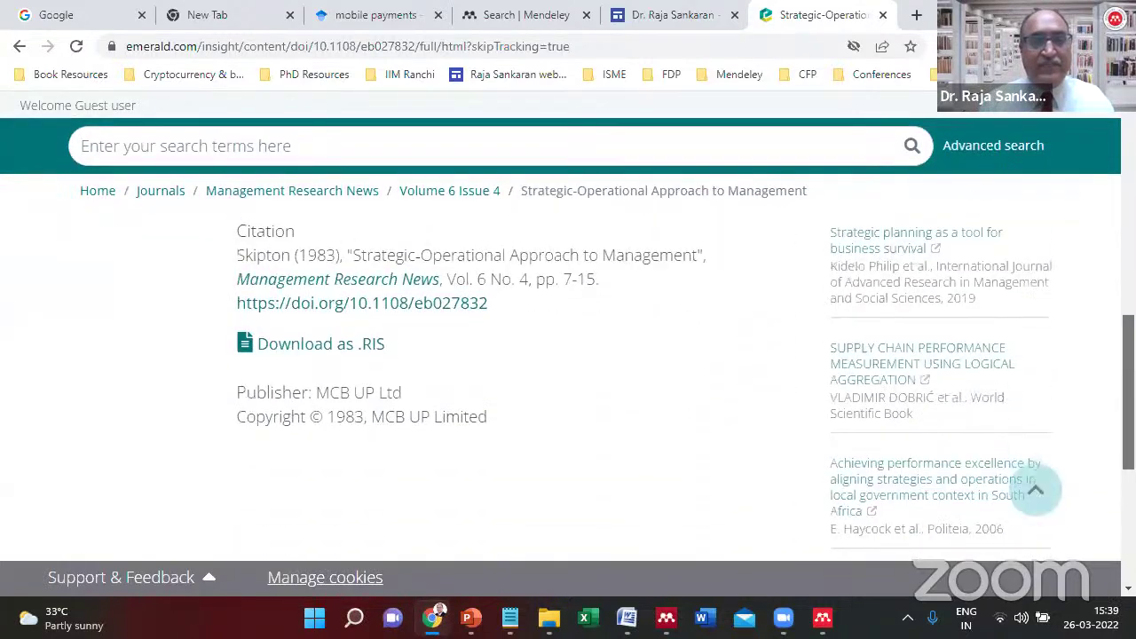
{"action": "scroll", "coordinate": [165, 398], "scroll_direction": "up", "scroll_amount": 8}
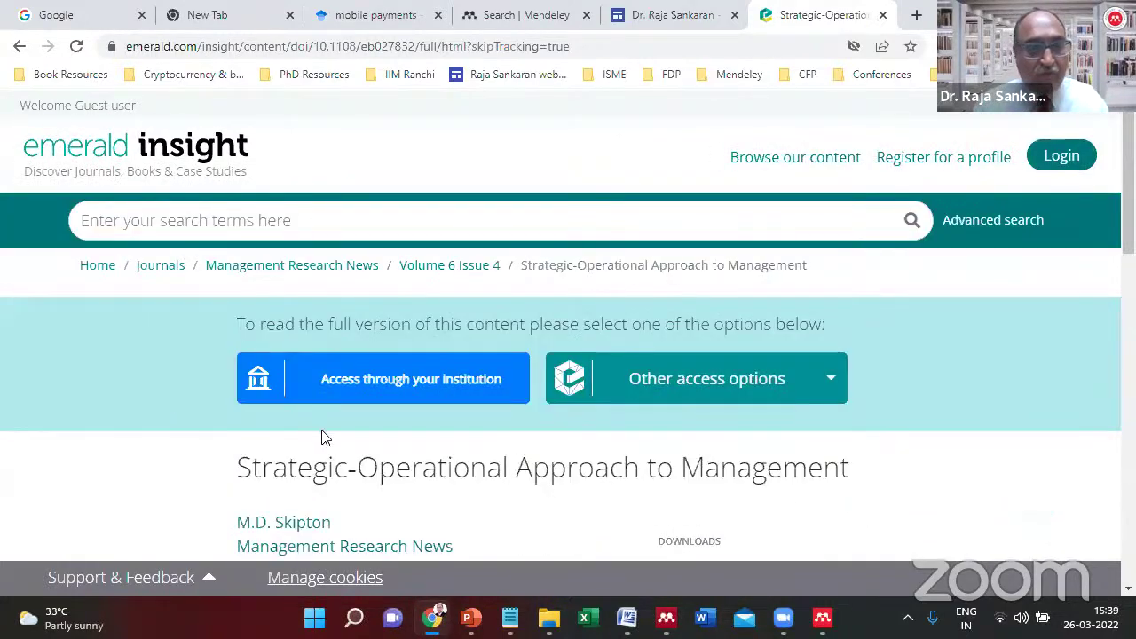
Open an additional blank browser tab and return to the Emerald article.
{"action": "left_click", "coordinate": [917, 14]}
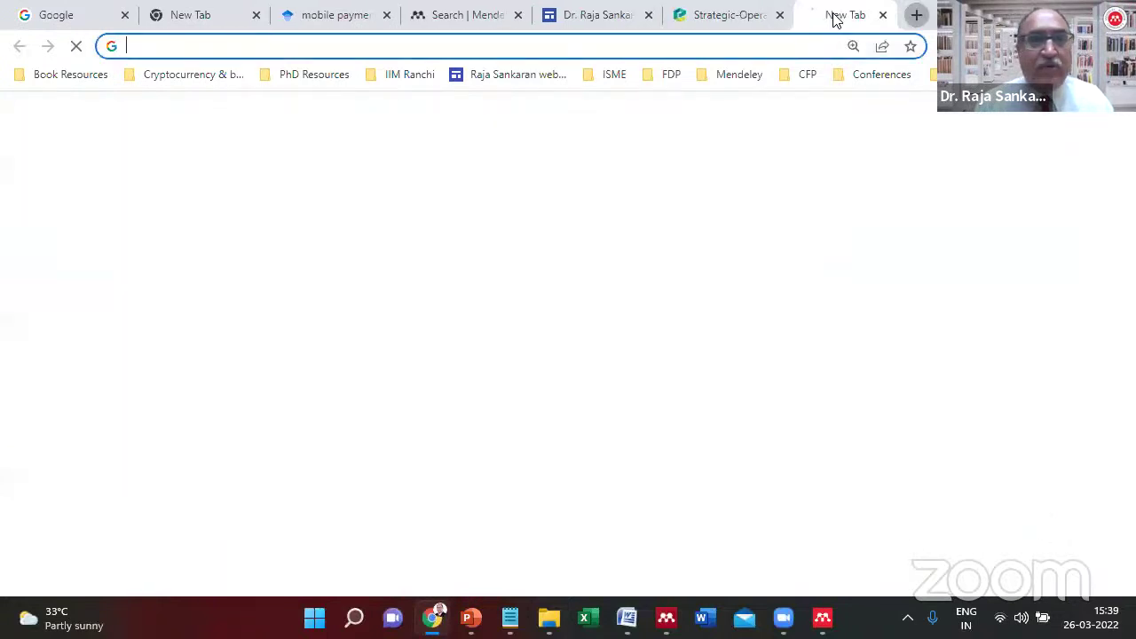
{"action": "left_click", "coordinate": [385, 78]}
{"action": "left_click", "coordinate": [674, 9]}
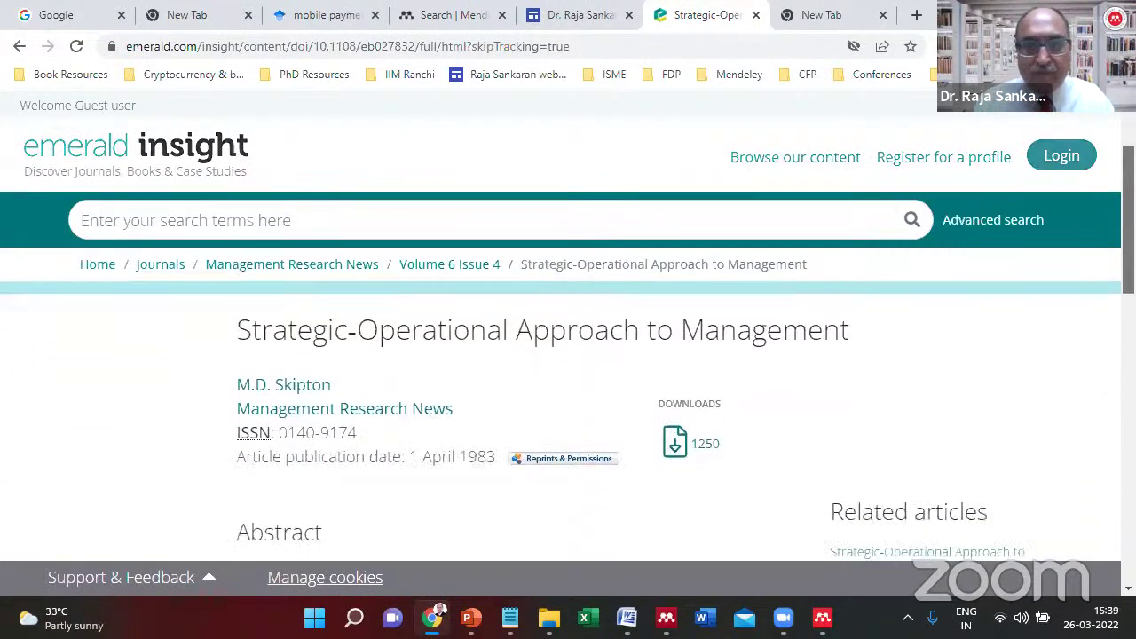
Add the article's reference to the Demo Amity 20220303 collection with the Mendeley importer, finding the collection by searching for 20220303.
{"action": "scroll", "coordinate": [728, 187], "scroll_direction": "down", "scroll_amount": 3}
{"action": "scroll", "coordinate": [561, 384], "scroll_direction": "up", "scroll_amount": 1}
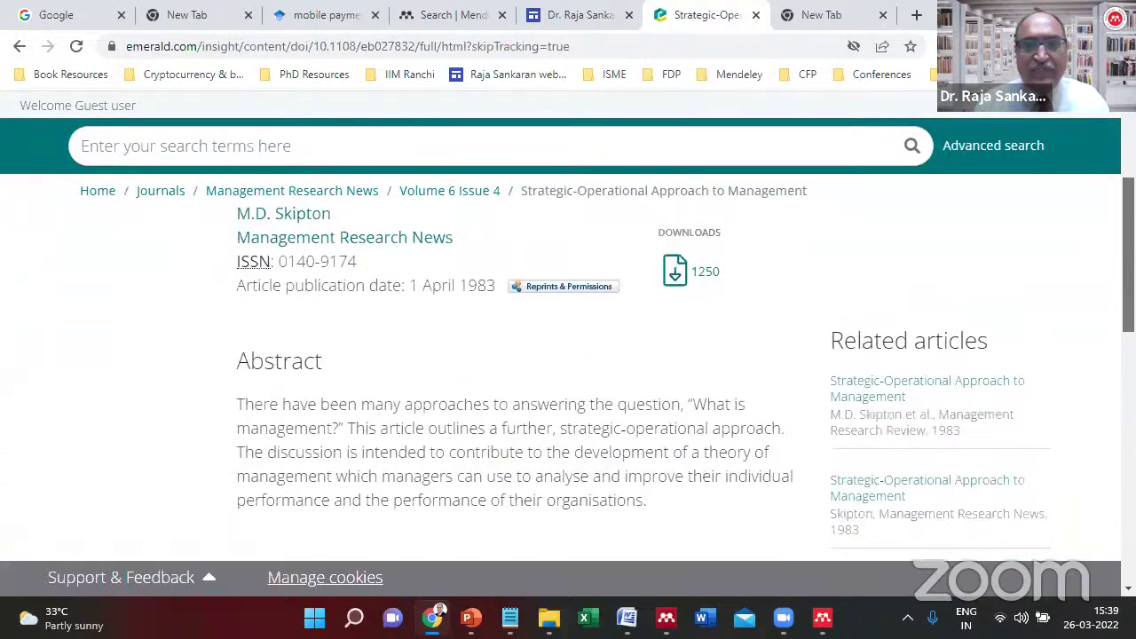
{"action": "scroll", "coordinate": [444, 304], "scroll_direction": "up", "scroll_amount": 1}
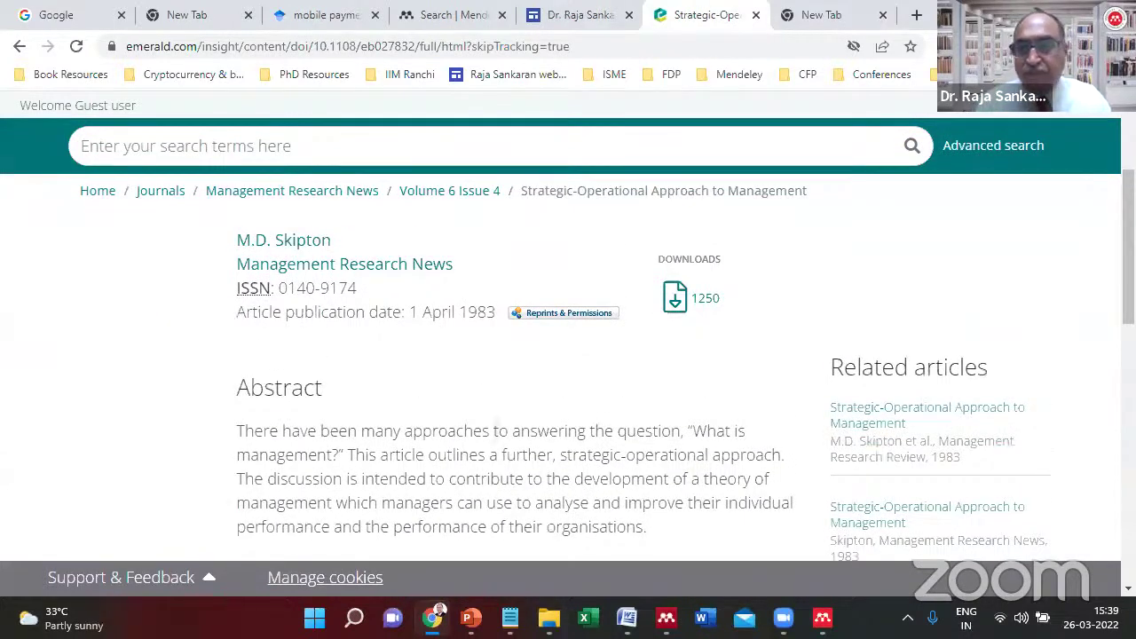
{"action": "scroll", "coordinate": [569, 356], "scroll_direction": "up", "scroll_amount": 2}
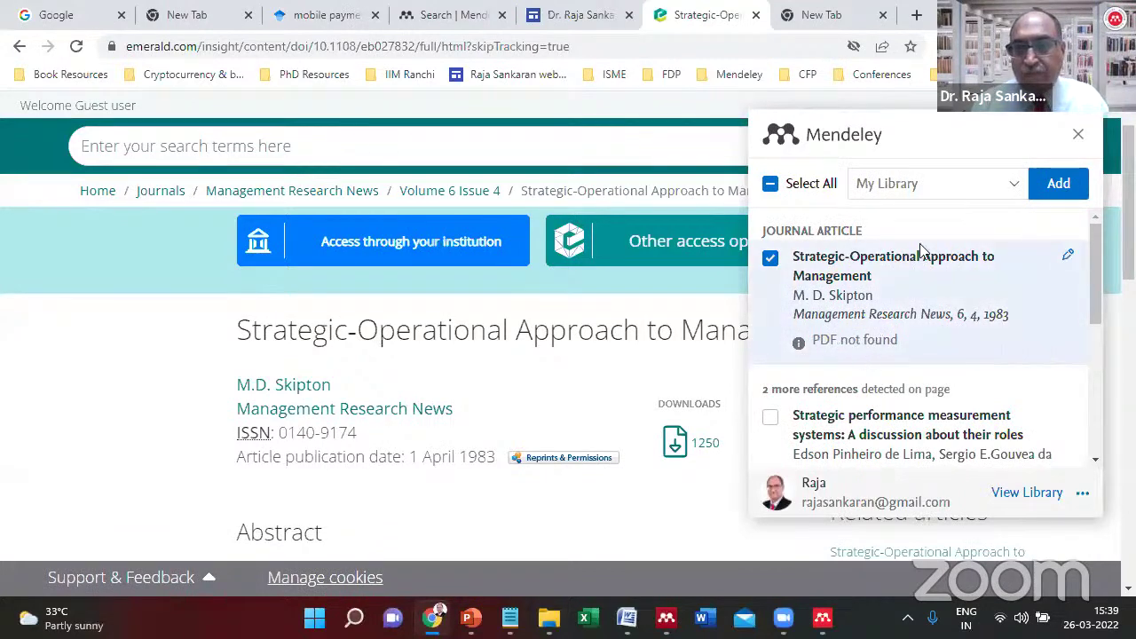
{"action": "left_click", "coordinate": [892, 187]}
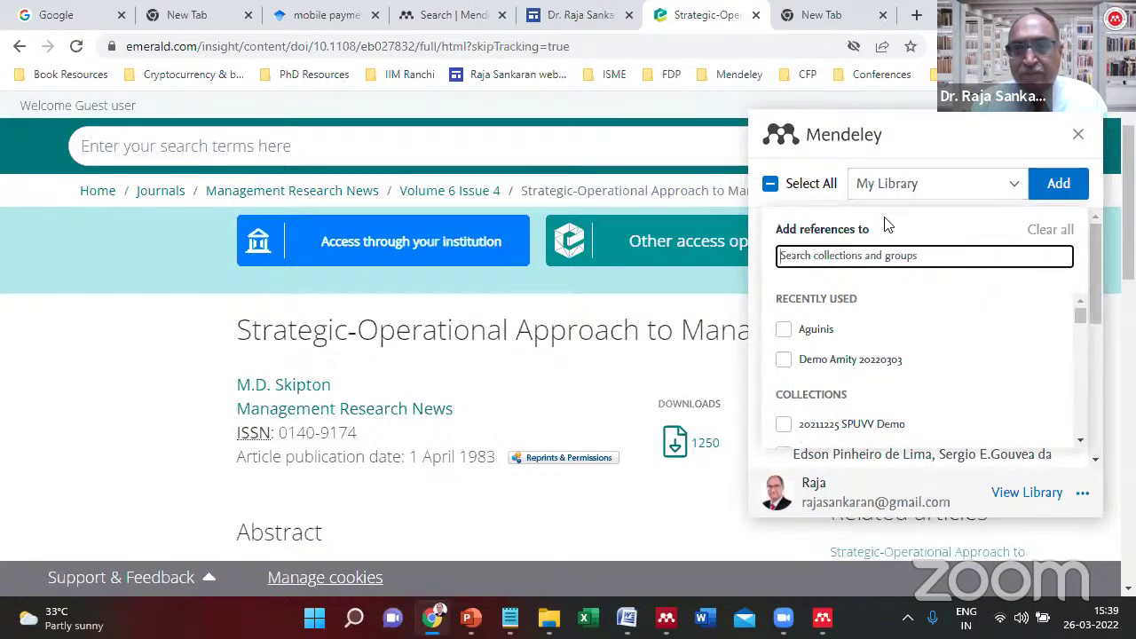
{"action": "type", "text": "20"}
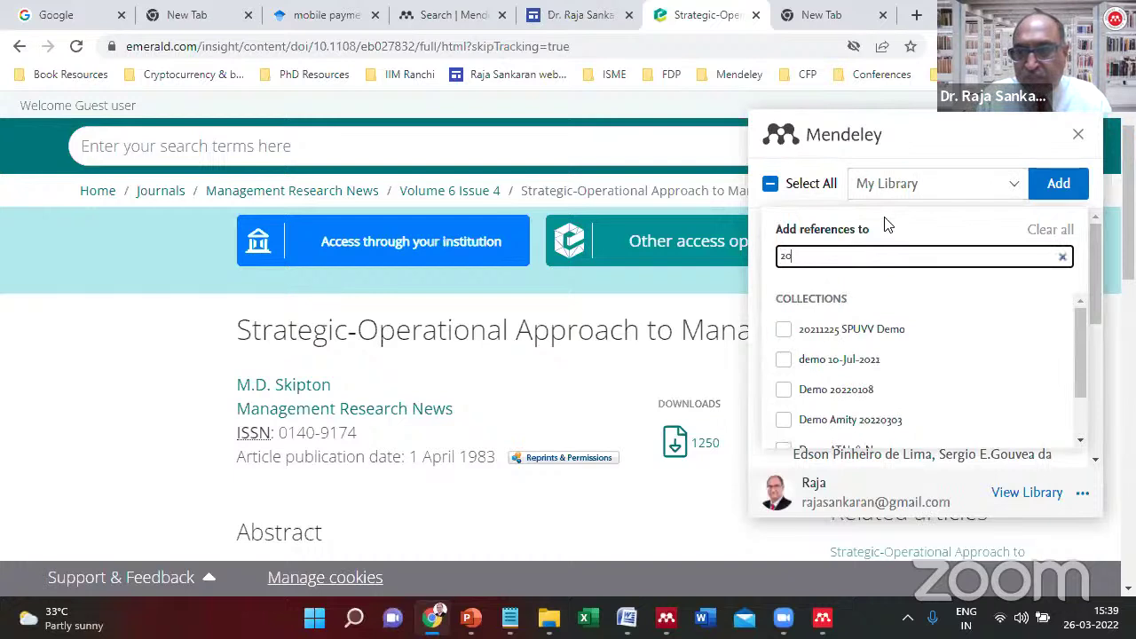
{"action": "type", "text": "22"}
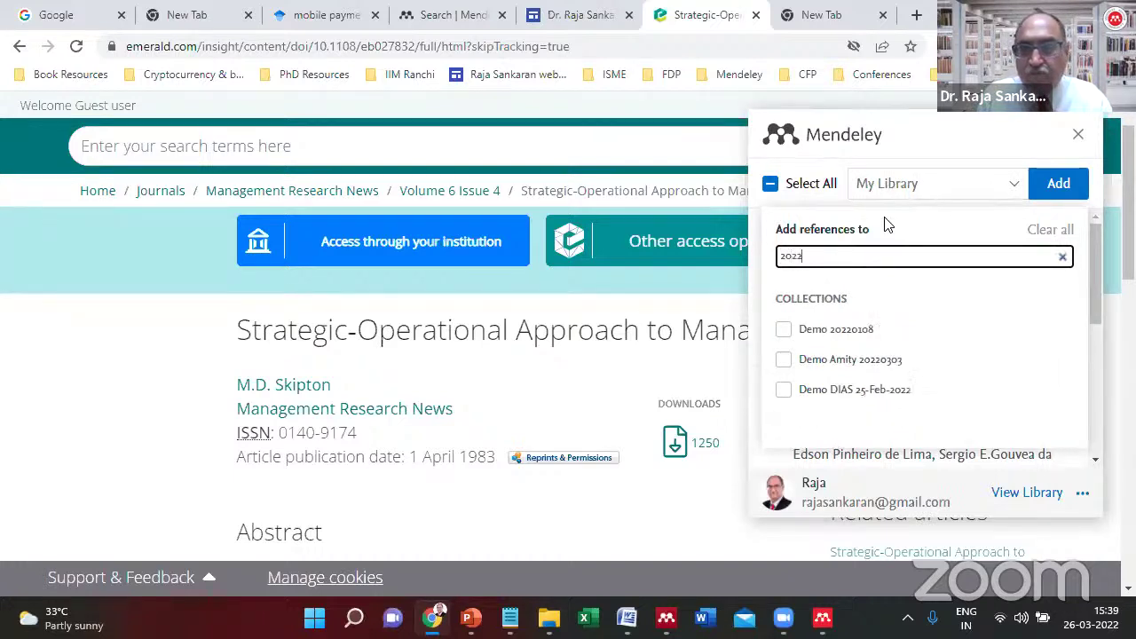
{"action": "type", "text": "0"}
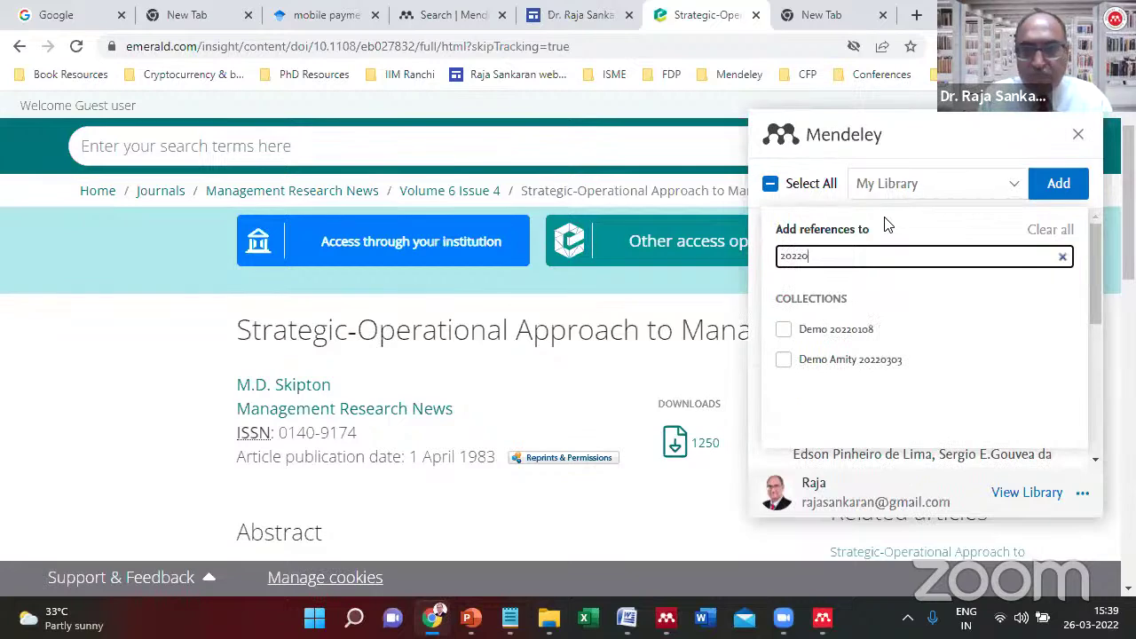
{"action": "type", "text": "3"}
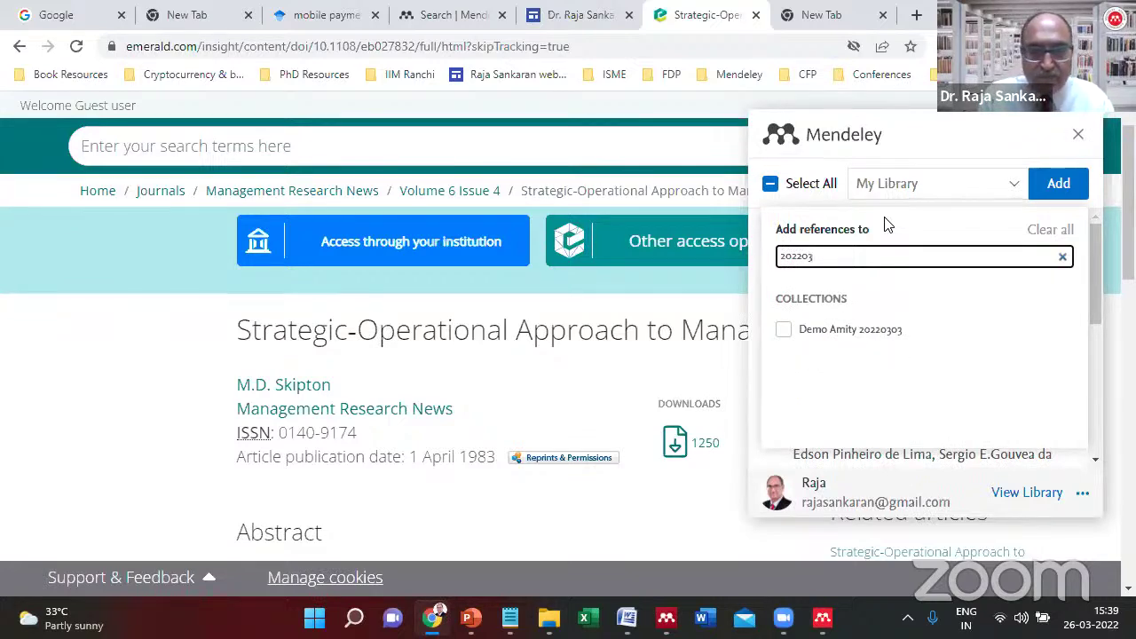
{"action": "left_click", "coordinate": [866, 330]}
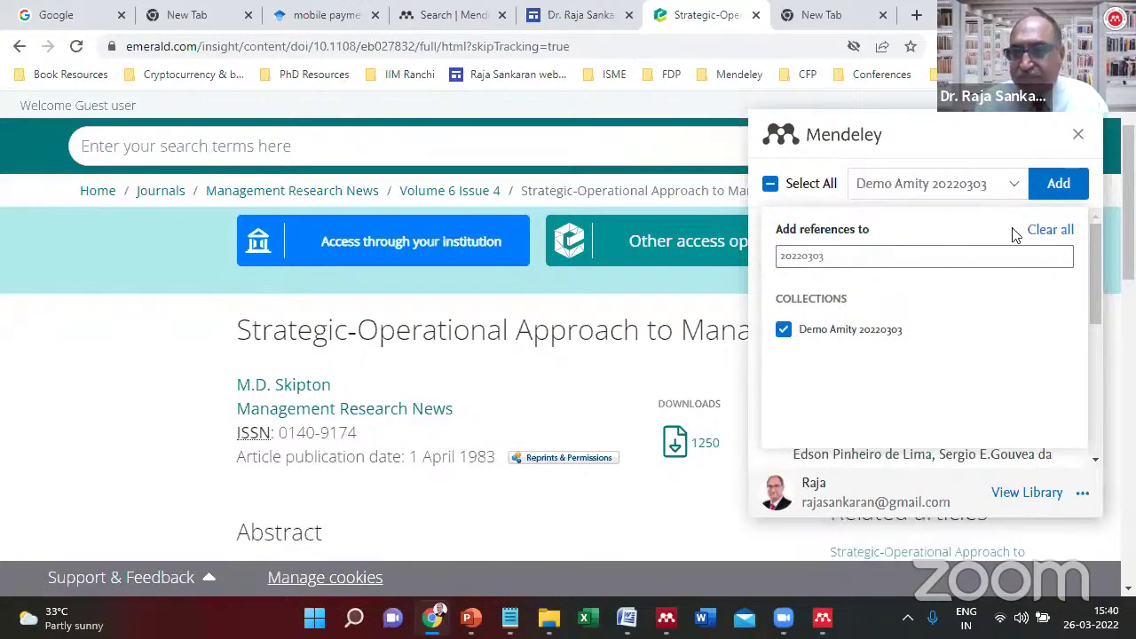
{"action": "left_click", "coordinate": [839, 221]}
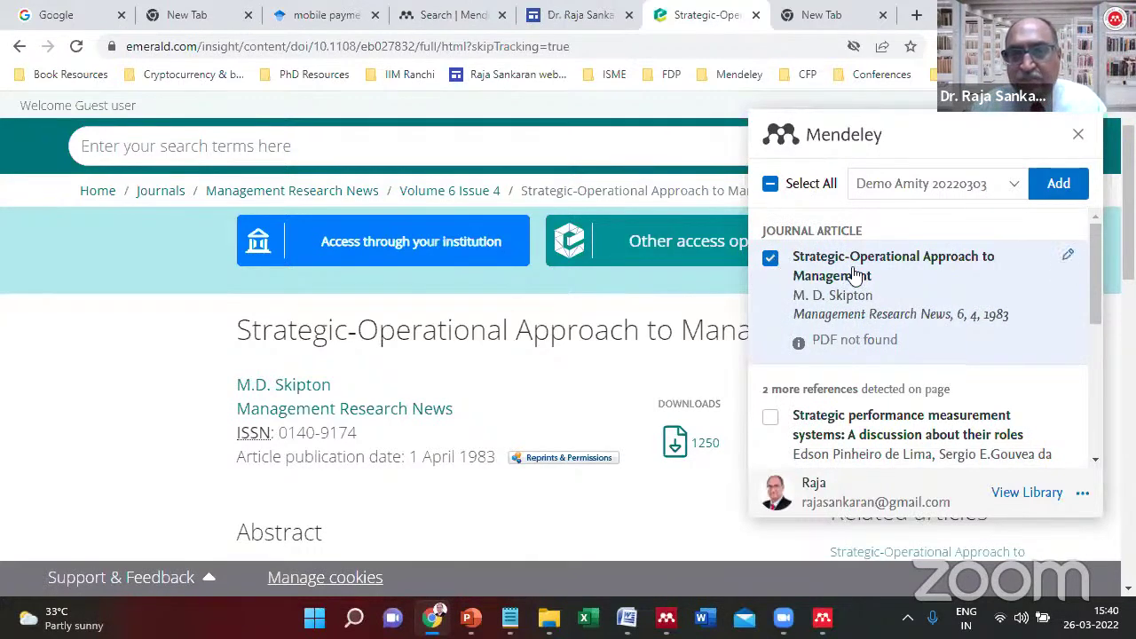
{"action": "left_click", "coordinate": [1044, 201]}
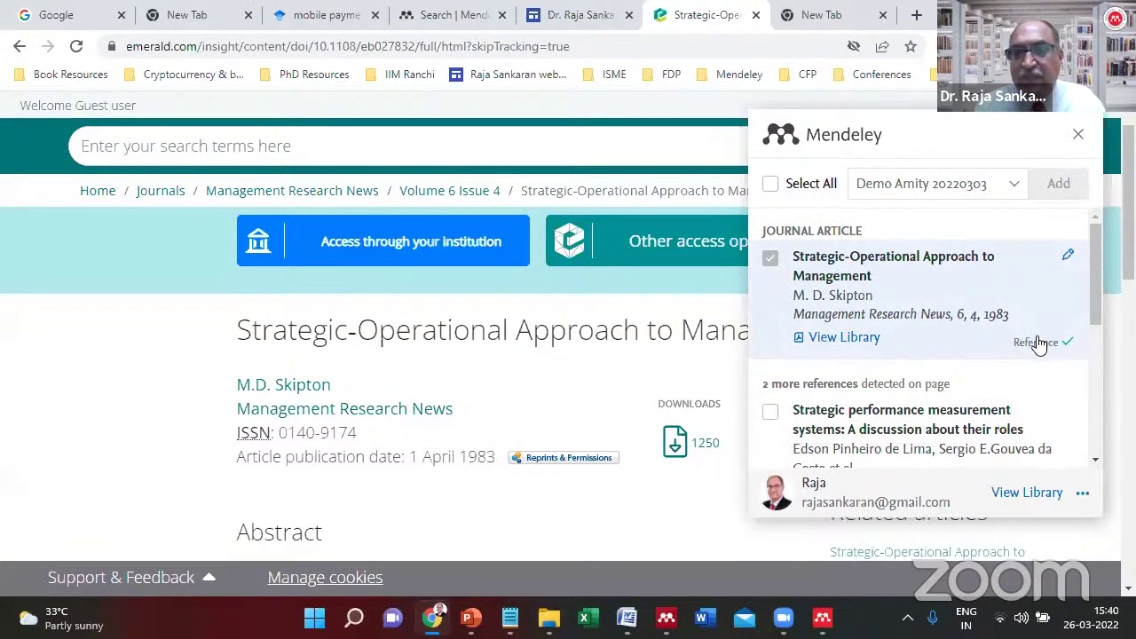
{"action": "mouse_move", "coordinate": [1093, 275]}
{"action": "left_mouse_down"}
{"action": "mouse_move", "coordinate": [1097, 397]}
{"action": "mouse_move", "coordinate": [1096, 267]}
{"action": "left_mouse_up"}
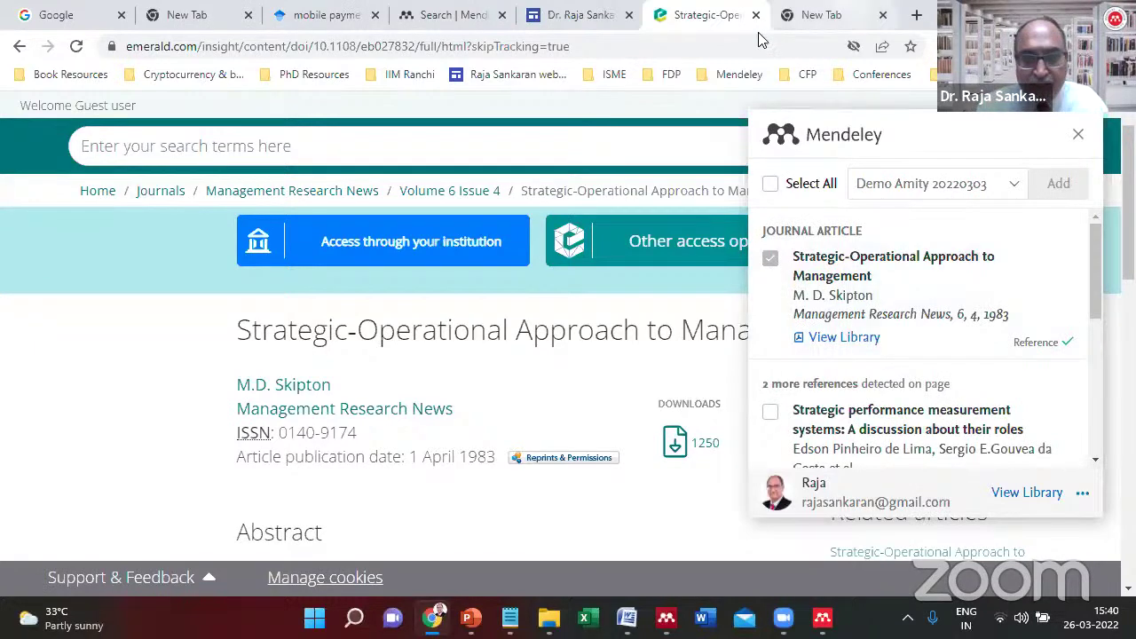
Switch to Mendeley Desktop, view the two demo folders and sync the library.
{"action": "left_click", "coordinate": [667, 617]}
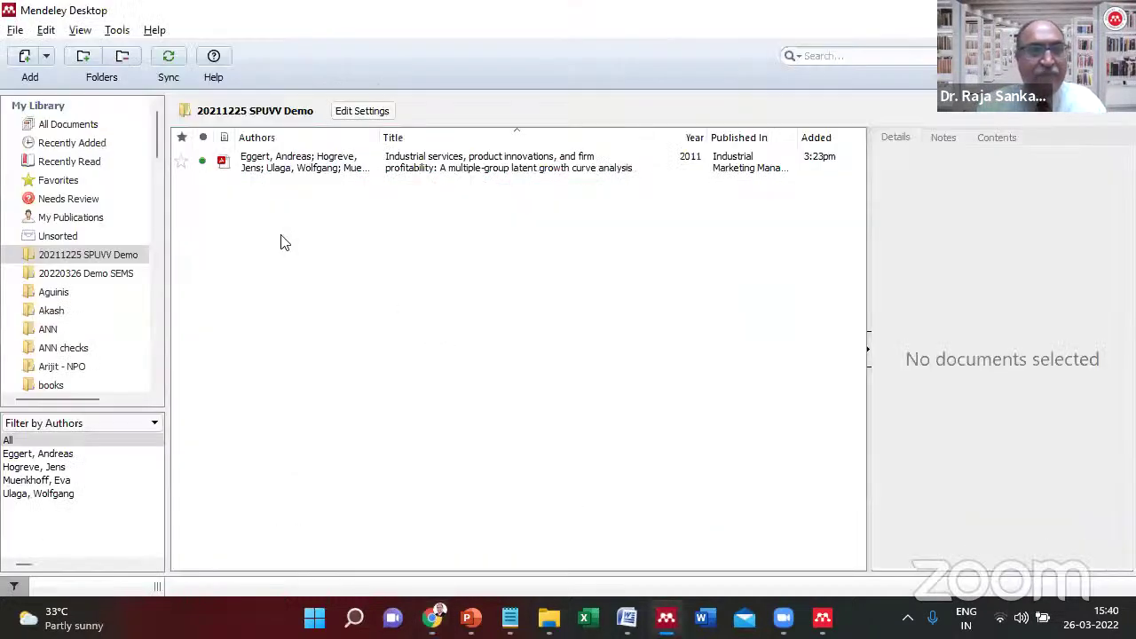
{"action": "left_click", "coordinate": [71, 275]}
{"action": "left_click", "coordinate": [100, 257]}
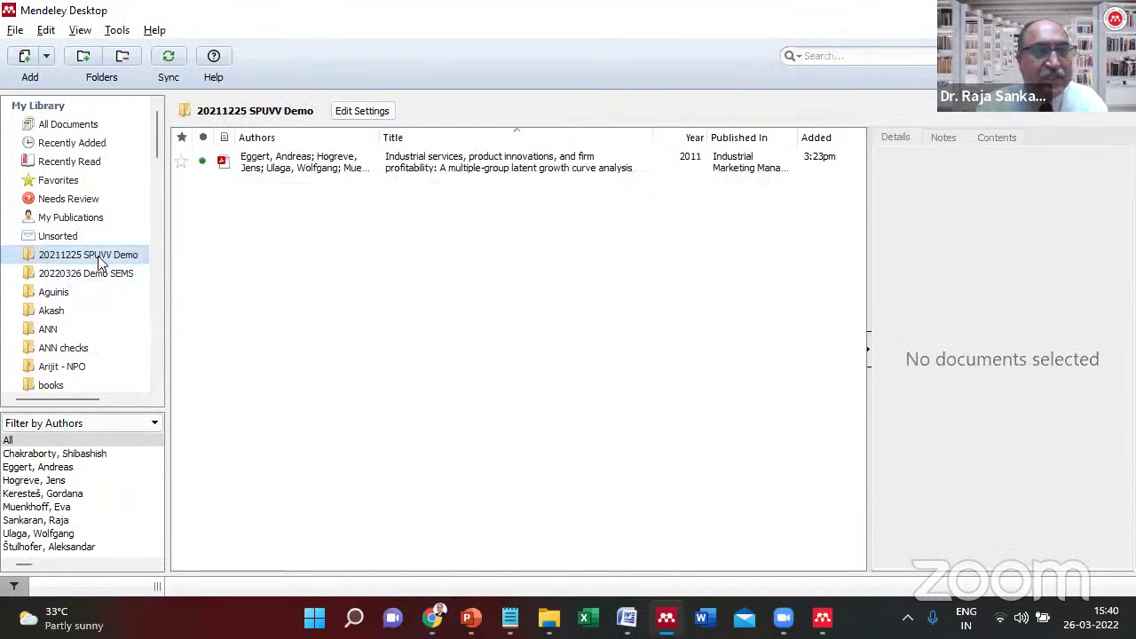
{"action": "left_click", "coordinate": [168, 58]}
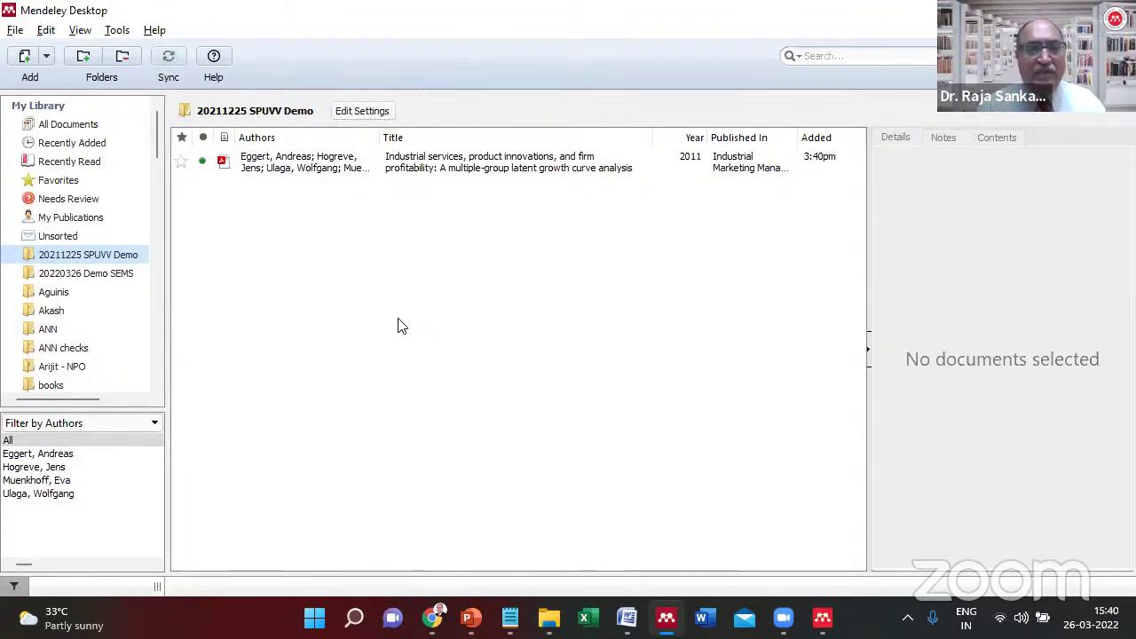
Check the 20220326 Demo SEMS and 20211225 SPUVV Demo folders and the recently added documents for the imported reference.
{"action": "left_click", "coordinate": [111, 273]}
{"action": "left_click", "coordinate": [89, 255]}
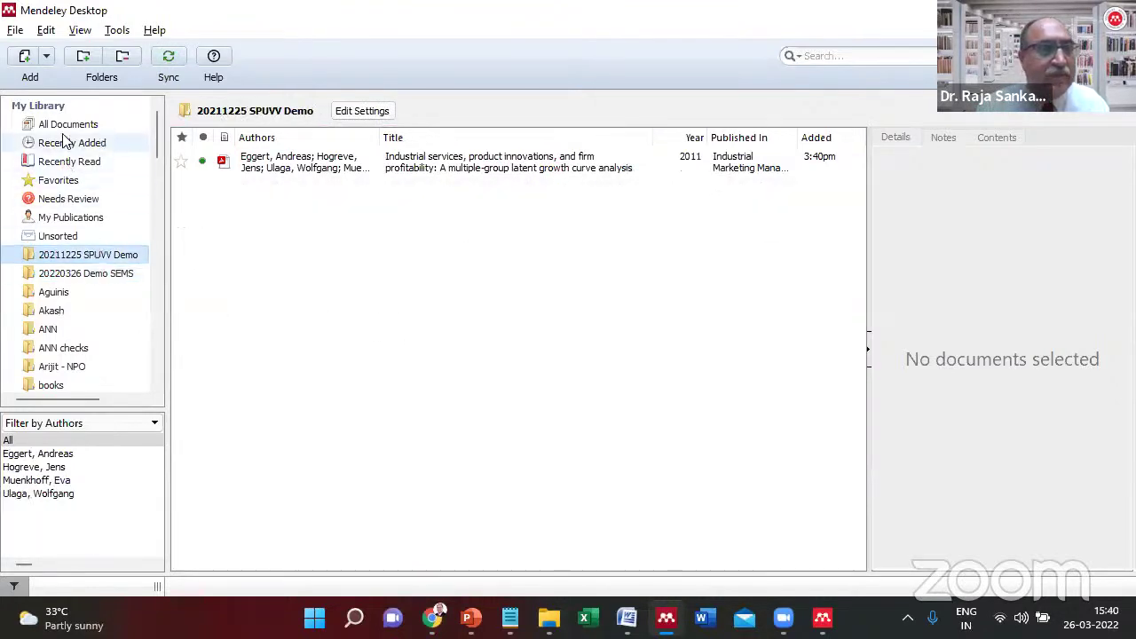
{"action": "left_click", "coordinate": [66, 143]}
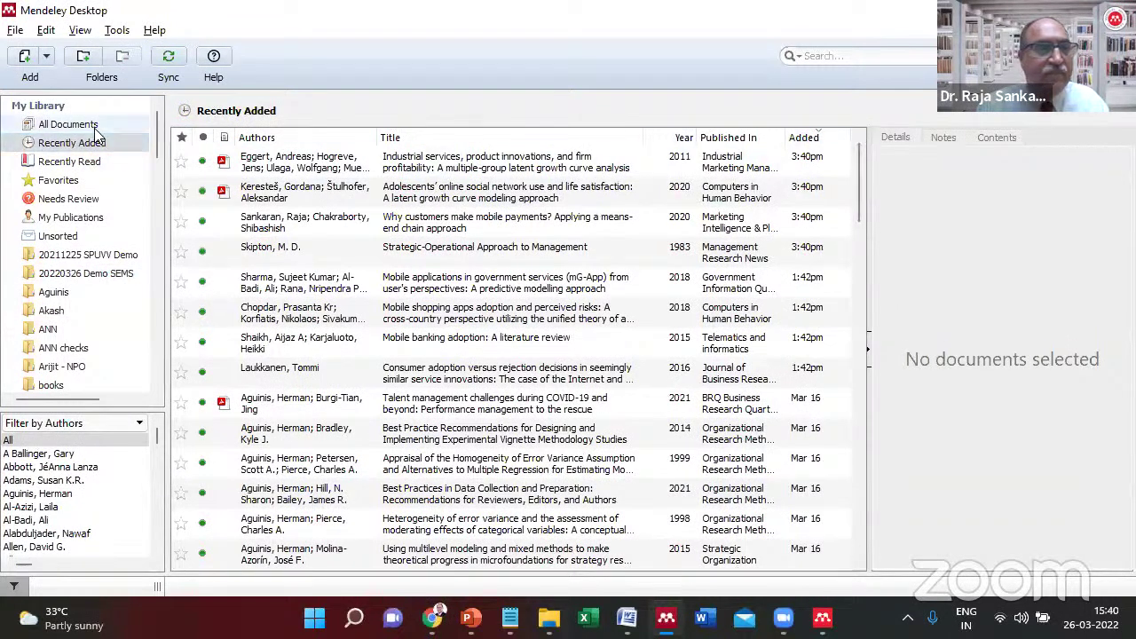
{"action": "left_click", "coordinate": [80, 255]}
Switch back to Chrome, load the Mendeley website in the blank tab and open the online library.
{"action": "key", "text": "alt+Tab"}
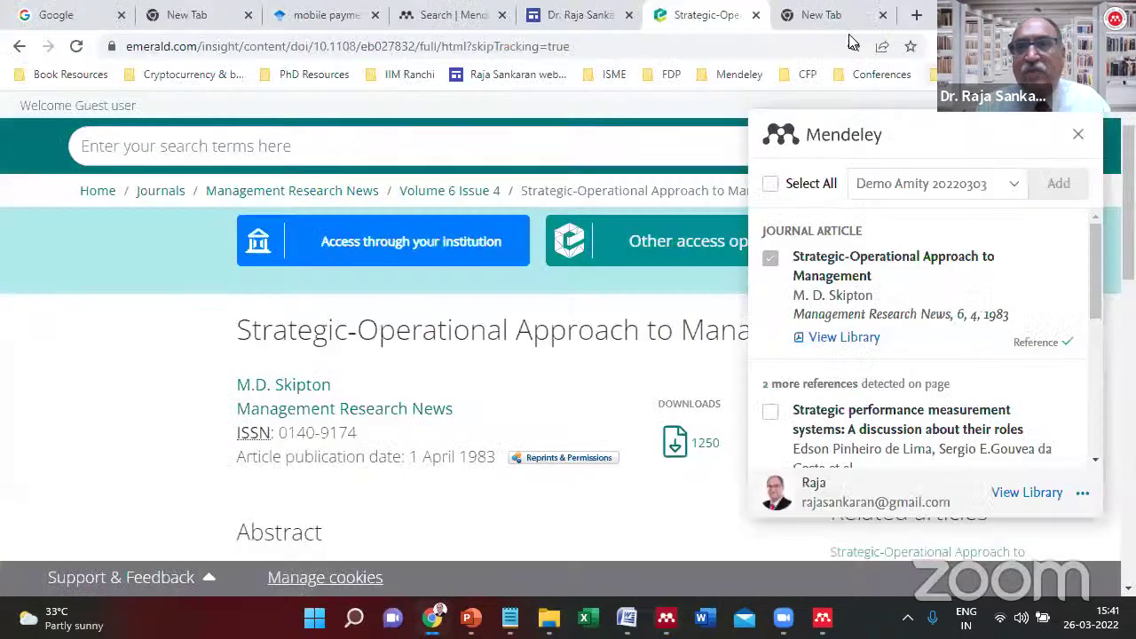
{"action": "left_click", "coordinate": [842, 25]}
{"action": "type", "text": "e"}
{"action": "key", "text": "BackSpace"}
{"action": "key", "text": "BackSpace"}
{"action": "type", "text": "mend"}
{"action": "key", "text": "Return"}
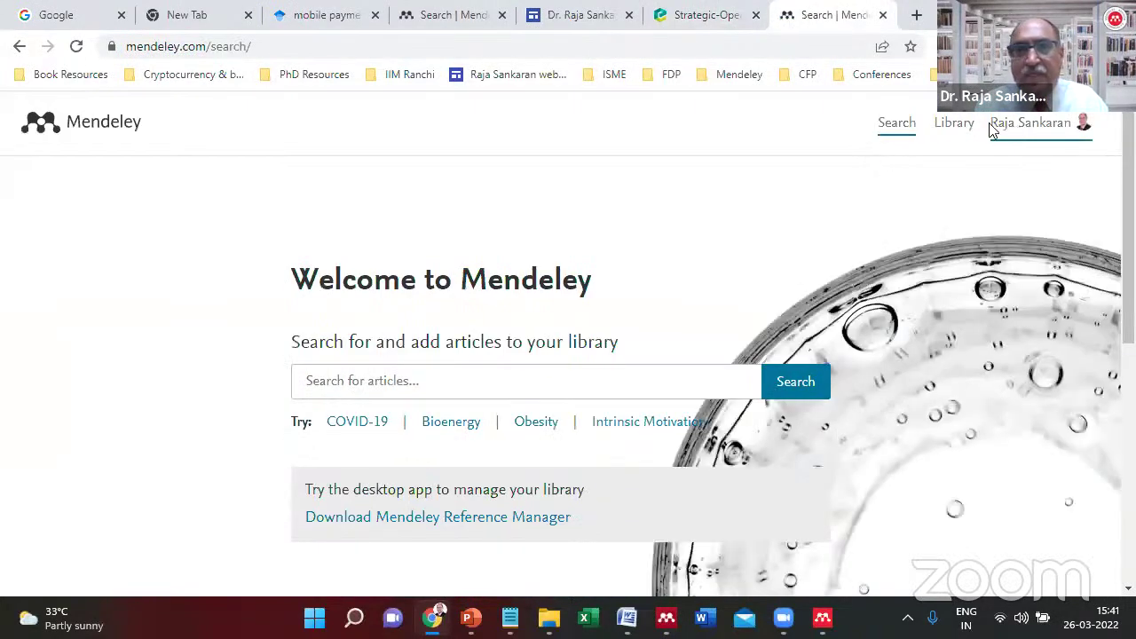
{"action": "left_click", "coordinate": [955, 124]}
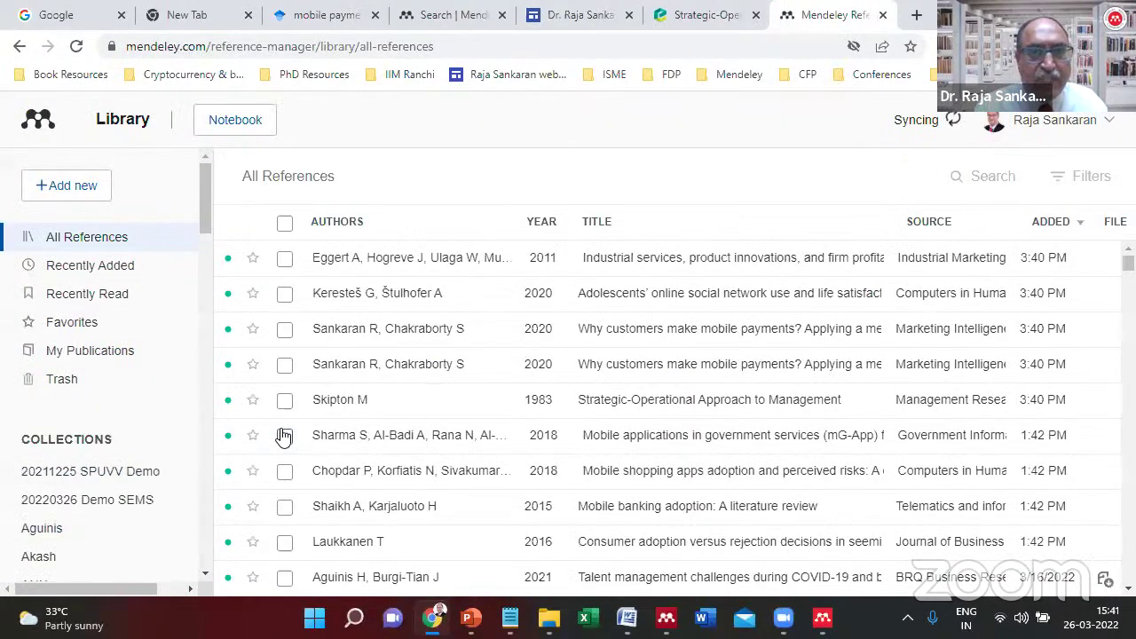
Compare the references in the 20220326 Demo SEMS and 20211225 SPUVV Demo collections with the importer entry and the full reference list.
{"action": "left_click", "coordinate": [94, 500]}
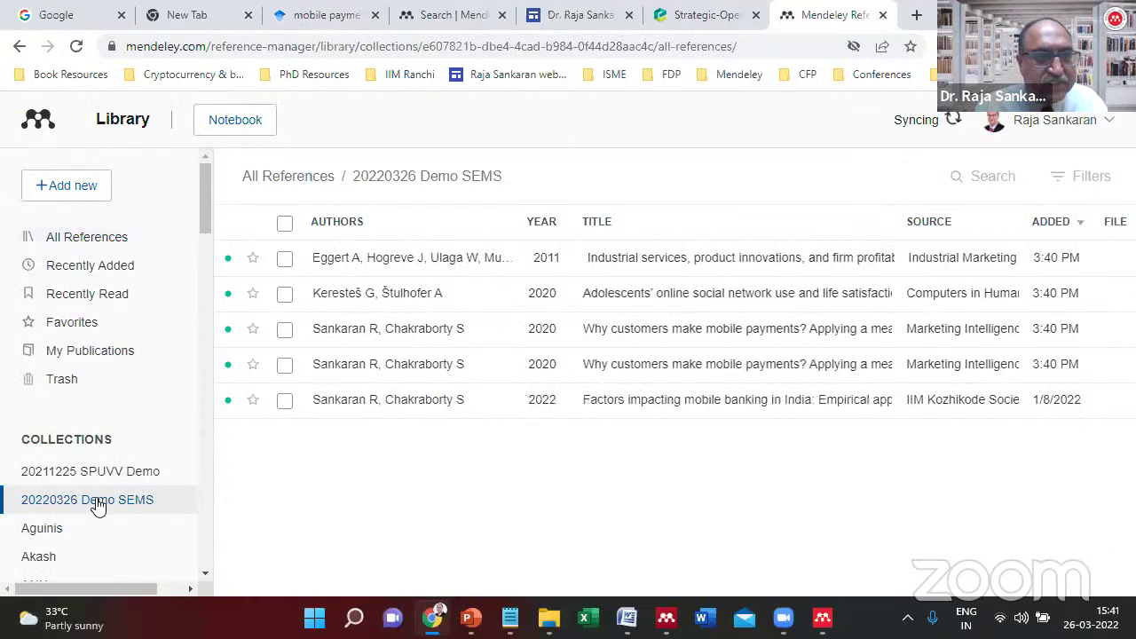
{"action": "left_click", "coordinate": [99, 479]}
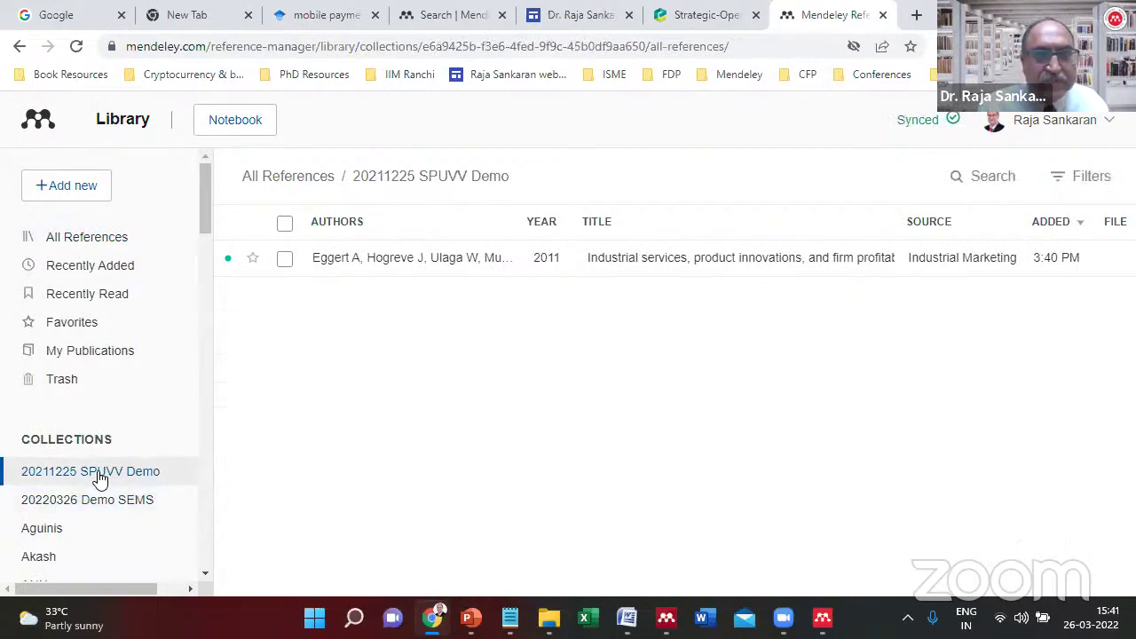
{"action": "left_click", "coordinate": [101, 500]}
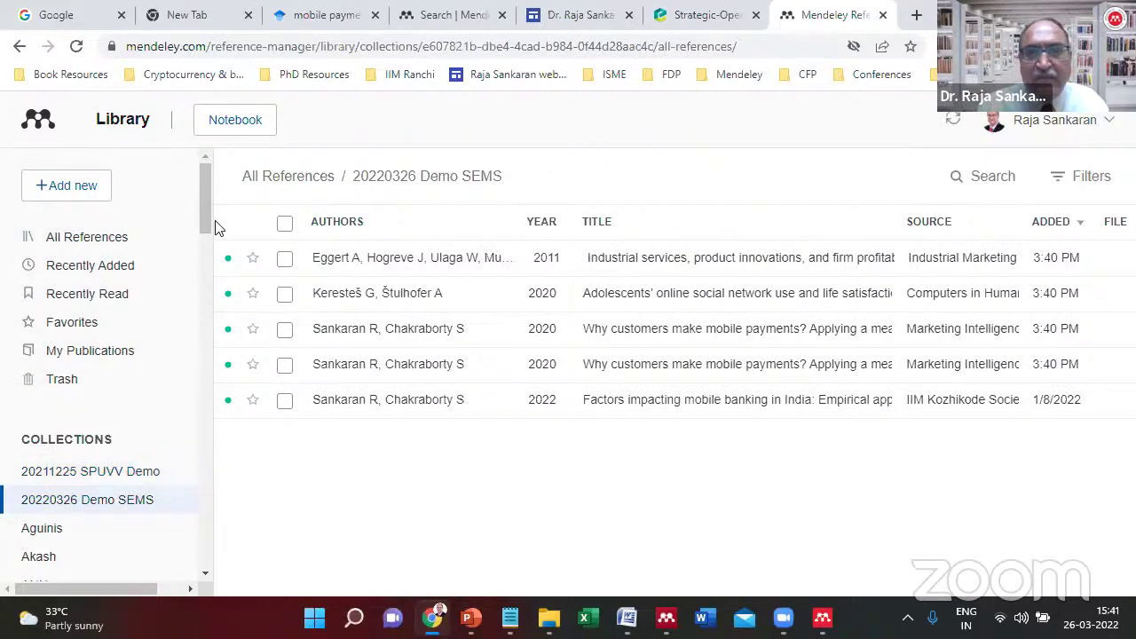
{"action": "left_click", "coordinate": [697, 15]}
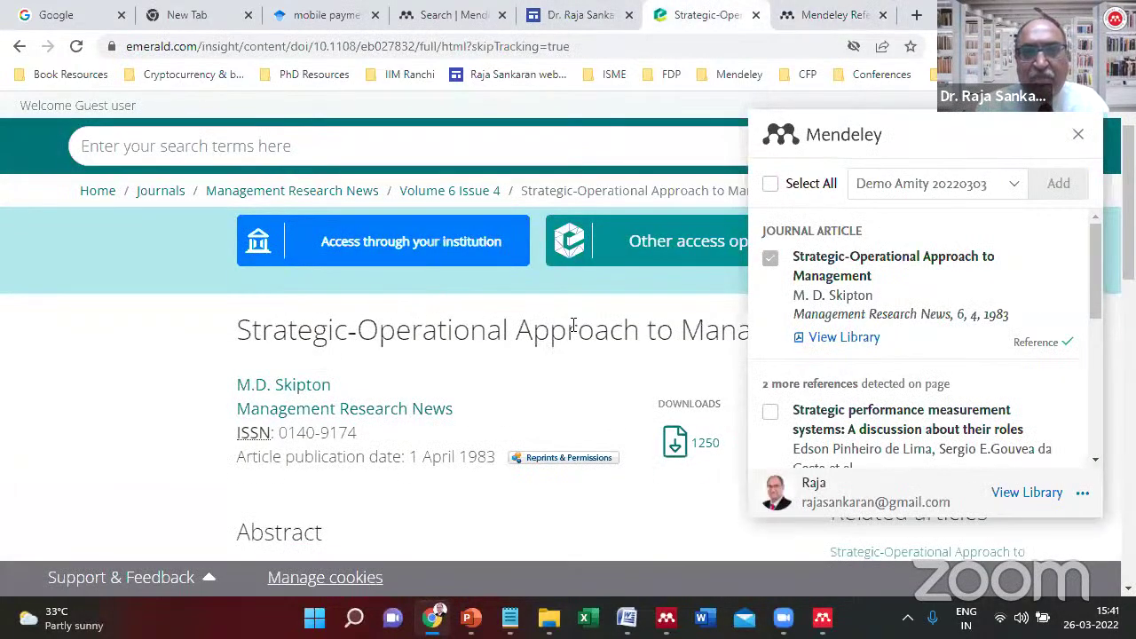
{"action": "left_click", "coordinate": [830, 11]}
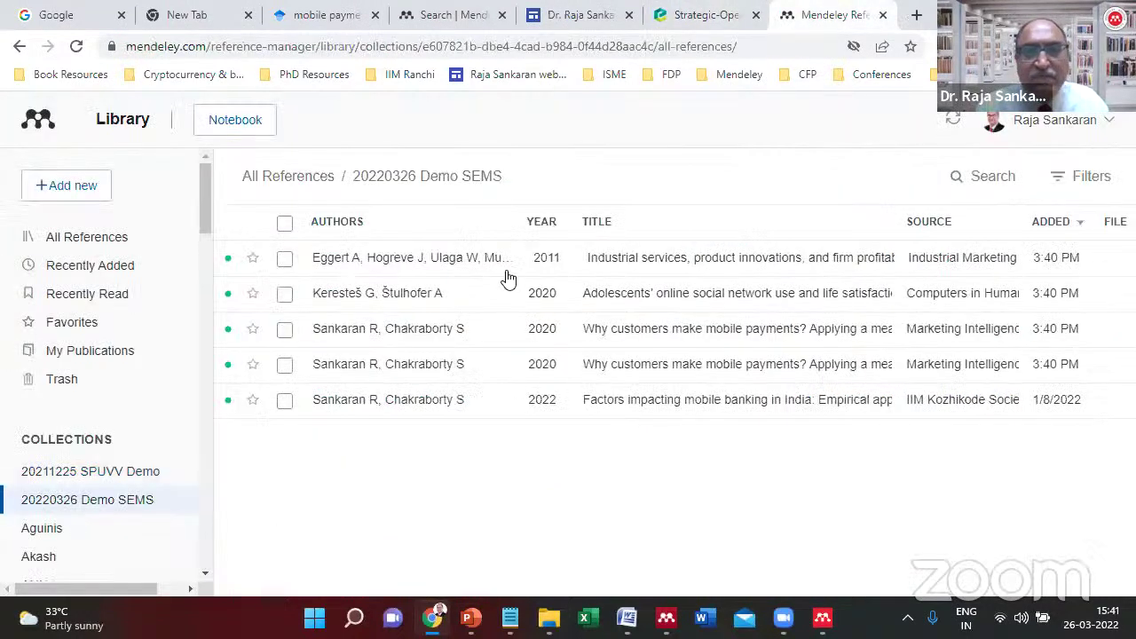
{"action": "left_click", "coordinate": [82, 238]}
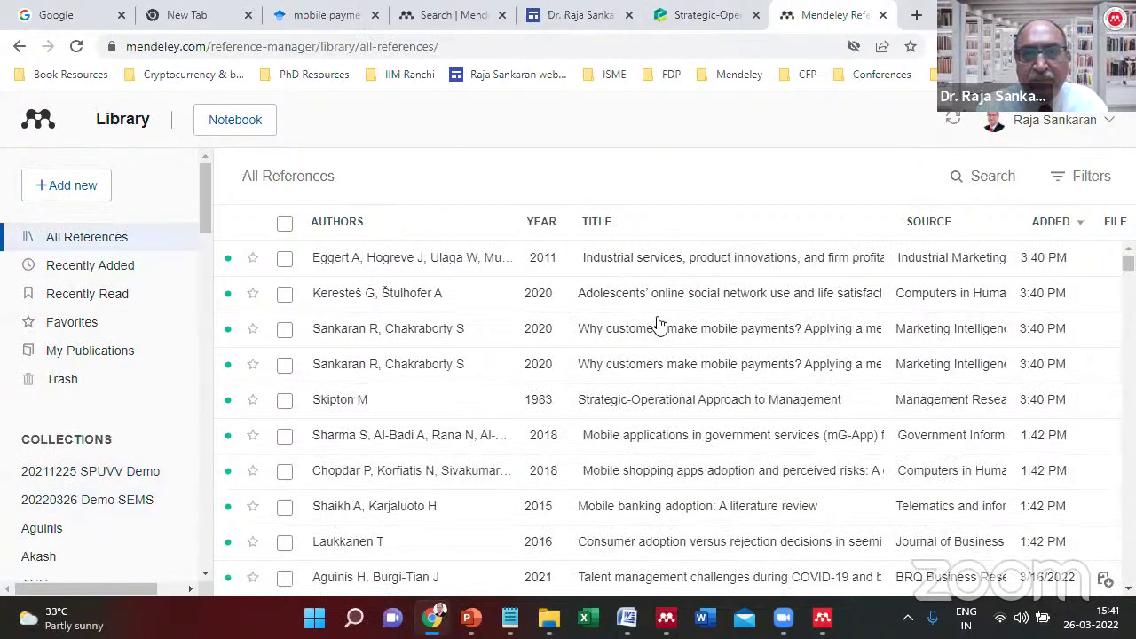
Sort all references by date added with the newest first and sync the online library.
{"action": "left_click", "coordinate": [1056, 223]}
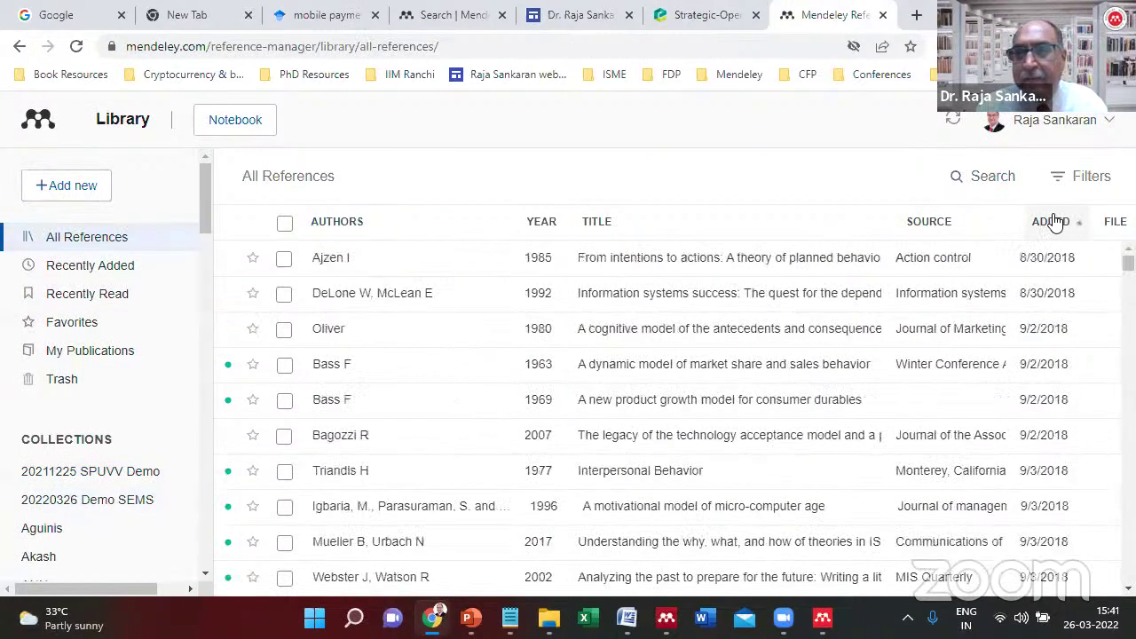
{"action": "left_click", "coordinate": [1057, 223]}
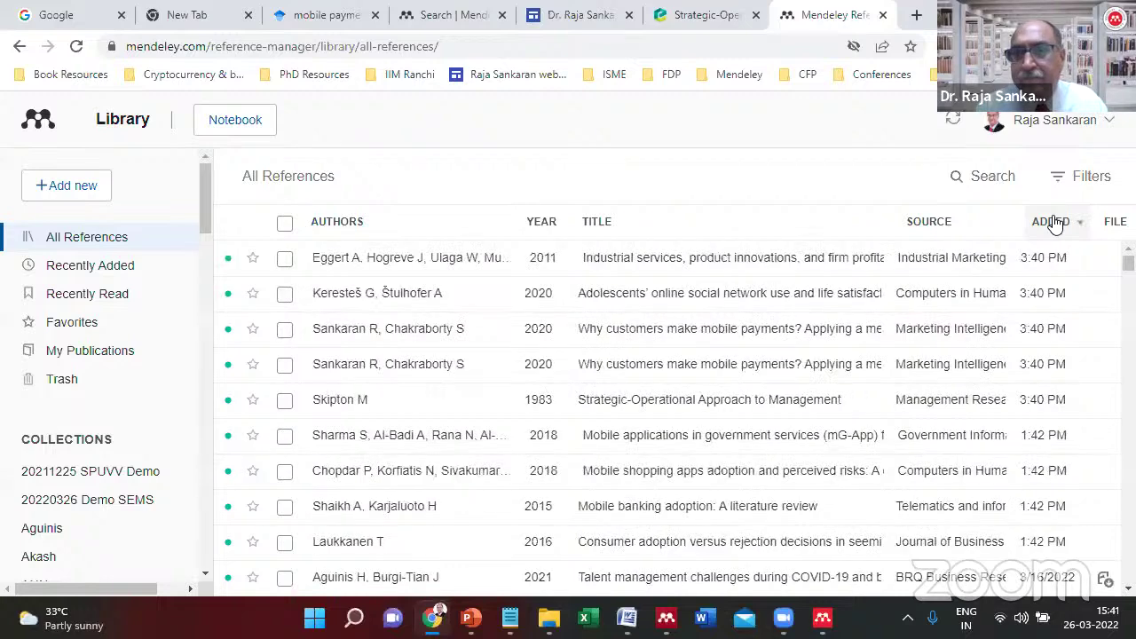
{"action": "left_click", "coordinate": [953, 118]}
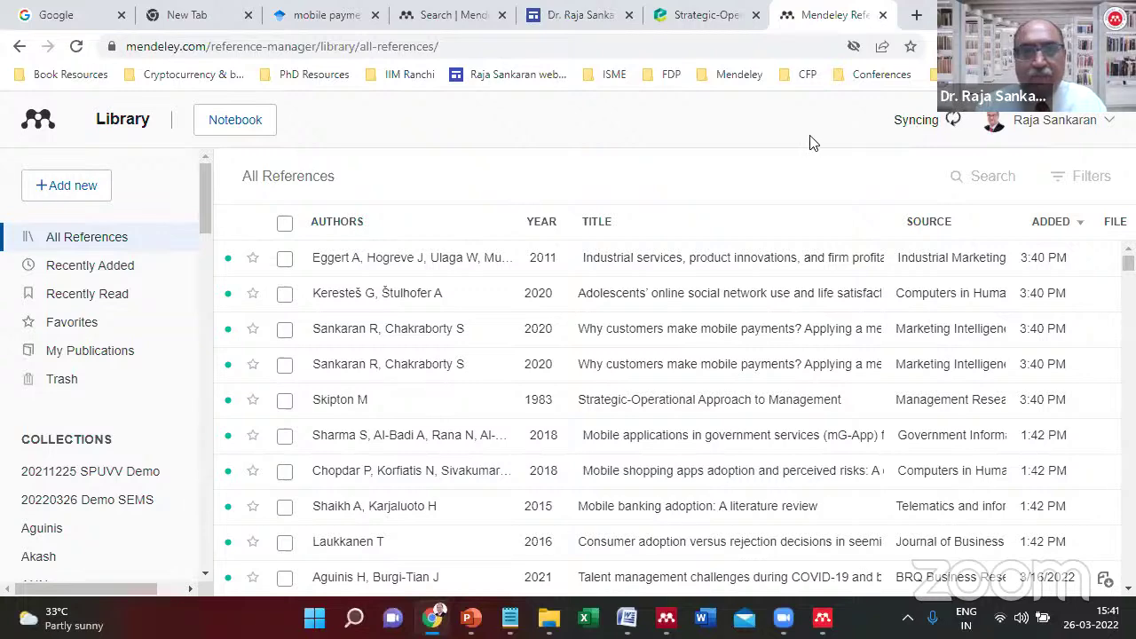
Review the imported article's metadata in the importer on the Emerald page and open the online library from the importer.
{"action": "left_click", "coordinate": [711, 11]}
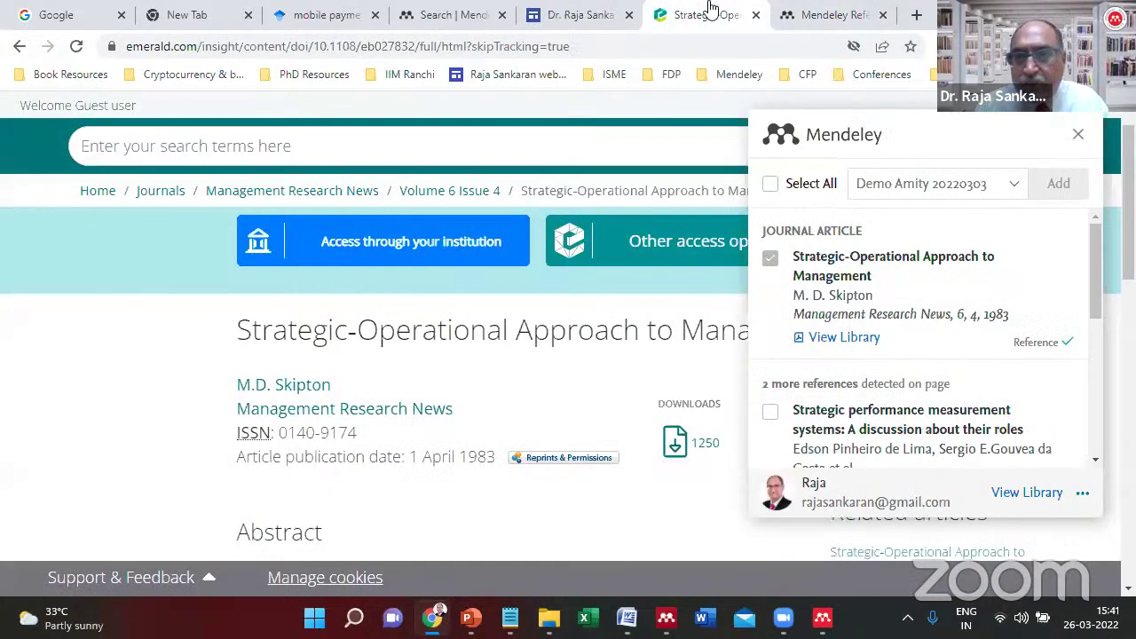
{"action": "left_click", "coordinate": [842, 328]}
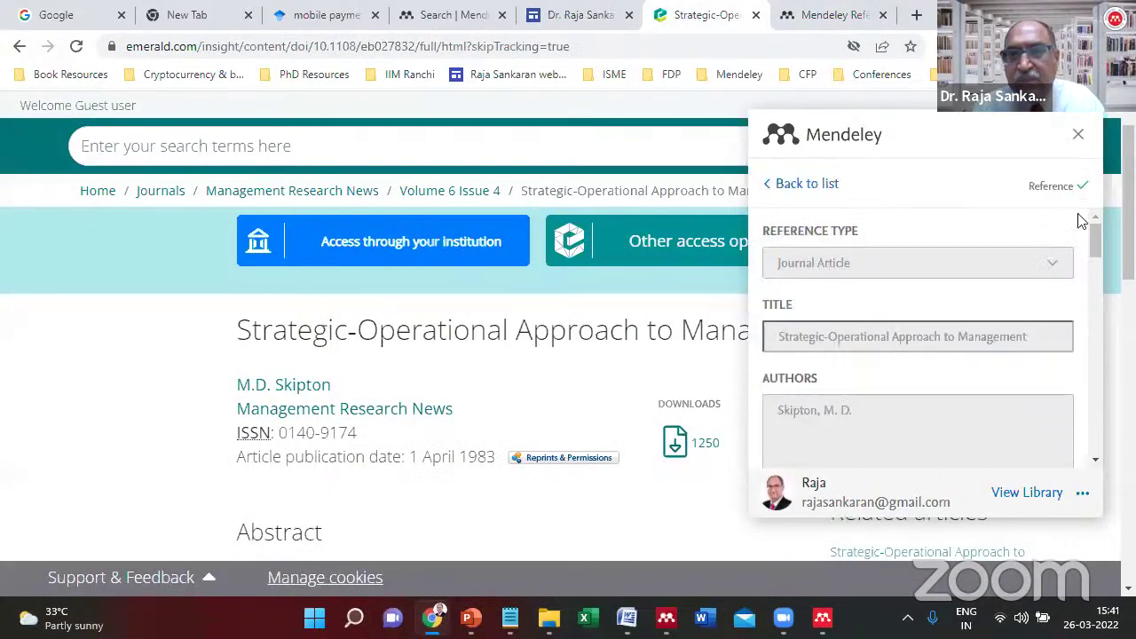
{"action": "left_click_drag", "start_coordinate": [1098, 232], "coordinate": [1097, 339]}
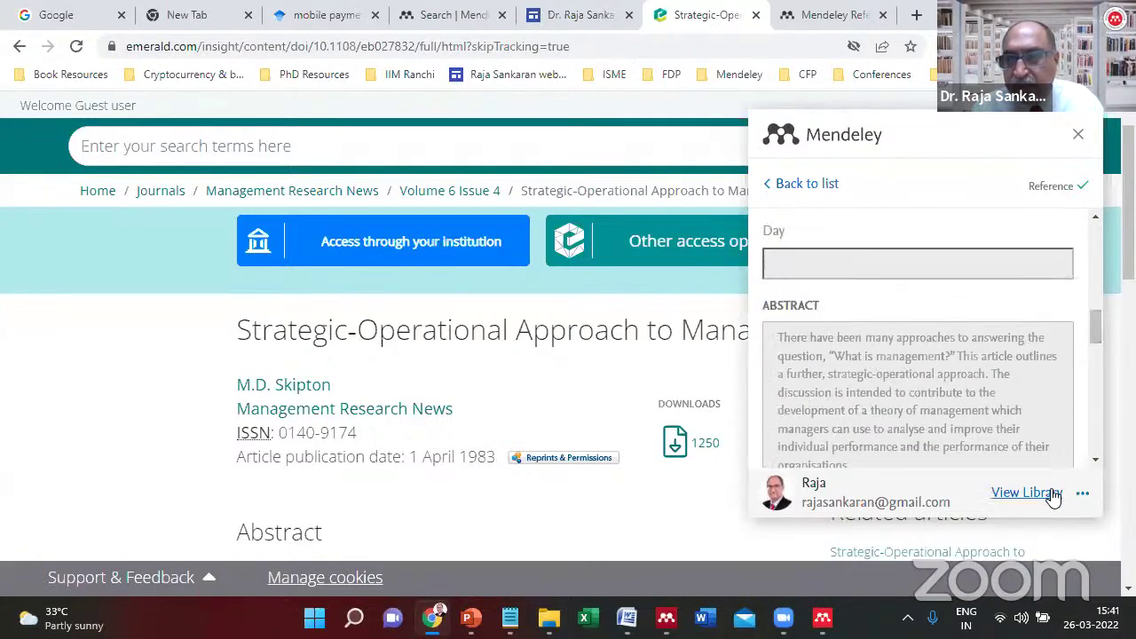
{"action": "left_click", "coordinate": [1027, 493]}
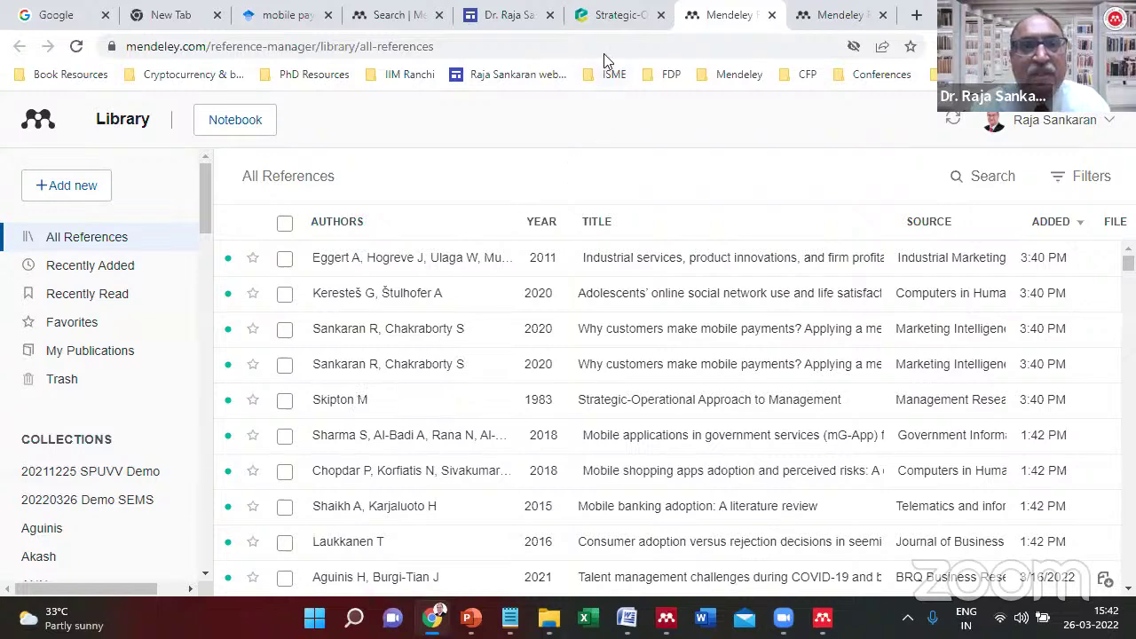
Examine the "Strategic-Operational Approach to Management" reference's details in the online library, from title and abstract to identifiers, and close them.
{"action": "left_click", "coordinate": [609, 9]}
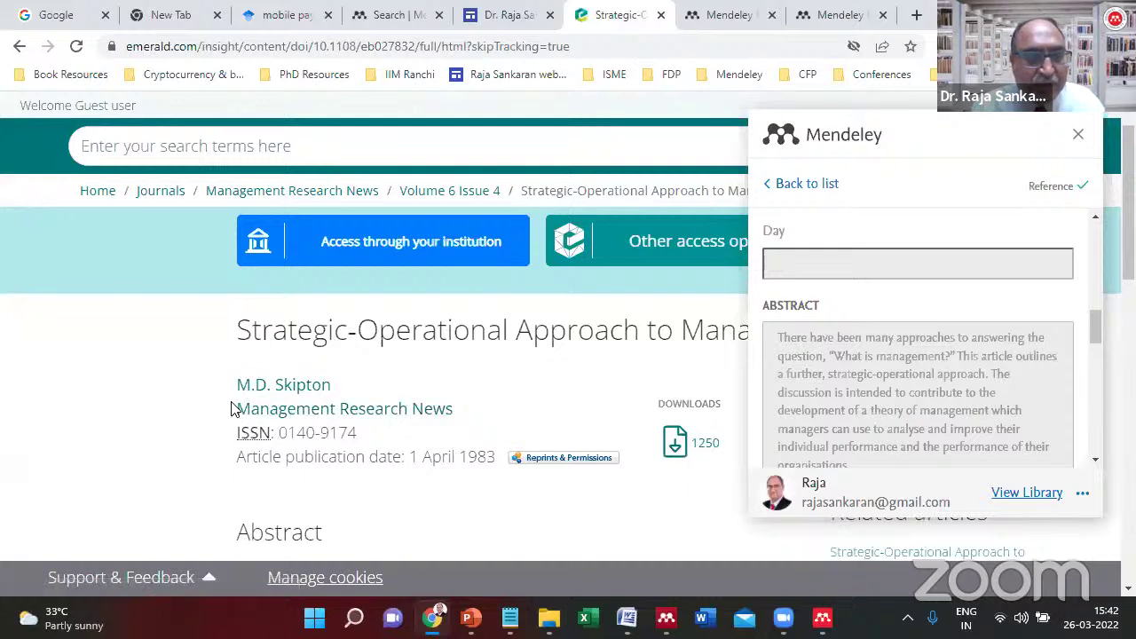
{"action": "left_click", "coordinate": [835, 14]}
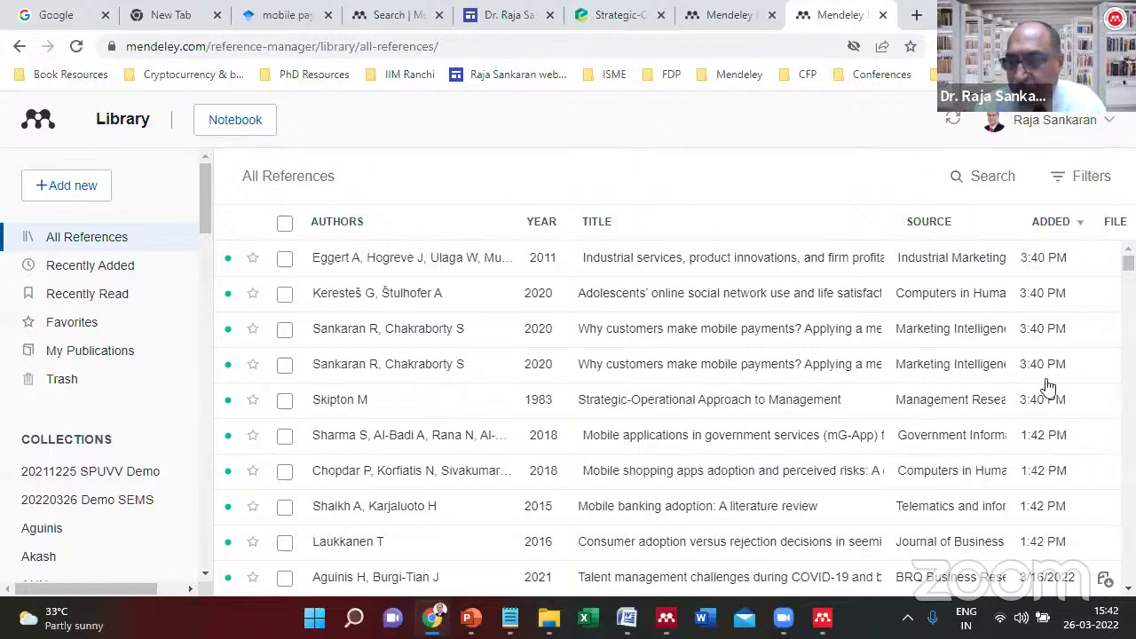
{"action": "left_click", "coordinate": [648, 401]}
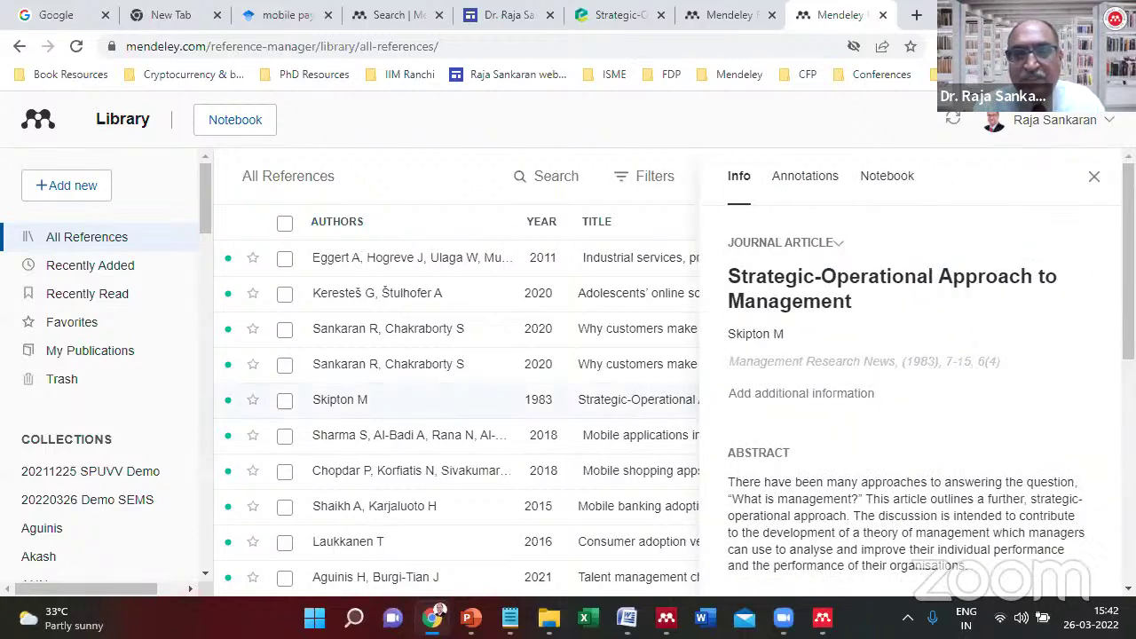
{"action": "triple_click", "coordinate": [888, 276]}
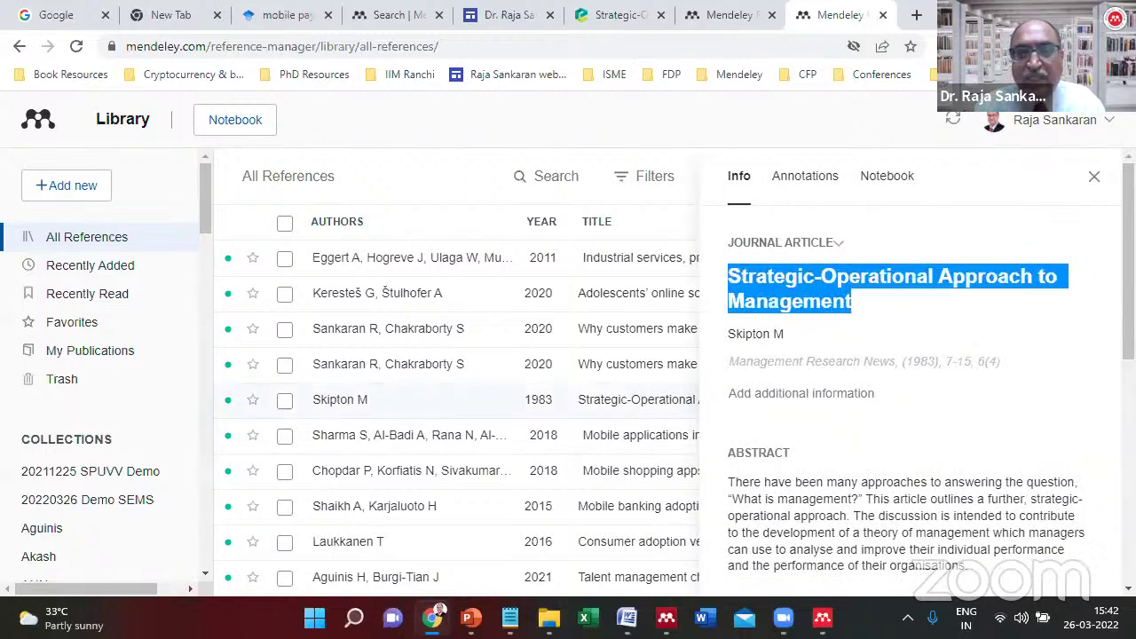
{"action": "left_click", "coordinate": [1097, 245]}
{"action": "scroll", "coordinate": [1097, 245], "scroll_direction": "down", "scroll_amount": 1}
{"action": "scroll", "coordinate": [923, 373], "scroll_direction": "down", "scroll_amount": 6}
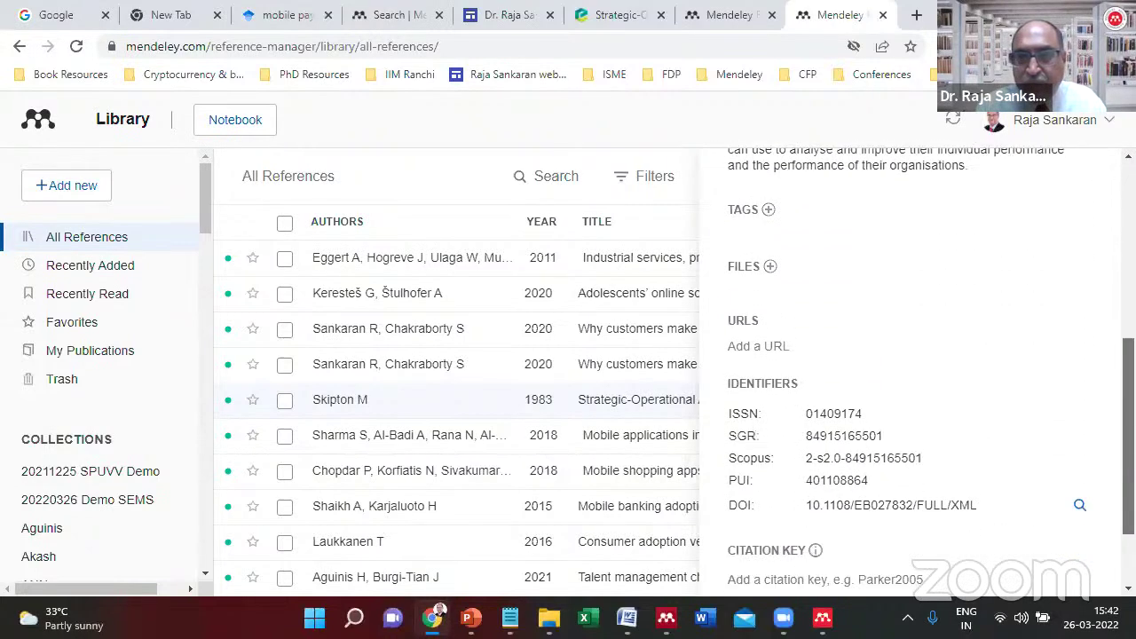
{"action": "scroll", "coordinate": [915, 373], "scroll_direction": "up", "scroll_amount": 7}
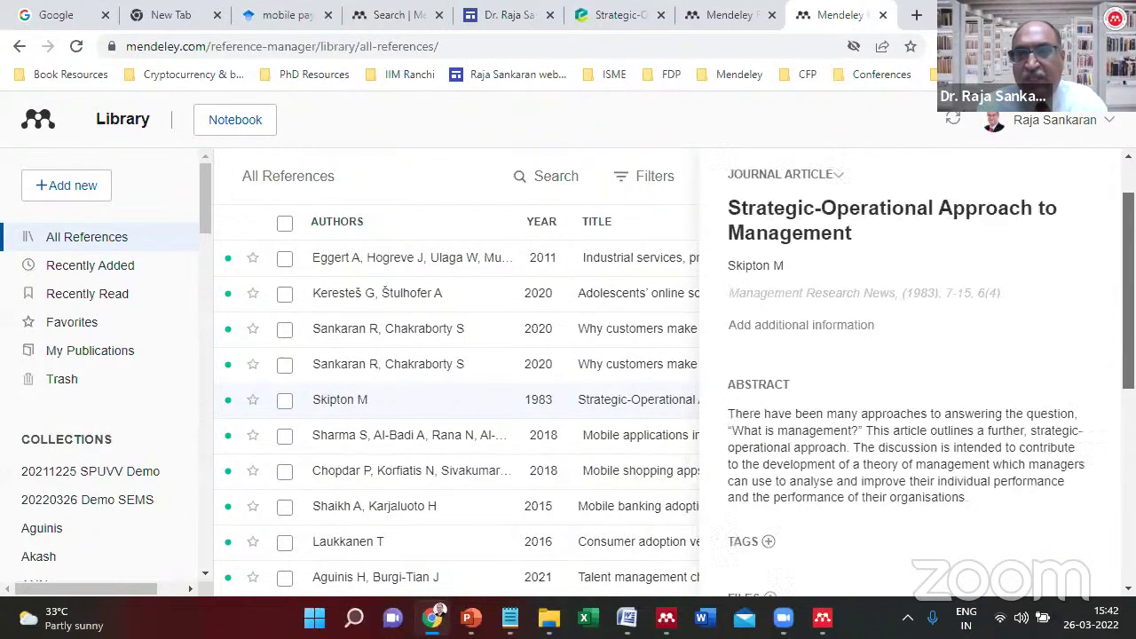
{"action": "scroll", "coordinate": [915, 373], "scroll_direction": "up", "scroll_amount": 1}
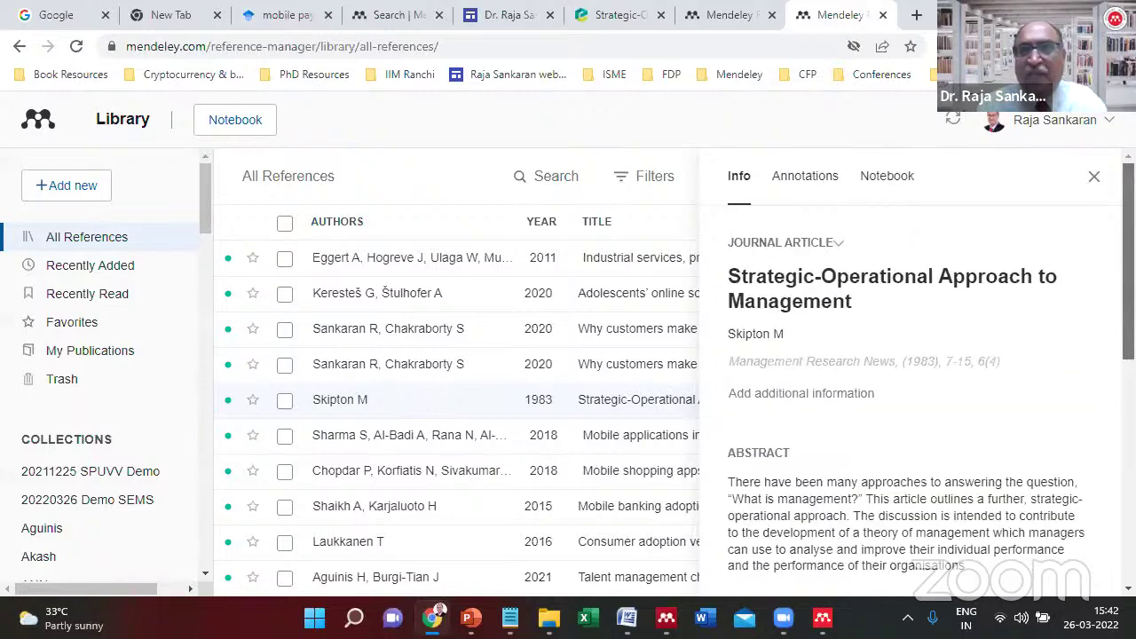
{"action": "left_click", "coordinate": [1092, 177]}
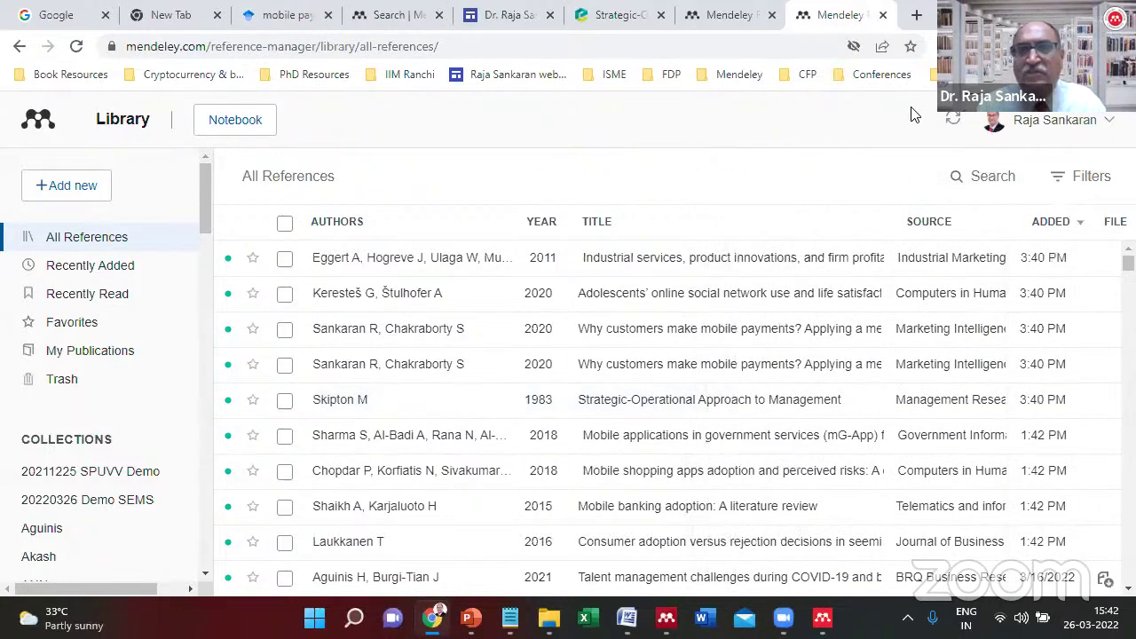
Sync the online library, switch to Mendeley Desktop and sync it with the 20220326 Demo SEMS folder displayed.
{"action": "left_click", "coordinate": [952, 120]}
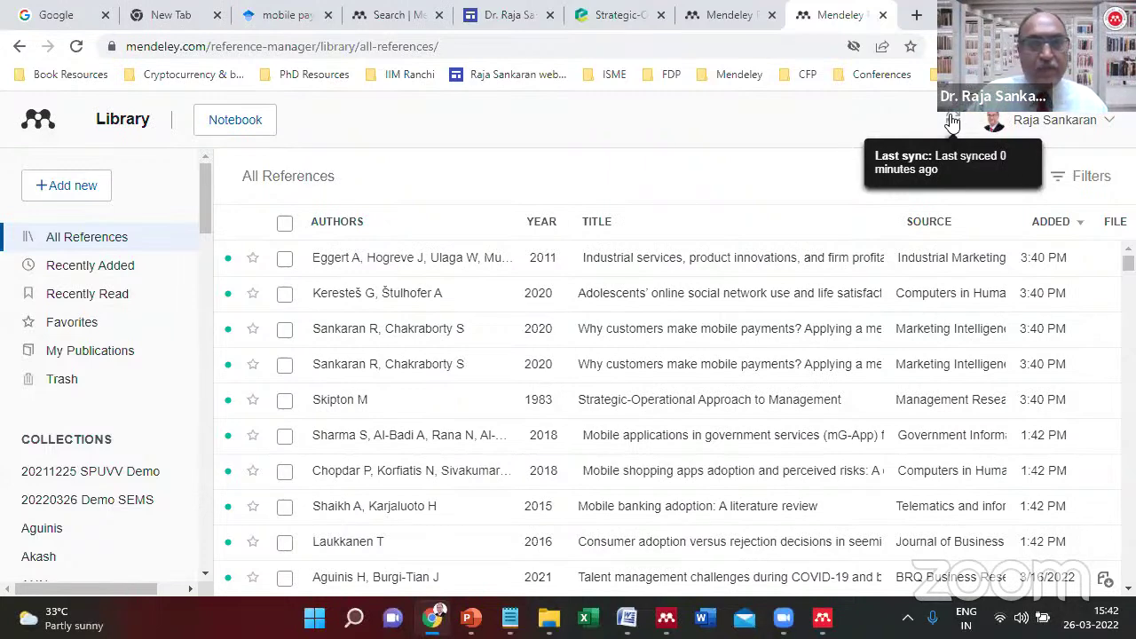
{"action": "key", "text": "alt+Tab"}
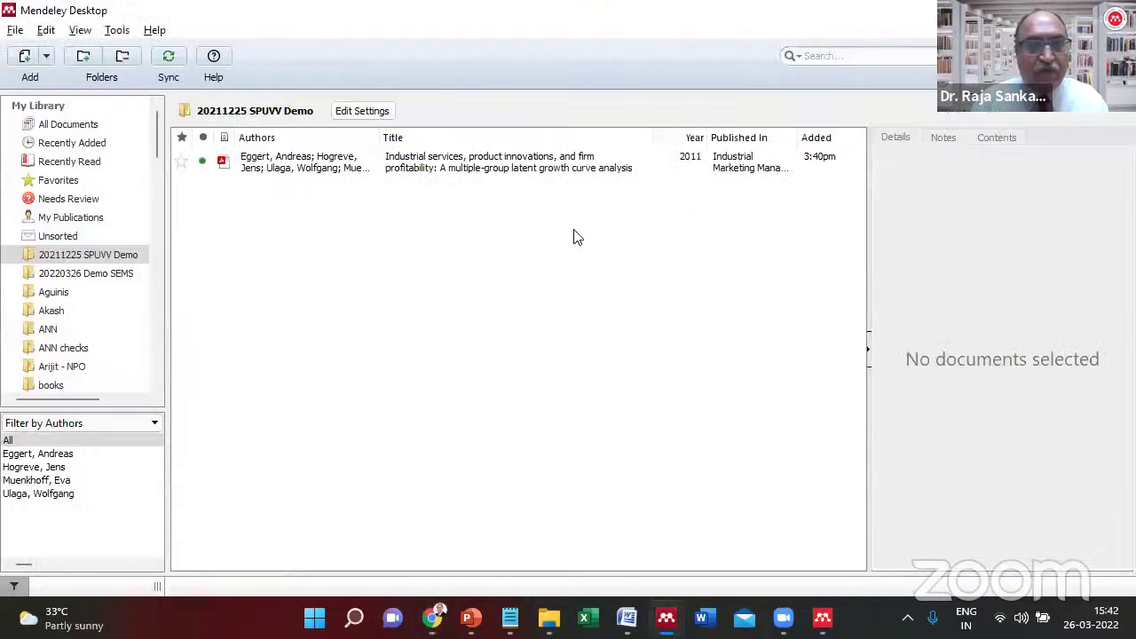
{"action": "left_click", "coordinate": [355, 163]}
{"action": "left_click", "coordinate": [80, 272]}
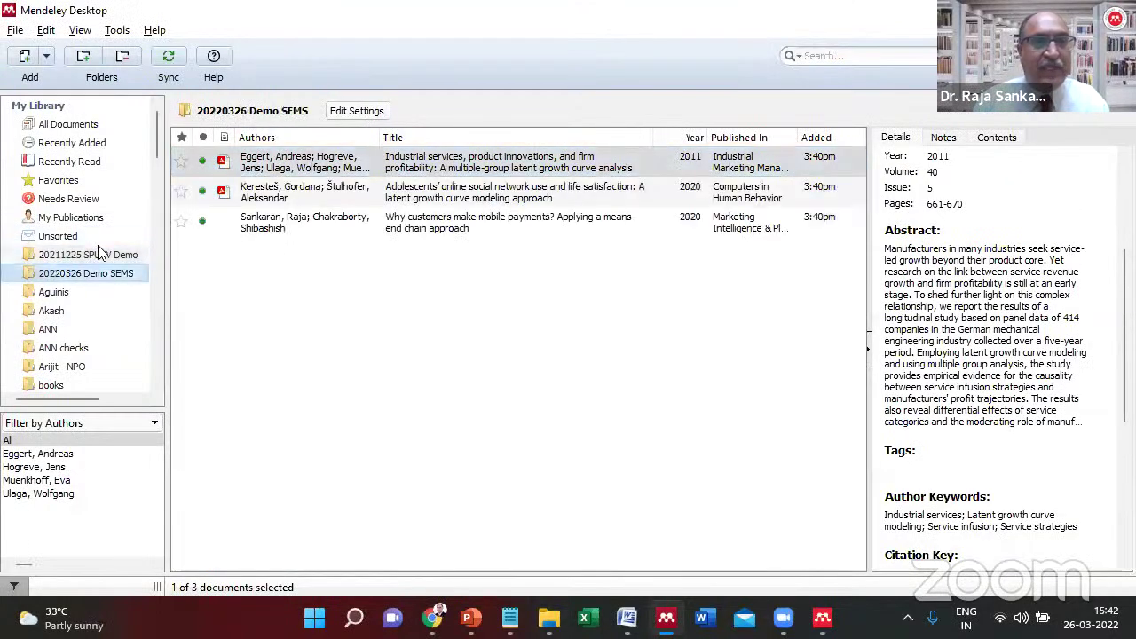
{"action": "left_click", "coordinate": [168, 56]}
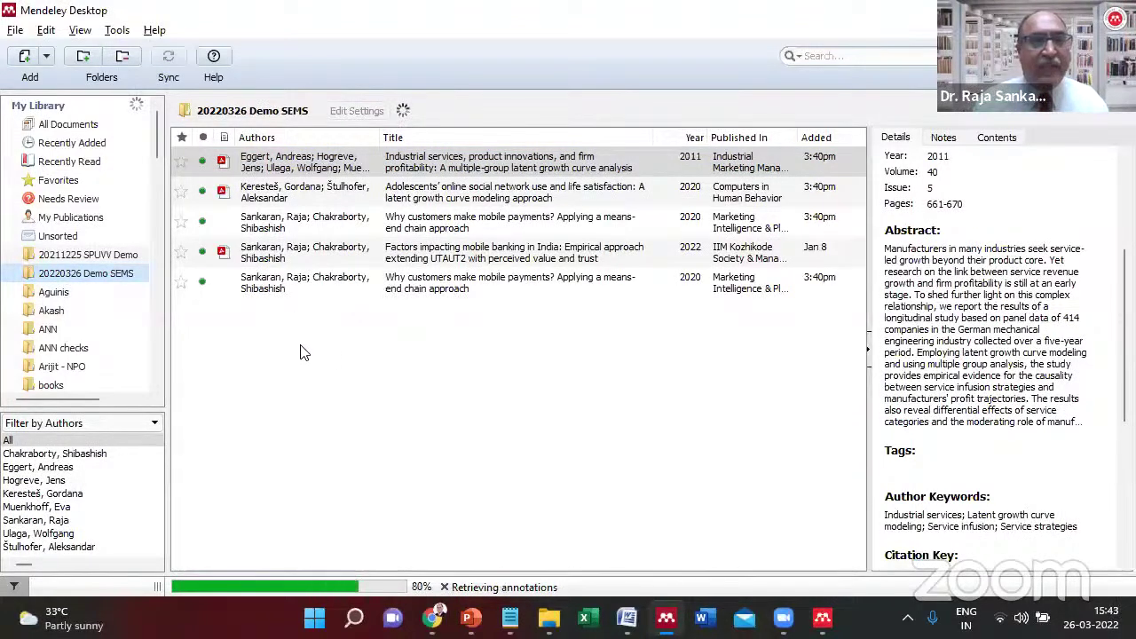
Check the 20211225 SPUVV Demo folder for the imported reference and sync the desktop library again.
{"action": "left_click", "coordinate": [406, 329]}
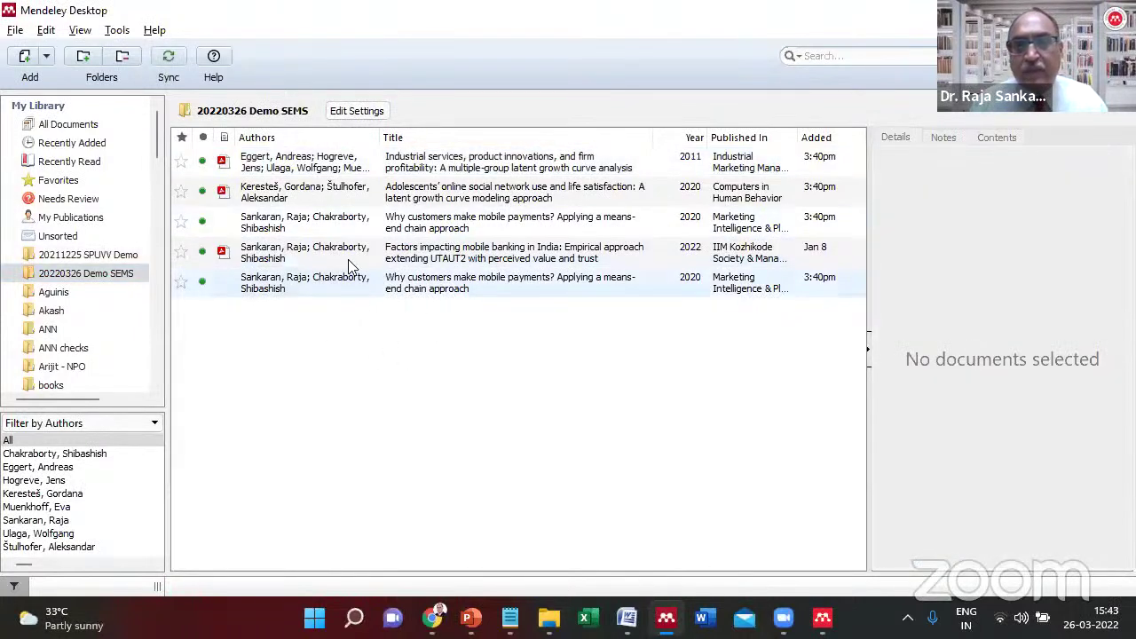
{"action": "left_click", "coordinate": [67, 255]}
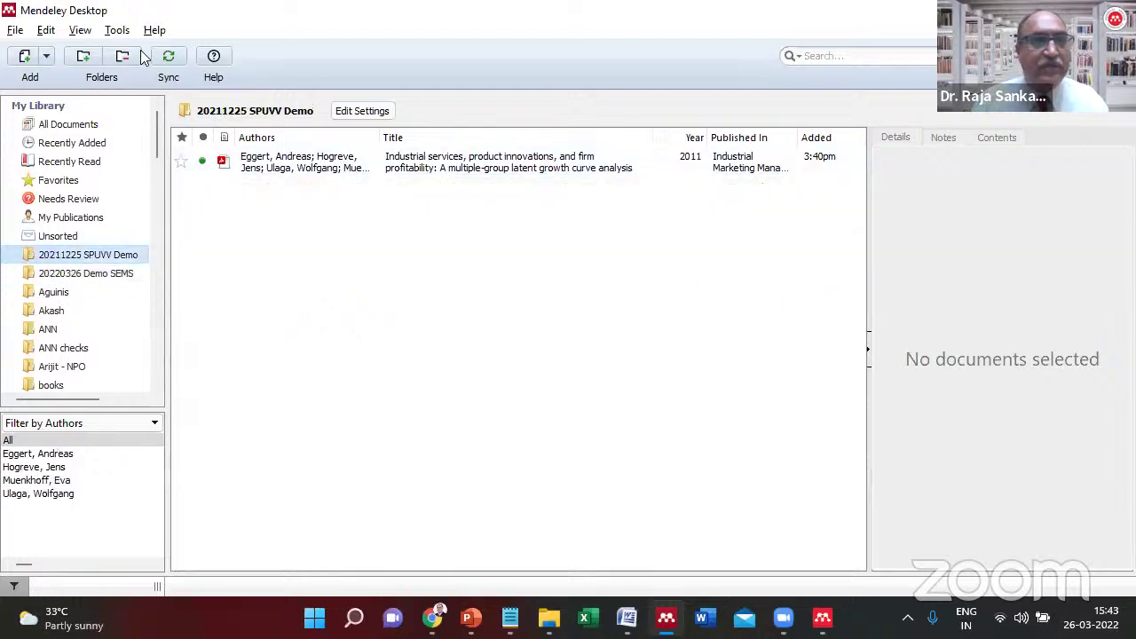
{"action": "left_click", "coordinate": [168, 54]}
Switch back to Chrome, close the importer on the Emerald article and return to the strategic management search results.
{"action": "key", "text": "alt+Tab"}
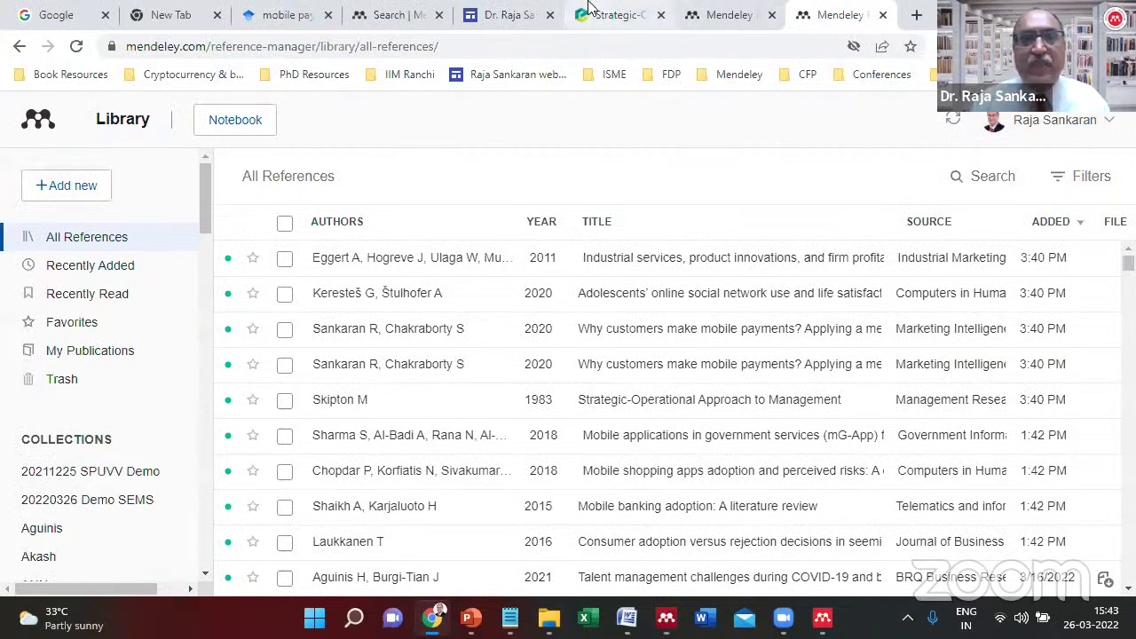
{"action": "left_click", "coordinate": [622, 15]}
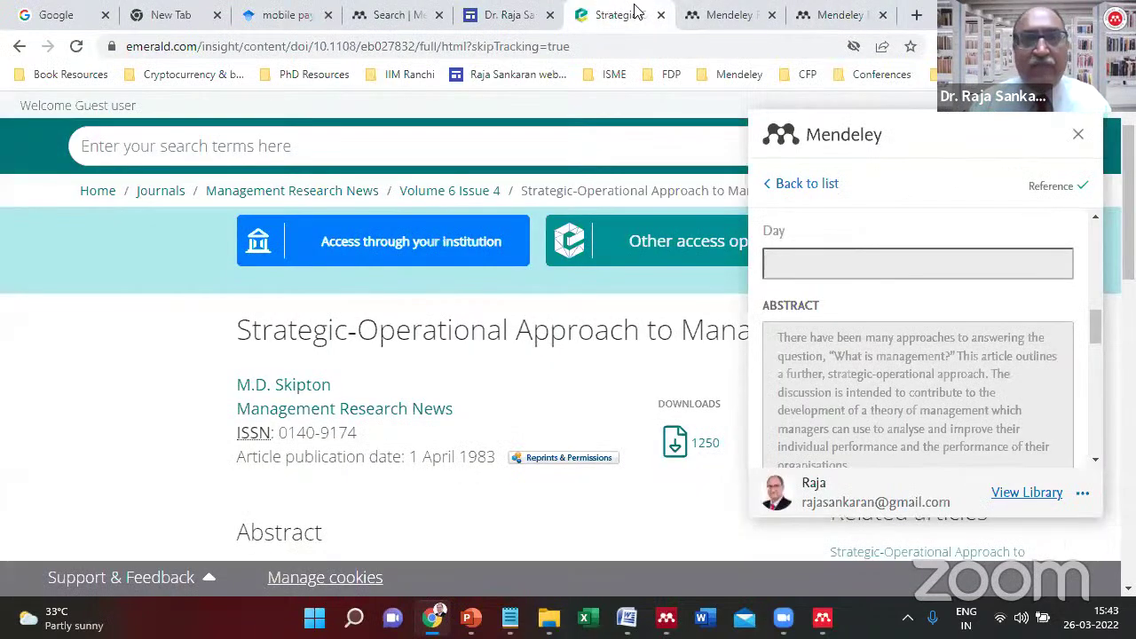
{"action": "left_click", "coordinate": [1078, 134]}
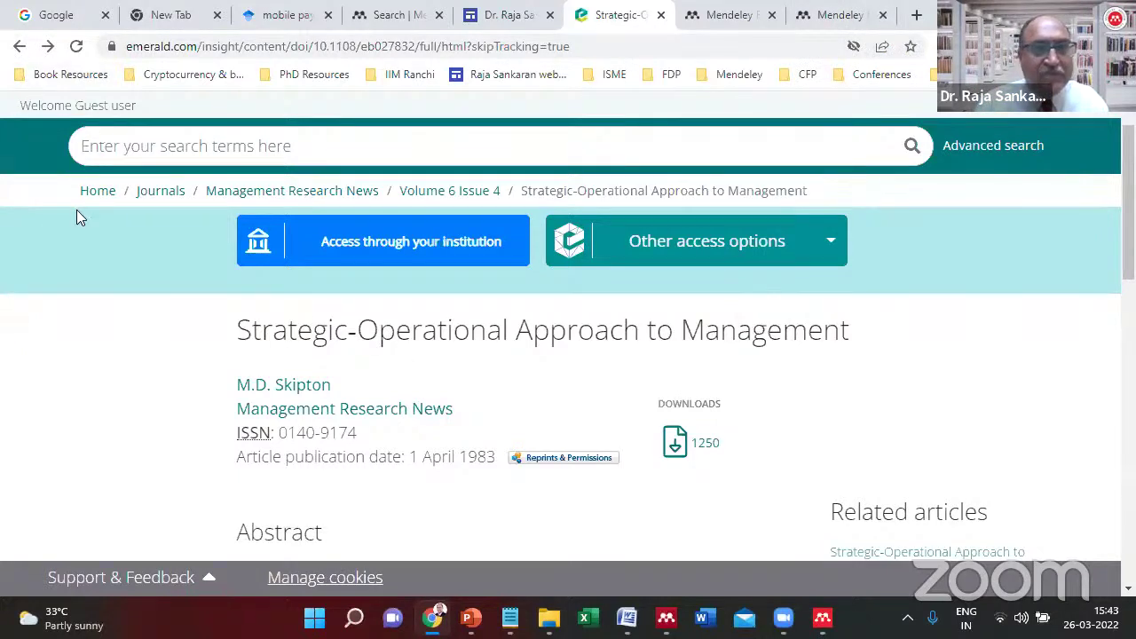
{"action": "left_click", "coordinate": [22, 48]}
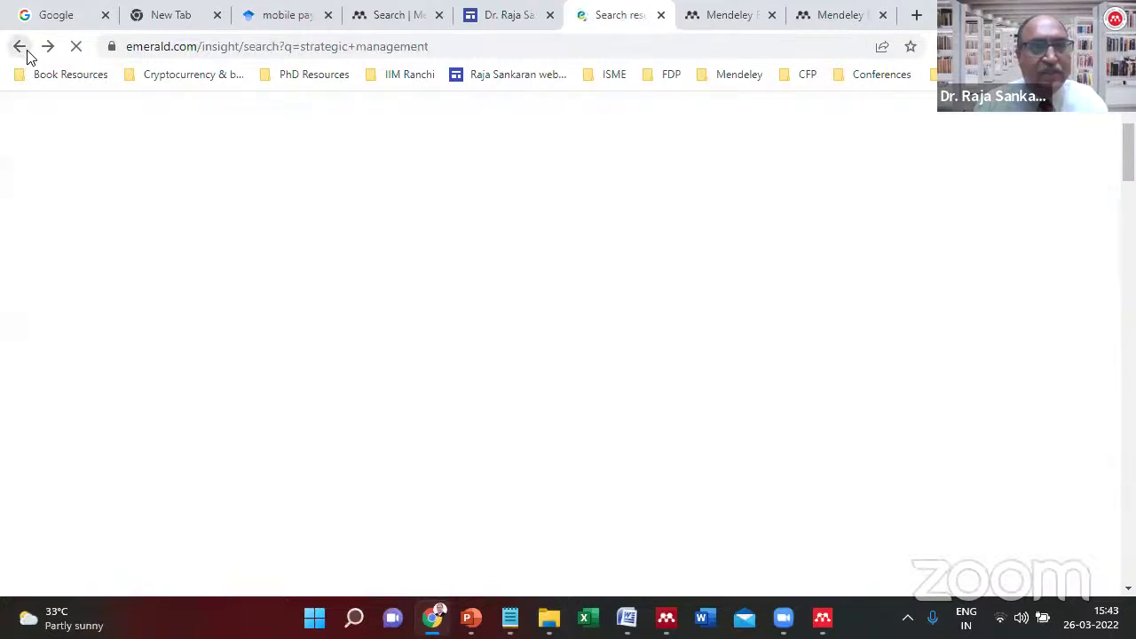
Examine the Emerald search results for strategic management and the access status of each entry.
{"action": "scroll", "coordinate": [61, 297], "scroll_direction": "down", "scroll_amount": 5}
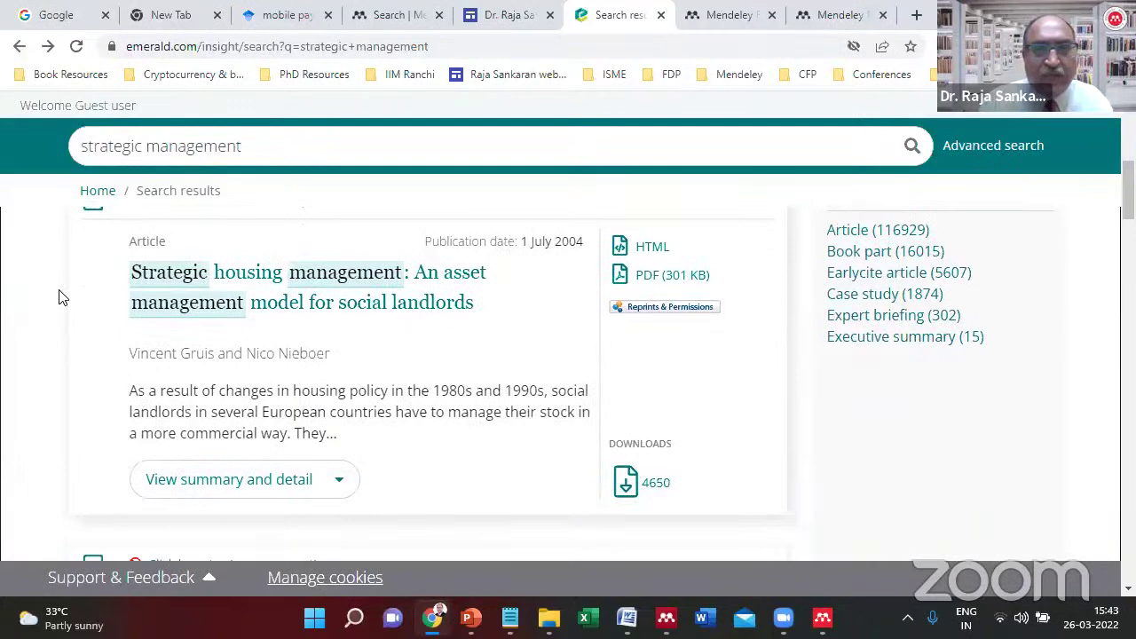
{"action": "scroll", "coordinate": [61, 298], "scroll_direction": "down", "scroll_amount": 2}
{"action": "scroll", "coordinate": [60, 297], "scroll_direction": "down", "scroll_amount": 5}
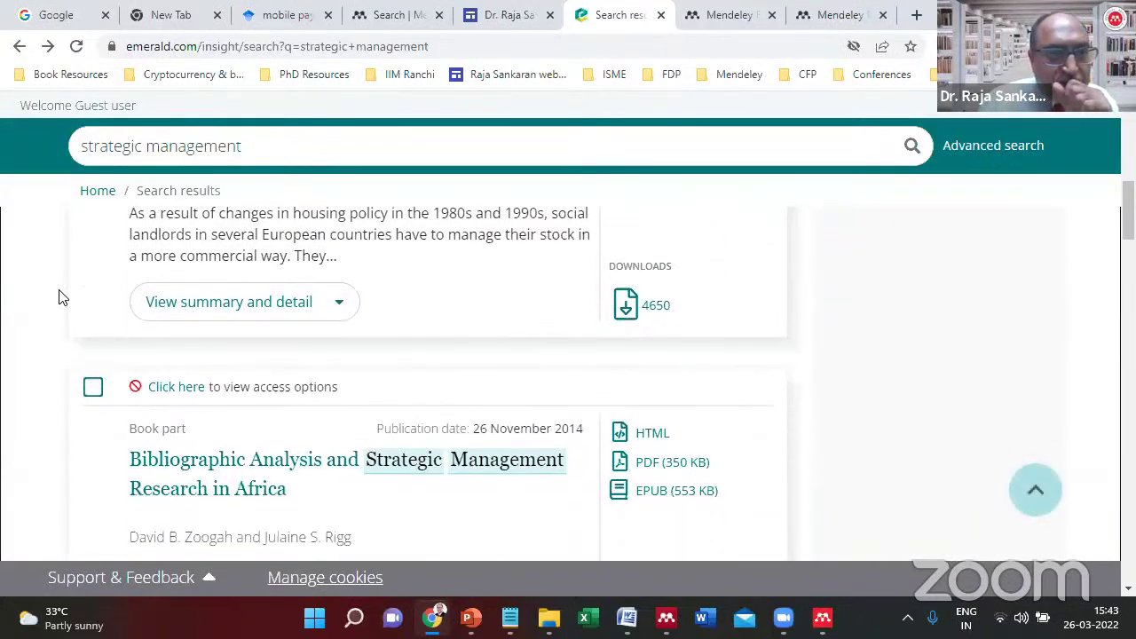
{"action": "scroll", "coordinate": [60, 297], "scroll_direction": "down", "scroll_amount": 10}
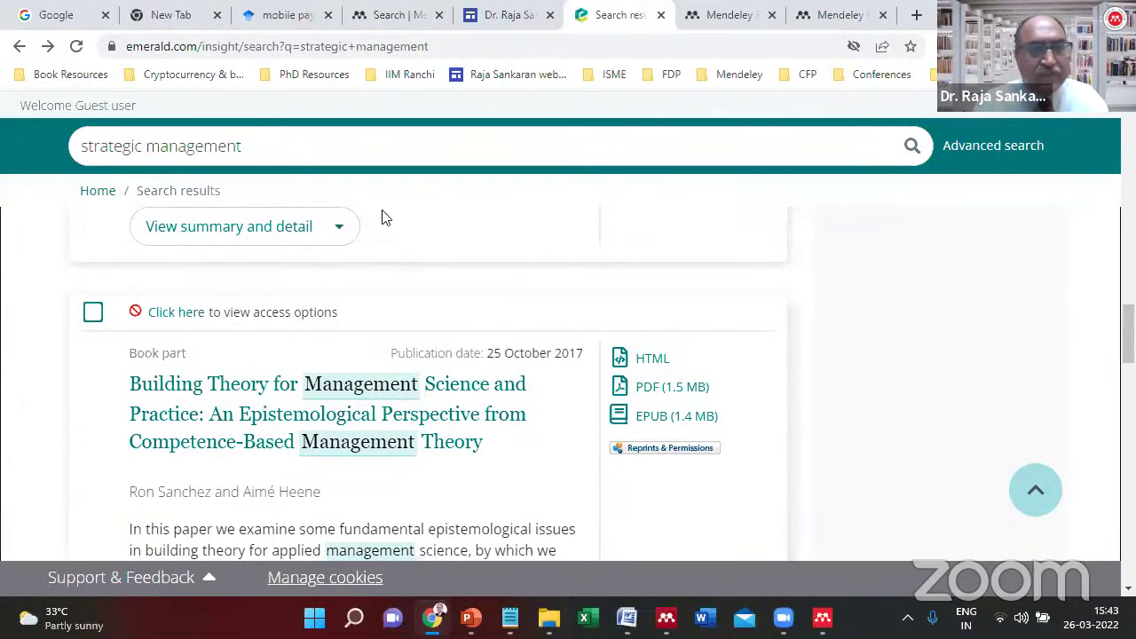
{"action": "scroll", "coordinate": [84, 399], "scroll_direction": "down", "scroll_amount": 5}
{"action": "scroll", "coordinate": [83, 399], "scroll_direction": "down", "scroll_amount": 10}
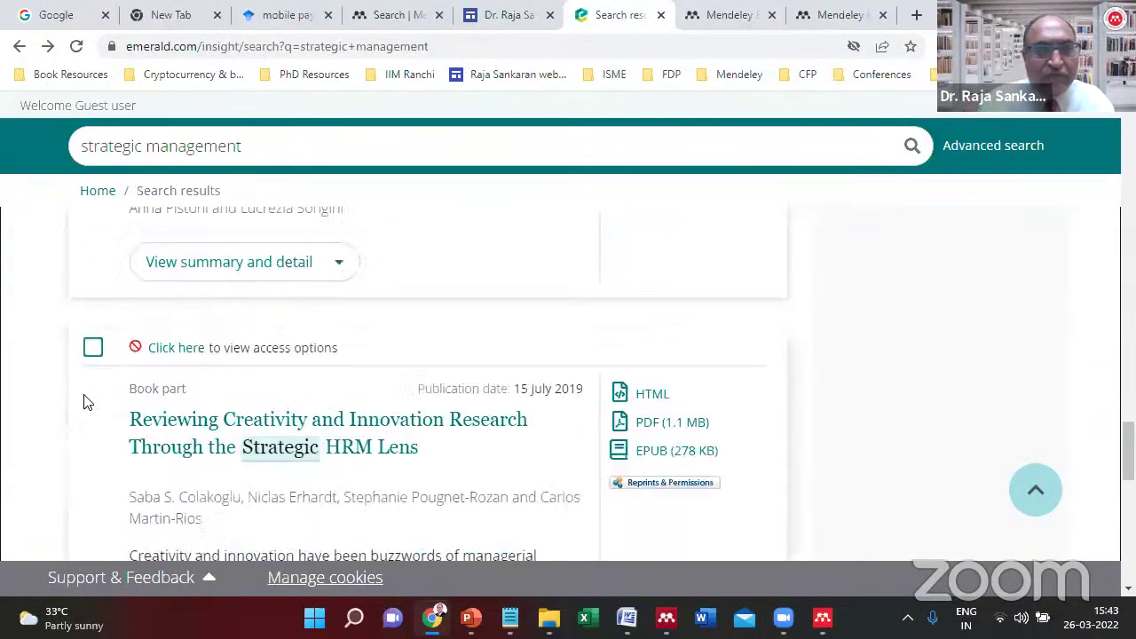
{"action": "scroll", "coordinate": [84, 400], "scroll_direction": "up", "scroll_amount": 3}
{"action": "scroll", "coordinate": [80, 403], "scroll_direction": "up", "scroll_amount": 5}
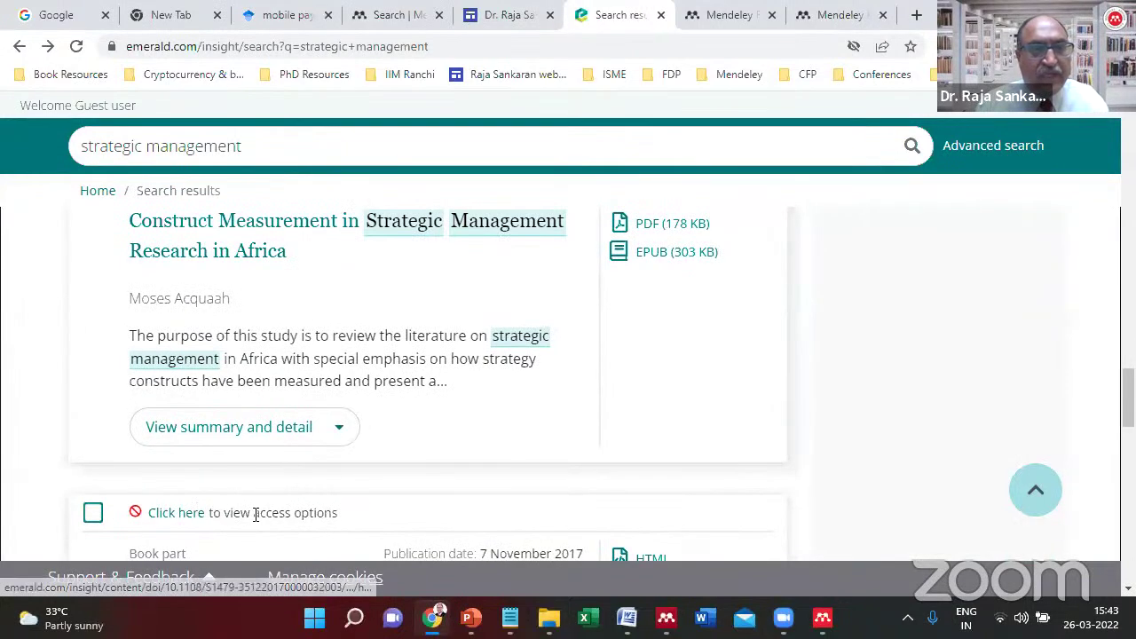
{"action": "scroll", "coordinate": [38, 364], "scroll_direction": "up", "scroll_amount": 5}
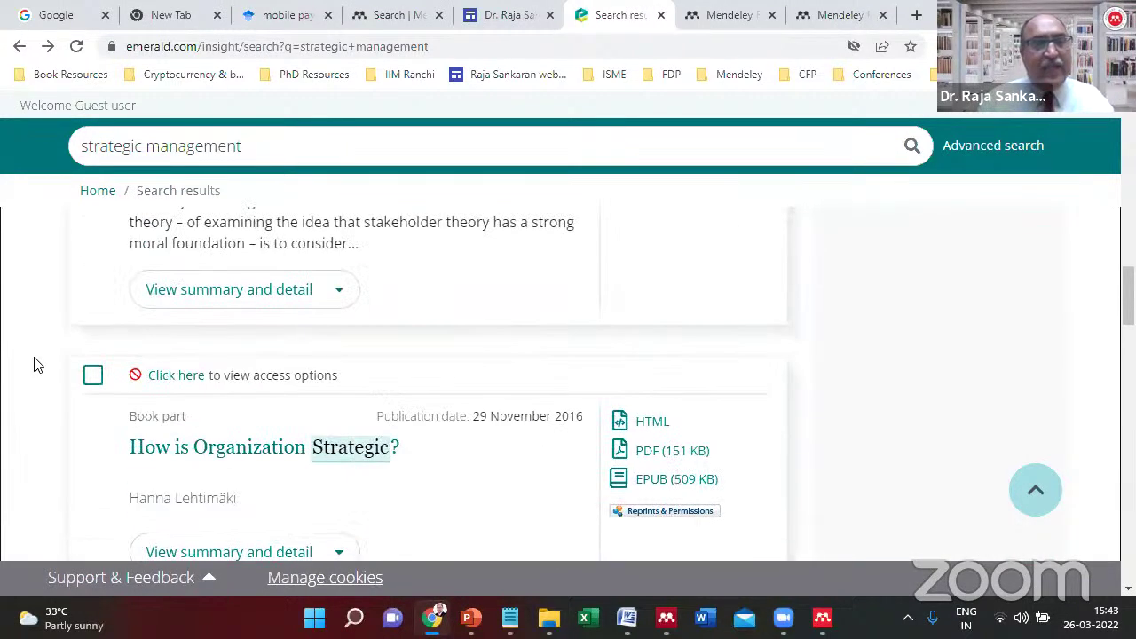
Log in to the IIM Ranchi remote access portal in a new tab with the saved credentials and open its E-Resources list.
{"action": "left_click", "coordinate": [920, 14]}
{"action": "left_click", "coordinate": [410, 75]}
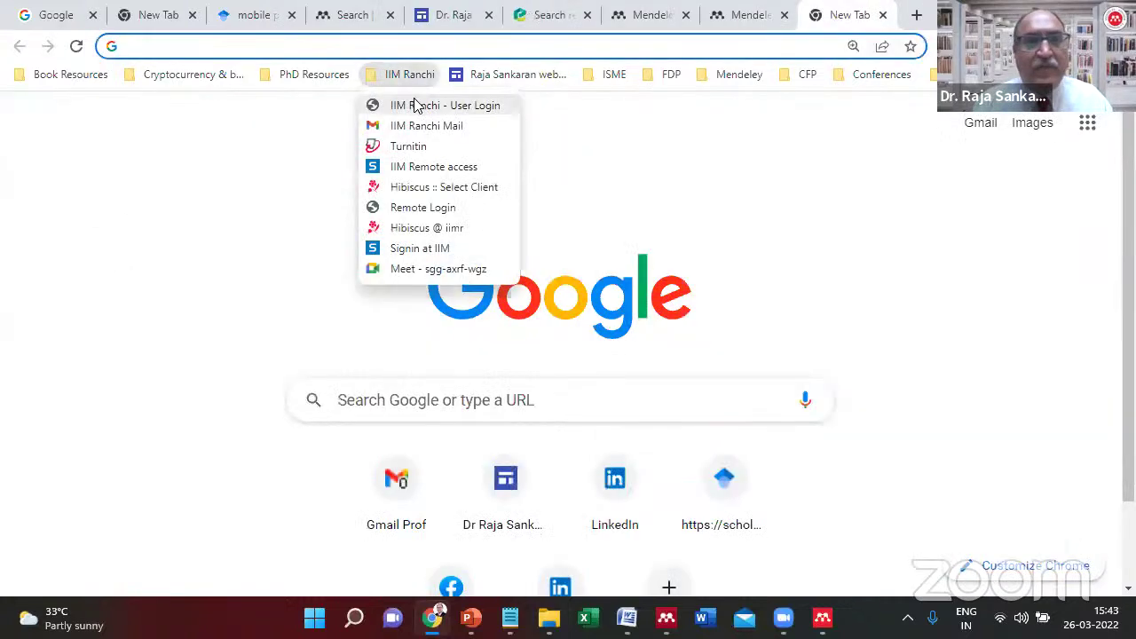
{"action": "left_click", "coordinate": [417, 105]}
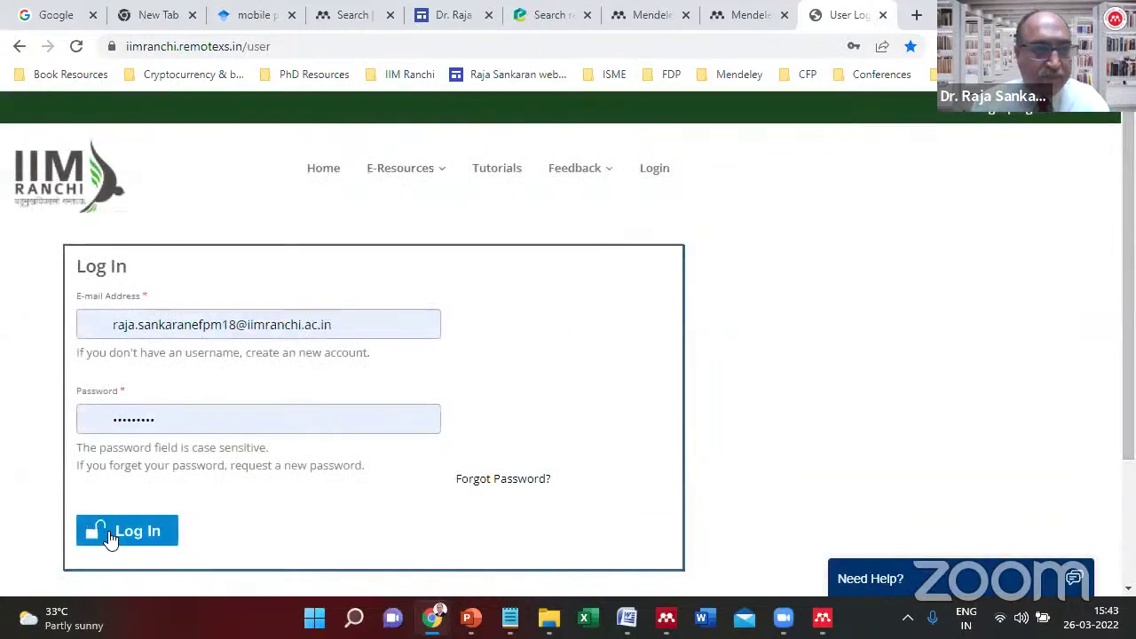
{"action": "left_click", "coordinate": [108, 533]}
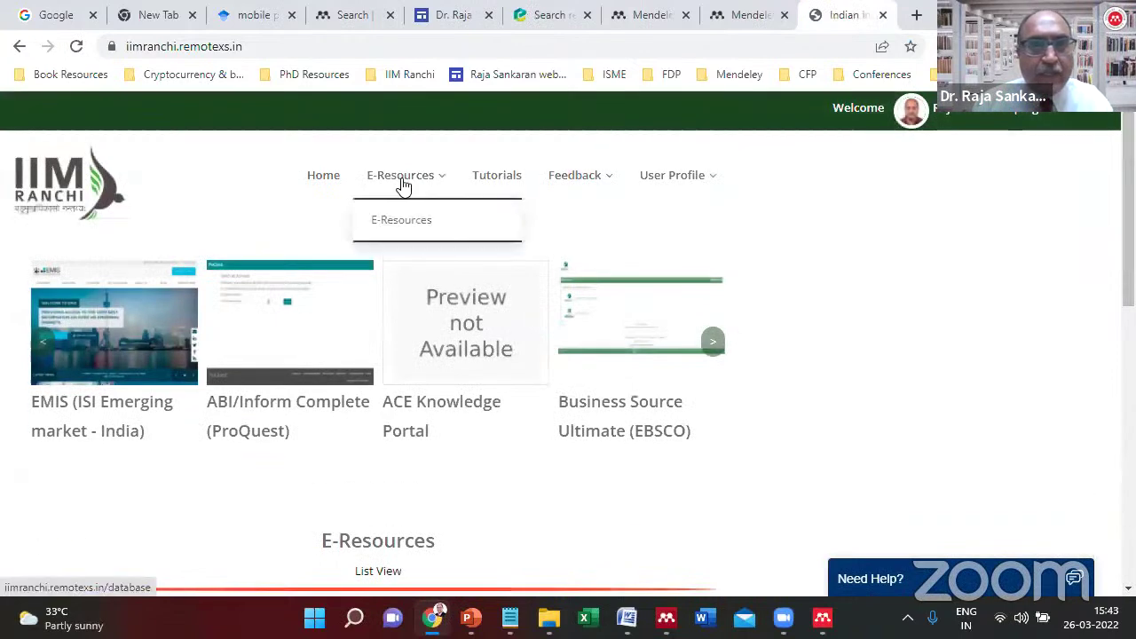
{"action": "left_click", "coordinate": [402, 185]}
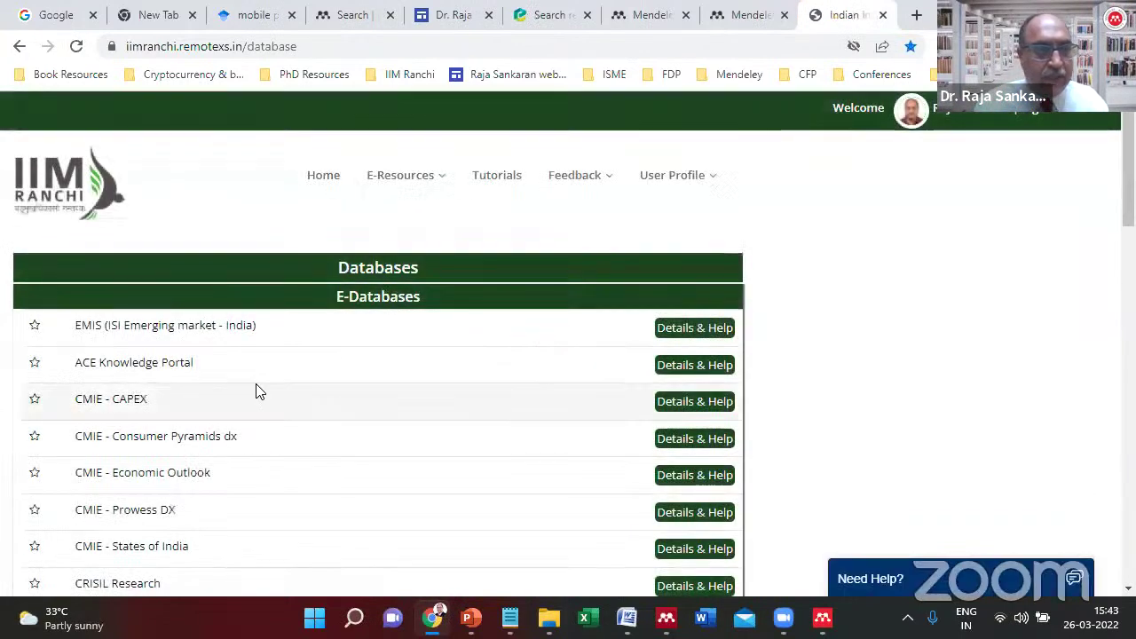
Open Emerald Insight from the portal's E-Journals list, glance at the ordinary Emerald search results and return to the institutional page.
{"action": "scroll", "coordinate": [257, 390], "scroll_direction": "down", "scroll_amount": 10}
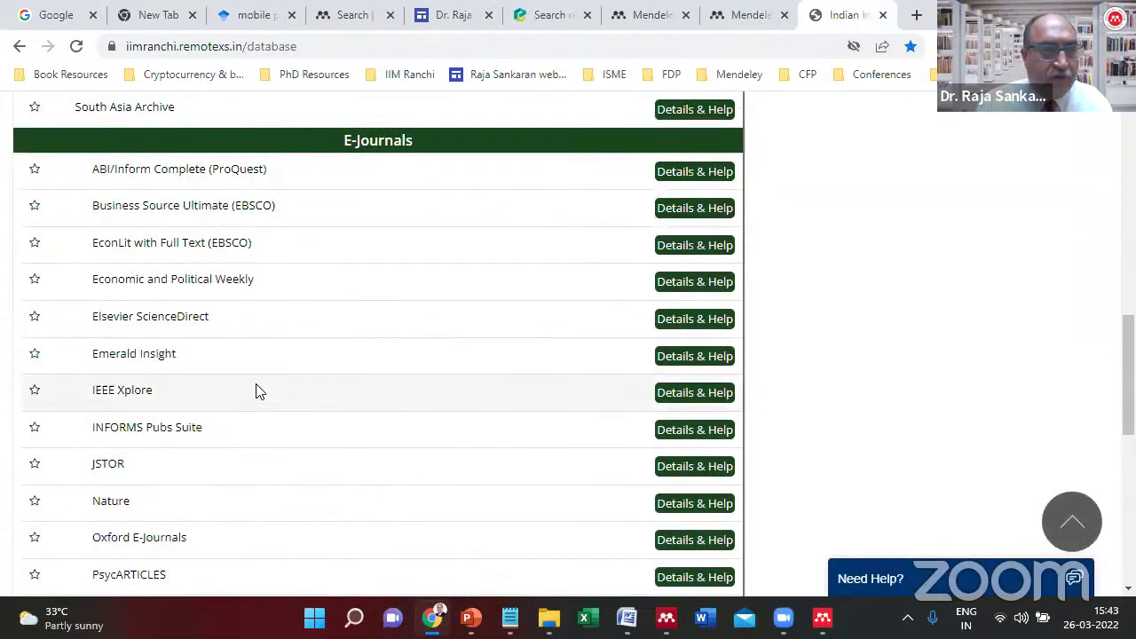
{"action": "left_click", "coordinate": [150, 364]}
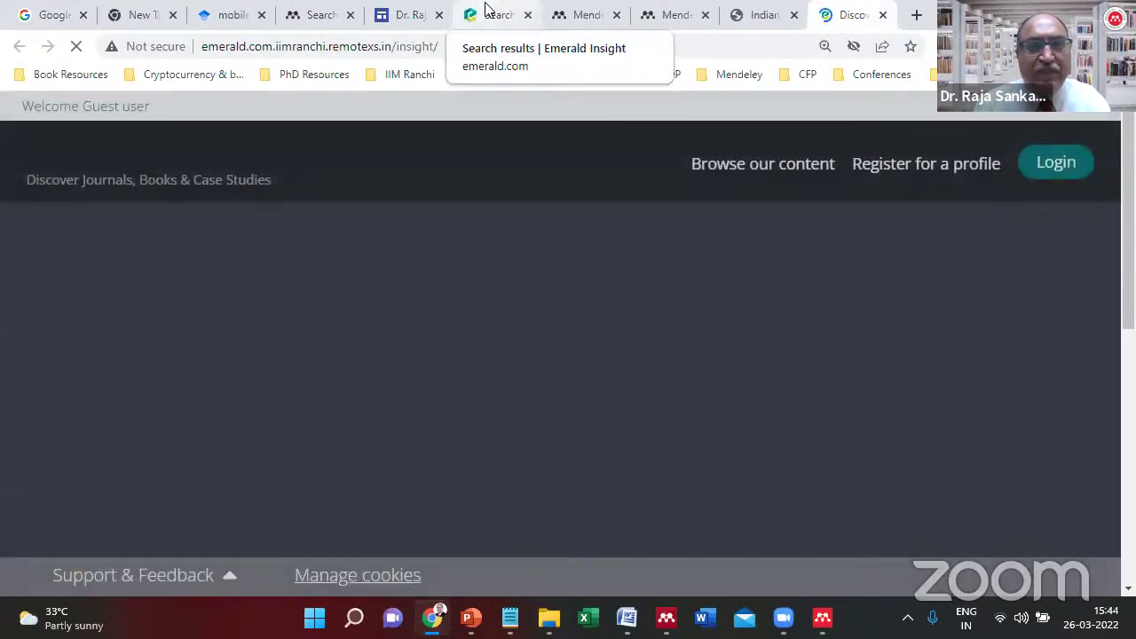
{"action": "left_click", "coordinate": [486, 9]}
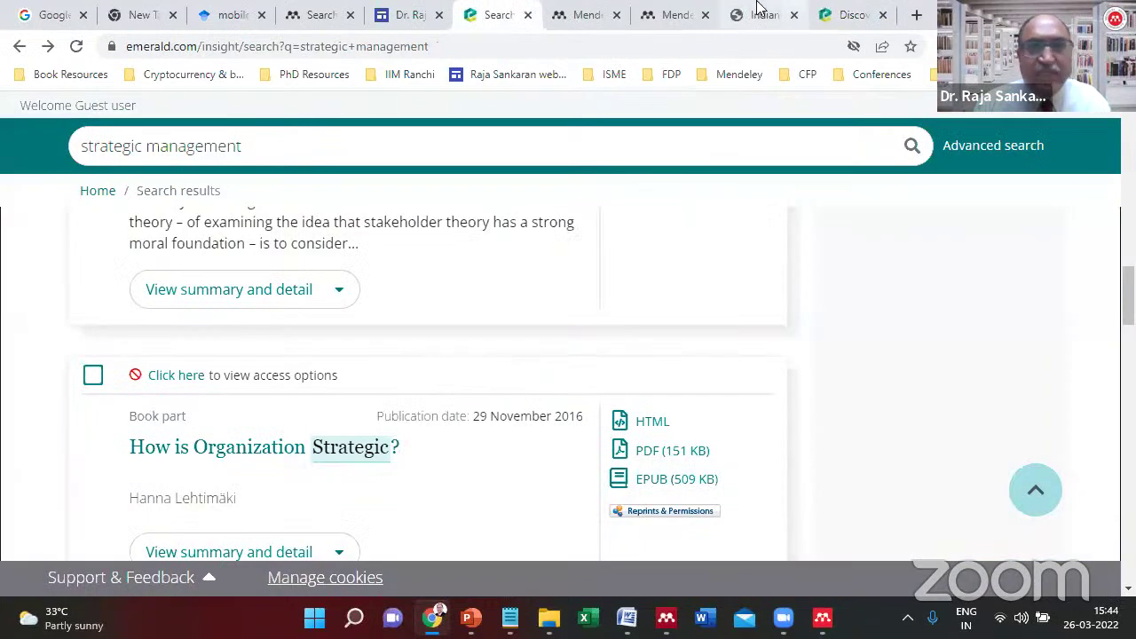
{"action": "left_click", "coordinate": [853, 13]}
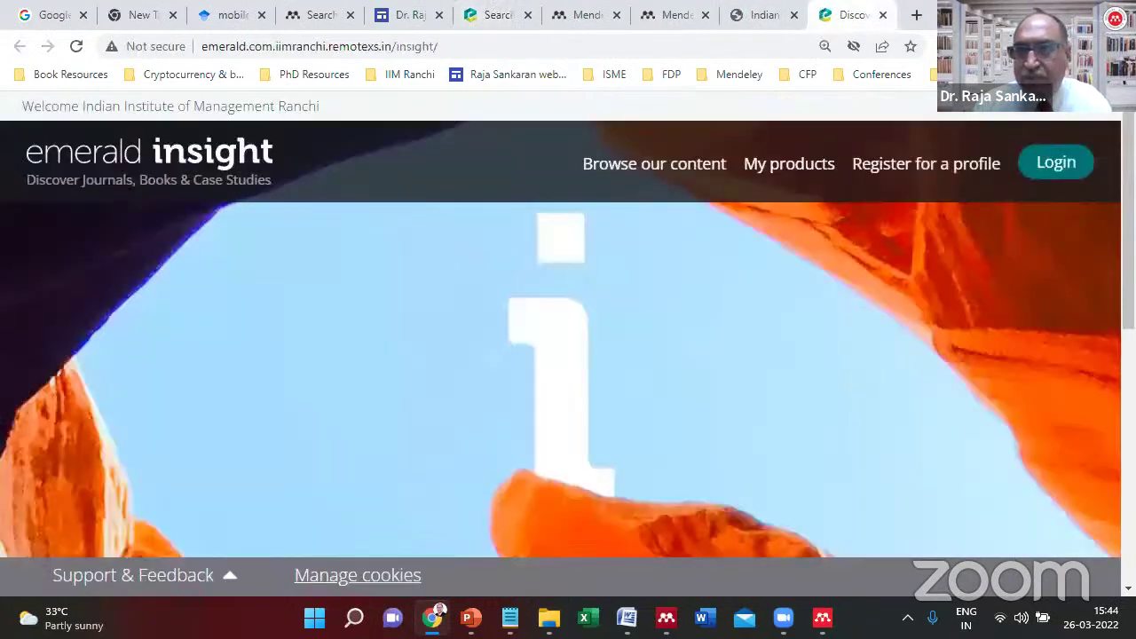
Search the institutional Emerald Insight site for strategic management.
{"action": "scroll", "coordinate": [537, 293], "scroll_direction": "down", "scroll_amount": 3}
{"action": "left_click", "coordinate": [536, 293]}
{"action": "type", "text": "strategic management"}
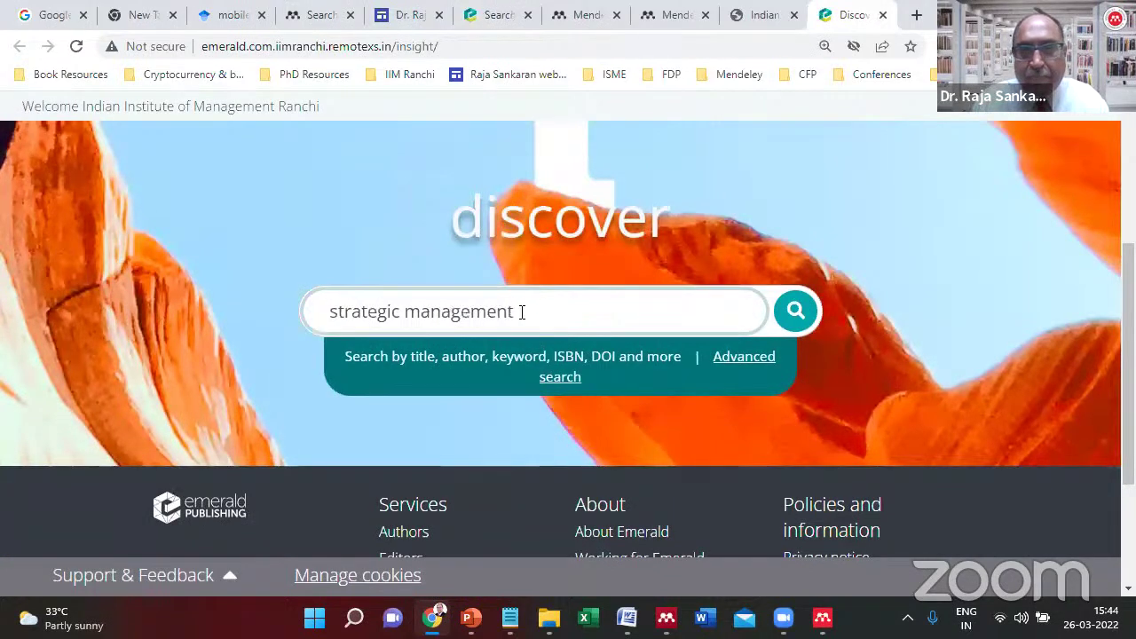
{"action": "left_click", "coordinate": [803, 316]}
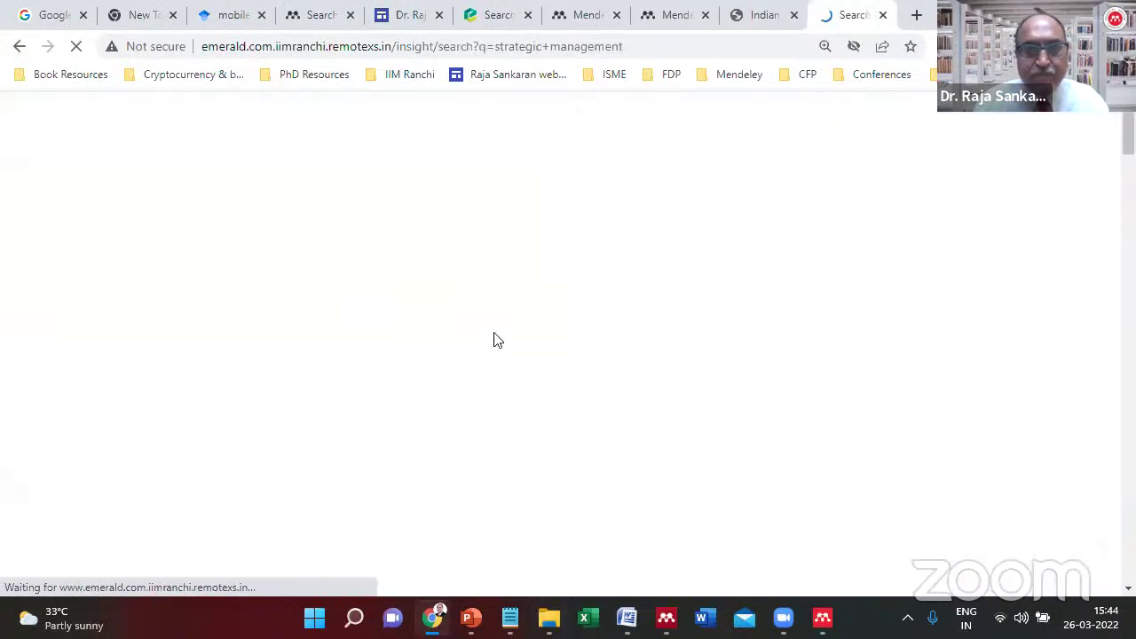
View the PDF of the article "Strategic housing management: An asset management model for social landlords" and close it again.
{"action": "scroll", "coordinate": [568, 355], "scroll_direction": "down", "scroll_amount": 3}
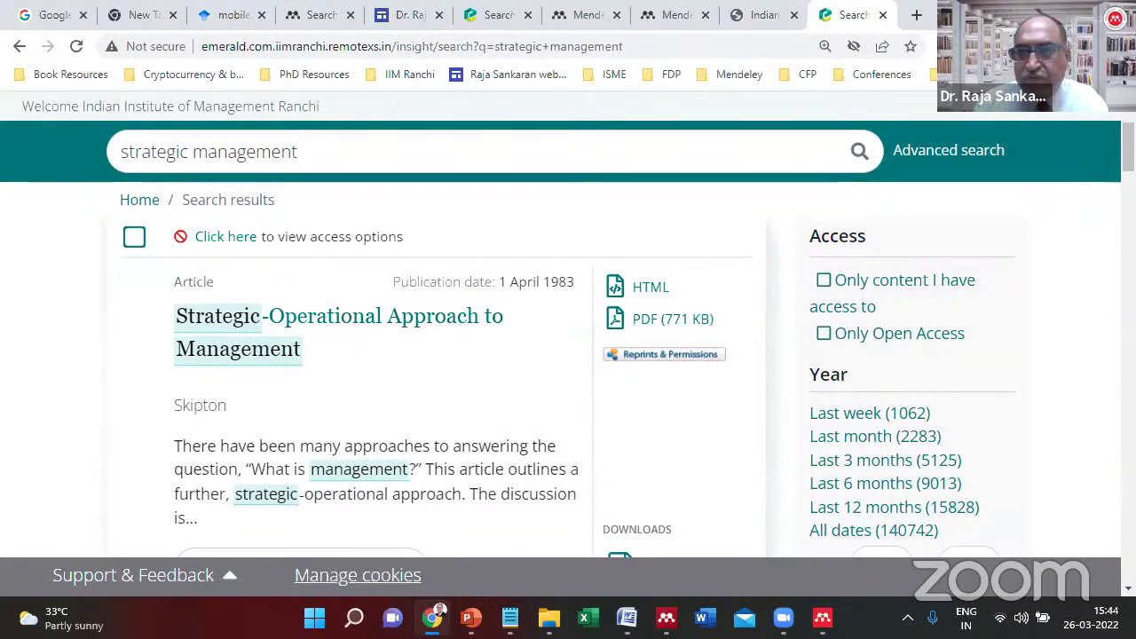
{"action": "scroll", "coordinate": [568, 364], "scroll_direction": "down", "scroll_amount": 5}
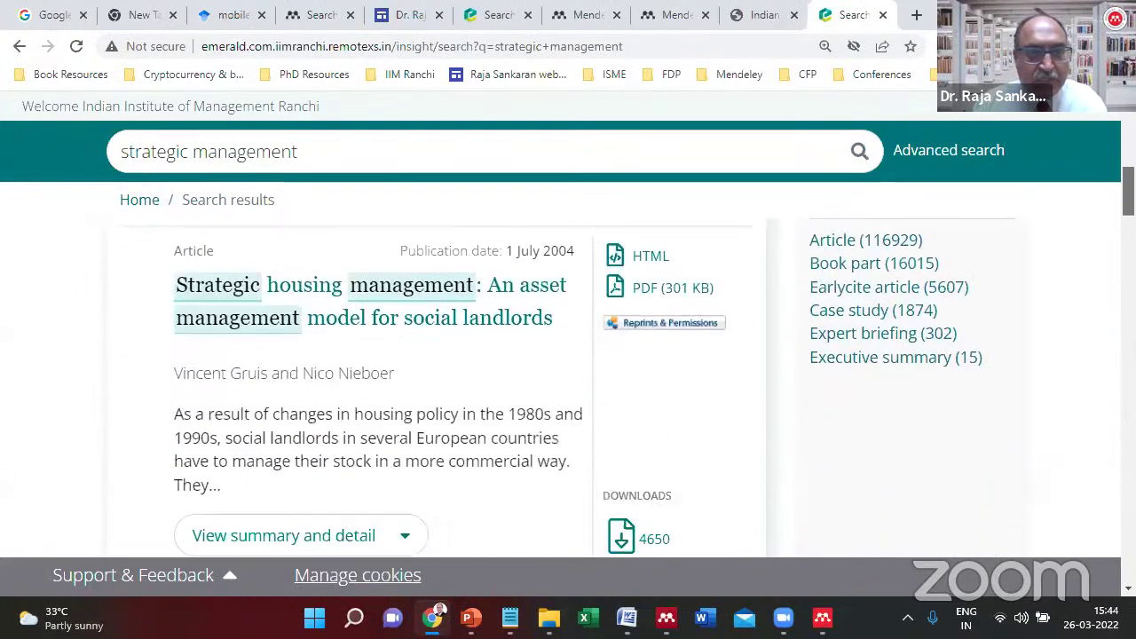
{"action": "scroll", "coordinate": [568, 364], "scroll_direction": "up", "scroll_amount": 1}
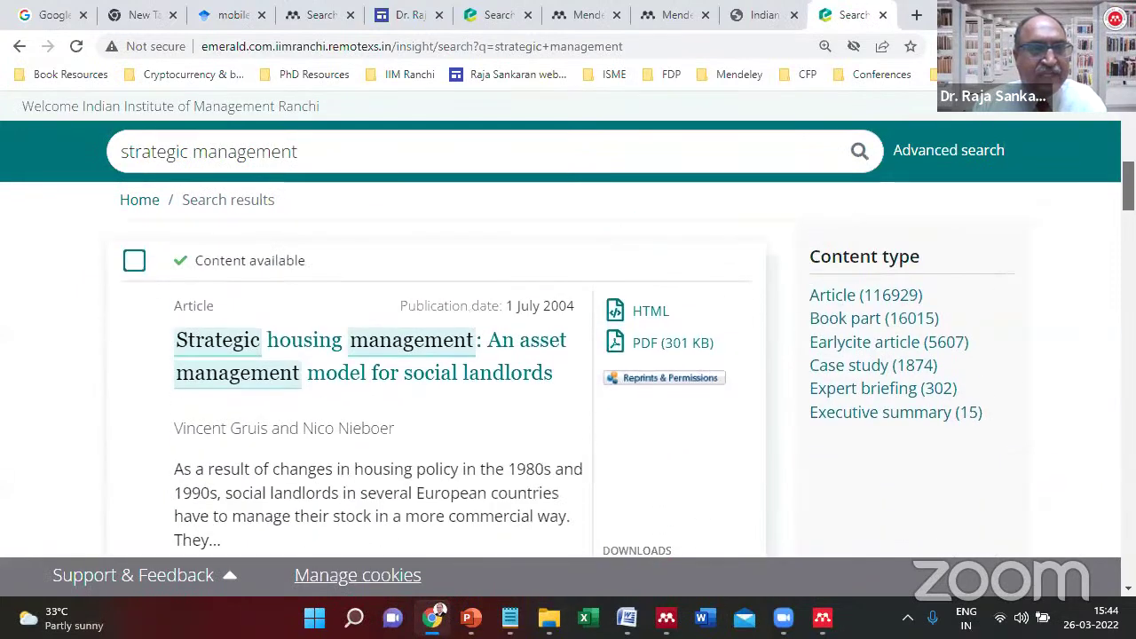
{"action": "left_click", "coordinate": [708, 345]}
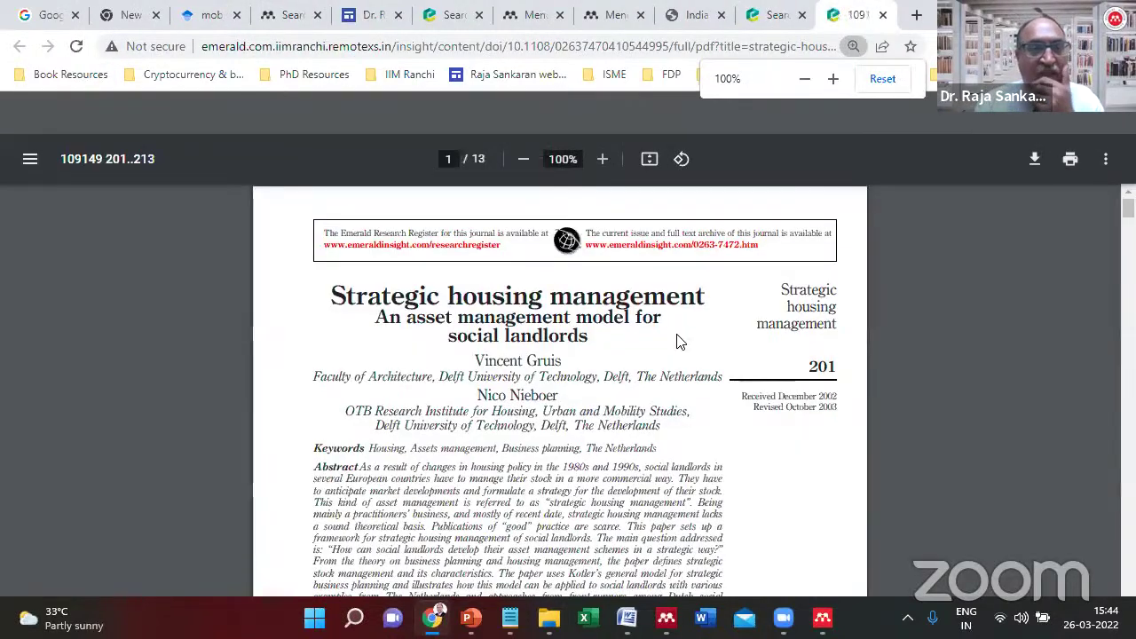
{"action": "left_click", "coordinate": [882, 15]}
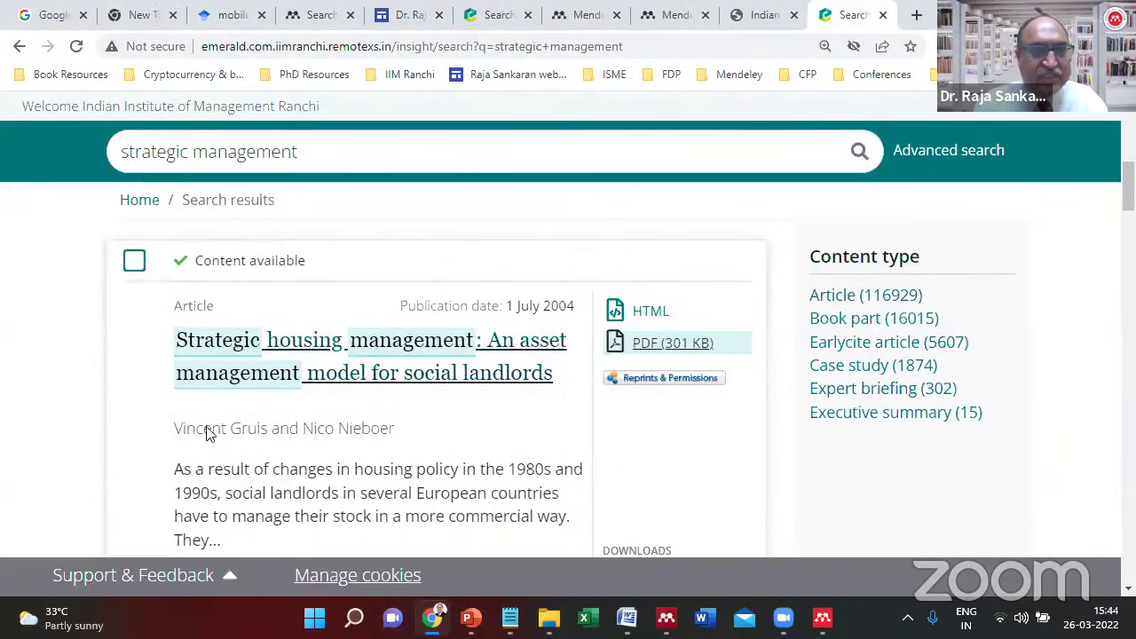
Look through the remaining strategic management results and open the Mendeley web importer on the results page.
{"action": "scroll", "coordinate": [568, 400], "scroll_direction": "down", "scroll_amount": 15}
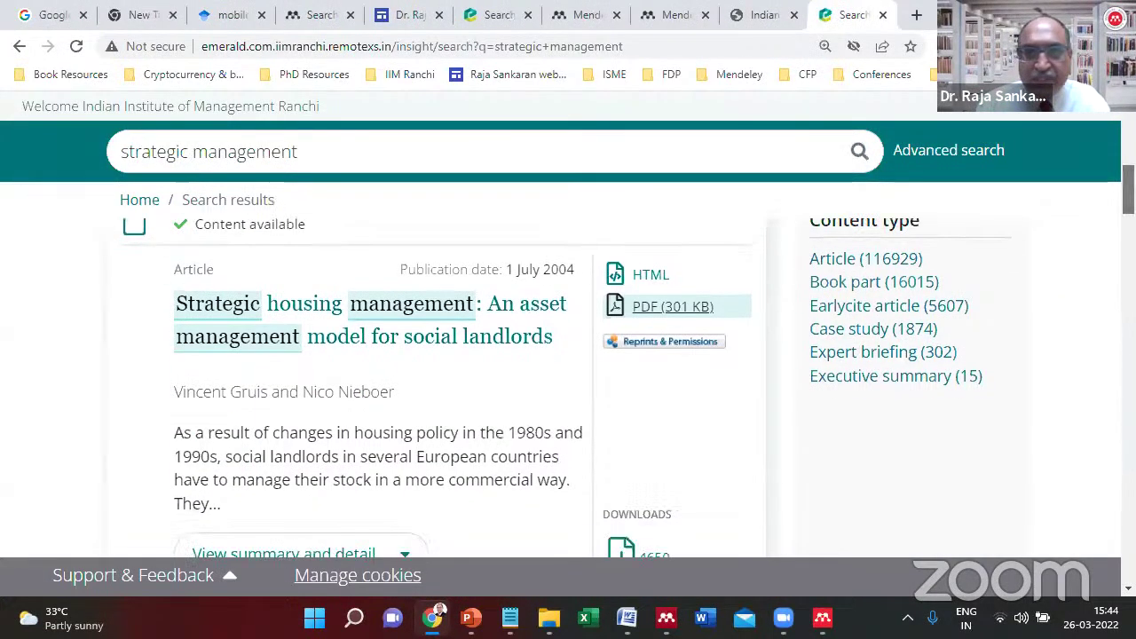
{"action": "scroll", "coordinate": [908, 404], "scroll_direction": "up", "scroll_amount": 3}
{"action": "scroll", "coordinate": [907, 404], "scroll_direction": "down", "scroll_amount": 2}
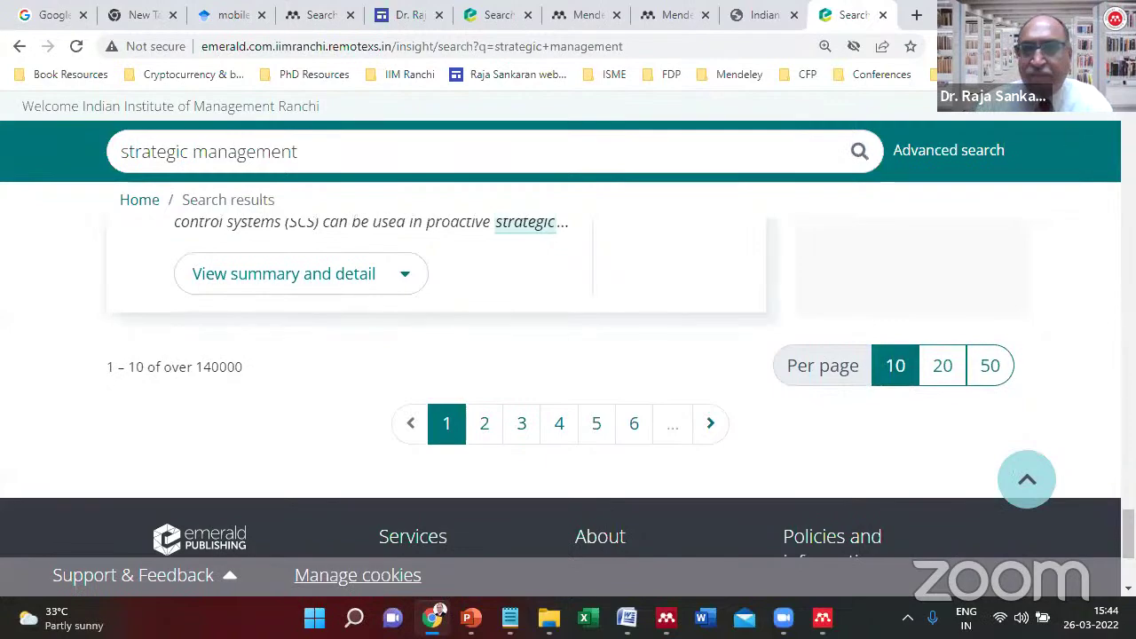
{"action": "scroll", "coordinate": [389, 253], "scroll_direction": "up", "scroll_amount": 8}
{"action": "scroll", "coordinate": [389, 355], "scroll_direction": "up", "scroll_amount": 5}
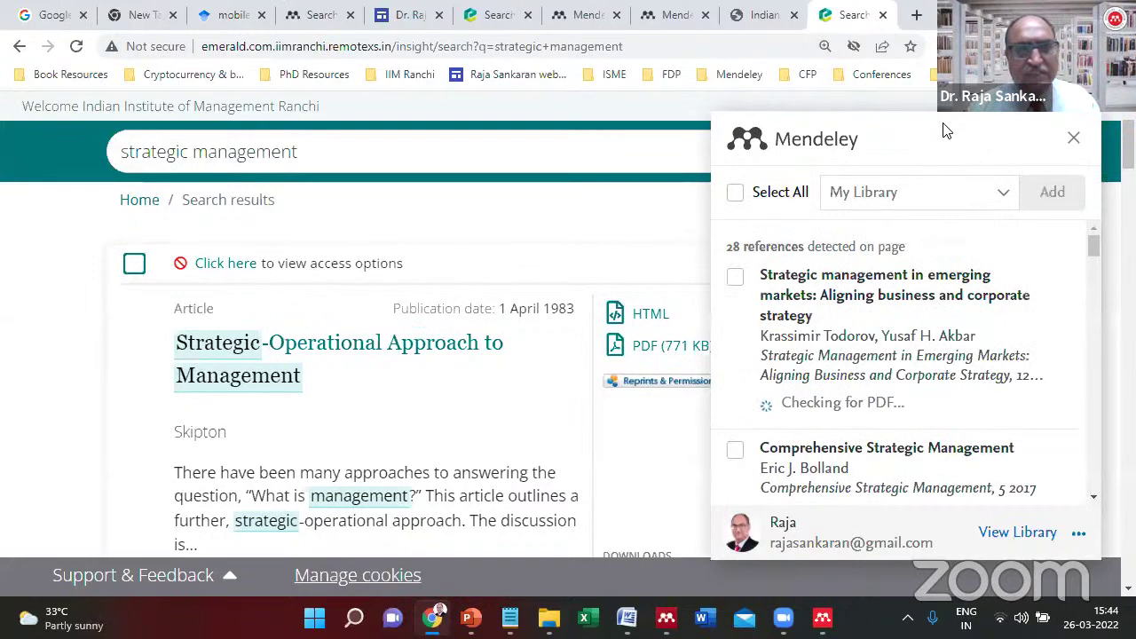
Examine the references and PDF statuses in the Mendeley importer and compare them with the entries on the Emerald results page.
{"action": "left_click_drag", "start_coordinate": [1095, 246], "coordinate": [1090, 507]}
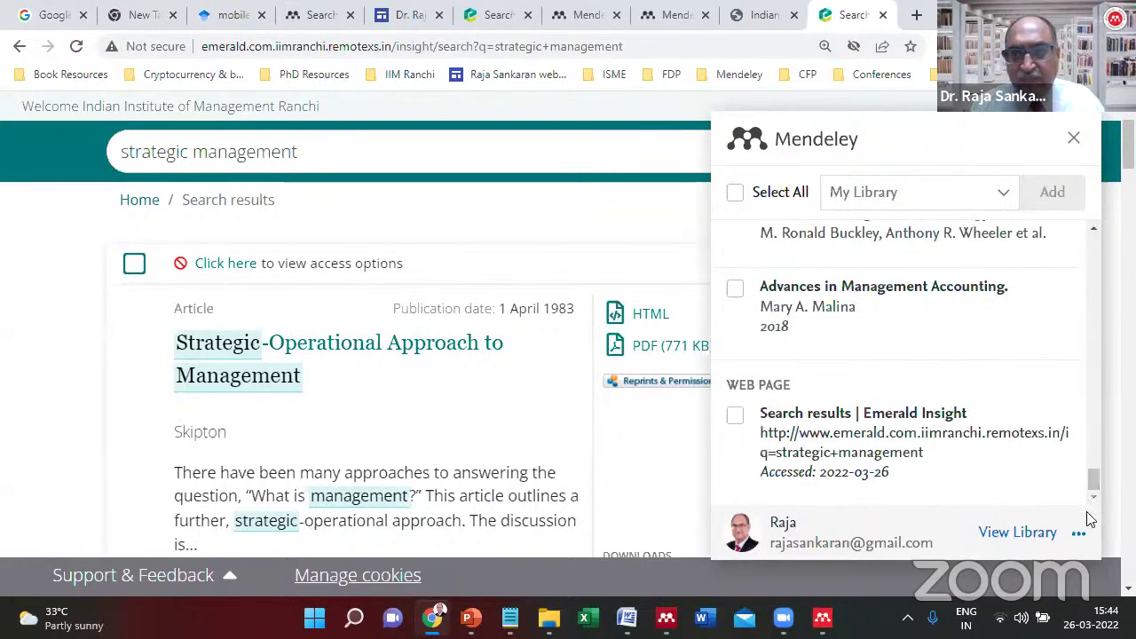
{"action": "left_click_drag", "start_coordinate": [1090, 488], "coordinate": [1065, 206]}
{"action": "scroll", "coordinate": [1066, 267], "scroll_direction": "down", "scroll_amount": 4}
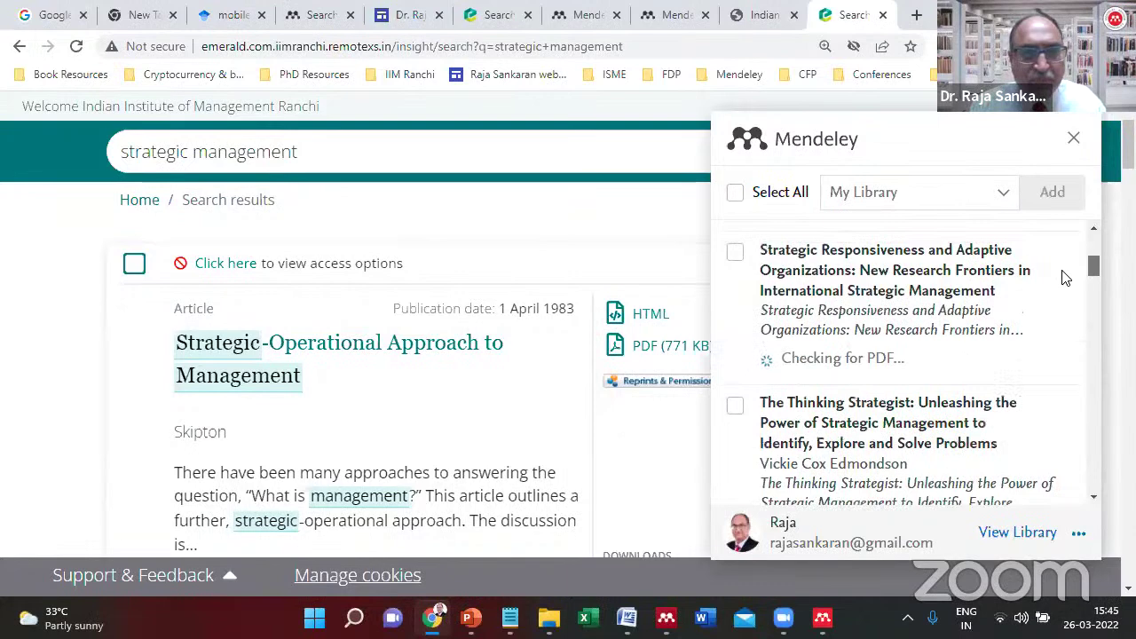
{"action": "scroll", "coordinate": [1066, 277], "scroll_direction": "down", "scroll_amount": 1}
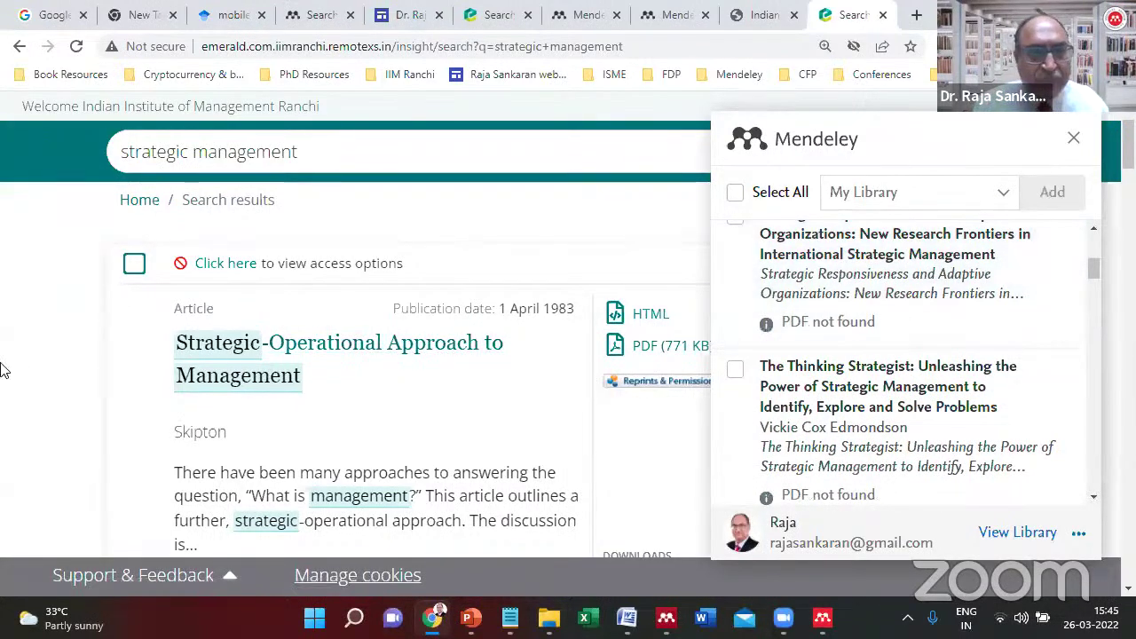
{"action": "scroll", "coordinate": [5, 370], "scroll_direction": "down", "scroll_amount": 2}
{"action": "scroll", "coordinate": [4, 370], "scroll_direction": "down", "scroll_amount": 8}
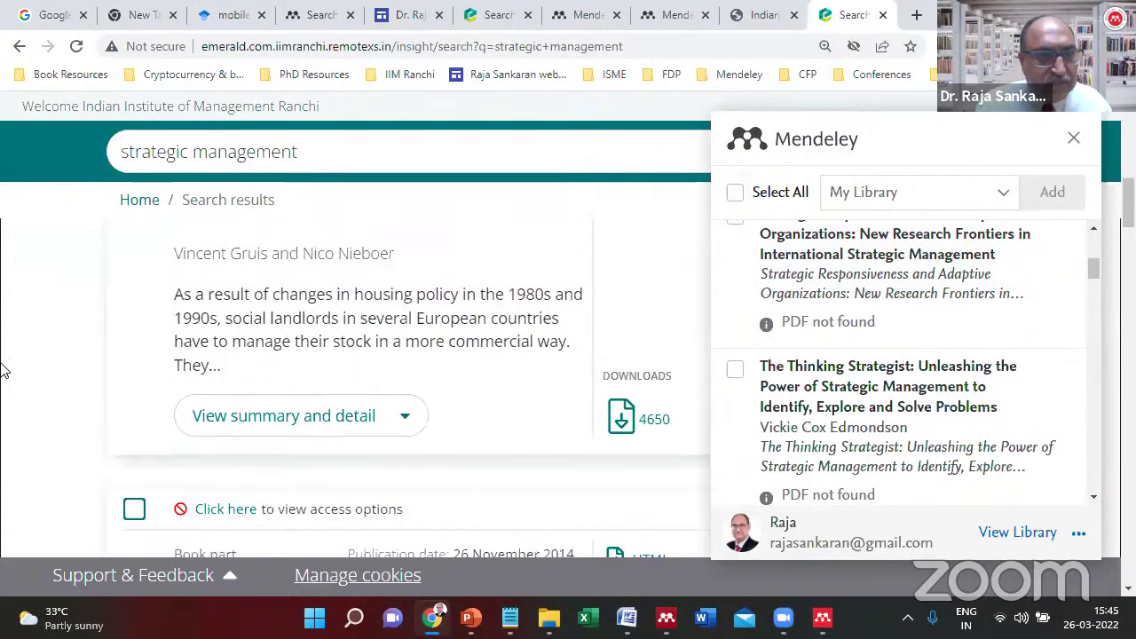
{"action": "scroll", "coordinate": [4, 371], "scroll_direction": "down", "scroll_amount": 3}
{"action": "scroll", "coordinate": [5, 371], "scroll_direction": "up", "scroll_amount": 6}
{"action": "scroll", "coordinate": [5, 370], "scroll_direction": "up", "scroll_amount": 2}
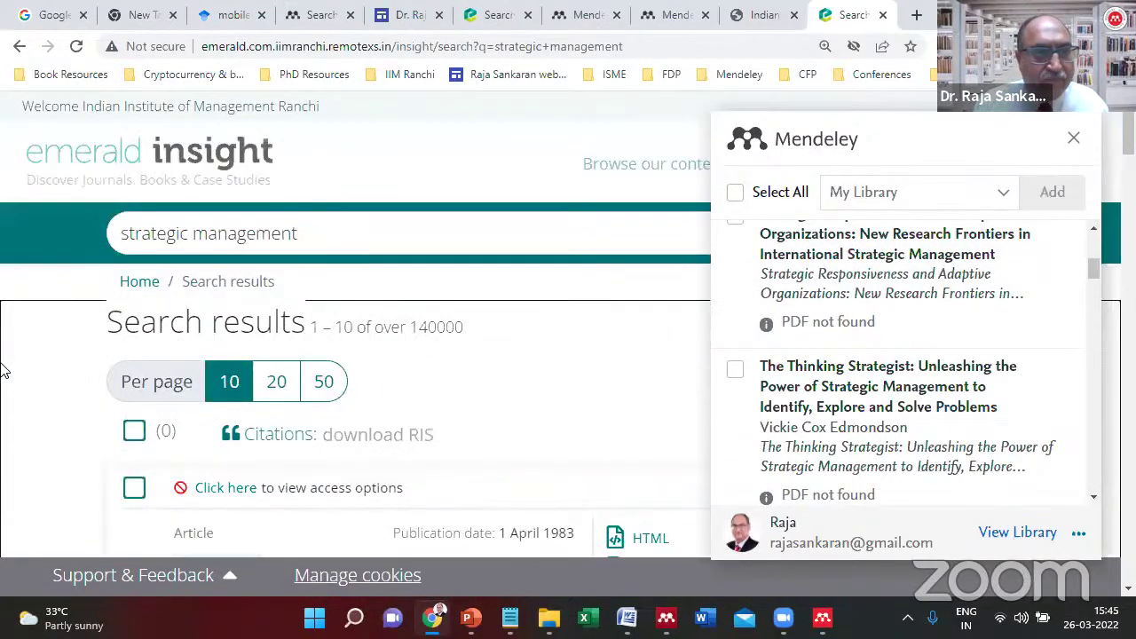
{"action": "scroll", "coordinate": [5, 370], "scroll_direction": "down", "scroll_amount": 3}
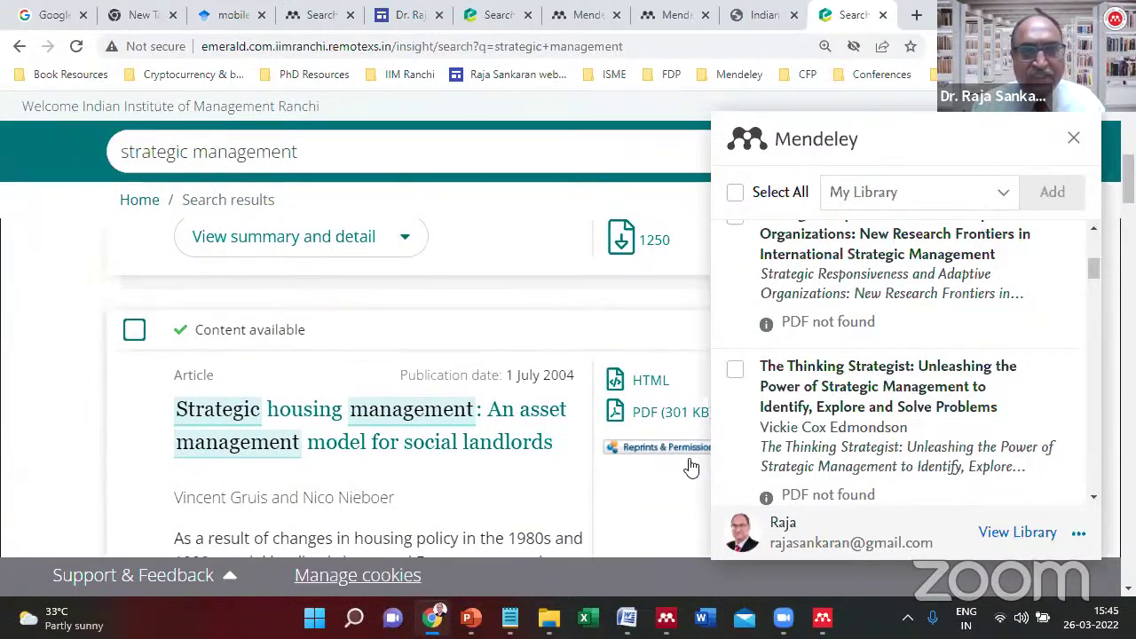
Add the reference "Strategic housing management: An asset management model for social landlords" to the Demo Amity 20220303 collection through the importer.
{"action": "left_click_drag", "start_coordinate": [1094, 263], "coordinate": [1094, 242]}
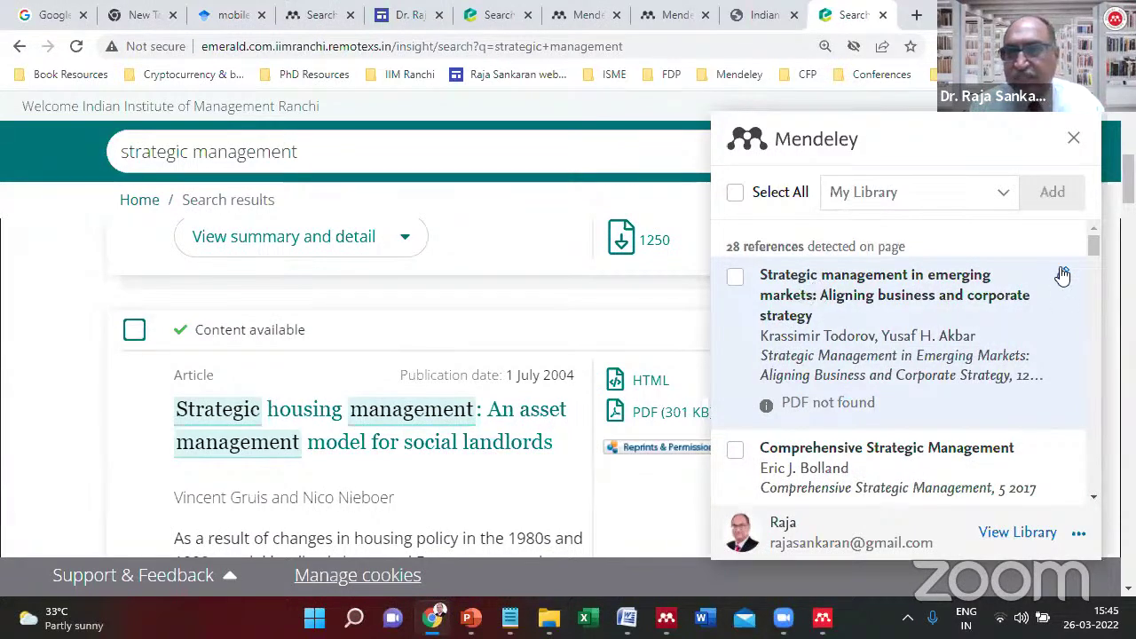
{"action": "left_click_drag", "start_coordinate": [1093, 253], "coordinate": [1097, 331]}
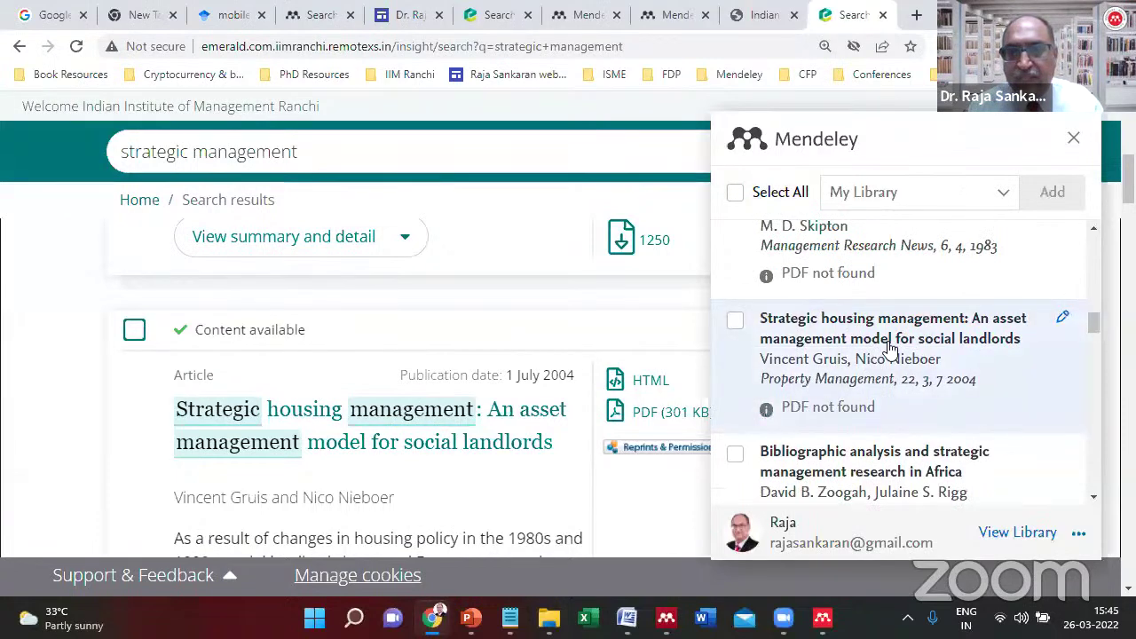
{"action": "left_click", "coordinate": [736, 325]}
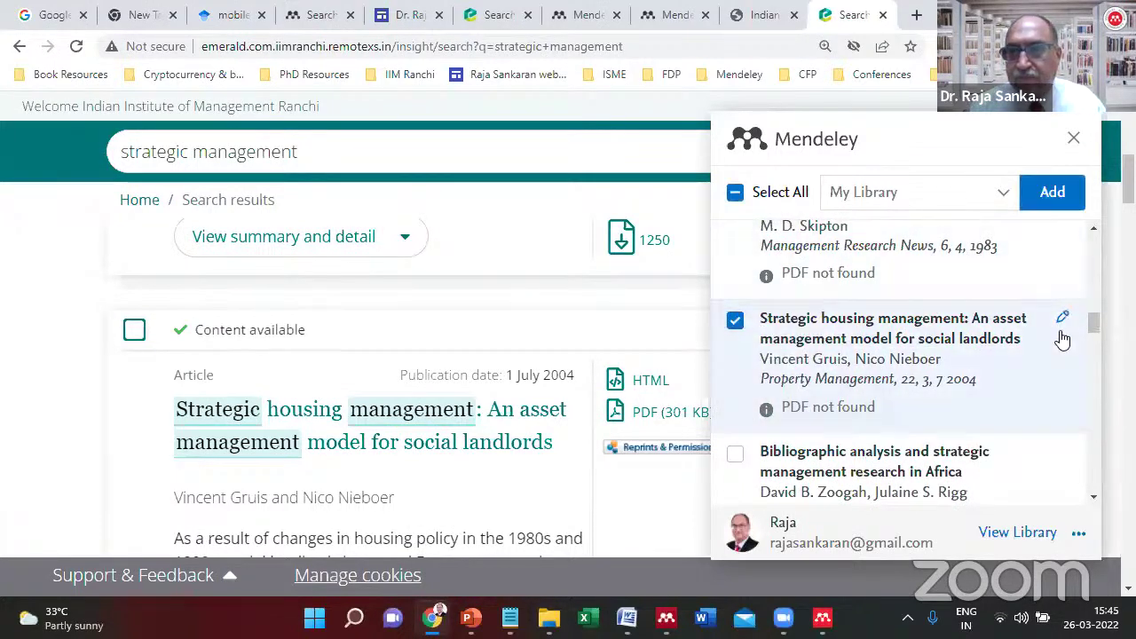
{"action": "left_click_drag", "start_coordinate": [1098, 332], "coordinate": [1091, 293]}
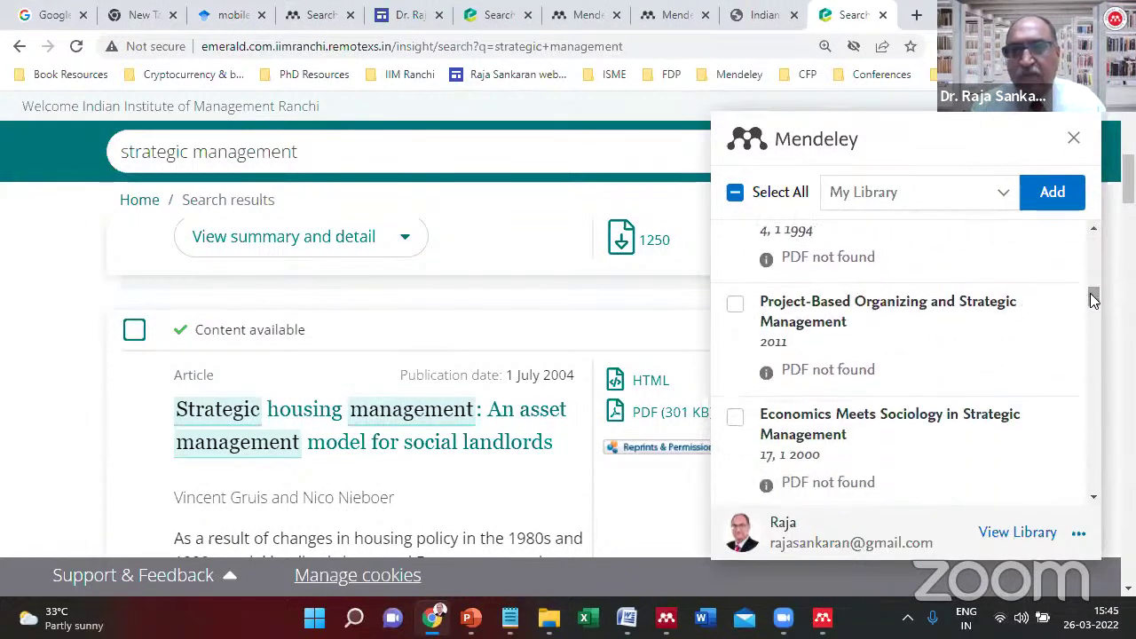
{"action": "left_click", "coordinate": [954, 207]}
{"action": "left_click", "coordinate": [824, 387]}
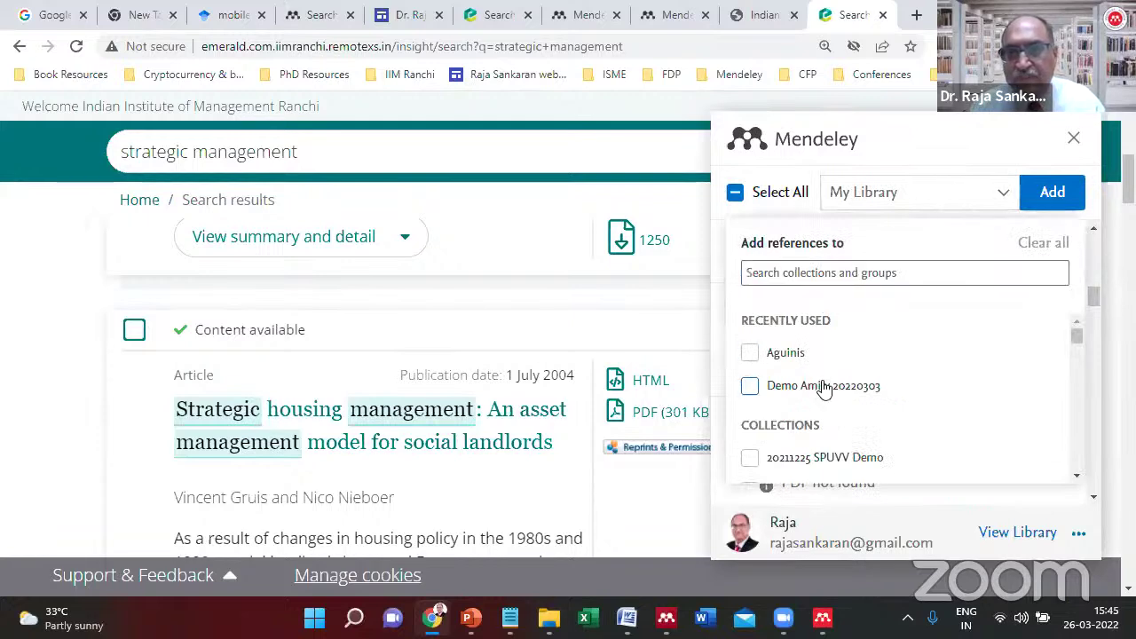
{"action": "left_click", "coordinate": [1048, 190]}
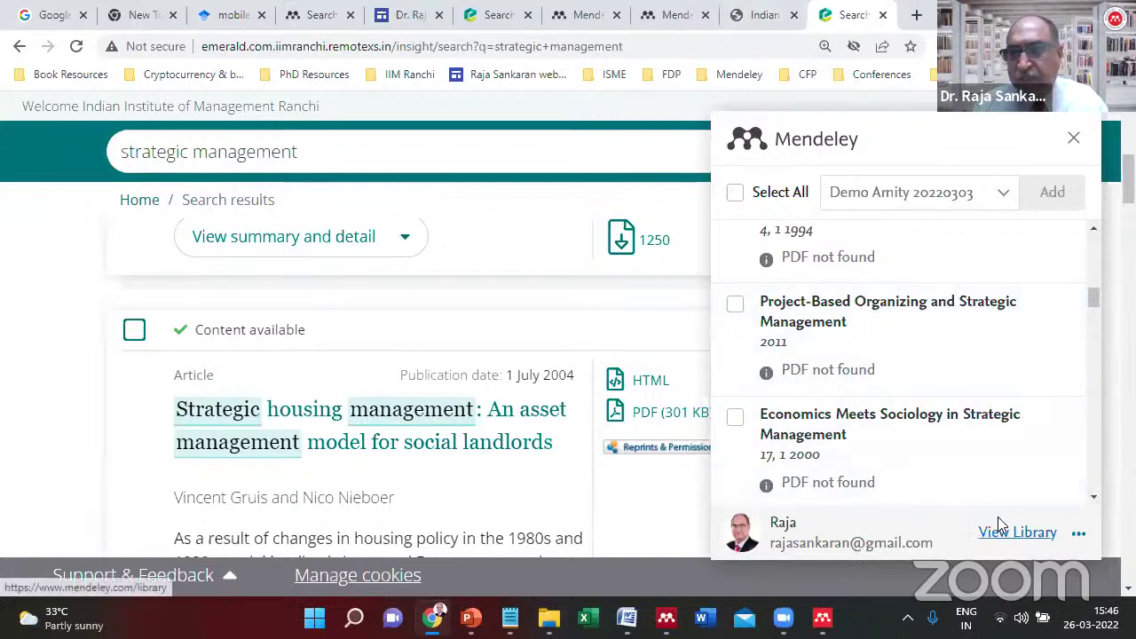
Open the online Mendeley library, review the details of the Strategic housing management reference and close the library.
{"action": "left_click", "coordinate": [1023, 534]}
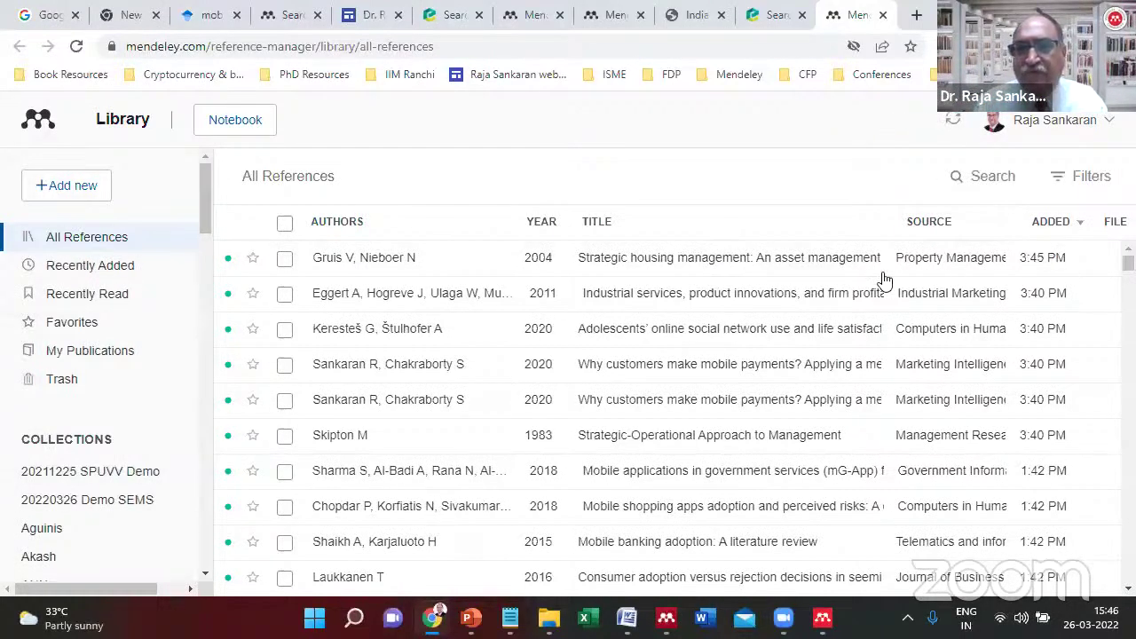
{"action": "left_click", "coordinate": [708, 257]}
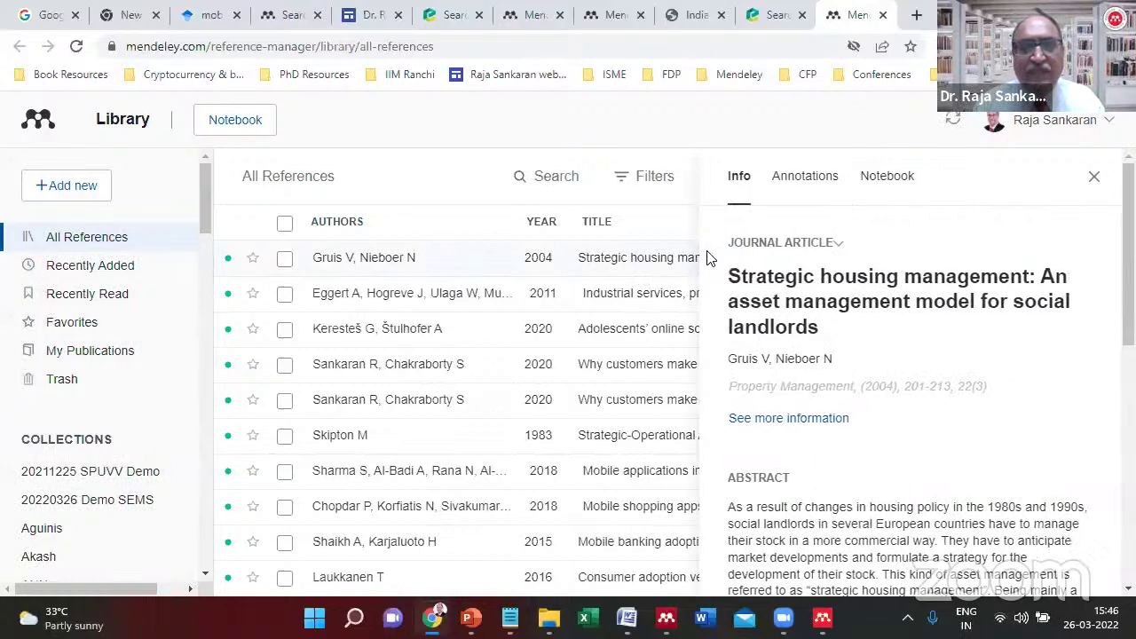
{"action": "left_click_drag", "start_coordinate": [1094, 282], "coordinate": [771, 359]}
{"action": "scroll", "coordinate": [771, 359], "scroll_direction": "down", "scroll_amount": 3}
{"action": "scroll", "coordinate": [771, 359], "scroll_direction": "up", "scroll_amount": 3}
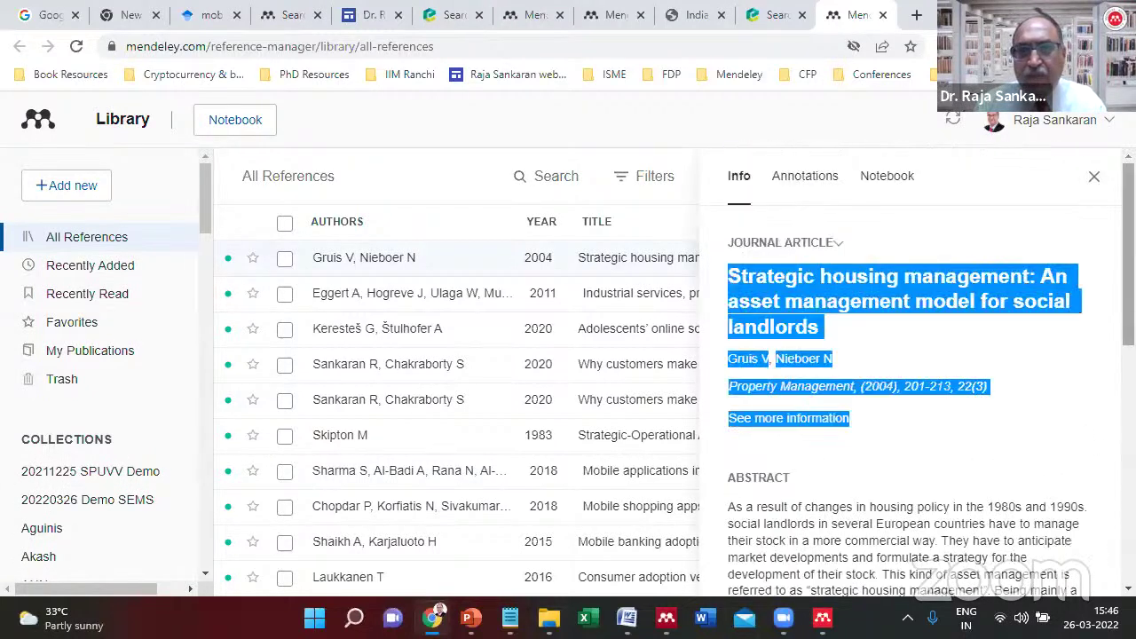
{"action": "left_click", "coordinate": [882, 15]}
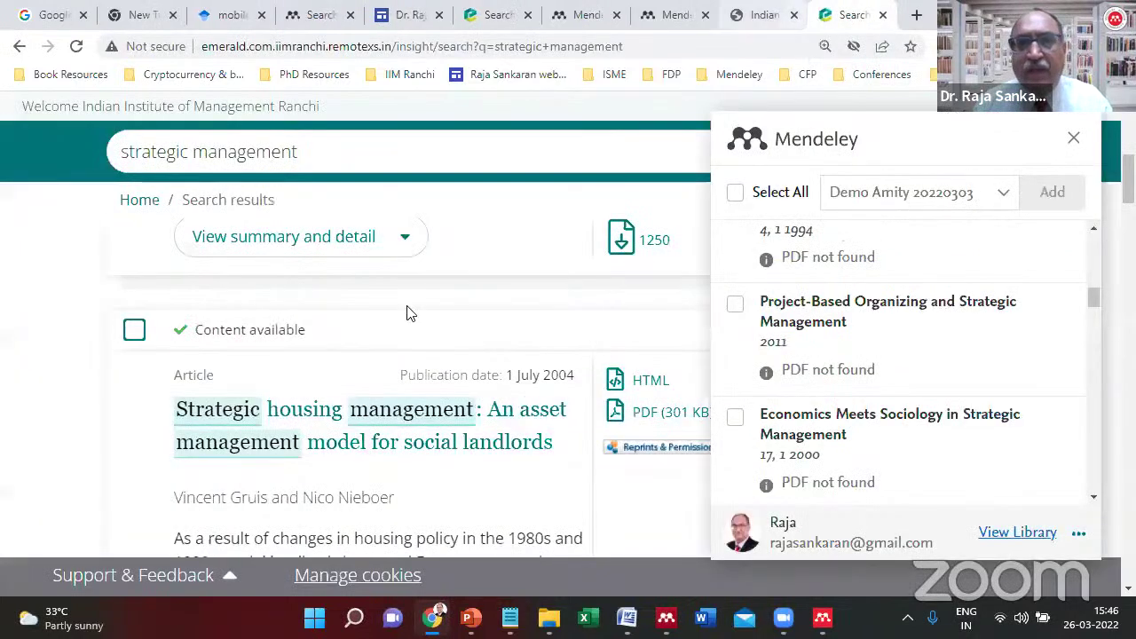
Close the Mendeley importer and search Emerald Insight for mobile banking.
{"action": "left_click", "coordinate": [249, 150]}
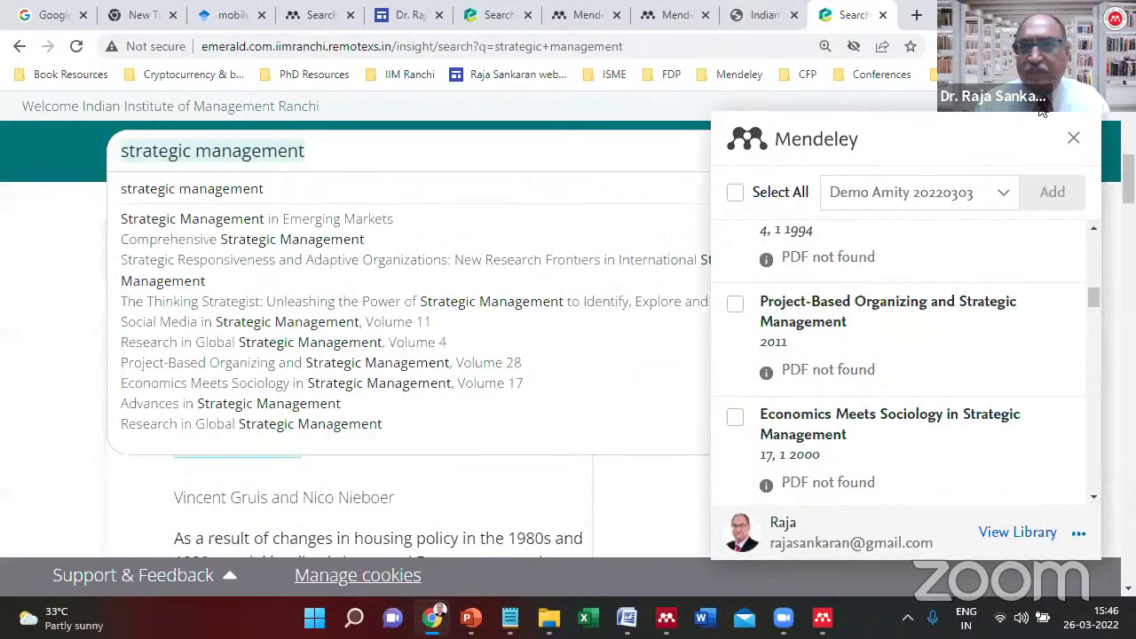
{"action": "left_click", "coordinate": [1074, 138]}
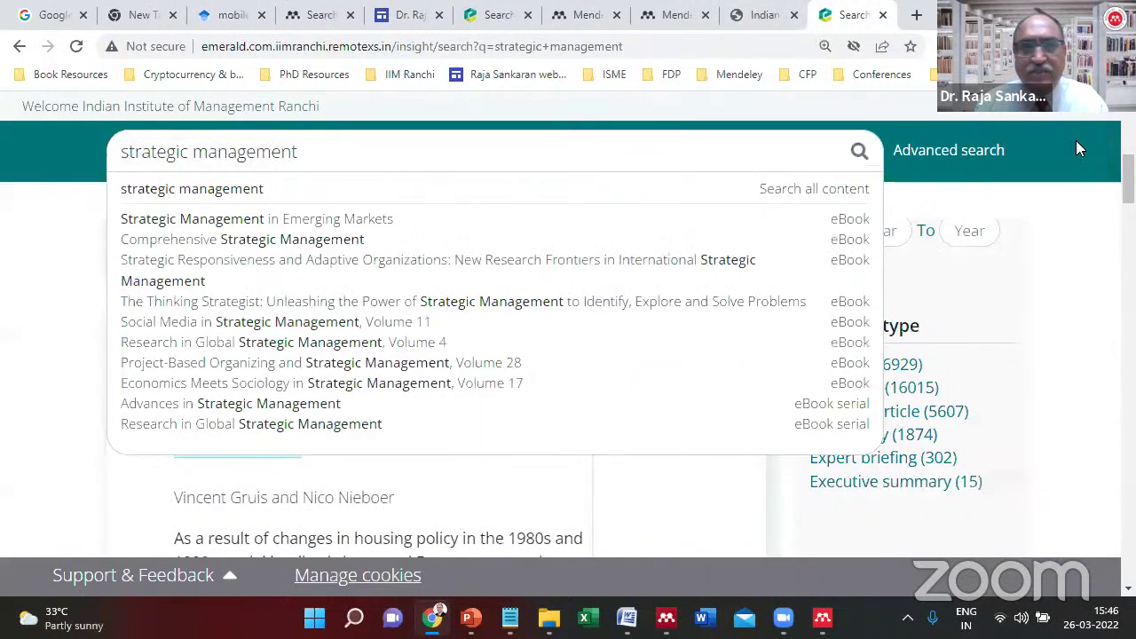
{"action": "triple_click", "coordinate": [614, 144]}
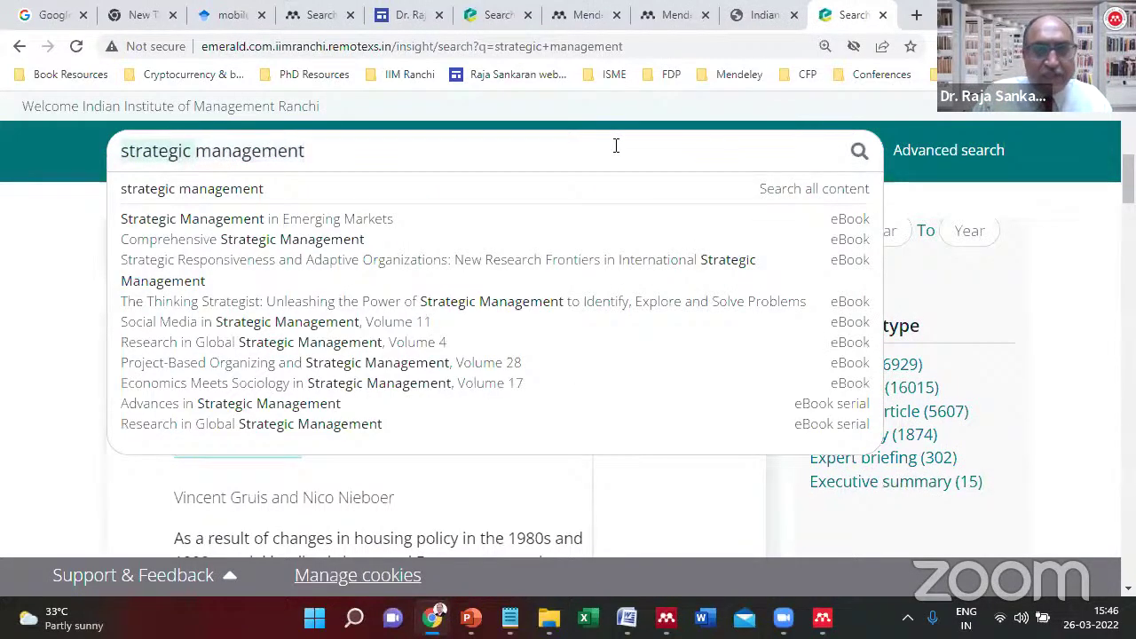
{"action": "type", "text": "mobil"}
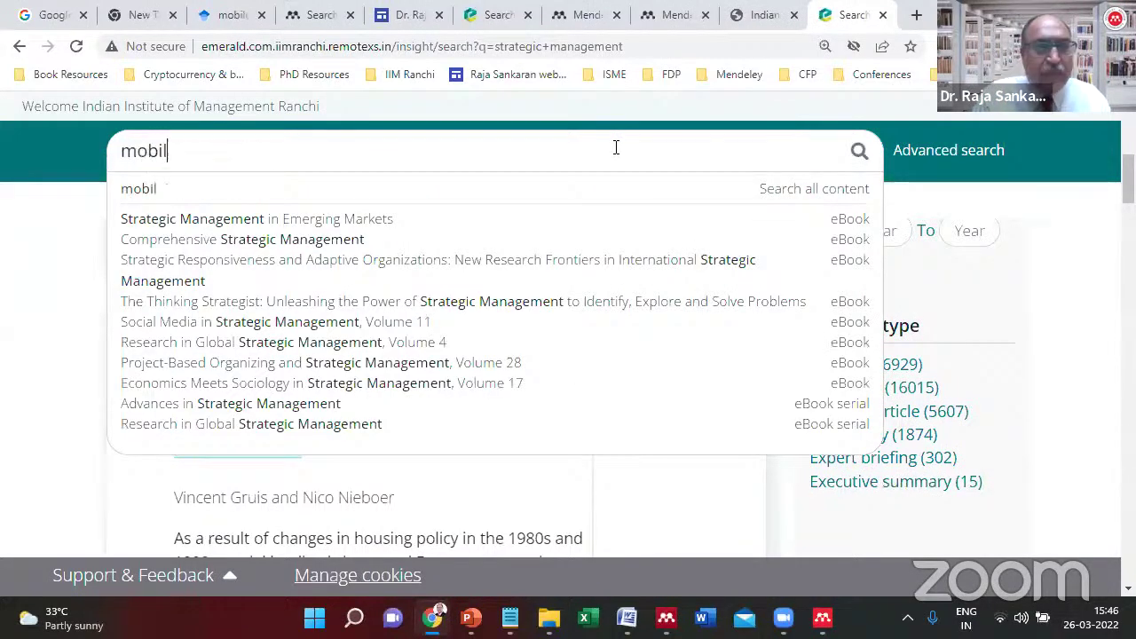
{"action": "type", "text": "e banking"}
{"action": "key", "text": "Return"}
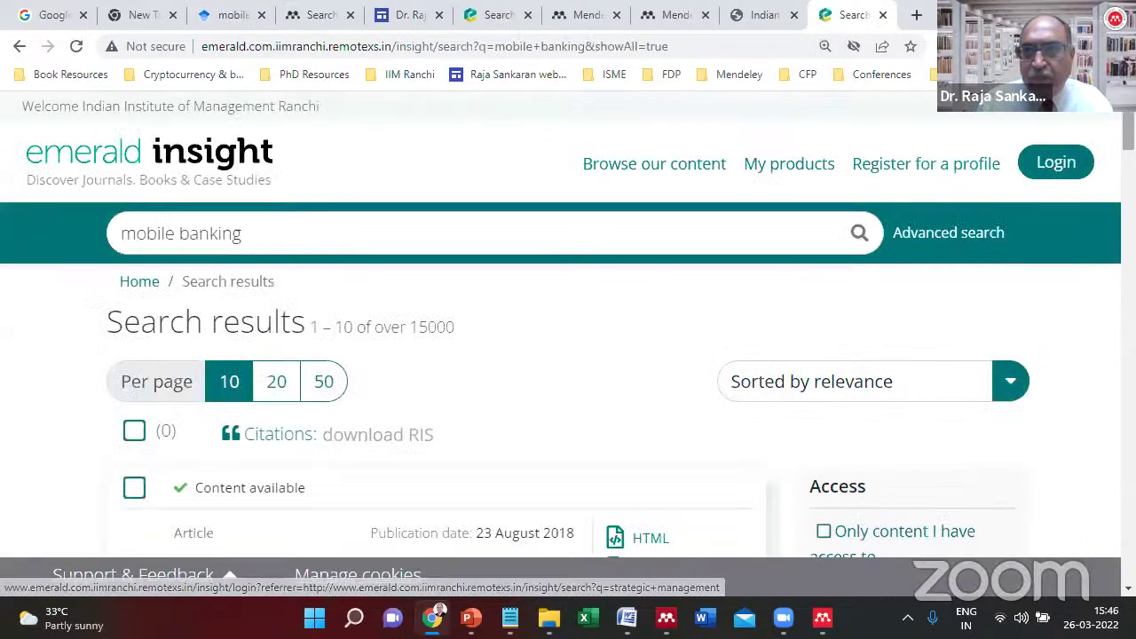
Open the Mendeley importer on the mobile banking results and look through the detected references for ones with a PDF.
{"action": "scroll", "coordinate": [568, 355], "scroll_direction": "down", "scroll_amount": 5}
{"action": "scroll", "coordinate": [568, 356], "scroll_direction": "down", "scroll_amount": 5}
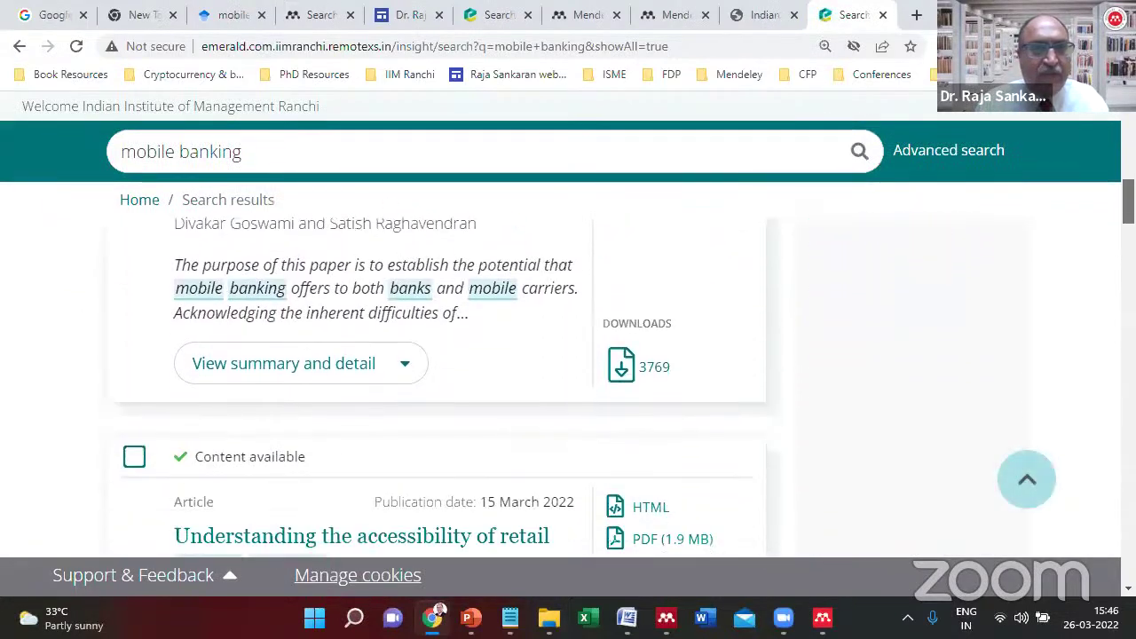
{"action": "scroll", "coordinate": [568, 355], "scroll_direction": "down", "scroll_amount": 1}
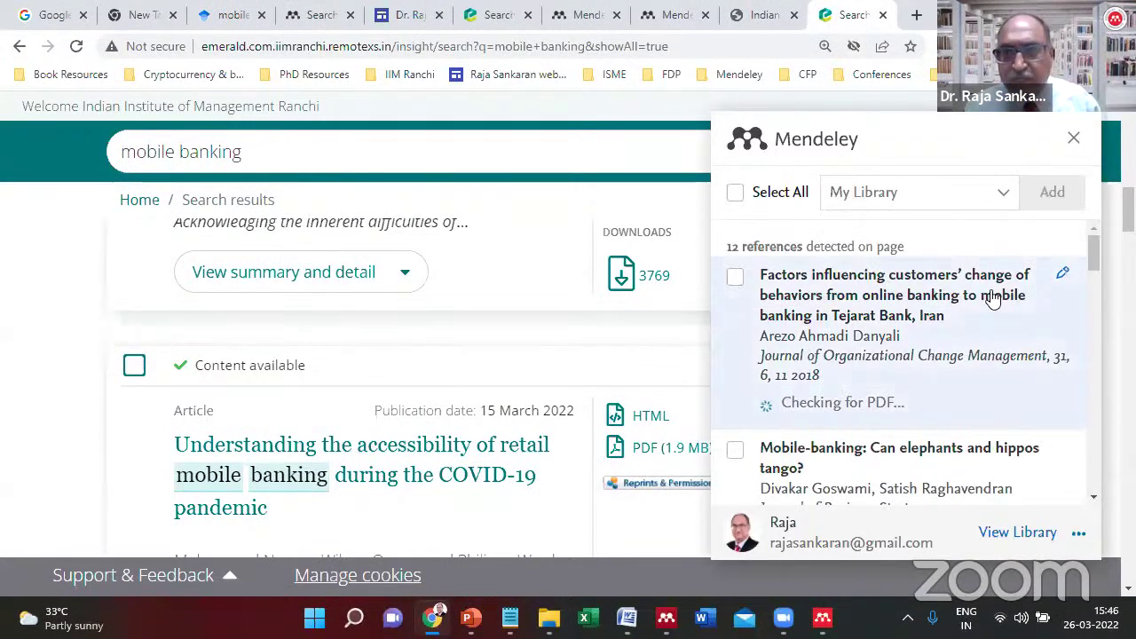
{"action": "left_click_drag", "start_coordinate": [1098, 249], "coordinate": [1099, 317]}
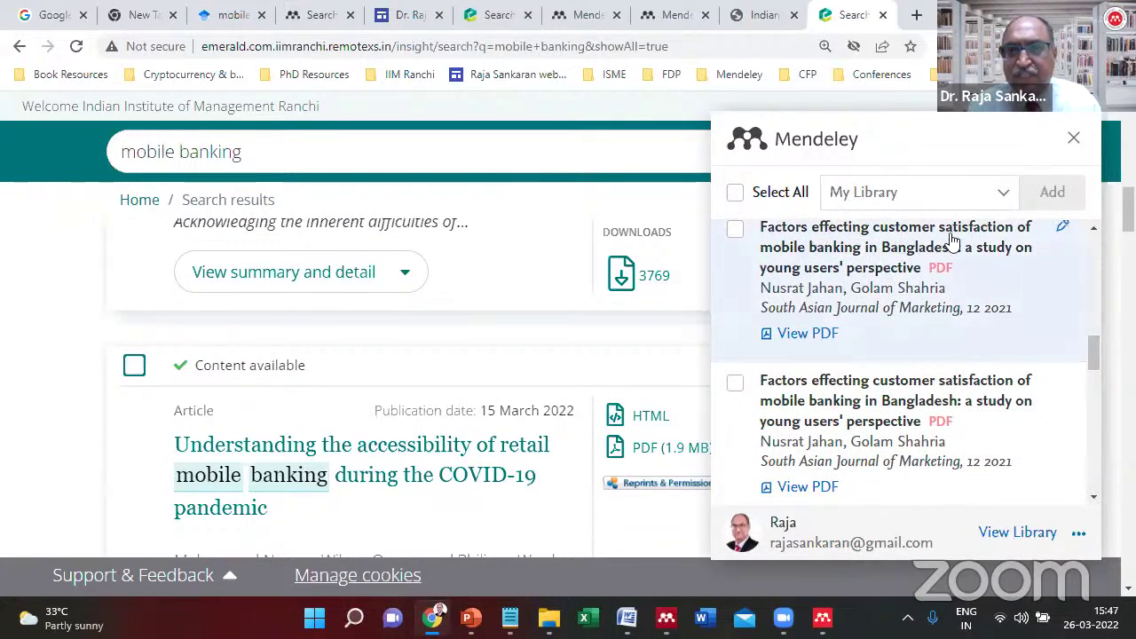
Add the reference "Factors effecting customer satisfaction of mobile banking in Bangladesh" to the 20211225 SPUVV Demo collection through the importer.
{"action": "left_click", "coordinate": [744, 229]}
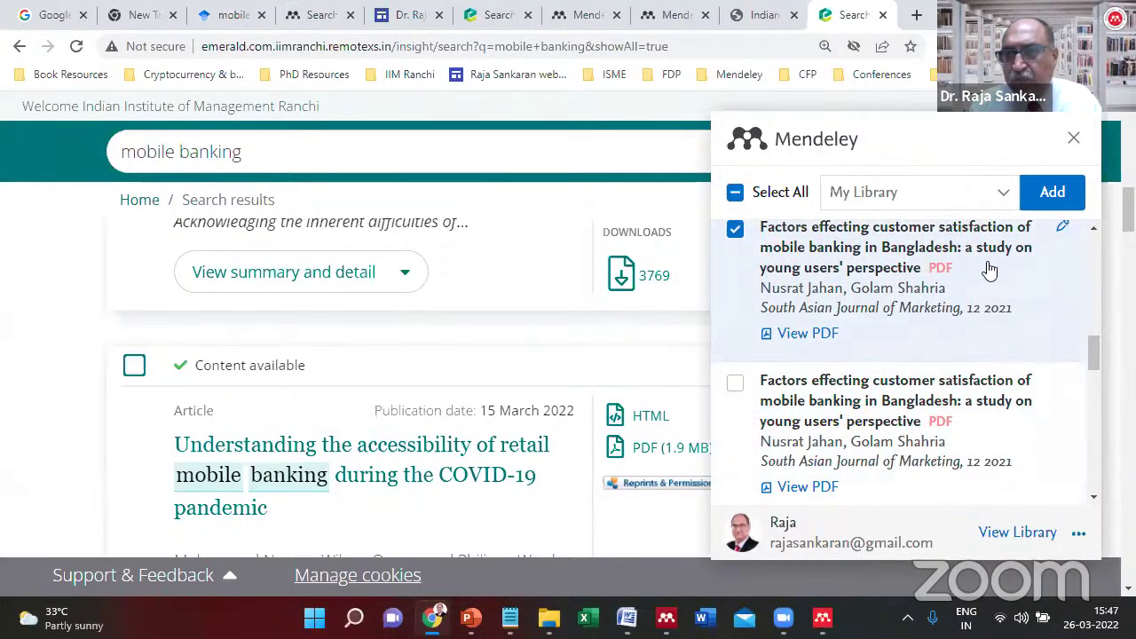
{"action": "left_click", "coordinate": [971, 203]}
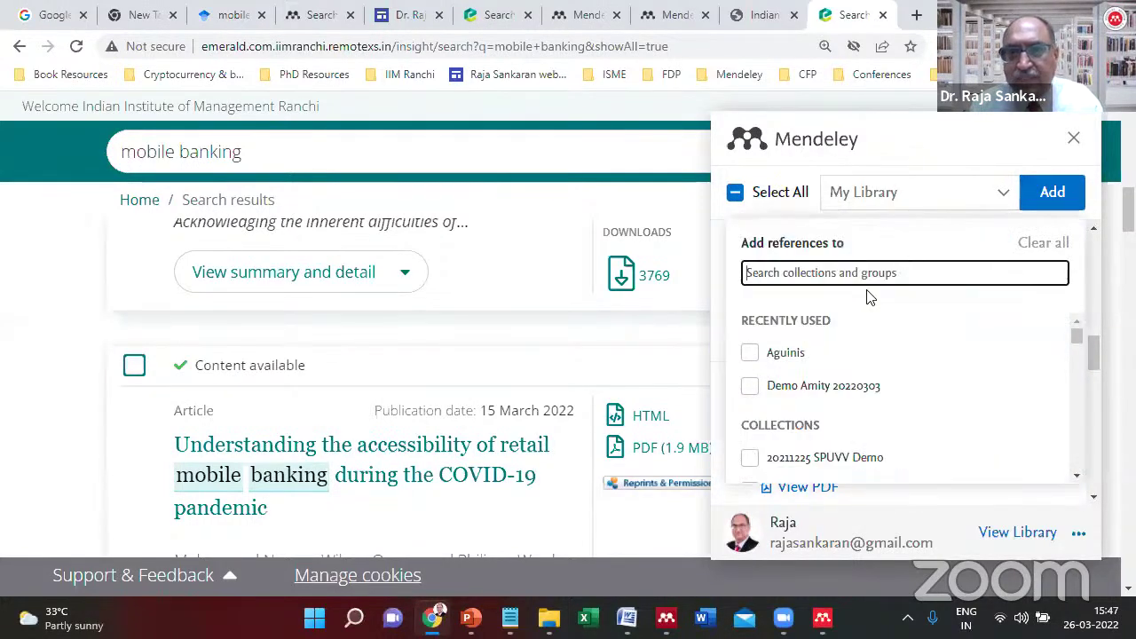
{"action": "left_click", "coordinate": [803, 382]}
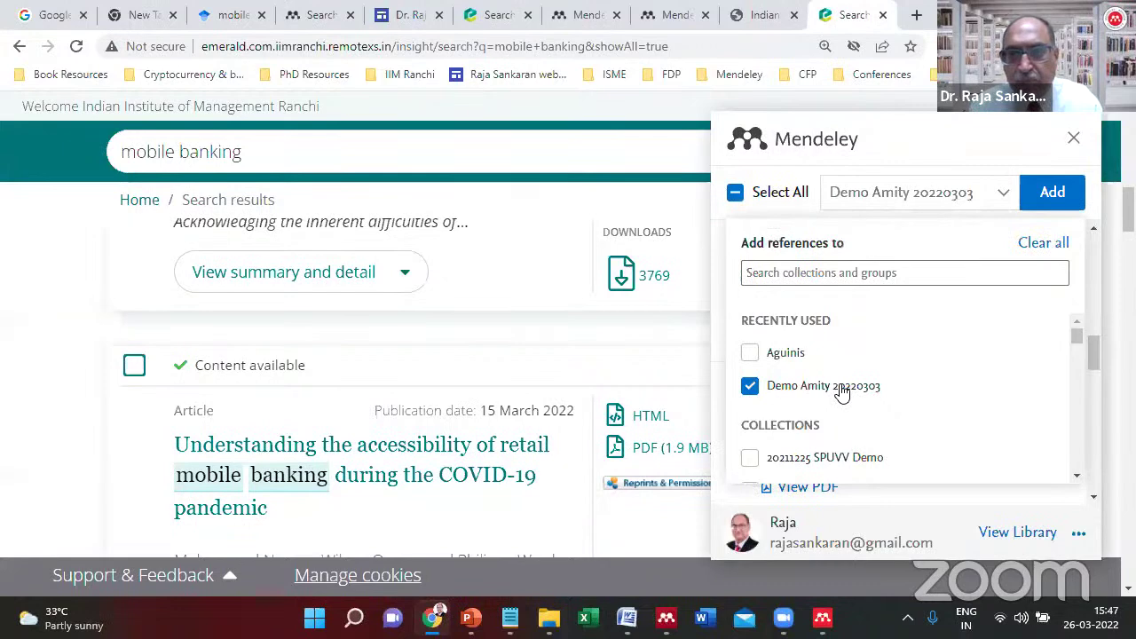
{"action": "left_click", "coordinate": [842, 394]}
{"action": "left_click", "coordinate": [839, 457]}
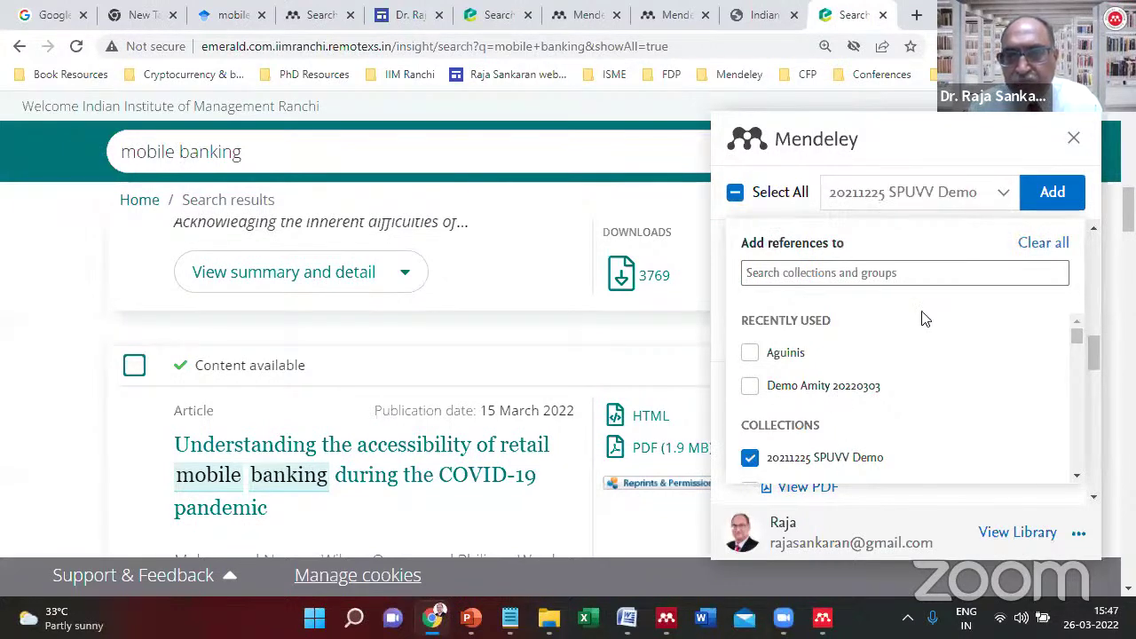
{"action": "left_click", "coordinate": [1056, 194]}
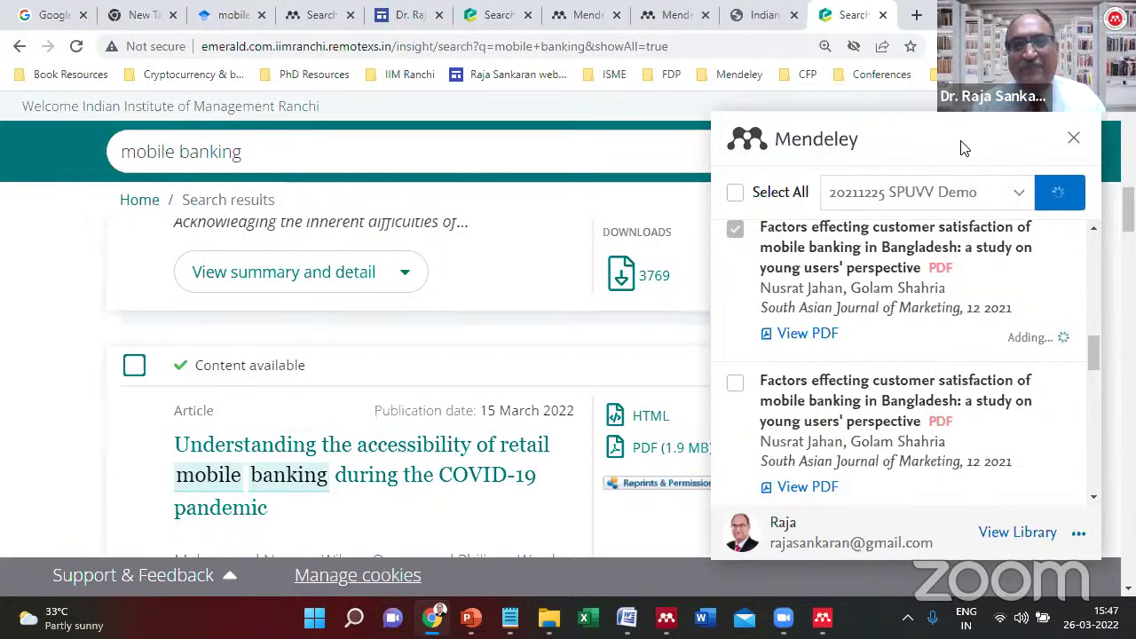
Open the online Mendeley library and check the Bangladesh mobile banking reference and its file in the reference list.
{"action": "left_click", "coordinate": [977, 248]}
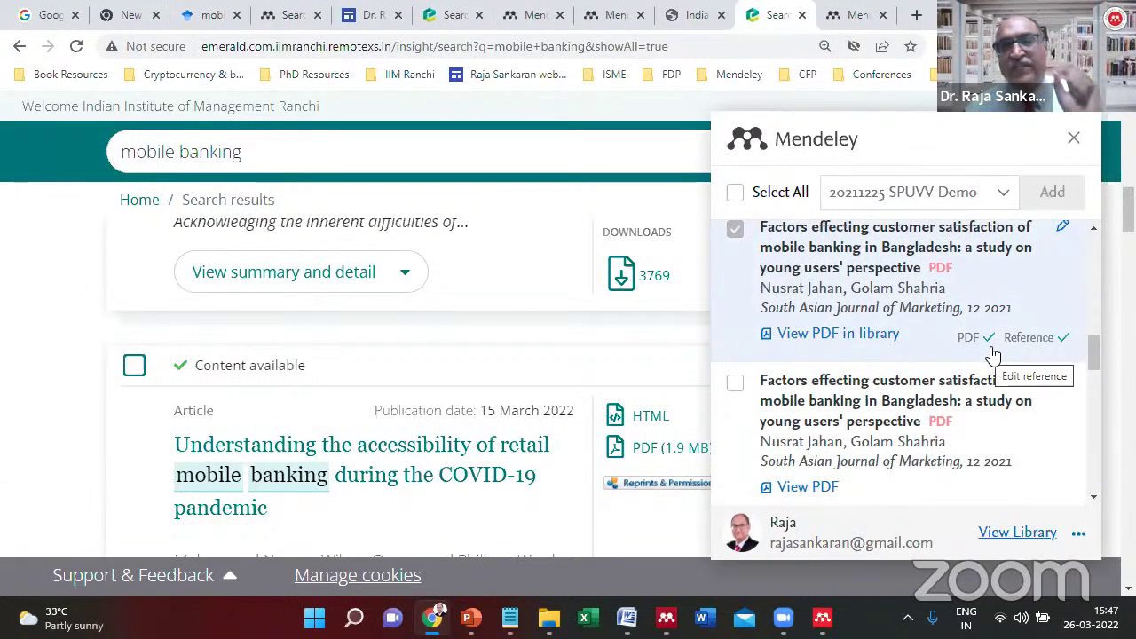
{"action": "left_click", "coordinate": [848, 14]}
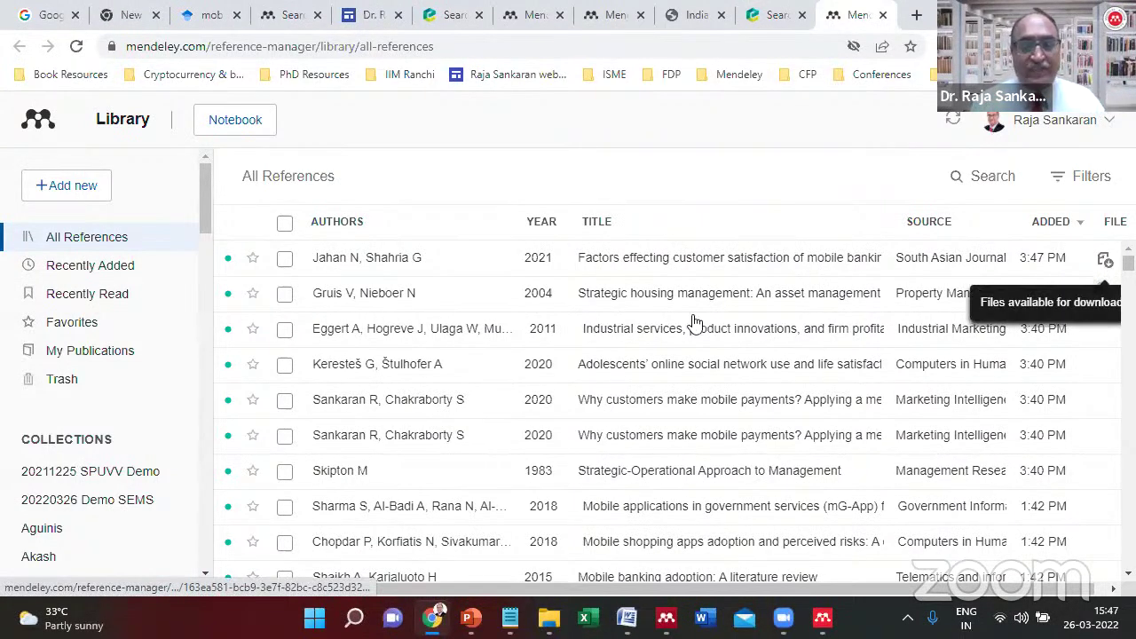
Switch to Mendeley Desktop, synchronize the library and show the contents of the 20211225 SPUVV Demo folder.
{"action": "key", "text": "alt+Tab"}
{"action": "key", "text": "Tab"}
{"action": "key", "text": "Tab"}
{"action": "key", "text": "Tab"}
{"action": "key", "text": "Tab"}
{"action": "key", "text": "Tab"}
{"action": "key", "text": "Tab"}
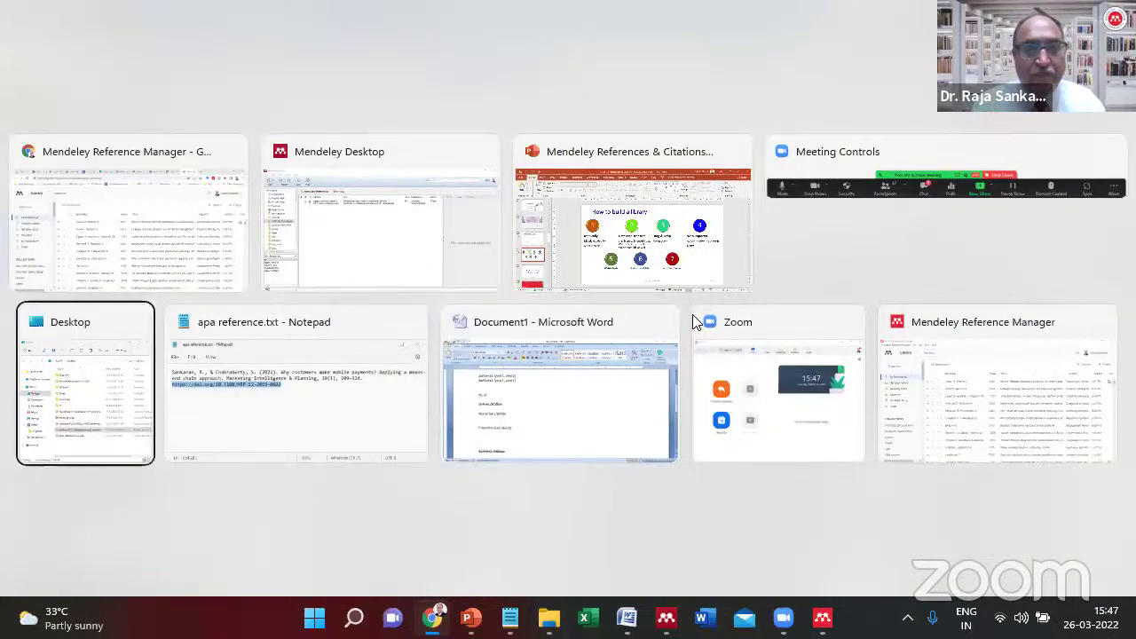
{"action": "key", "text": "shift+Tab"}
{"action": "key", "text": "shift+Tab"}
{"action": "key", "text": "shift+Tab"}
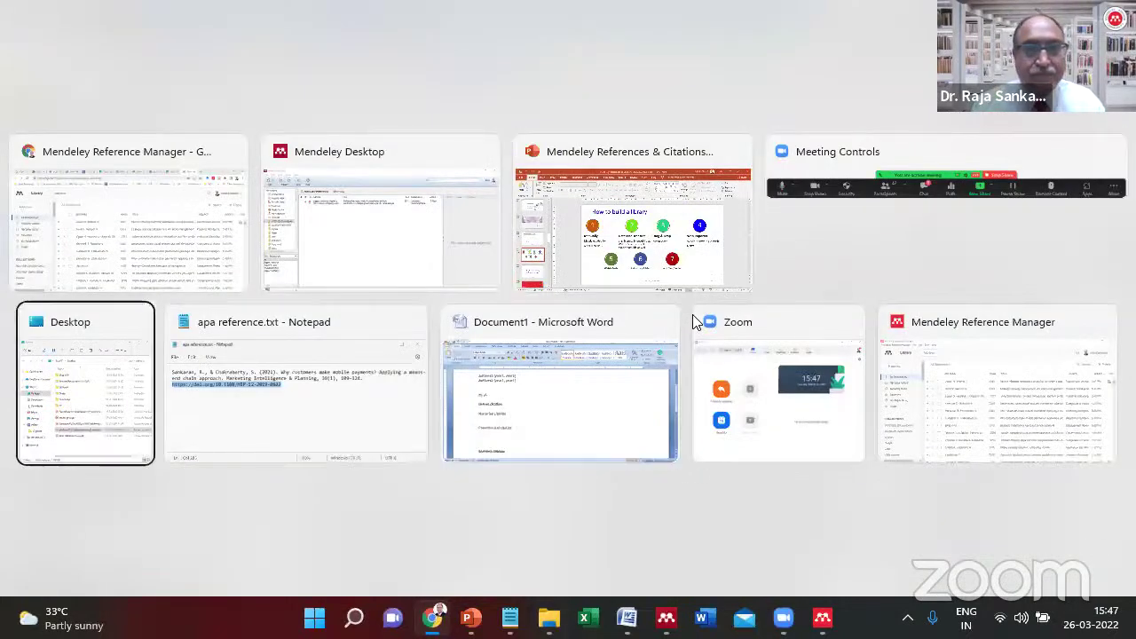
{"action": "key", "text": "shift+Tab"}
{"action": "key", "text": "shift+Tab"}
{"action": "key", "text": "shift+Tab"}
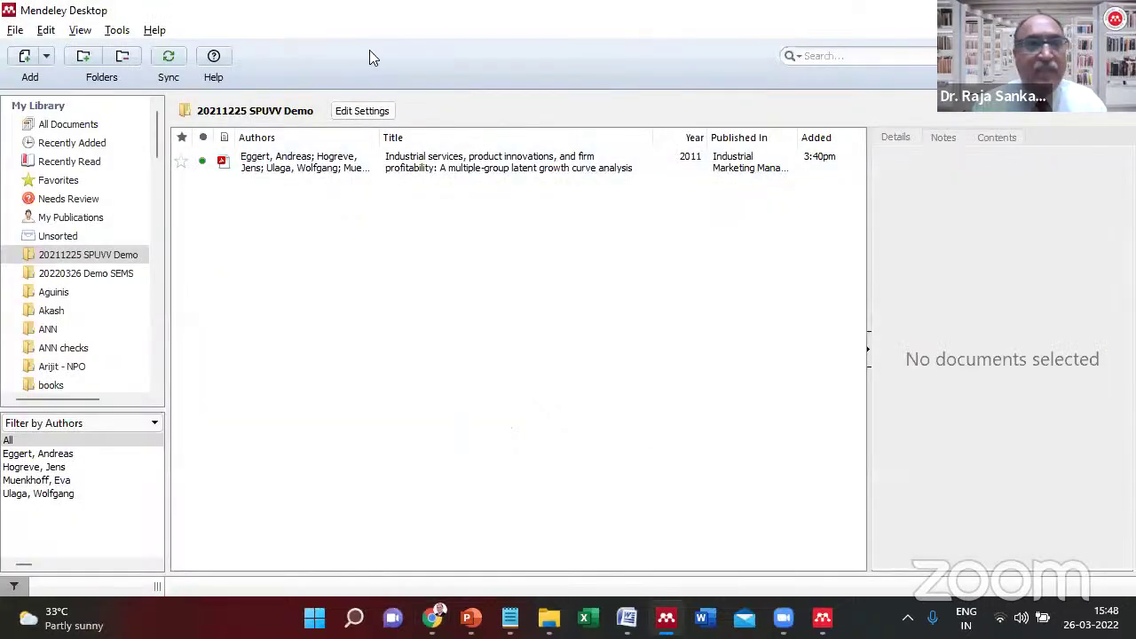
{"action": "left_click", "coordinate": [168, 56]}
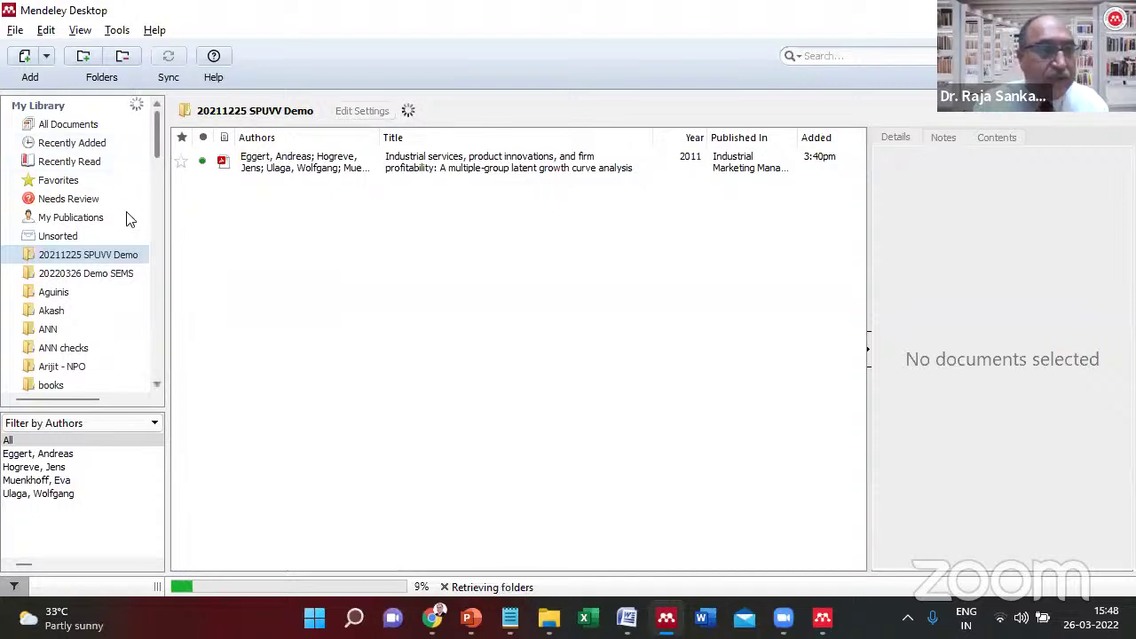
{"action": "left_click", "coordinate": [112, 273]}
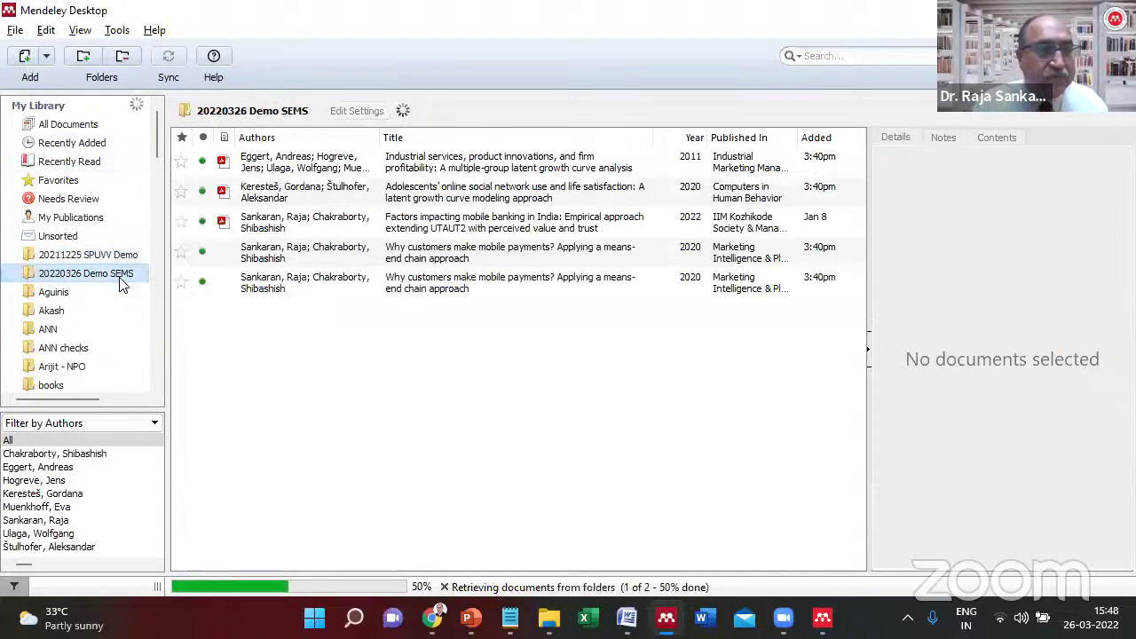
{"action": "left_click", "coordinate": [99, 257]}
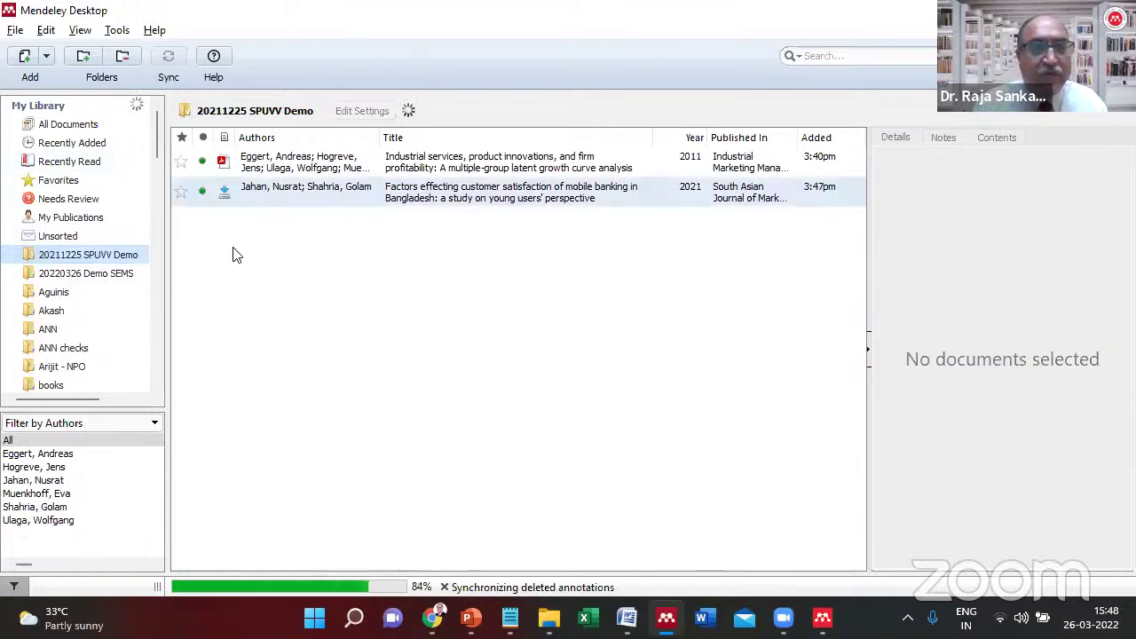
Download and open the PDF of the Bangladesh mobile banking paper, close it and select its reference in the folder.
{"action": "left_click", "coordinate": [223, 190]}
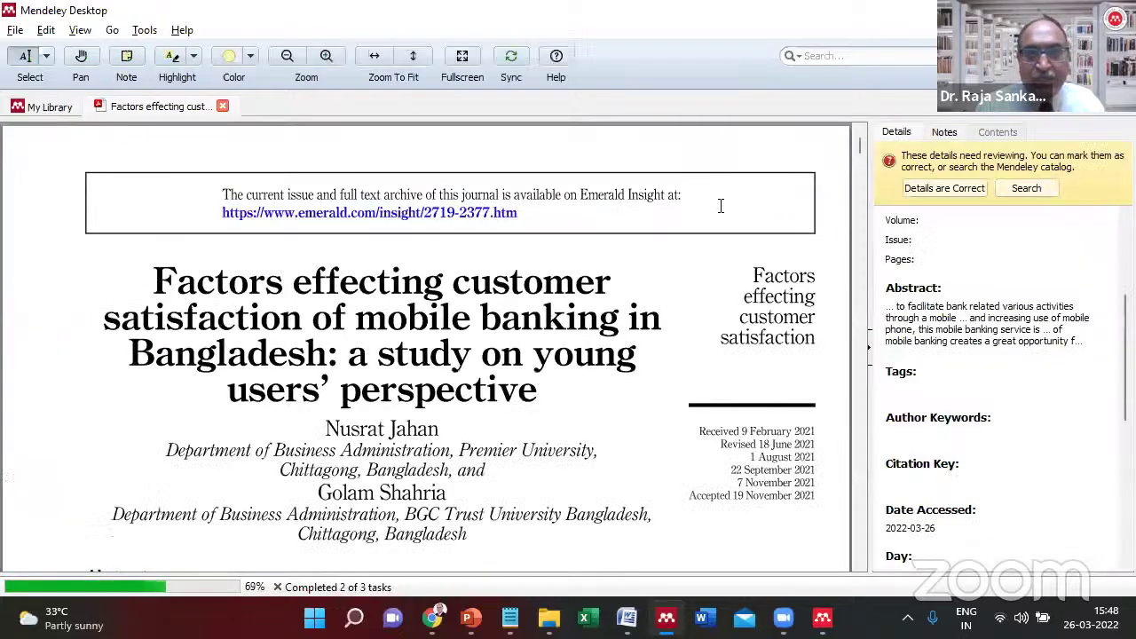
{"action": "left_click_drag", "start_coordinate": [859, 151], "coordinate": [190, 106]}
{"action": "left_click", "coordinate": [222, 106]}
{"action": "left_click", "coordinate": [323, 193]}
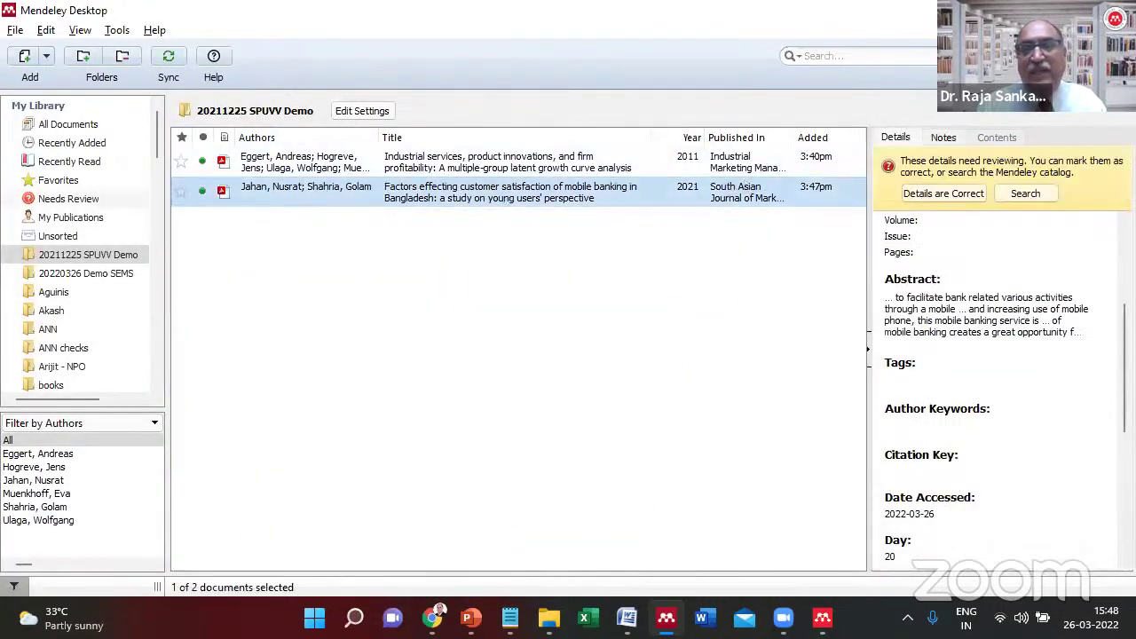
Review the bibliographic details of the Bangladesh mobile banking reference and try looking up its DOI.
{"action": "scroll", "coordinate": [968, 249], "scroll_direction": "up", "scroll_amount": 5}
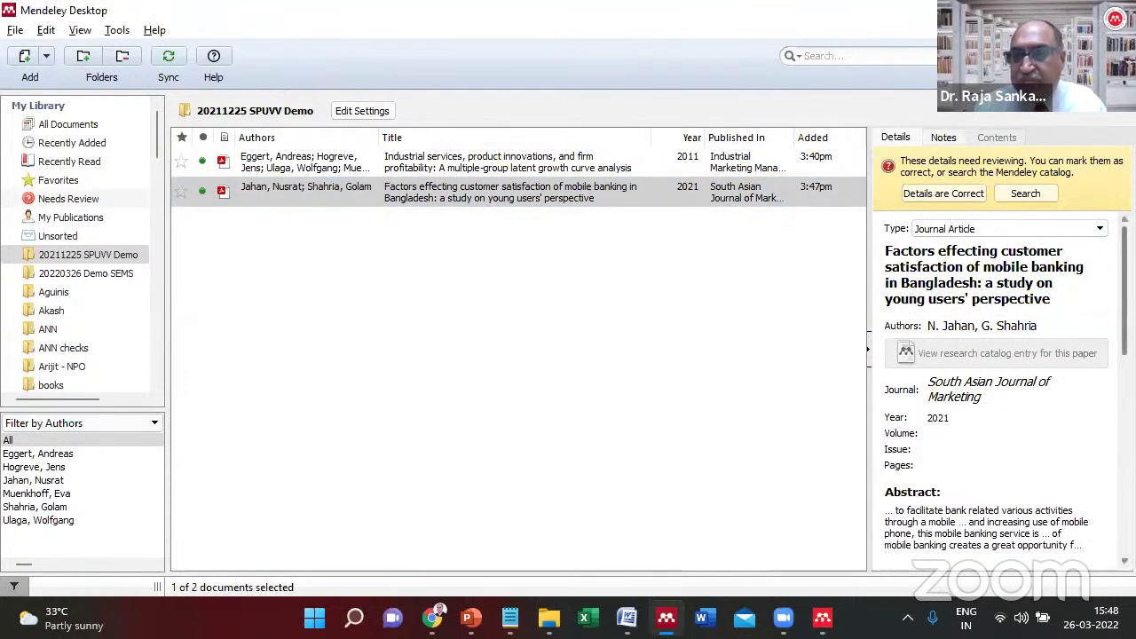
{"action": "scroll", "coordinate": [1003, 355], "scroll_direction": "down", "scroll_amount": 1}
{"action": "scroll", "coordinate": [986, 302], "scroll_direction": "down", "scroll_amount": 2}
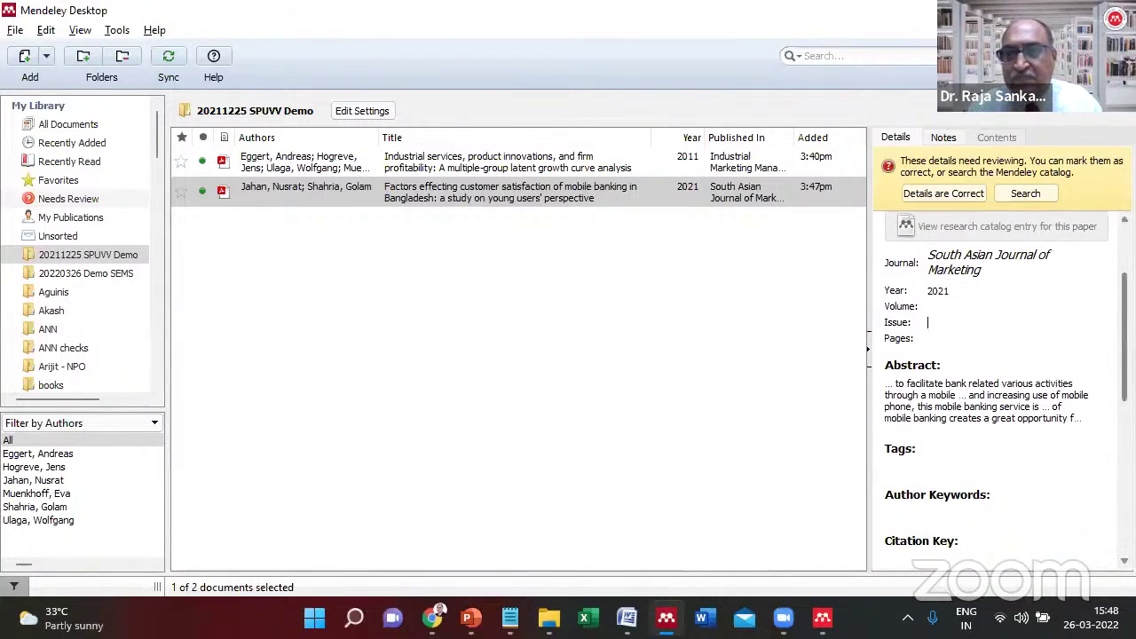
{"action": "scroll", "coordinate": [1072, 309], "scroll_direction": "down", "scroll_amount": 8}
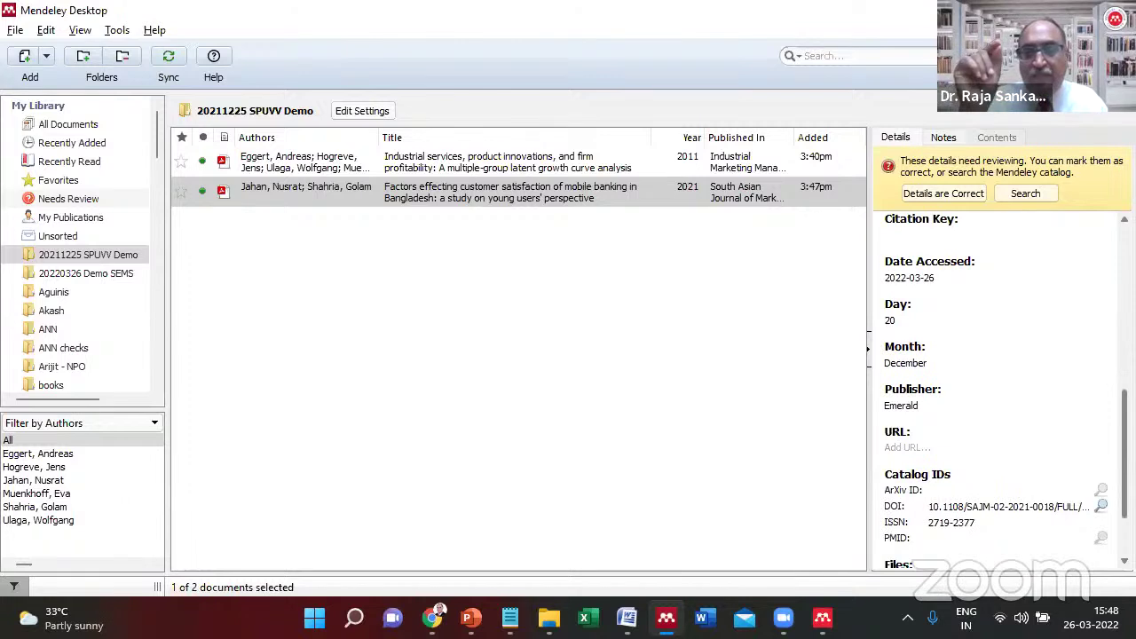
{"action": "scroll", "coordinate": [1004, 391], "scroll_direction": "down", "scroll_amount": 3}
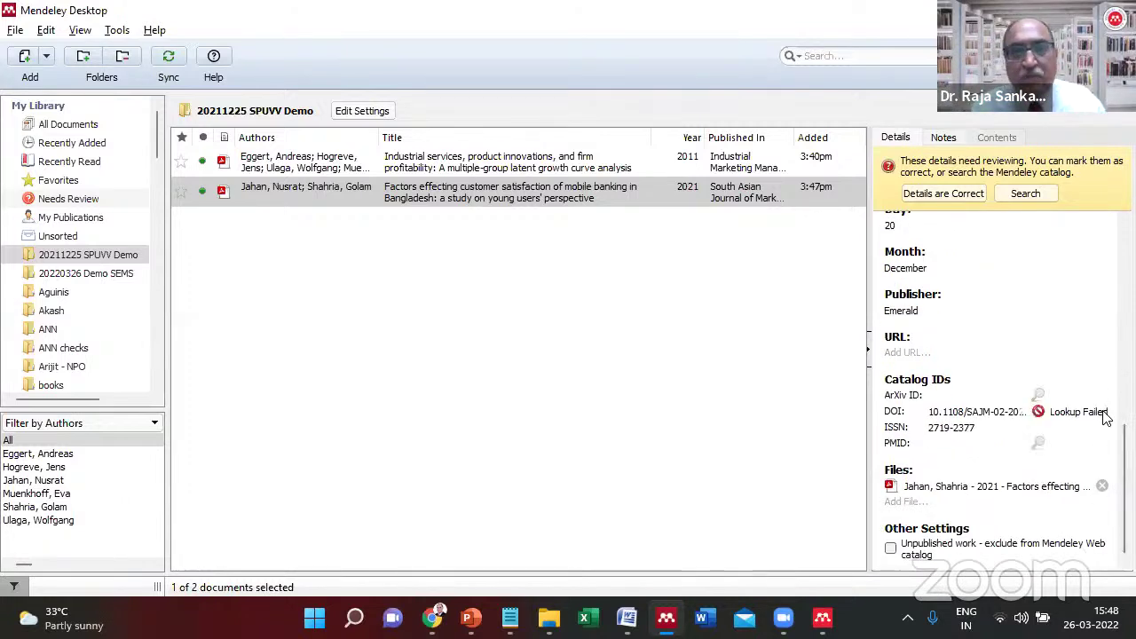
Reselect the Bangladesh mobile banking reference, retry its DOI lookup and check the volume, issue and page fields.
{"action": "left_click", "coordinate": [795, 401]}
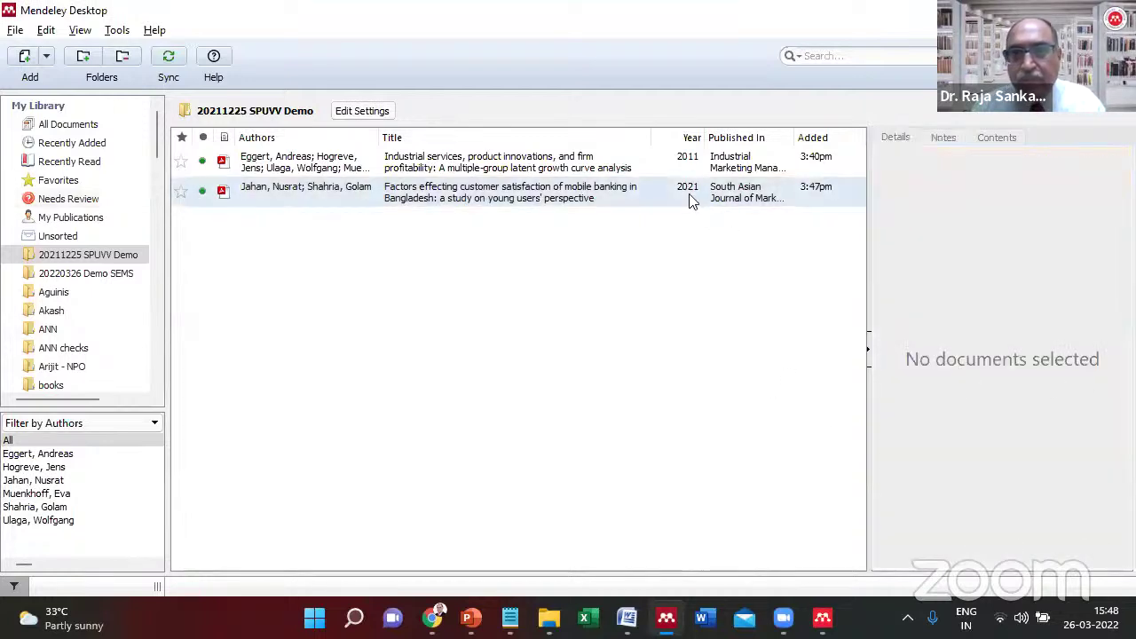
{"action": "left_click", "coordinate": [691, 200]}
{"action": "scroll", "coordinate": [1003, 391], "scroll_direction": "down", "scroll_amount": 3}
{"action": "scroll", "coordinate": [1004, 391], "scroll_direction": "down", "scroll_amount": 3}
{"action": "left_click", "coordinate": [1101, 408]}
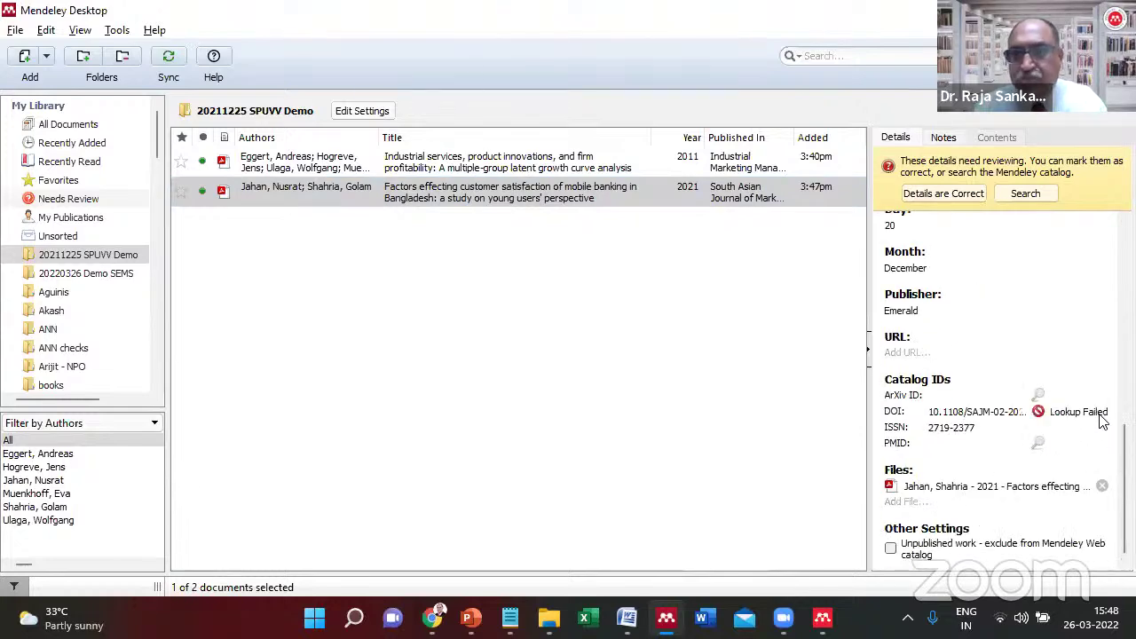
{"action": "scroll", "coordinate": [1101, 422], "scroll_direction": "up", "scroll_amount": 6}
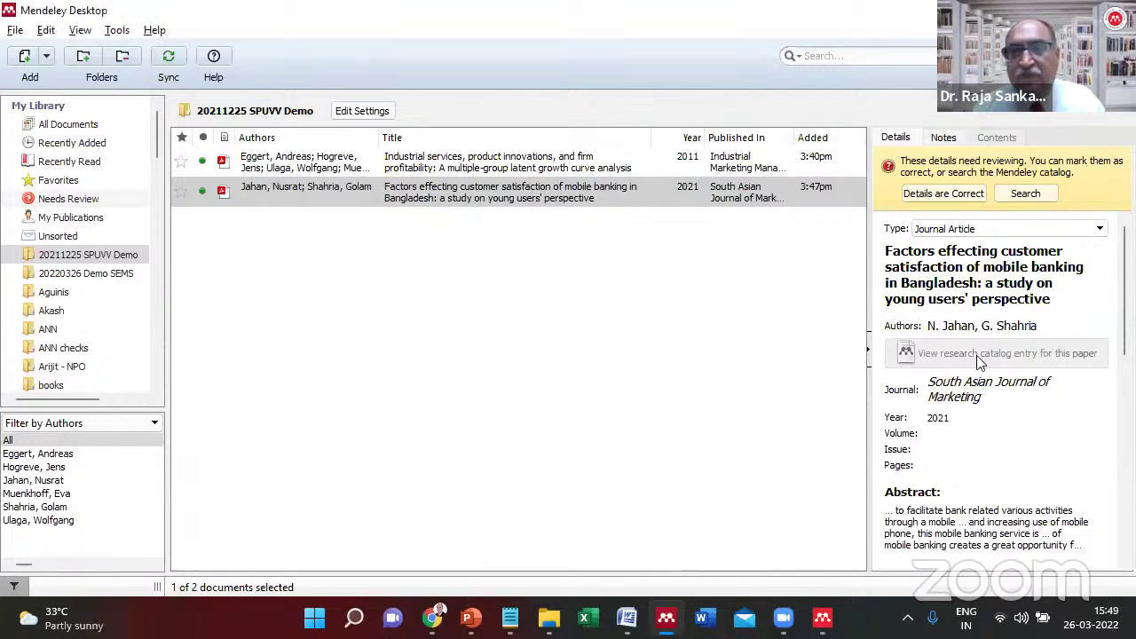
{"action": "left_click", "coordinate": [558, 281]}
{"action": "left_click", "coordinate": [518, 203]}
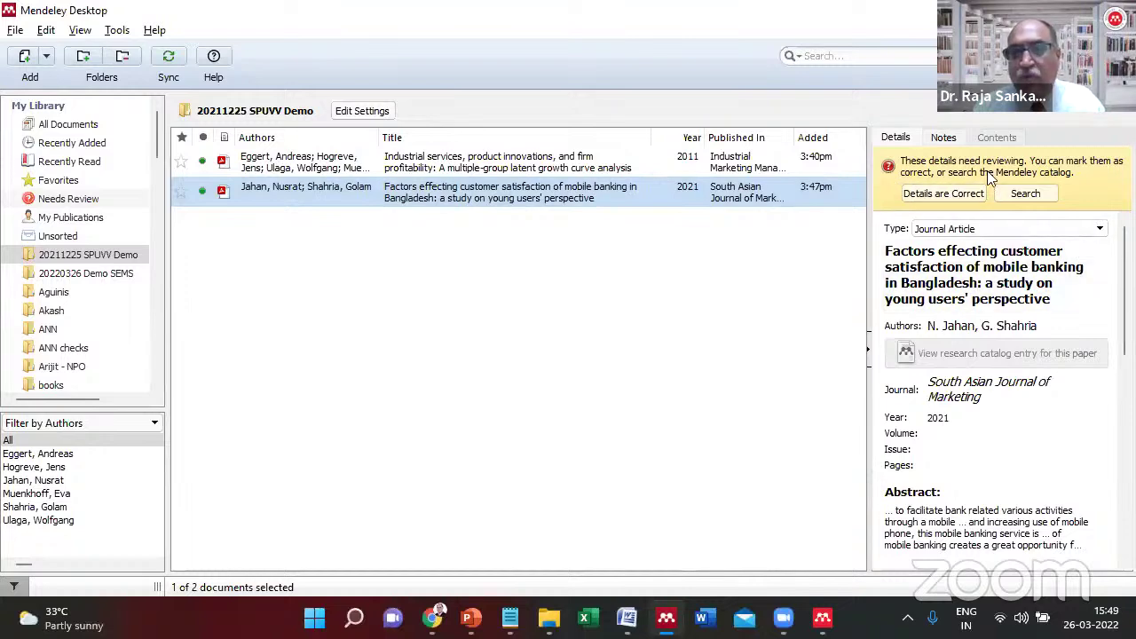
Glance at the Emerald results in Chrome, return to Mendeley Desktop and skim the PDF of the Bangladesh mobile banking paper.
{"action": "key", "text": "alt+Tab"}
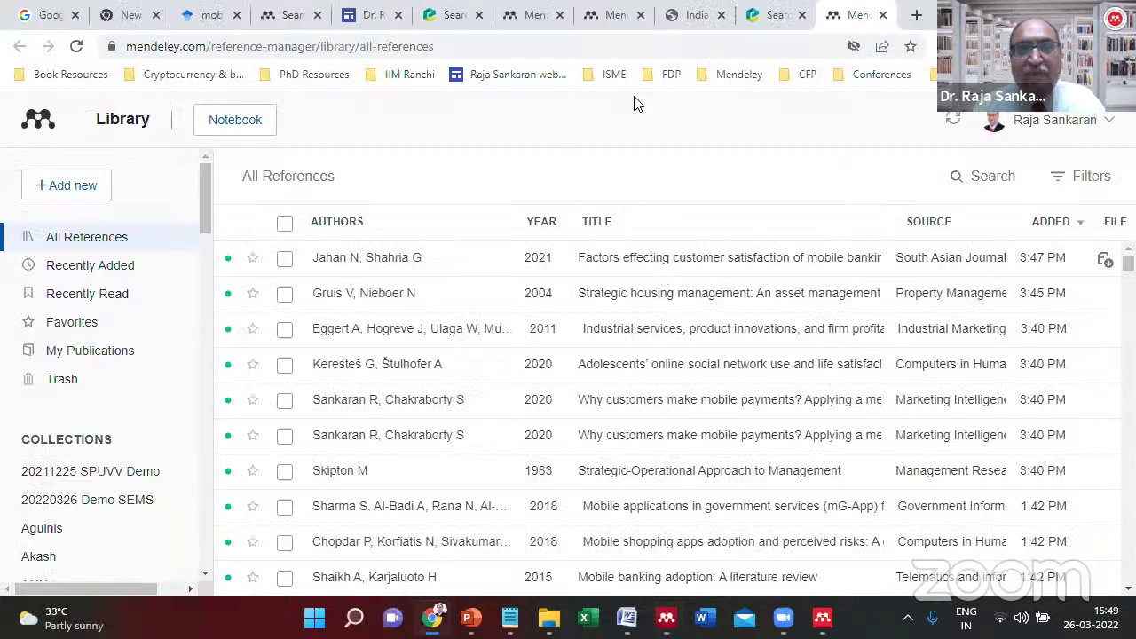
{"action": "left_click", "coordinate": [769, 14]}
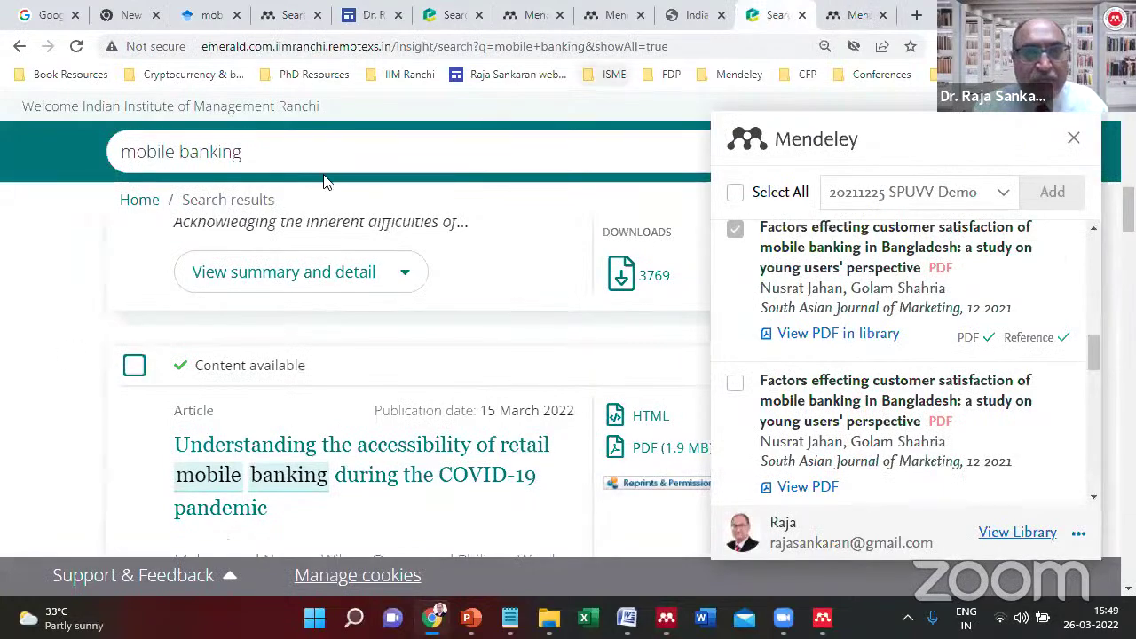
{"action": "key", "text": "alt+Tab"}
{"action": "double_click", "coordinate": [444, 188]}
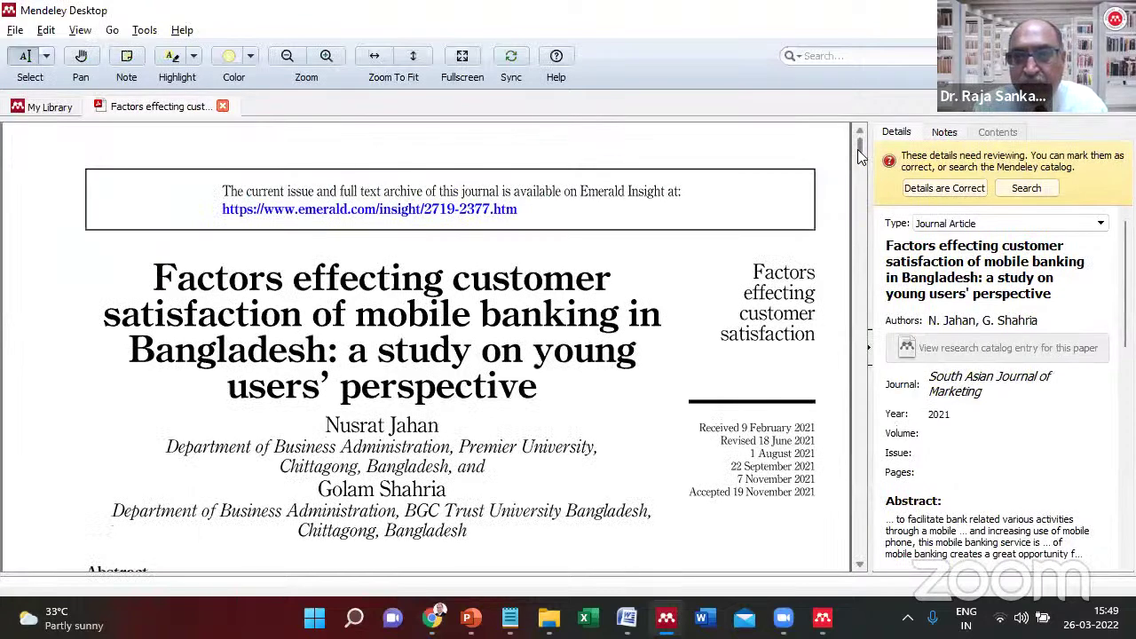
{"action": "scroll", "coordinate": [859, 156], "scroll_direction": "down", "scroll_amount": 5}
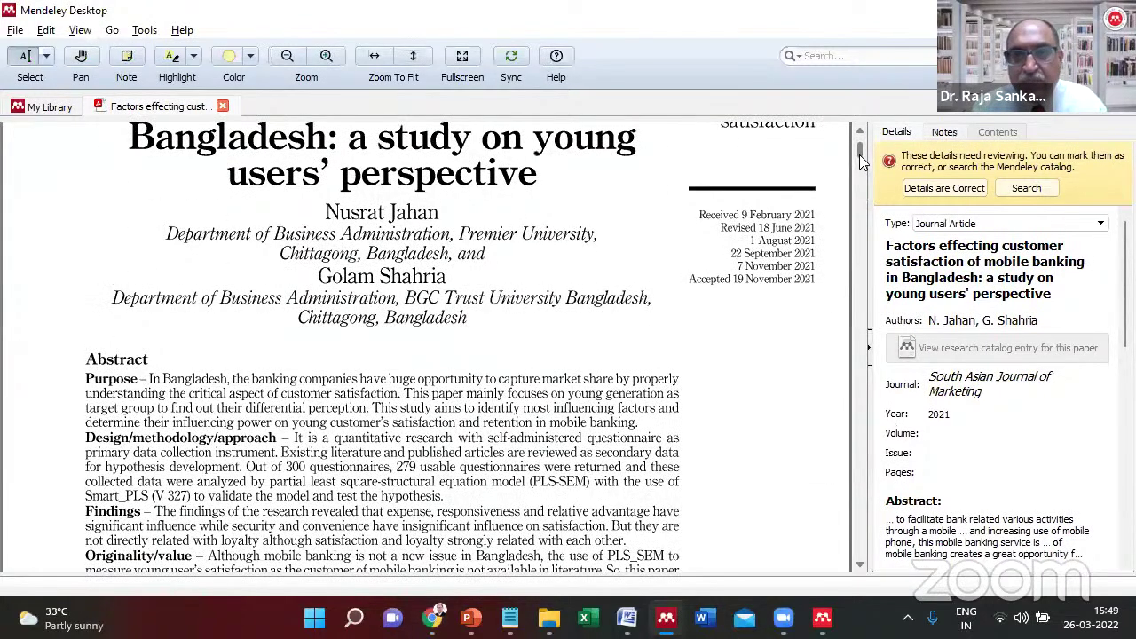
{"action": "left_click_drag", "start_coordinate": [860, 156], "coordinate": [860, 167]}
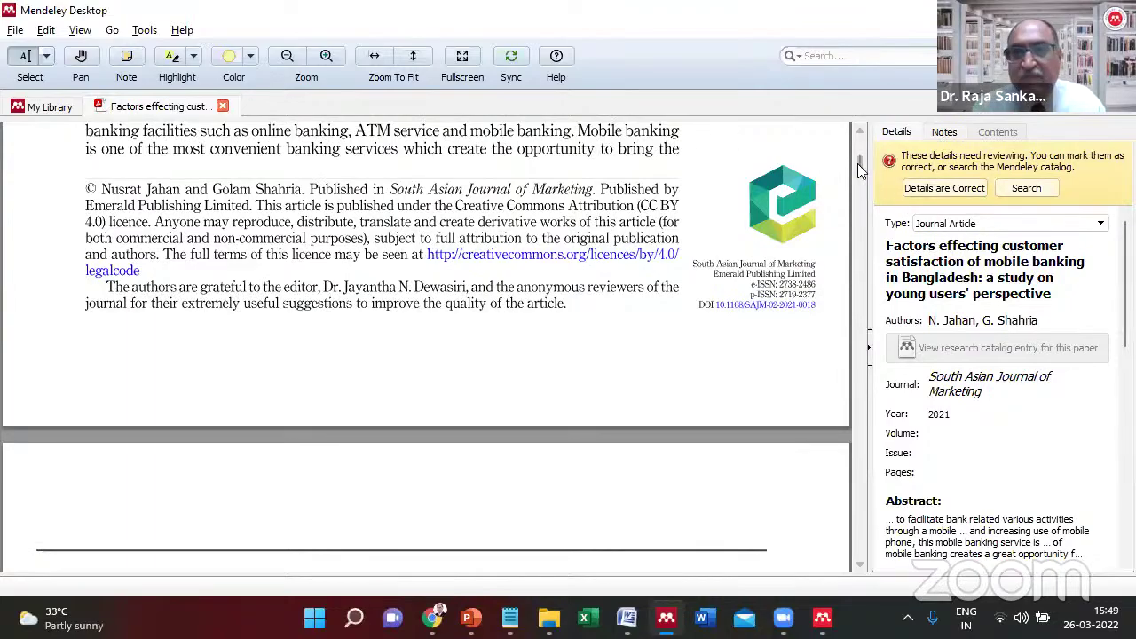
{"action": "left_click_drag", "start_coordinate": [862, 147], "coordinate": [861, 313]}
{"action": "left_click_drag", "start_coordinate": [888, 473], "coordinate": [866, 144]}
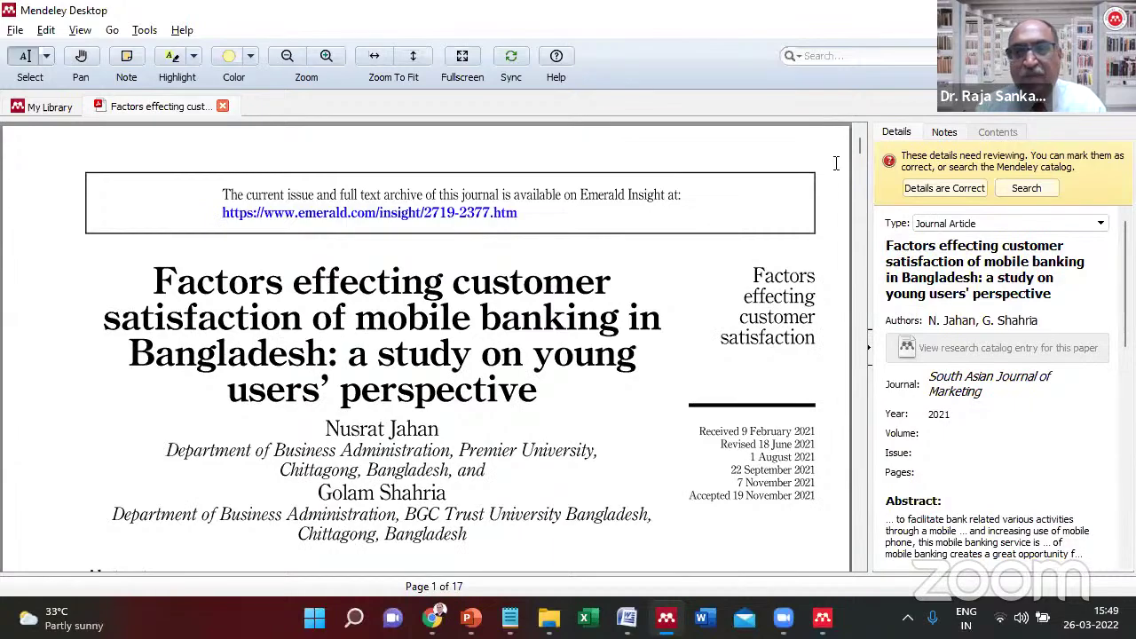
Follow the DOI link on the first page of the PDF to open the article's page on Emerald Insight.
{"action": "mouse_move", "coordinate": [859, 146]}
{"action": "left_mouse_down"}
{"action": "mouse_move", "coordinate": [860, 158]}
{"action": "mouse_move", "coordinate": [859, 144]}
{"action": "left_mouse_up"}
{"action": "left_click_drag", "start_coordinate": [734, 278], "coordinate": [818, 280]}
{"action": "left_click", "coordinate": [819, 280]}
{"action": "left_click_drag", "start_coordinate": [859, 153], "coordinate": [863, 162]}
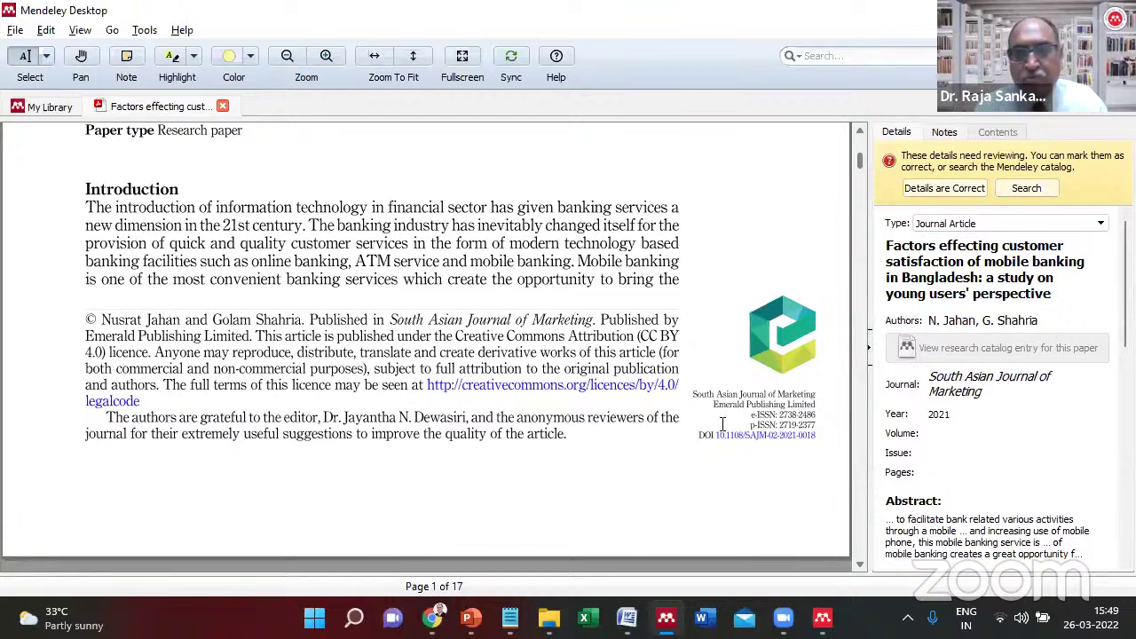
{"action": "left_click", "coordinate": [748, 436]}
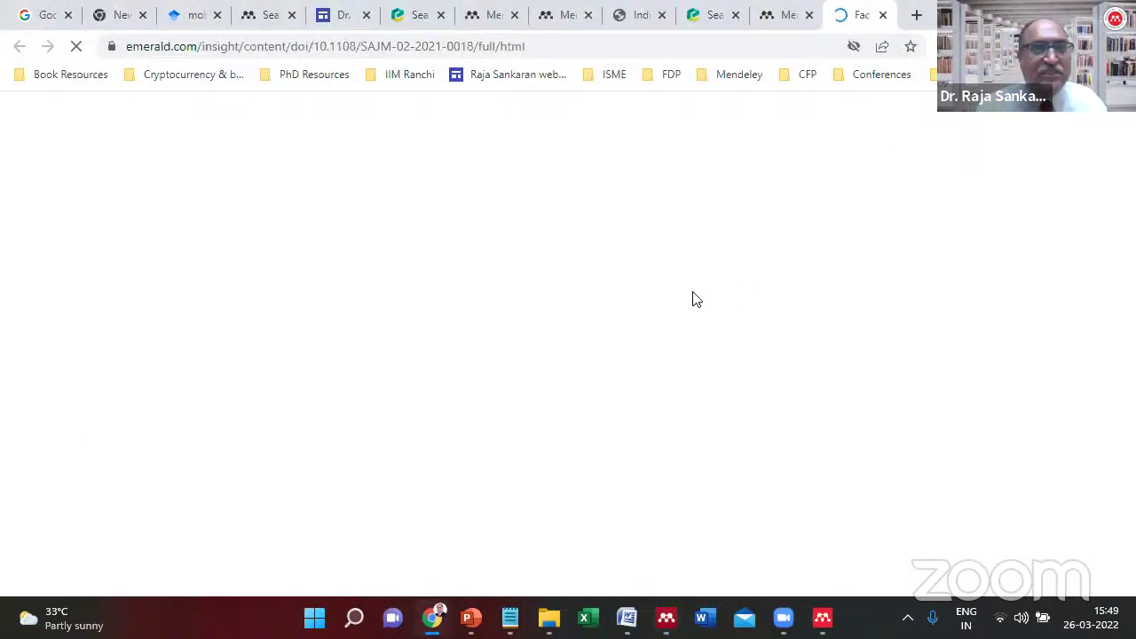
{"action": "scroll", "coordinate": [140, 353], "scroll_direction": "down", "scroll_amount": 1}
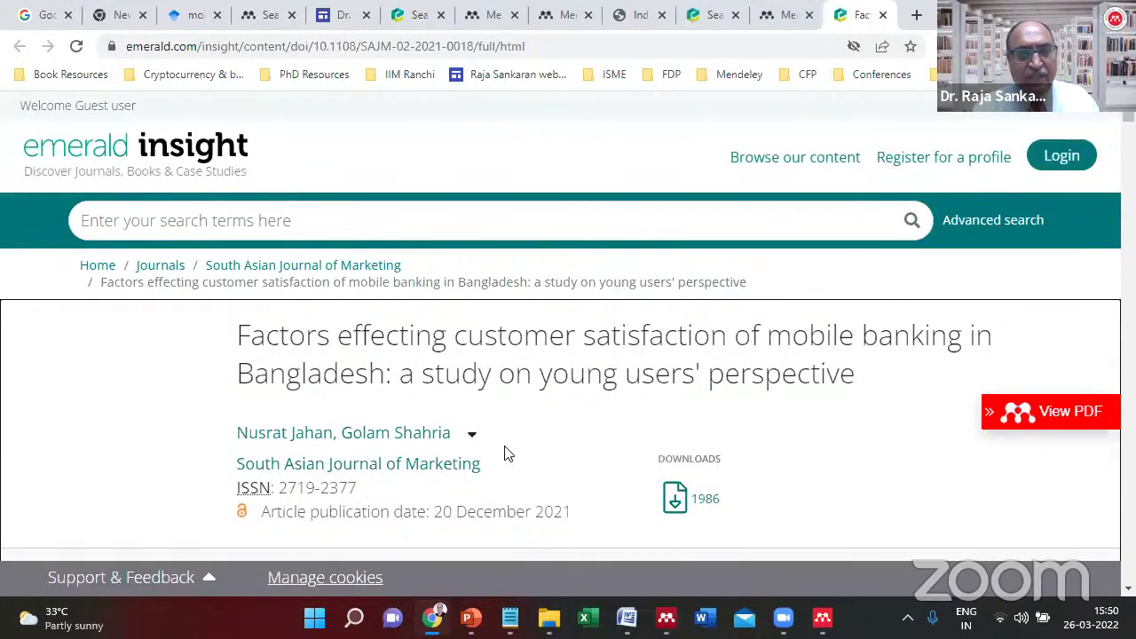
Check the article's publication date on its Emerald Insight page.
{"action": "scroll", "coordinate": [513, 467], "scroll_direction": "down", "scroll_amount": 2}
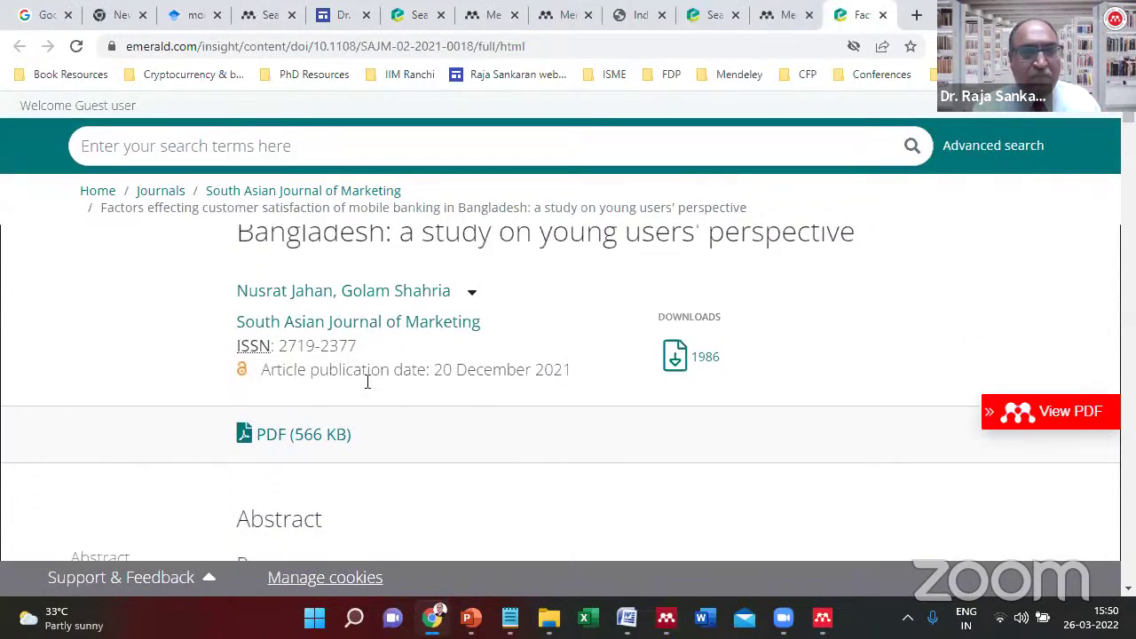
{"action": "left_click_drag", "start_coordinate": [298, 375], "coordinate": [571, 376]}
{"action": "left_click", "coordinate": [571, 376]}
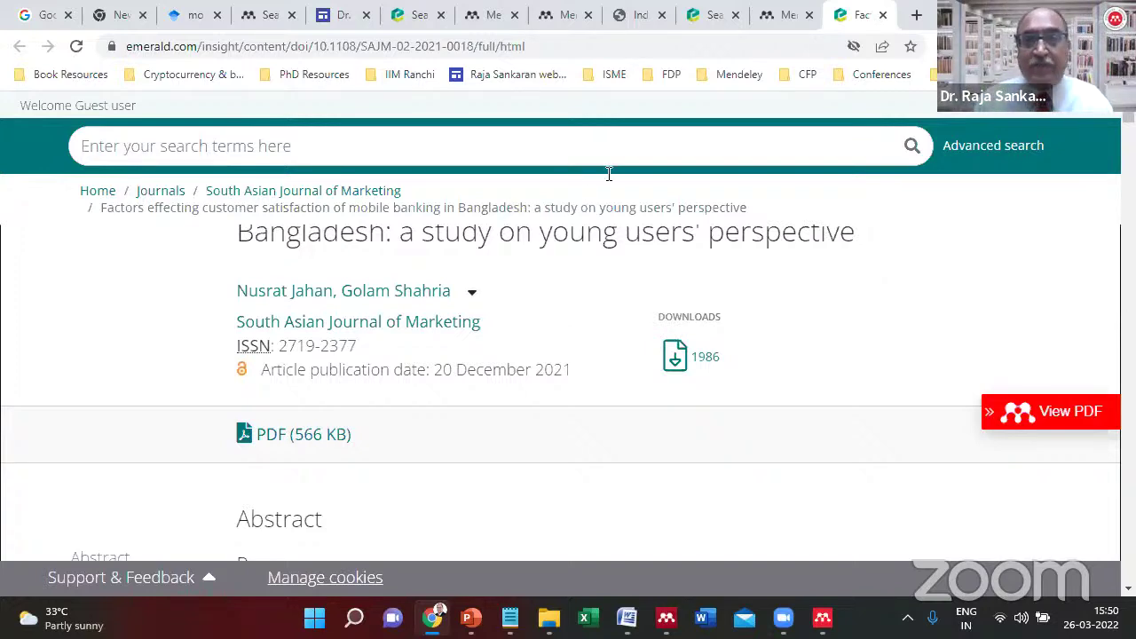
Glance at the Mendeley web library, switch back to Mendeley Desktop and close the Bangladesh mobile banking PDF.
{"action": "left_click", "coordinate": [777, 13]}
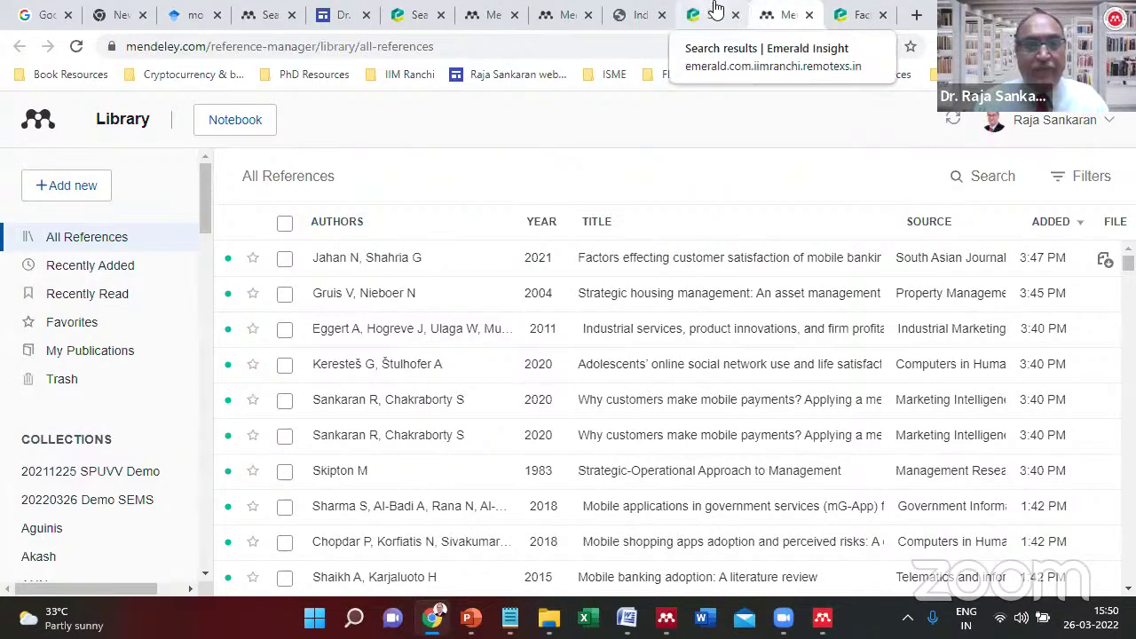
{"action": "key", "text": "alt+Tab"}
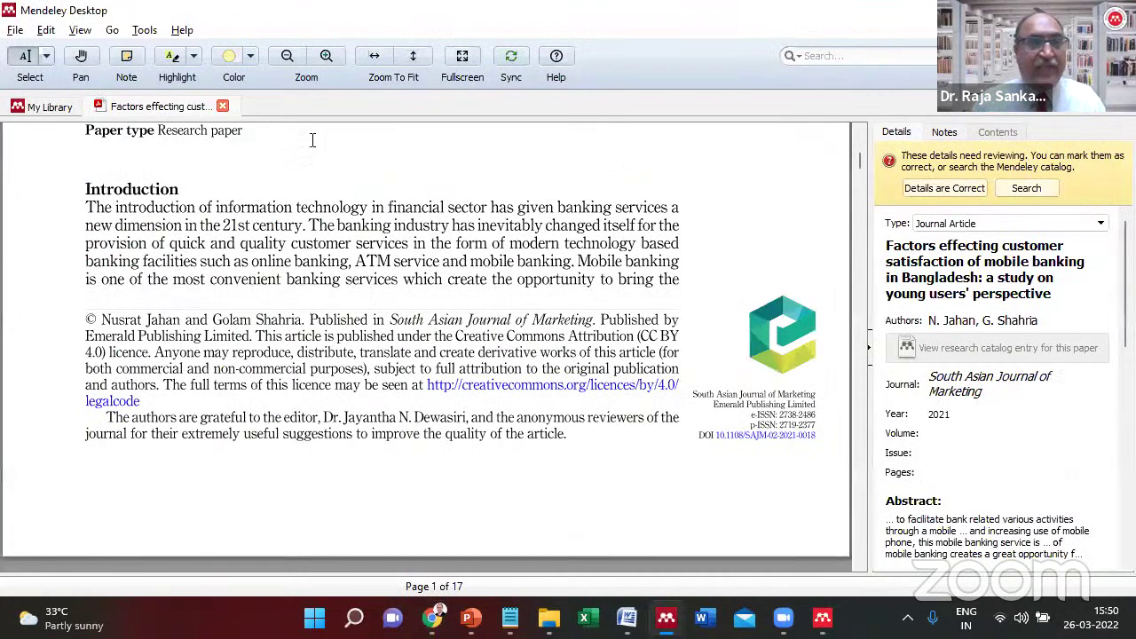
{"action": "left_click", "coordinate": [222, 106]}
{"action": "left_click", "coordinate": [513, 252]}
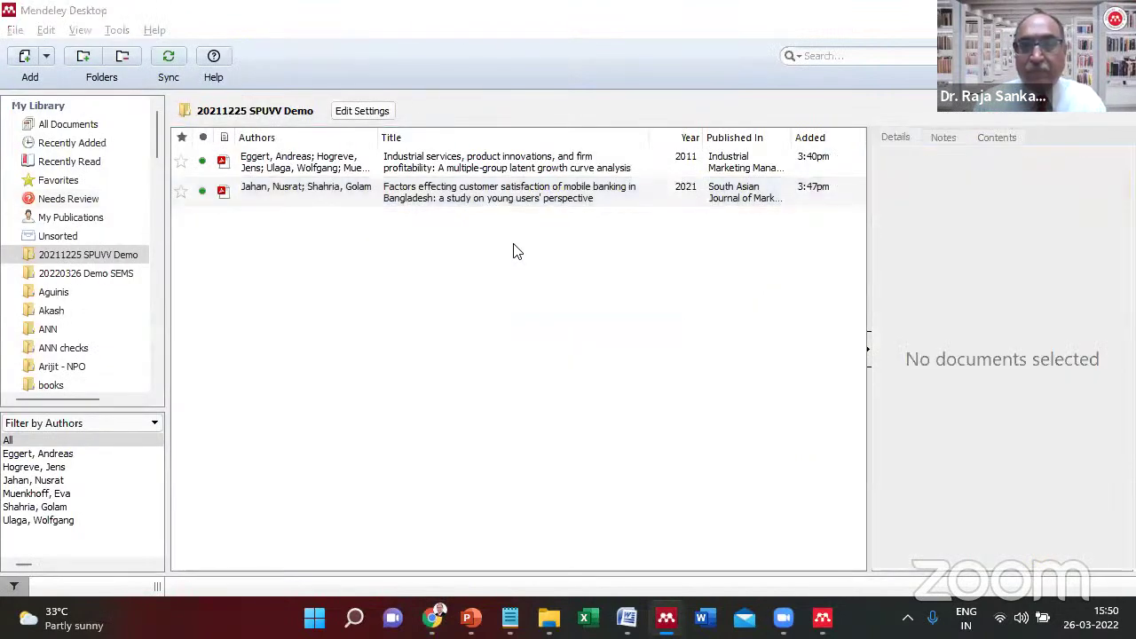
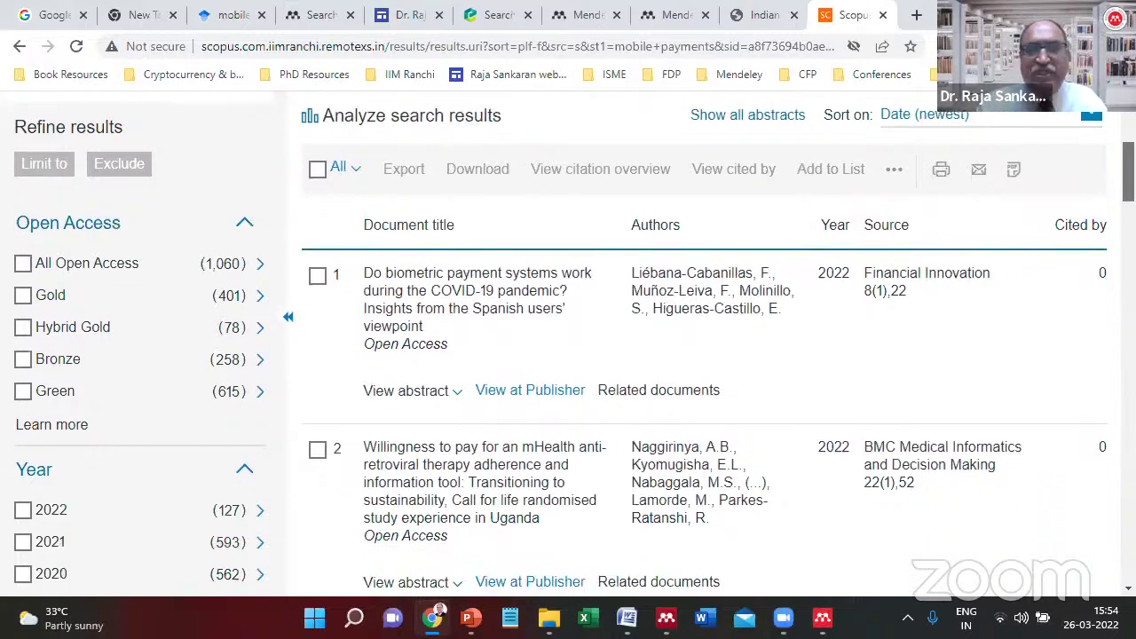
Skim the Scopus results for mobile payments, select all of them and open their export settings.
{"action": "scroll", "coordinate": [568, 355], "scroll_direction": "down", "scroll_amount": 2}
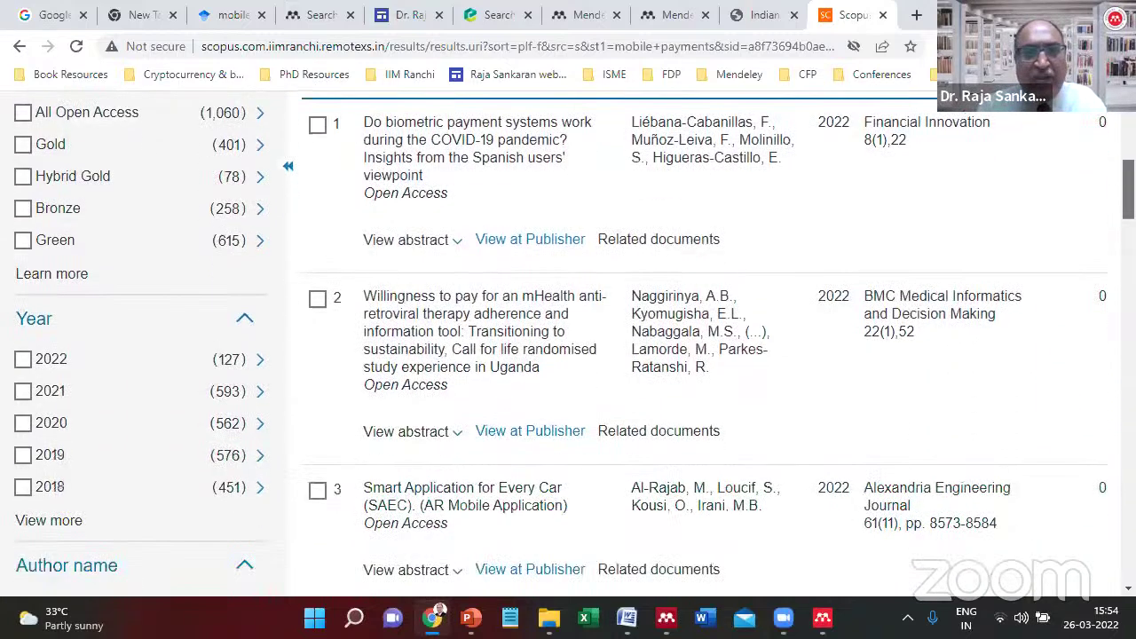
{"action": "scroll", "coordinate": [568, 355], "scroll_direction": "down", "scroll_amount": 10}
{"action": "scroll", "coordinate": [568, 356], "scroll_direction": "down", "scroll_amount": 10}
{"action": "scroll", "coordinate": [568, 355], "scroll_direction": "up", "scroll_amount": 20}
{"action": "scroll", "coordinate": [568, 355], "scroll_direction": "down", "scroll_amount": 2}
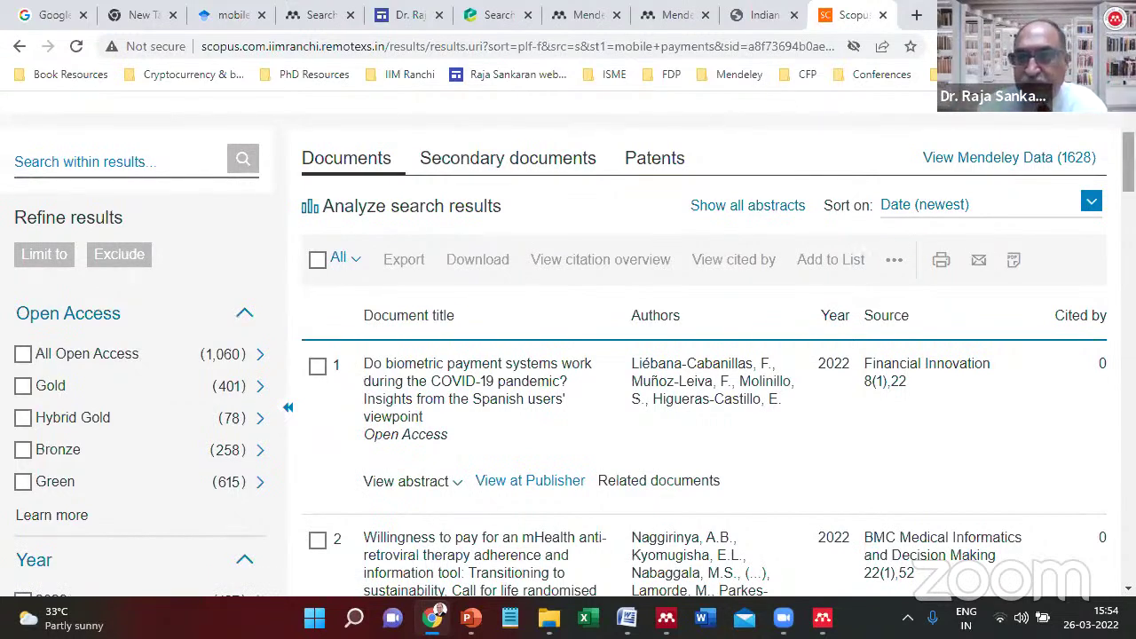
{"action": "left_click", "coordinate": [318, 262]}
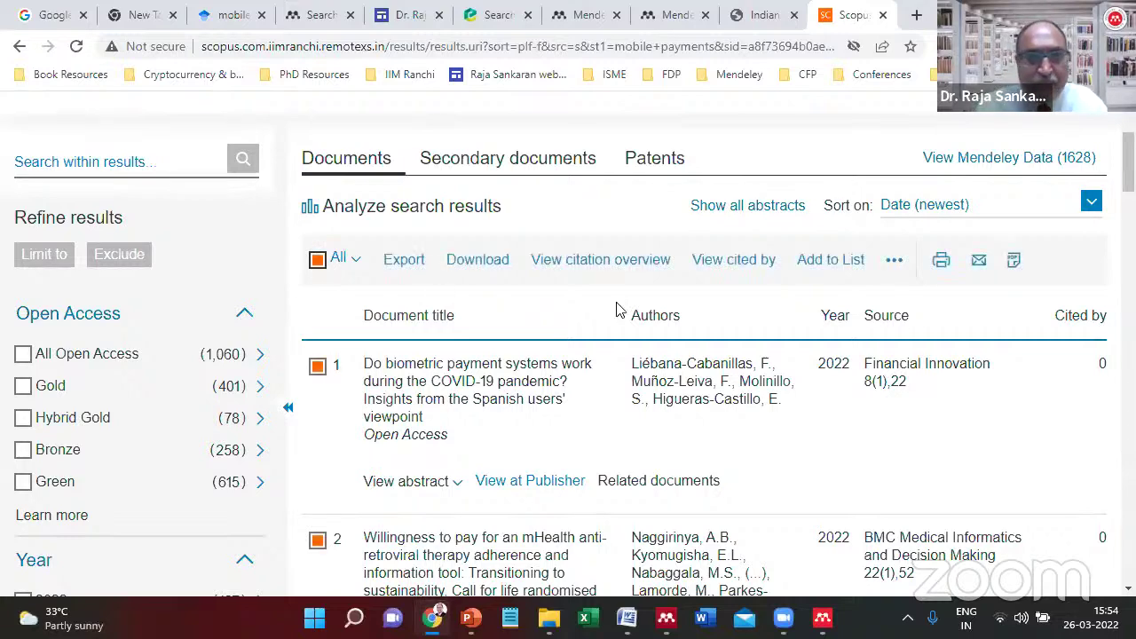
{"action": "left_click", "coordinate": [405, 261]}
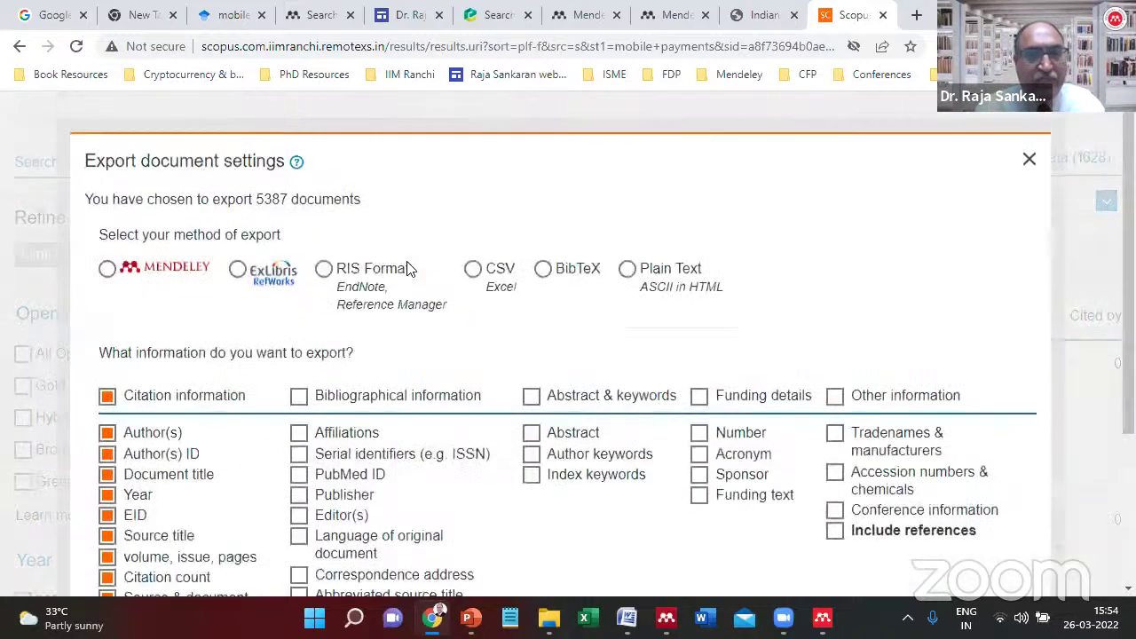
Try the Mendeley, RIS Format and BibTeX export methods in turn.
{"action": "left_click", "coordinate": [106, 271]}
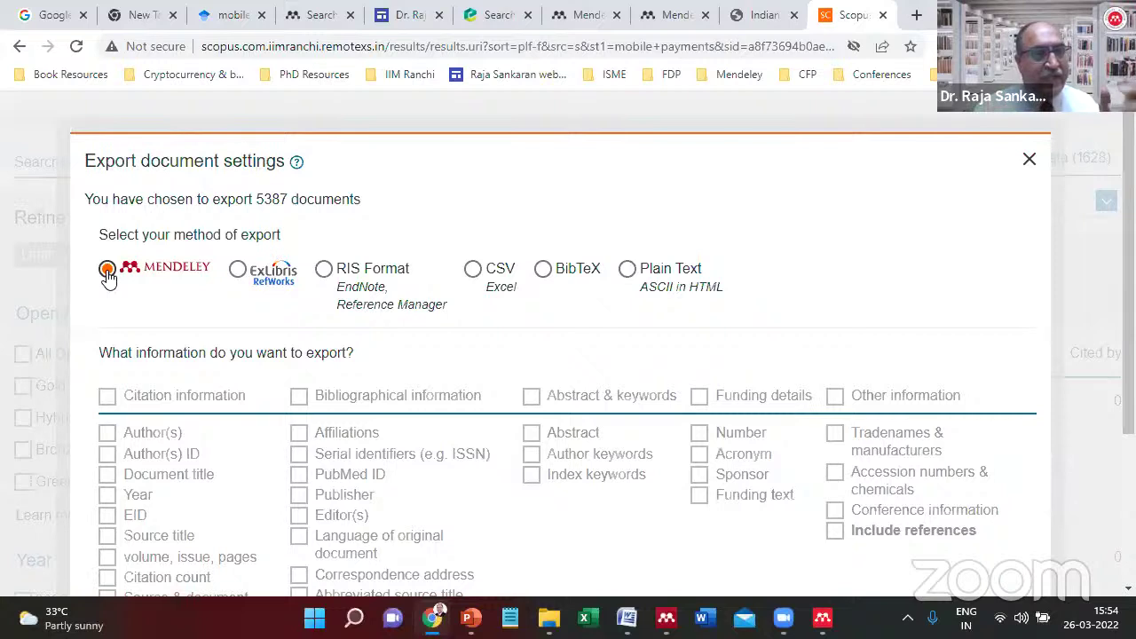
{"action": "left_click", "coordinate": [322, 270]}
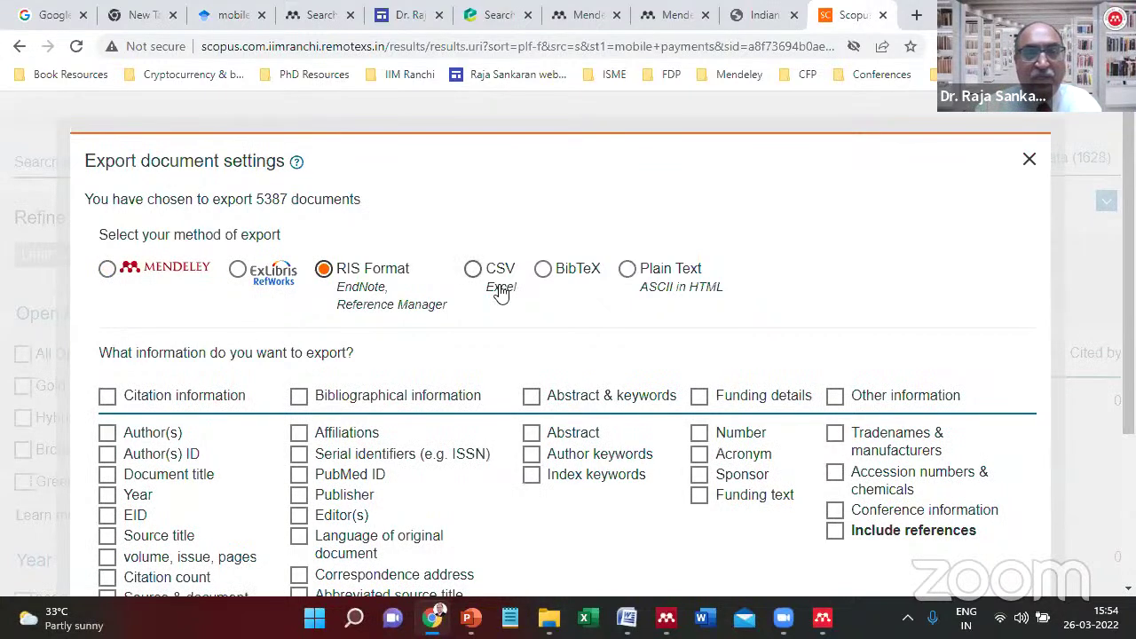
{"action": "left_click", "coordinate": [558, 272]}
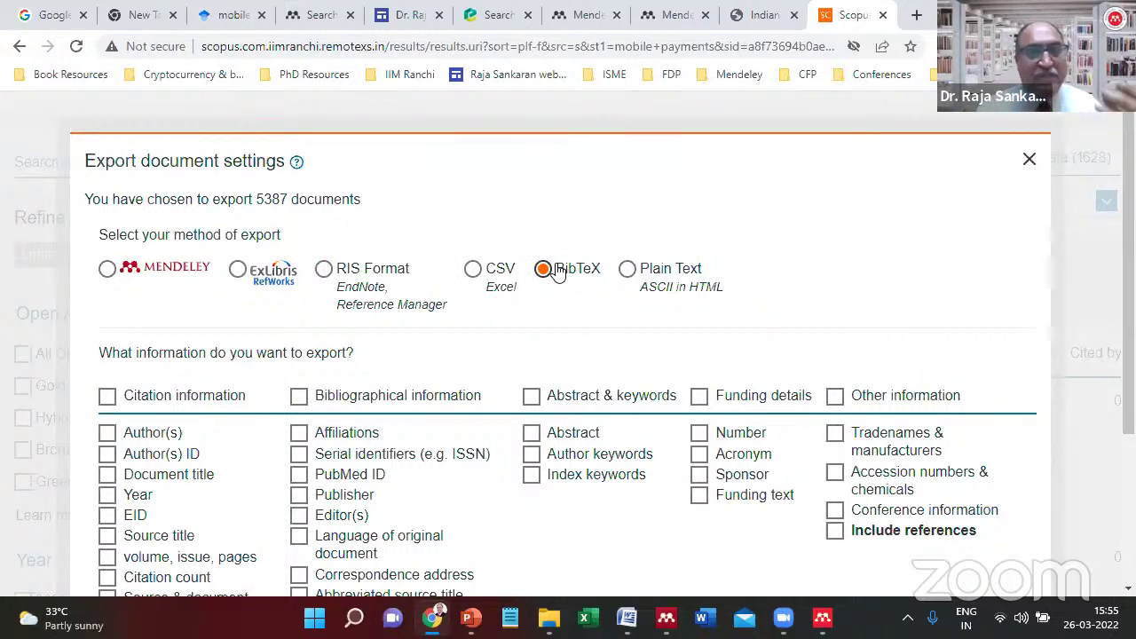
{"action": "left_click", "coordinate": [396, 277]}
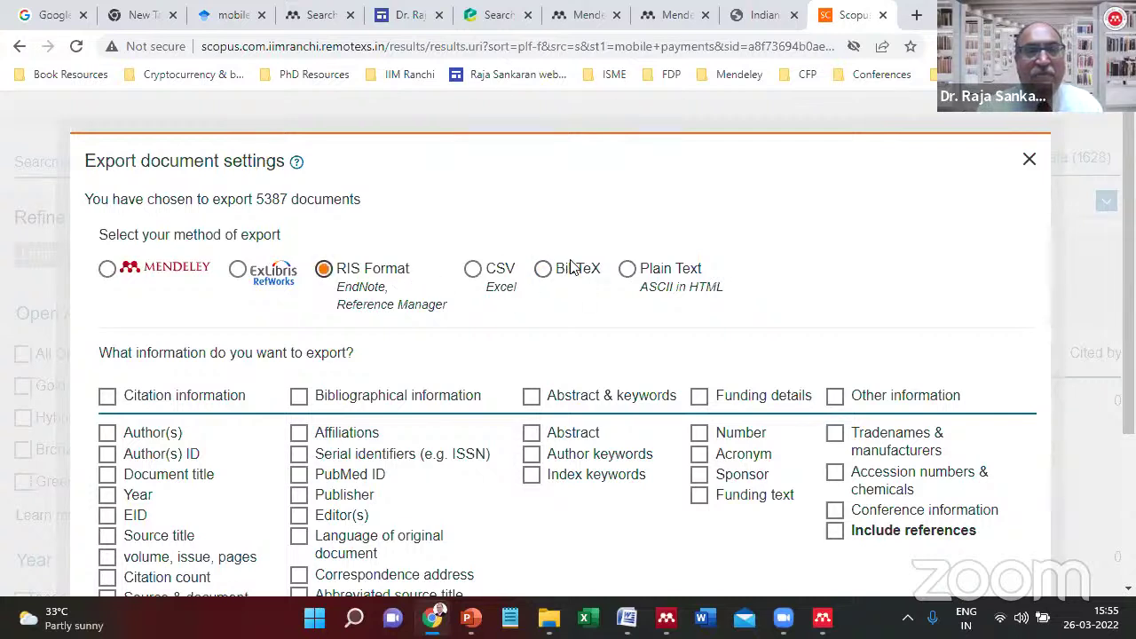
{"action": "left_click", "coordinate": [571, 275]}
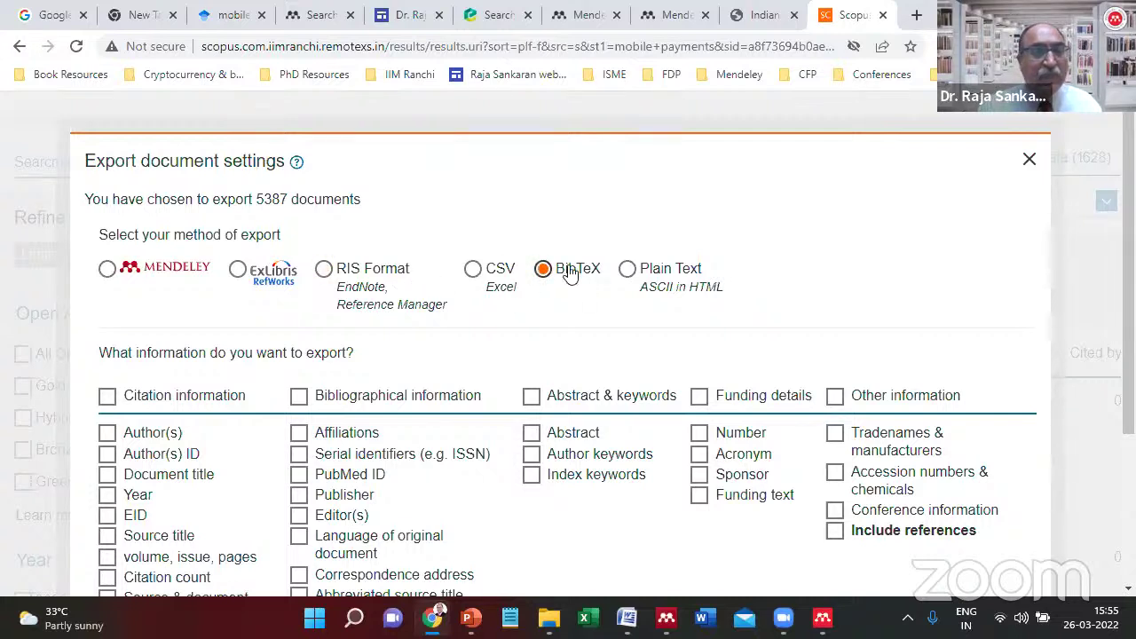
{"action": "left_click", "coordinate": [183, 274]}
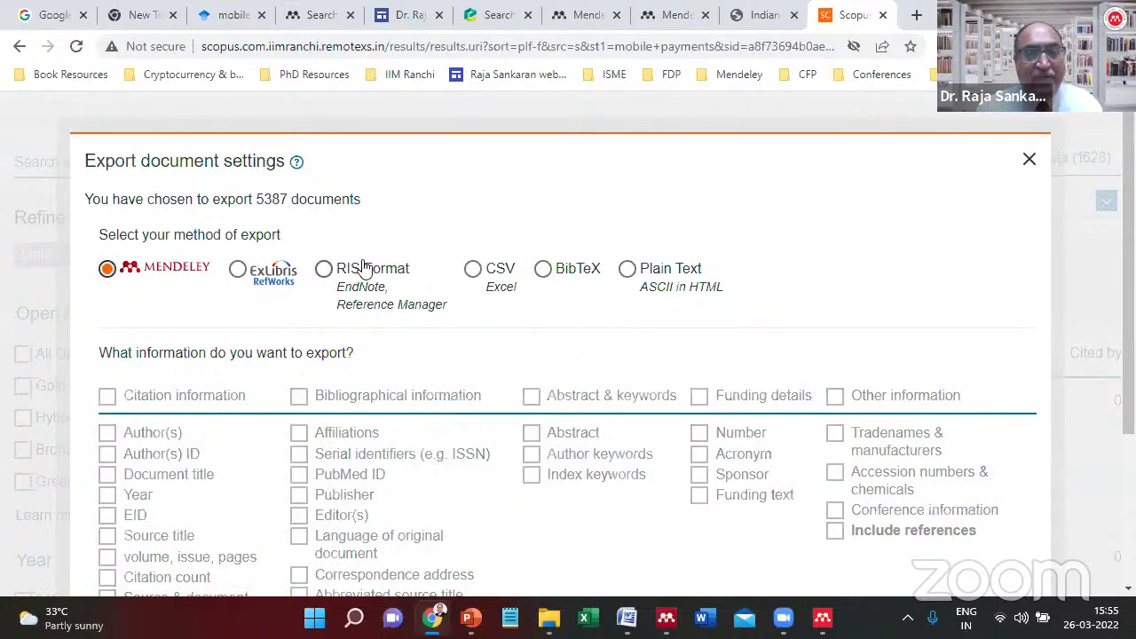
Choose BibTeX as the export method and include citation information, bibliographical information, and abstract and keywords.
{"action": "left_click", "coordinate": [544, 269]}
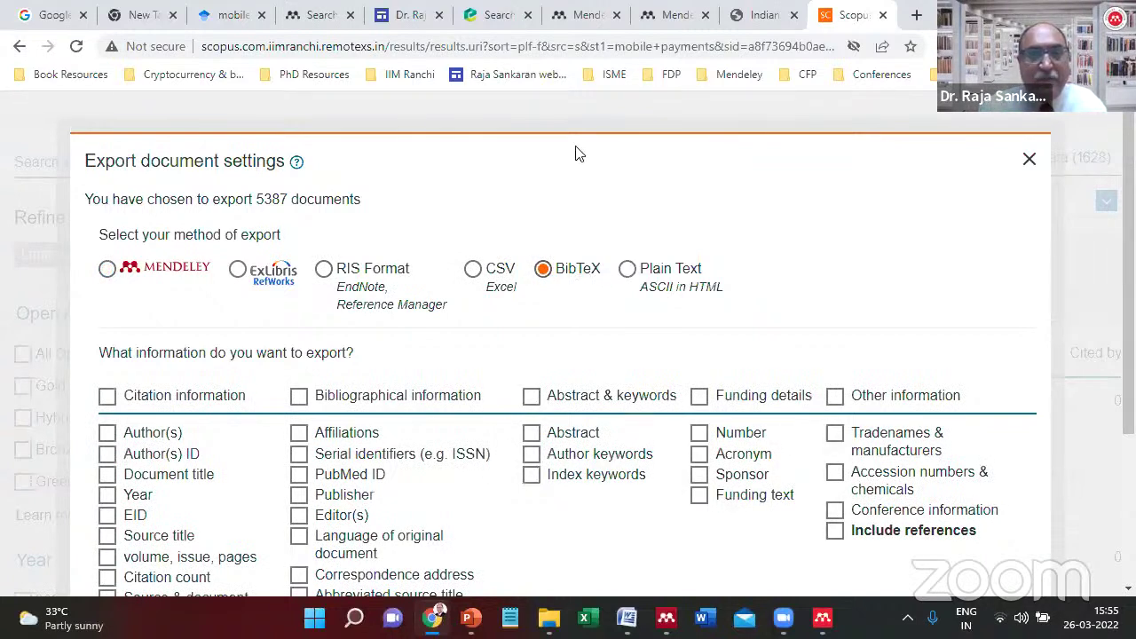
{"action": "left_click_drag", "start_coordinate": [574, 151], "coordinate": [482, 56]}
{"action": "left_click", "coordinate": [439, 222]}
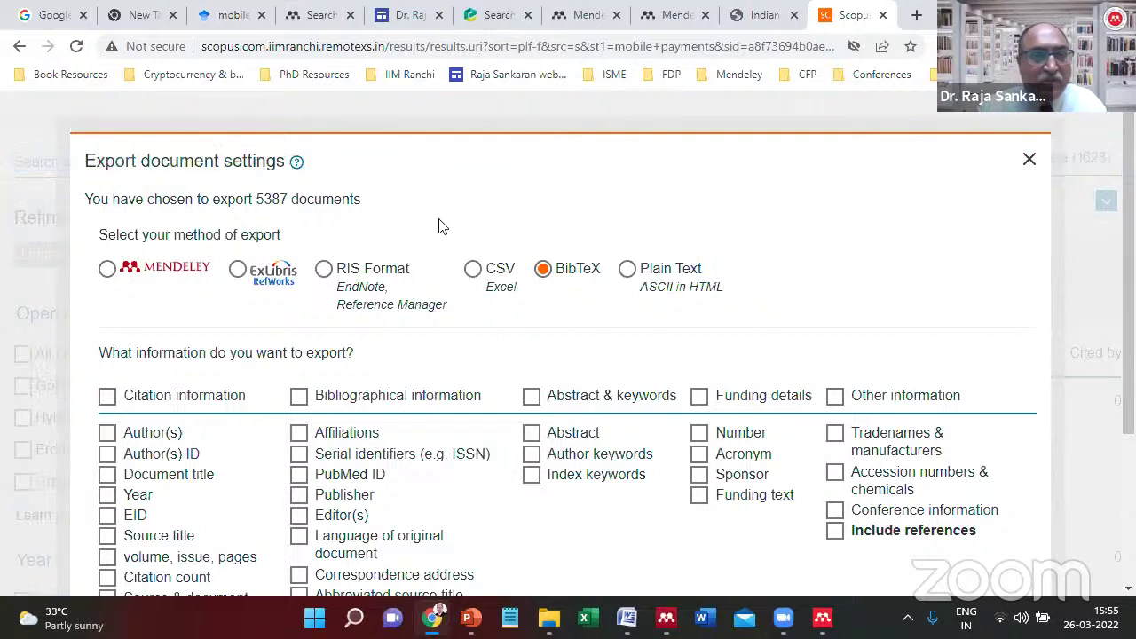
{"action": "left_click", "coordinate": [107, 397]}
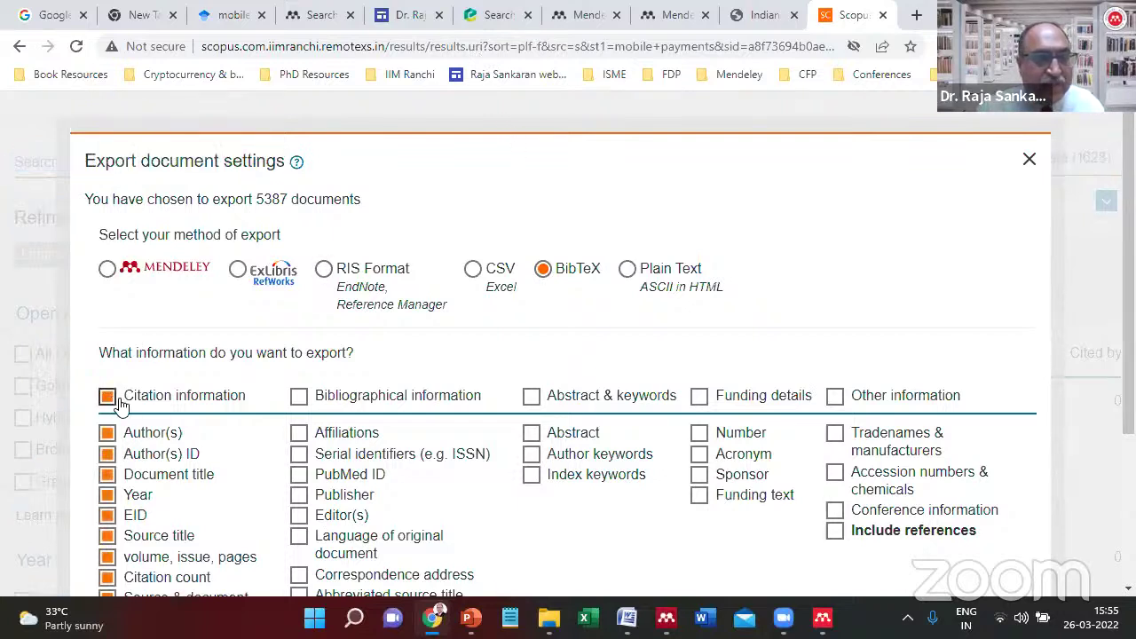
{"action": "left_click", "coordinate": [294, 399]}
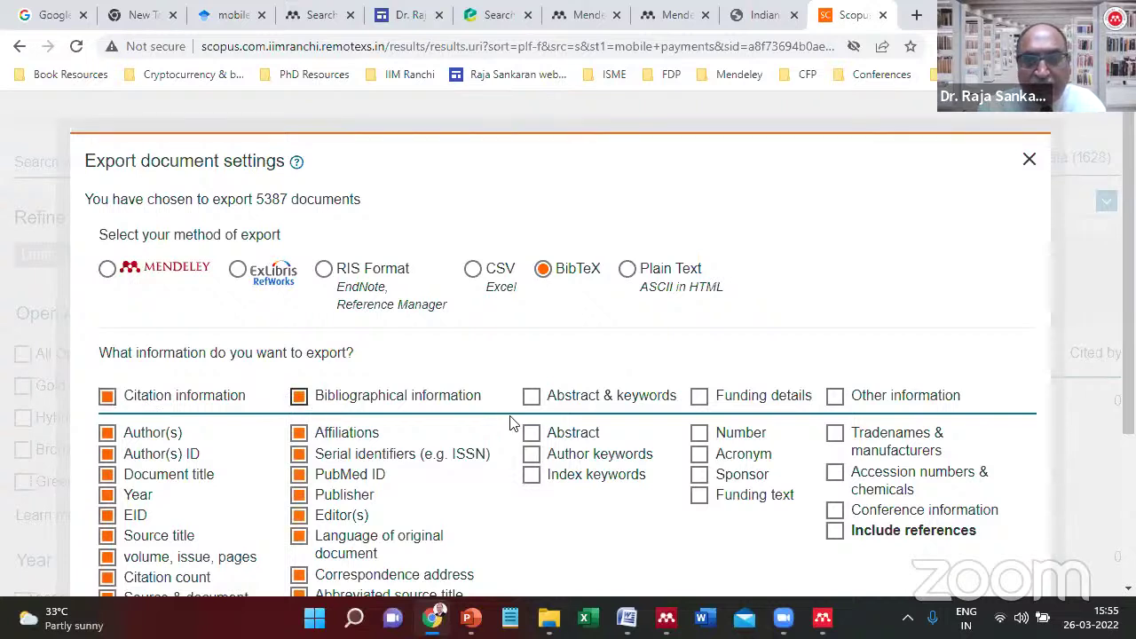
{"action": "left_click", "coordinate": [556, 401]}
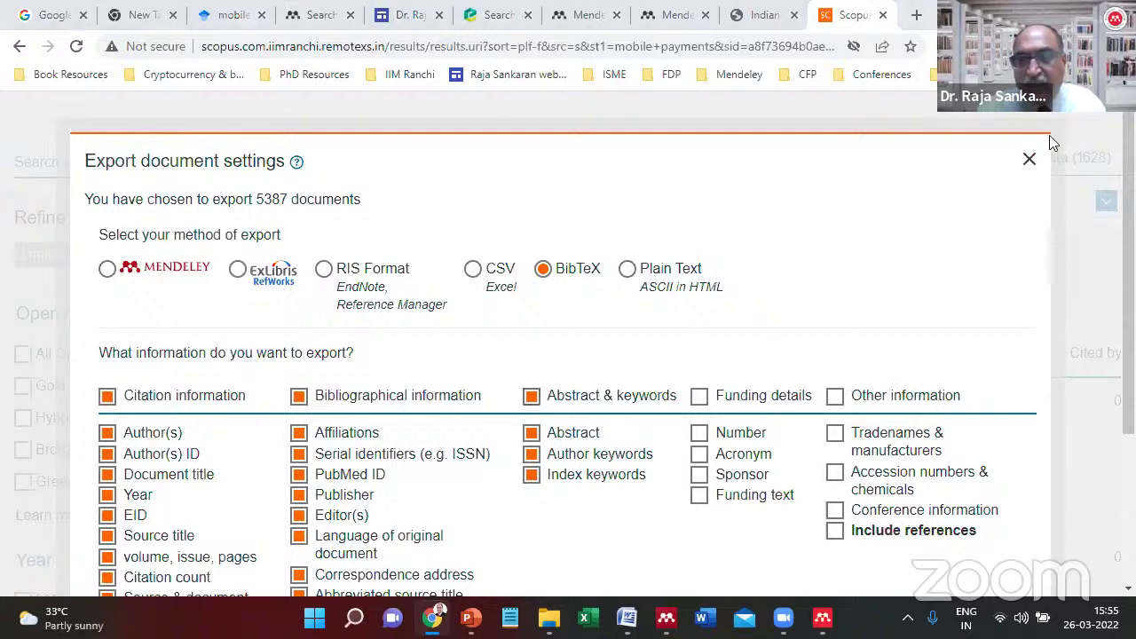
{"action": "left_click_drag", "start_coordinate": [967, 147], "coordinate": [939, 118]}
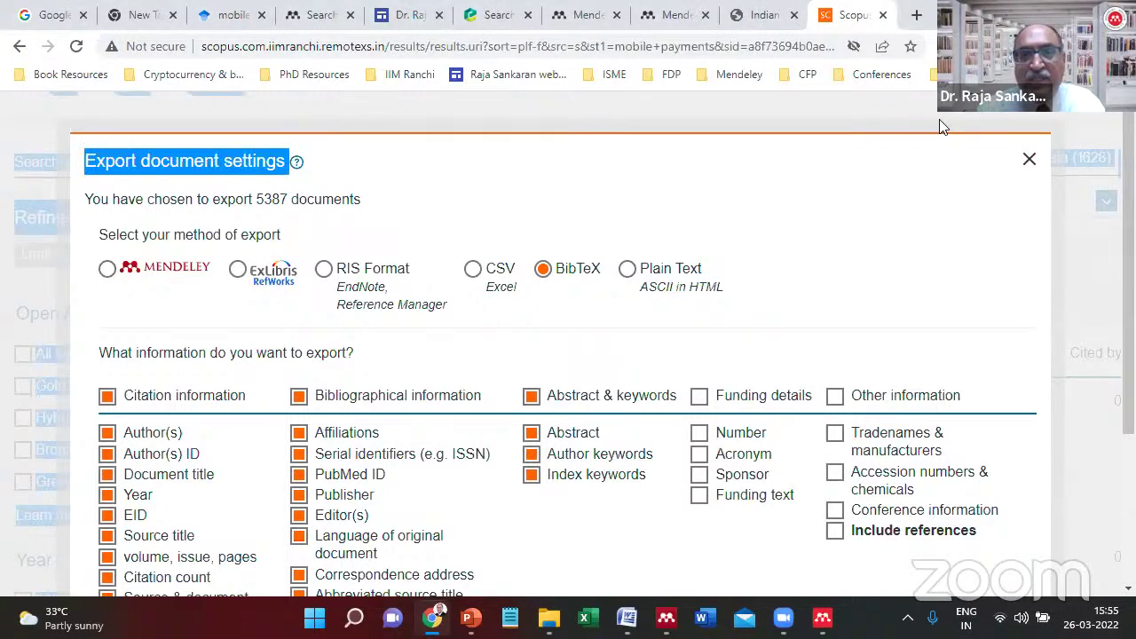
Submit the export, choosing the BibTeX type limited to the first 2,000 documents.
{"action": "scroll", "coordinate": [790, 166], "scroll_direction": "down", "scroll_amount": 2}
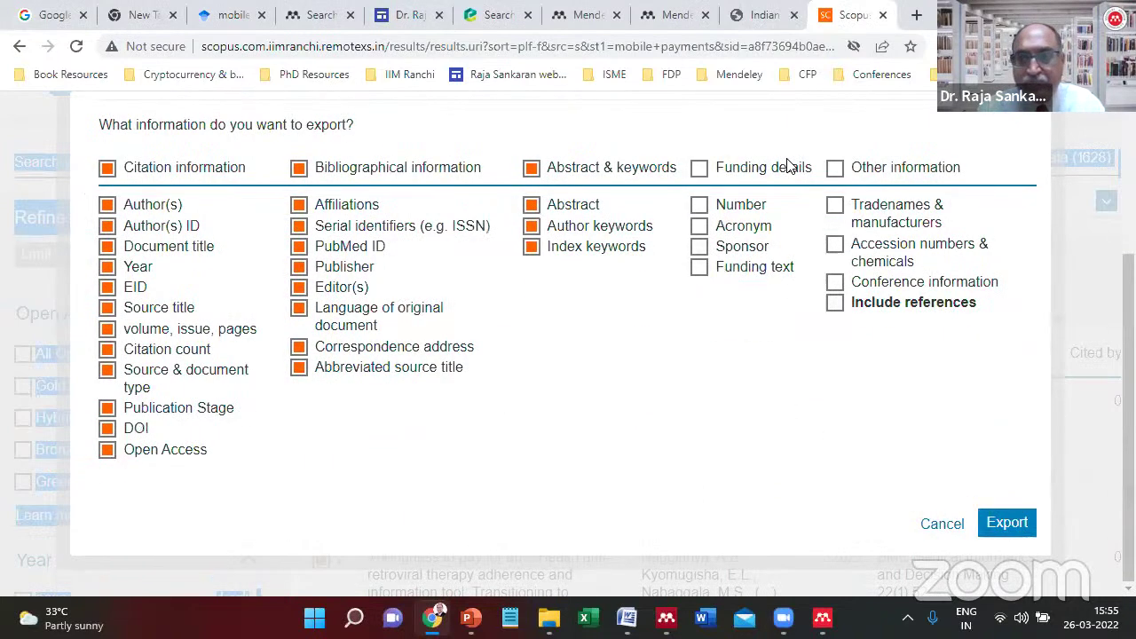
{"action": "left_click", "coordinate": [1007, 524]}
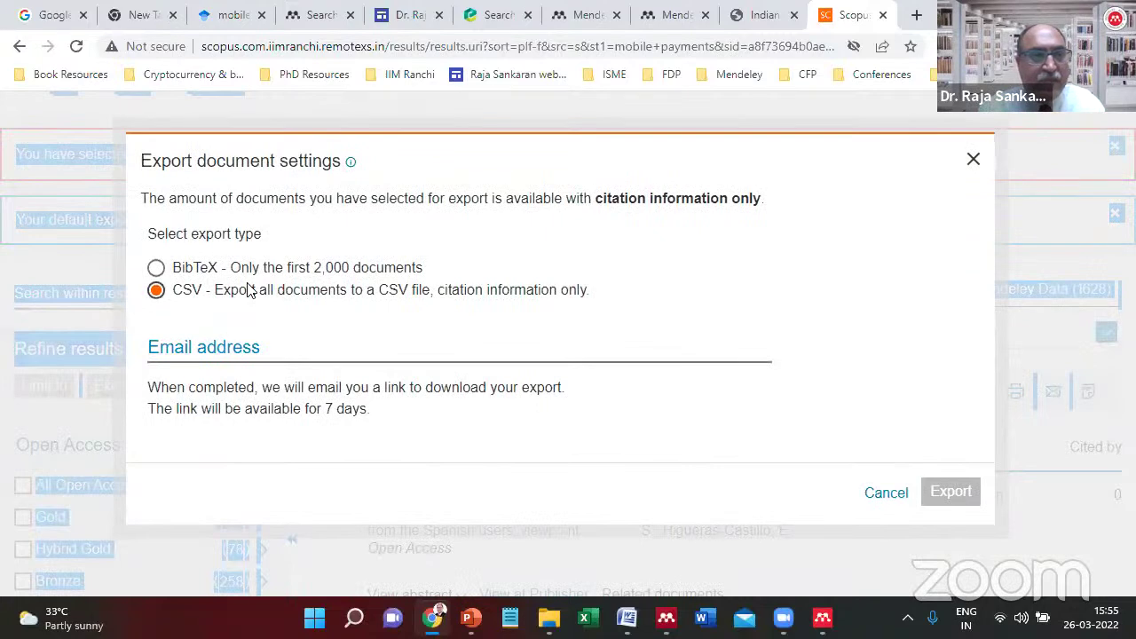
{"action": "left_click", "coordinate": [182, 269]}
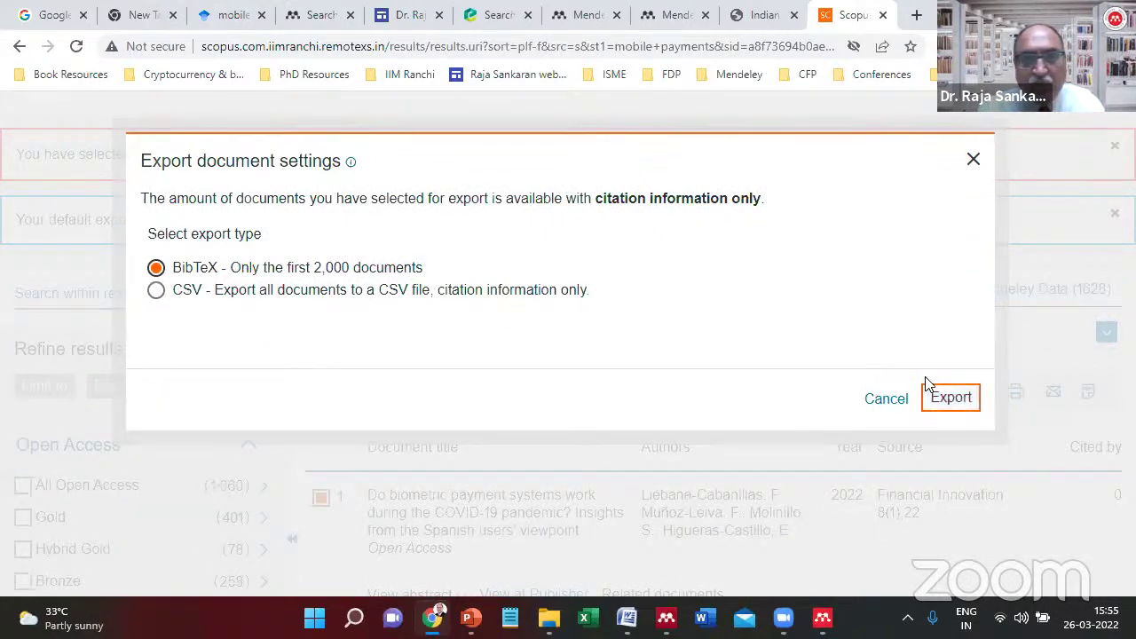
{"action": "left_click", "coordinate": [946, 398]}
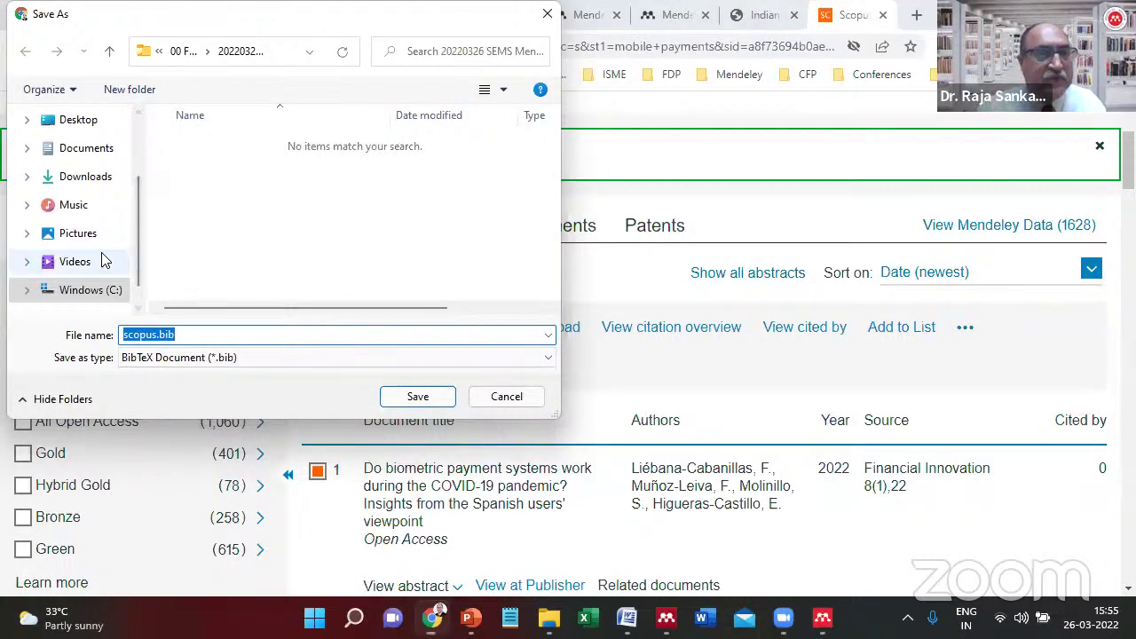
Save the exported file as scopus 20220326.bib in the 20220326 SEMS Mendeley folder.
{"action": "left_click", "coordinate": [180, 50]}
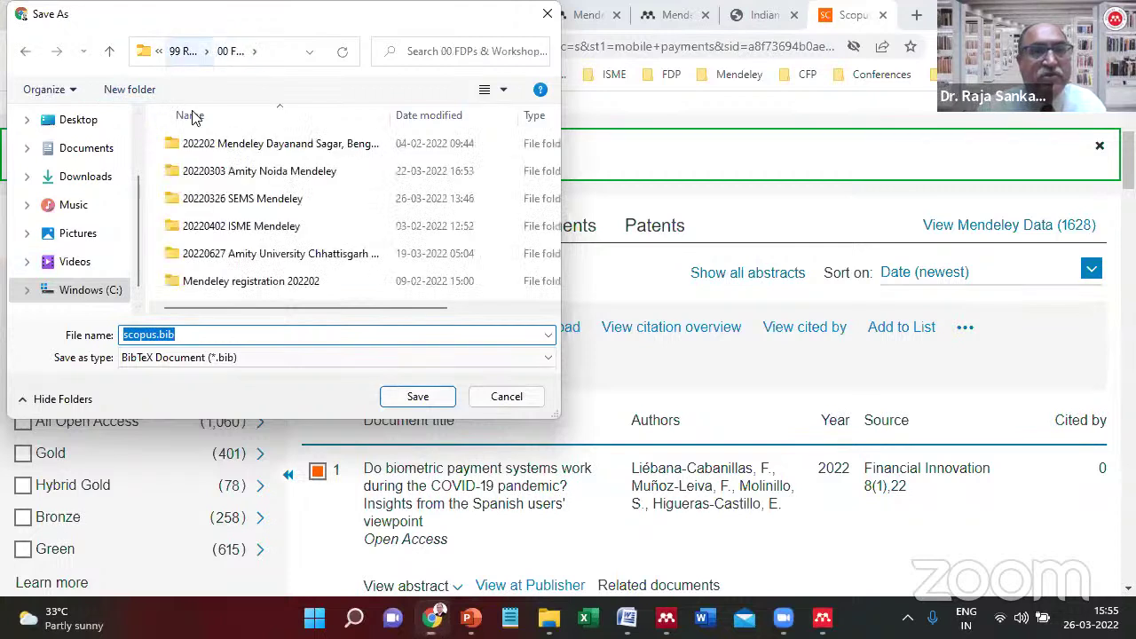
{"action": "double_click", "coordinate": [219, 198]}
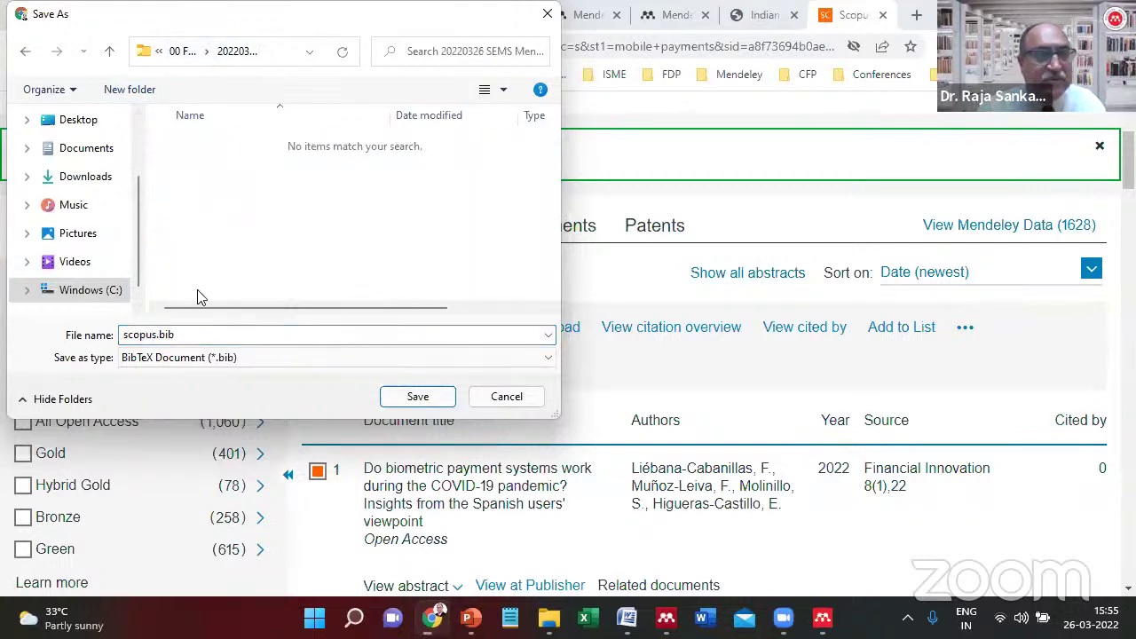
{"action": "double_click", "coordinate": [199, 336]}
{"action": "left_click", "coordinate": [199, 335]}
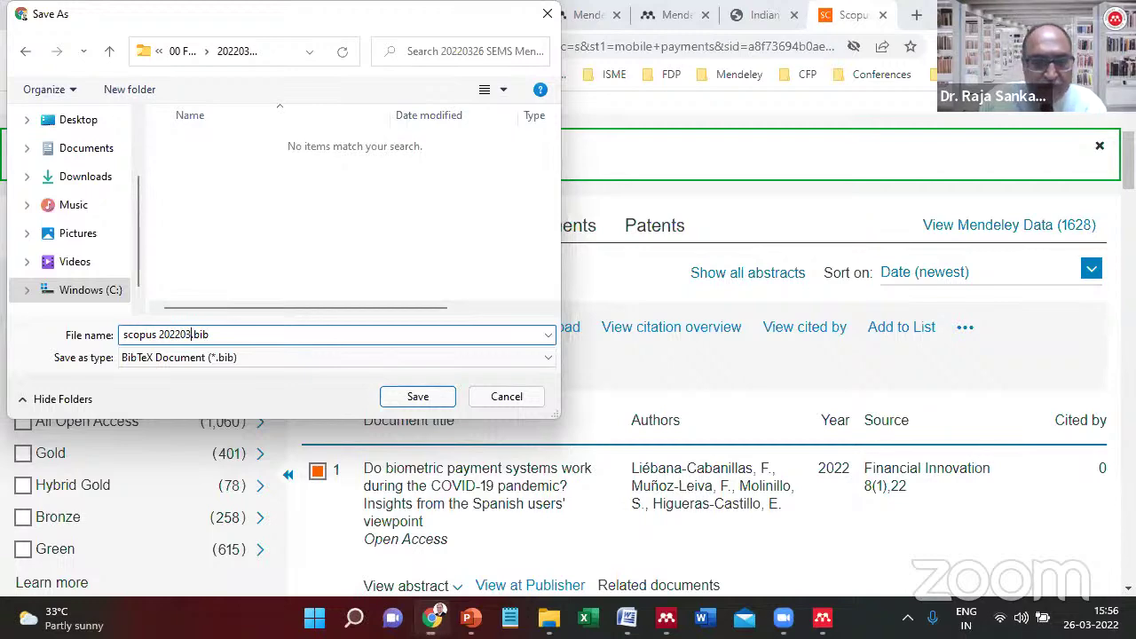
{"action": "left_click", "coordinate": [418, 396]}
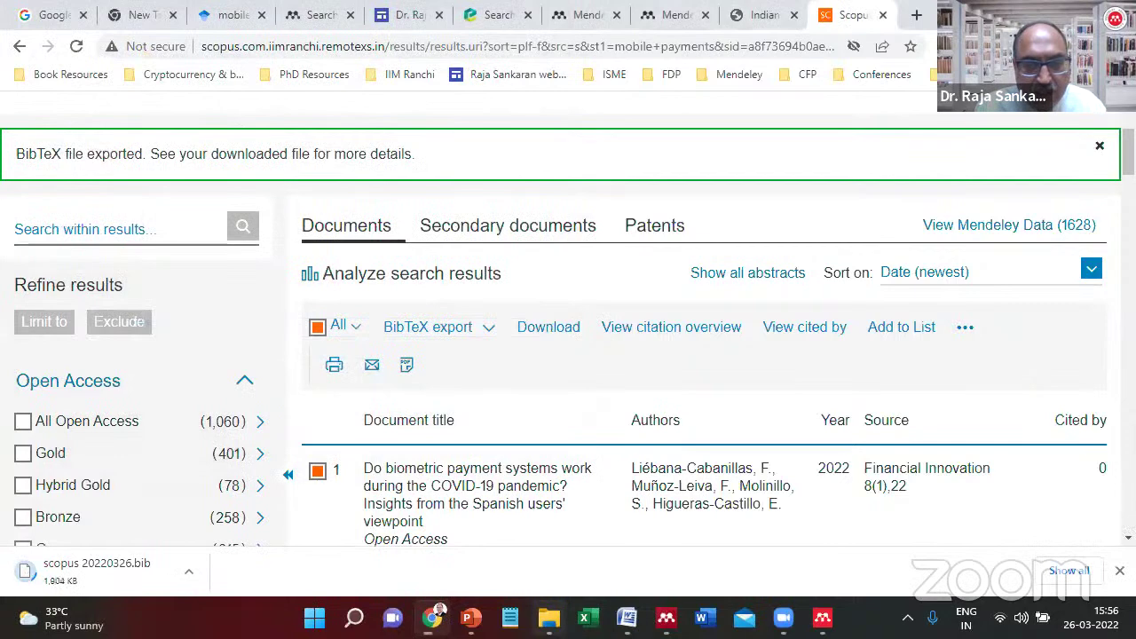
Switch to File Explorer and go up from the Amity Noida folder to the 00 FDPs & Workshop Planned folder.
{"action": "left_click", "coordinate": [549, 618]}
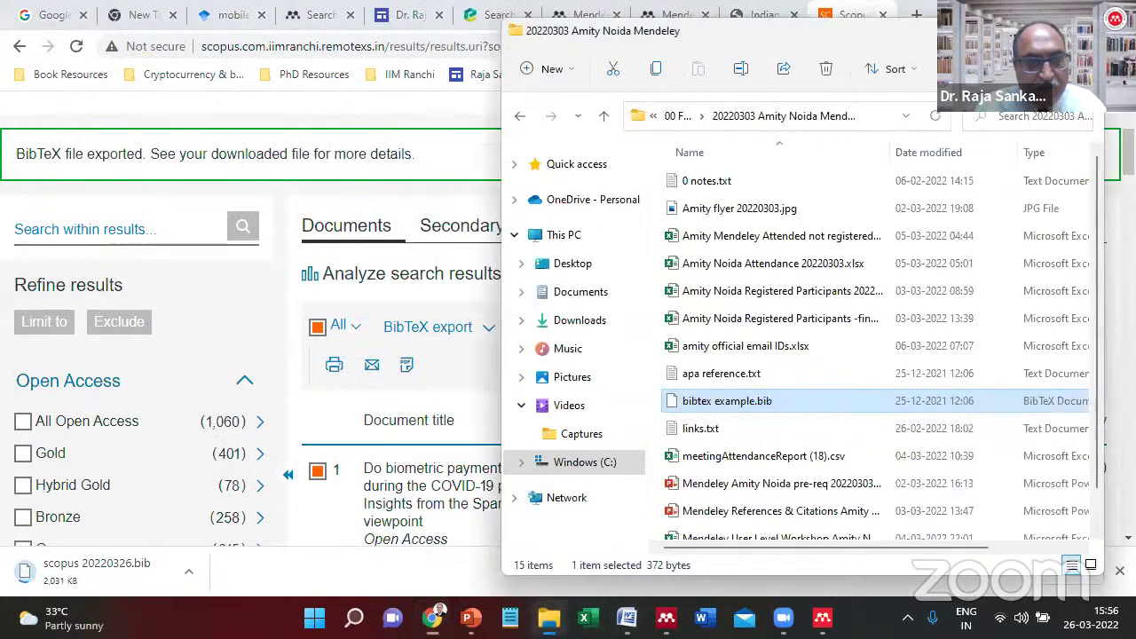
{"action": "left_click", "coordinate": [762, 437]}
{"action": "left_click", "coordinate": [763, 483]}
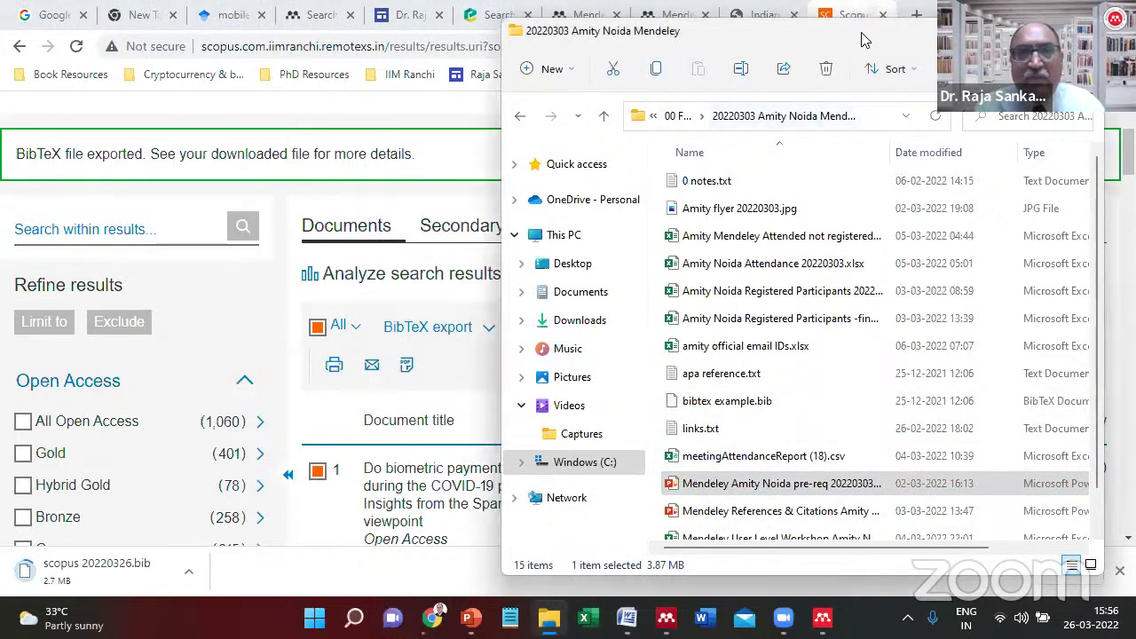
{"action": "left_click_drag", "start_coordinate": [862, 36], "coordinate": [855, 78]}
{"action": "left_click", "coordinate": [664, 166]}
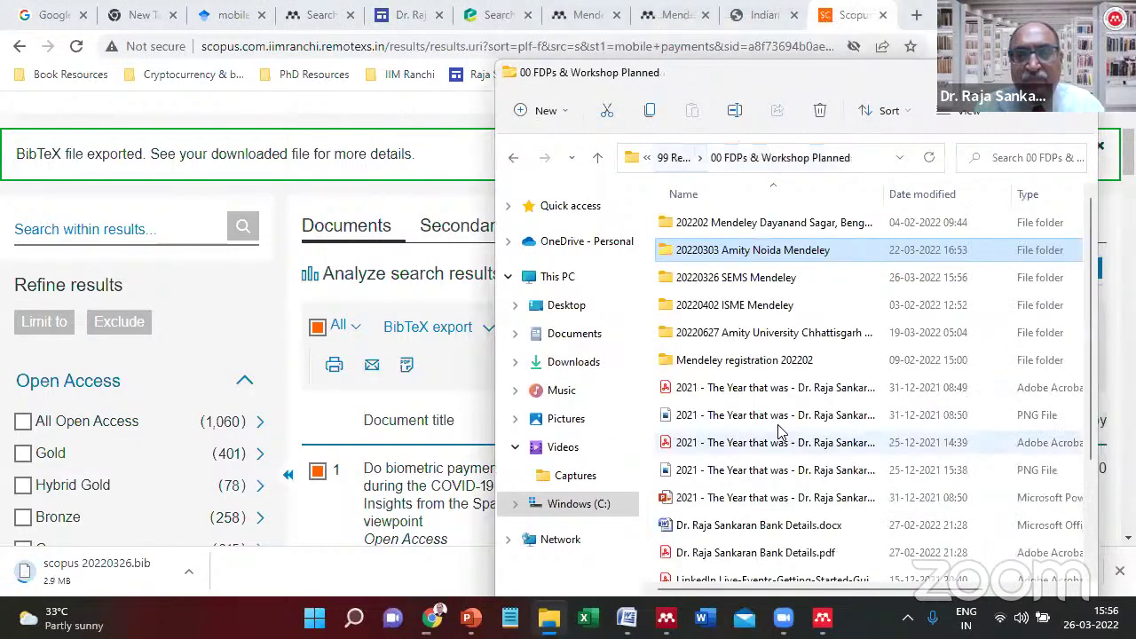
Look through the contents of the 00 FDPs & Workshop Planned folder for the SEMS Mendeley workshop folder.
{"action": "left_click", "coordinate": [792, 465]}
{"action": "key", "text": "Down"}
{"action": "key", "text": "Down"}
{"action": "key", "text": "Down"}
{"action": "key", "text": "Down"}
{"action": "key", "text": "Down"}
{"action": "key", "text": "Down"}
{"action": "key", "text": "Down"}
{"action": "key", "text": "Down"}
{"action": "key", "text": "Down"}
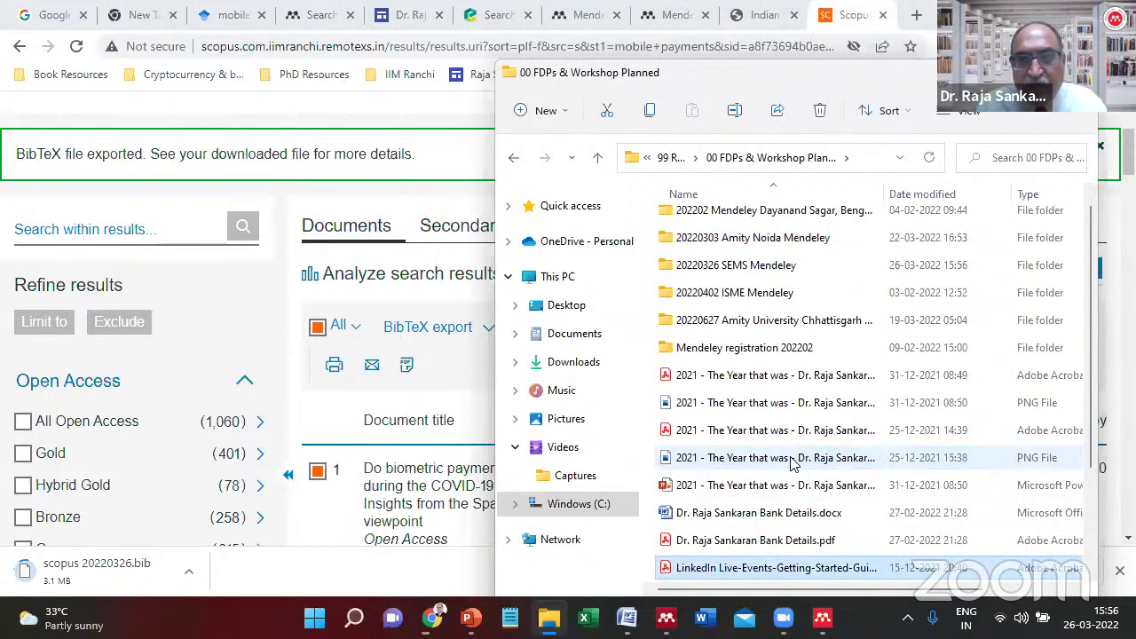
{"action": "key", "text": "Up"}
{"action": "key", "text": "Up"}
{"action": "key", "text": "Up"}
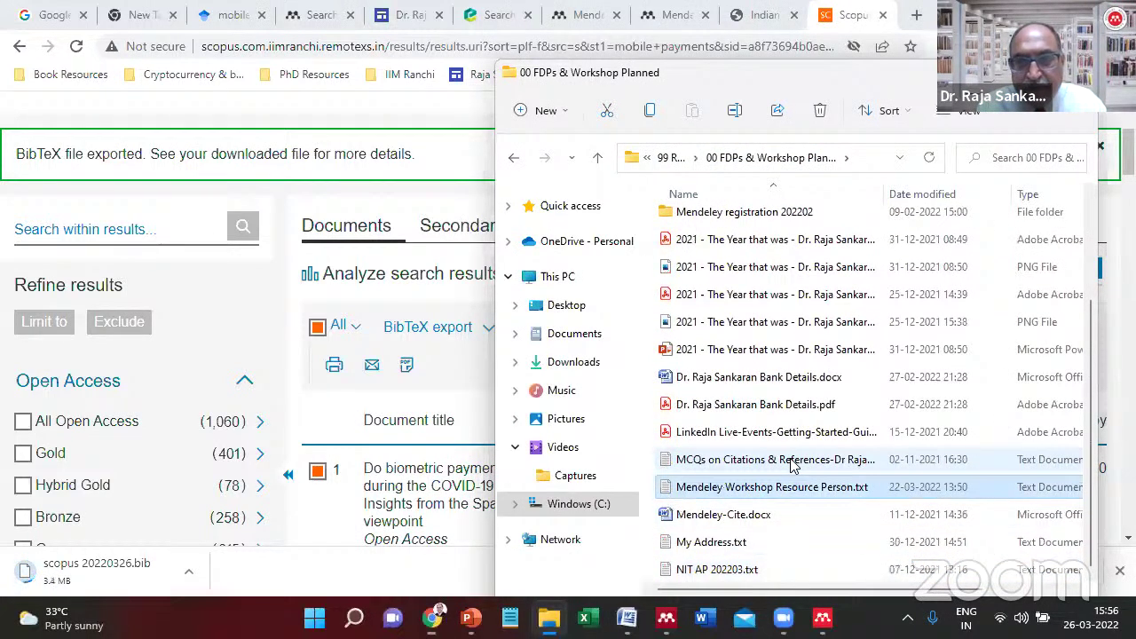
{"action": "key", "text": "Up"}
{"action": "key", "text": "Up"}
{"action": "key", "text": "Up"}
{"action": "key", "text": "Up"}
{"action": "key", "text": "Up"}
{"action": "key", "text": "Up"}
{"action": "key", "text": "Up"}
{"action": "key", "text": "Up"}
{"action": "key", "text": "Up"}
{"action": "key", "text": "Up"}
{"action": "key", "text": "Up"}
{"action": "key", "text": "Up"}
{"action": "key", "text": "Up"}
{"action": "key", "text": "Up"}
{"action": "key", "text": "Up"}
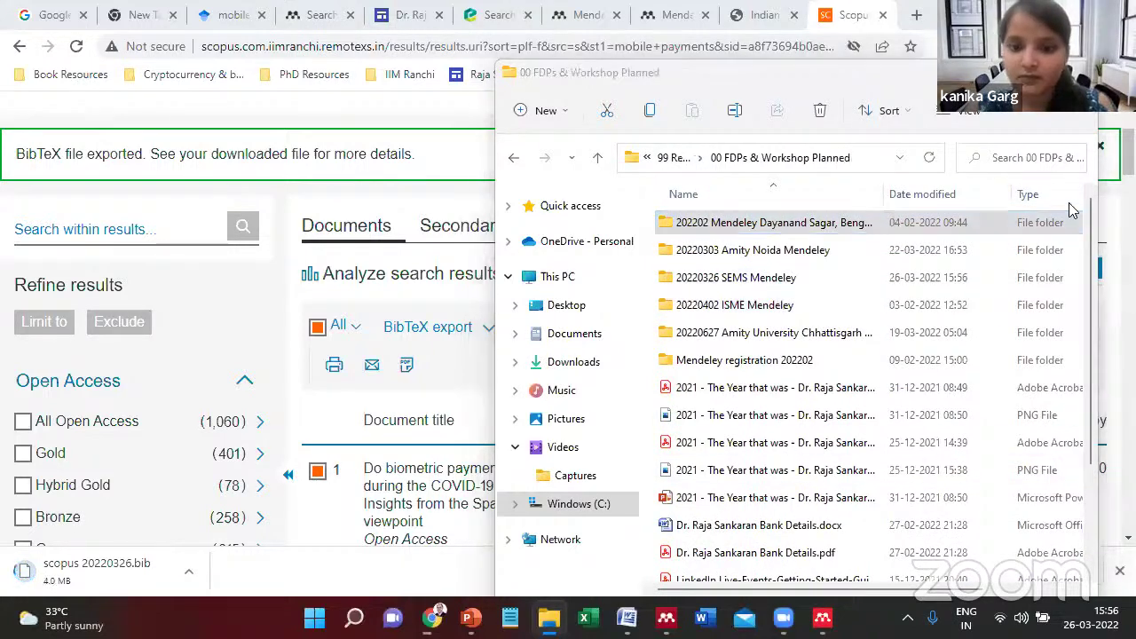
Open the 20220326 SEMS Mendeley folder and locate the exported scopus 20220326.bib file.
{"action": "double_click", "coordinate": [803, 280]}
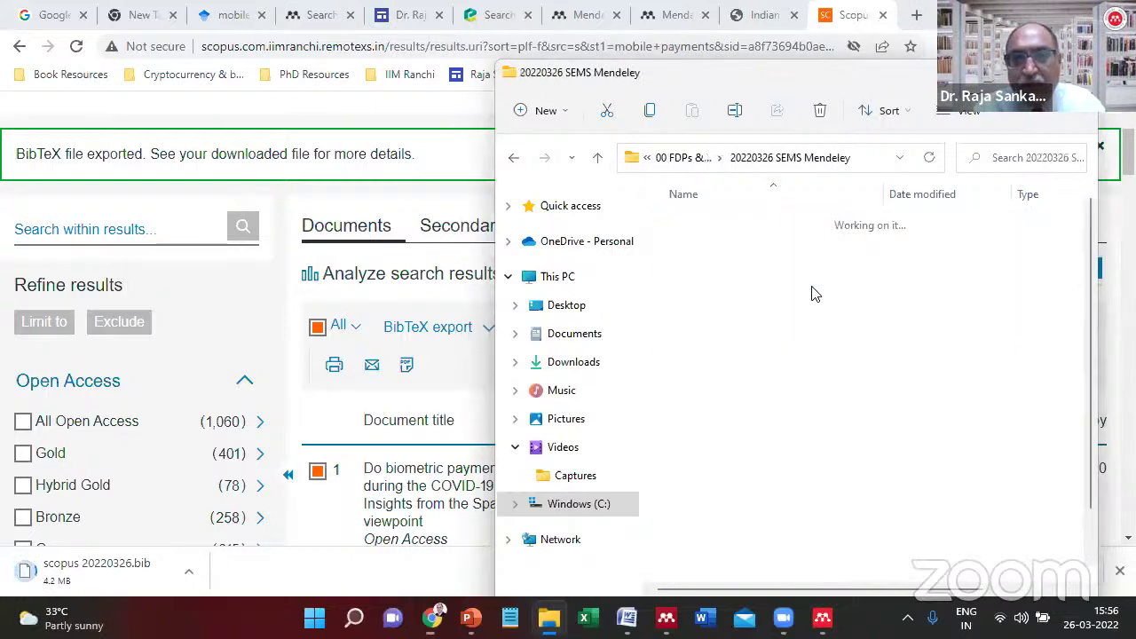
{"action": "left_click", "coordinate": [764, 302]}
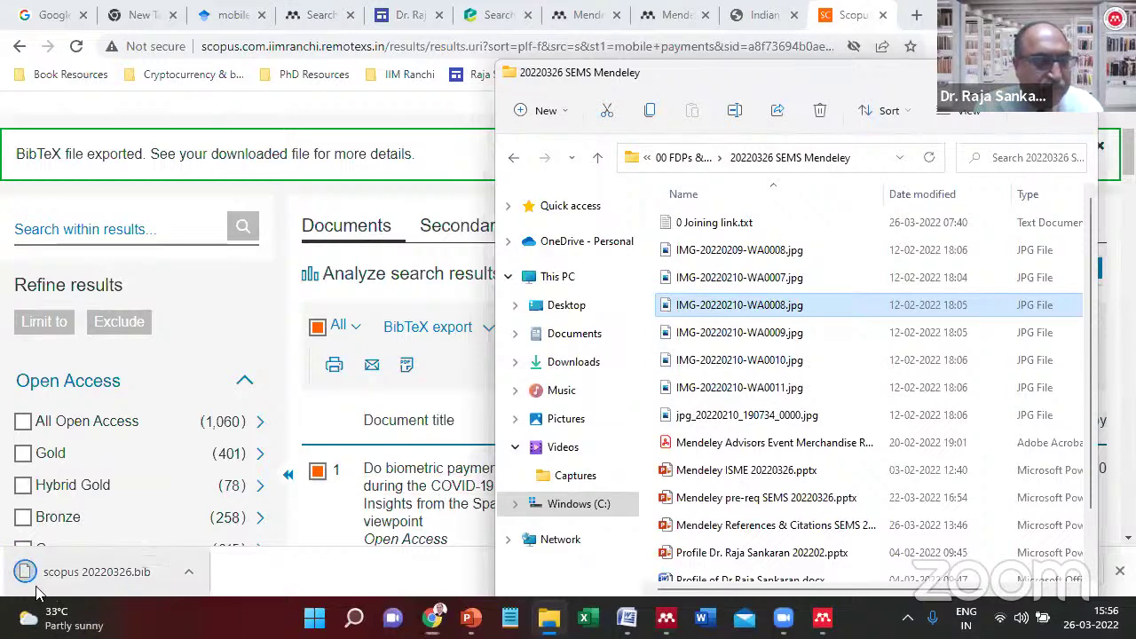
{"action": "left_click_drag", "start_coordinate": [38, 590], "coordinate": [744, 402]}
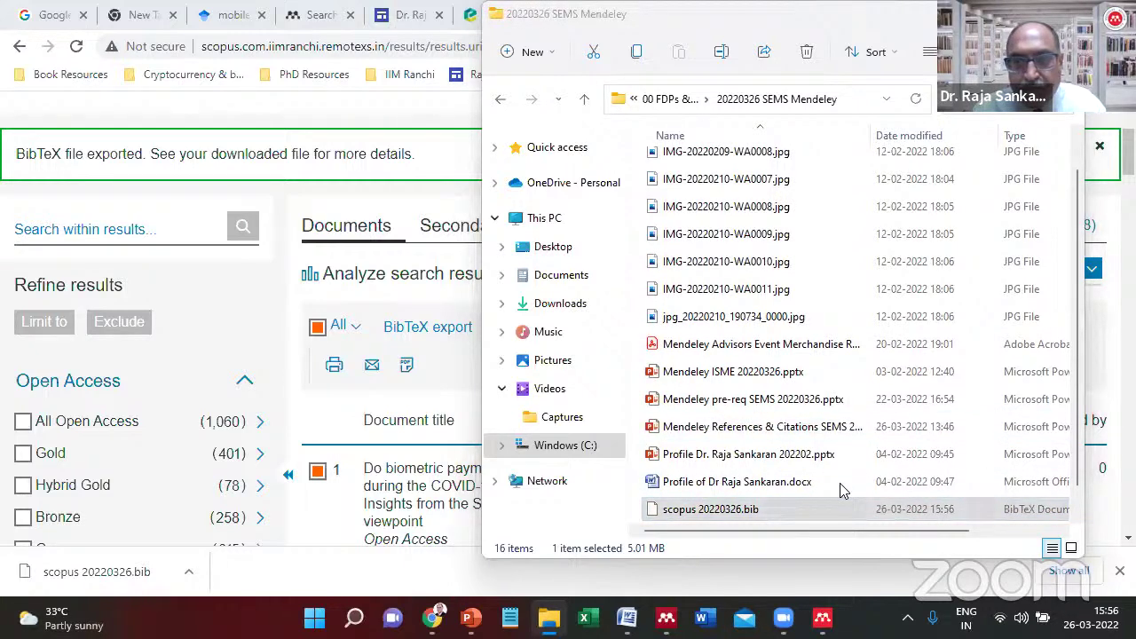
Open scopus 20220326.bib in Notepad and maximize the window.
{"action": "left_click", "coordinate": [826, 512]}
{"action": "right_click", "coordinate": [825, 512]}
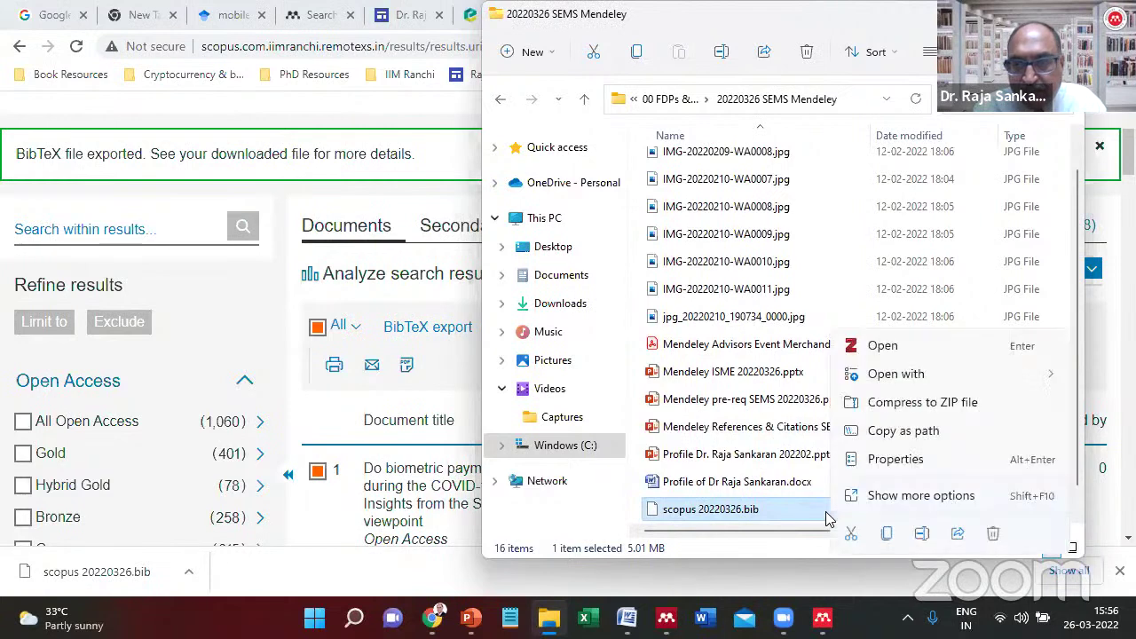
{"action": "mouse_move", "coordinate": [896, 374]}
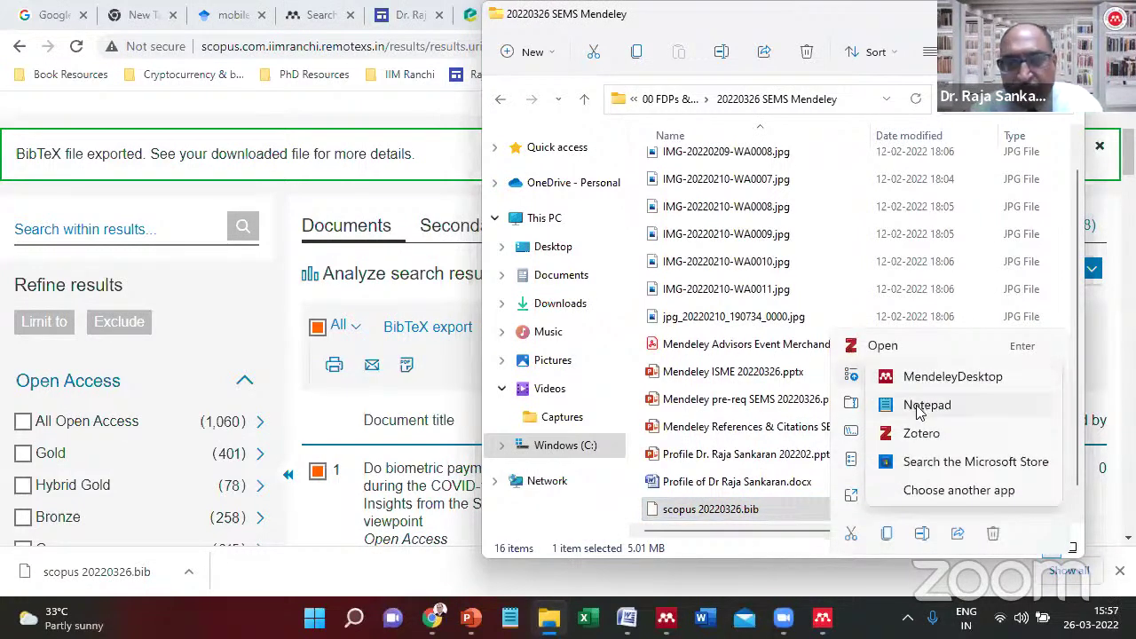
{"action": "left_click", "coordinate": [924, 405]}
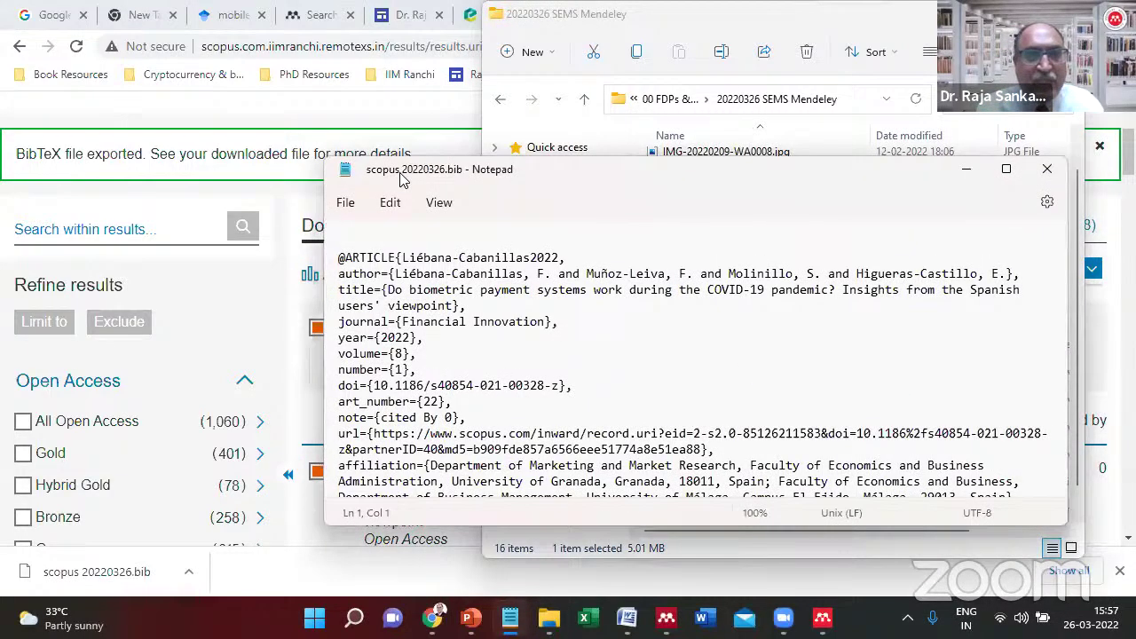
{"action": "double_click", "coordinate": [401, 173]}
Examine the first article's BibTeX record, highlighting it from its entry line.
{"action": "key", "text": "shift+Down"}
{"action": "key", "text": "shift+Down"}
{"action": "key", "text": "shift+Down"}
{"action": "key", "text": "shift+Down"}
{"action": "key", "text": "shift+Down"}
{"action": "key", "text": "shift+Down"}
{"action": "key", "text": "shift+Down"}
{"action": "key", "text": "shift+Down"}
{"action": "key", "text": "shift+Down"}
{"action": "key", "text": "shift+Down"}
{"action": "key", "text": "shift+Down"}
{"action": "key", "text": "shift+Down"}
{"action": "key", "text": "shift+Down"}
{"action": "key", "text": "shift+Down"}
{"action": "key", "text": "shift+Down"}
{"action": "key", "text": "shift+Down"}
{"action": "key", "text": "shift+Down"}
{"action": "key", "text": "shift+Down"}
{"action": "key", "text": "shift+Down"}
{"action": "key", "text": "shift+Down"}
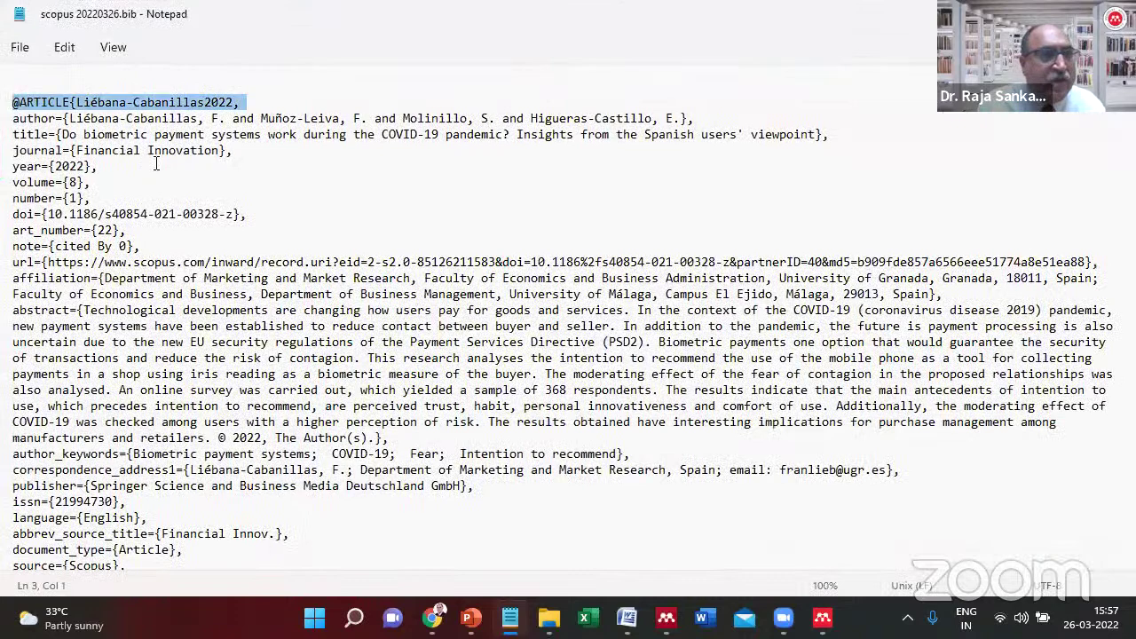
{"action": "key", "text": "ctrl+Home"}
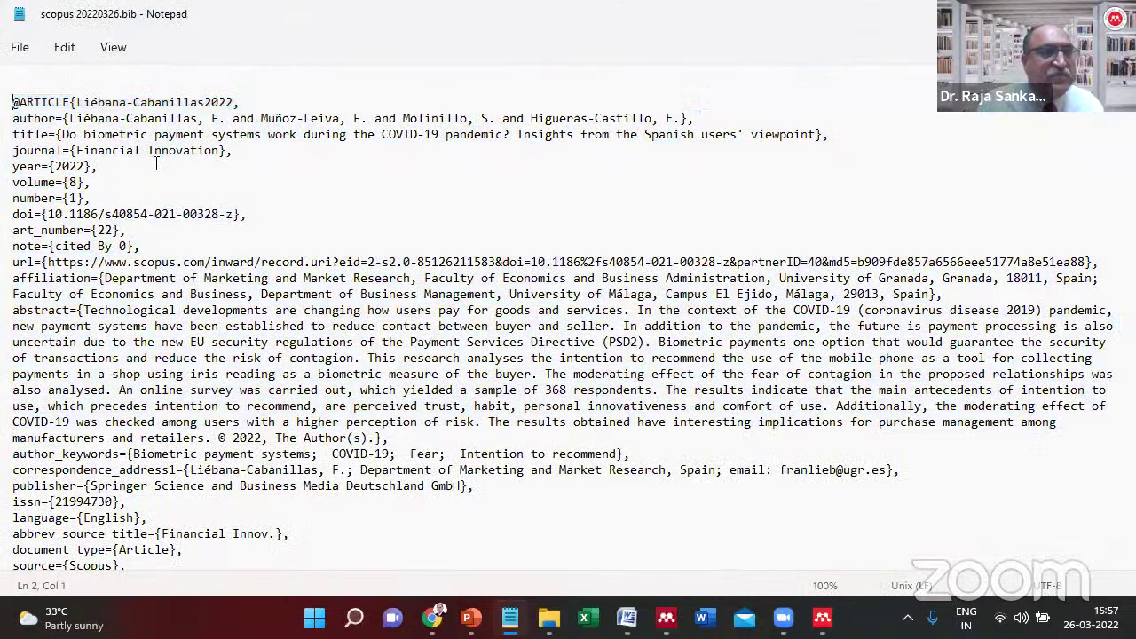
{"action": "key", "text": "shift+Down"}
{"action": "key", "text": "shift+Down"}
{"action": "key", "text": "ctrl+Home"}
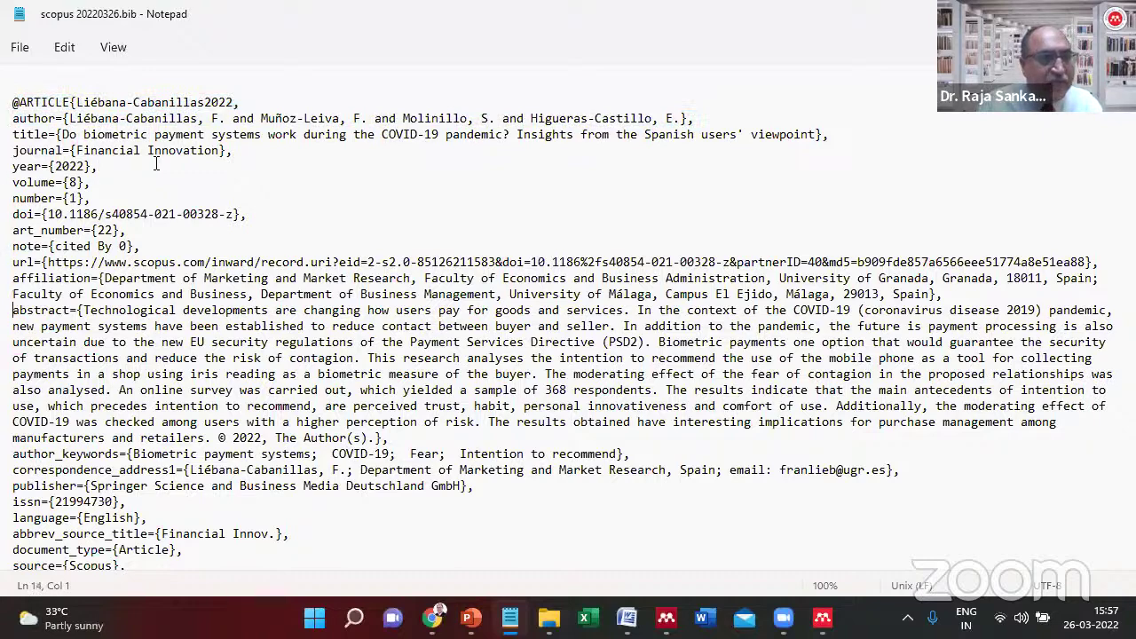
Read down past the first record and highlight the second article's author, title, journal, year and volume fields.
{"action": "key", "text": "Down"}
{"action": "key", "text": "Down"}
{"action": "key", "text": "Down"}
{"action": "key", "text": "Down"}
{"action": "key", "text": "Down"}
{"action": "key", "text": "Down"}
{"action": "key", "text": "Down"}
{"action": "key", "text": "Down"}
{"action": "key", "text": "Down"}
{"action": "key", "text": "Down"}
{"action": "key", "text": "Down"}
{"action": "key", "text": "Down"}
{"action": "key", "text": "Down"}
{"action": "key", "text": "Down"}
{"action": "key", "text": "Down"}
{"action": "key", "text": "Down"}
{"action": "key", "text": "Down"}
{"action": "key", "text": "Down"}
{"action": "key", "text": "Down"}
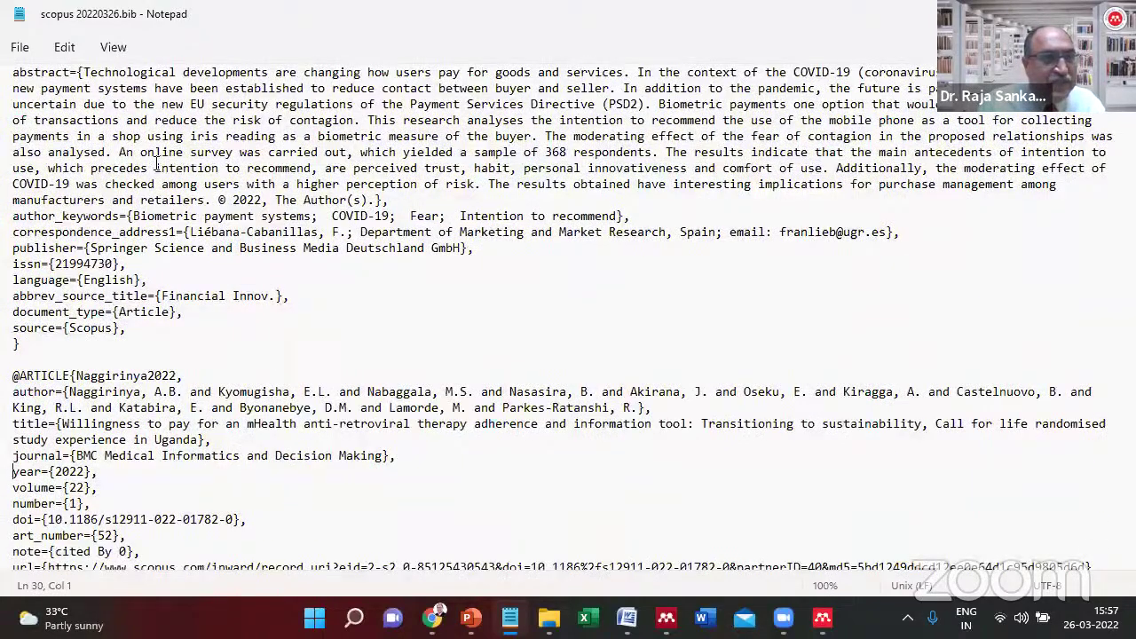
{"action": "key", "text": "shift+Down"}
{"action": "key", "text": "shift+Down"}
{"action": "key", "text": "shift+Down"}
{"action": "key", "text": "shift+Down"}
{"action": "key", "text": "shift+Down"}
{"action": "key", "text": "shift+Down"}
{"action": "key", "text": "shift+Down"}
{"action": "key", "text": "shift+Down"}
{"action": "key", "text": "shift+Down"}
{"action": "key", "text": "shift+Down"}
{"action": "key", "text": "shift+Down"}
{"action": "key", "text": "shift+Down"}
{"action": "key", "text": "shift+Down"}
{"action": "key", "text": "shift+Down"}
{"action": "key", "text": "shift+Down"}
{"action": "key", "text": "shift+Down"}
{"action": "key", "text": "shift+Down"}
{"action": "key", "text": "shift+Down"}
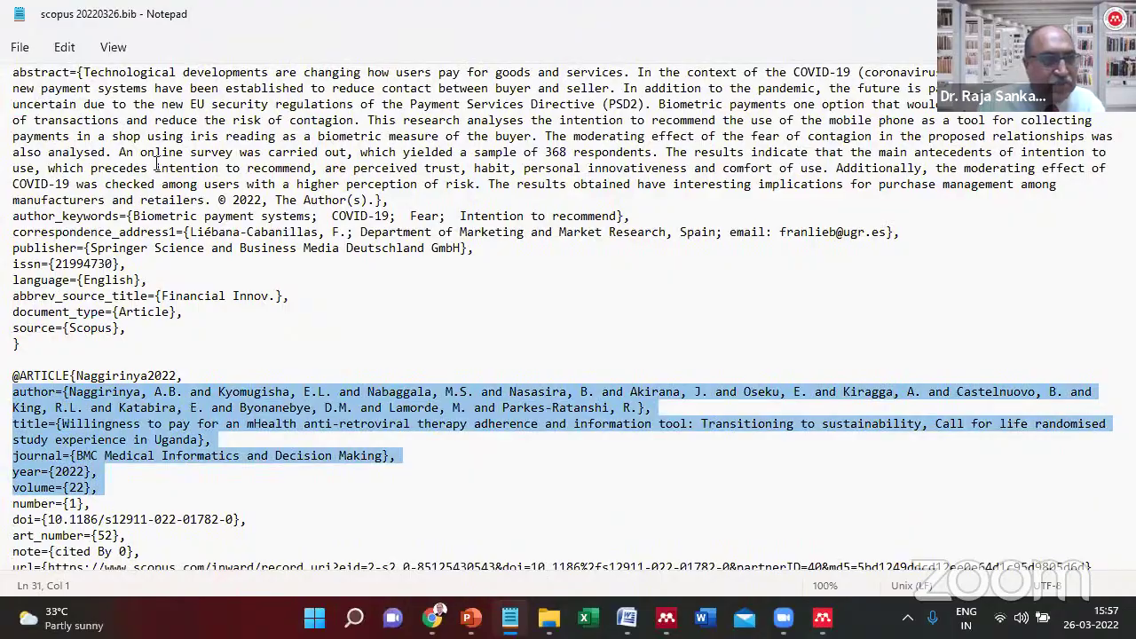
Page through the remaining BibTeX records to examine the citation details, abstracts and keywords exported for each article.
{"action": "key", "text": "Page_Down"}
{"action": "key", "text": "Page_Down"}
{"action": "key", "text": "Page_Down"}
{"action": "key", "text": "Page_Down"}
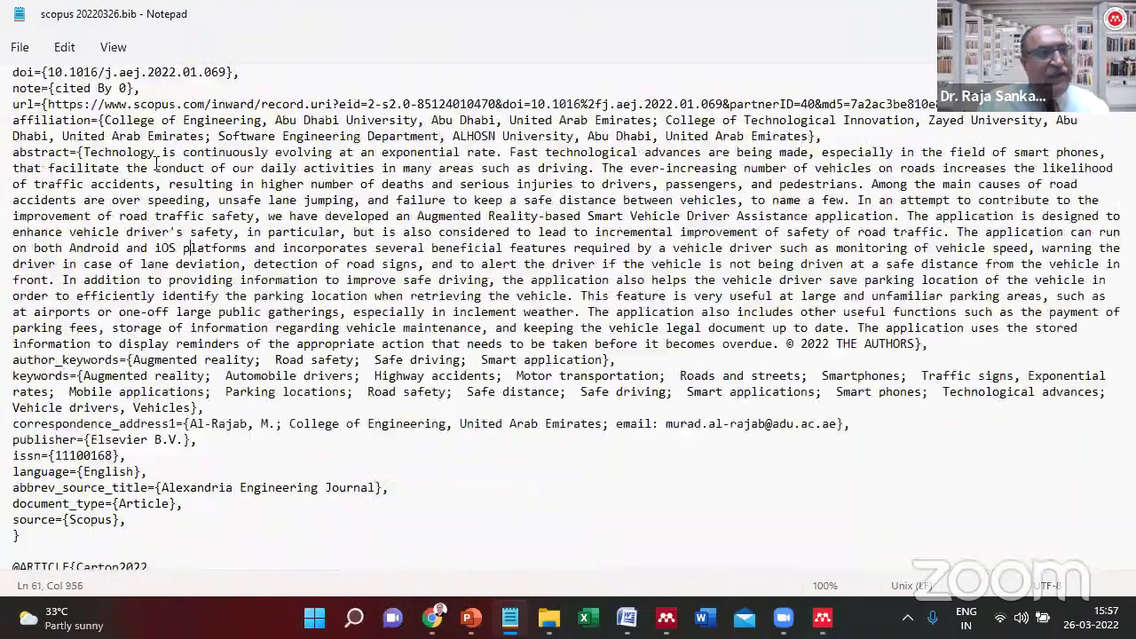
{"action": "key", "text": "Page_Down"}
{"action": "key", "text": "Page_Down"}
{"action": "key", "text": "Page_Down"}
{"action": "key", "text": "Page_Down"}
{"action": "key", "text": "Page_Down"}
{"action": "key", "text": "Page_Down"}
{"action": "key", "text": "Page_Down"}
{"action": "key", "text": "Page_Down"}
{"action": "key", "text": "Page_Down"}
{"action": "key", "text": "Page_Down"}
{"action": "key", "text": "Page_Down"}
{"action": "key", "text": "Page_Down"}
{"action": "key", "text": "Page_Down"}
{"action": "key", "text": "Page_Down"}
{"action": "key", "text": "Page_Down"}
{"action": "key", "text": "Page_Down"}
{"action": "key", "text": "Page_Down"}
{"action": "key", "text": "Page_Down"}
{"action": "key", "text": "Page_Down"}
{"action": "key", "text": "Page_Down"}
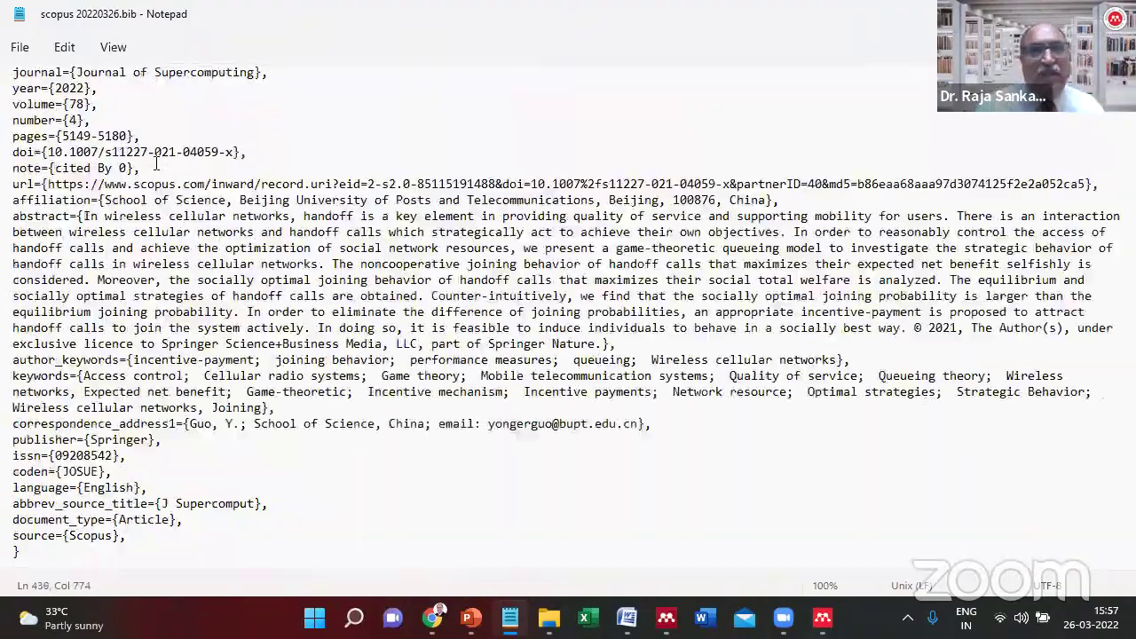
{"action": "key", "text": "Page_Down"}
{"action": "key", "text": "Page_Down"}
{"action": "key", "text": "Page_Down"}
{"action": "key", "text": "Page_Down"}
{"action": "key", "text": "Page_Down"}
{"action": "key", "text": "Page_Down"}
{"action": "key", "text": "Page_Down"}
{"action": "key", "text": "Page_Down"}
{"action": "key", "text": "Page_Down"}
{"action": "key", "text": "Page_Down"}
{"action": "key", "text": "Page_Down"}
{"action": "key", "text": "Page_Down"}
{"action": "key", "text": "Page_Down"}
{"action": "key", "text": "Page_Down"}
{"action": "key", "text": "Page_Down"}
{"action": "key", "text": "Page_Down"}
{"action": "key", "text": "Page_Down"}
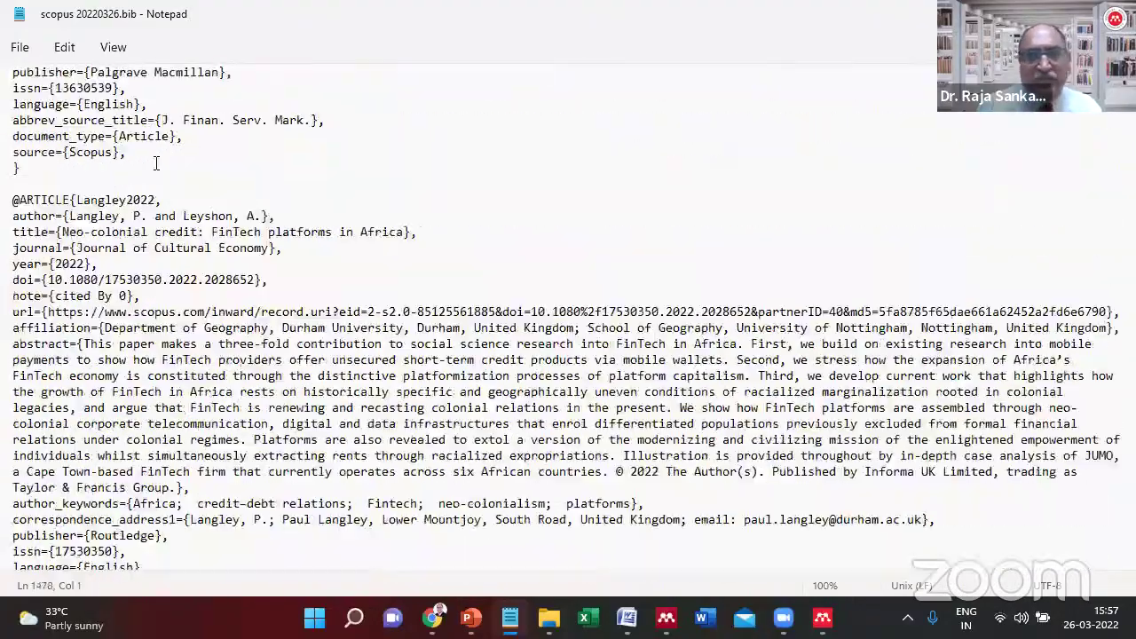
{"action": "key", "text": "Page_Down"}
{"action": "key", "text": "Page_Down"}
{"action": "key", "text": "Page_Down"}
{"action": "key", "text": "Page_Down"}
{"action": "key", "text": "Page_Down"}
{"action": "key", "text": "Page_Down"}
{"action": "key", "text": "Page_Down"}
{"action": "key", "text": "Page_Down"}
{"action": "key", "text": "Page_Down"}
{"action": "key", "text": "Page_Down"}
{"action": "key", "text": "Page_Down"}
{"action": "key", "text": "Page_Down"}
{"action": "key", "text": "Page_Down"}
{"action": "key", "text": "Page_Down"}
{"action": "key", "text": "Page_Down"}
{"action": "key", "text": "Page_Down"}
{"action": "key", "text": "Page_Down"}
{"action": "key", "text": "Page_Down"}
{"action": "key", "text": "Page_Down"}
{"action": "key", "text": "Page_Down"}
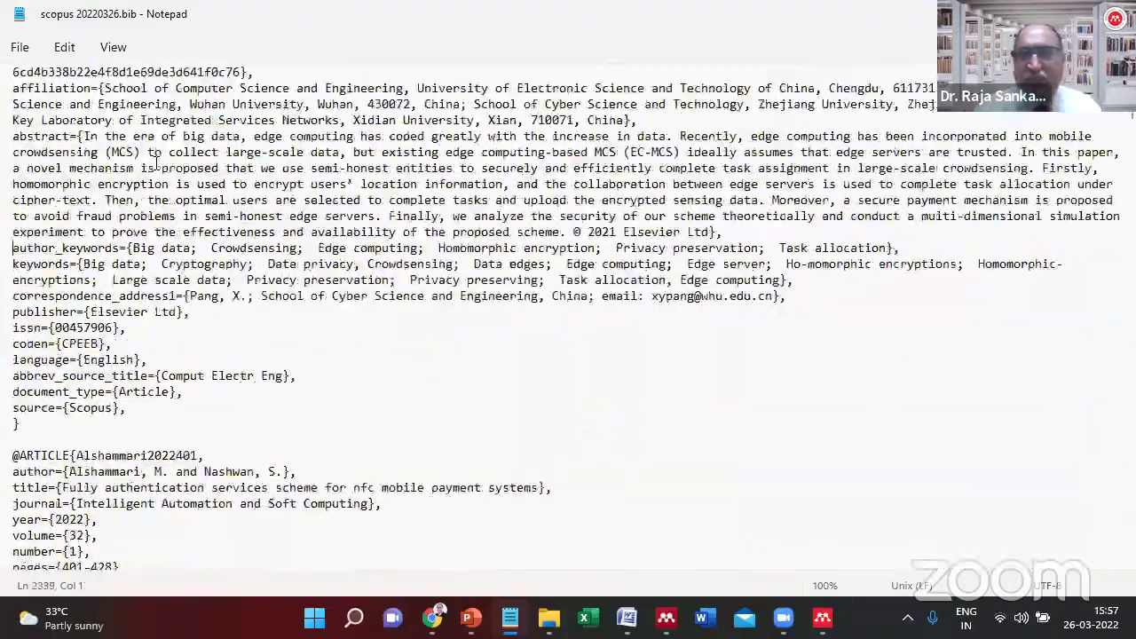
Continue paging down scopus 20220326.bib to examine the authors, titles, abstracts and keywords of further article records.
{"action": "key", "text": "Page_Down"}
{"action": "key", "text": "Page_Down"}
{"action": "key", "text": "Page_Down"}
{"action": "key", "text": "Page_Down"}
{"action": "key", "text": "Page_Down"}
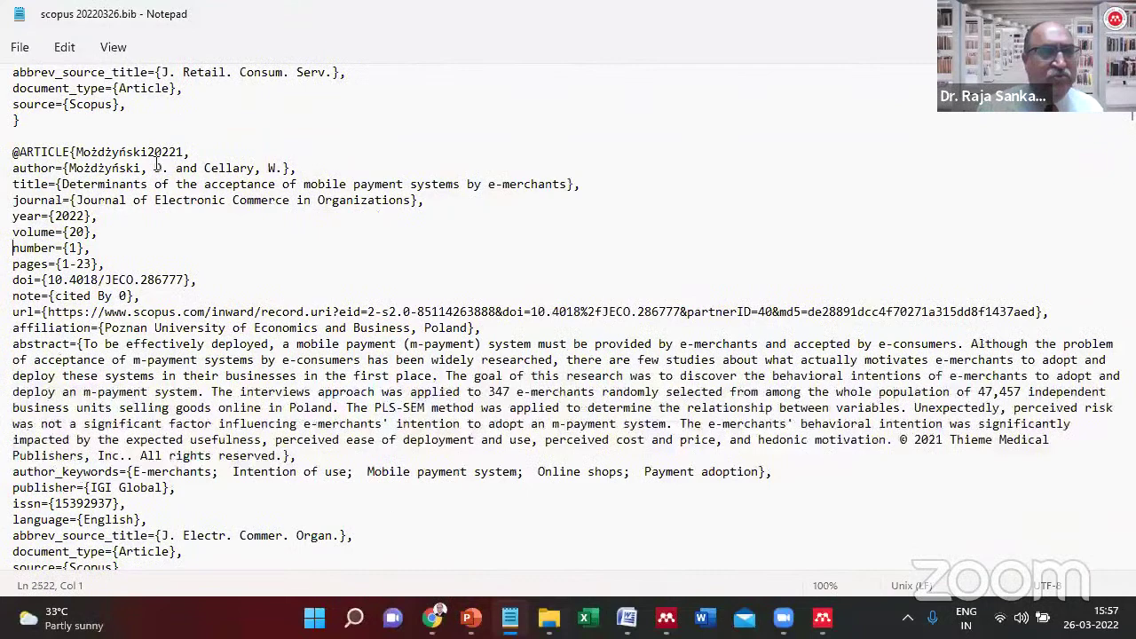
{"action": "key", "text": "Page_Down"}
{"action": "key", "text": "Page_Down"}
{"action": "key", "text": "Page_Down"}
{"action": "key", "text": "Page_Down"}
{"action": "key", "text": "Page_Down"}
{"action": "key", "text": "Page_Down"}
{"action": "key", "text": "Page_Down"}
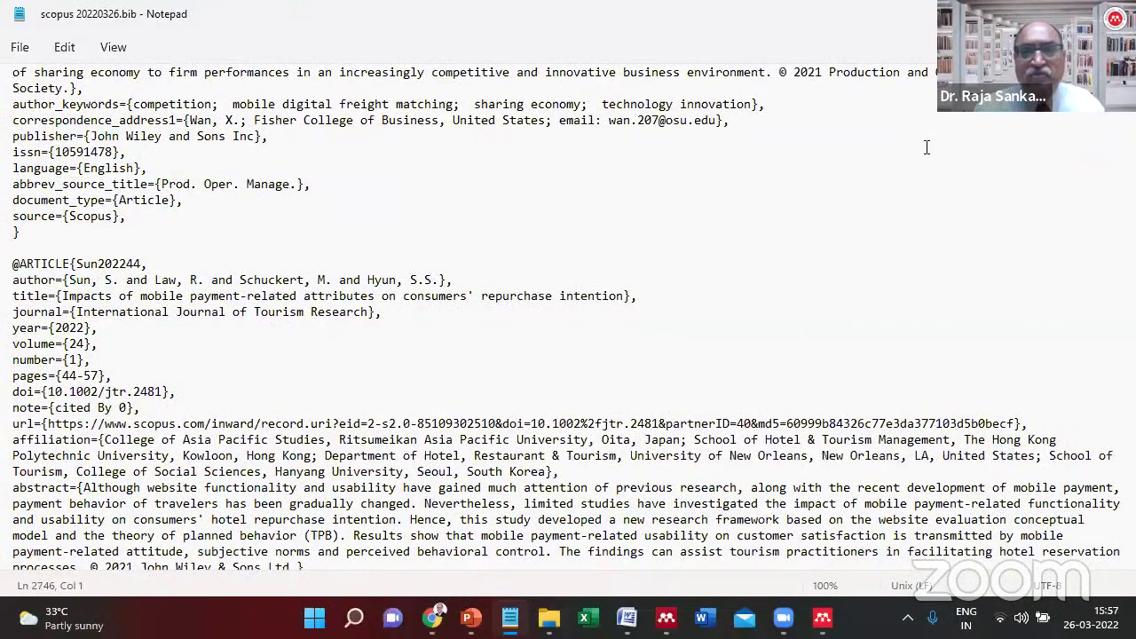
Switch back to the Scopus search results in Chrome and open the current search query for editing.
{"action": "key", "text": "alt+Tab"}
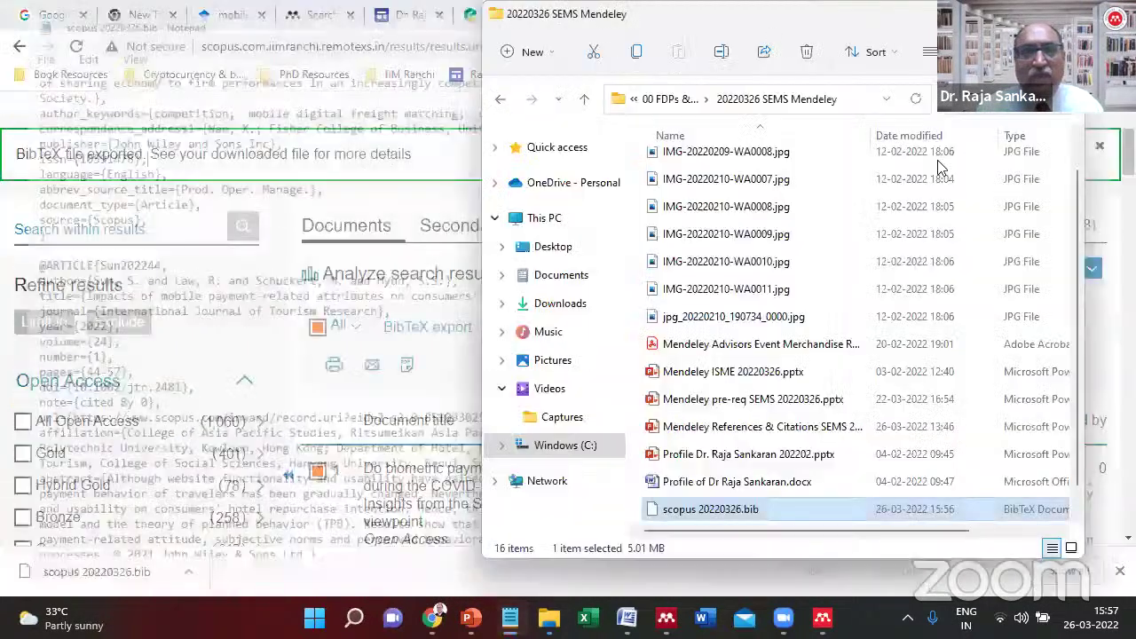
{"action": "key", "text": "alt+Tab"}
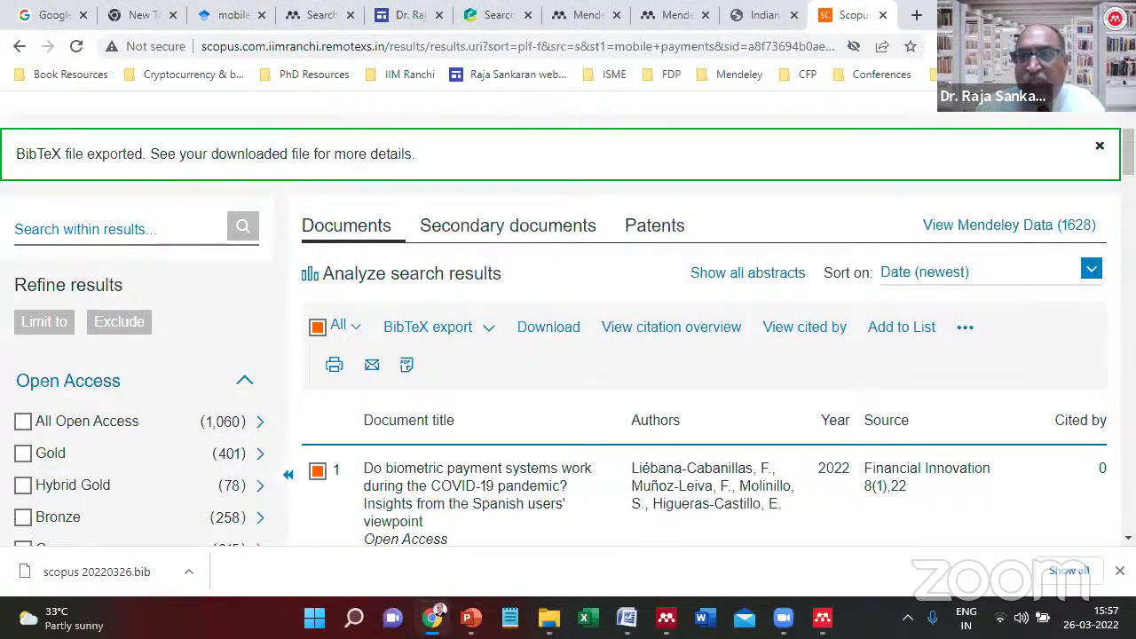
{"action": "scroll", "coordinate": [568, 356], "scroll_direction": "up", "scroll_amount": 3}
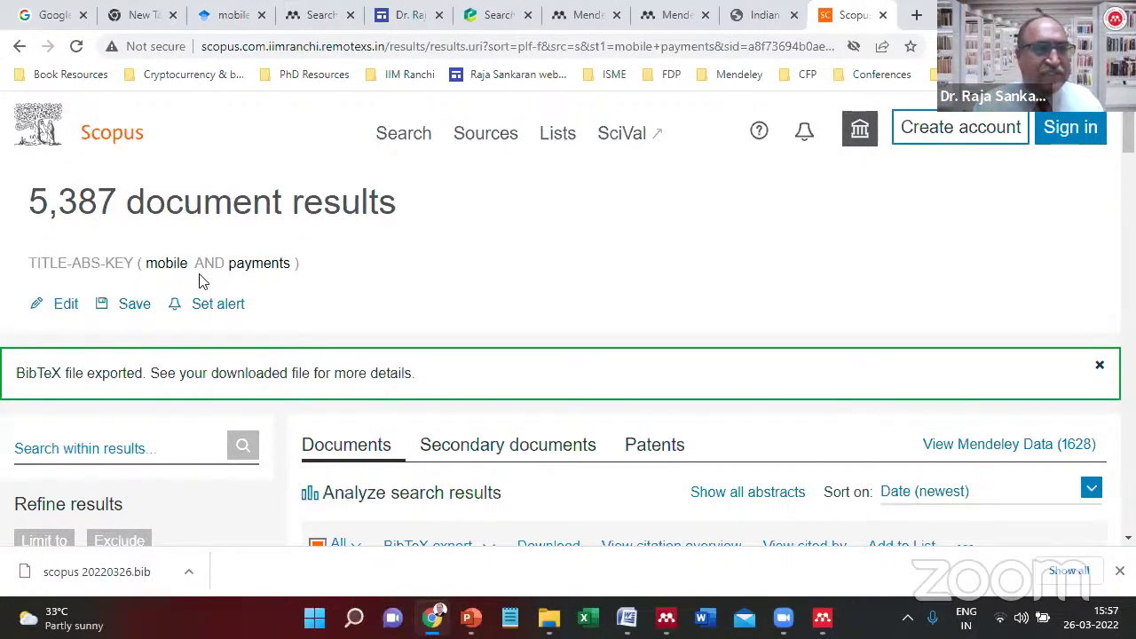
{"action": "left_click", "coordinate": [66, 305]}
{"action": "left_click", "coordinate": [62, 305]}
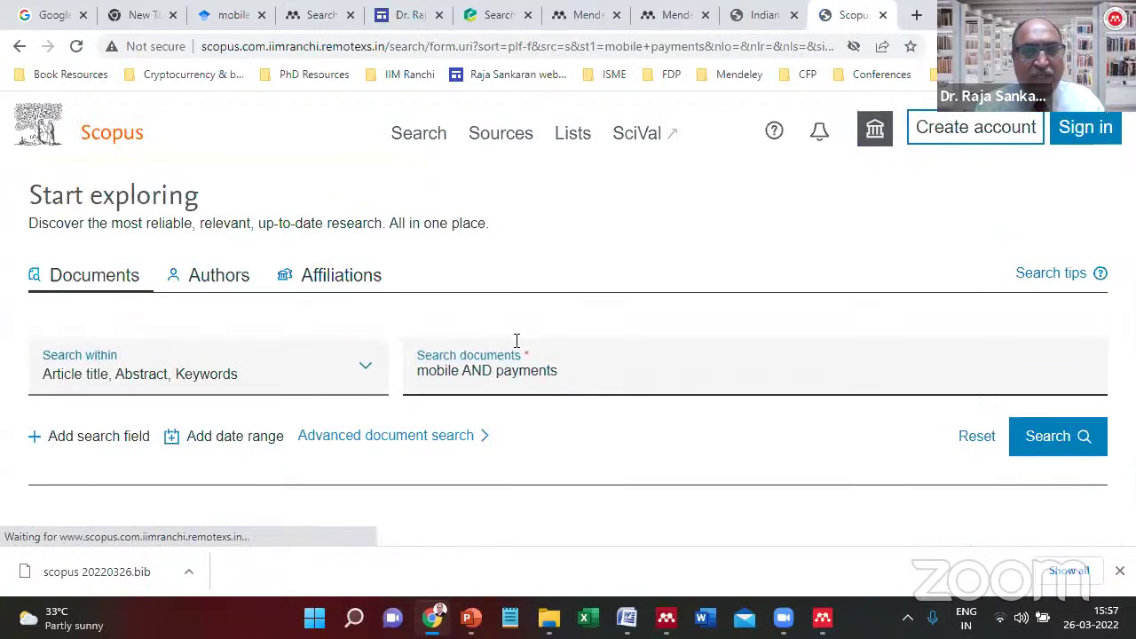
Change the document search query to "mobile payments" OR "digital payments", with each phrase in quotation marks.
{"action": "key", "text": "Delete"}
{"action": "key", "text": "Delete"}
{"action": "key", "text": "Delete"}
{"action": "key", "text": "Delete"}
{"action": "key", "text": "Home"}
{"action": "type", "text": "\""}
{"action": "key", "text": "End"}
{"action": "type", "text": "\" OR \"digital pay"}
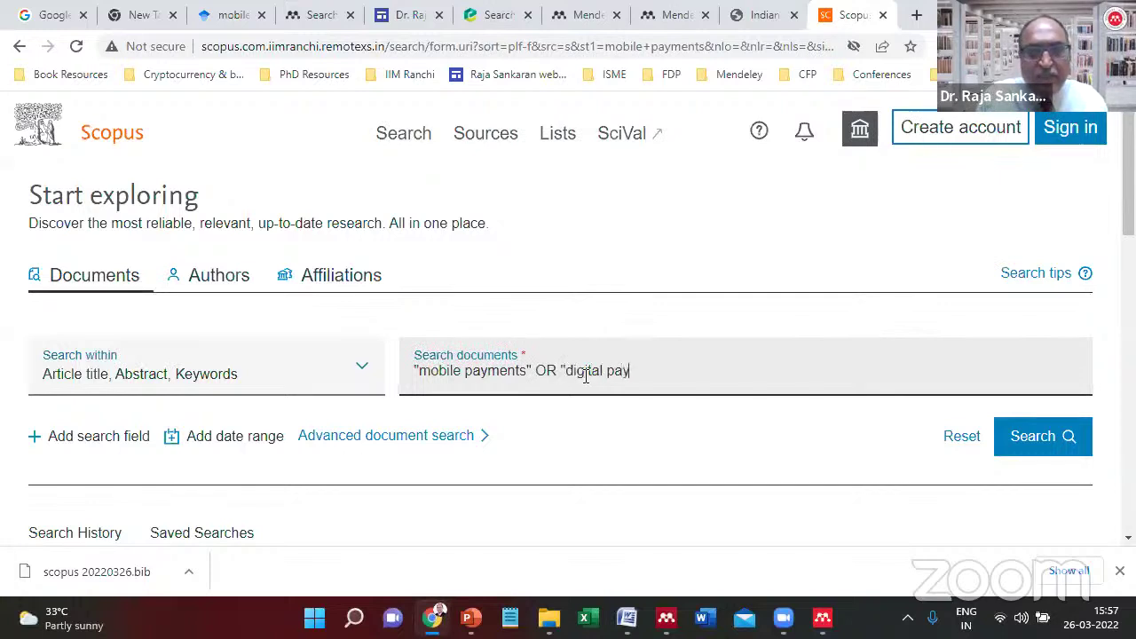
{"action": "type", "text": "ment\""}
{"action": "type", "text": "s\""}
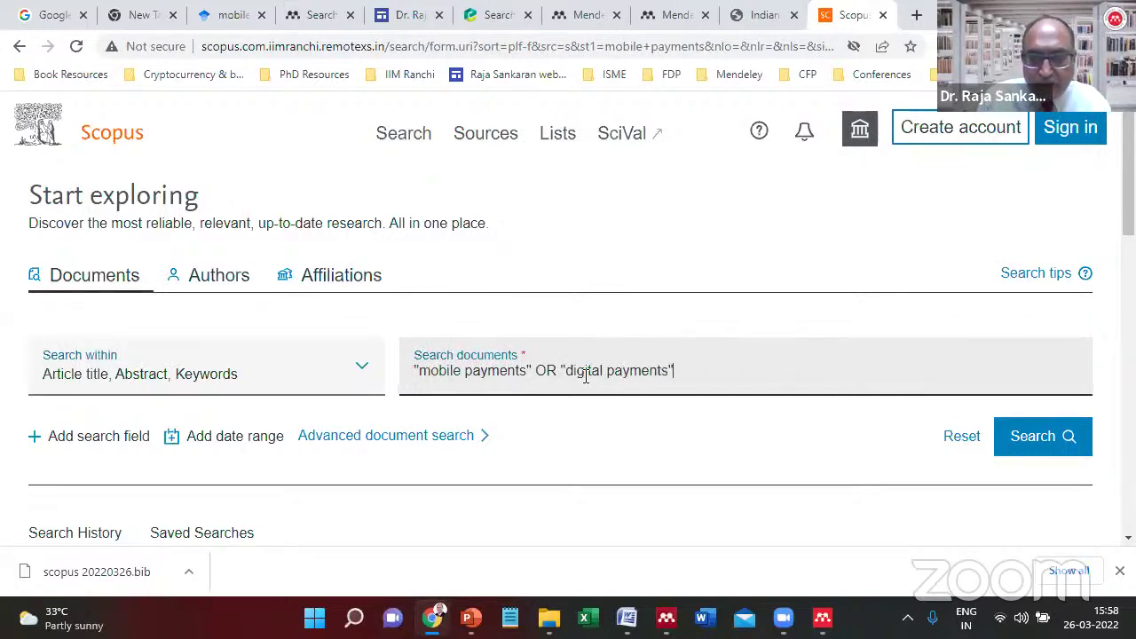
Enclose the two phrases in parentheses, add AND UTAUT to the query, and run the search.
{"action": "type", "text": ")"}
{"action": "key", "text": "Home"}
{"action": "type", "text": "("}
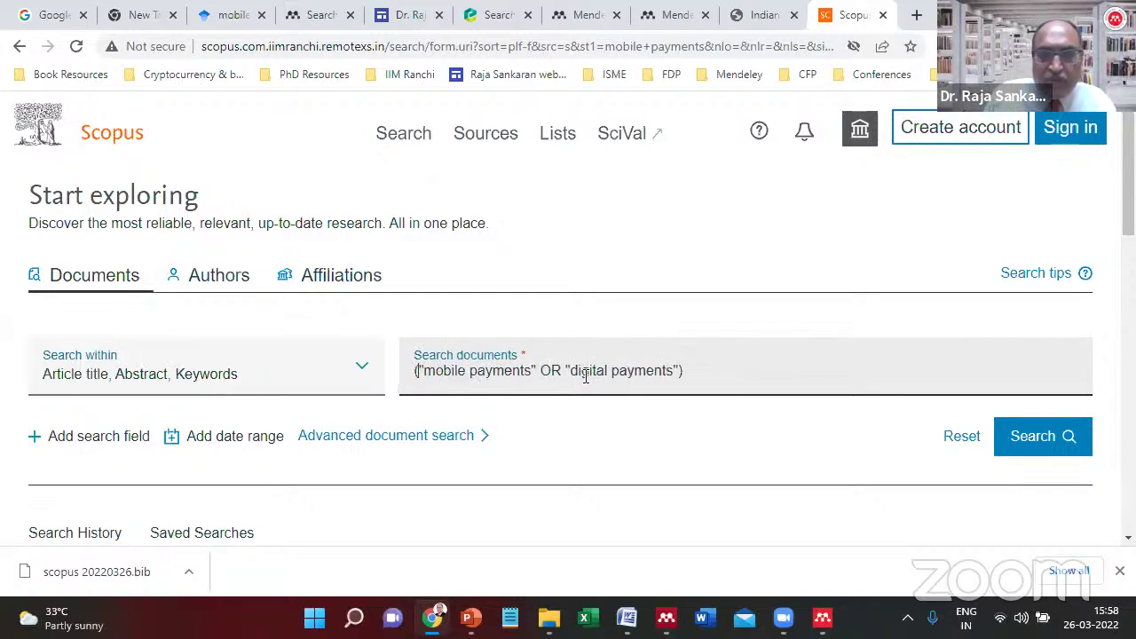
{"action": "type", "text": " AND"}
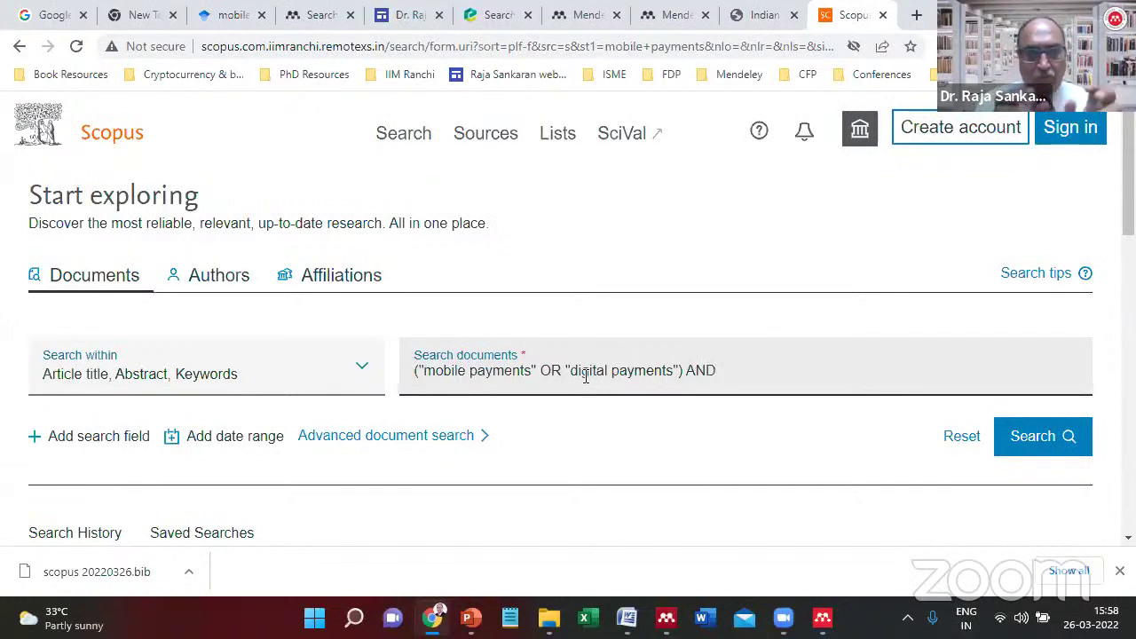
{"action": "type", "text": " UA"}
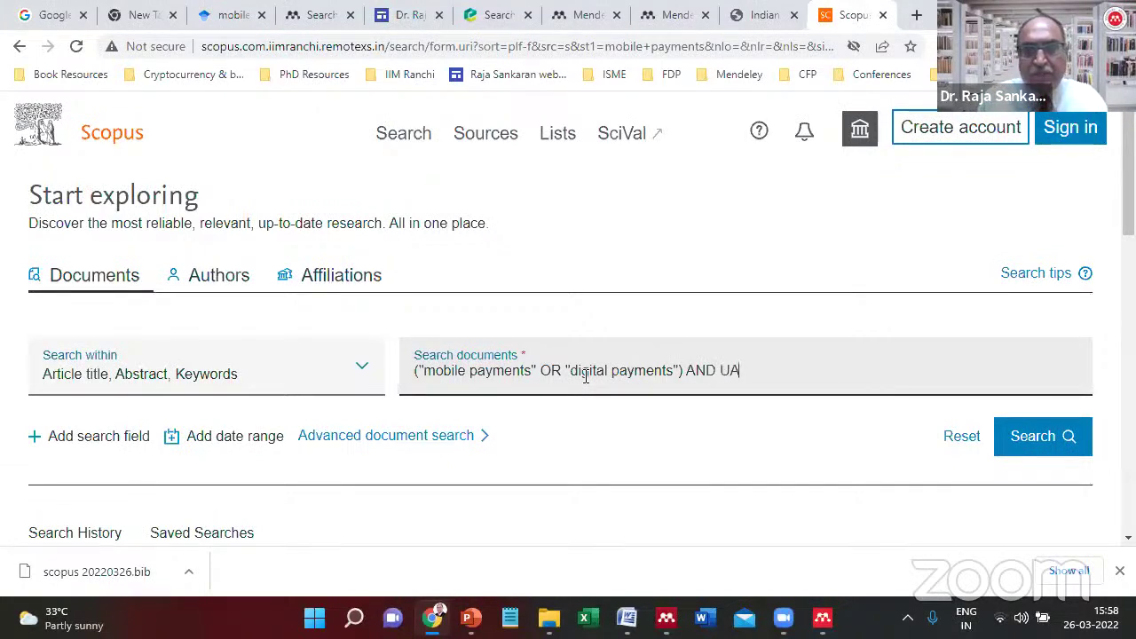
{"action": "type", "text": "TAUT"}
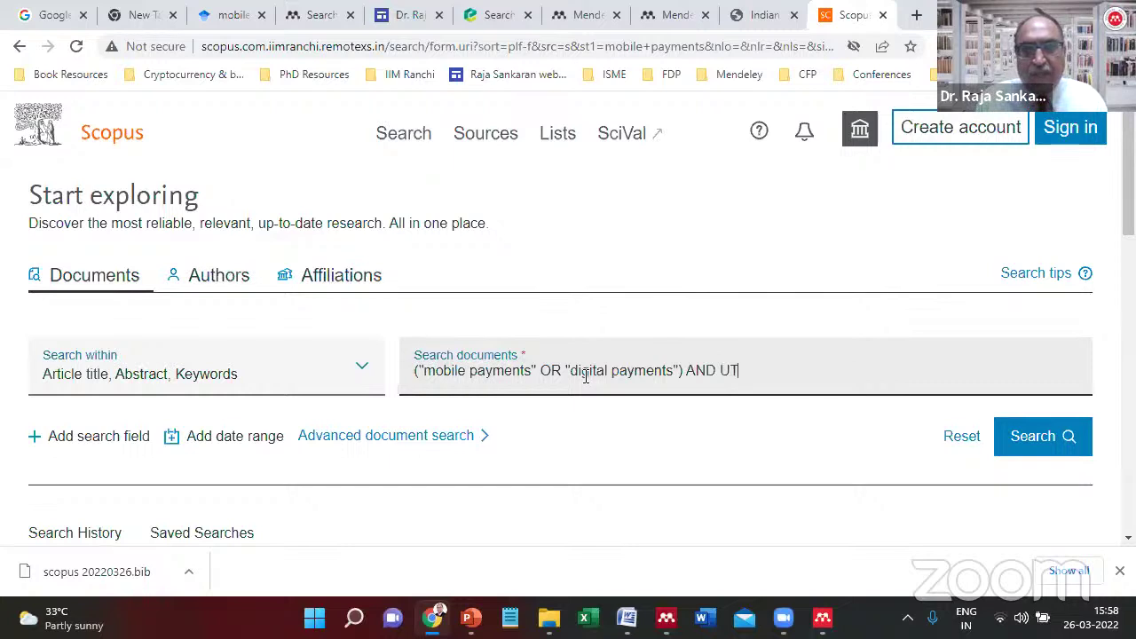
{"action": "left_click", "coordinate": [1053, 452]}
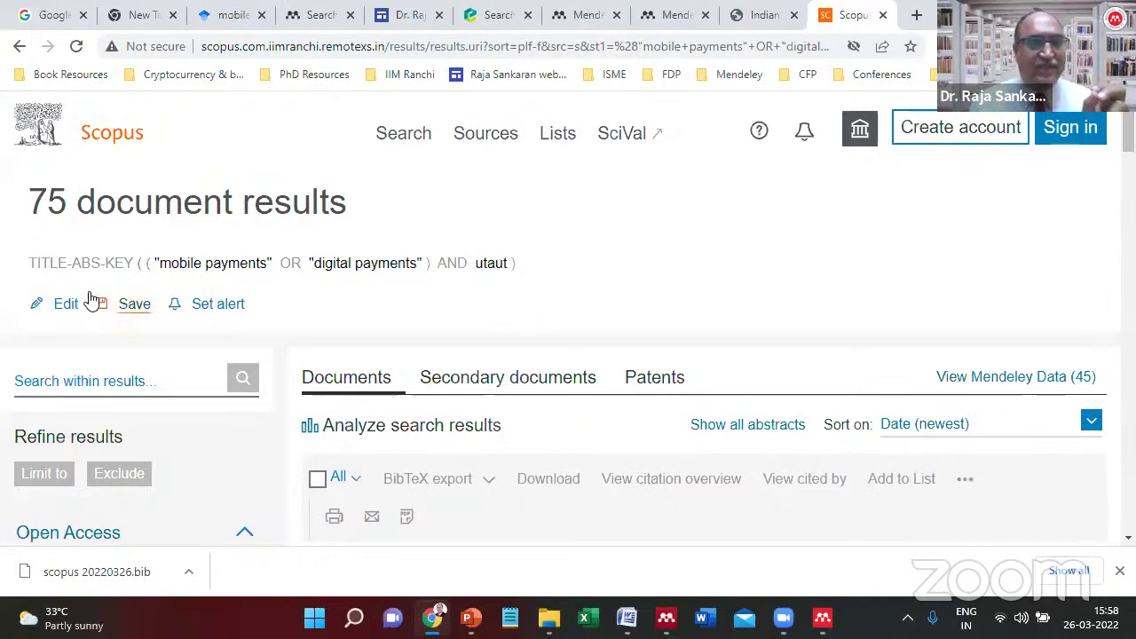
Highlight the document count of the narrowed search and look through the first articles and refinement filters.
{"action": "left_click_drag", "start_coordinate": [27, 209], "coordinate": [400, 196]}
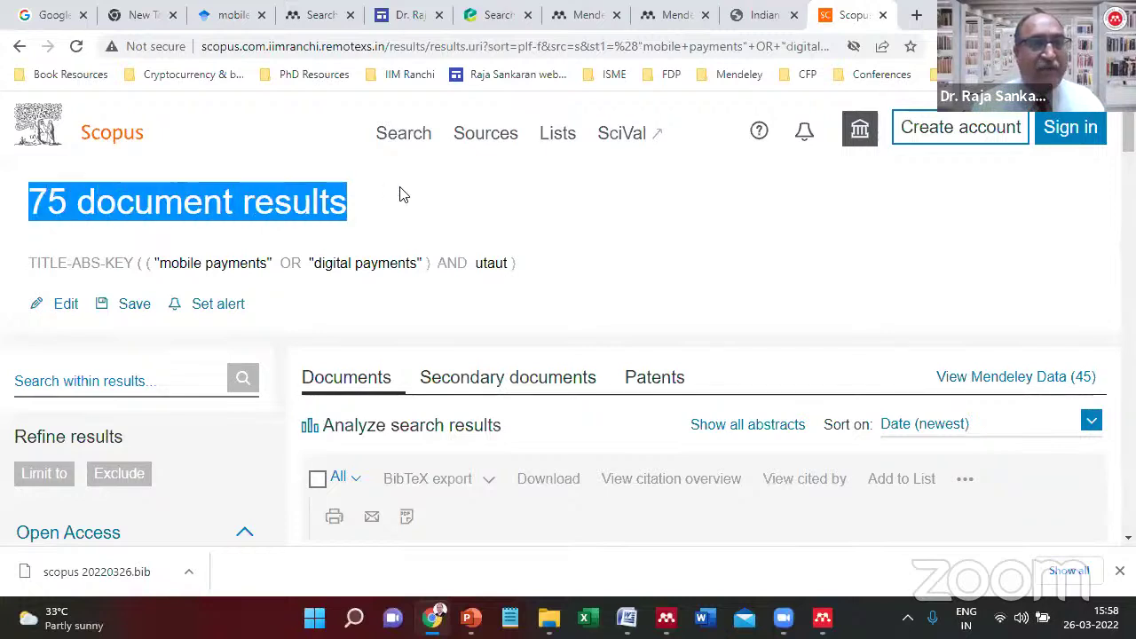
{"action": "left_click", "coordinate": [399, 196]}
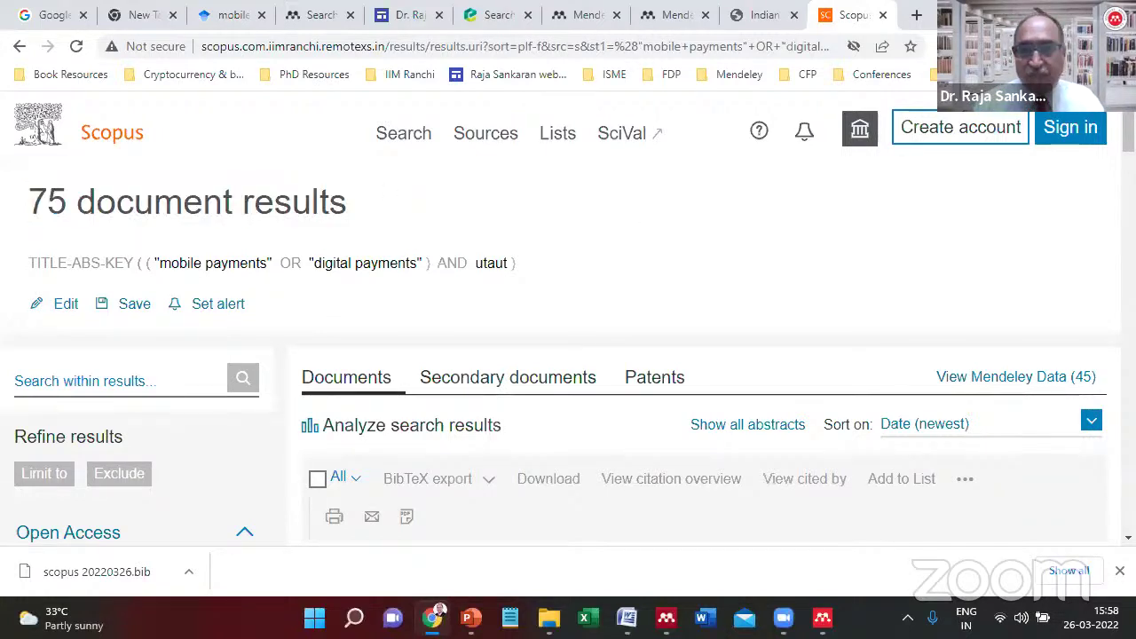
{"action": "scroll", "coordinate": [568, 316], "scroll_direction": "down", "scroll_amount": 3}
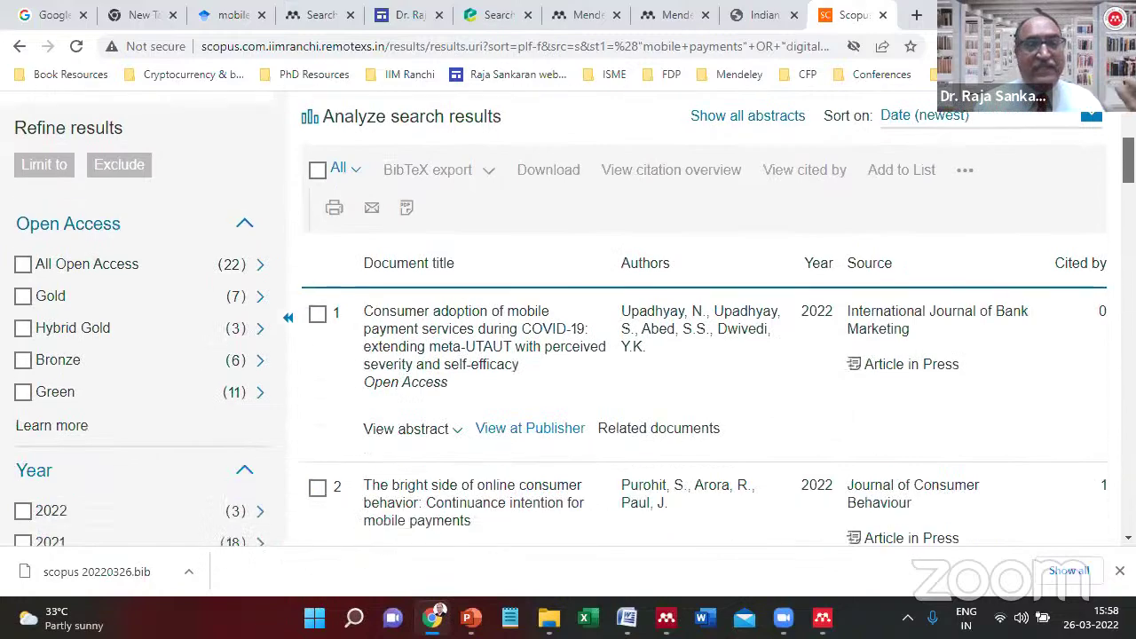
{"action": "scroll", "coordinate": [568, 316], "scroll_direction": "down", "scroll_amount": 2}
{"action": "scroll", "coordinate": [568, 316], "scroll_direction": "up", "scroll_amount": 1}
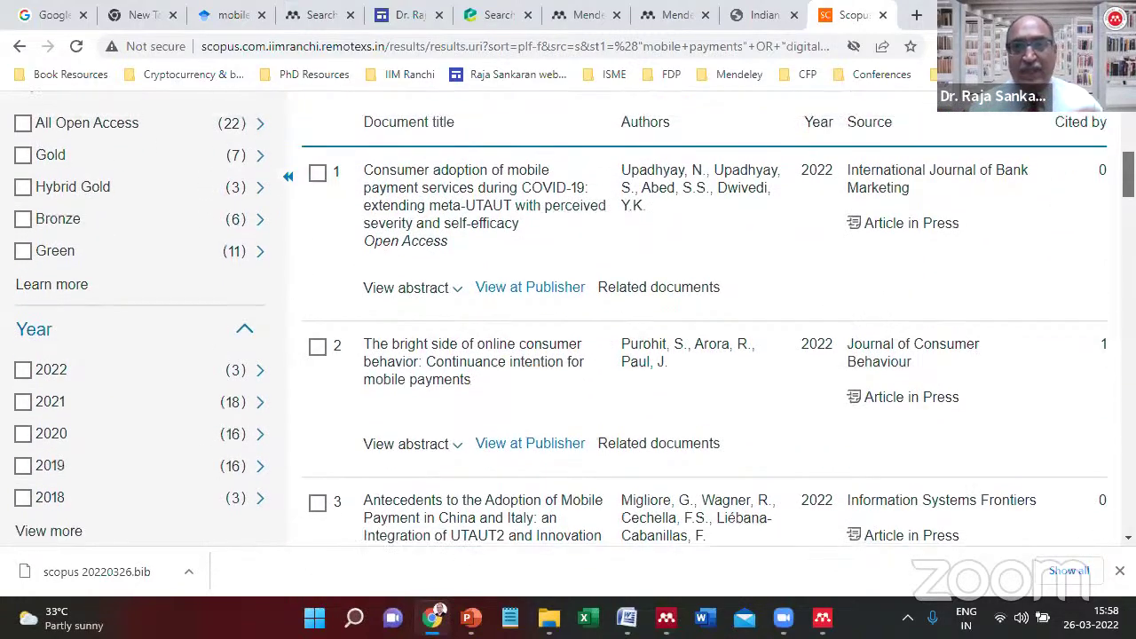
{"action": "left_click_drag", "start_coordinate": [1128, 174], "coordinate": [1128, 133]}
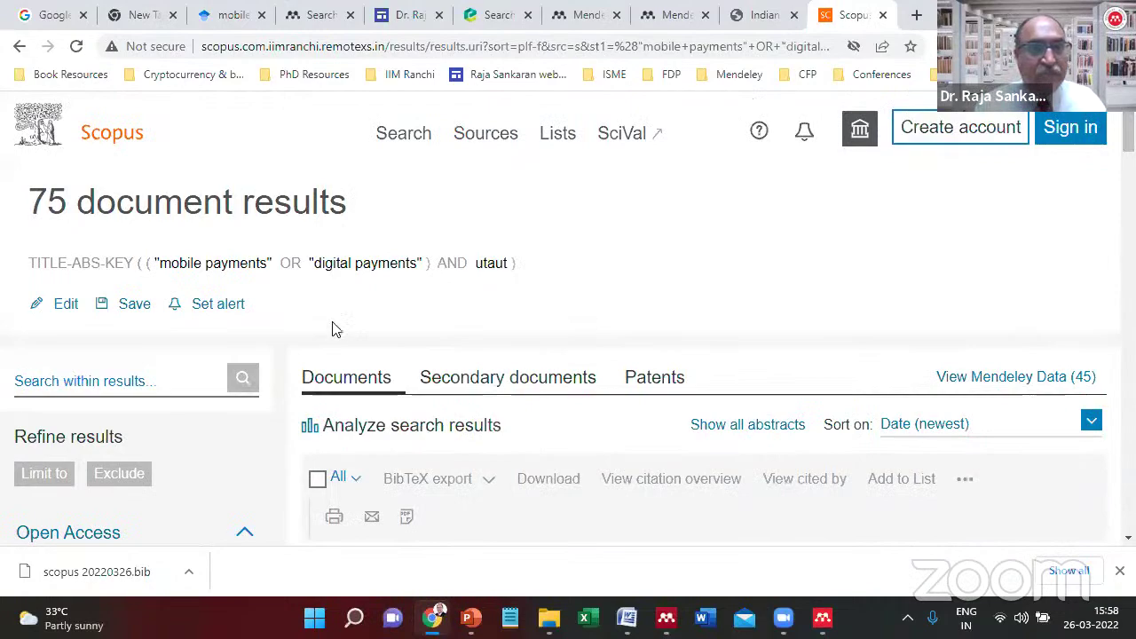
{"action": "scroll", "coordinate": [333, 329], "scroll_direction": "down", "scroll_amount": 5}
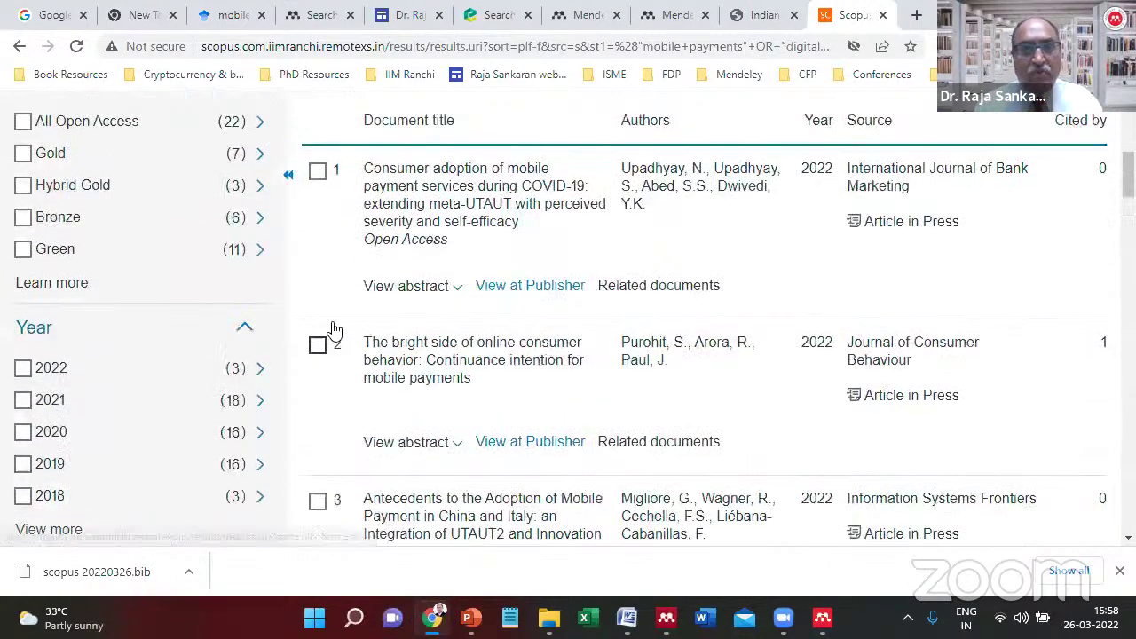
{"action": "scroll", "coordinate": [333, 329], "scroll_direction": "up", "scroll_amount": 5}
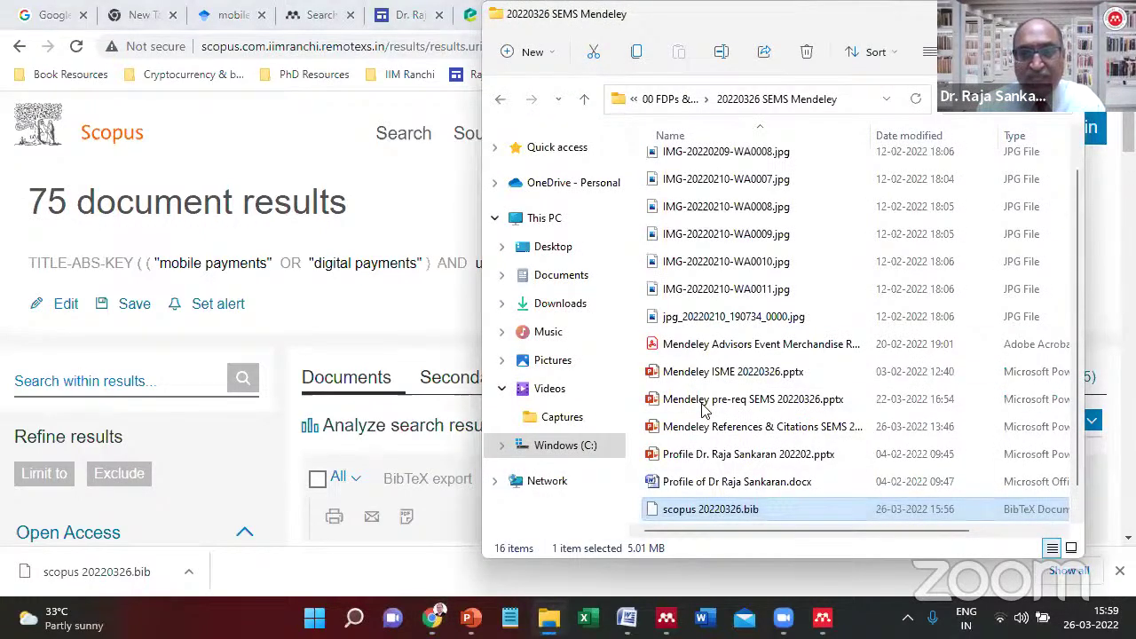
Switch to Mendeley Desktop, select scopus 20220326.bib in the 20220326 SEMS Mendeley folder for a BibTeX import, and cancel the import.
{"action": "key", "text": "alt+Tab"}
{"action": "key", "text": "alt+Tab"}
{"action": "key", "text": "alt+Tab"}
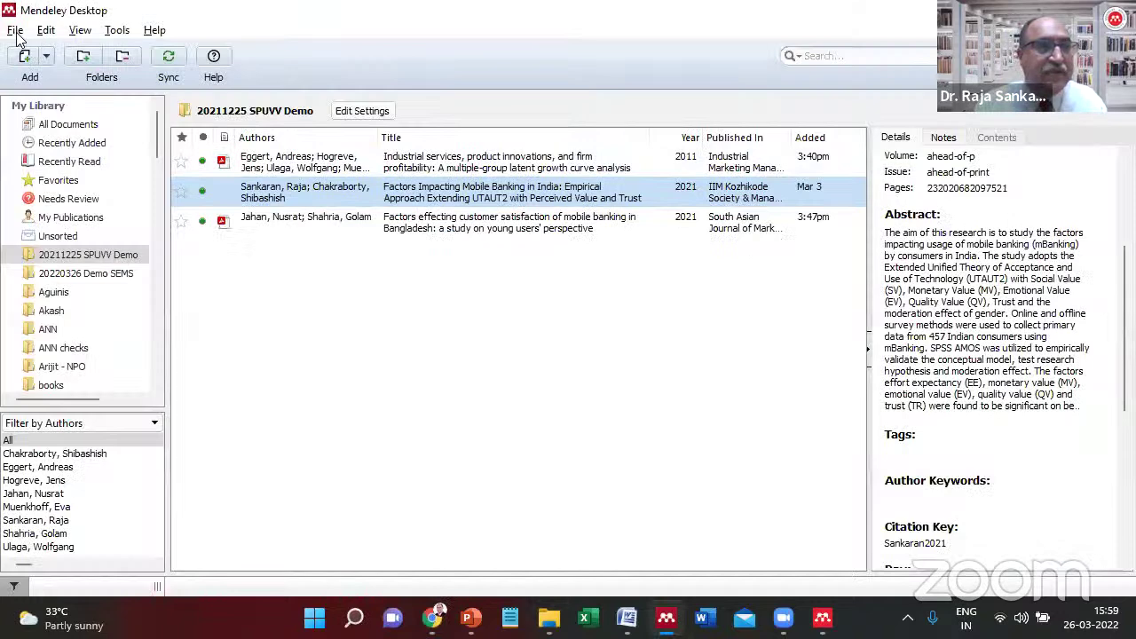
{"action": "left_click", "coordinate": [16, 32]}
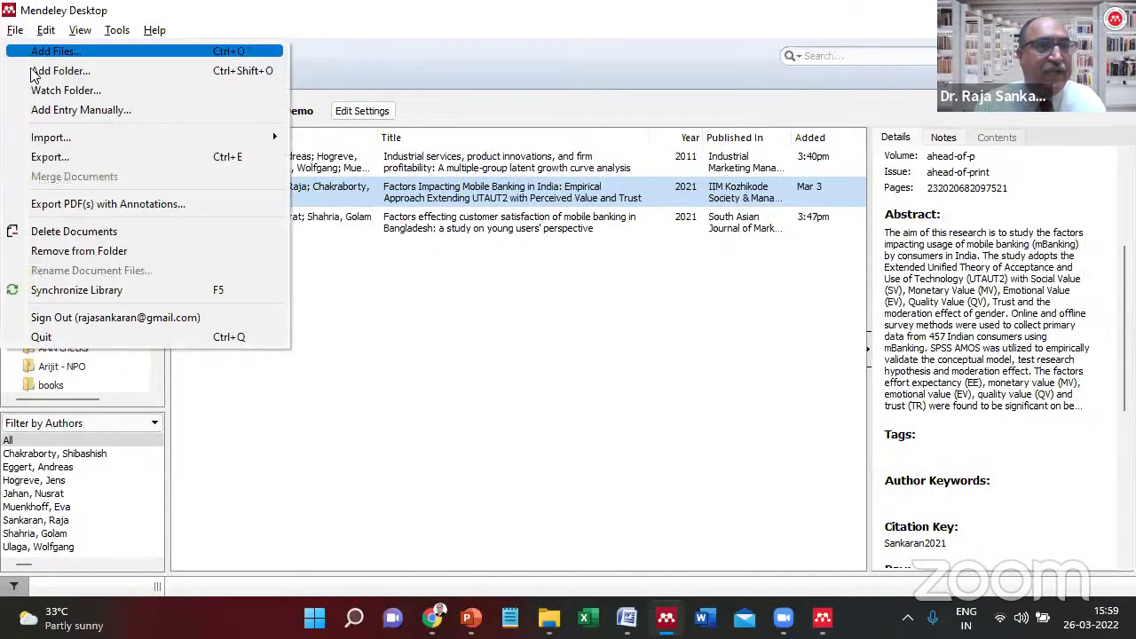
{"action": "mouse_move", "coordinate": [222, 138]}
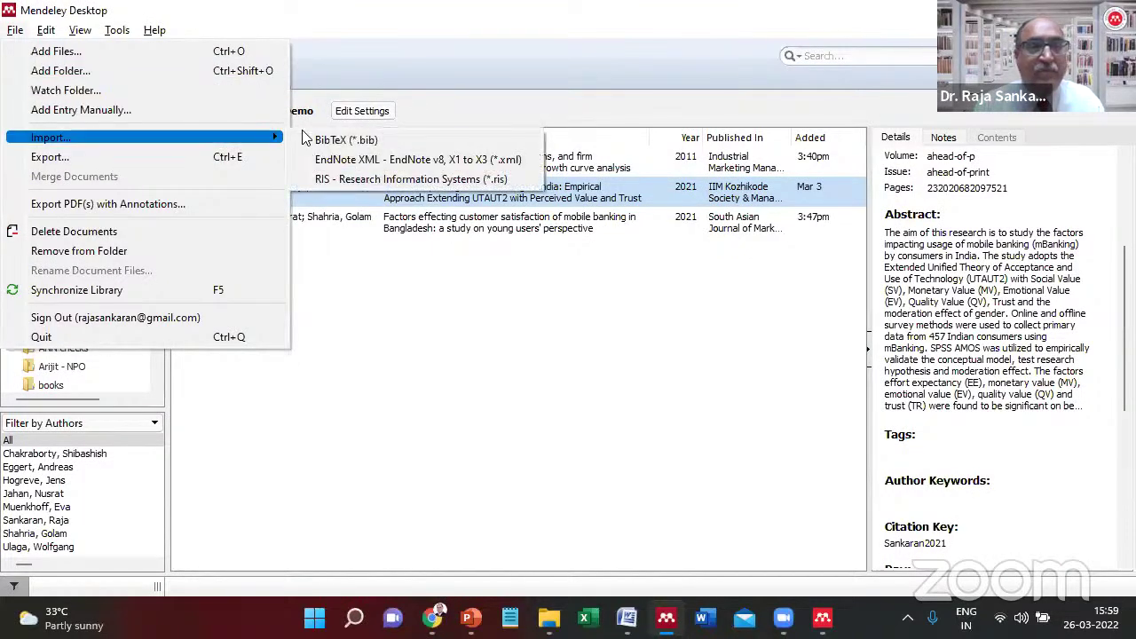
{"action": "left_click", "coordinate": [328, 140]}
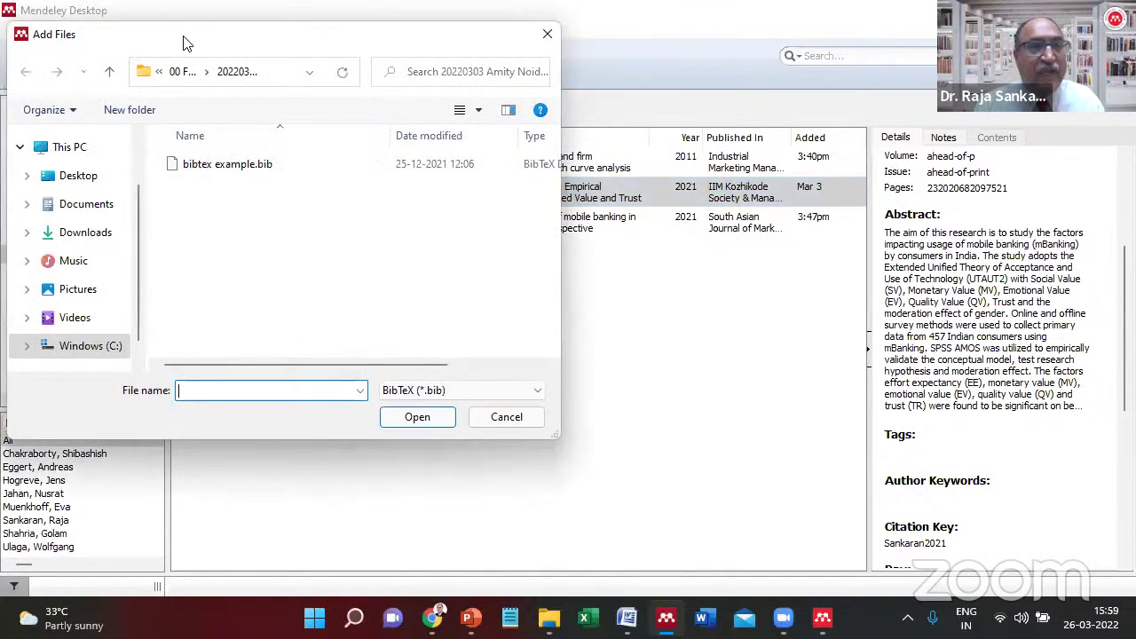
{"action": "left_click", "coordinate": [182, 72]}
{"action": "double_click", "coordinate": [272, 222]}
{"action": "left_click", "coordinate": [203, 169]}
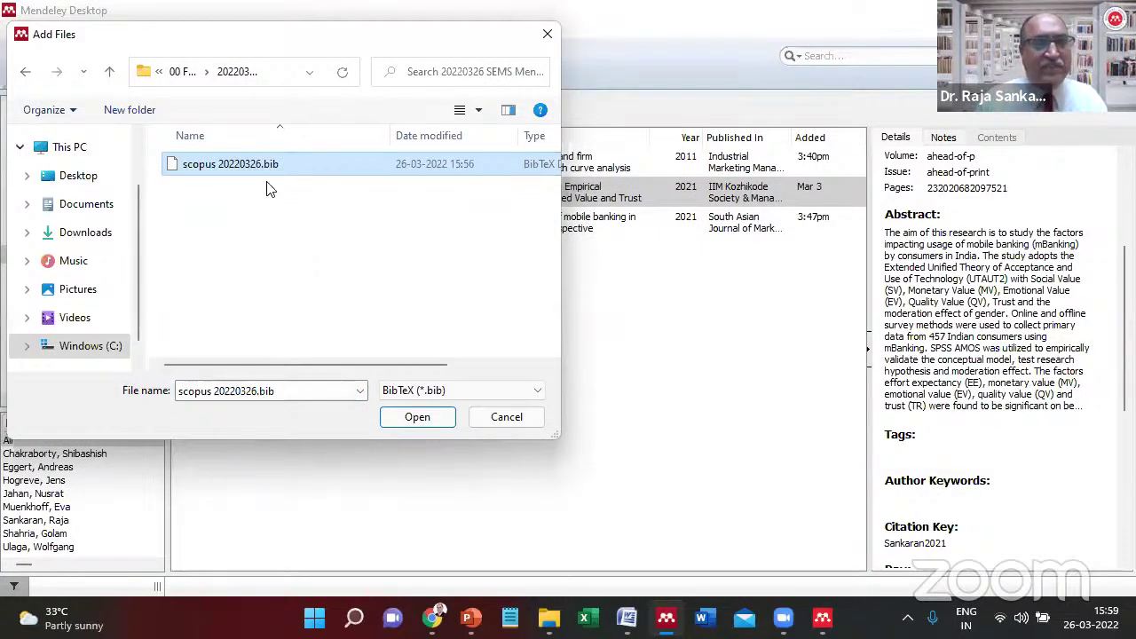
{"action": "left_click", "coordinate": [503, 420]}
{"action": "left_click", "coordinate": [487, 413]}
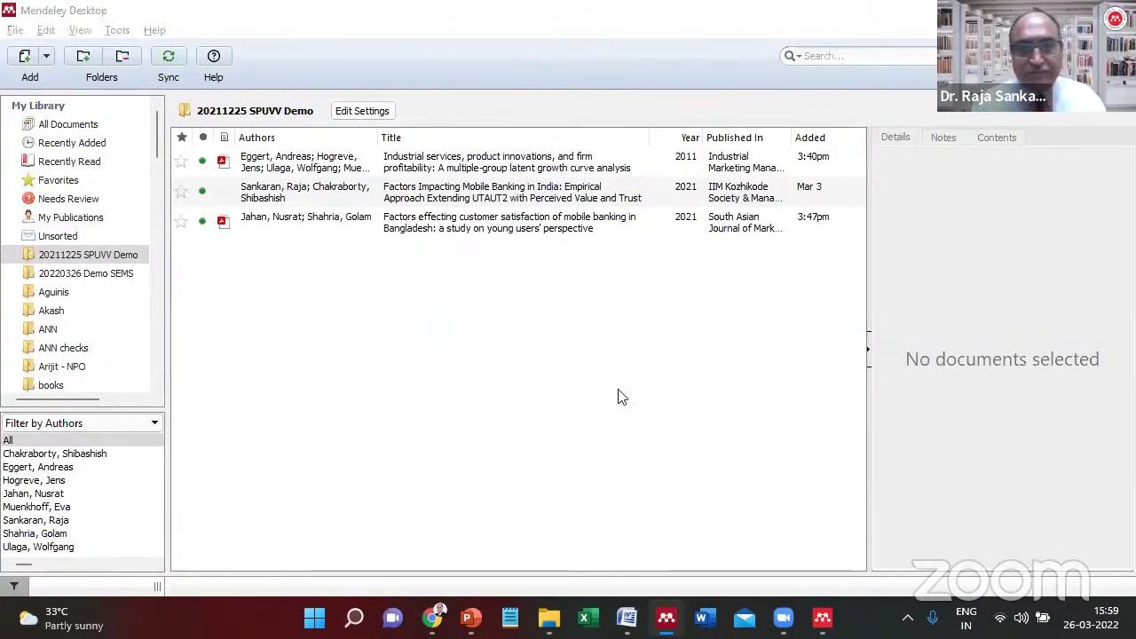
Switch to the "How to build a library" slide in PowerPoint, point out the Watch Folder method, and return to Mendeley Desktop.
{"action": "key", "text": "alt+Tab"}
{"action": "key", "text": "Tab"}
{"action": "key", "text": "Tab"}
{"action": "key", "text": "Tab"}
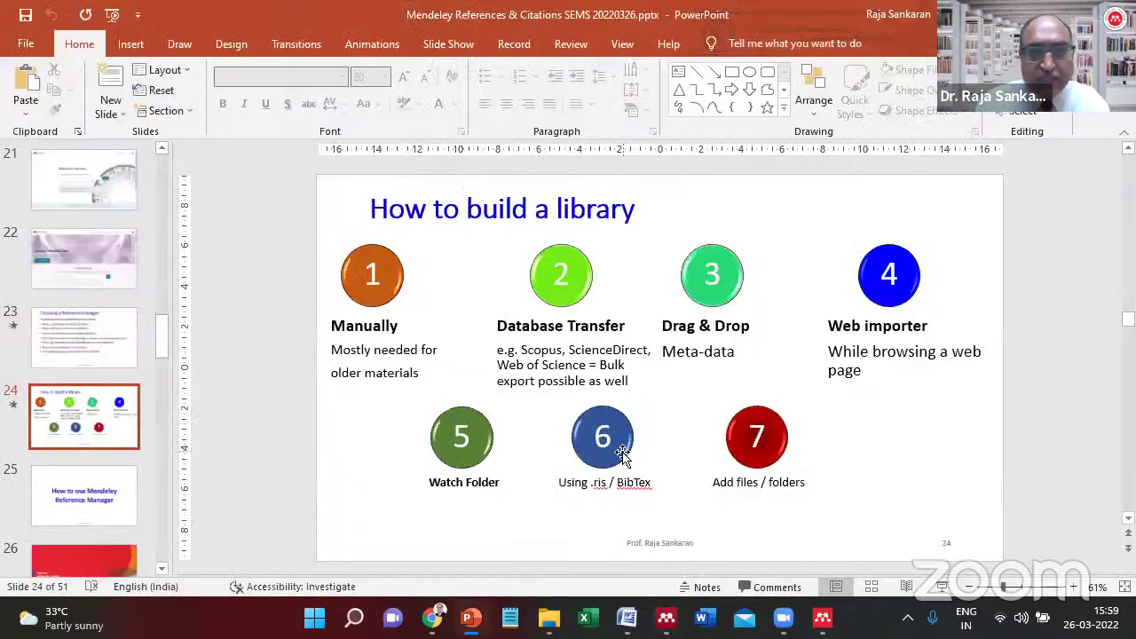
{"action": "left_click", "coordinate": [467, 482]}
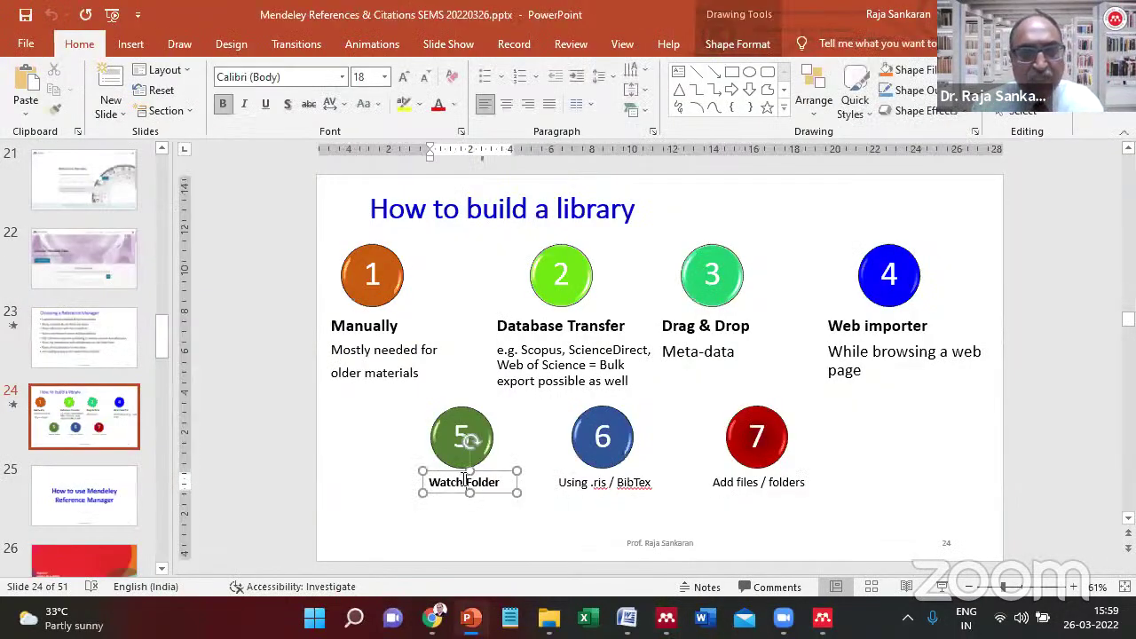
{"action": "key", "text": "alt+Tab"}
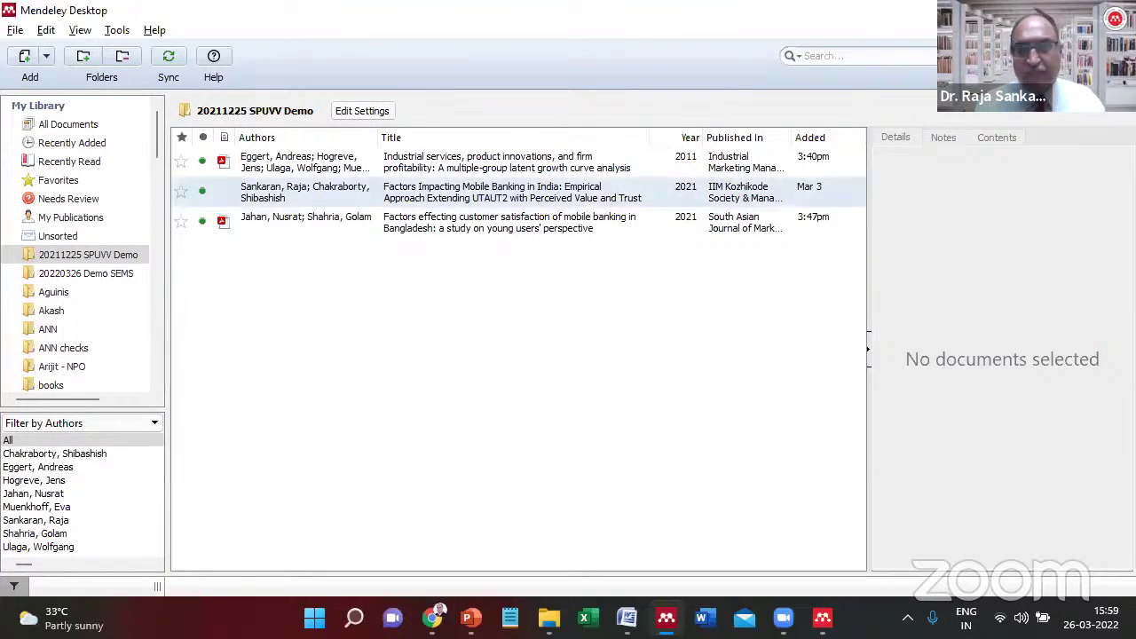
Show the Windows desktop and create a new folder on it named Demo SEMS 20220326.
{"action": "key", "text": "super+d"}
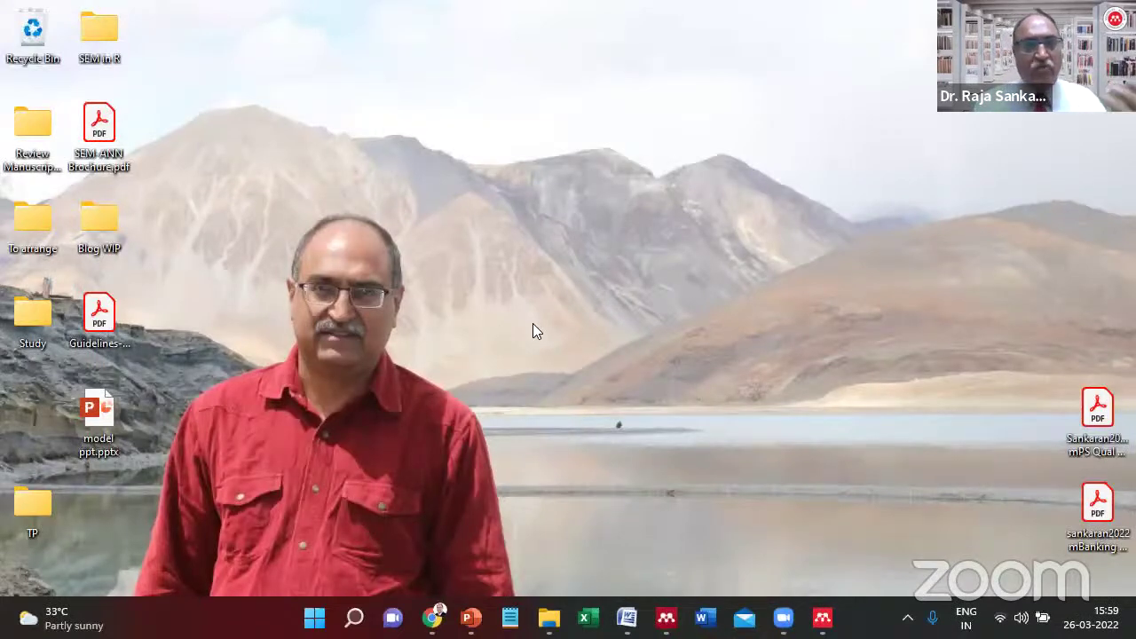
{"action": "right_click", "coordinate": [641, 225]}
{"action": "mouse_move", "coordinate": [688, 363]}
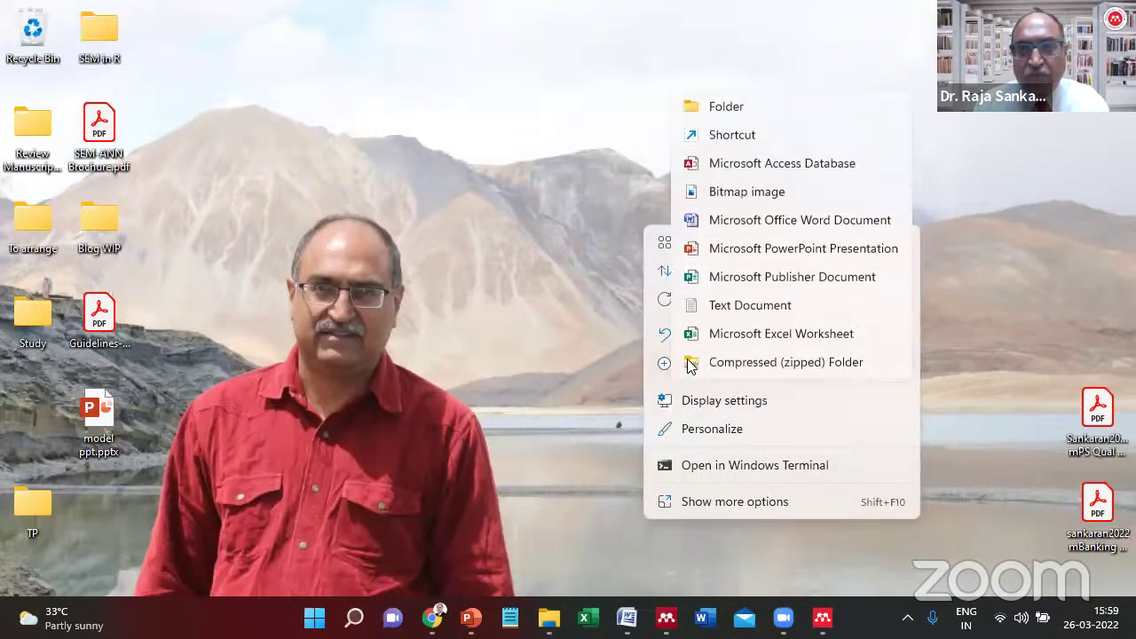
{"action": "left_click", "coordinate": [763, 106]}
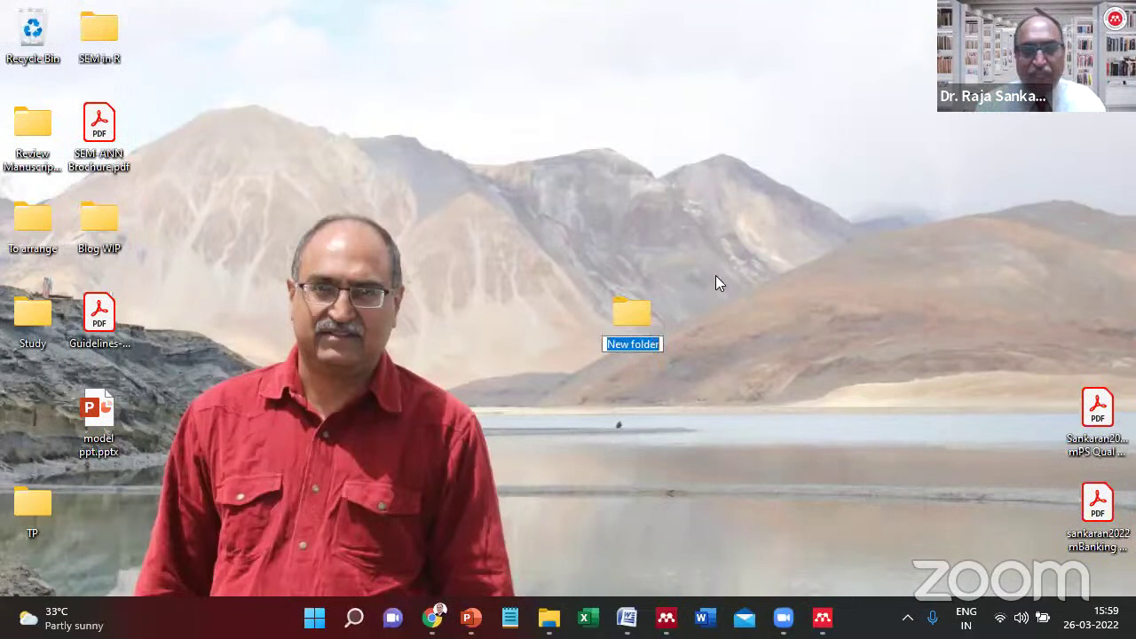
{"action": "type", "text": "Demo "}
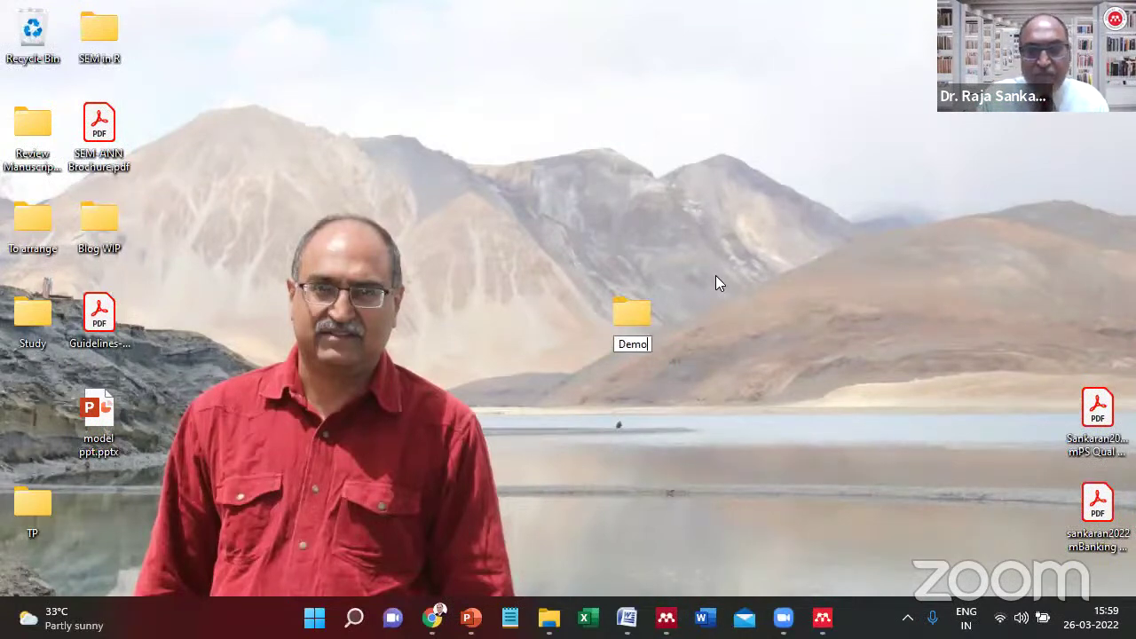
{"action": "type", "text": "S"}
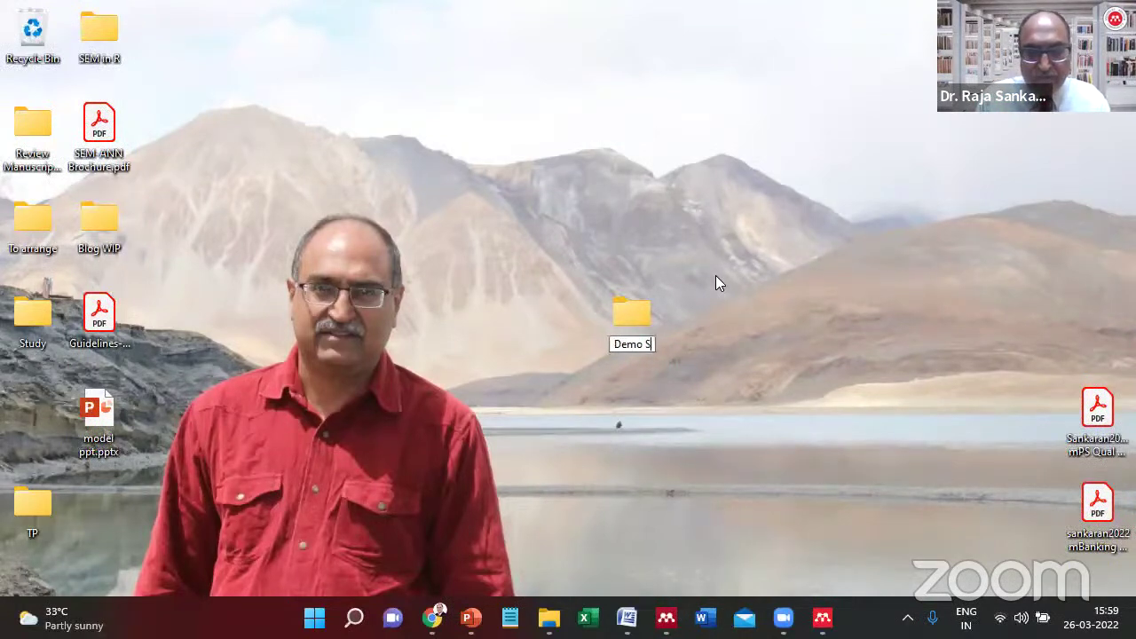
{"action": "type", "text": "EMS 00220326"}
{"action": "left_click", "coordinate": [879, 334]}
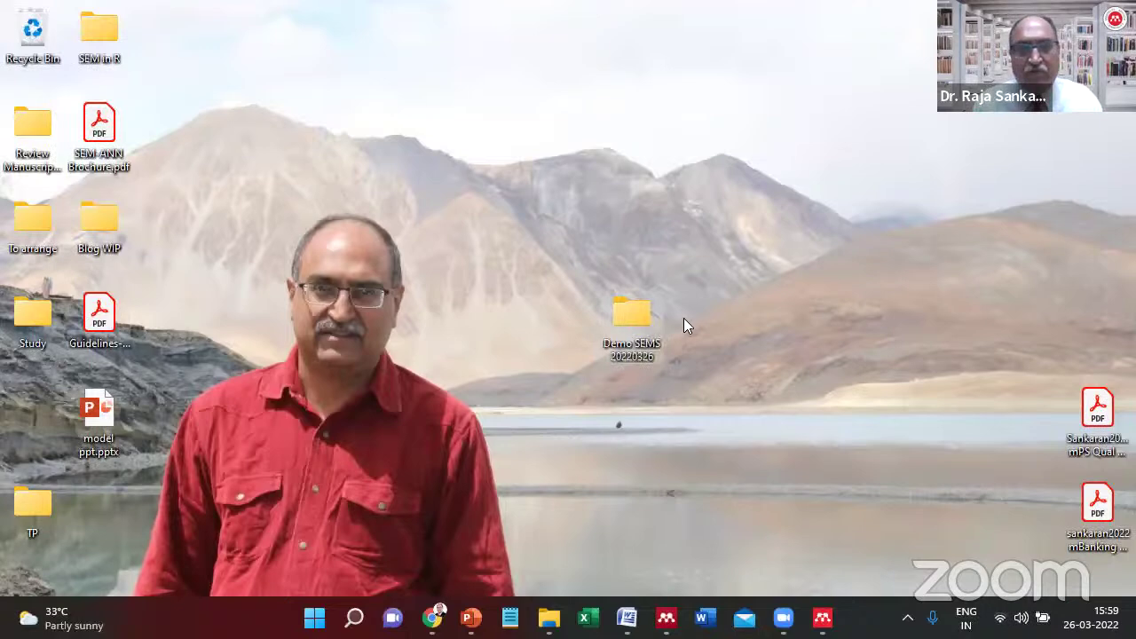
Move the Demo SEMS 20220326 folder up beside the other desktop icons and switch to Mendeley Desktop.
{"action": "left_click_drag", "start_coordinate": [621, 300], "coordinate": [224, 60]}
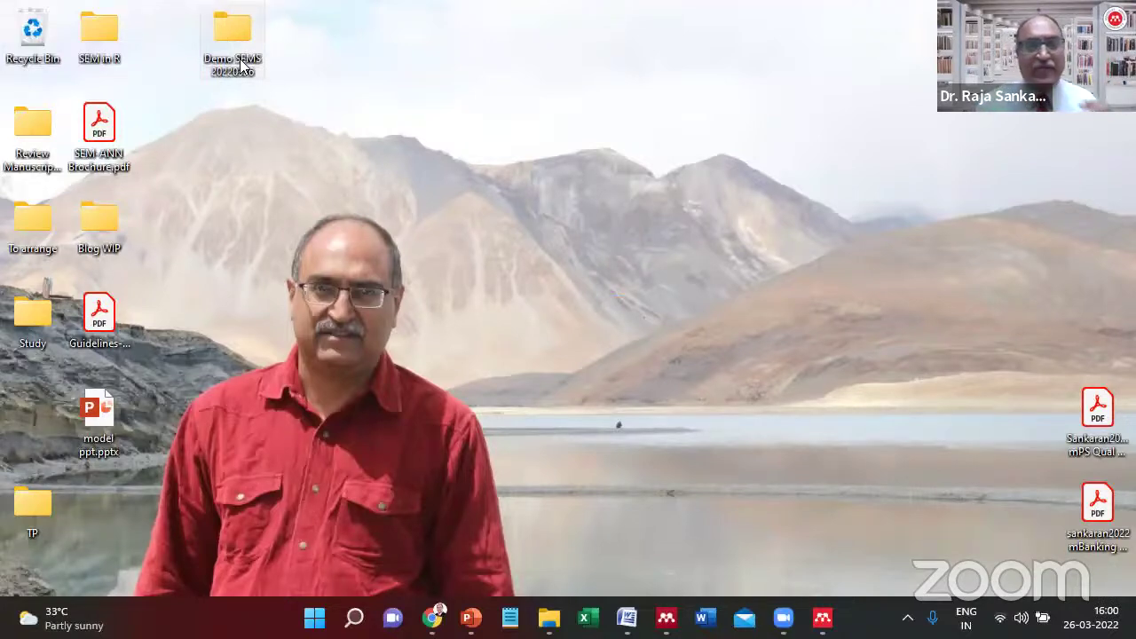
{"action": "mouse_move", "coordinate": [431, 617]}
{"action": "left_click", "coordinate": [666, 617]}
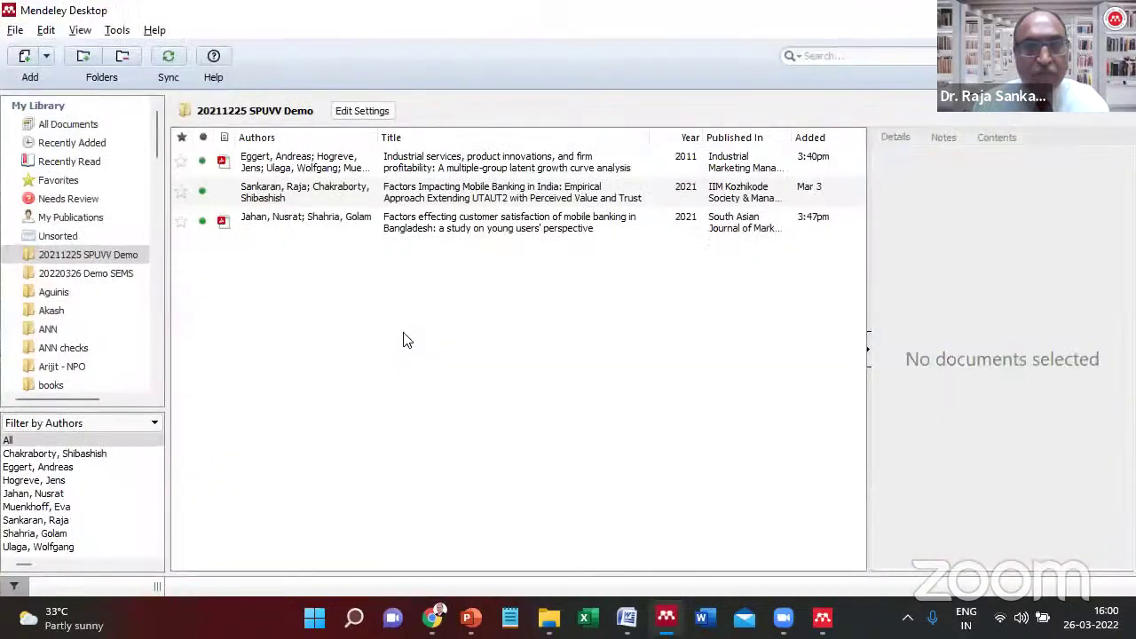
{"action": "left_click", "coordinate": [116, 33]}
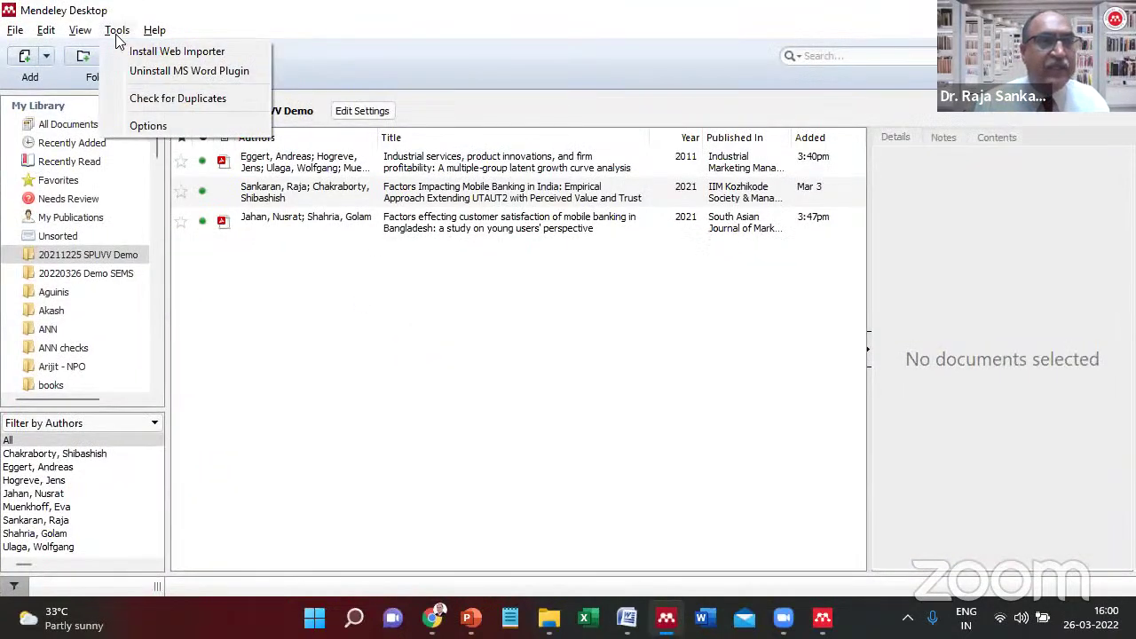
{"action": "left_click", "coordinate": [142, 125]}
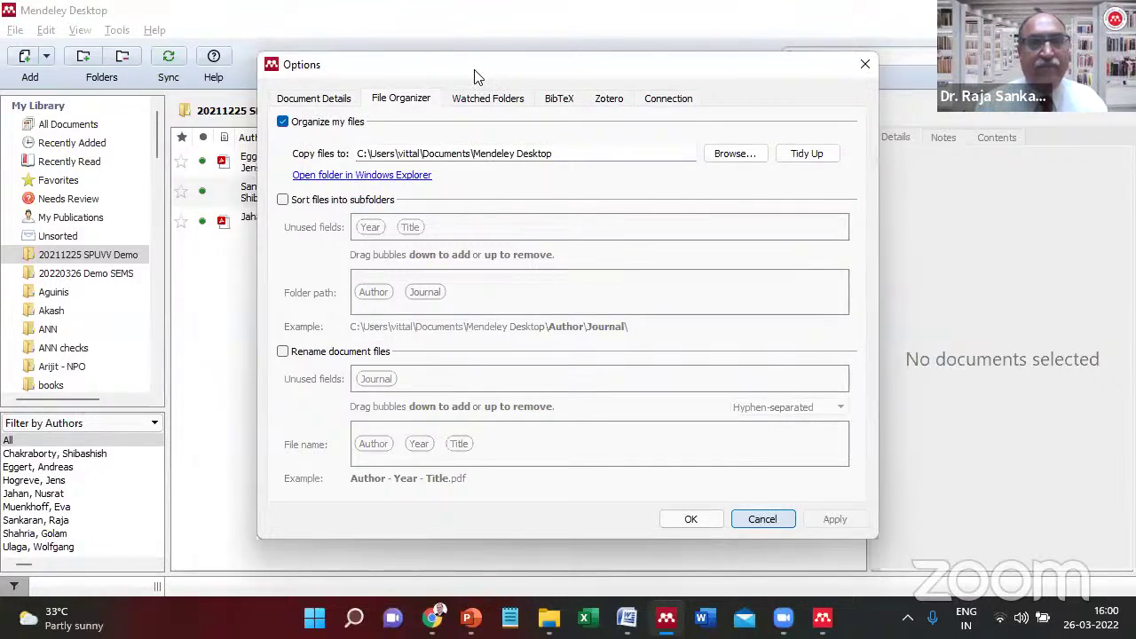
{"action": "left_click_drag", "start_coordinate": [475, 75], "coordinate": [251, 93]}
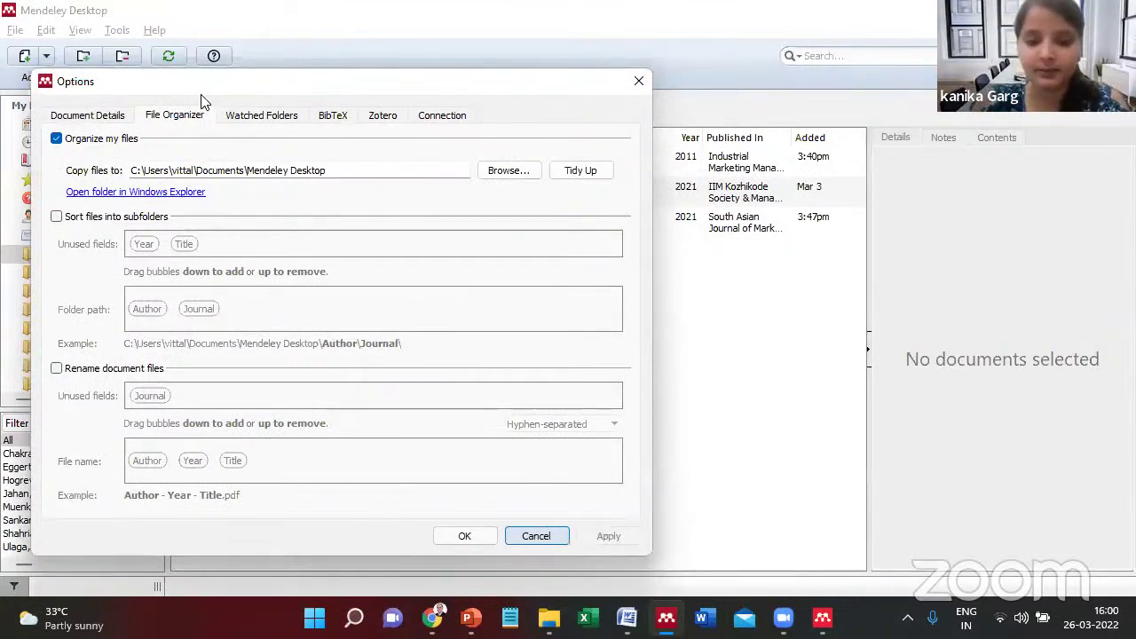
{"action": "left_click", "coordinate": [638, 80]}
In the Mendeley options, tick Demo SEMS 20220326 under Desktop as a watched folder and apply the change.
{"action": "left_click", "coordinate": [119, 30]}
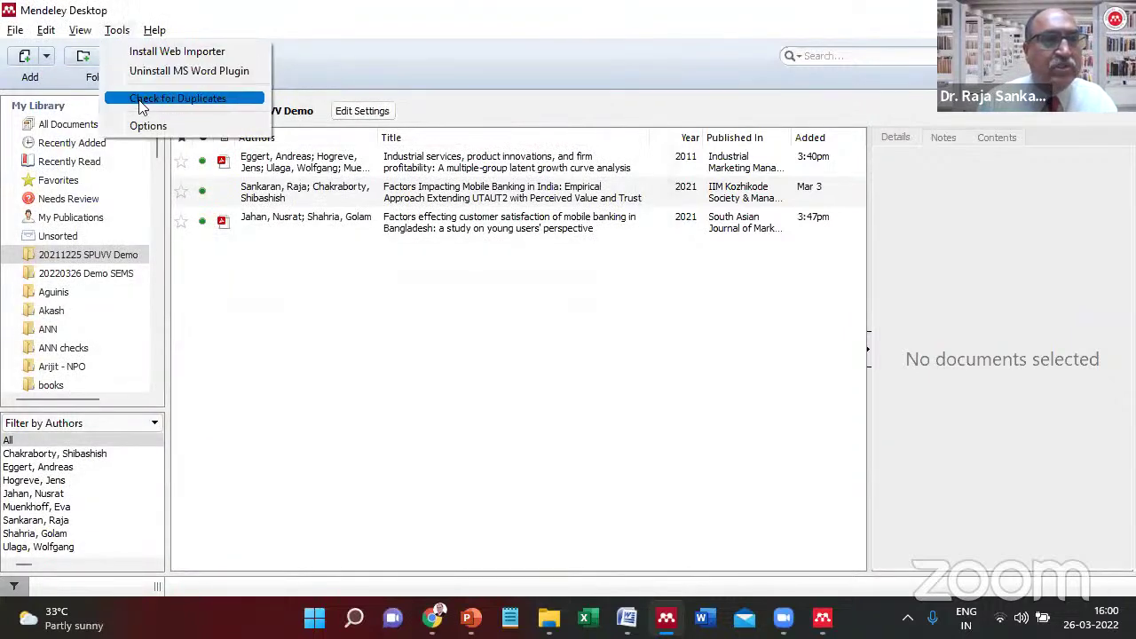
{"action": "left_click", "coordinate": [148, 125]}
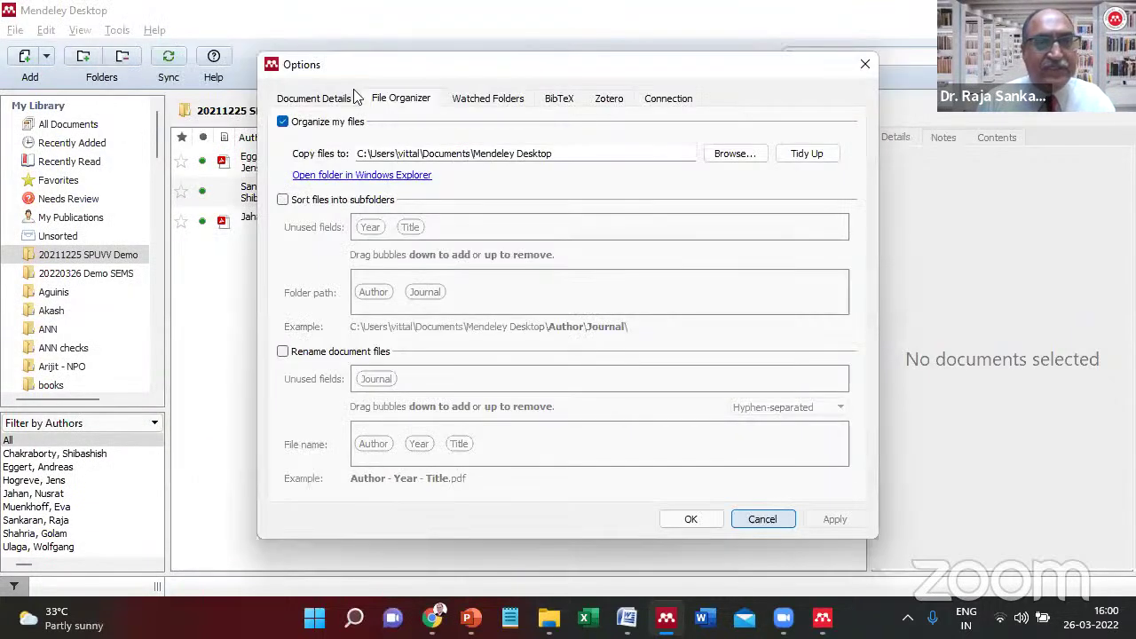
{"action": "left_click", "coordinate": [468, 101]}
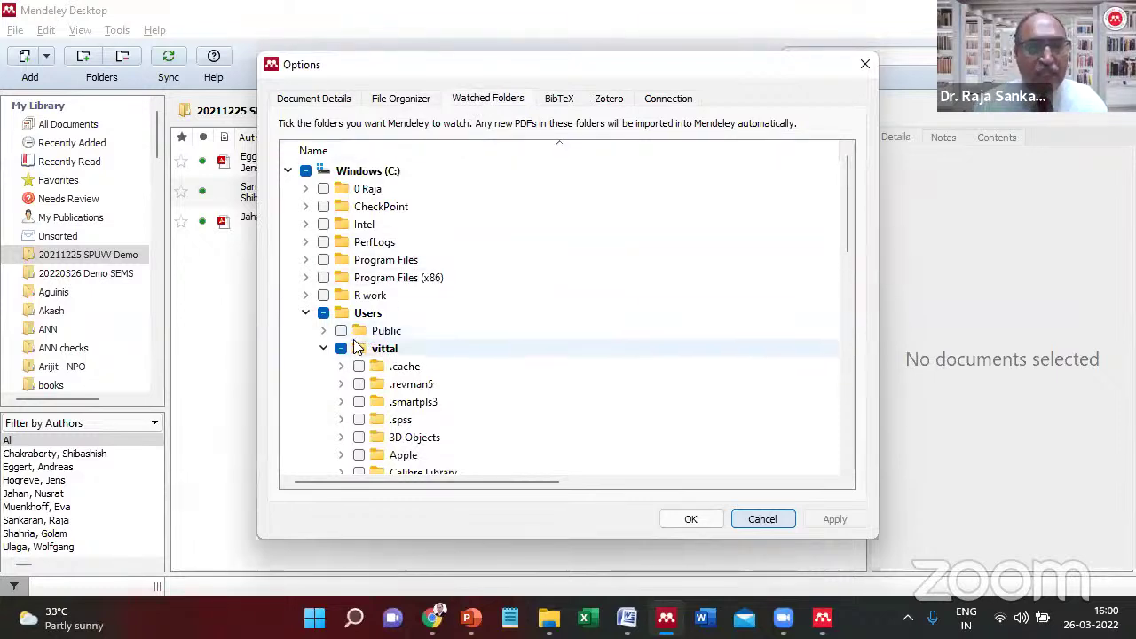
{"action": "left_click_drag", "start_coordinate": [848, 215], "coordinate": [844, 281]}
{"action": "scroll", "coordinate": [558, 319], "scroll_direction": "down", "scroll_amount": 1}
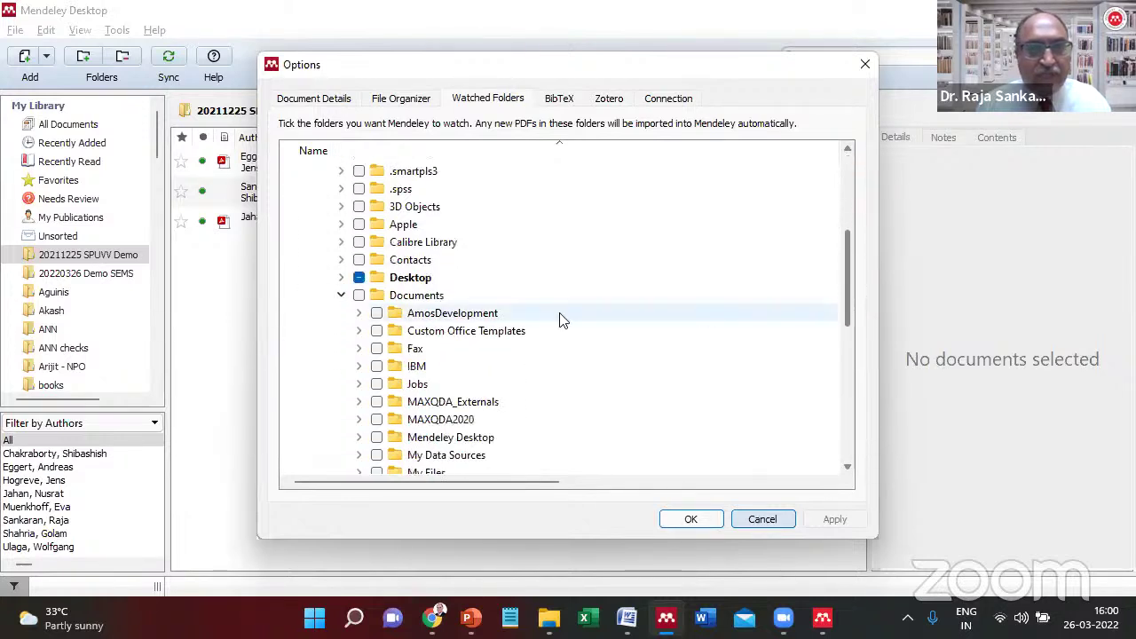
{"action": "left_click", "coordinate": [341, 277]}
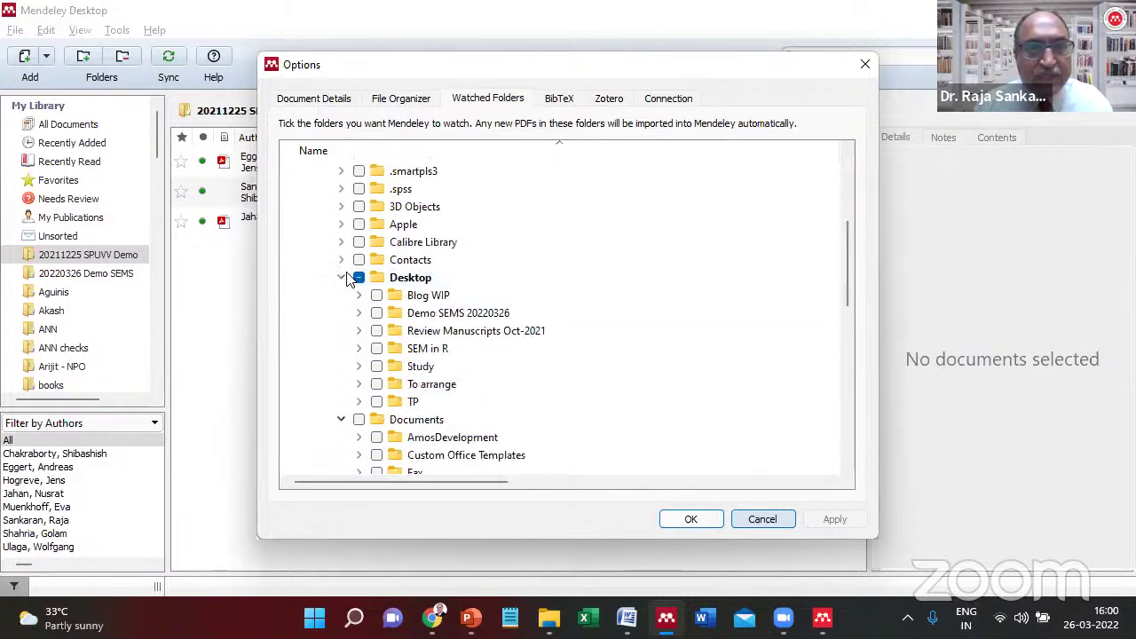
{"action": "left_click", "coordinate": [422, 318]}
{"action": "left_click", "coordinate": [378, 314]}
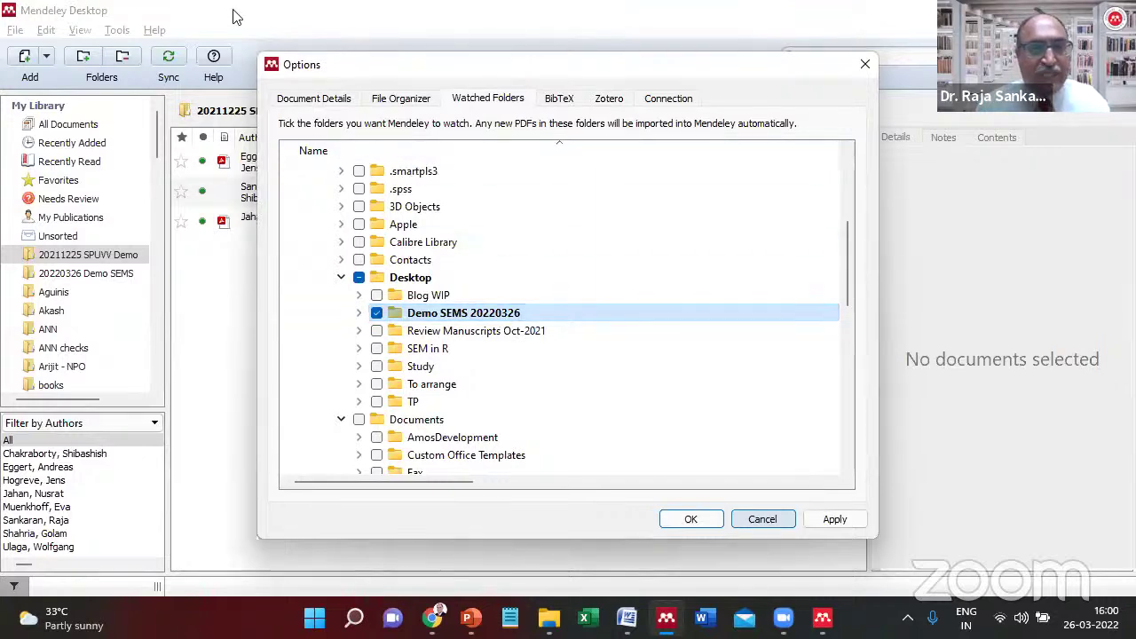
{"action": "left_click_drag", "start_coordinate": [350, 61], "coordinate": [232, 14]}
{"action": "left_click", "coordinate": [716, 476]}
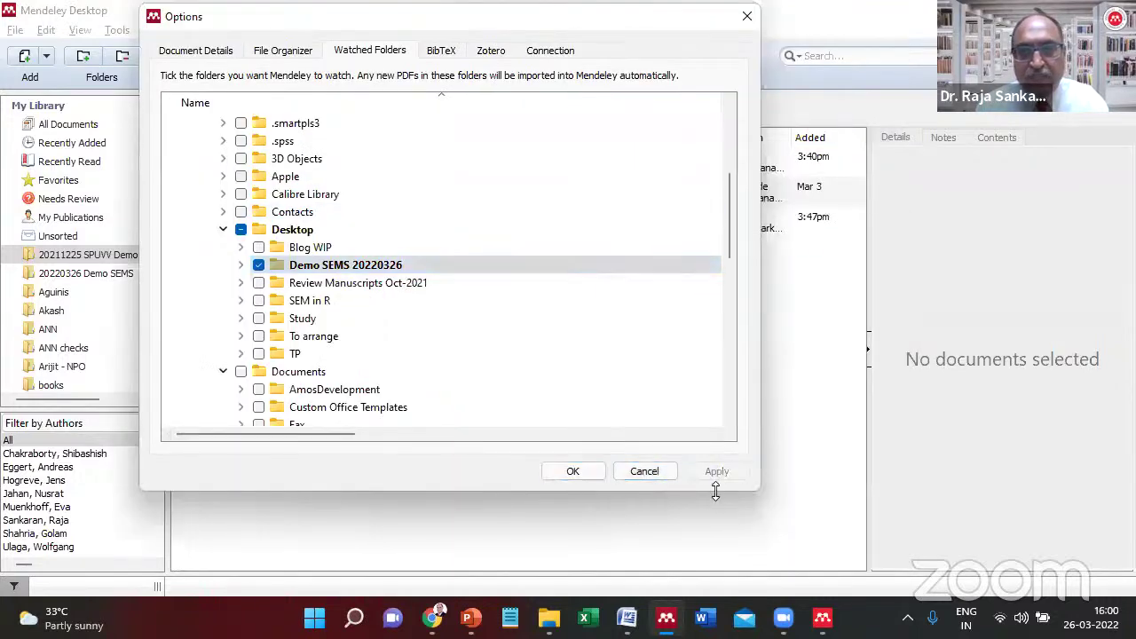
{"action": "left_click", "coordinate": [592, 473]}
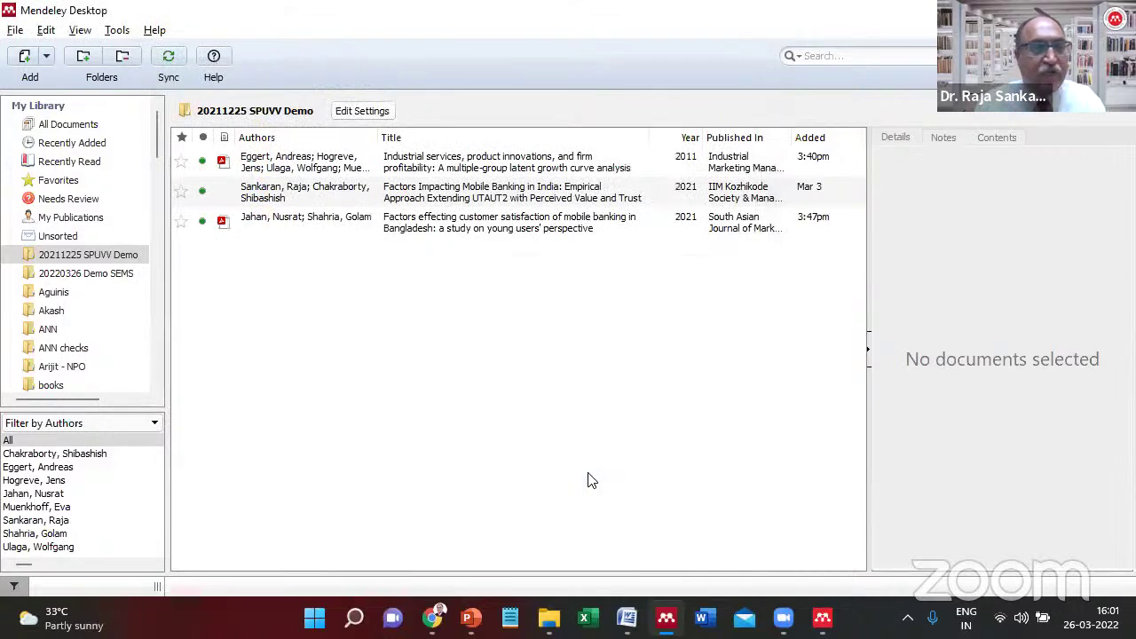
Display All Documents in the Mendeley library.
{"action": "left_click", "coordinate": [68, 124]}
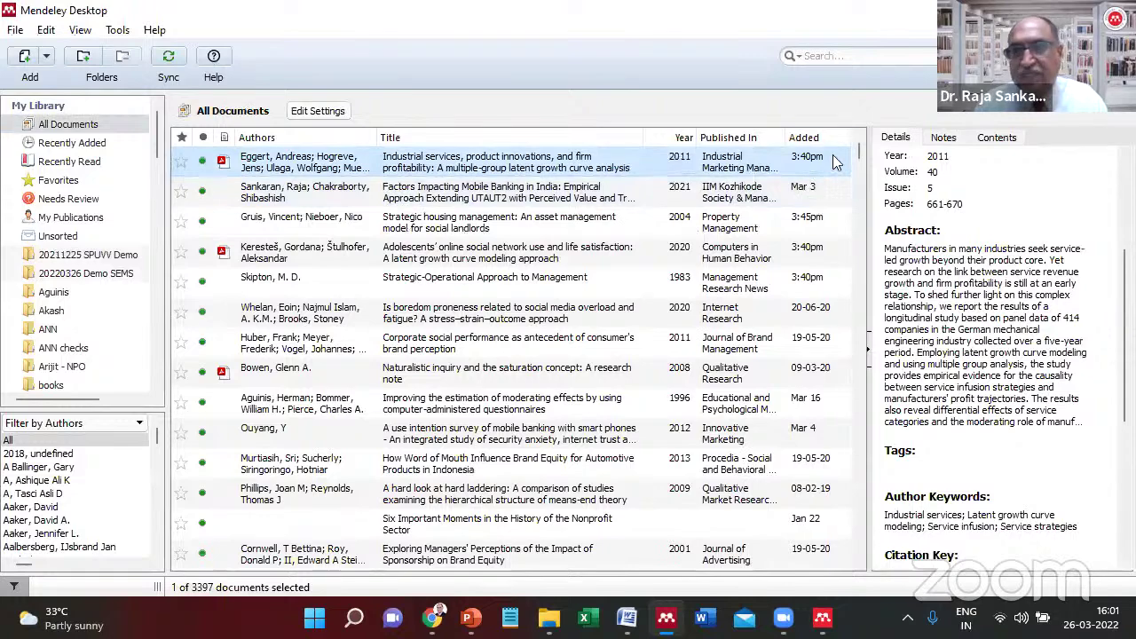
{"action": "key", "text": "alt+Tab"}
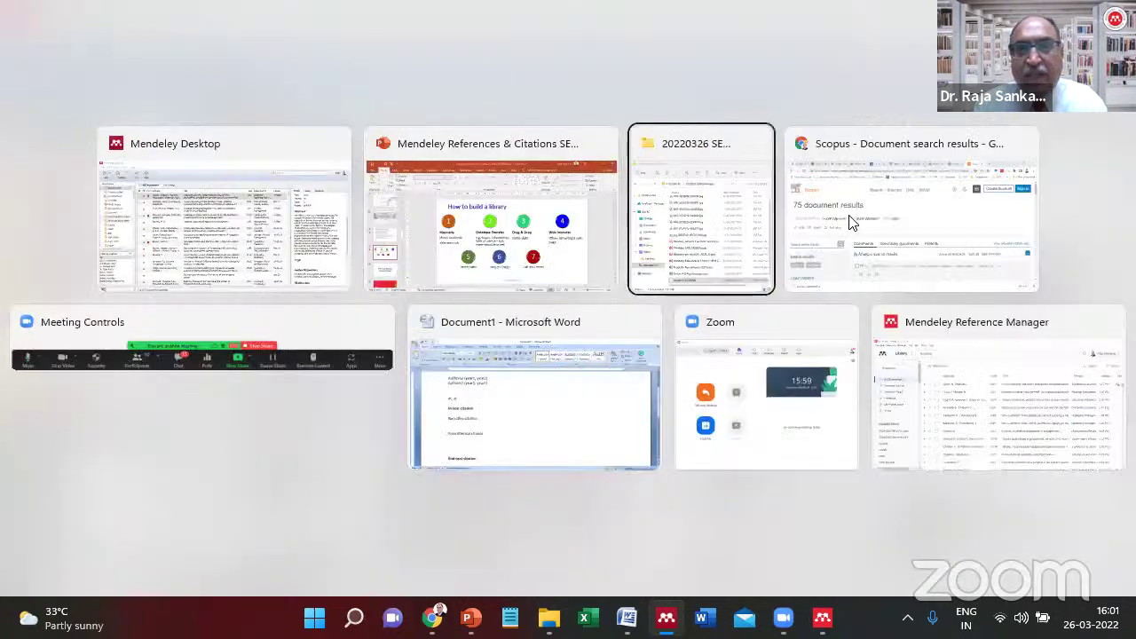
{"action": "key", "text": "alt+shift+Tab"}
{"action": "key", "text": "alt+shift+Tab"}
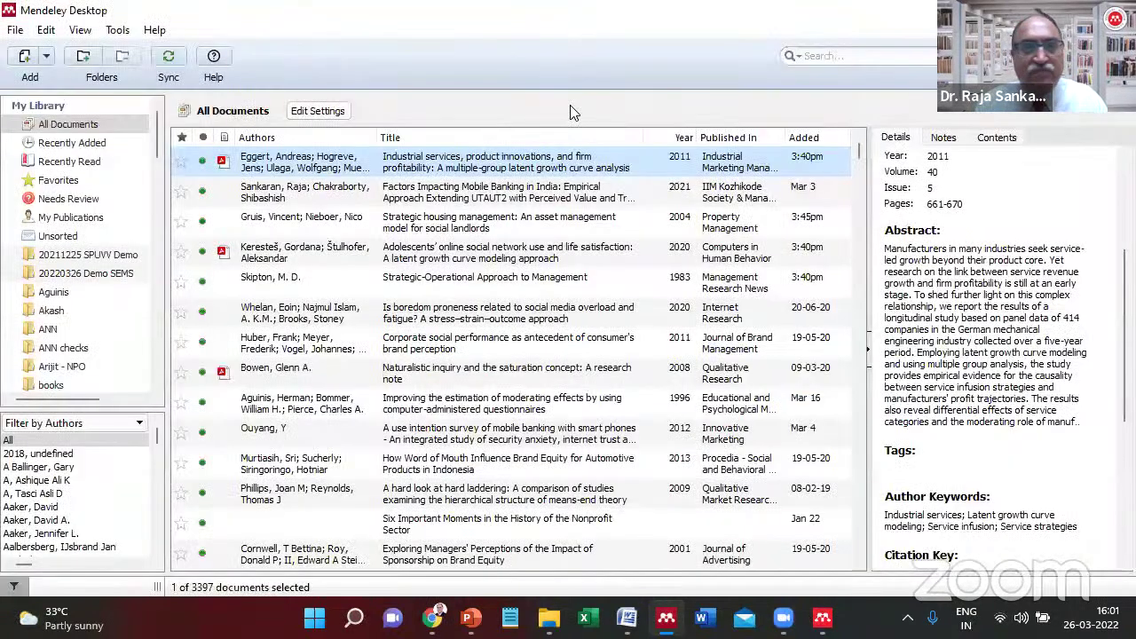
Show the Windows desktop, open the Demo SEMS 20220326 folder and move its window over to the desktop icons.
{"action": "key", "text": "super+d"}
{"action": "double_click", "coordinate": [244, 45]}
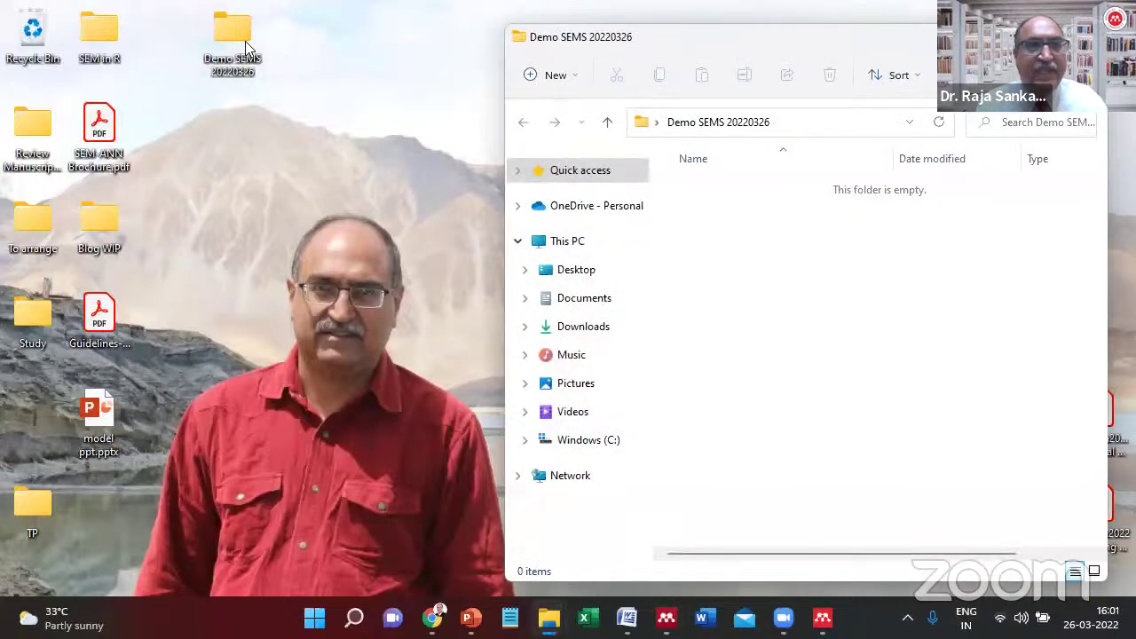
{"action": "left_click_drag", "start_coordinate": [806, 46], "coordinate": [328, 55]}
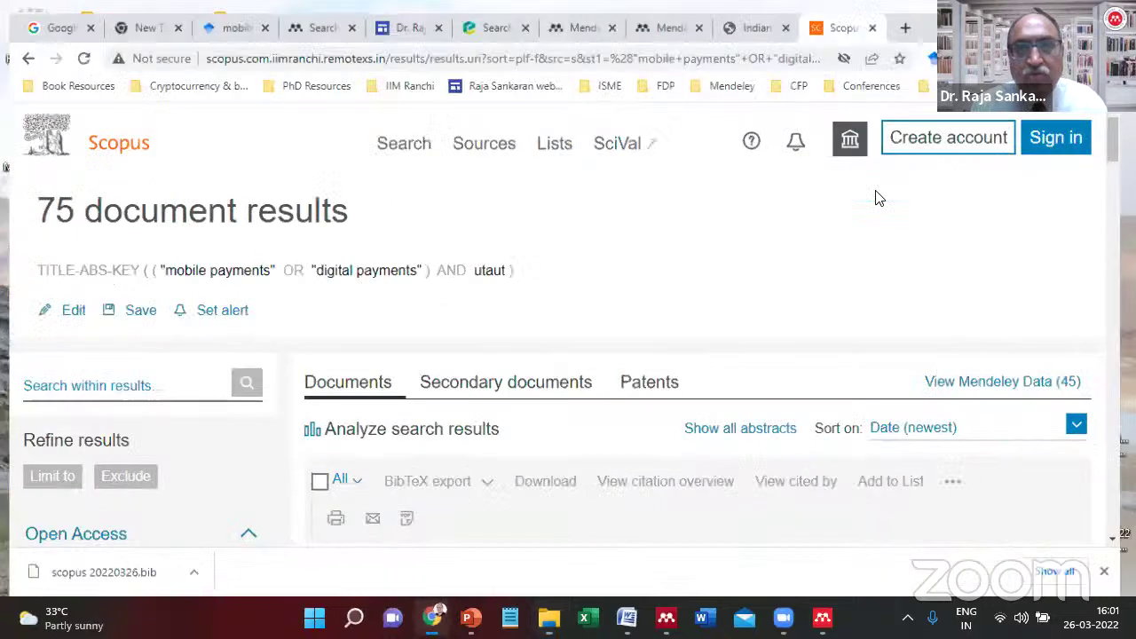
Switch to Chrome and open Elsevier ScienceDirect from the E-Journals list on the library database page.
{"action": "left_click", "coordinate": [433, 617]}
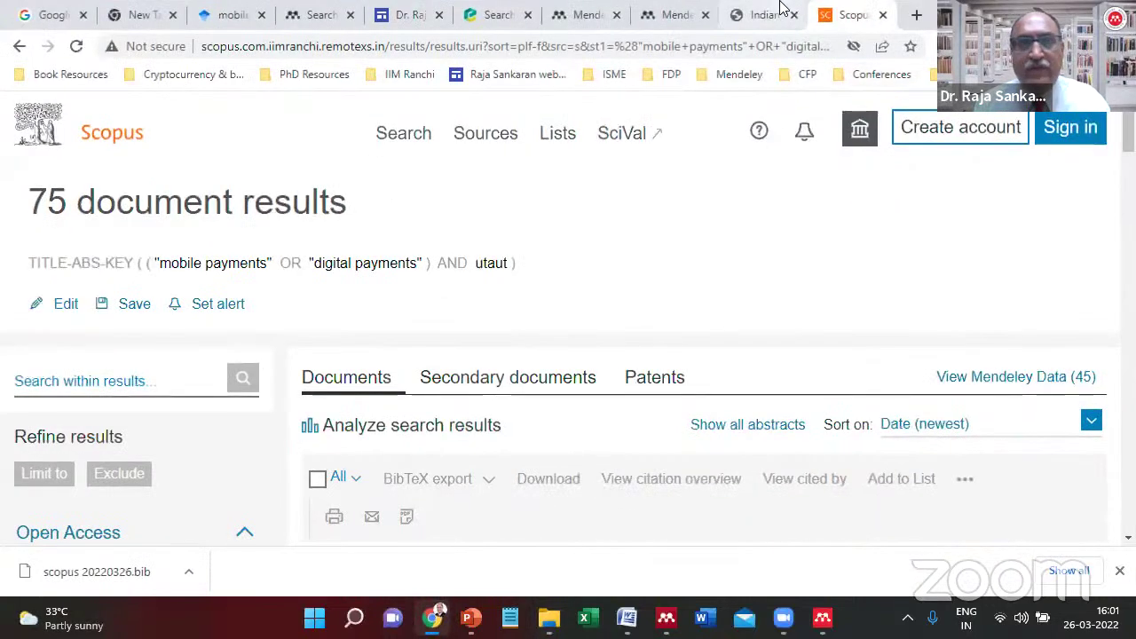
{"action": "left_click", "coordinate": [673, 14]}
{"action": "left_click", "coordinate": [769, 15]}
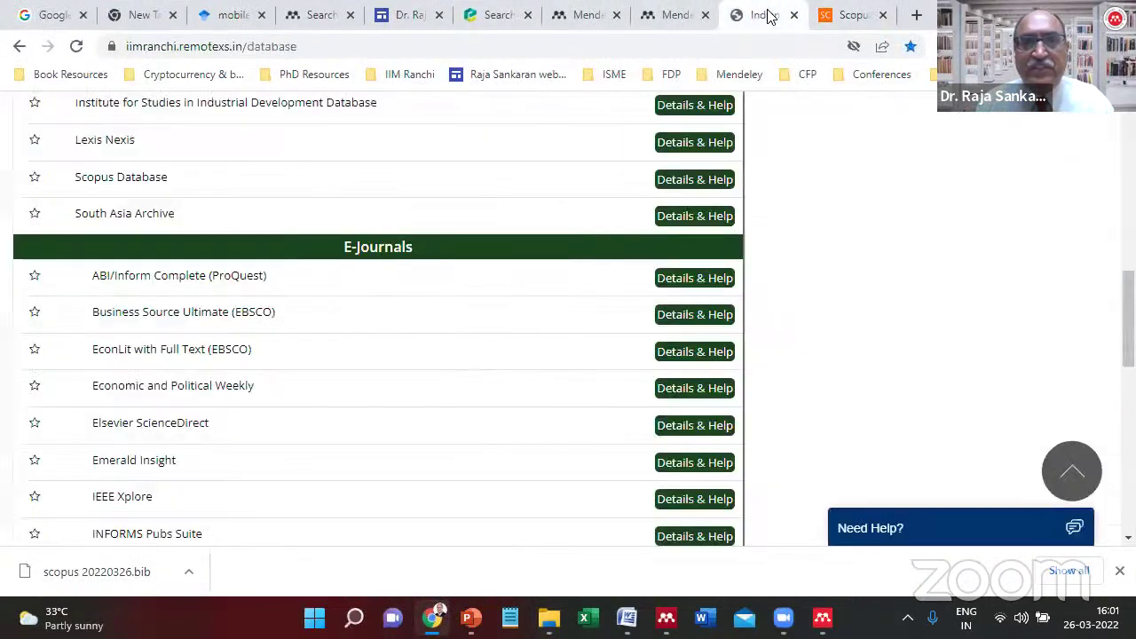
{"action": "left_click", "coordinate": [135, 429]}
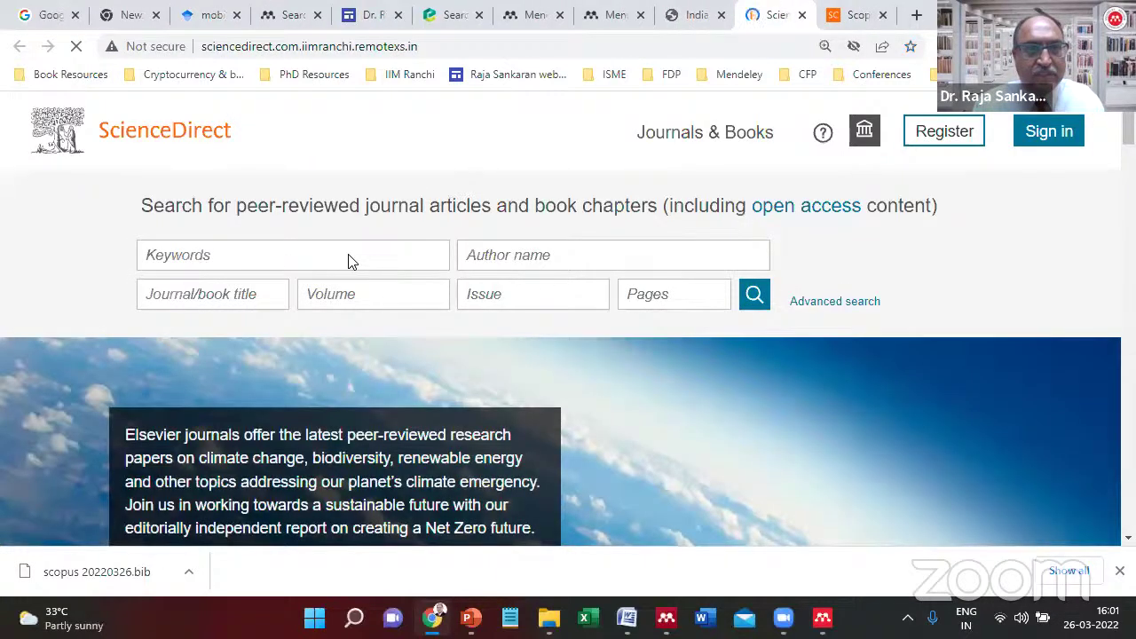
Search ScienceDirect for the keywords marketing analytics.
{"action": "left_click", "coordinate": [348, 259]}
{"action": "type", "text": "m"}
{"action": "key", "text": "Down"}
{"action": "key", "text": "Down"}
{"action": "key", "text": "Return"}
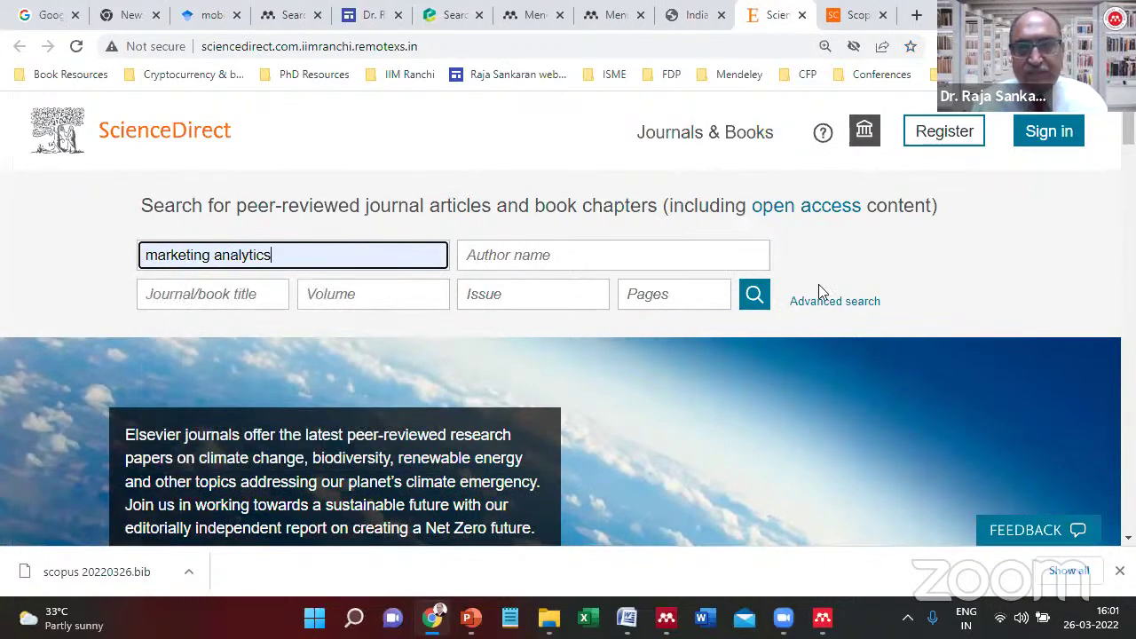
{"action": "left_click", "coordinate": [755, 293]}
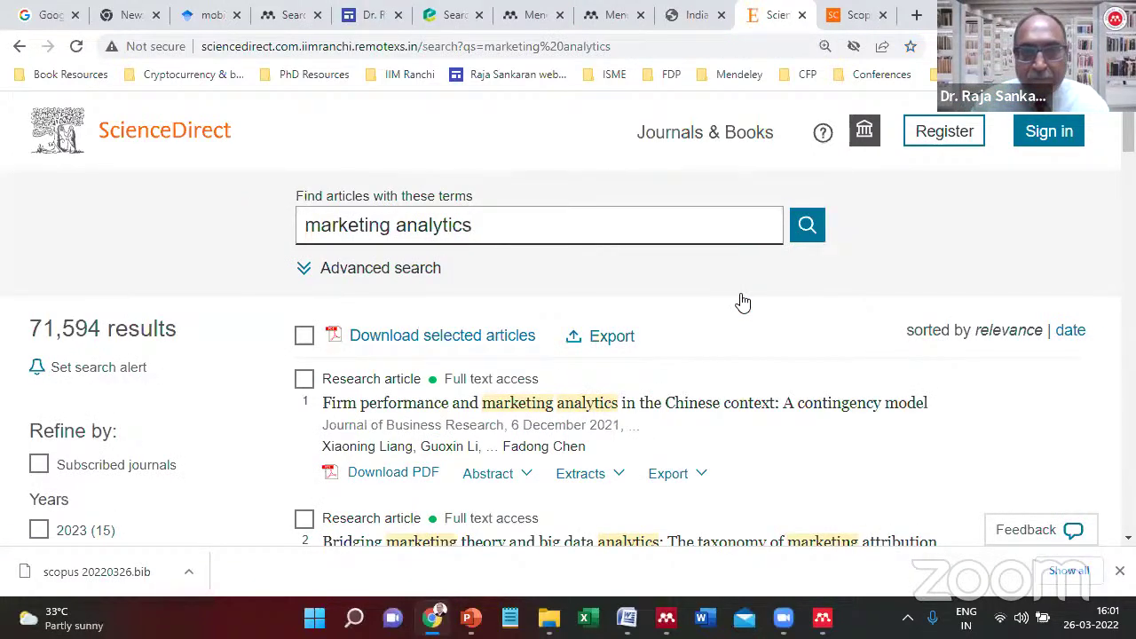
Point out the publication date of the first article, on firm performance and marketing analytics, and open its PDF.
{"action": "scroll", "coordinate": [373, 216], "scroll_direction": "down", "scroll_amount": 3}
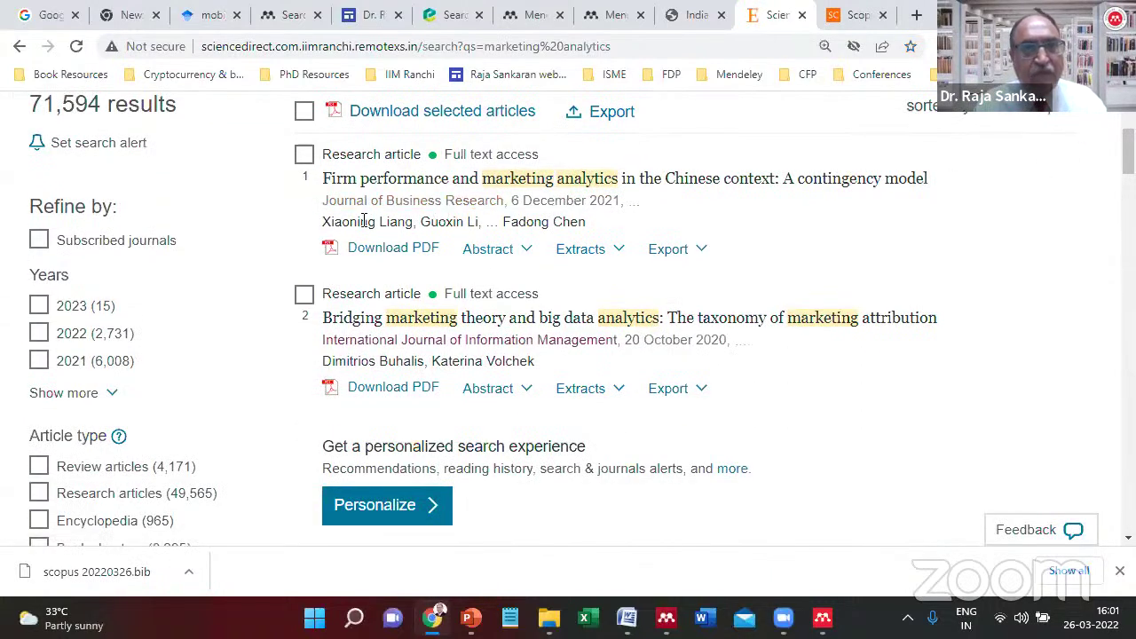
{"action": "left_click_drag", "start_coordinate": [523, 200], "coordinate": [649, 204]}
{"action": "left_click", "coordinate": [648, 203]}
{"action": "left_click", "coordinate": [377, 258]}
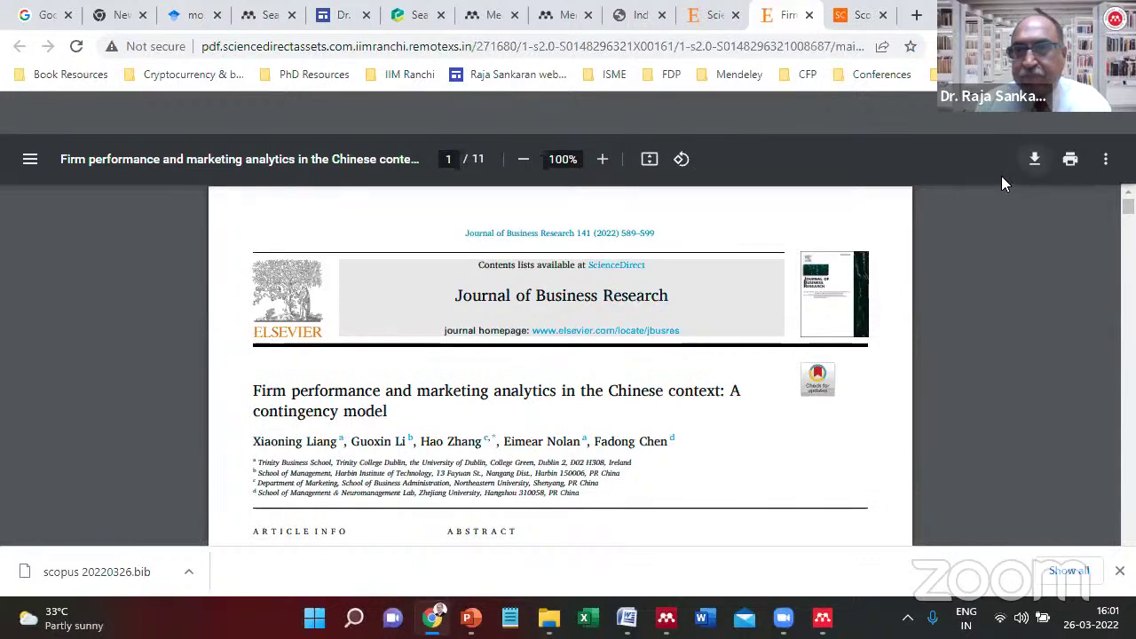
Save the article PDF as "Liang2021 marketing analytics" in the Demo SEMS 20220326 folder on the Desktop.
{"action": "left_click", "coordinate": [1034, 159]}
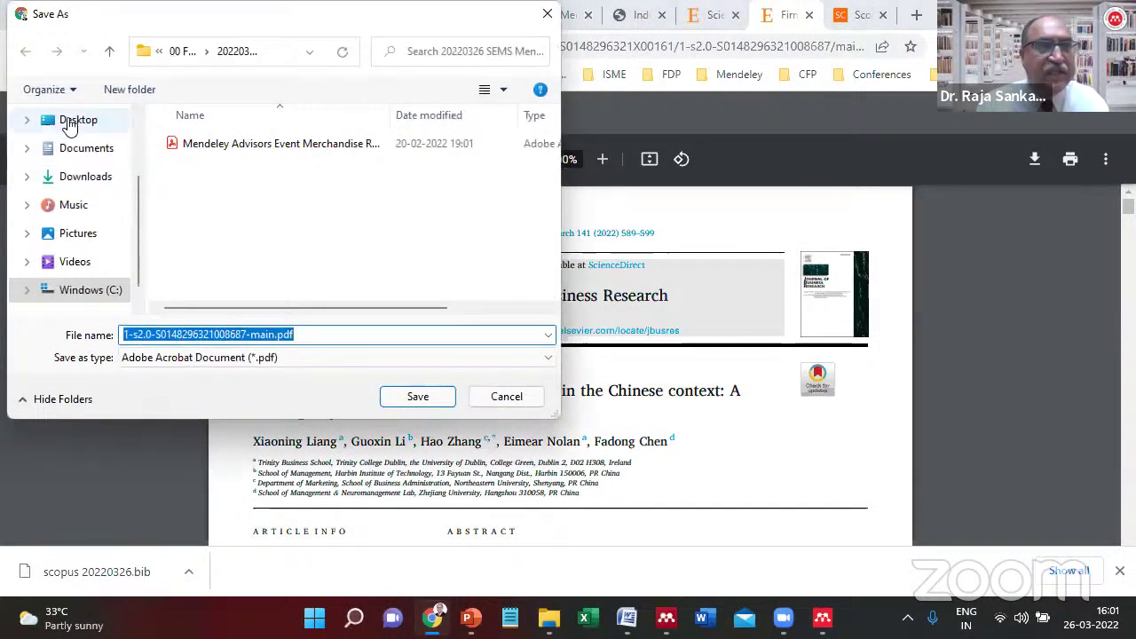
{"action": "left_click", "coordinate": [76, 119]}
{"action": "double_click", "coordinate": [256, 170]}
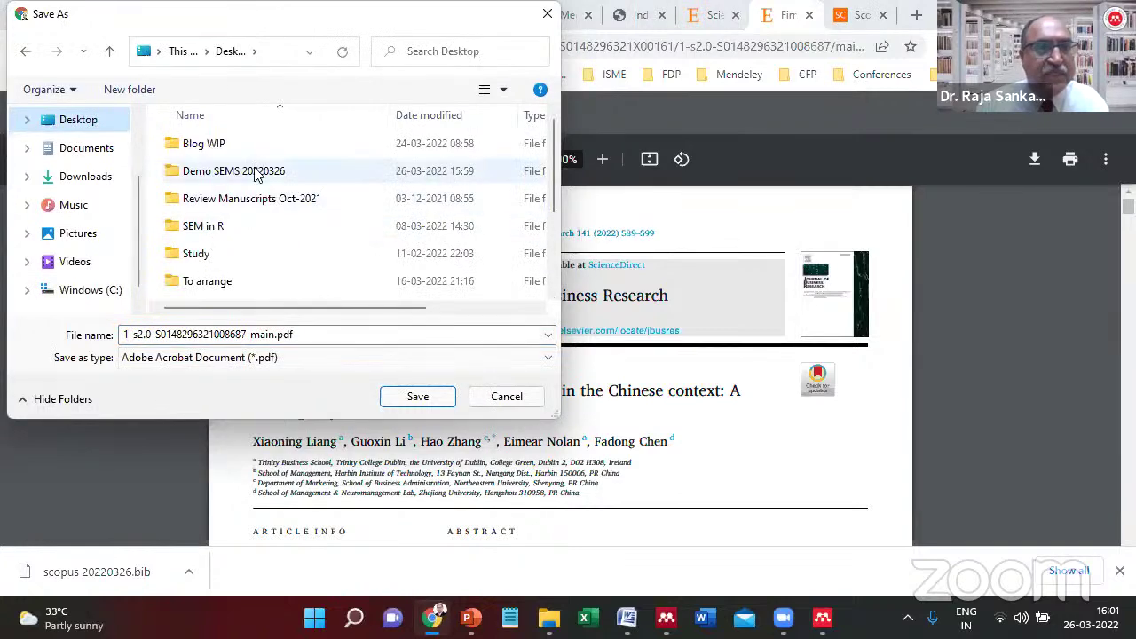
{"action": "left_click", "coordinate": [259, 334]}
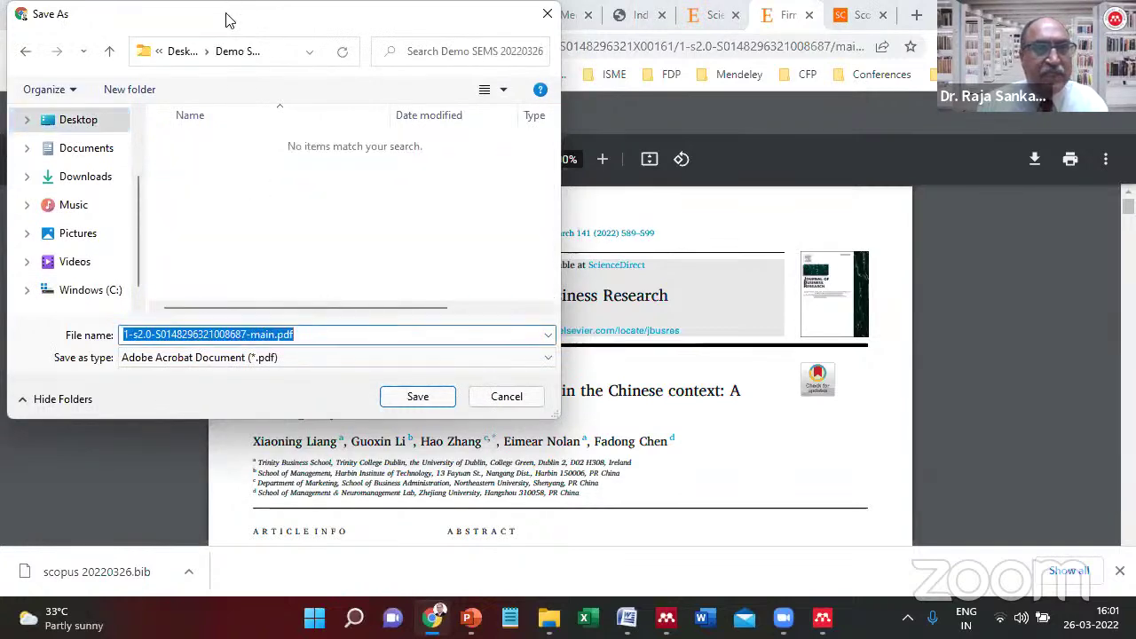
{"action": "left_click_drag", "start_coordinate": [298, 23], "coordinate": [784, 162]}
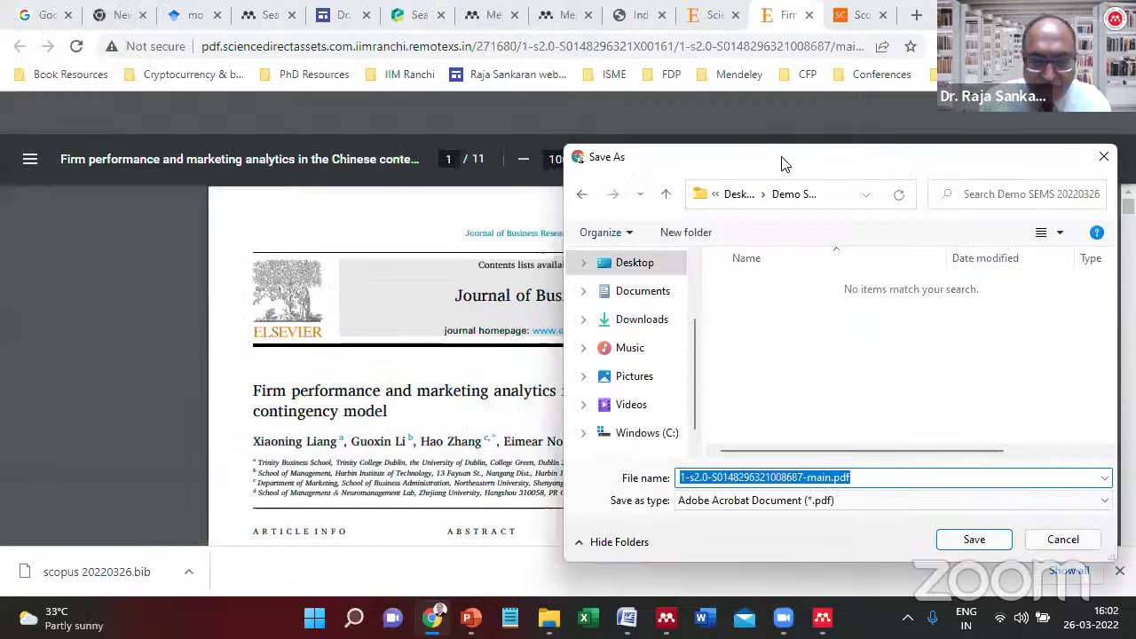
{"action": "type", "text": "Liang2021 marketing analytics"}
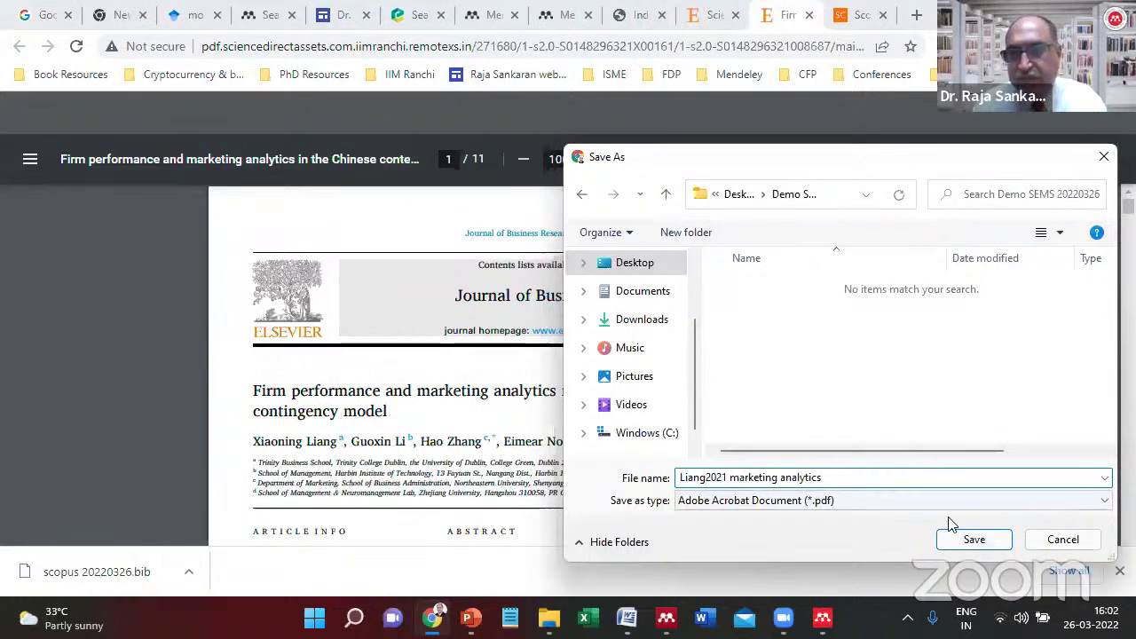
{"action": "left_click", "coordinate": [972, 537]}
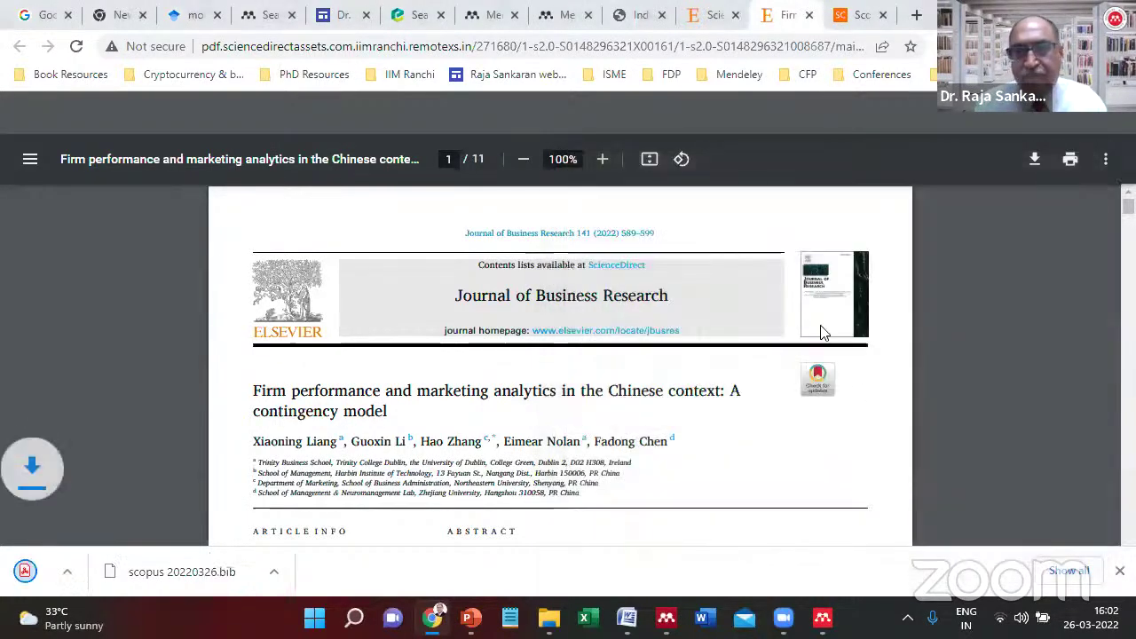
Close the article PDF, select the saved file in the Demo SEMS 20220326 folder and switch to Mendeley Desktop.
{"action": "left_click", "coordinate": [809, 15]}
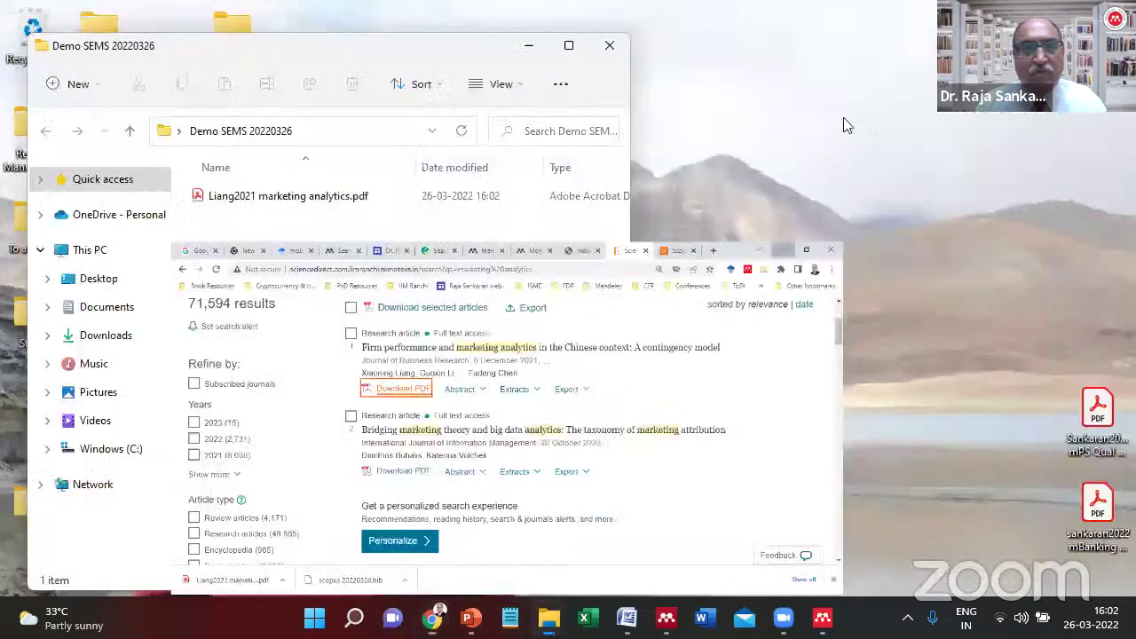
{"action": "left_click", "coordinate": [1030, 15]}
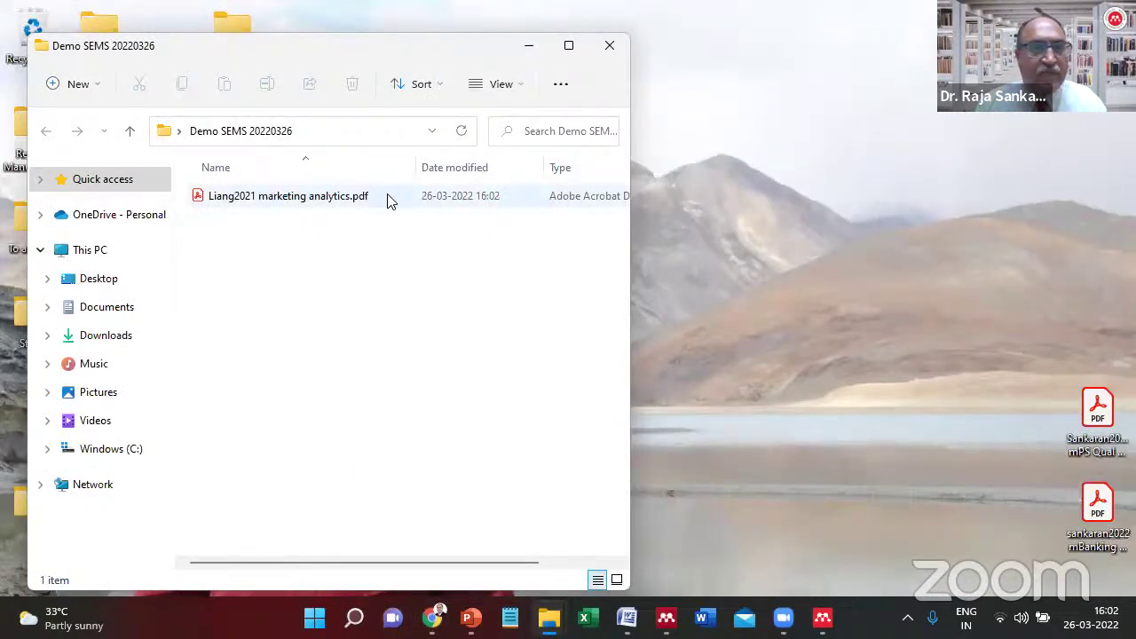
{"action": "left_click", "coordinate": [310, 202]}
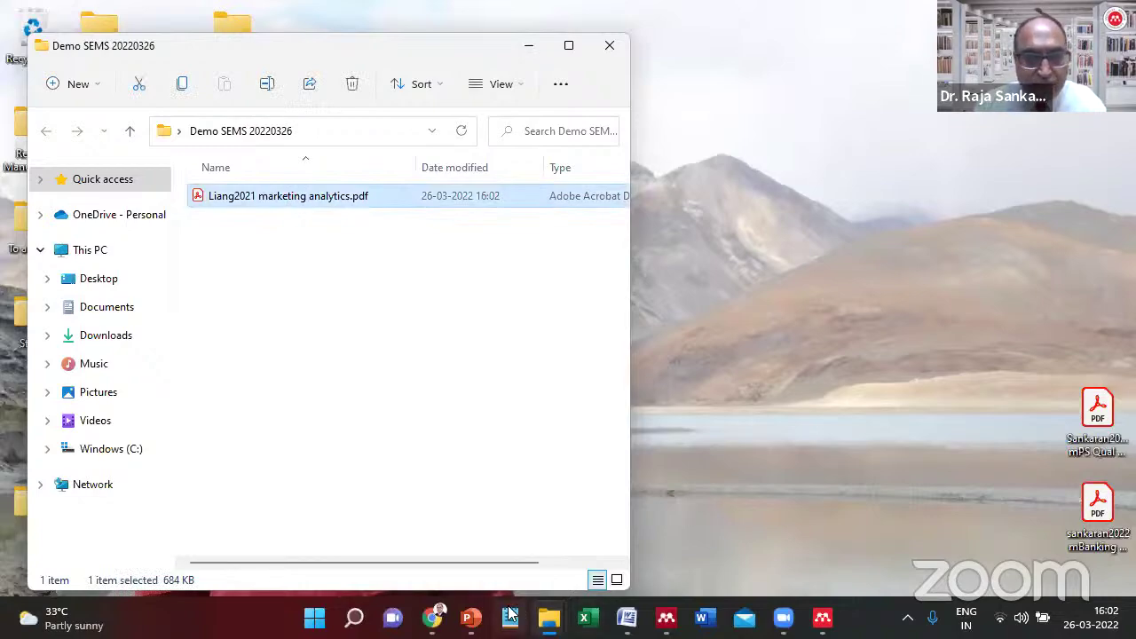
{"action": "left_click", "coordinate": [666, 617]}
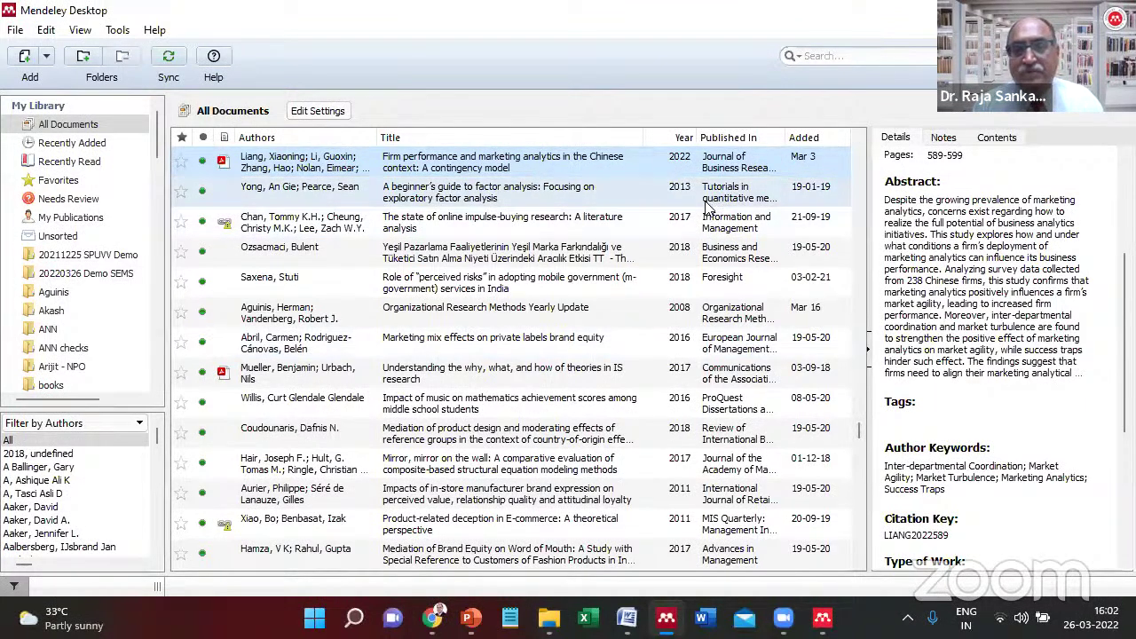
View the full text of the imported firm performance and marketing analytics article, then close it.
{"action": "double_click", "coordinate": [286, 162]}
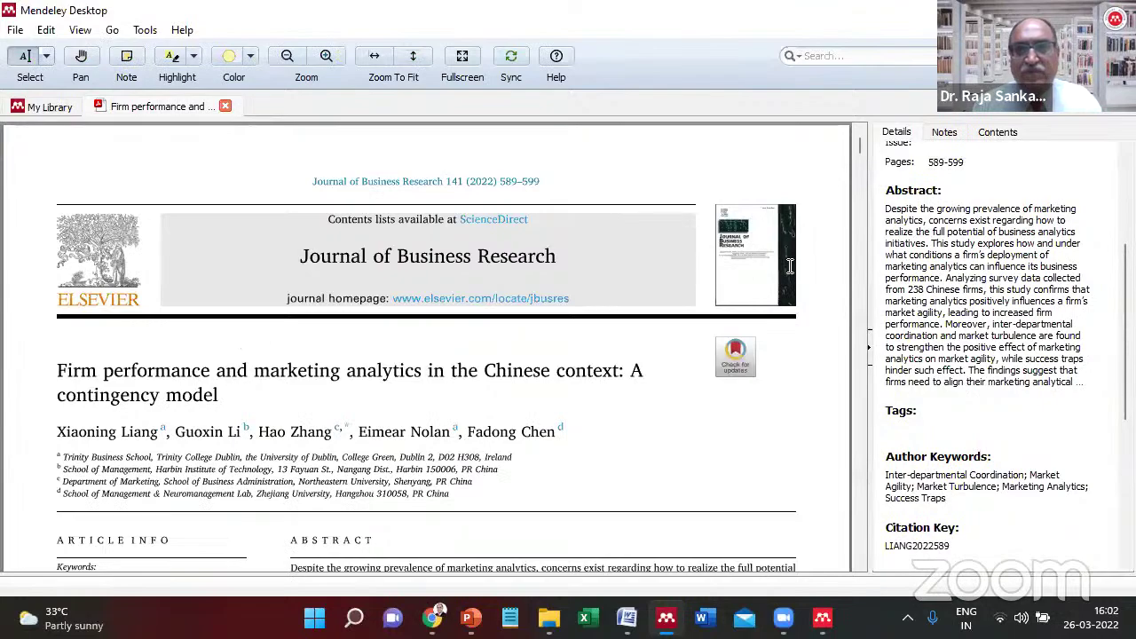
{"action": "left_click_drag", "start_coordinate": [859, 145], "coordinate": [860, 119]}
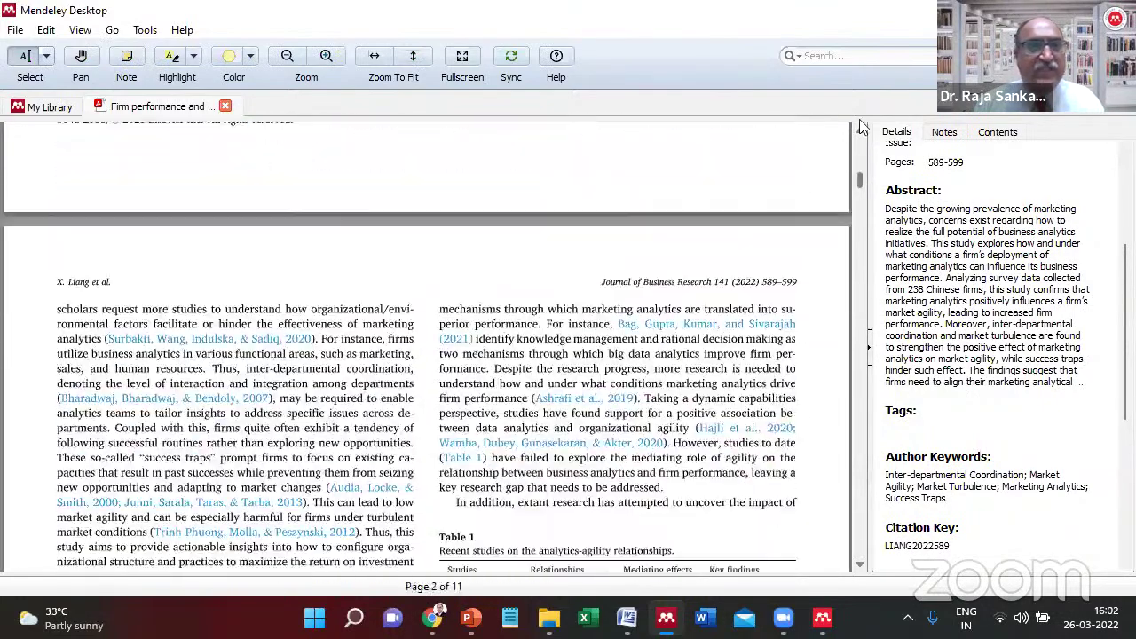
{"action": "left_click", "coordinate": [223, 109]}
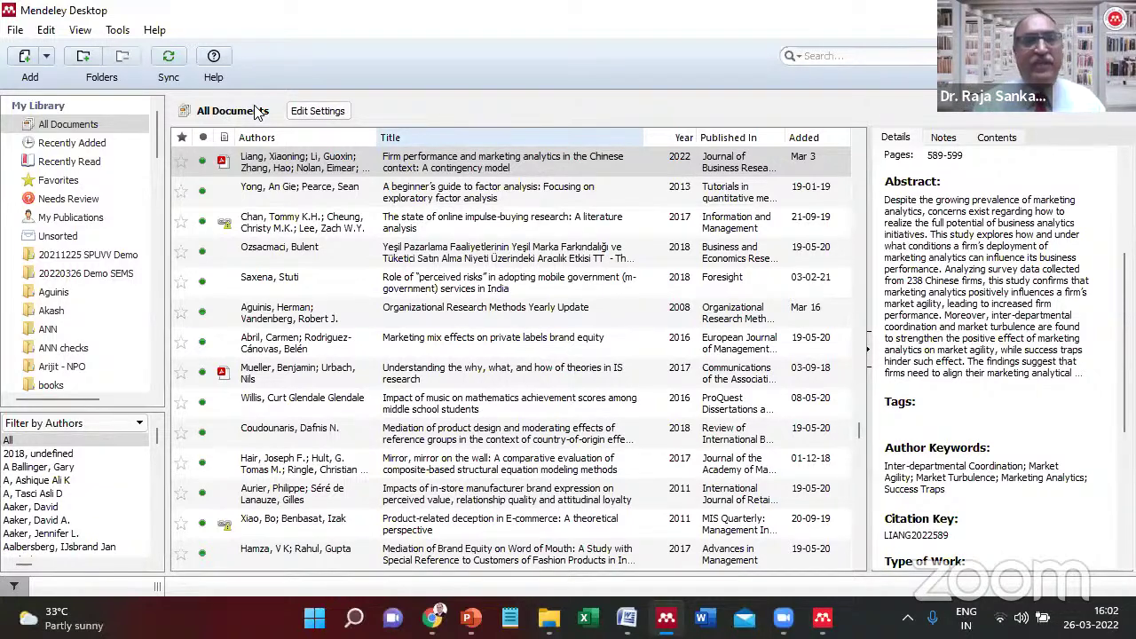
Stop watching the Demo SEMS 20220326 folder on the Desktop in the watched folders options.
{"action": "left_click", "coordinate": [119, 31]}
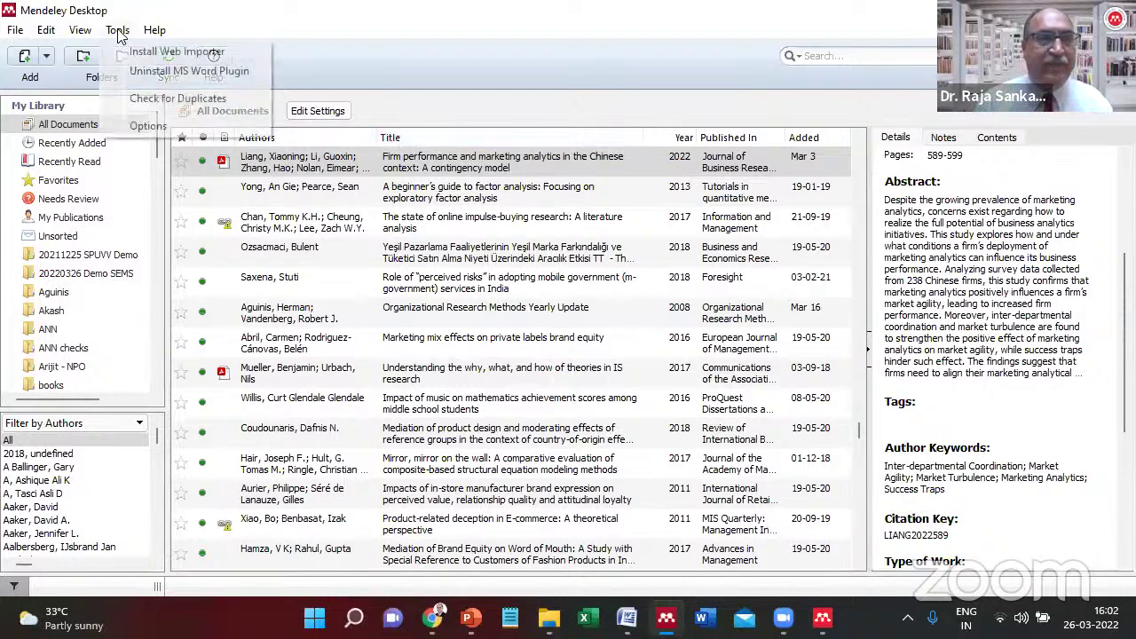
{"action": "left_click", "coordinate": [166, 125]}
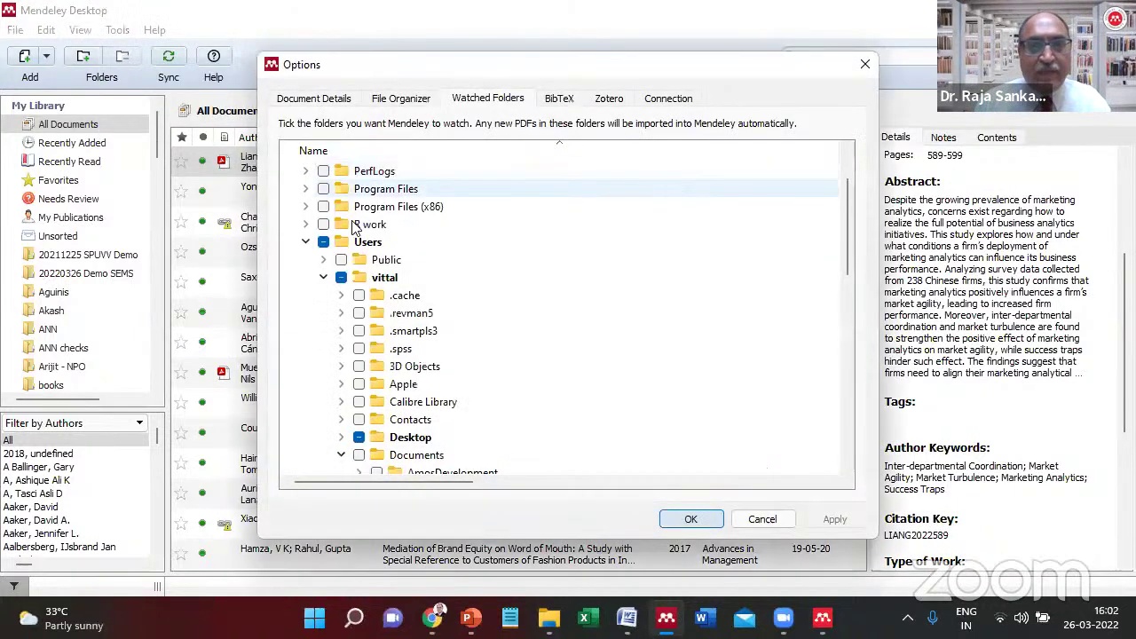
{"action": "left_click", "coordinate": [342, 437]}
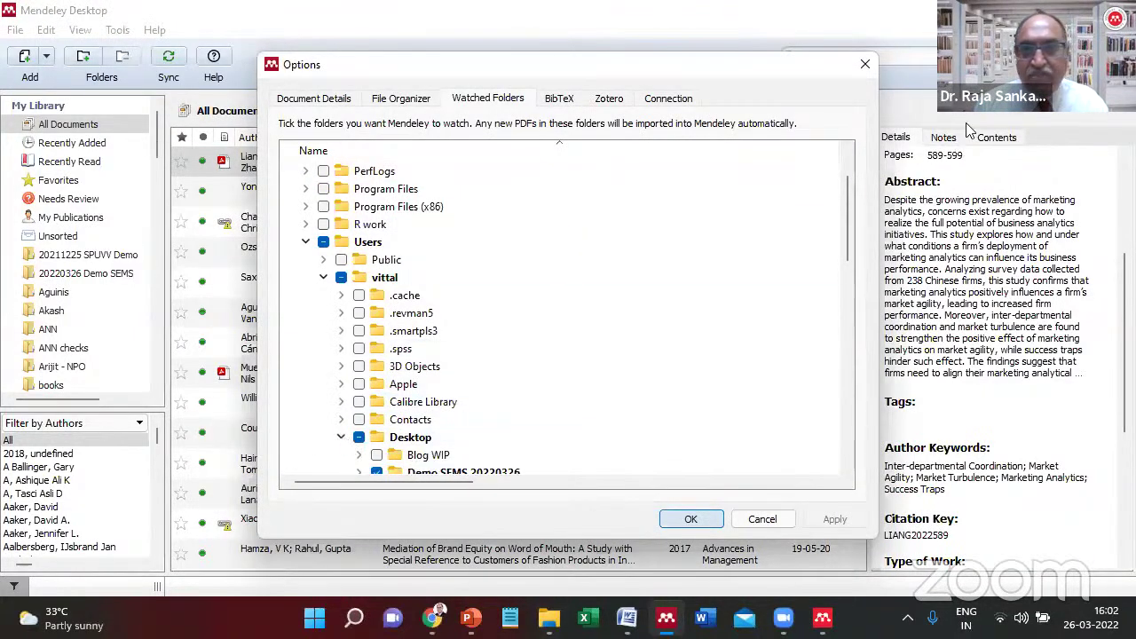
{"action": "left_click_drag", "start_coordinate": [850, 200], "coordinate": [847, 233]}
{"action": "left_click", "coordinate": [377, 383]}
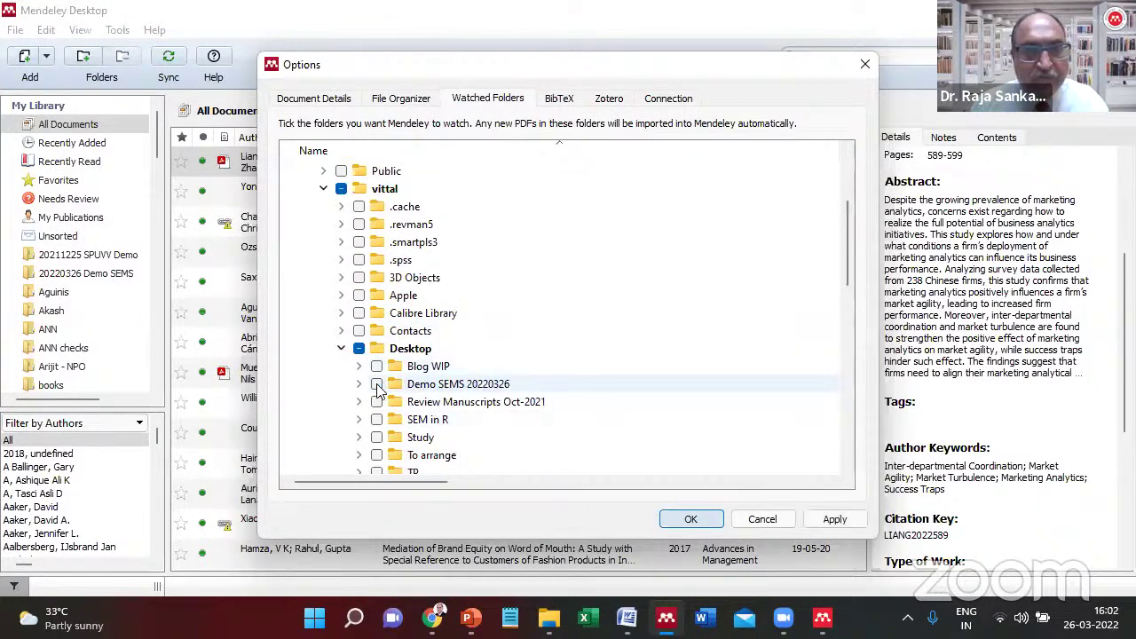
{"action": "left_click", "coordinate": [691, 514]}
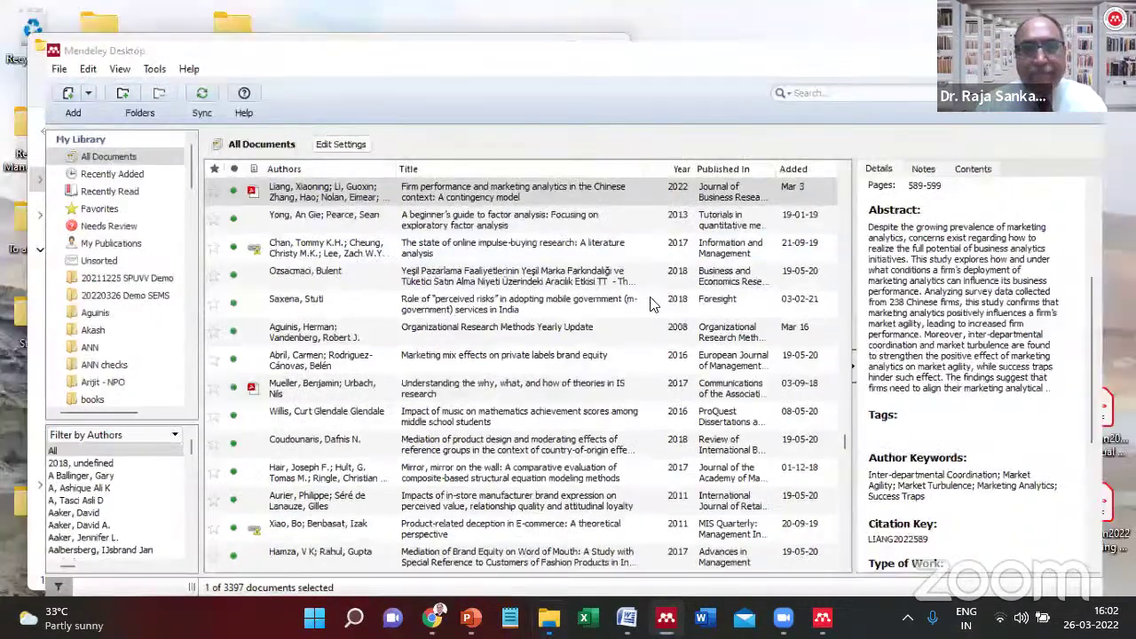
Minimize Mendeley Desktop and switch to the PowerPoint slide on how to build a library.
{"action": "left_click", "coordinate": [666, 617]}
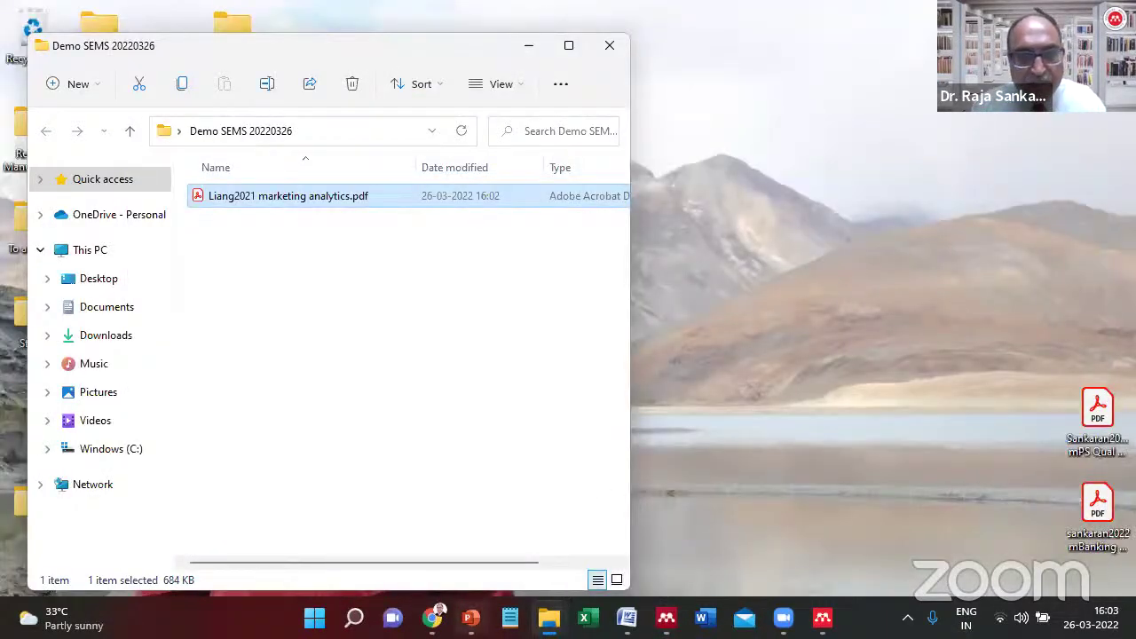
{"action": "left_click", "coordinate": [470, 617]}
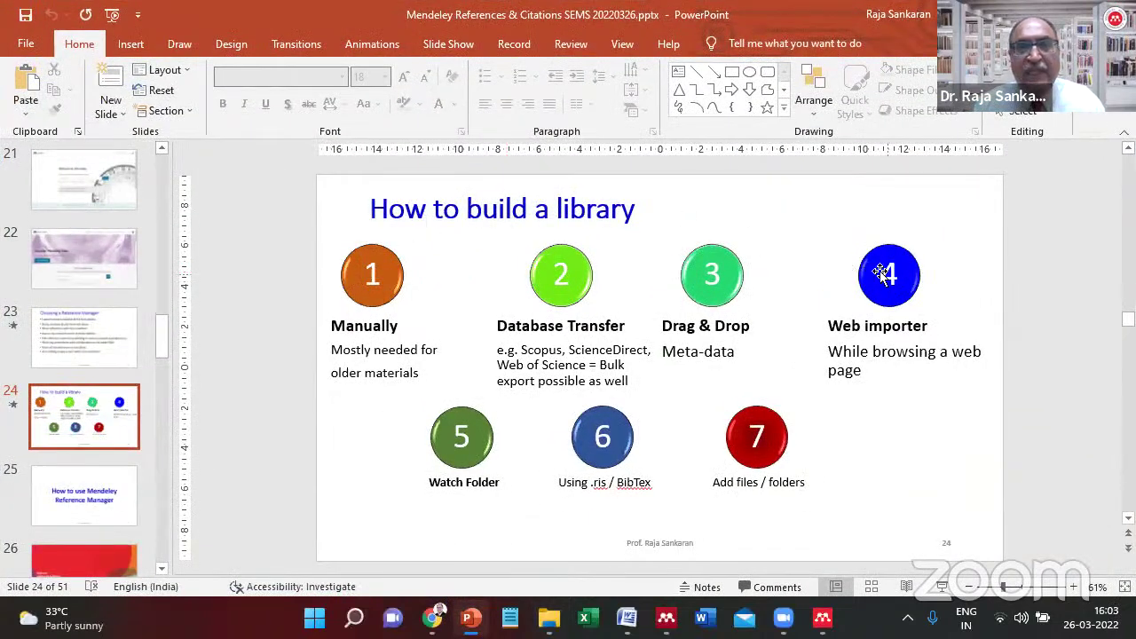
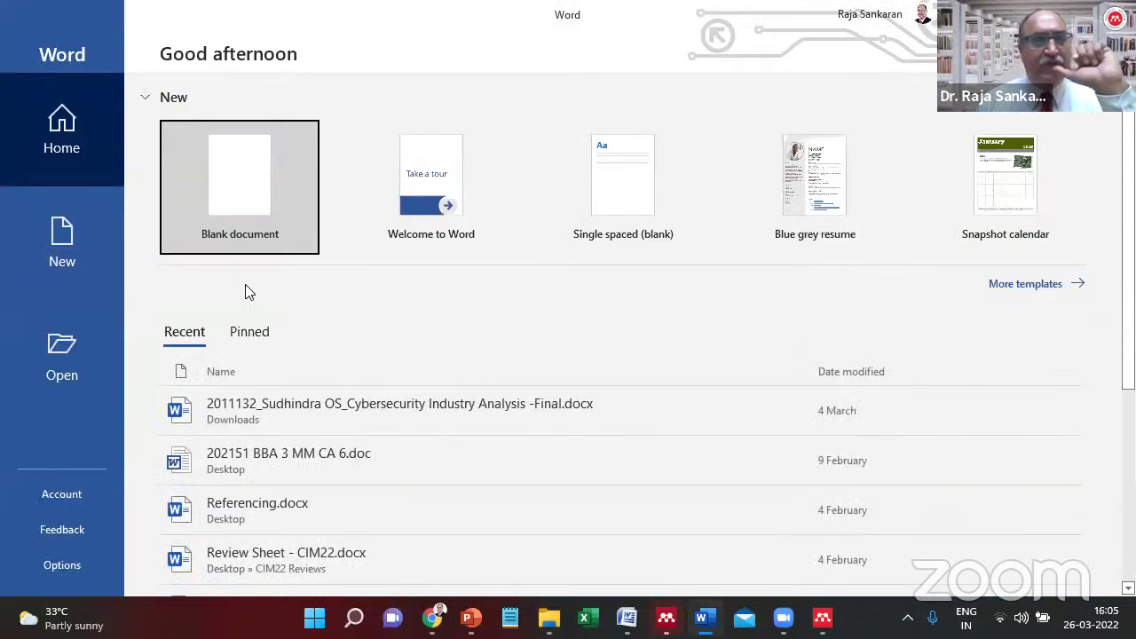
Create a blank Word document and display its referencing commands.
{"action": "left_click", "coordinate": [238, 208]}
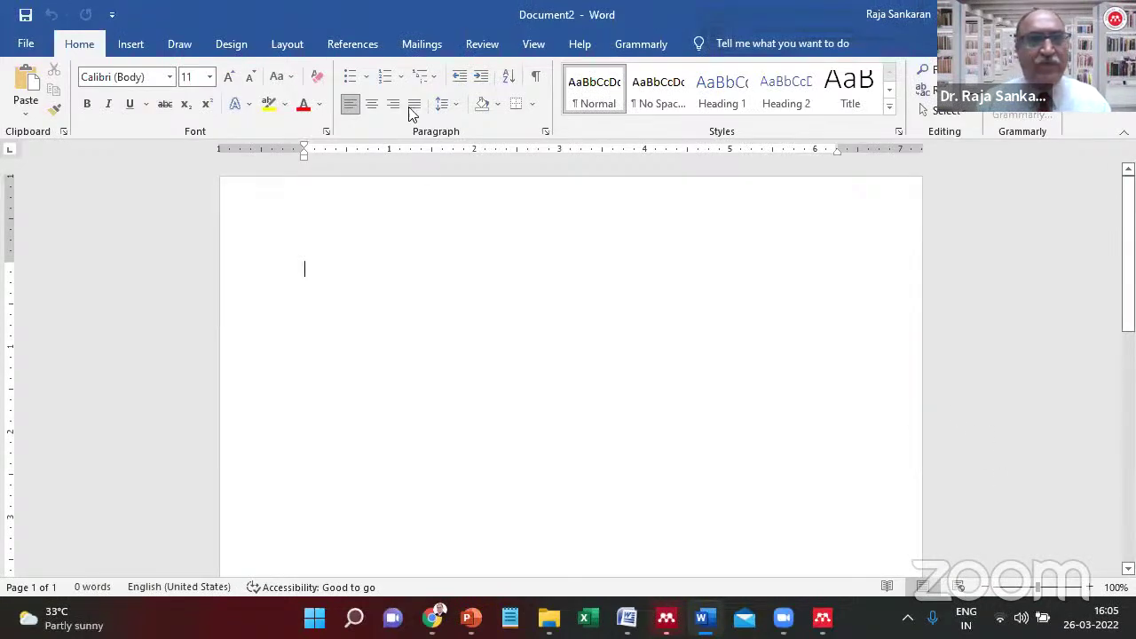
{"action": "left_click", "coordinate": [353, 44]}
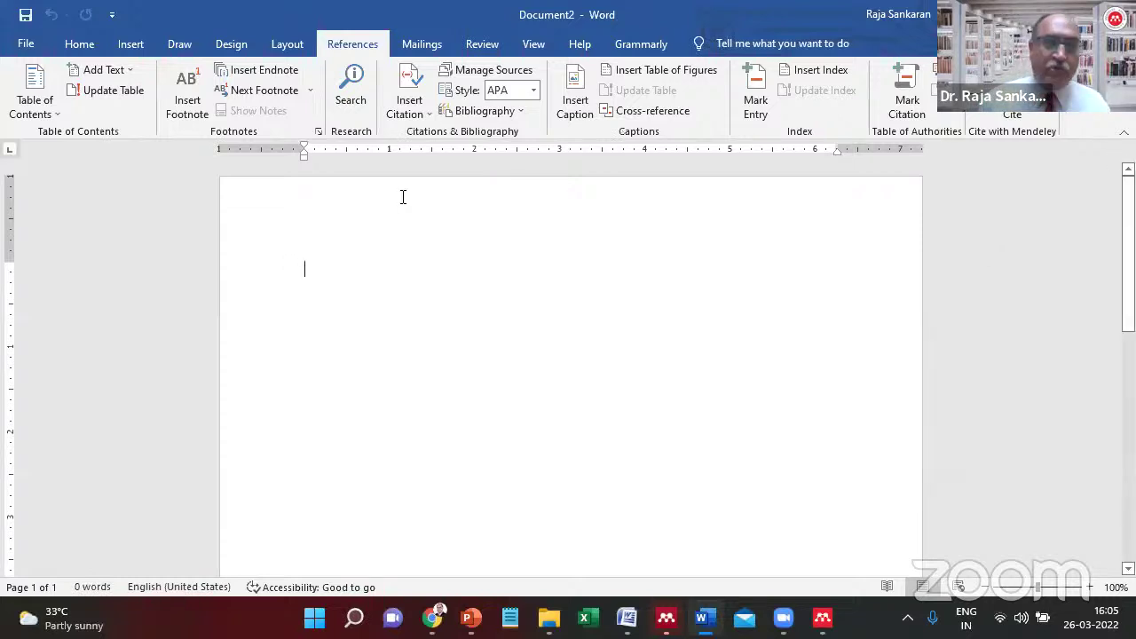
Open the Templates and Add-ins dialog by choosing to manage Word Add-ins in the Word options.
{"action": "left_click", "coordinate": [26, 44]}
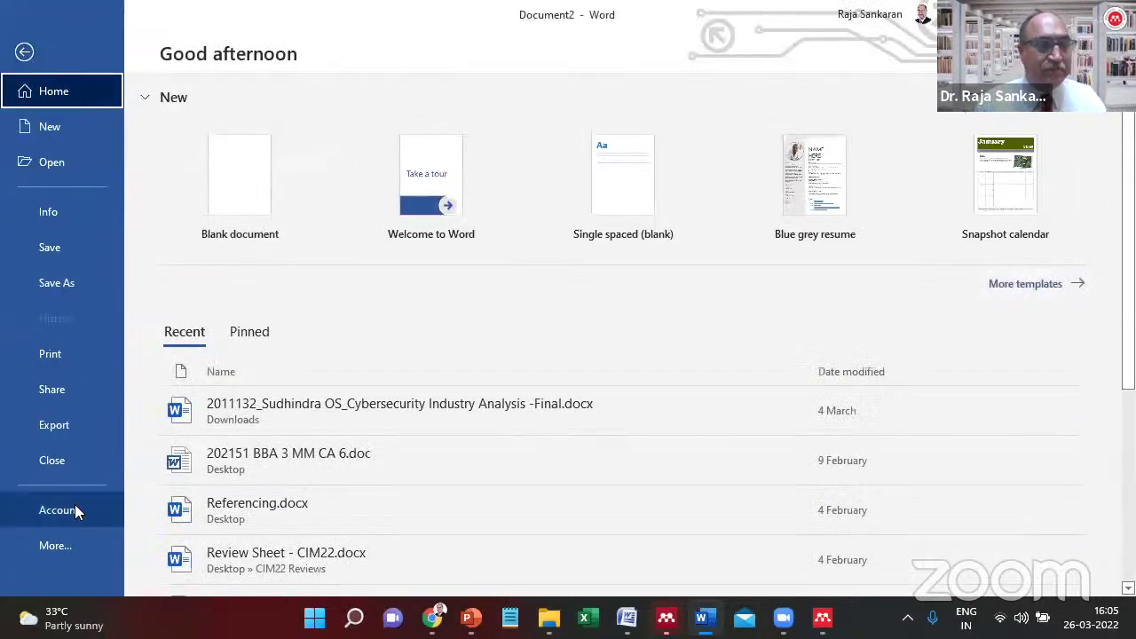
{"action": "left_click", "coordinate": [55, 544]}
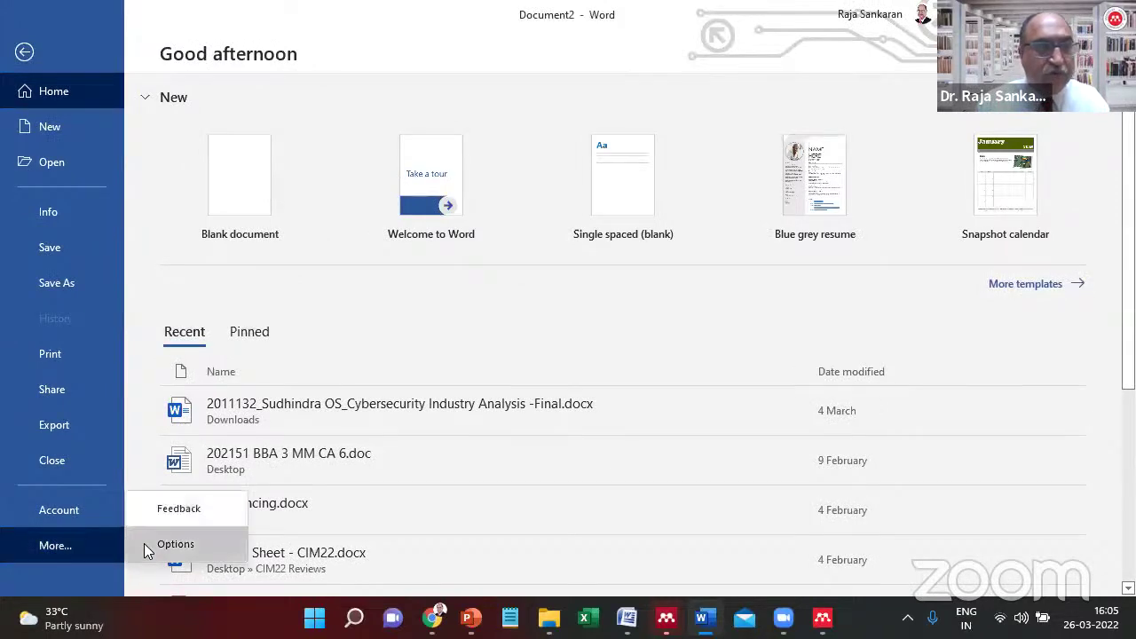
{"action": "left_click", "coordinate": [146, 548]}
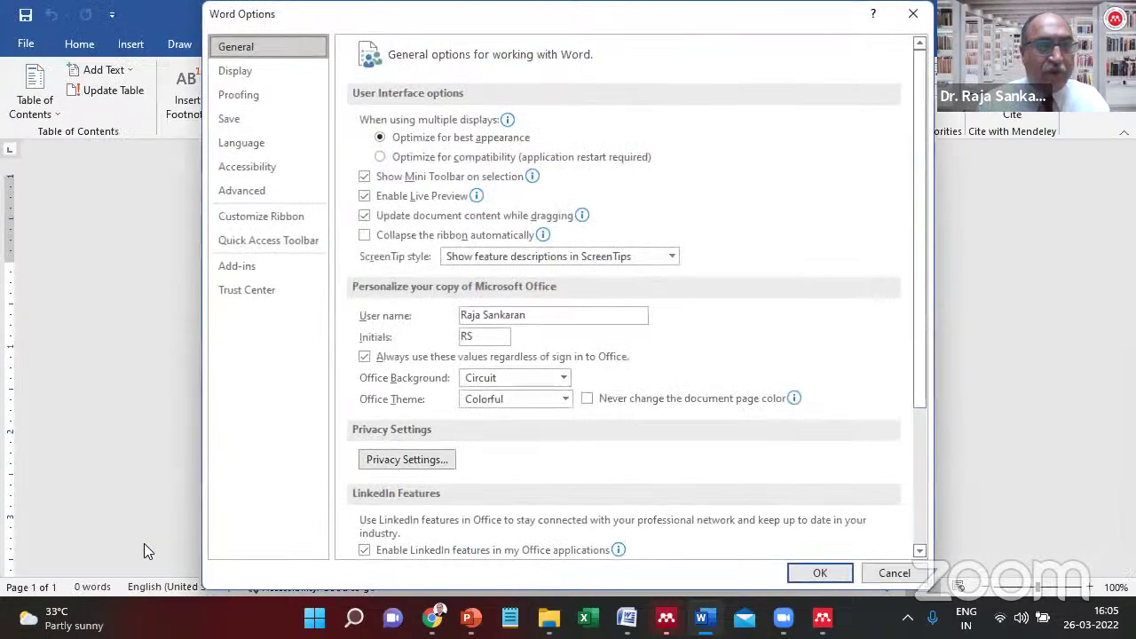
{"action": "left_click", "coordinate": [249, 192]}
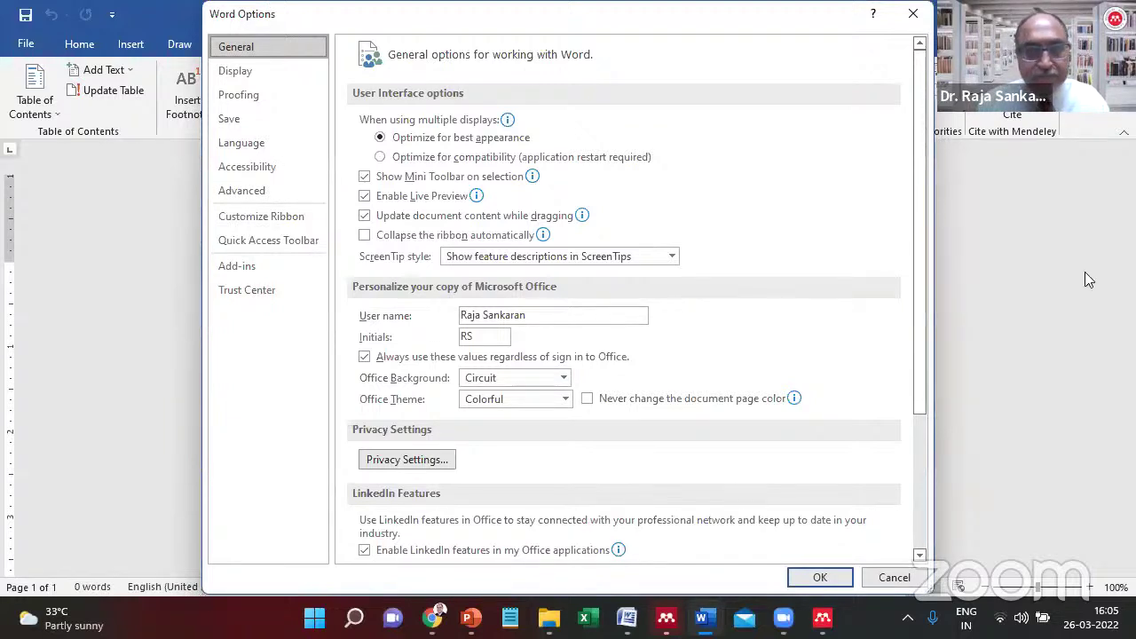
{"action": "left_click", "coordinate": [235, 266]}
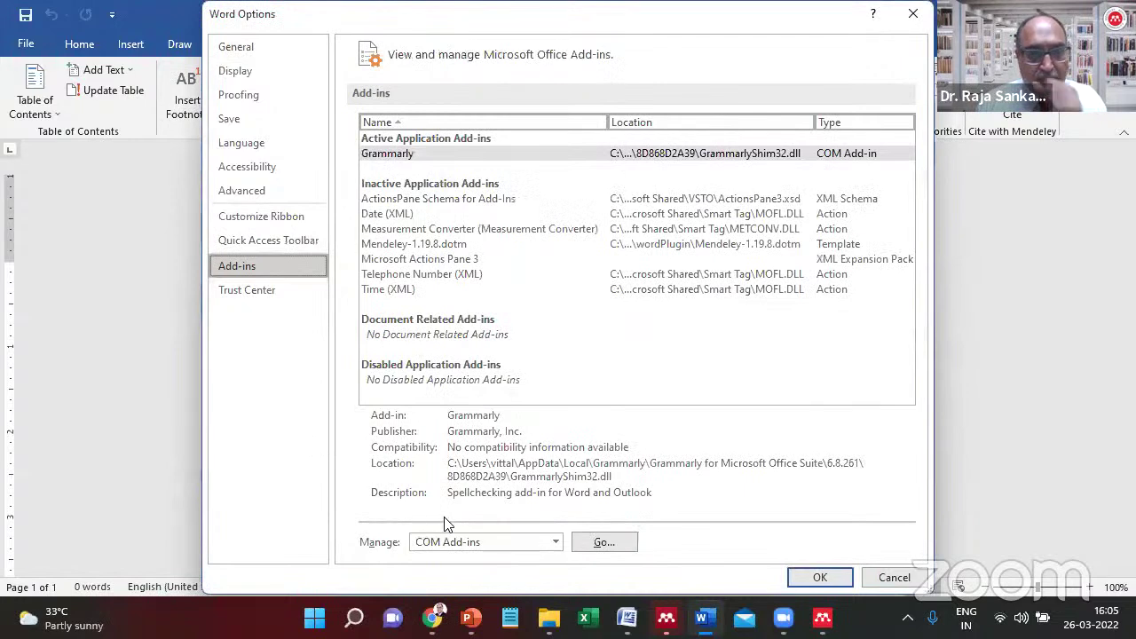
{"action": "left_click", "coordinate": [459, 550]}
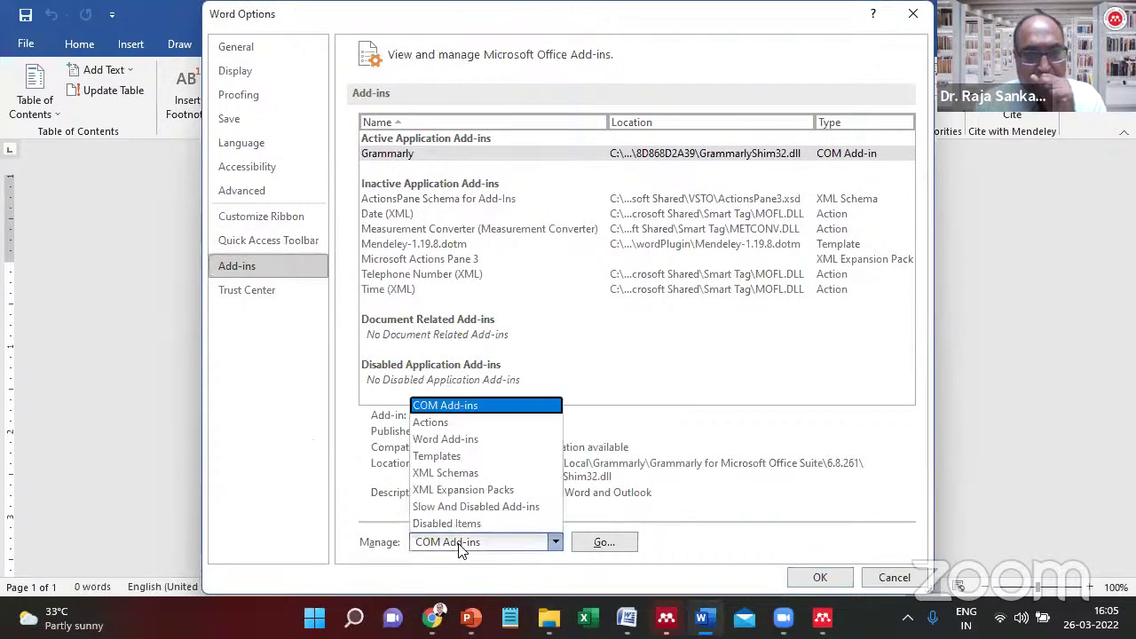
{"action": "left_click", "coordinate": [455, 440]}
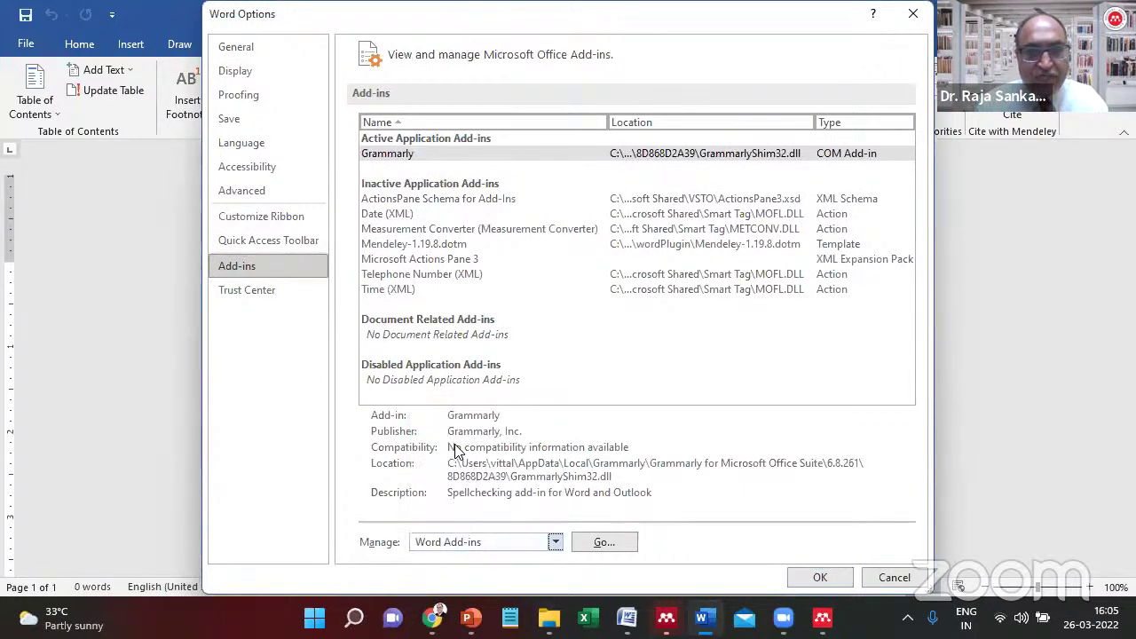
{"action": "left_click", "coordinate": [601, 547]}
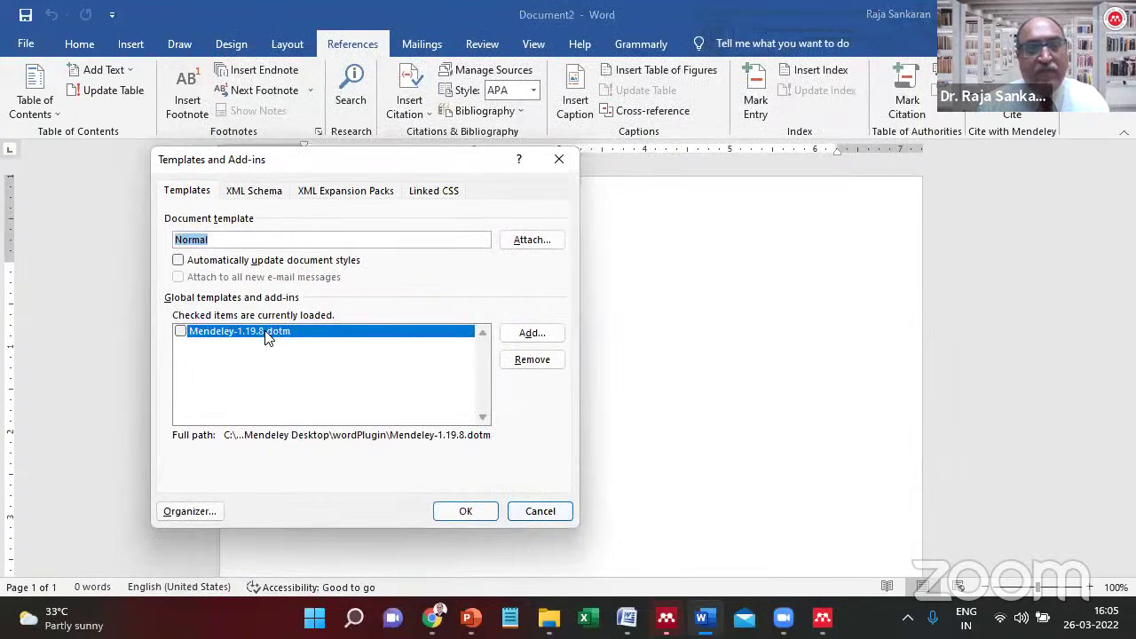
Load the Mendeley-1.19.8.dotm global template and enable its macro content.
{"action": "left_click", "coordinate": [180, 332]}
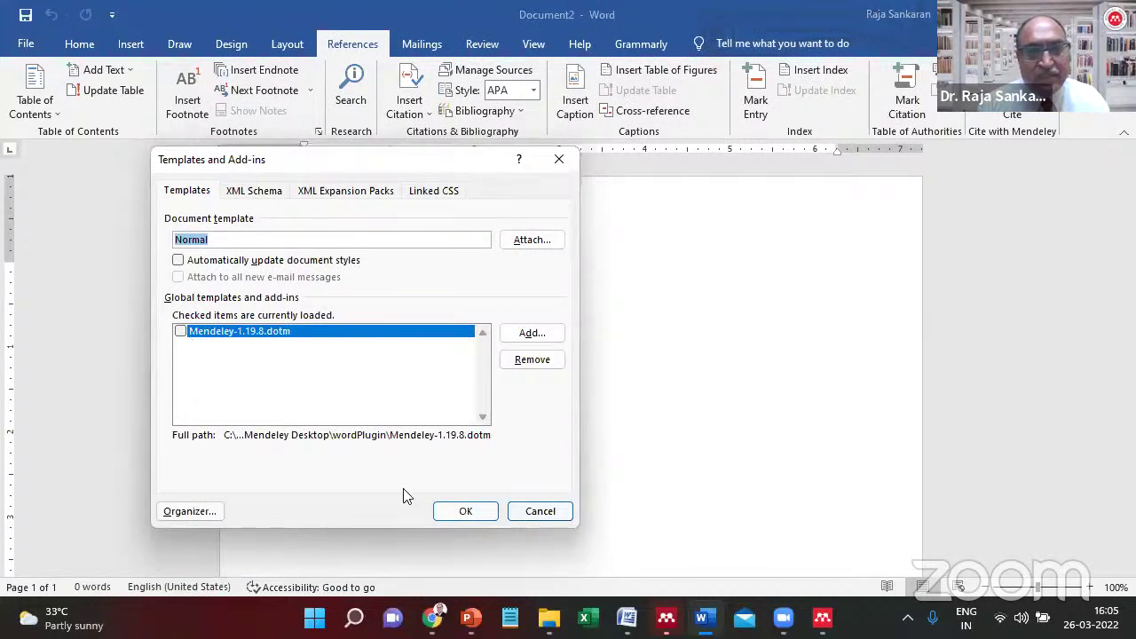
{"action": "left_click", "coordinate": [465, 511]}
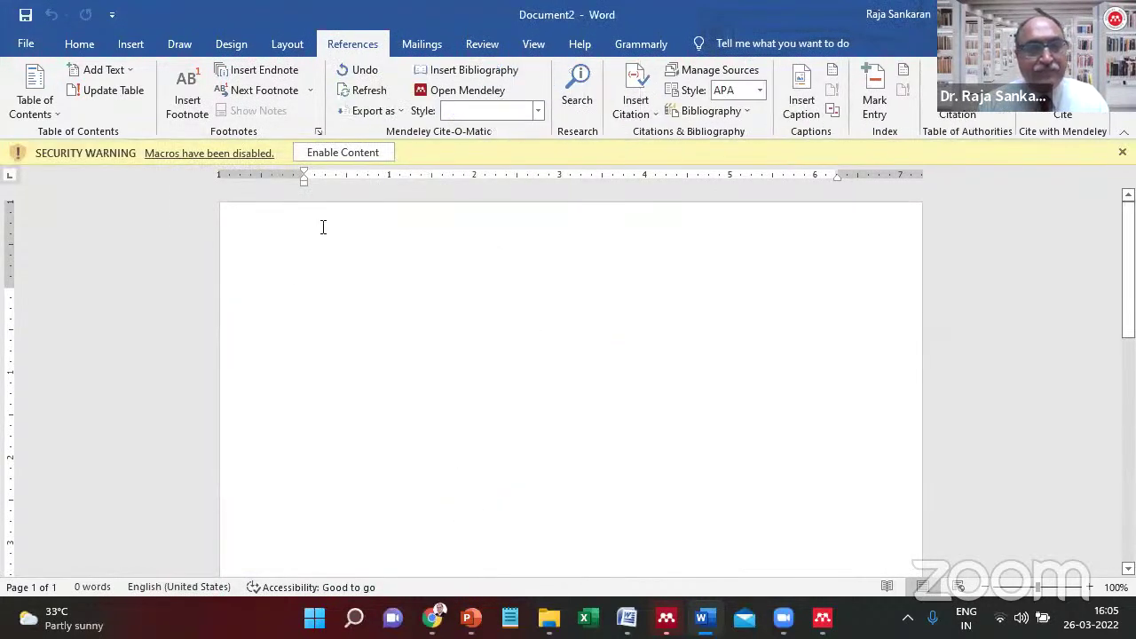
{"action": "left_click", "coordinate": [329, 152]}
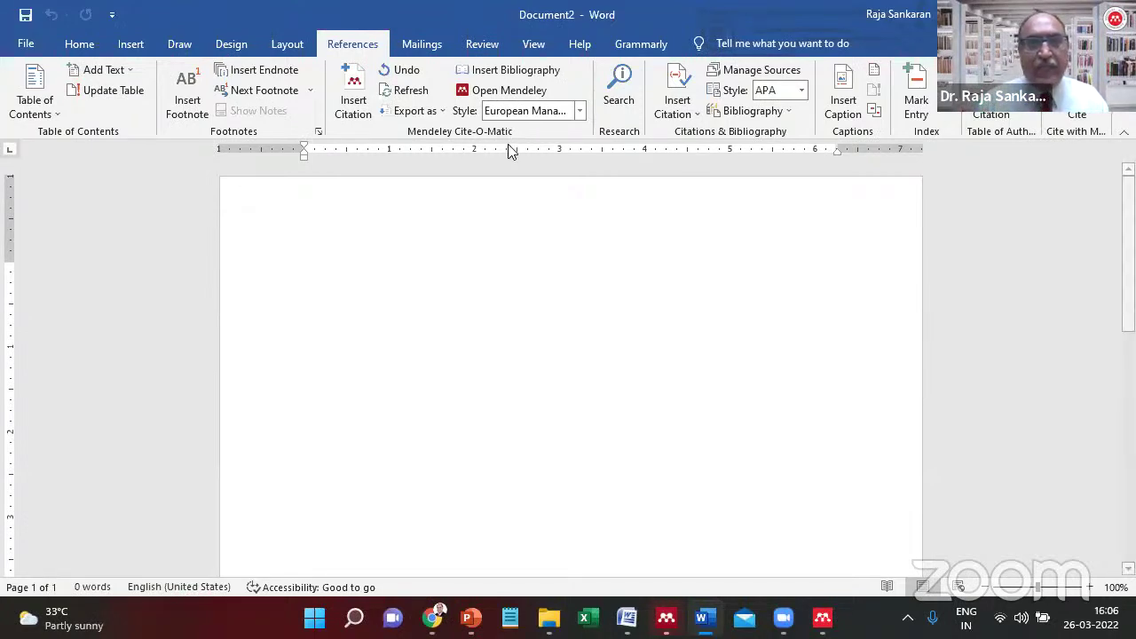
Switch to Chrome and bring up the presenter's website at the guidelines for referencing page.
{"action": "key", "text": "alt+Tab"}
{"action": "key", "text": "alt+Tab"}
{"action": "key", "text": "alt+Tab"}
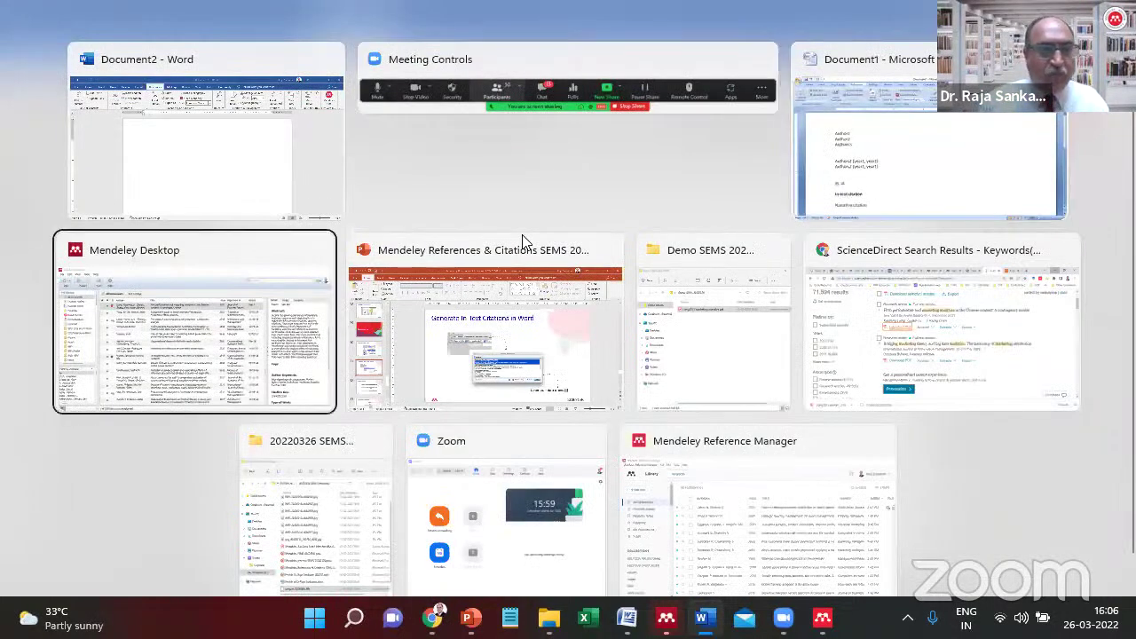
{"action": "key", "text": "alt+Tab"}
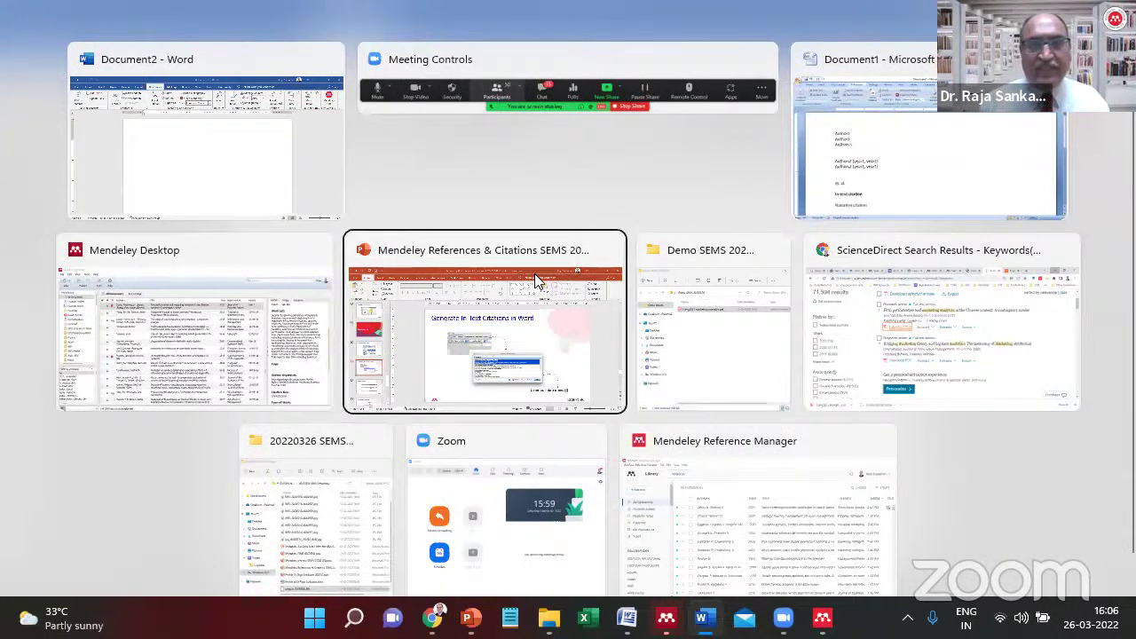
{"action": "key", "text": "alt+Tab"}
{"action": "key", "text": "alt+Tab"}
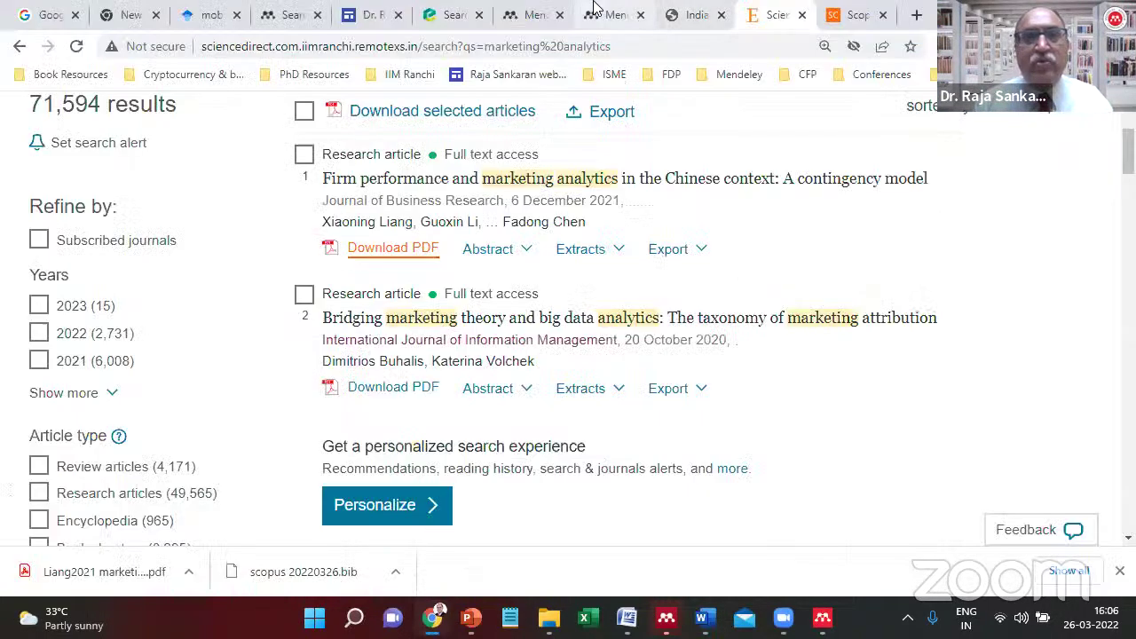
{"action": "left_click", "coordinate": [593, 15]}
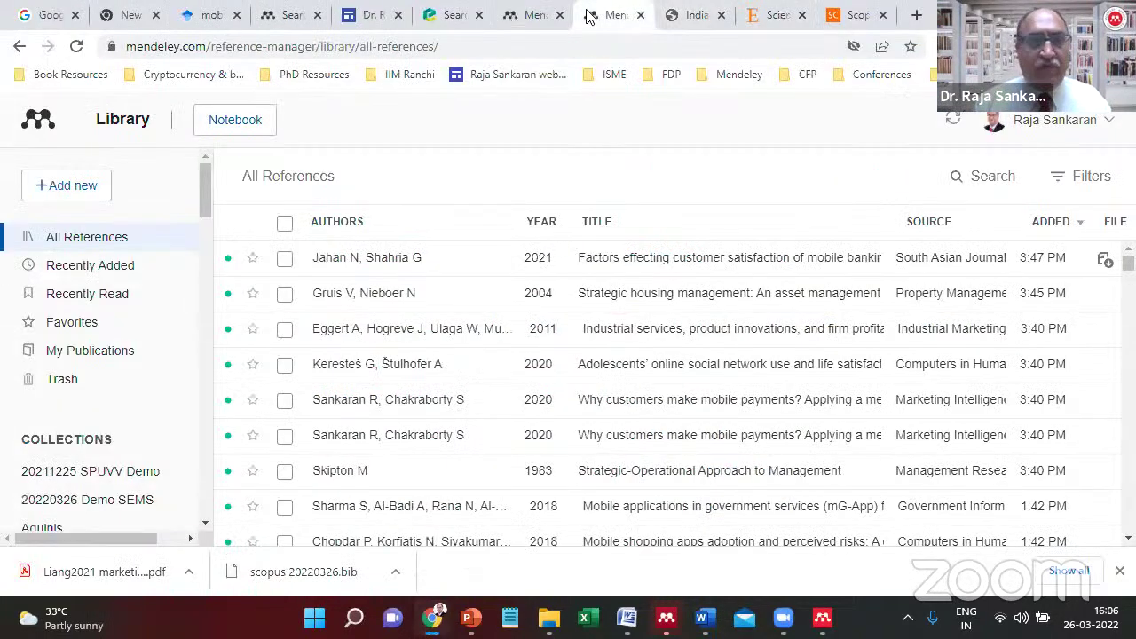
{"action": "left_click", "coordinate": [364, 15]}
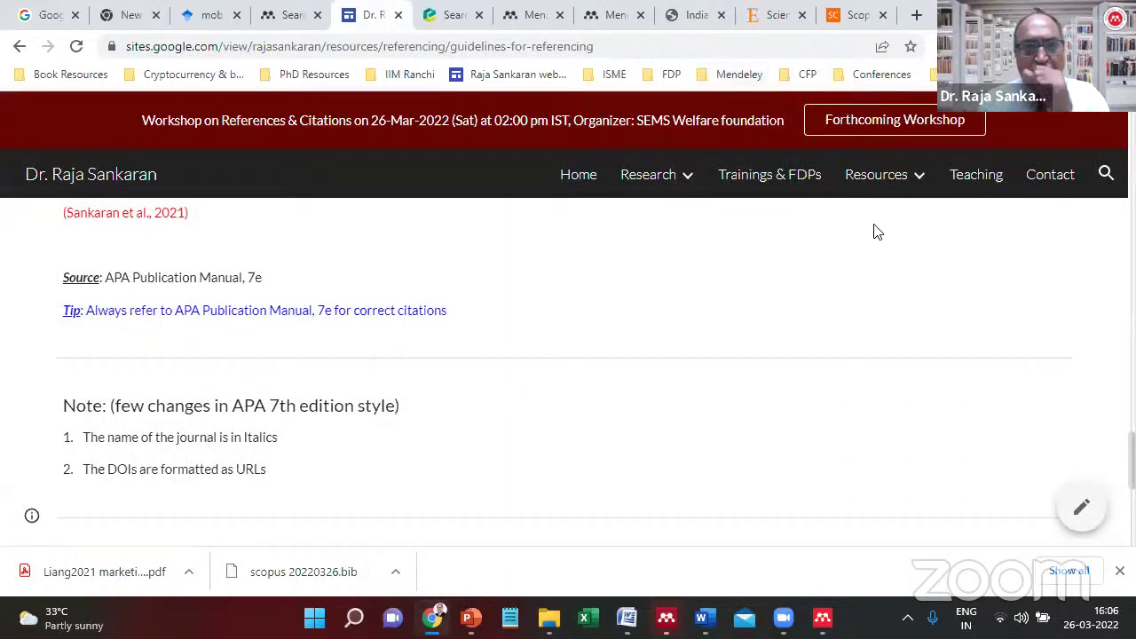
Open the website's Mendeley resource page about the MS Word plugin not appearing.
{"action": "mouse_move", "coordinate": [863, 181]}
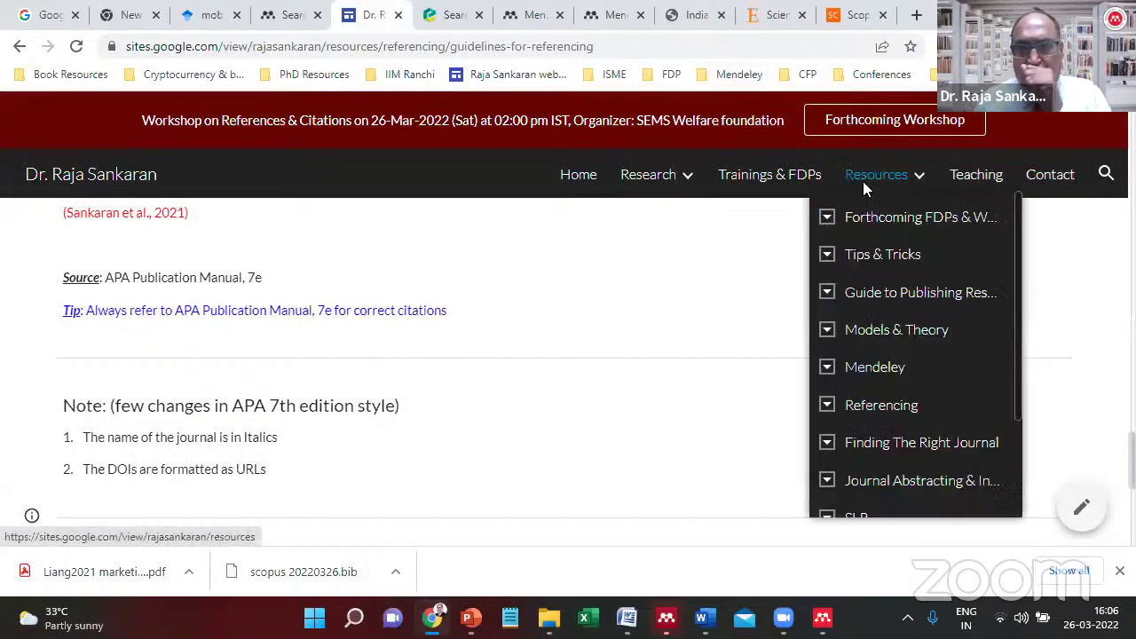
{"action": "left_click", "coordinate": [823, 363]}
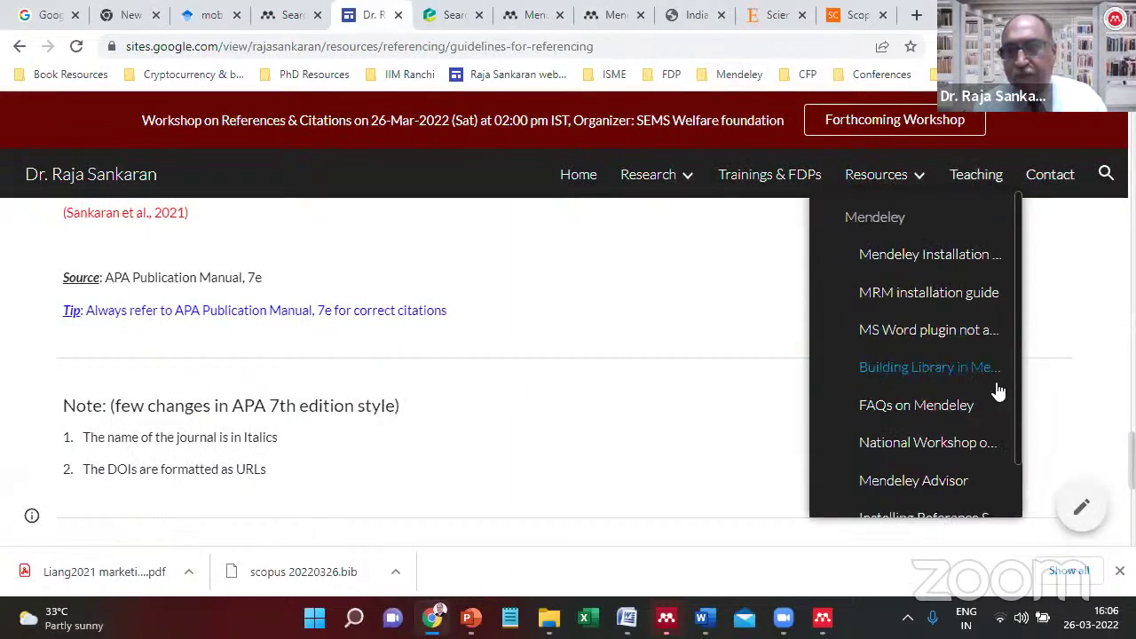
{"action": "mouse_move", "coordinate": [1021, 355]}
{"action": "left_mouse_down"}
{"action": "mouse_move", "coordinate": [1017, 370]}
{"action": "mouse_move", "coordinate": [1017, 355]}
{"action": "left_mouse_up"}
{"action": "left_click", "coordinate": [1016, 350]}
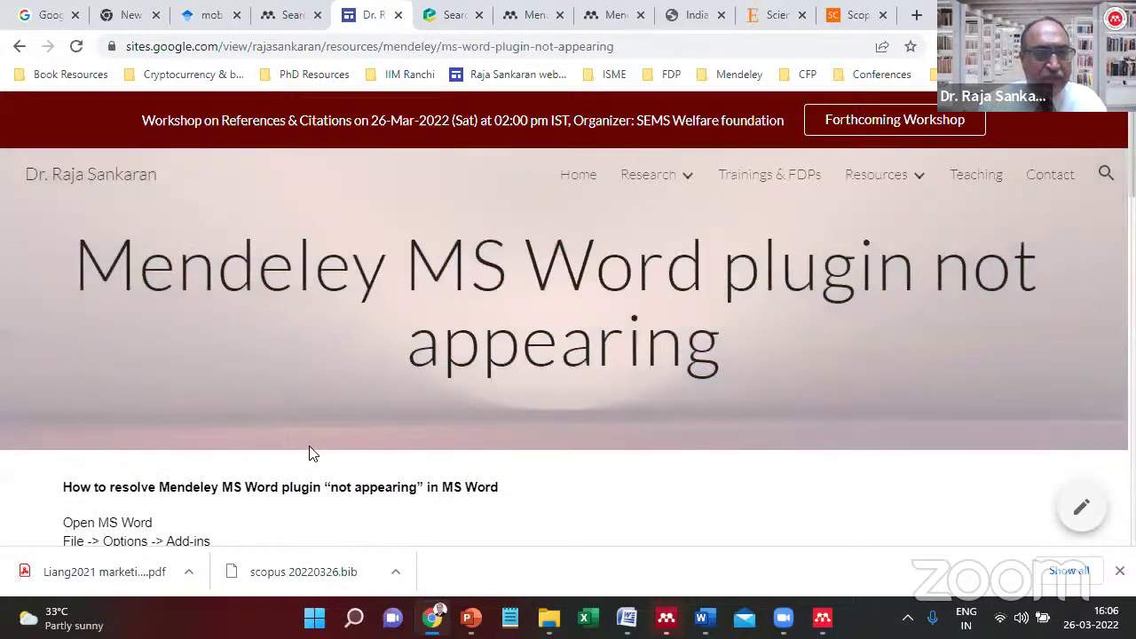
Review the plugin troubleshooting page, select its web address for sharing, and bring up the Zoom meeting controls.
{"action": "scroll", "coordinate": [306, 451], "scroll_direction": "down", "scroll_amount": 10}
{"action": "scroll", "coordinate": [303, 451], "scroll_direction": "down", "scroll_amount": 10}
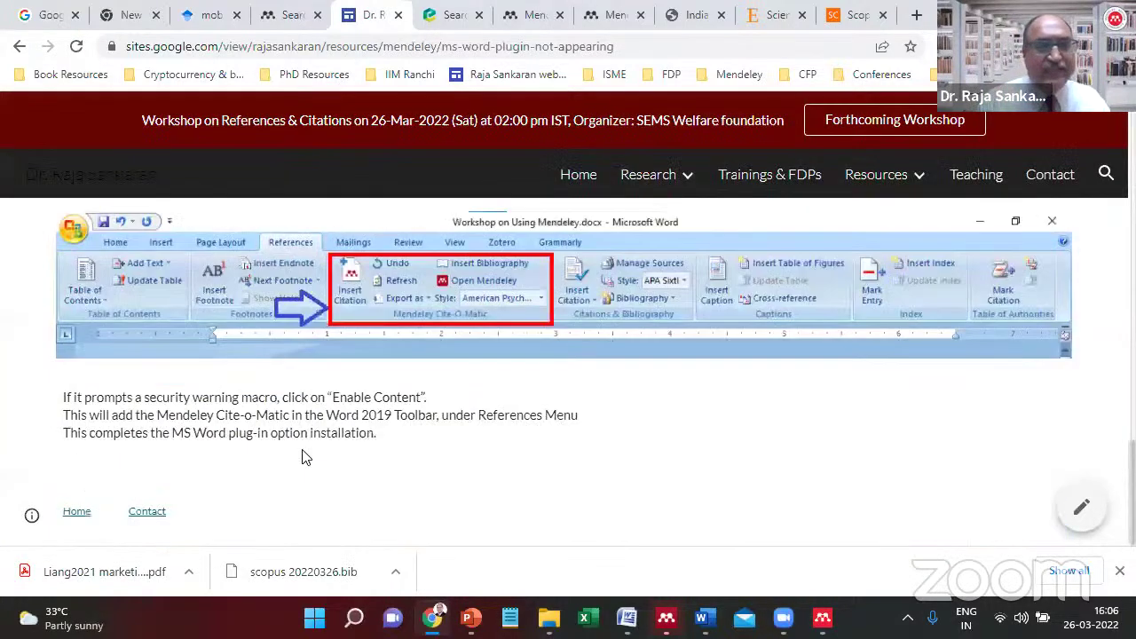
{"action": "scroll", "coordinate": [302, 457], "scroll_direction": "up", "scroll_amount": 20}
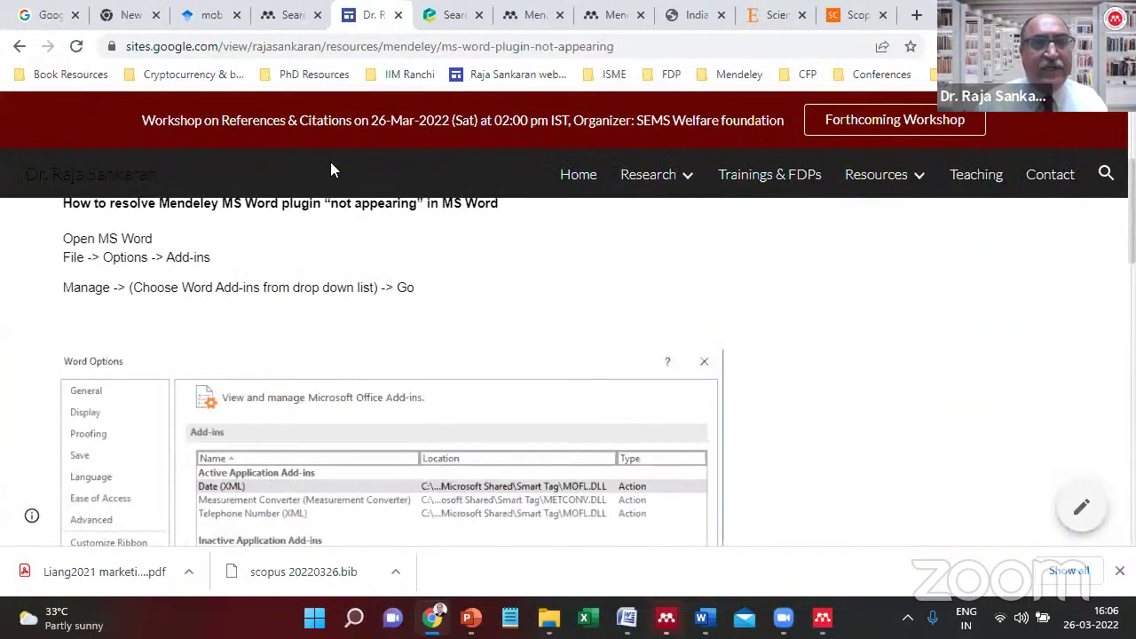
{"action": "left_click", "coordinate": [444, 46]}
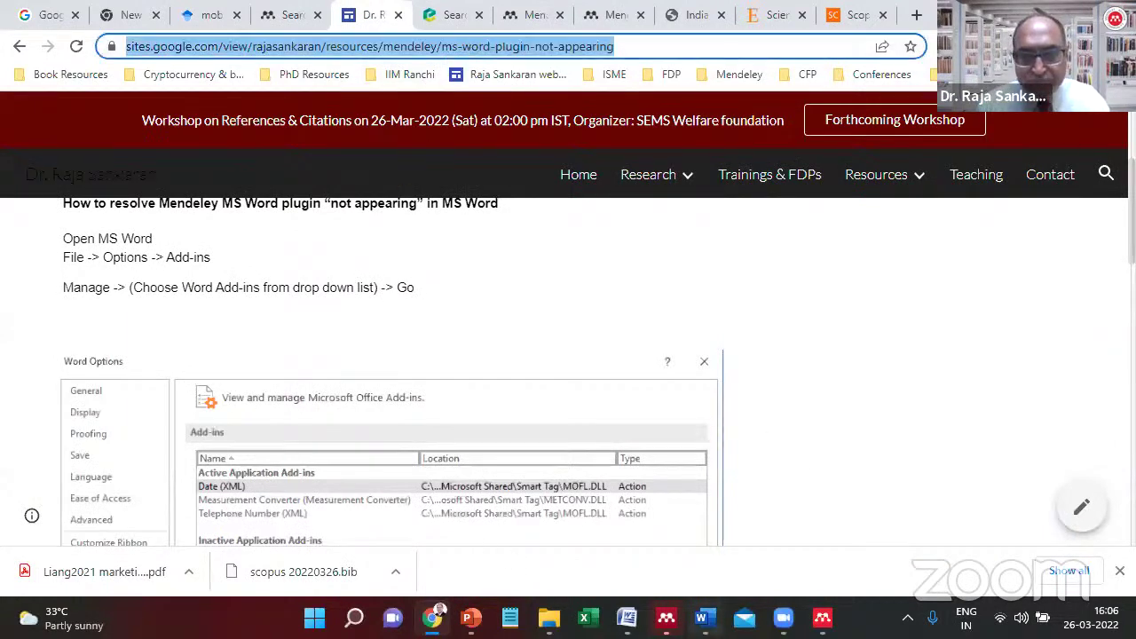
{"action": "left_click", "coordinate": [783, 617]}
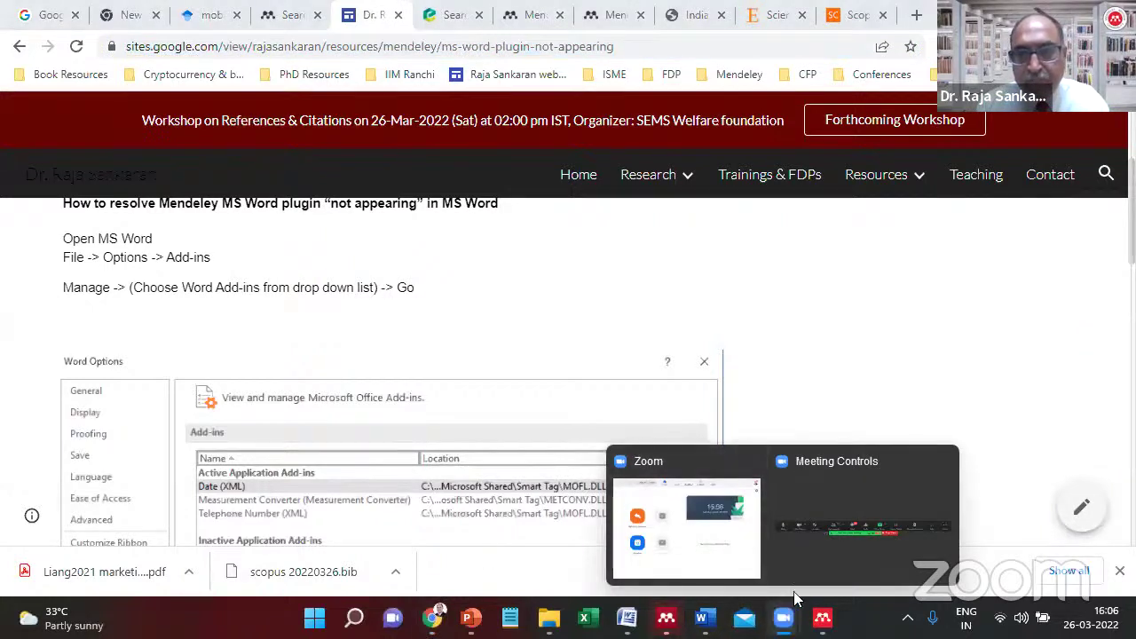
{"action": "left_click", "coordinate": [818, 551]}
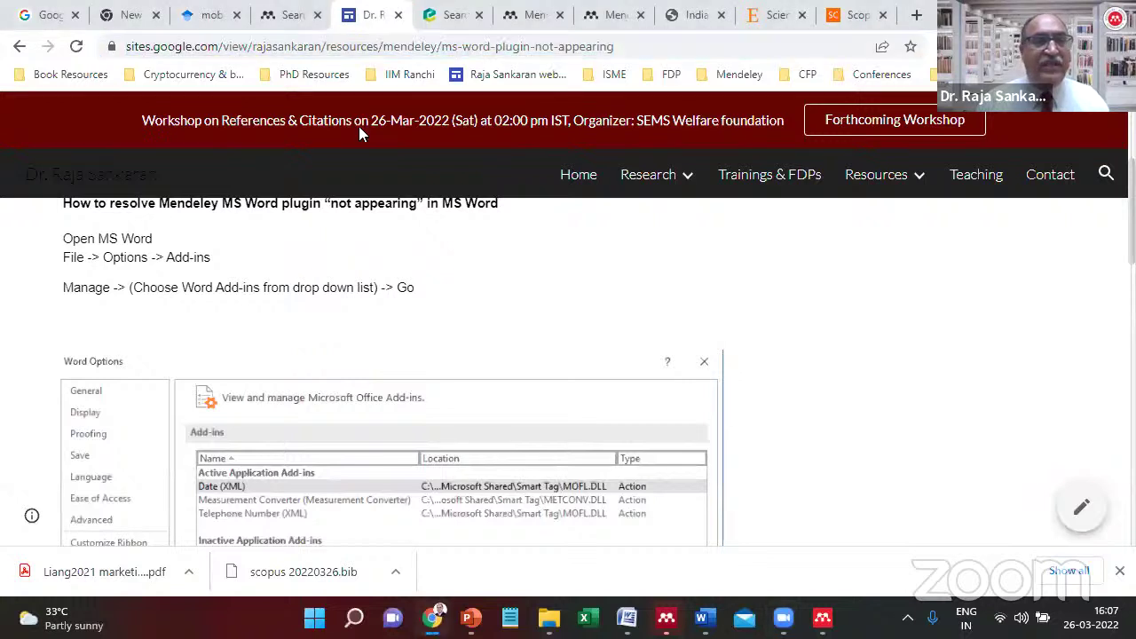
Return to the guidelines for referencing page, and switch to Document1 in Word.
{"action": "left_click", "coordinate": [20, 46]}
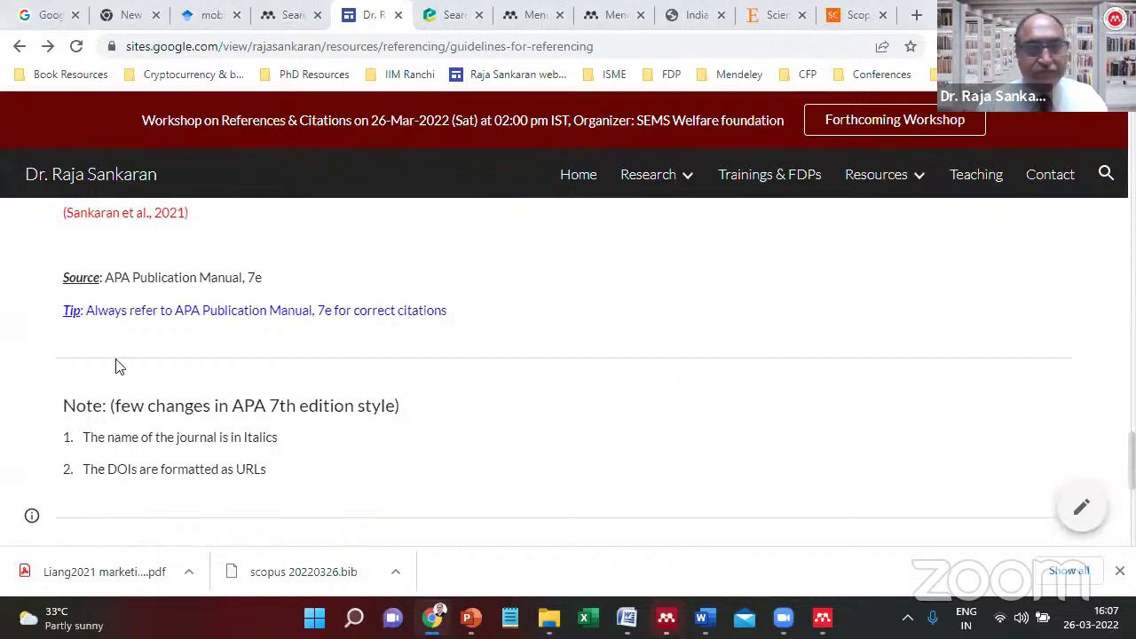
{"action": "key", "text": "alt+Tab"}
{"action": "key", "text": "alt+Tab"}
{"action": "key", "text": "alt+Tab"}
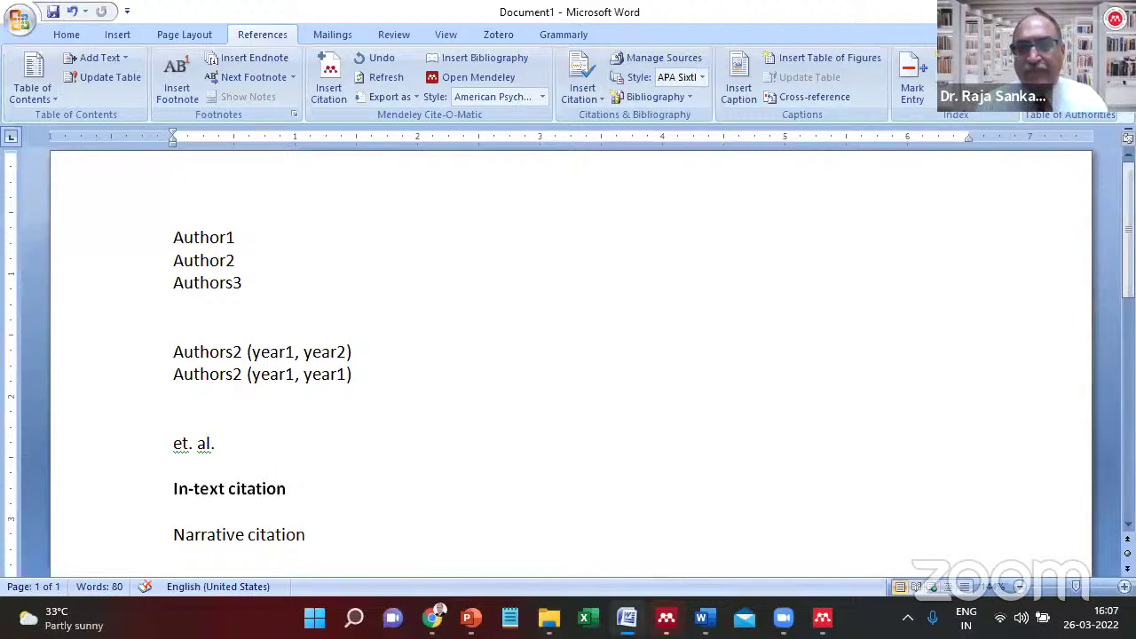
{"action": "scroll", "coordinate": [568, 355], "scroll_direction": "down", "scroll_amount": 3}
{"action": "scroll", "coordinate": [569, 355], "scroll_direction": "up", "scroll_amount": 3}
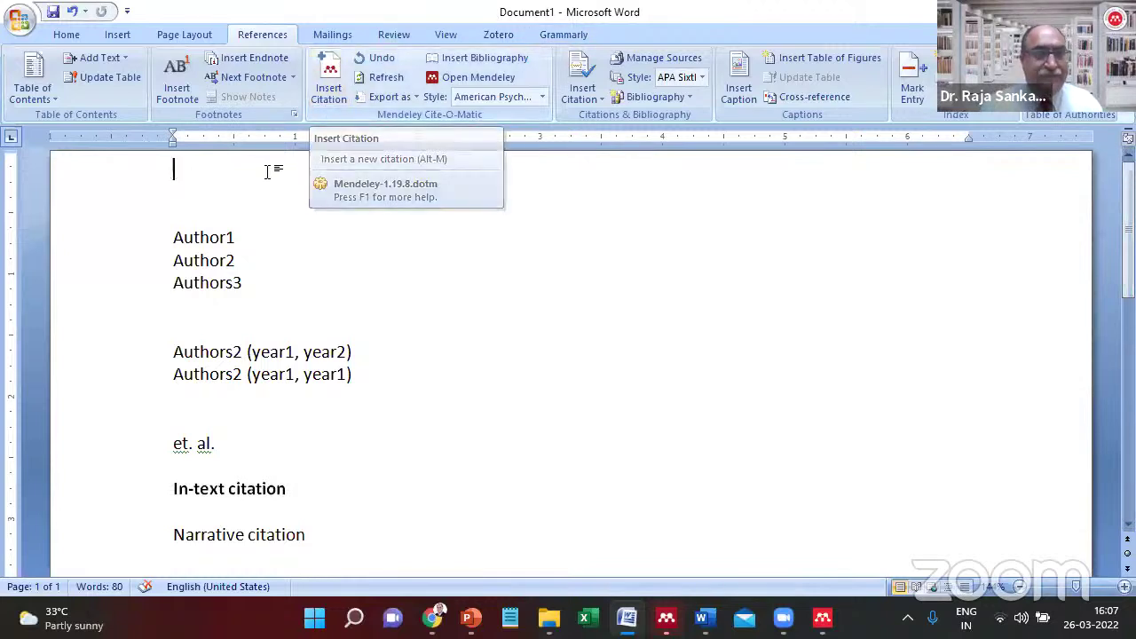
Add several blank lines above the Author1 entry at the beginning of the document.
{"action": "key", "text": "Return"}
{"action": "key", "text": "Return"}
{"action": "key", "text": "Return"}
{"action": "key", "text": "Return"}
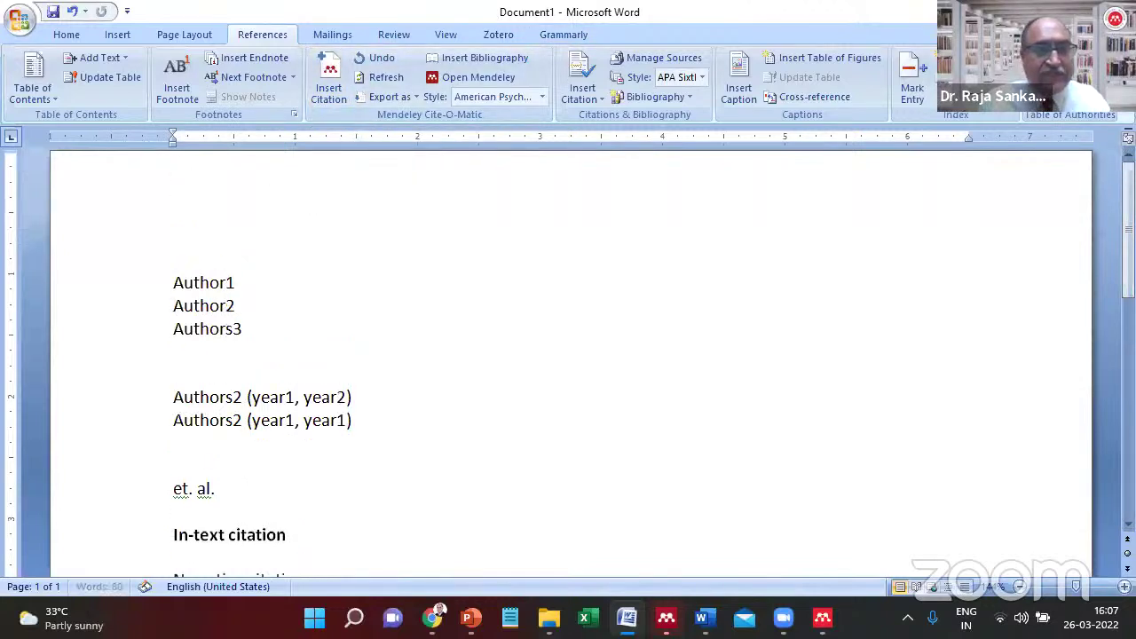
{"action": "key", "text": "Return"}
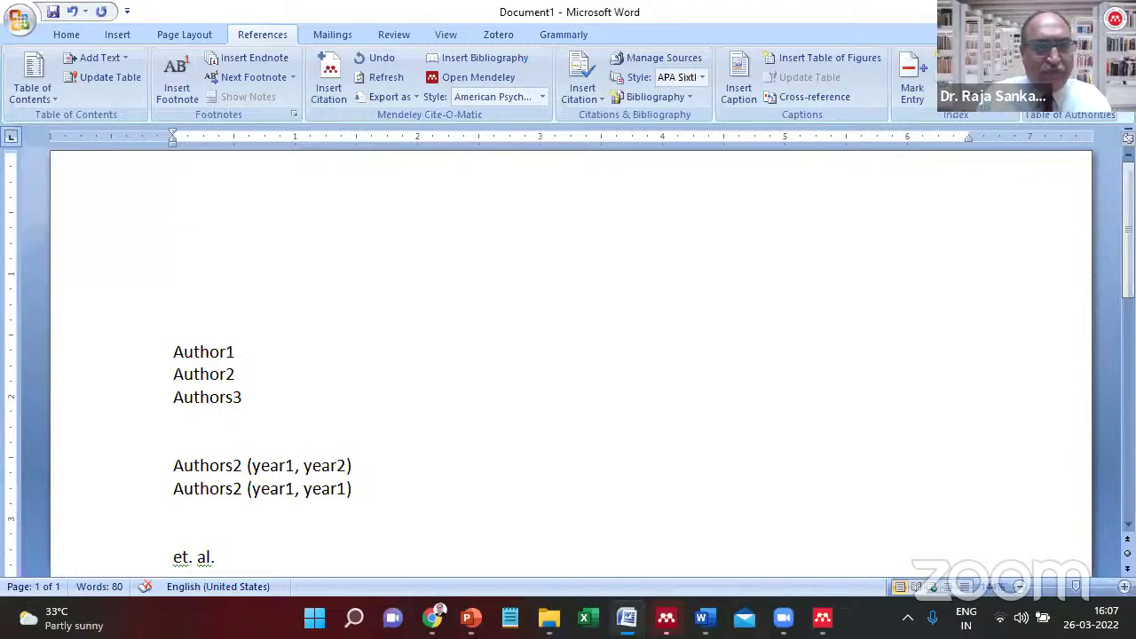
Enter the heading "In-text citation" in the blank space above the author list.
{"action": "key", "text": "Up"}
{"action": "type", "text": "Intex"}
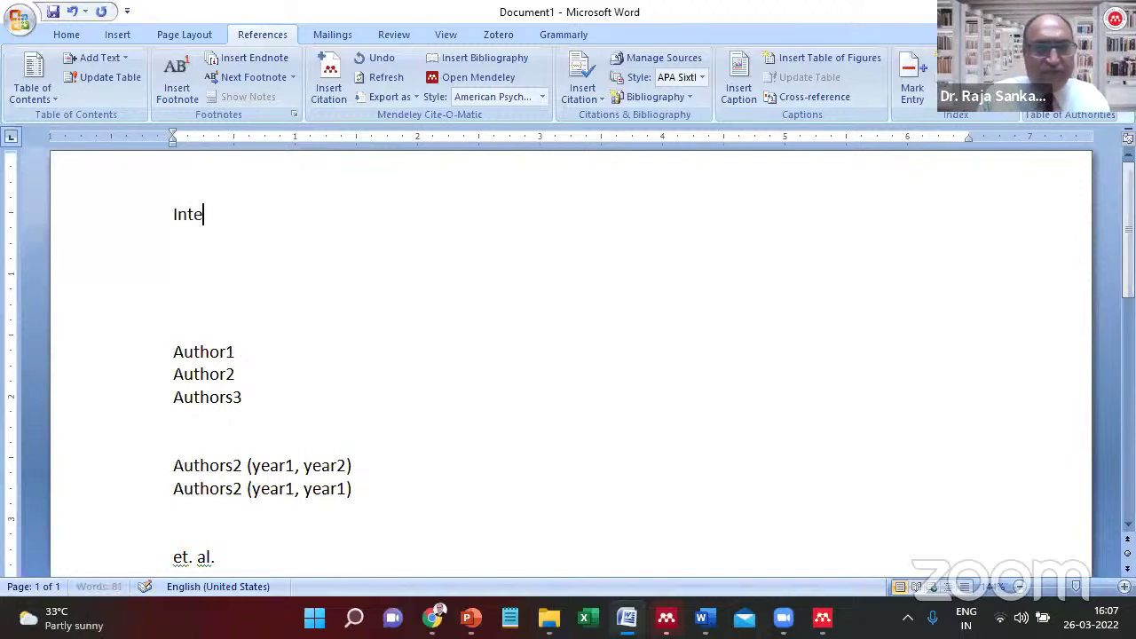
{"action": "key", "text": "BackSpace"}
{"action": "key", "text": "BackSpace"}
{"action": "key", "text": "BackSpace"}
{"action": "type", "text": "-text"}
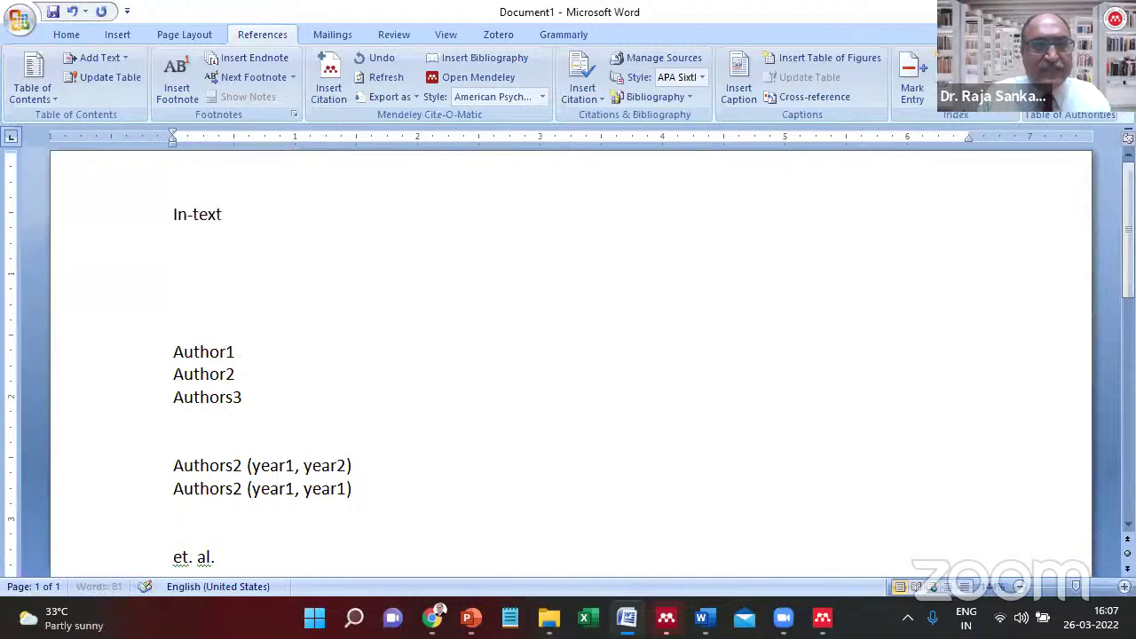
{"action": "type", "text": " citation"}
Make the new "In-text citation" heading bold and add blank lines below it.
{"action": "key", "text": "shift+End"}
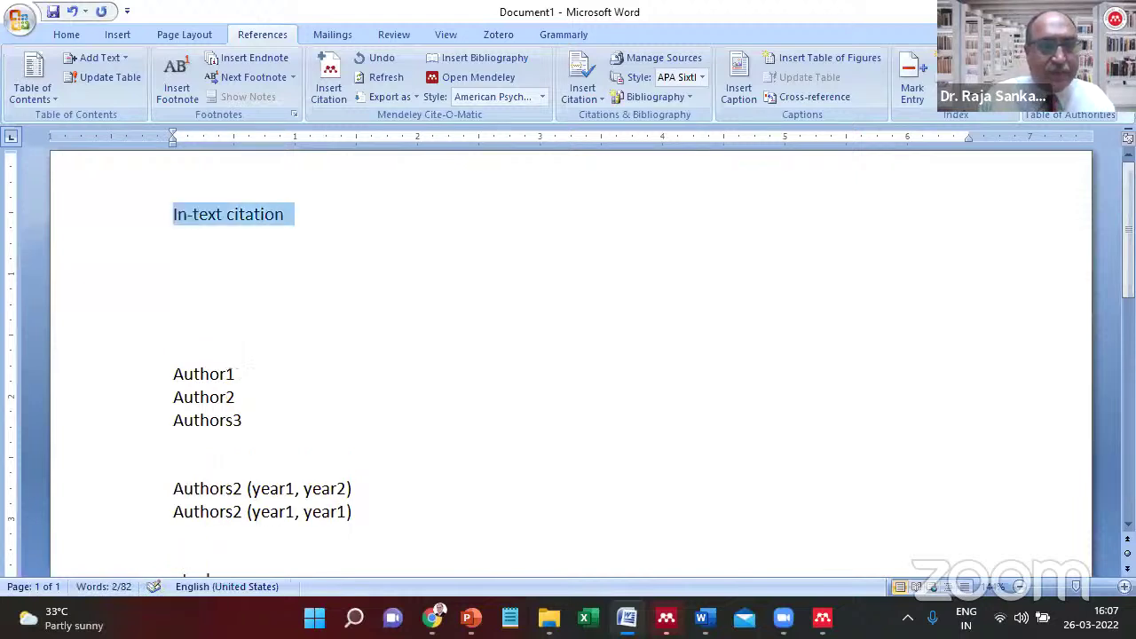
{"action": "key", "text": "ctrl+b"}
{"action": "key", "text": "End"}
{"action": "key", "text": "Return"}
{"action": "key", "text": "Return"}
{"action": "left_click", "coordinate": [174, 282]}
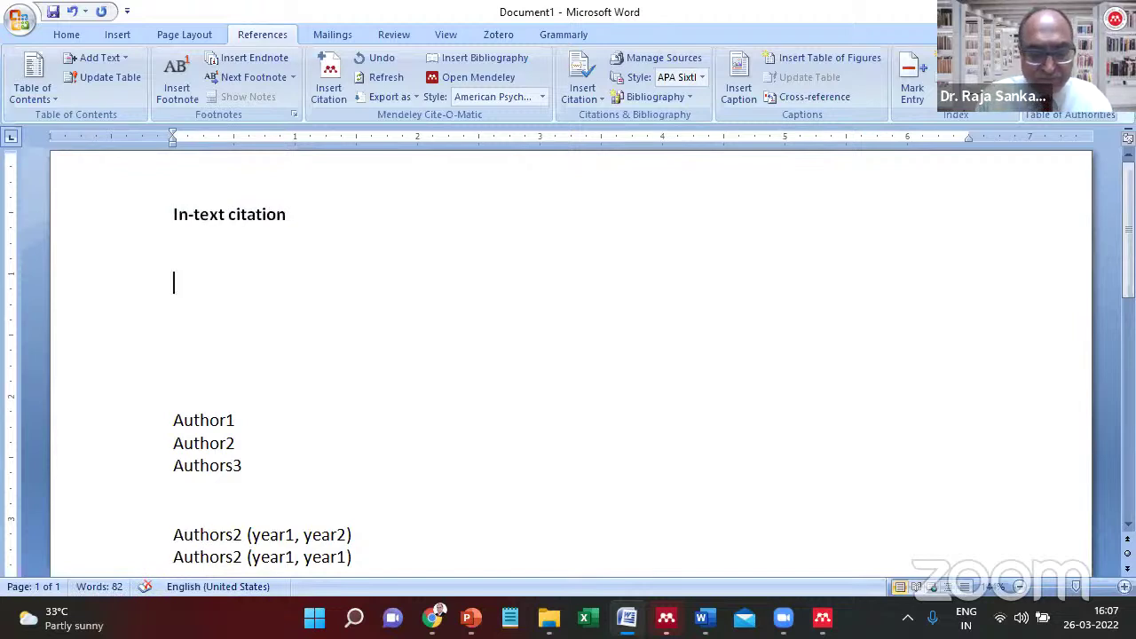
Write the sample sentence "The author identified the various to be used and found it supported." below the heading.
{"action": "type", "text": "The auth"}
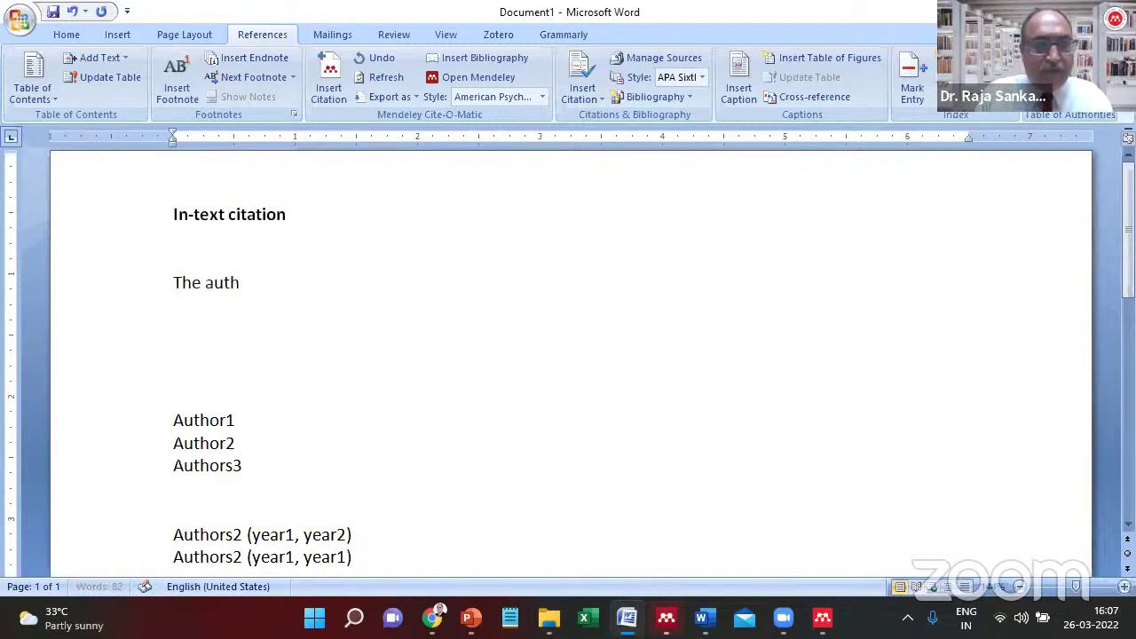
{"action": "type", "text": "or identifie"}
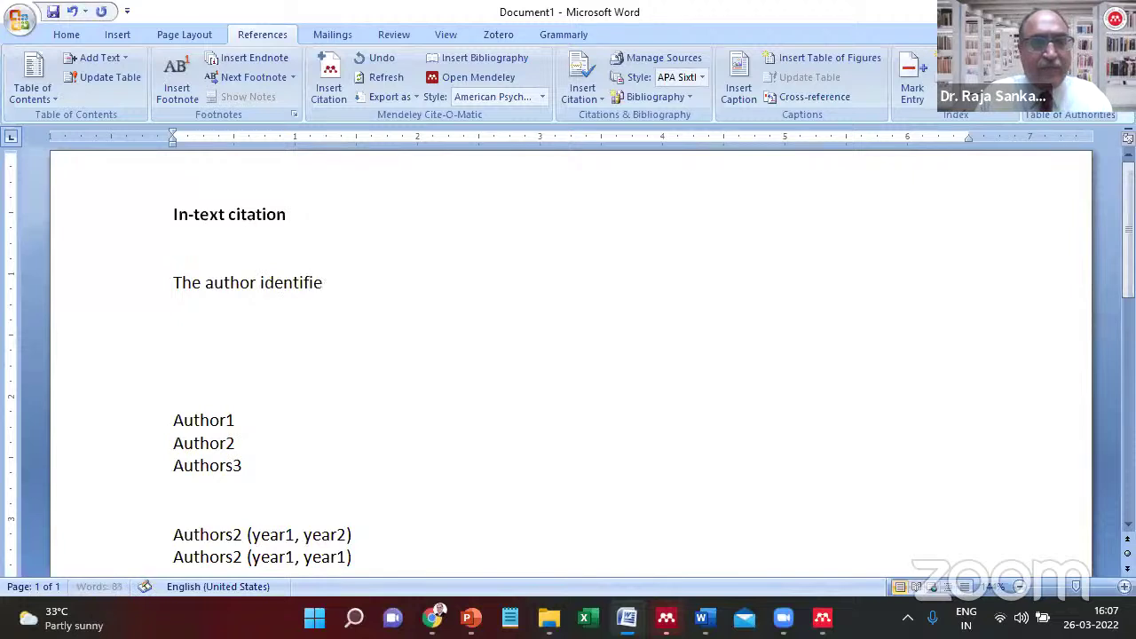
{"action": "type", "text": "d the various to"}
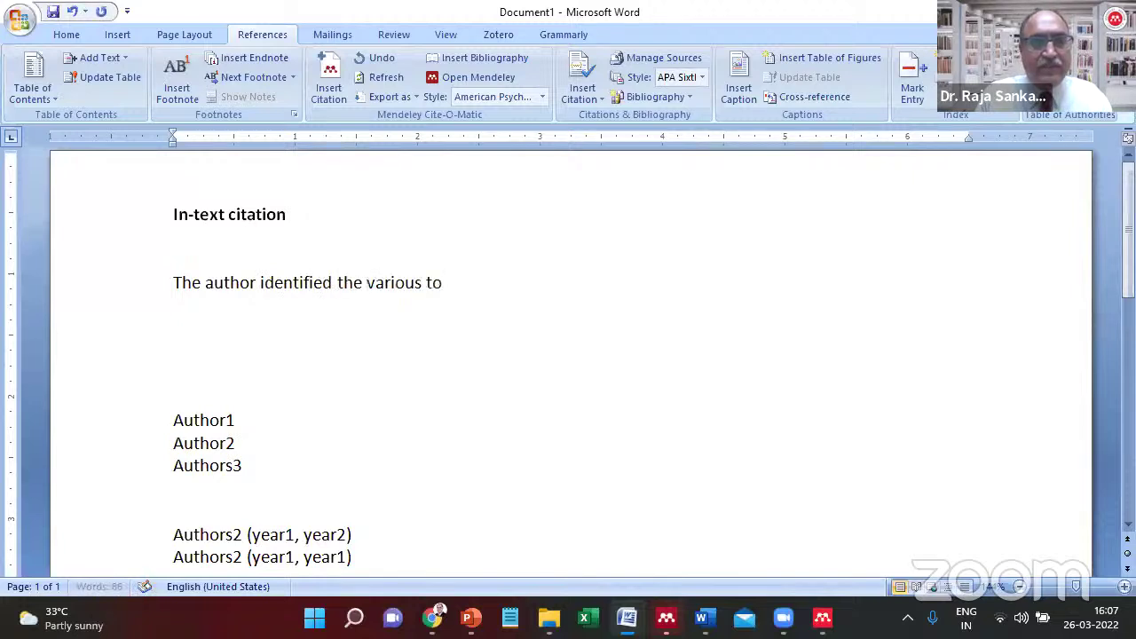
{"action": "type", "text": " be used a"}
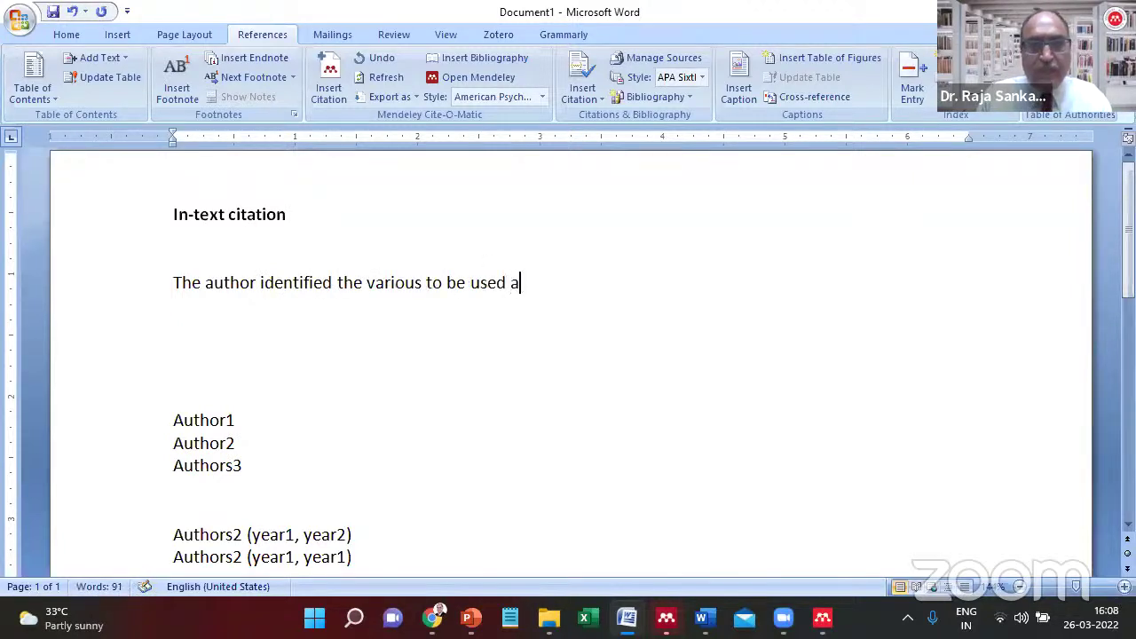
{"action": "type", "text": "nd found it"}
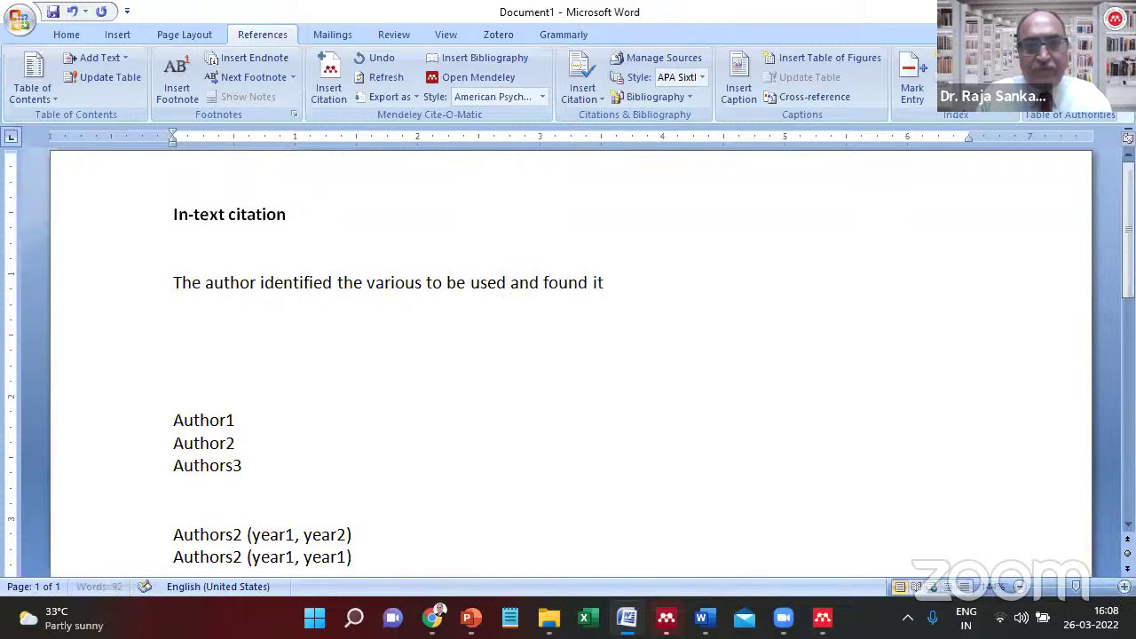
{"action": "type", "text": " supported."}
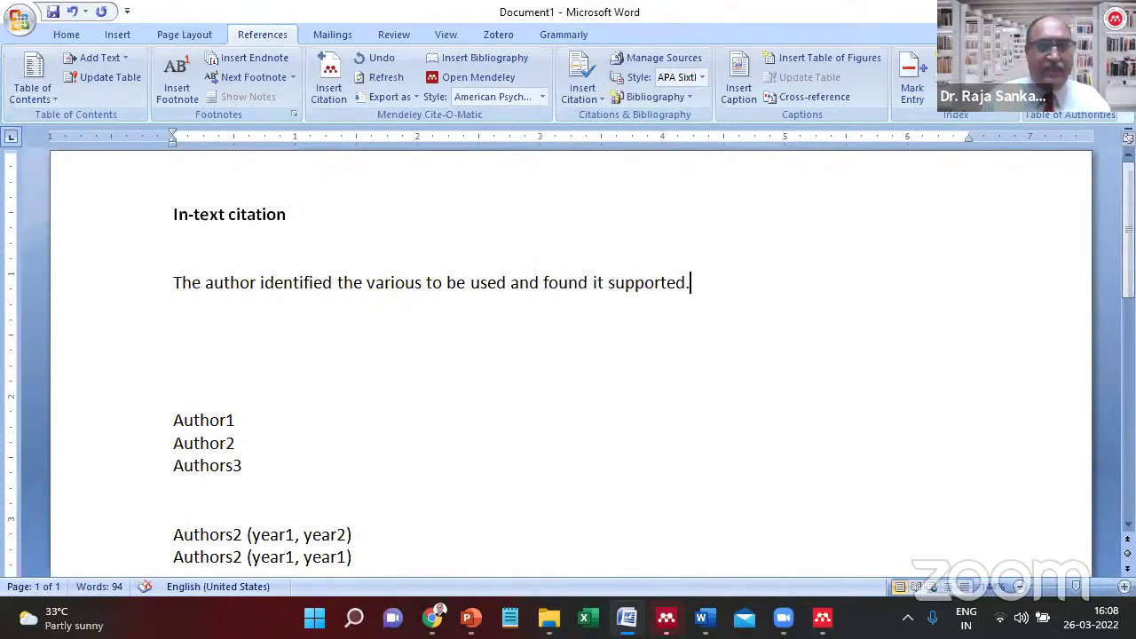
Insert a <cite> placeholder at the beginning of the sample sentence.
{"action": "left_click", "coordinate": [174, 259]}
{"action": "left_click", "coordinate": [174, 282]}
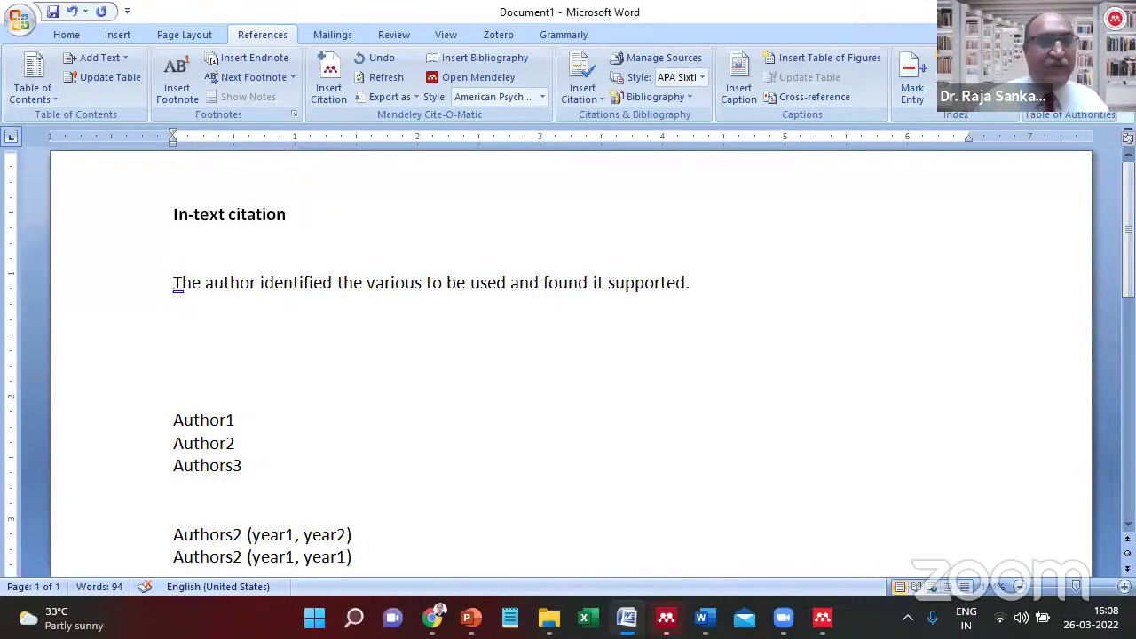
{"action": "type", "text": "<cite> Th"}
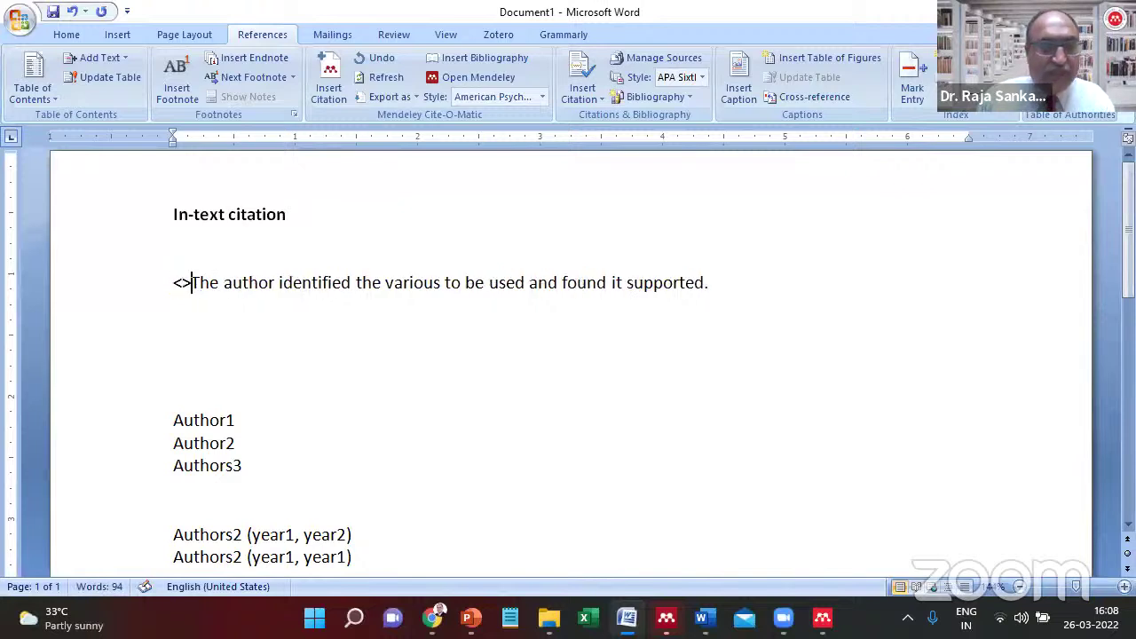
{"action": "type", "text": "e"}
{"action": "key", "text": "BackSpace"}
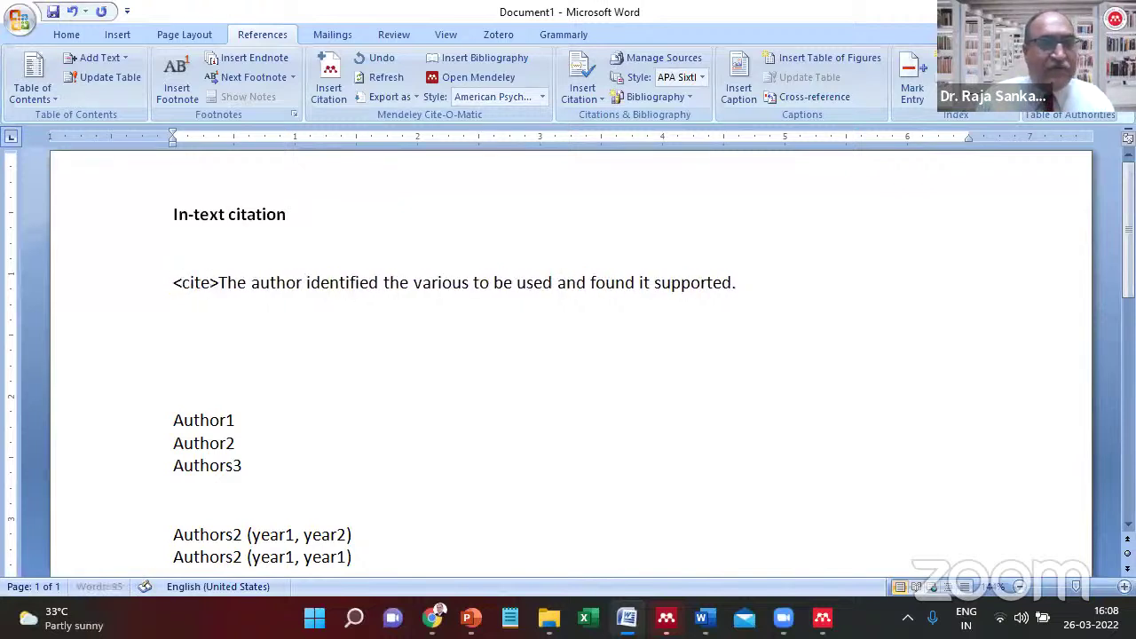
Insert a second <cite> placeholder after "The author" in the sample sentence.
{"action": "key", "text": "Right"}
{"action": "key", "text": "ctrl+Right"}
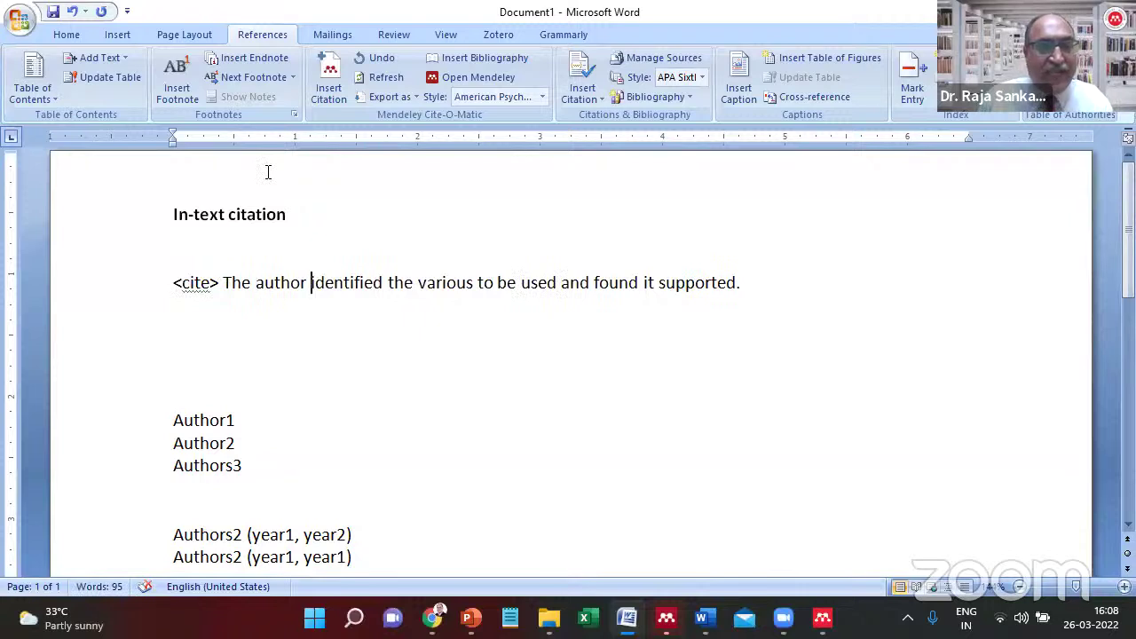
{"action": "key", "text": "ctrl+Right"}
{"action": "type", "text": "<cite?"}
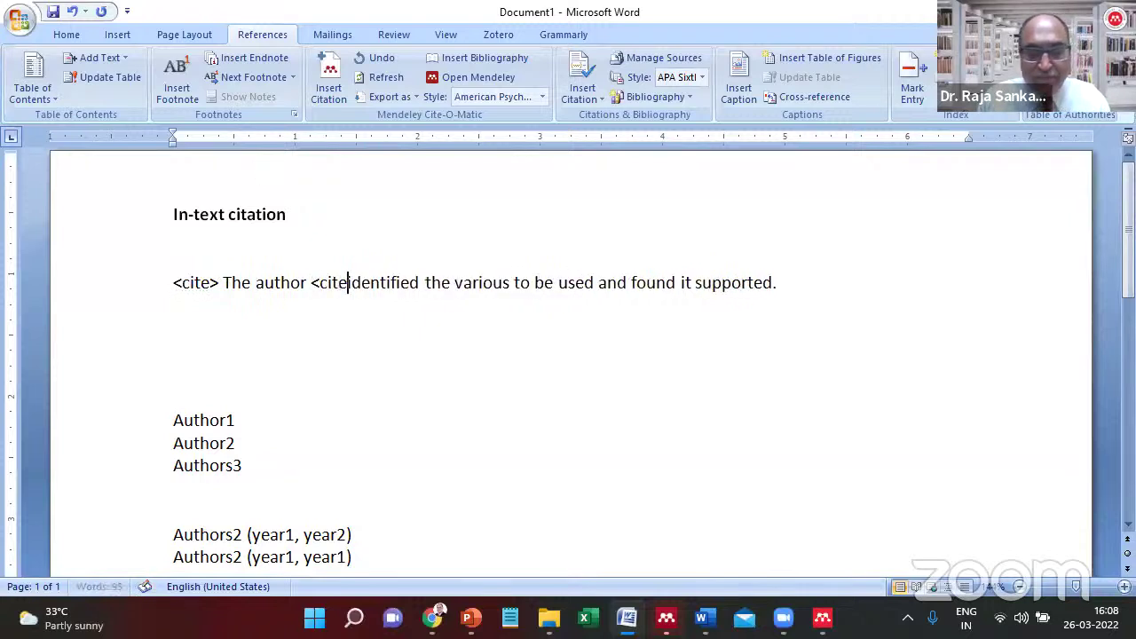
{"action": "key", "text": "BackSpace"}
{"action": "type", "text": ">"}
Insert a third <cite> placeholder at the end of the sample sentence, before the full stop.
{"action": "key", "text": "End"}
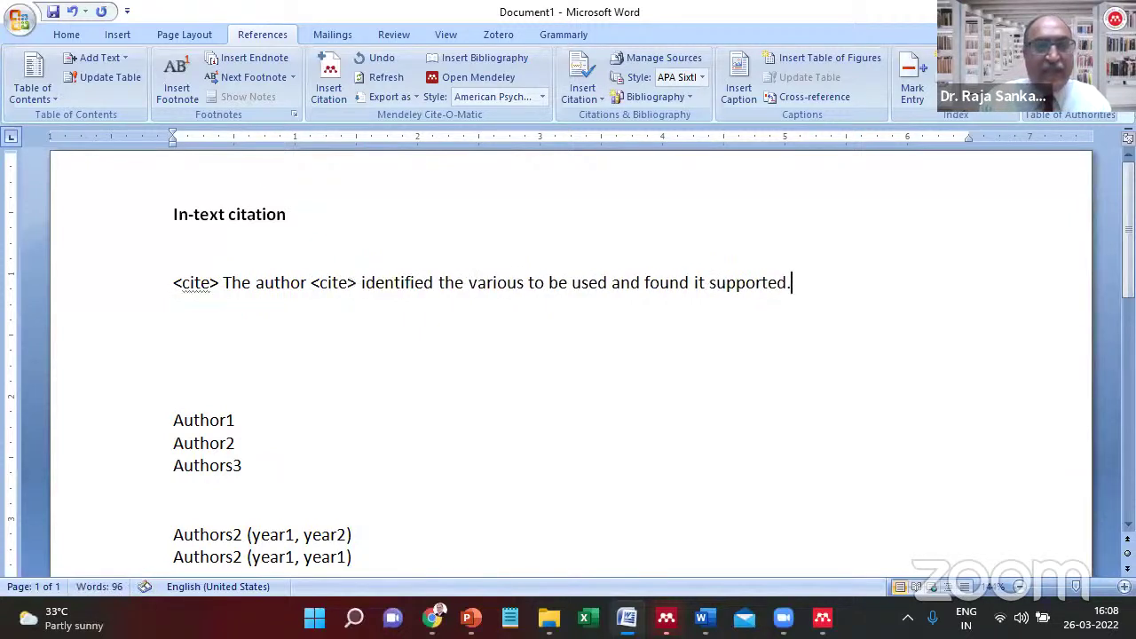
{"action": "type", "text": "<cite"}
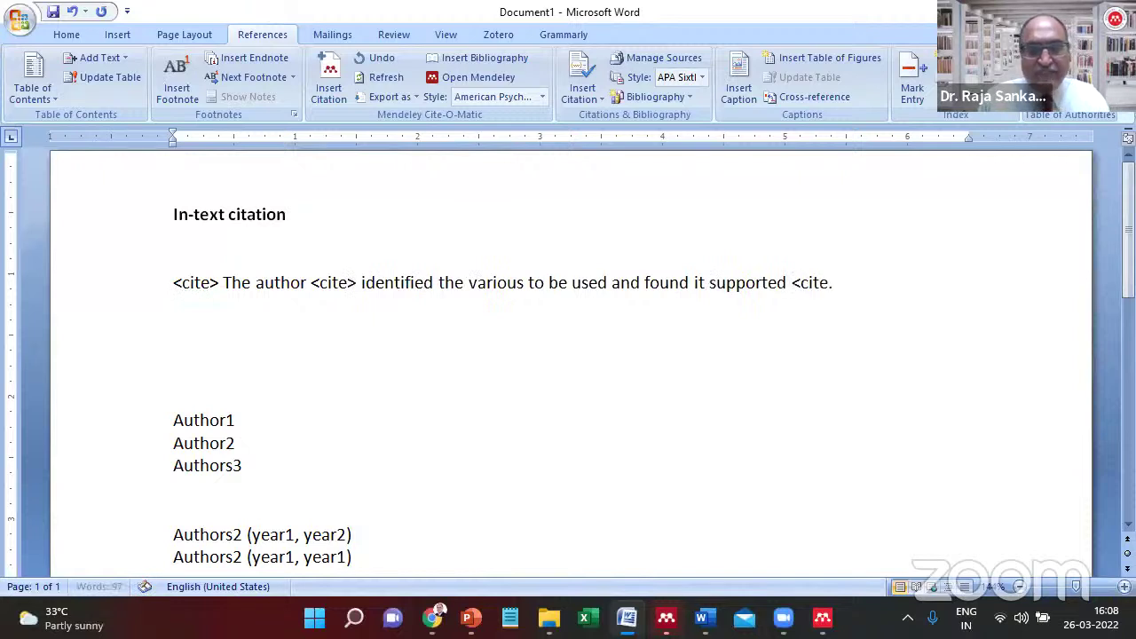
{"action": "type", "text": ">."}
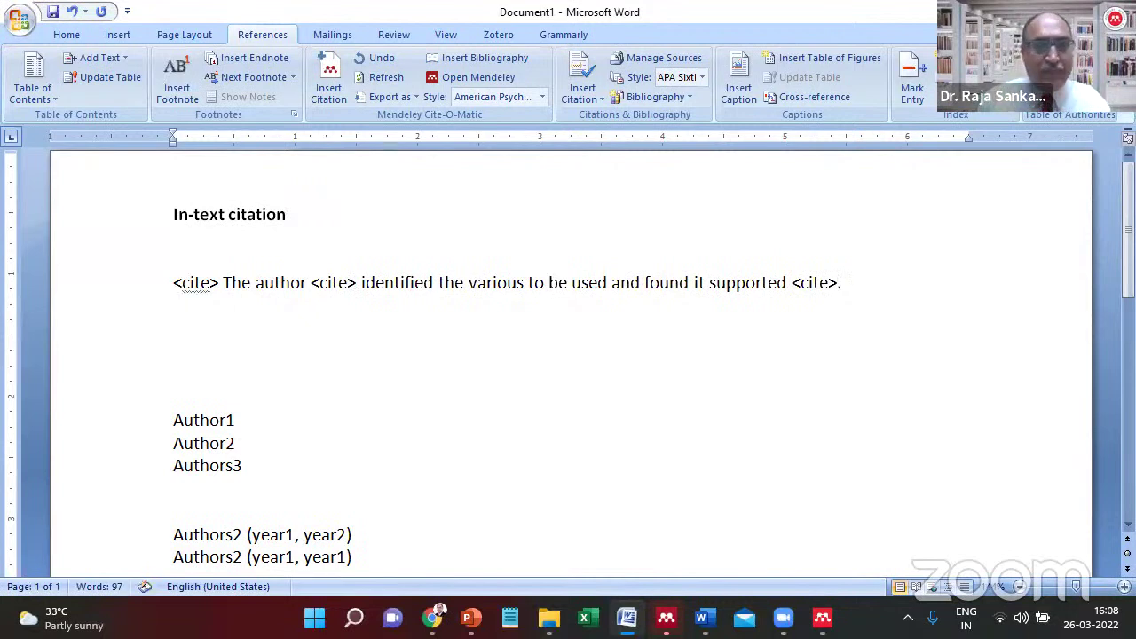
Highlight the first and second <cite> placeholders in turn to point out the possible citation positions.
{"action": "key", "text": "ctrl+shift+Right"}
{"action": "key", "text": "Right"}
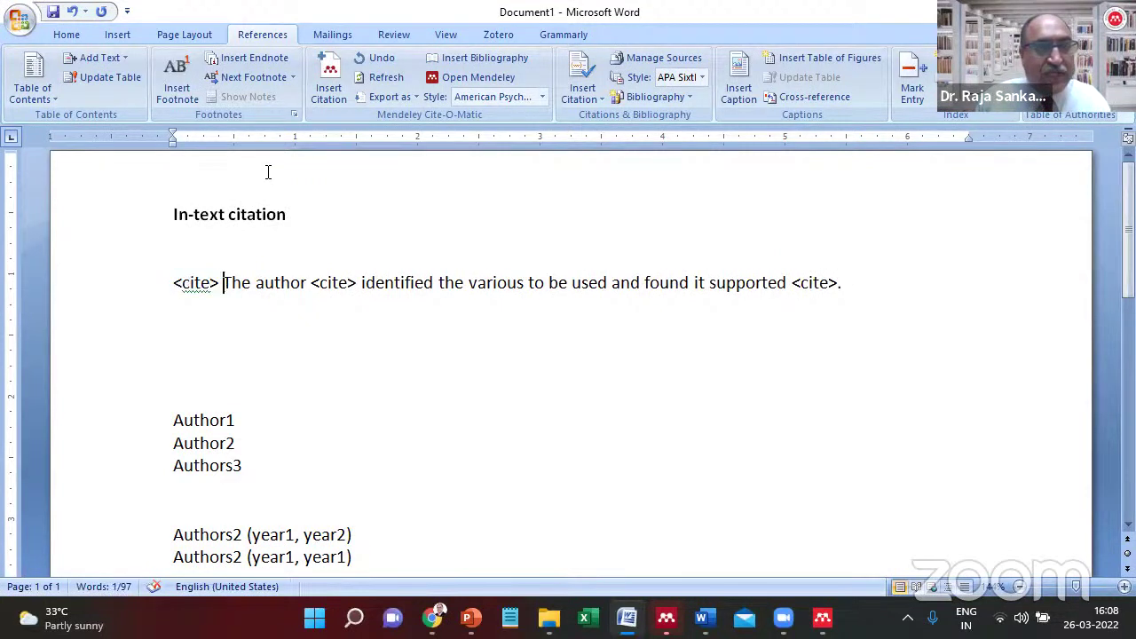
{"action": "key", "text": "ctrl+Right"}
{"action": "key", "text": "shift+Right"}
{"action": "key", "text": "shift+Right"}
{"action": "key", "text": "shift+Right"}
{"action": "key", "text": "shift+Right"}
{"action": "key", "text": "shift+Right"}
{"action": "key", "text": "shift+Right"}
{"action": "key", "text": "shift+Right"}
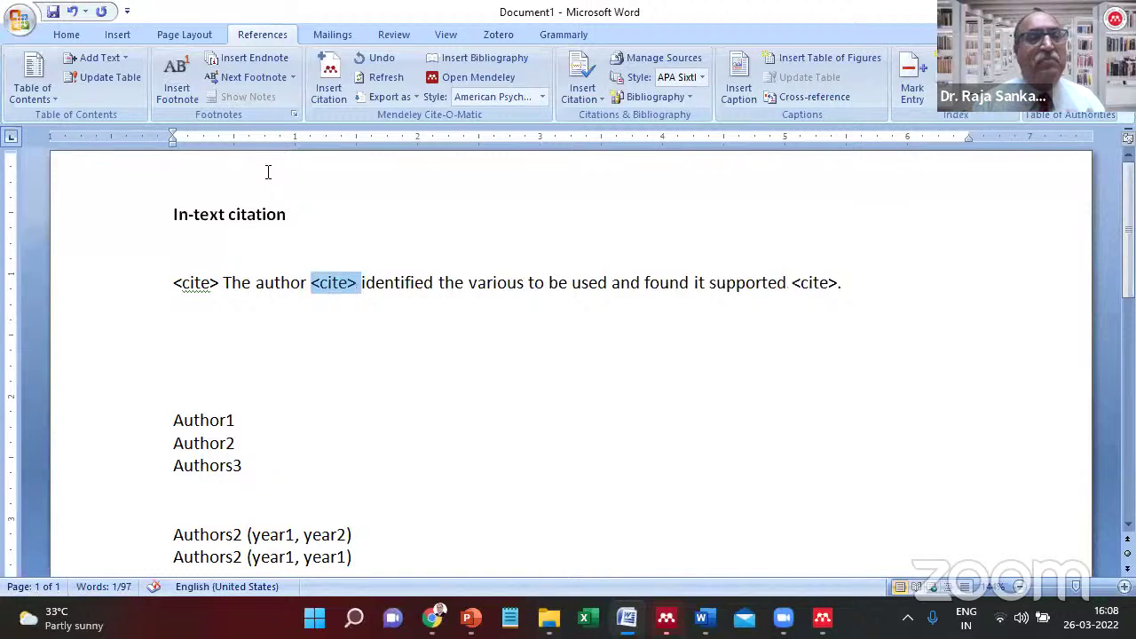
{"action": "key", "text": "Up"}
{"action": "key", "text": "Down"}
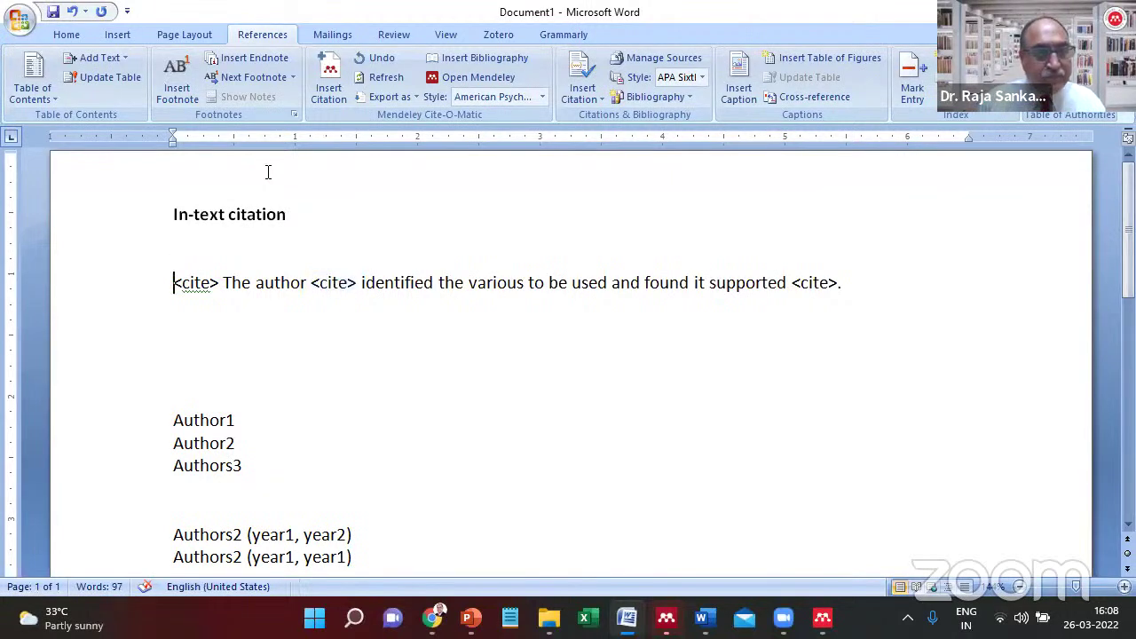
Delete the <cite> placeholder at the beginning of the sample sentence.
{"action": "key", "text": "shift+Right"}
{"action": "key", "text": "Left"}
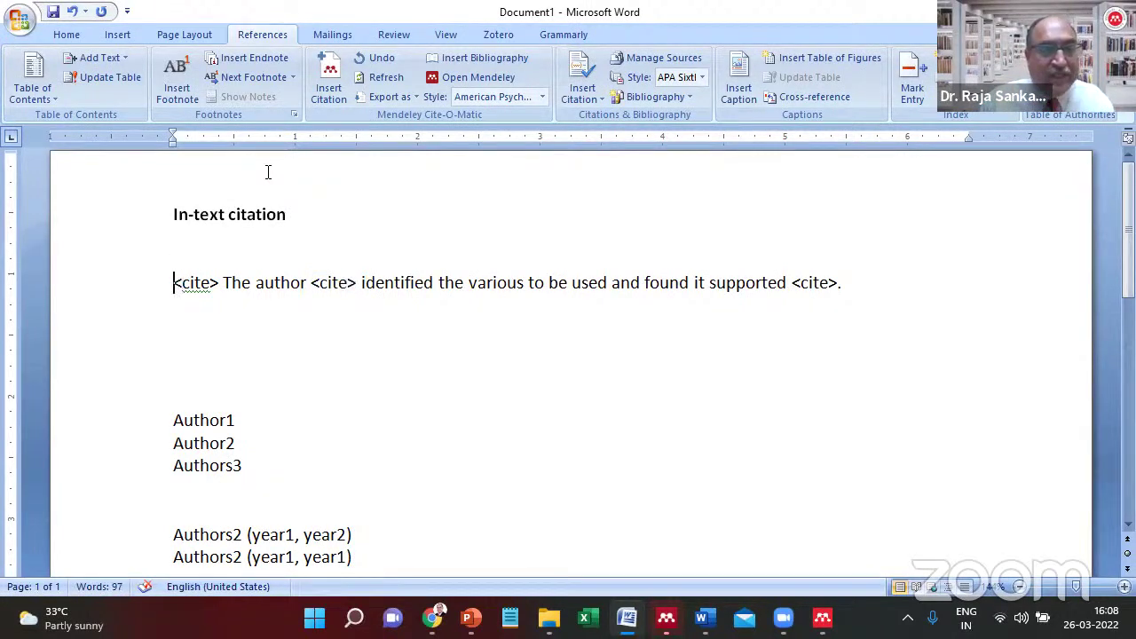
{"action": "key", "text": "Delete"}
{"action": "key", "text": "Delete"}
{"action": "key", "text": "Delete"}
{"action": "key", "text": "Delete"}
{"action": "key", "text": "Delete"}
{"action": "key", "text": "Delete"}
{"action": "key", "text": "Delete"}
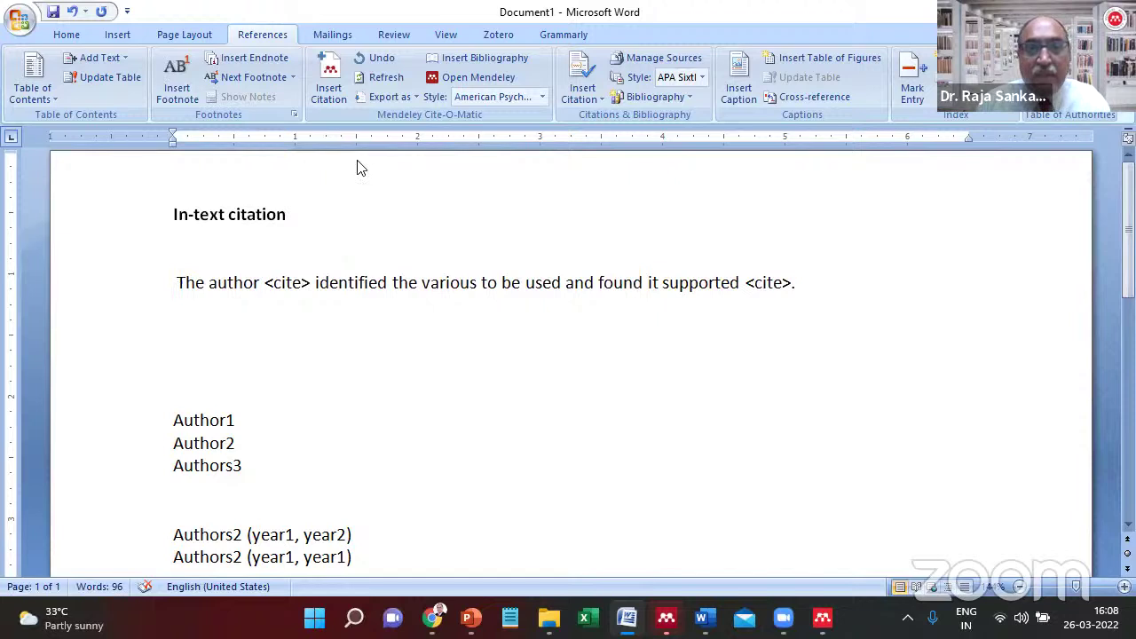
Insert a Mendeley citation for the 2021 article "Why customers make mobile payments?" at the start of the sample sentence.
{"action": "left_click", "coordinate": [338, 91]}
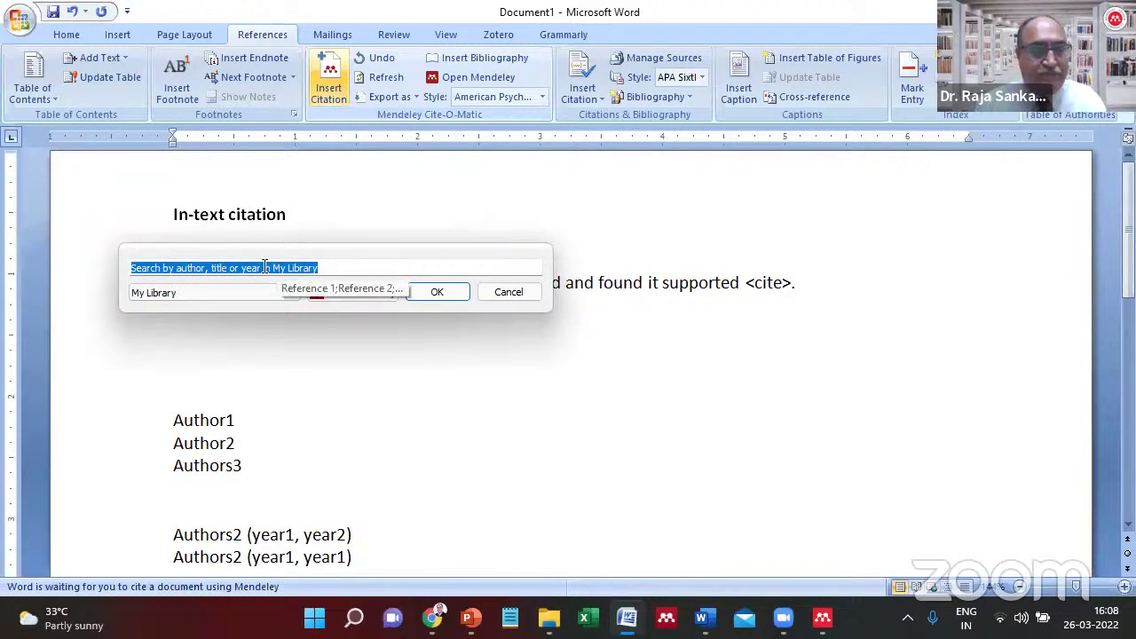
{"action": "type", "text": "sankaran"}
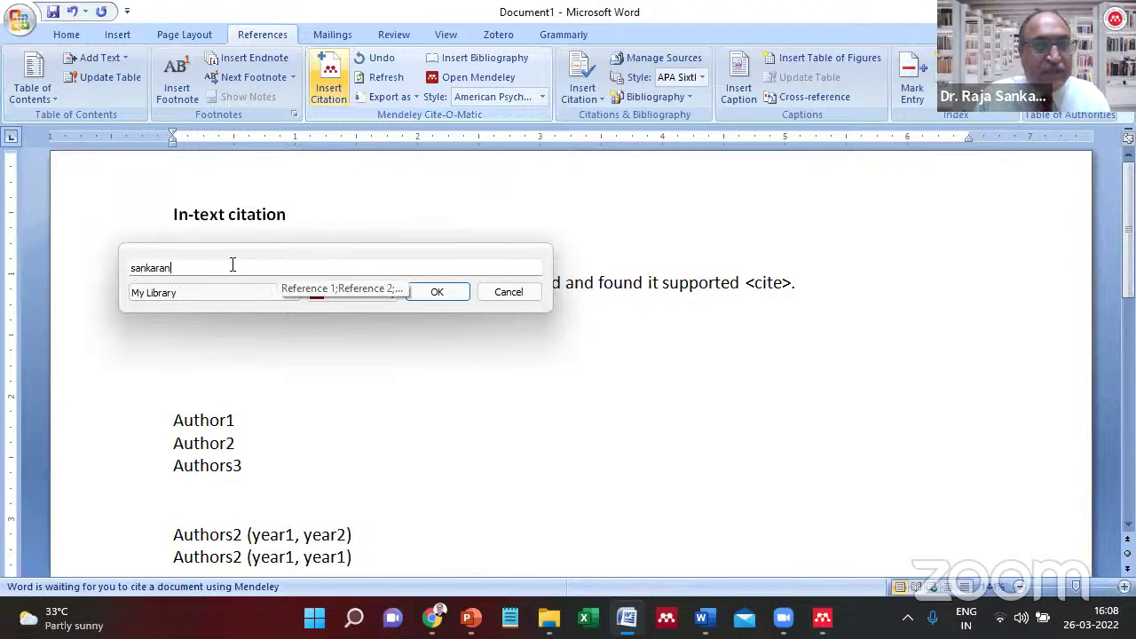
{"action": "type", "text": "2020"}
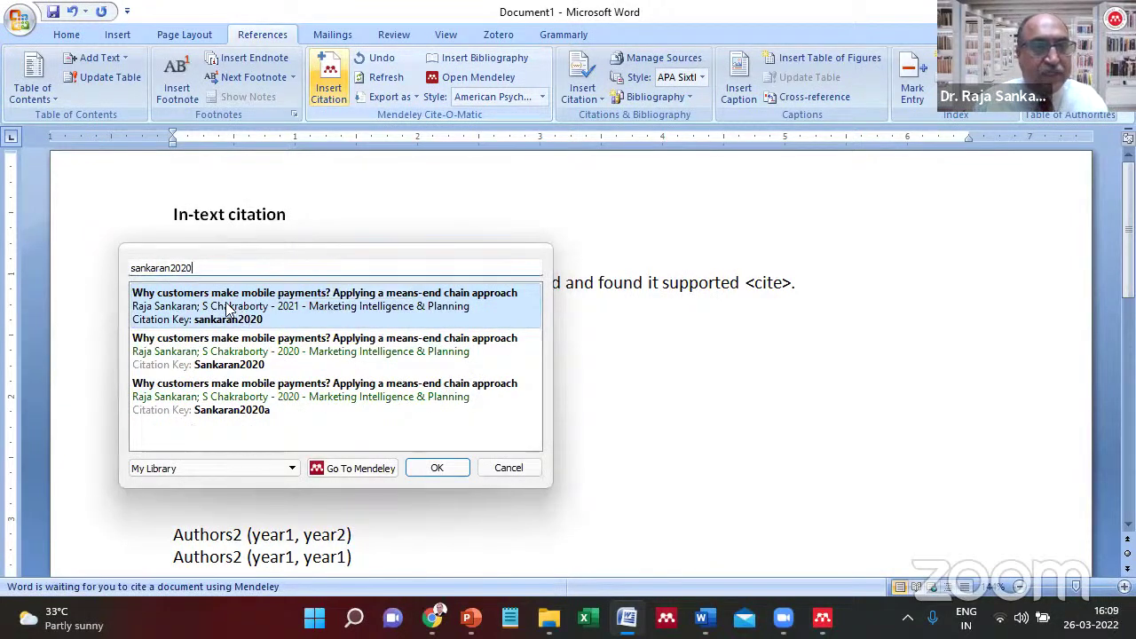
{"action": "left_click", "coordinate": [226, 308]}
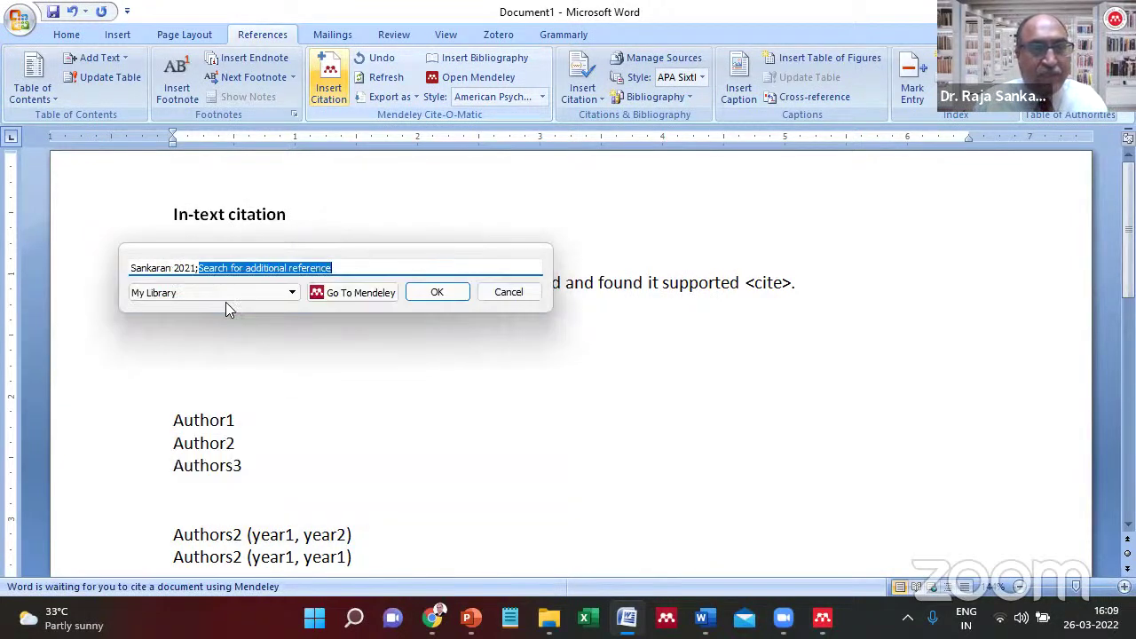
{"action": "left_click", "coordinate": [434, 297]}
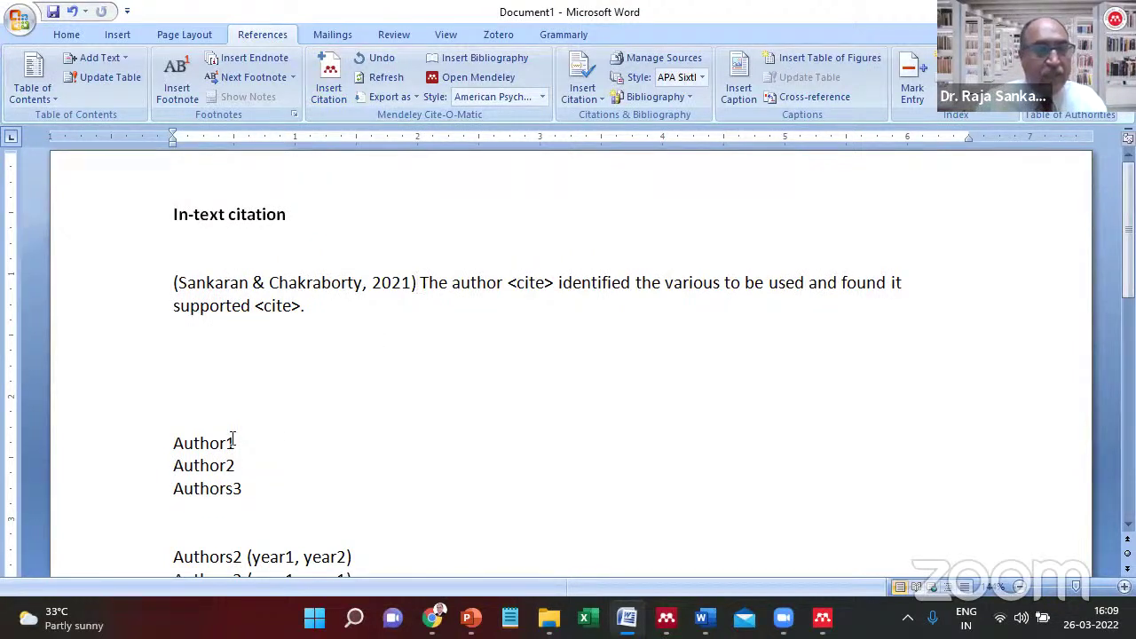
Add the line "End-Text Citation" in the blank space between the sample sentence and the "Author1" list.
{"action": "left_click", "coordinate": [191, 404]}
{"action": "key", "text": "Return"}
{"action": "key", "text": "Return"}
{"action": "key", "text": "Return"}
{"action": "key", "text": "Return"}
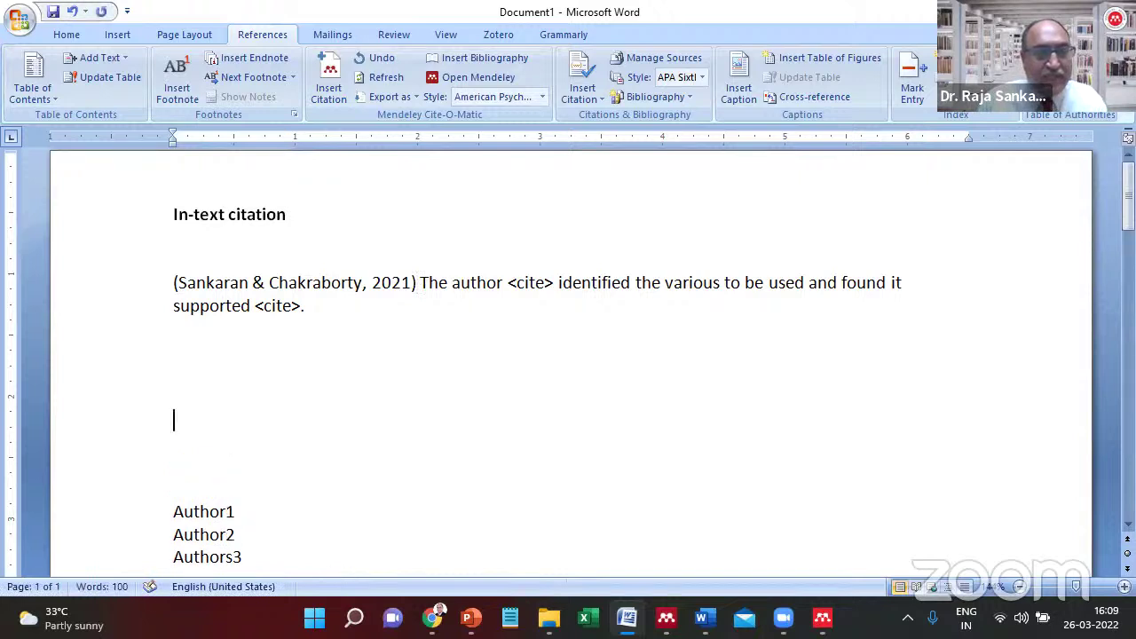
{"action": "type", "text": "End-"}
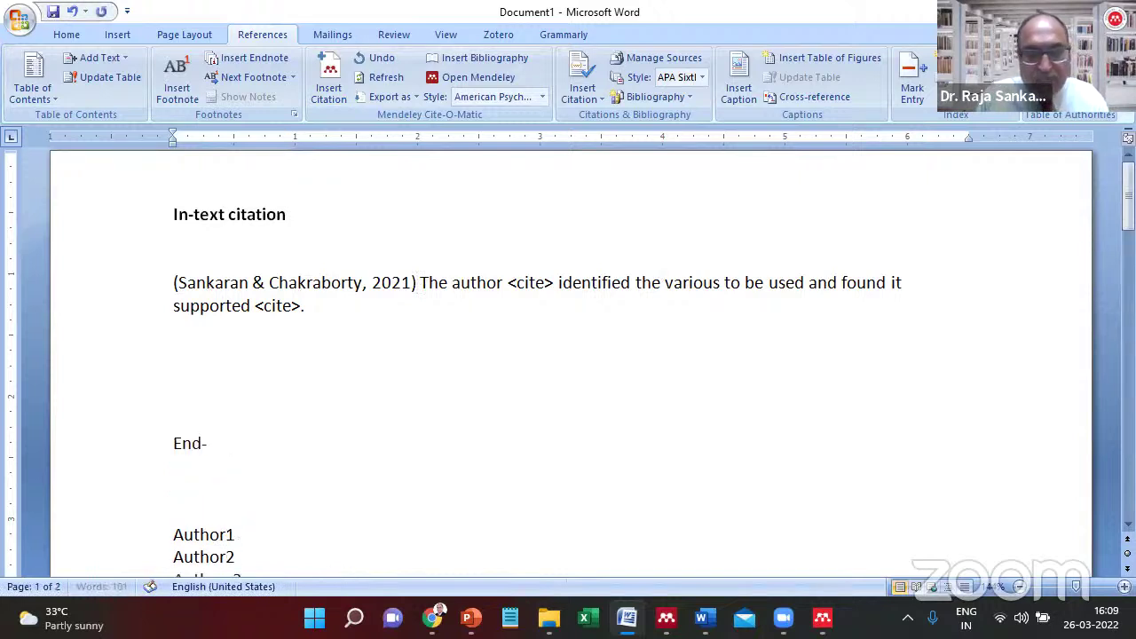
{"action": "type", "text": "Text Citation"}
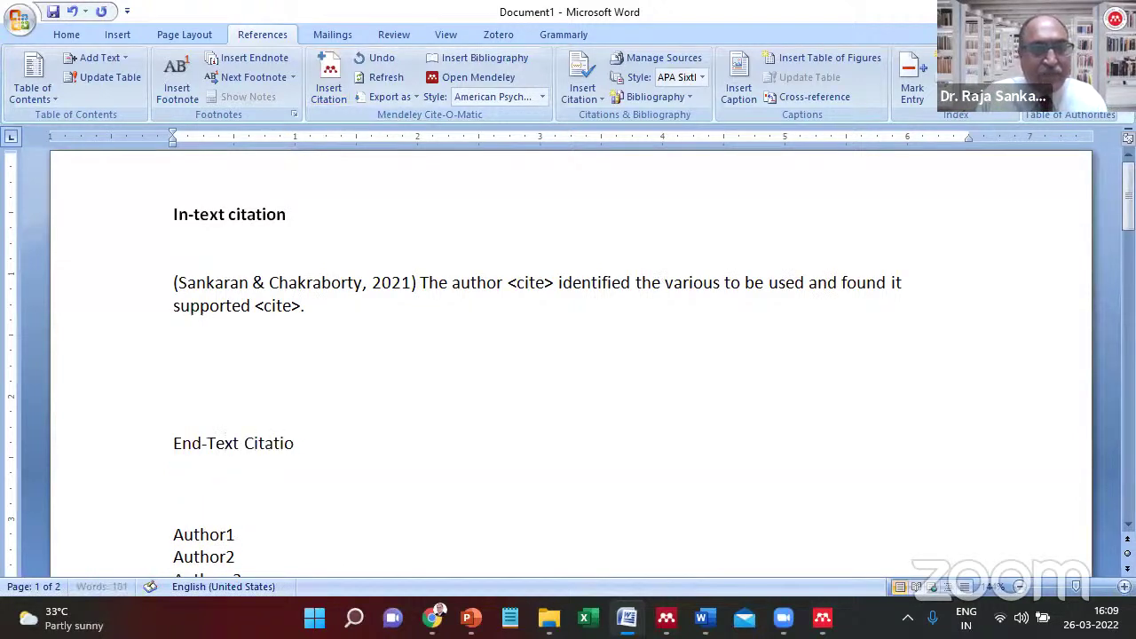
Add a bold "Reference" heading directly below the "End-Text Citation" line, with an empty line under it.
{"action": "key", "text": "Return"}
{"action": "type", "text": "Reference"}
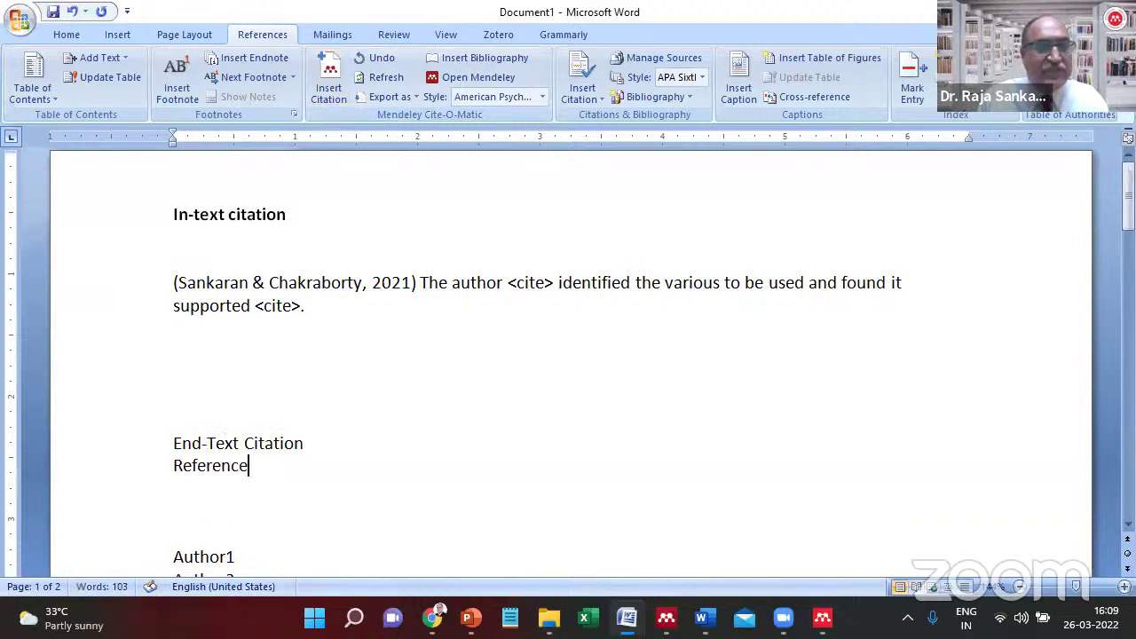
{"action": "key", "text": "Return"}
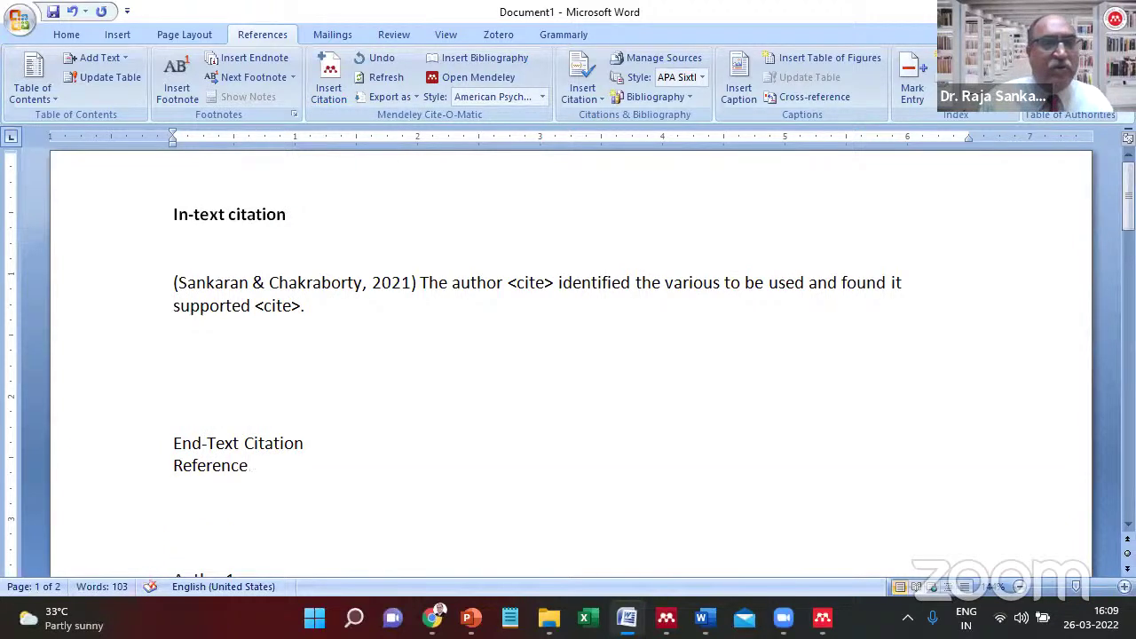
{"action": "key", "text": "shift+Up"}
{"action": "key", "text": "ctrl+b"}
{"action": "key", "text": "Down"}
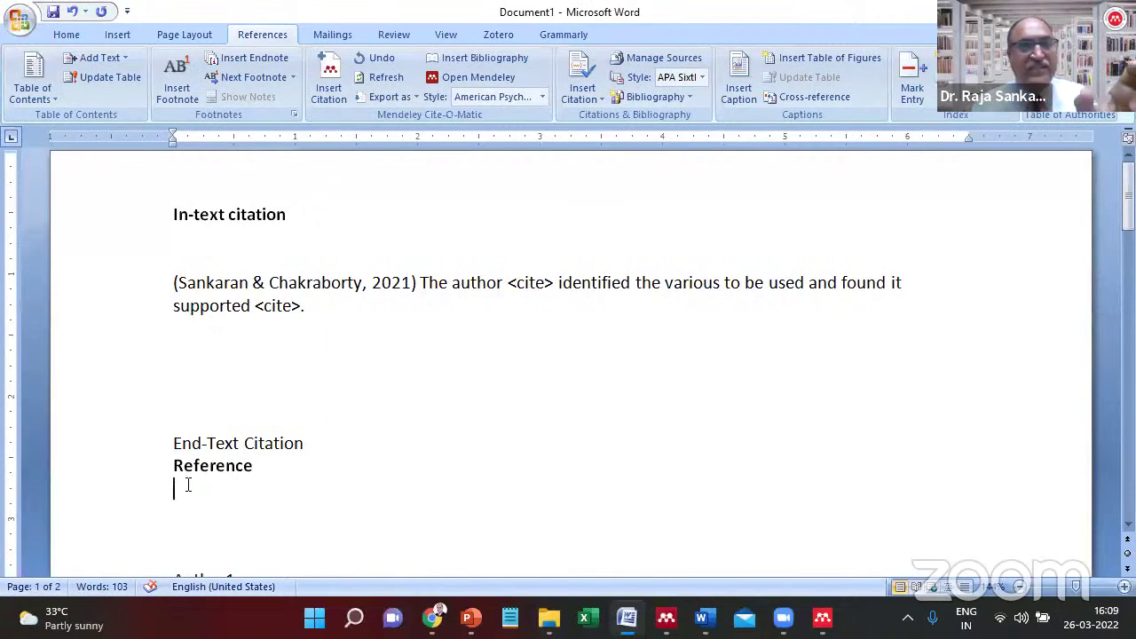
Insert the Mendeley bibliography on the empty line under the "Reference" heading.
{"action": "left_click", "coordinate": [452, 59]}
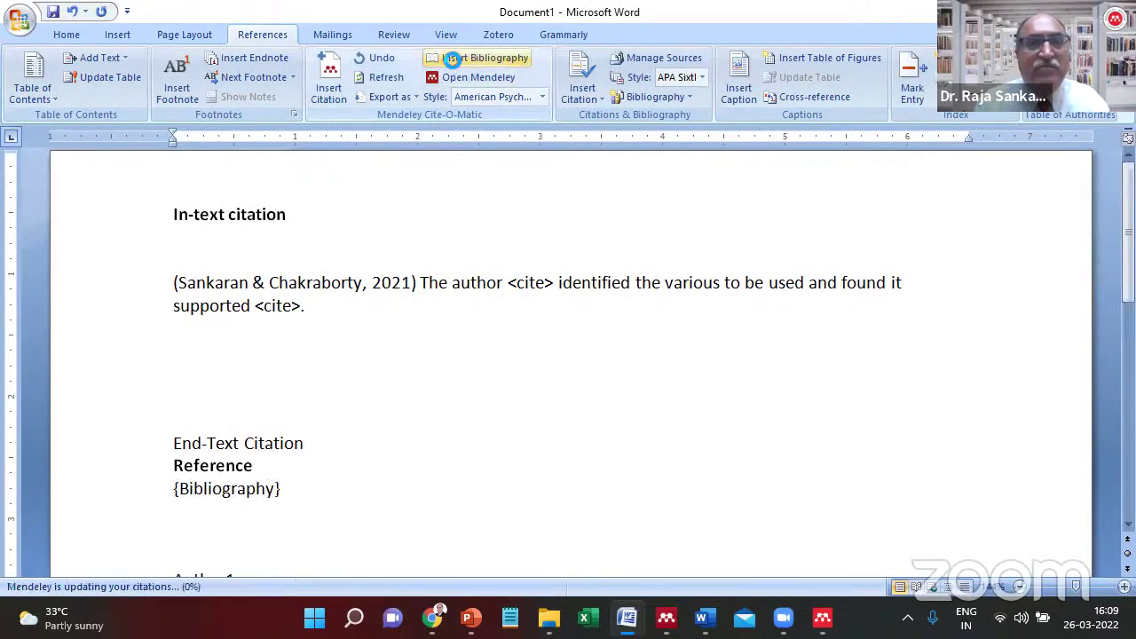
{"action": "left_click", "coordinate": [394, 249]}
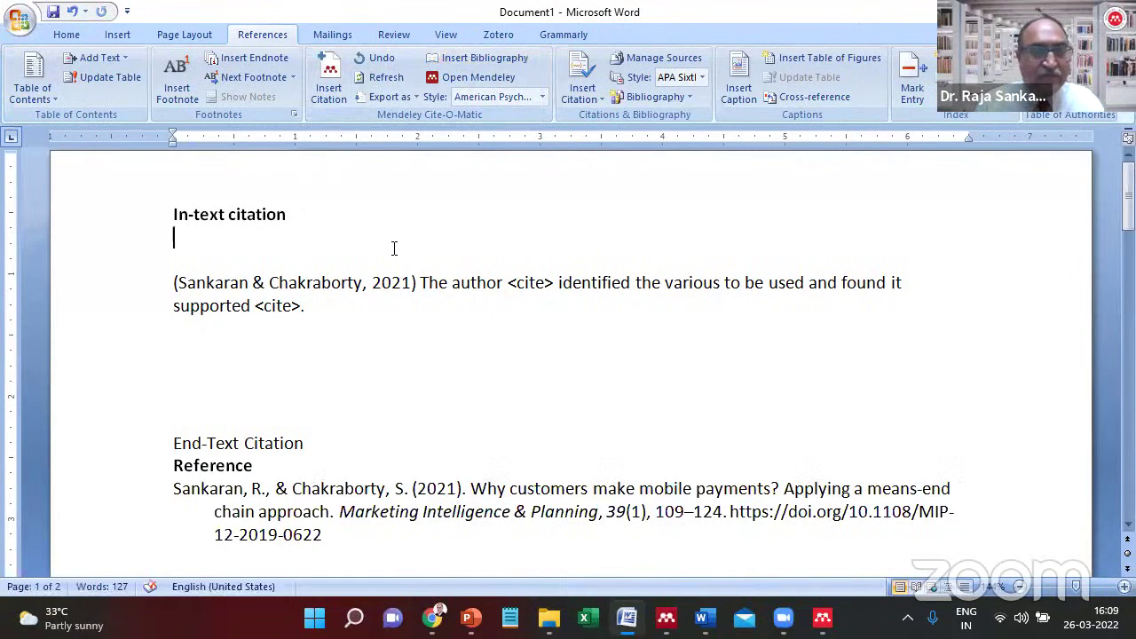
{"action": "left_click_drag", "start_coordinate": [394, 249], "coordinate": [398, 343]}
{"action": "key", "text": "Right"}
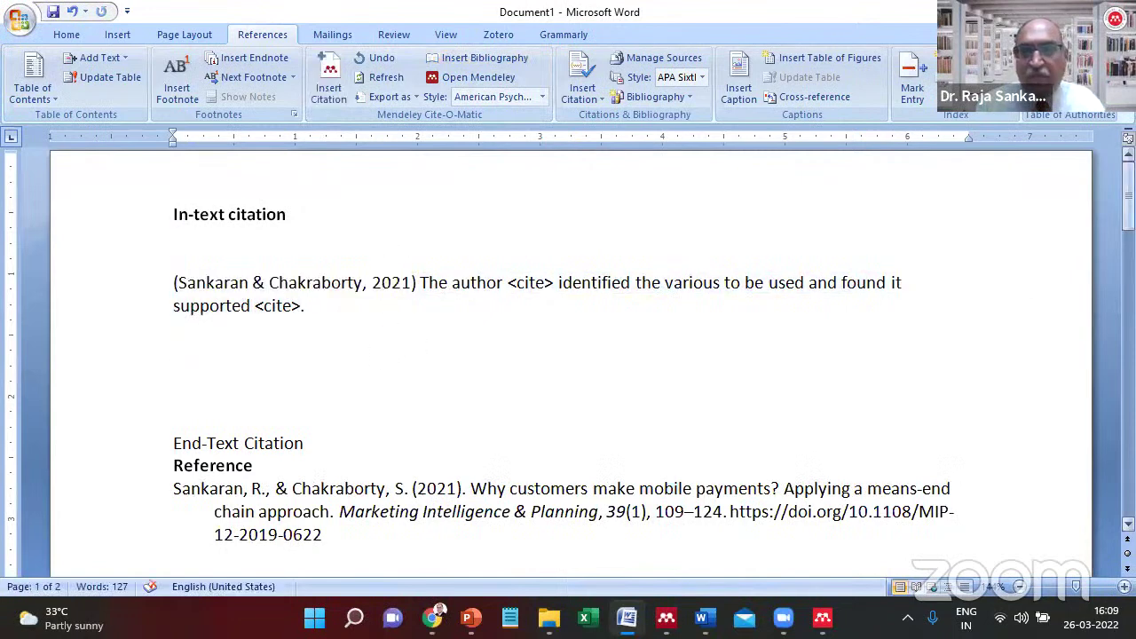
Examine the generated reference entry part by part: first author's surname and initial, ampersand, second author, year and article title.
{"action": "scroll", "coordinate": [568, 355], "scroll_direction": "down", "scroll_amount": 3}
{"action": "left_click", "coordinate": [607, 317]}
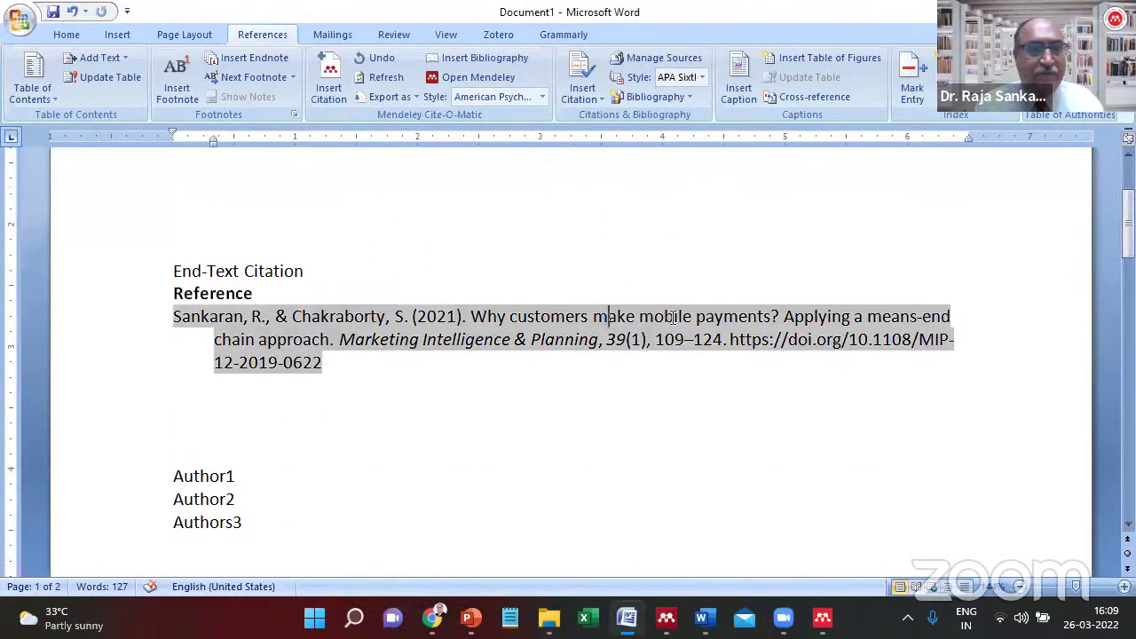
{"action": "scroll", "coordinate": [390, 373], "scroll_direction": "up", "scroll_amount": 2}
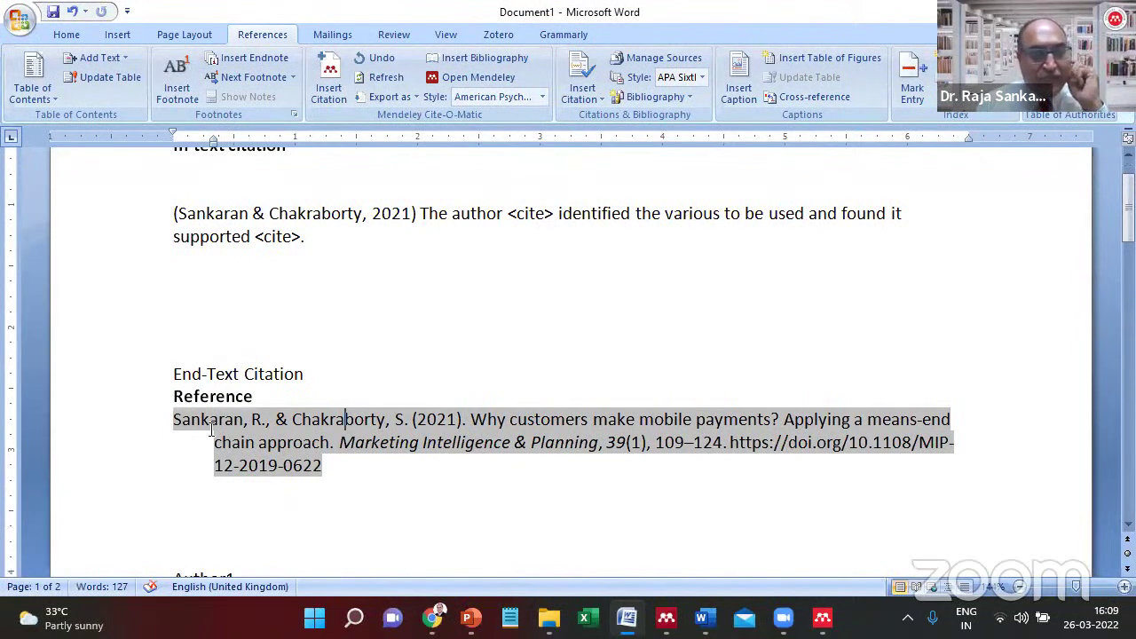
{"action": "left_click_drag", "start_coordinate": [174, 421], "coordinate": [245, 419]}
{"action": "left_click", "coordinate": [252, 417]}
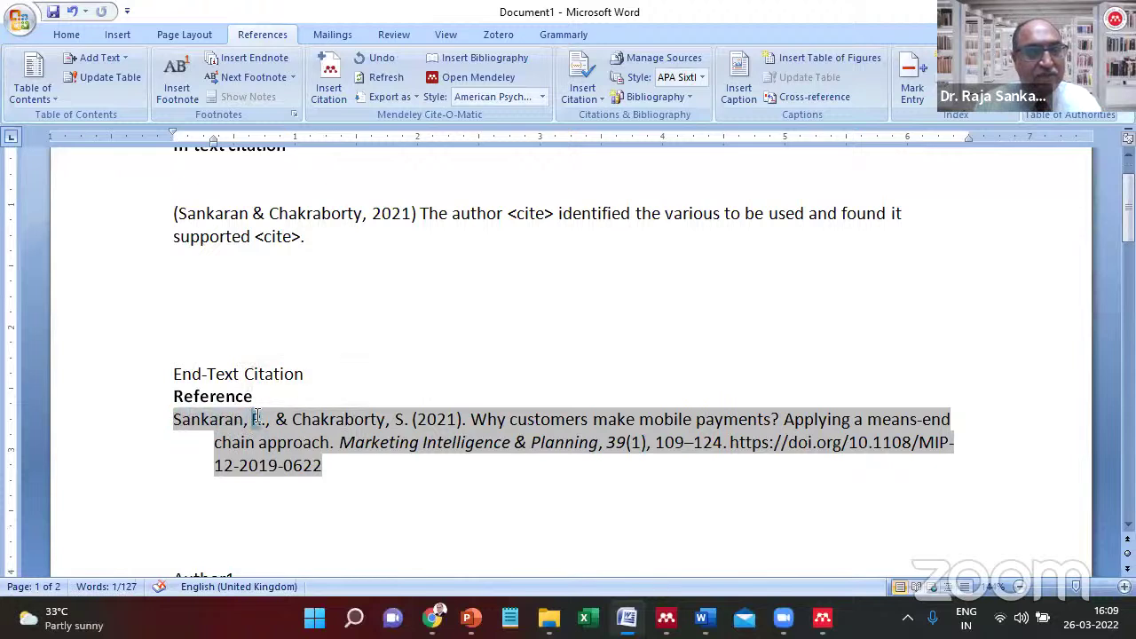
{"action": "double_click", "coordinate": [257, 419]}
{"action": "double_click", "coordinate": [282, 419]}
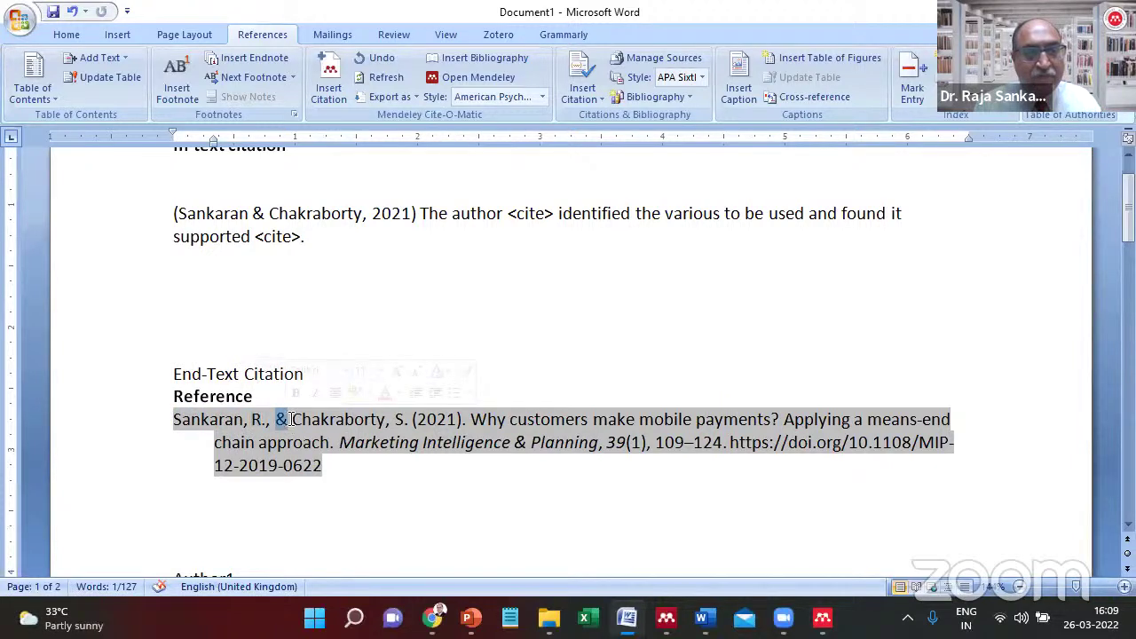
{"action": "left_click_drag", "start_coordinate": [292, 419], "coordinate": [408, 419]}
{"action": "left_click", "coordinate": [425, 419]}
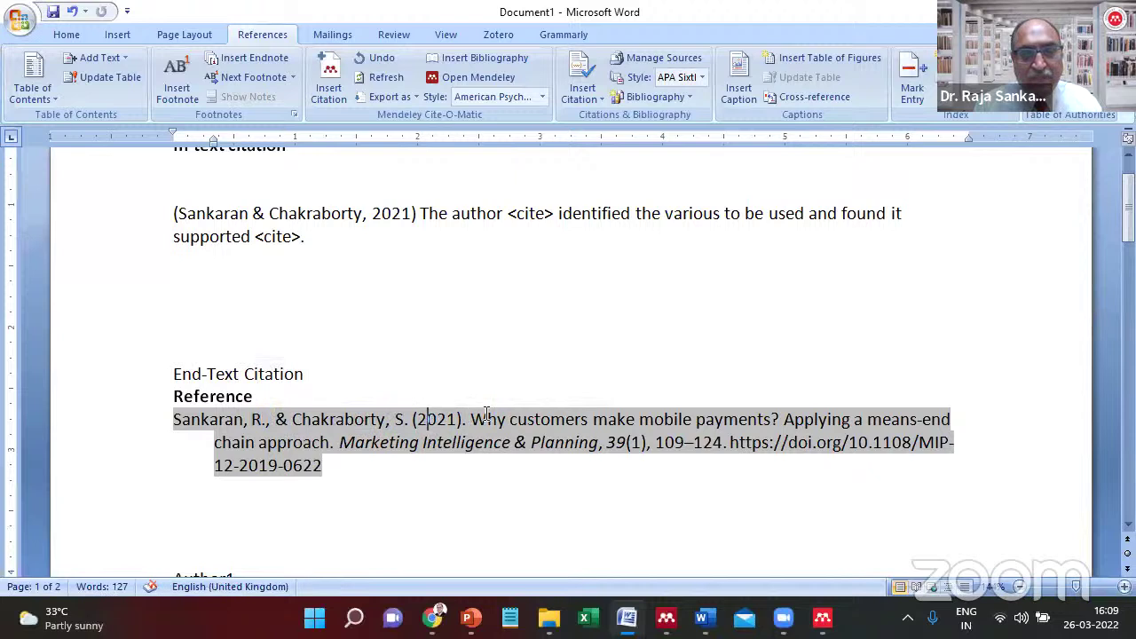
{"action": "left_click_drag", "start_coordinate": [487, 418], "coordinate": [471, 420]}
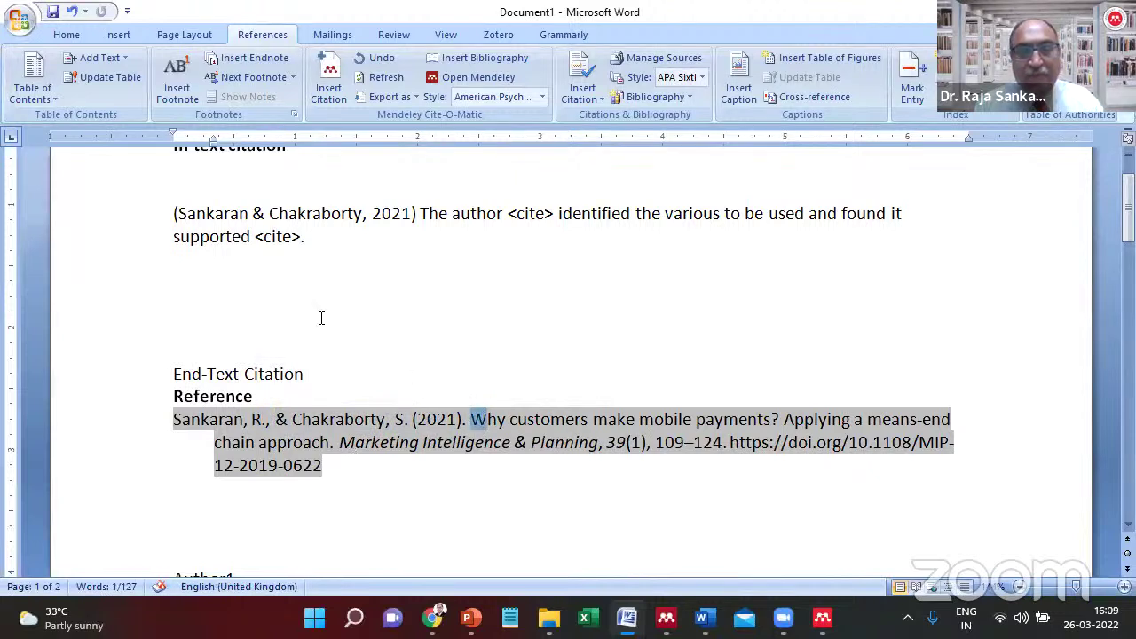
Delete the <cite> placeholder after "The author" in the sample sentence.
{"action": "left_click", "coordinate": [274, 270]}
{"action": "key", "text": "Up"}
{"action": "key", "text": "Up"}
{"action": "key", "text": "Up"}
{"action": "key", "text": "Up"}
{"action": "key", "text": "Up"}
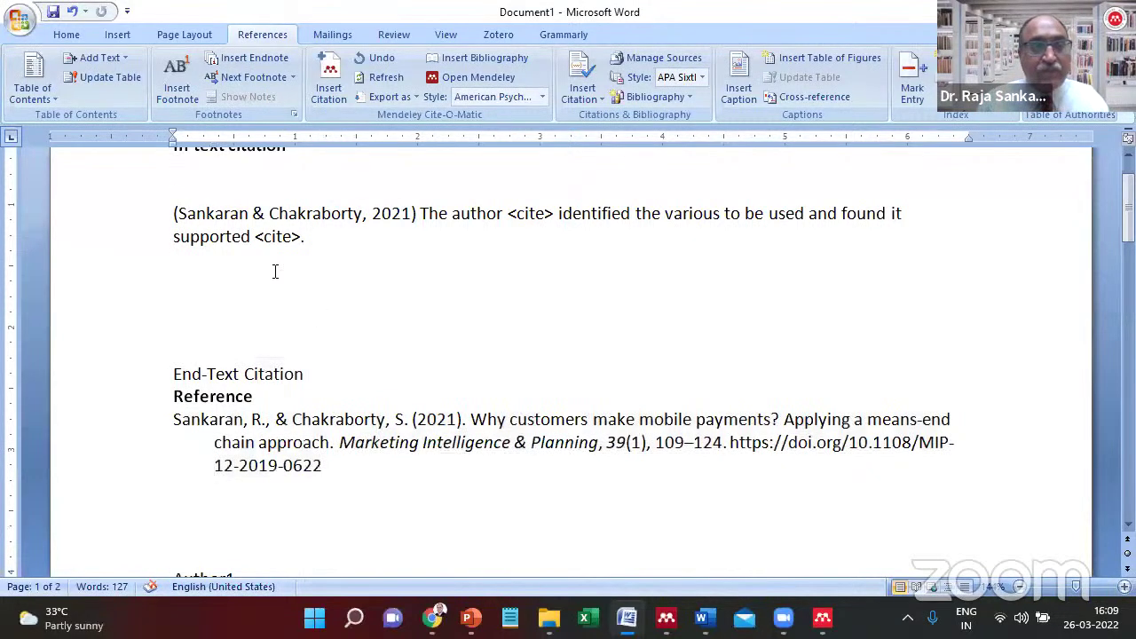
{"action": "key", "text": "Up"}
{"action": "left_click", "coordinate": [508, 227]}
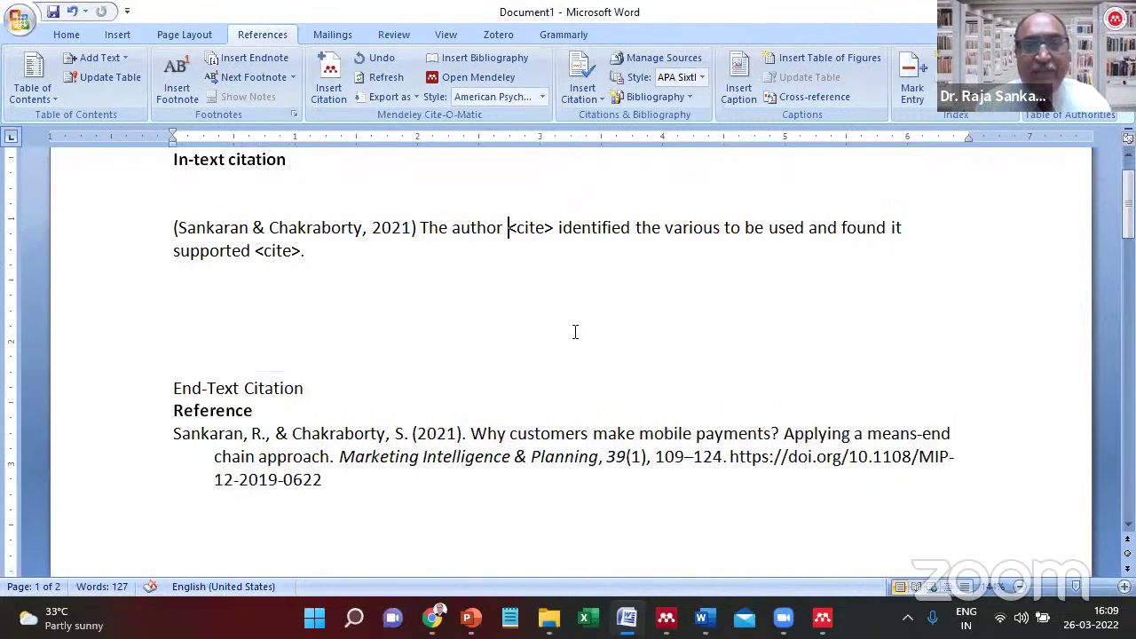
{"action": "key", "text": "shift+Right"}
{"action": "key", "text": "shift+Right"}
{"action": "key", "text": "shift+Right"}
{"action": "key", "text": "shift+Right"}
{"action": "key", "text": "shift+Right"}
{"action": "key", "text": "shift+Right"}
{"action": "key", "text": "shift+Right"}
{"action": "key", "text": "Delete"}
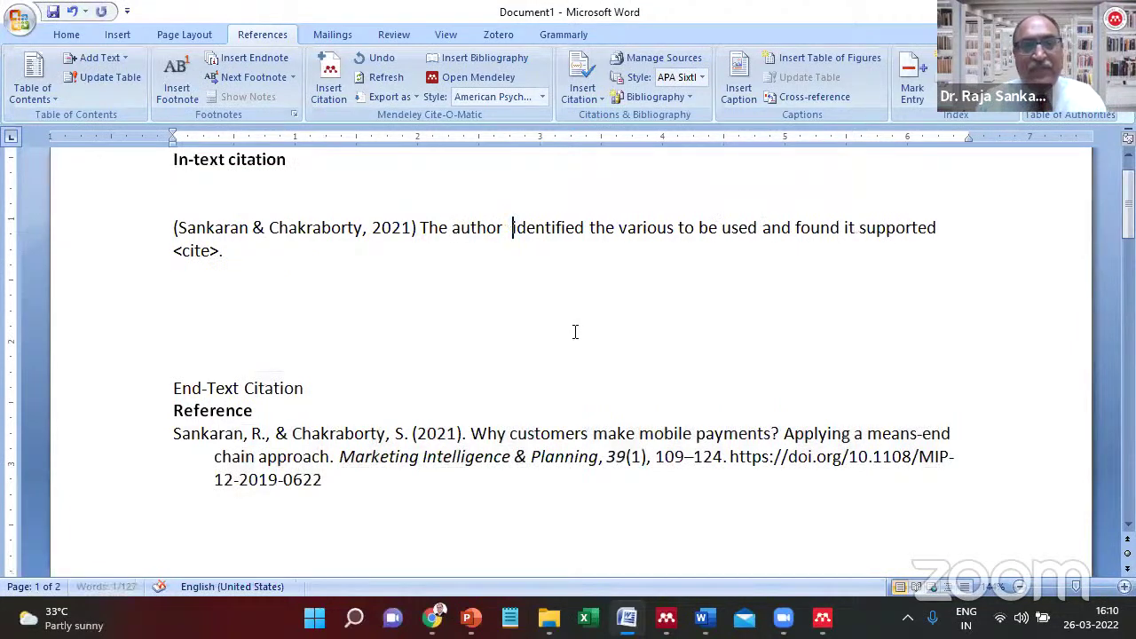
Insert one combined citation after "The author" for the 2021 employee retention article and the 2015 "Understanding mobile banking" article.
{"action": "left_click", "coordinate": [329, 75]}
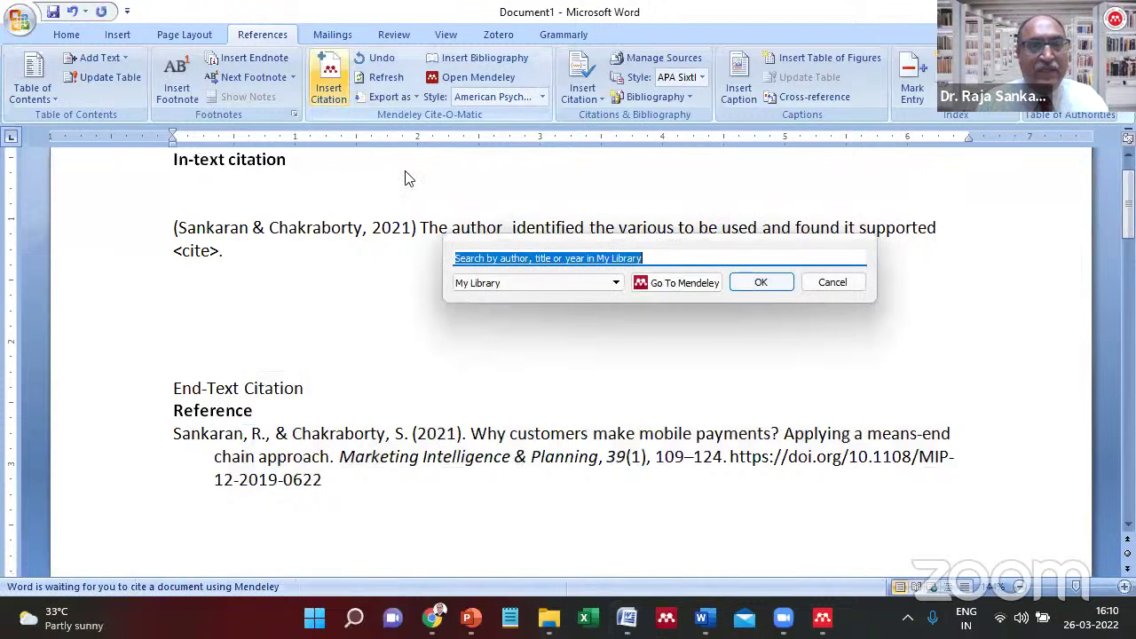
{"action": "type", "text": "sankaran"}
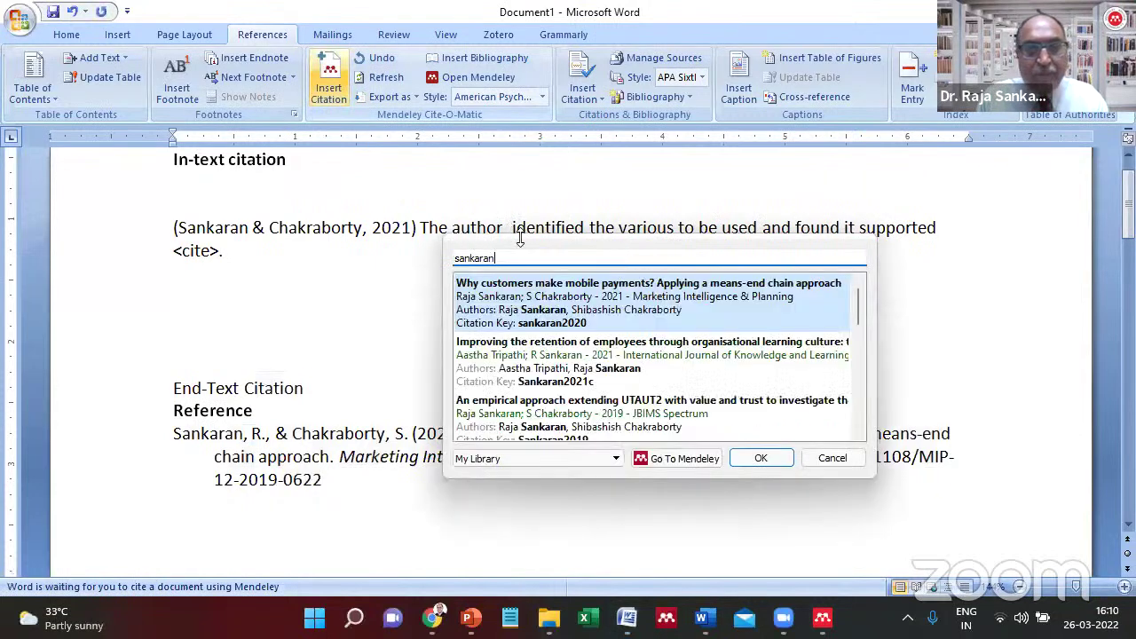
{"action": "left_click", "coordinate": [560, 369]}
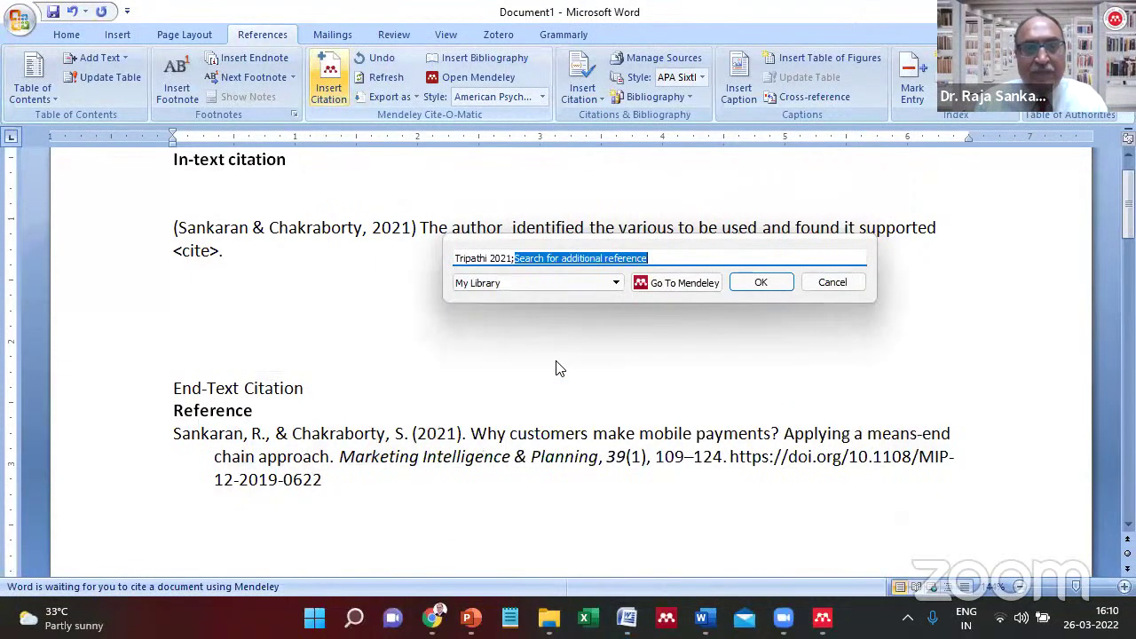
{"action": "type", "text": "ve"}
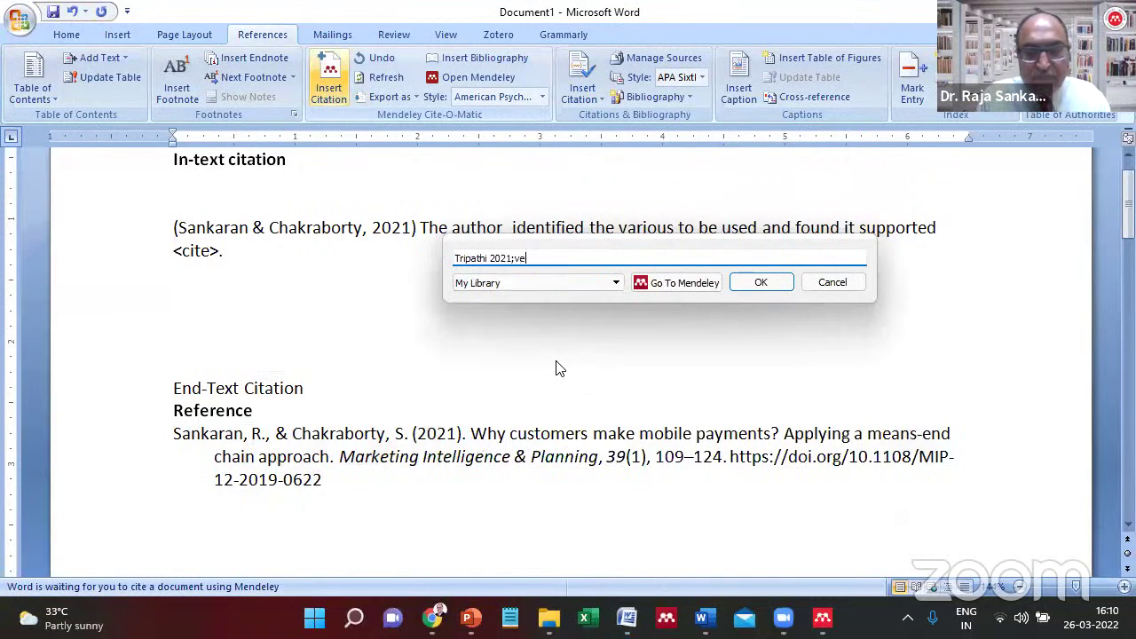
{"action": "type", "text": "nkatesh"}
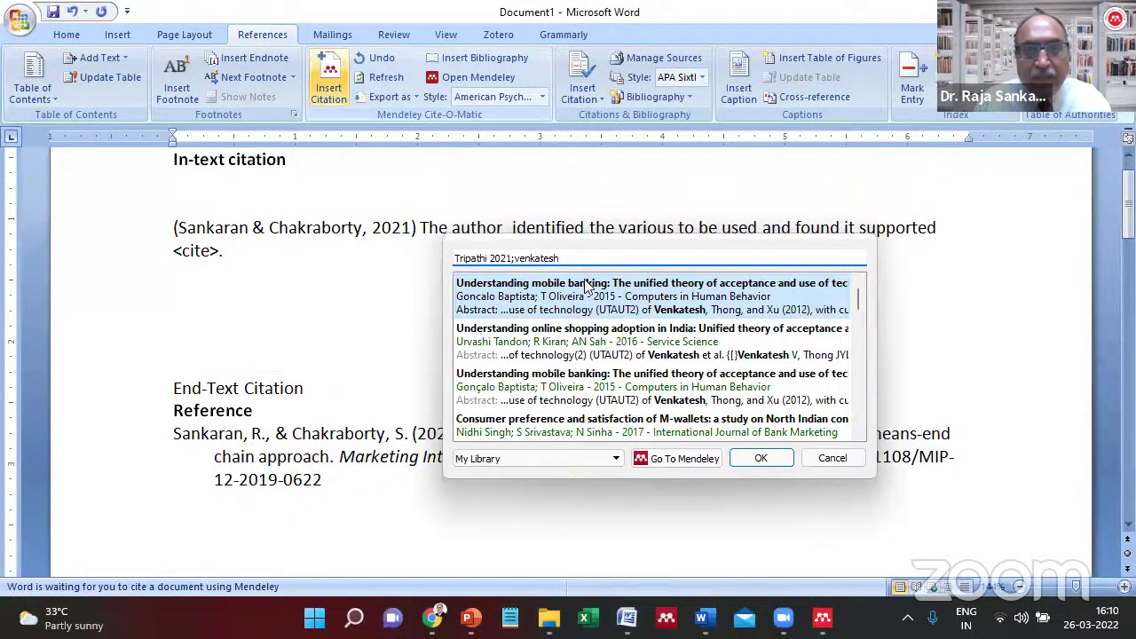
{"action": "left_click", "coordinate": [588, 289]}
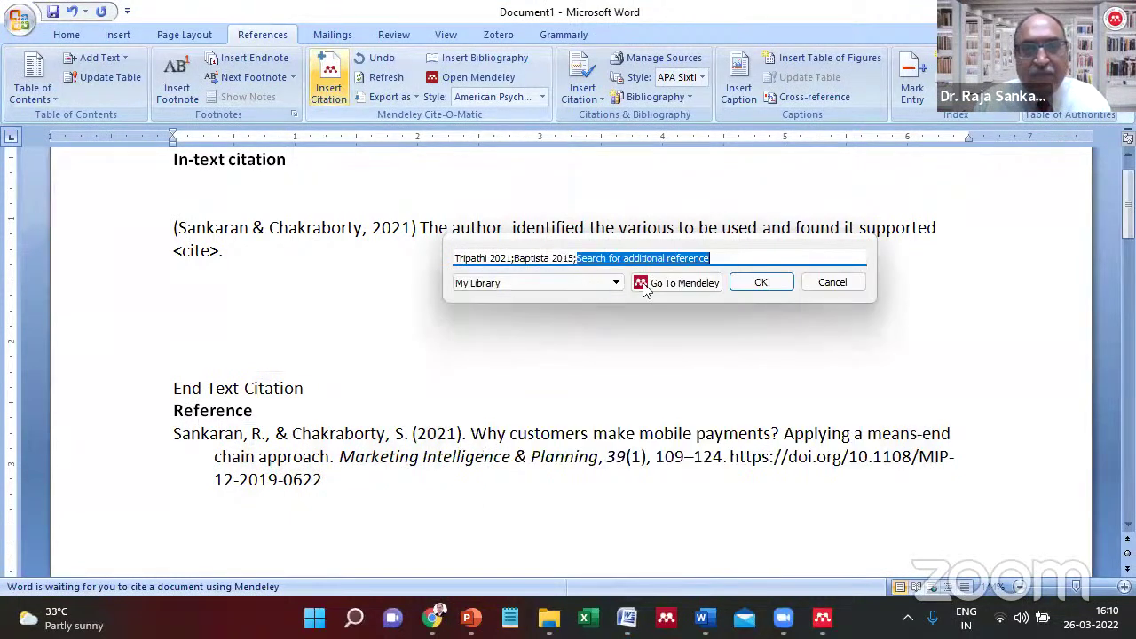
{"action": "left_click", "coordinate": [763, 286]}
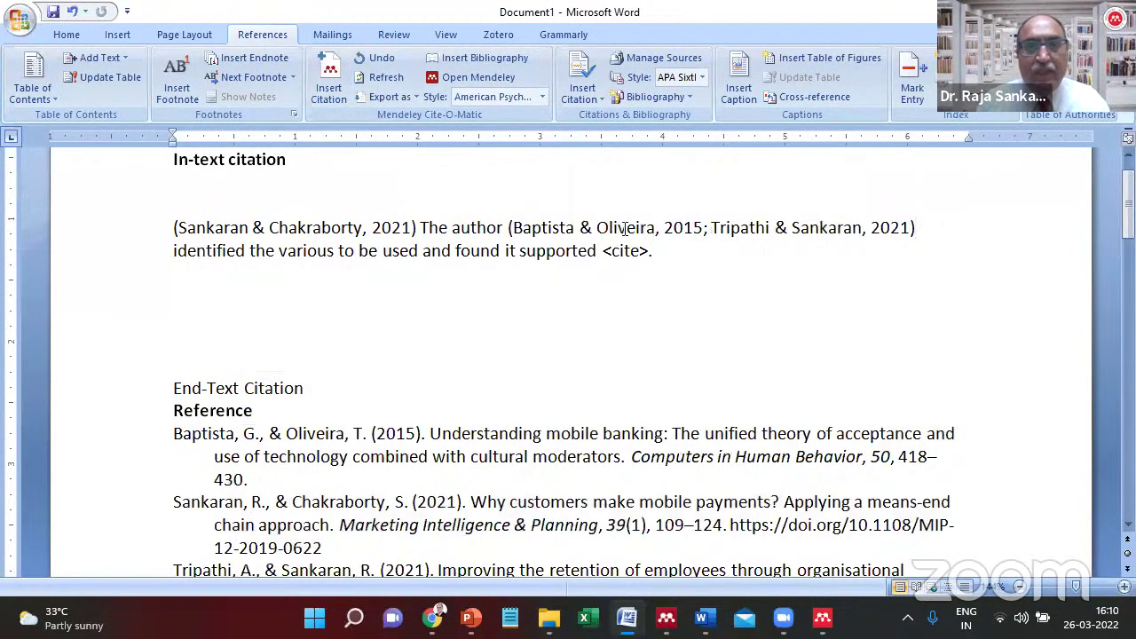
Check the updated entries under the "Reference" heading and undo the most recent citation edits.
{"action": "left_click_drag", "start_coordinate": [1128, 203], "coordinate": [1128, 241]}
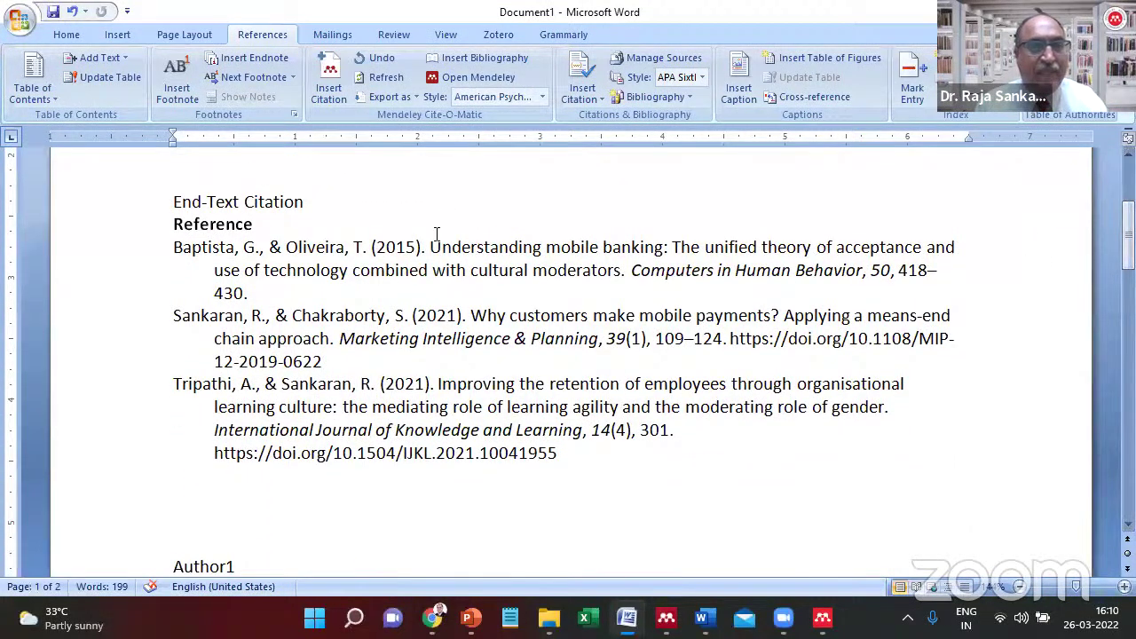
{"action": "left_click", "coordinate": [436, 235]}
{"action": "left_click", "coordinate": [444, 174]}
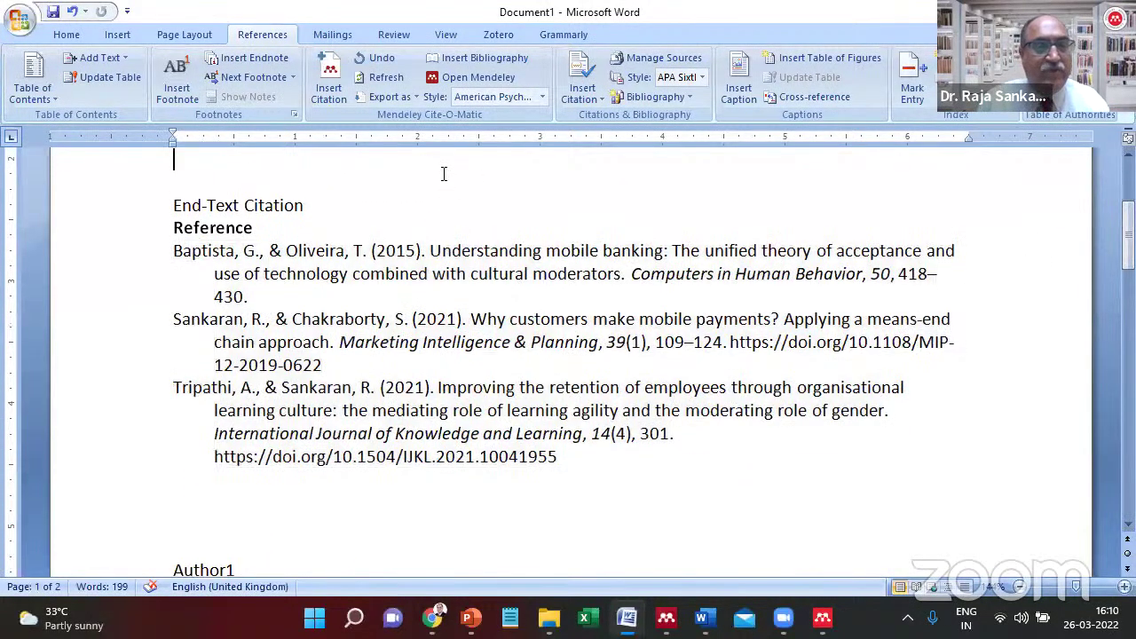
{"action": "key", "text": "ctrl+z"}
{"action": "key", "text": "ctrl+z"}
{"action": "key", "text": "ctrl+z"}
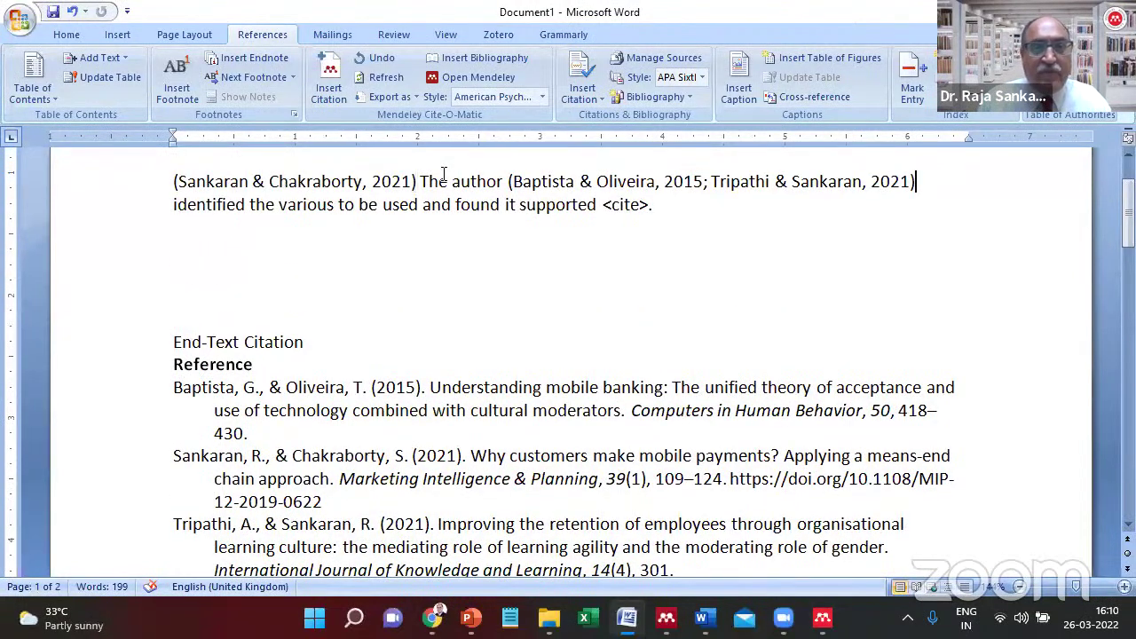
Remove the "<cite>" placeholder after "found it supported", keeping the sentence's final period.
{"action": "key", "text": "ctrl+z"}
{"action": "key", "text": "ctrl+z"}
{"action": "key", "text": "ctrl+z"}
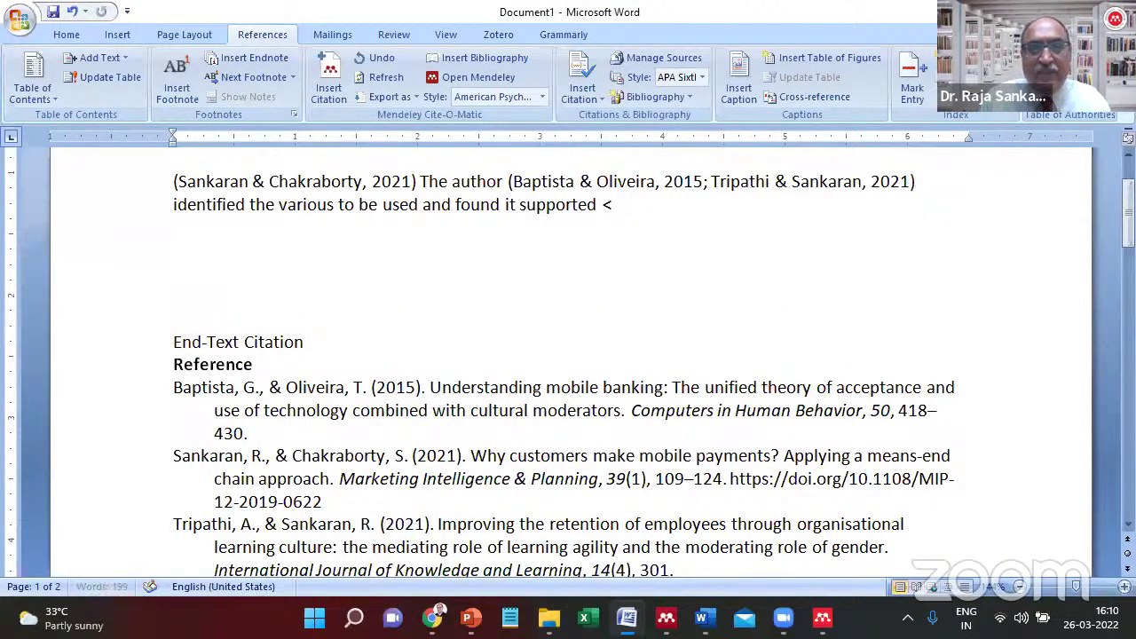
{"action": "key", "text": "ctrl+z"}
{"action": "key", "text": "ctrl+z"}
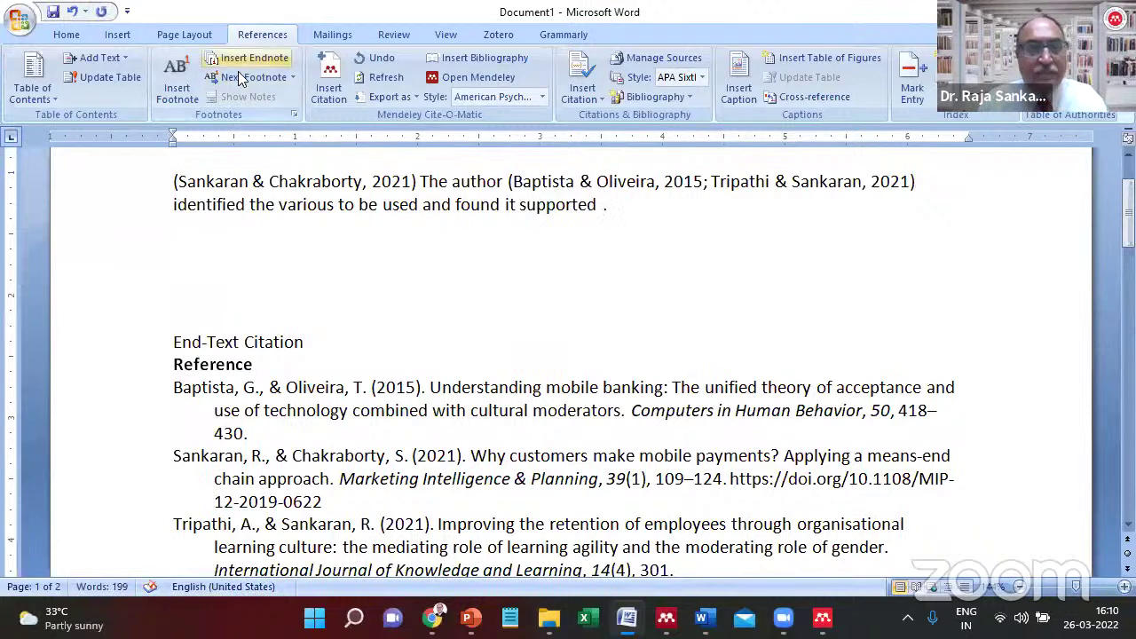
Start a Mendeley citation after "supported" with the 2019 paper on extending UTAUT2 and the third-listed entry, the 2015 "Understanding mobile banking" paper.
{"action": "left_click", "coordinate": [329, 81]}
{"action": "type", "text": "sankaran"}
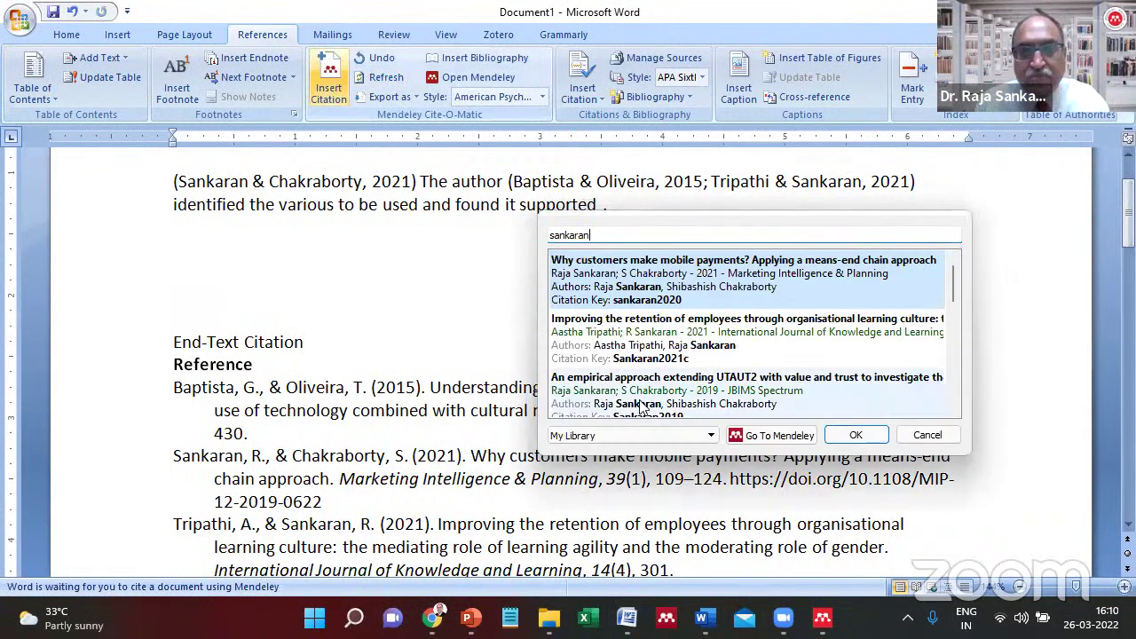
{"action": "left_click", "coordinate": [641, 404]}
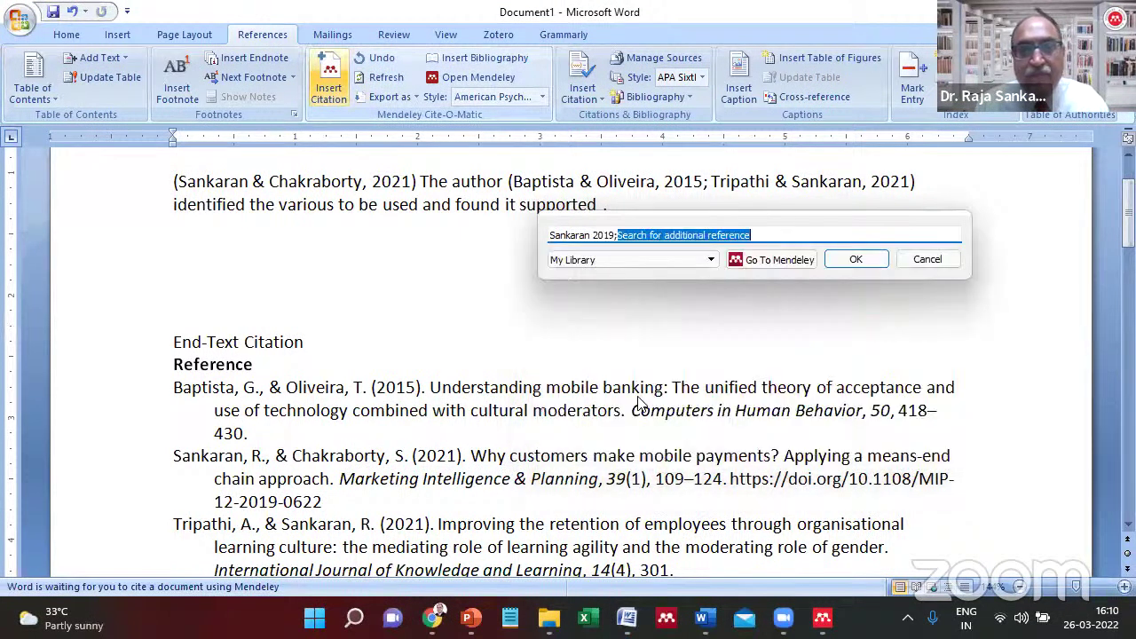
{"action": "type", "text": "venkatesh"}
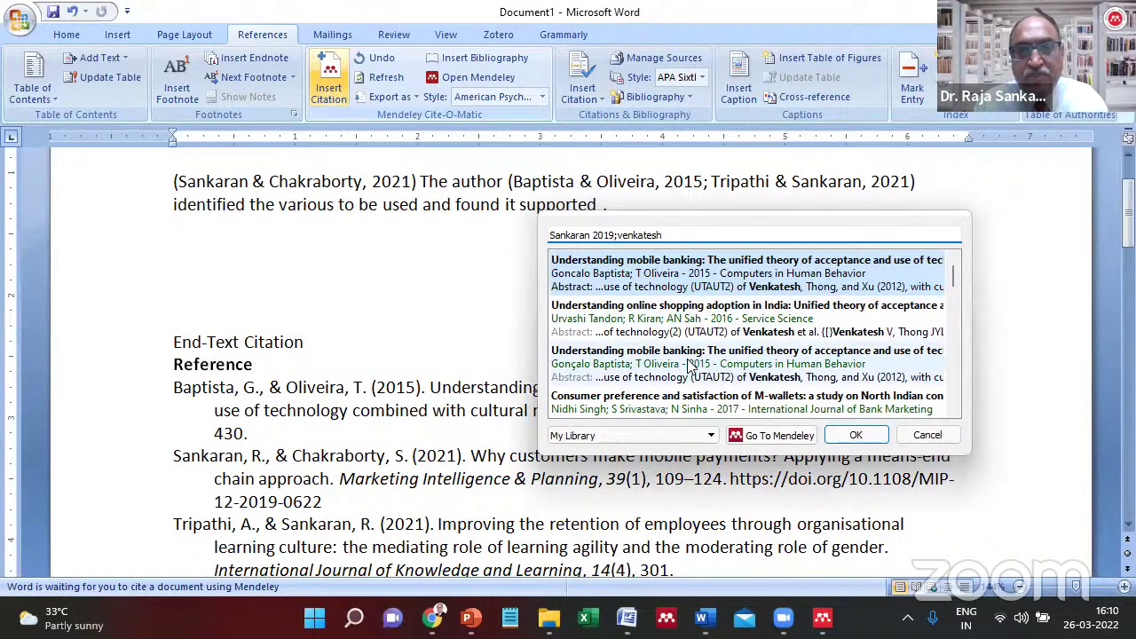
{"action": "left_click", "coordinate": [751, 378]}
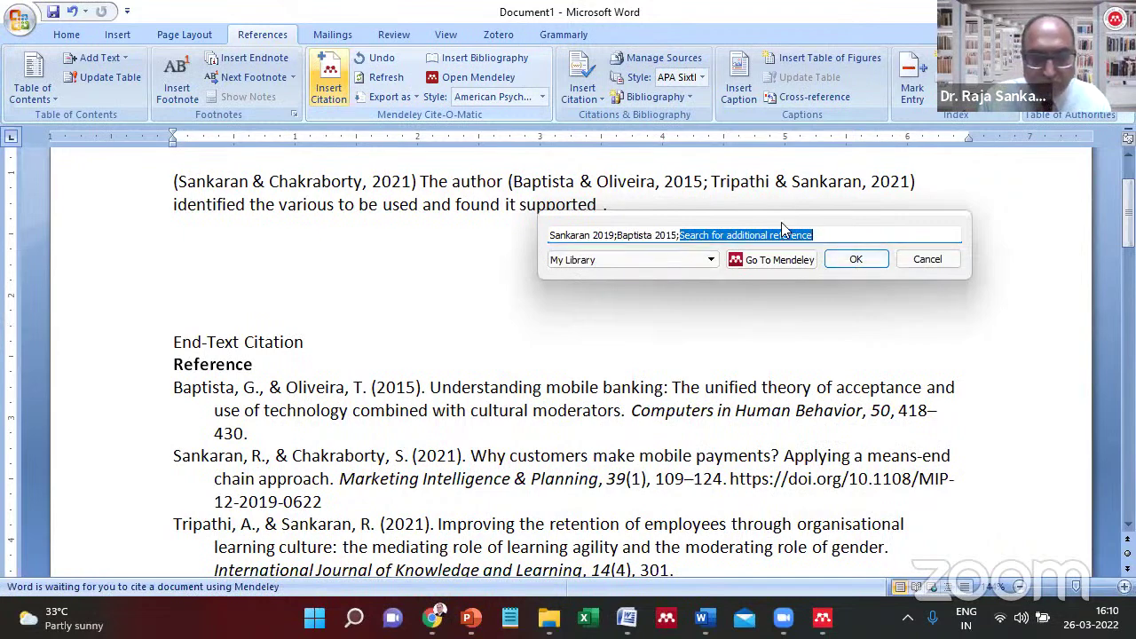
Add the 2011 paper "Extending the two-stage information systems continuance model" to the citation and insert it.
{"action": "type", "text": "venk"}
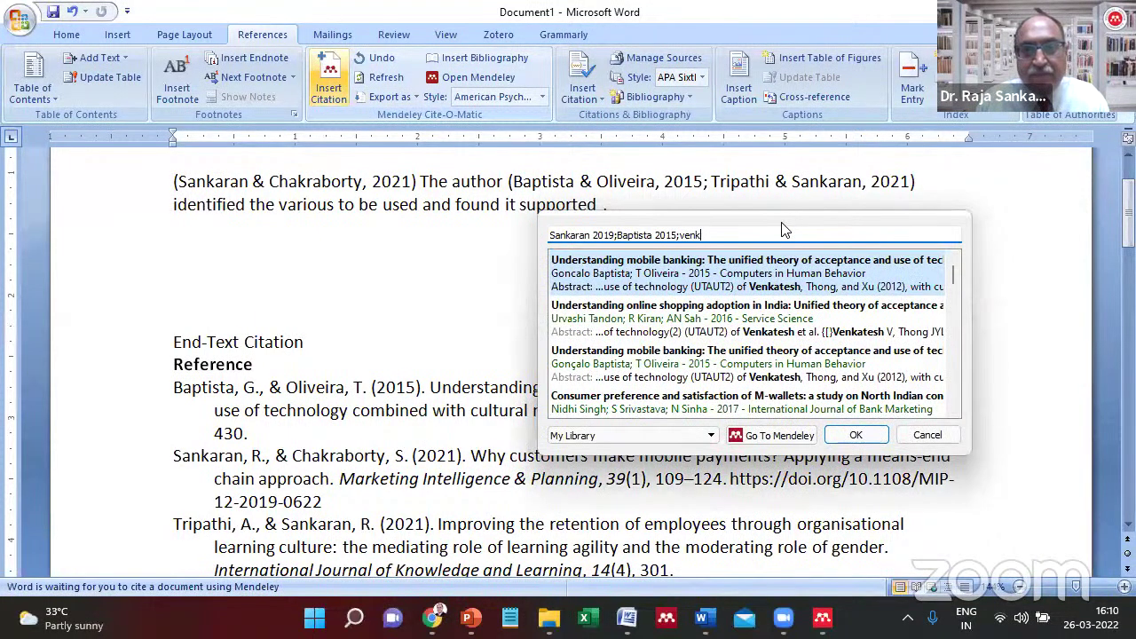
{"action": "type", "text": "ates"}
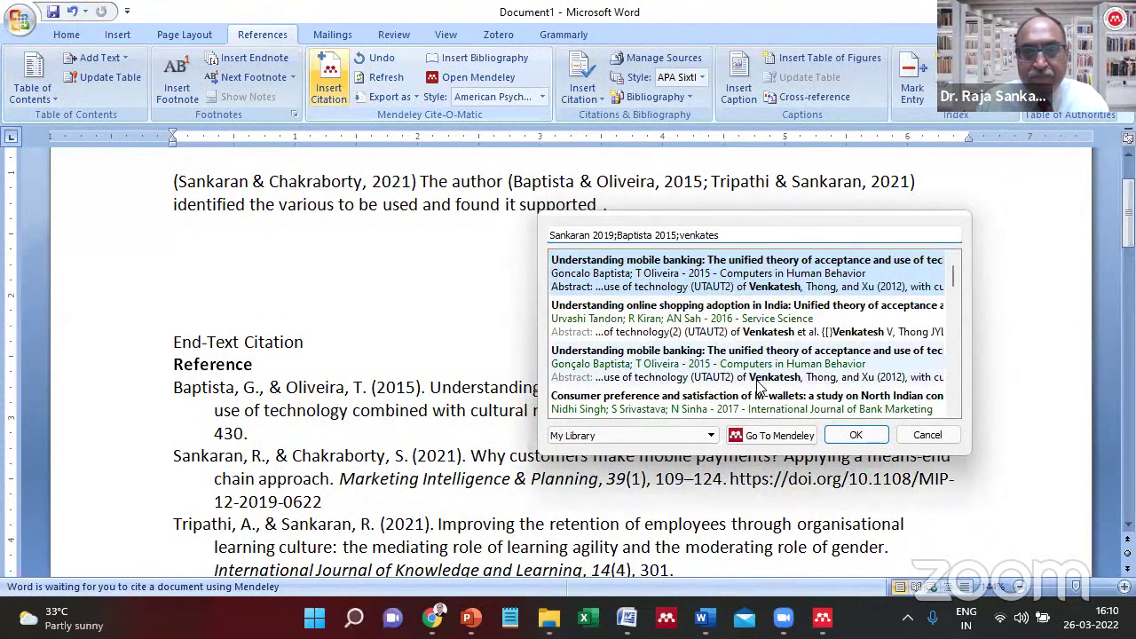
{"action": "left_click", "coordinate": [956, 365]}
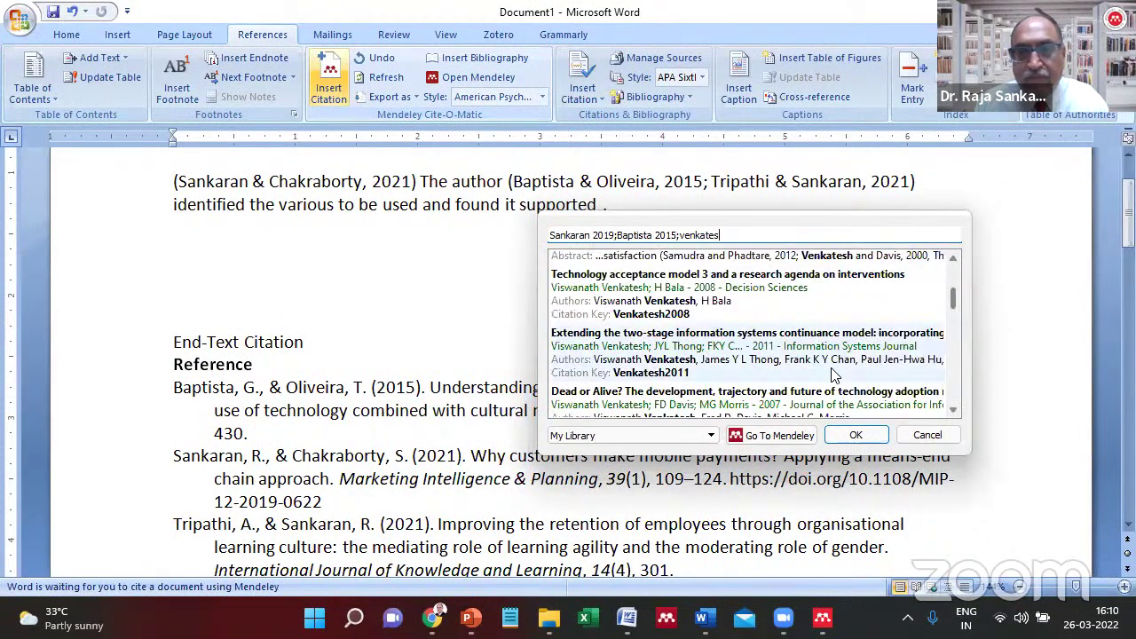
{"action": "left_click", "coordinate": [795, 371]}
{"action": "left_click", "coordinate": [860, 259]}
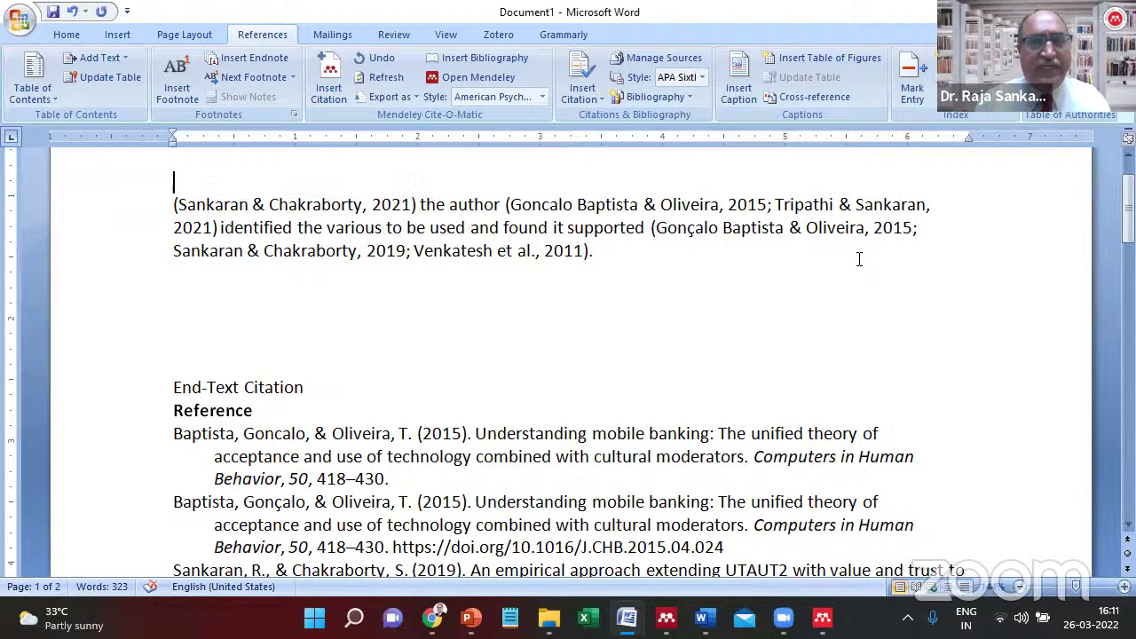
Switch to the referencing guidelines page in Chrome and examine the rules and example for parenthetical citations.
{"action": "key", "text": "alt+Tab"}
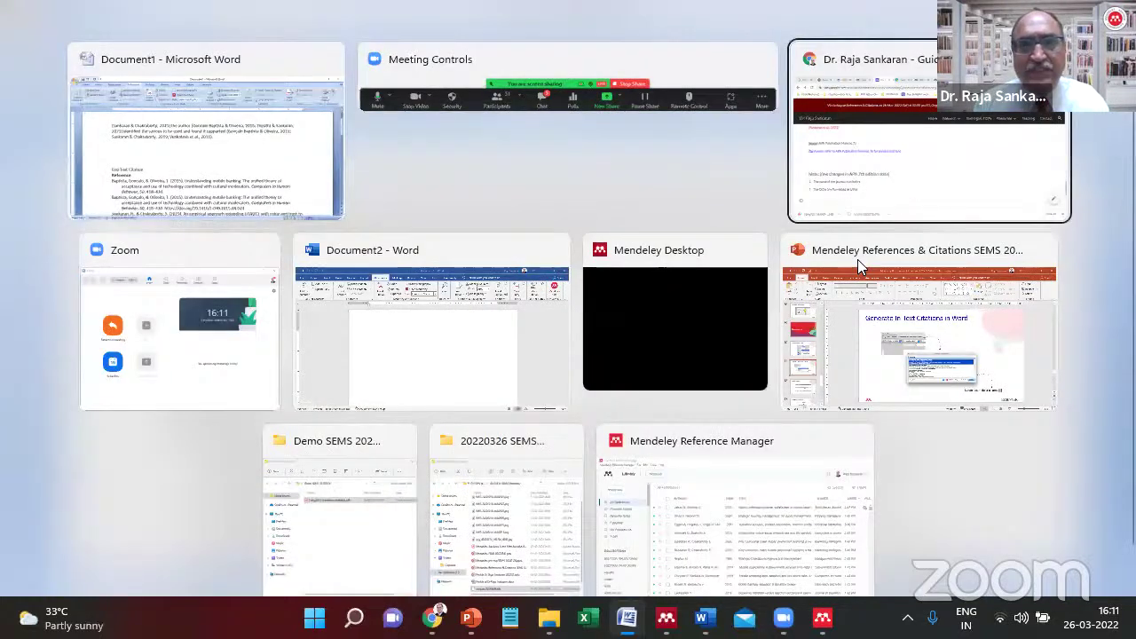
{"action": "scroll", "coordinate": [238, 342], "scroll_direction": "up", "scroll_amount": 5}
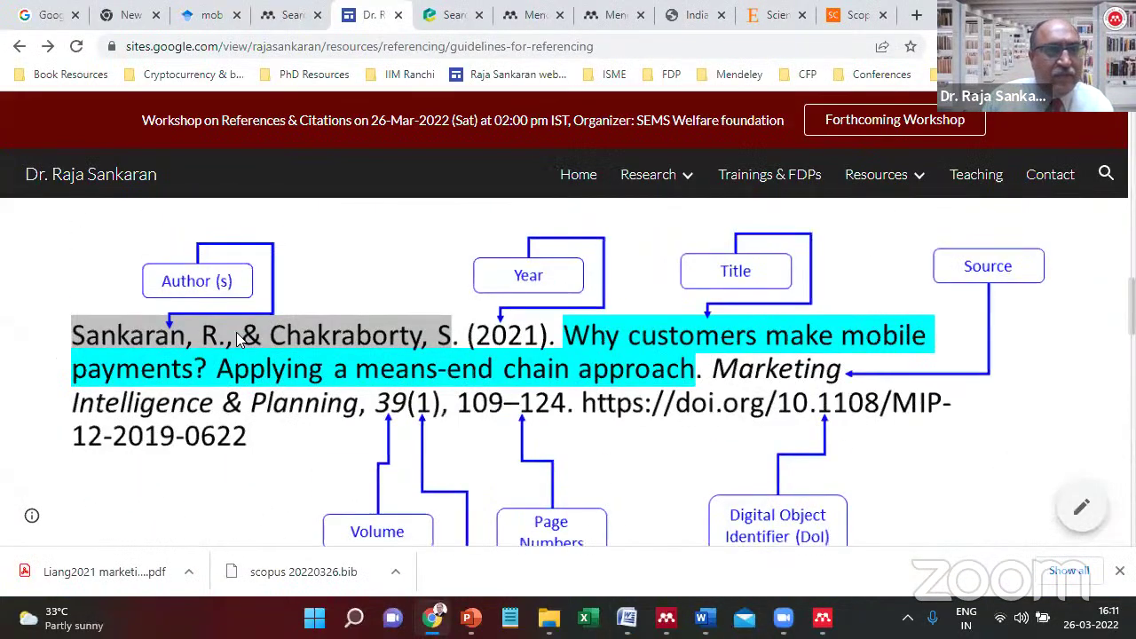
{"action": "scroll", "coordinate": [236, 337], "scroll_direction": "down", "scroll_amount": 5}
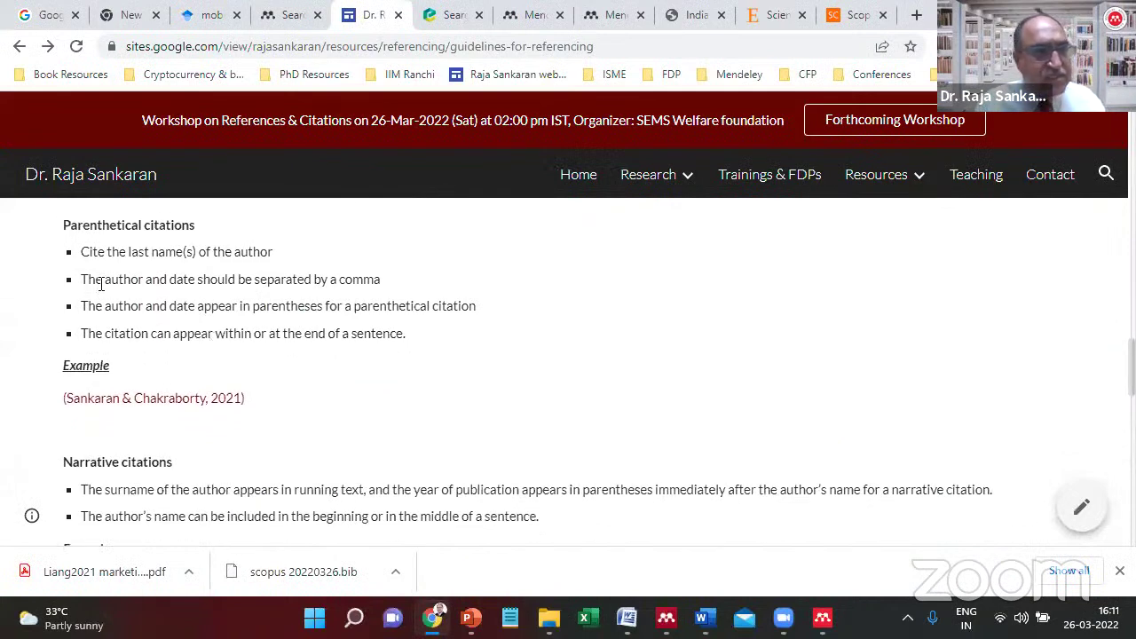
{"action": "triple_click", "coordinate": [107, 227]}
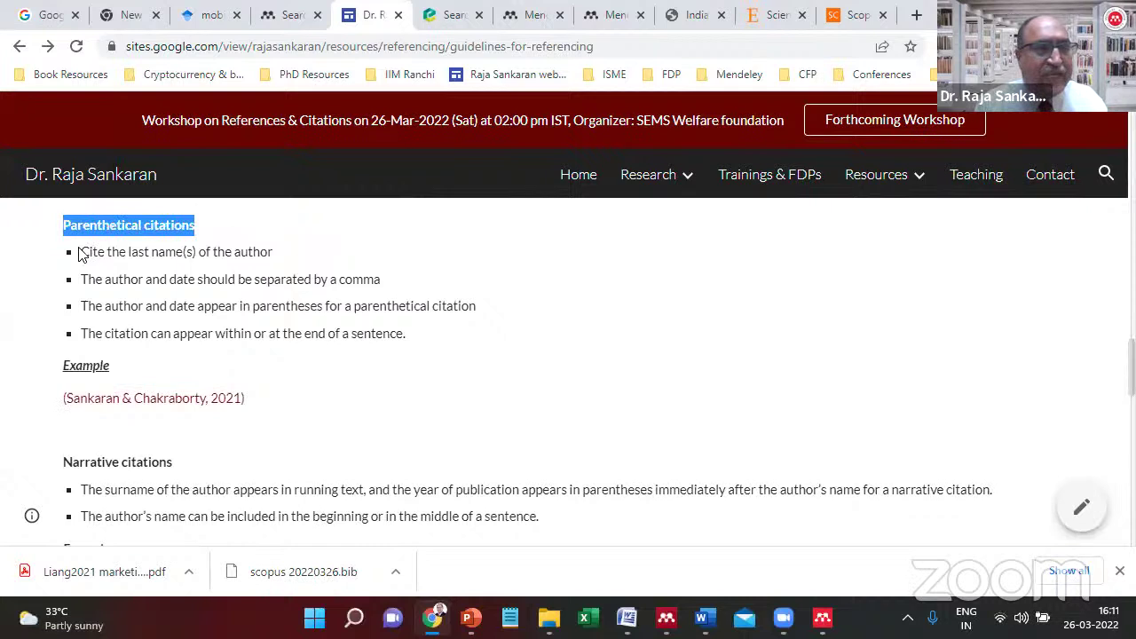
{"action": "left_click_drag", "start_coordinate": [82, 252], "coordinate": [300, 252]}
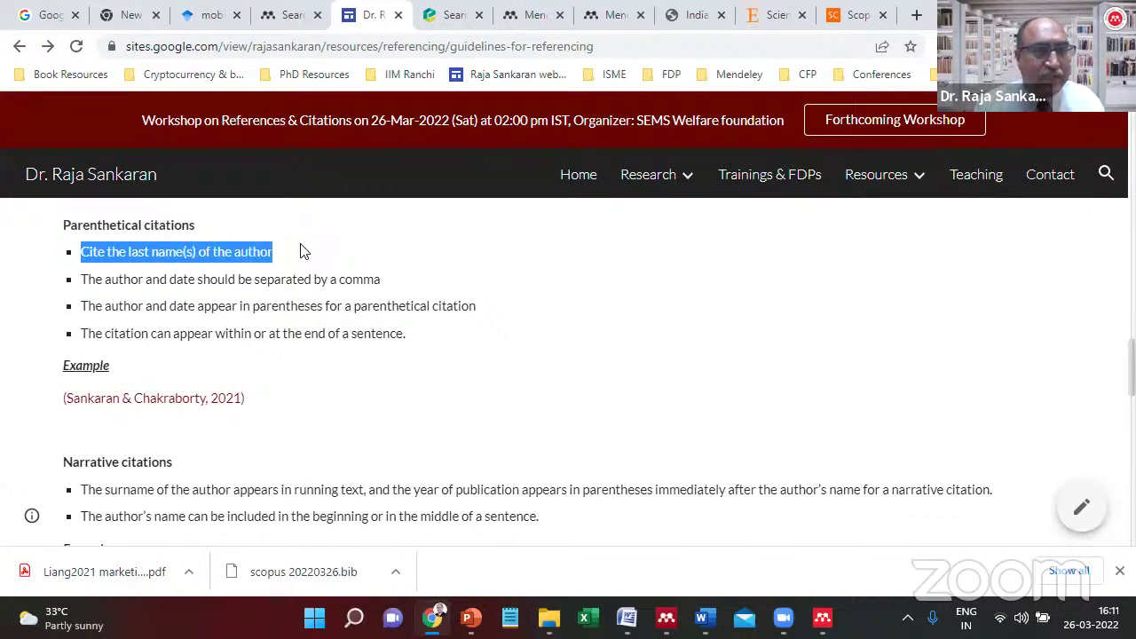
{"action": "left_click_drag", "start_coordinate": [81, 279], "coordinate": [381, 280]}
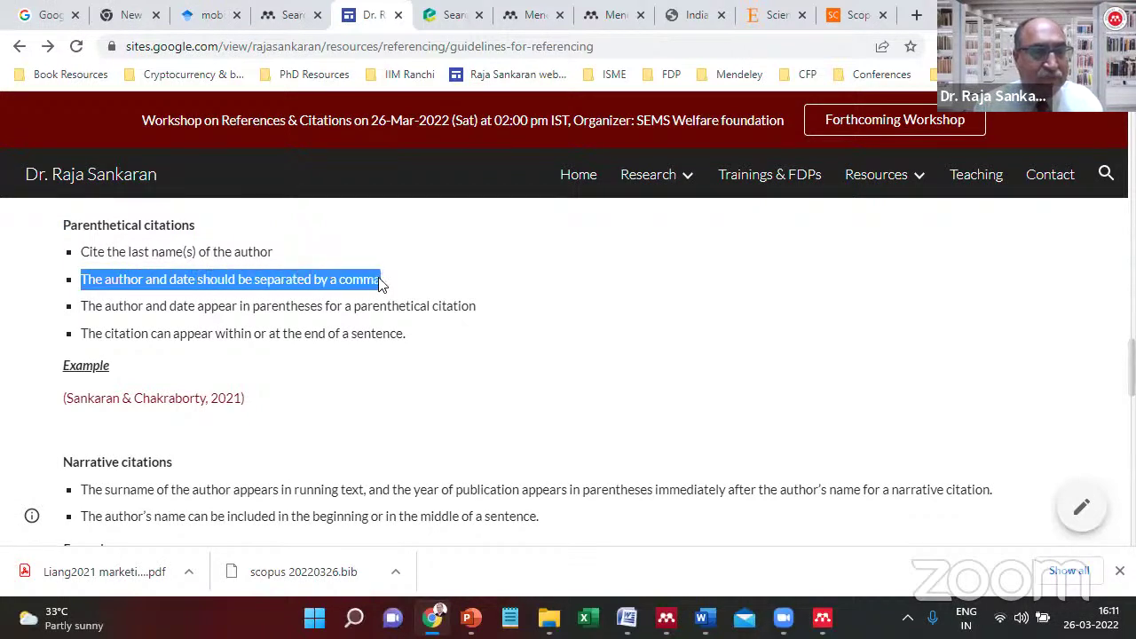
{"action": "left_click_drag", "start_coordinate": [261, 406], "coordinate": [226, 375]}
{"action": "key", "text": "ctrl+c"}
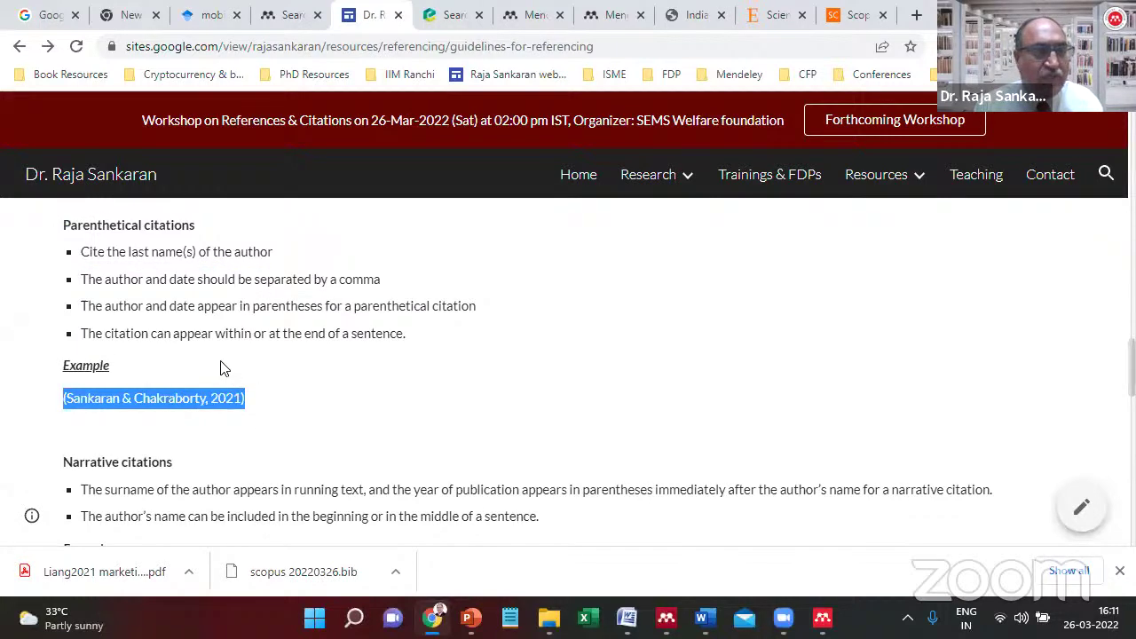
{"action": "scroll", "coordinate": [357, 362], "scroll_direction": "down", "scroll_amount": 2}
{"action": "scroll", "coordinate": [357, 362], "scroll_direction": "down", "scroll_amount": 1}
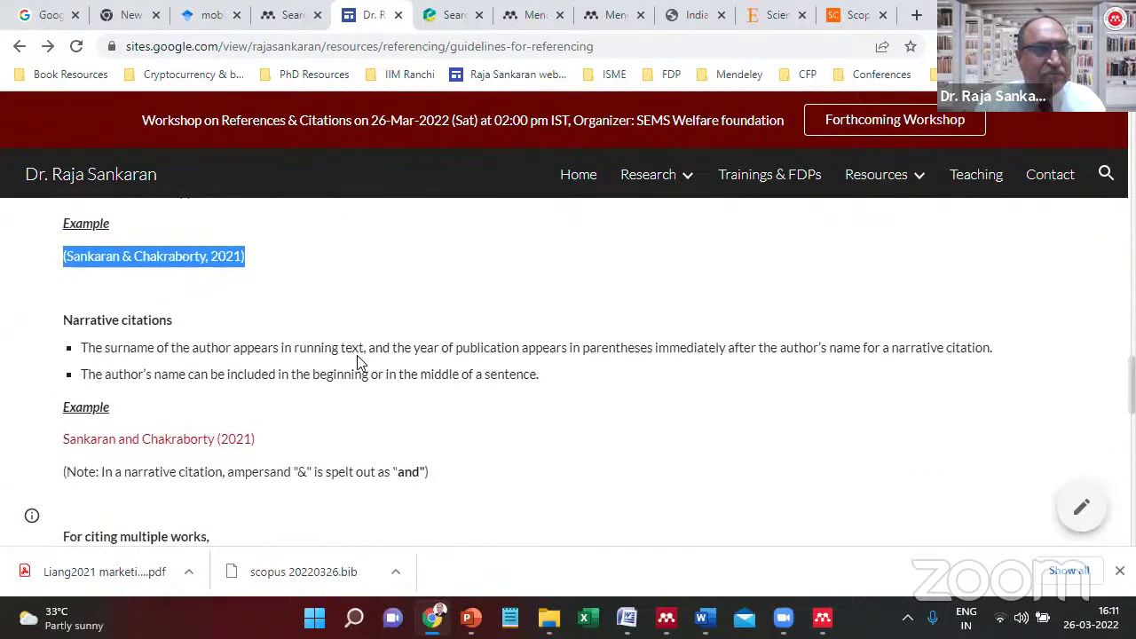
{"action": "scroll", "coordinate": [390, 364], "scroll_direction": "up", "scroll_amount": 3}
{"action": "scroll", "coordinate": [398, 362], "scroll_direction": "up", "scroll_amount": 1}
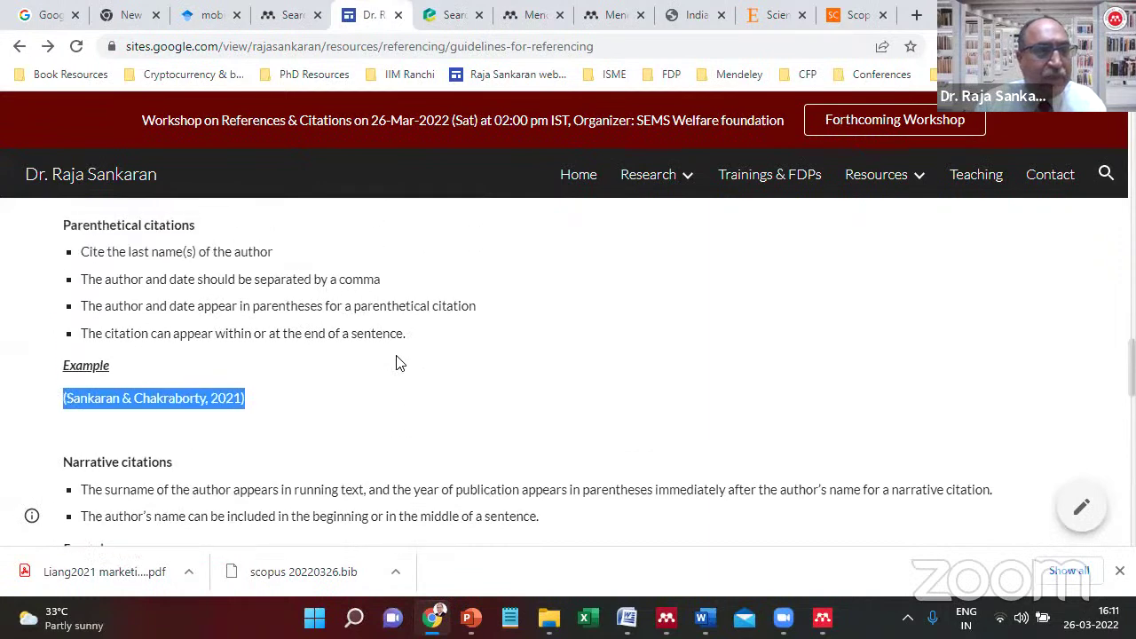
{"action": "left_click", "coordinate": [397, 363]}
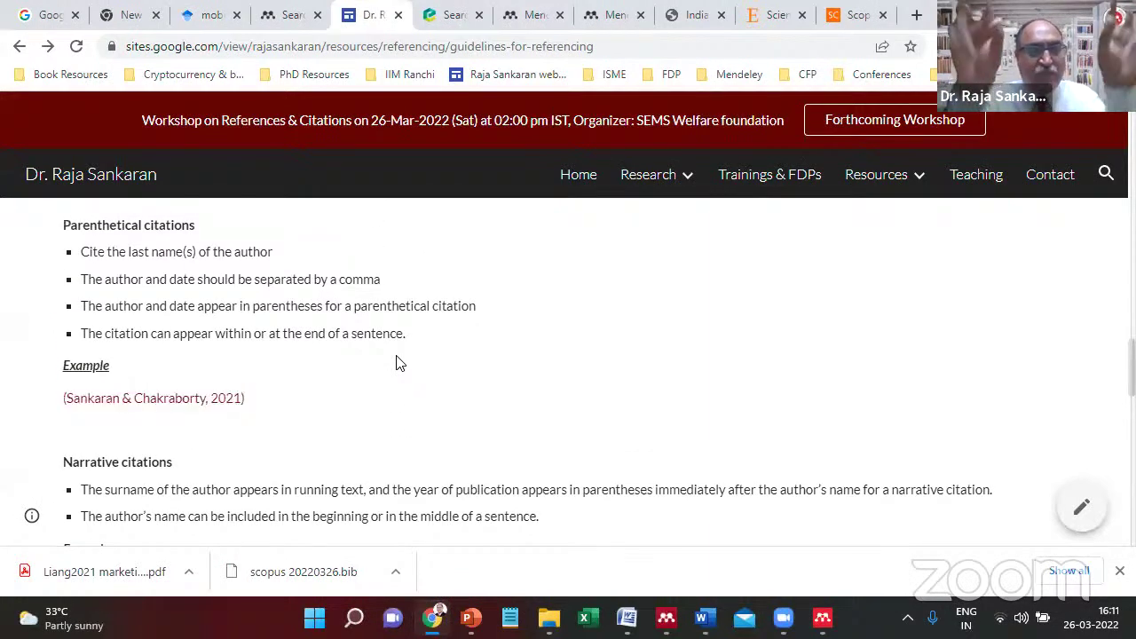
Return to Document1 in Word and copy the paragraph's opening 2021 citation onto its own line above "End-Text Citation".
{"action": "key", "text": "alt+Tab"}
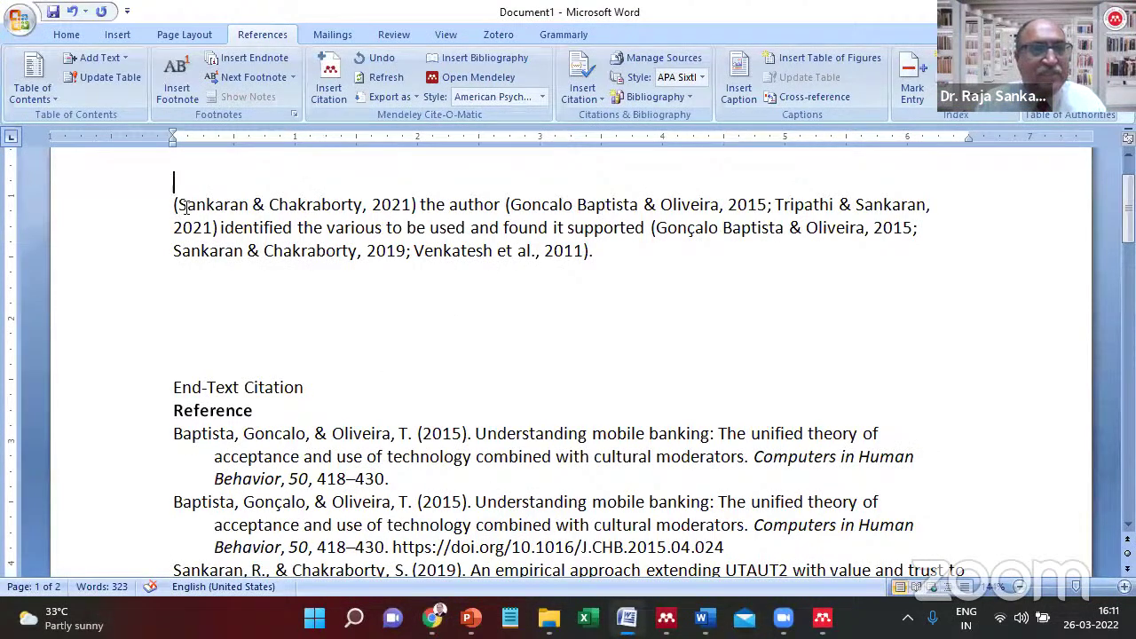
{"action": "left_click", "coordinate": [214, 194]}
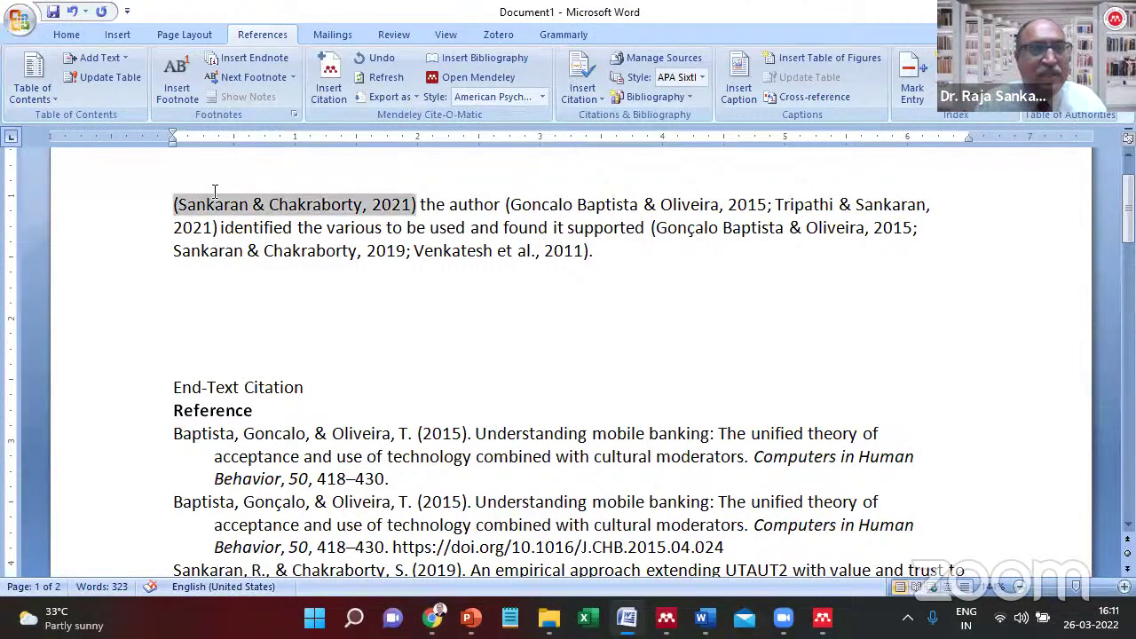
{"action": "left_click", "coordinate": [417, 205]}
{"action": "key", "text": "ctrl+shift+Right"}
{"action": "key", "text": "ctrl+shift+Right"}
{"action": "key", "text": "ctrl+shift+Right"}
{"action": "key", "text": "ctrl+shift+Left"}
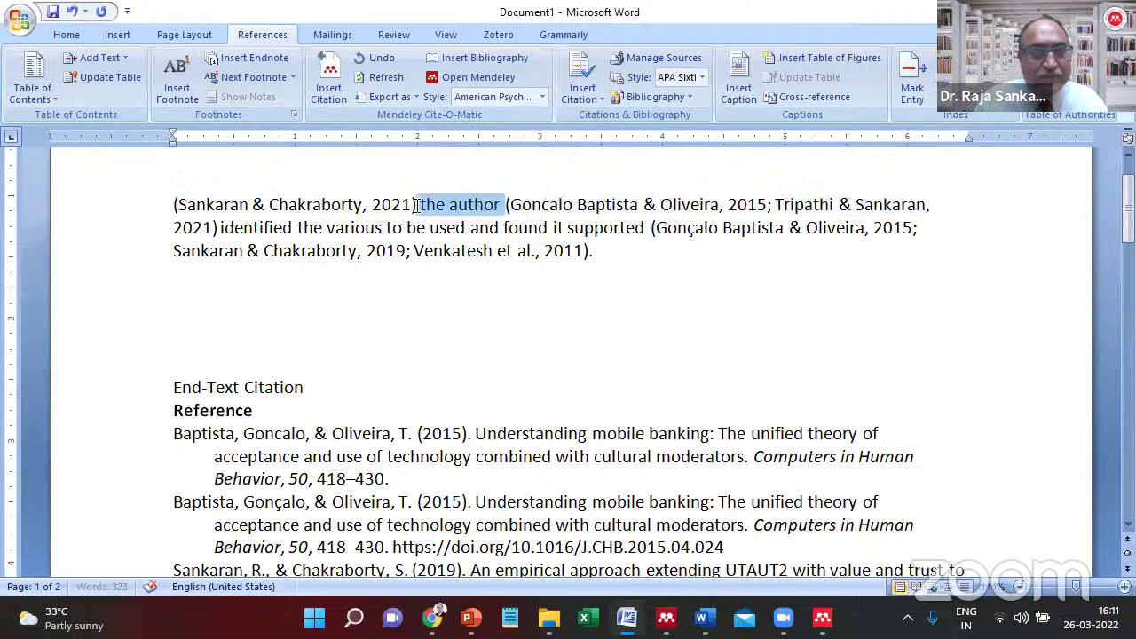
{"action": "key", "text": "shift+Left"}
{"action": "key", "text": "Left"}
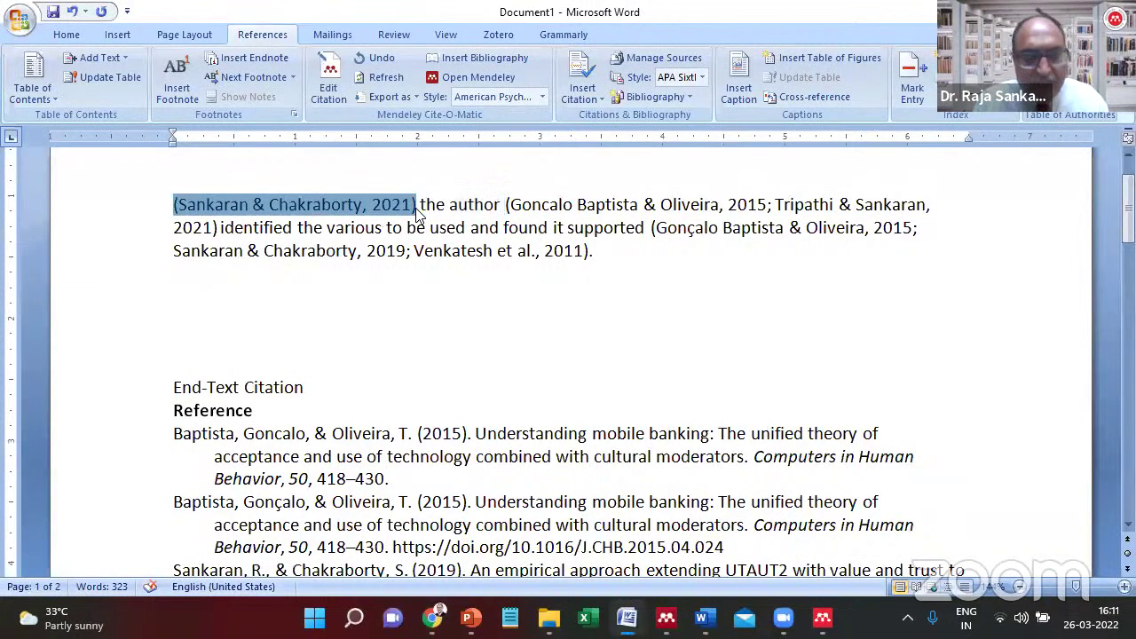
{"action": "key", "text": "Down"}
{"action": "key", "text": "Down"}
{"action": "key", "text": "Down"}
{"action": "key", "text": "Down"}
{"action": "key", "text": "Return"}
{"action": "key", "text": "Return"}
{"action": "key", "text": "ctrl+v"}
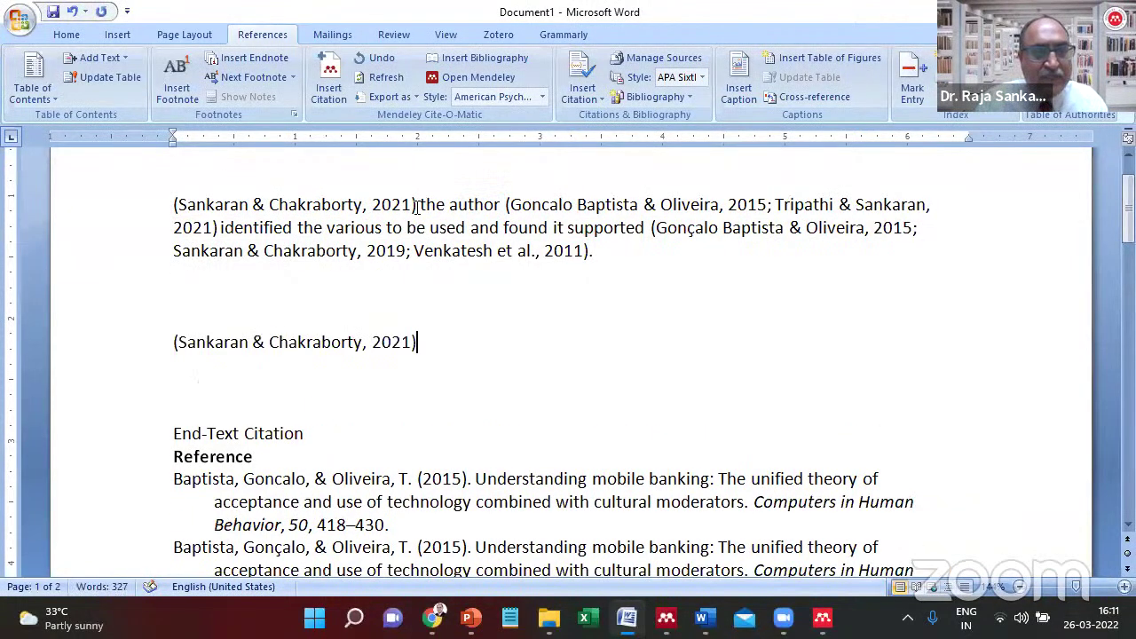
Examine the parentheses, authors and years in the copied citation and in the paragraph's two multi-source citations.
{"action": "key", "text": "Up"}
{"action": "key", "text": "Down"}
{"action": "left_click", "coordinate": [264, 343]}
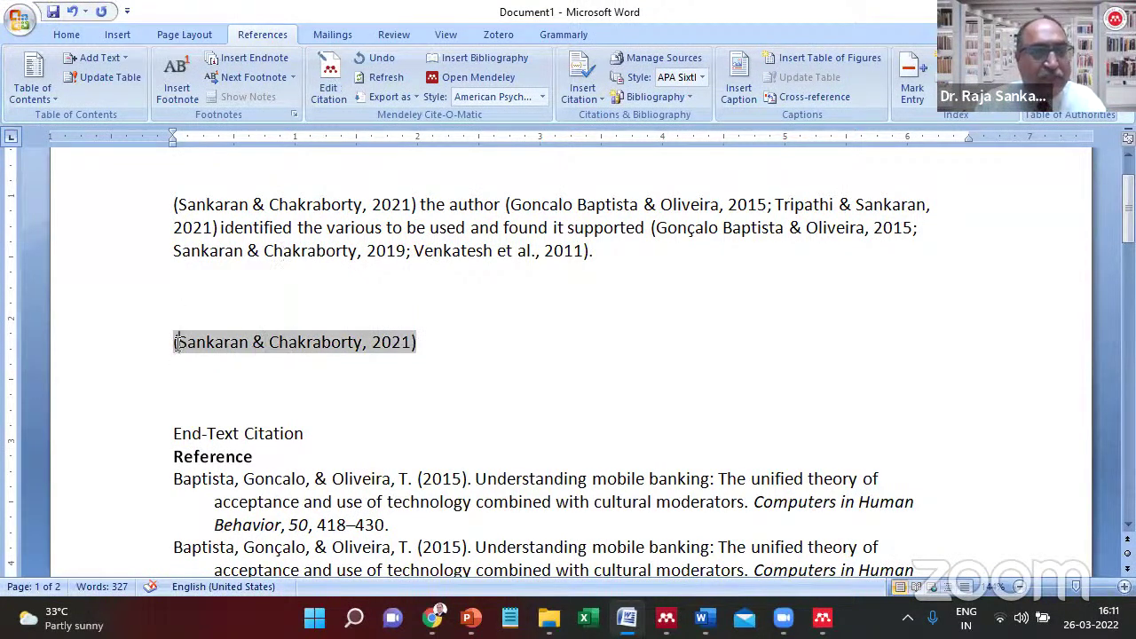
{"action": "left_click_drag", "start_coordinate": [174, 347], "coordinate": [385, 345]}
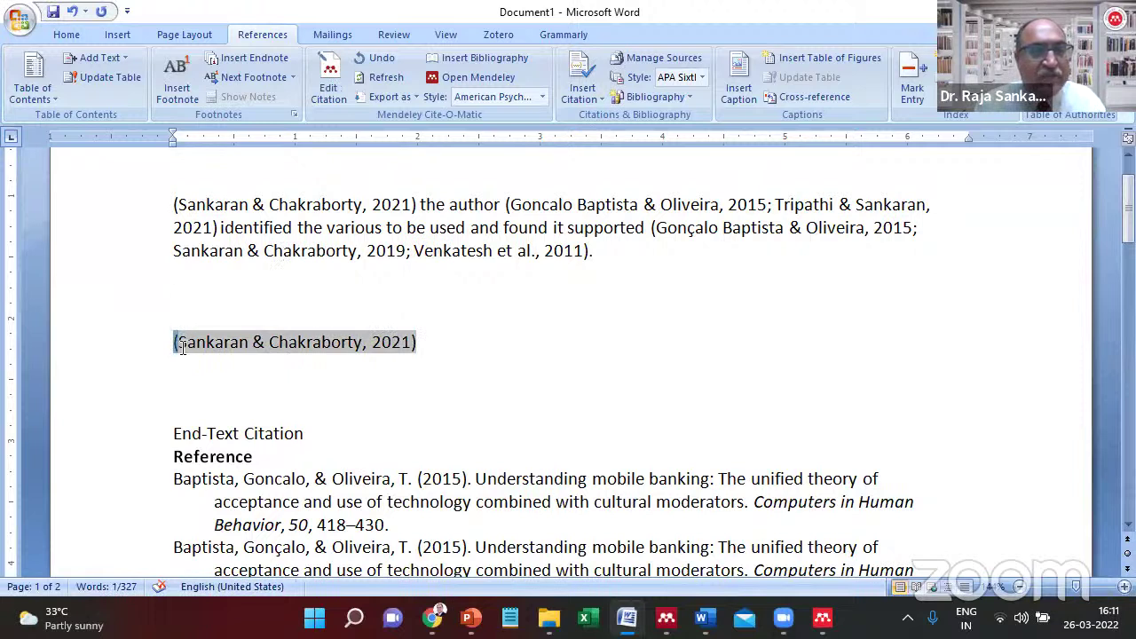
{"action": "left_click_drag", "start_coordinate": [175, 342], "coordinate": [382, 340]}
{"action": "left_click", "coordinate": [626, 204]}
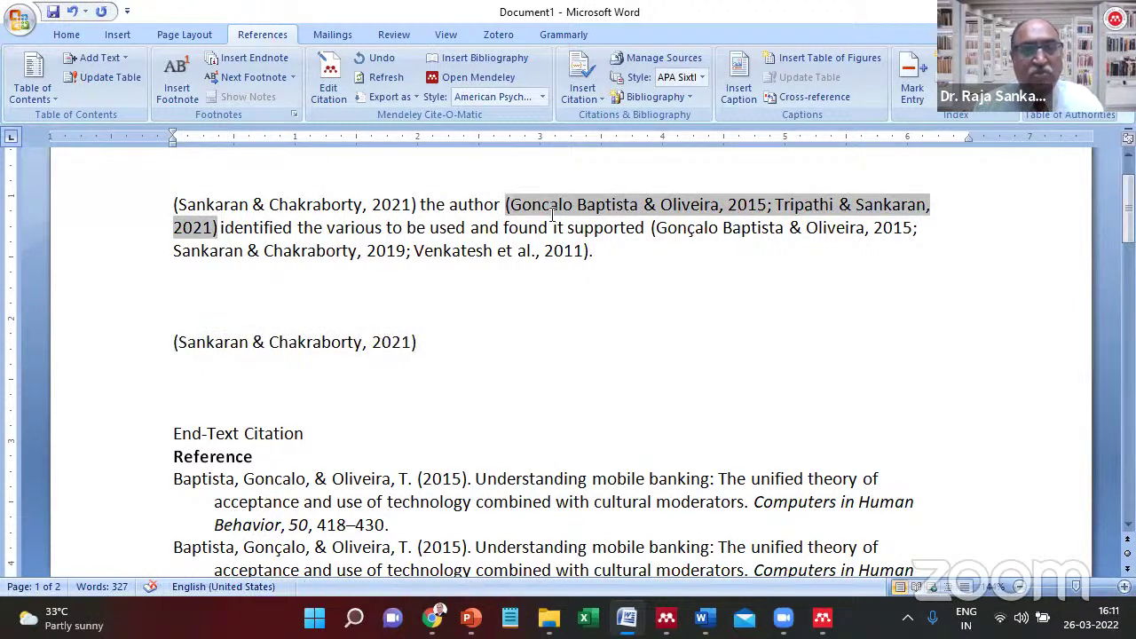
{"action": "left_click", "coordinate": [551, 249]}
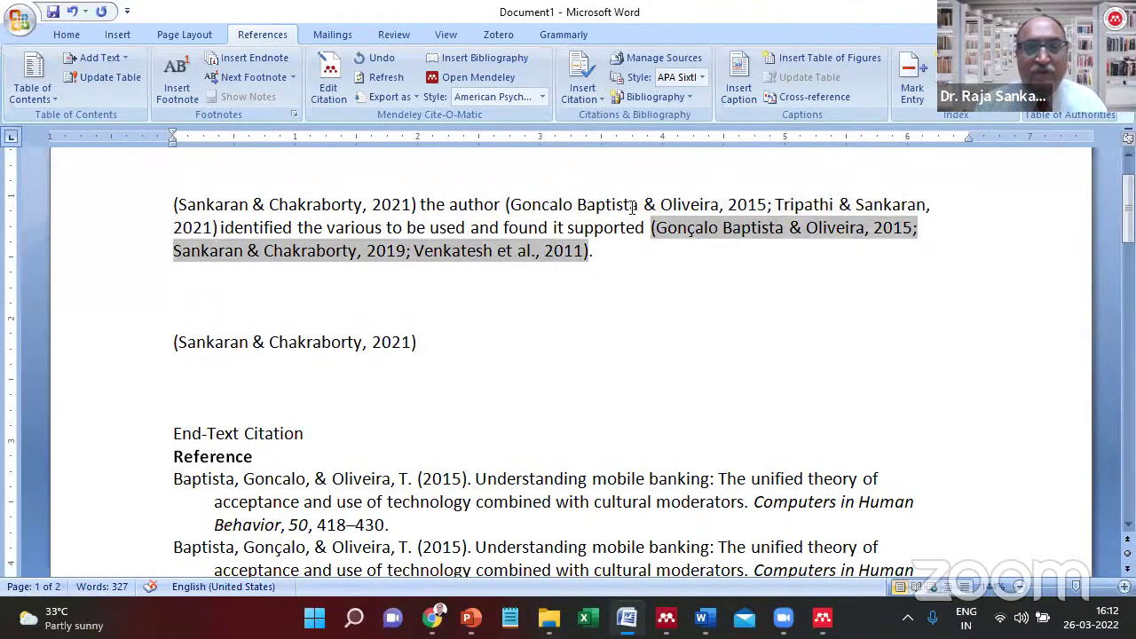
{"action": "left_click_drag", "start_coordinate": [417, 251], "coordinate": [586, 252]}
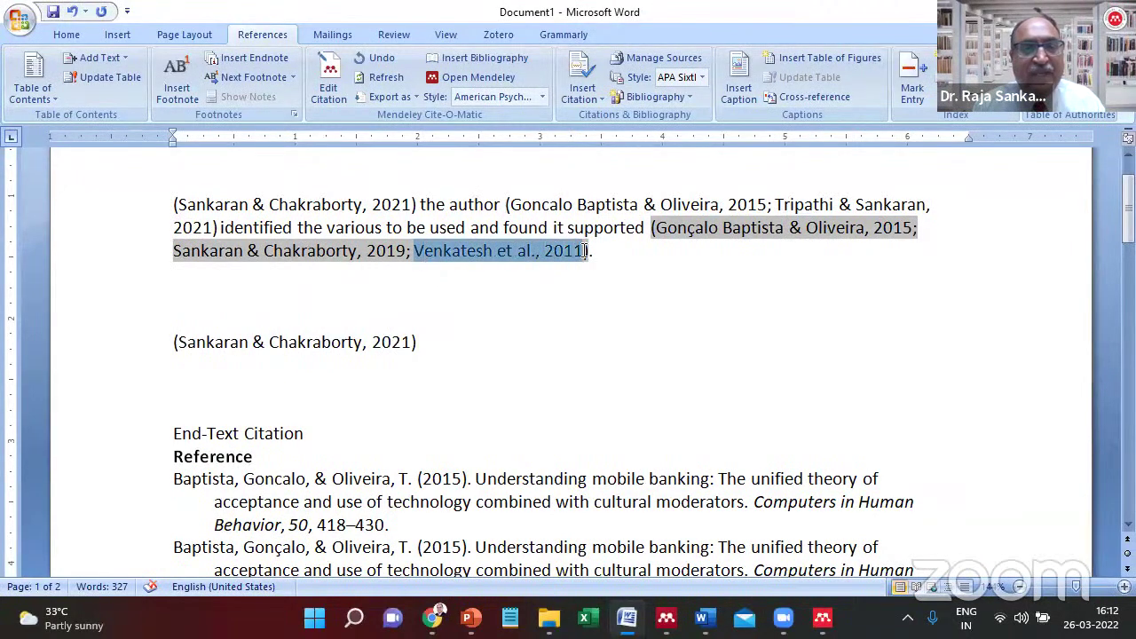
{"action": "left_click", "coordinate": [456, 296]}
{"action": "left_click_drag", "start_coordinate": [651, 229], "coordinate": [619, 229]}
{"action": "left_click", "coordinate": [655, 229]}
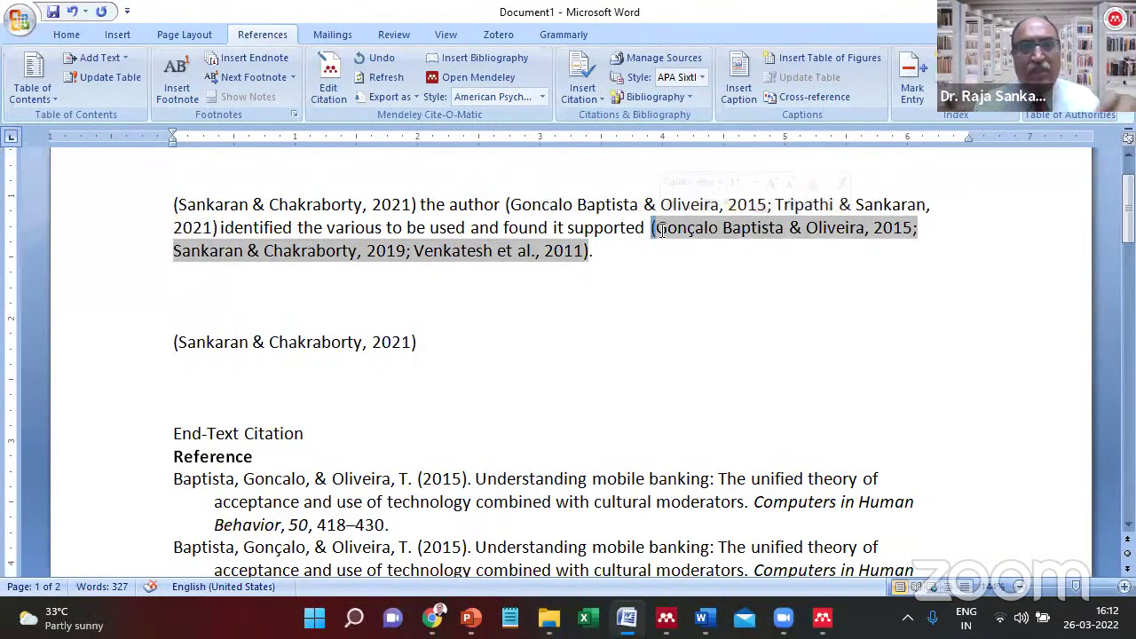
Compare the parenthetical and narrative citation sections on the Chrome guidelines page, and return to Document1 in Word.
{"action": "key", "text": "alt+Tab"}
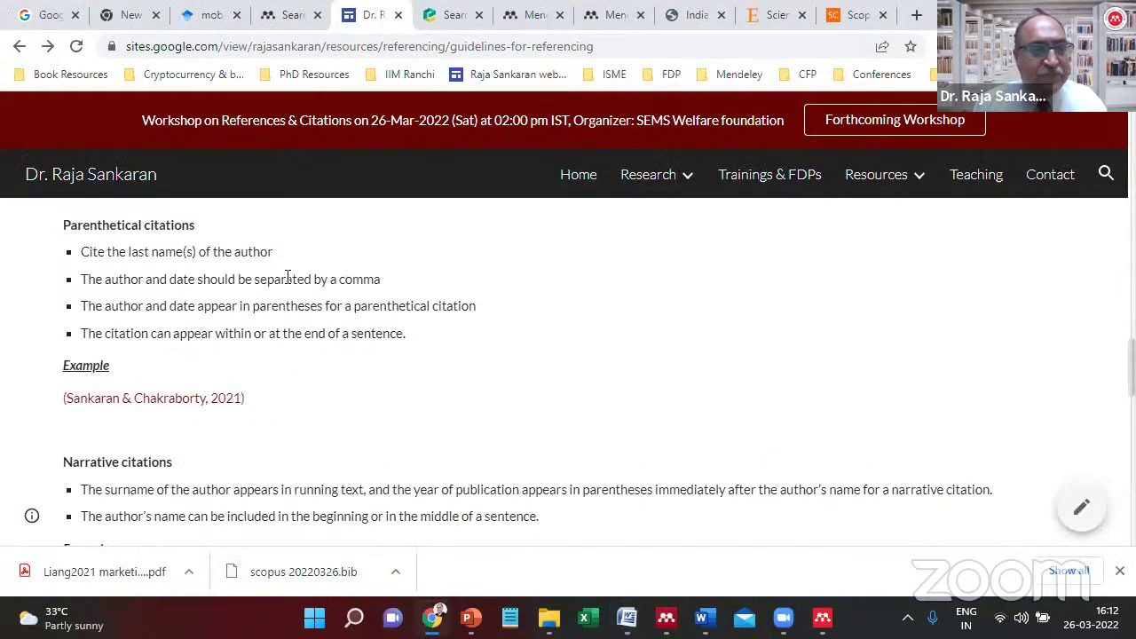
{"action": "left_click_drag", "start_coordinate": [71, 216], "coordinate": [221, 234]}
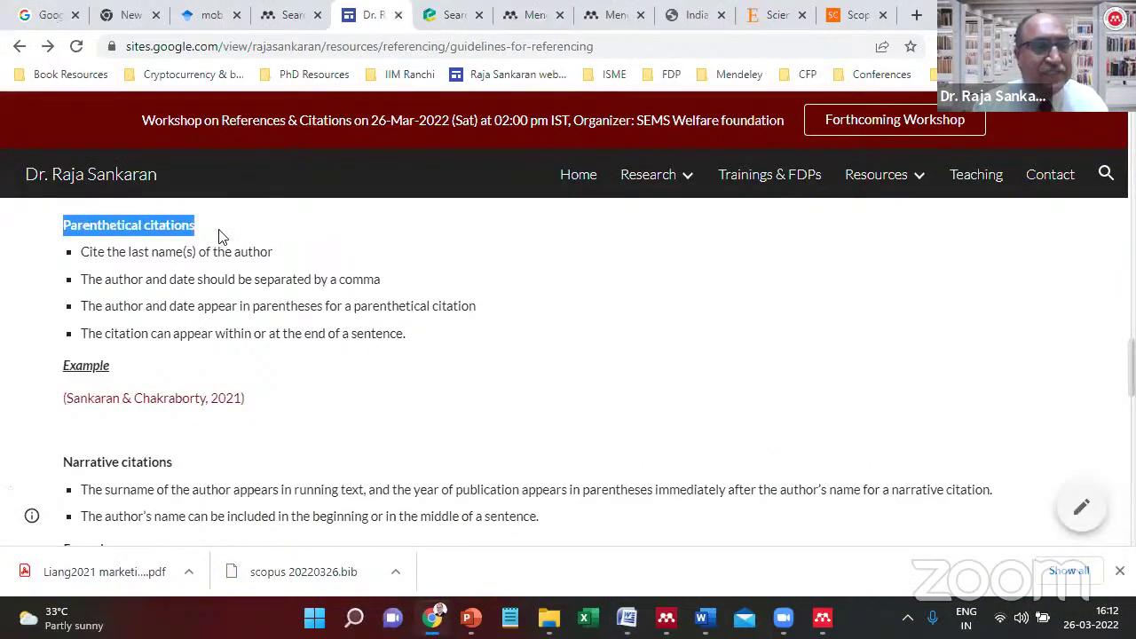
{"action": "left_click_drag", "start_coordinate": [241, 334], "coordinate": [210, 398]}
{"action": "left_click_drag", "start_coordinate": [62, 462], "coordinate": [140, 463]}
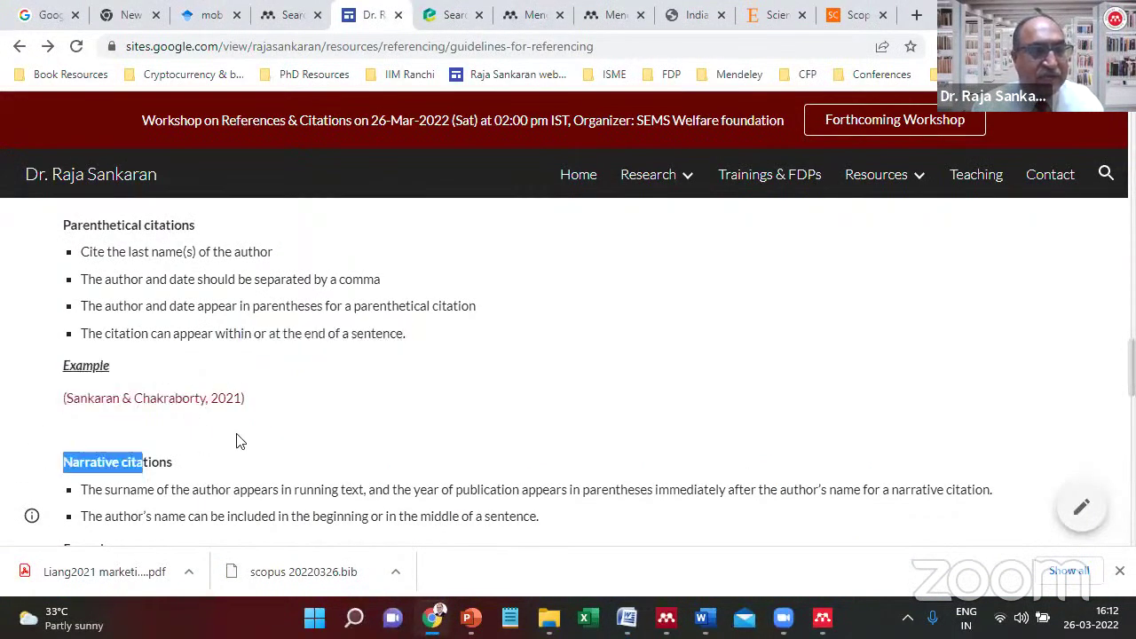
{"action": "left_click", "coordinate": [254, 435]}
{"action": "key", "text": "alt+Tab"}
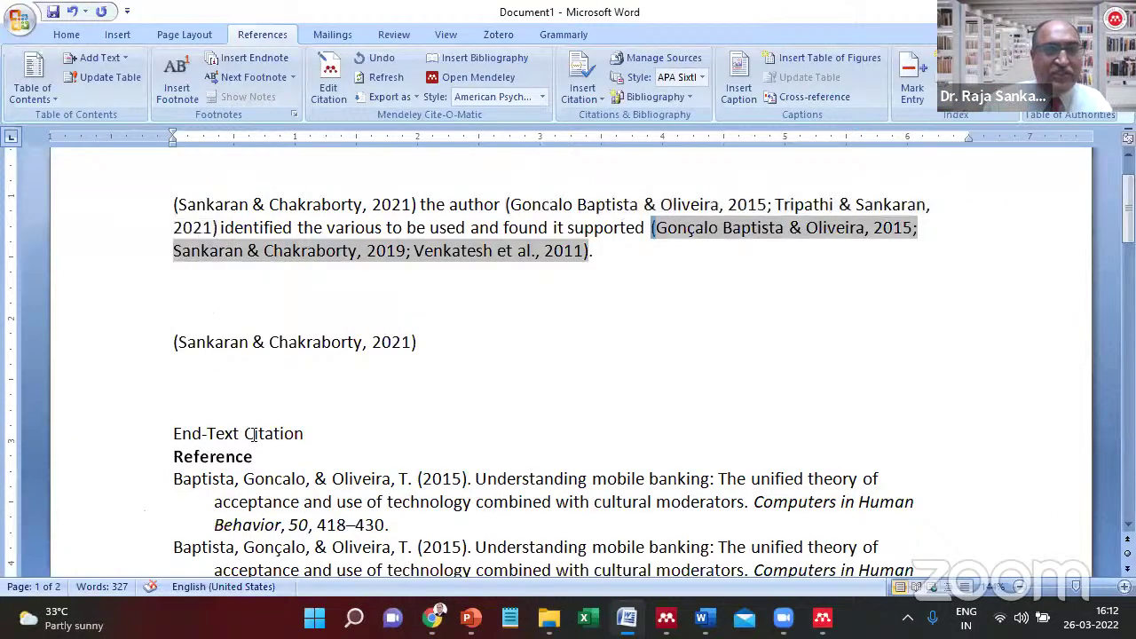
Copy the paragraph's opening 2021 citation with the words "the author" onto its own line below the "In-text citation" heading.
{"action": "key", "text": "ctrl+Home"}
{"action": "type", "text": "In-text citation"}
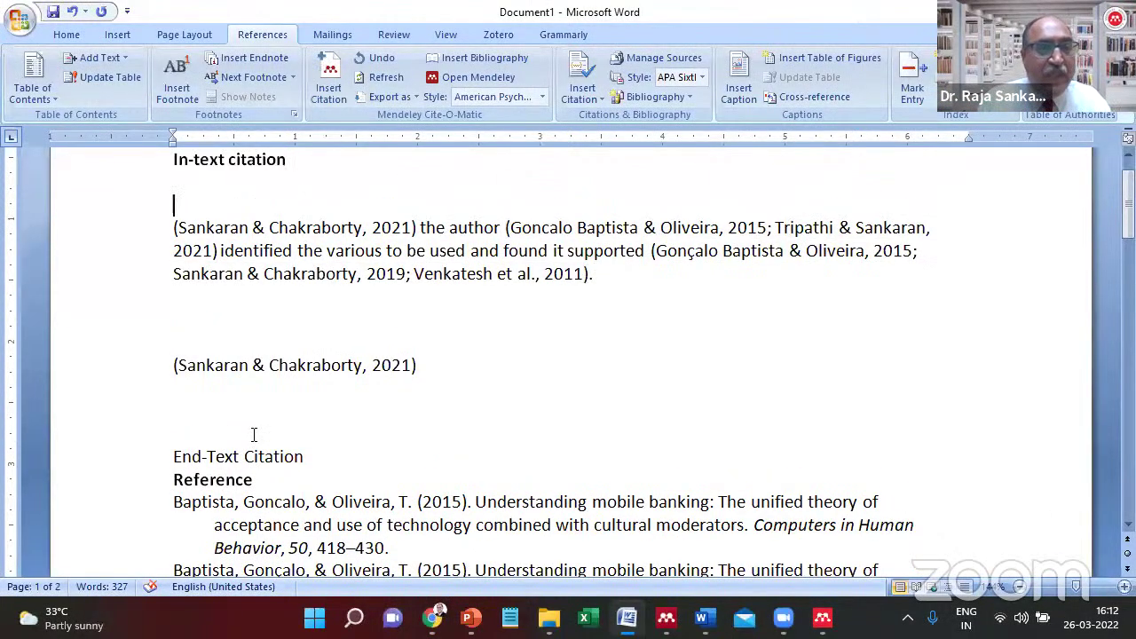
{"action": "key", "text": "shift+Down"}
{"action": "key", "text": "shift+Down"}
{"action": "key", "text": "shift+Left"}
{"action": "key", "text": "ctrl+shift+Left"}
{"action": "key", "text": "ctrl+shift+Left"}
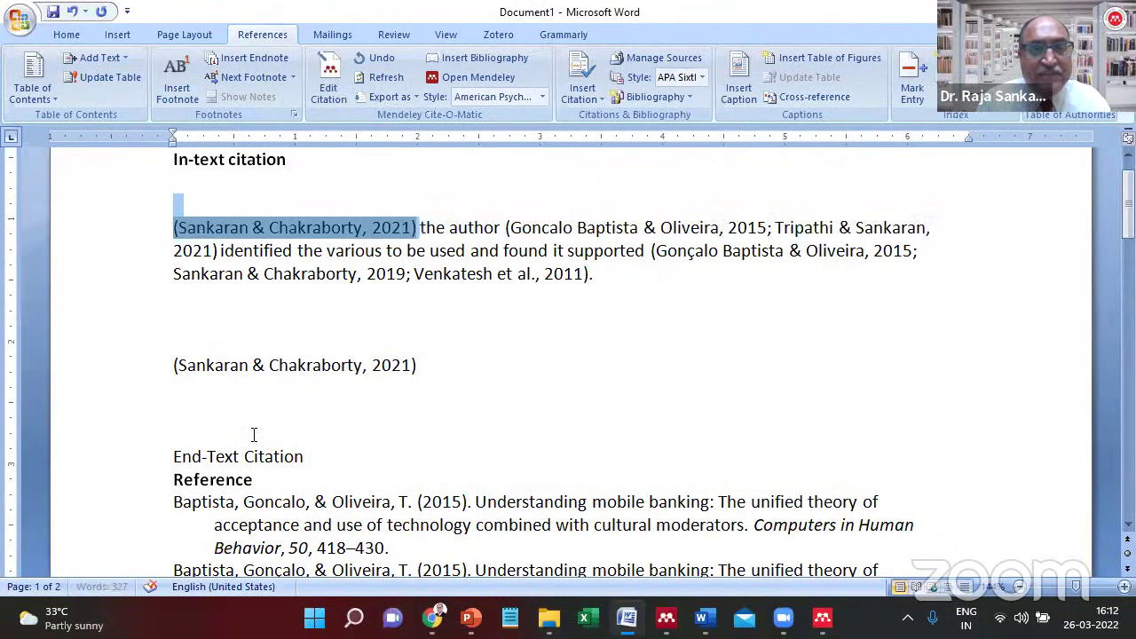
{"action": "key", "text": "ctrl+shift+Right"}
{"action": "key", "text": "ctrl+shift+Right"}
{"action": "key", "text": "ctrl+c"}
{"action": "key", "text": "ctrl+Home"}
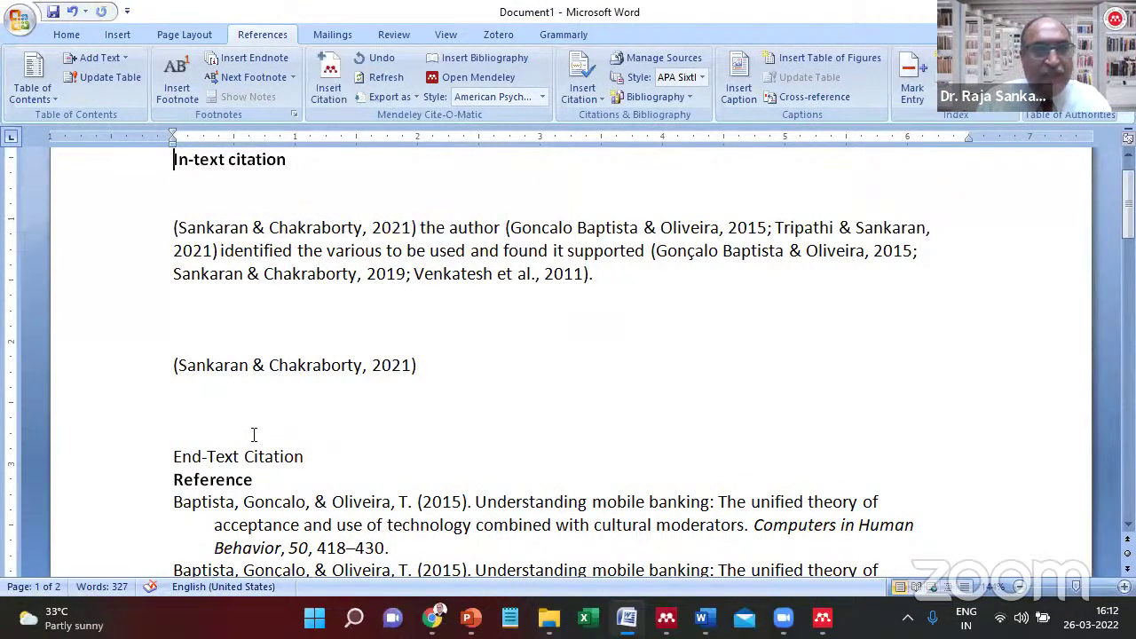
{"action": "key", "text": "Down"}
{"action": "key", "text": "Return"}
{"action": "key", "text": "Return"}
{"action": "key", "text": "ctrl+v"}
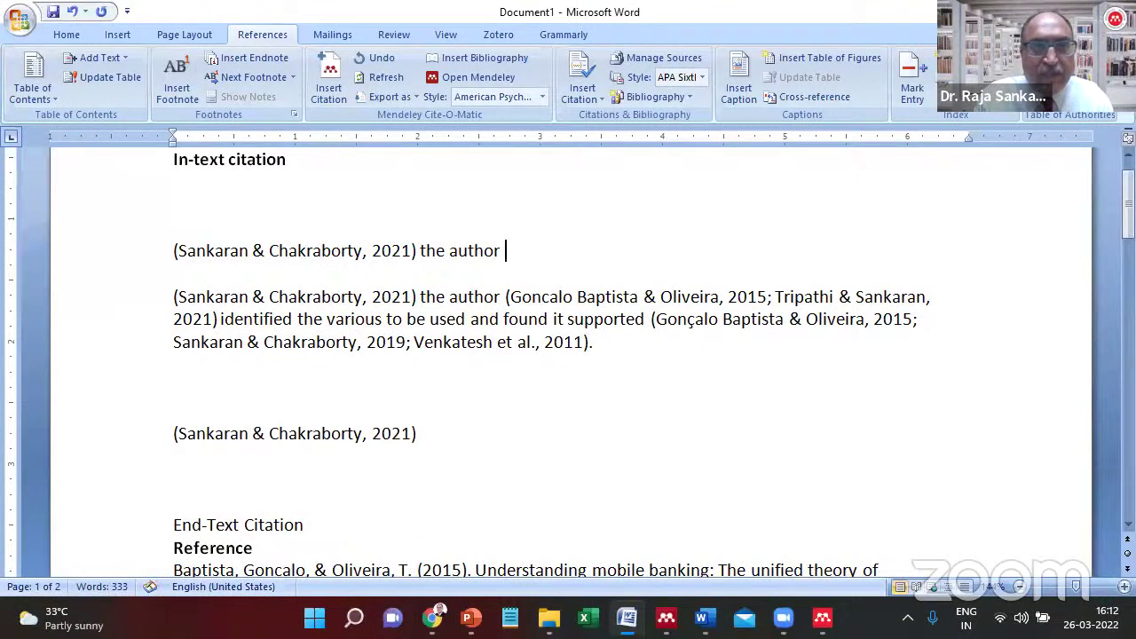
Replace "the author" after the copied citation with "identified the various variables to be used.".
{"action": "key", "text": "ctrl+Left"}
{"action": "key", "text": "ctrl+Left"}
{"action": "key", "text": "ctrl+shift+Right"}
{"action": "key", "text": "ctrl+shift+Right"}
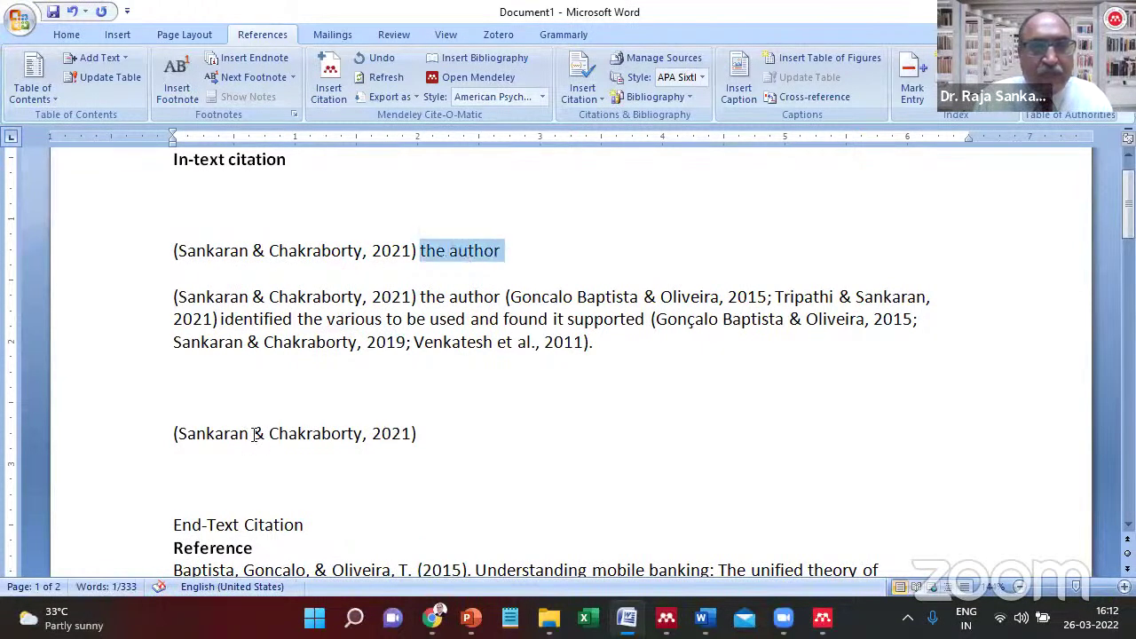
{"action": "type", "text": "identified"}
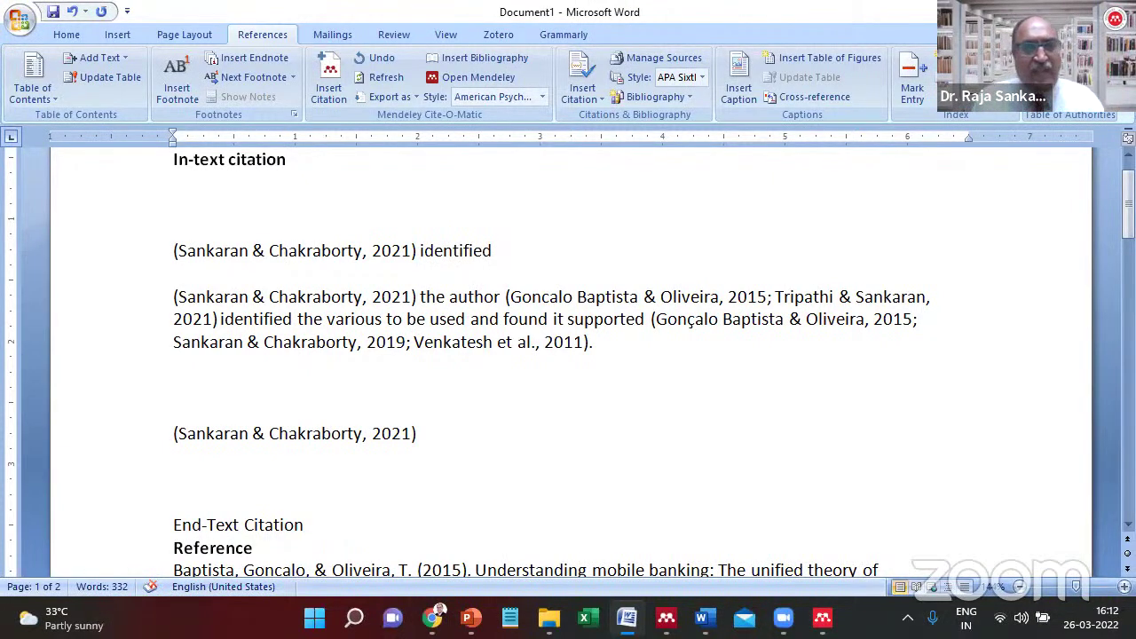
{"action": "type", "text": " the various "}
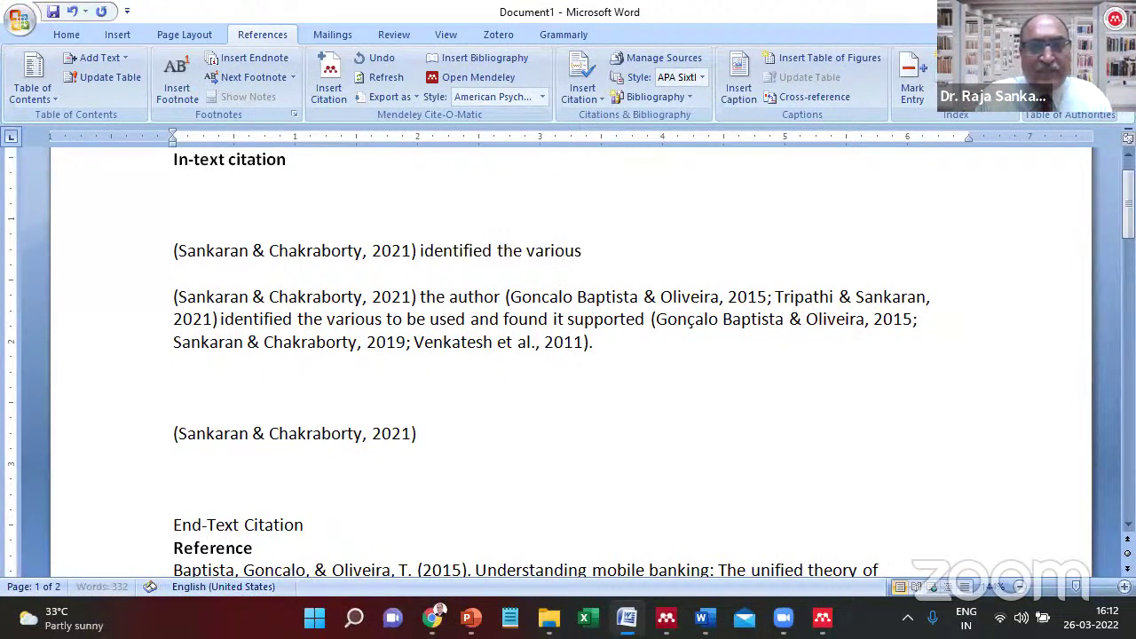
{"action": "type", "text": "vari"}
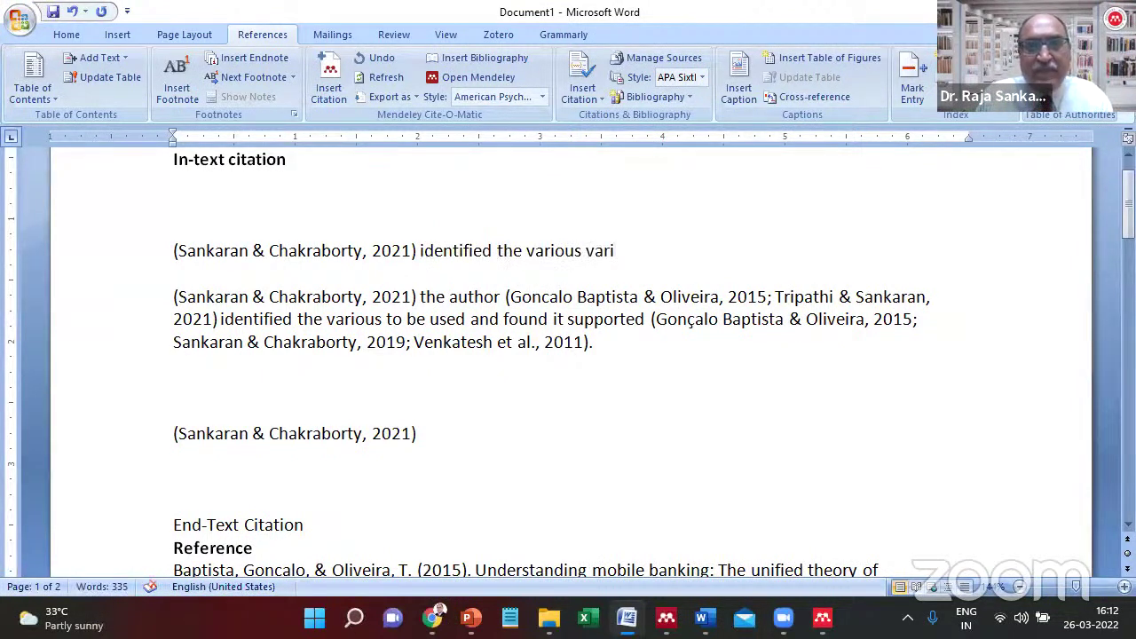
{"action": "type", "text": "ables to be used."}
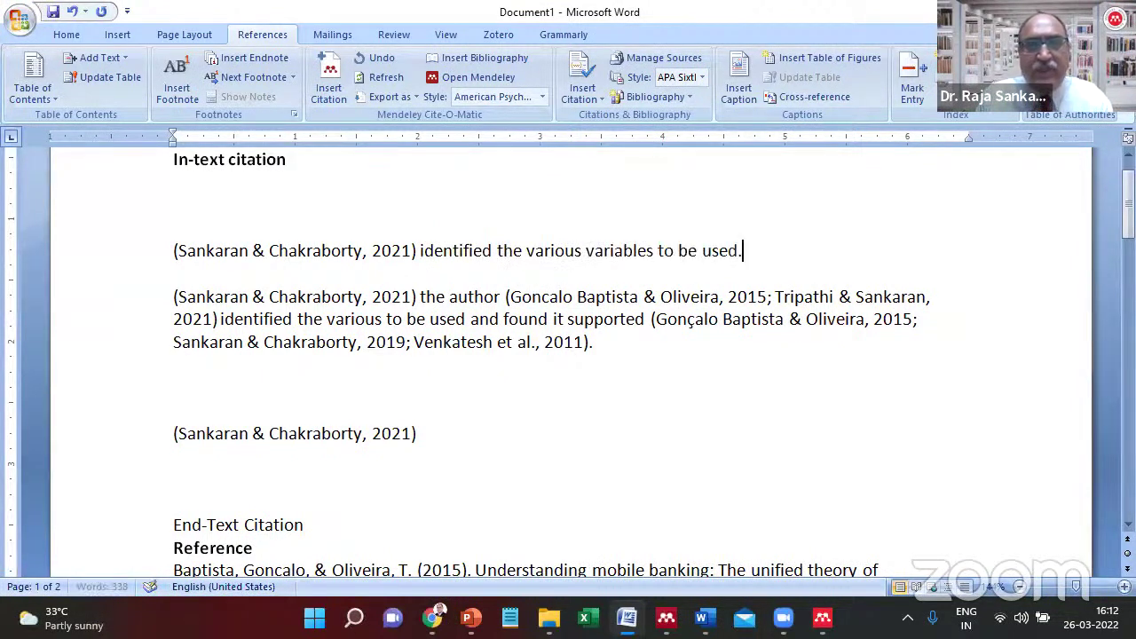
{"action": "key", "text": "Down"}
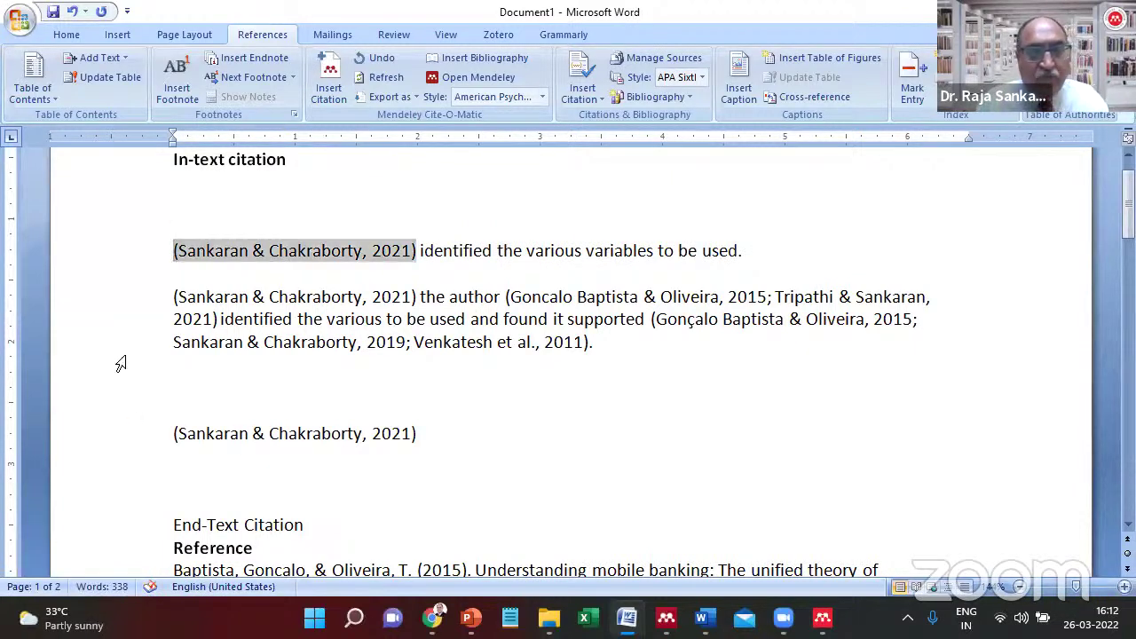
In the new sentence's citation, insert an opening parenthesis before 2021 and remove the comma after the second author.
{"action": "left_click", "coordinate": [266, 252]}
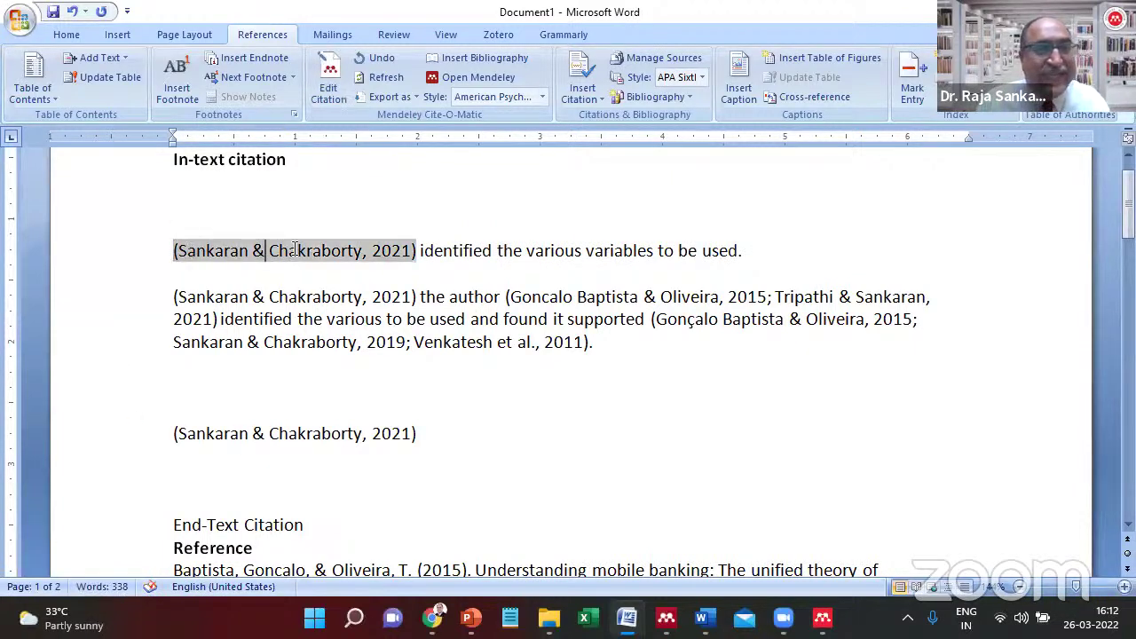
{"action": "left_click", "coordinate": [391, 253]}
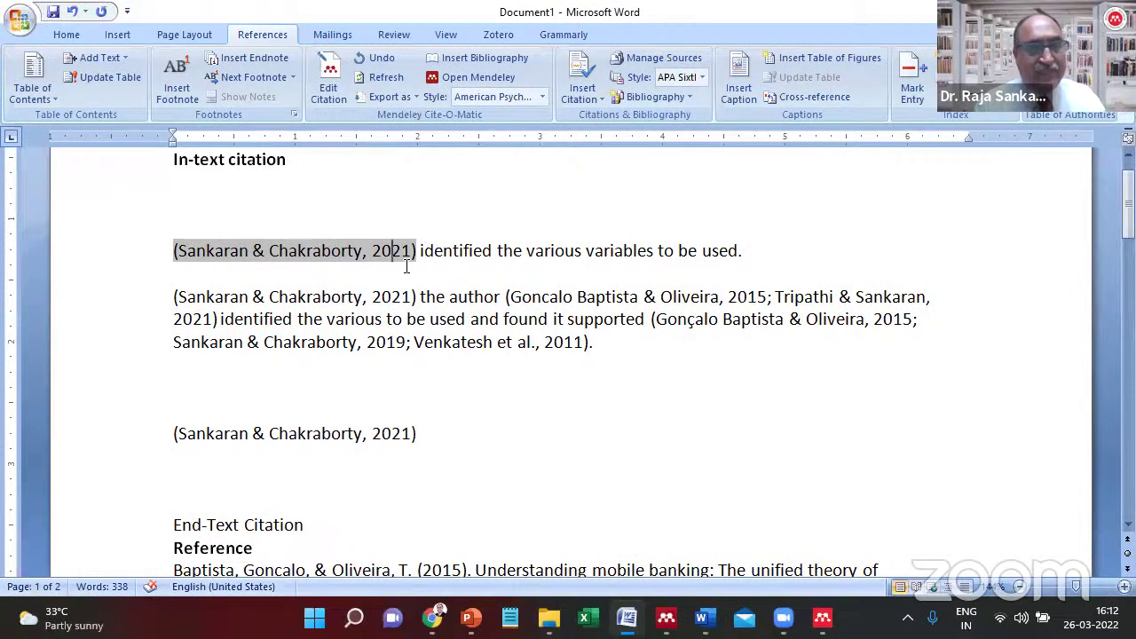
{"action": "left_click", "coordinate": [416, 257]}
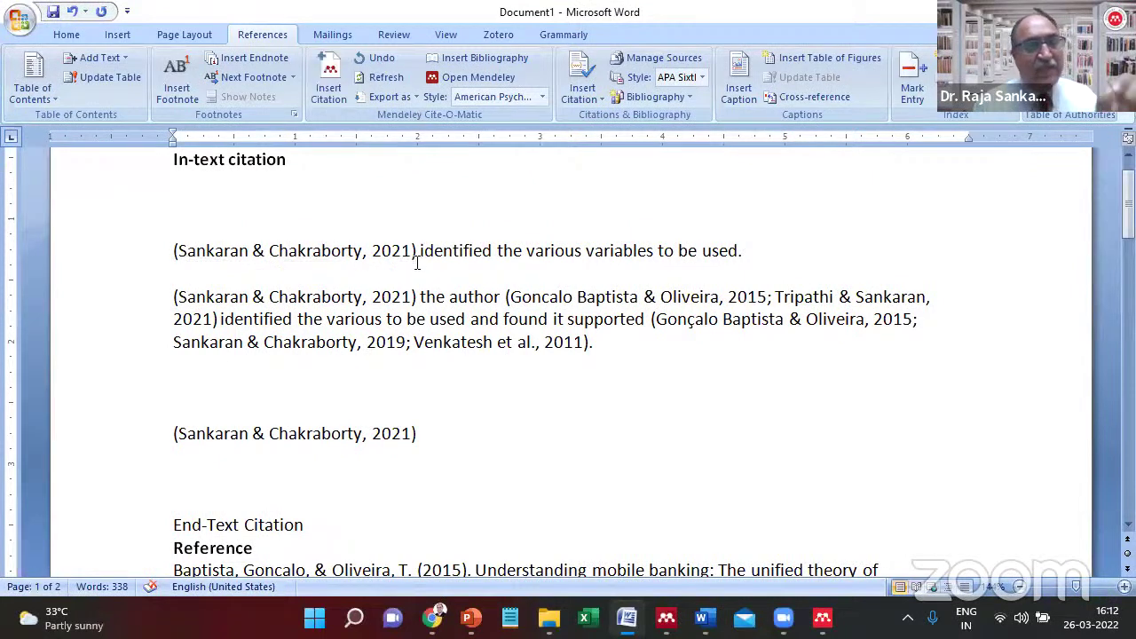
{"action": "left_click", "coordinate": [390, 254]}
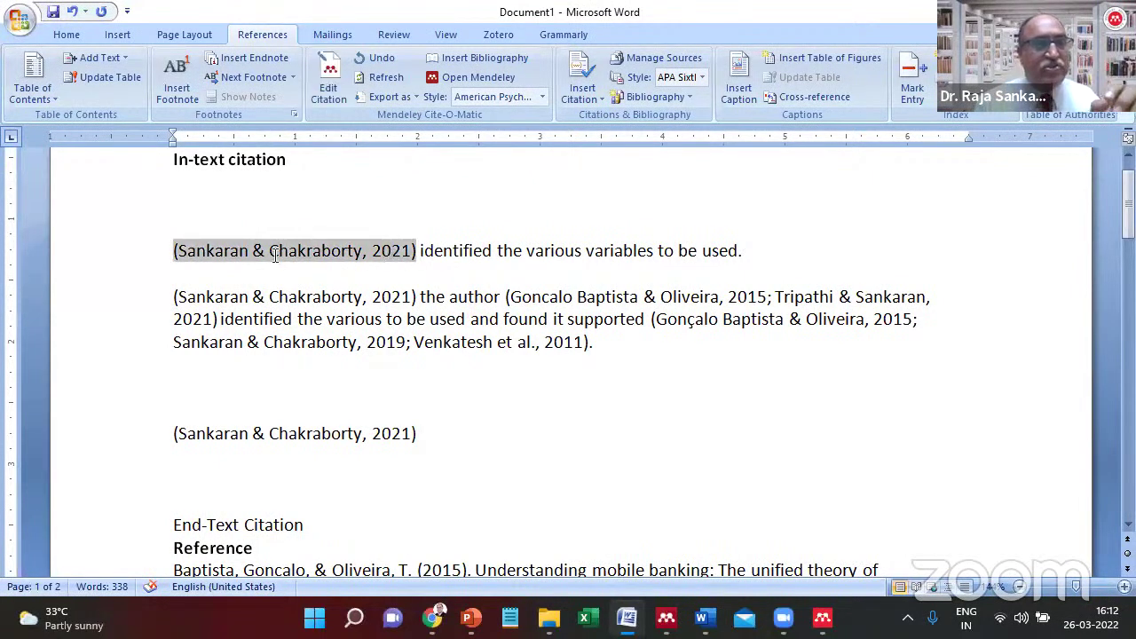
{"action": "key", "text": "Left"}
{"action": "key", "text": "Left"}
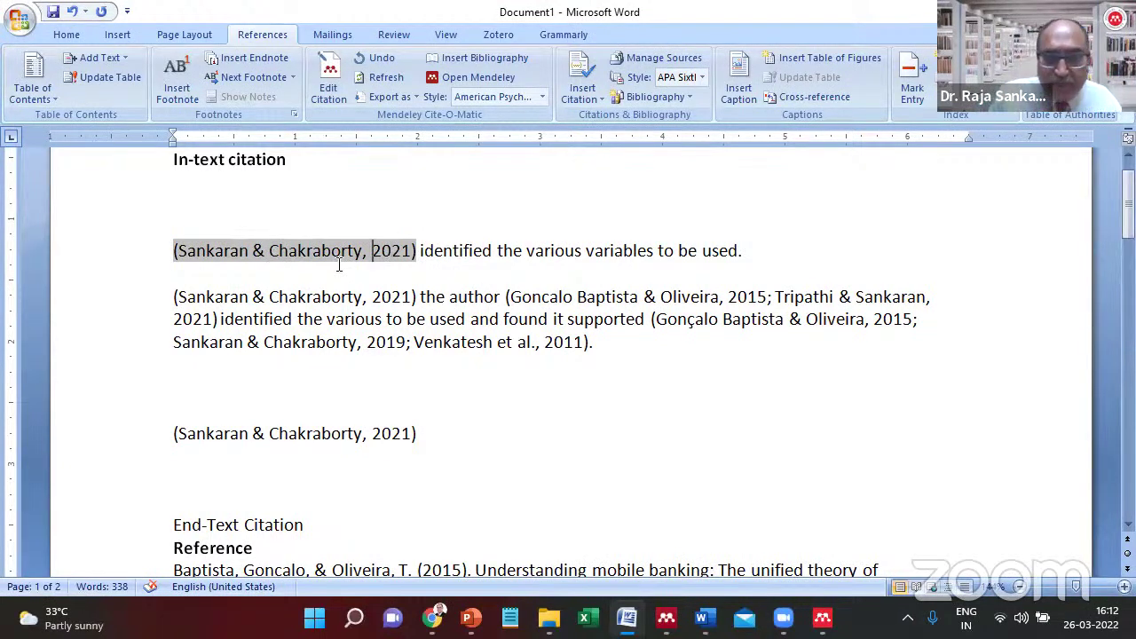
{"action": "type", "text": "("}
{"action": "key", "text": "Left"}
{"action": "key", "text": "Left"}
{"action": "key", "text": "BackSpace"}
{"action": "key", "text": "ctrl+Left"}
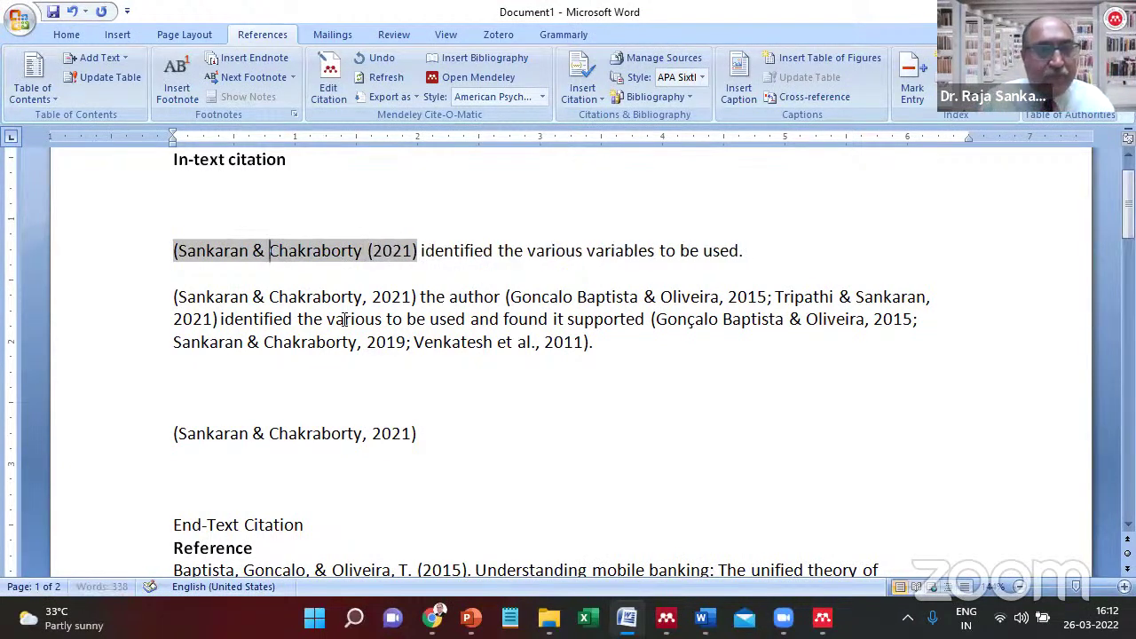
Replace the ampersand between the two authors with "and" and remove the parenthesis that opens the new sentence's citation.
{"action": "key", "text": "Left"}
{"action": "key", "text": "Left"}
{"action": "key", "text": "Delete"}
{"action": "type", "text": "and"}
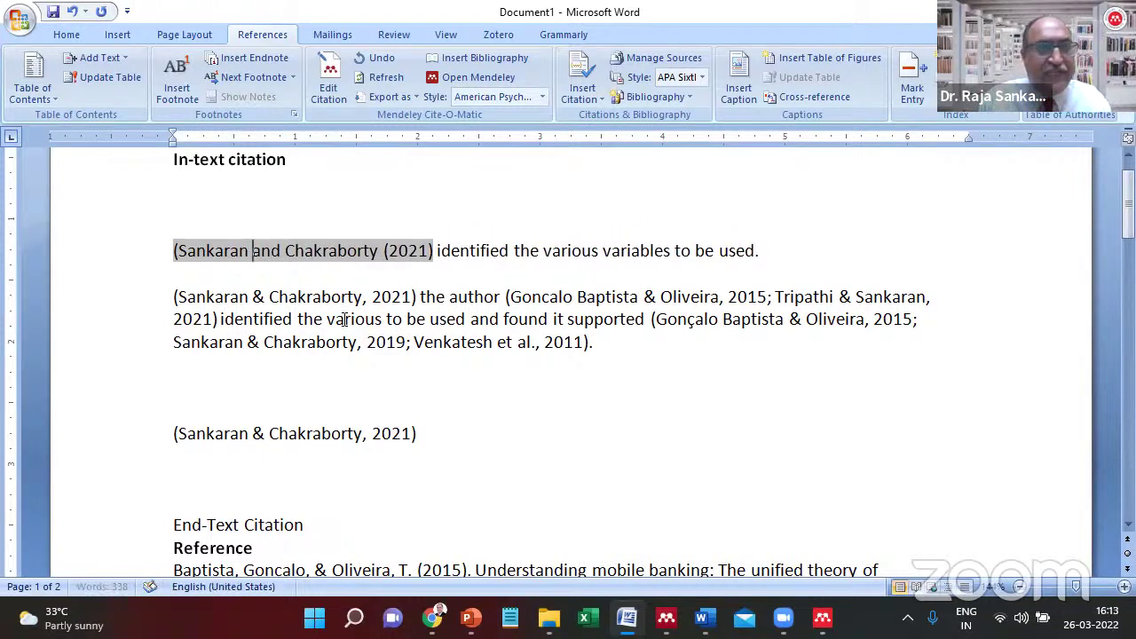
{"action": "key", "text": "Left"}
{"action": "key", "text": "Left"}
{"action": "key", "text": "Left"}
{"action": "key", "text": "Left"}
{"action": "key", "text": "Left"}
{"action": "key", "text": "Left"}
{"action": "key", "text": "Left"}
{"action": "key", "text": "Left"}
{"action": "key", "text": "Left"}
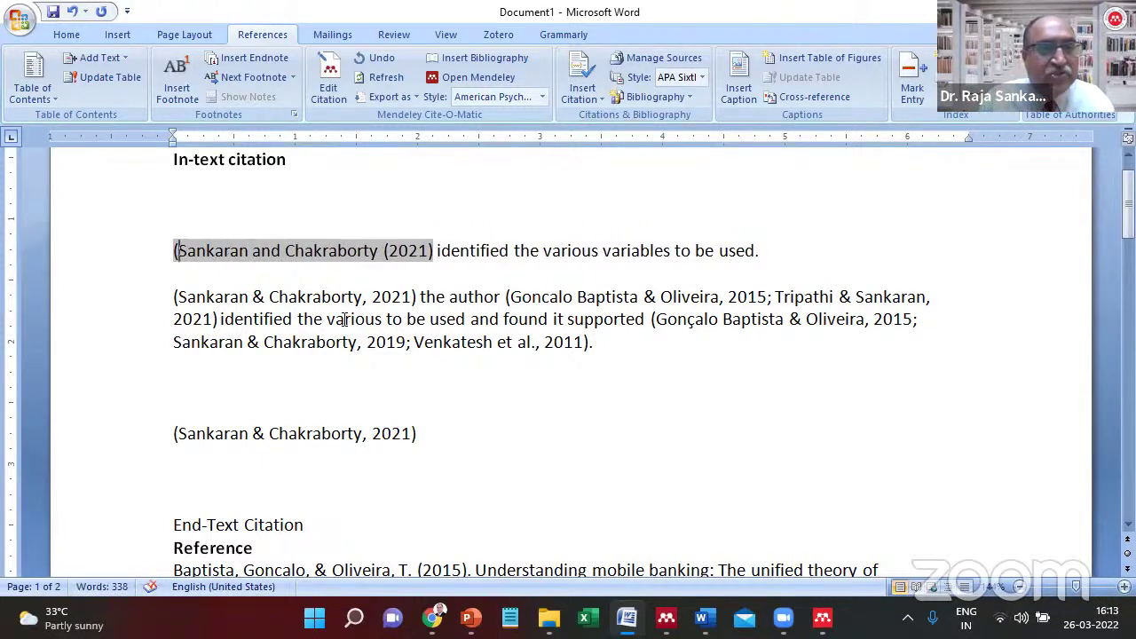
{"action": "key", "text": "BackSpace"}
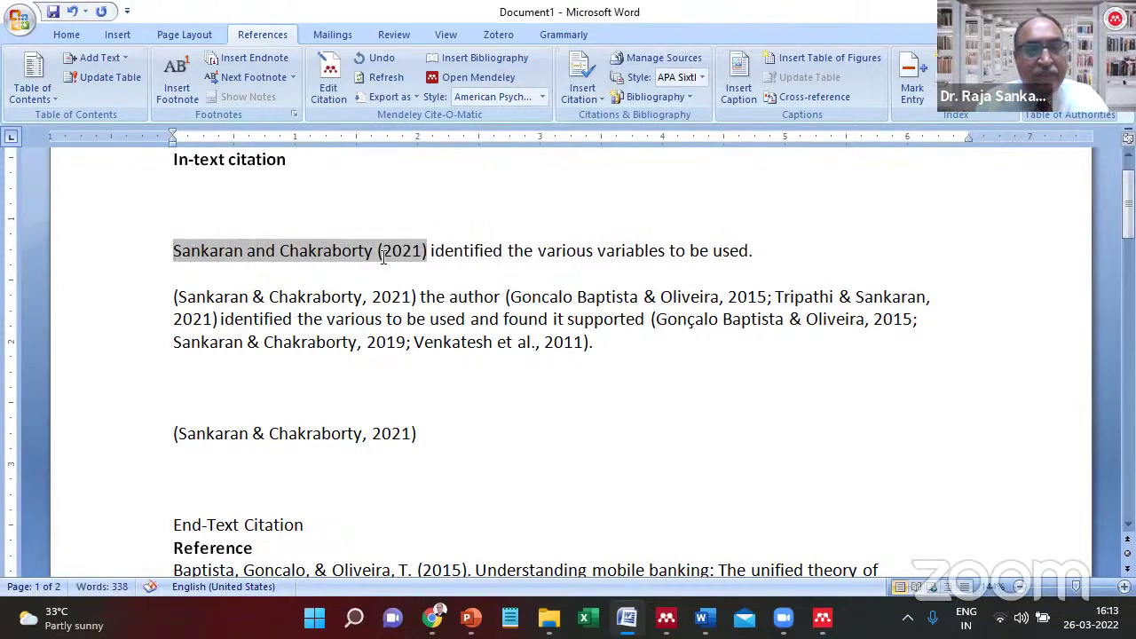
Leave the edited citation and keep its manual edit in Mendeley instead of reverting to the automatic format.
{"action": "left_click", "coordinate": [426, 257]}
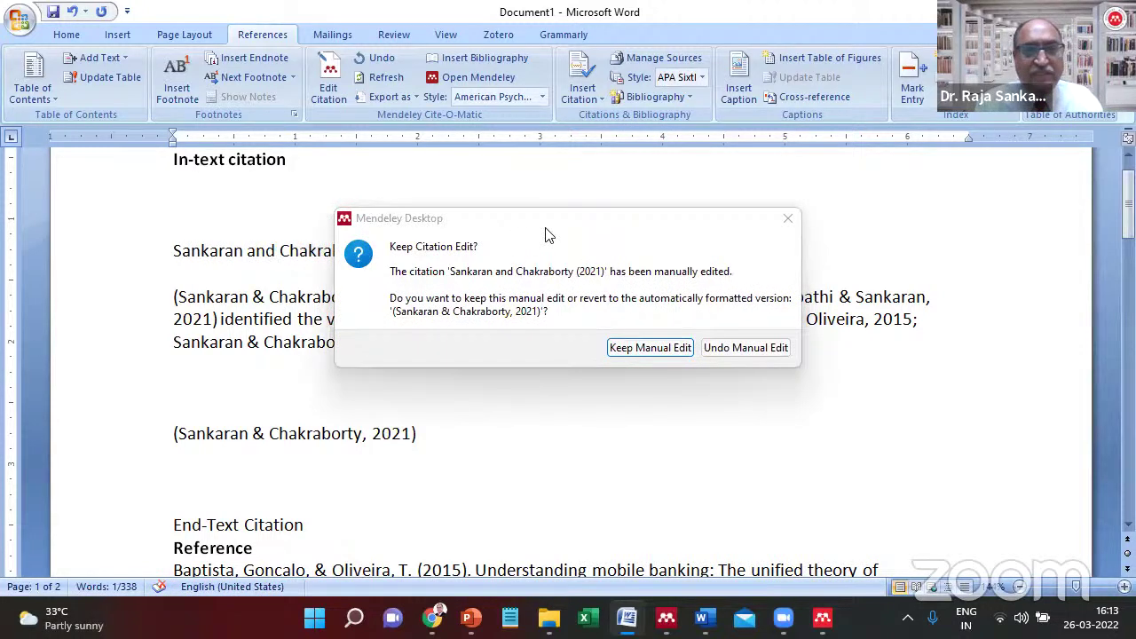
{"action": "left_click_drag", "start_coordinate": [505, 221], "coordinate": [470, 213]}
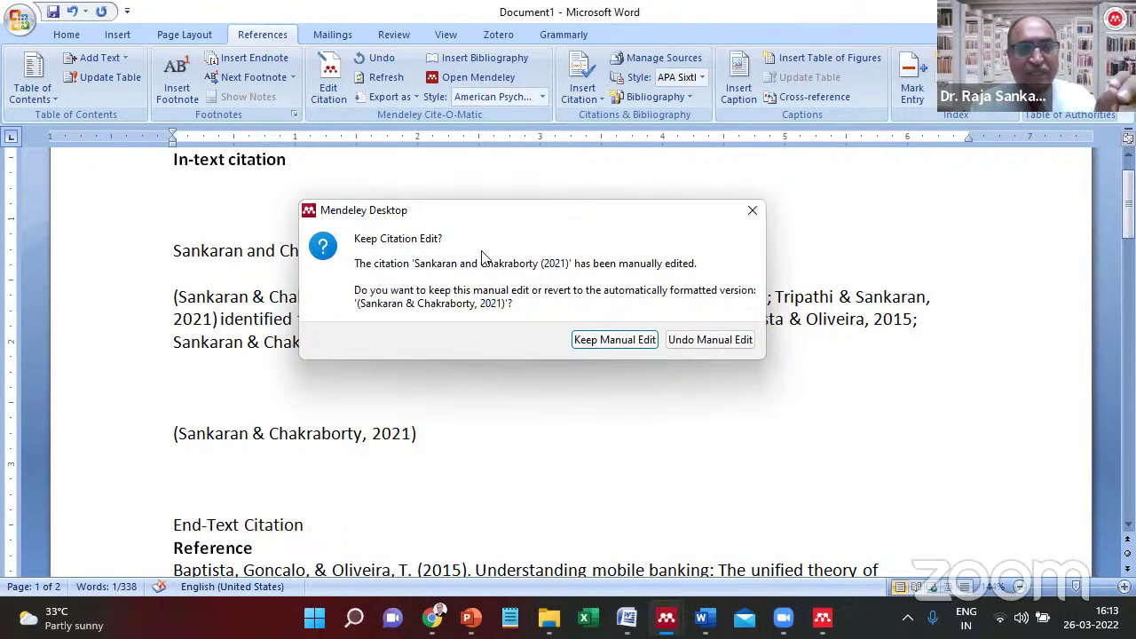
{"action": "left_click", "coordinate": [614, 340]}
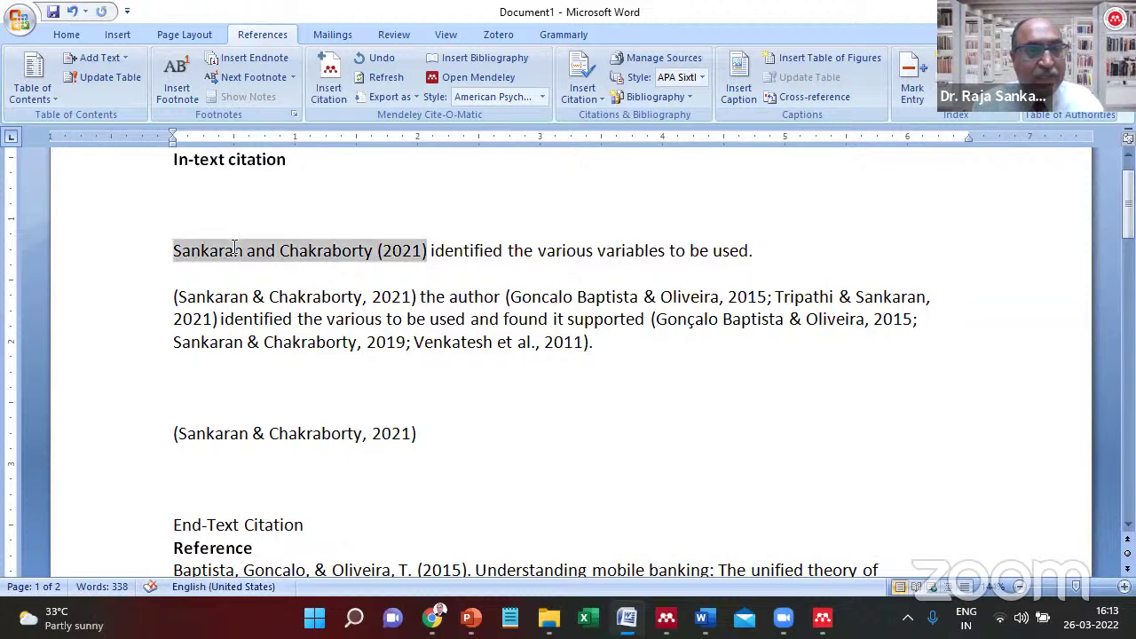
Examine the narrative citation in the new sentence and compare it with the parenthetical citation opening the paragraph below.
{"action": "key", "text": "Home"}
{"action": "key", "text": "Up"}
{"action": "key", "text": "Down"}
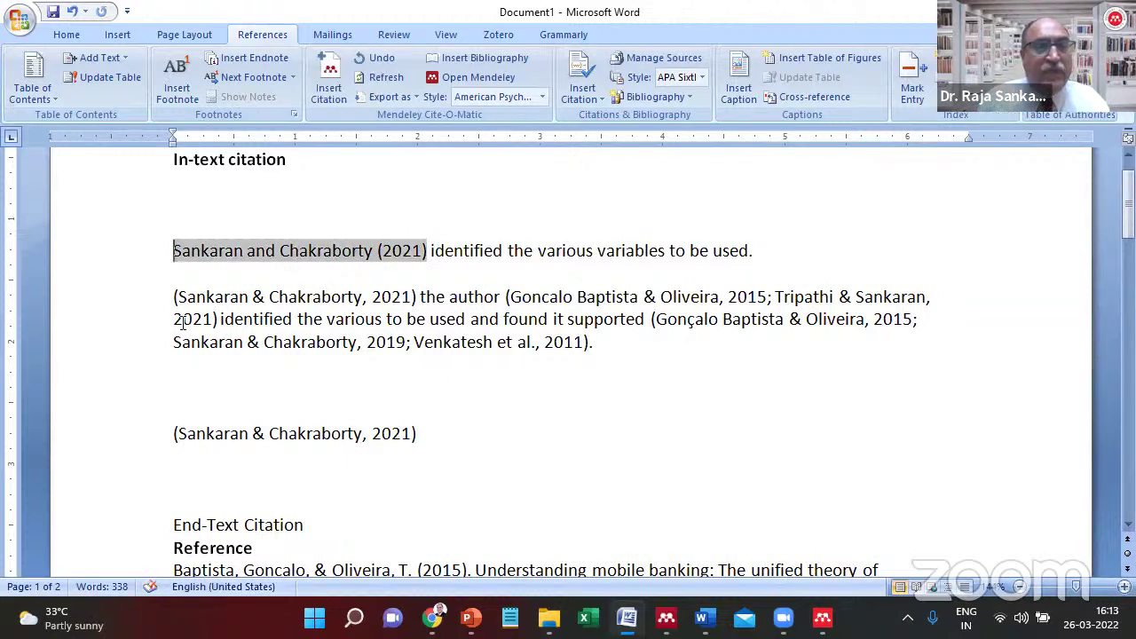
{"action": "key", "text": "ctrl+shift+Right"}
{"action": "key", "text": "ctrl+shift+Right"}
{"action": "key", "text": "ctrl+shift+Right"}
{"action": "key", "text": "ctrl+shift+Right"}
{"action": "key", "text": "ctrl+shift+Right"}
{"action": "key", "text": "ctrl+shift+Right"}
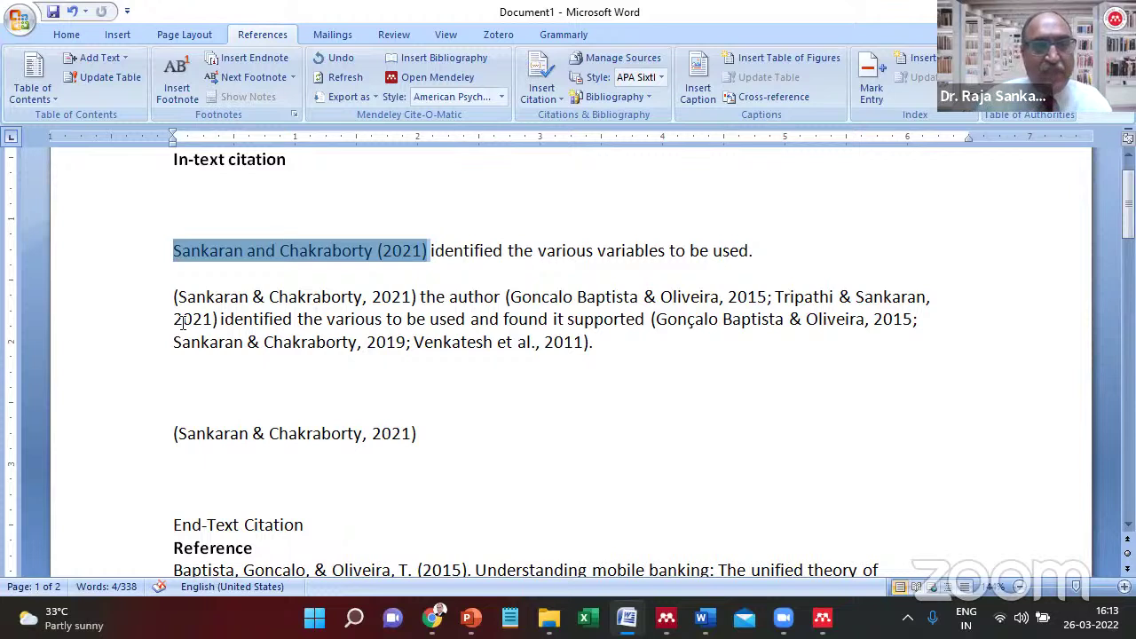
{"action": "key", "text": "Up"}
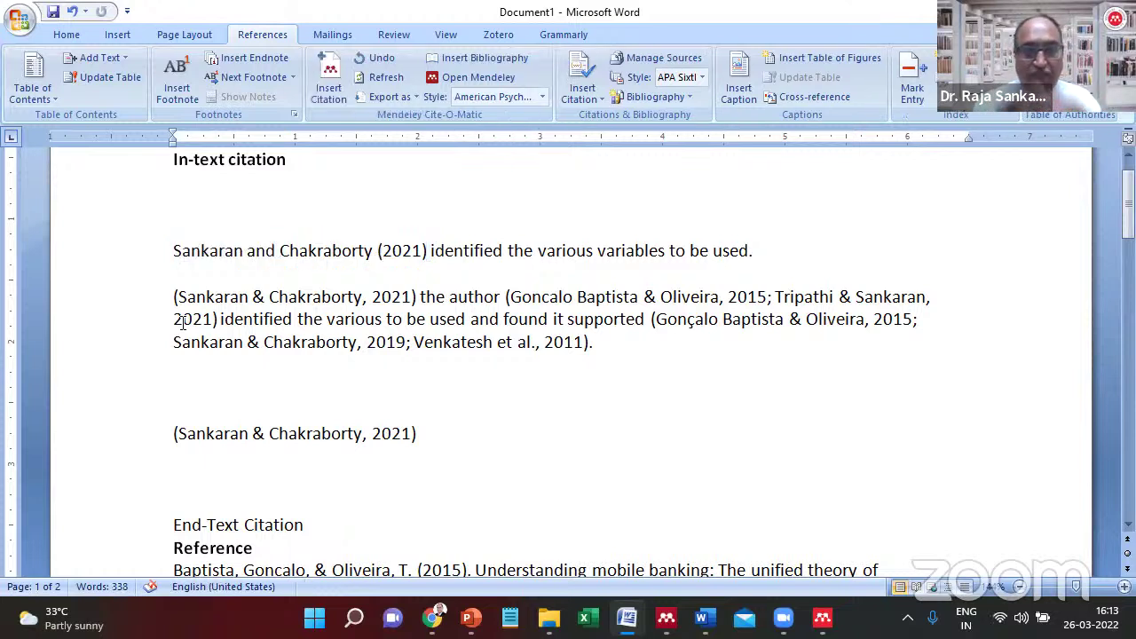
{"action": "key", "text": "Down"}
{"action": "key", "text": "Down"}
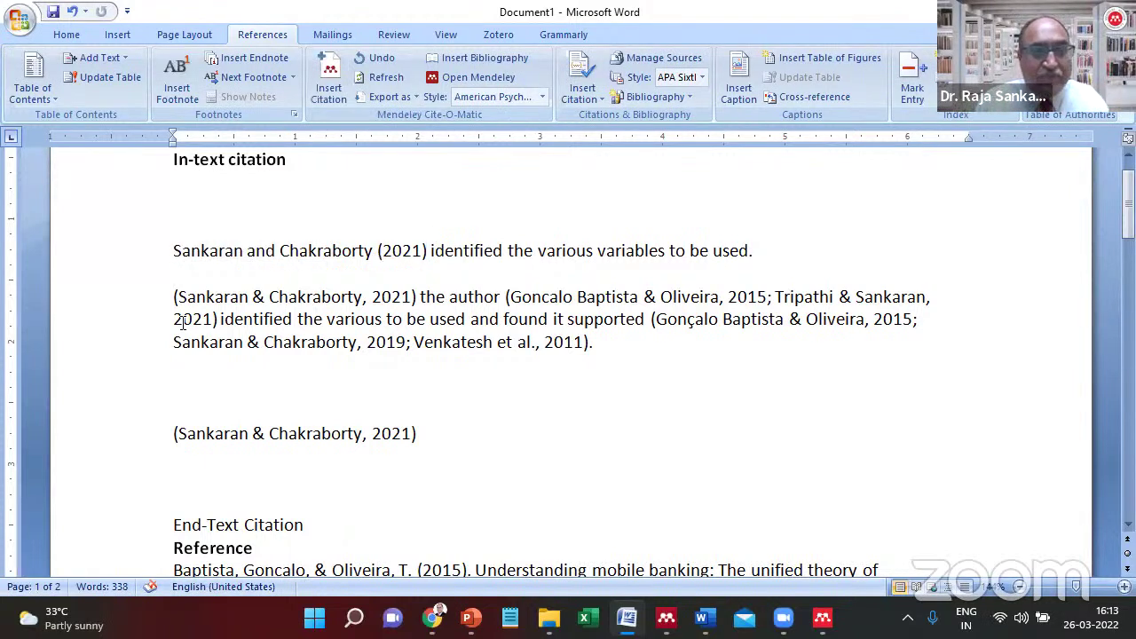
{"action": "key", "text": "Down"}
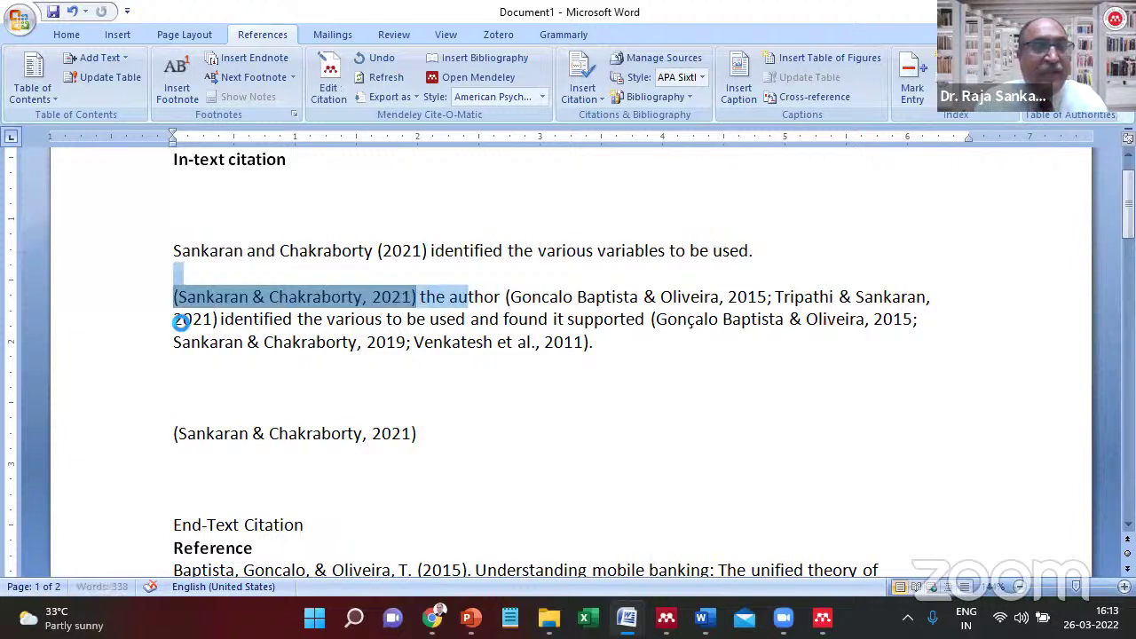
{"action": "key", "text": "shift+Left"}
{"action": "key", "text": "Up"}
{"action": "key", "text": "Up"}
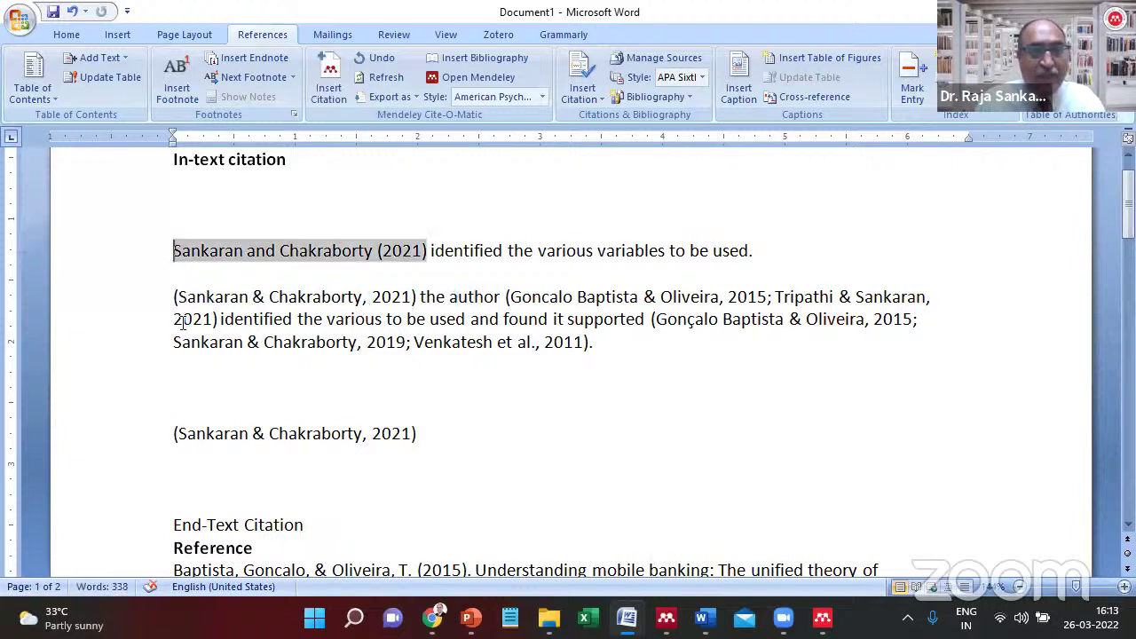
Change "author" to "authors" in the paragraph and highlight the two-source citation that follows the word.
{"action": "left_click", "coordinate": [508, 296]}
{"action": "type", "text": "s"}
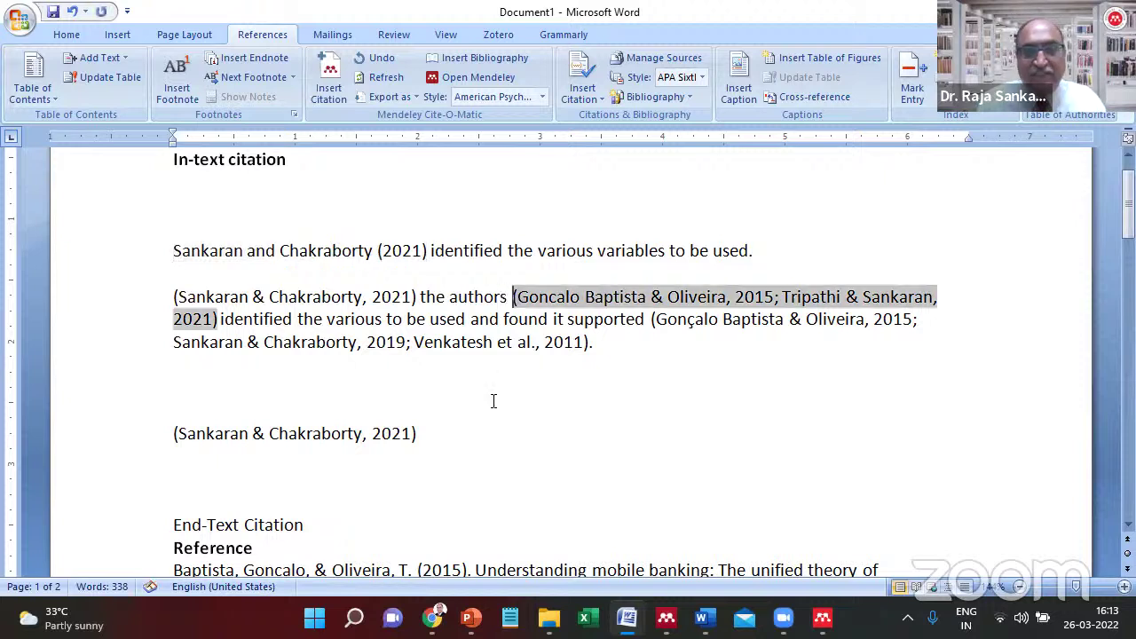
{"action": "key", "text": "ctrl+shift+Right"}
{"action": "key", "text": "ctrl+shift+Right"}
{"action": "key", "text": "ctrl+shift+Right"}
{"action": "key", "text": "ctrl+shift+Right"}
{"action": "key", "text": "ctrl+shift+Right"}
{"action": "key", "text": "ctrl+shift+Right"}
{"action": "key", "text": "ctrl+shift+Right"}
{"action": "key", "text": "ctrl+shift+Right"}
{"action": "key", "text": "ctrl+shift+Right"}
{"action": "key", "text": "ctrl+shift+Right"}
{"action": "key", "text": "ctrl+shift+Right"}
{"action": "key", "text": "ctrl+shift+Right"}
{"action": "key", "text": "ctrl+shift+Right"}
{"action": "key", "text": "ctrl+shift+Right"}
{"action": "key", "text": "ctrl+shift+Right"}
{"action": "key", "text": "ctrl+shift+Right"}
{"action": "key", "text": "ctrl+shift+Left"}
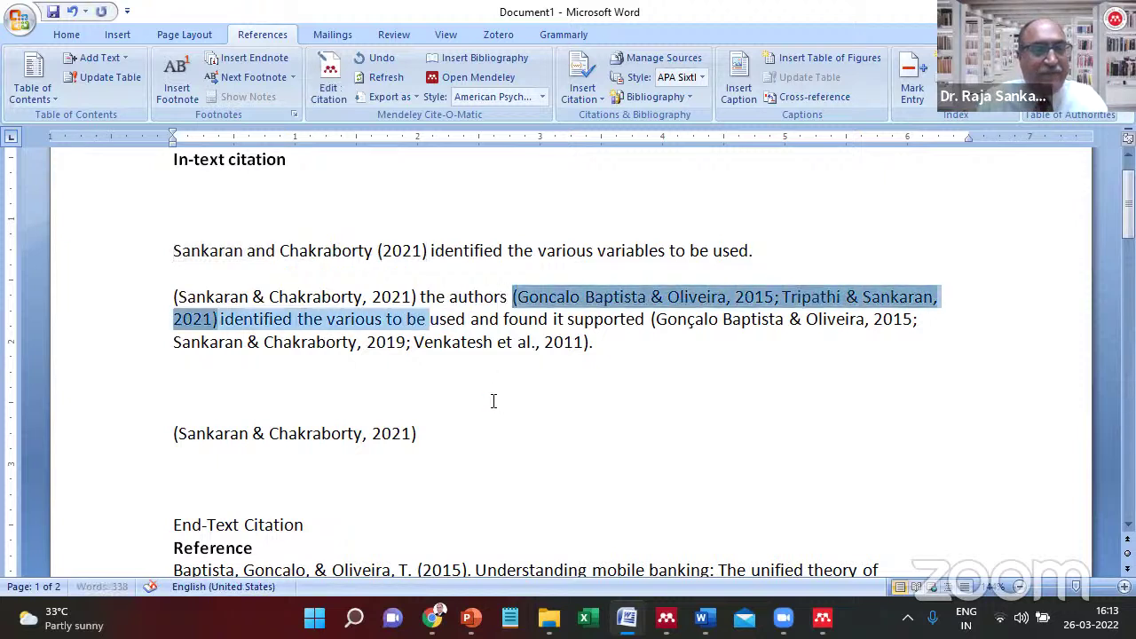
{"action": "left_click", "coordinate": [494, 401]}
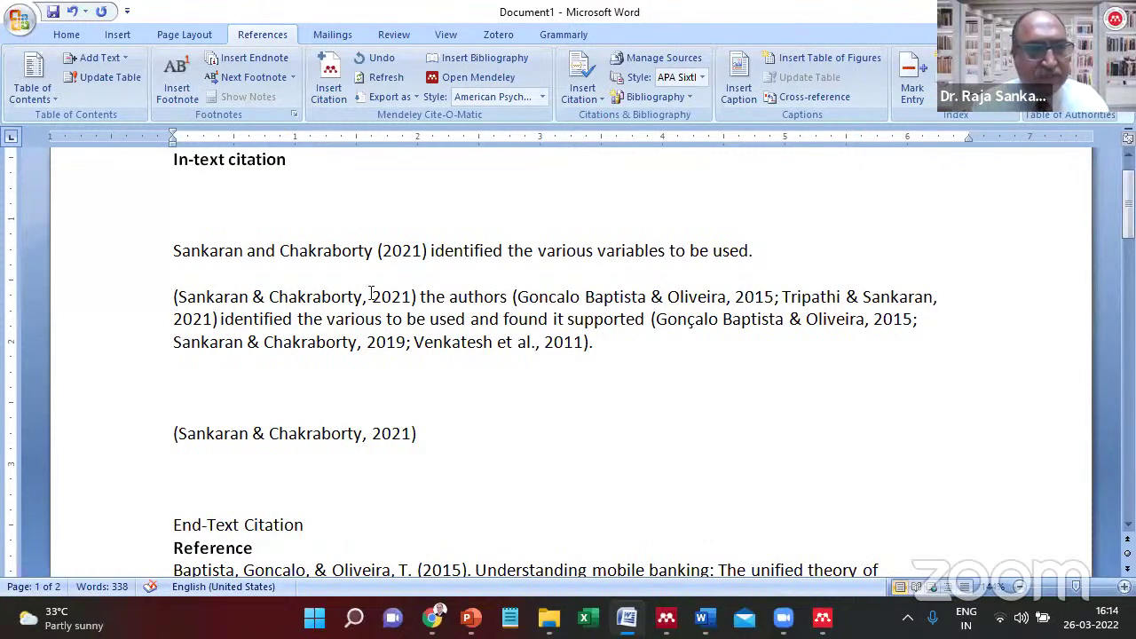
Delete the narrative example sentence ending in "identified the various variables to be used." from above the paragraph.
{"action": "key", "text": "Up"}
{"action": "key", "text": "Up"}
{"action": "key", "text": "Up"}
{"action": "key", "text": "Up"}
{"action": "key", "text": "Up"}
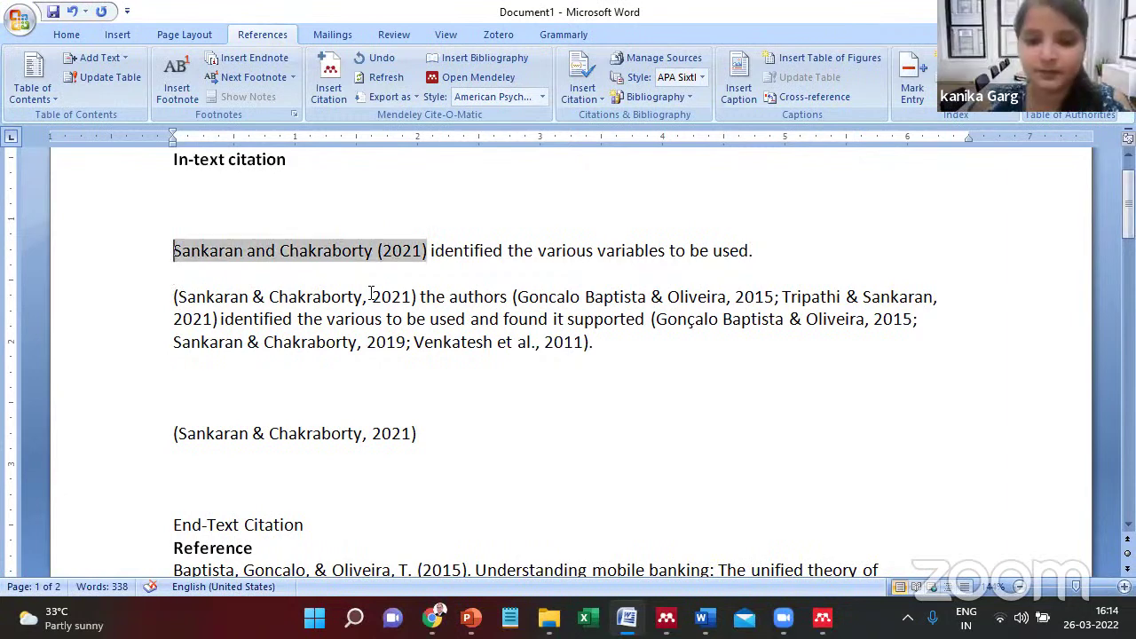
{"action": "left_click", "coordinate": [367, 293]}
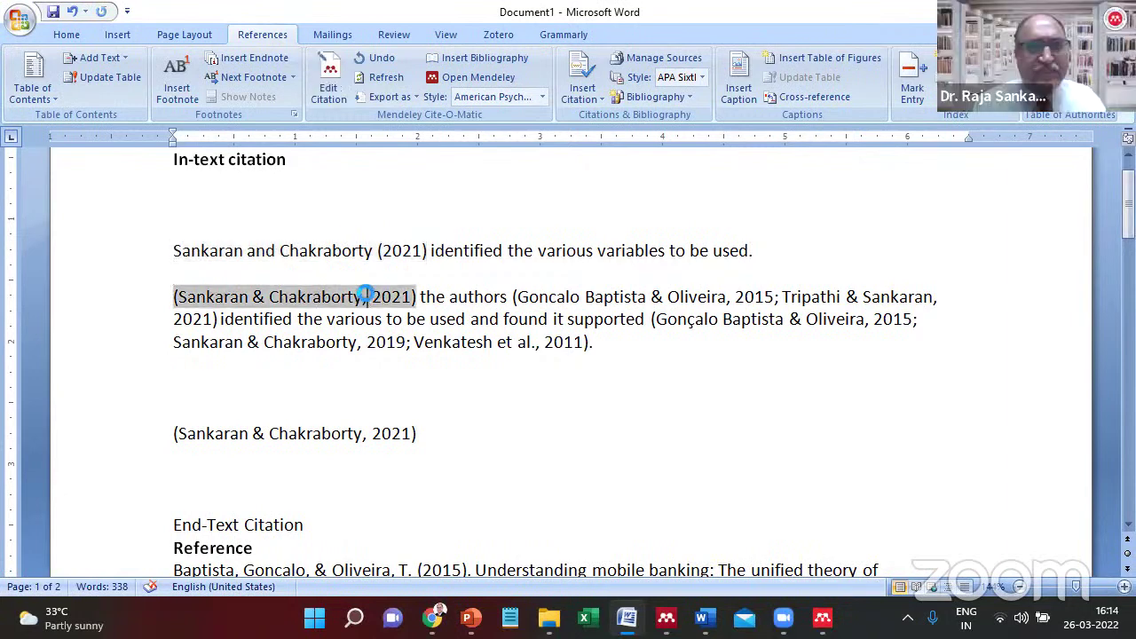
{"action": "left_click", "coordinate": [431, 226]}
{"action": "key", "text": "shift+Down"}
{"action": "key", "text": "shift+Down"}
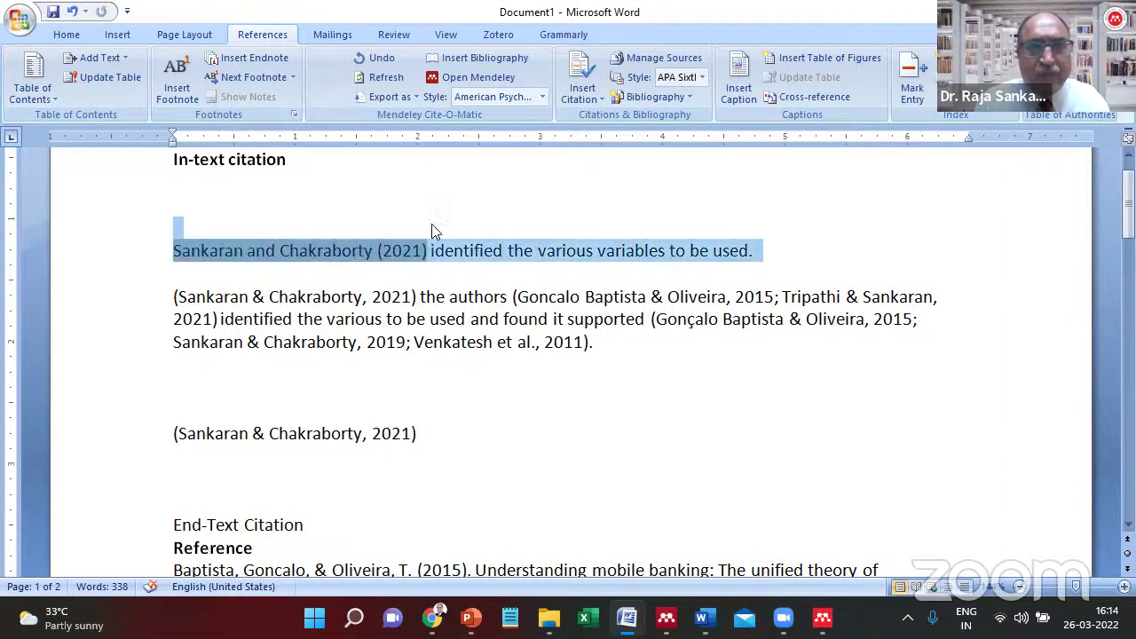
{"action": "key", "text": "Delete"}
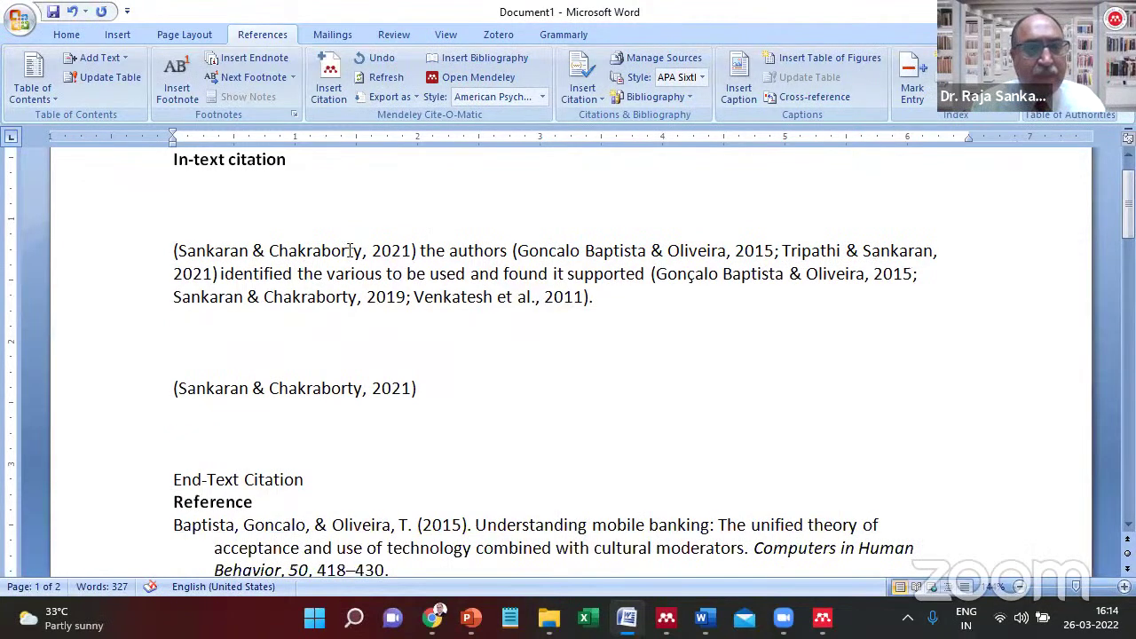
Highlight the paragraph's one-source, two-source and three-source citations in turn to see the extent of each field.
{"action": "left_click", "coordinate": [351, 250]}
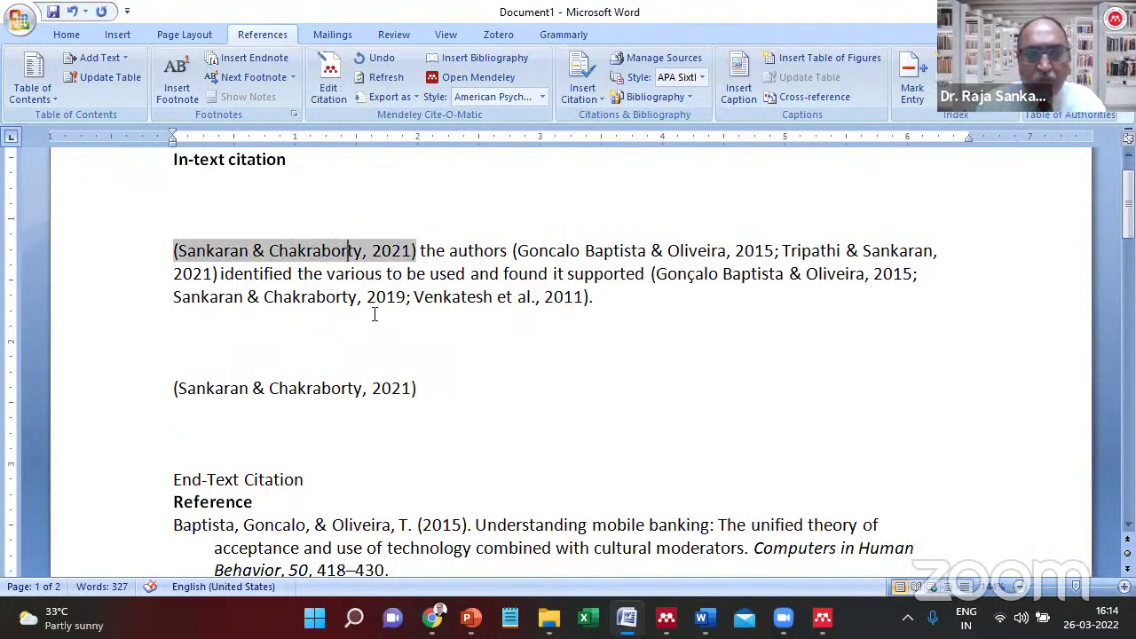
{"action": "left_click", "coordinate": [468, 311]}
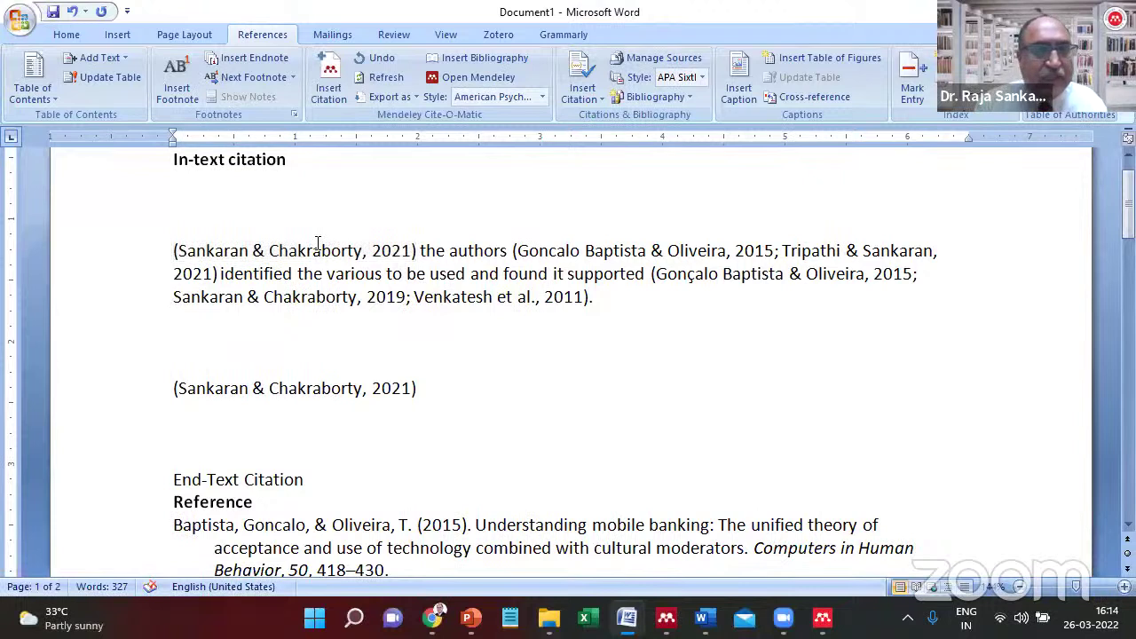
{"action": "left_click", "coordinate": [316, 251]}
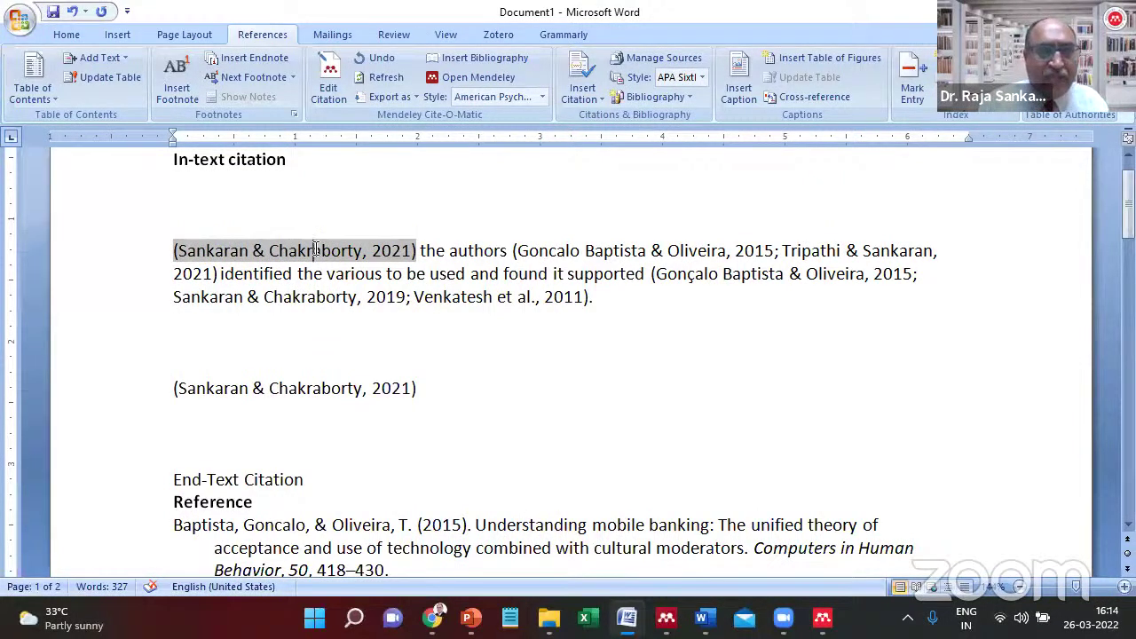
{"action": "left_click", "coordinate": [633, 251]}
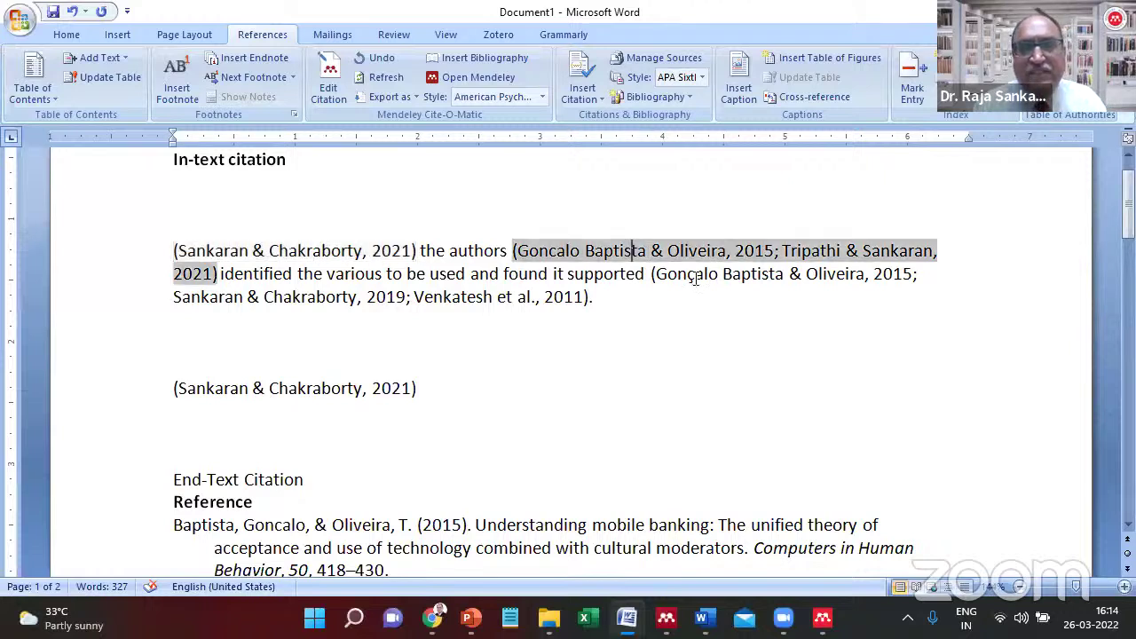
{"action": "left_click", "coordinate": [710, 275]}
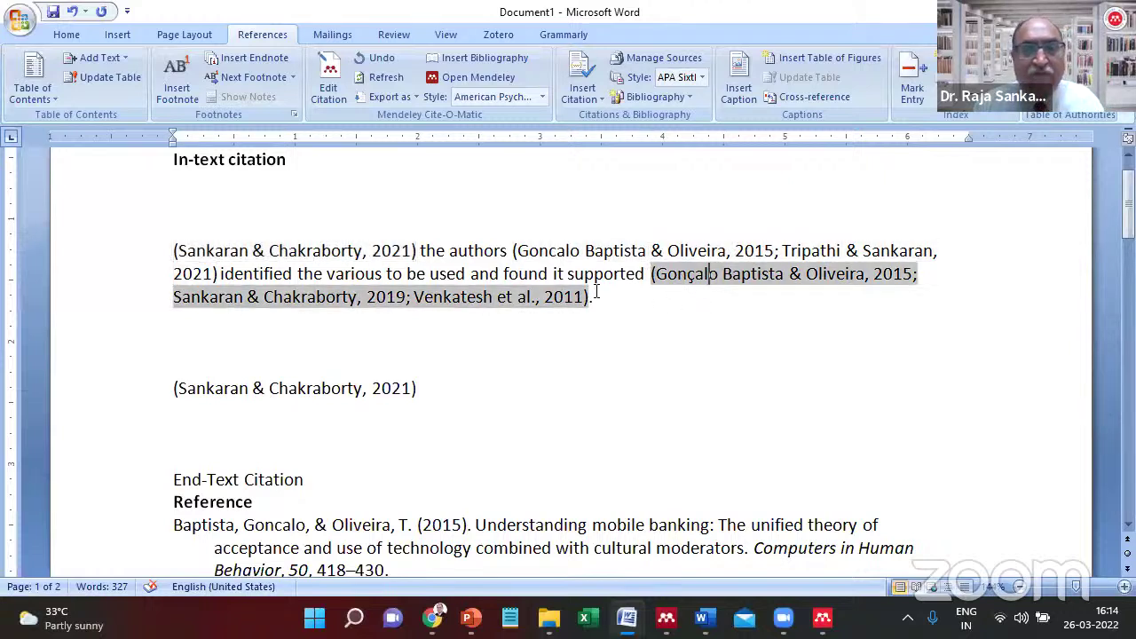
{"action": "left_click", "coordinate": [584, 252]}
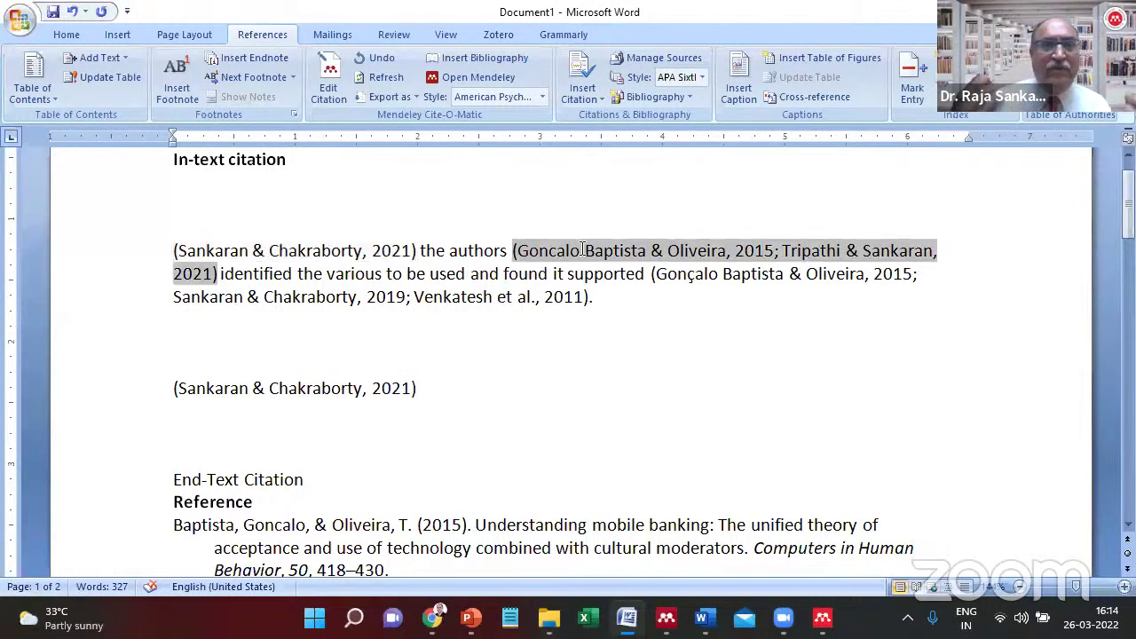
Show the field code behind the citation opening the paragraph and switch it back to the formatted citation.
{"action": "left_click", "coordinate": [386, 252]}
{"action": "right_click", "coordinate": [352, 254]}
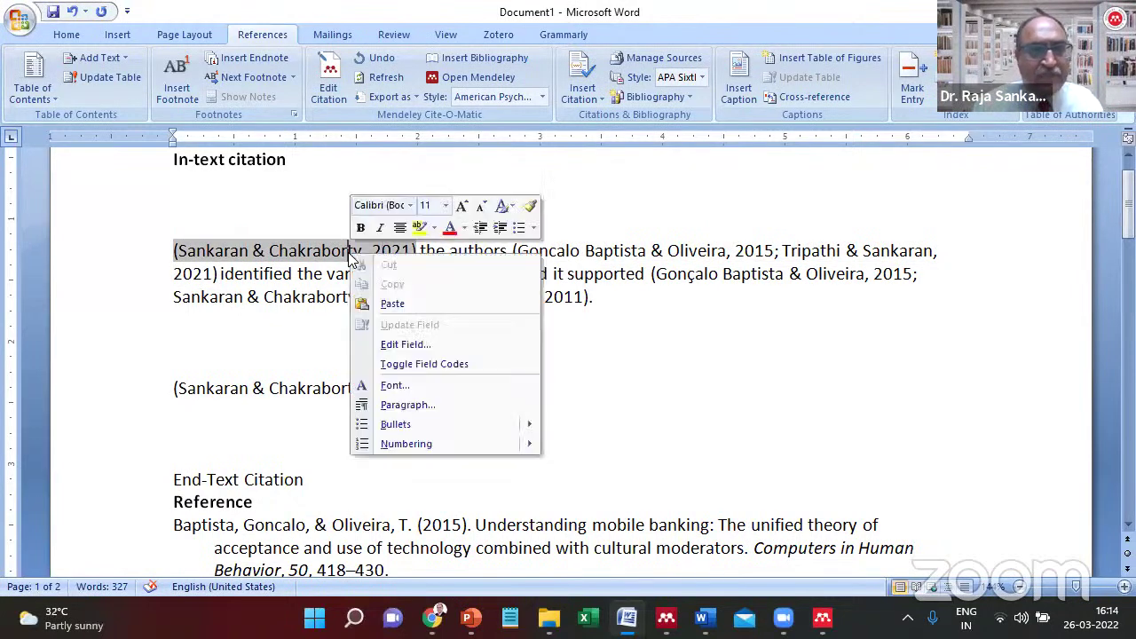
{"action": "left_click", "coordinate": [413, 364]}
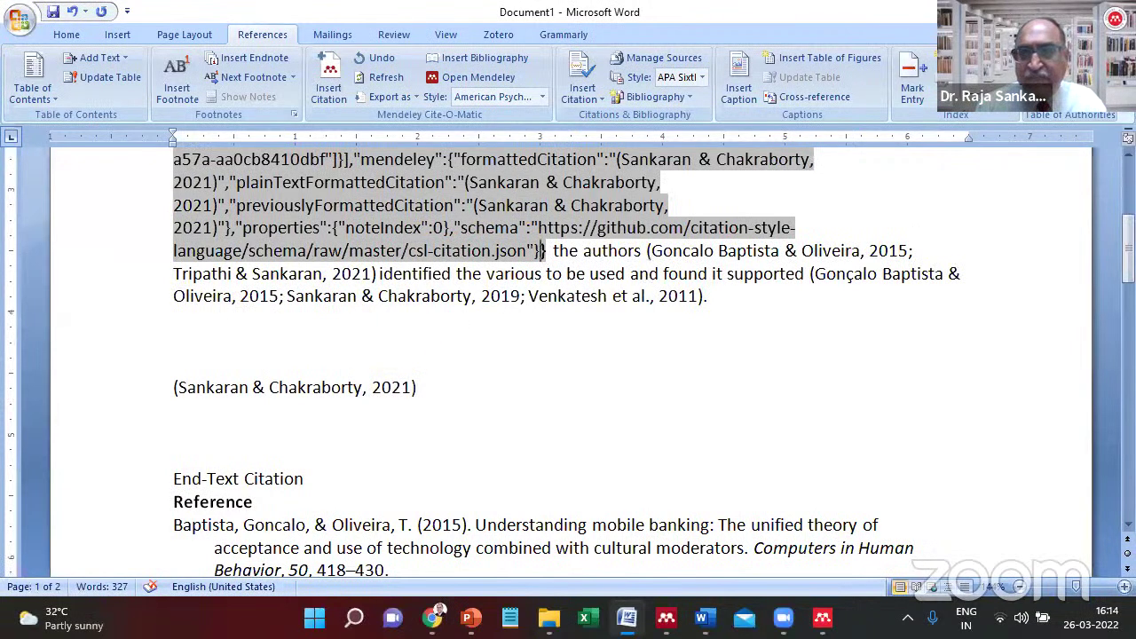
{"action": "scroll", "coordinate": [588, 223], "scroll_direction": "up", "scroll_amount": 3}
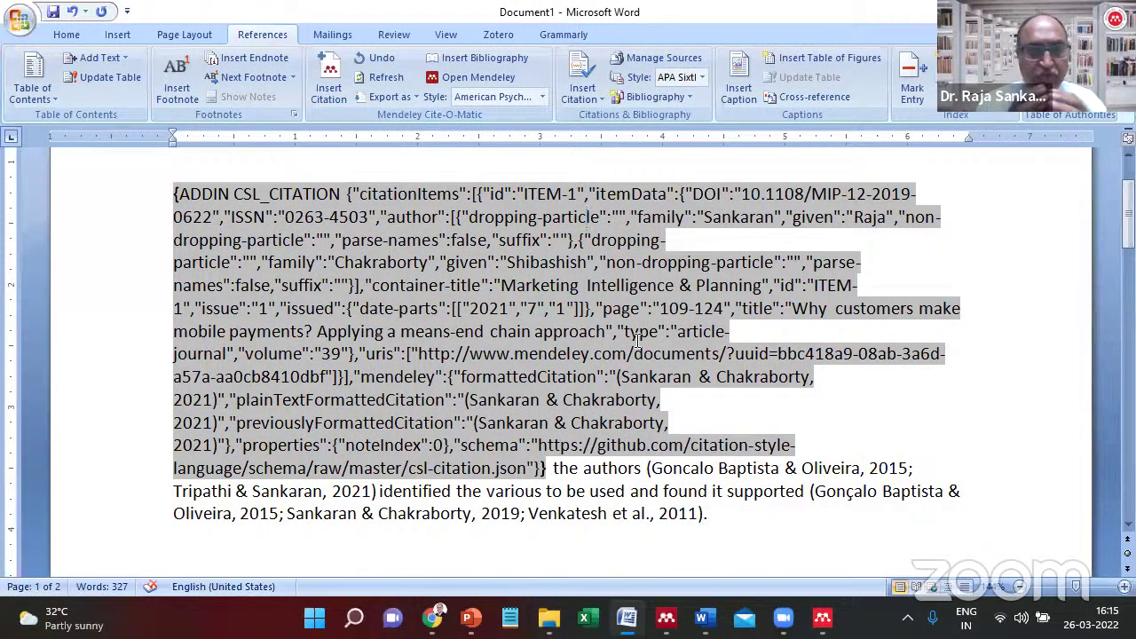
{"action": "right_click", "coordinate": [570, 341]}
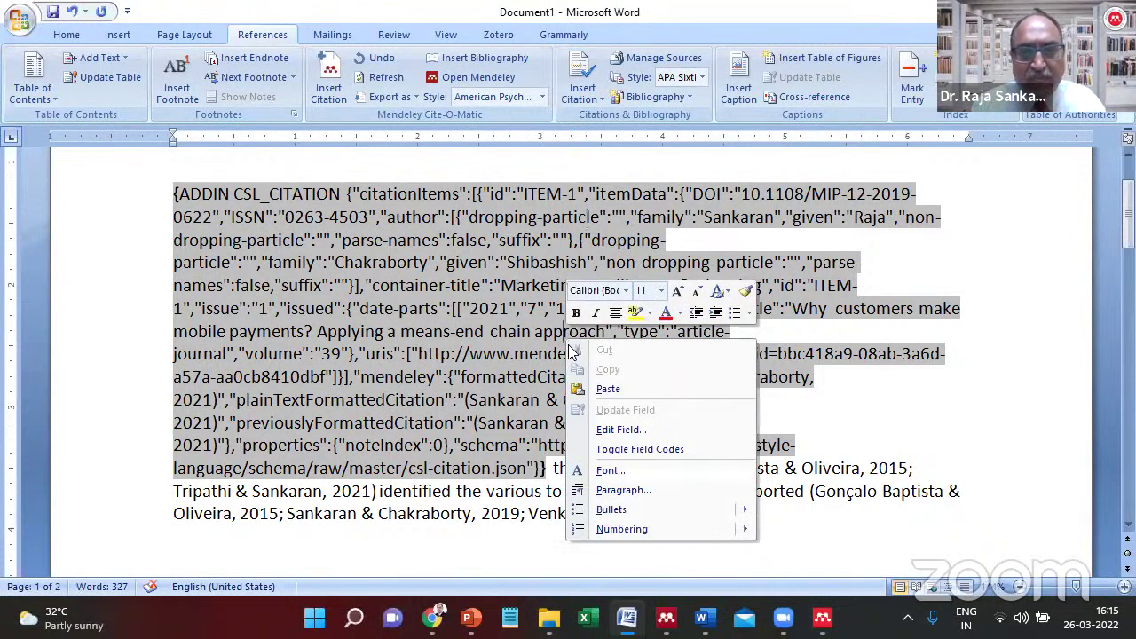
{"action": "left_click", "coordinate": [633, 450]}
Copy the opening citation with the words "the authors" and paste it on its own line above the paragraph.
{"action": "key", "text": "Up"}
{"action": "key", "text": "shift+Down"}
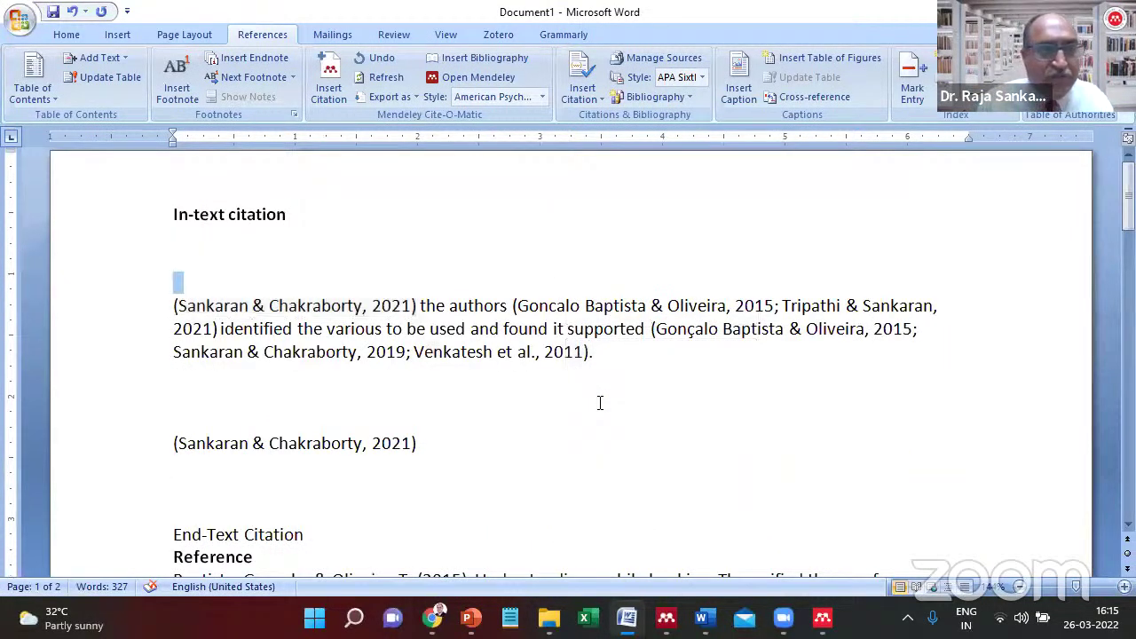
{"action": "key", "text": "shift+Down"}
{"action": "left_click", "coordinate": [489, 302], "text": "shift"}
{"action": "left_click_drag", "start_coordinate": [489, 301], "coordinate": [491, 306]}
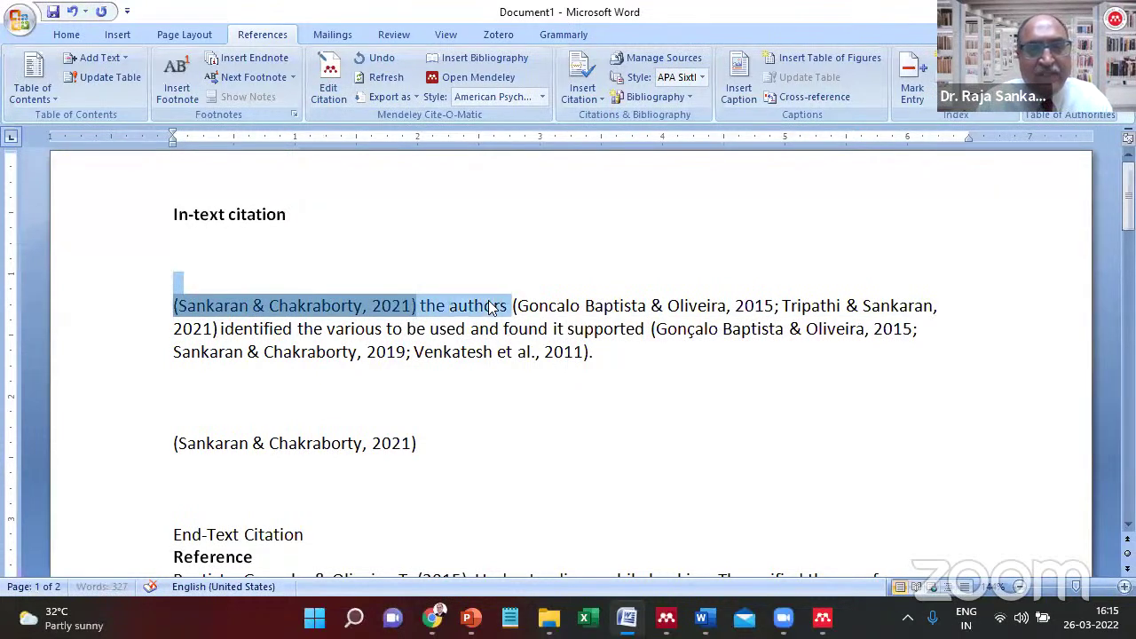
{"action": "key", "text": "ctrl+c"}
{"action": "key", "text": "Left"}
{"action": "key", "text": "ctrl+v"}
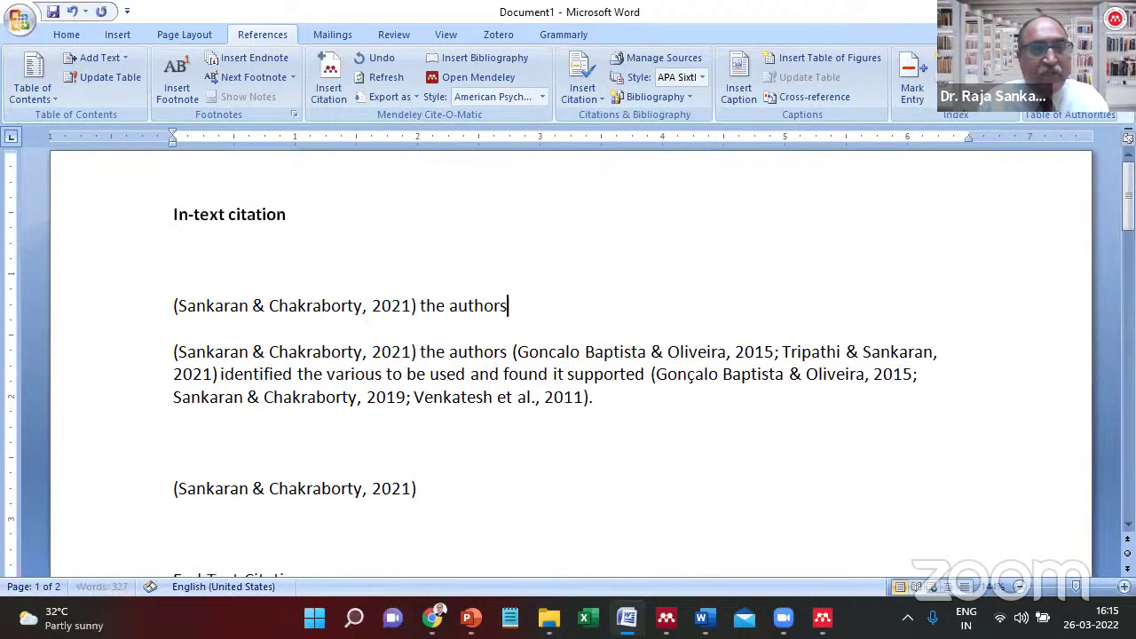
Copy only the paragraph's opening citation, without the words after it, and paste it on a new line above the previous copy.
{"action": "key", "text": "Up"}
{"action": "key", "text": "Down"}
{"action": "key", "text": "Down"}
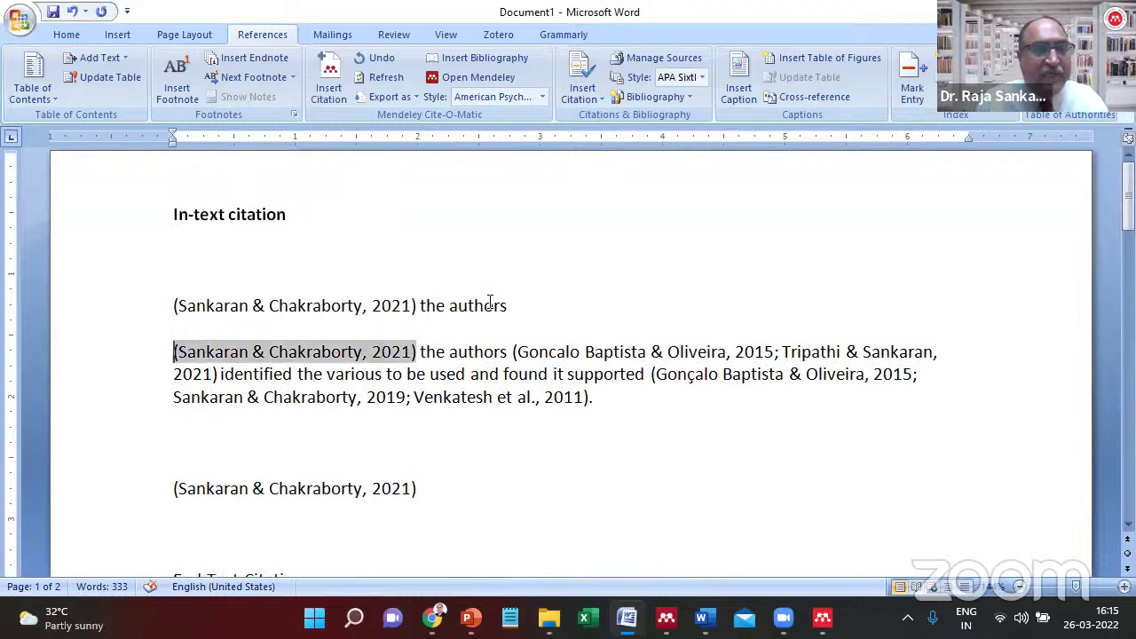
{"action": "key", "text": "shift+Right"}
{"action": "key", "text": "shift+Right"}
{"action": "key", "text": "shift+Right"}
{"action": "key", "text": "shift+Right"}
{"action": "key", "text": "shift+Right"}
{"action": "key", "text": "shift+Right"}
{"action": "key", "text": "shift+Right"}
{"action": "key", "text": "shift+Right"}
{"action": "key", "text": "shift+Right"}
{"action": "key", "text": "shift+Right"}
{"action": "key", "text": "shift+Right"}
{"action": "key", "text": "shift+Right"}
{"action": "key", "text": "shift+Right"}
{"action": "key", "text": "shift+Right"}
{"action": "key", "text": "shift+Right"}
{"action": "key", "text": "shift+Right"}
{"action": "key", "text": "shift+Right"}
{"action": "key", "text": "shift+Right"}
{"action": "key", "text": "shift+Right"}
{"action": "key", "text": "shift+Right"}
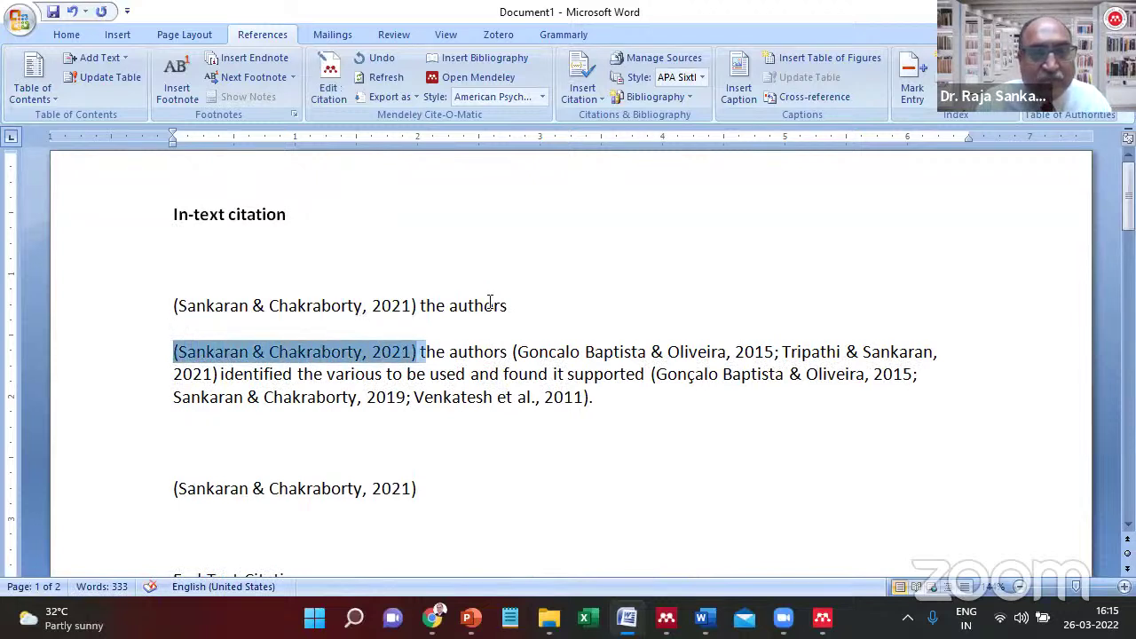
{"action": "key", "text": "ctrl+c"}
{"action": "key", "text": "Left"}
{"action": "key", "text": "Up"}
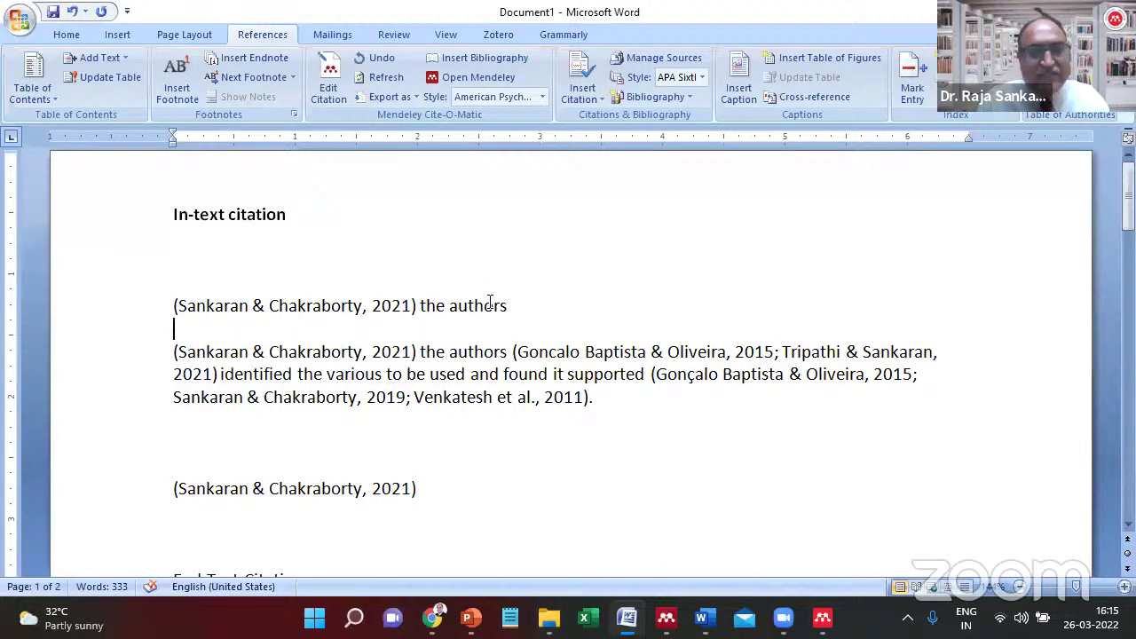
{"action": "key", "text": "Up"}
{"action": "key", "text": "Up"}
{"action": "key", "text": "ctrl+v"}
{"action": "key", "text": "Return"}
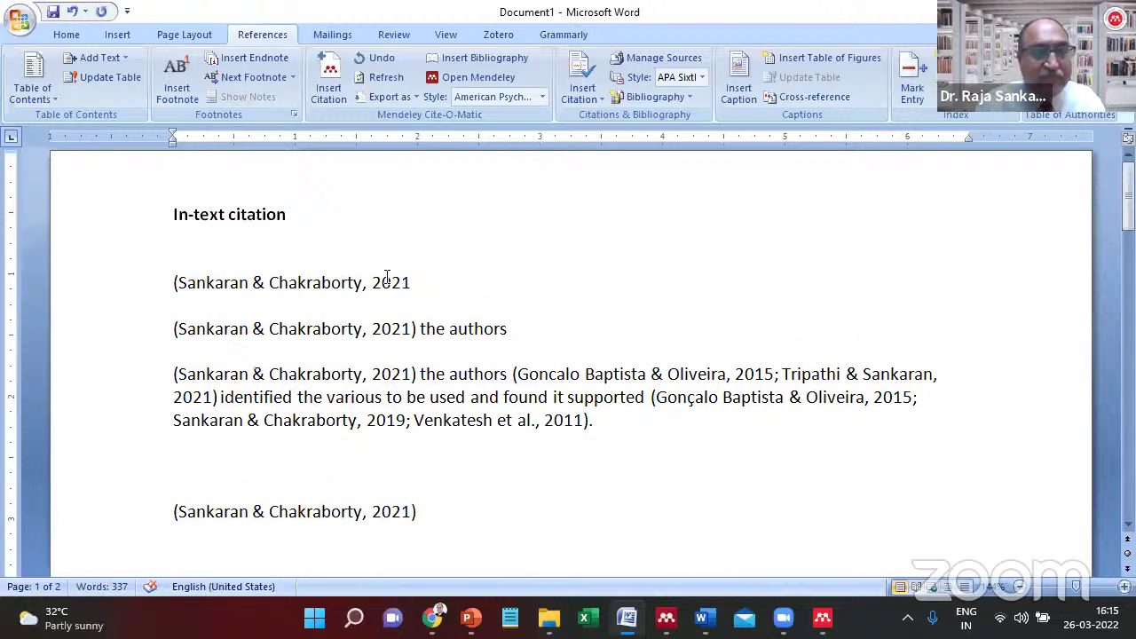
Delete both pasted citation copies and their surrounding blank lines from between the "In-text citation" heading and the paragraph.
{"action": "left_click", "coordinate": [381, 329]}
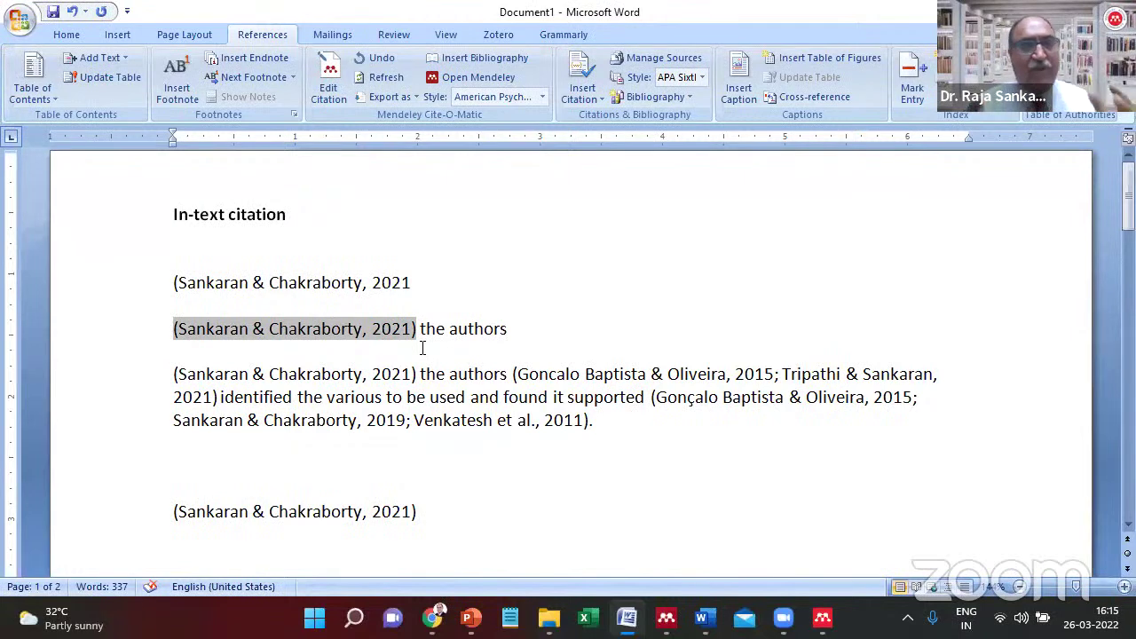
{"action": "key", "text": "Up"}
{"action": "key", "text": "Down"}
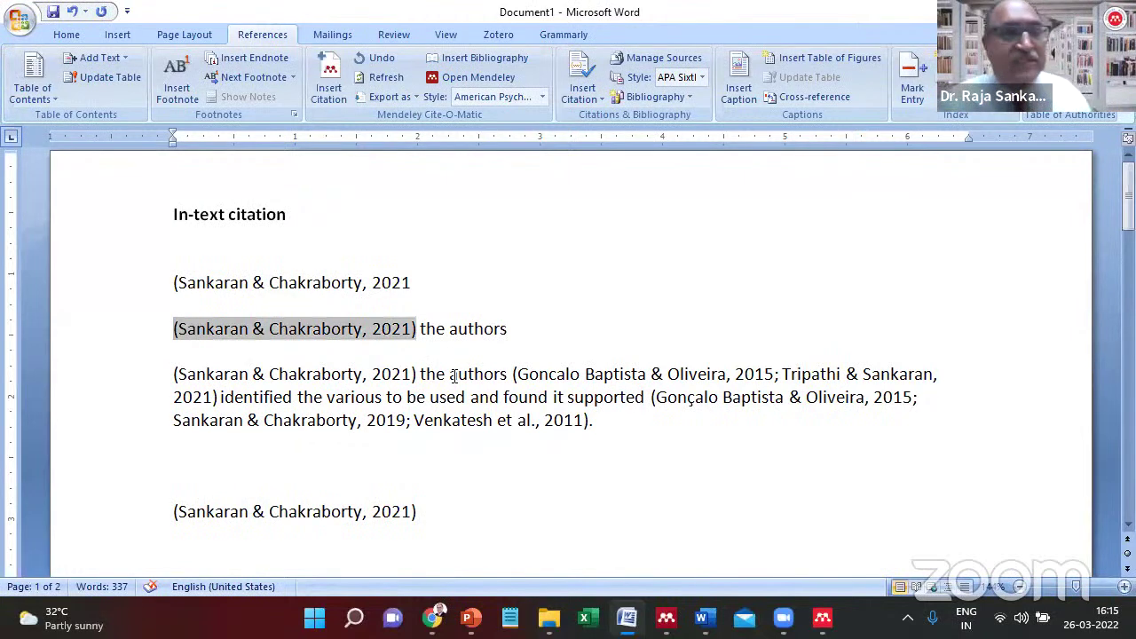
{"action": "key", "text": "Up"}
{"action": "key", "text": "Up"}
{"action": "key", "text": "shift+Down"}
{"action": "key", "text": "shift+Down"}
{"action": "key", "text": "shift+Down"}
{"action": "key", "text": "shift+Down"}
{"action": "key", "text": "shift+Down"}
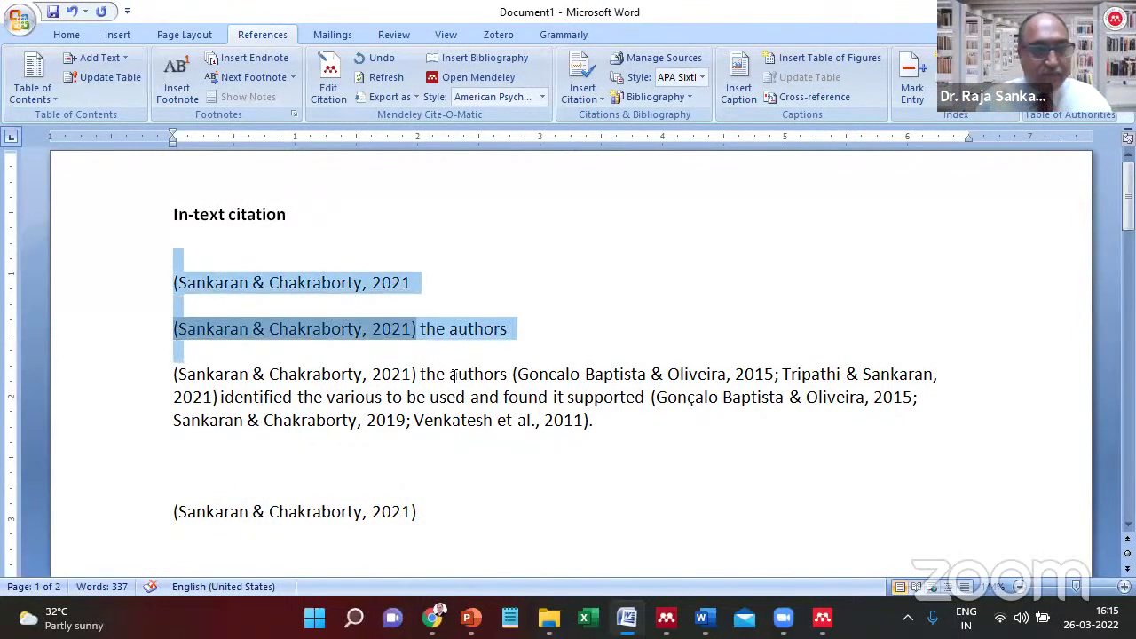
{"action": "key", "text": "Delete"}
{"action": "key", "text": "Left"}
{"action": "key", "text": "Return"}
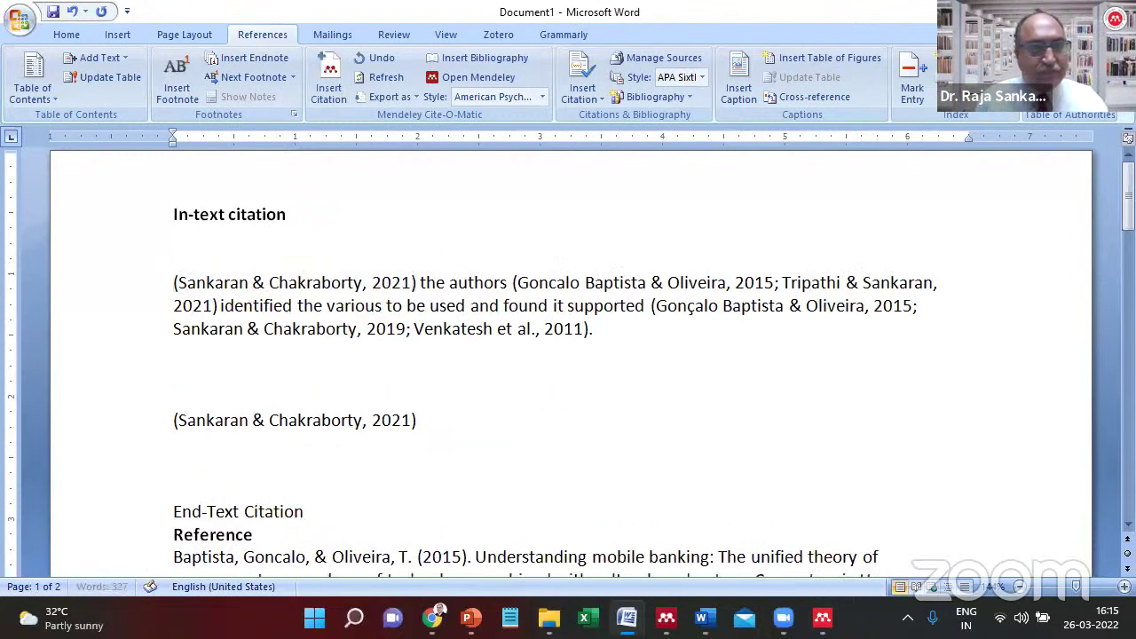
Remove one blank line below the paragraph and one below the standalone 2021 citation.
{"action": "key", "text": "Down"}
{"action": "left_click", "coordinate": [370, 332]}
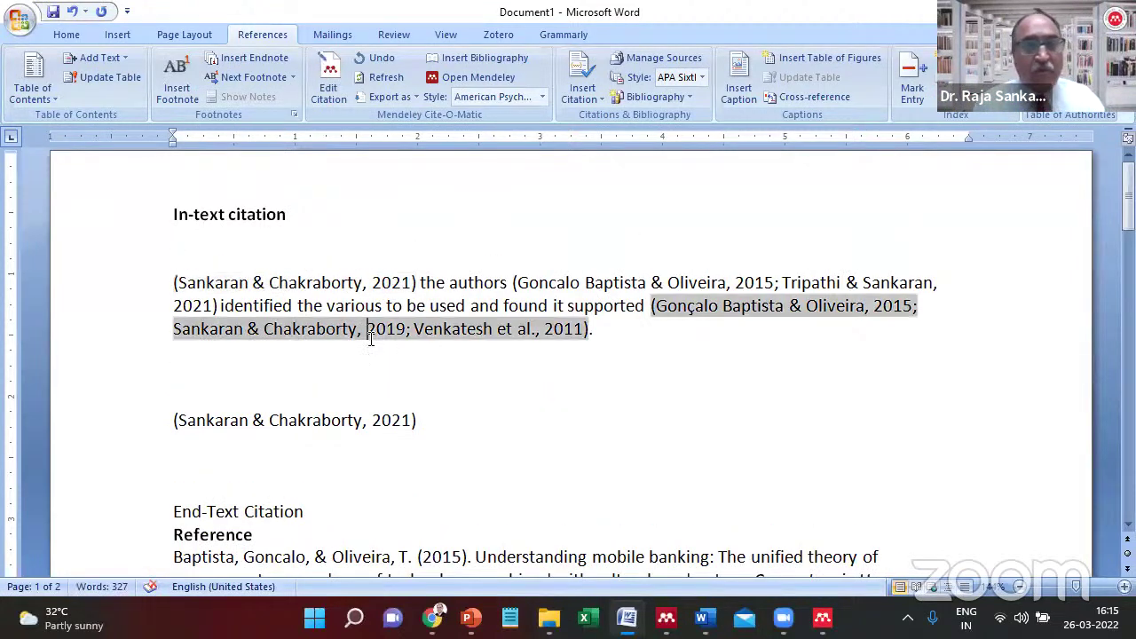
{"action": "left_click", "coordinate": [371, 345]}
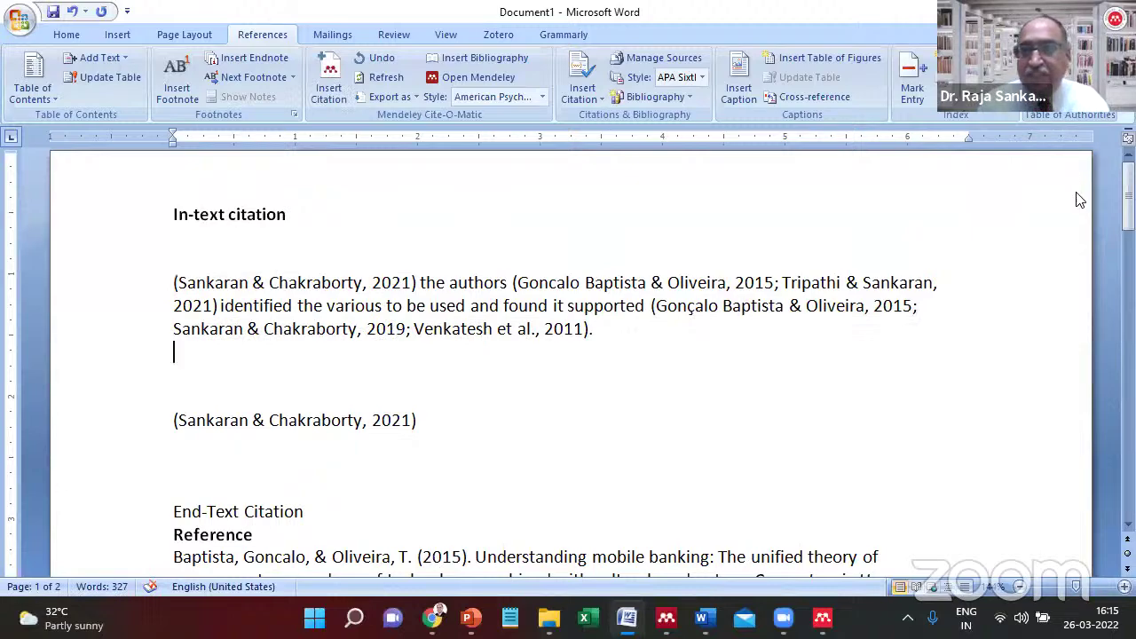
{"action": "mouse_move", "coordinate": [1128, 198]}
{"action": "left_mouse_down"}
{"action": "mouse_move", "coordinate": [1128, 276]}
{"action": "mouse_move", "coordinate": [1128, 193]}
{"action": "left_mouse_up"}
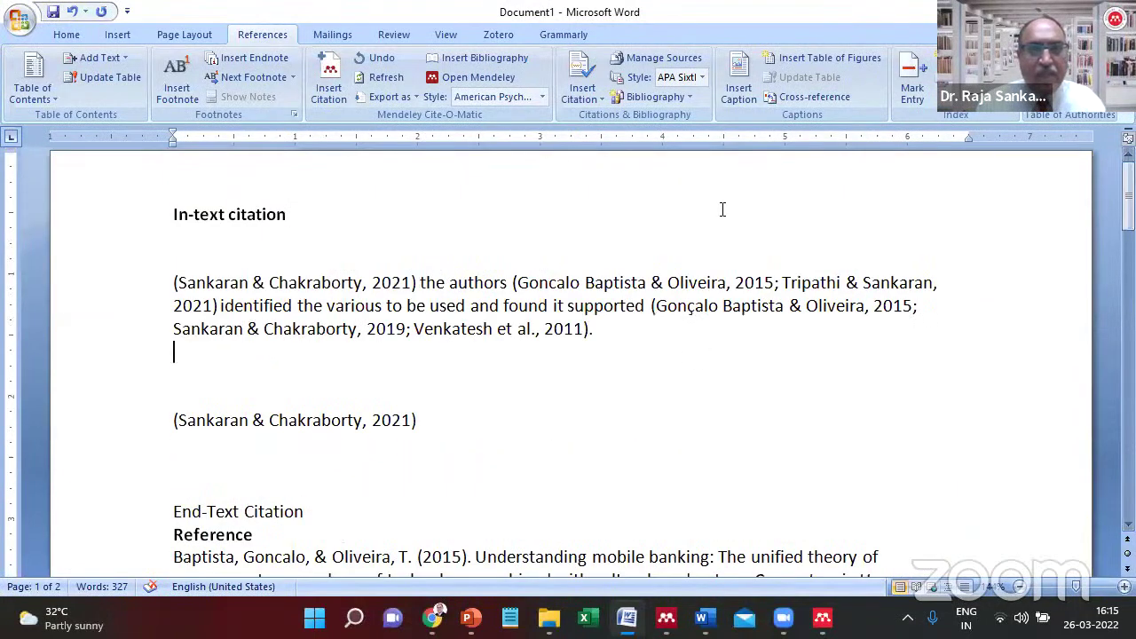
{"action": "key", "text": "Delete"}
{"action": "key", "text": "Down"}
{"action": "key", "text": "Down"}
{"action": "key", "text": "Delete"}
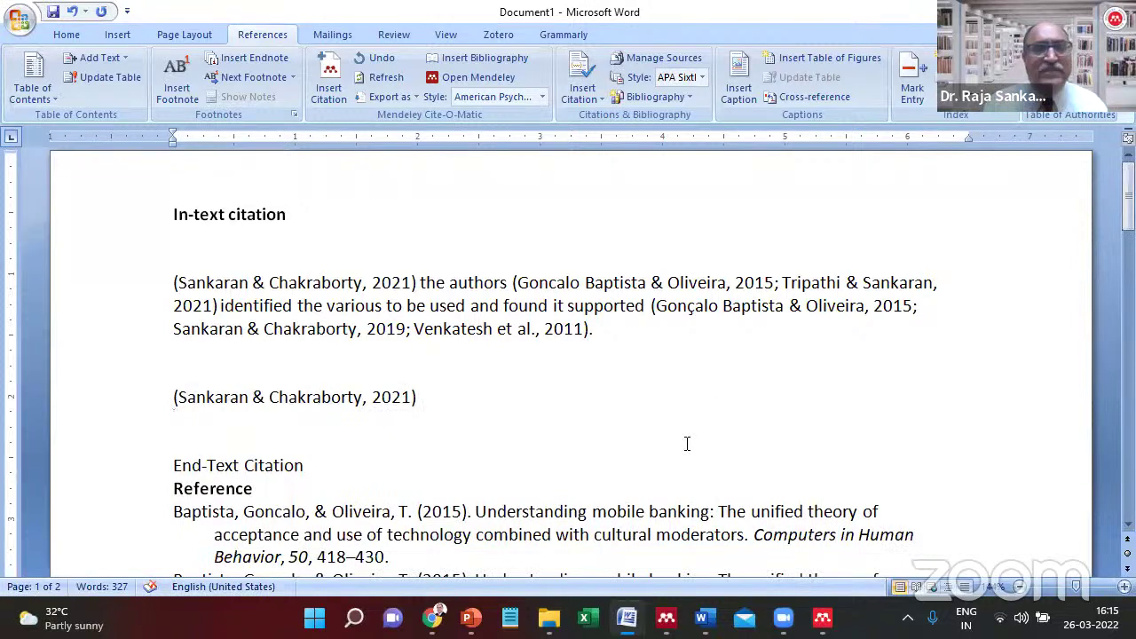
Change the Mendeley citation style of the document to Emerald - Harvard.
{"action": "left_click", "coordinate": [471, 96]}
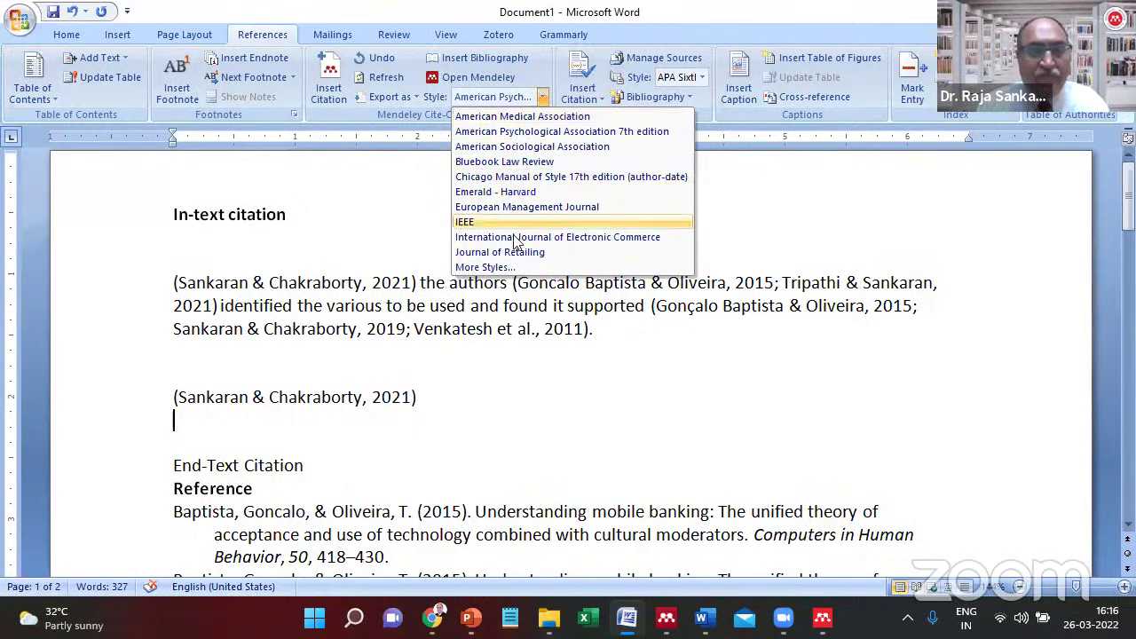
{"action": "left_click", "coordinate": [509, 192]}
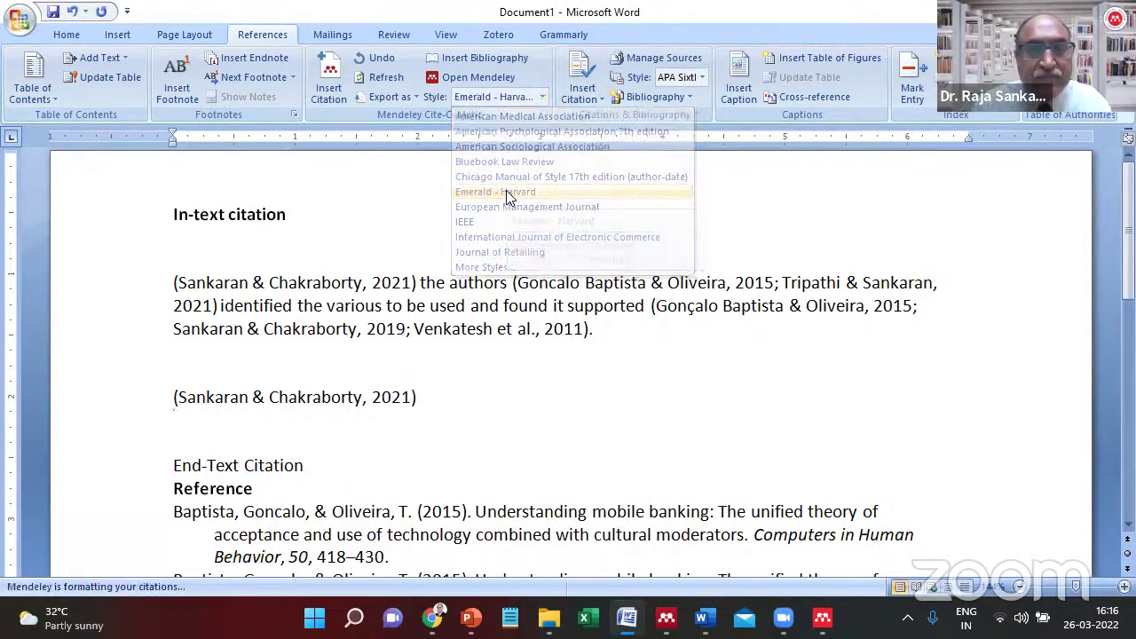
Examine how the reference list entries and the in-text citations are formatted in the Emerald - Harvard style.
{"action": "key", "text": "Down"}
{"action": "key", "text": "Down"}
{"action": "key", "text": "Down"}
{"action": "key", "text": "Down"}
{"action": "key", "text": "Down"}
{"action": "key", "text": "Down"}
{"action": "key", "text": "Down"}
{"action": "key", "text": "Down"}
{"action": "key", "text": "Down"}
{"action": "key", "text": "Down"}
{"action": "key", "text": "Down"}
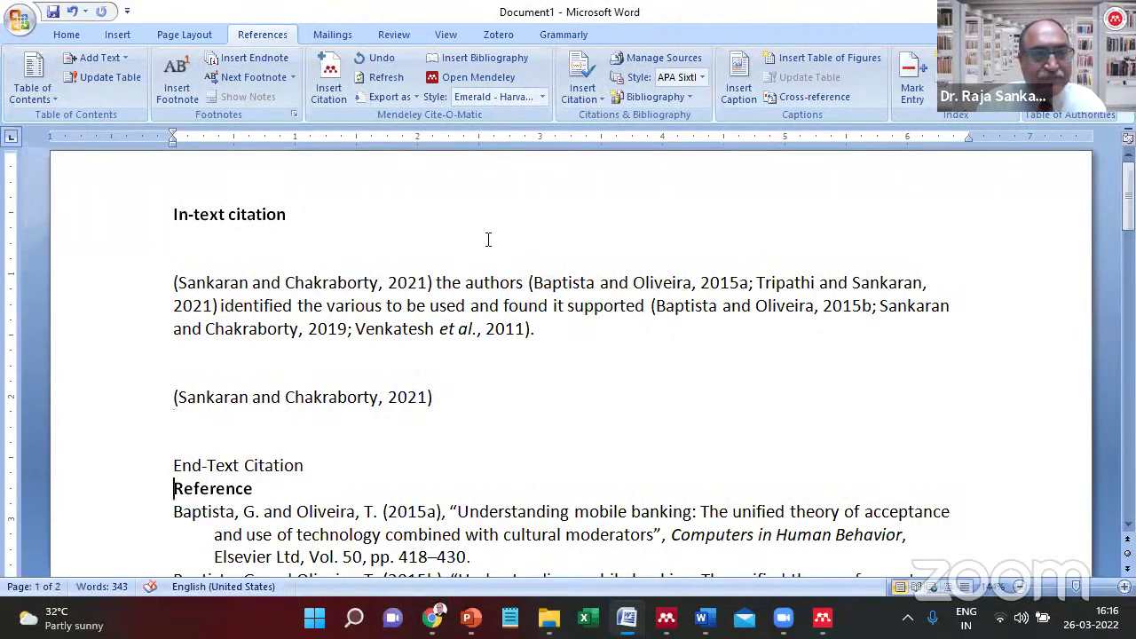
{"action": "key", "text": "Down"}
{"action": "key", "text": "Down"}
{"action": "key", "text": "Down"}
{"action": "key", "text": "Down"}
{"action": "key", "text": "Down"}
{"action": "key", "text": "Down"}
{"action": "key", "text": "Down"}
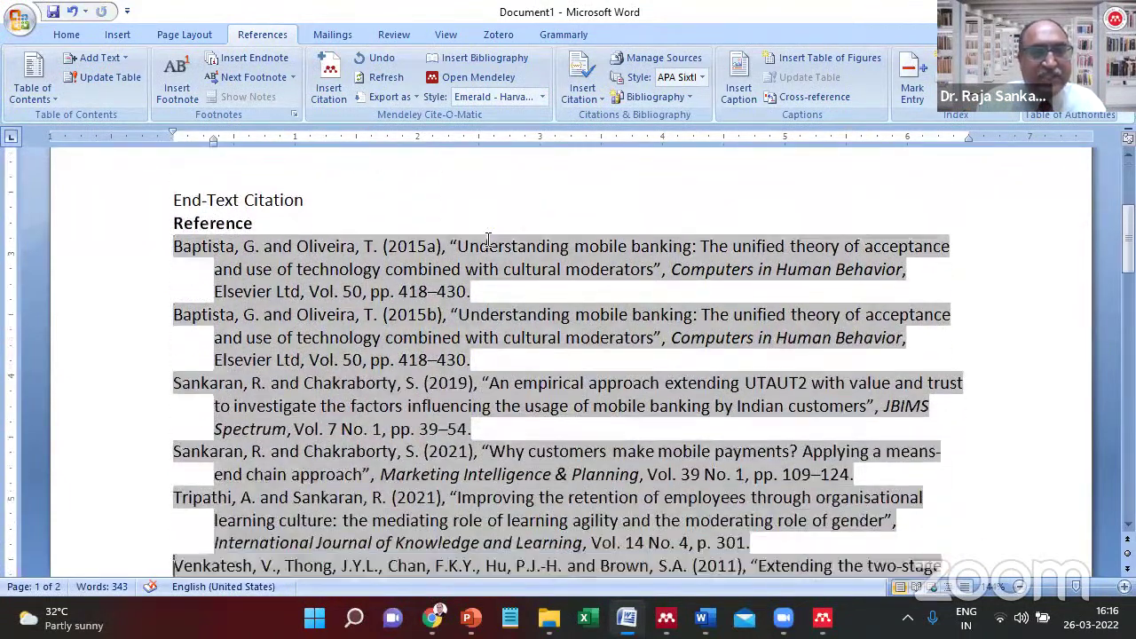
{"action": "left_click", "coordinate": [265, 181]}
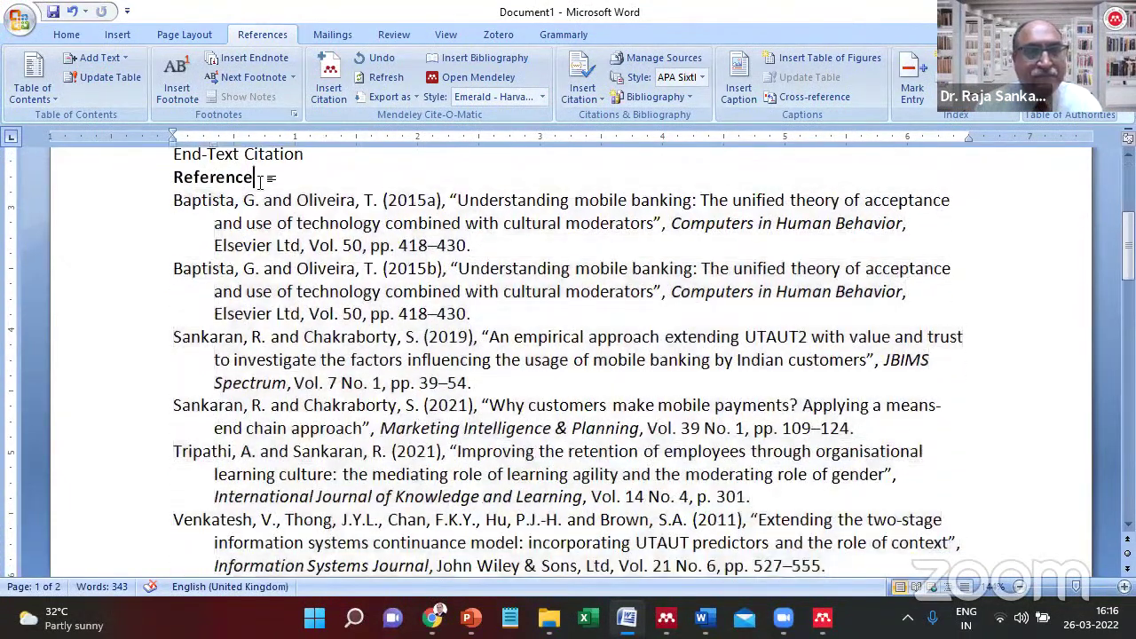
{"action": "double_click", "coordinate": [452, 199]}
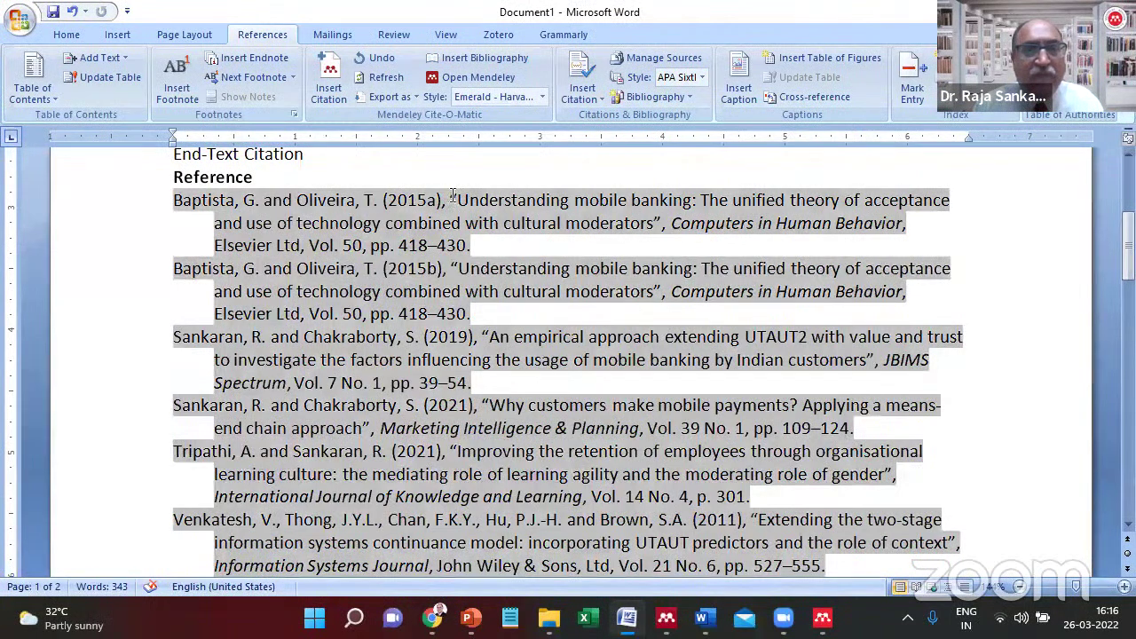
{"action": "left_click", "coordinate": [726, 223]}
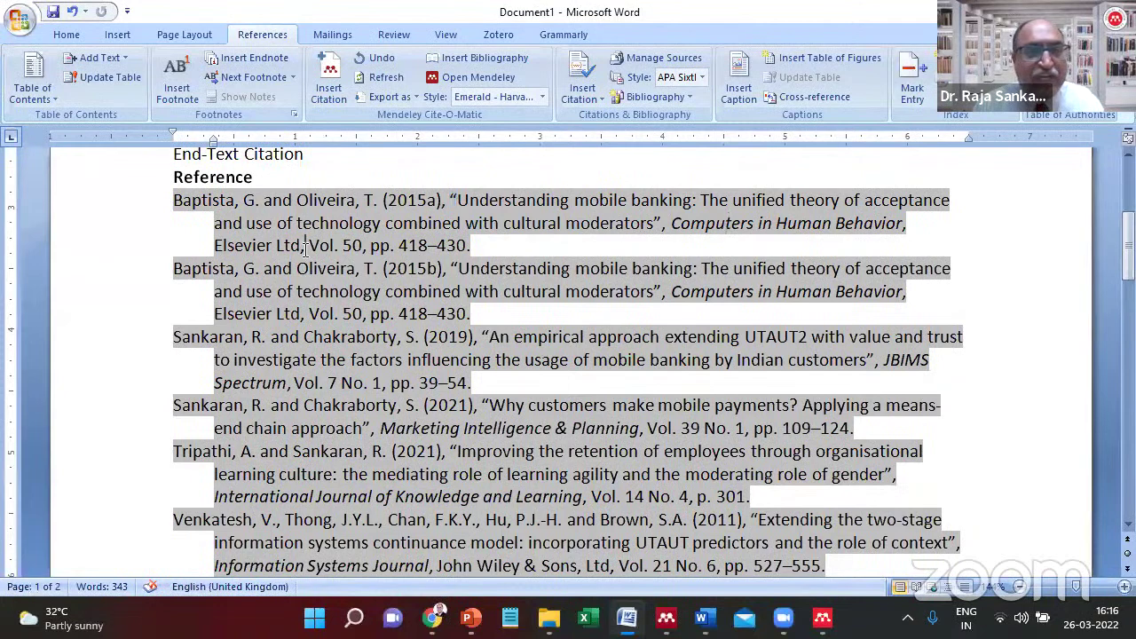
{"action": "left_click_drag", "start_coordinate": [305, 249], "coordinate": [405, 247]}
{"action": "left_click", "coordinate": [411, 157]}
{"action": "scroll", "coordinate": [404, 160], "scroll_direction": "up", "scroll_amount": 1}
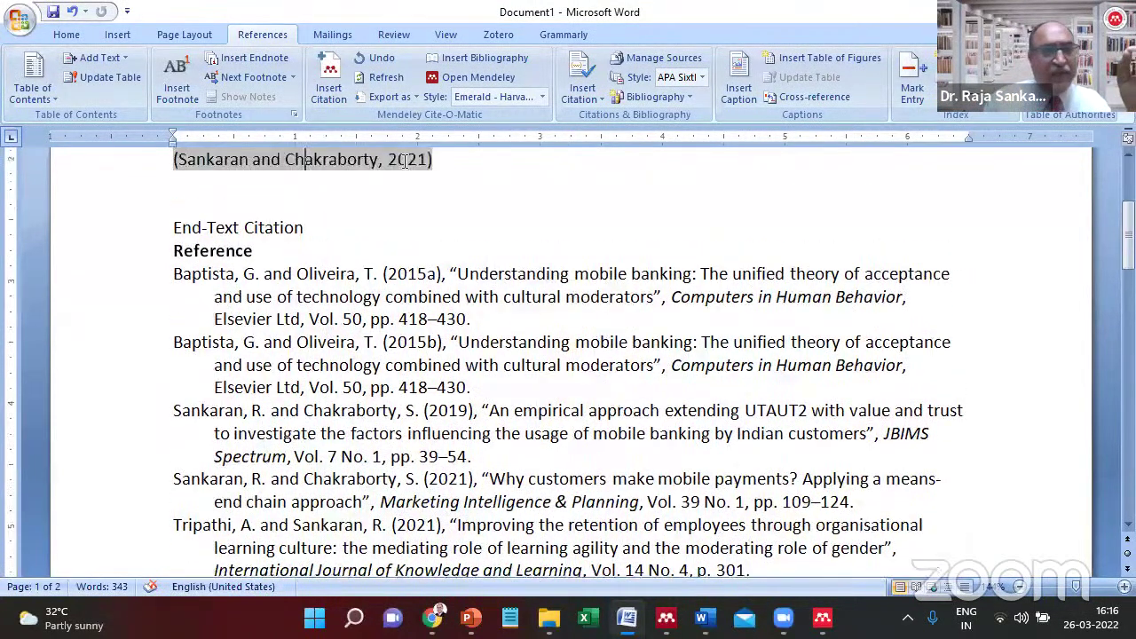
{"action": "scroll", "coordinate": [404, 160], "scroll_direction": "up", "scroll_amount": 3}
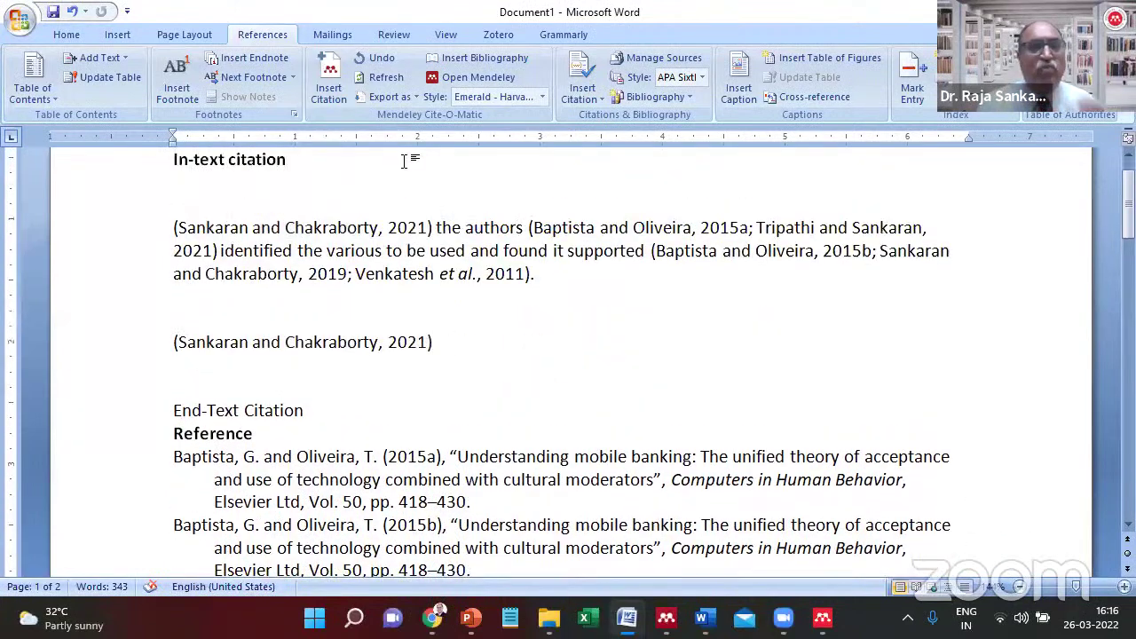
{"action": "left_click", "coordinate": [348, 274]}
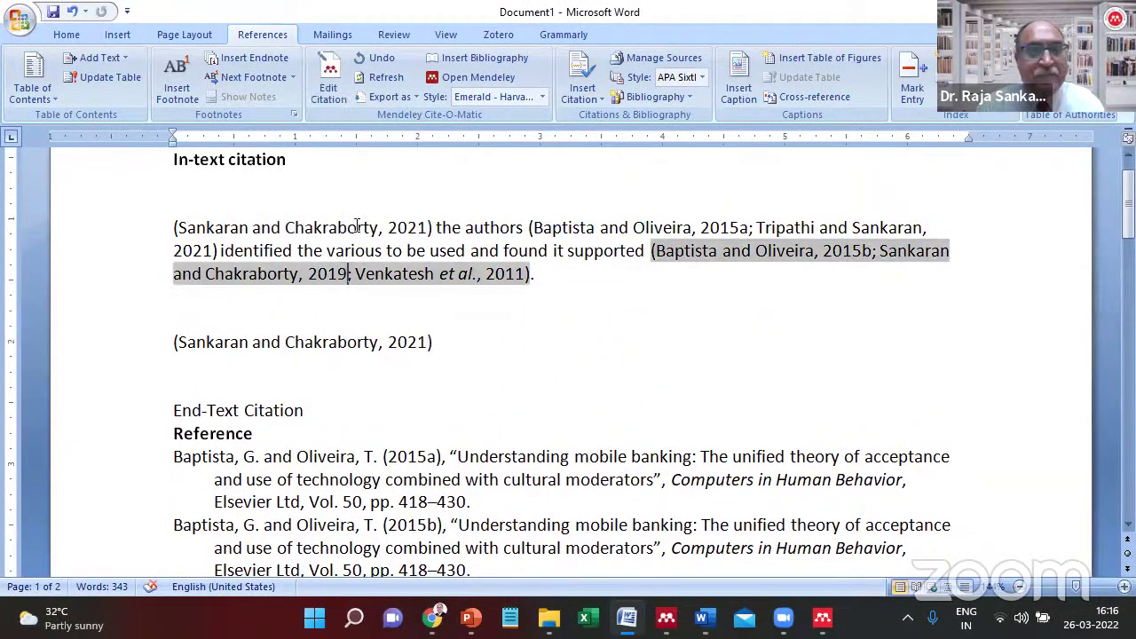
Change the Mendeley citation style of the document to European Management Journal, and after that to IEEE.
{"action": "left_click", "coordinate": [480, 97]}
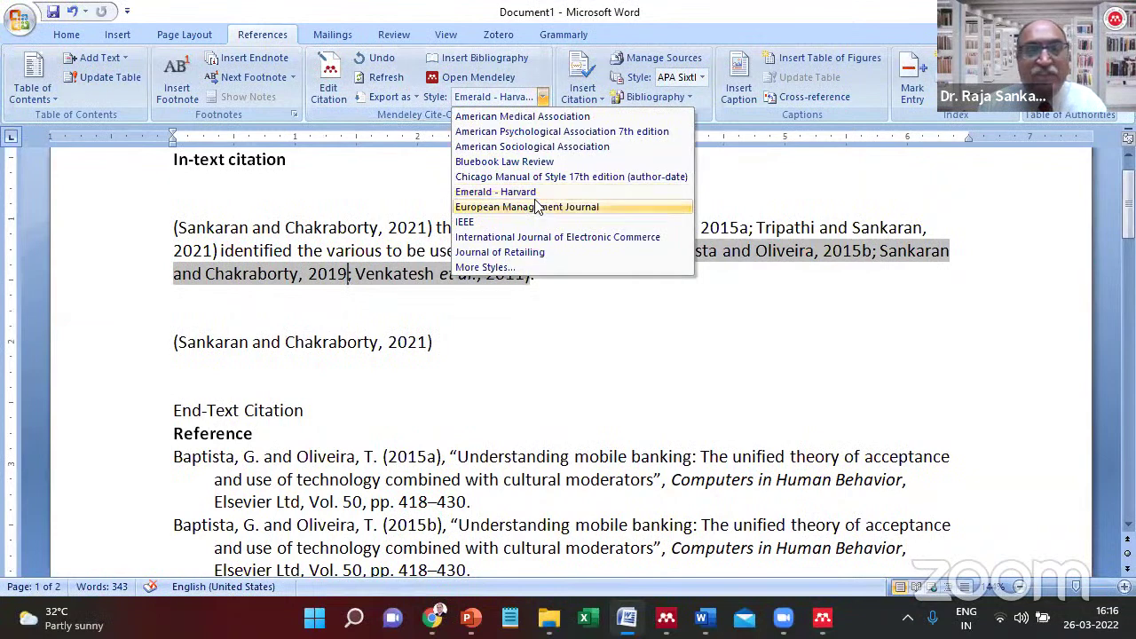
{"action": "left_click", "coordinate": [537, 207]}
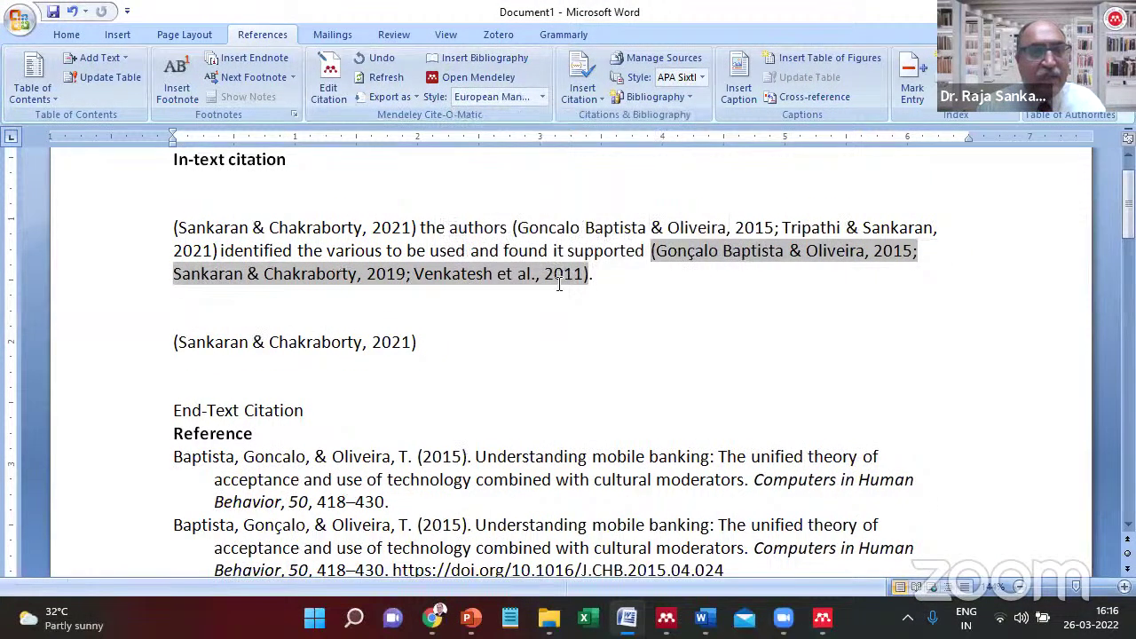
{"action": "left_click", "coordinate": [487, 96]}
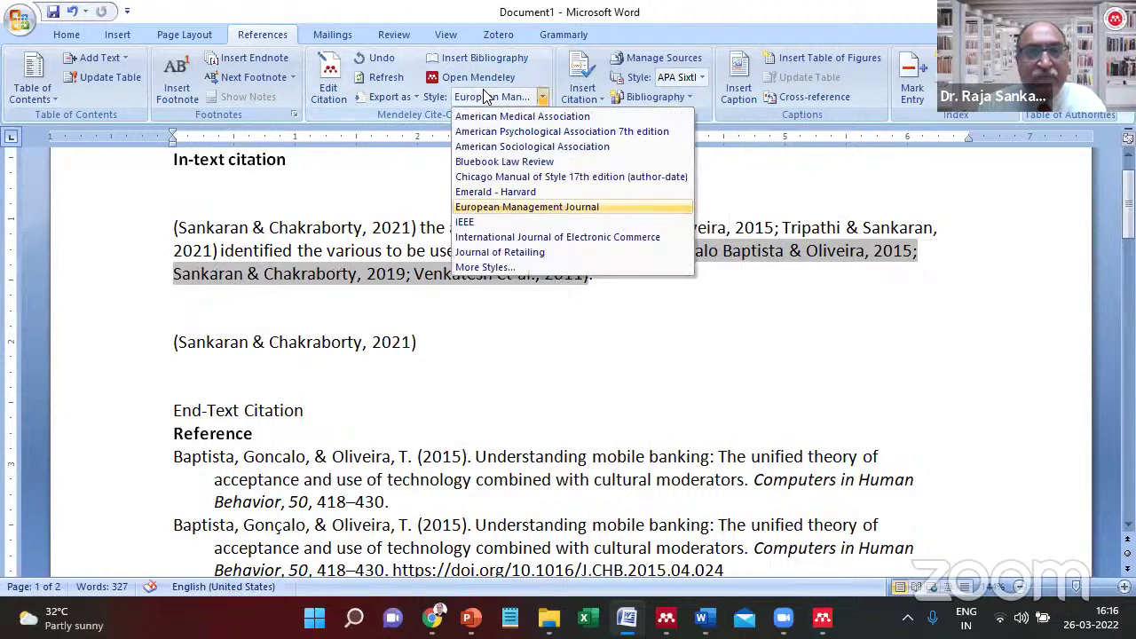
{"action": "left_click", "coordinate": [502, 222]}
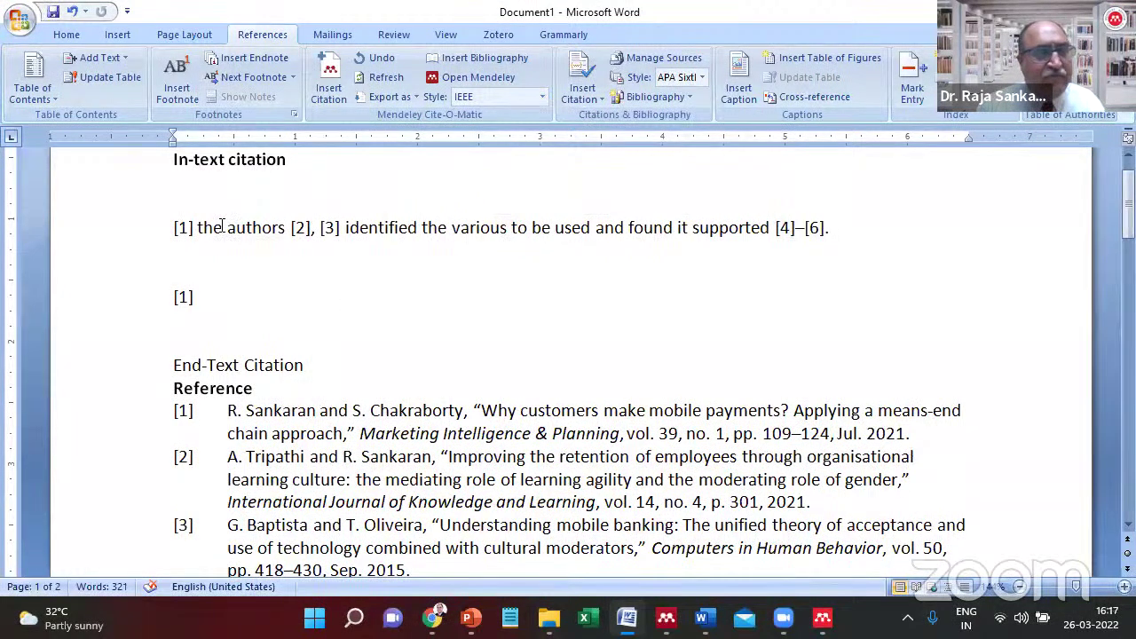
Compare the numbered IEEE in-text citations in the paragraph with the first entry of the reference list.
{"action": "left_click_drag", "start_coordinate": [175, 227], "coordinate": [197, 227]}
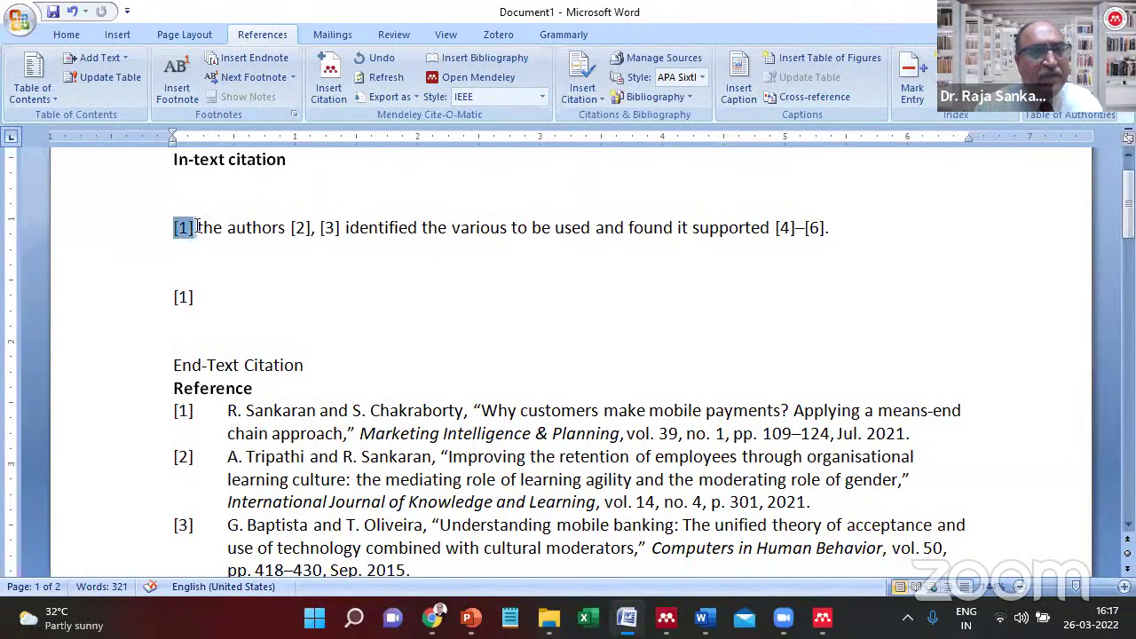
{"action": "left_click", "coordinate": [299, 228]}
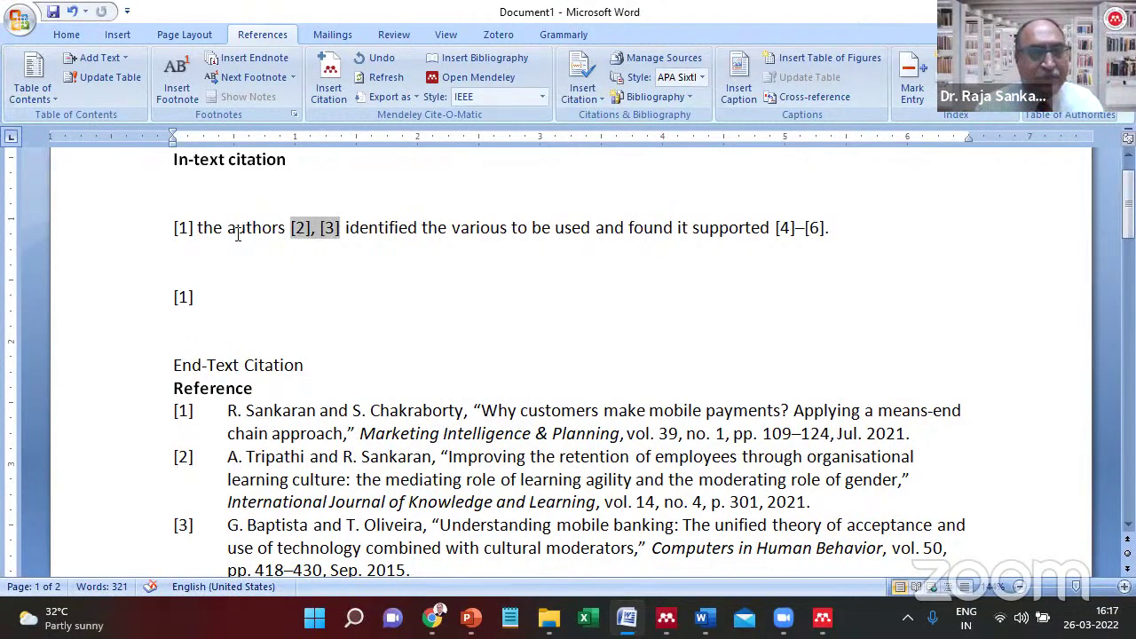
{"action": "left_click", "coordinate": [175, 228]}
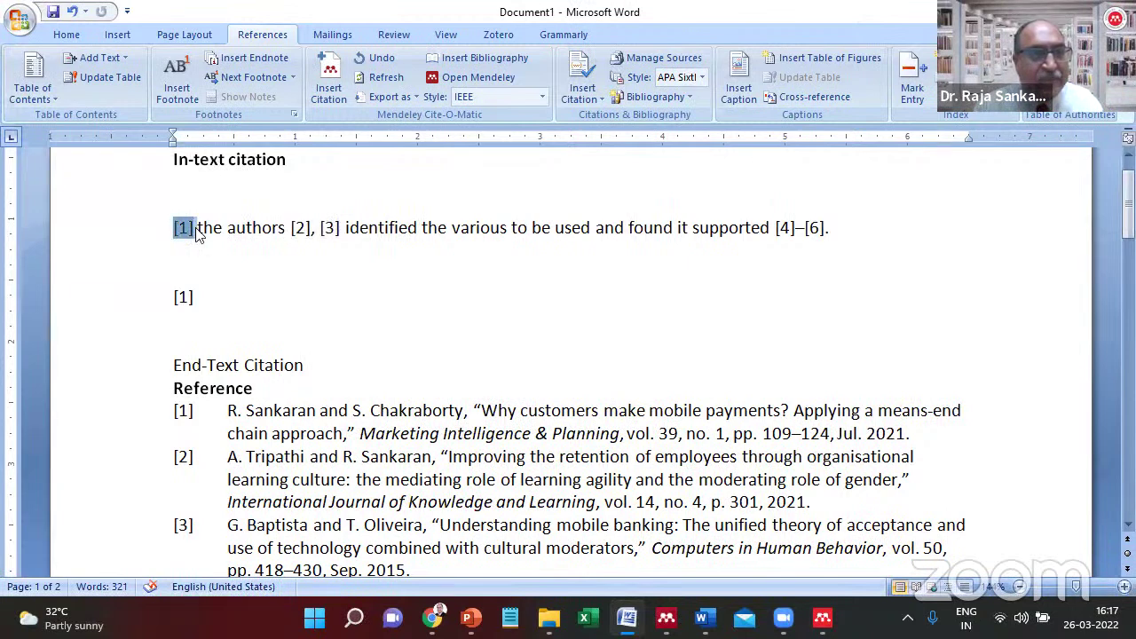
{"action": "left_click", "coordinate": [179, 408]}
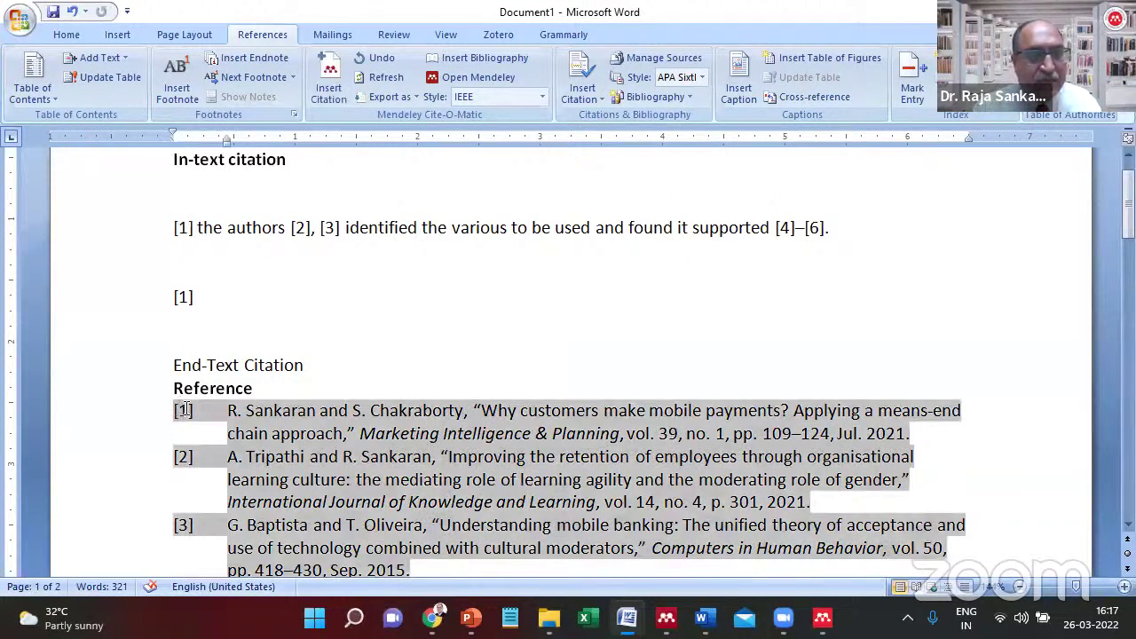
{"action": "triple_click", "coordinate": [187, 408]}
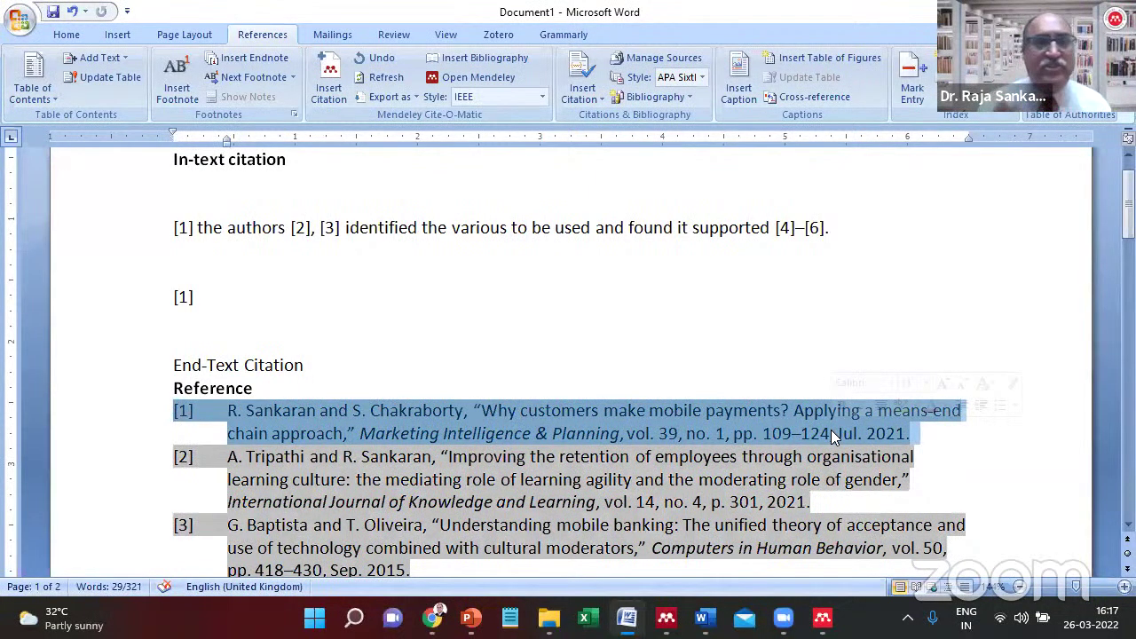
{"action": "left_click", "coordinate": [649, 330]}
Change the Mendeley citation style to International Journal of Electronic Commerce and inspect the numbering of the first two reference entries.
{"action": "left_click", "coordinate": [539, 97]}
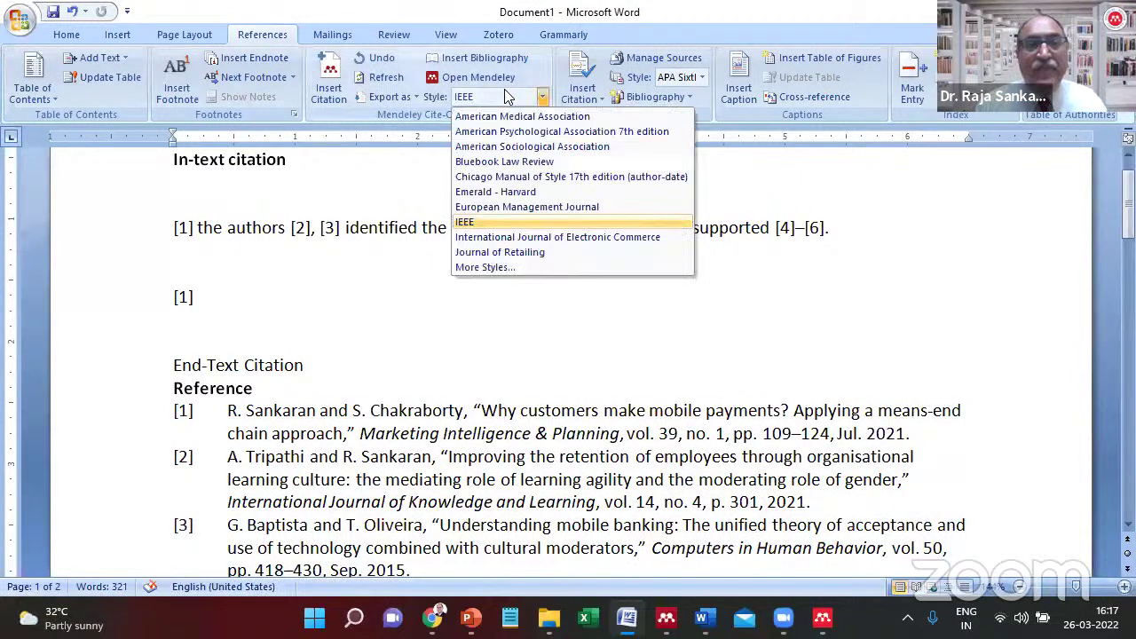
{"action": "left_click", "coordinate": [543, 238]}
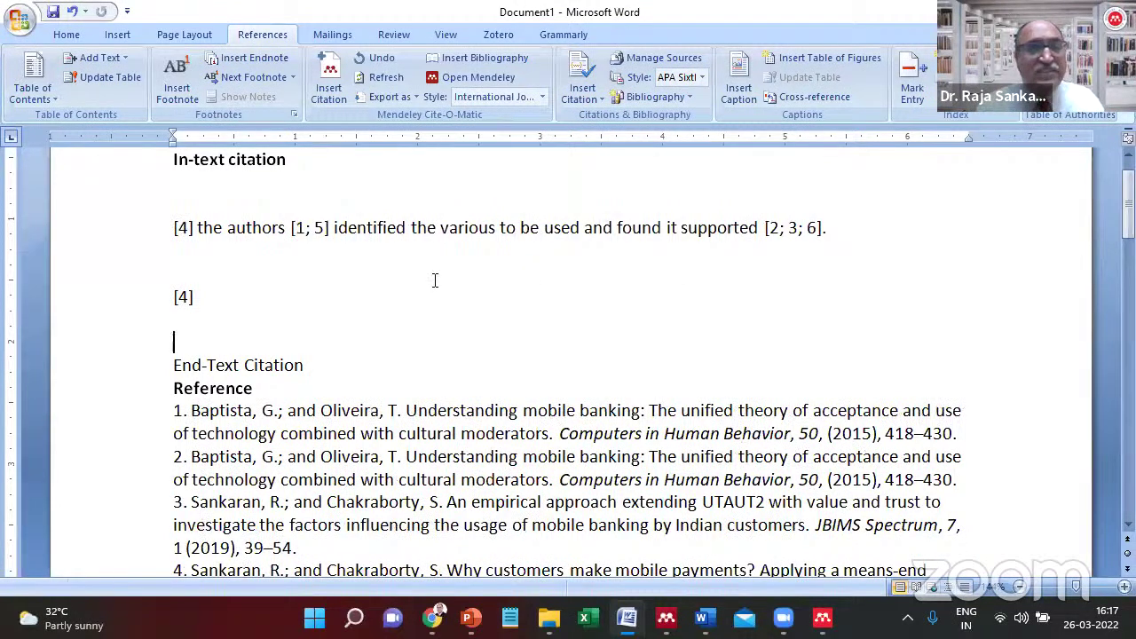
{"action": "left_click", "coordinate": [186, 410]}
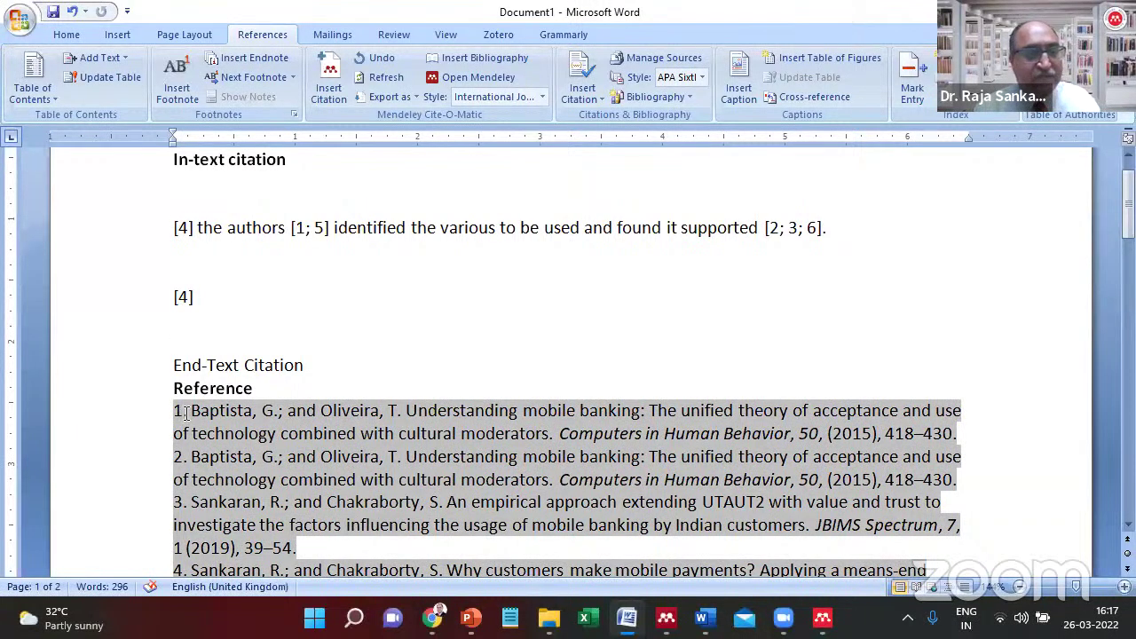
{"action": "left_click", "coordinate": [185, 456]}
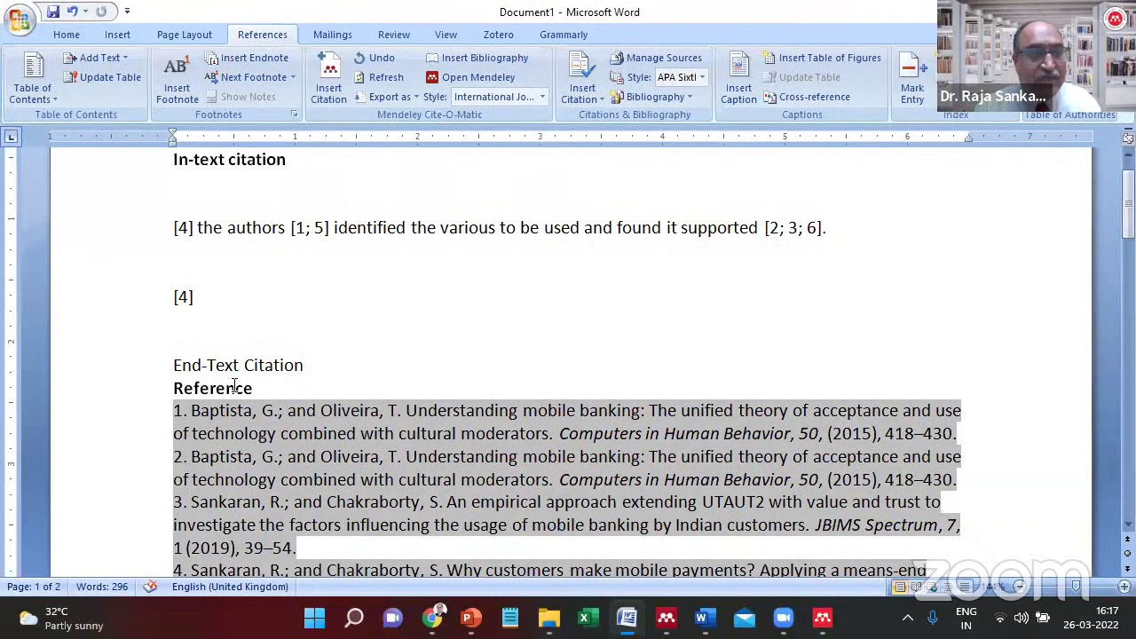
{"action": "left_click", "coordinate": [272, 283]}
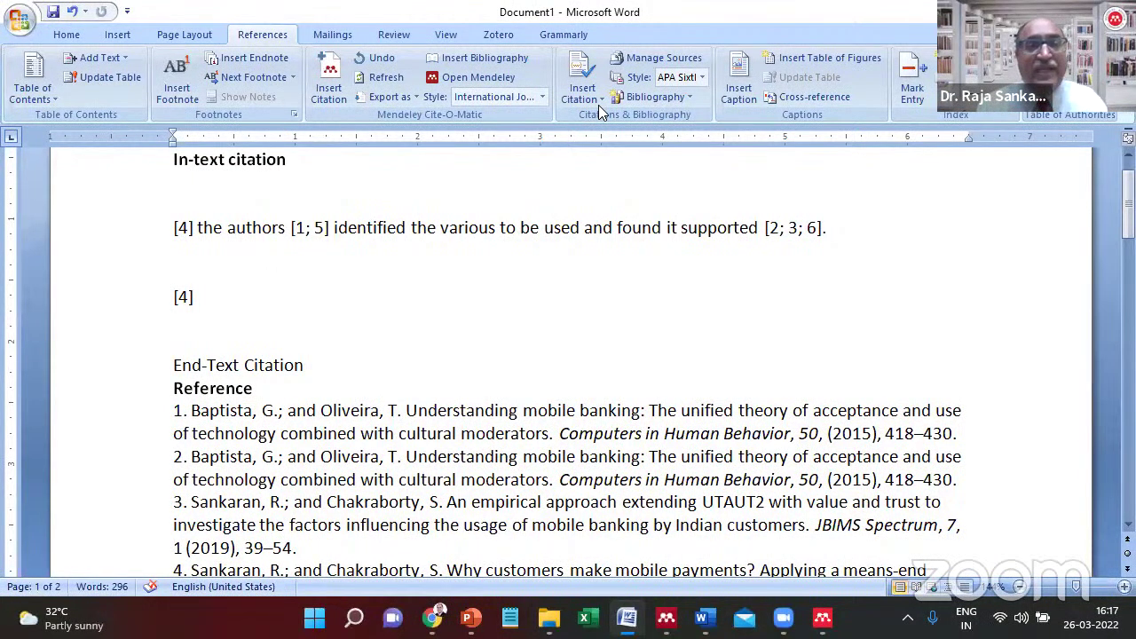
Set the Mendeley citation style of the document to American Psychological Association 7th edition.
{"action": "left_click", "coordinate": [541, 97]}
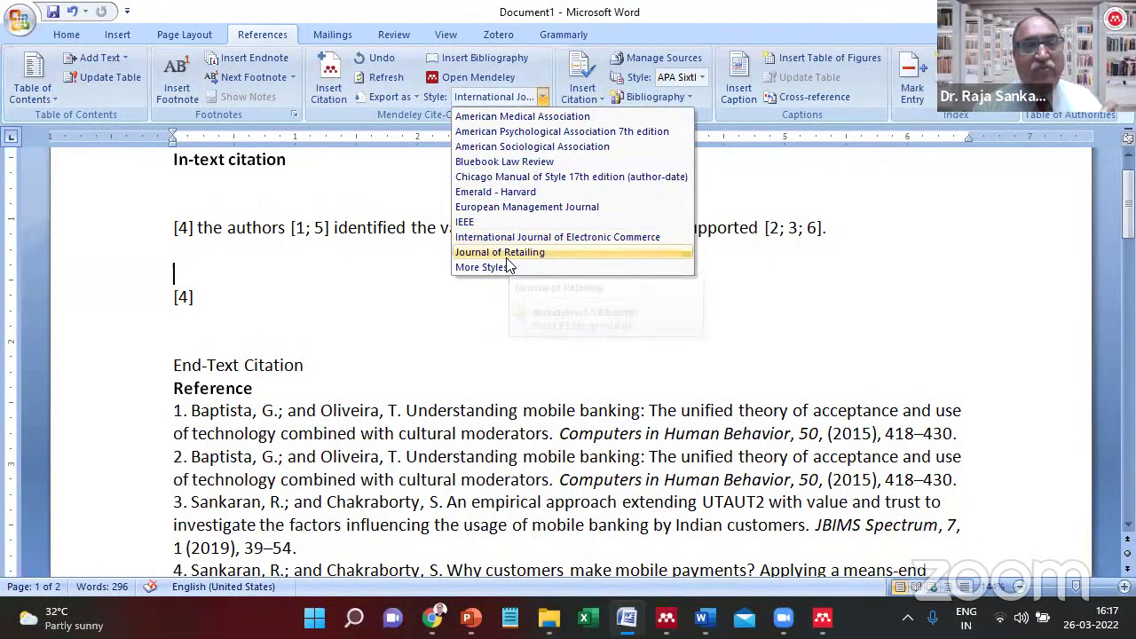
{"action": "left_click", "coordinate": [510, 132]}
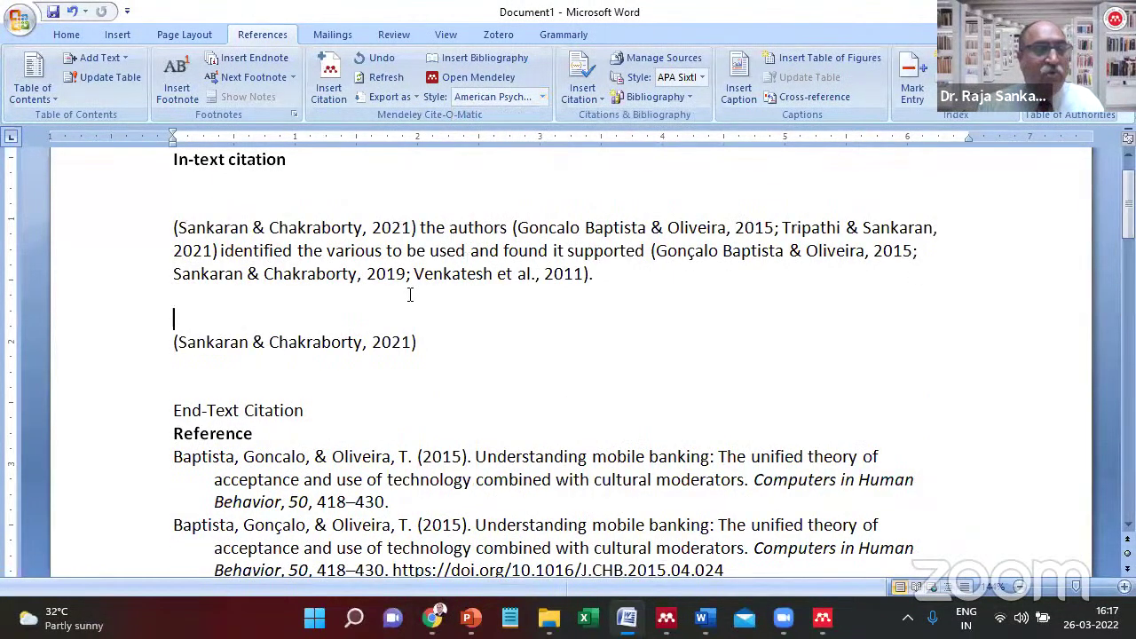
Switch to Chrome and search Google in a new tab for "journal of retailing and consumer services".
{"action": "key", "text": "alt+Tab"}
{"action": "key", "text": "alt+Tab"}
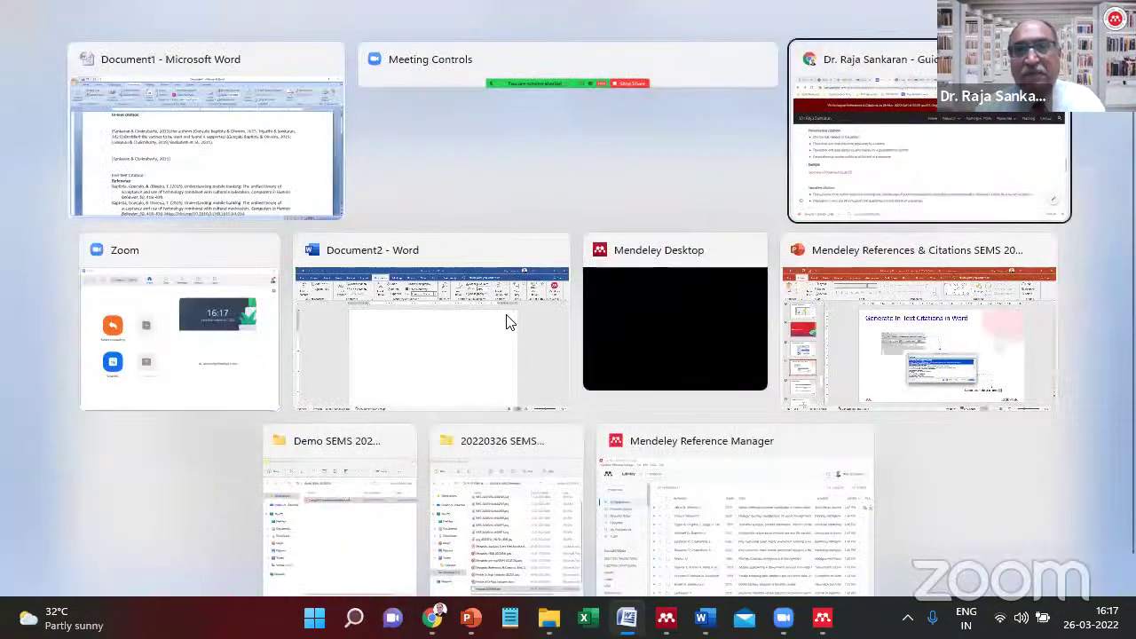
{"action": "left_click", "coordinate": [916, 14]}
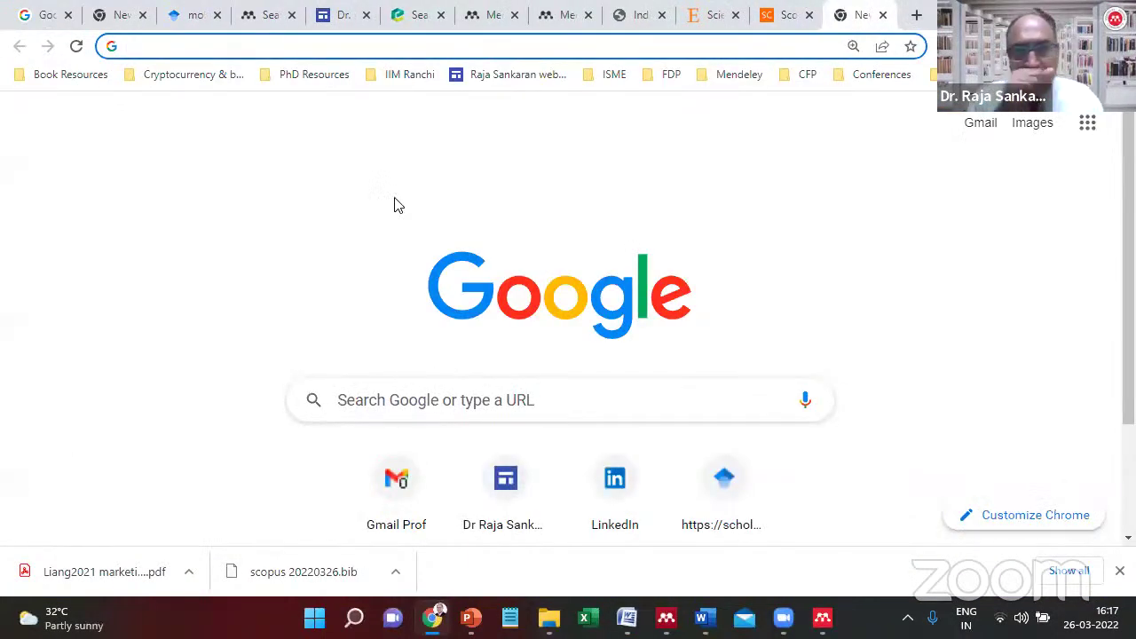
{"action": "type", "text": "journal"}
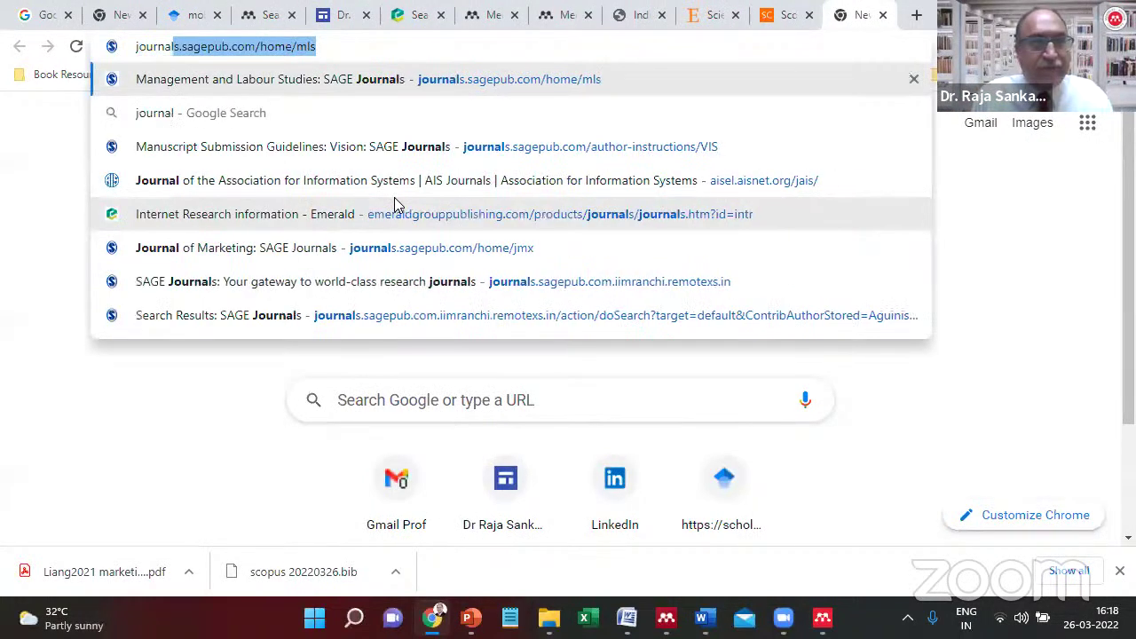
{"action": "key", "text": "Delete"}
{"action": "type", "text": "of retailing"}
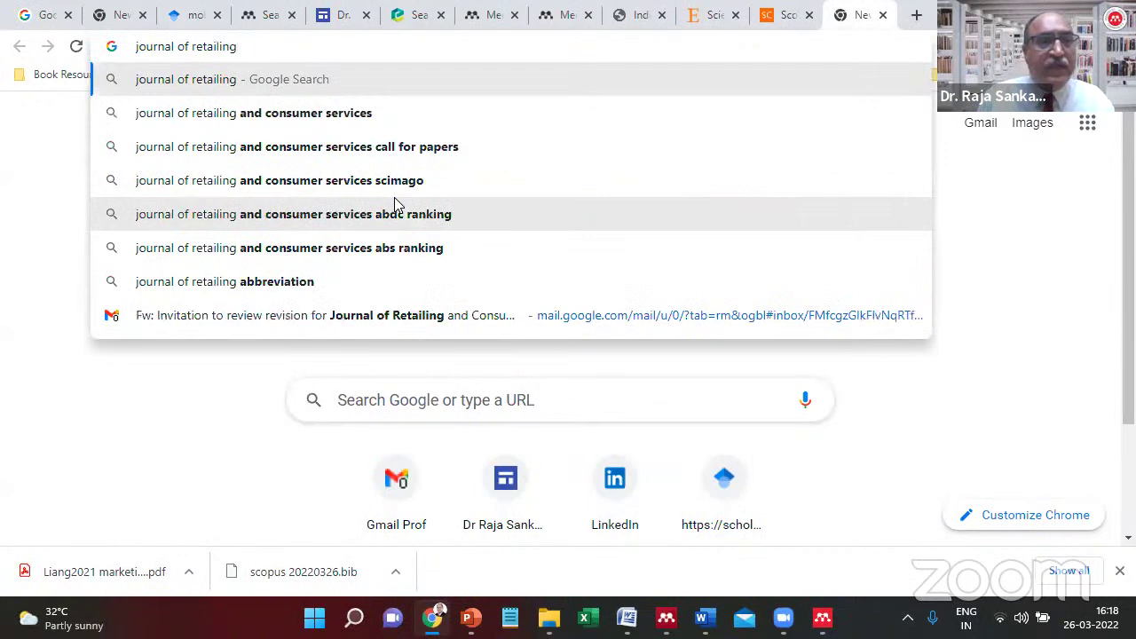
{"action": "key", "text": "Down"}
{"action": "key", "text": "Return"}
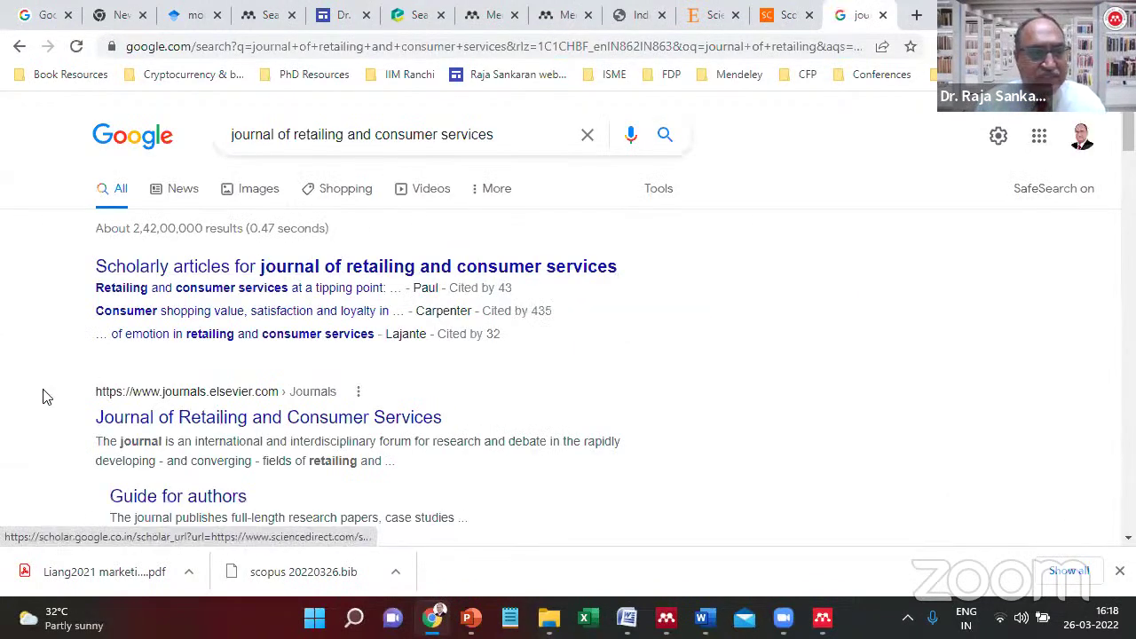
Open Elsevier's Guide for Authors of the Journal of Retailing and Consumer Services from the search results.
{"action": "scroll", "coordinate": [44, 396], "scroll_direction": "down", "scroll_amount": 4}
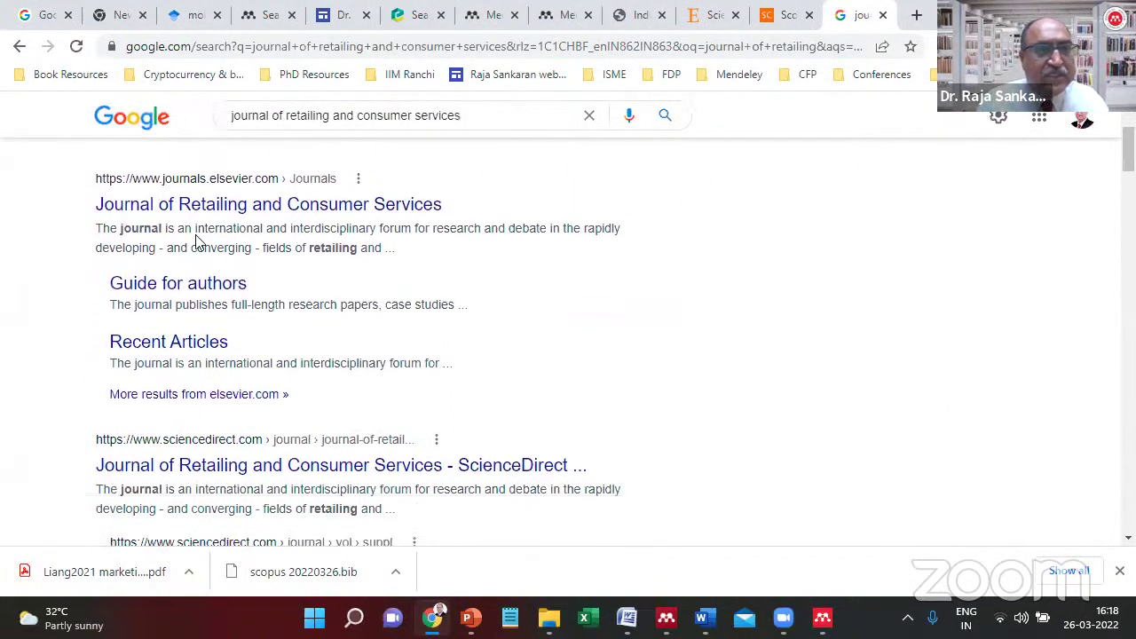
{"action": "left_click", "coordinate": [162, 291]}
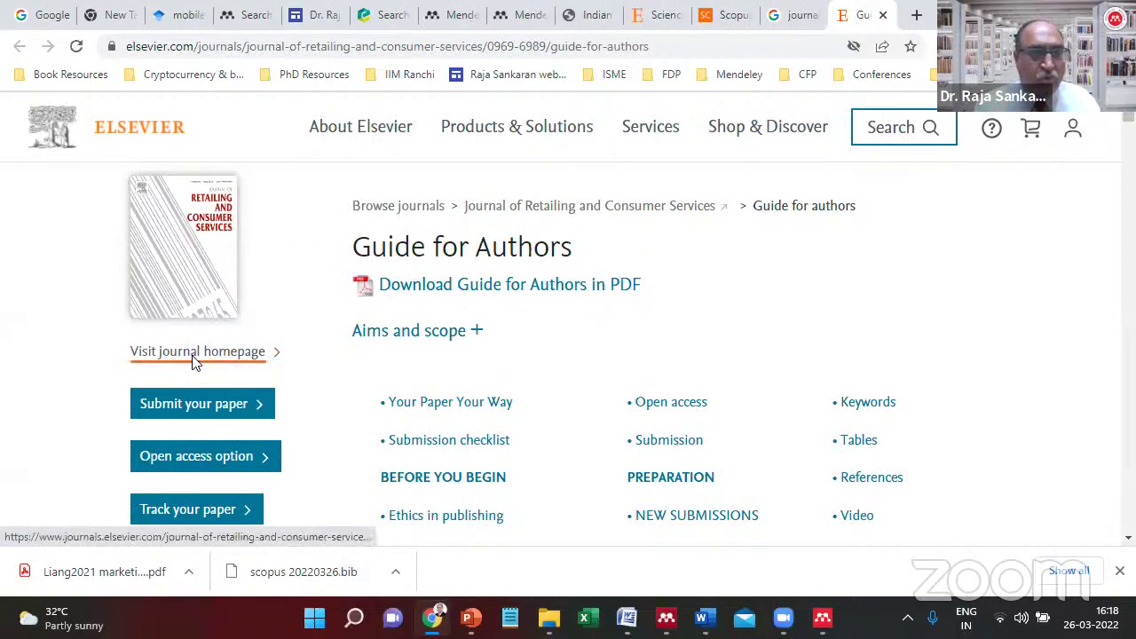
{"action": "left_click_drag", "start_coordinate": [356, 247], "coordinate": [581, 251]}
{"action": "left_click", "coordinate": [593, 253]}
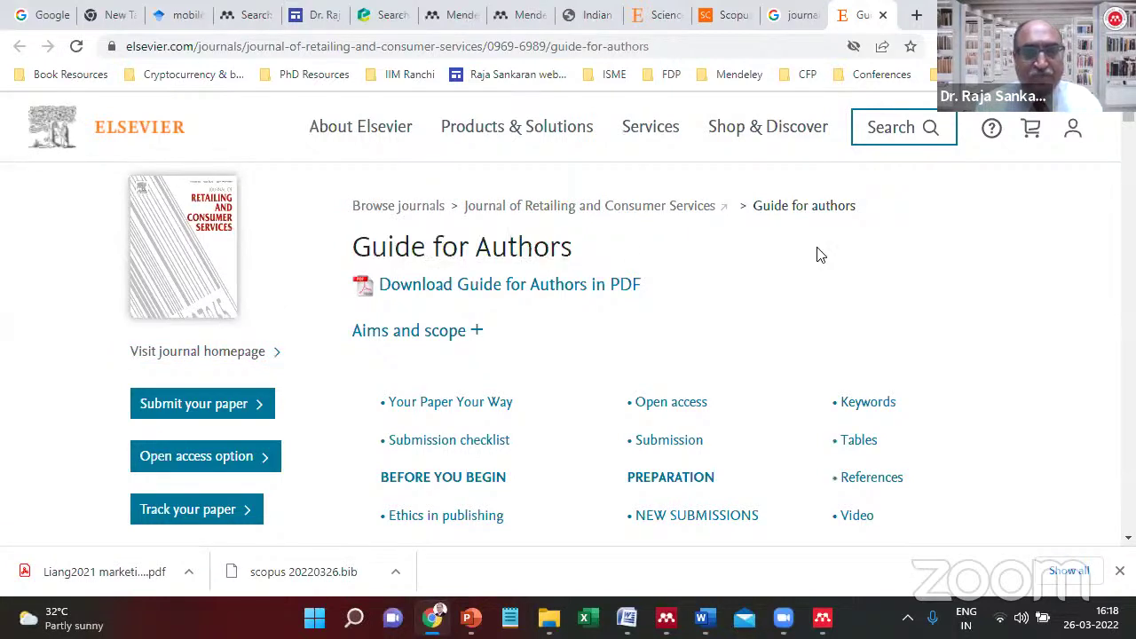
Search the Guide for Authors page for "style" and read on from the References requirements.
{"action": "key", "text": "ctrl+f"}
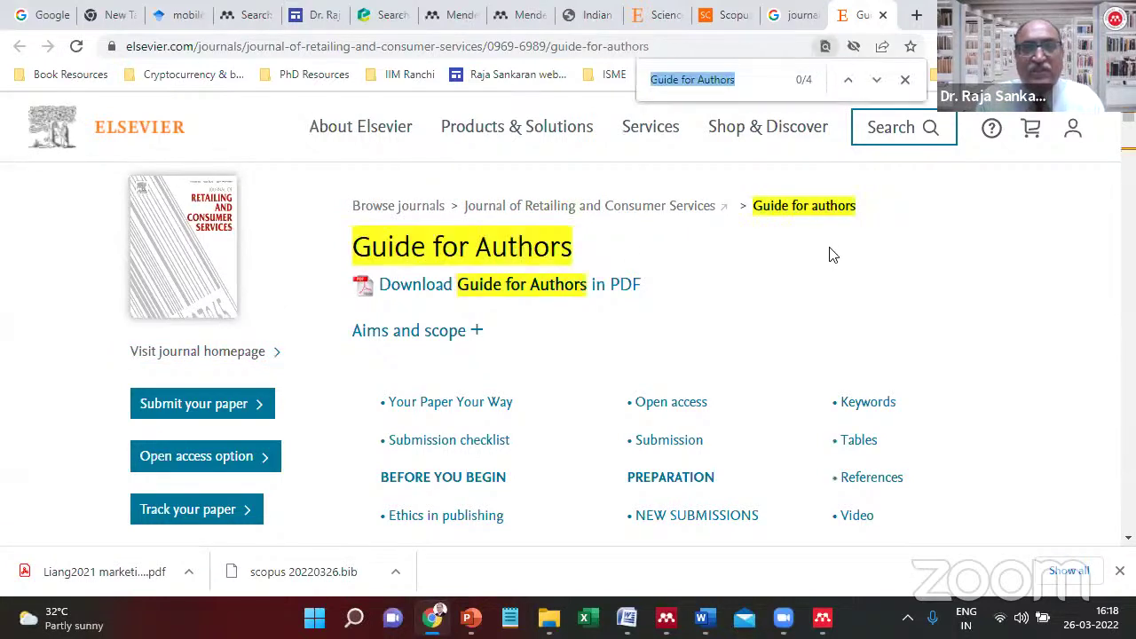
{"action": "type", "text": "syt"}
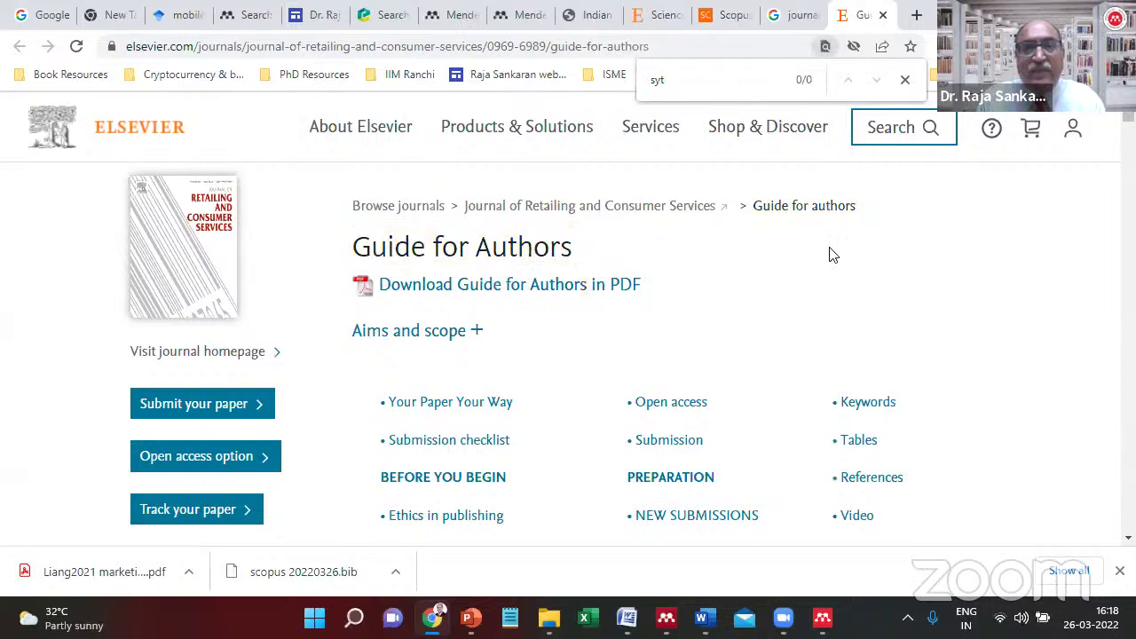
{"action": "type", "text": "le"}
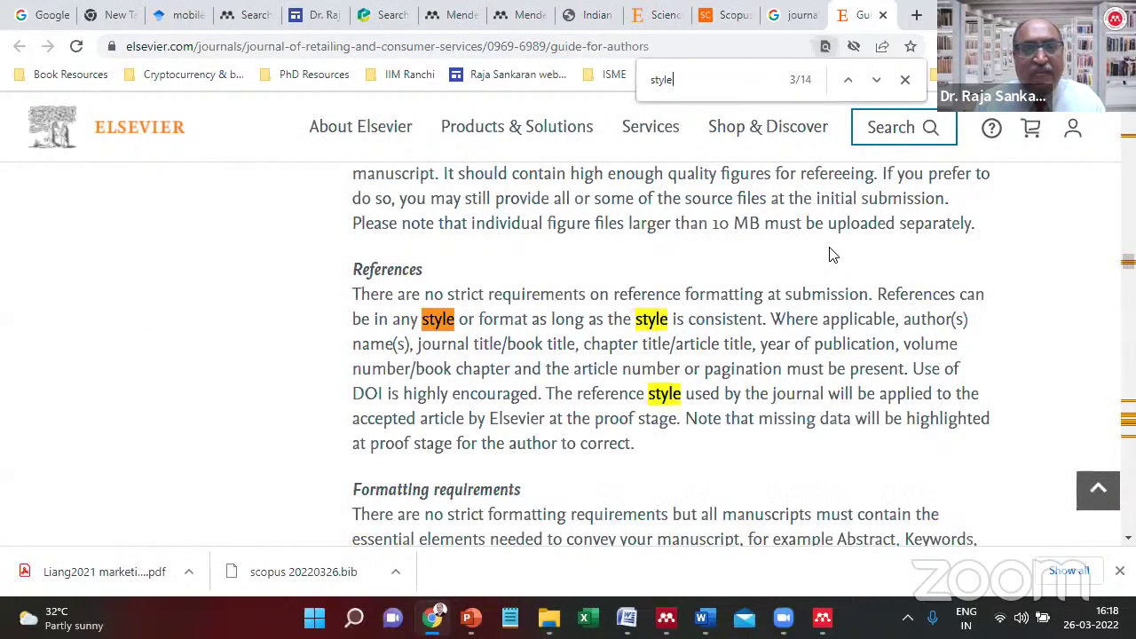
{"action": "scroll", "coordinate": [784, 274], "scroll_direction": "down", "scroll_amount": 3}
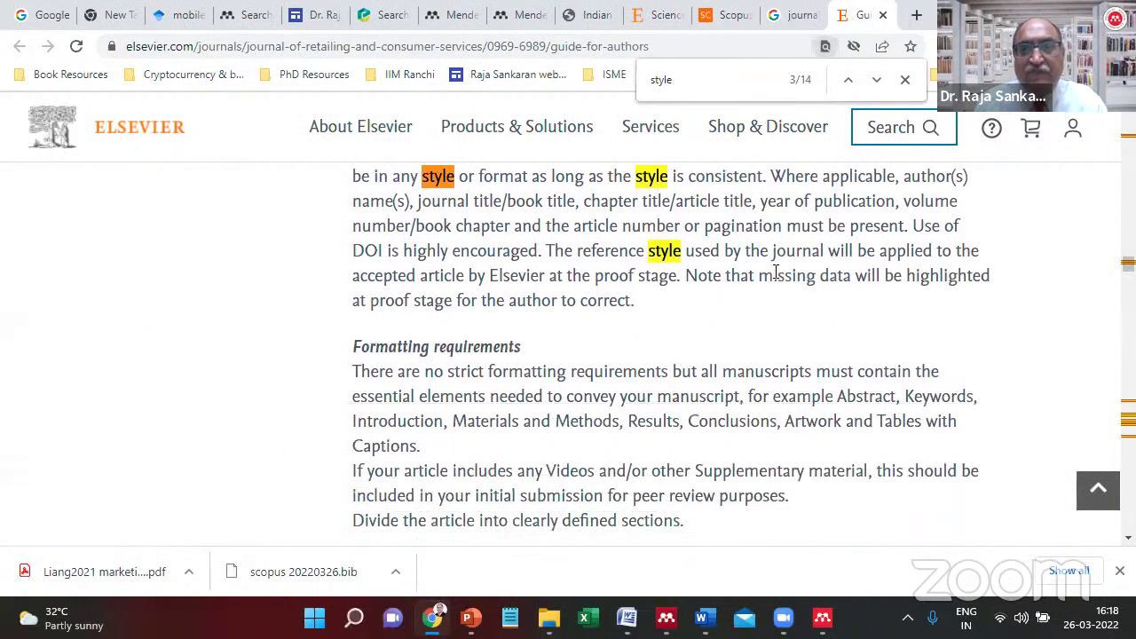
{"action": "scroll", "coordinate": [776, 274], "scroll_direction": "down", "scroll_amount": 10}
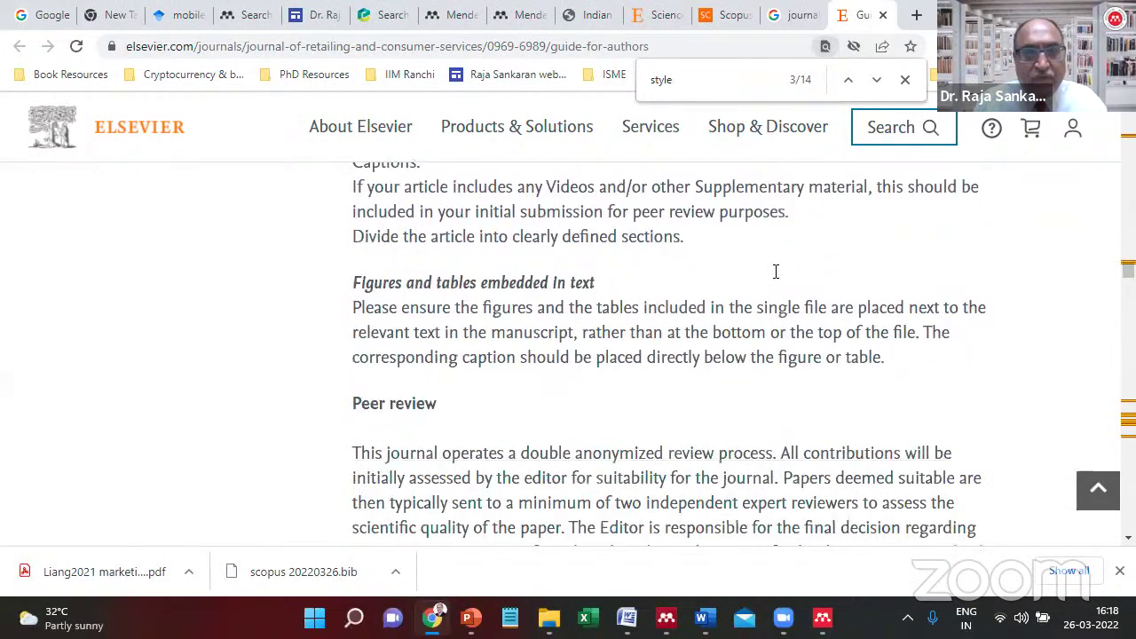
{"action": "scroll", "coordinate": [775, 275], "scroll_direction": "down", "scroll_amount": 5}
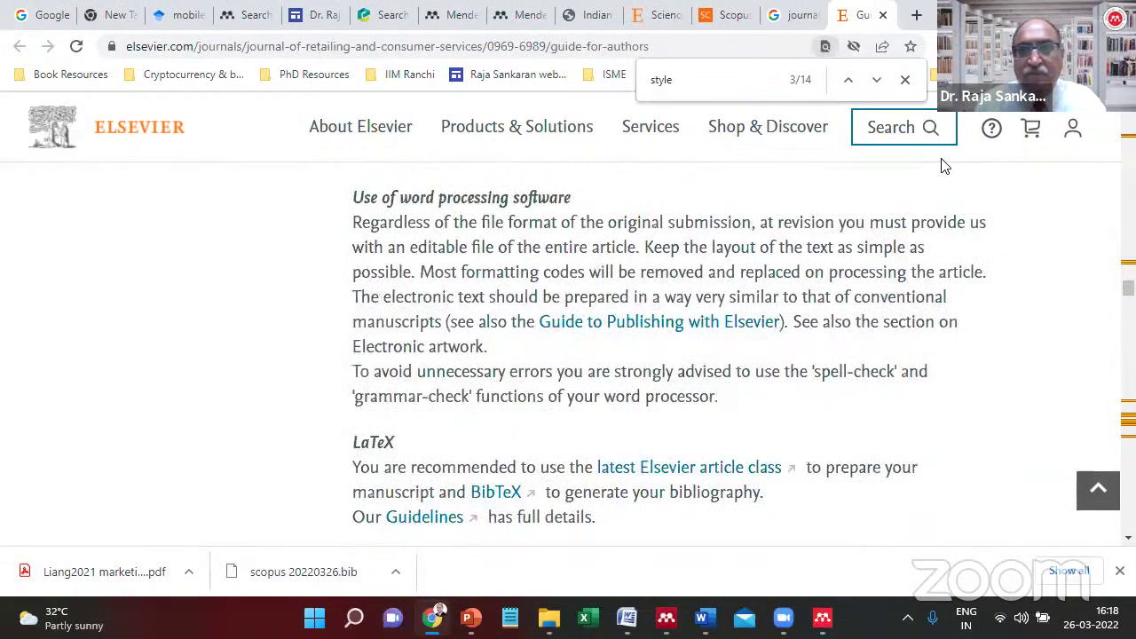
Go through the remaining matches for "style" in the guide, up to the sample references, checking the reference style requirements.
{"action": "left_click", "coordinate": [877, 85]}
{"action": "left_click", "coordinate": [877, 86]}
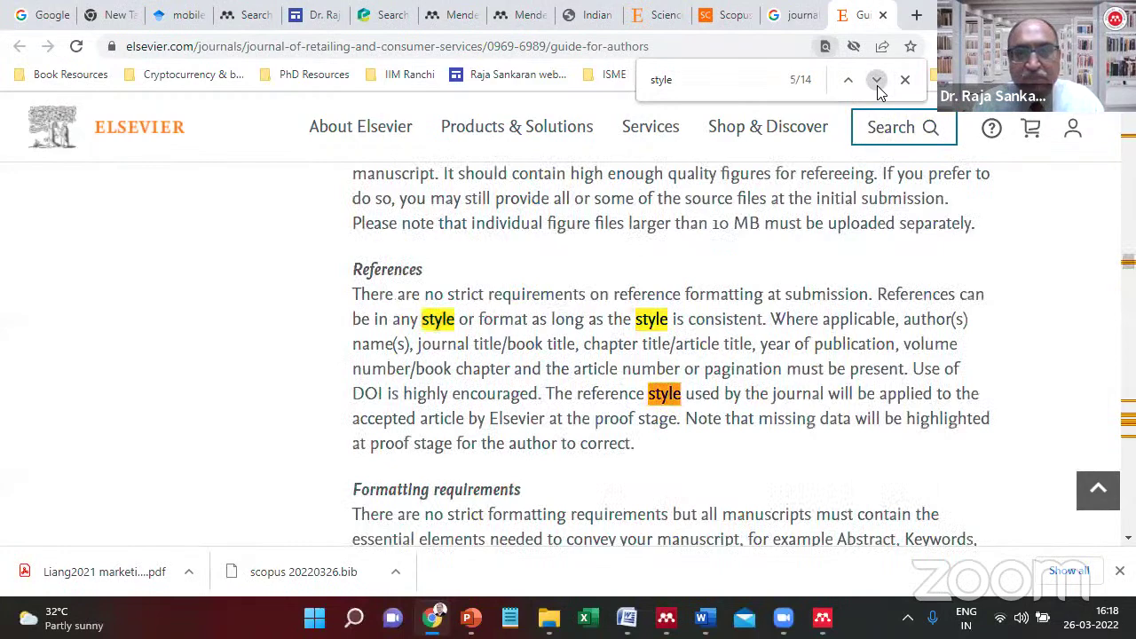
{"action": "left_click", "coordinate": [877, 81]}
{"action": "left_click", "coordinate": [877, 80]}
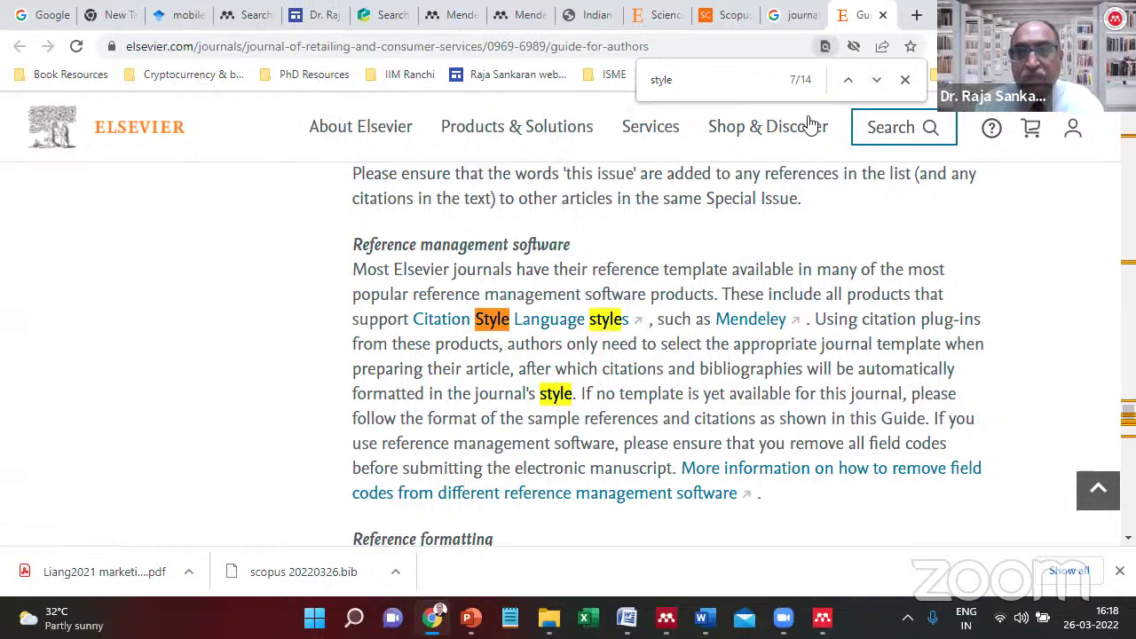
{"action": "left_click", "coordinate": [877, 81]}
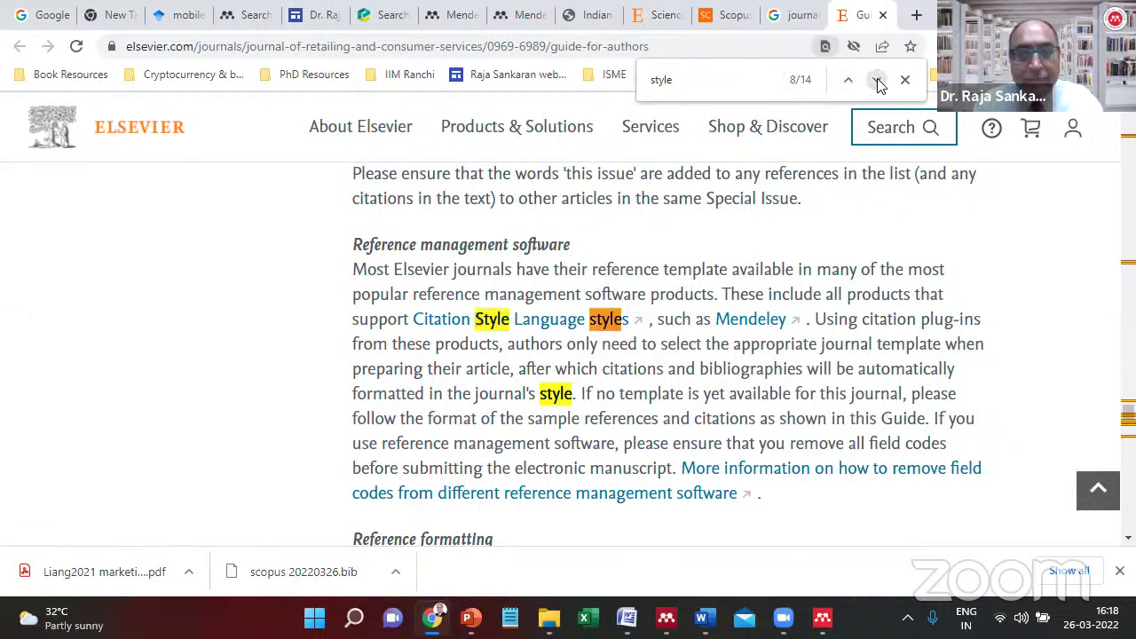
{"action": "left_click", "coordinate": [878, 81]}
{"action": "left_click", "coordinate": [877, 81]}
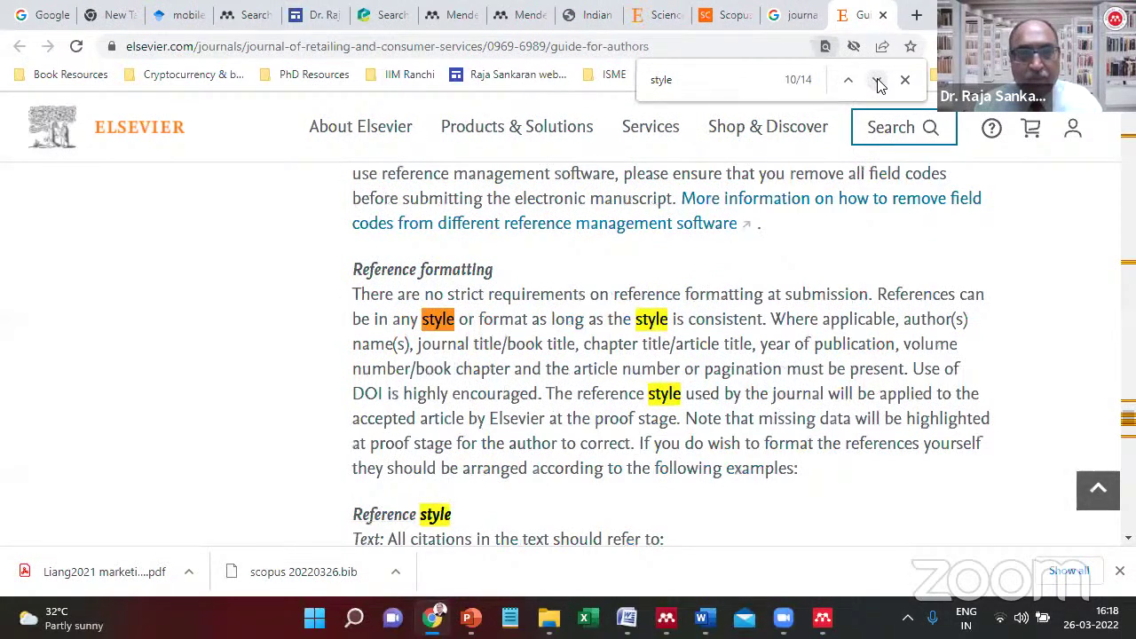
{"action": "left_click", "coordinate": [877, 81]}
{"action": "left_click", "coordinate": [877, 81]}
{"action": "left_click", "coordinate": [878, 81]}
{"action": "left_click", "coordinate": [877, 81]}
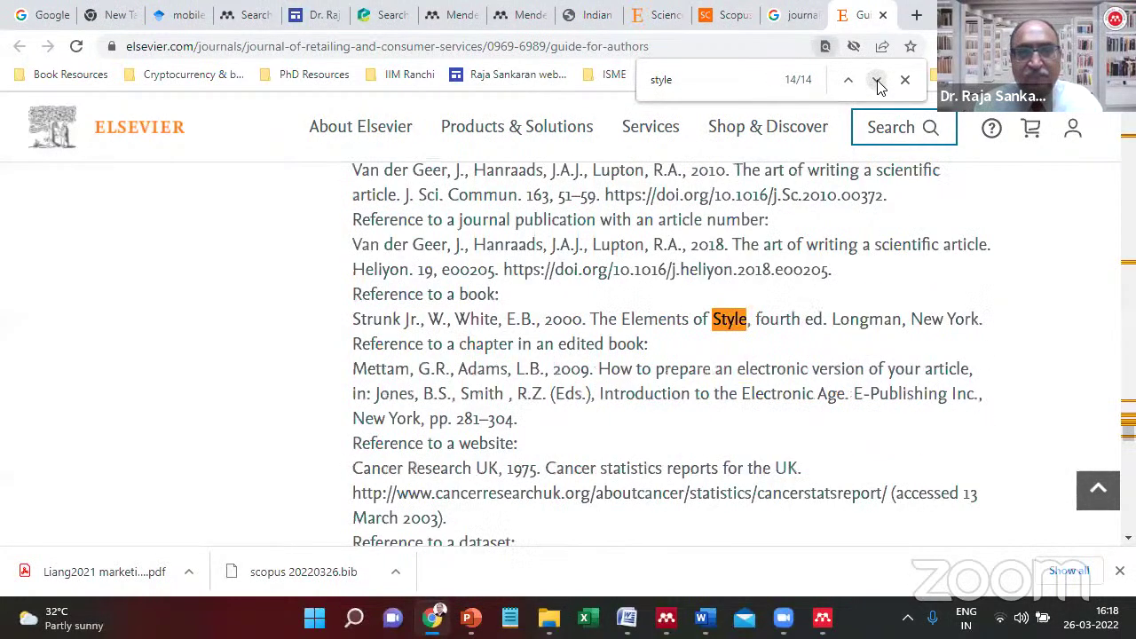
Review the guide's Reference style section and sample references, going back to the reference management software and Reference formatting paragraphs.
{"action": "scroll", "coordinate": [794, 186], "scroll_direction": "up", "scroll_amount": 3}
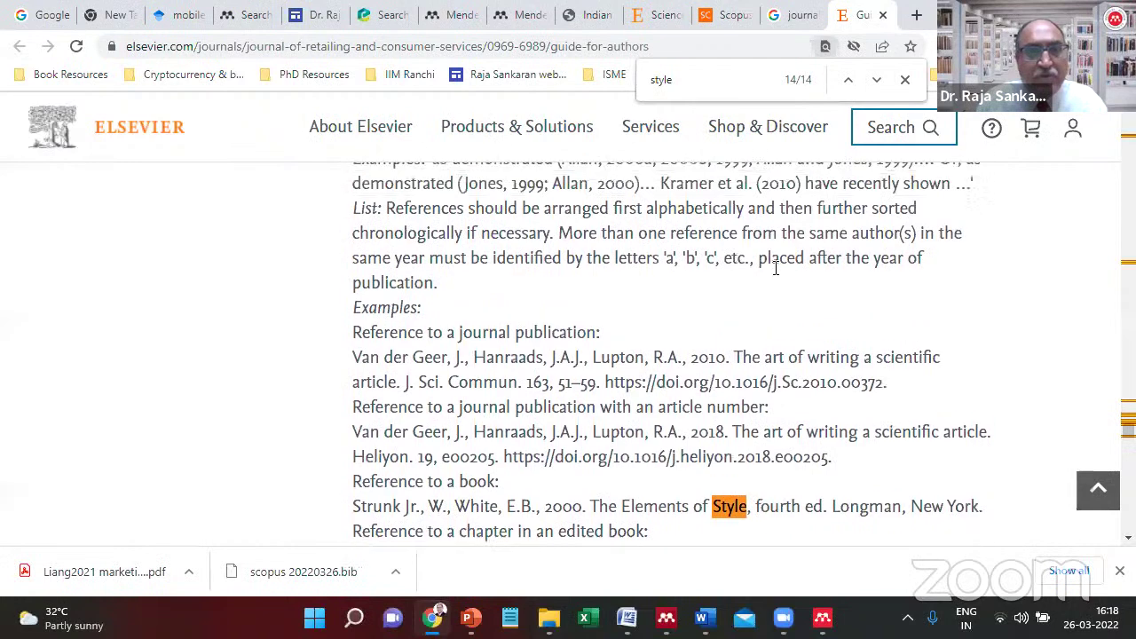
{"action": "scroll", "coordinate": [775, 268], "scroll_direction": "up", "scroll_amount": 5}
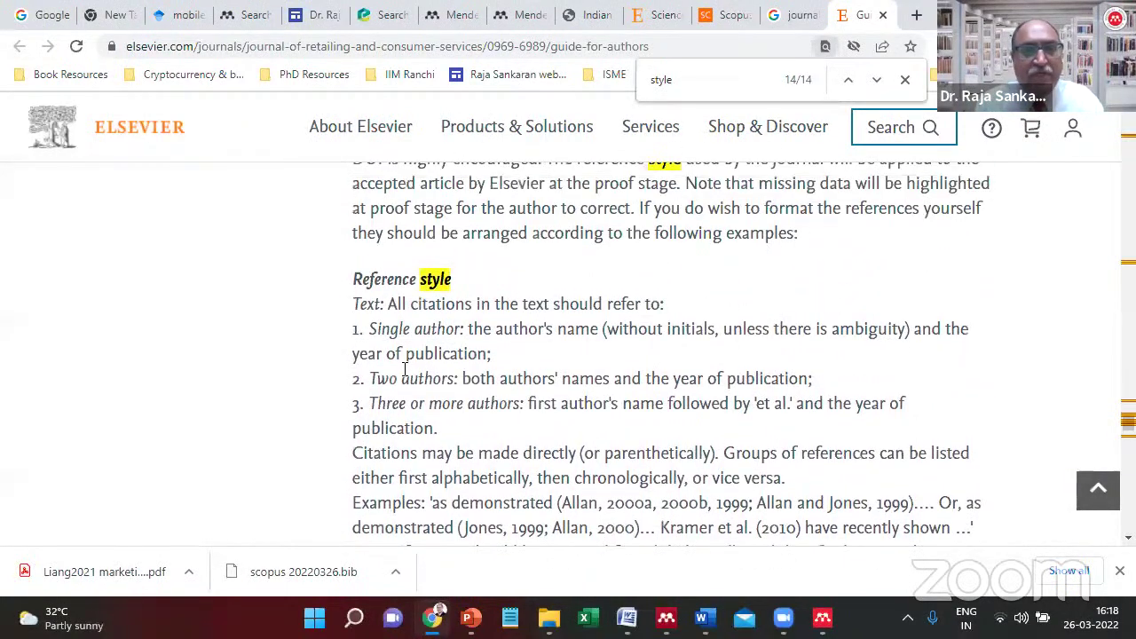
{"action": "left_click_drag", "start_coordinate": [352, 280], "coordinate": [591, 376]}
{"action": "left_click", "coordinate": [595, 368]}
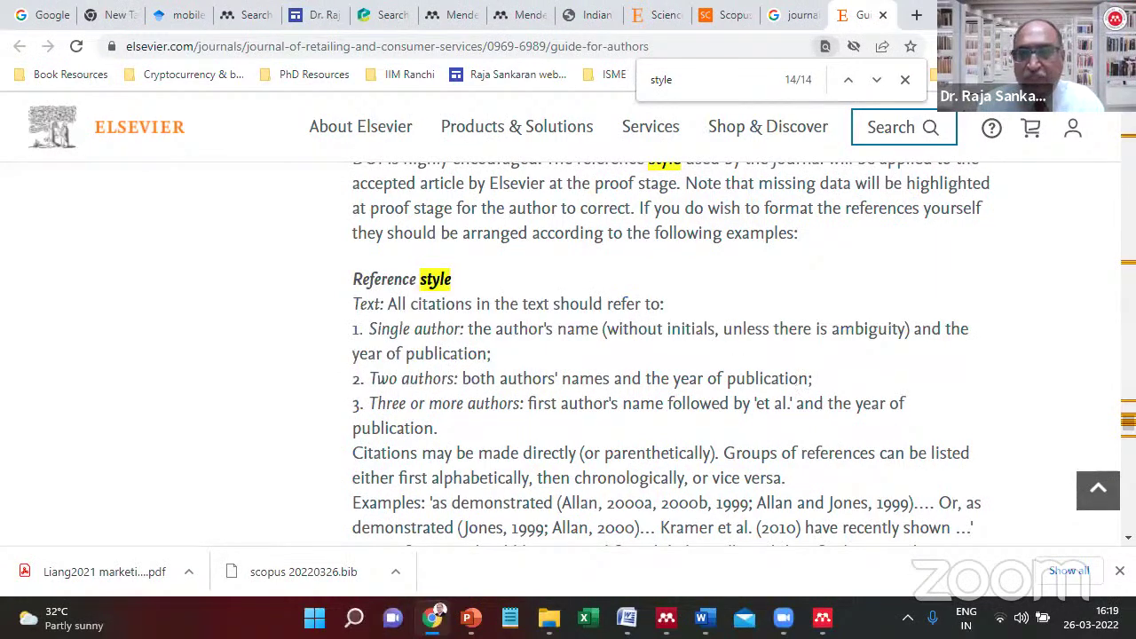
{"action": "scroll", "coordinate": [806, 328], "scroll_direction": "down", "scroll_amount": 12}
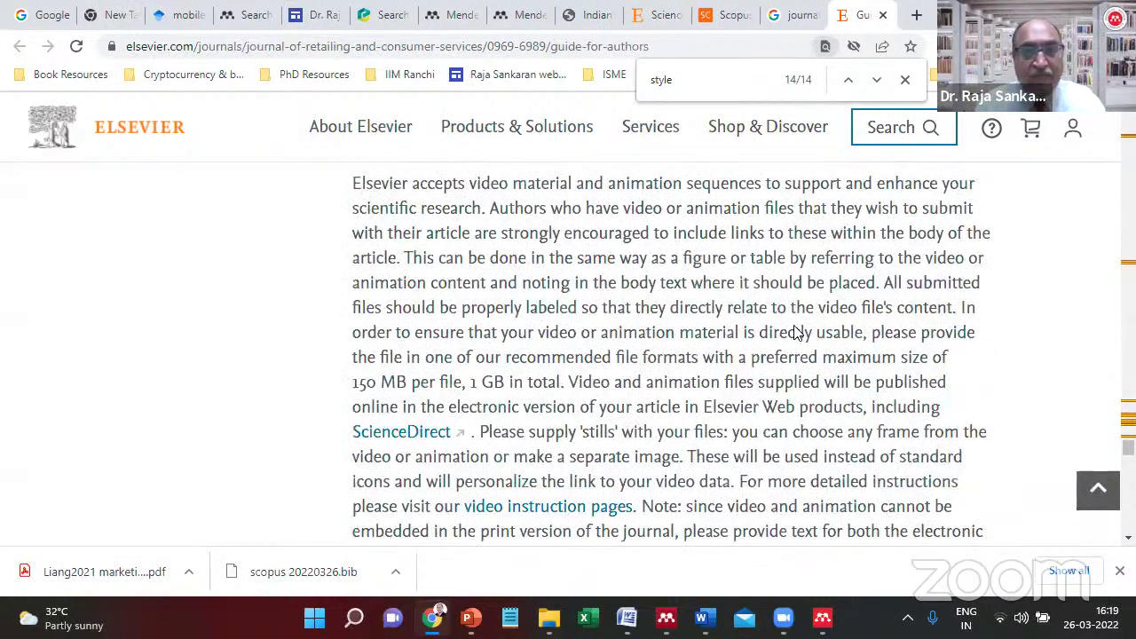
{"action": "scroll", "coordinate": [795, 331], "scroll_direction": "down", "scroll_amount": 8}
{"action": "scroll", "coordinate": [795, 326], "scroll_direction": "up", "scroll_amount": 8}
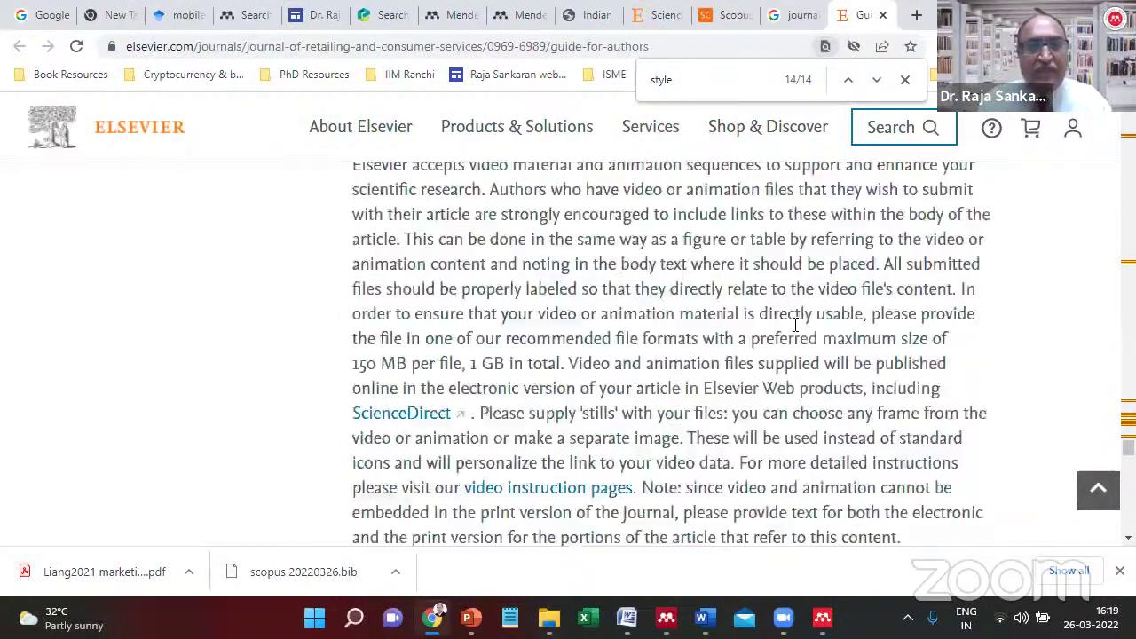
{"action": "scroll", "coordinate": [796, 326], "scroll_direction": "up", "scroll_amount": 15}
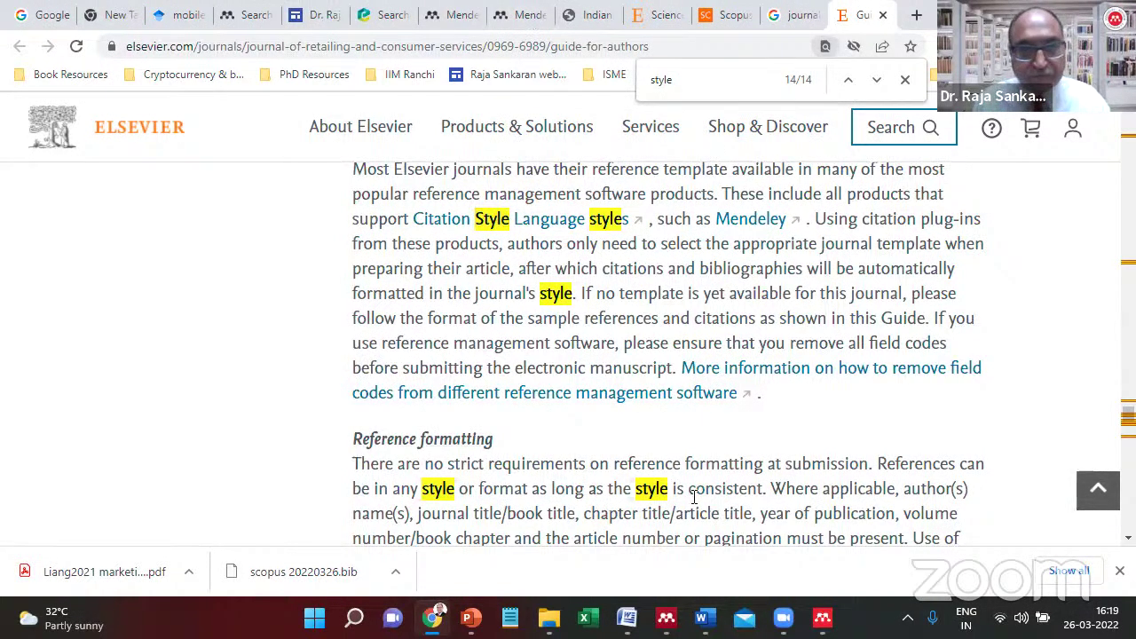
Switch to Document1 in Word and look through its in-text citations and the reference list under them.
{"action": "key", "text": "alt+Tab"}
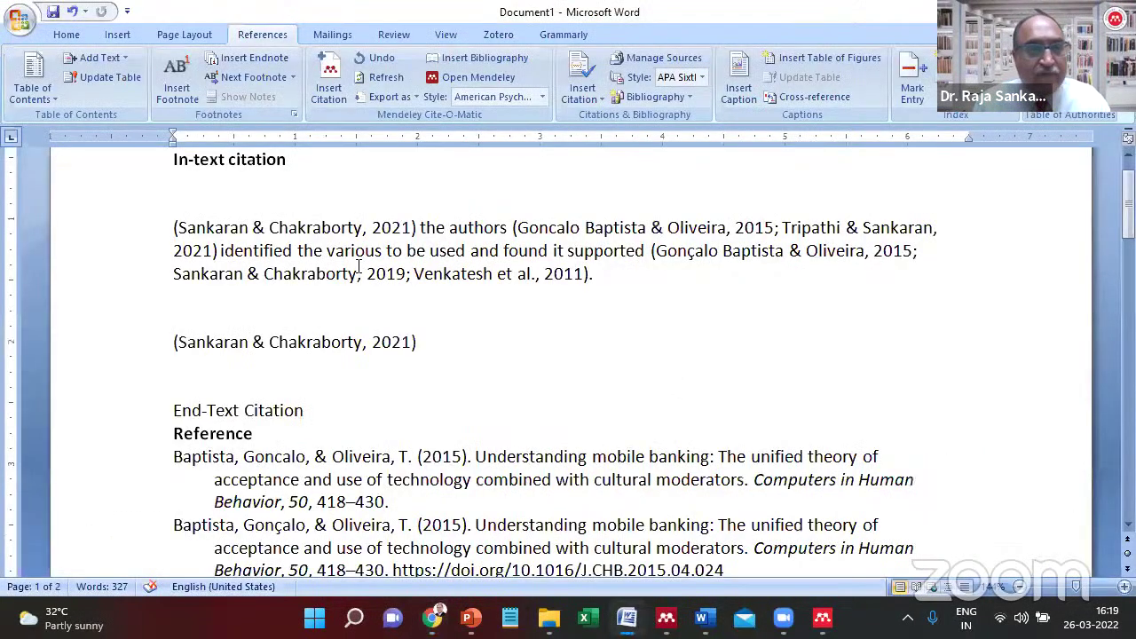
{"action": "left_click", "coordinate": [166, 165]}
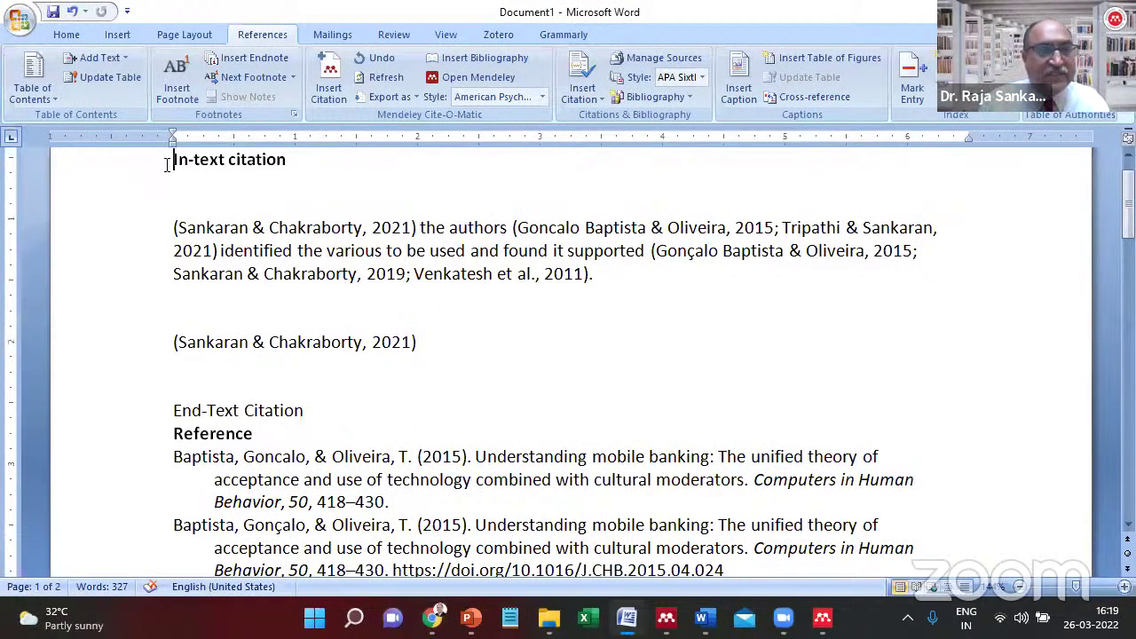
{"action": "key", "text": "Down"}
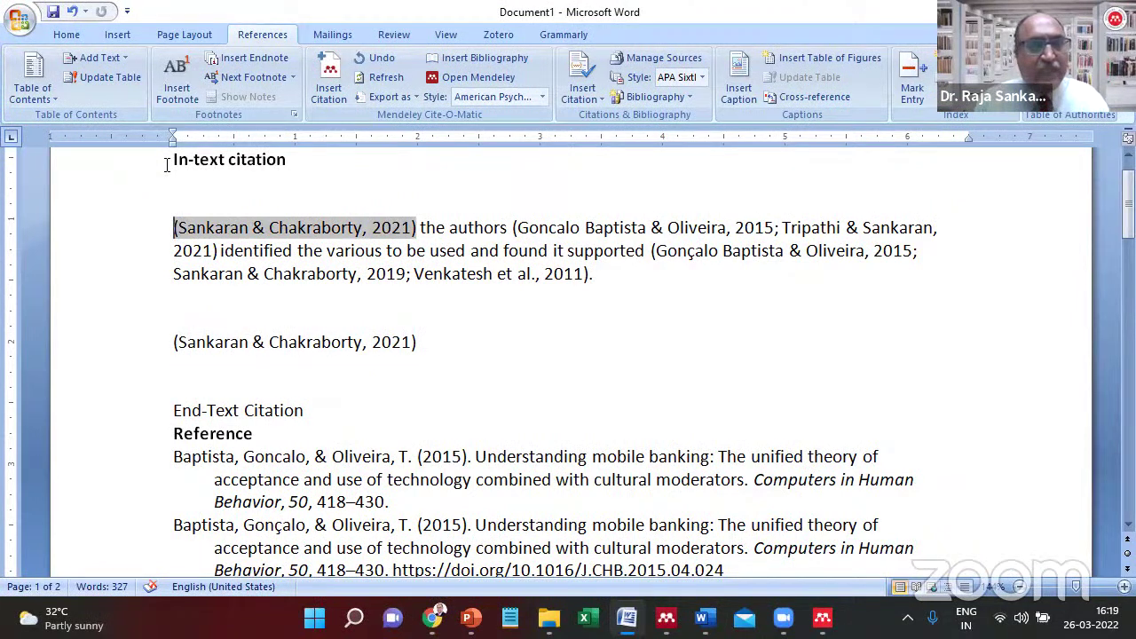
{"action": "key", "text": "shift+Right"}
{"action": "key", "text": "shift+Down"}
{"action": "key", "text": "Down"}
{"action": "key", "text": "Down"}
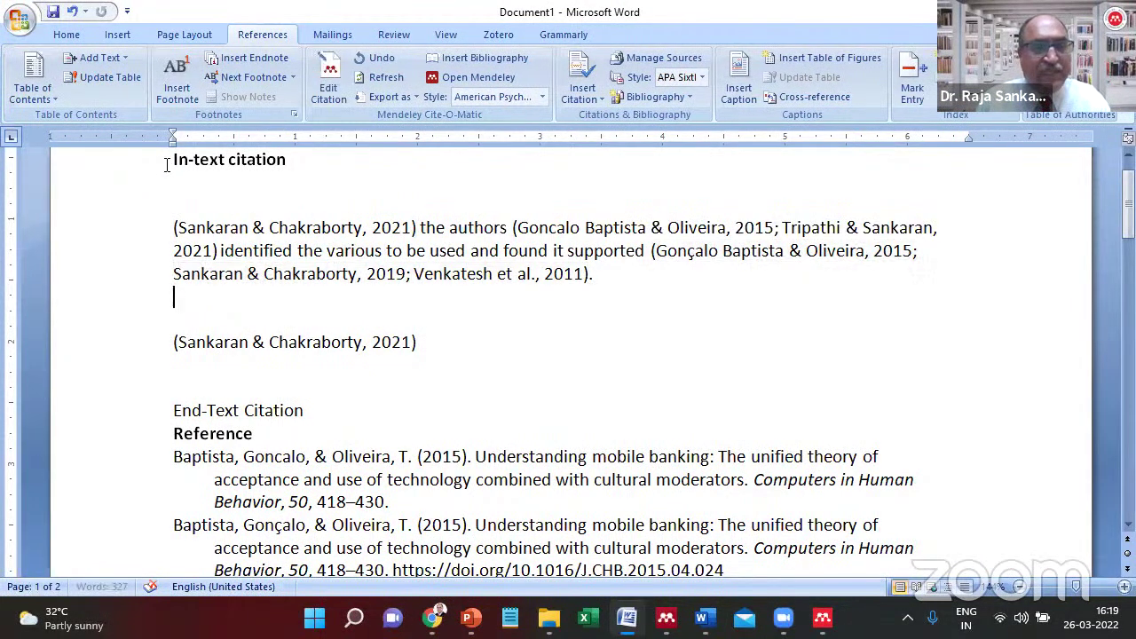
{"action": "key", "text": "Down"}
{"action": "key", "text": "Down"}
{"action": "key", "text": "Down"}
{"action": "key", "text": "Down"}
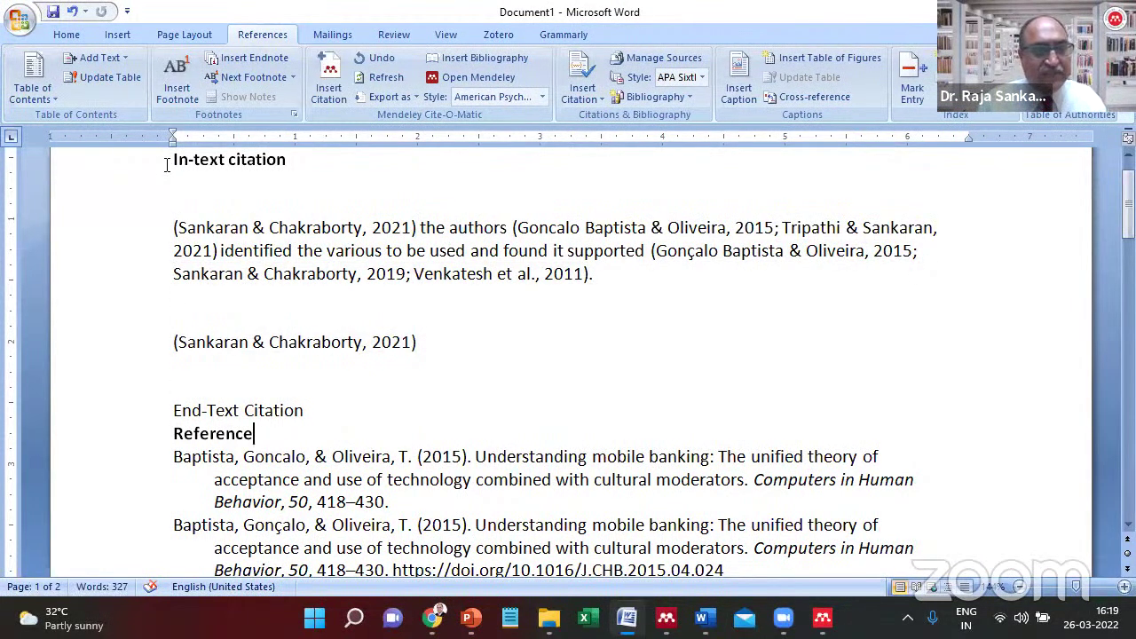
{"action": "key", "text": "Down"}
{"action": "key", "text": "Down"}
{"action": "key", "text": "Down"}
{"action": "key", "text": "Down"}
{"action": "key", "text": "Down"}
{"action": "key", "text": "Down"}
{"action": "key", "text": "Down"}
{"action": "key", "text": "Down"}
{"action": "key", "text": "Down"}
{"action": "key", "text": "Down"}
{"action": "key", "text": "Down"}
{"action": "key", "text": "Down"}
{"action": "key", "text": "Down"}
{"action": "key", "text": "Down"}
{"action": "key", "text": "Down"}
{"action": "key", "text": "Down"}
{"action": "key", "text": "Down"}
{"action": "key", "text": "Down"}
{"action": "key", "text": "Down"}
{"action": "key", "text": "Down"}
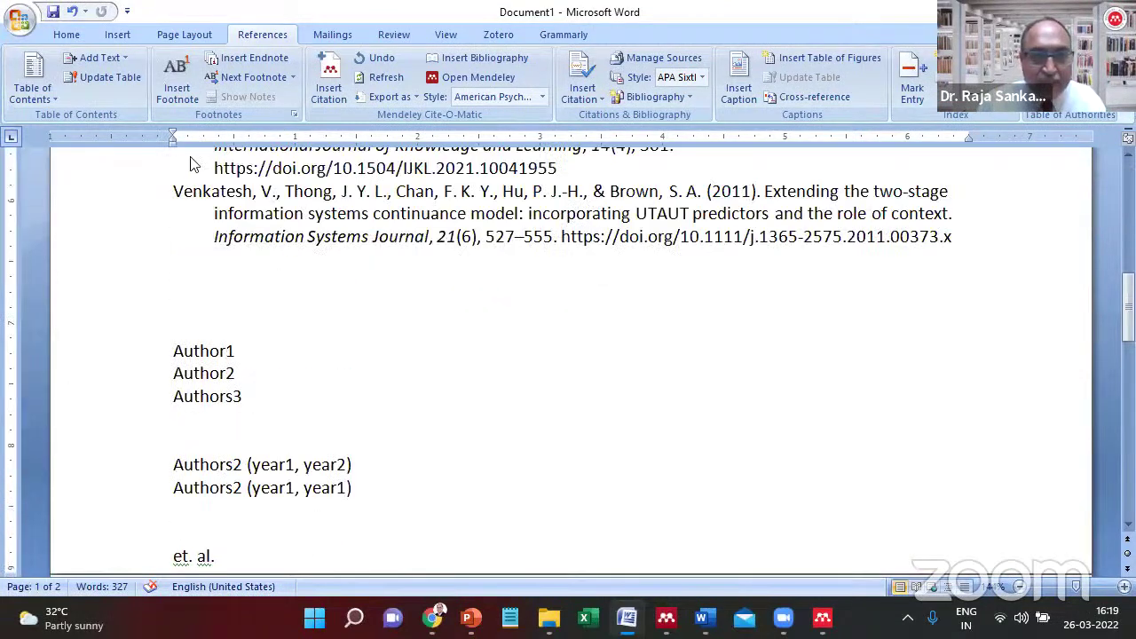
{"action": "key", "text": "Up"}
{"action": "key", "text": "Up"}
{"action": "key", "text": "Up"}
{"action": "key", "text": "Up"}
{"action": "key", "text": "Up"}
{"action": "key", "text": "Up"}
{"action": "key", "text": "Up"}
{"action": "key", "text": "Up"}
{"action": "key", "text": "Up"}
{"action": "key", "text": "Up"}
{"action": "key", "text": "Up"}
{"action": "key", "text": "Up"}
{"action": "key", "text": "Up"}
{"action": "key", "text": "Up"}
{"action": "key", "text": "Up"}
{"action": "key", "text": "Up"}
{"action": "key", "text": "Up"}
{"action": "key", "text": "Up"}
{"action": "key", "text": "Up"}
{"action": "key", "text": "Up"}
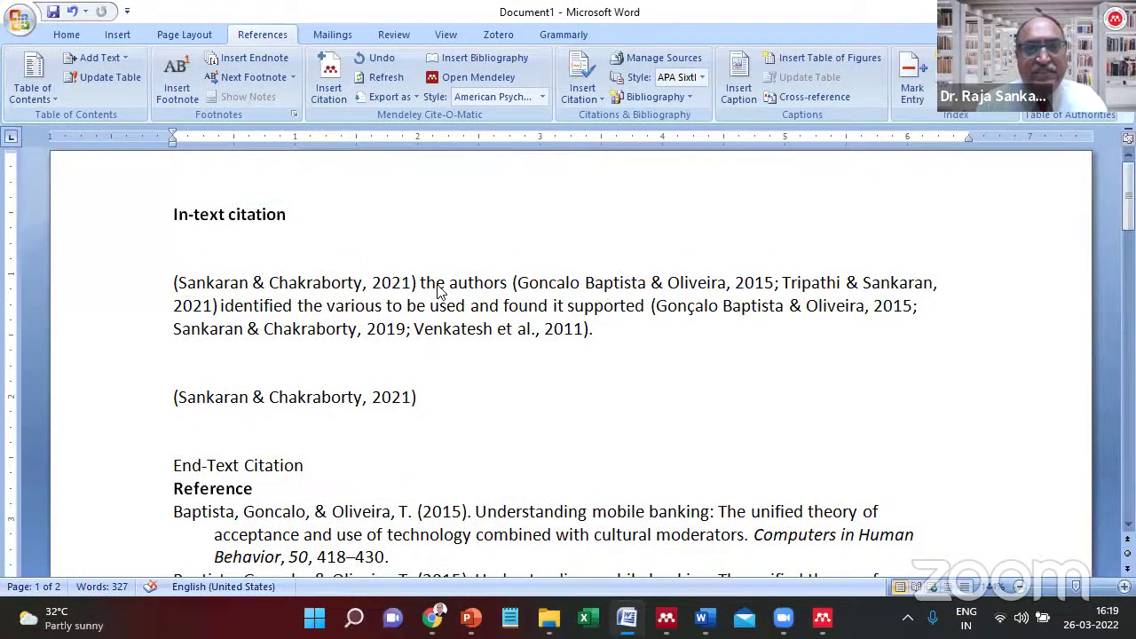
Switch to Mendeley Desktop and open the Citation Styles manager on the installed styles.
{"action": "key", "text": "alt+Tab"}
{"action": "key", "text": "alt+Tab"}
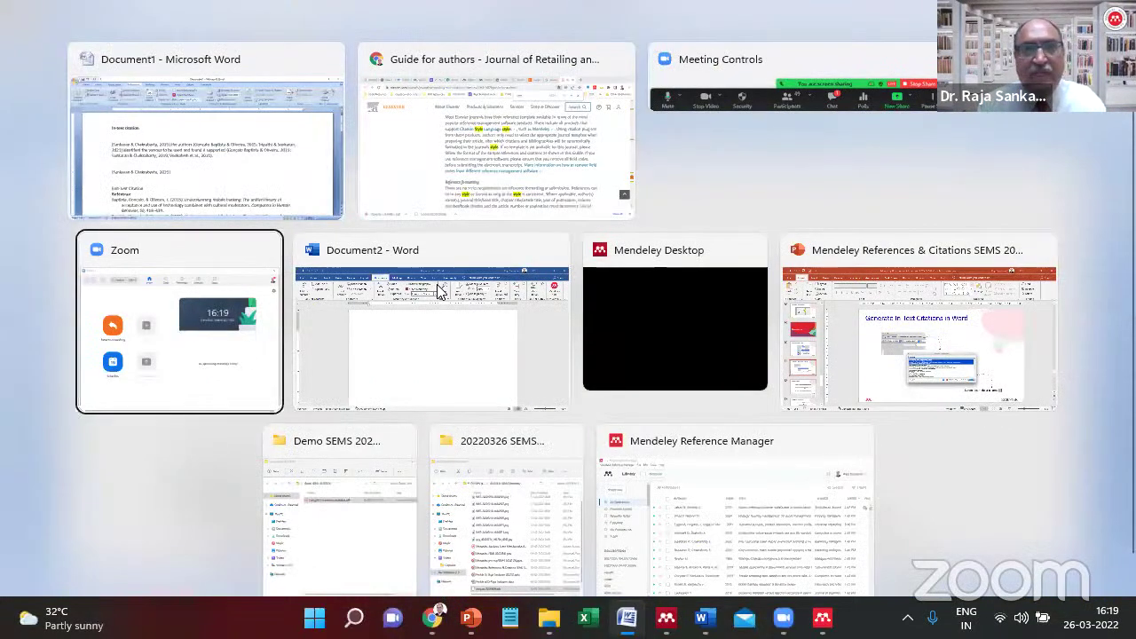
{"action": "key", "text": "alt+Tab"}
{"action": "key", "text": "alt+Tab"}
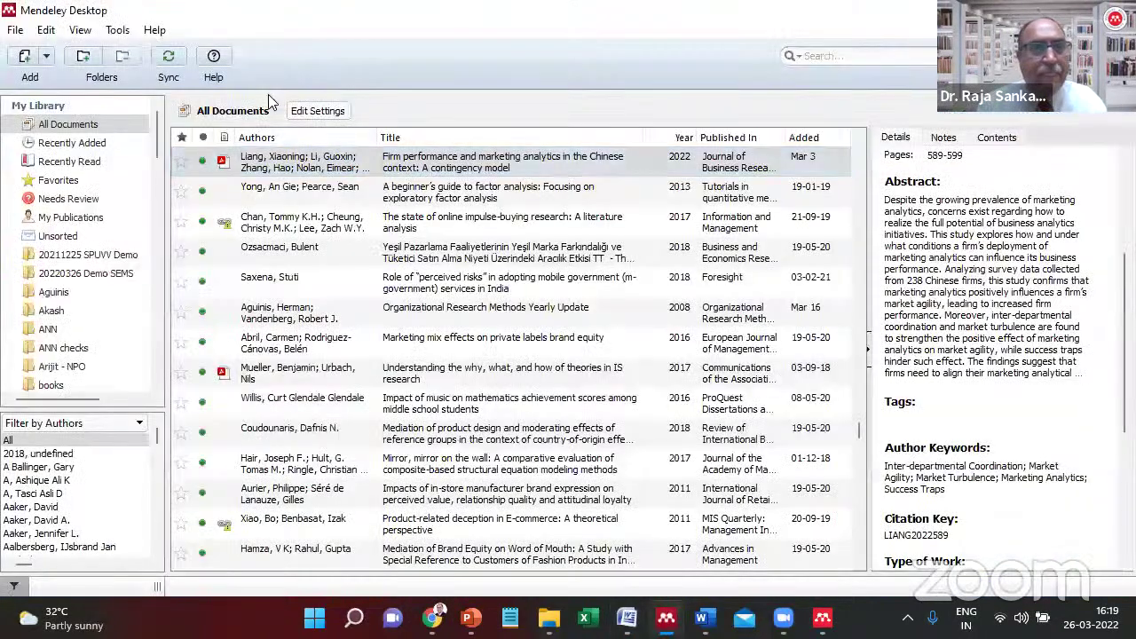
{"action": "left_click", "coordinate": [127, 32]}
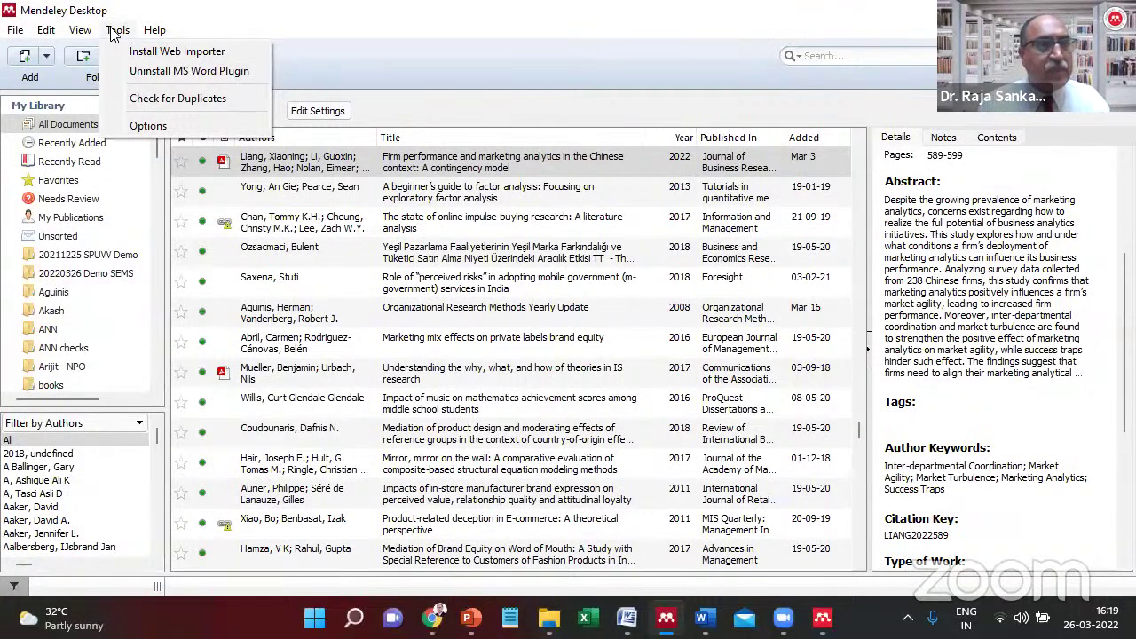
{"action": "mouse_move", "coordinate": [82, 35]}
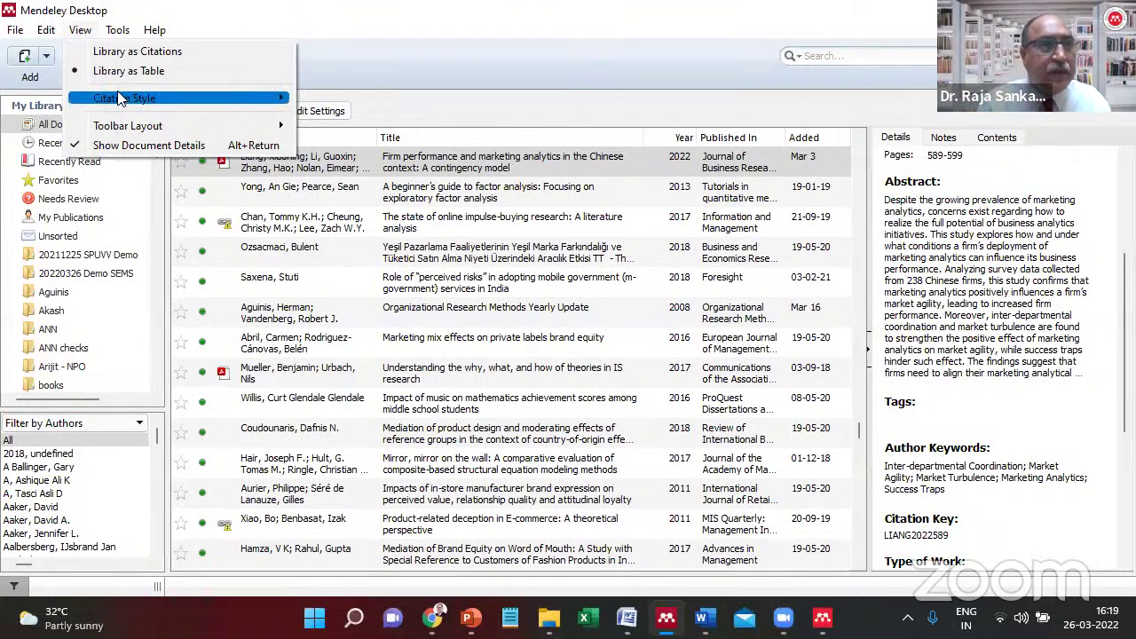
{"action": "mouse_move", "coordinate": [121, 99]}
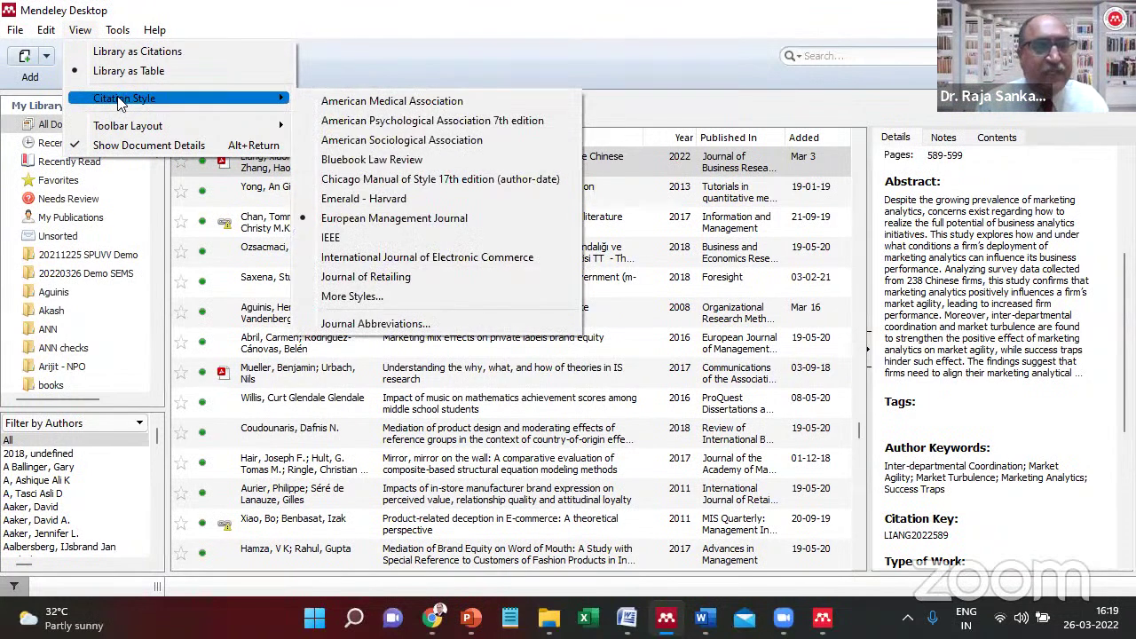
{"action": "left_click", "coordinate": [355, 297]}
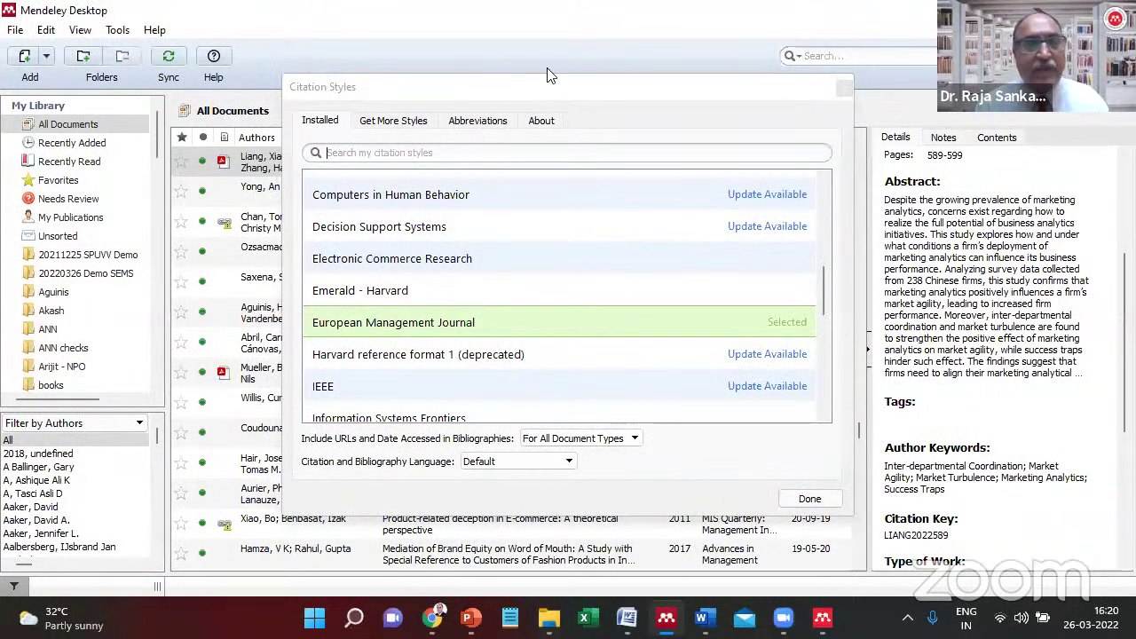
{"action": "left_click_drag", "start_coordinate": [434, 99], "coordinate": [391, 69]}
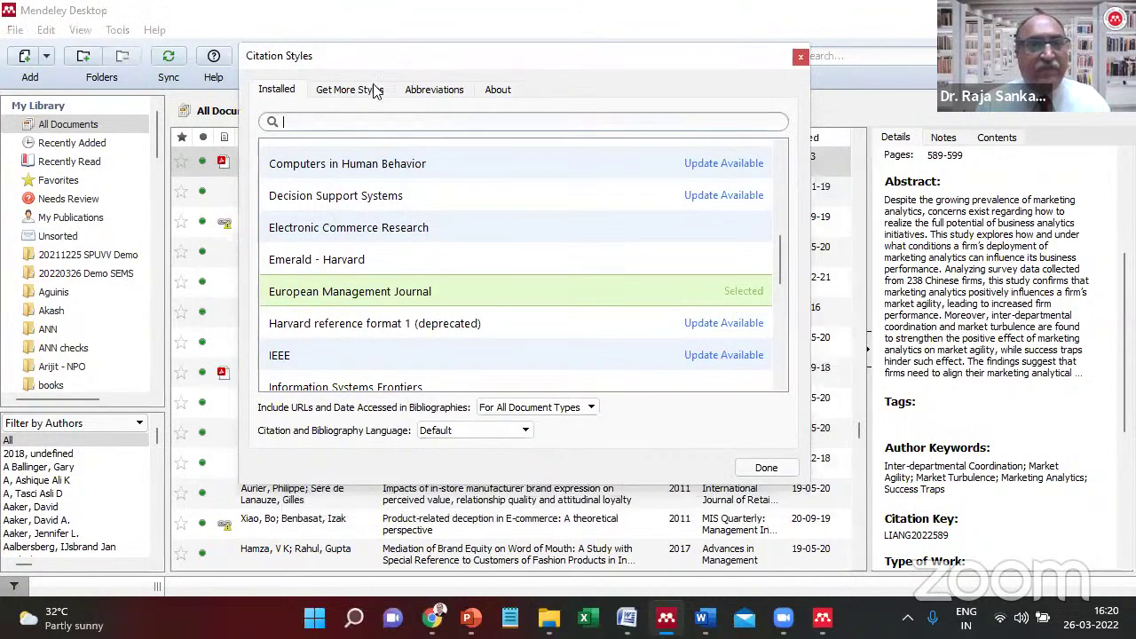
Uninstall the Australasian Marketing Journal citation style.
{"action": "left_click_drag", "start_coordinate": [773, 250], "coordinate": [742, 171]}
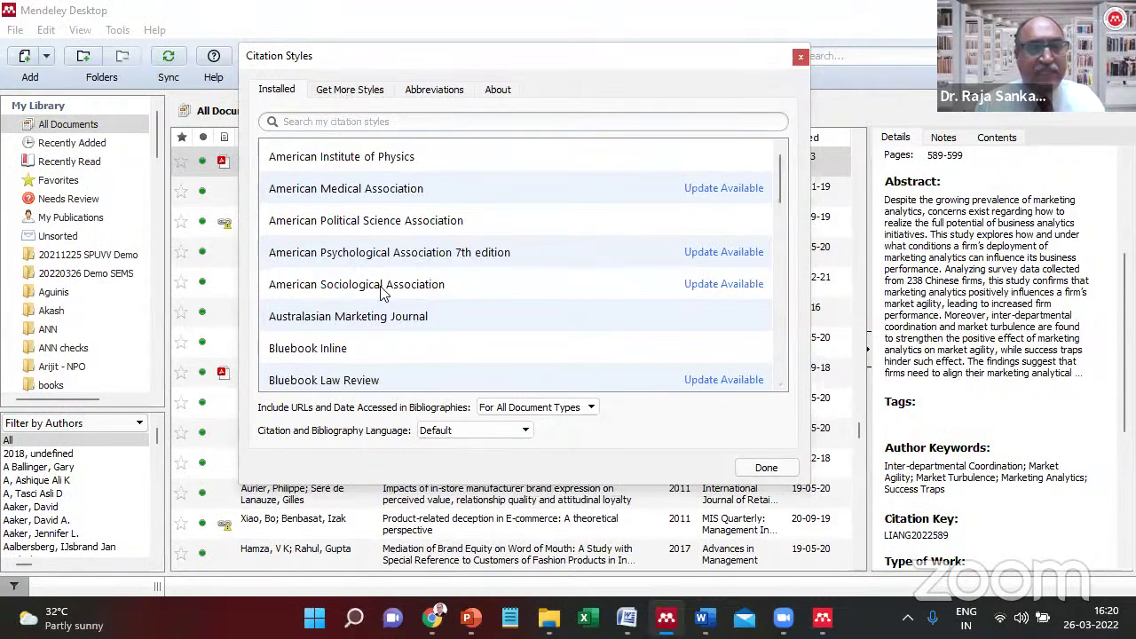
{"action": "left_click", "coordinate": [372, 316]}
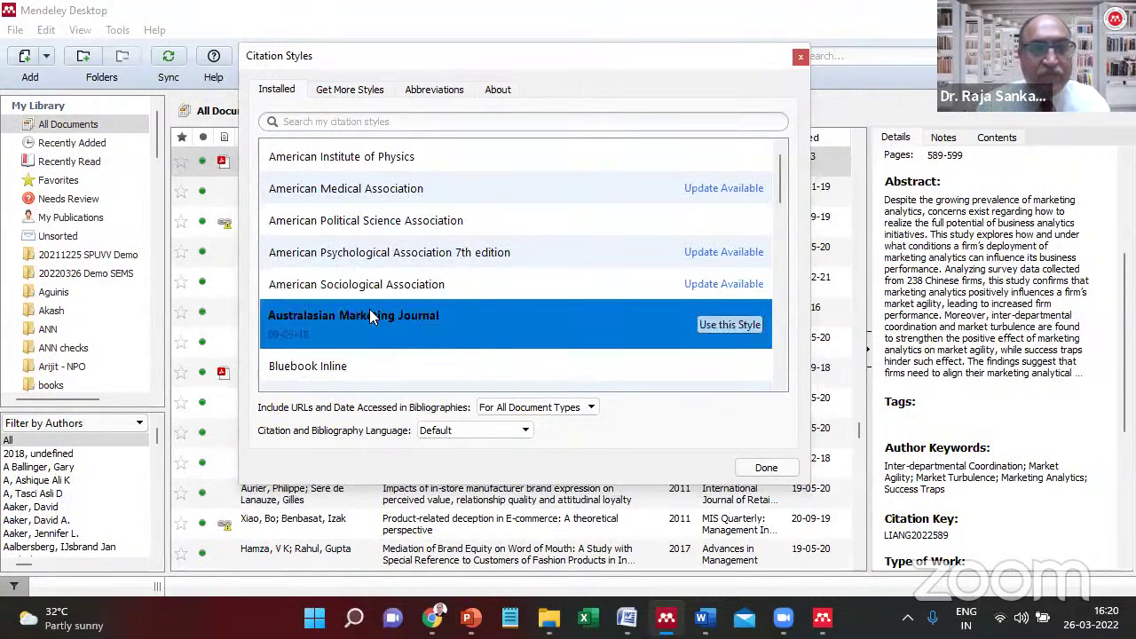
{"action": "right_click", "coordinate": [369, 316]}
{"action": "left_click", "coordinate": [407, 352]}
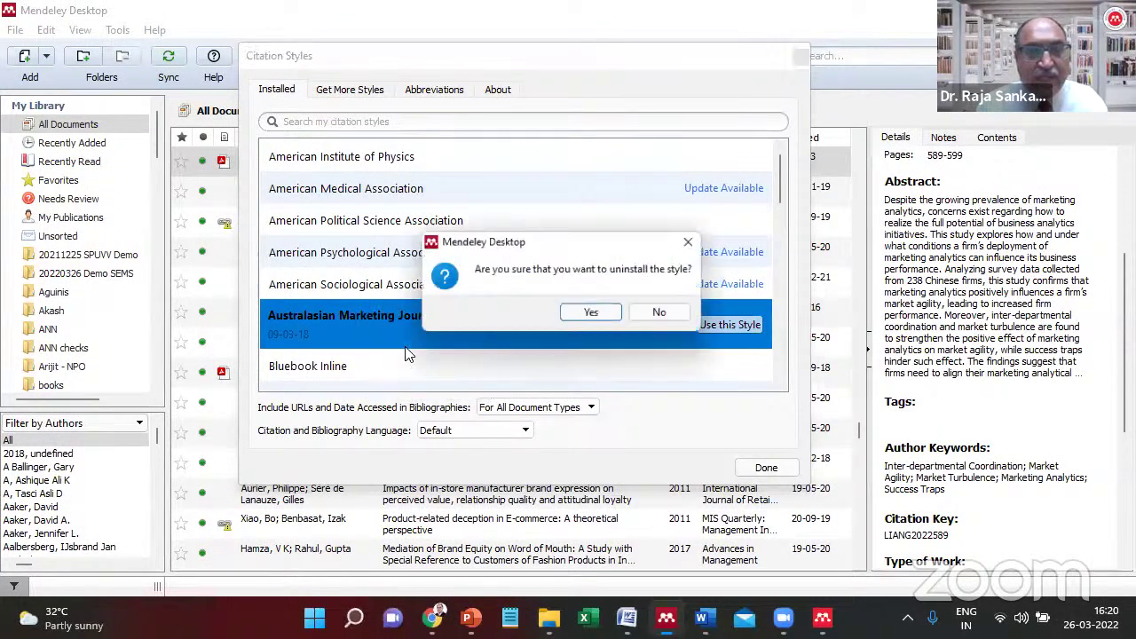
{"action": "left_click", "coordinate": [589, 312]}
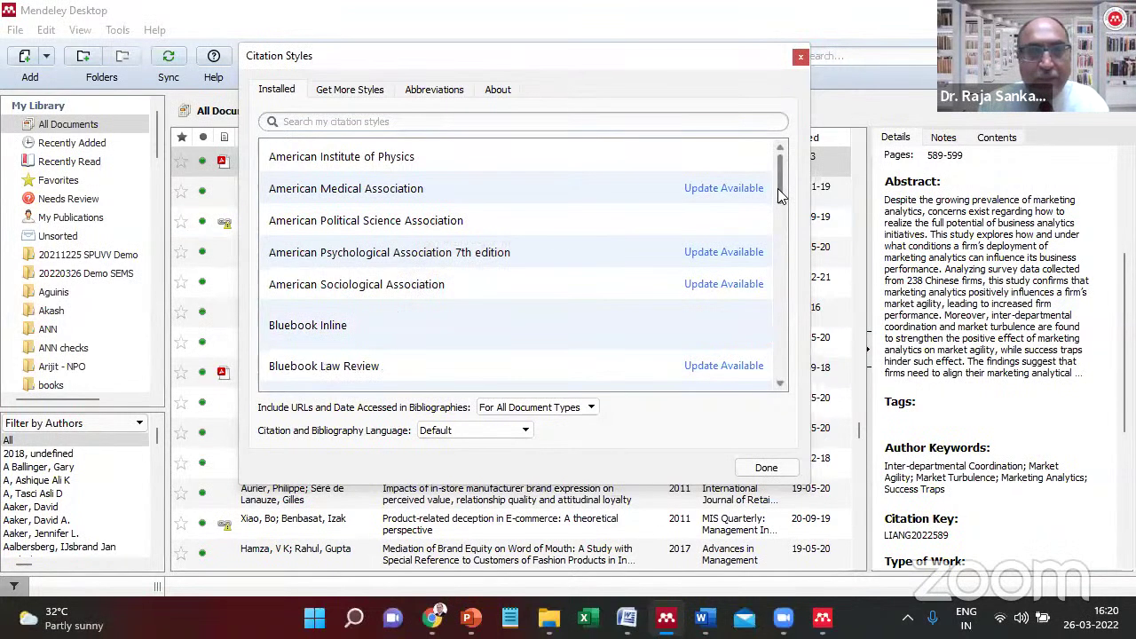
Look through the installed citation styles between American Sociological Association and Chicago Manual of Style 16th edition.
{"action": "scroll", "coordinate": [779, 204], "scroll_direction": "down", "scroll_amount": 2}
{"action": "scroll", "coordinate": [780, 205], "scroll_direction": "down", "scroll_amount": 1}
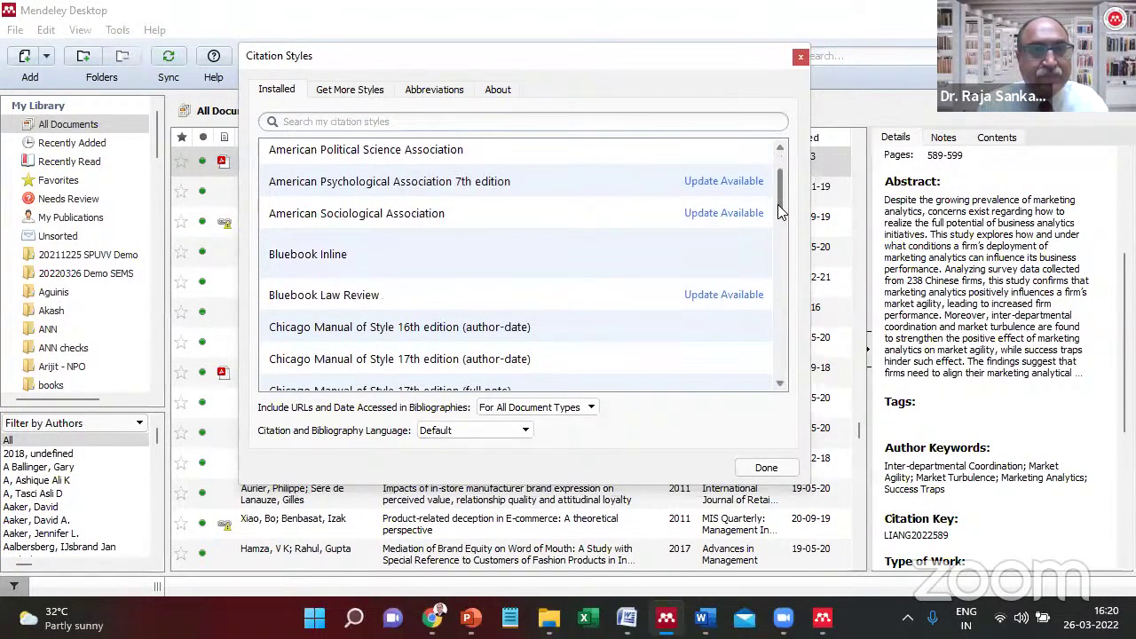
{"action": "left_click", "coordinate": [295, 259]}
{"action": "left_click", "coordinate": [386, 299]}
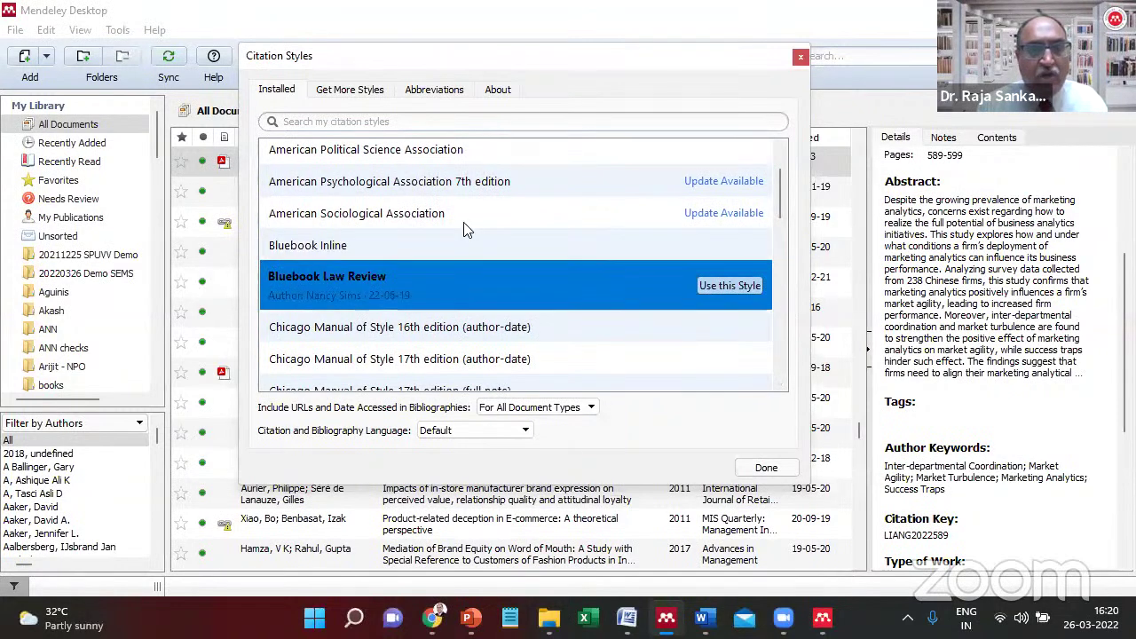
{"action": "left_click", "coordinate": [426, 329]}
{"action": "left_click", "coordinate": [422, 200]}
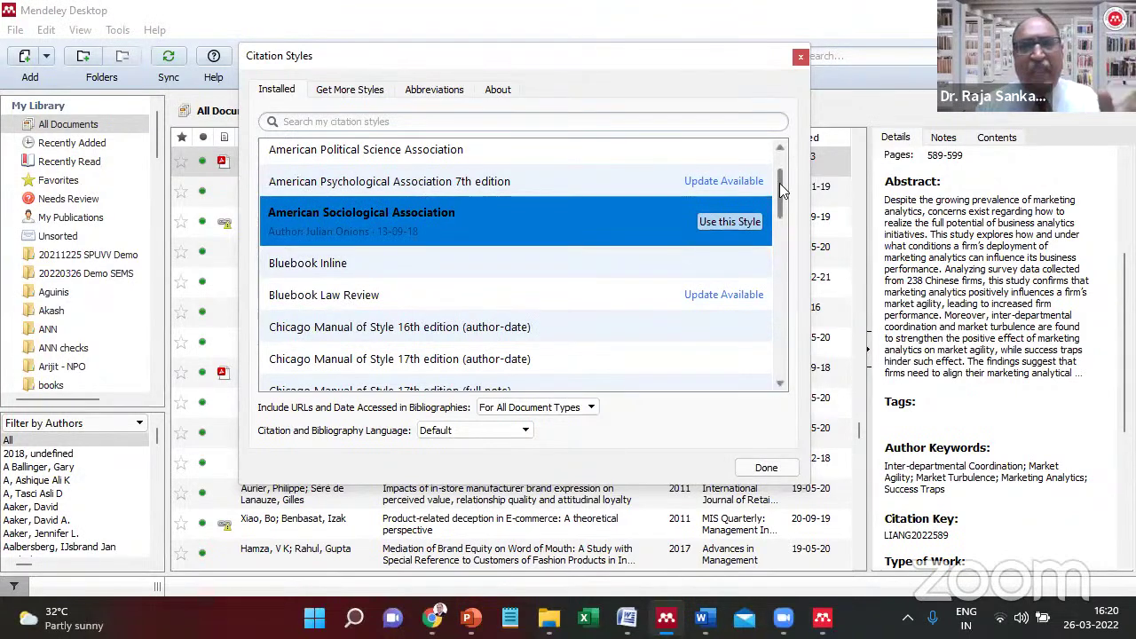
Uninstall the Decision Support Systems citation style.
{"action": "left_click_drag", "start_coordinate": [780, 182], "coordinate": [781, 249]}
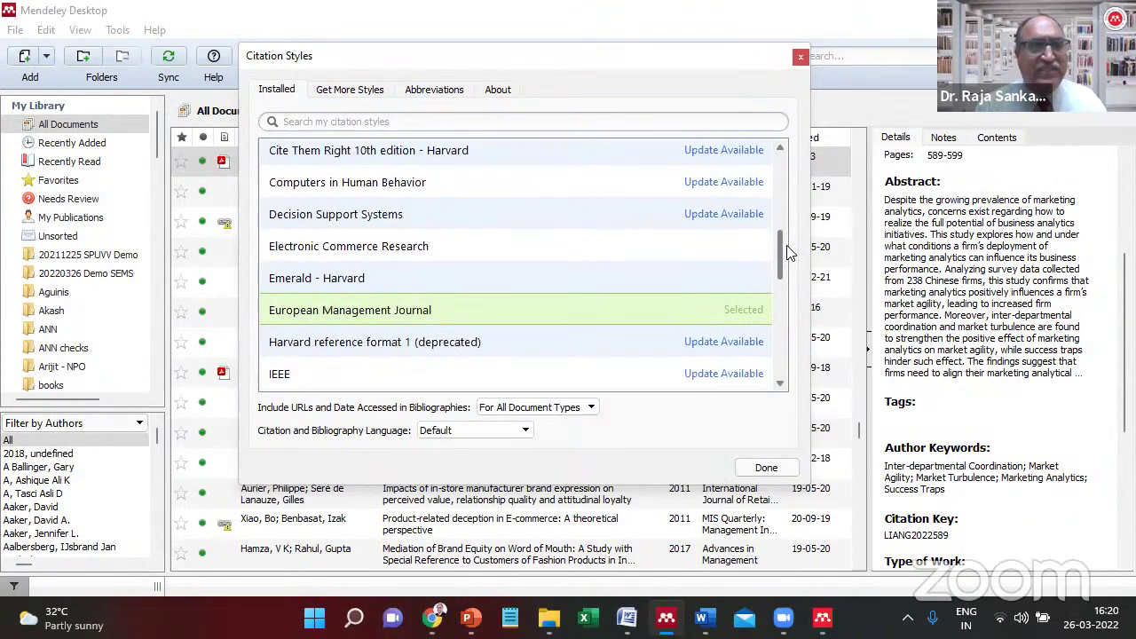
{"action": "left_click", "coordinate": [328, 238]}
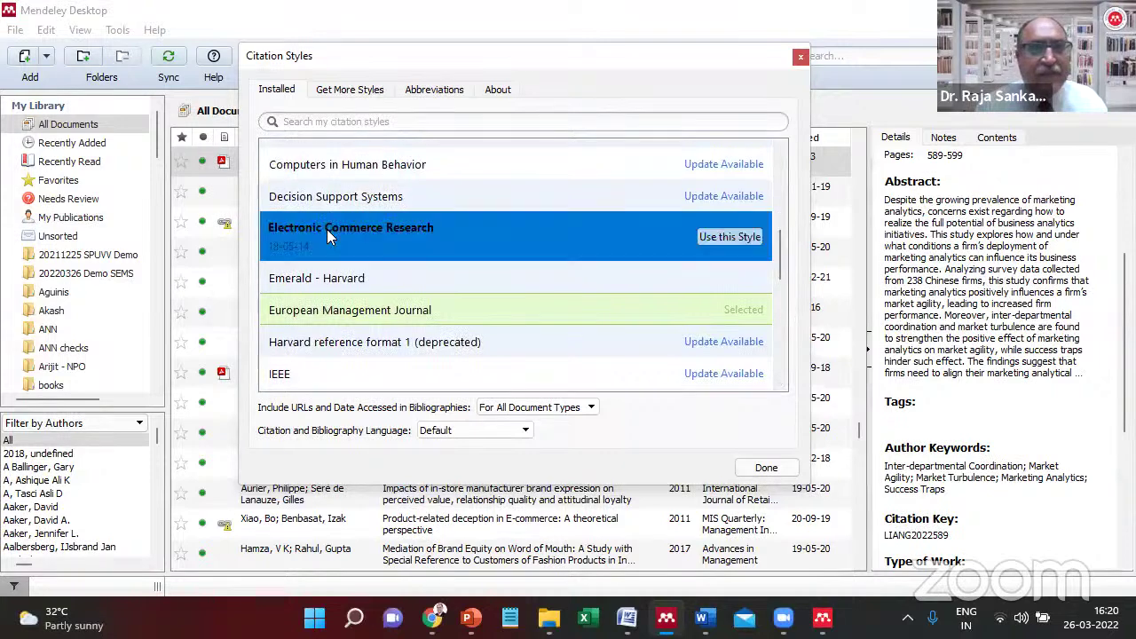
{"action": "right_click", "coordinate": [406, 203]}
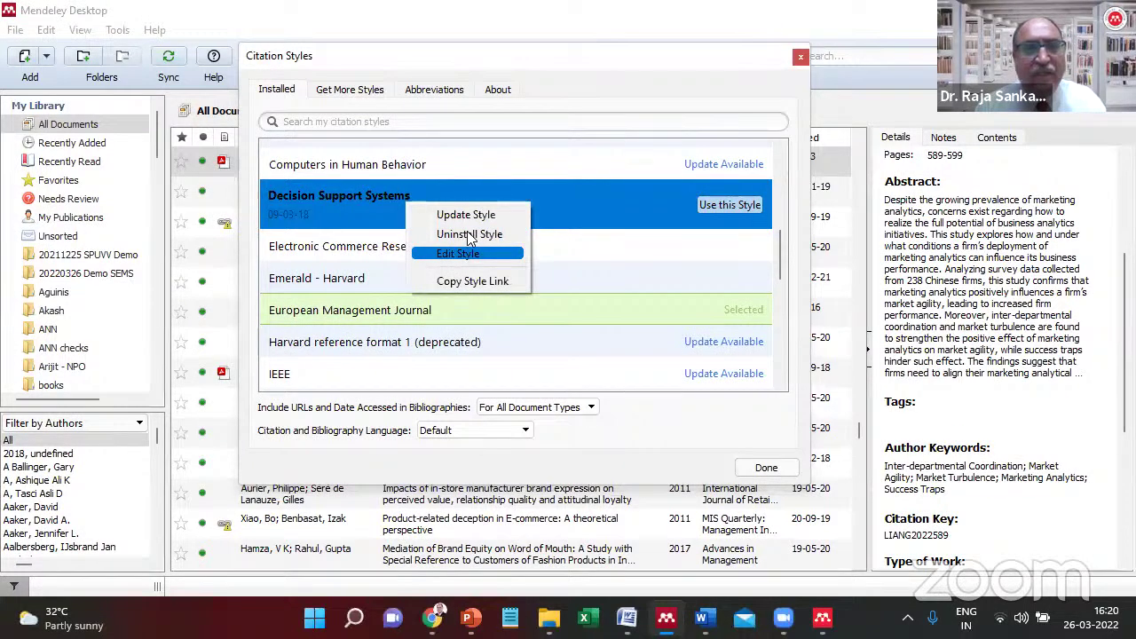
{"action": "left_click", "coordinate": [468, 235]}
{"action": "left_click", "coordinate": [596, 318]}
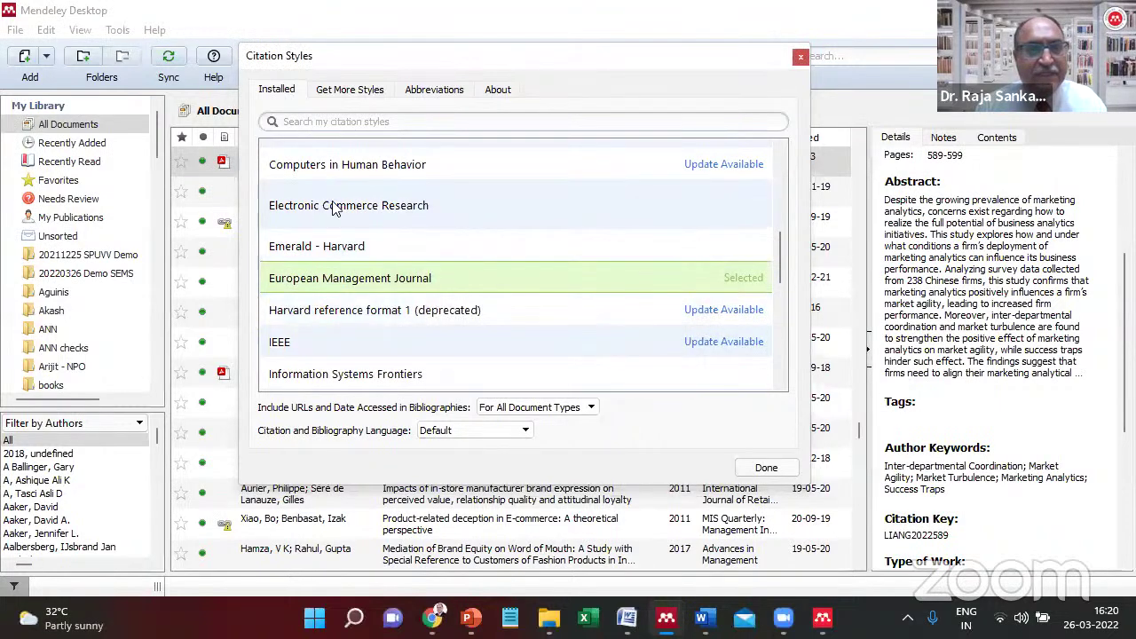
Uninstall the IEEE citation style from the installed styles.
{"action": "right_click", "coordinate": [327, 163]}
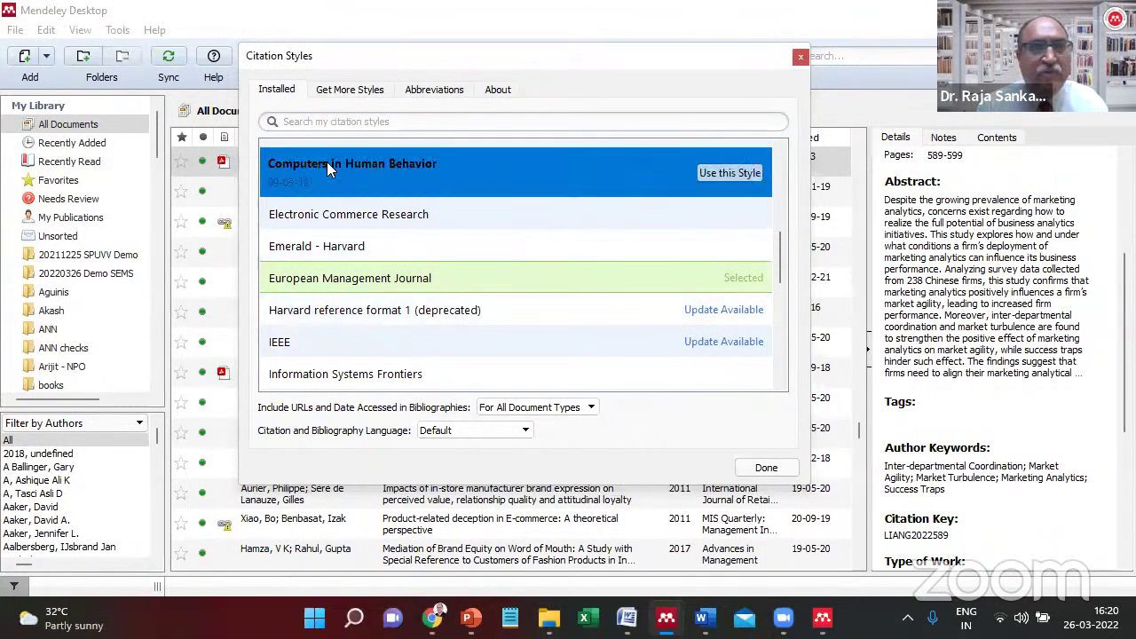
{"action": "left_click", "coordinate": [294, 201]}
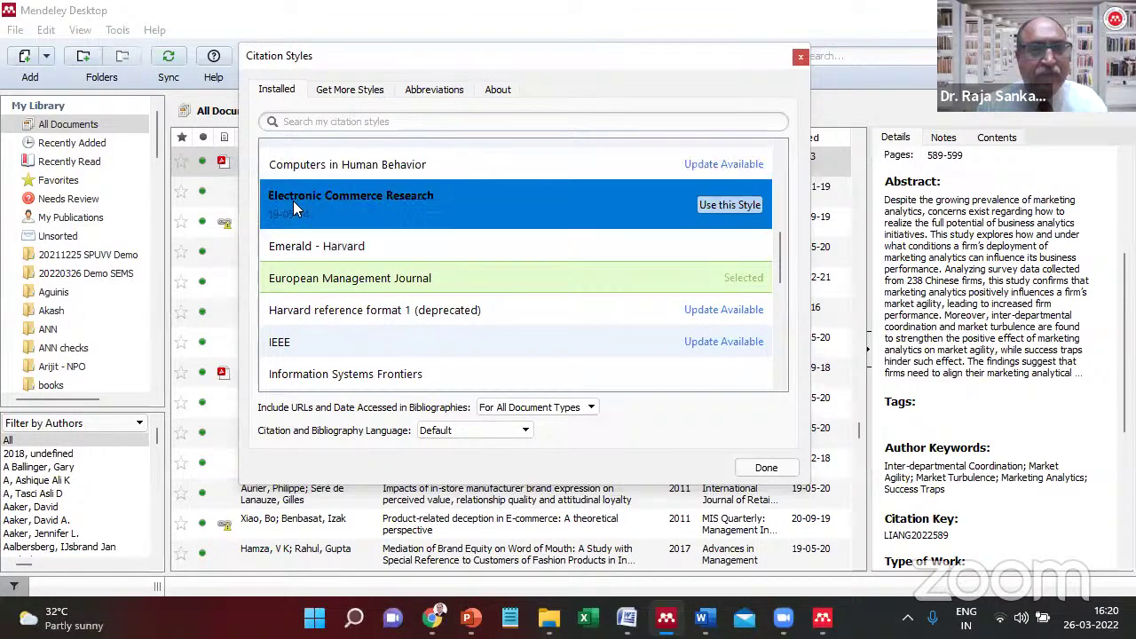
{"action": "right_click", "coordinate": [323, 346]}
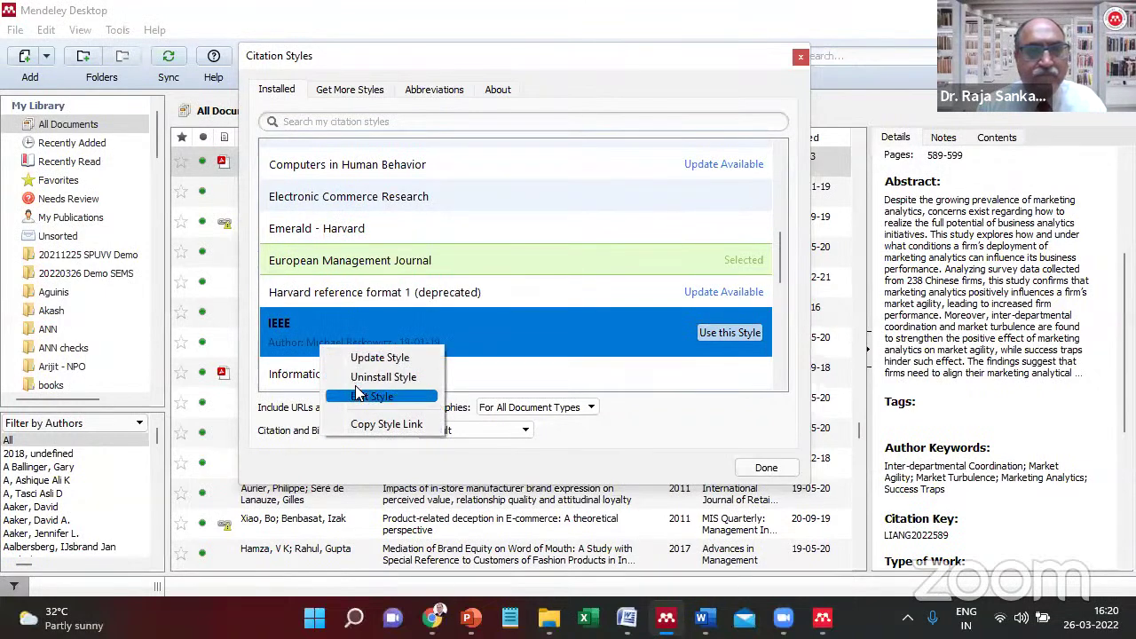
{"action": "left_click", "coordinate": [380, 377]}
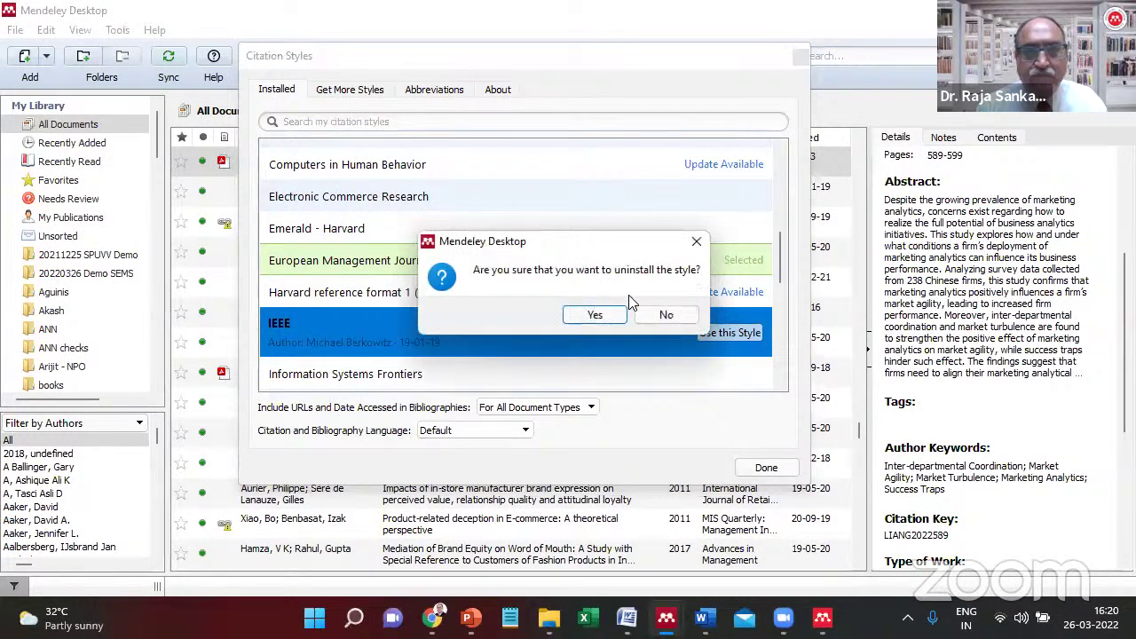
{"action": "key", "text": "Return"}
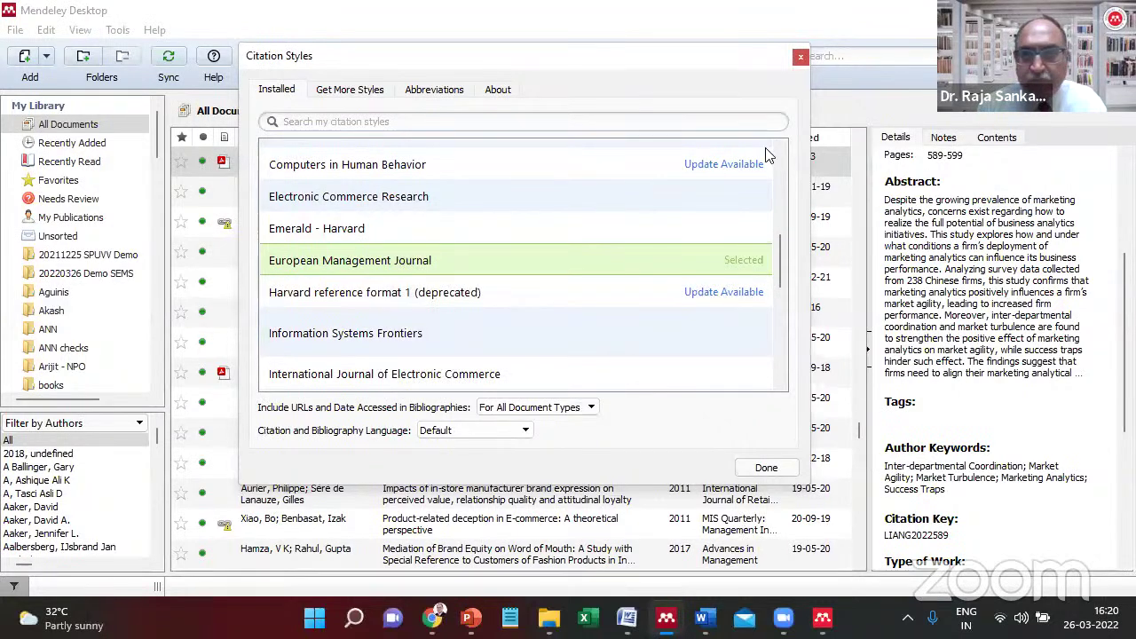
Uninstall the Information Systems Frontiers citation style.
{"action": "right_click", "coordinate": [396, 352]}
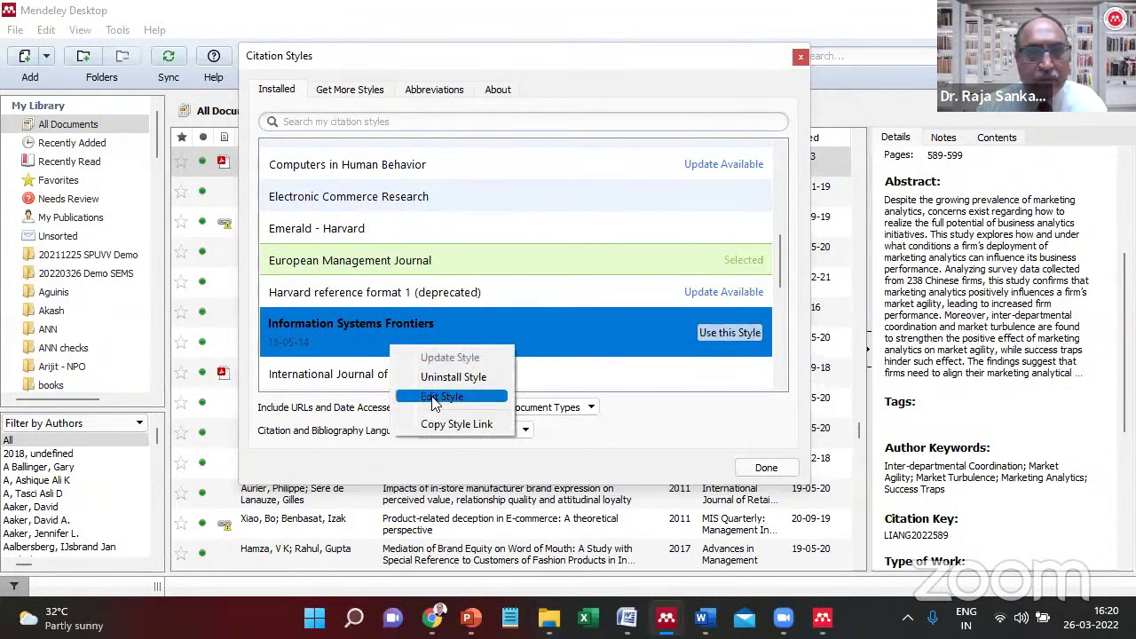
{"action": "left_click", "coordinate": [437, 380]}
{"action": "left_click", "coordinate": [619, 316]}
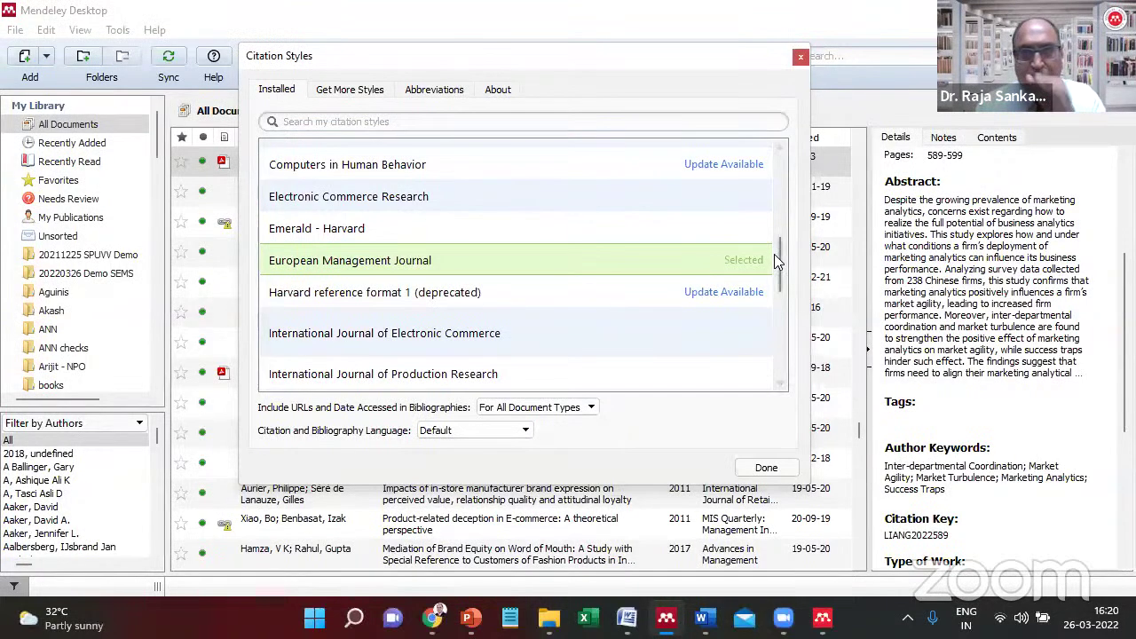
Search the available citation styles for "decision supp" and install the Decision Support Systems style.
{"action": "left_click_drag", "start_coordinate": [774, 256], "coordinate": [782, 169]}
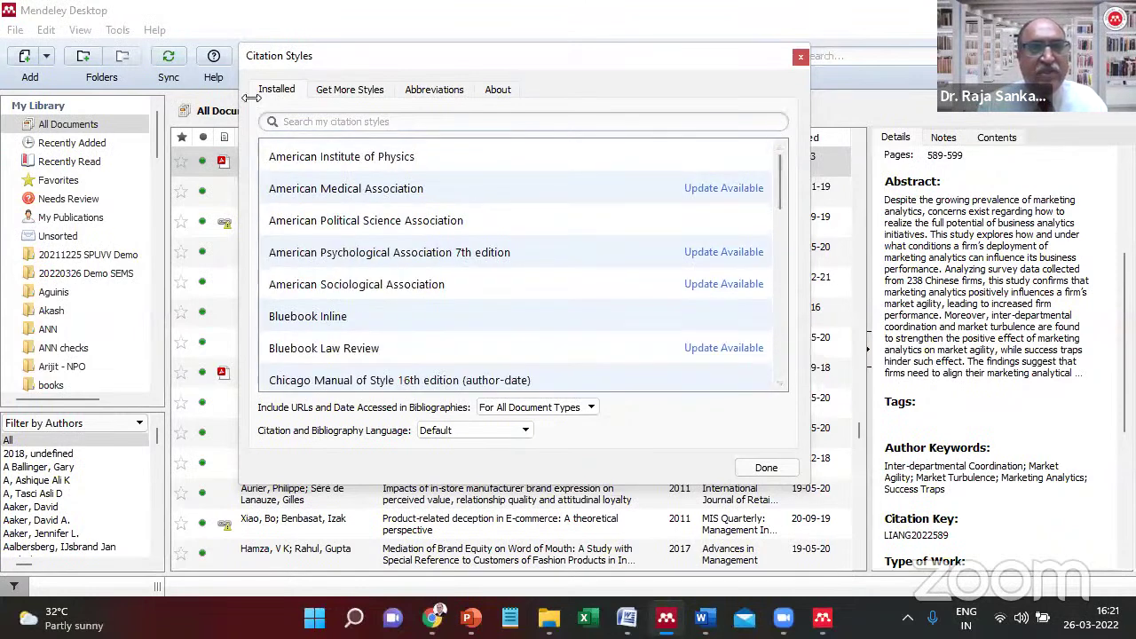
{"action": "left_click", "coordinate": [346, 93]}
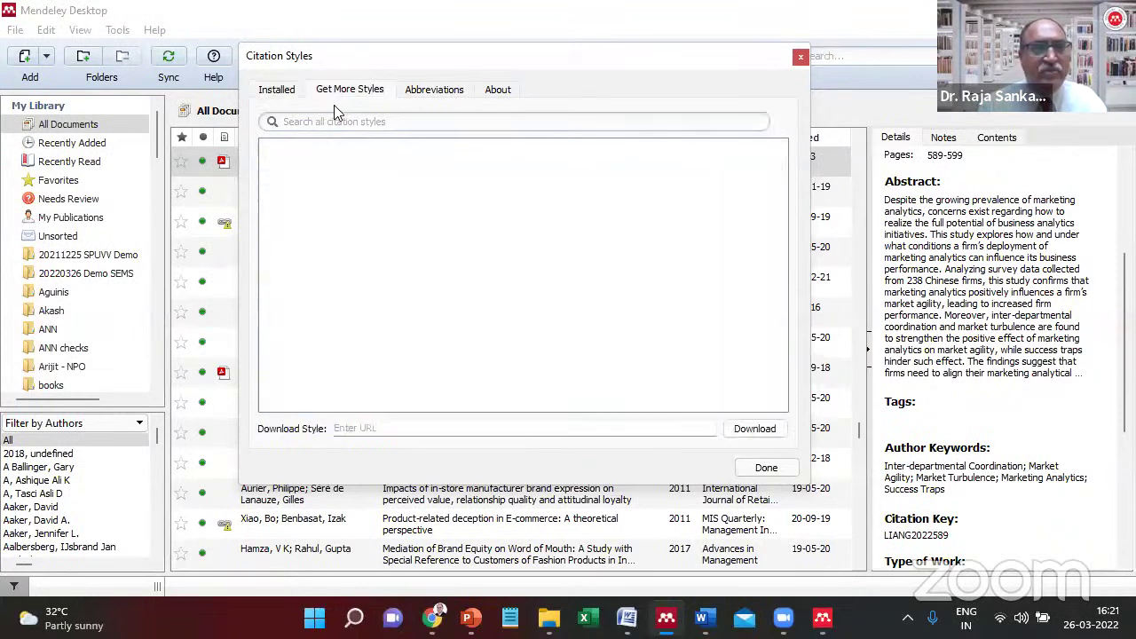
{"action": "left_click", "coordinate": [337, 118]}
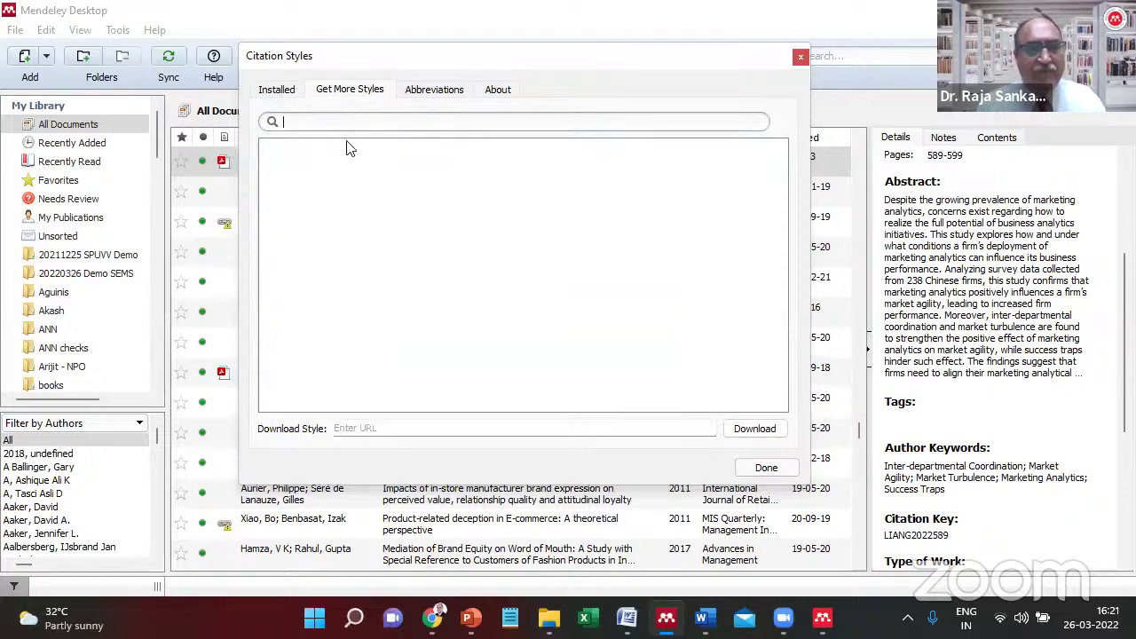
{"action": "type", "text": "on supp"}
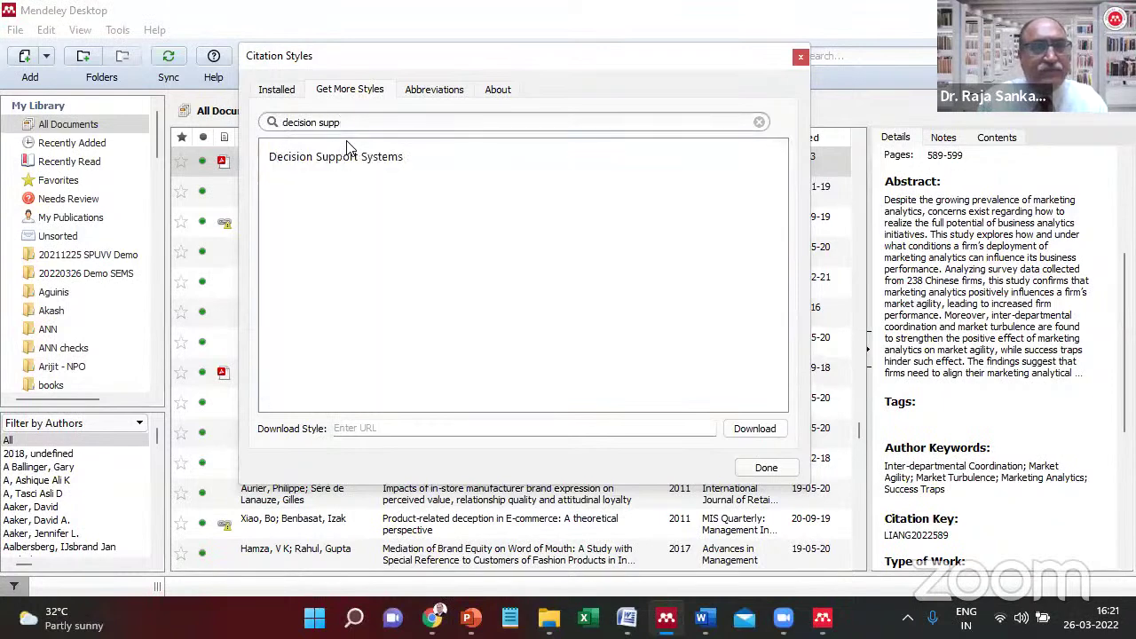
{"action": "left_click", "coordinate": [312, 168]}
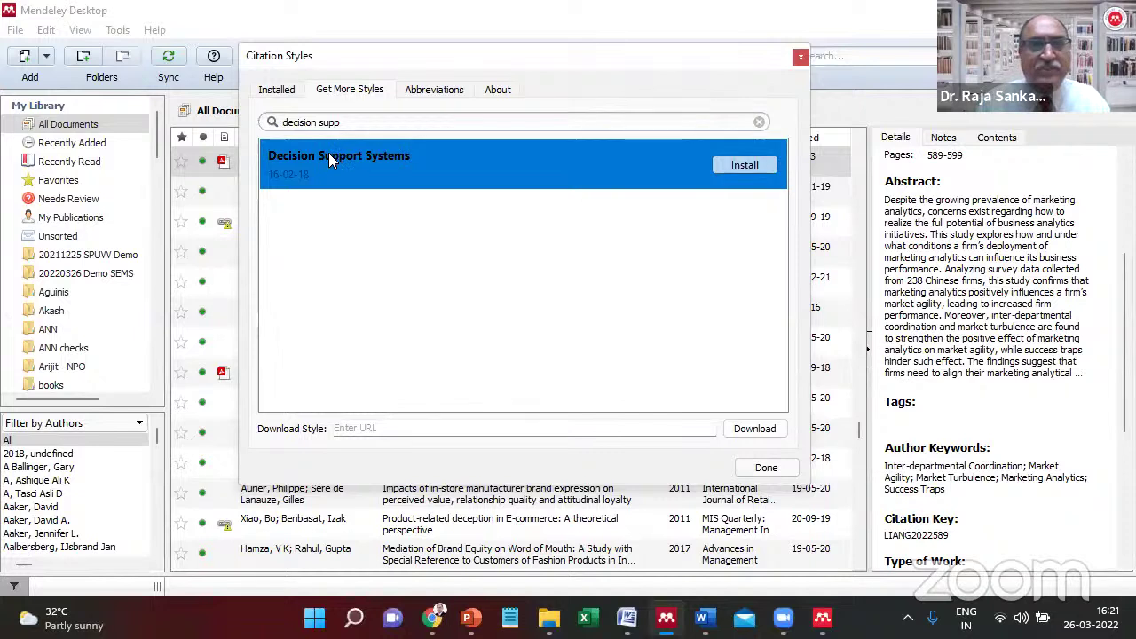
{"action": "left_click", "coordinate": [744, 166]}
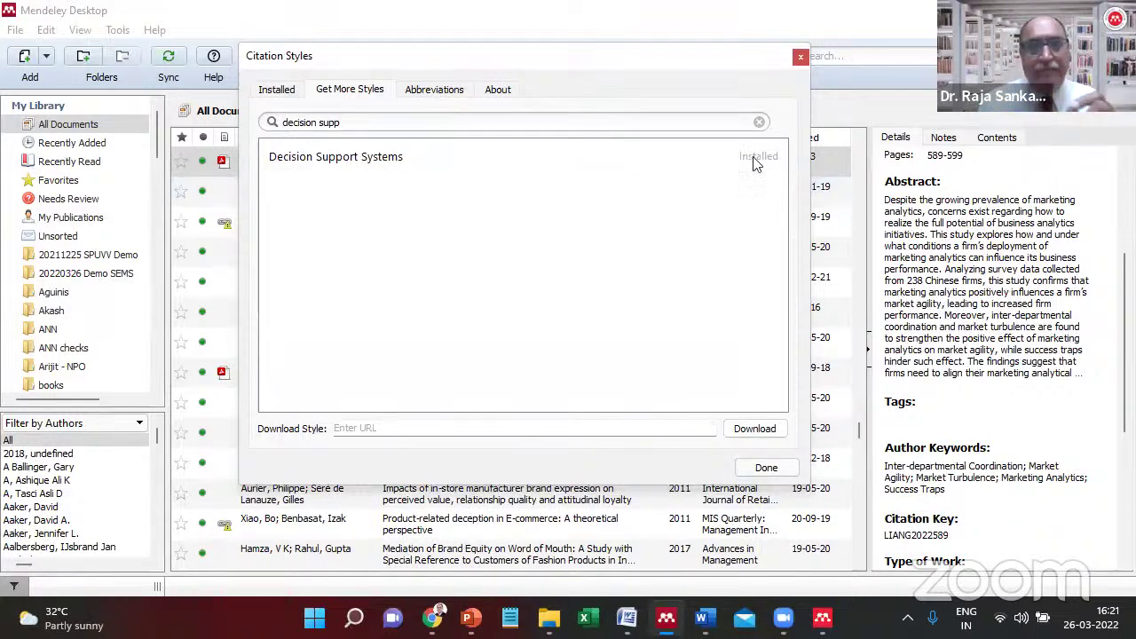
{"action": "left_click", "coordinate": [351, 158]}
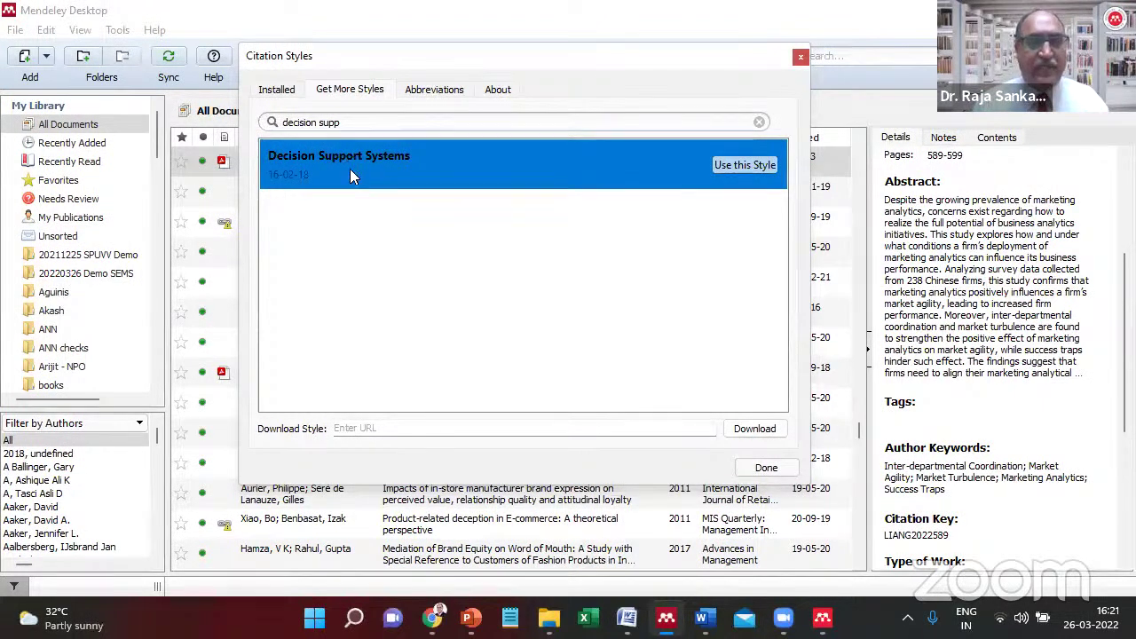
{"action": "left_click", "coordinate": [368, 428]}
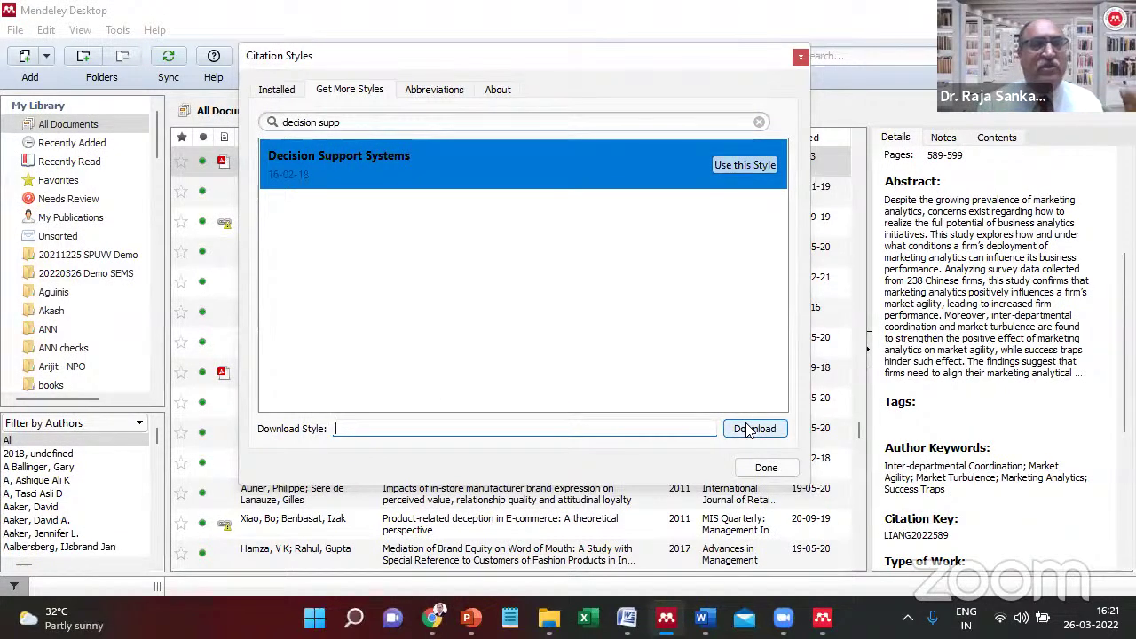
{"action": "left_click", "coordinate": [585, 333]}
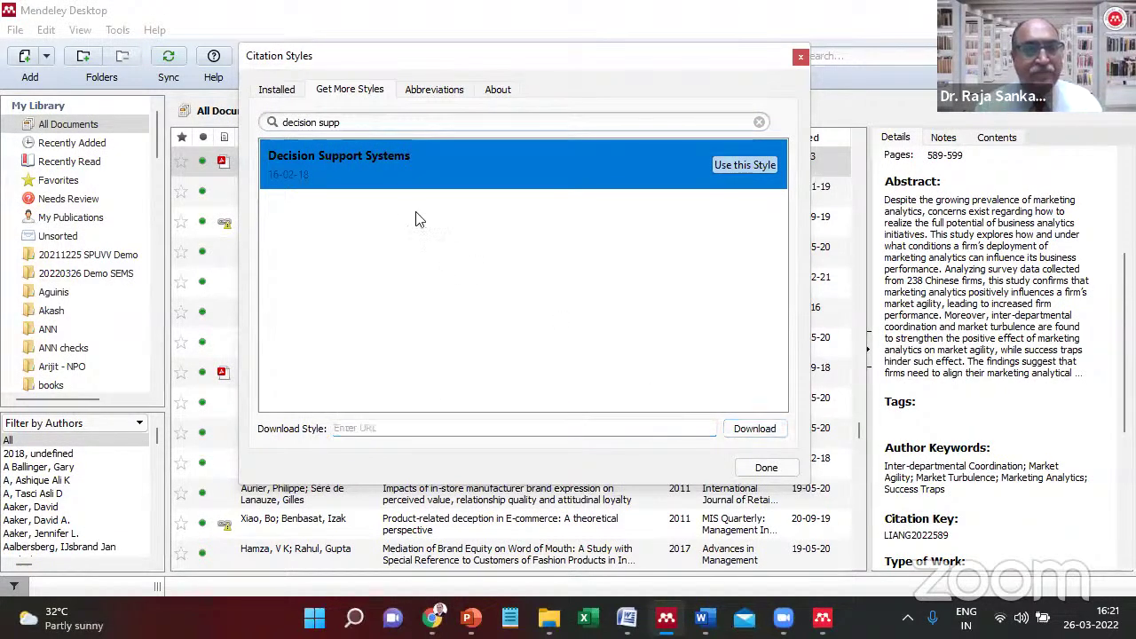
Make Decision Support Systems the style in use from the installed styles and close the Citation Styles manager.
{"action": "left_click", "coordinate": [290, 91]}
{"action": "left_click", "coordinate": [338, 218]}
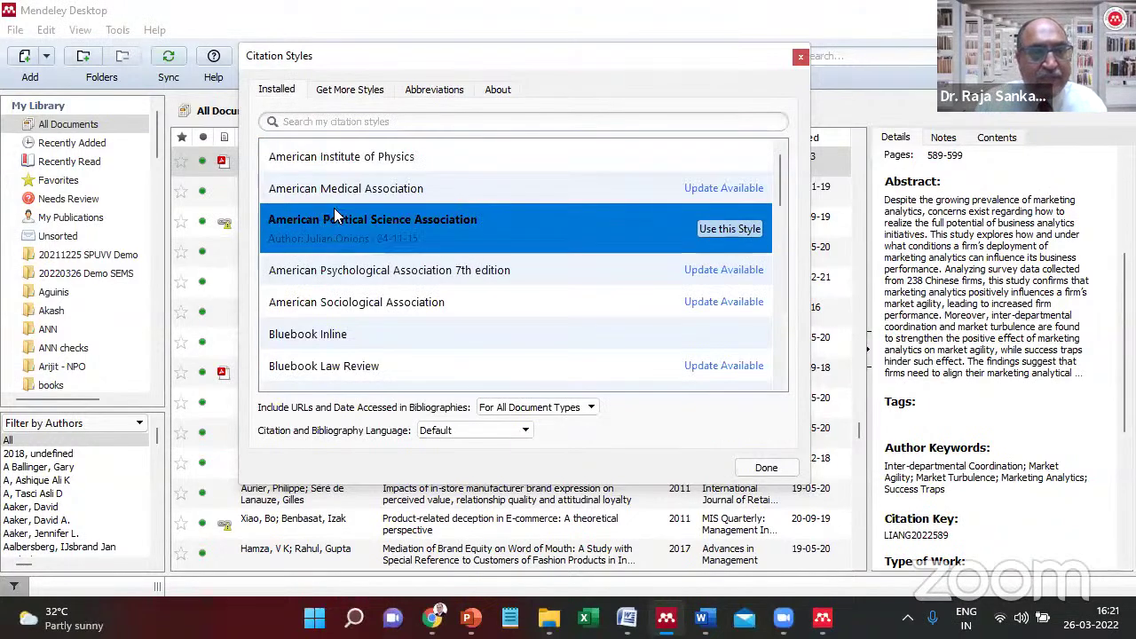
{"action": "key", "text": "Down"}
{"action": "key", "text": "Down"}
{"action": "key", "text": "Down"}
{"action": "key", "text": "Down"}
{"action": "key", "text": "Down"}
{"action": "key", "text": "Down"}
{"action": "key", "text": "Down"}
{"action": "key", "text": "Down"}
{"action": "key", "text": "Down"}
{"action": "key", "text": "Down"}
{"action": "key", "text": "Down"}
{"action": "key", "text": "Down"}
{"action": "key", "text": "Down"}
{"action": "key", "text": "Down"}
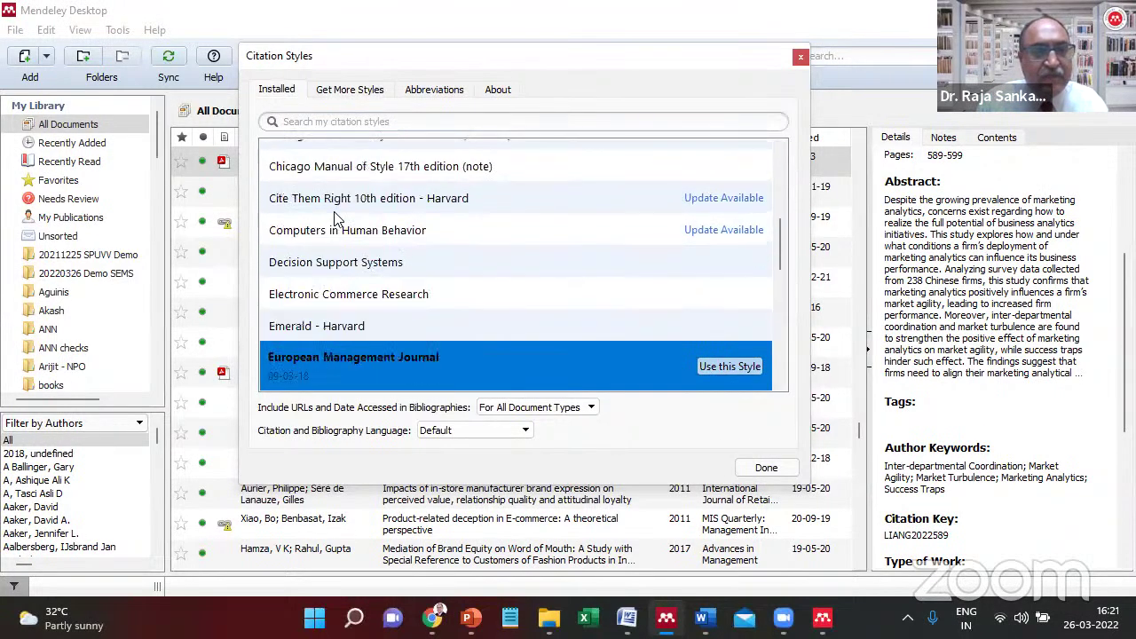
{"action": "key", "text": "Down"}
{"action": "key", "text": "Up"}
{"action": "left_click", "coordinate": [657, 238]}
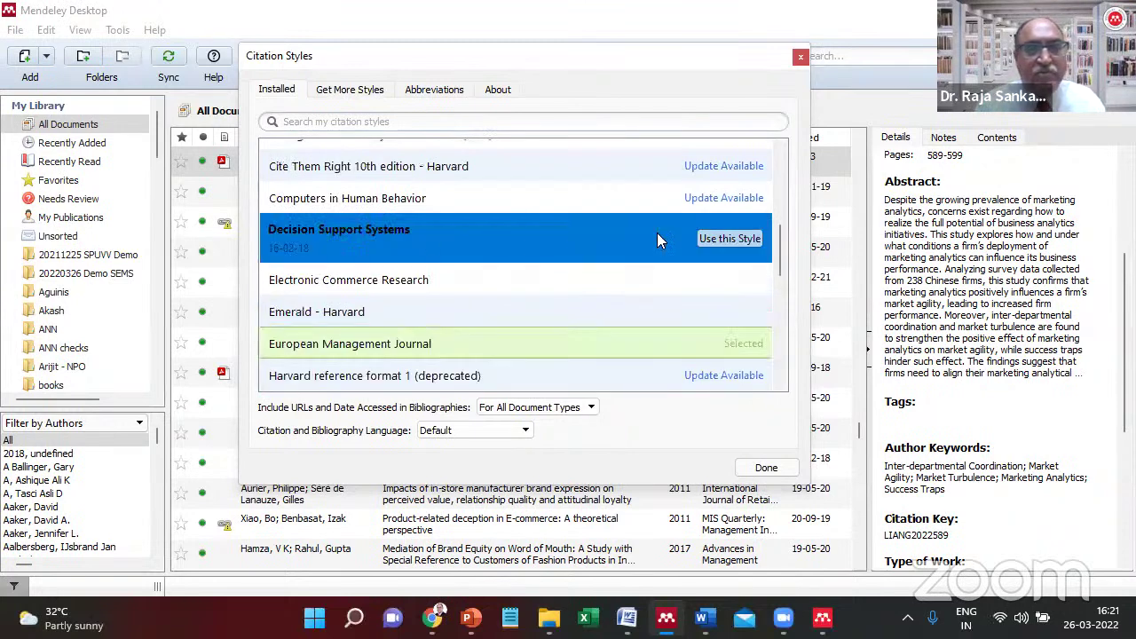
{"action": "left_click", "coordinate": [712, 236]}
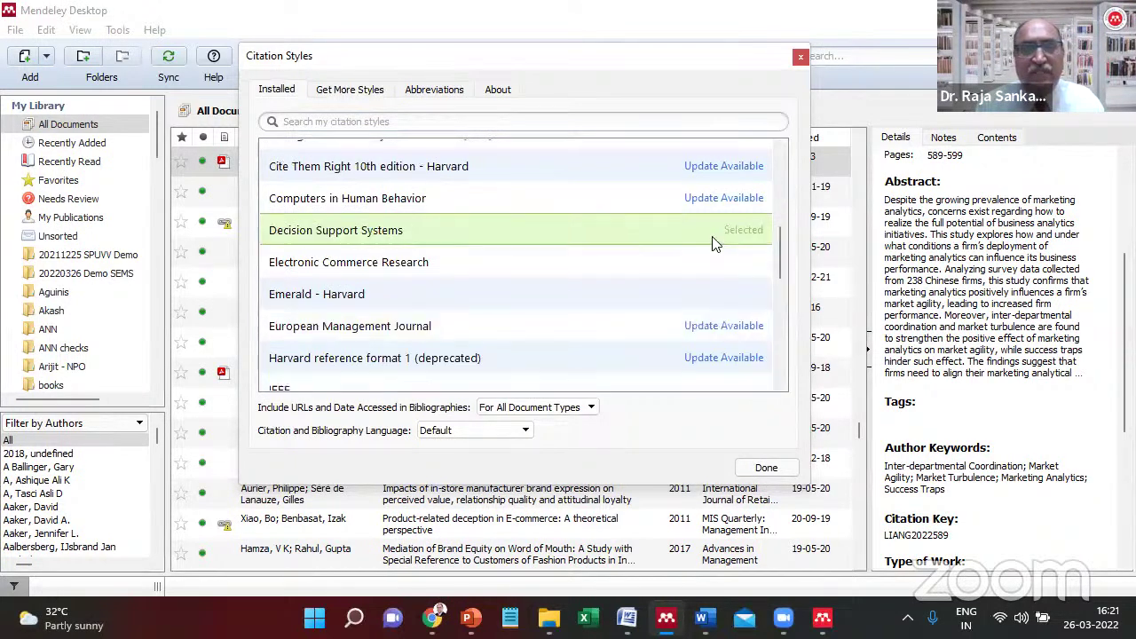
{"action": "left_click", "coordinate": [800, 59]}
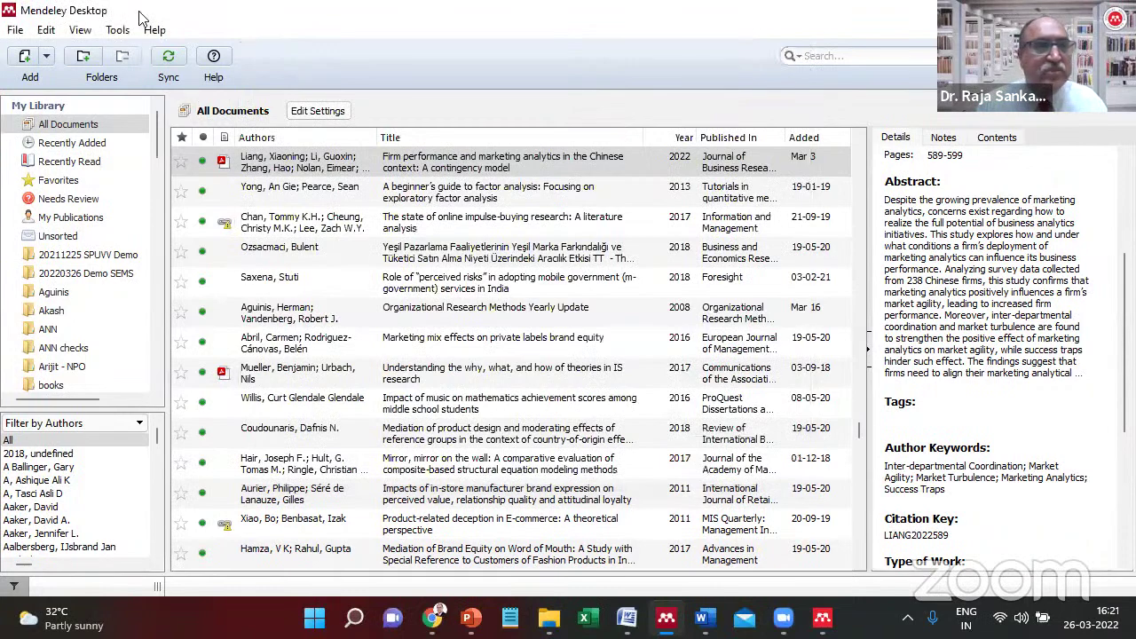
Switch to the Word document and apply the Decision Support Systems citation style to it through the additional Mendeley styles.
{"action": "key", "text": "alt+Tab"}
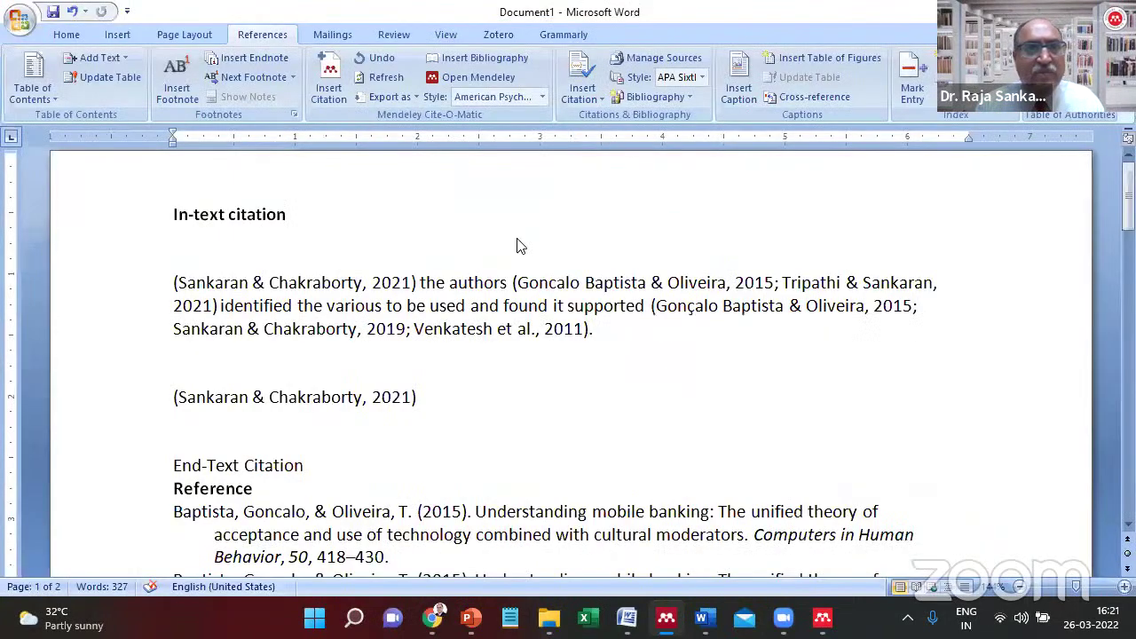
{"action": "left_click", "coordinate": [490, 99]}
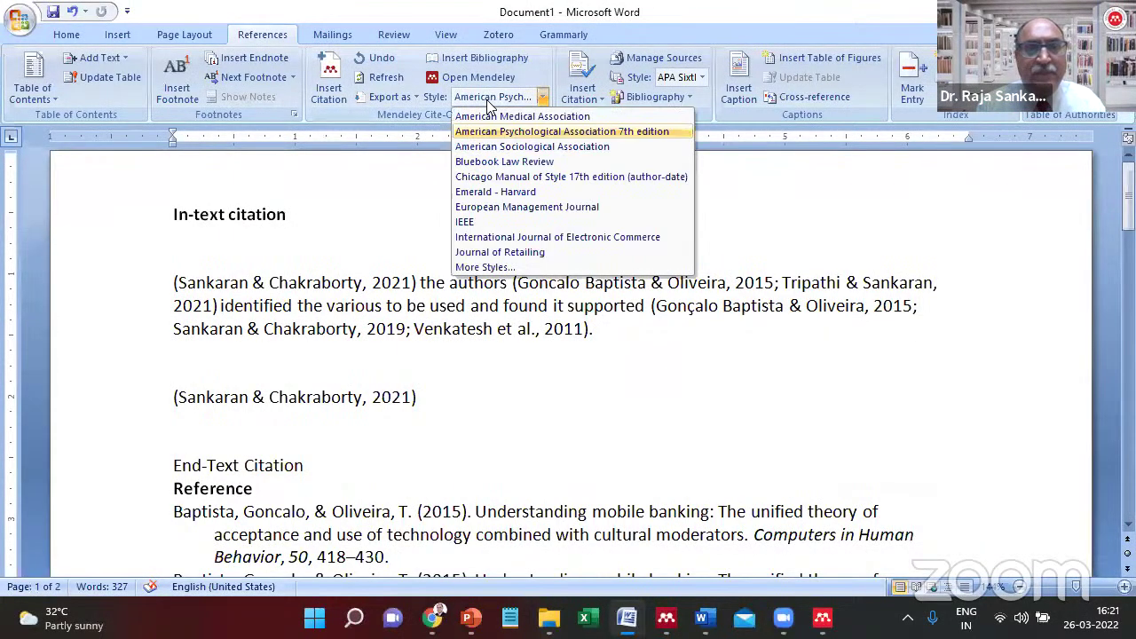
{"action": "left_click", "coordinate": [495, 267]}
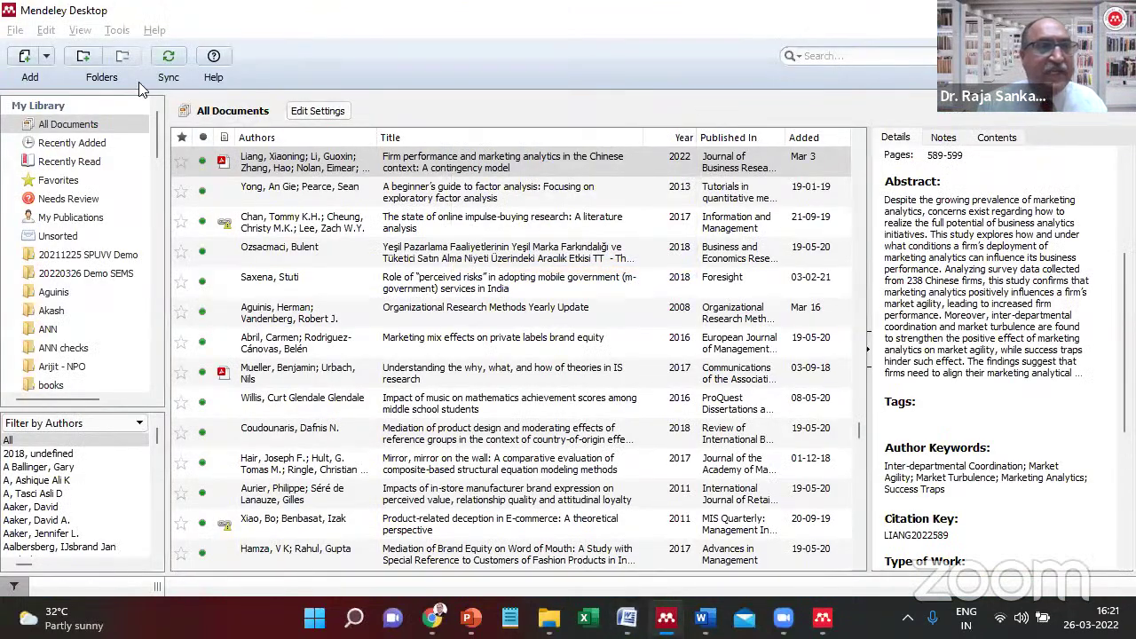
{"action": "left_click", "coordinate": [424, 346]}
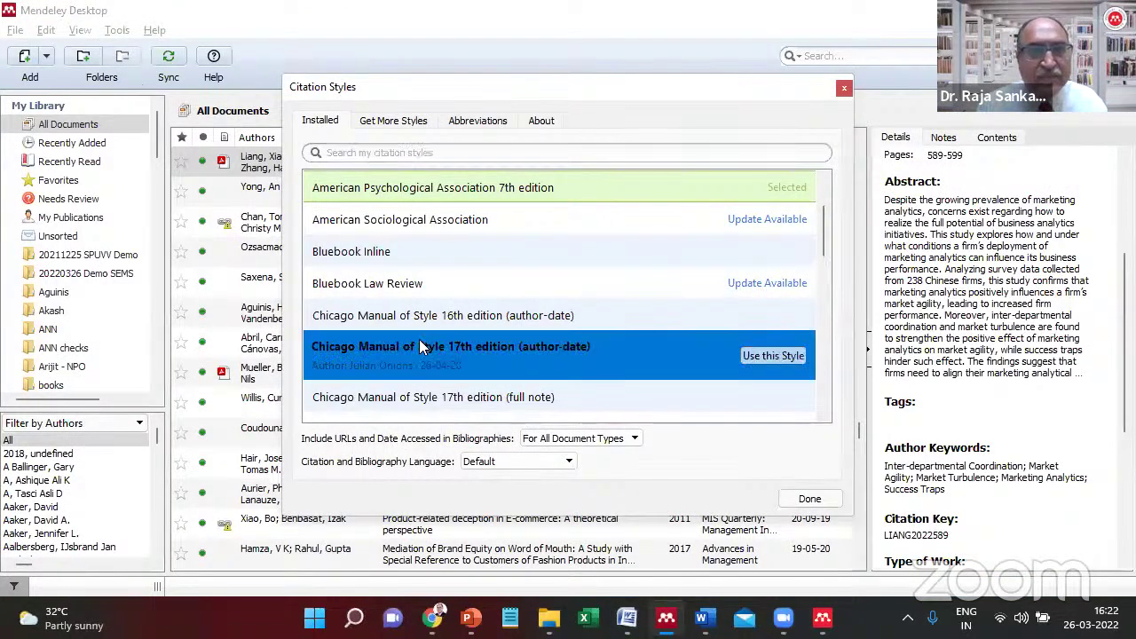
{"action": "left_click_drag", "start_coordinate": [822, 247], "coordinate": [826, 305]}
{"action": "left_click", "coordinate": [560, 257]}
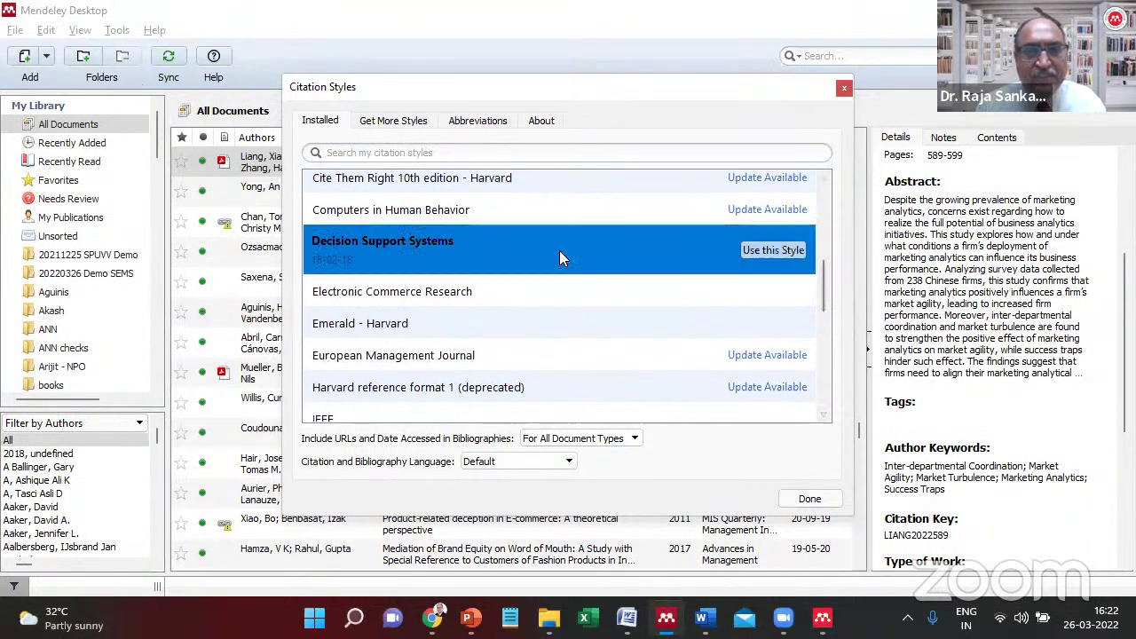
{"action": "left_click", "coordinate": [764, 251]}
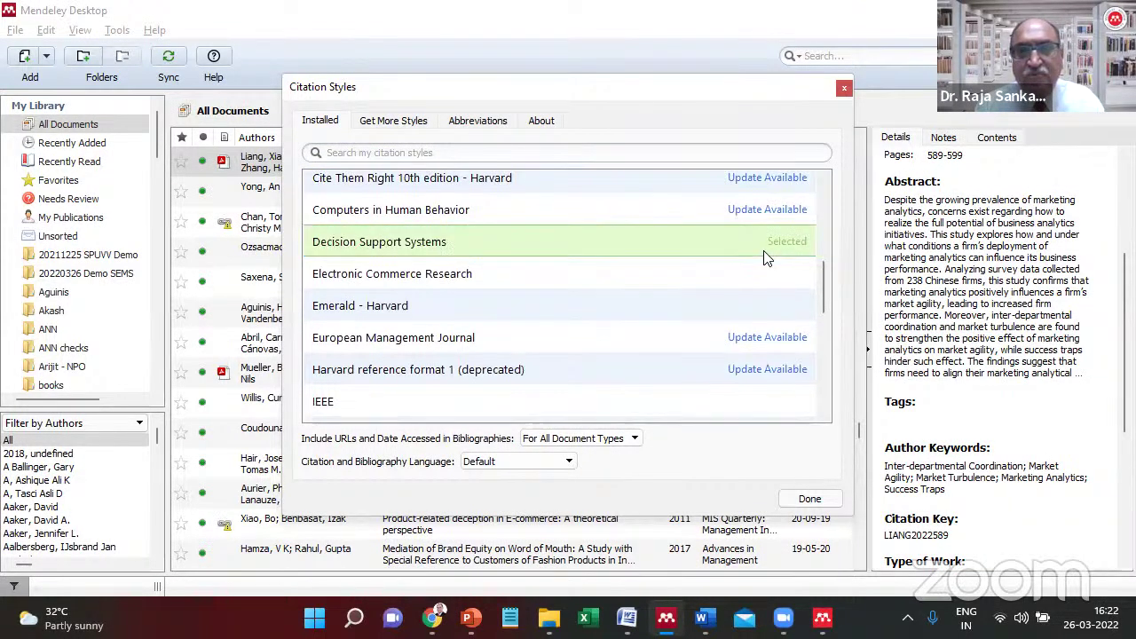
{"action": "left_click", "coordinate": [810, 498]}
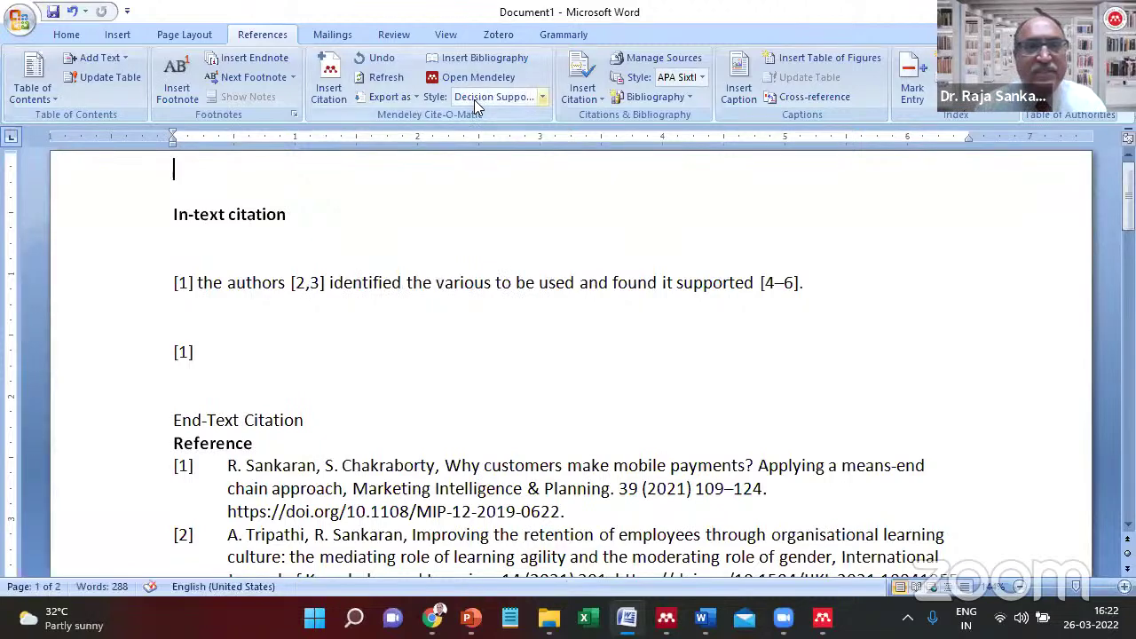
Check the Decision Support Systems entry among the document's citation styles and inspect the in-text citations and reference list.
{"action": "left_click", "coordinate": [540, 97]}
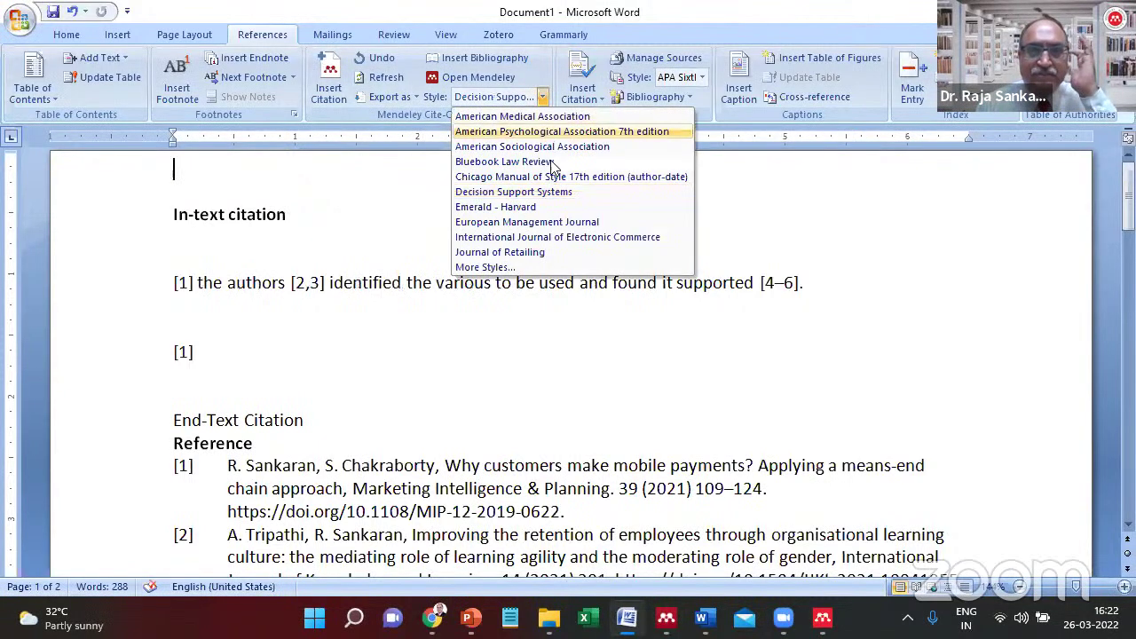
{"action": "left_click", "coordinate": [548, 193]}
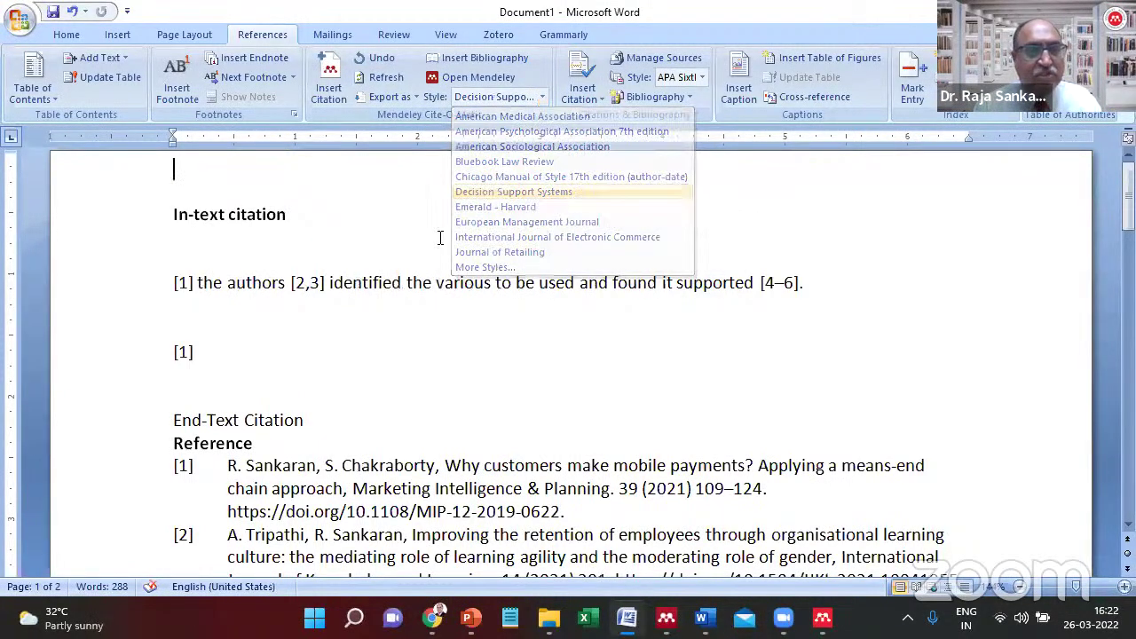
{"action": "left_click", "coordinate": [157, 347]}
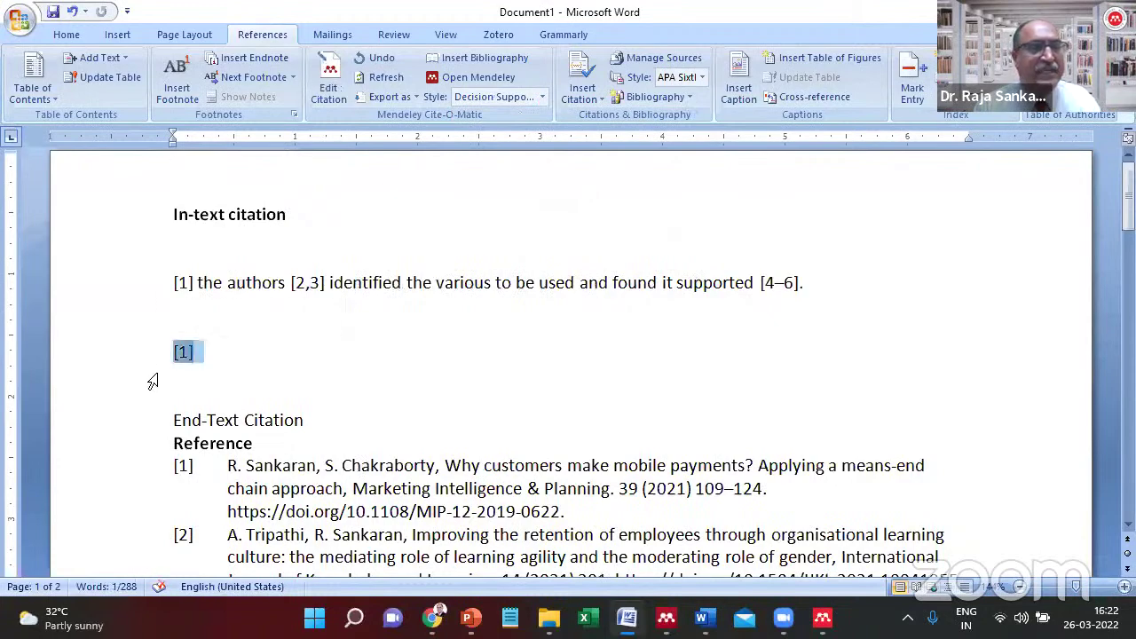
{"action": "left_click", "coordinate": [150, 375]}
{"action": "key", "text": "Down"}
{"action": "key", "text": "Down"}
{"action": "key", "text": "Down"}
{"action": "key", "text": "Down"}
{"action": "key", "text": "Down"}
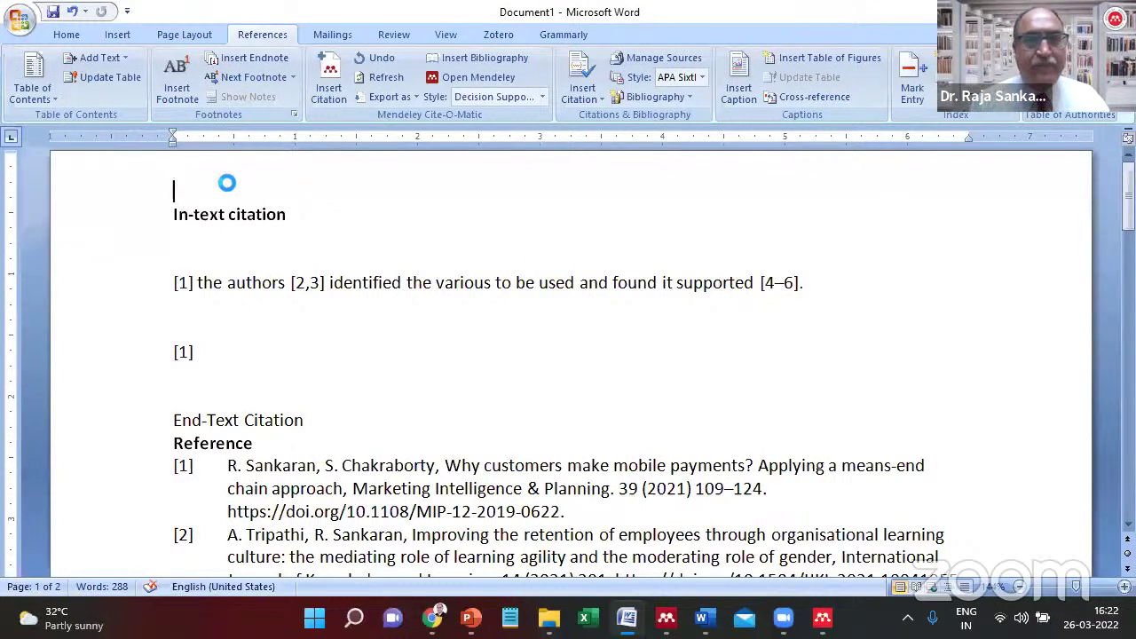
Set the document's Mendeley citation style to American Psychological Association 7th edition.
{"action": "left_click", "coordinate": [537, 130]}
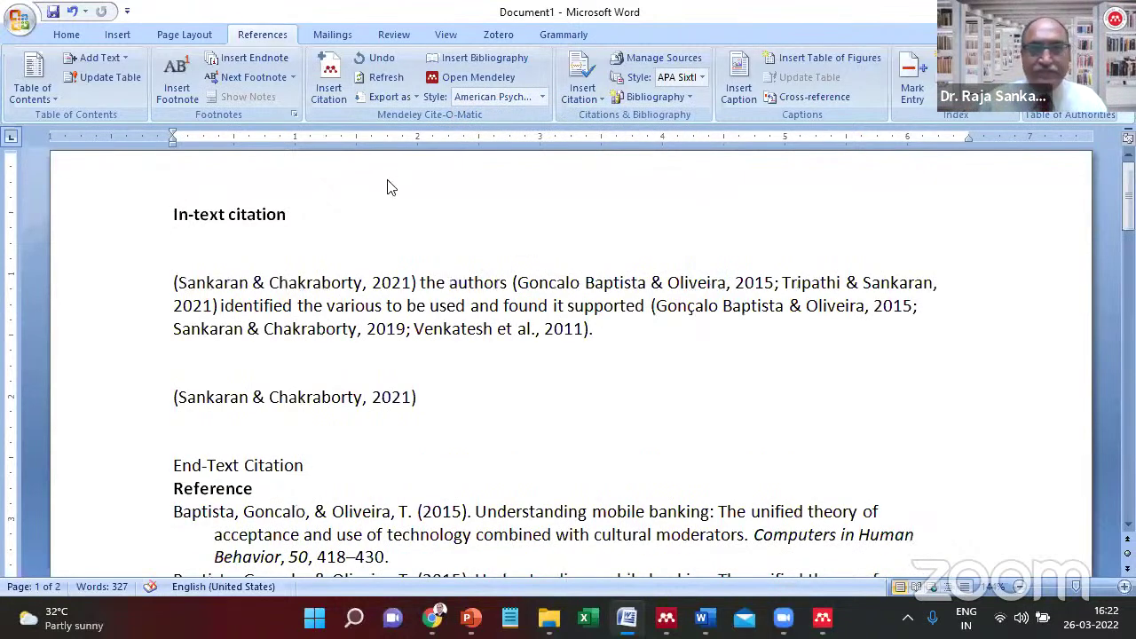
{"action": "left_click", "coordinate": [367, 256]}
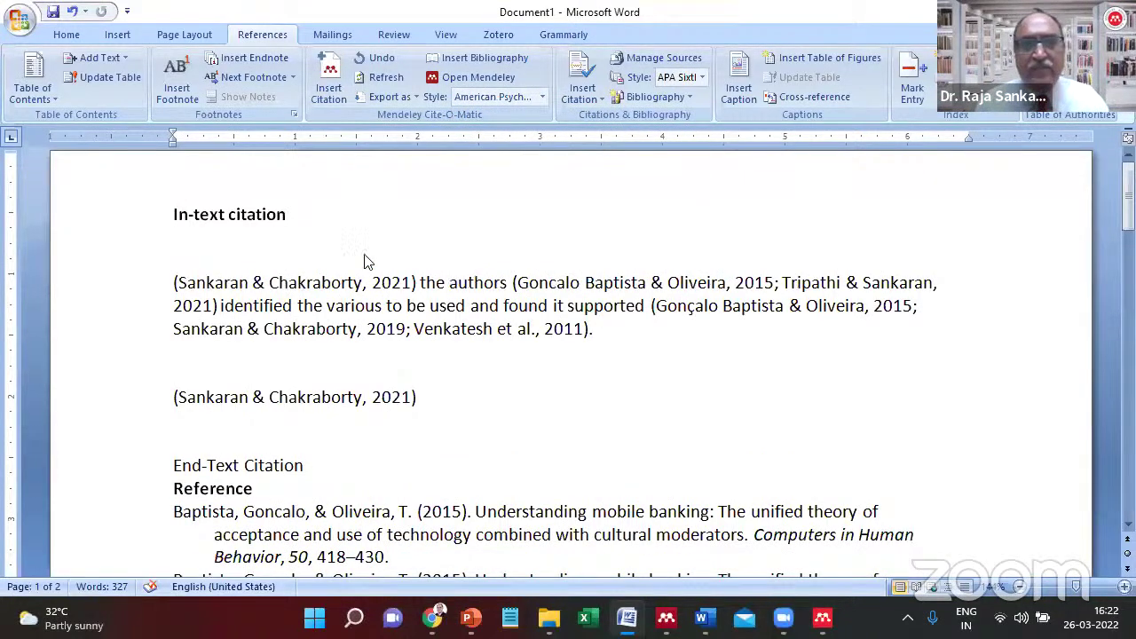
{"action": "key", "text": "alt+Tab"}
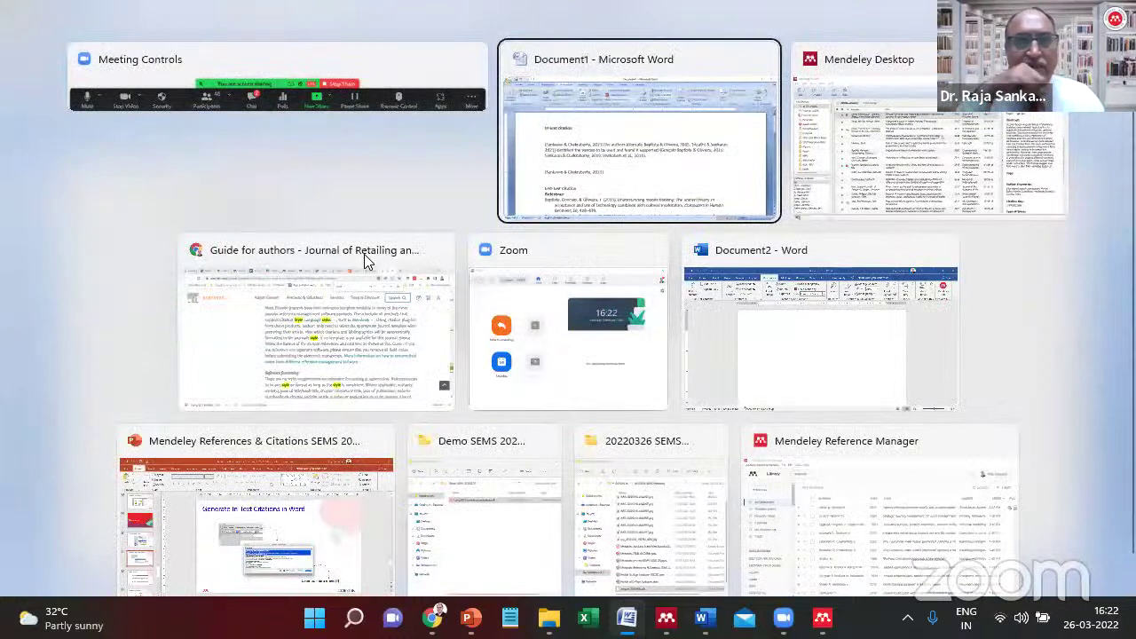
{"action": "key", "text": "alt+Tab"}
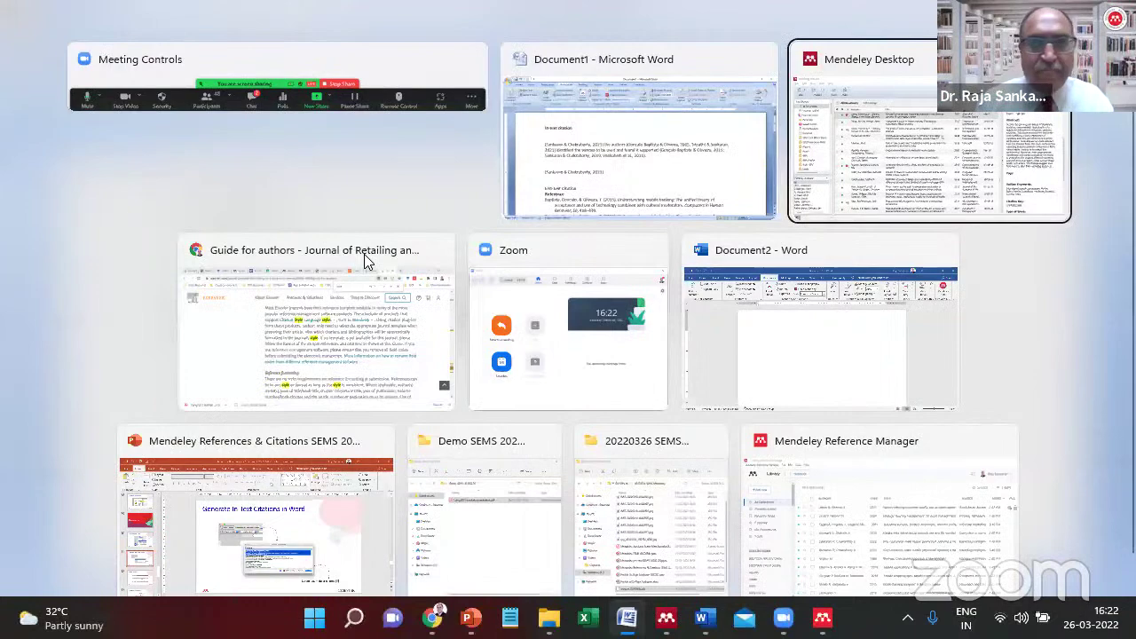
{"action": "key", "text": "alt+Tab"}
{"action": "left_click", "coordinate": [721, 96]}
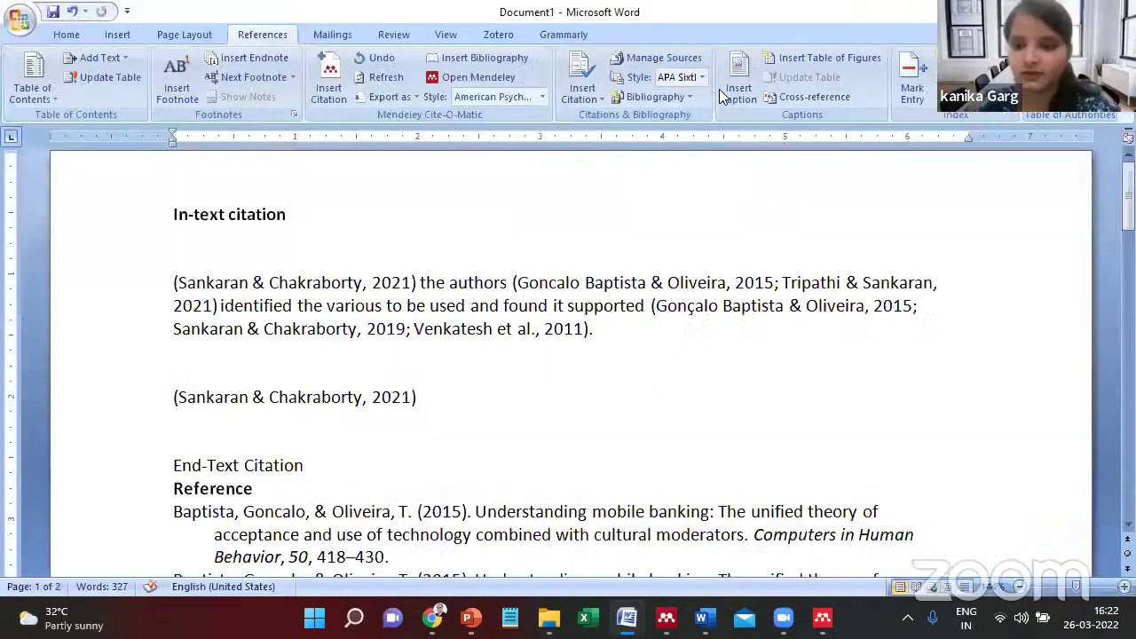
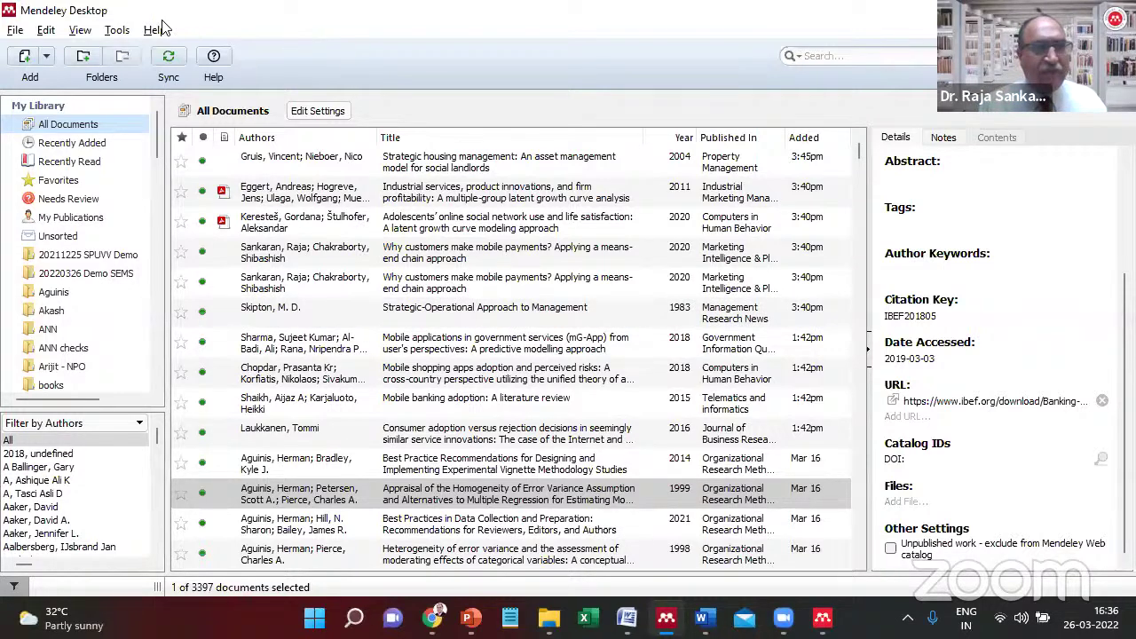
Check the All Documents library in Mendeley Desktop for duplicates and expand the first set, "Acceptance of mobile banking in Islamic banks".
{"action": "left_click", "coordinate": [124, 30]}
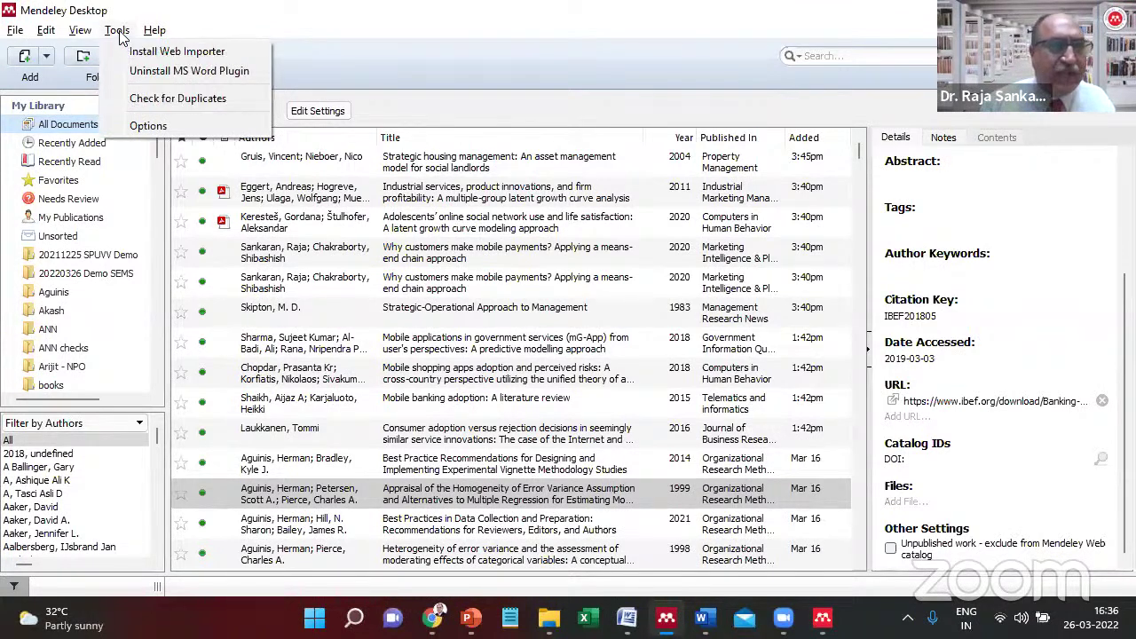
{"action": "left_click", "coordinate": [133, 104]}
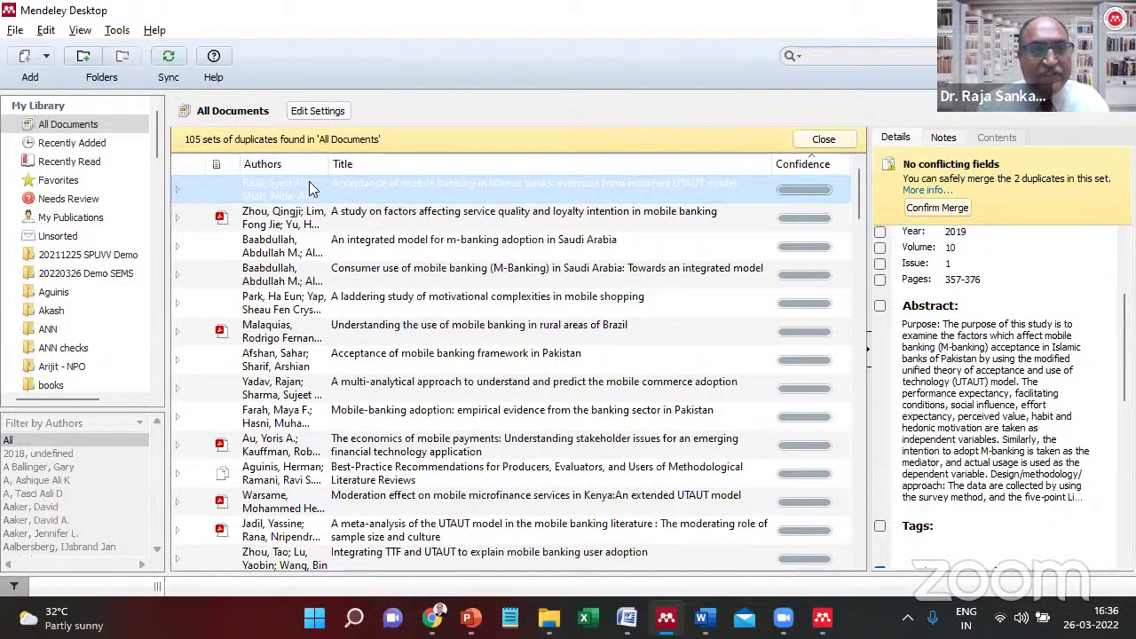
{"action": "left_click", "coordinate": [177, 189]}
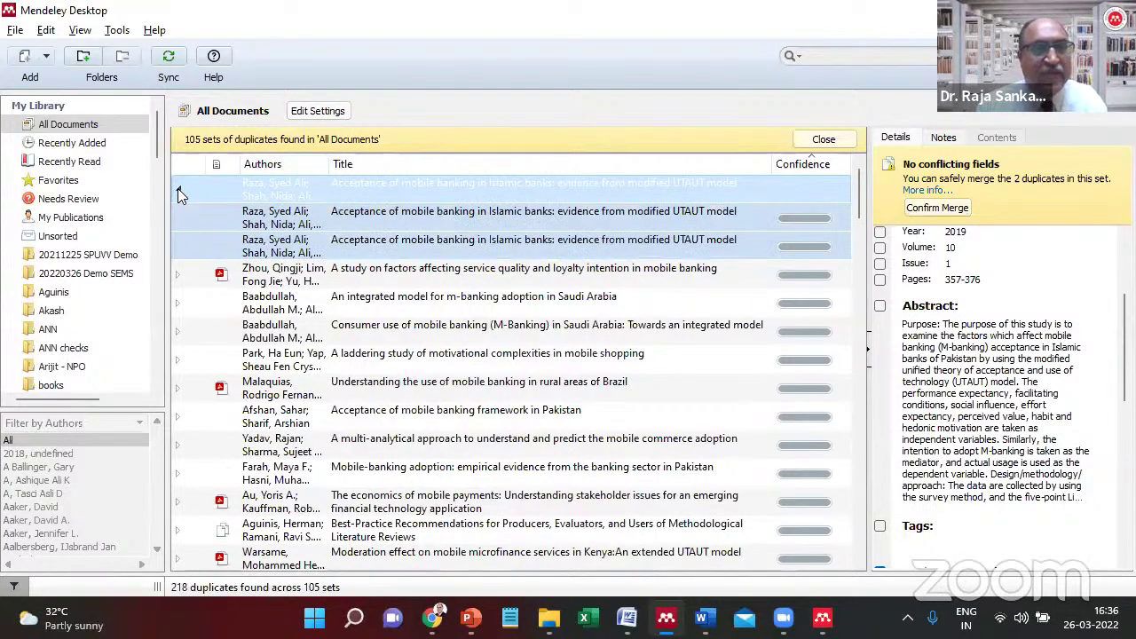
Compare the two duplicate records of "Acceptance of mobile banking in Islamic banks" with each other and with their combined entry.
{"action": "left_click", "coordinate": [399, 217]}
{"action": "left_click", "coordinate": [405, 222]}
{"action": "left_click", "coordinate": [405, 217]}
{"action": "left_click", "coordinate": [408, 236]}
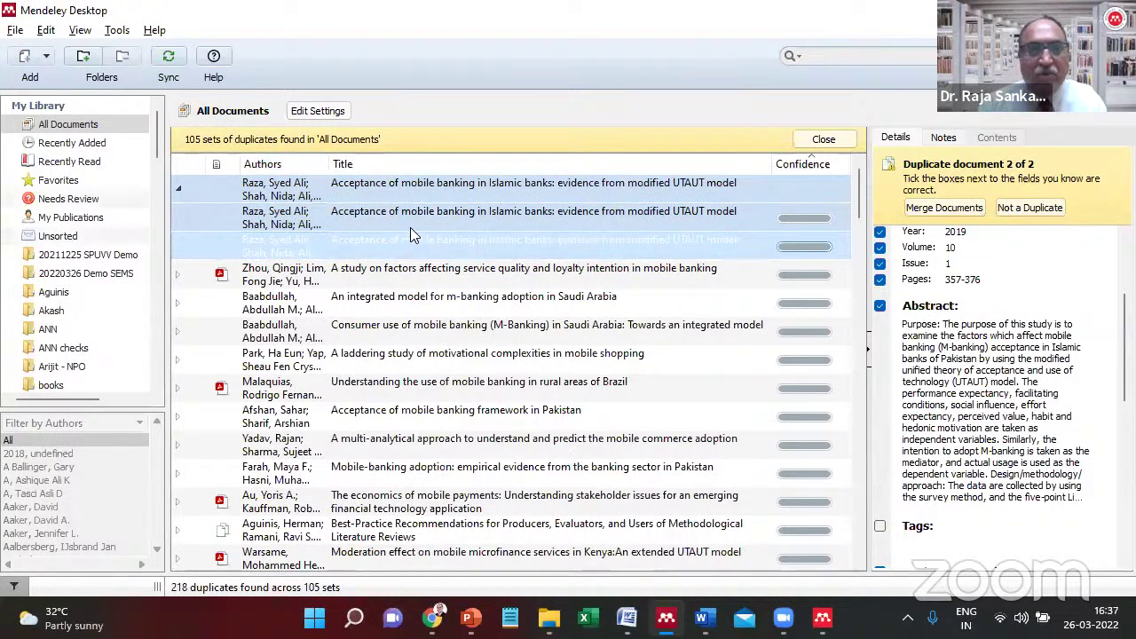
{"action": "left_click", "coordinate": [408, 224]}
{"action": "left_click", "coordinate": [179, 187]}
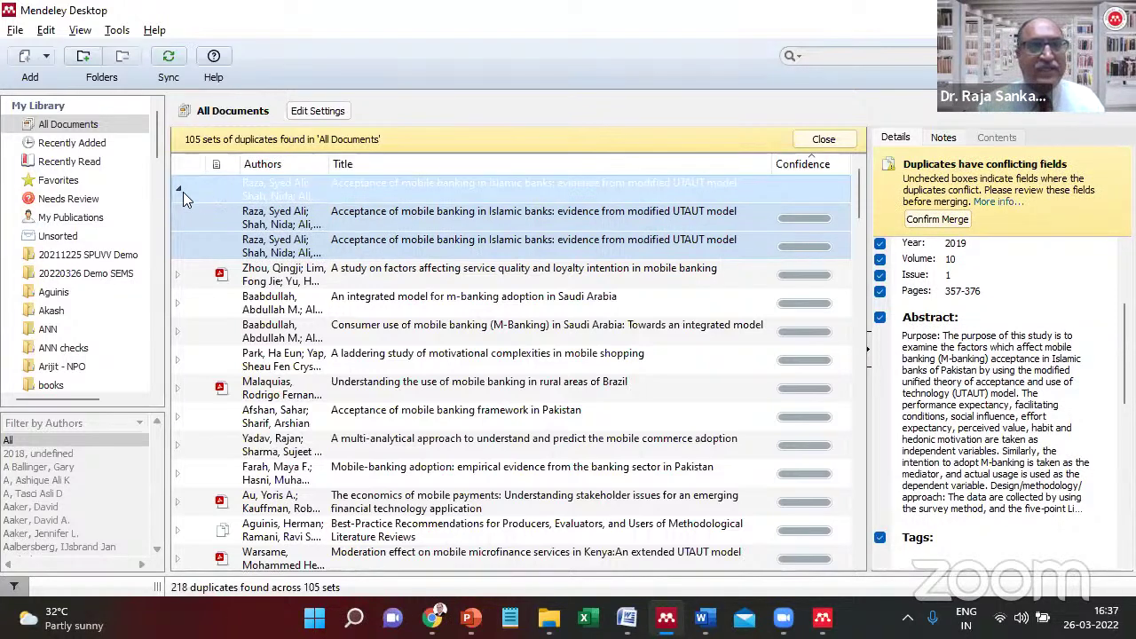
{"action": "left_click", "coordinate": [335, 220]}
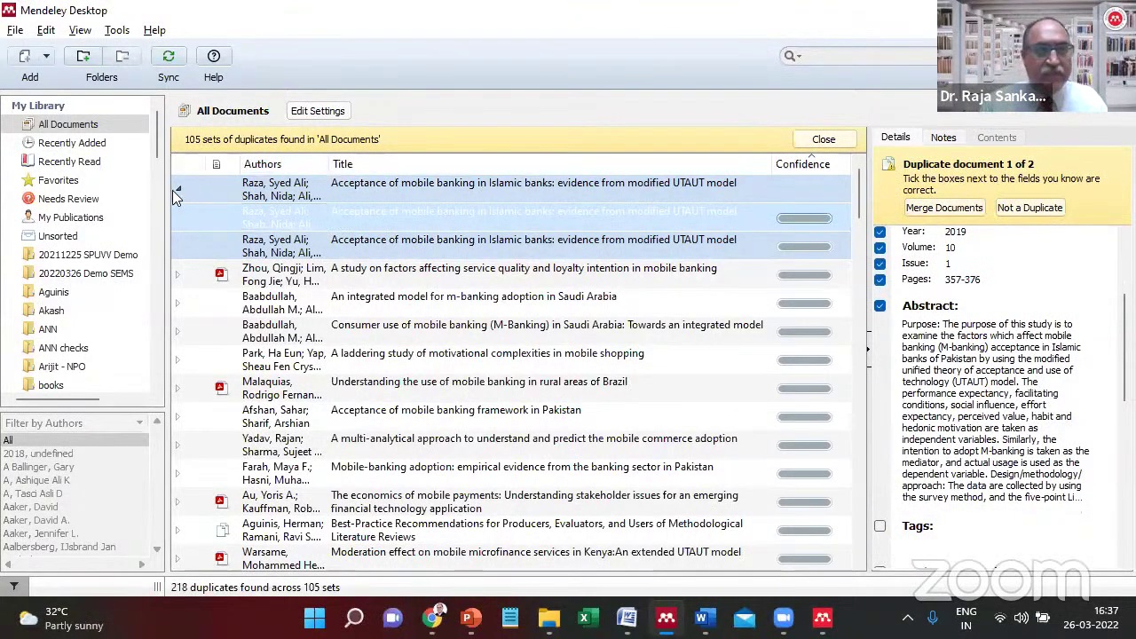
{"action": "left_click", "coordinate": [273, 193]}
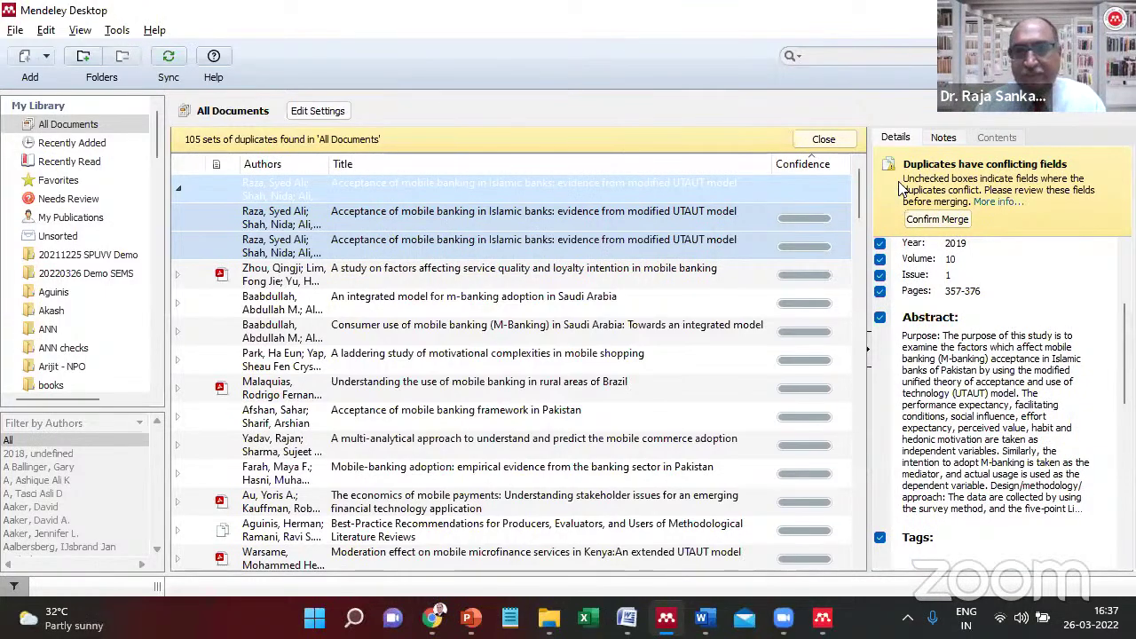
Expand the lower-confidence duplicate set "When experience matters" near the end of the duplicates list.
{"action": "left_click_drag", "start_coordinate": [861, 185], "coordinate": [877, 515]}
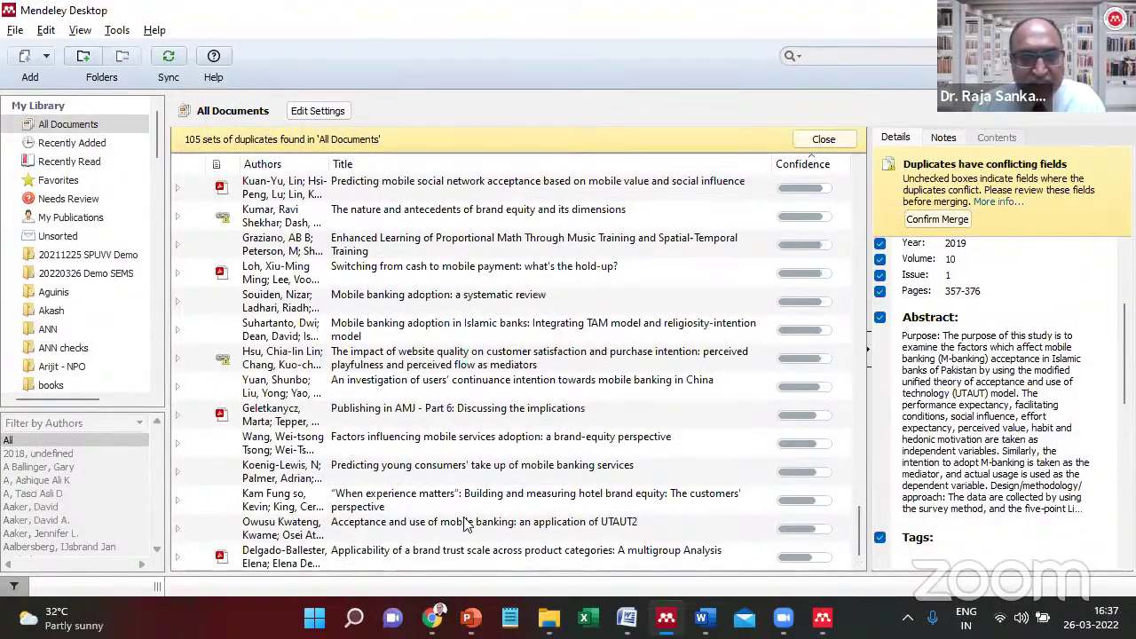
{"action": "left_click", "coordinate": [464, 506]}
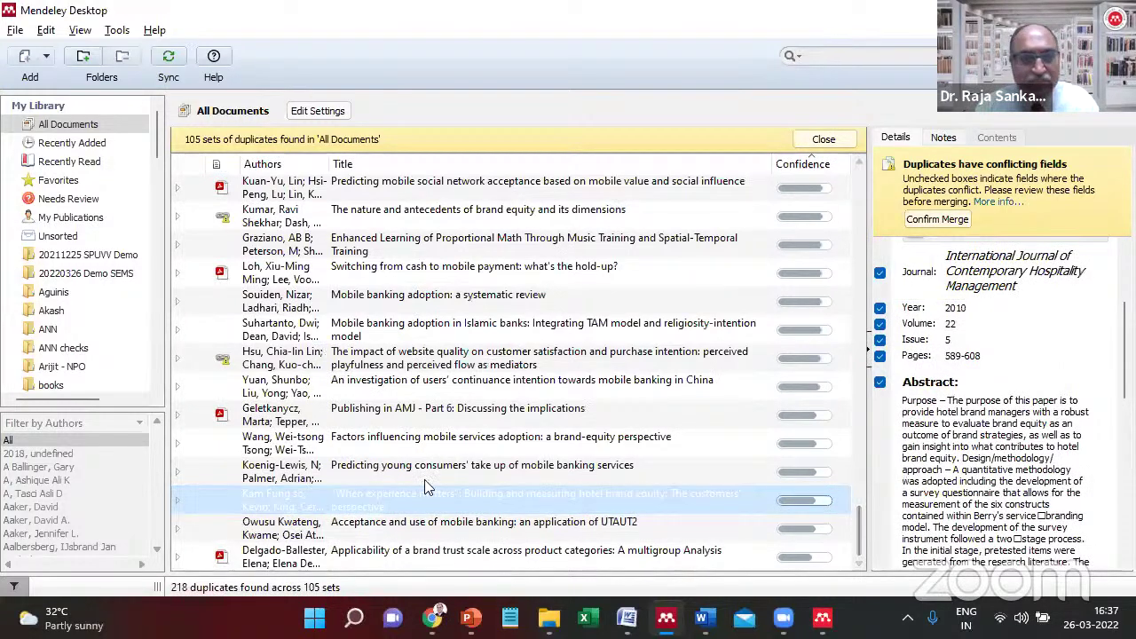
{"action": "left_click", "coordinate": [179, 503]}
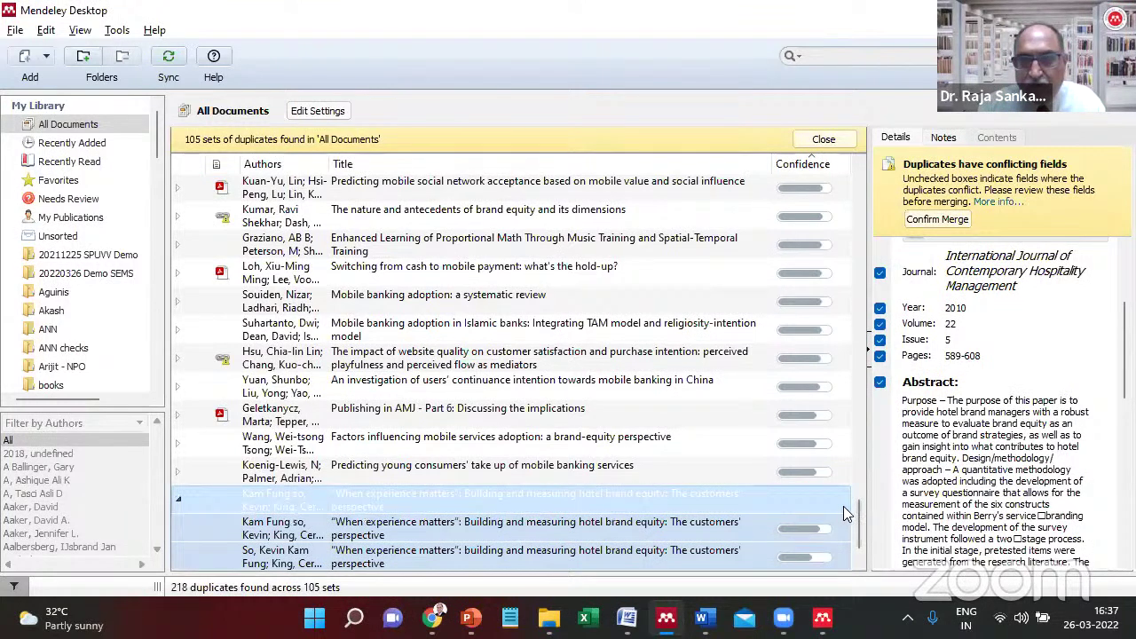
{"action": "scroll", "coordinate": [858, 513], "scroll_direction": "down", "scroll_amount": 1}
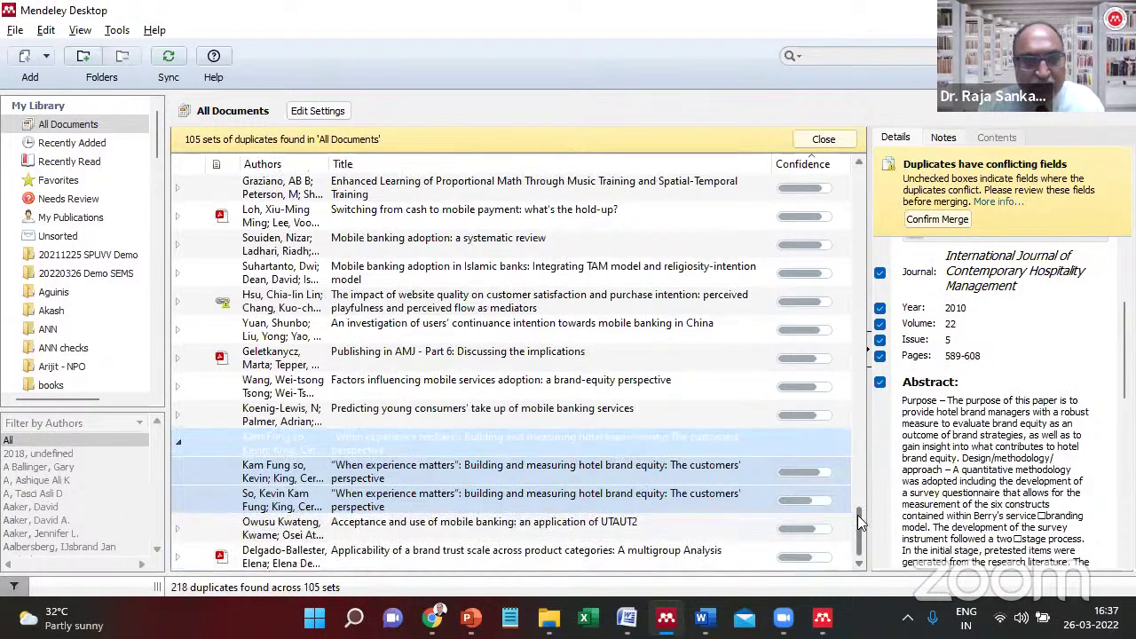
Compare the details of the two duplicate records in the "When experience matters" set.
{"action": "left_click", "coordinate": [299, 472]}
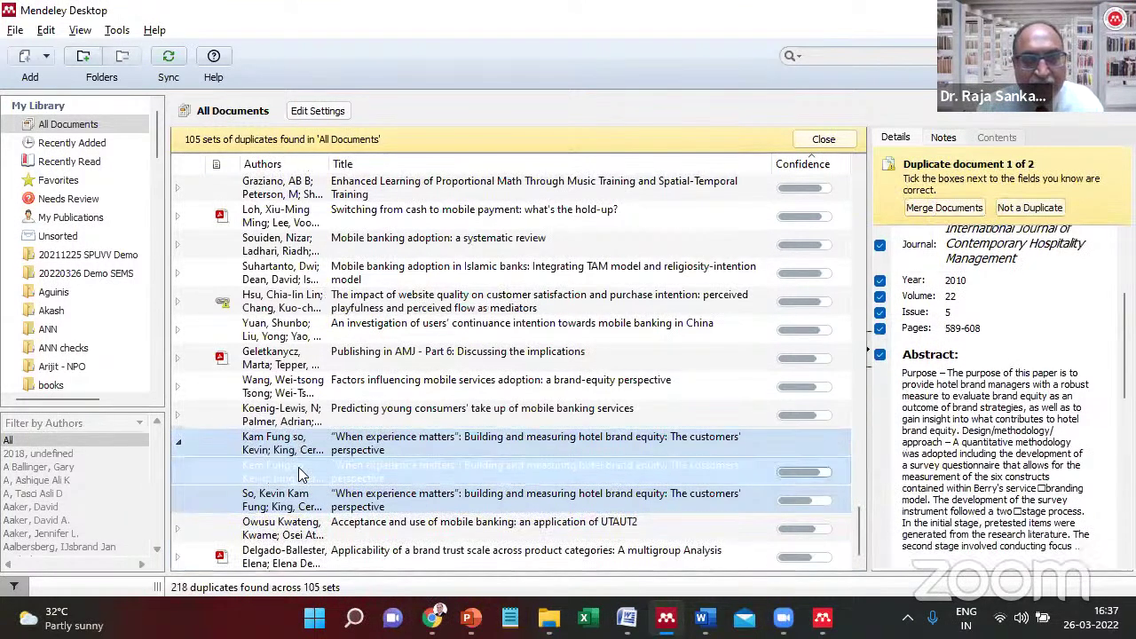
{"action": "left_click", "coordinate": [410, 445]}
{"action": "left_click", "coordinate": [417, 482]}
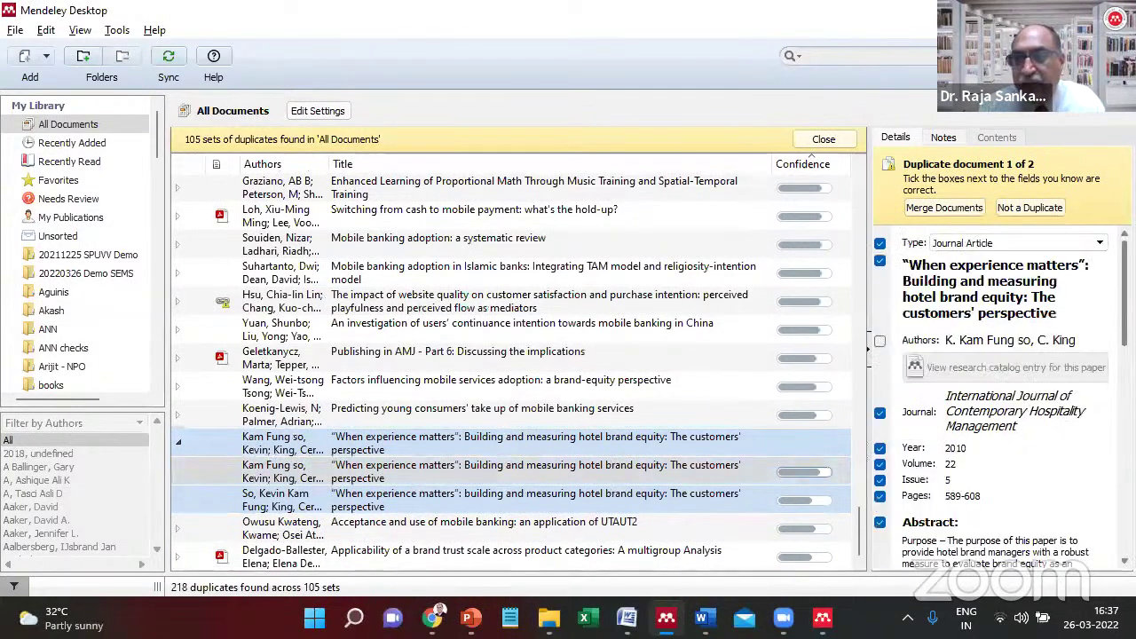
{"action": "left_click", "coordinate": [369, 503]}
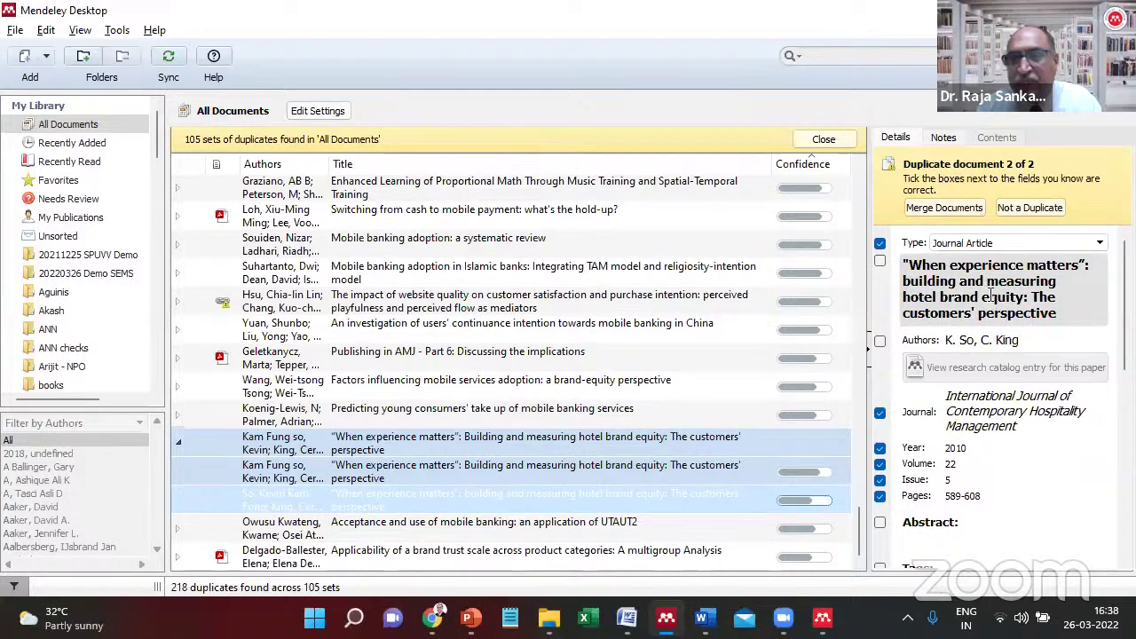
{"action": "left_click", "coordinate": [515, 466]}
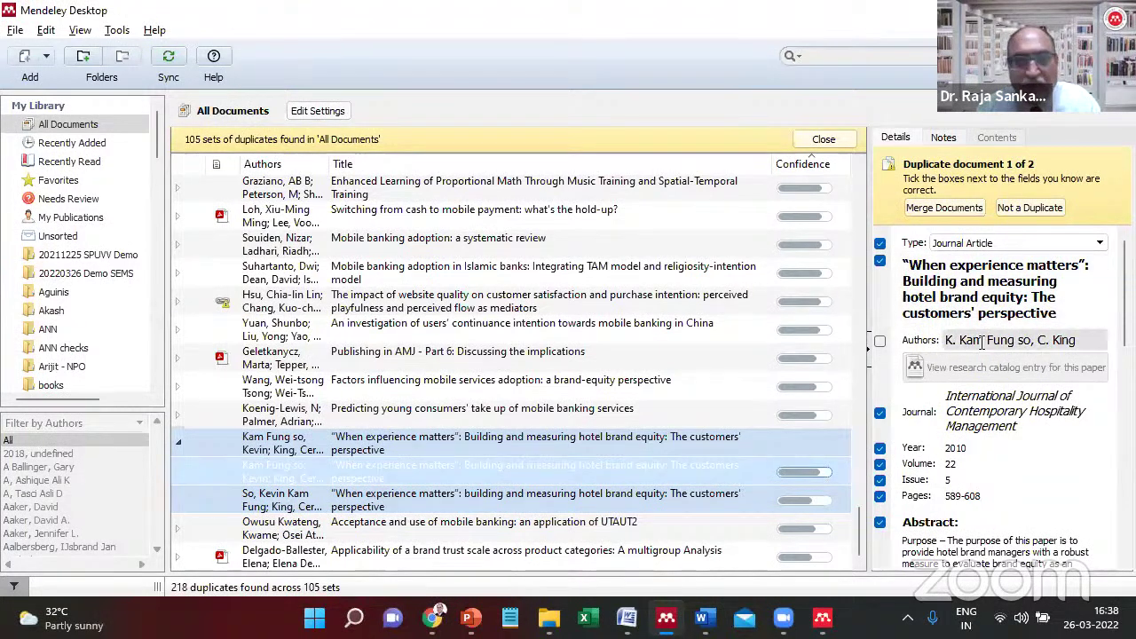
{"action": "left_click", "coordinate": [461, 521]}
{"action": "left_click", "coordinate": [449, 497]}
{"action": "left_click", "coordinate": [434, 480]}
{"action": "left_click", "coordinate": [432, 494]}
{"action": "left_click", "coordinate": [432, 475]}
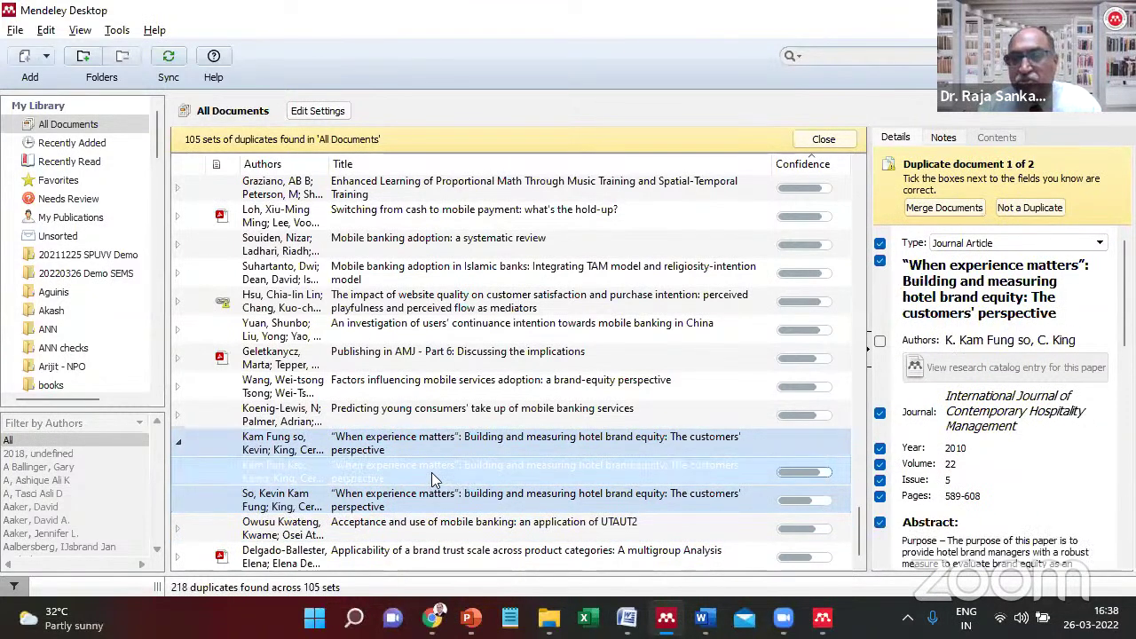
Examine the full author names in both "When experience matters" records for differences in last-name and first-name order.
{"action": "left_click", "coordinate": [996, 348]}
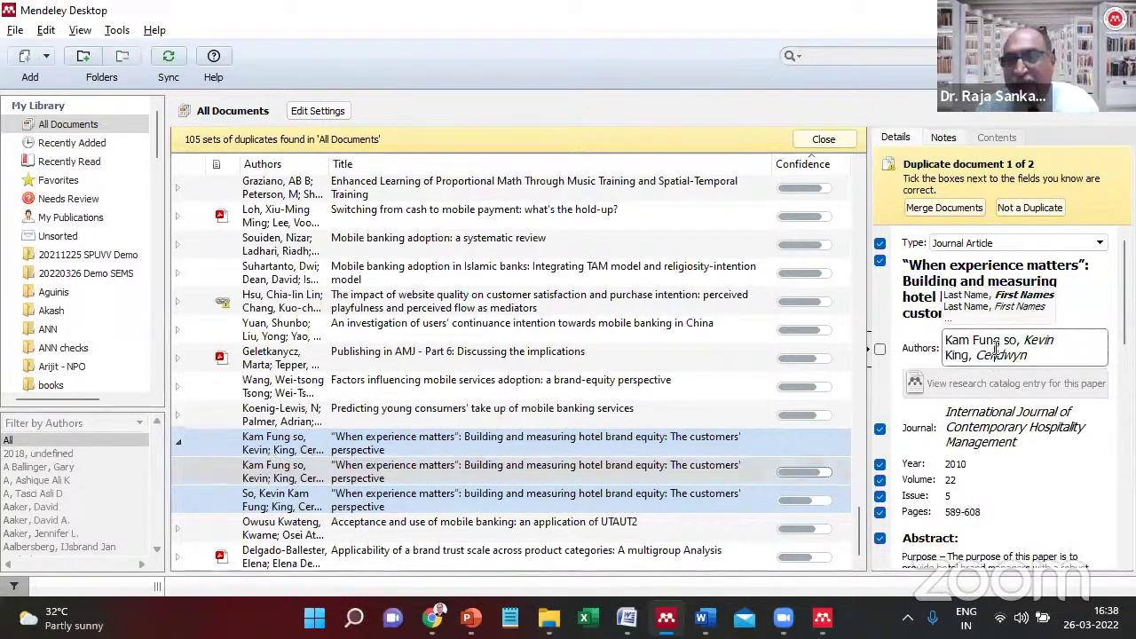
{"action": "left_click", "coordinate": [371, 510]}
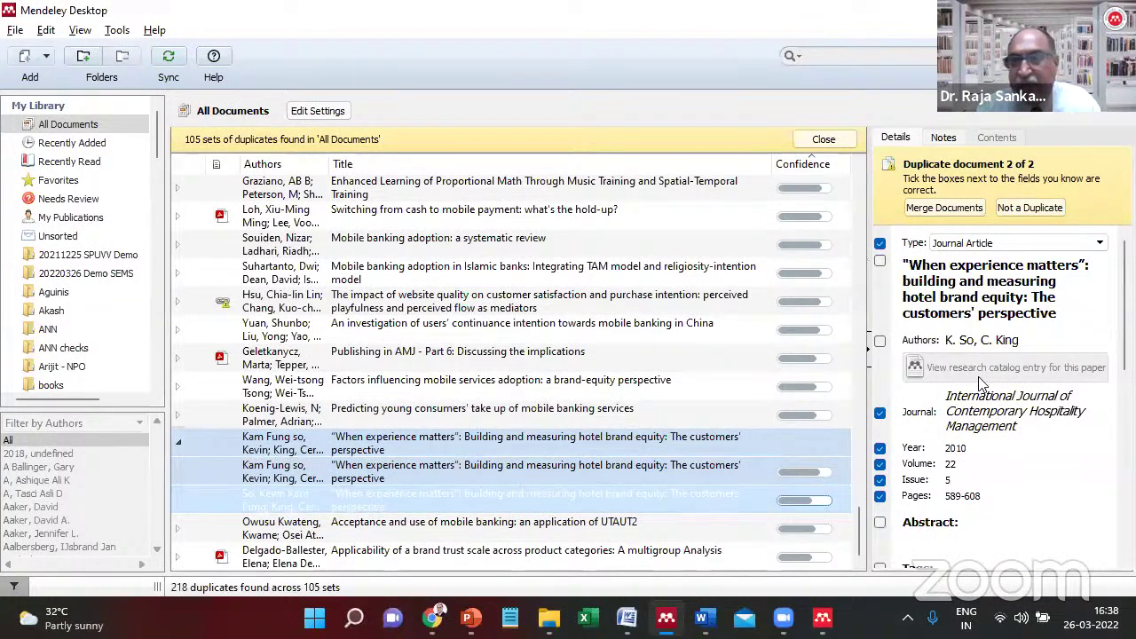
{"action": "left_click", "coordinate": [988, 346]}
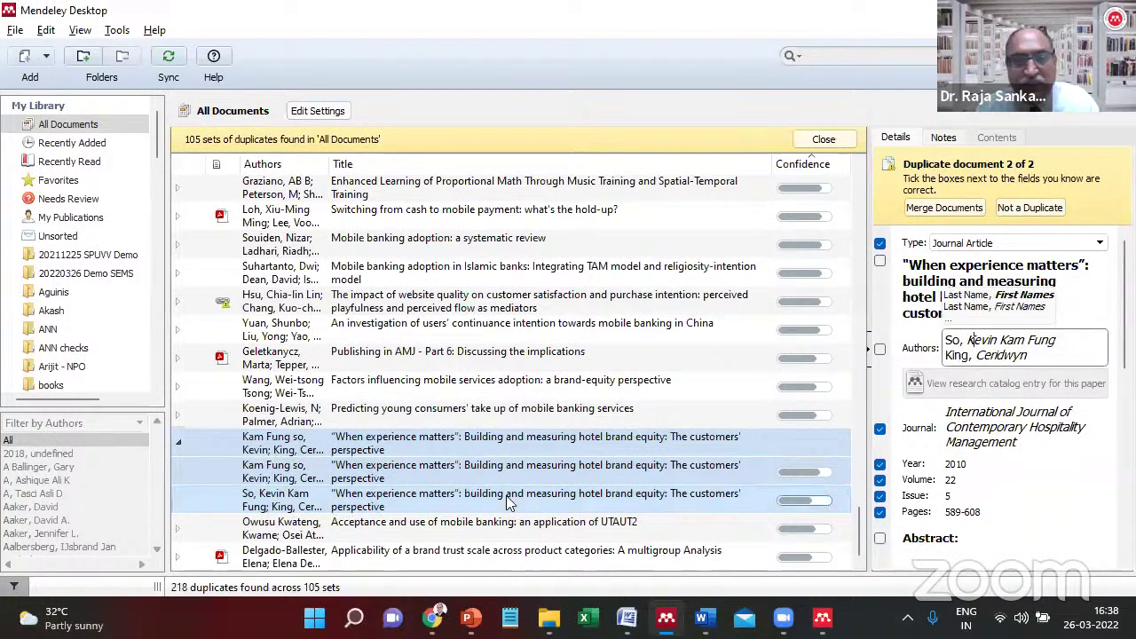
{"action": "left_click", "coordinate": [407, 489]}
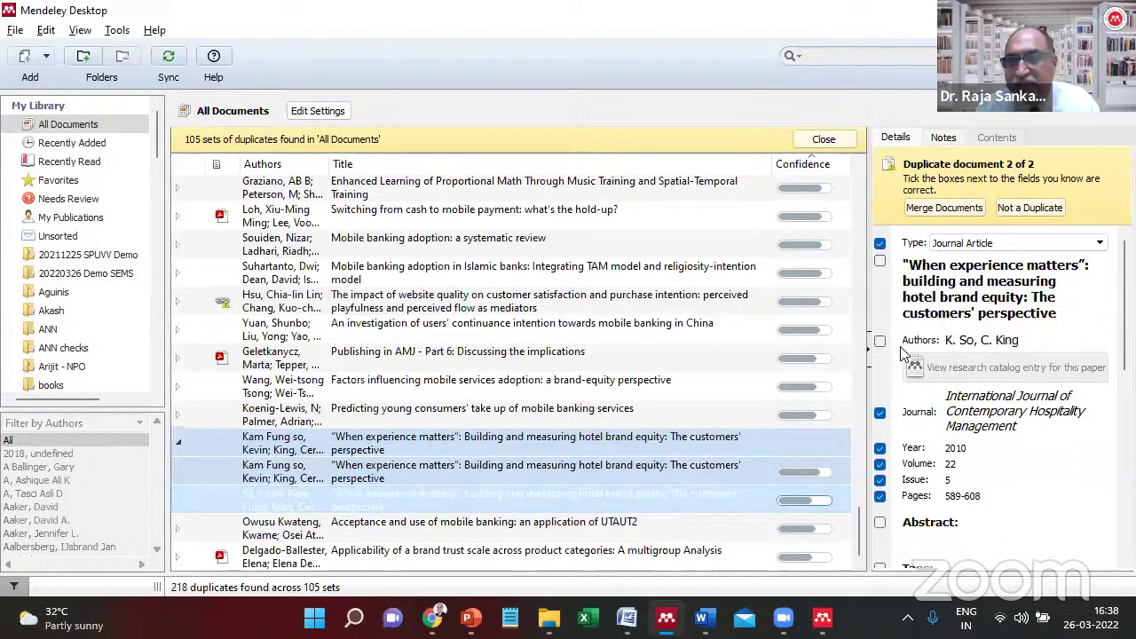
{"action": "left_click", "coordinate": [995, 352]}
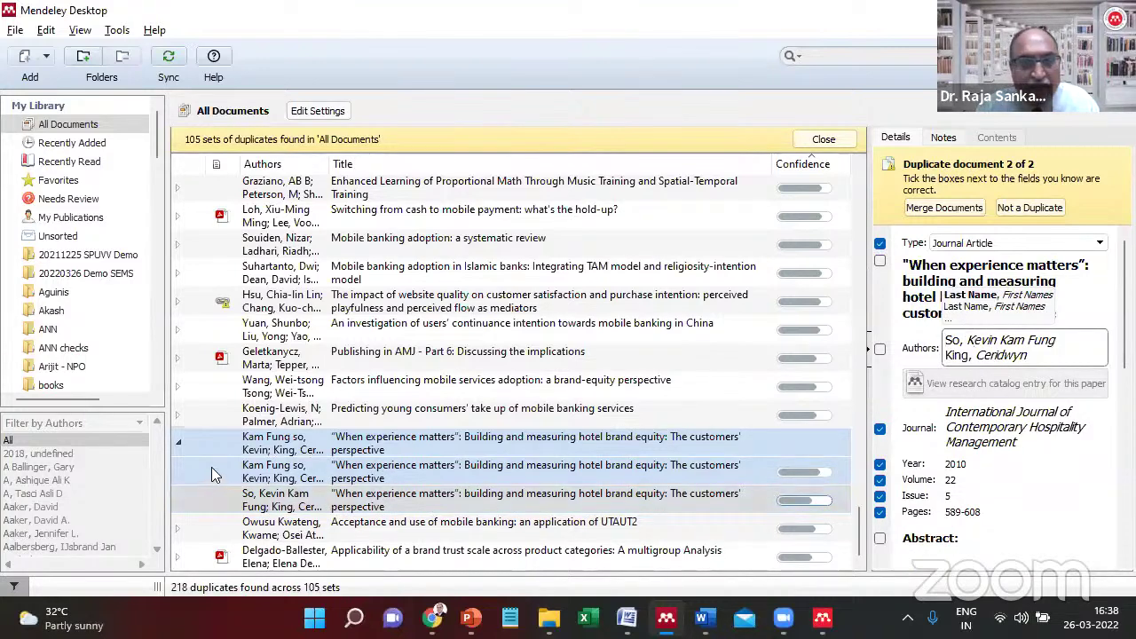
{"action": "left_click", "coordinate": [272, 470]}
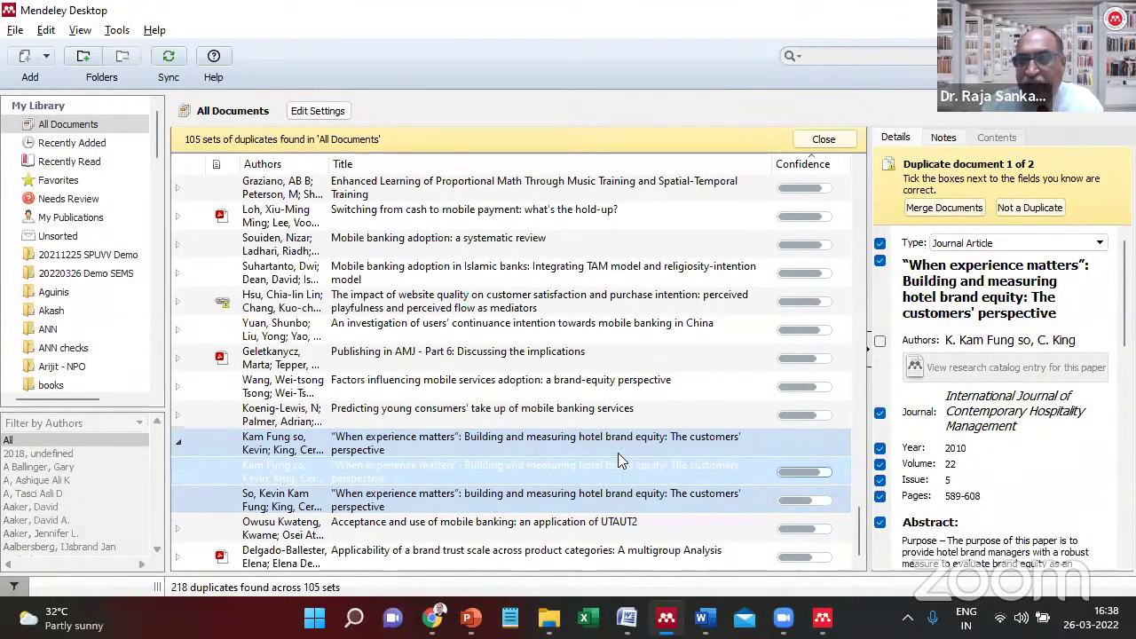
Compare the titles of the two "When experience matters" records, and review the conflicting fields of their combined entry.
{"action": "left_click", "coordinate": [891, 365]}
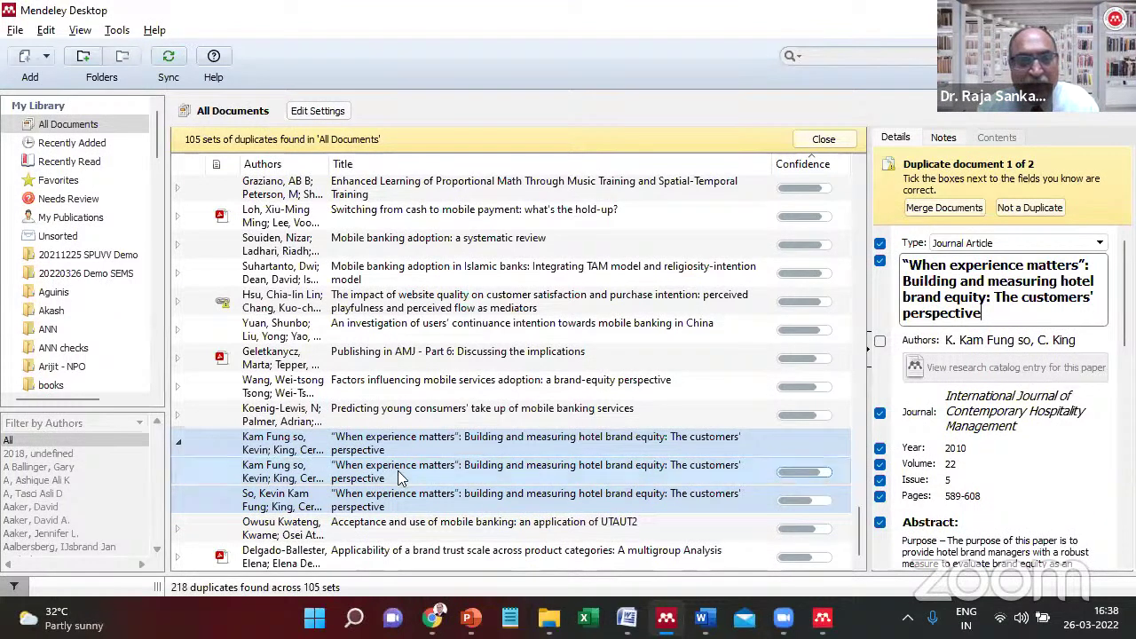
{"action": "left_click", "coordinate": [403, 502]}
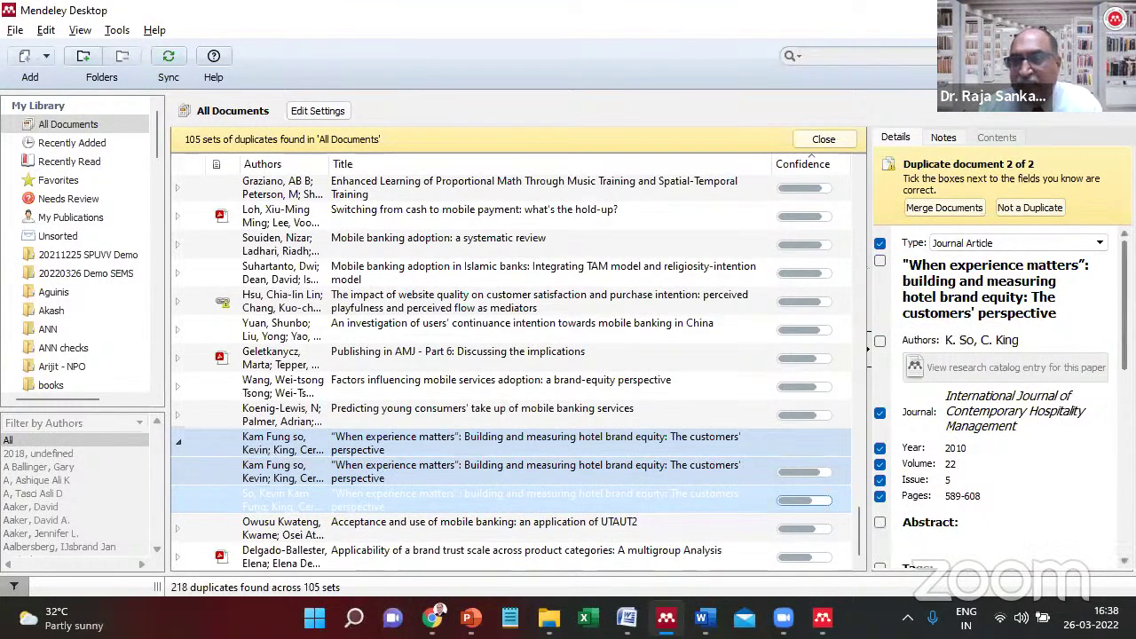
{"action": "scroll", "coordinate": [1003, 400], "scroll_direction": "down", "scroll_amount": 2}
{"action": "scroll", "coordinate": [1003, 400], "scroll_direction": "up", "scroll_amount": 5}
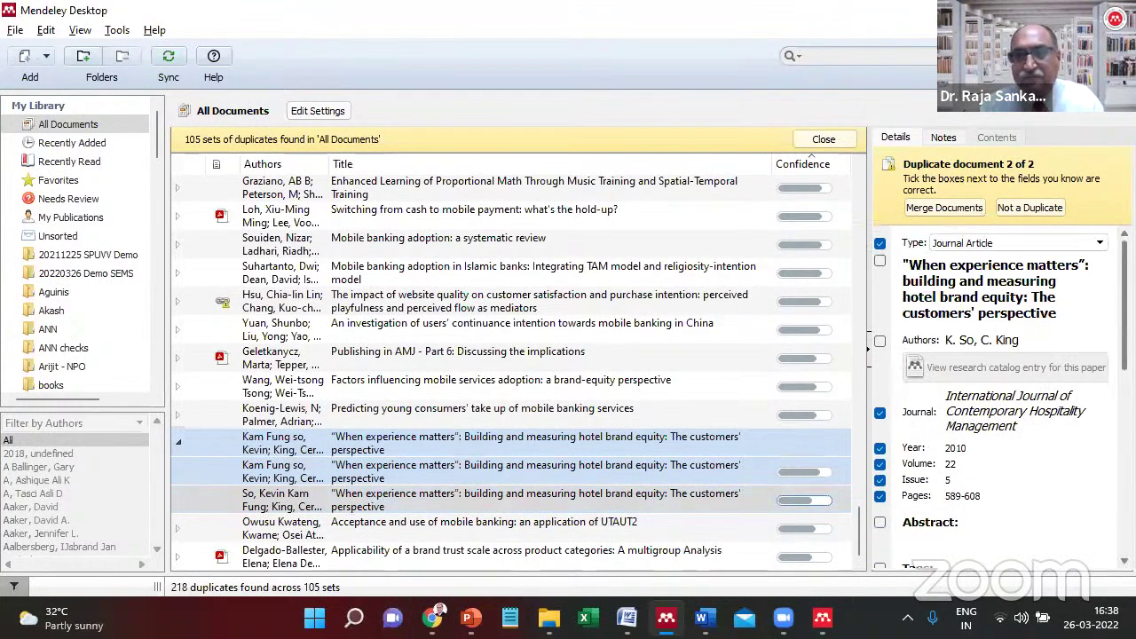
{"action": "left_click", "coordinate": [185, 437]}
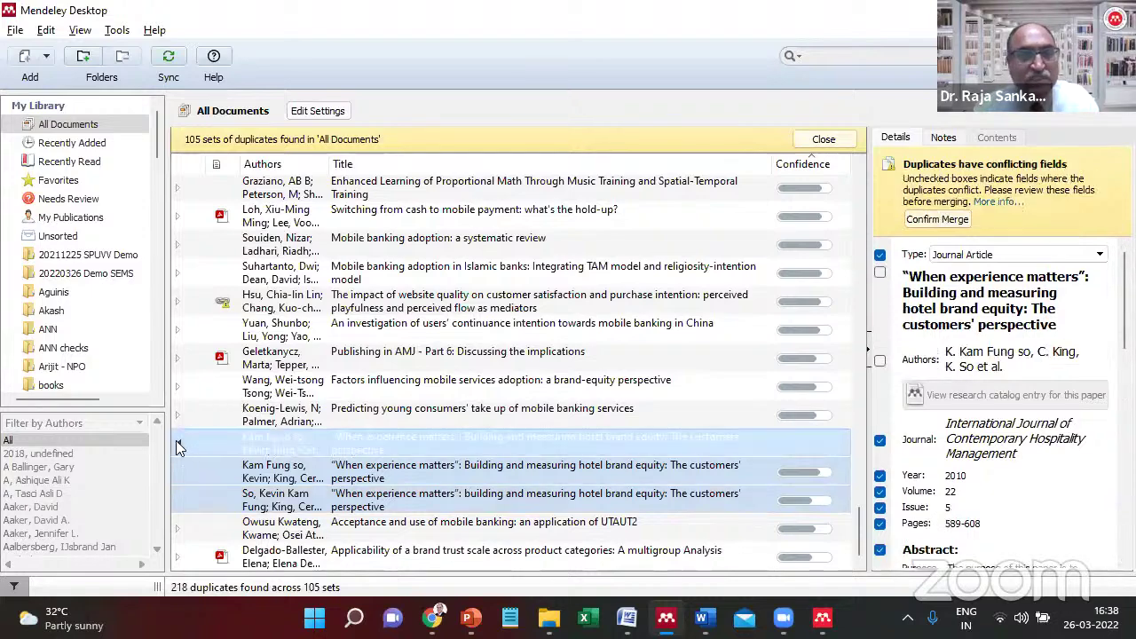
Look through the lower-confidence duplicates and inspect the conflicting fields of "The impact of website quality on customer satisfaction and purchase intention".
{"action": "scroll", "coordinate": [861, 328], "scroll_direction": "up", "scroll_amount": 10}
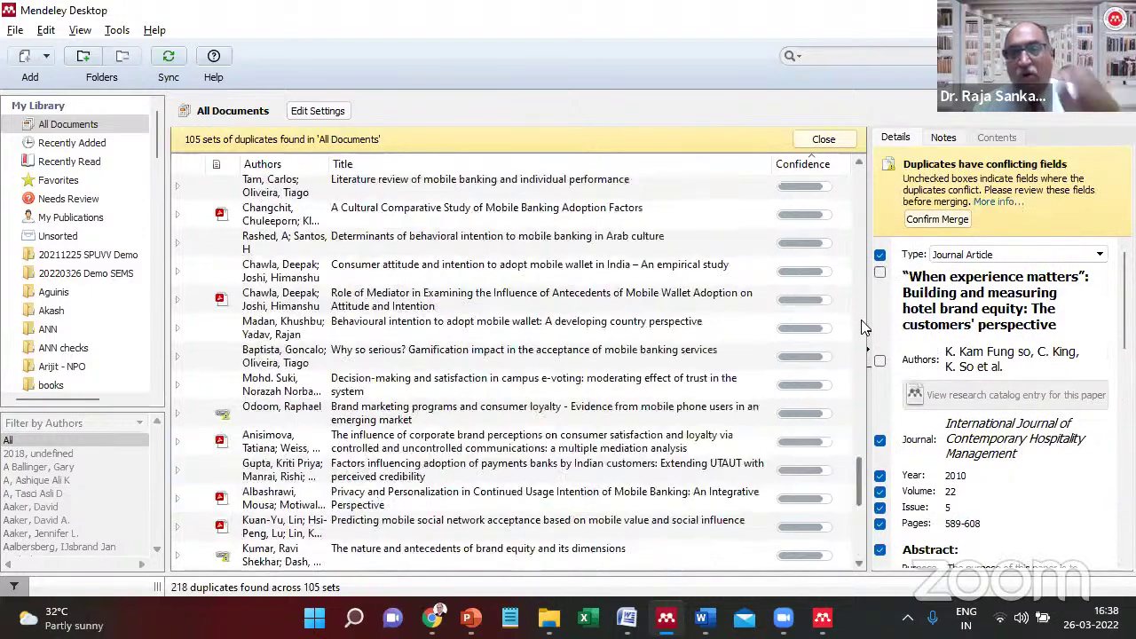
{"action": "left_click_drag", "start_coordinate": [860, 358], "coordinate": [856, 533]}
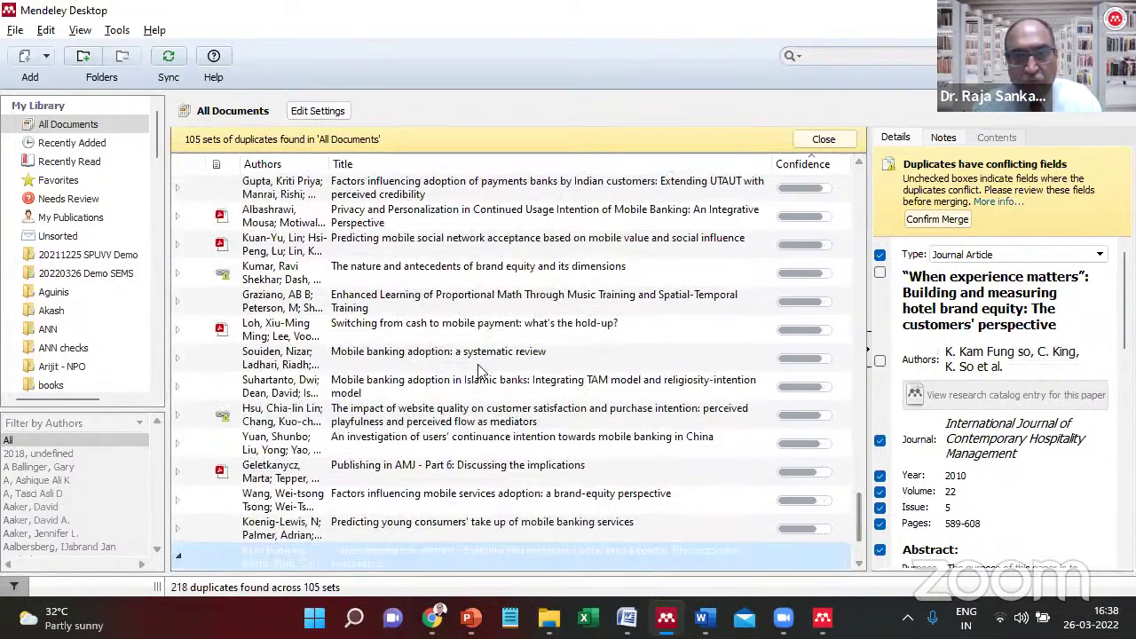
{"action": "left_click", "coordinate": [459, 424]}
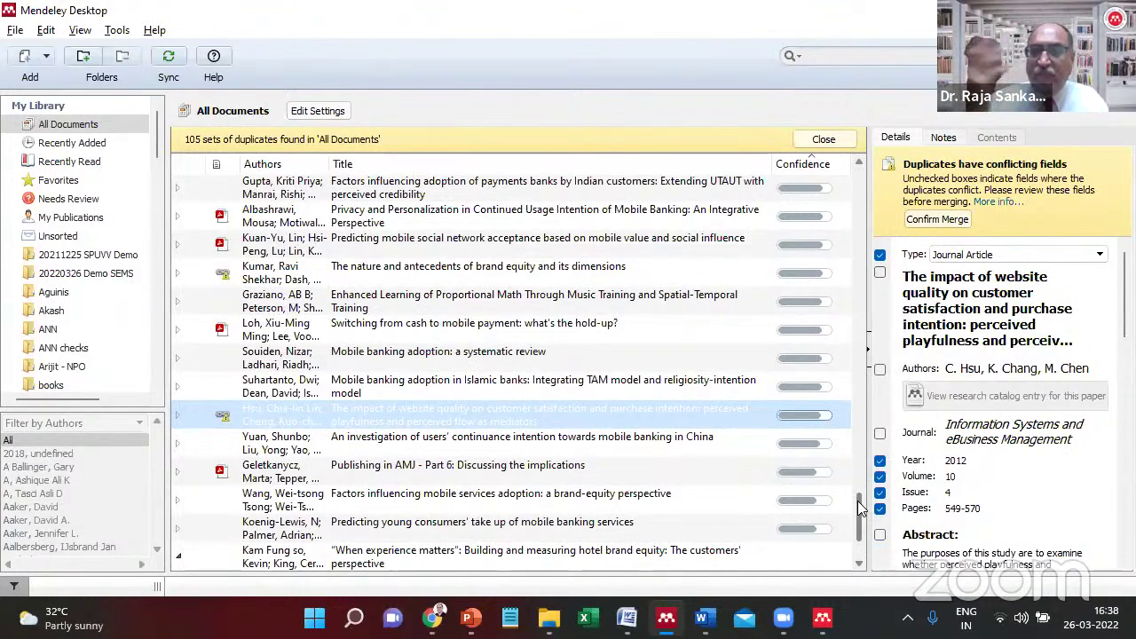
Return to the first duplicate set, "Acceptance of mobile banking in Islamic banks", and collapse it with its combined entry selected.
{"action": "left_click_drag", "start_coordinate": [857, 501], "coordinate": [865, 150]}
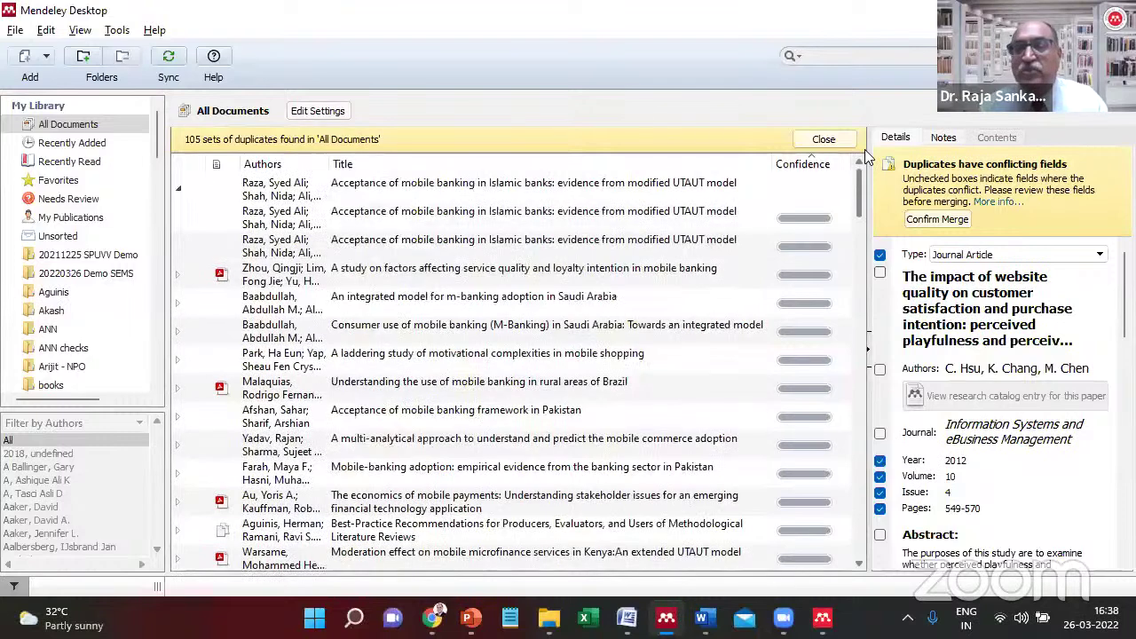
{"action": "left_click", "coordinate": [515, 182]}
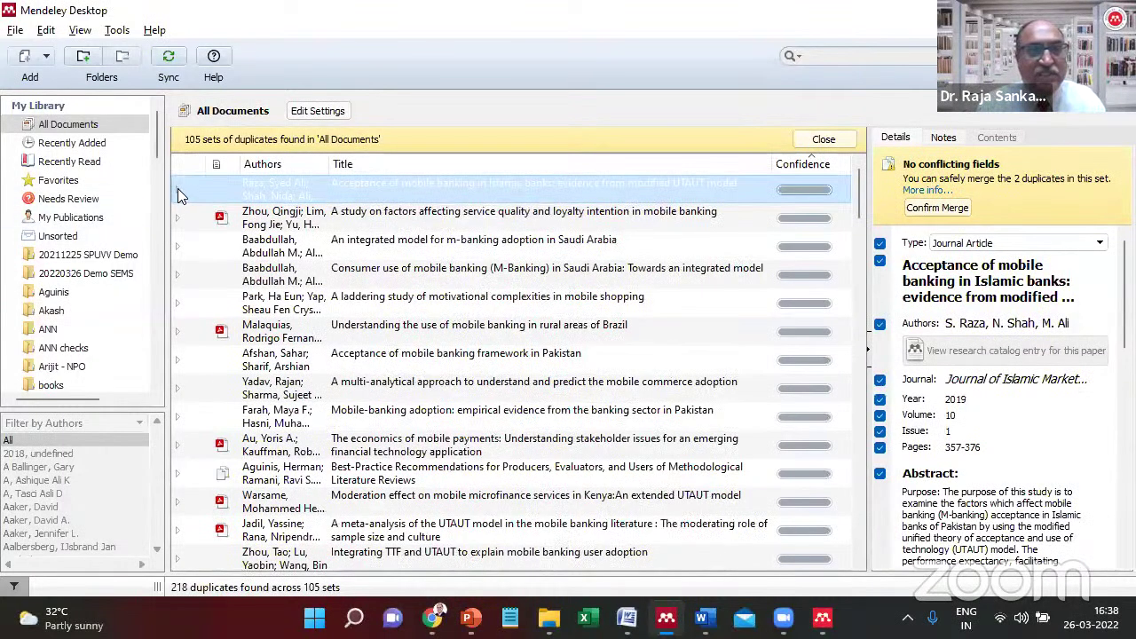
Merge the duplicate sets "Acceptance of mobile banking in Islamic banks" and "A study on factors affecting service quality and loyalty intention in mobile banking".
{"action": "left_click", "coordinate": [352, 215]}
{"action": "left_click", "coordinate": [353, 203]}
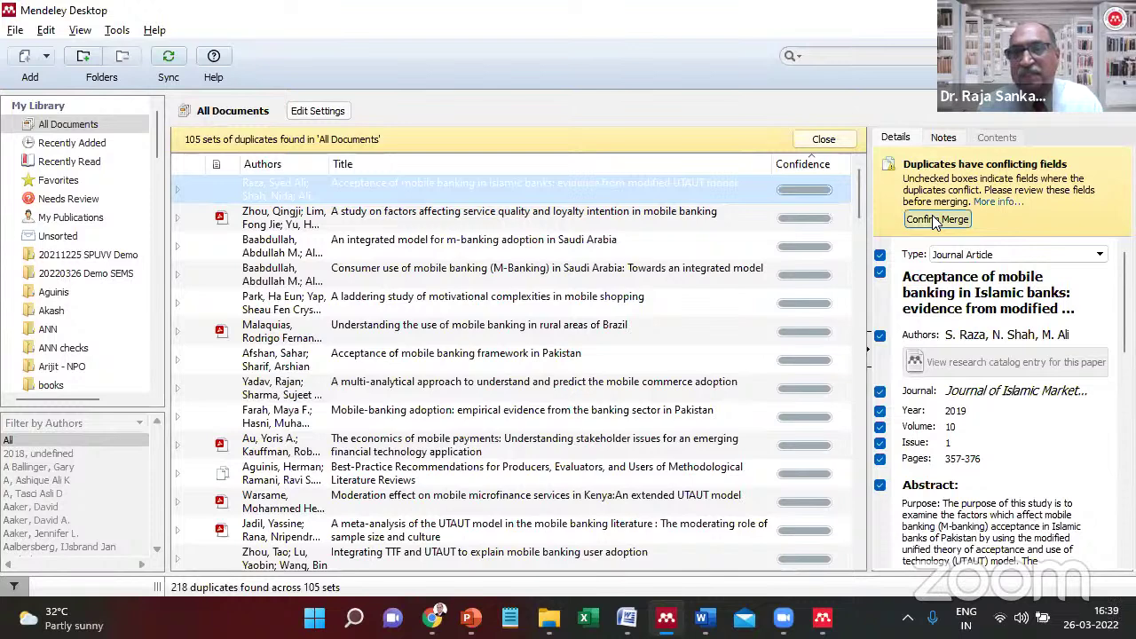
{"action": "left_click", "coordinate": [253, 188]}
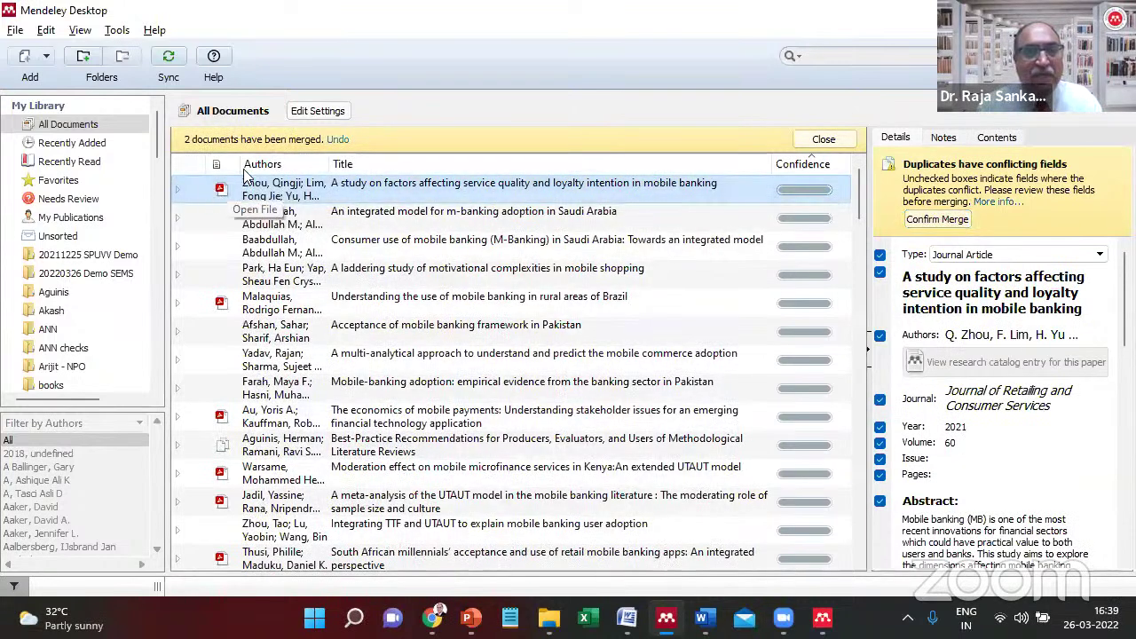
{"action": "left_click", "coordinate": [932, 222]}
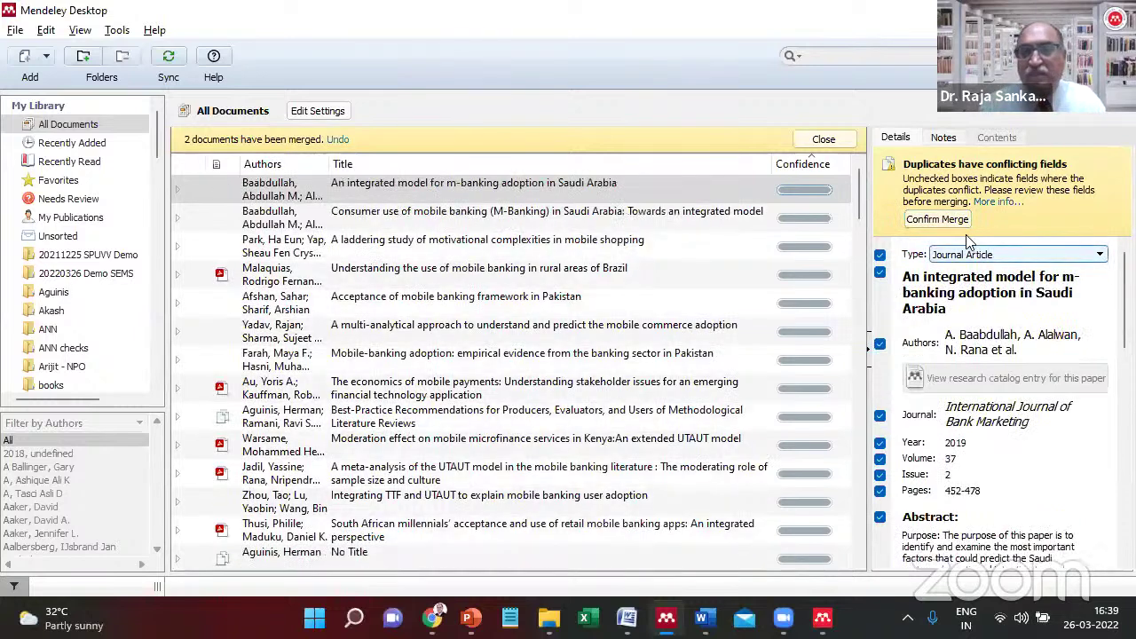
Merge the two Saudi Arabia mobile banking duplicate sets and "A laddering study of motivational complexities in mobile shopping".
{"action": "left_click", "coordinate": [943, 220]}
{"action": "left_click", "coordinate": [935, 207]}
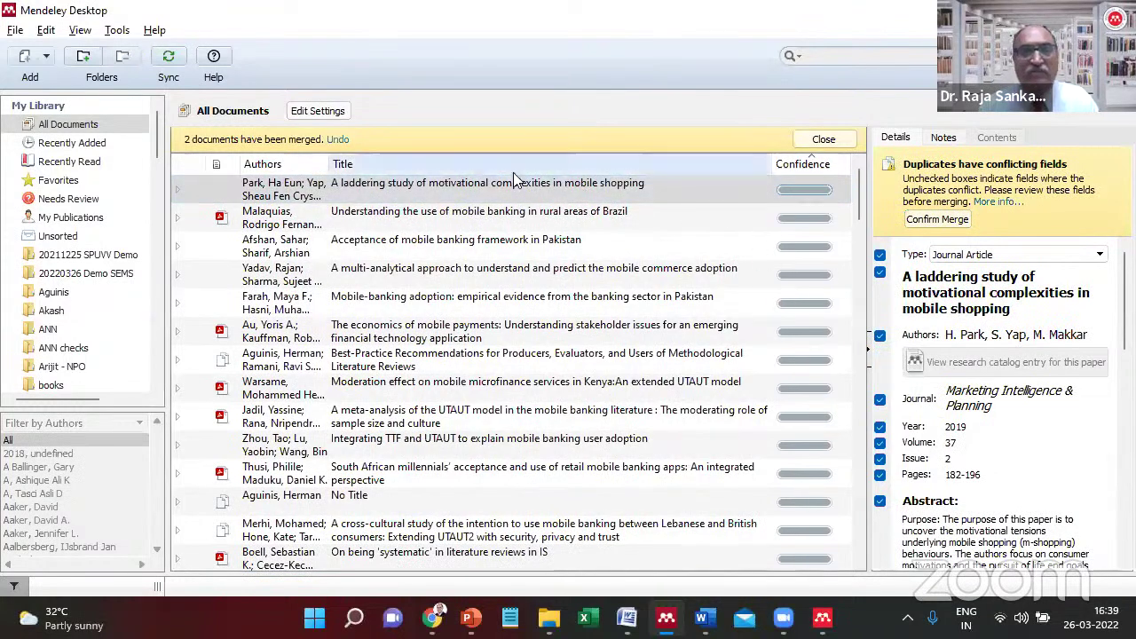
{"action": "left_click", "coordinate": [468, 217]}
{"action": "left_click_drag", "start_coordinate": [468, 218], "coordinate": [469, 200]}
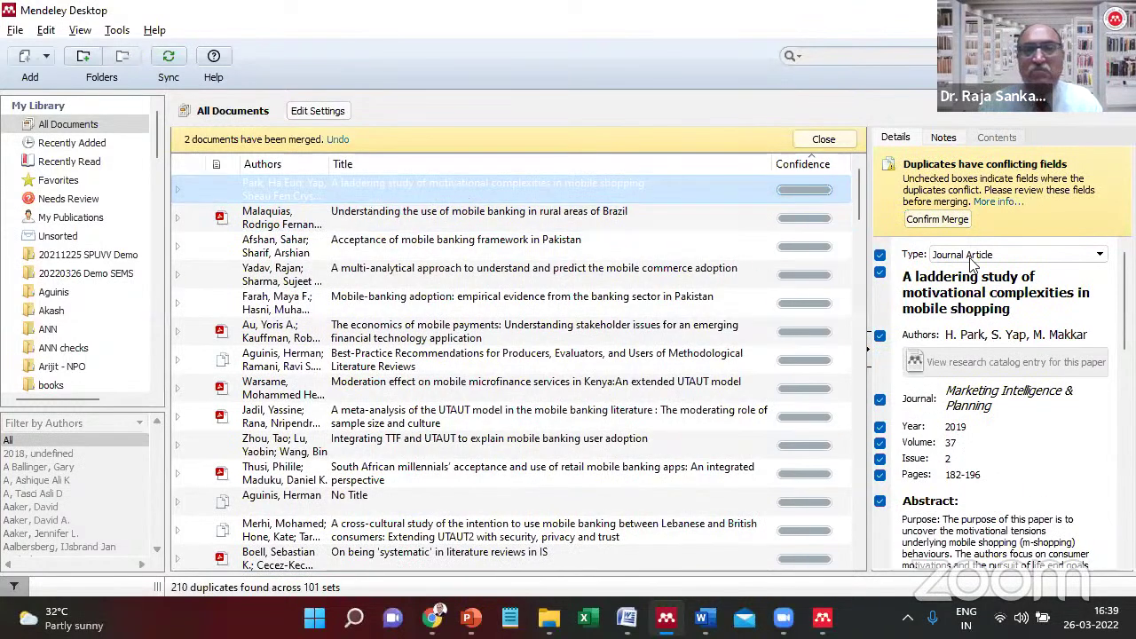
{"action": "left_click", "coordinate": [938, 219]}
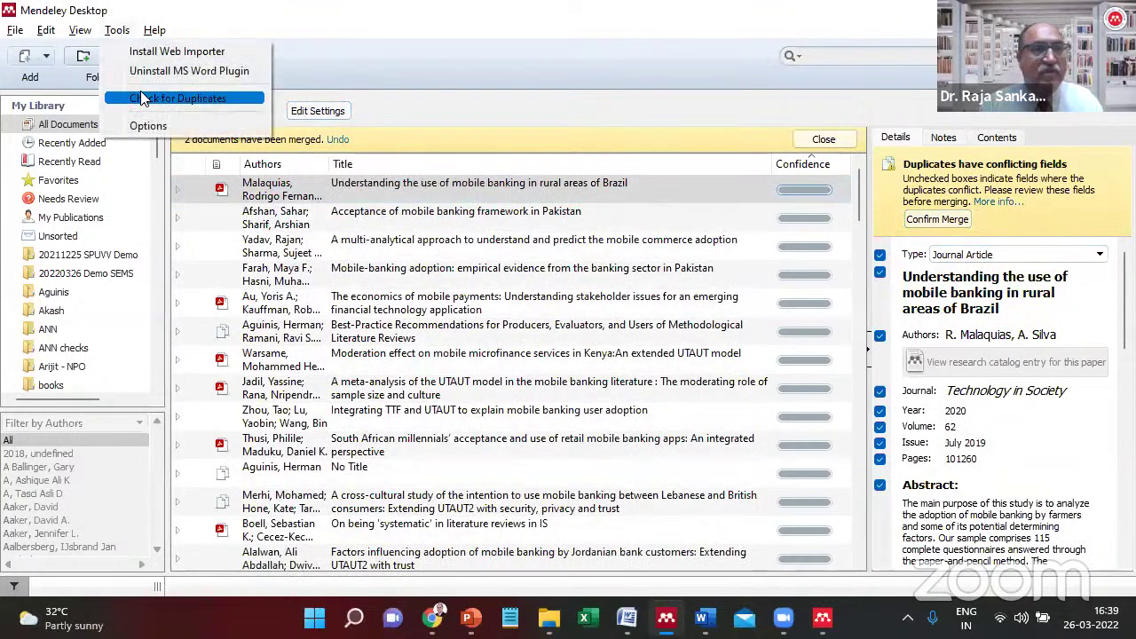
Rerun the duplicate check on All Documents and review the set "Acceptance of mobile banking framework in Pakistan" before closing the results.
{"action": "left_click", "coordinate": [434, 183]}
{"action": "left_click", "coordinate": [435, 183]}
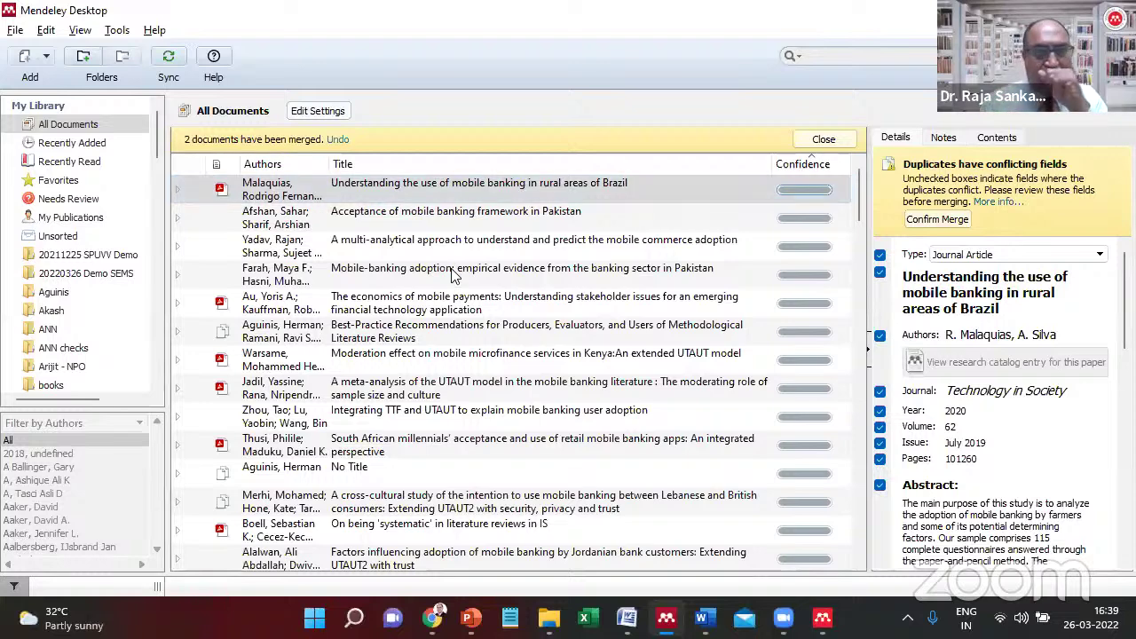
{"action": "left_click", "coordinate": [816, 140]}
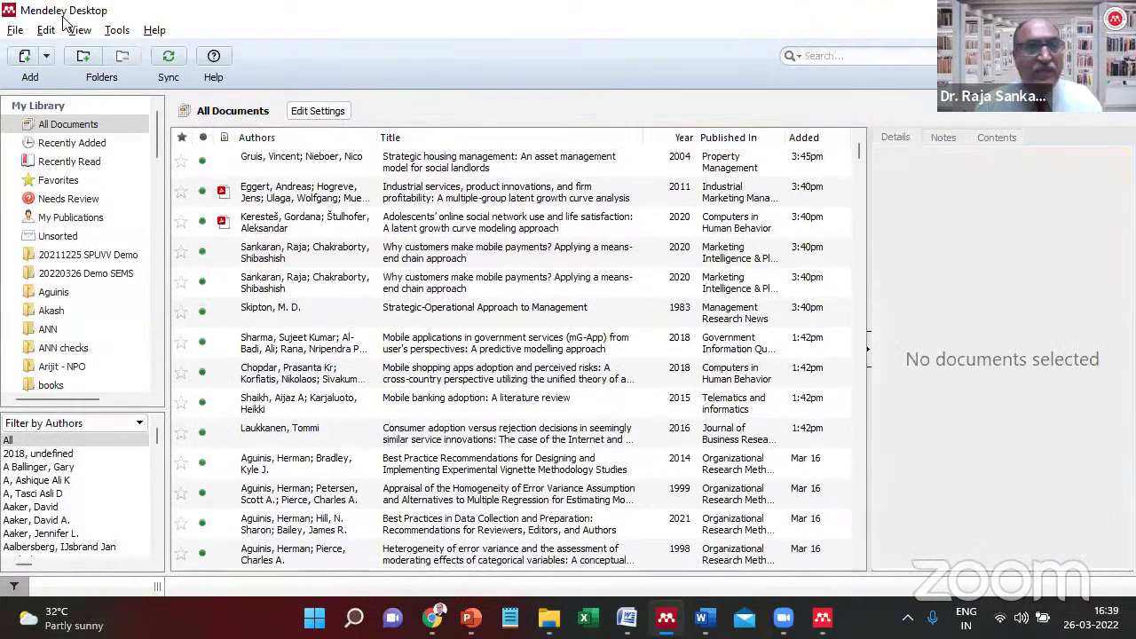
{"action": "left_click", "coordinate": [114, 30]}
{"action": "left_click", "coordinate": [158, 98]}
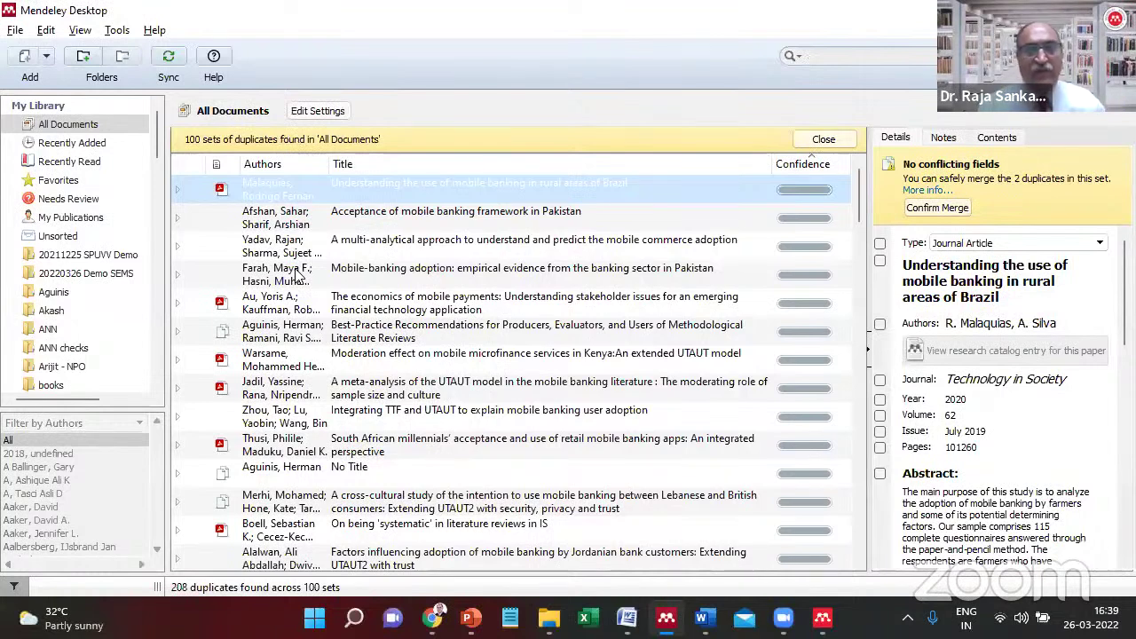
{"action": "left_click", "coordinate": [298, 220]}
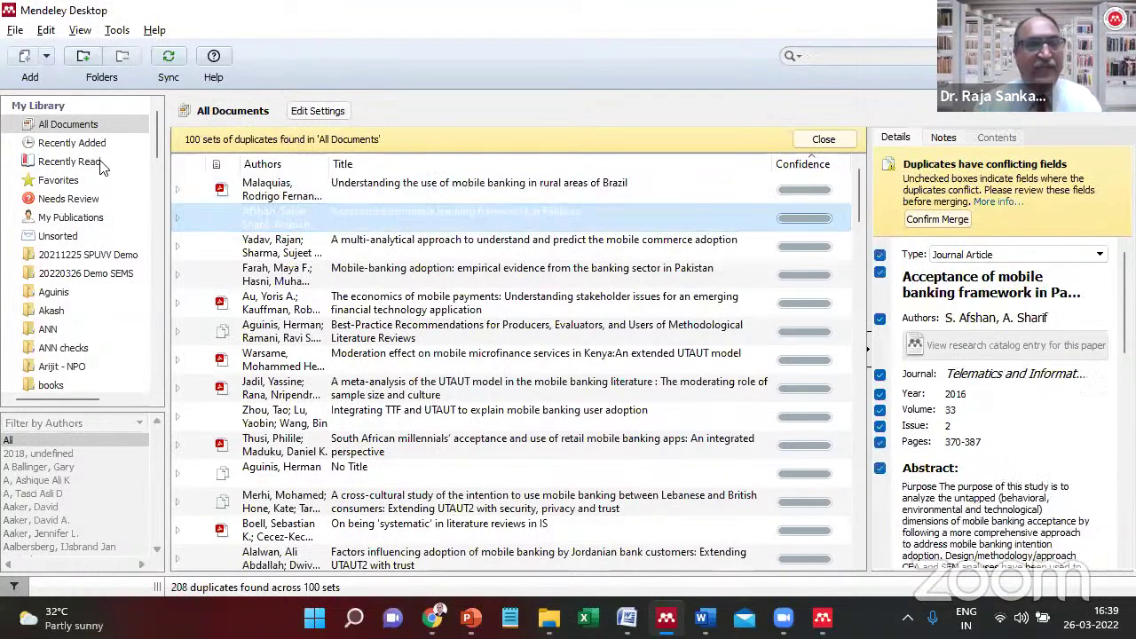
{"action": "left_click", "coordinate": [824, 138]}
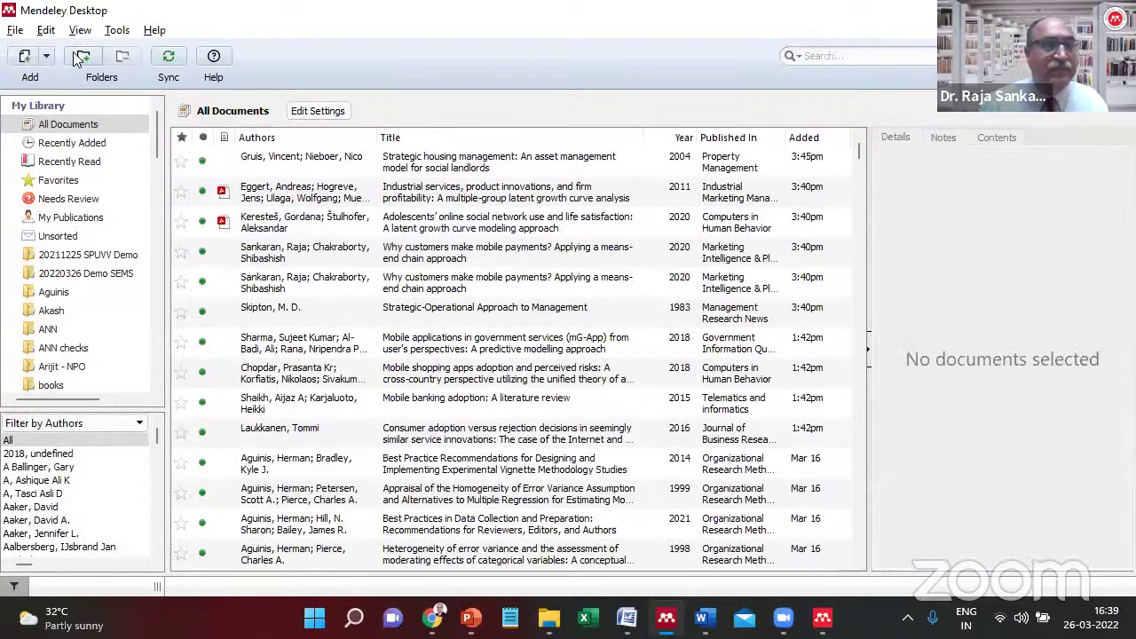
Look through the details of the most recently added documents, including both "Why customers make mobile payments?" records.
{"action": "left_click", "coordinate": [117, 31]}
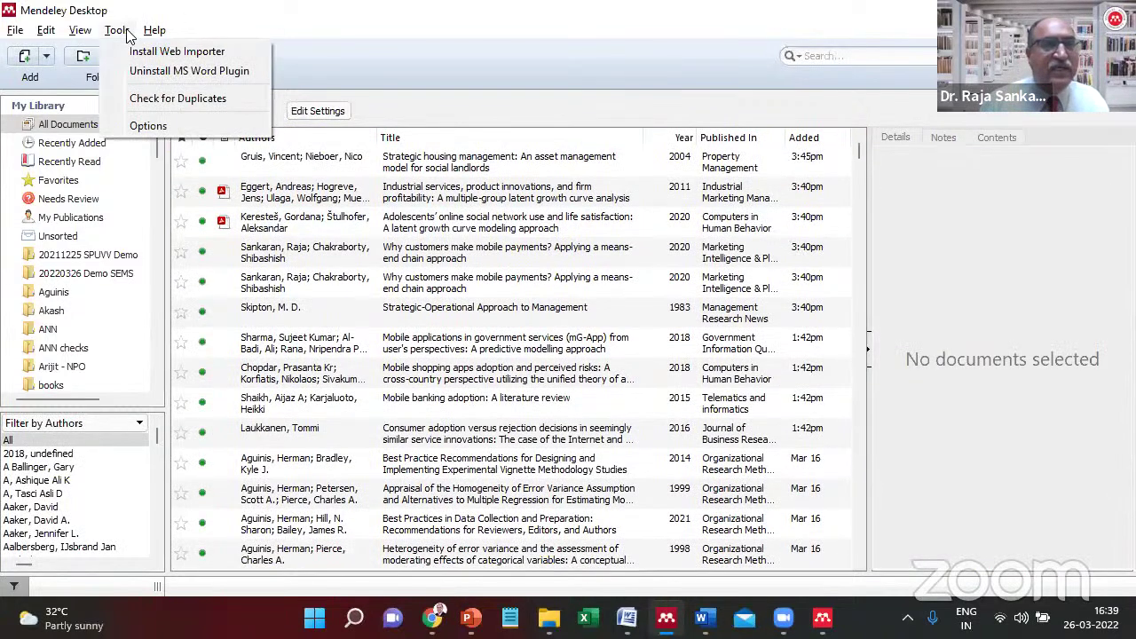
{"action": "mouse_move", "coordinate": [80, 30]}
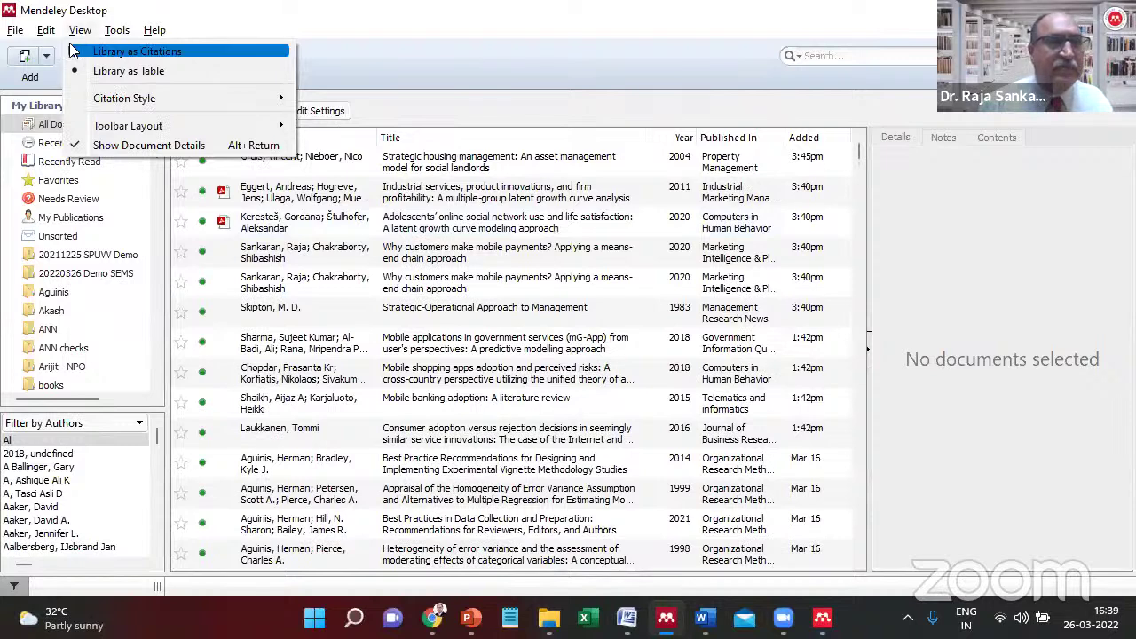
{"action": "left_click", "coordinate": [310, 161]}
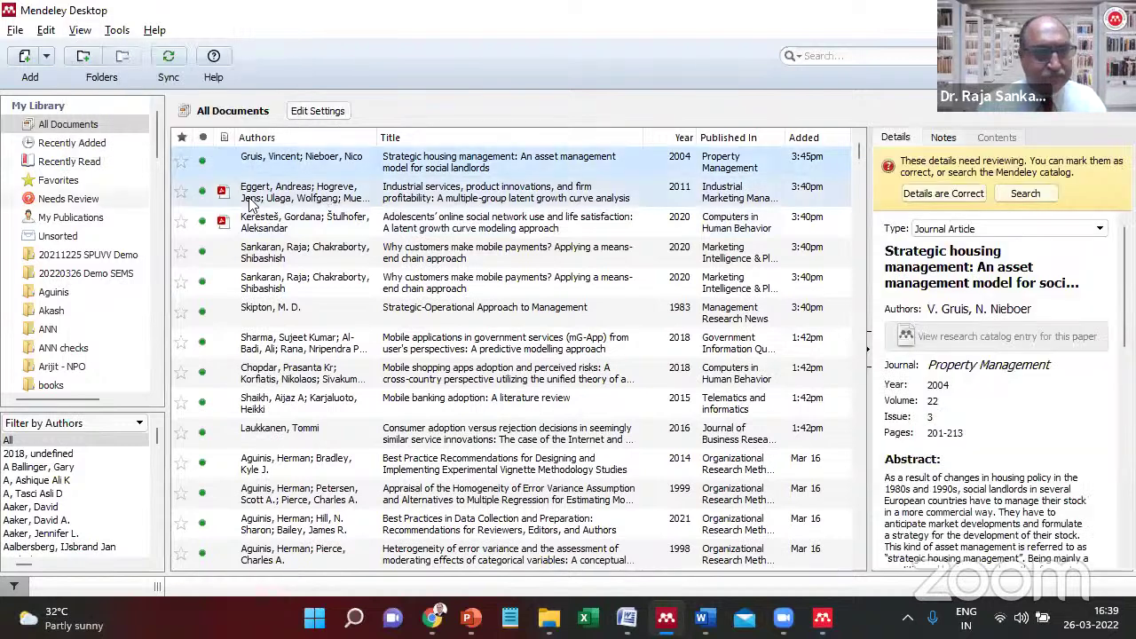
{"action": "left_click", "coordinate": [435, 235]}
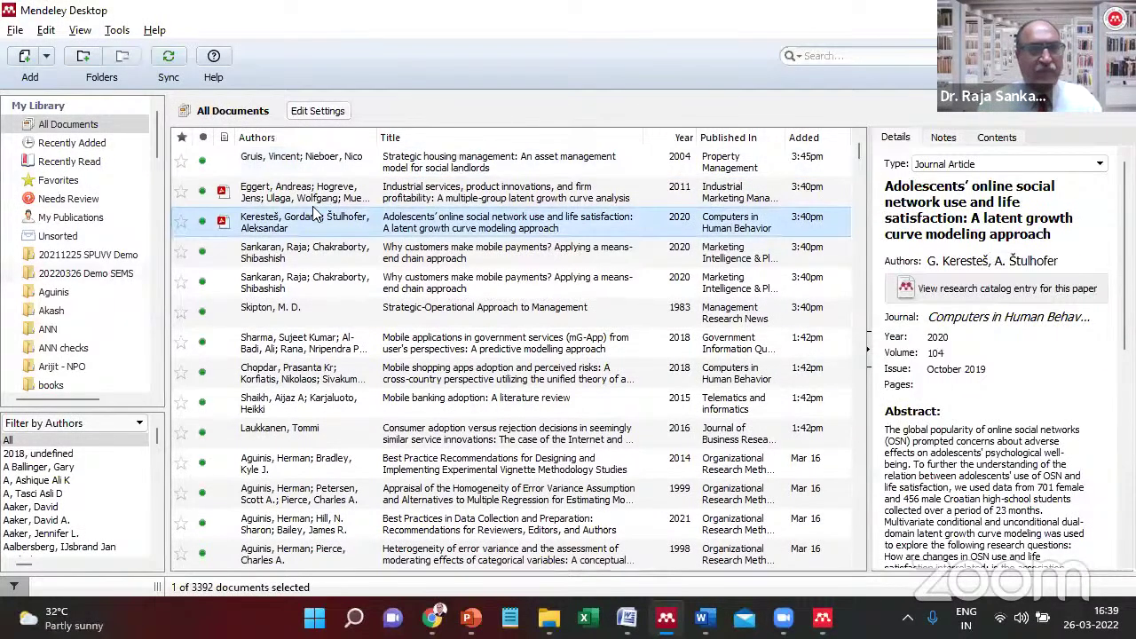
{"action": "left_click", "coordinate": [508, 258]}
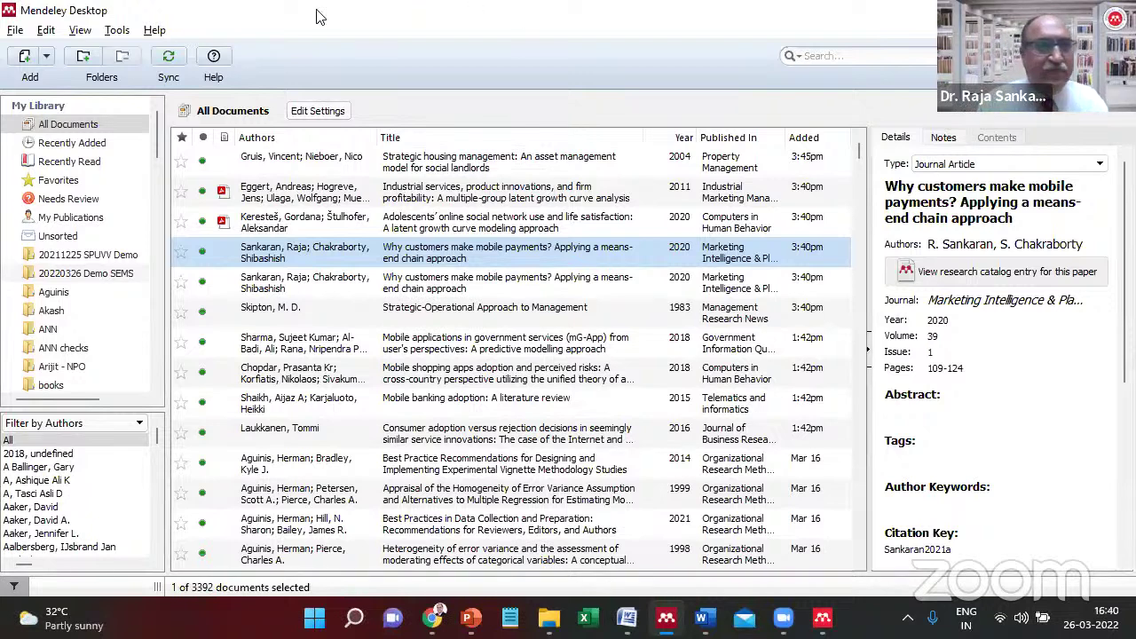
{"action": "left_click", "coordinate": [341, 194]}
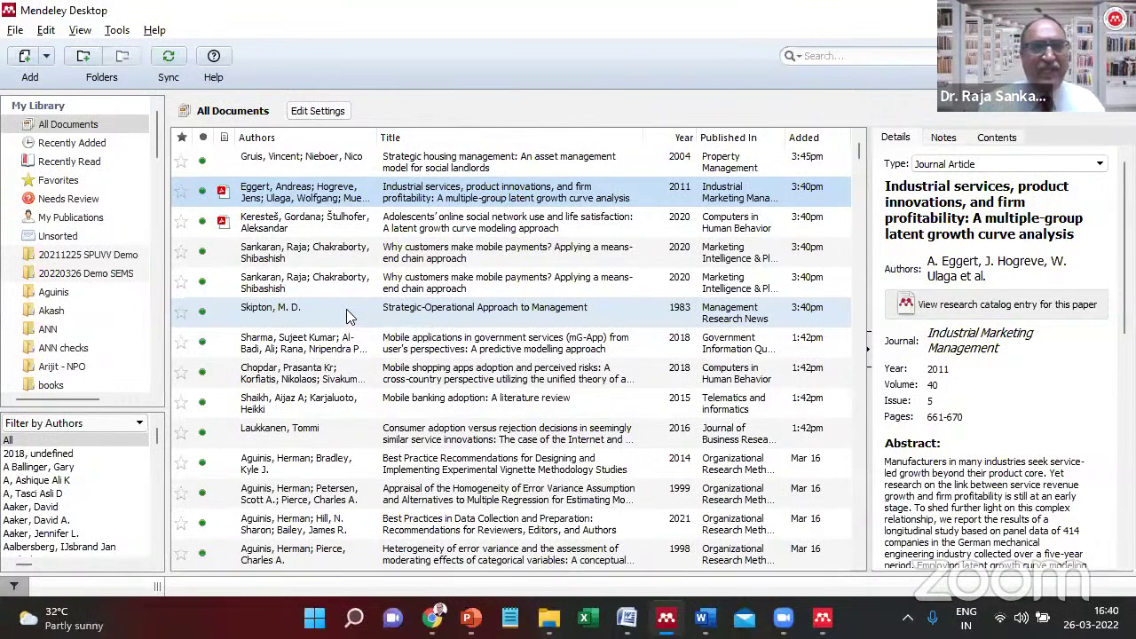
{"action": "left_click", "coordinate": [337, 286]}
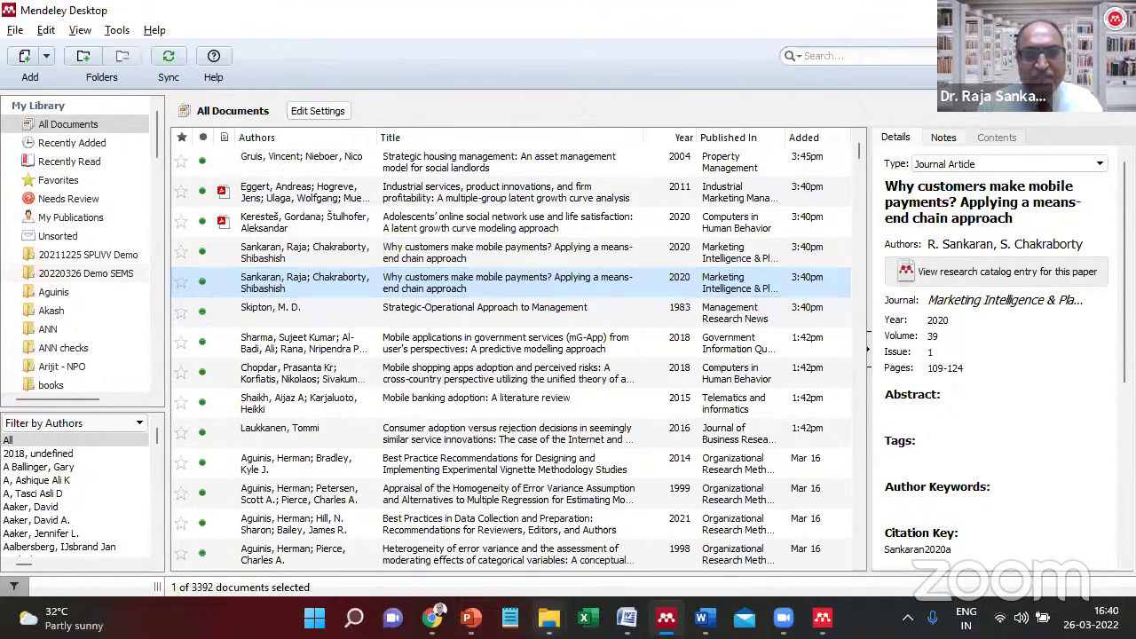
{"action": "left_click", "coordinate": [555, 229]}
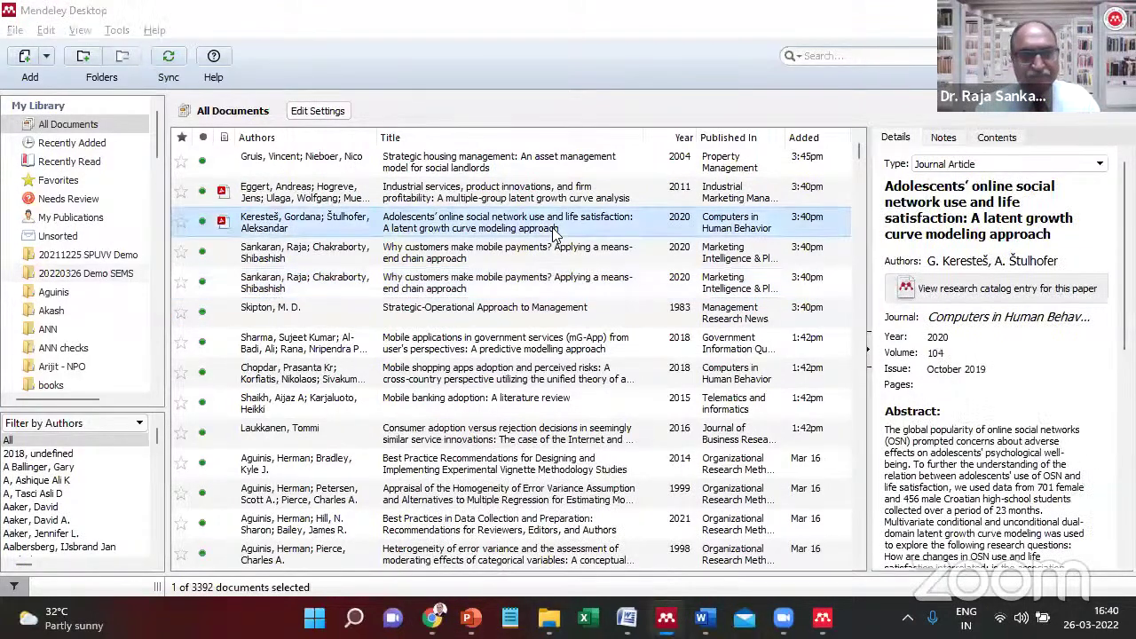
Switch to File Explorer, find library.bib in the Documents folder, and widen the window to show its modified date and type.
{"action": "key", "text": "super+e"}
{"action": "left_click", "coordinate": [169, 278]}
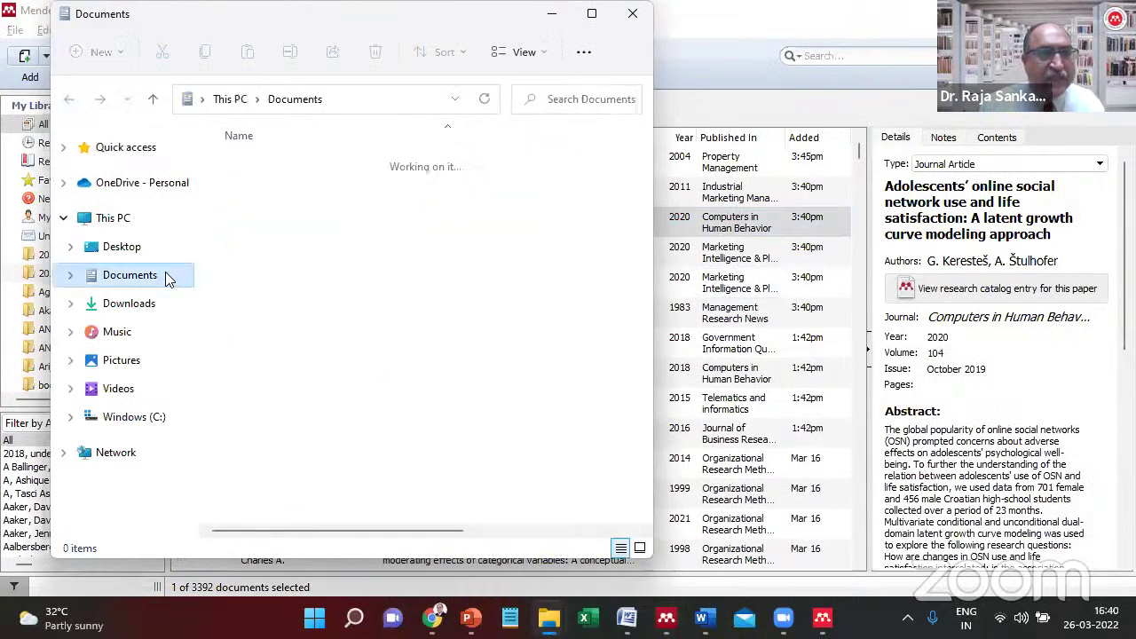
{"action": "scroll", "coordinate": [314, 320], "scroll_direction": "down", "scroll_amount": 5}
{"action": "left_click", "coordinate": [314, 293]}
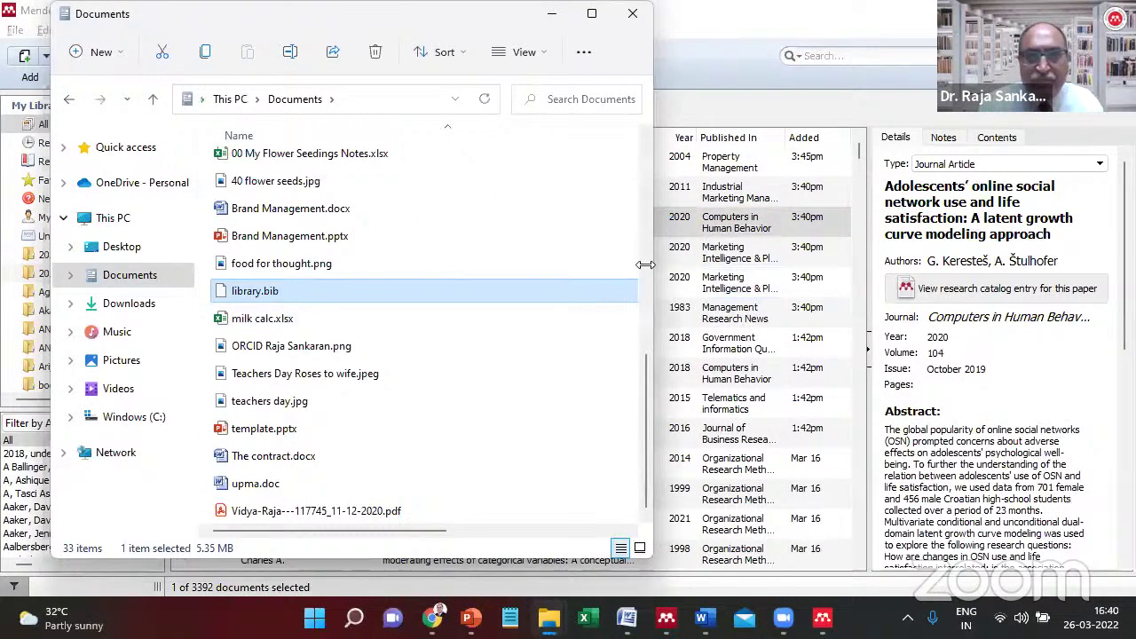
{"action": "left_click_drag", "start_coordinate": [646, 264], "coordinate": [920, 273]}
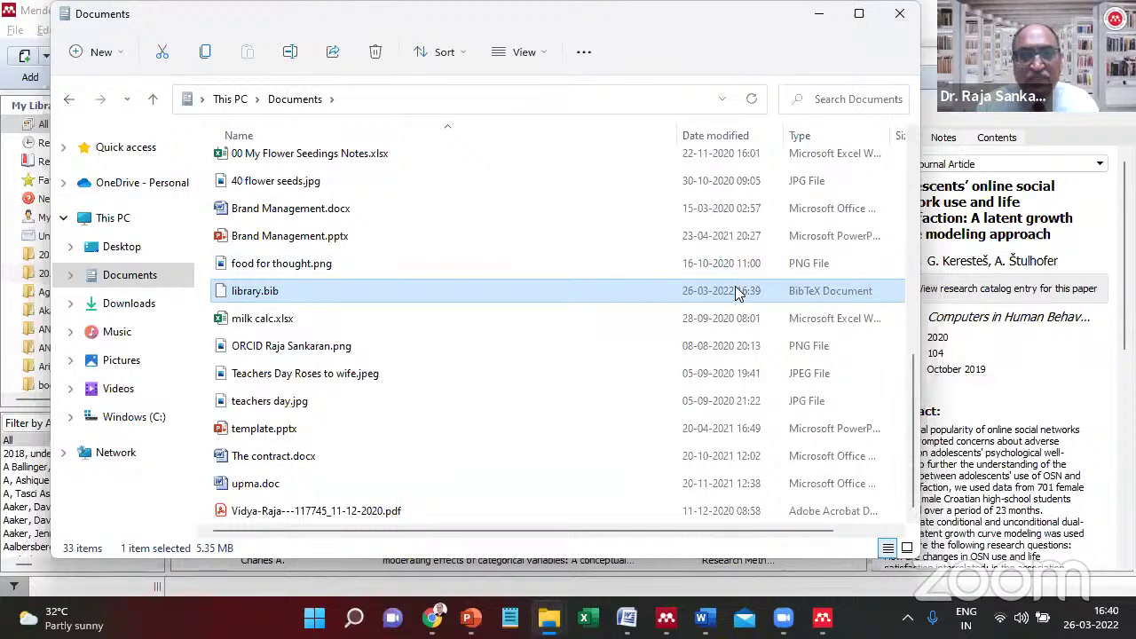
Copy library.bib from Documents into the "Demo SEMS 20220326" folder on the desktop.
{"action": "right_click", "coordinate": [289, 302]}
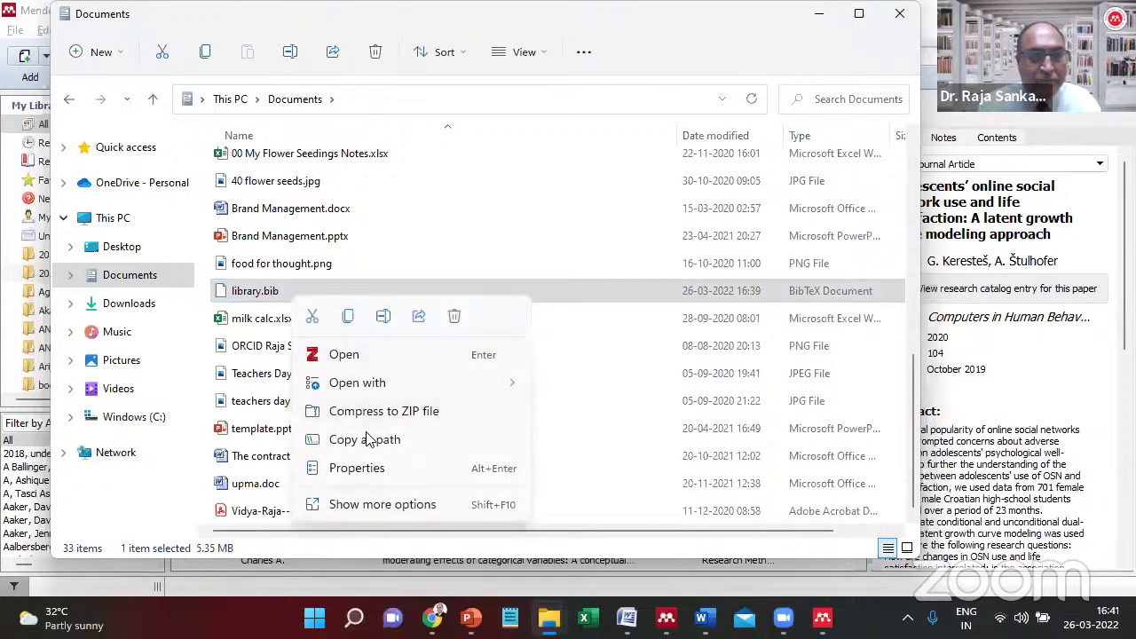
{"action": "left_click", "coordinate": [349, 317]}
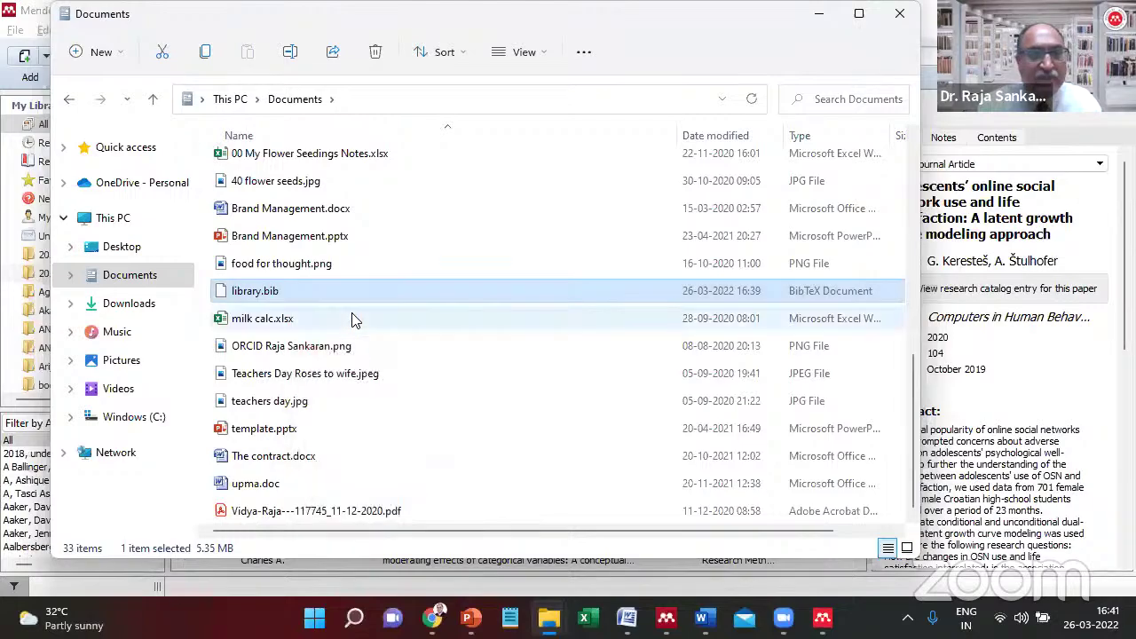
{"action": "key", "text": "alt+Escape"}
{"action": "key", "text": "alt+Escape"}
{"action": "key", "text": "alt+Escape"}
{"action": "key", "text": "alt+Escape"}
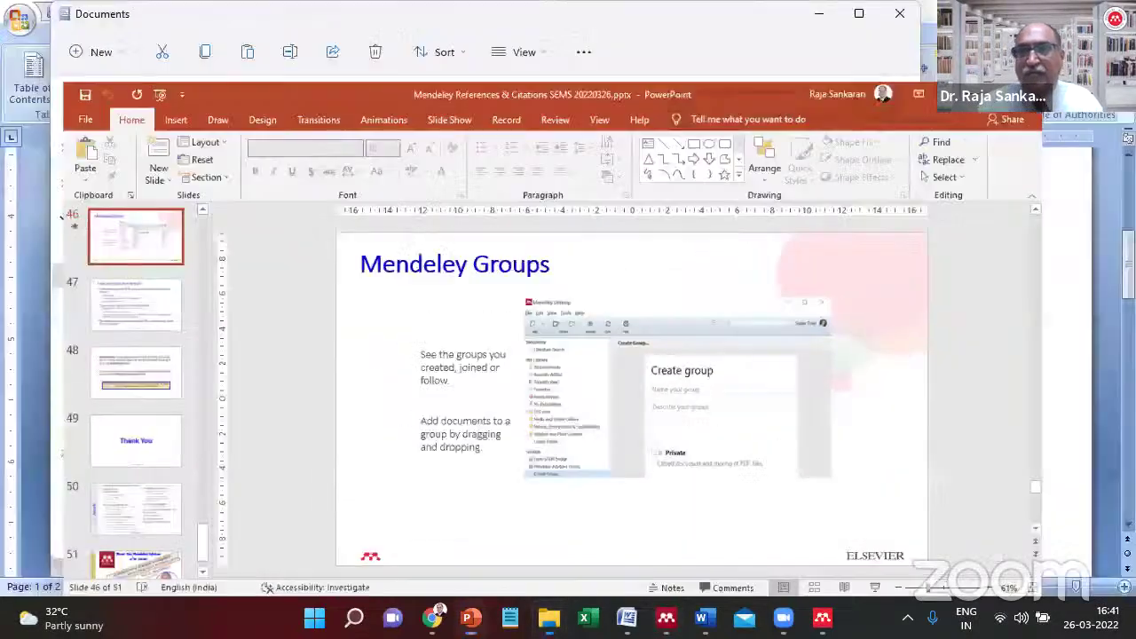
{"action": "key", "text": "alt+Escape"}
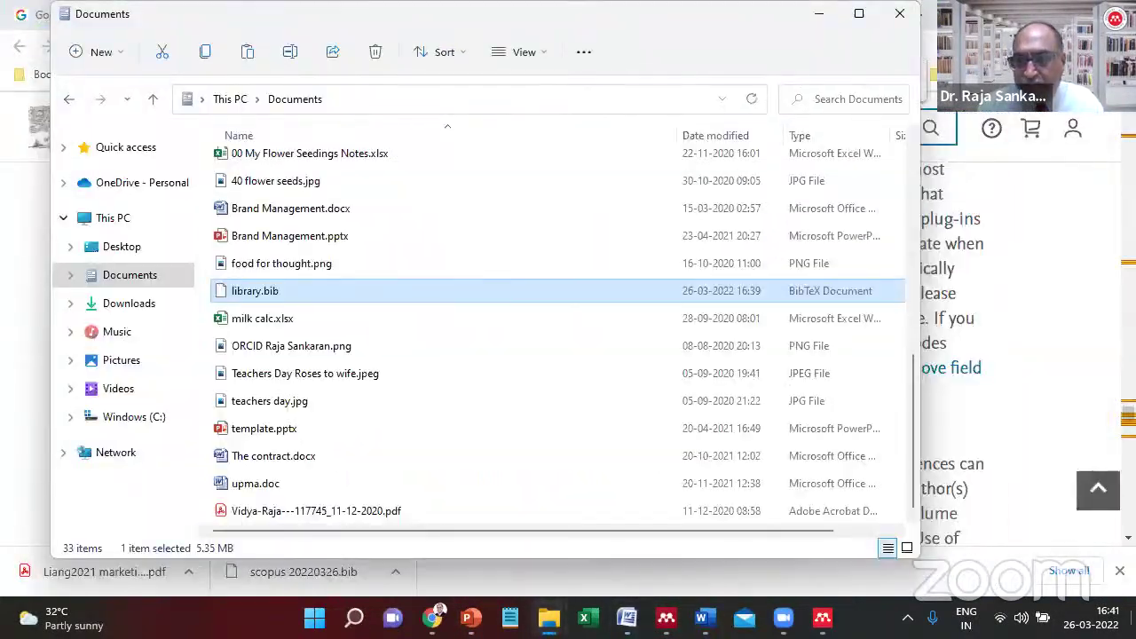
{"action": "key", "text": "super+d"}
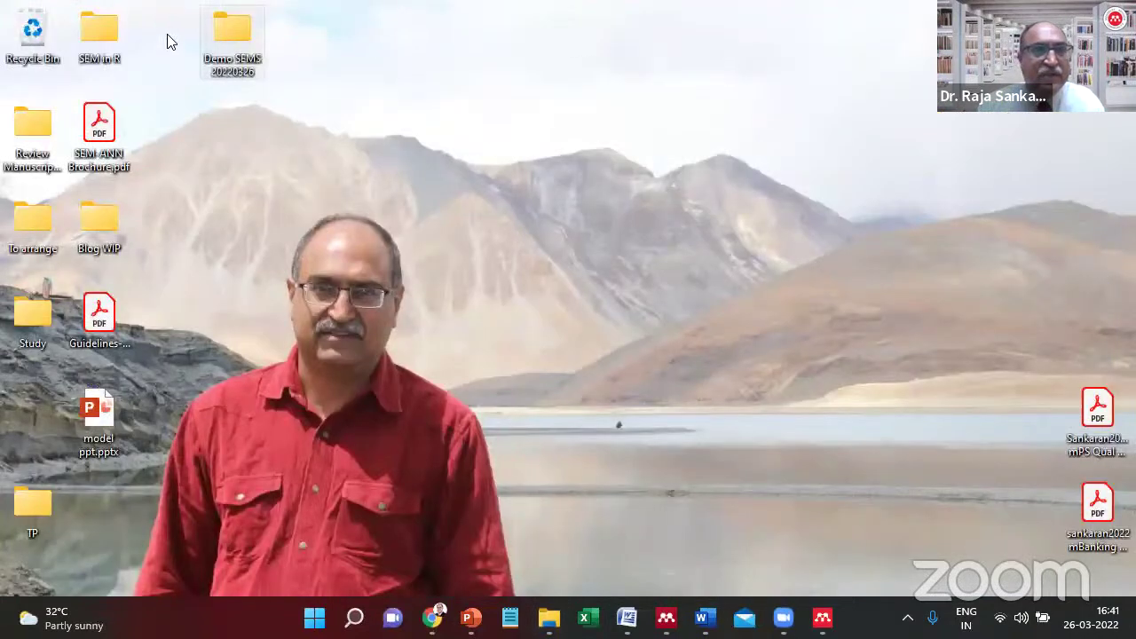
{"action": "key", "text": "Return"}
{"action": "right_click", "coordinate": [281, 325]}
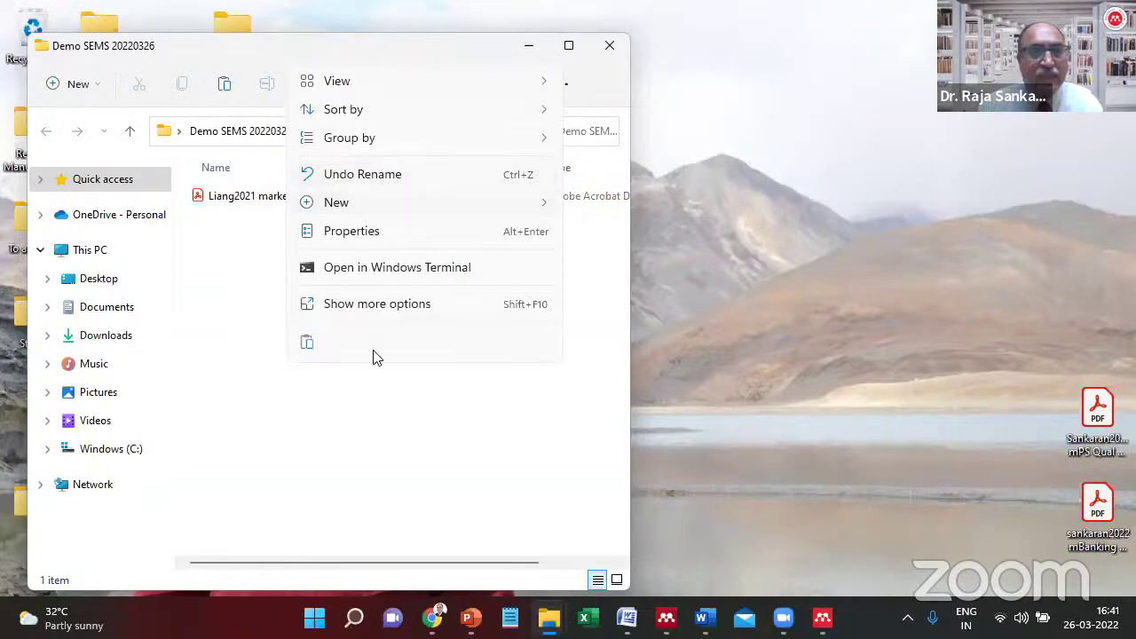
{"action": "left_click", "coordinate": [306, 341]}
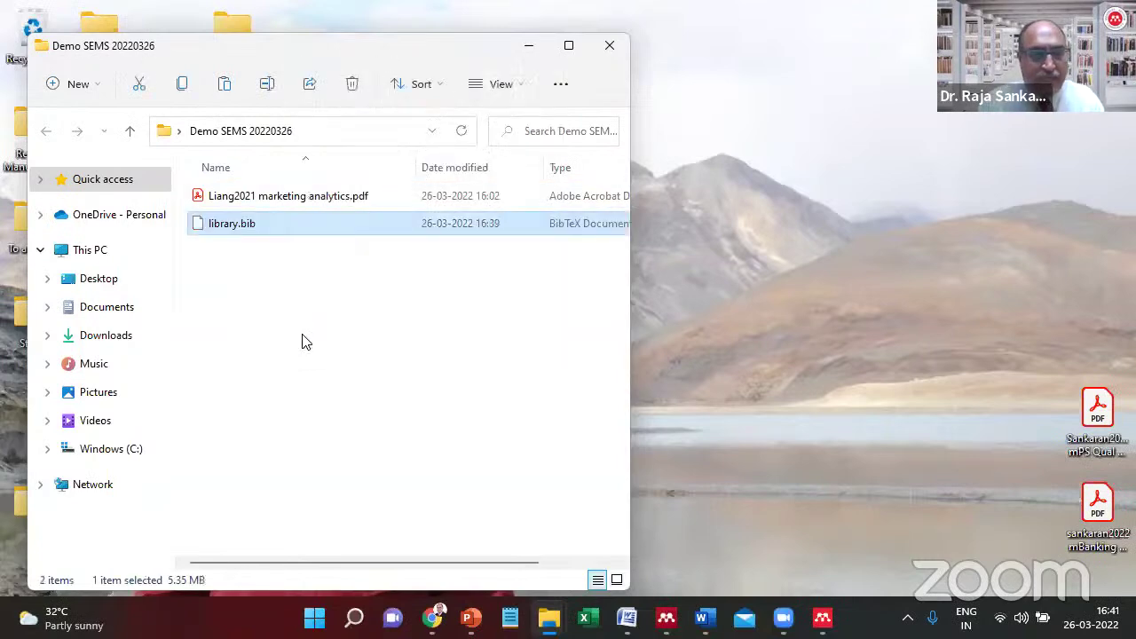
Rename the copied file as "library 20220326.bib".
{"action": "key", "text": "F2"}
{"action": "type", "text": "20"}
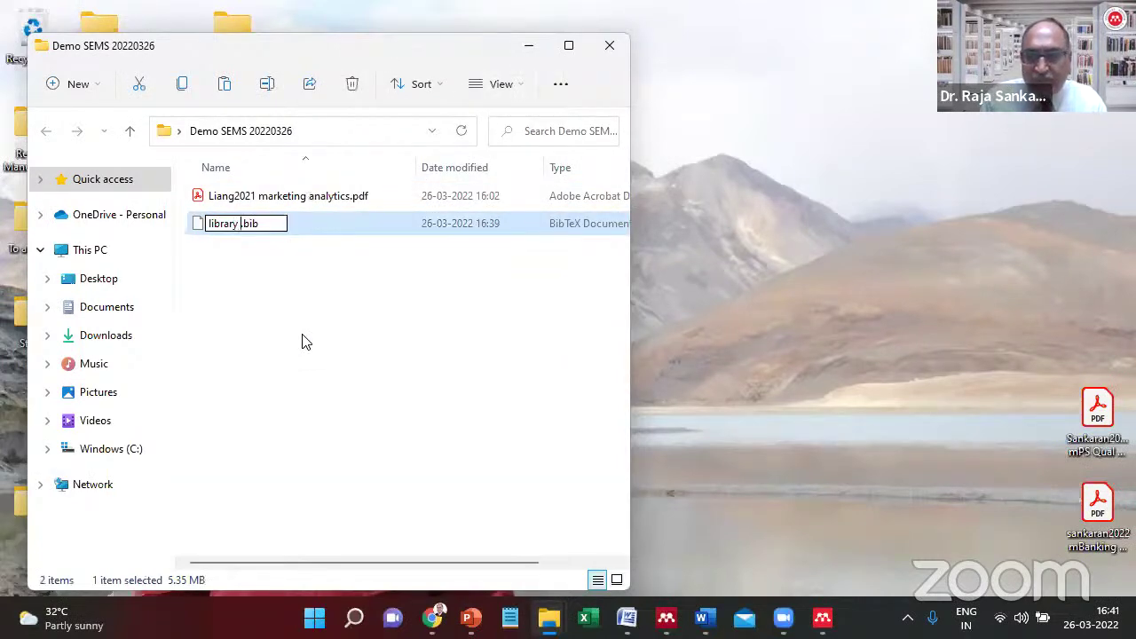
{"action": "type", "text": "220326"}
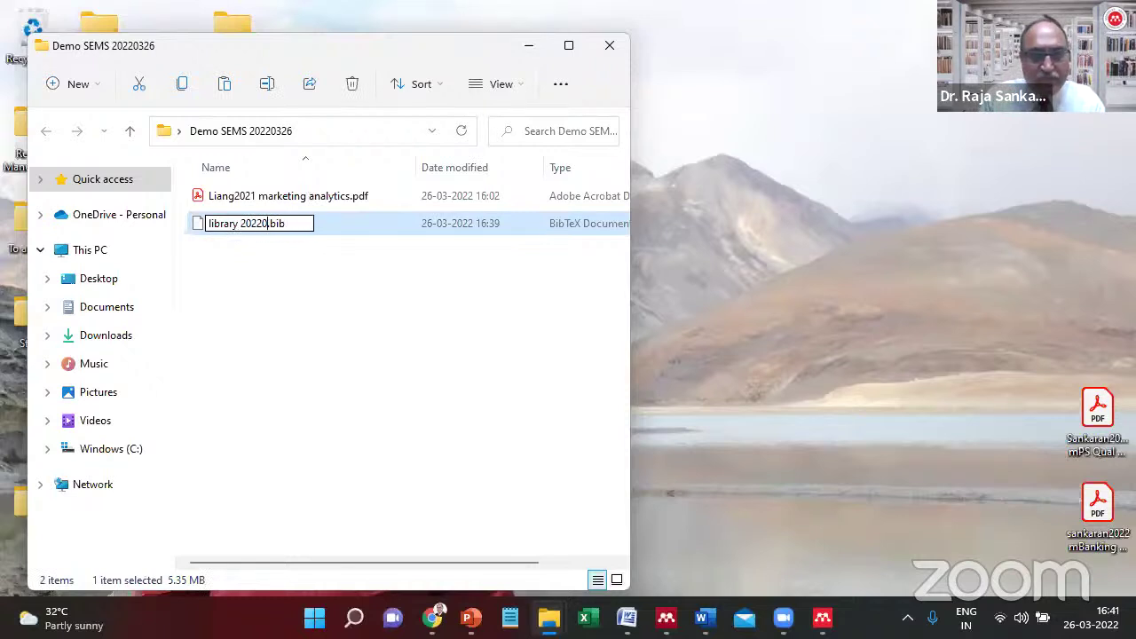
{"action": "key", "text": "Return"}
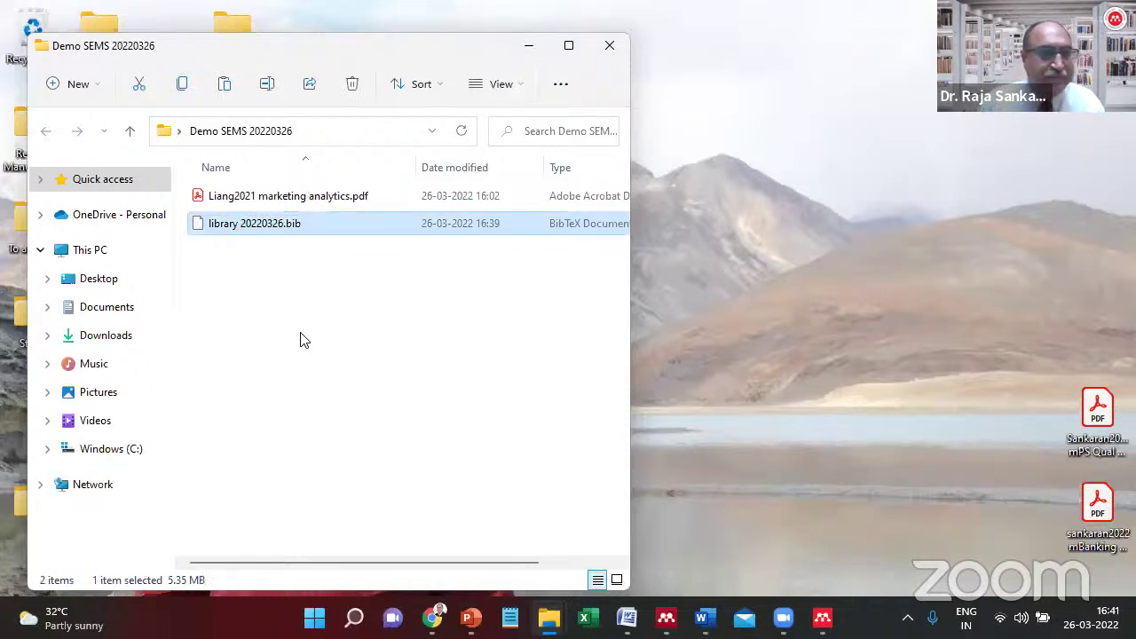
Open "library 20220326.bib" in Notepad.
{"action": "right_click", "coordinate": [324, 224]}
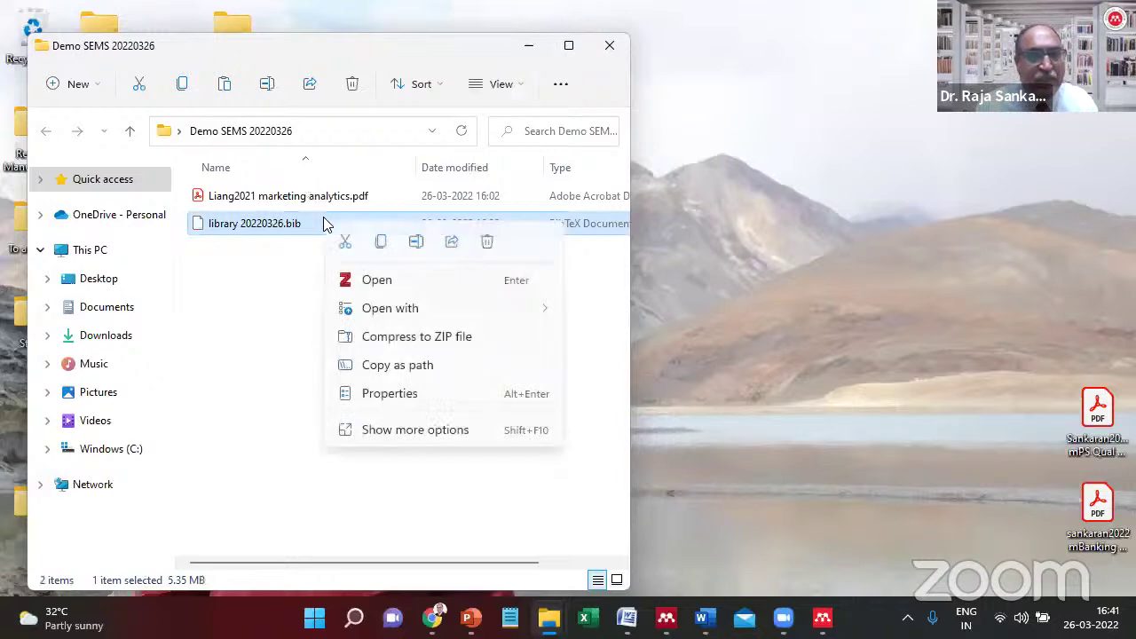
{"action": "mouse_move", "coordinate": [507, 320]}
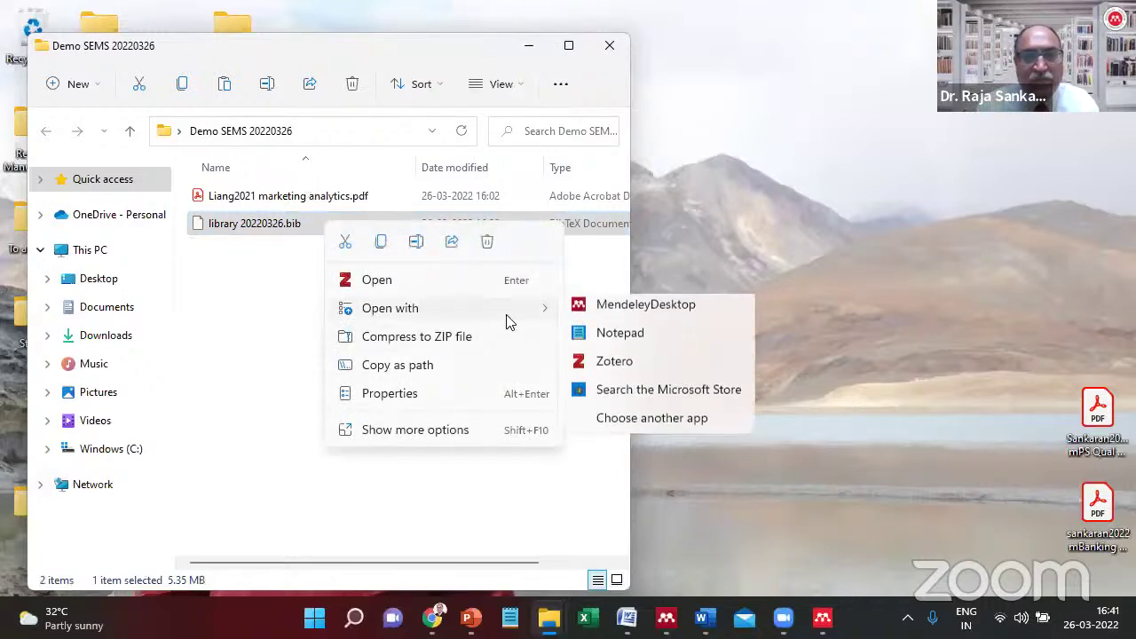
{"action": "left_click", "coordinate": [612, 337]}
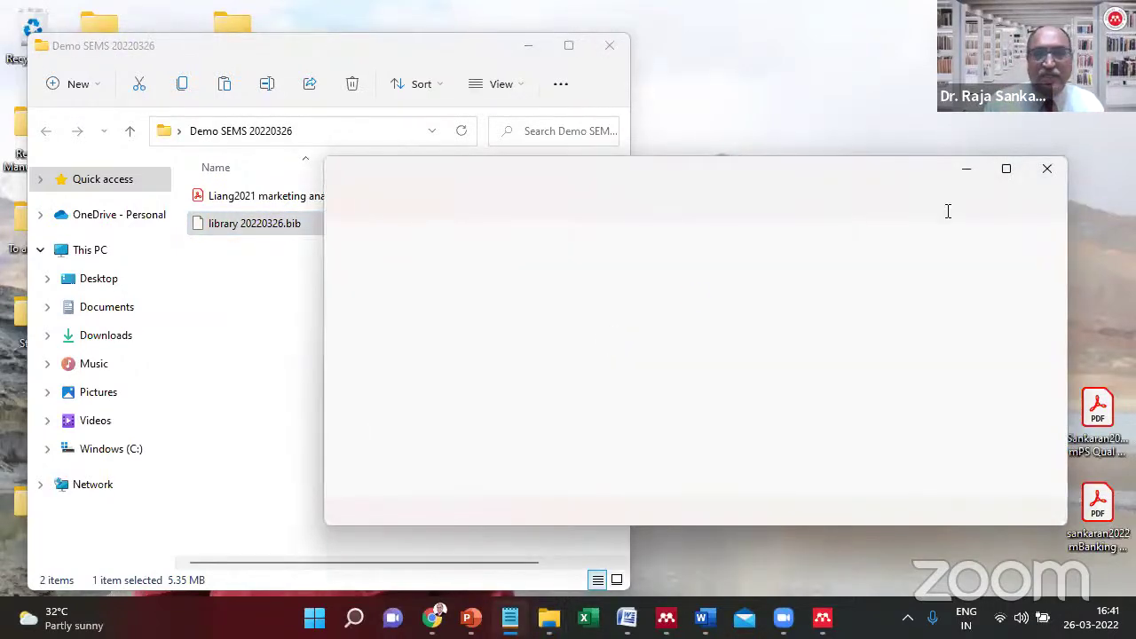
Maximize the Notepad window and skim the BibTeX entries through to the end of the file and back to its beginning.
{"action": "left_click", "coordinate": [1004, 172]}
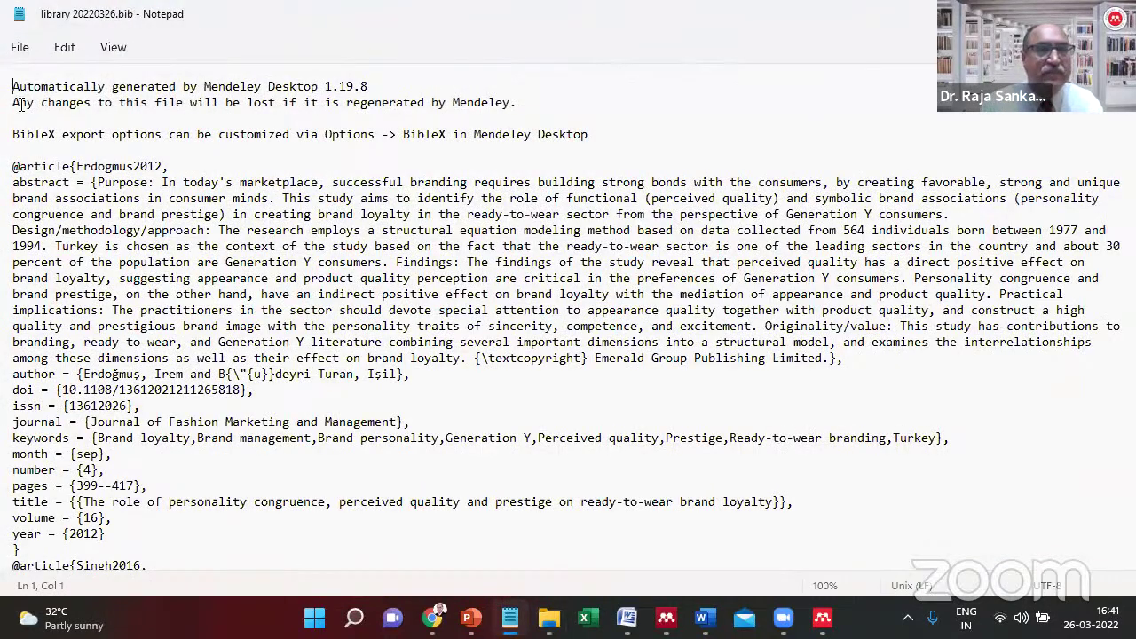
{"action": "left_click_drag", "start_coordinate": [13, 166], "coordinate": [96, 615]}
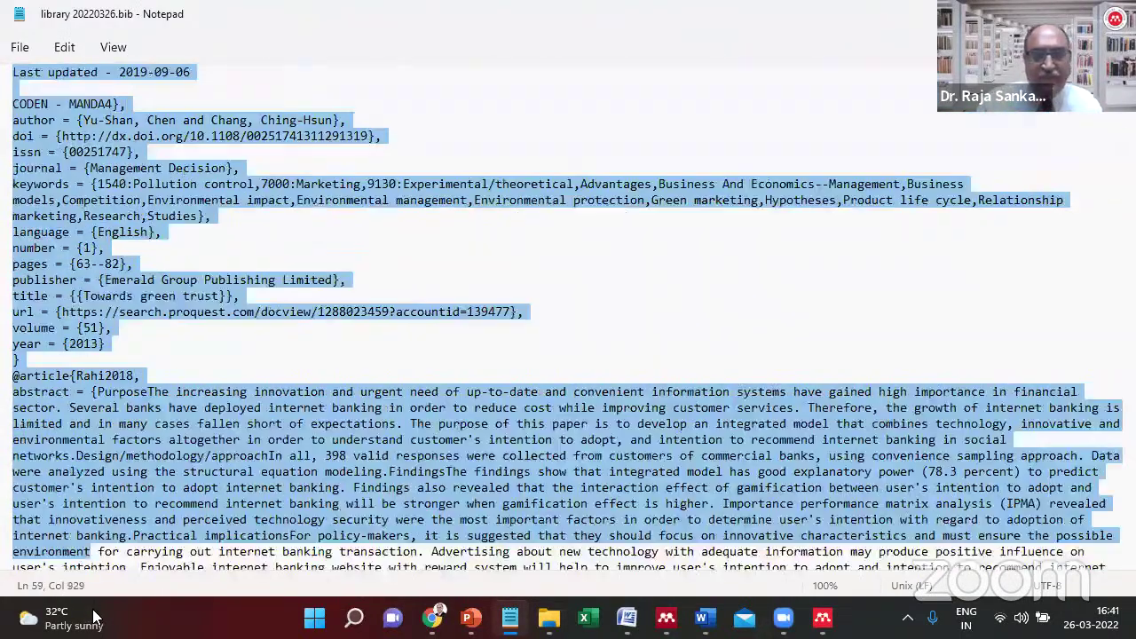
{"action": "left_click", "coordinate": [76, 469]}
{"action": "key", "text": "ctrl+End"}
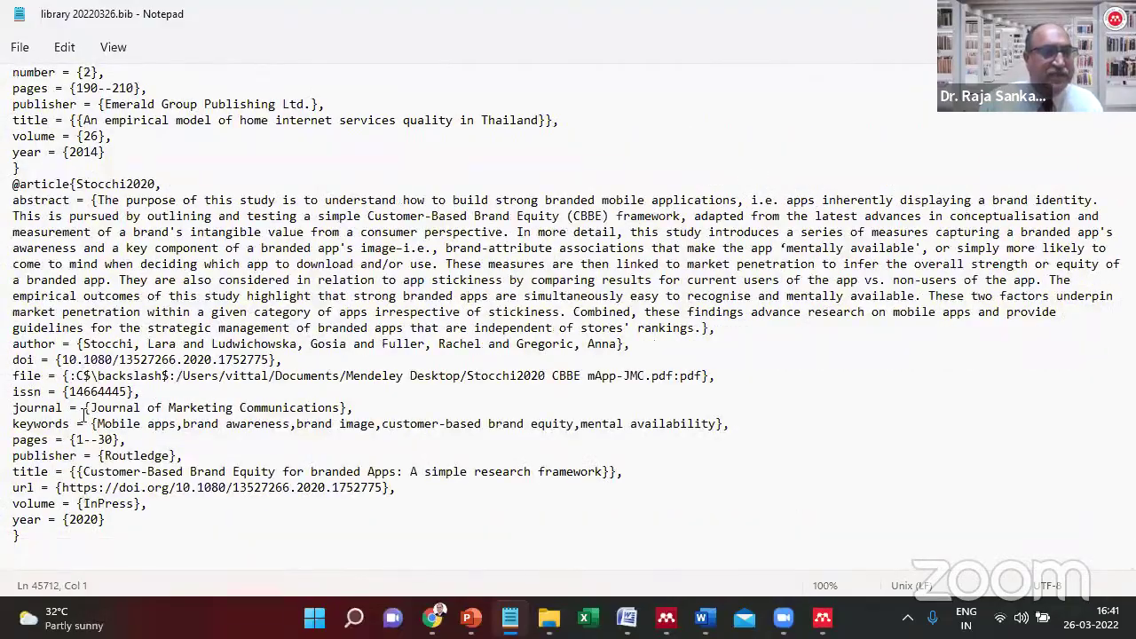
{"action": "key", "text": "Page_Up"}
{"action": "key", "text": "Page_Up"}
{"action": "key", "text": "Page_Up"}
{"action": "key", "text": "Page_Up"}
{"action": "key", "text": "Page_Up"}
{"action": "key", "text": "Page_Up"}
{"action": "key", "text": "Page_Up"}
{"action": "key", "text": "Page_Up"}
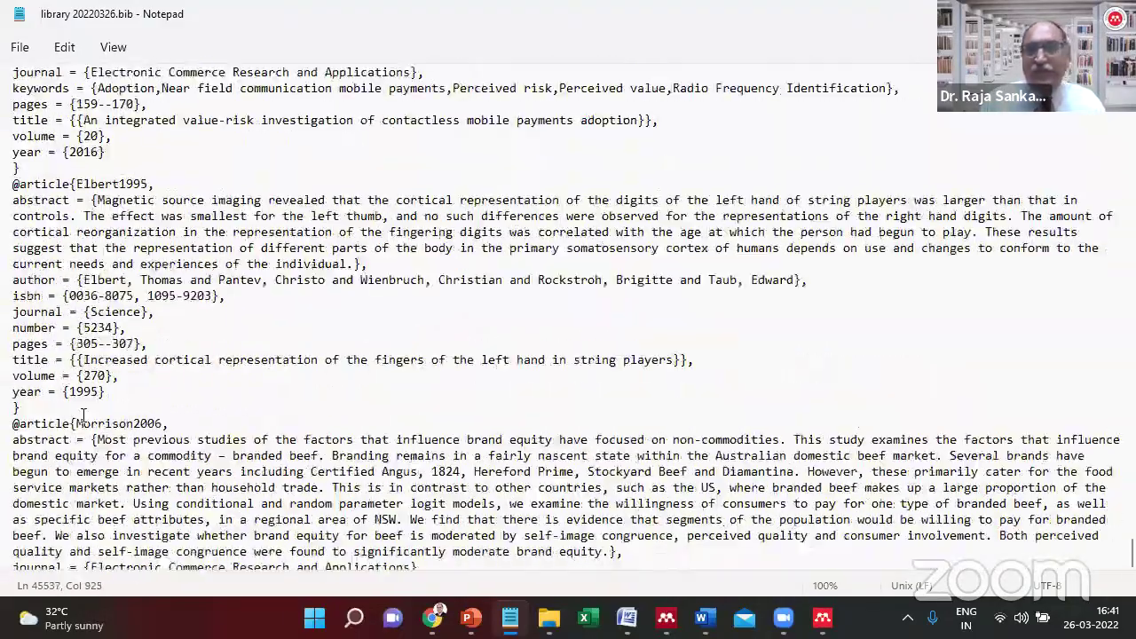
{"action": "scroll", "coordinate": [675, 251], "scroll_direction": "up", "scroll_amount": 20}
{"action": "left_click_drag", "start_coordinate": [444, 160], "coordinate": [373, 345]}
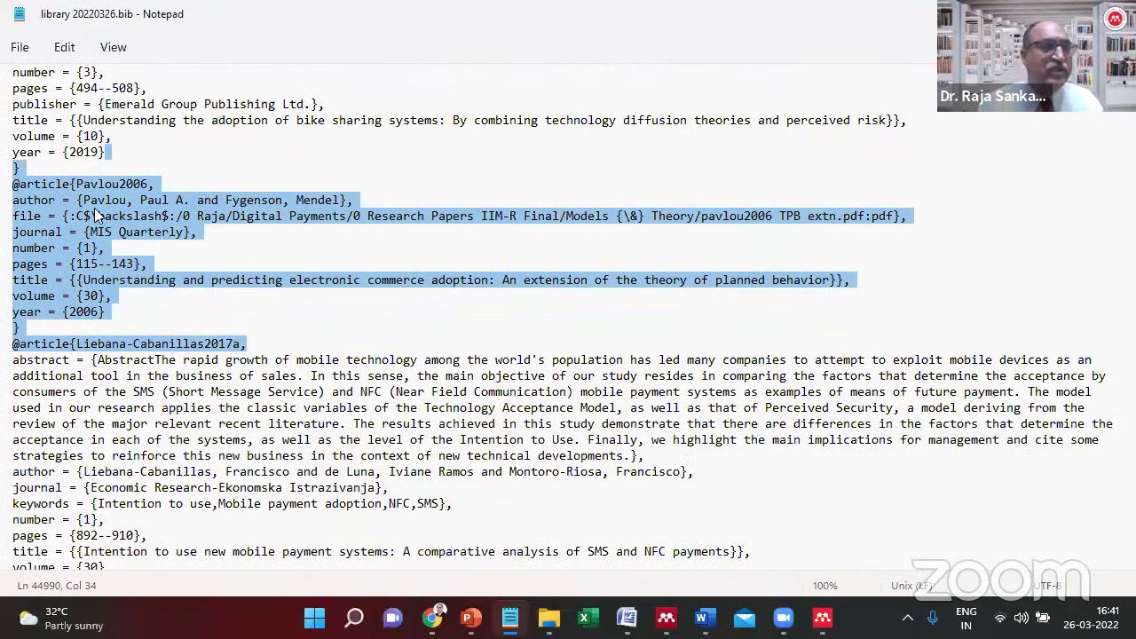
{"action": "left_click", "coordinate": [59, 175]}
{"action": "key", "text": "ctrl+Home"}
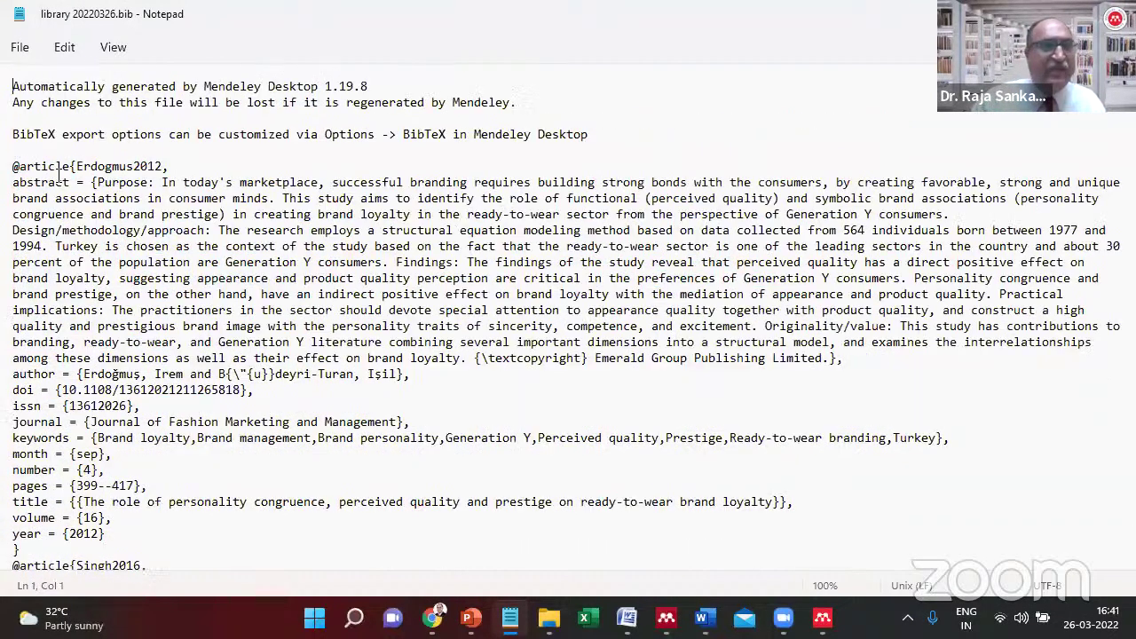
Highlight the BibTeX entries from Erdogmus2012 into Singh2016 to examine their fields, and close the file.
{"action": "left_click", "coordinate": [344, 149]}
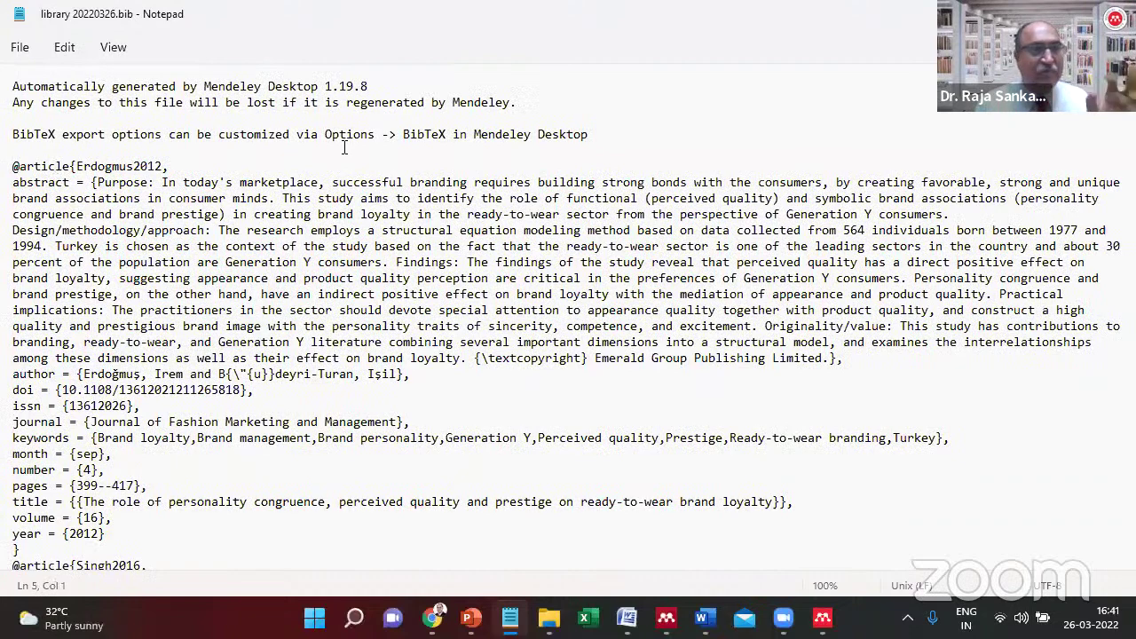
{"action": "key", "text": "shift+Down"}
{"action": "key", "text": "shift+Down"}
{"action": "key", "text": "shift+Down"}
{"action": "key", "text": "shift+Down"}
{"action": "key", "text": "shift+Down"}
{"action": "key", "text": "shift+Down"}
{"action": "key", "text": "shift+Down"}
{"action": "key", "text": "shift+Down"}
{"action": "key", "text": "shift+Down"}
{"action": "key", "text": "shift+Down"}
{"action": "key", "text": "shift+Down"}
{"action": "key", "text": "shift+Down"}
{"action": "key", "text": "shift+Down"}
{"action": "key", "text": "shift+Down"}
{"action": "key", "text": "shift+Down"}
{"action": "key", "text": "shift+Down"}
{"action": "key", "text": "shift+Down"}
{"action": "key", "text": "shift+Down"}
{"action": "key", "text": "shift+Down"}
{"action": "key", "text": "shift+Down"}
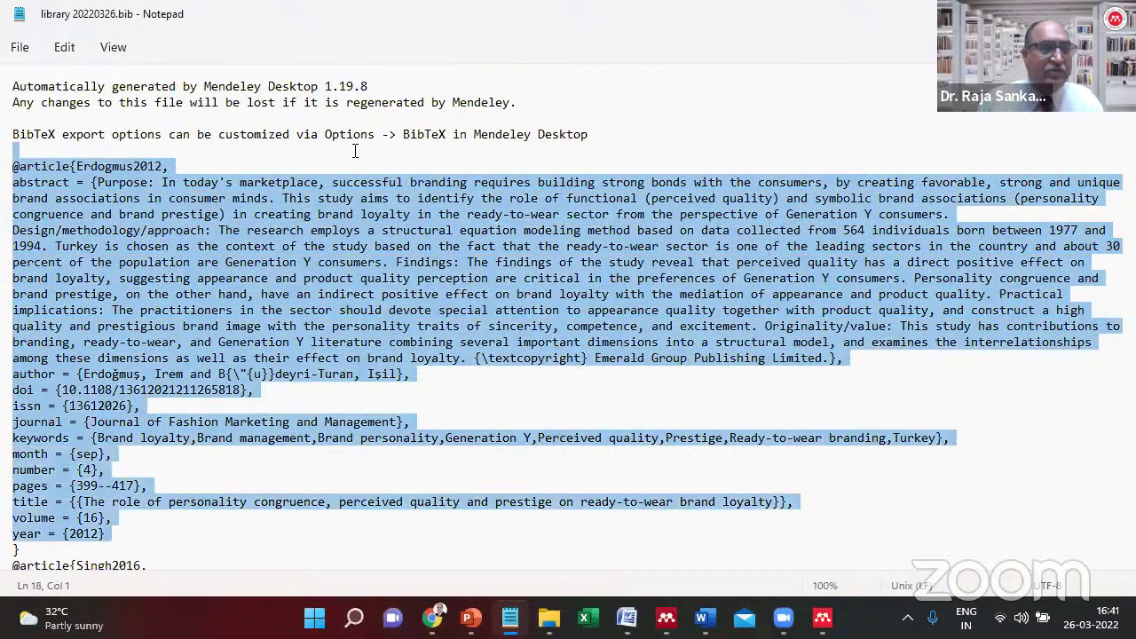
{"action": "key", "text": "shift+Down"}
{"action": "key", "text": "shift+Down"}
{"action": "key", "text": "shift+Down"}
{"action": "key", "text": "shift+Down"}
{"action": "key", "text": "shift+Down"}
{"action": "key", "text": "shift+Down"}
{"action": "key", "text": "shift+Down"}
{"action": "key", "text": "shift+Down"}
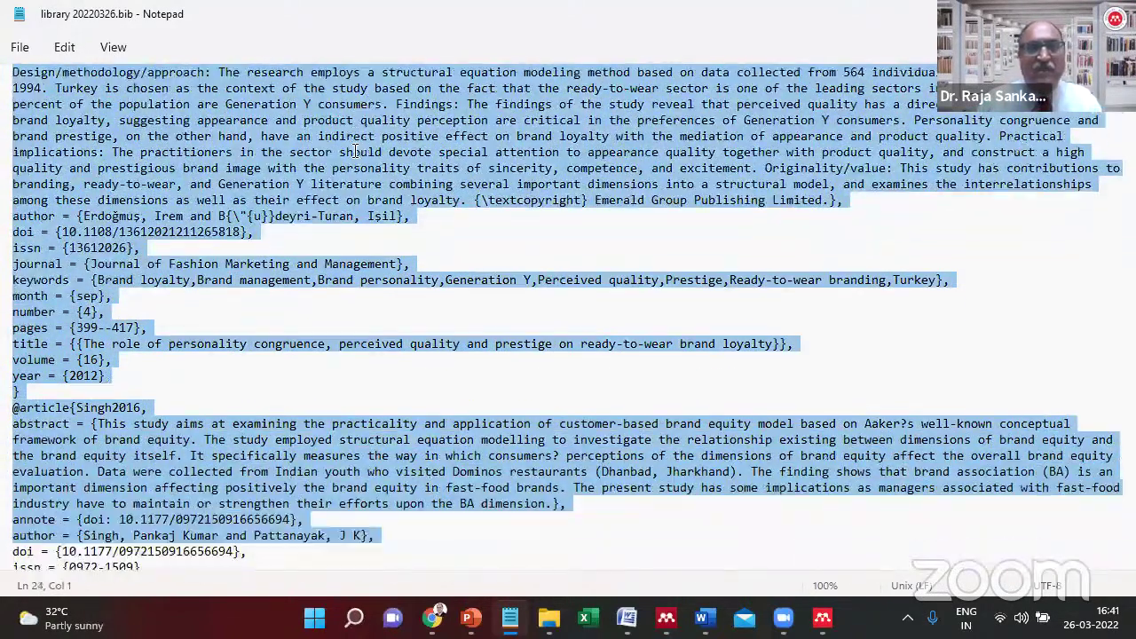
{"action": "left_click", "coordinate": [880, 137]}
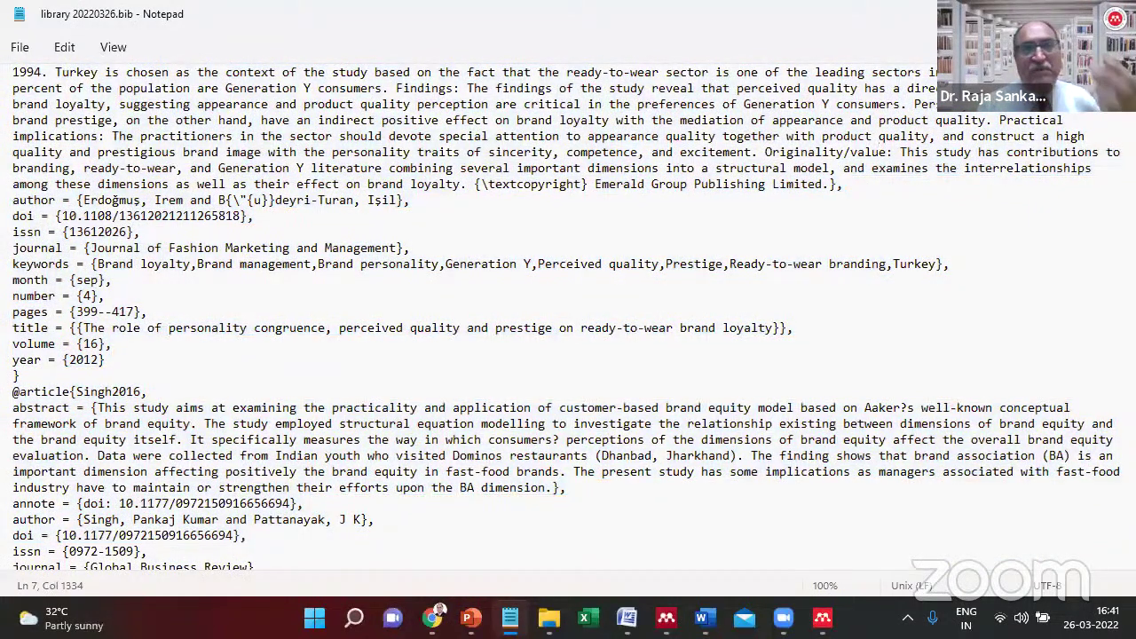
{"action": "key", "text": "alt+F4"}
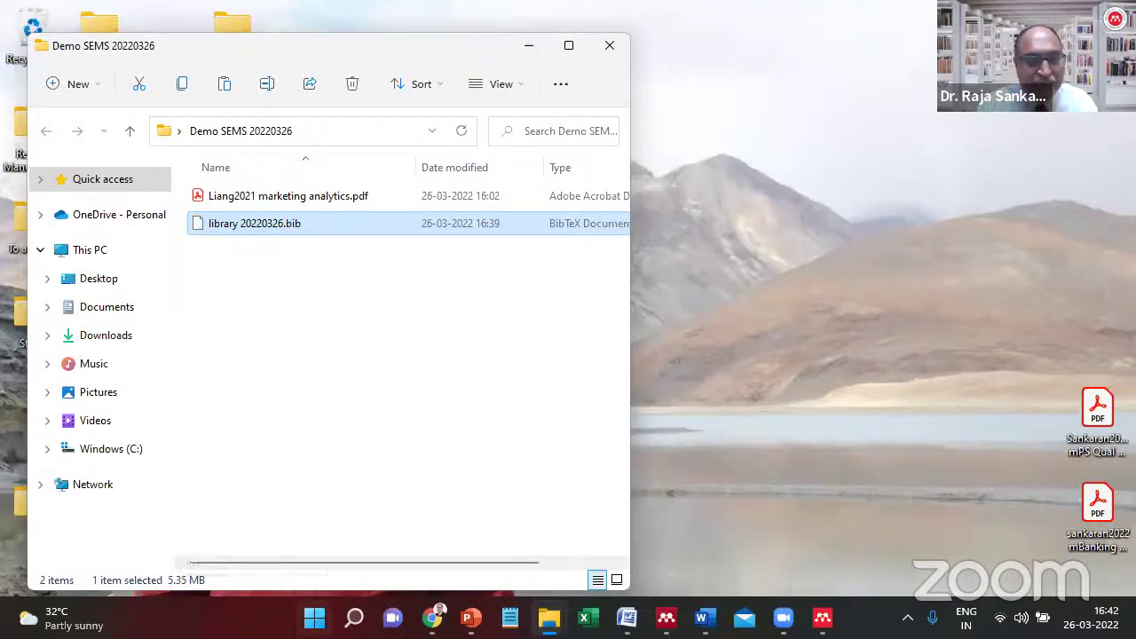
Compare the Mendeley Desktop library's document count with "library 20220326.bib" in the demo folder, and return to Mendeley Desktop.
{"action": "left_click", "coordinate": [667, 617]}
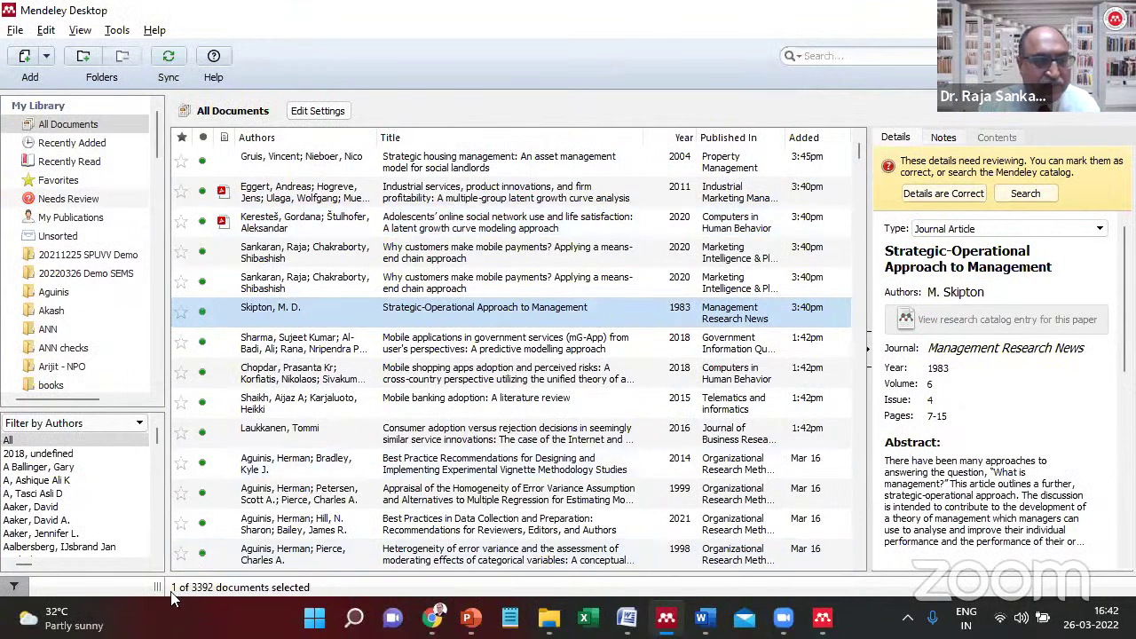
{"action": "key", "text": "alt+Tab"}
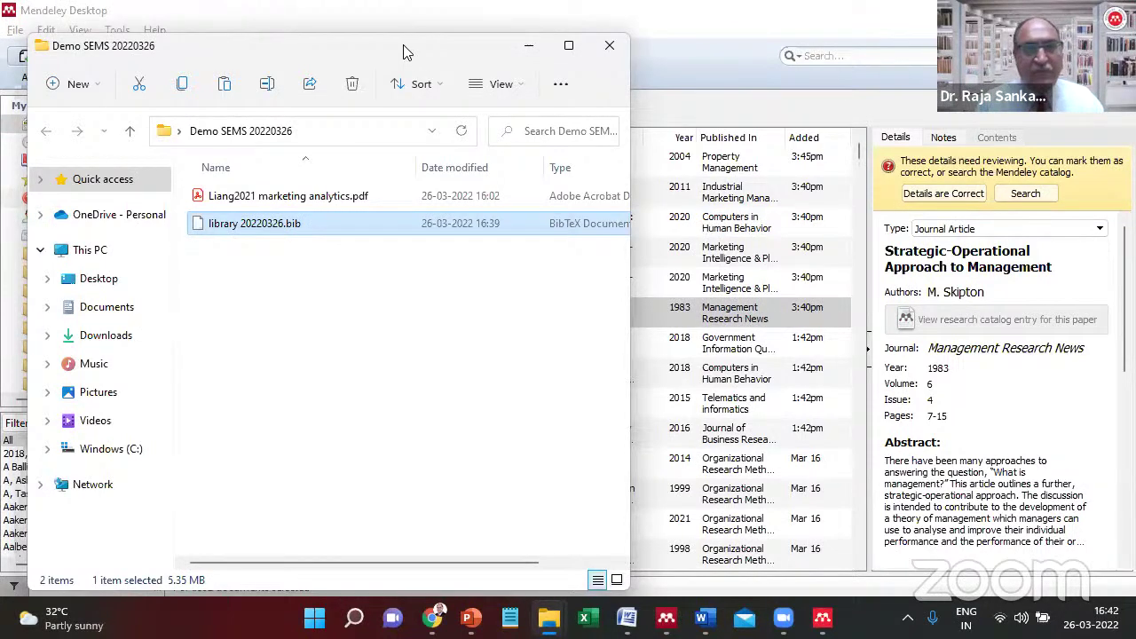
{"action": "left_click_drag", "start_coordinate": [404, 52], "coordinate": [403, 34]}
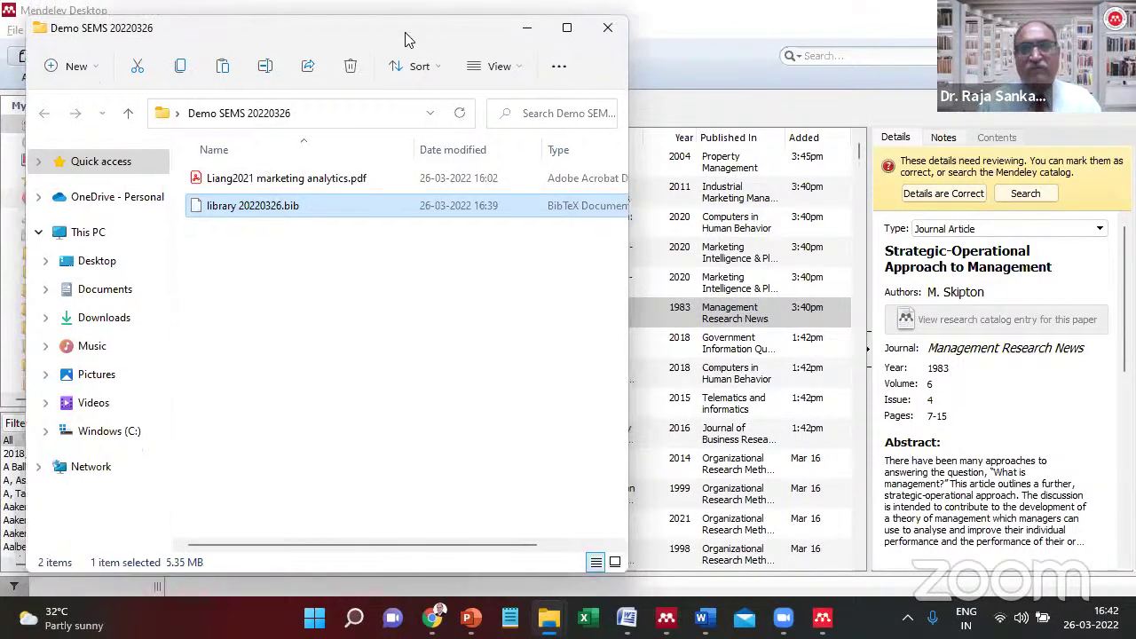
{"action": "left_click", "coordinate": [665, 60]}
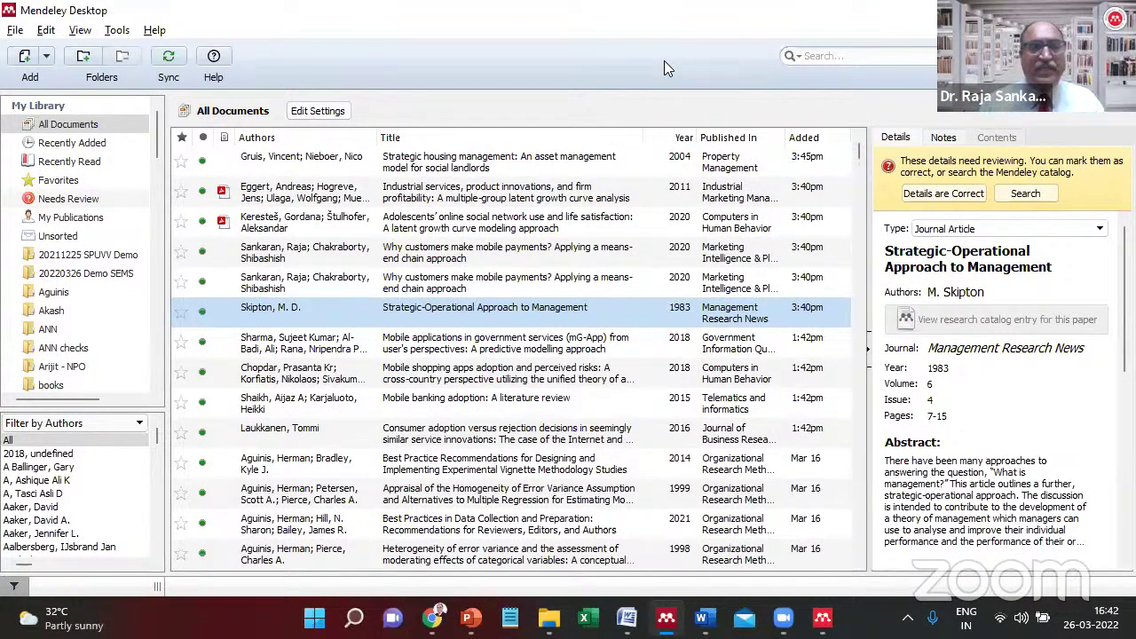
{"action": "key", "text": "alt+Tab"}
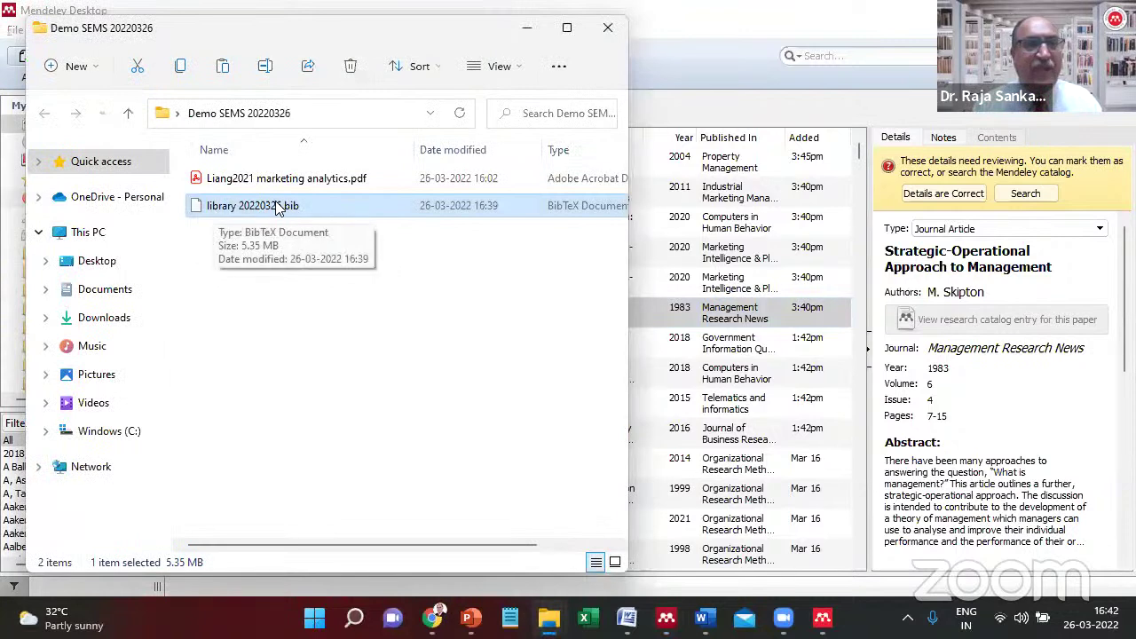
{"action": "left_click", "coordinate": [315, 239]}
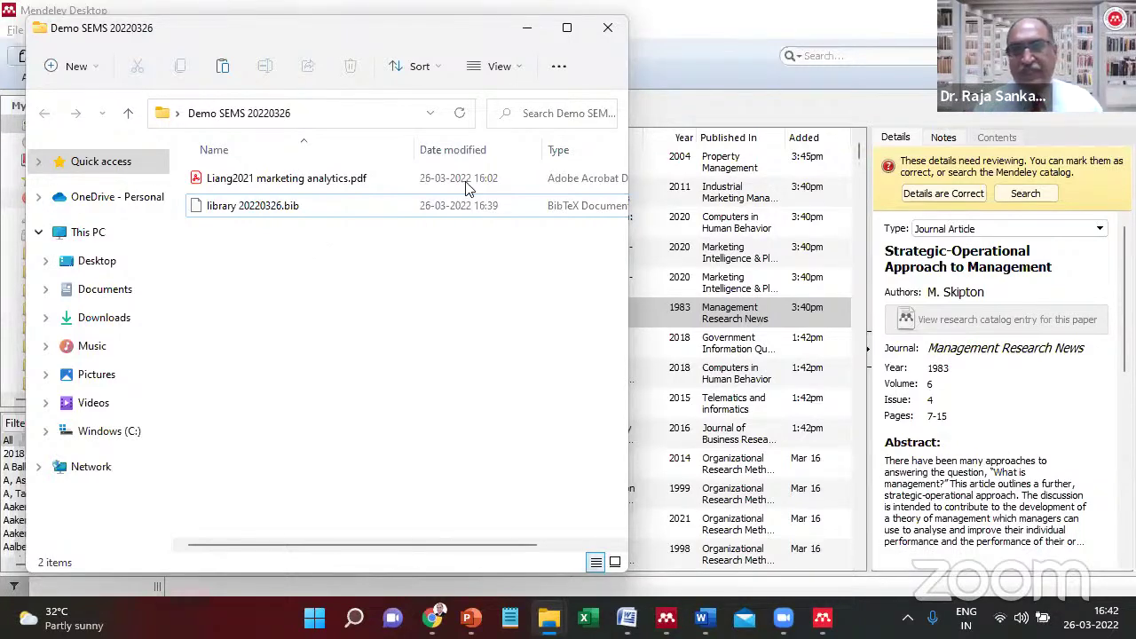
{"action": "left_click", "coordinate": [728, 88]}
{"action": "left_click", "coordinate": [453, 229]}
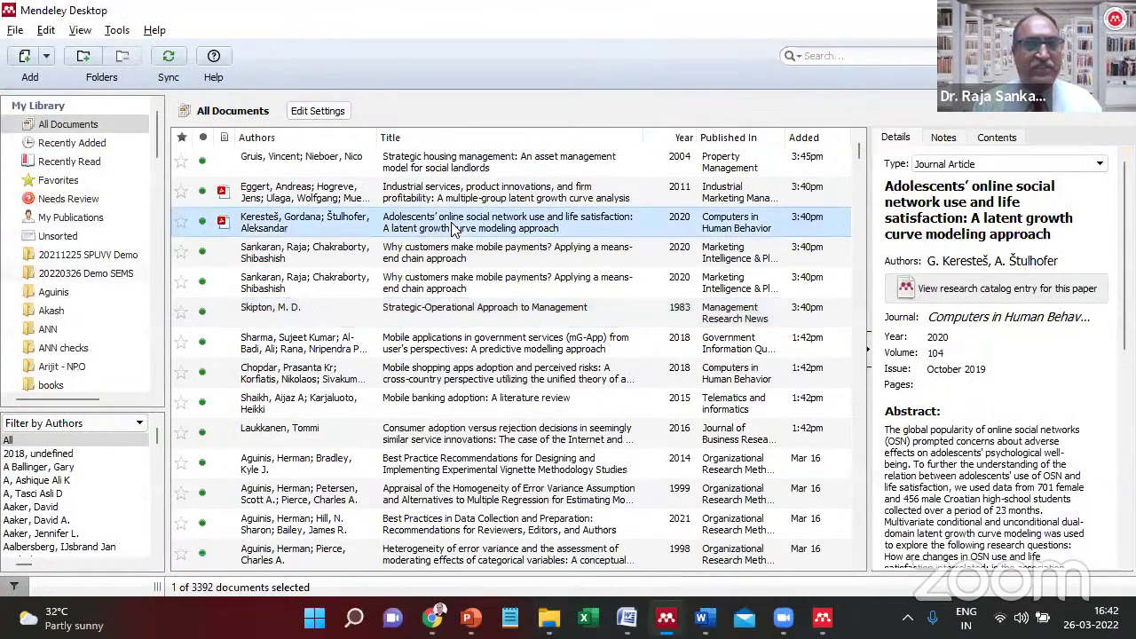
{"action": "left_click", "coordinate": [422, 284]}
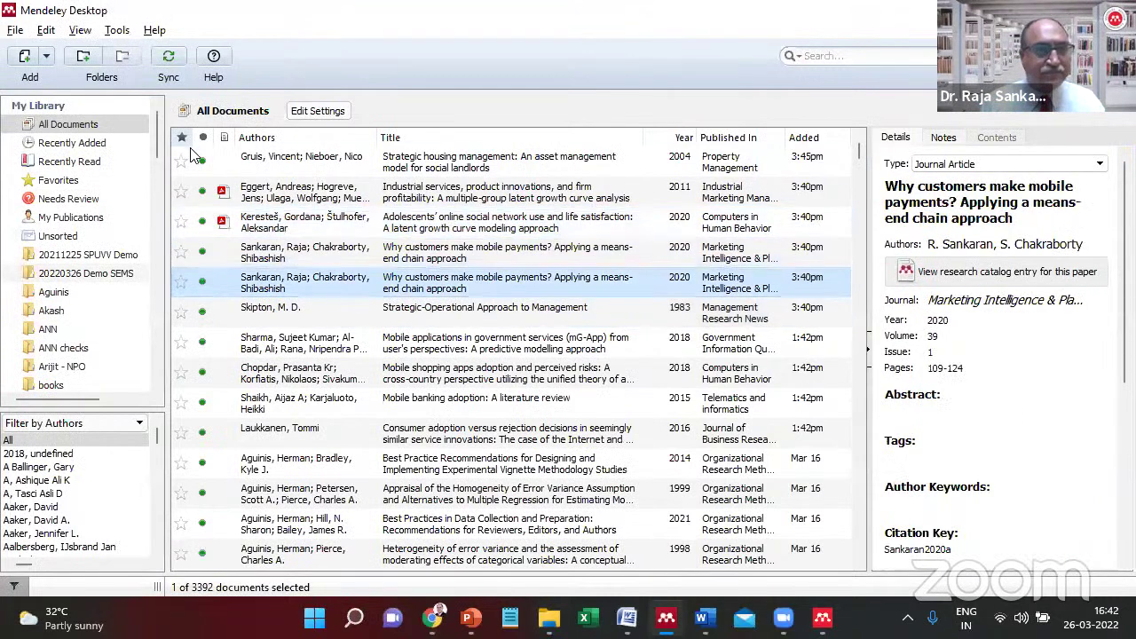
{"action": "left_click", "coordinate": [107, 30]}
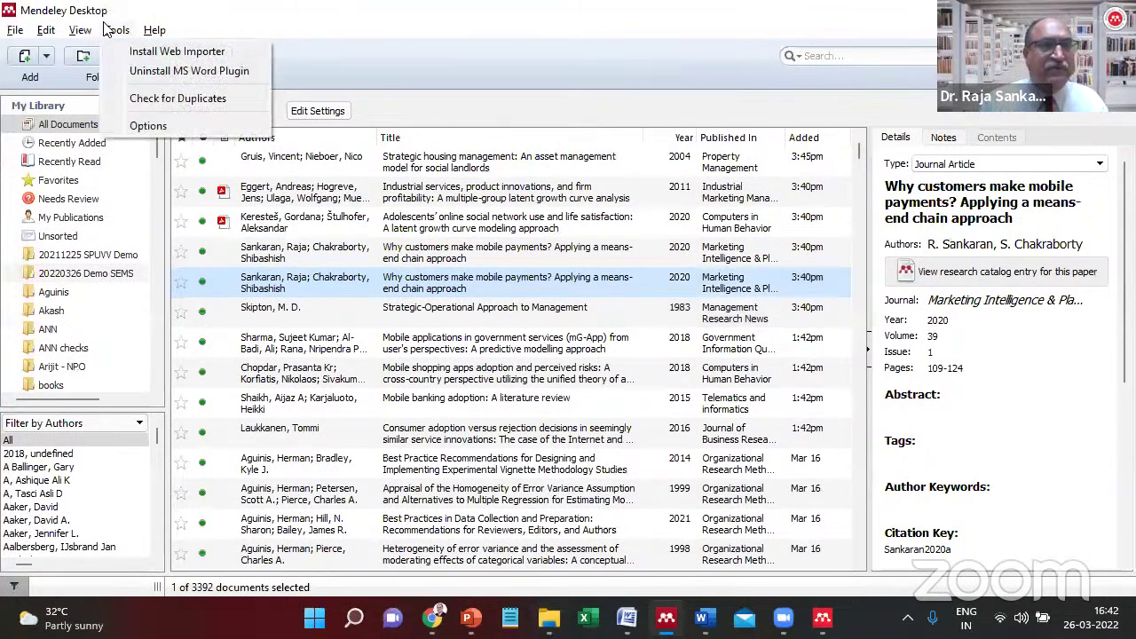
{"action": "mouse_move", "coordinate": [78, 31]}
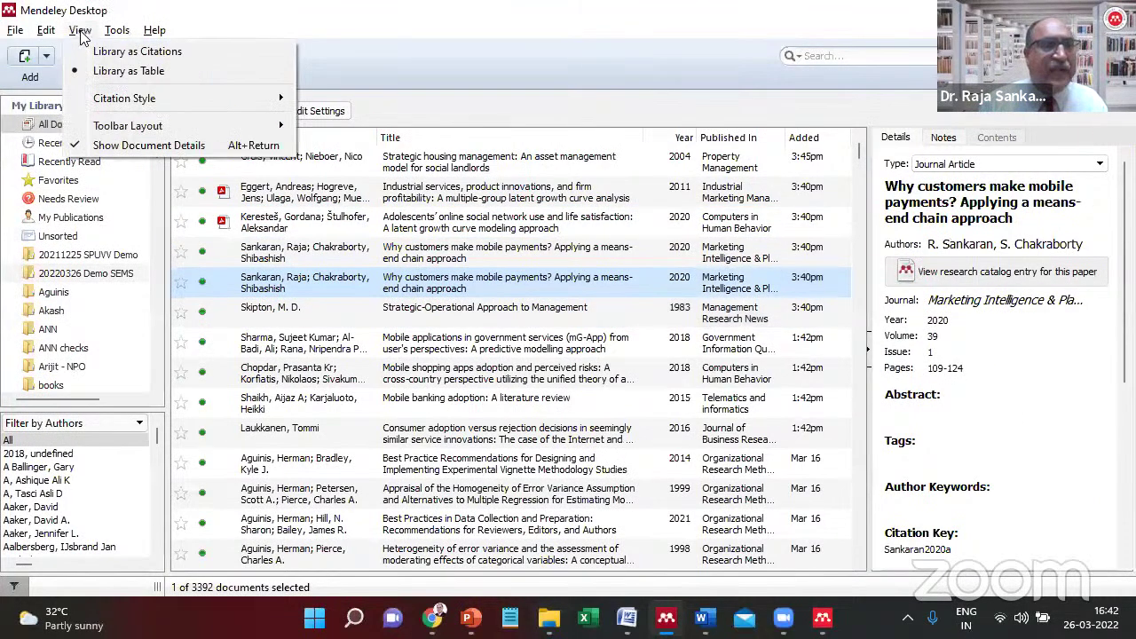
{"action": "left_click", "coordinate": [475, 222]}
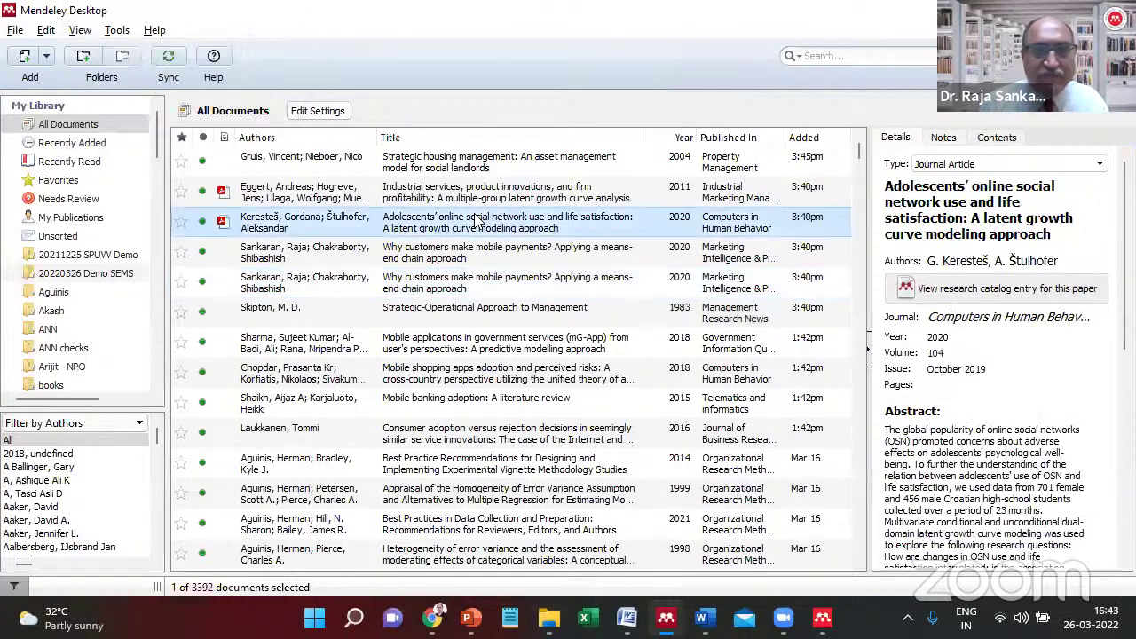
{"action": "key", "text": "Up"}
{"action": "key", "text": "Up"}
{"action": "key", "text": "Down"}
{"action": "key", "text": "Down"}
{"action": "key", "text": "Down"}
{"action": "key", "text": "Up"}
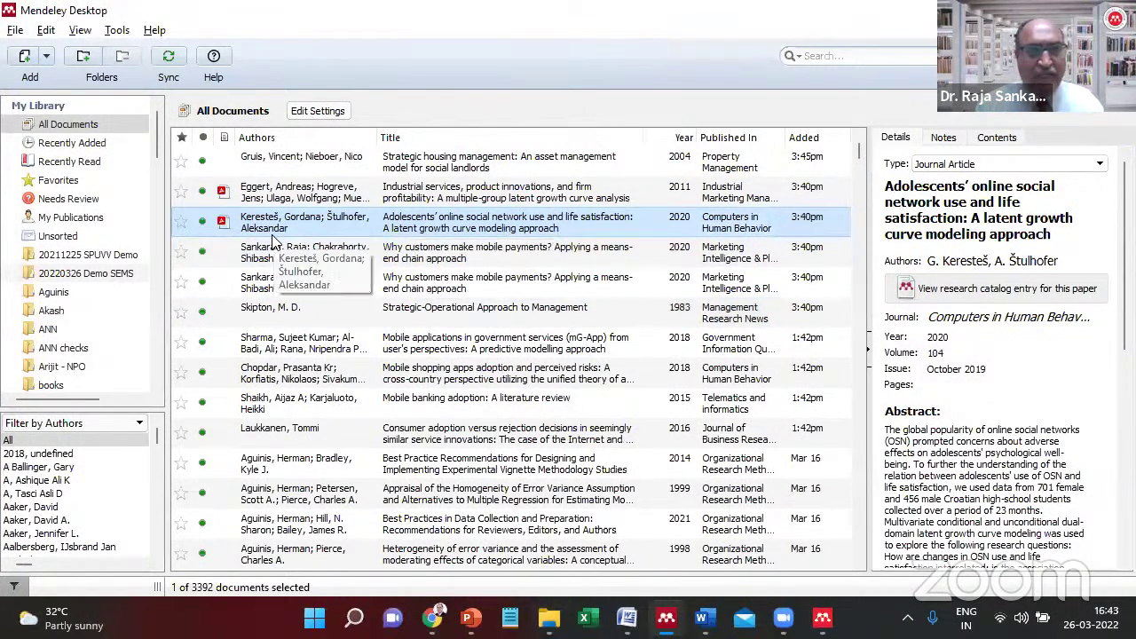
Copy the 2011 "Industrial services, product innovations, and firm profitability" reference as a formatted citation and paste it at the start of Document1 in Word.
{"action": "left_click", "coordinate": [277, 201]}
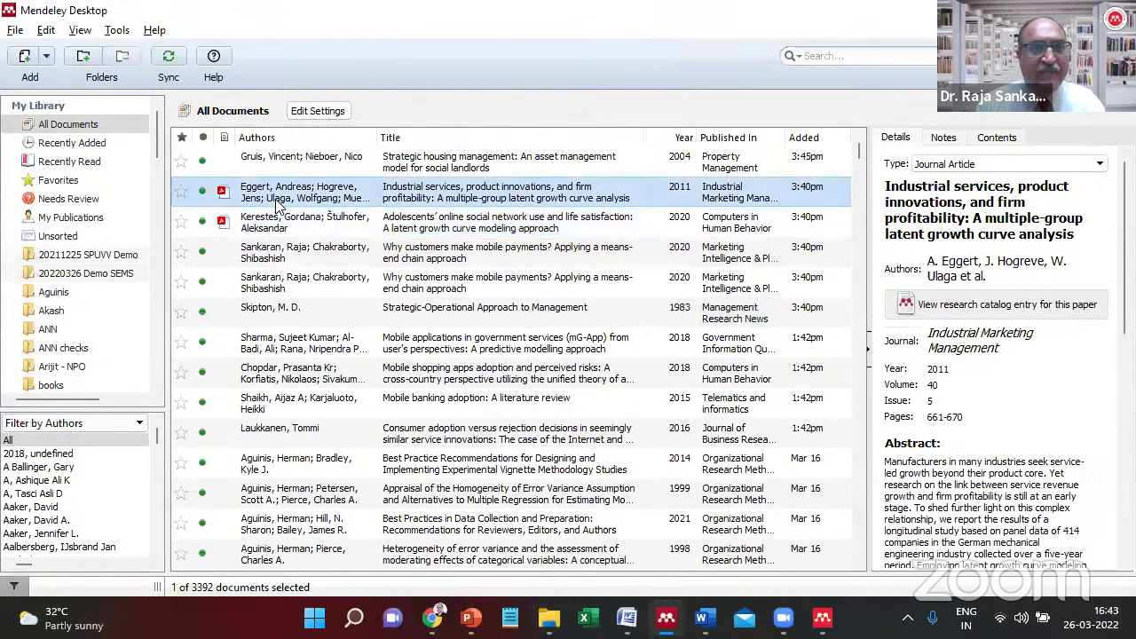
{"action": "right_click", "coordinate": [409, 201]}
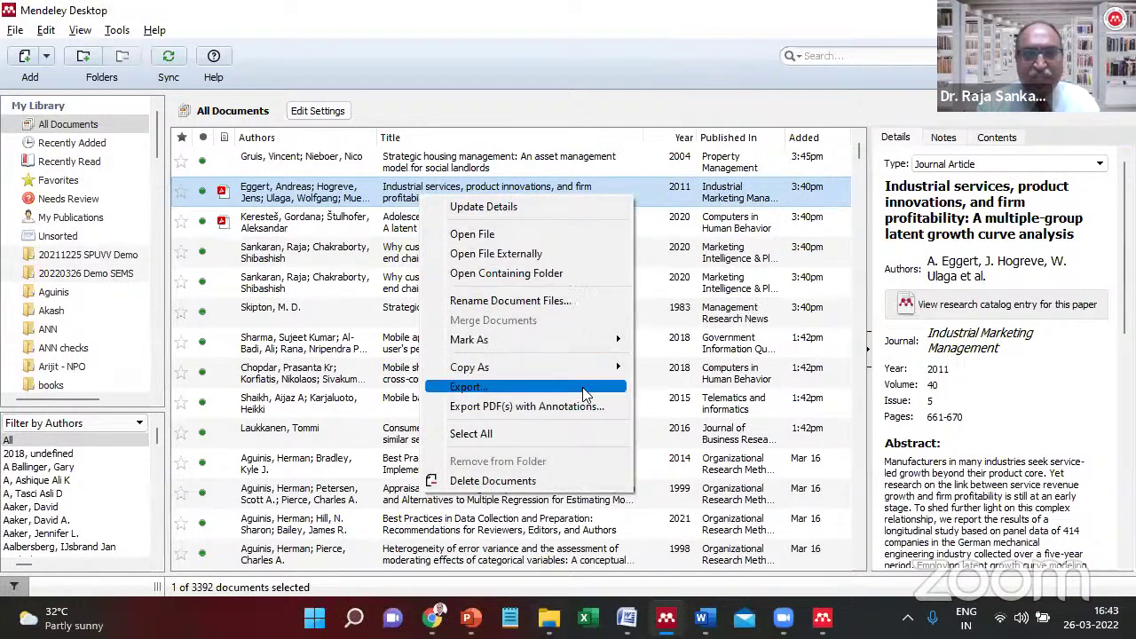
{"action": "mouse_move", "coordinate": [582, 373]}
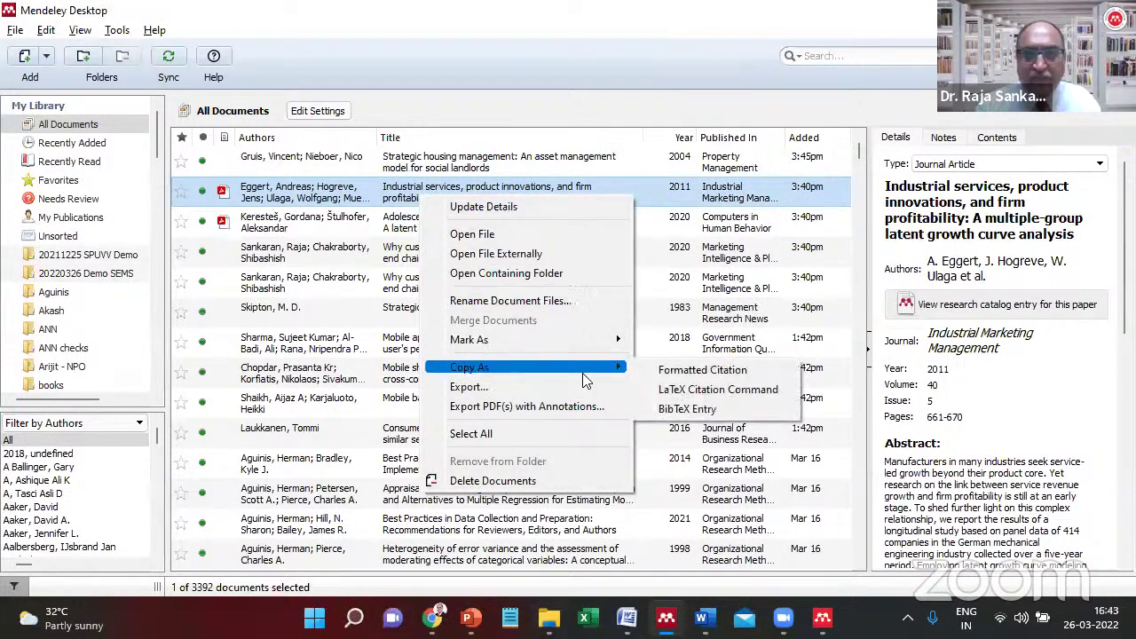
{"action": "left_click", "coordinate": [682, 372]}
{"action": "left_click", "coordinate": [627, 617]}
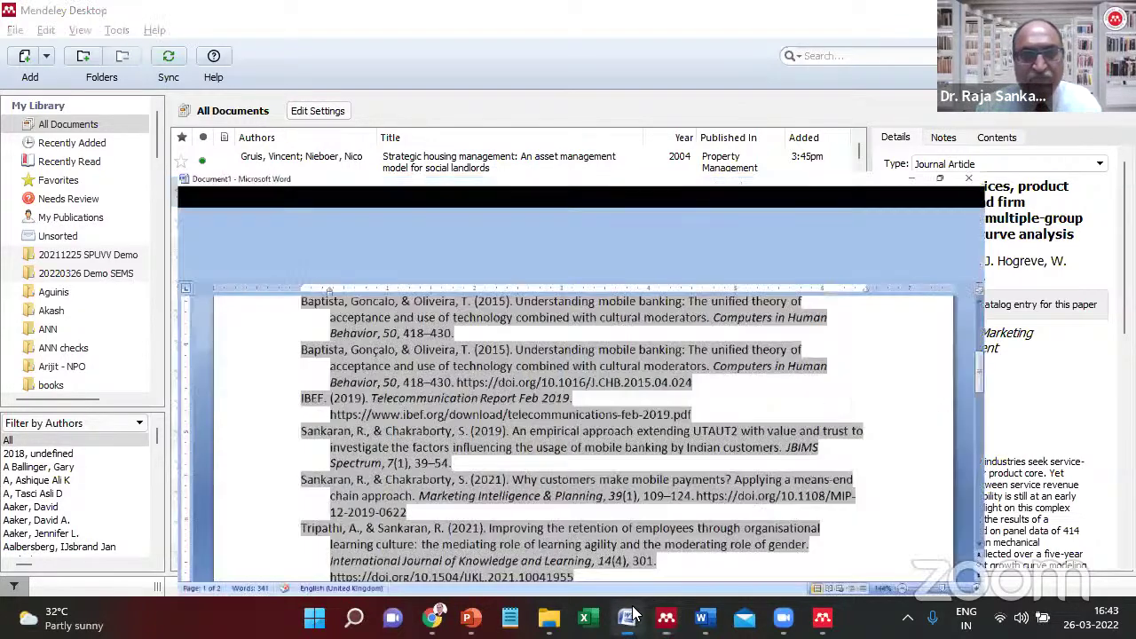
{"action": "key", "text": "ctrl+Home"}
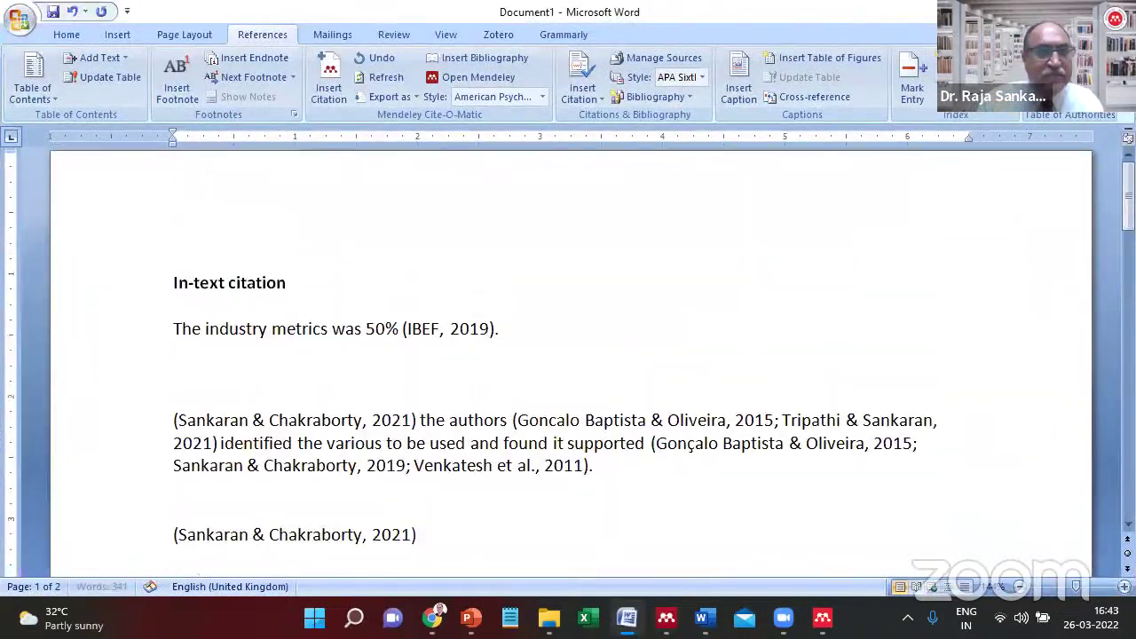
{"action": "type", "text": "[1]\tA. Eggert, J. Hogreve, W. Ulaga, E. Muenkhoff, Industrial services, product innovations, and firm profitability: A multiple-group latent growth curve analysis, Industrial Marketing Management. 40 (2011) 661–670. https://doi.org/10.1016/j.indmarman.2011.05.007."}
{"action": "key", "text": "Return"}
Highlight the [1] number at the start of the pasted reference to examine its citation format.
{"action": "left_click", "coordinate": [173, 260]}
{"action": "key", "text": "Up"}
{"action": "key", "text": "shift+Right"}
{"action": "key", "text": "shift+Right"}
{"action": "key", "text": "shift+Right"}
{"action": "key", "text": "shift+Right"}
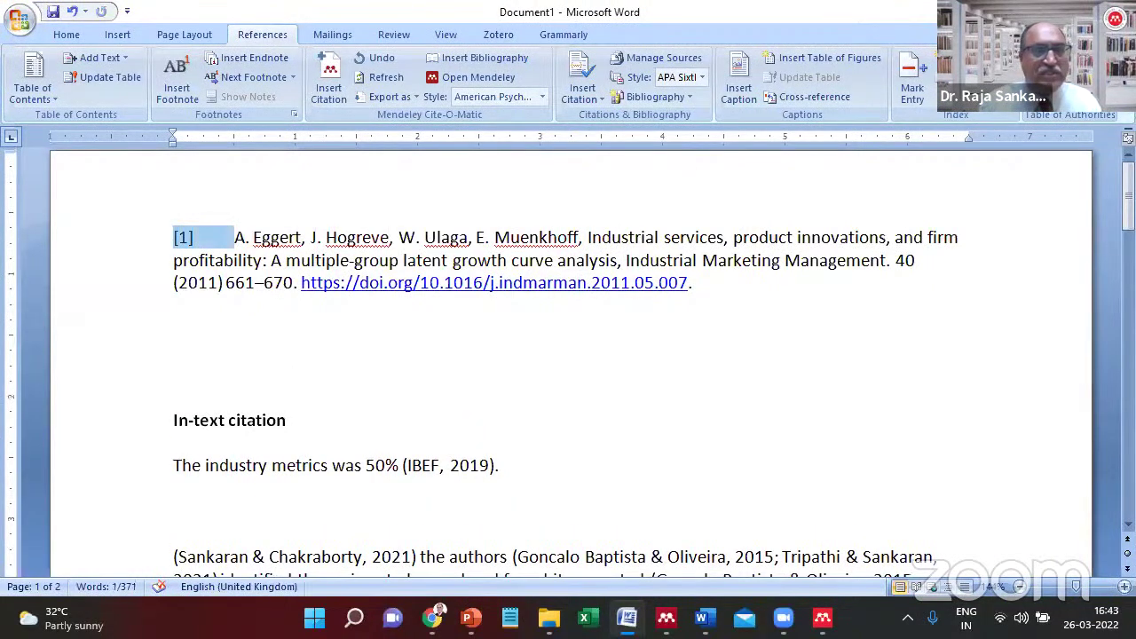
Switch back to Mendeley Desktop and set the citation style to American Psychological Association 7th edition.
{"action": "key", "text": "alt+Tab"}
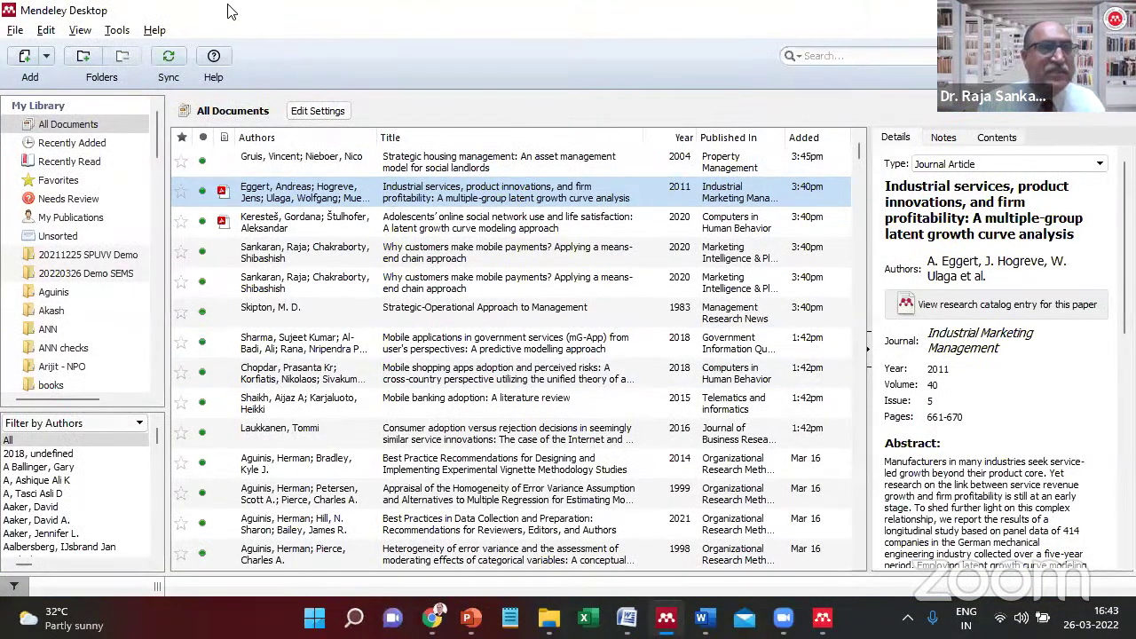
{"action": "left_click", "coordinate": [81, 30]}
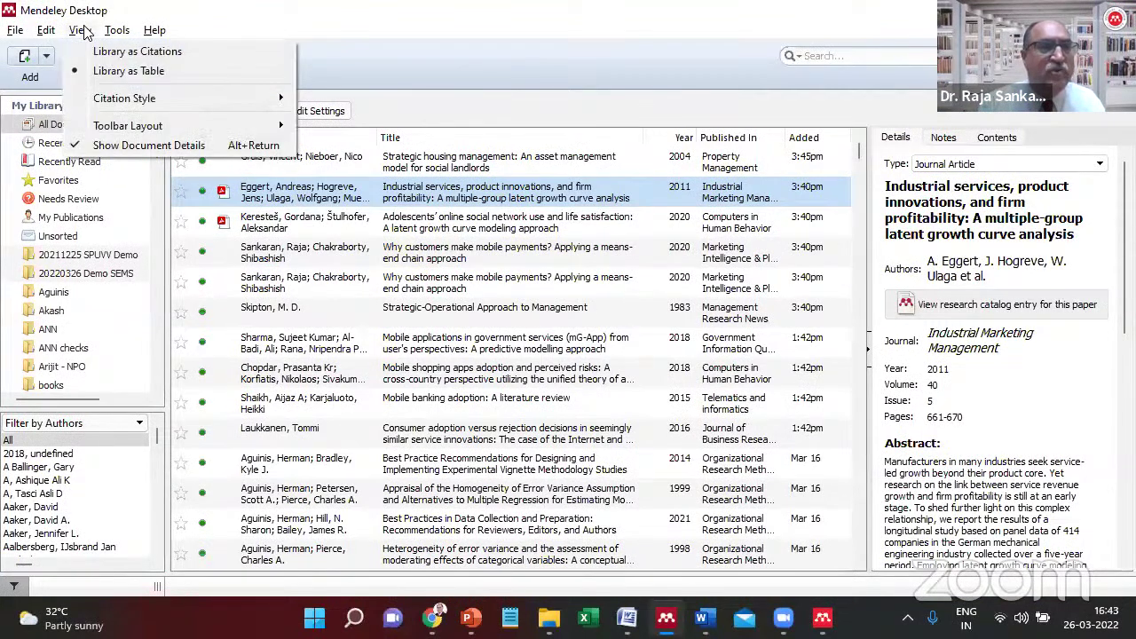
{"action": "mouse_move", "coordinate": [125, 103]}
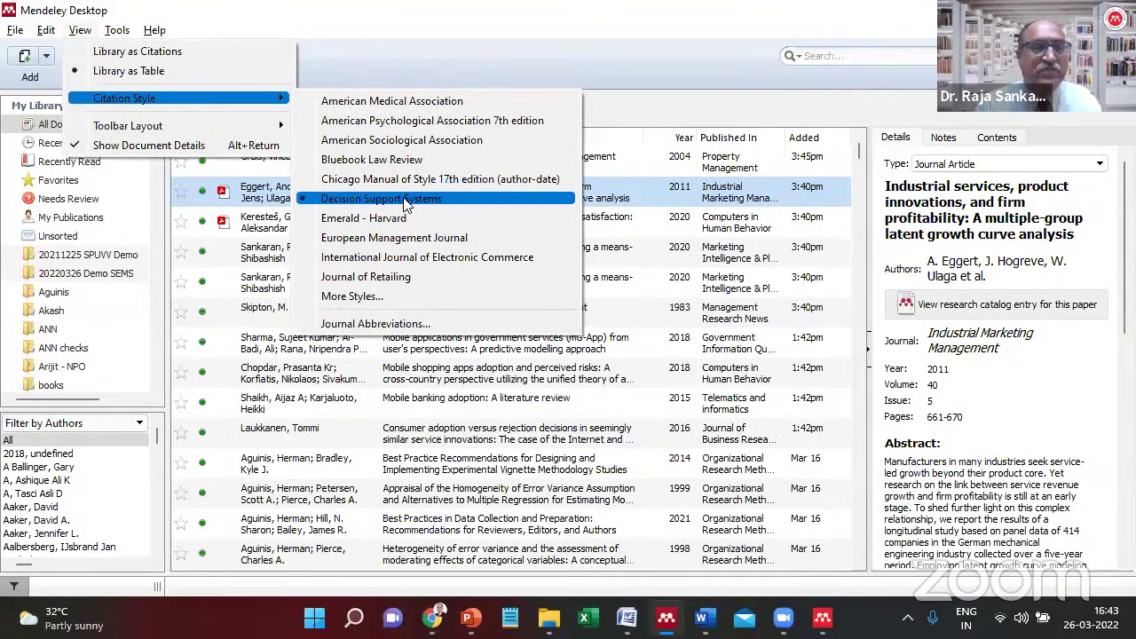
{"action": "left_click", "coordinate": [426, 122]}
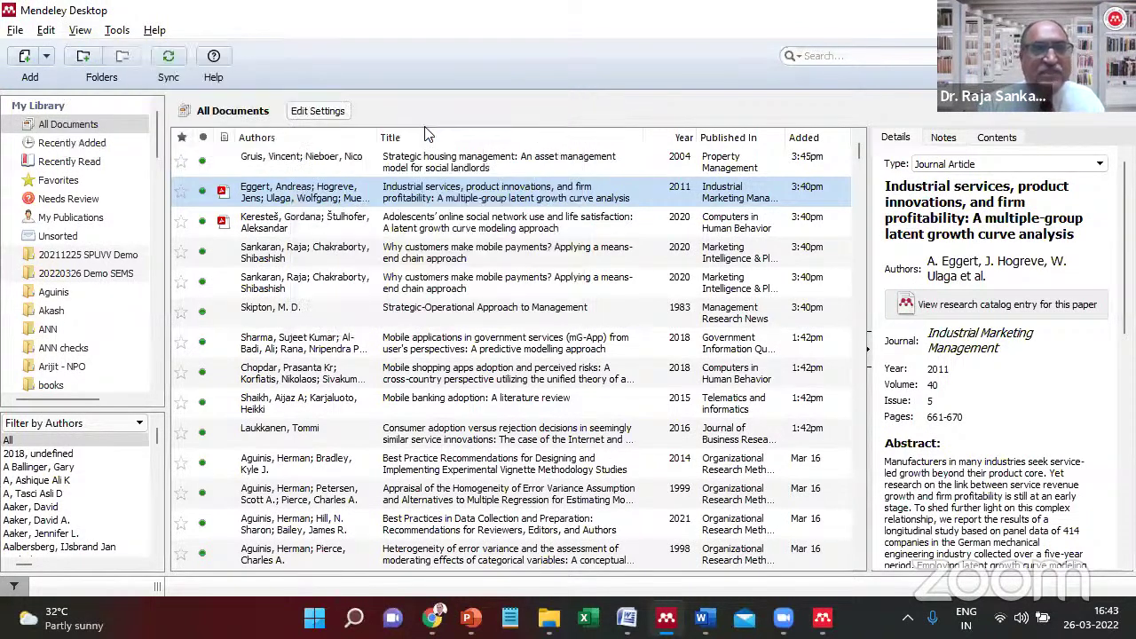
Copy the selected "Industrial services, product innovations, and firm profitability" reference again as a formatted citation in the APA style.
{"action": "key", "text": "Down"}
{"action": "right_click", "coordinate": [411, 191]}
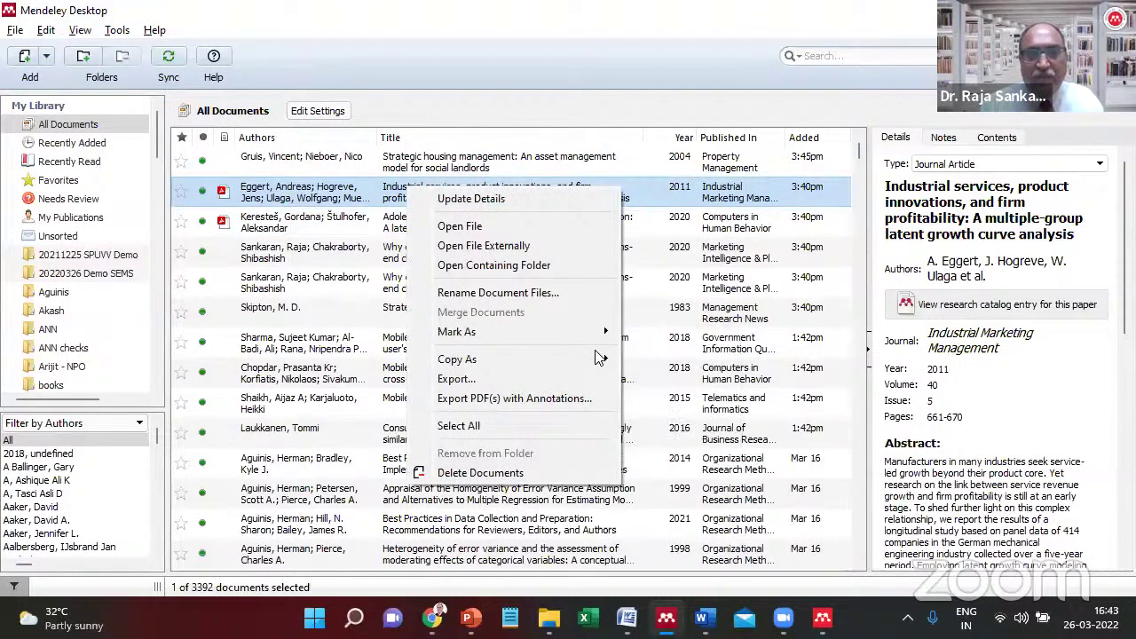
{"action": "left_click", "coordinate": [641, 367]}
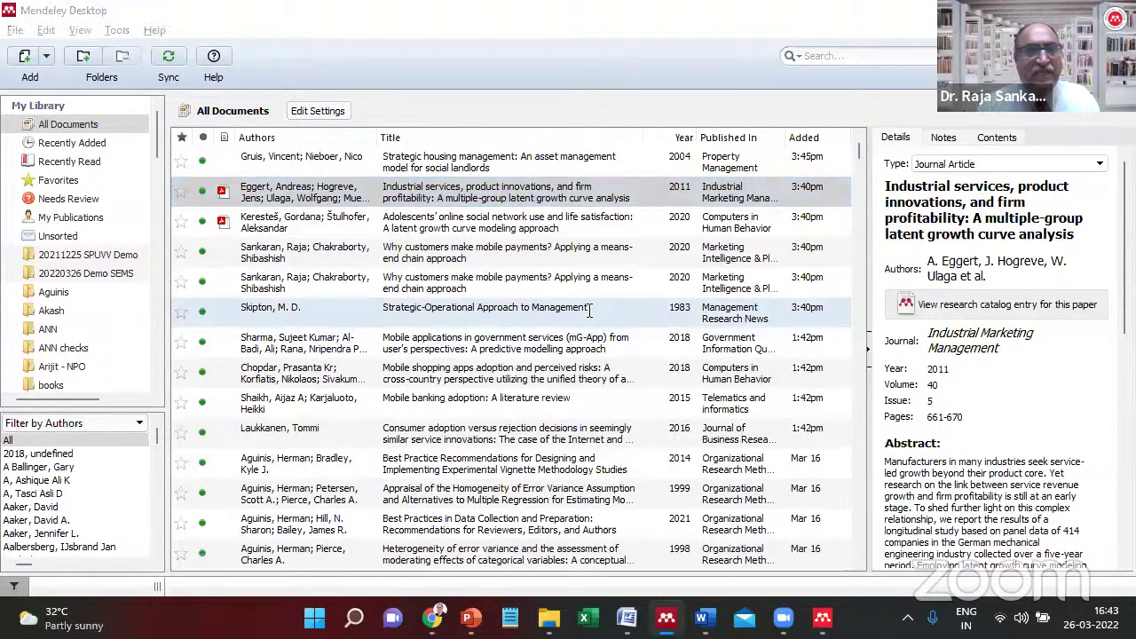
Switch to Document1 in Word and paste the APA-style "Industrial services, product innovations, and firm profitability" reference above the [1] reference.
{"action": "left_click", "coordinate": [627, 617]}
{"action": "type", "text": "Eggert, A., Hogreve, J., Ulaga, W., & Muenkhoff, E. (2011). Industrial services, product innovations, and firm profitability: A multiple-group latent growth curve analysis. Industrial Marketing Management, 40(5), 661–670. https://doi.org/10.1016/j.indmarman.2011.05.007"}
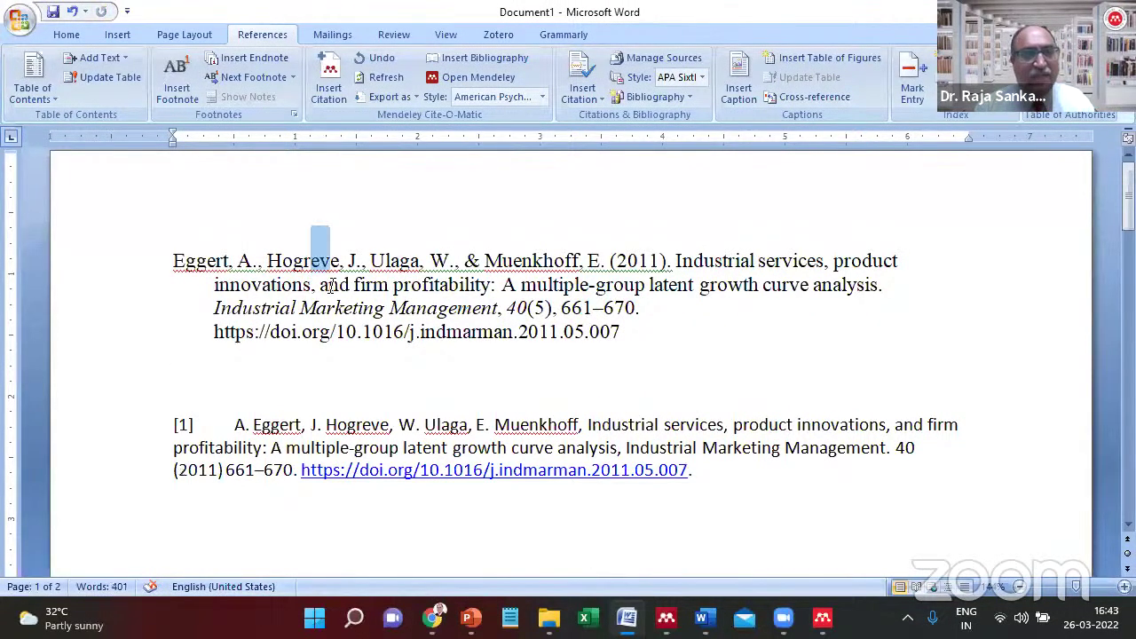
{"action": "left_click_drag", "start_coordinate": [266, 259], "coordinate": [367, 376]}
{"action": "left_click", "coordinate": [370, 376]}
Copy the first three references in Mendeley Desktop as BibTeX entries and paste them into a blank Notepad document.
{"action": "key", "text": "alt+Tab"}
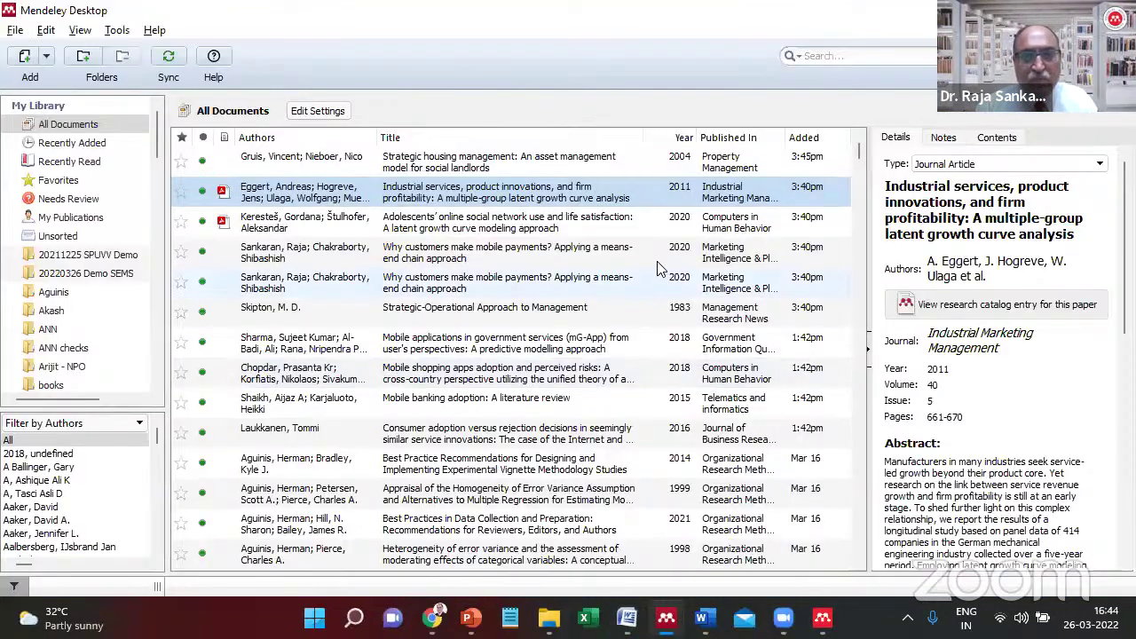
{"action": "right_click", "coordinate": [498, 204]}
{"action": "mouse_move", "coordinate": [684, 373]}
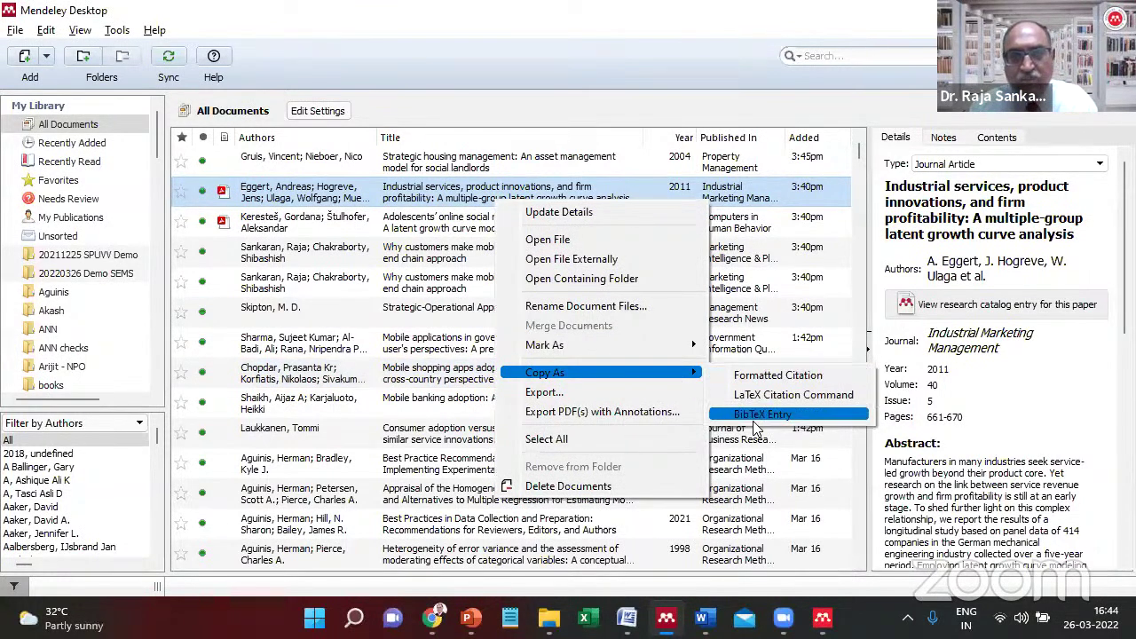
{"action": "left_click", "coordinate": [306, 227]}
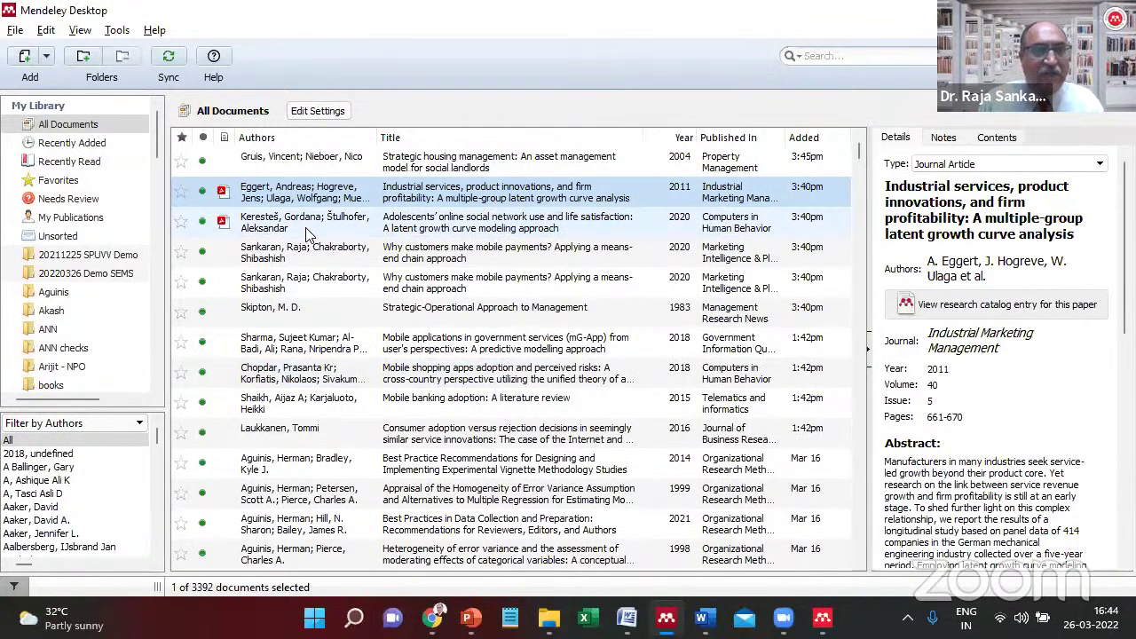
{"action": "key", "text": "Up"}
{"action": "left_click", "coordinate": [306, 227], "text": "shift"}
{"action": "right_click", "coordinate": [391, 197]}
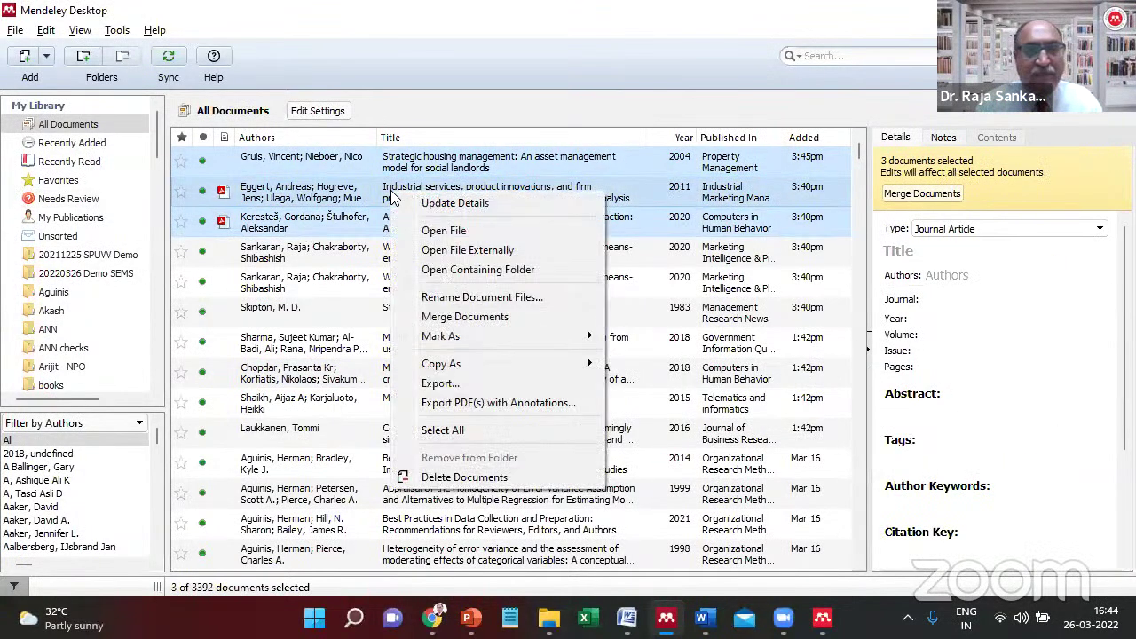
{"action": "left_click", "coordinate": [673, 406]}
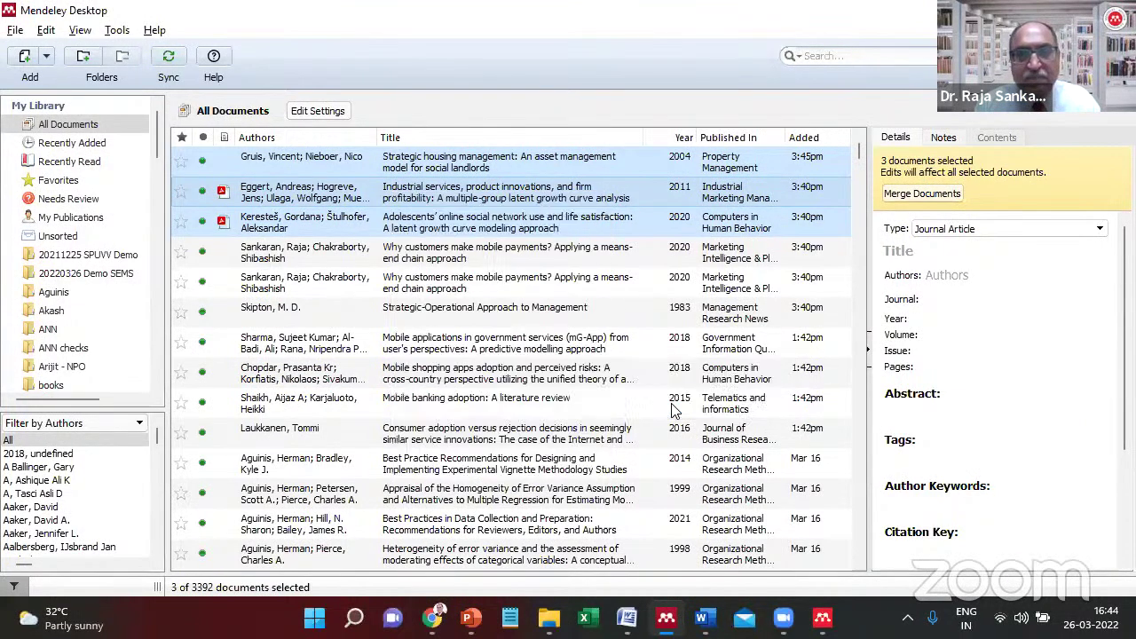
{"action": "left_click", "coordinate": [509, 619]}
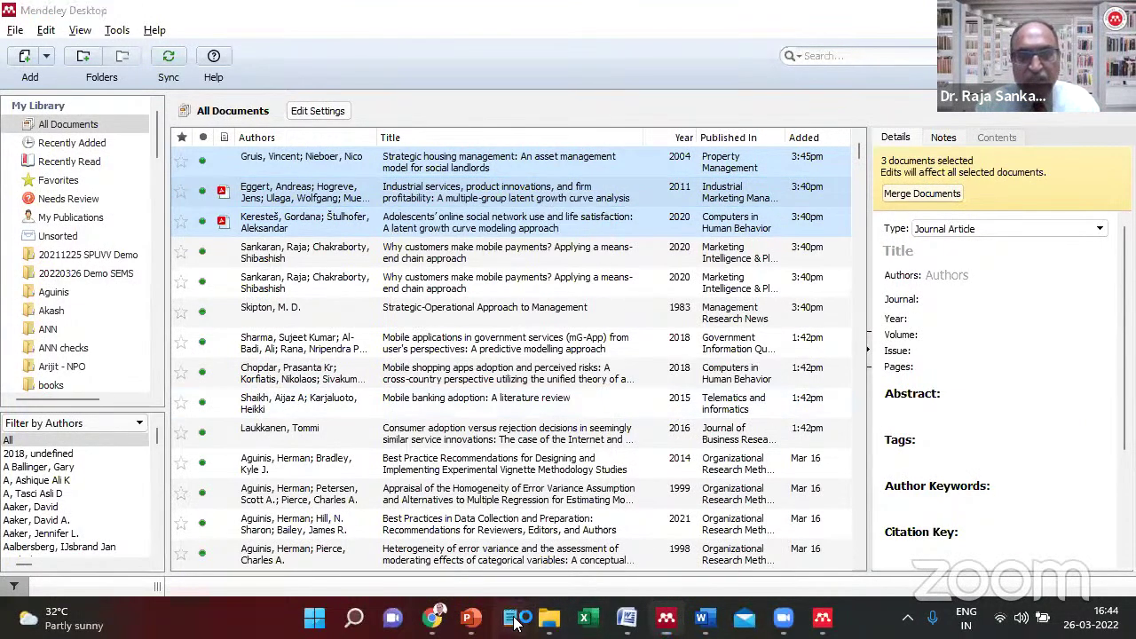
{"action": "key", "text": "ctrl+v"}
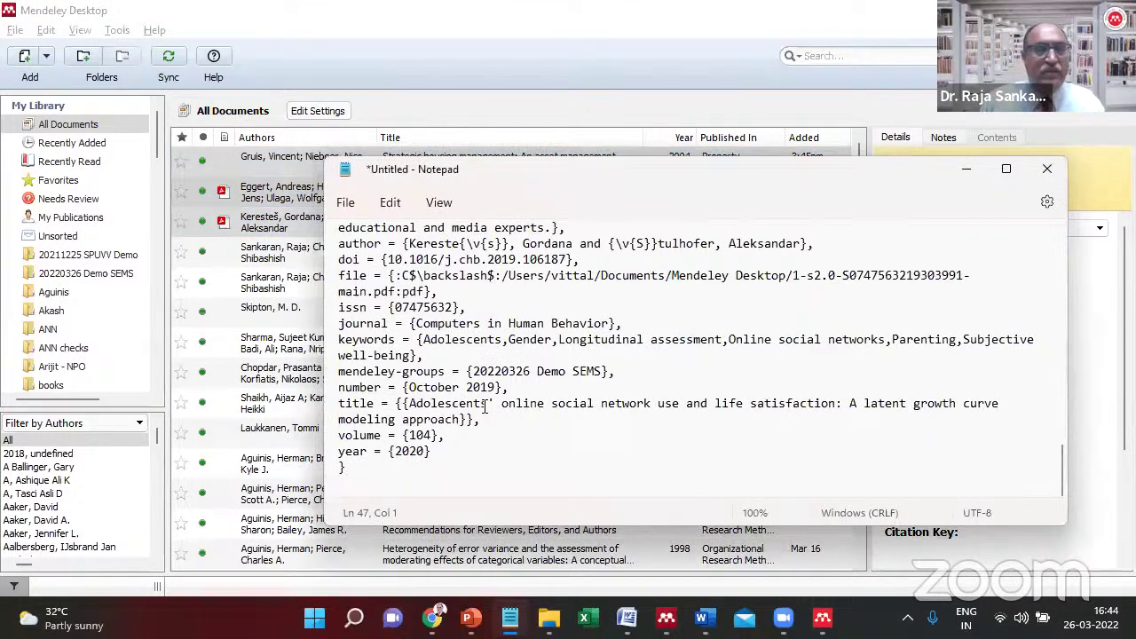
Highlight the first pasted BibTeX entry, "Strategic housing management", from the start of the file and review its fields.
{"action": "key", "text": "ctrl+Home"}
{"action": "key", "text": "shift+Down"}
{"action": "key", "text": "shift+Down"}
{"action": "key", "text": "shift+Down"}
{"action": "key", "text": "shift+Down"}
{"action": "key", "text": "shift+Down"}
{"action": "key", "text": "shift+Down"}
{"action": "key", "text": "shift+Down"}
{"action": "key", "text": "shift+Down"}
{"action": "key", "text": "shift+Down"}
{"action": "key", "text": "shift+Down"}
{"action": "key", "text": "shift+Down"}
{"action": "key", "text": "shift+Down"}
{"action": "key", "text": "shift+Down"}
{"action": "key", "text": "shift+Down"}
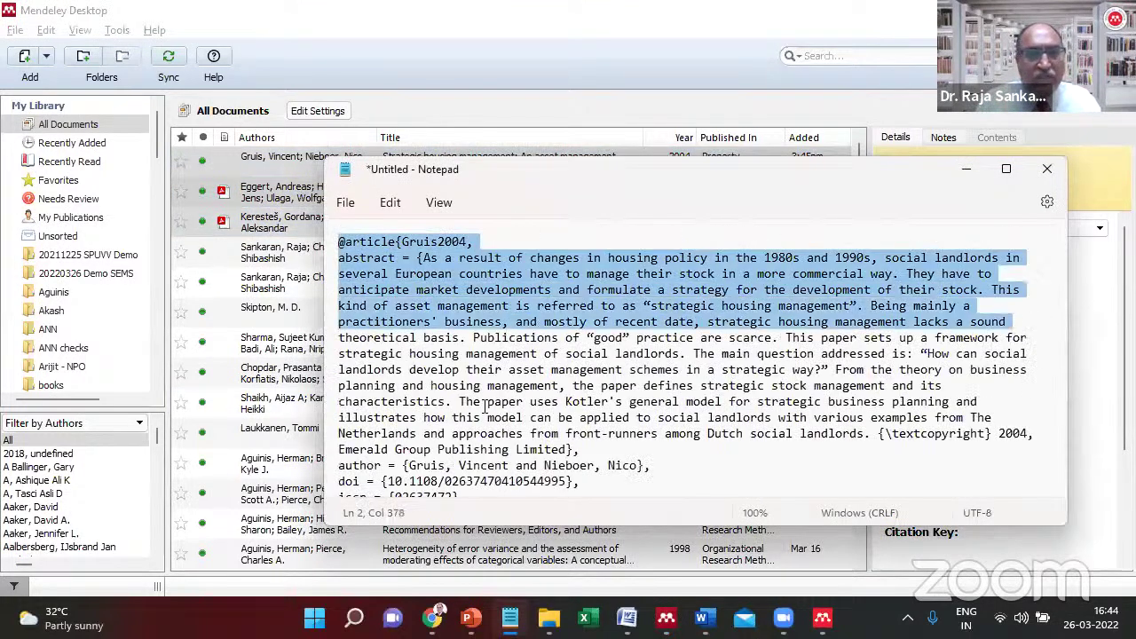
{"action": "key", "text": "shift+Down"}
{"action": "key", "text": "shift+Down"}
{"action": "key", "text": "shift+Down"}
{"action": "key", "text": "shift+Down"}
{"action": "key", "text": "shift+Down"}
{"action": "key", "text": "shift+Down"}
{"action": "key", "text": "shift+Down"}
{"action": "key", "text": "shift+Down"}
{"action": "key", "text": "shift+Down"}
{"action": "key", "text": "shift+Down"}
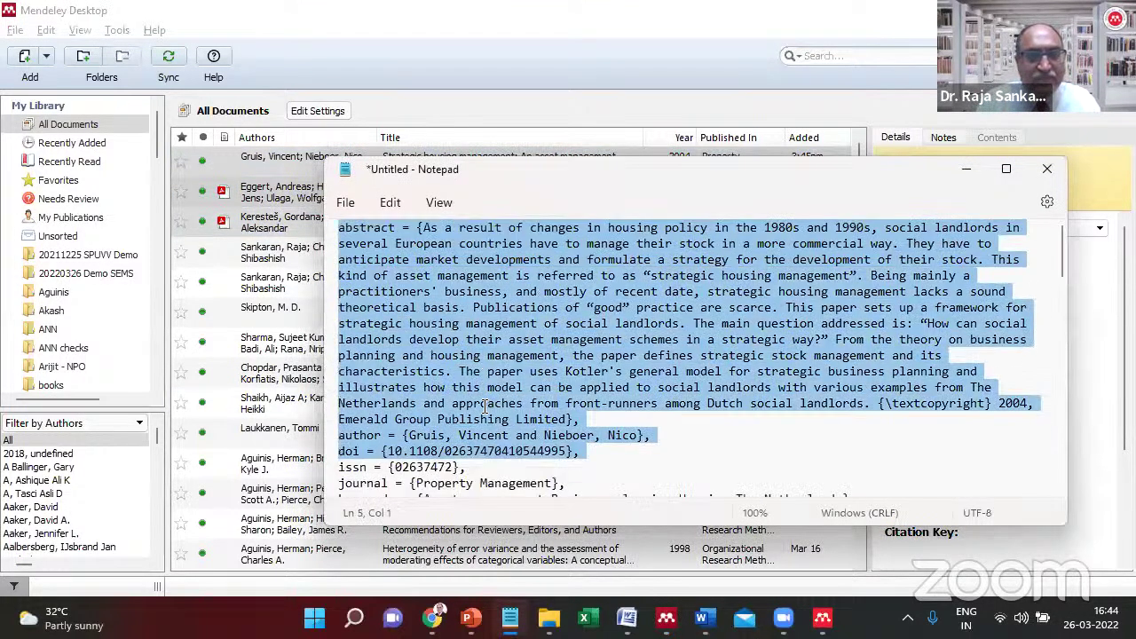
{"action": "key", "text": "shift+Down"}
{"action": "key", "text": "Up"}
{"action": "key", "text": "Up"}
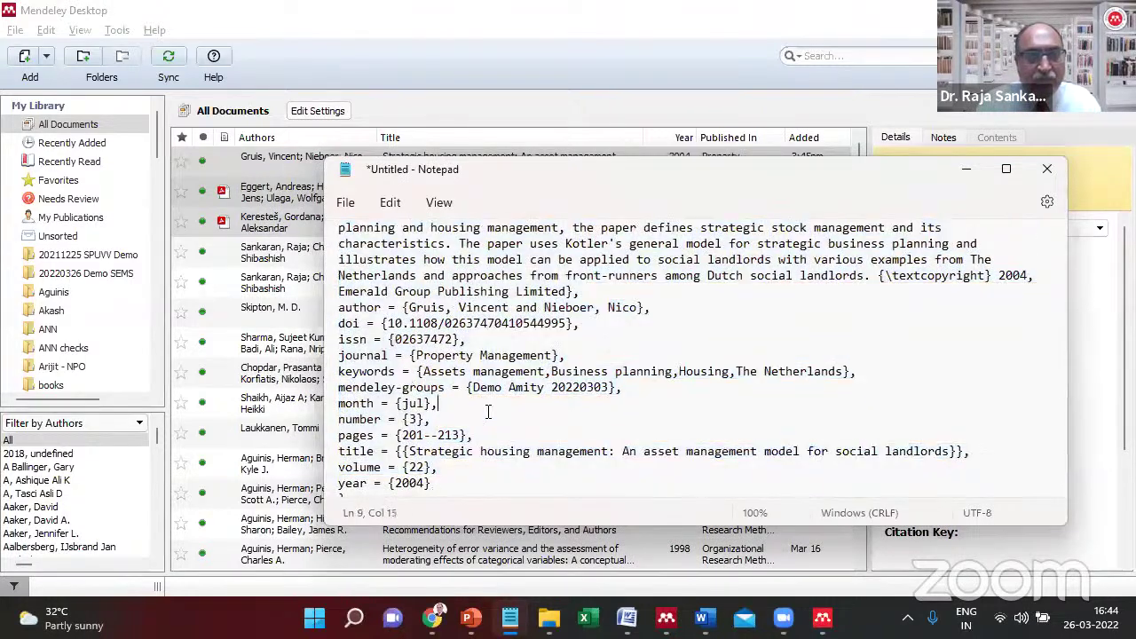
Highlight the second BibTeX entry, "Industrial services, product innovations, and firm profitability", to examine its abstract and fields.
{"action": "key", "text": "Down"}
{"action": "key", "text": "Down"}
{"action": "key", "text": "Down"}
{"action": "key", "text": "Down"}
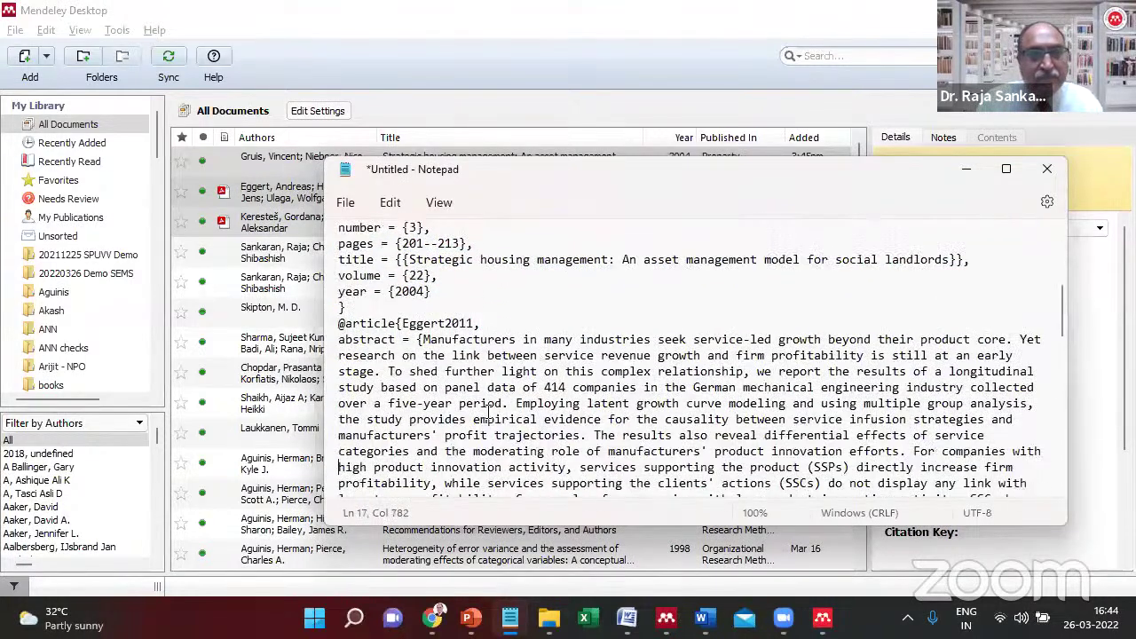
{"action": "key", "text": "shift+Down"}
{"action": "key", "text": "shift+Down"}
{"action": "key", "text": "shift+Down"}
{"action": "key", "text": "shift+Down"}
{"action": "key", "text": "shift+Down"}
{"action": "key", "text": "shift+Down"}
{"action": "key", "text": "shift+Down"}
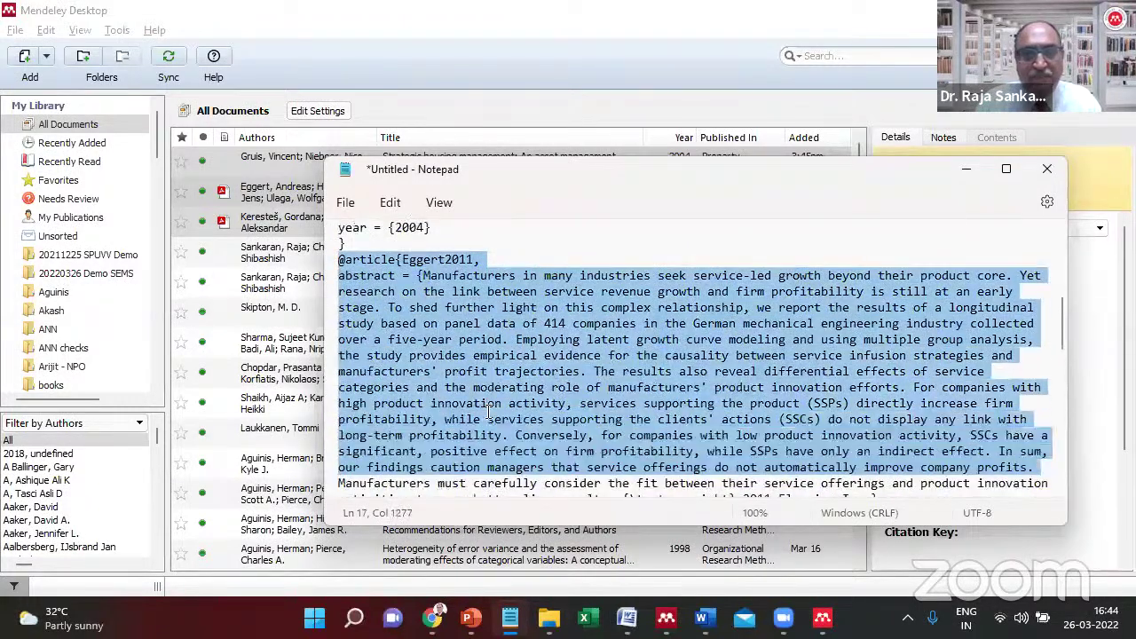
{"action": "key", "text": "shift+Down"}
{"action": "key", "text": "shift+Down"}
{"action": "key", "text": "shift+Down"}
{"action": "key", "text": "shift+Down"}
{"action": "key", "text": "shift+Down"}
{"action": "key", "text": "shift+Down"}
{"action": "key", "text": "shift+Down"}
{"action": "key", "text": "shift+Down"}
{"action": "key", "text": "shift+Down"}
{"action": "key", "text": "shift+Down"}
Read on through the "Adolescents' online social network use" entry to the end of the file and reposition the Notepad window.
{"action": "key", "text": "Down"}
{"action": "key", "text": "Down"}
{"action": "key", "text": "Down"}
{"action": "key", "text": "Down"}
{"action": "key", "text": "Down"}
{"action": "key", "text": "Down"}
{"action": "key", "text": "Down"}
{"action": "key", "text": "Down"}
{"action": "key", "text": "Down"}
{"action": "key", "text": "Down"}
{"action": "key", "text": "Down"}
{"action": "key", "text": "Down"}
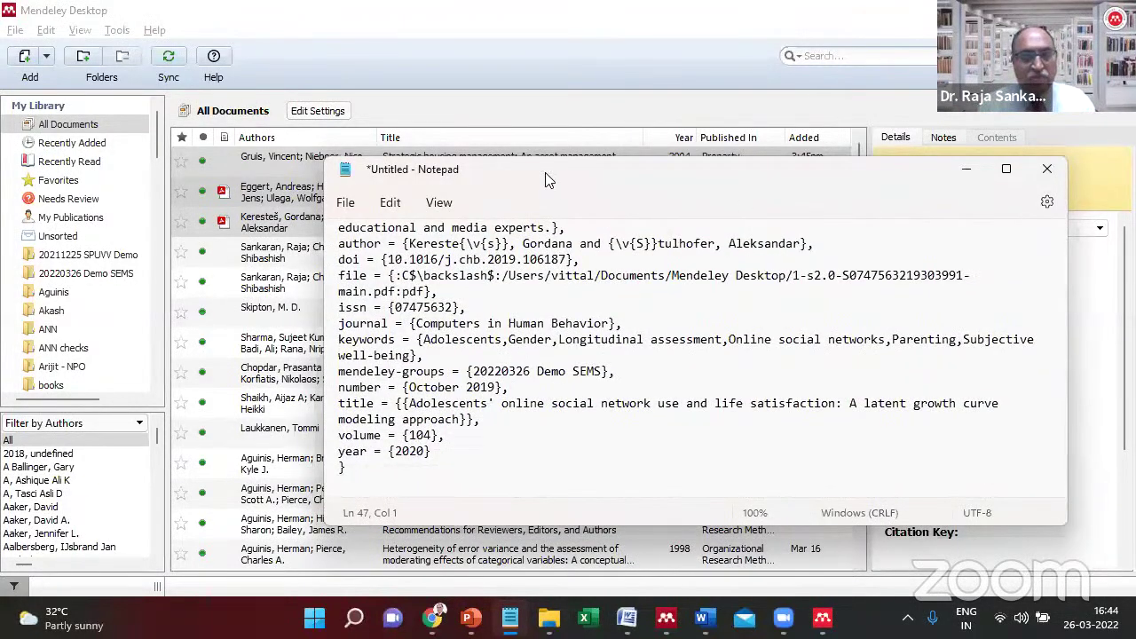
{"action": "left_click_drag", "start_coordinate": [545, 178], "coordinate": [524, 129]}
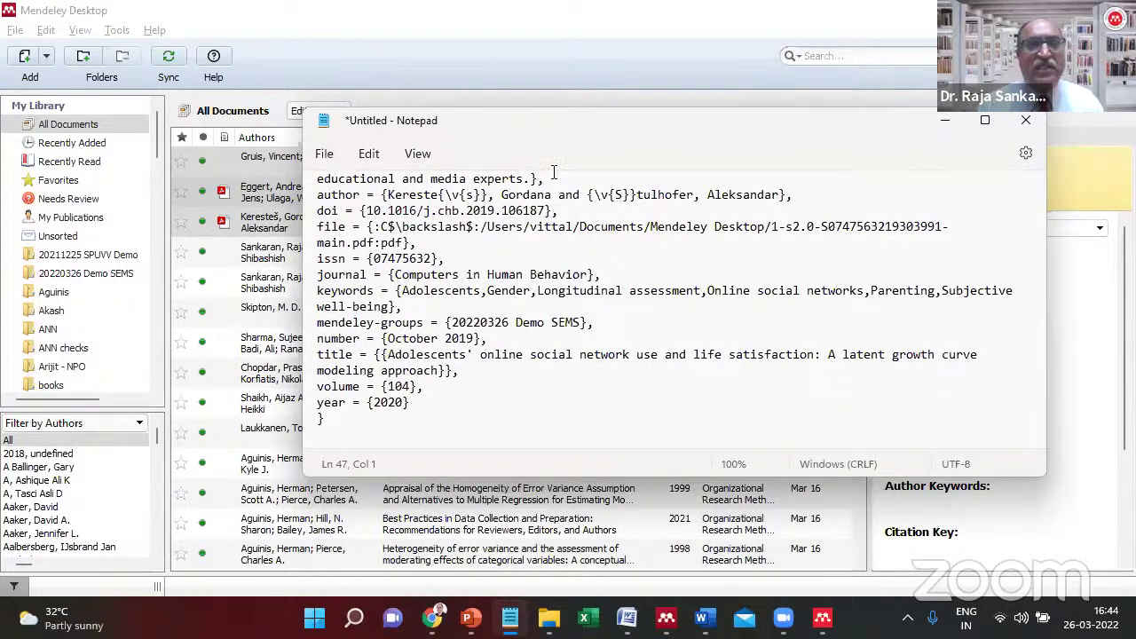
{"action": "left_click_drag", "start_coordinate": [476, 105], "coordinate": [419, 85]}
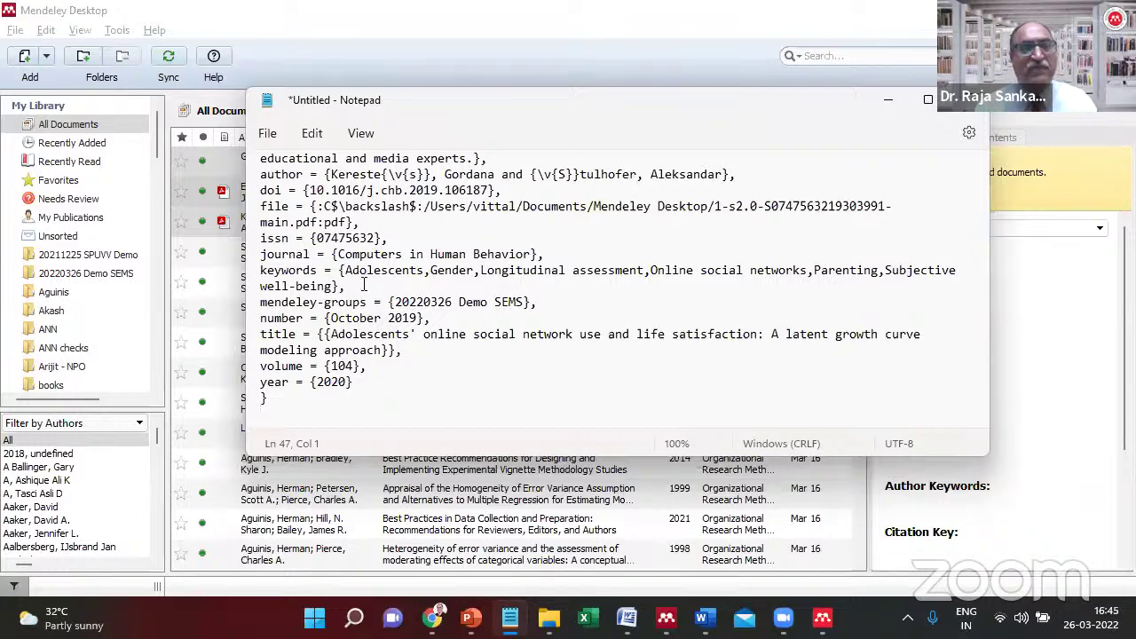
Return to Mendeley Desktop, select the 2011 "Industrial services" reference and check which account the program is signed in with.
{"action": "left_click", "coordinate": [361, 11]}
{"action": "left_click", "coordinate": [386, 191]}
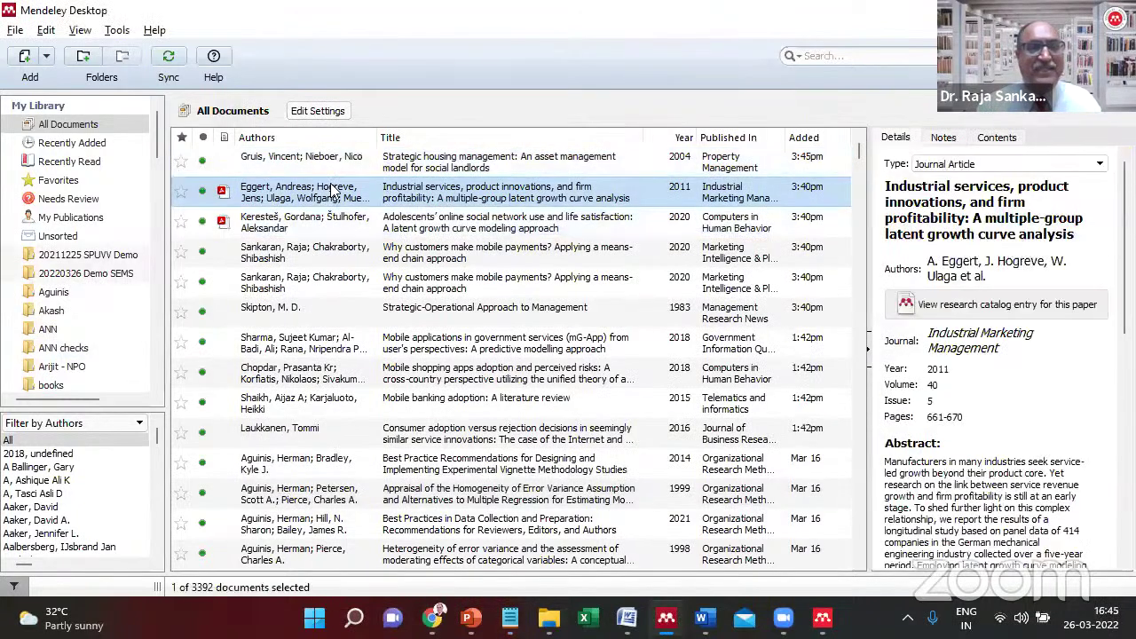
{"action": "left_click", "coordinate": [114, 30]}
{"action": "mouse_move", "coordinate": [11, 31]}
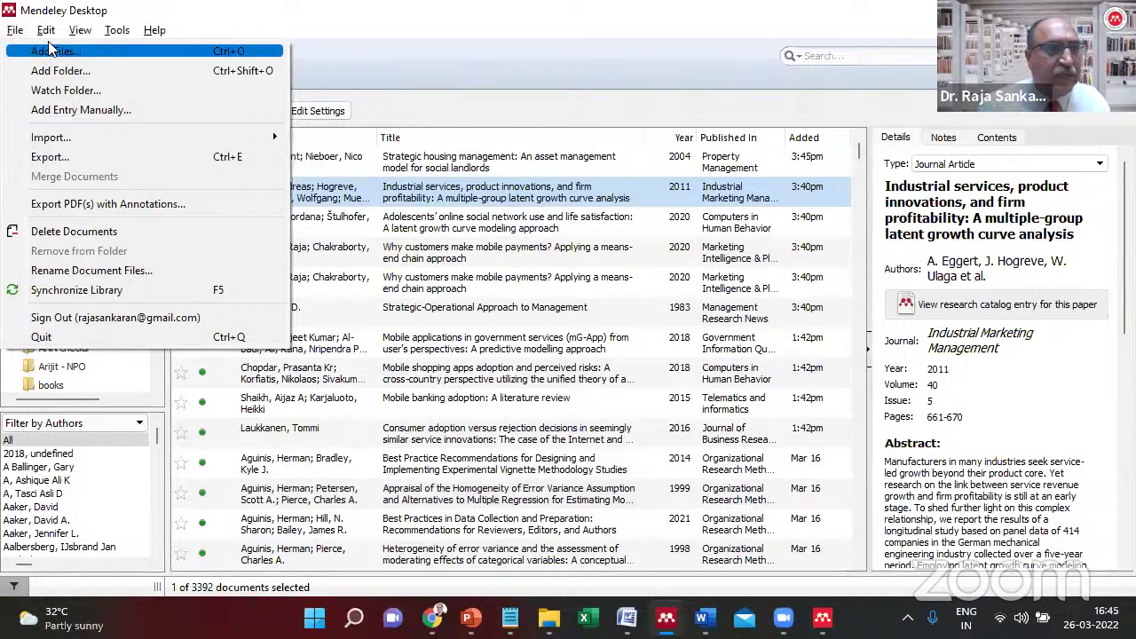
{"action": "mouse_move", "coordinate": [68, 166]}
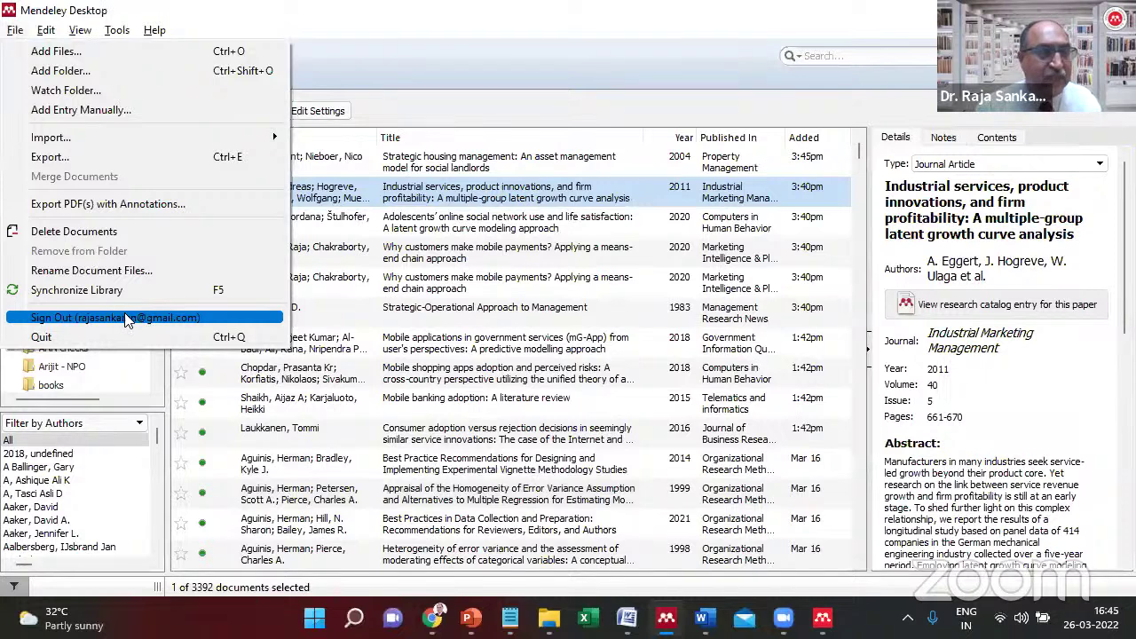
{"action": "left_click", "coordinate": [389, 56]}
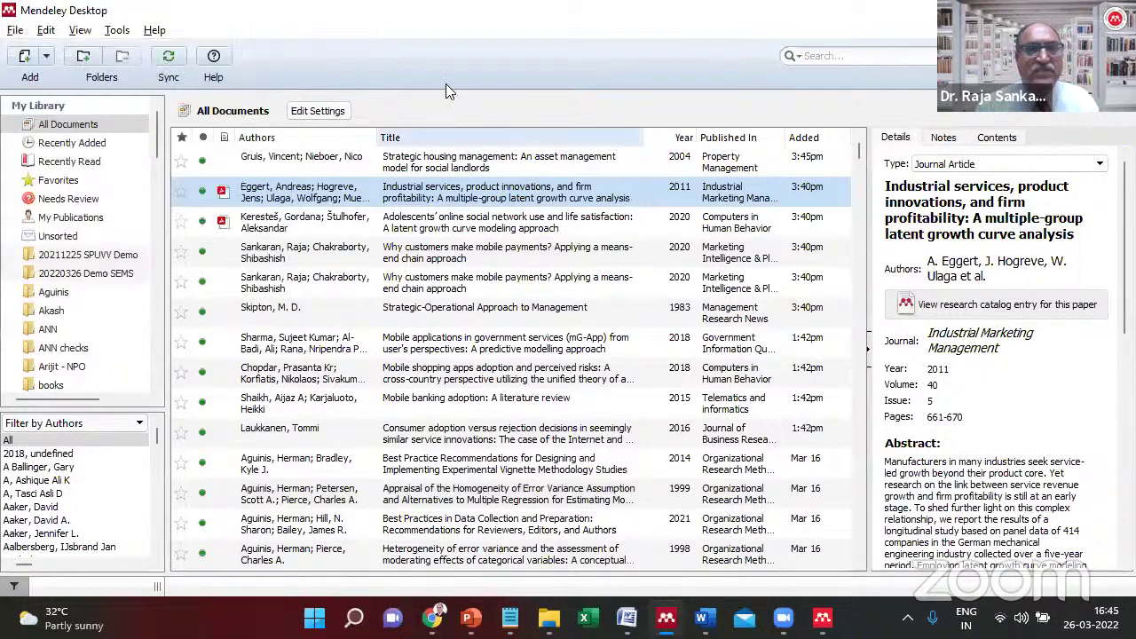
{"action": "key", "text": "alt+Tab"}
{"action": "key", "text": "alt+Tab"}
{"action": "key", "text": "alt+Tab"}
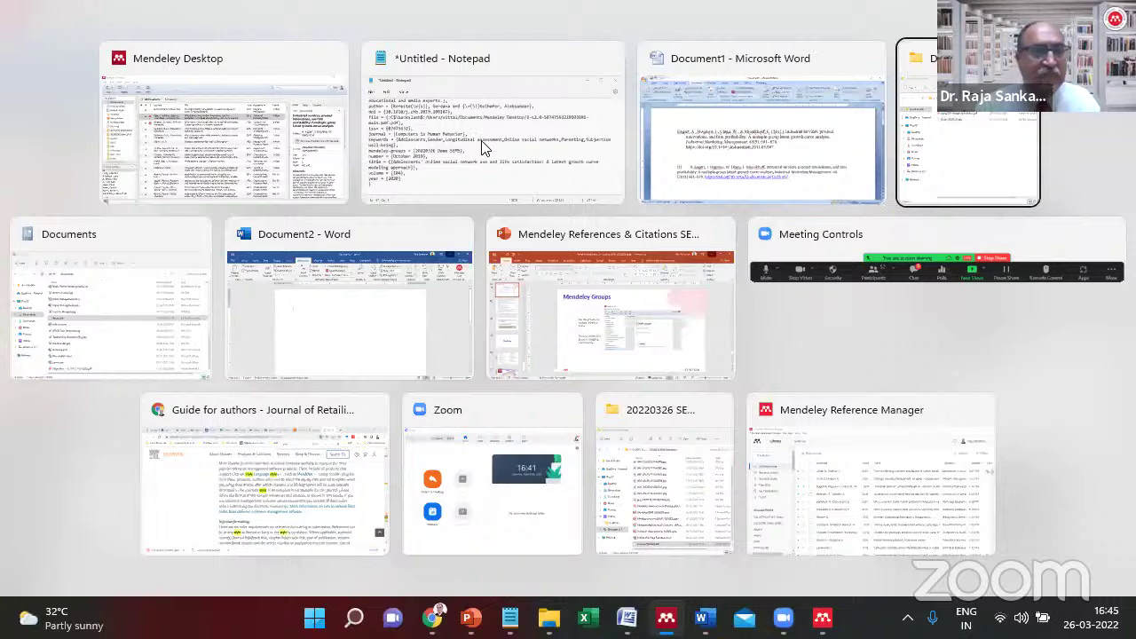
{"action": "key", "text": "alt+Tab"}
{"action": "key", "text": "alt+Tab"}
{"action": "key", "text": "alt+Tab"}
{"action": "key", "text": "alt+Tab"}
{"action": "key", "text": "alt+Tab"}
{"action": "key", "text": "Escape"}
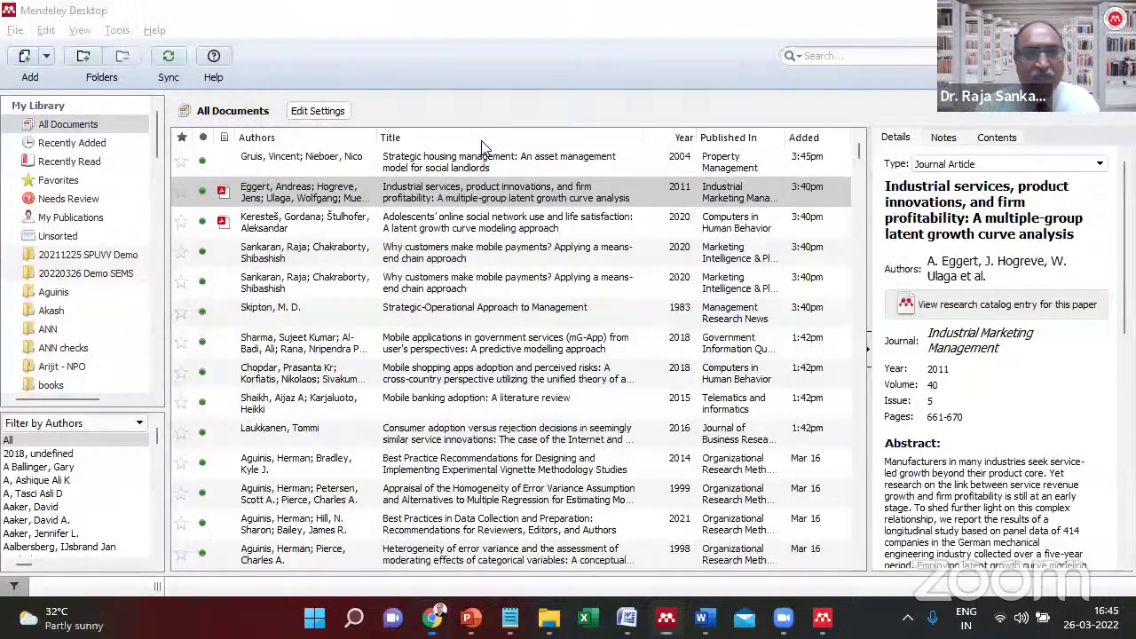
Show the online Mendeley library in Chrome and compare its signed-in account with the one used in Mendeley Desktop.
{"action": "key", "text": "alt+Tab"}
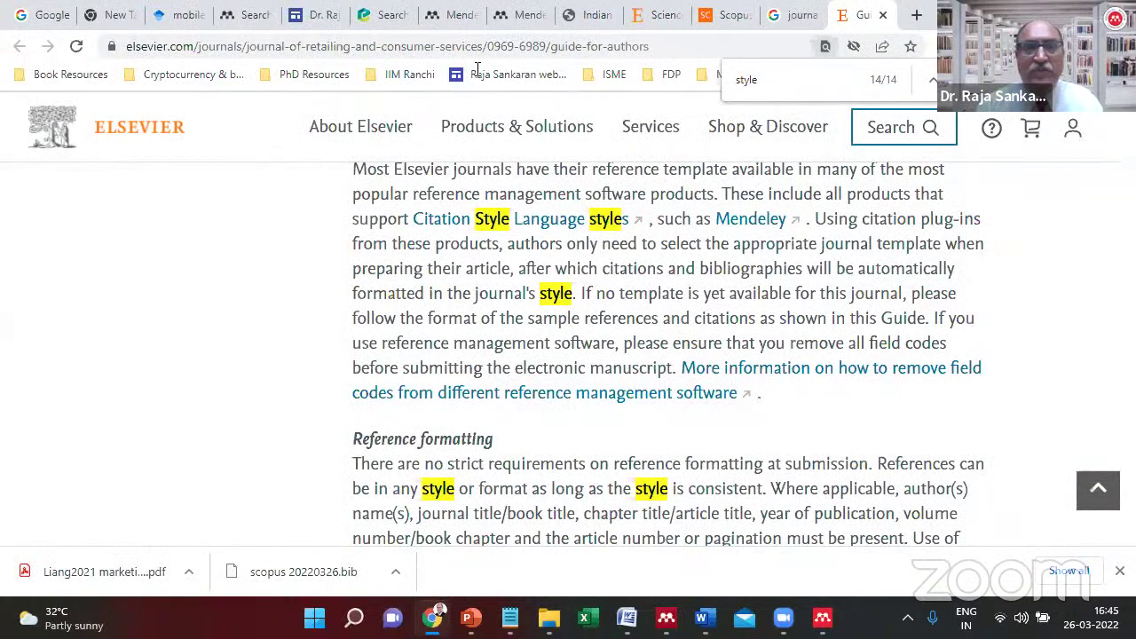
{"action": "left_click", "coordinate": [524, 16]}
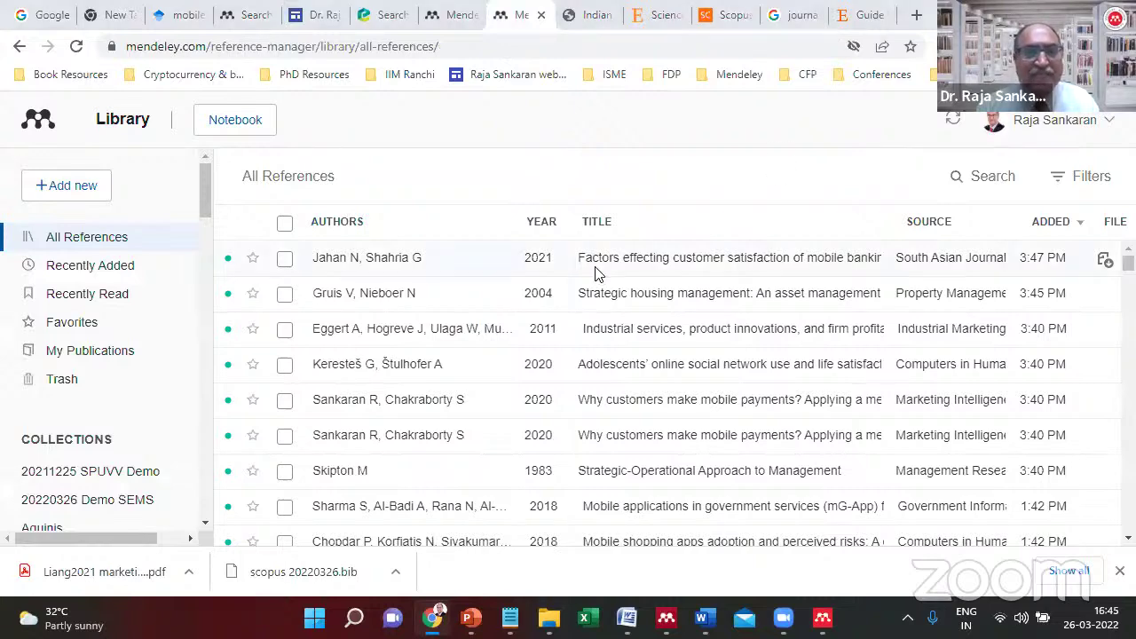
{"action": "key", "text": "alt+Tab"}
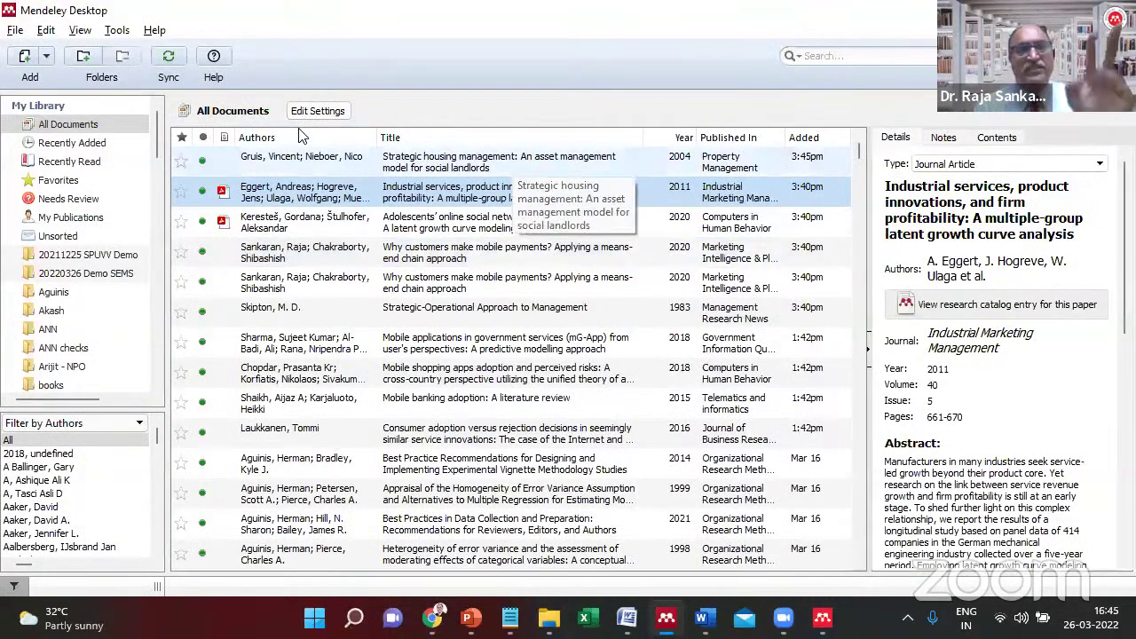
{"action": "left_click", "coordinate": [15, 29]}
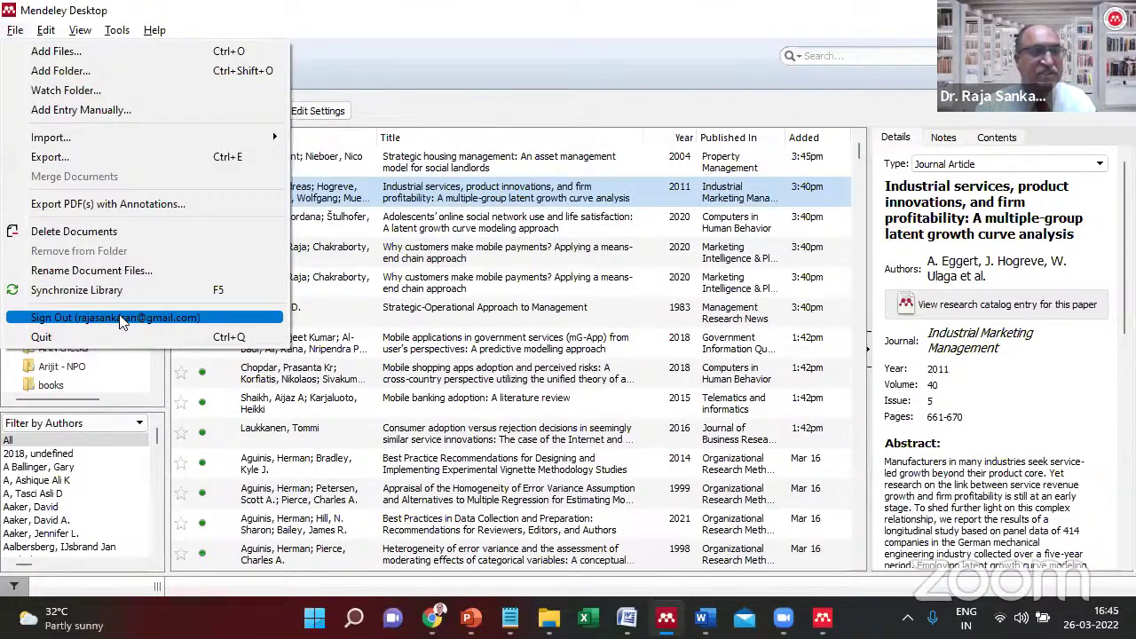
{"action": "key", "text": "alt+Tab"}
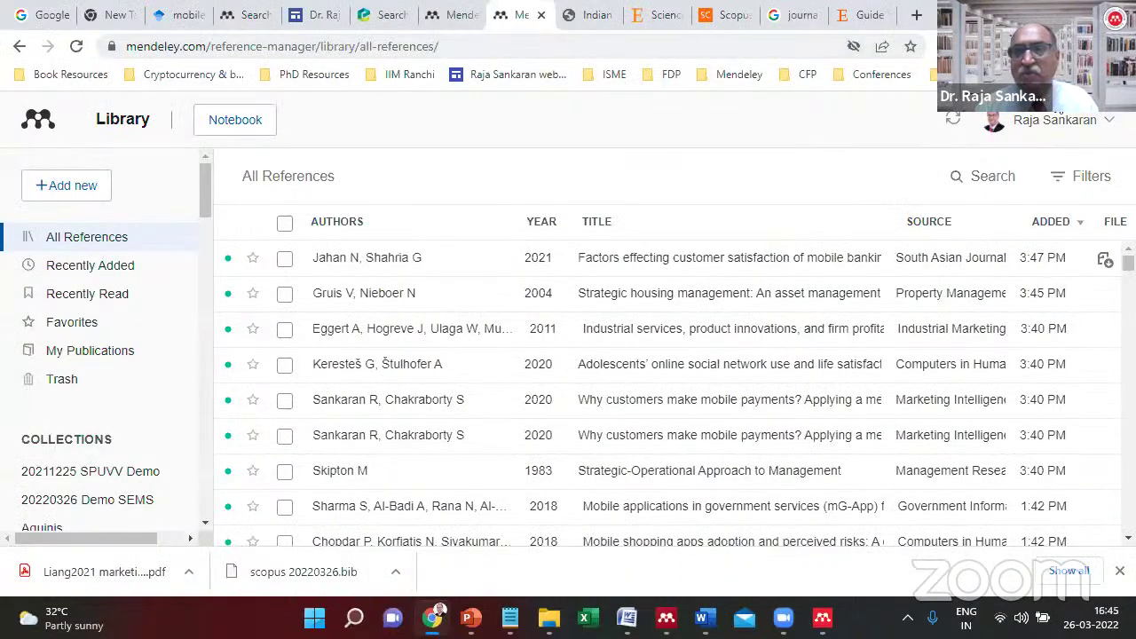
{"action": "left_click", "coordinate": [1094, 119]}
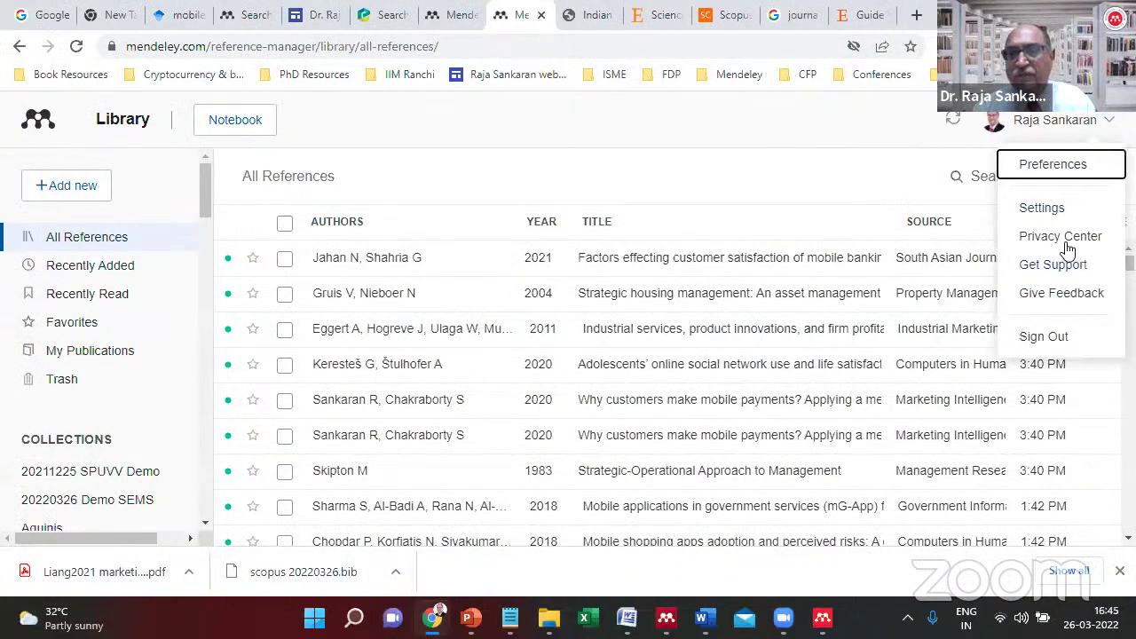
{"action": "left_click", "coordinate": [996, 127]}
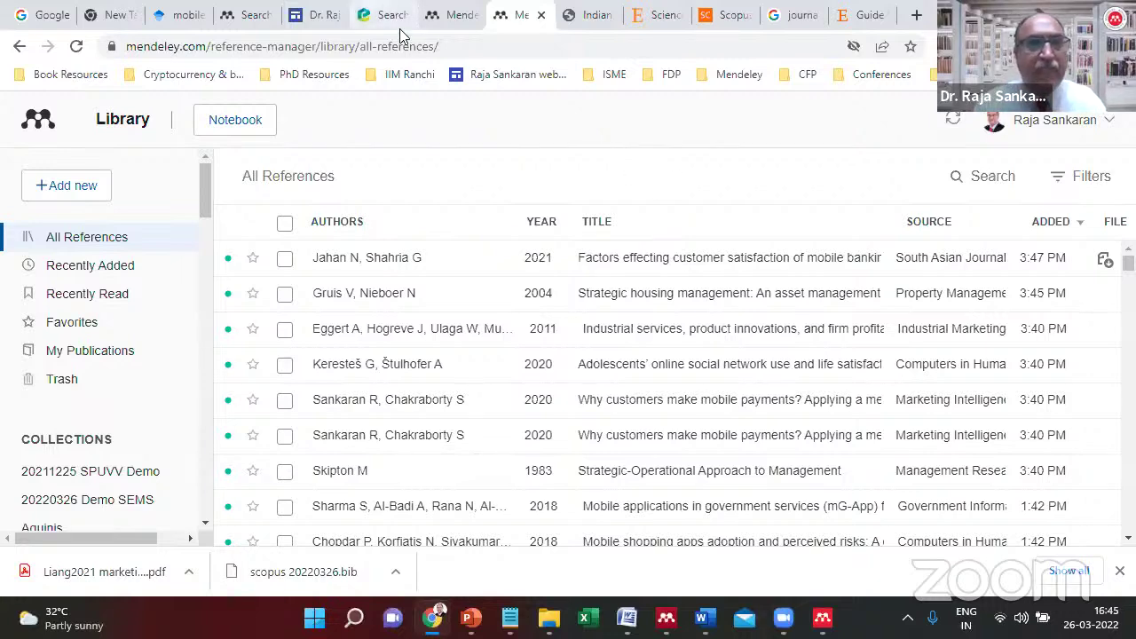
Switch to the Mendeley References & Citations presentation in PowerPoint and go through its slides from Mendeley Groups to Thank You.
{"action": "key", "text": "alt+Tab"}
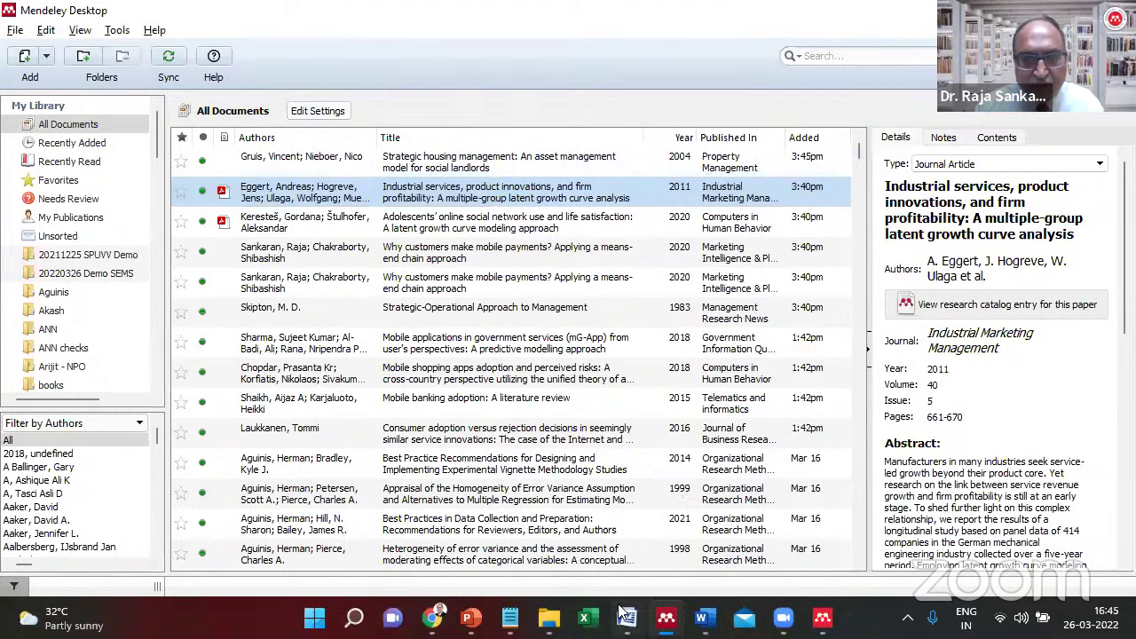
{"action": "key", "text": "alt+Tab"}
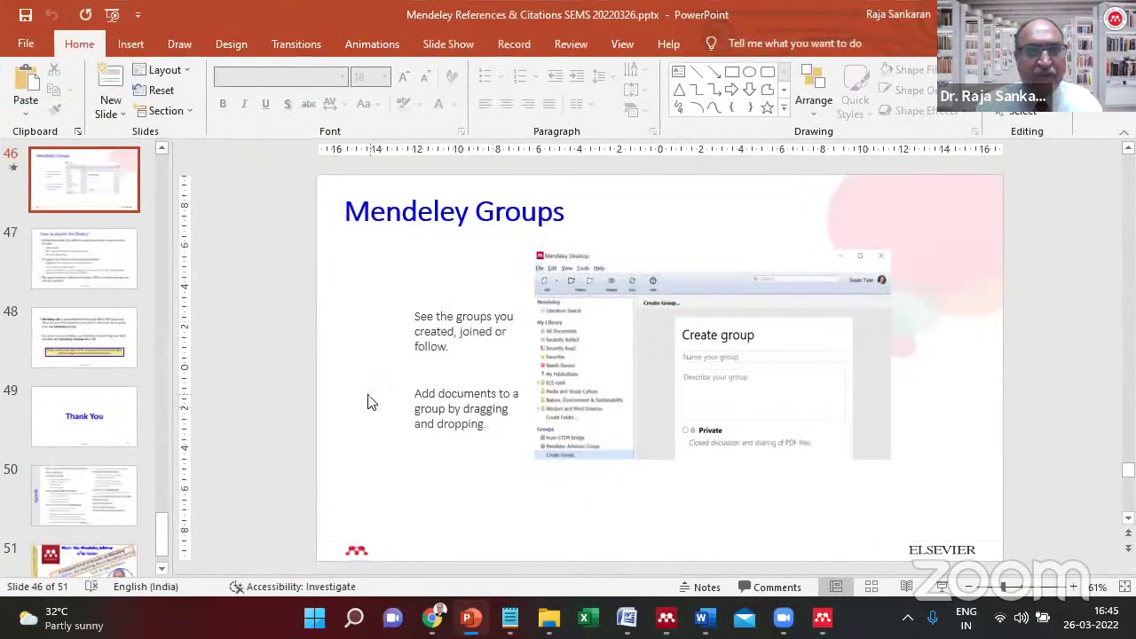
{"action": "key", "text": "Down"}
{"action": "key", "text": "Down"}
{"action": "key", "text": "Up"}
{"action": "key", "text": "Down"}
{"action": "key", "text": "Down"}
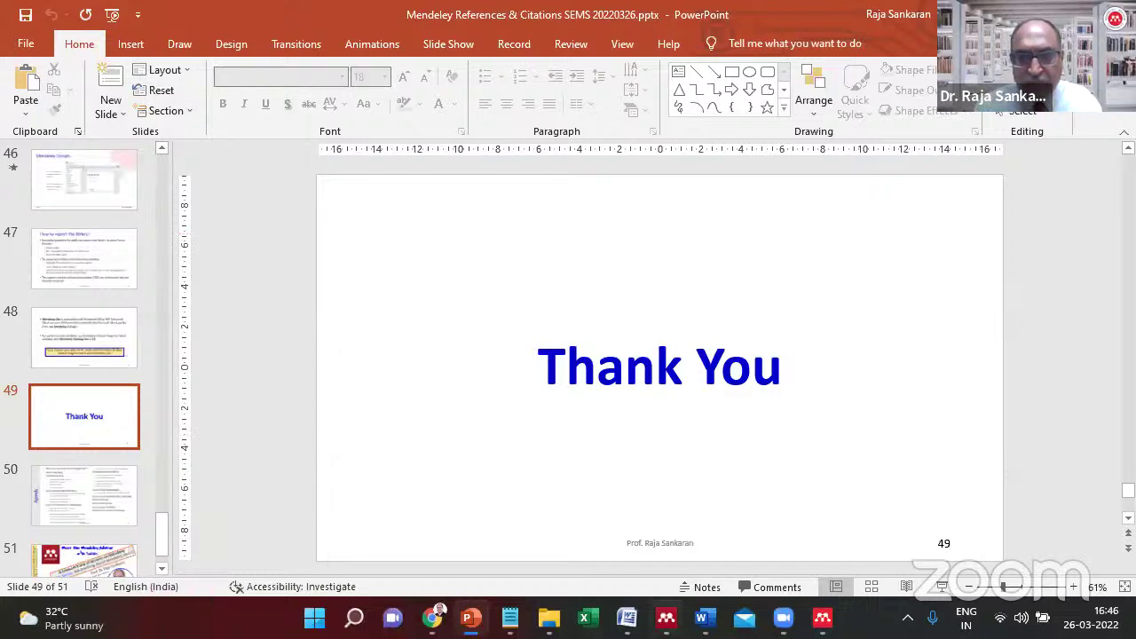
Switch to Document1 in Word and delete the pasted 2011 "Industrial services" references above the "In-text citation" heading.
{"action": "mouse_move", "coordinate": [431, 617]}
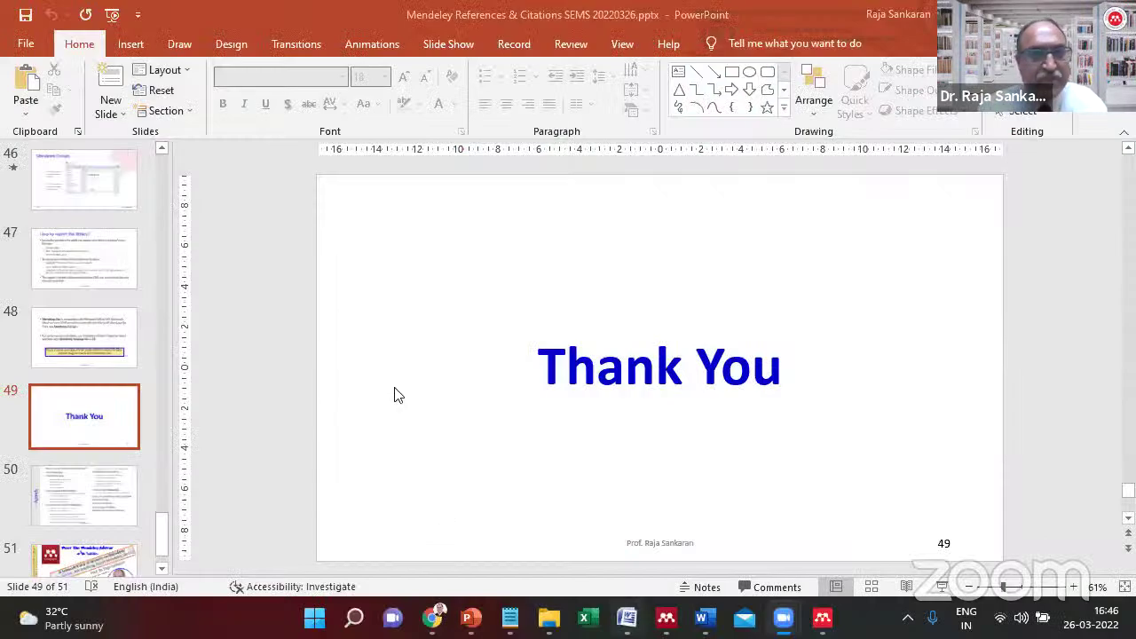
{"action": "key", "text": "alt+Tab"}
{"action": "scroll", "coordinate": [335, 431], "scroll_direction": "down", "scroll_amount": 15}
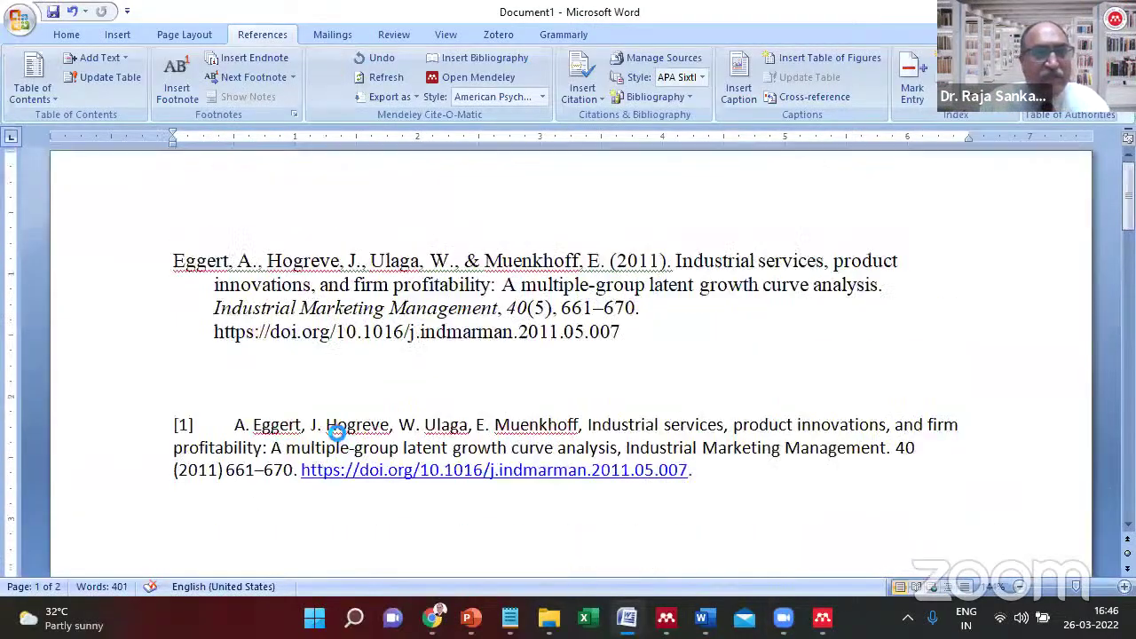
{"action": "key", "text": "shift+Down"}
{"action": "key", "text": "shift+Down"}
{"action": "key", "text": "shift+Down"}
{"action": "key", "text": "shift+Down"}
{"action": "key", "text": "shift+Down"}
{"action": "key", "text": "shift+Down"}
{"action": "key", "text": "shift+Down"}
{"action": "key", "text": "shift+Down"}
{"action": "key", "text": "shift+Down"}
{"action": "key", "text": "shift+Down"}
{"action": "key", "text": "shift+Down"}
{"action": "key", "text": "shift+Down"}
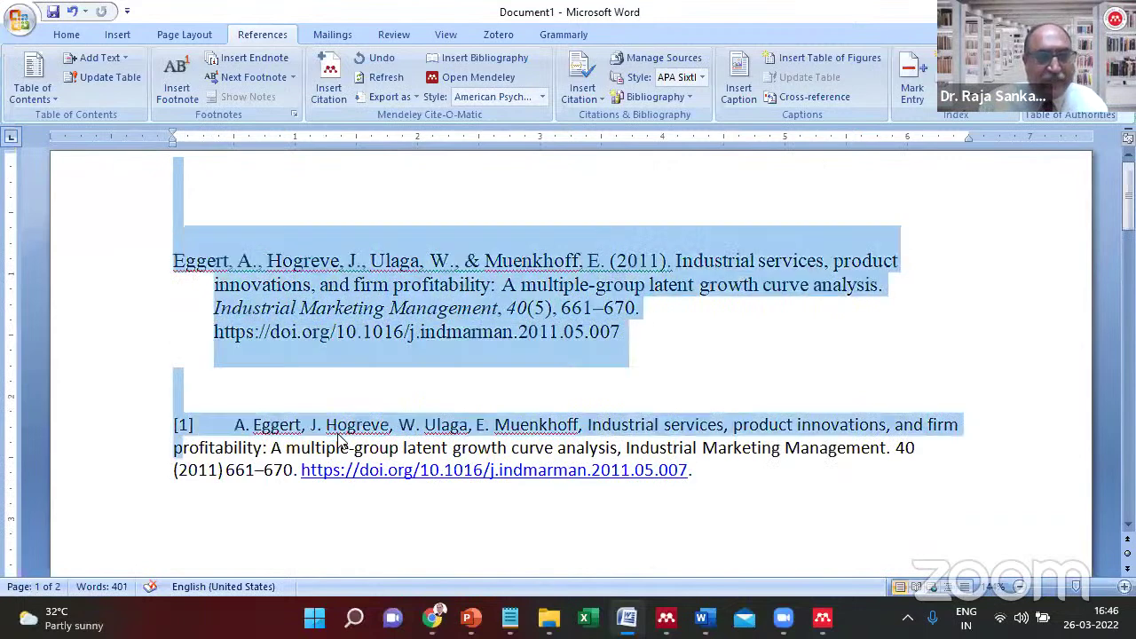
{"action": "key", "text": "Delete"}
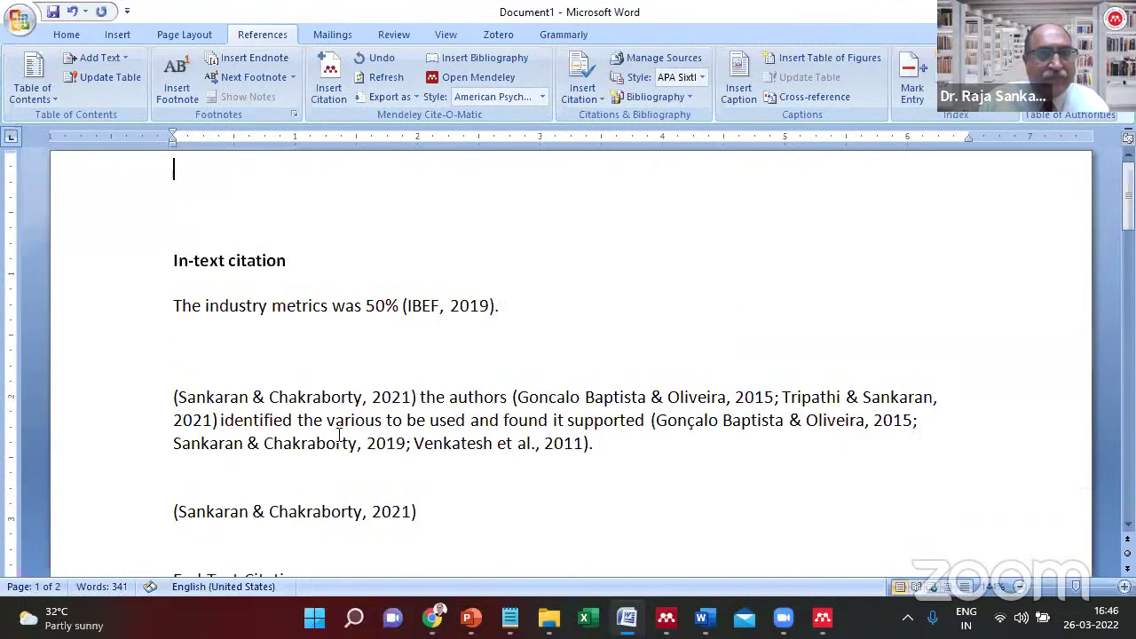
Change the document's Mendeley citation style to Decision Support Systems.
{"action": "scroll", "coordinate": [338, 433], "scroll_direction": "down", "scroll_amount": 1}
{"action": "left_click", "coordinate": [485, 442]}
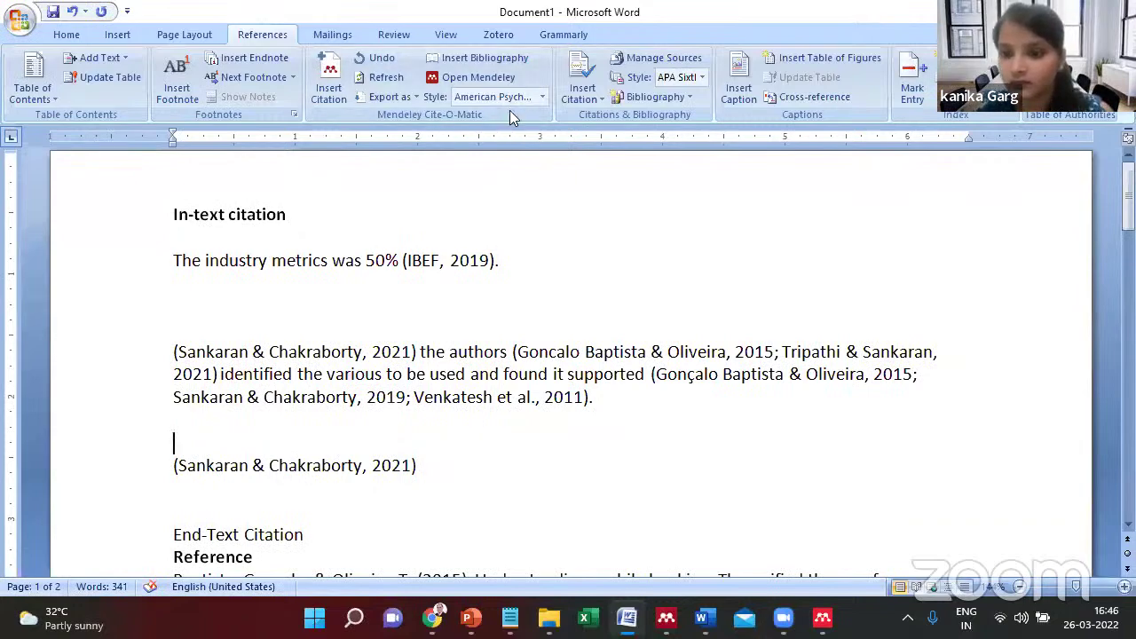
{"action": "left_click", "coordinate": [510, 80]}
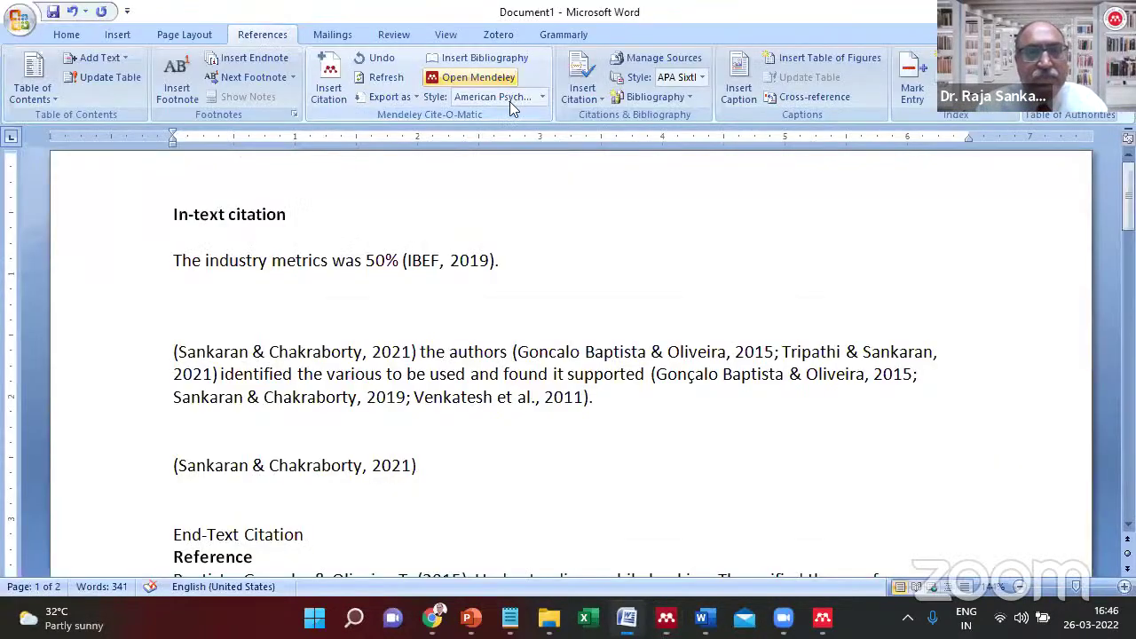
{"action": "left_click", "coordinate": [509, 99]}
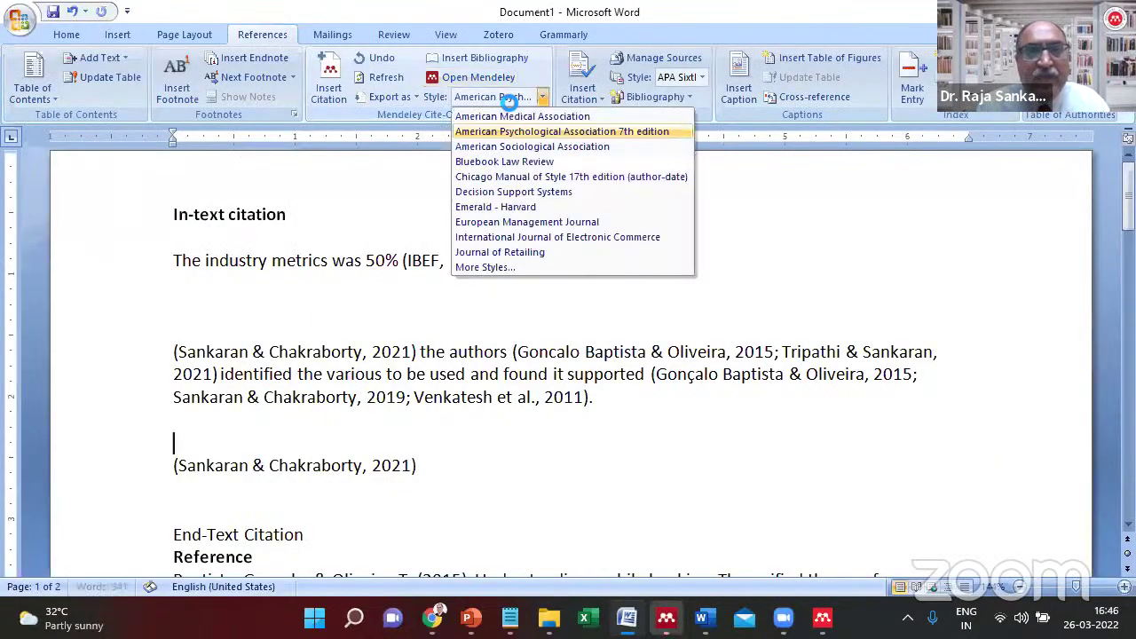
{"action": "left_click", "coordinate": [536, 192]}
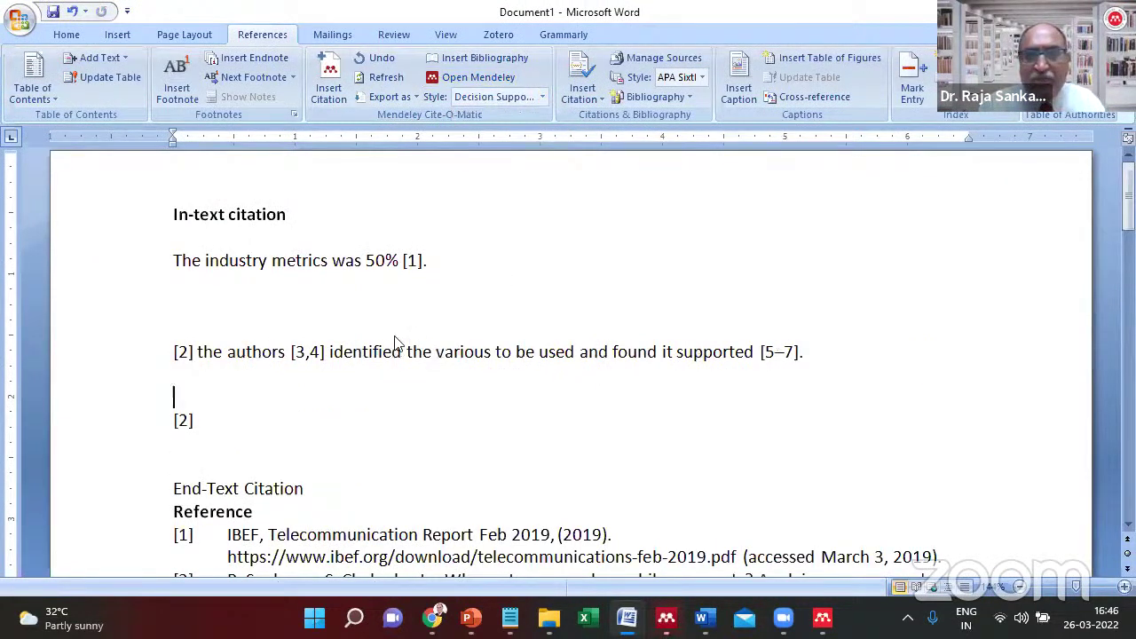
Examine how the in-text citations between the "In-text citation" and "End-Text Citation" headings are formatted in the new style.
{"action": "key", "text": "Up"}
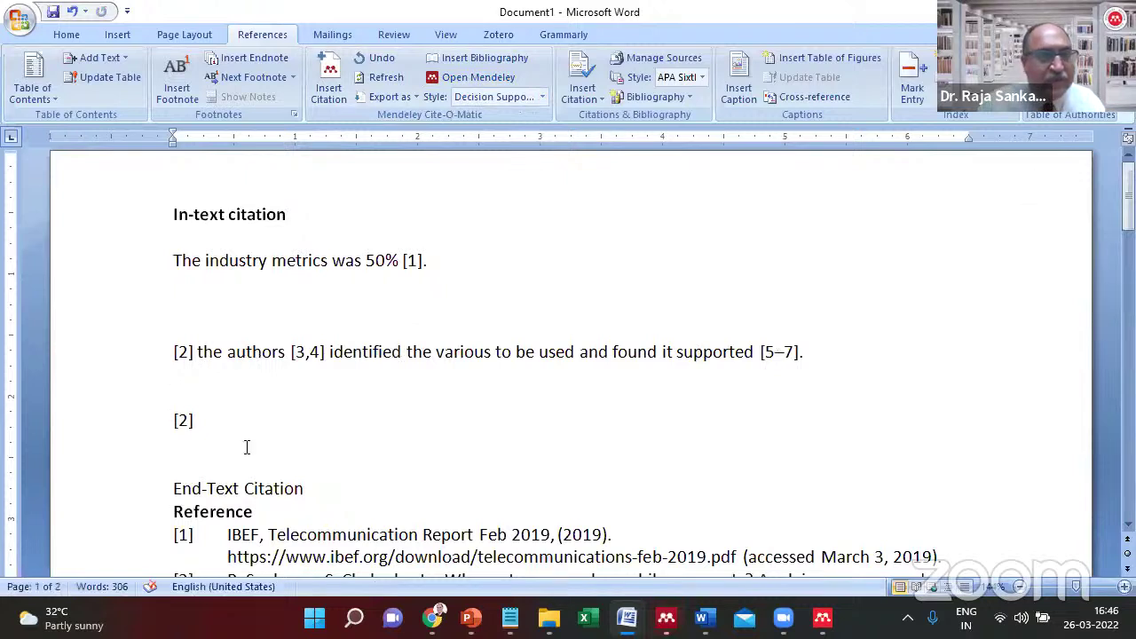
{"action": "key", "text": "Right"}
{"action": "key", "text": "Right"}
{"action": "key", "text": "Right"}
{"action": "key", "text": "Right"}
{"action": "key", "text": "Right"}
{"action": "key", "text": "Right"}
{"action": "key", "text": "Right"}
{"action": "key", "text": "Right"}
{"action": "key", "text": "Right"}
{"action": "key", "text": "Right"}
{"action": "key", "text": "Right"}
{"action": "key", "text": "Right"}
{"action": "key", "text": "Right"}
{"action": "key", "text": "Right"}
{"action": "key", "text": "Right"}
{"action": "key", "text": "Right"}
{"action": "key", "text": "Right"}
{"action": "key", "text": "shift+Right"}
{"action": "key", "text": "shift+Right"}
{"action": "key", "text": "shift+Right"}
{"action": "key", "text": "shift+Right"}
{"action": "key", "text": "shift+Right"}
{"action": "key", "text": "shift+Right"}
{"action": "key", "text": "shift+Right"}
{"action": "key", "text": "shift+Right"}
{"action": "key", "text": "Down"}
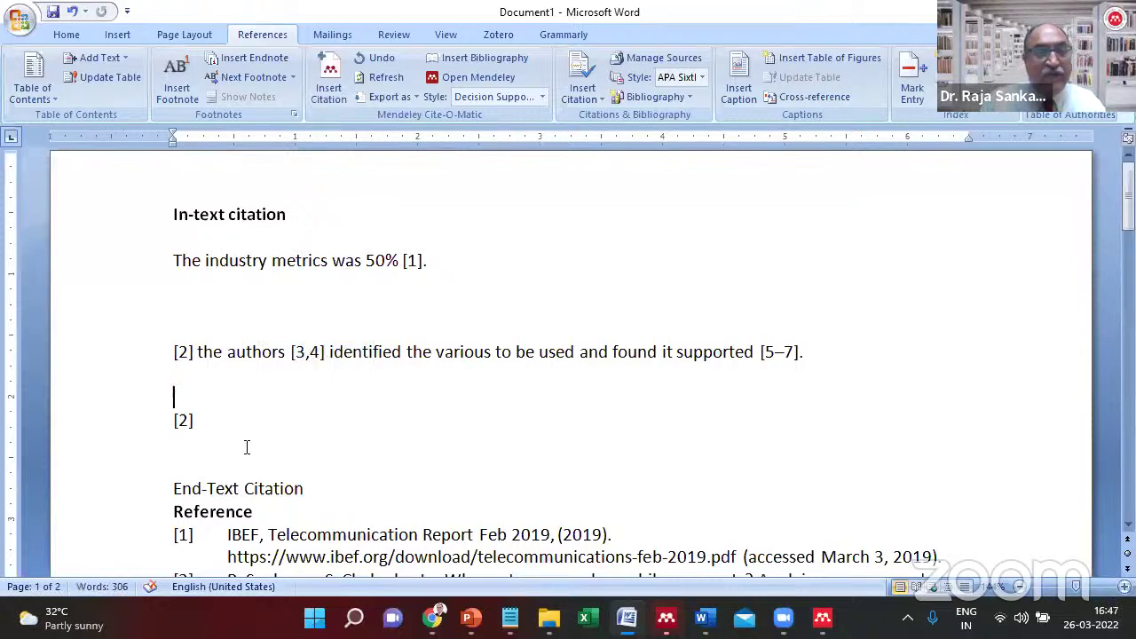
{"action": "key", "text": "Down"}
{"action": "key", "text": "Down"}
{"action": "key", "text": "Down"}
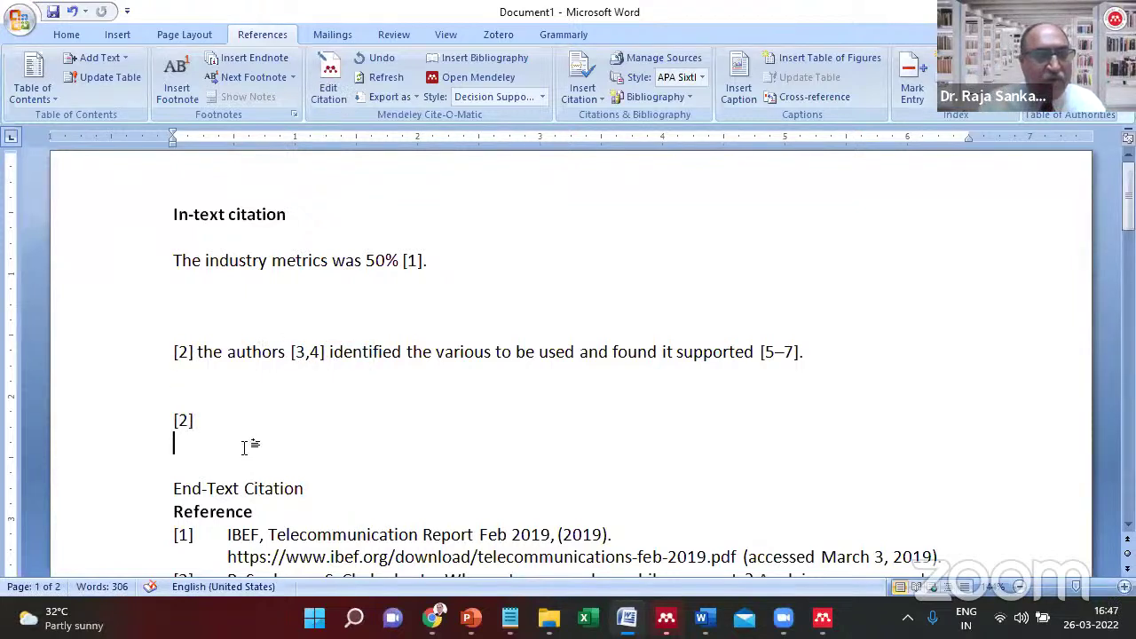
{"action": "key", "text": "Up"}
{"action": "key", "text": "Up"}
{"action": "key", "text": "Up"}
{"action": "key", "text": "Up"}
{"action": "key", "text": "Up"}
{"action": "key", "text": "Up"}
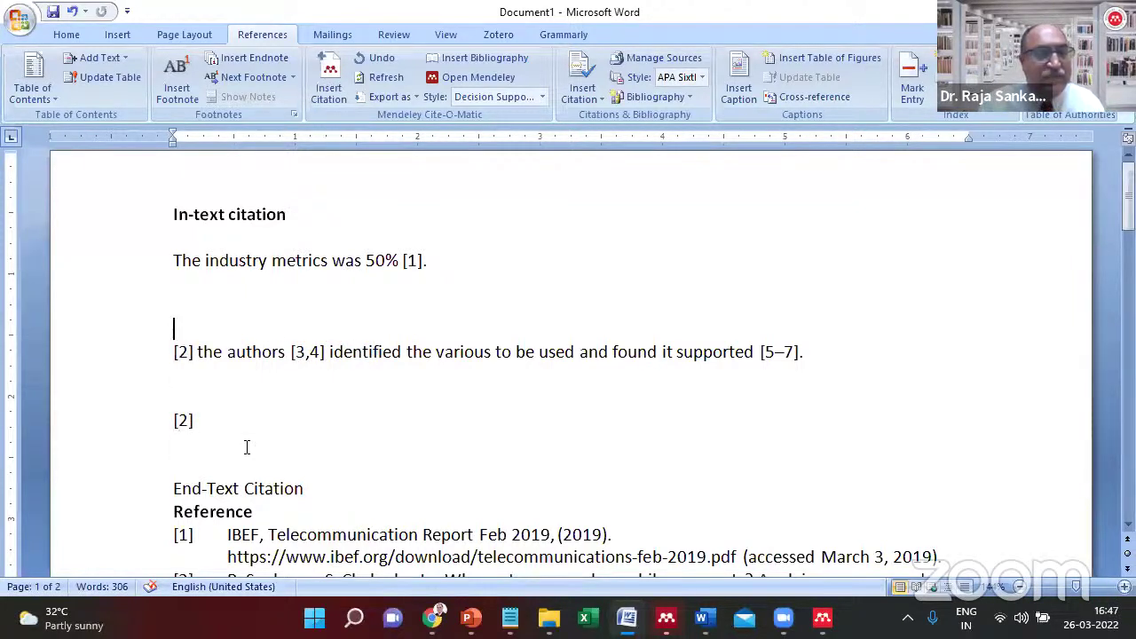
{"action": "key", "text": "shift+Down"}
{"action": "key", "text": "shift+Down"}
{"action": "key", "text": "Down"}
{"action": "key", "text": "Down"}
{"action": "key", "text": "Down"}
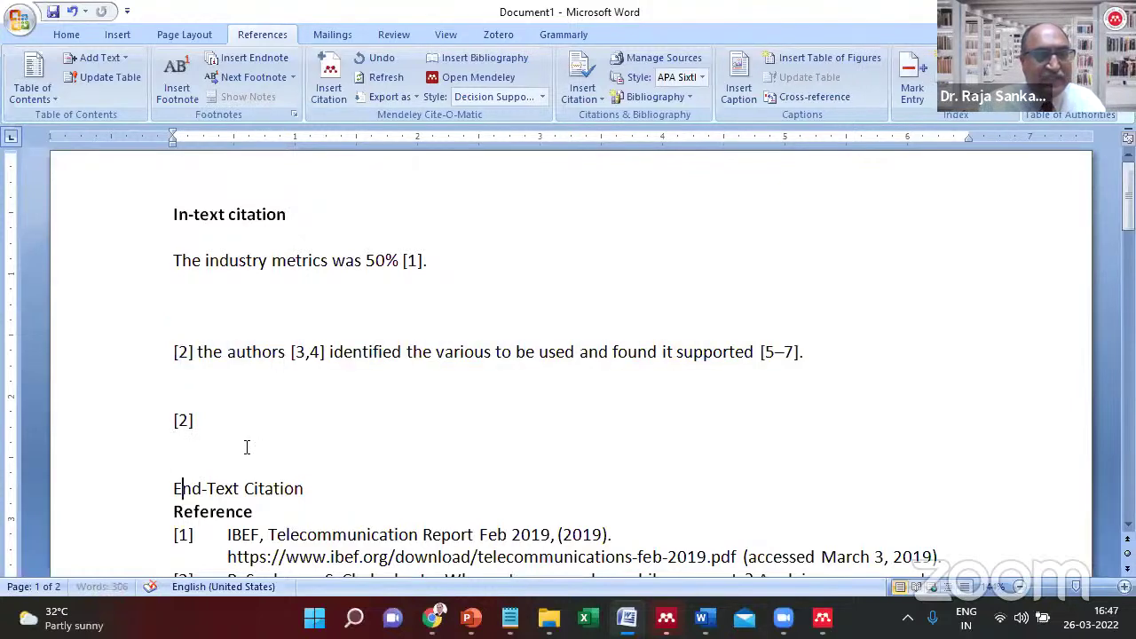
Examine the entries of the list under the "Reference" heading and return to the in-text citations.
{"action": "key", "text": "Down"}
{"action": "key", "text": "shift+Down"}
{"action": "key", "text": "shift+Down"}
{"action": "key", "text": "shift+Down"}
{"action": "key", "text": "shift+Page_Down"}
{"action": "key", "text": "Page_Up"}
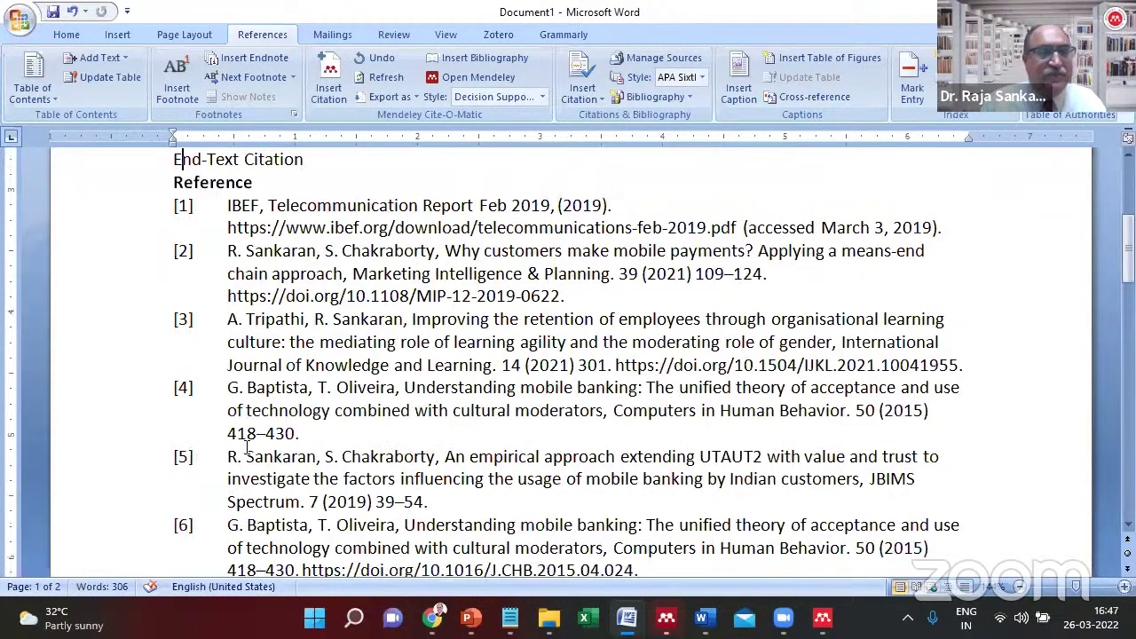
{"action": "key", "text": "Page_Up"}
{"action": "key", "text": "Up"}
{"action": "key", "text": "Up"}
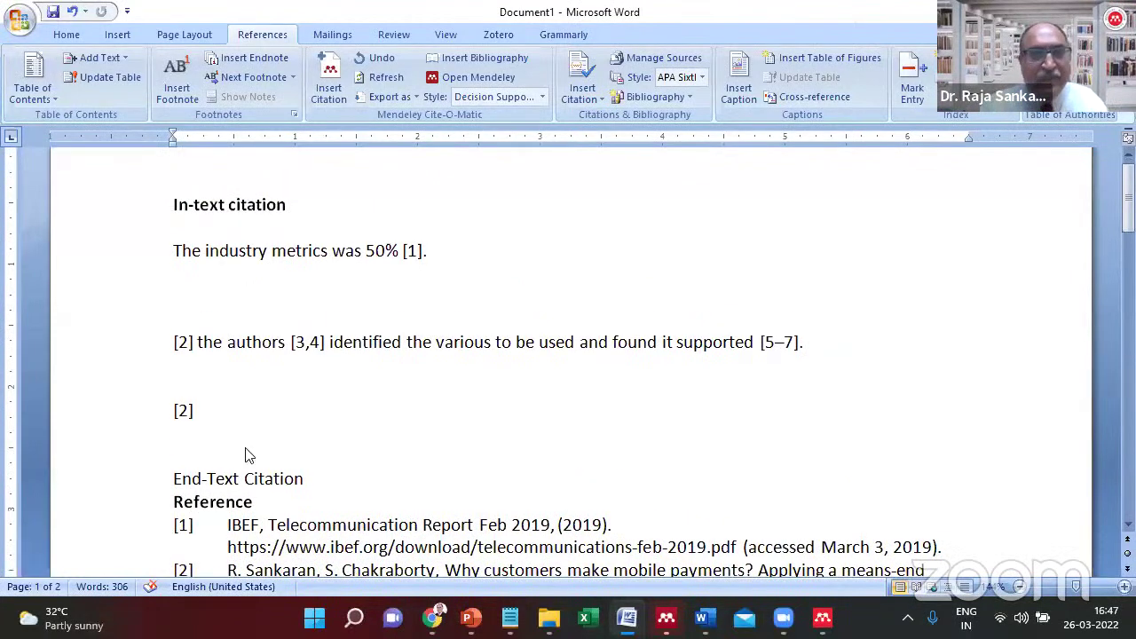
Add a blank line below the sentence "The industry metrics was 50%".
{"action": "key", "text": "alt+Tab"}
{"action": "key", "text": "Escape"}
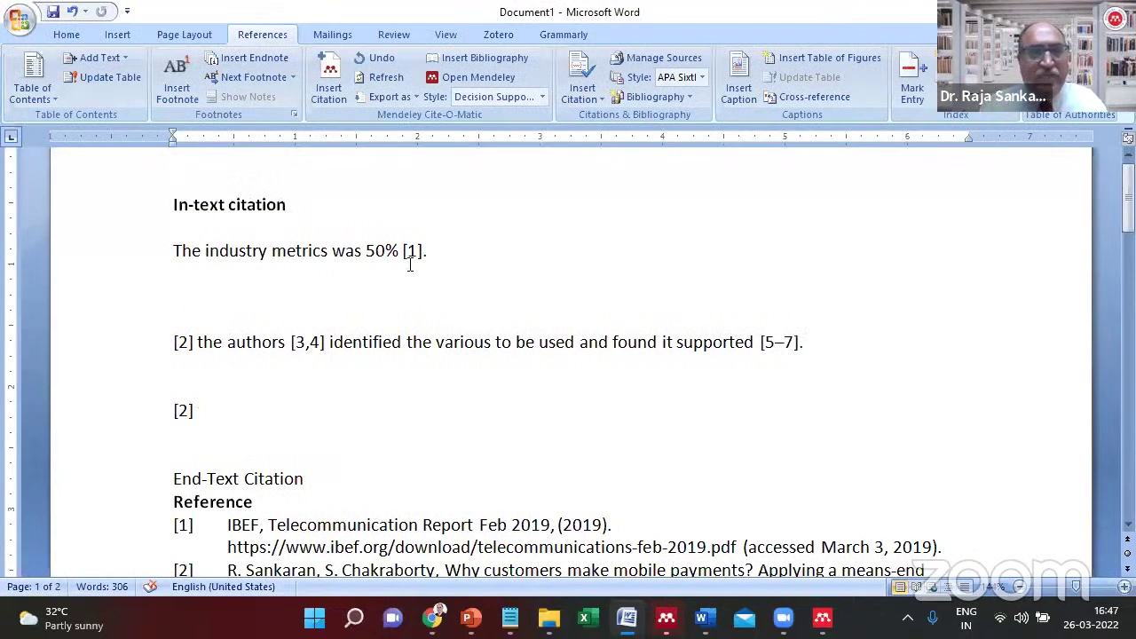
{"action": "left_click", "coordinate": [345, 295]}
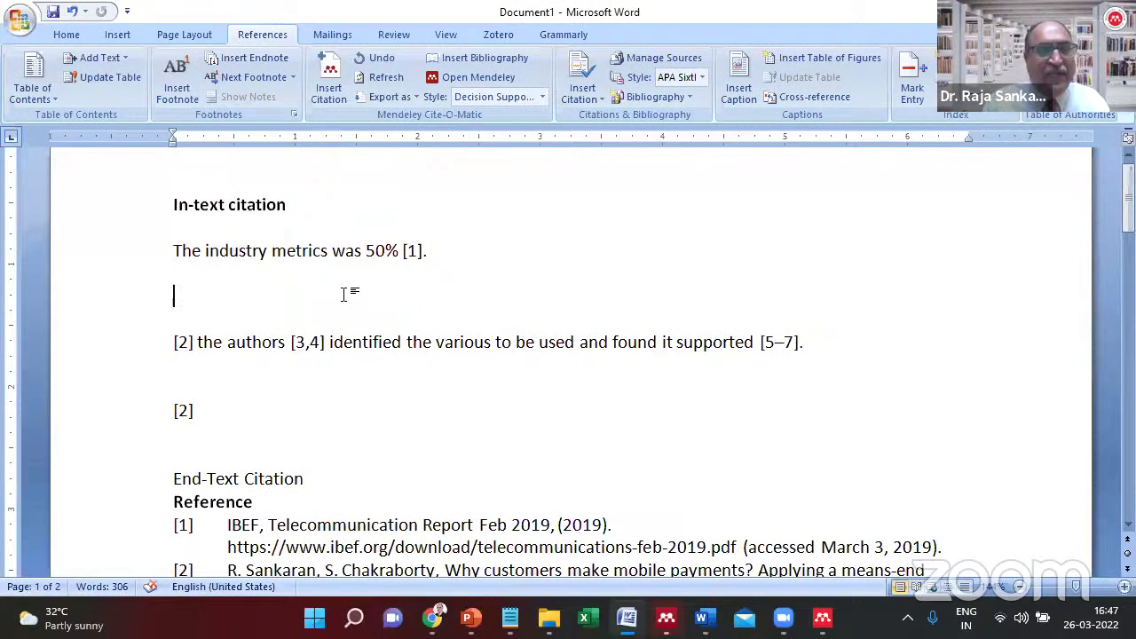
{"action": "key", "text": "Return"}
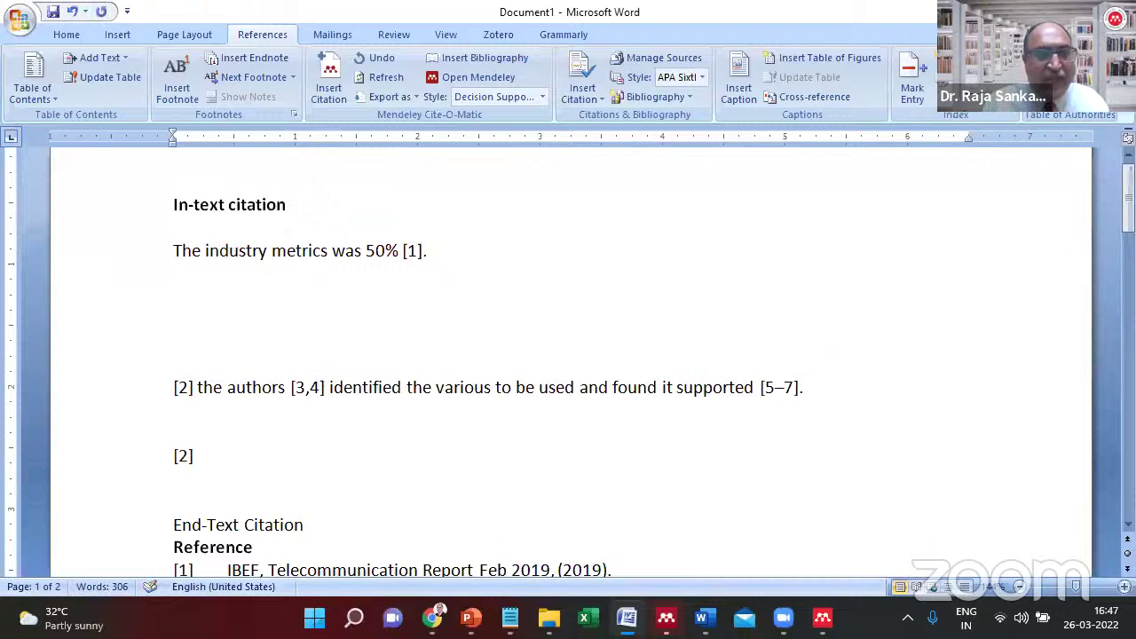